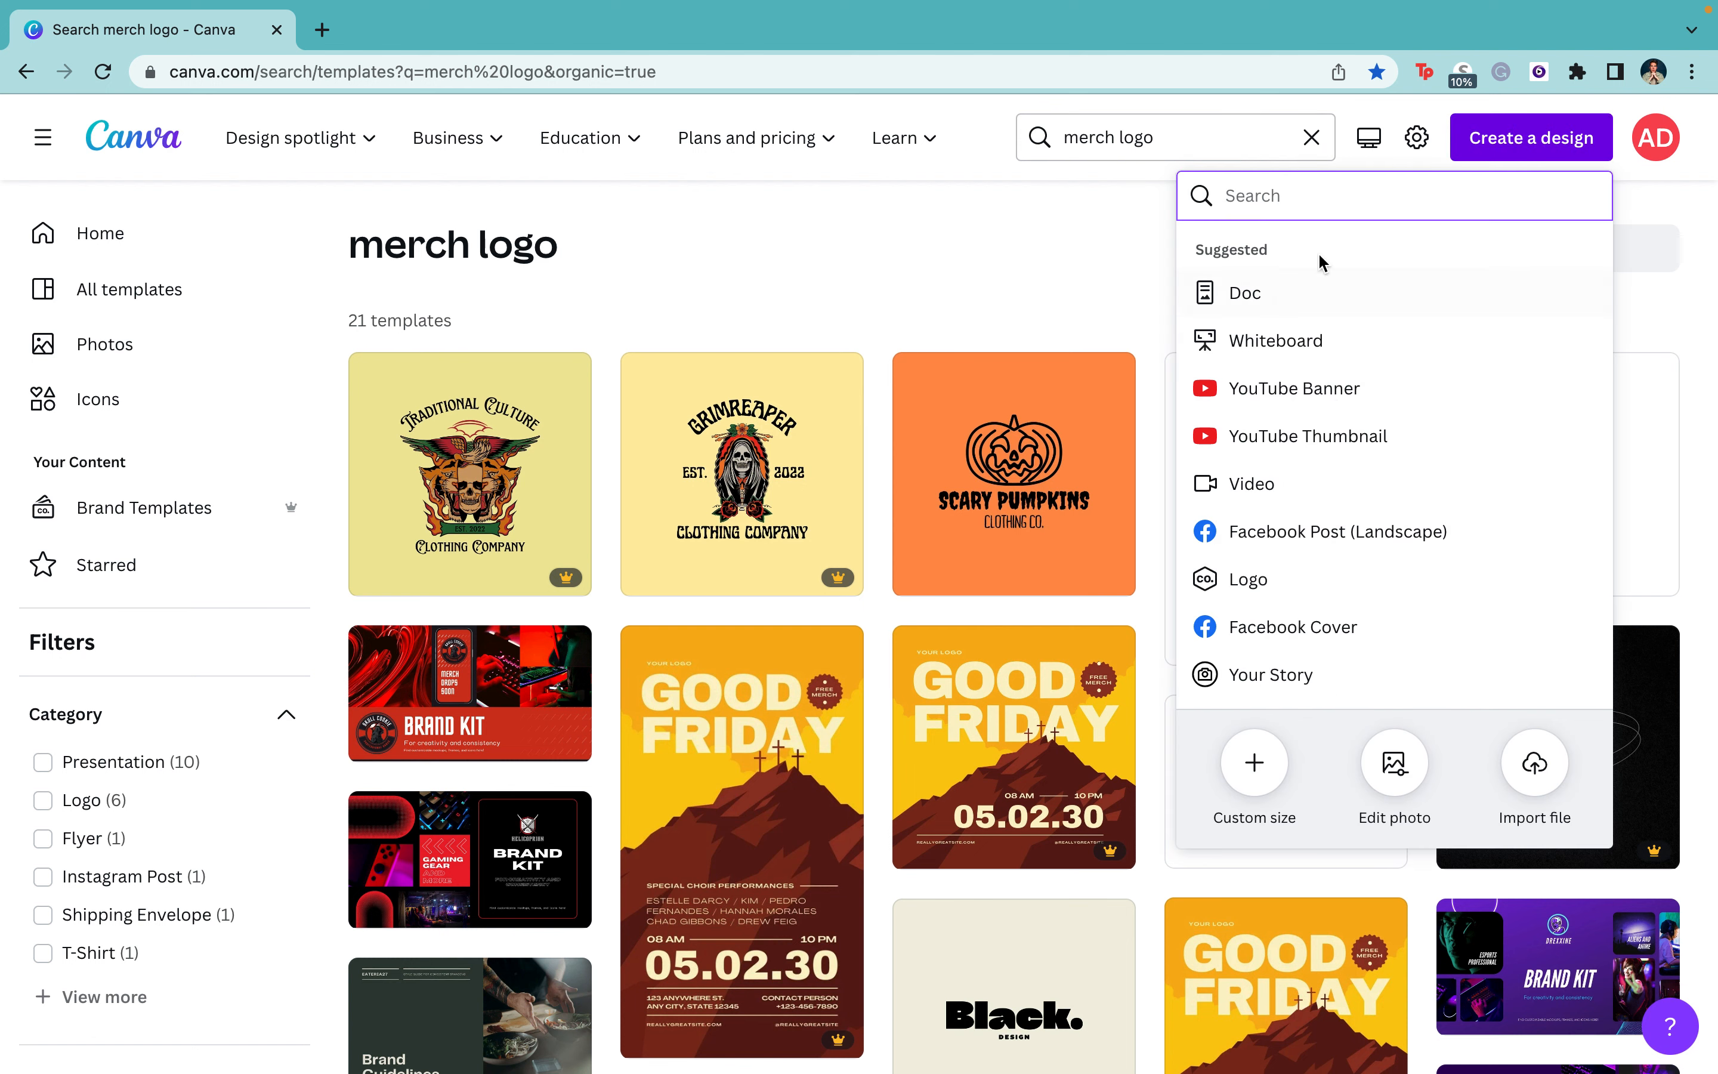
- Create a new logo design, decline the shopping rewards offer, and title the design Digital Collect
{"action": "left_click", "coordinate": [1235, 586]}
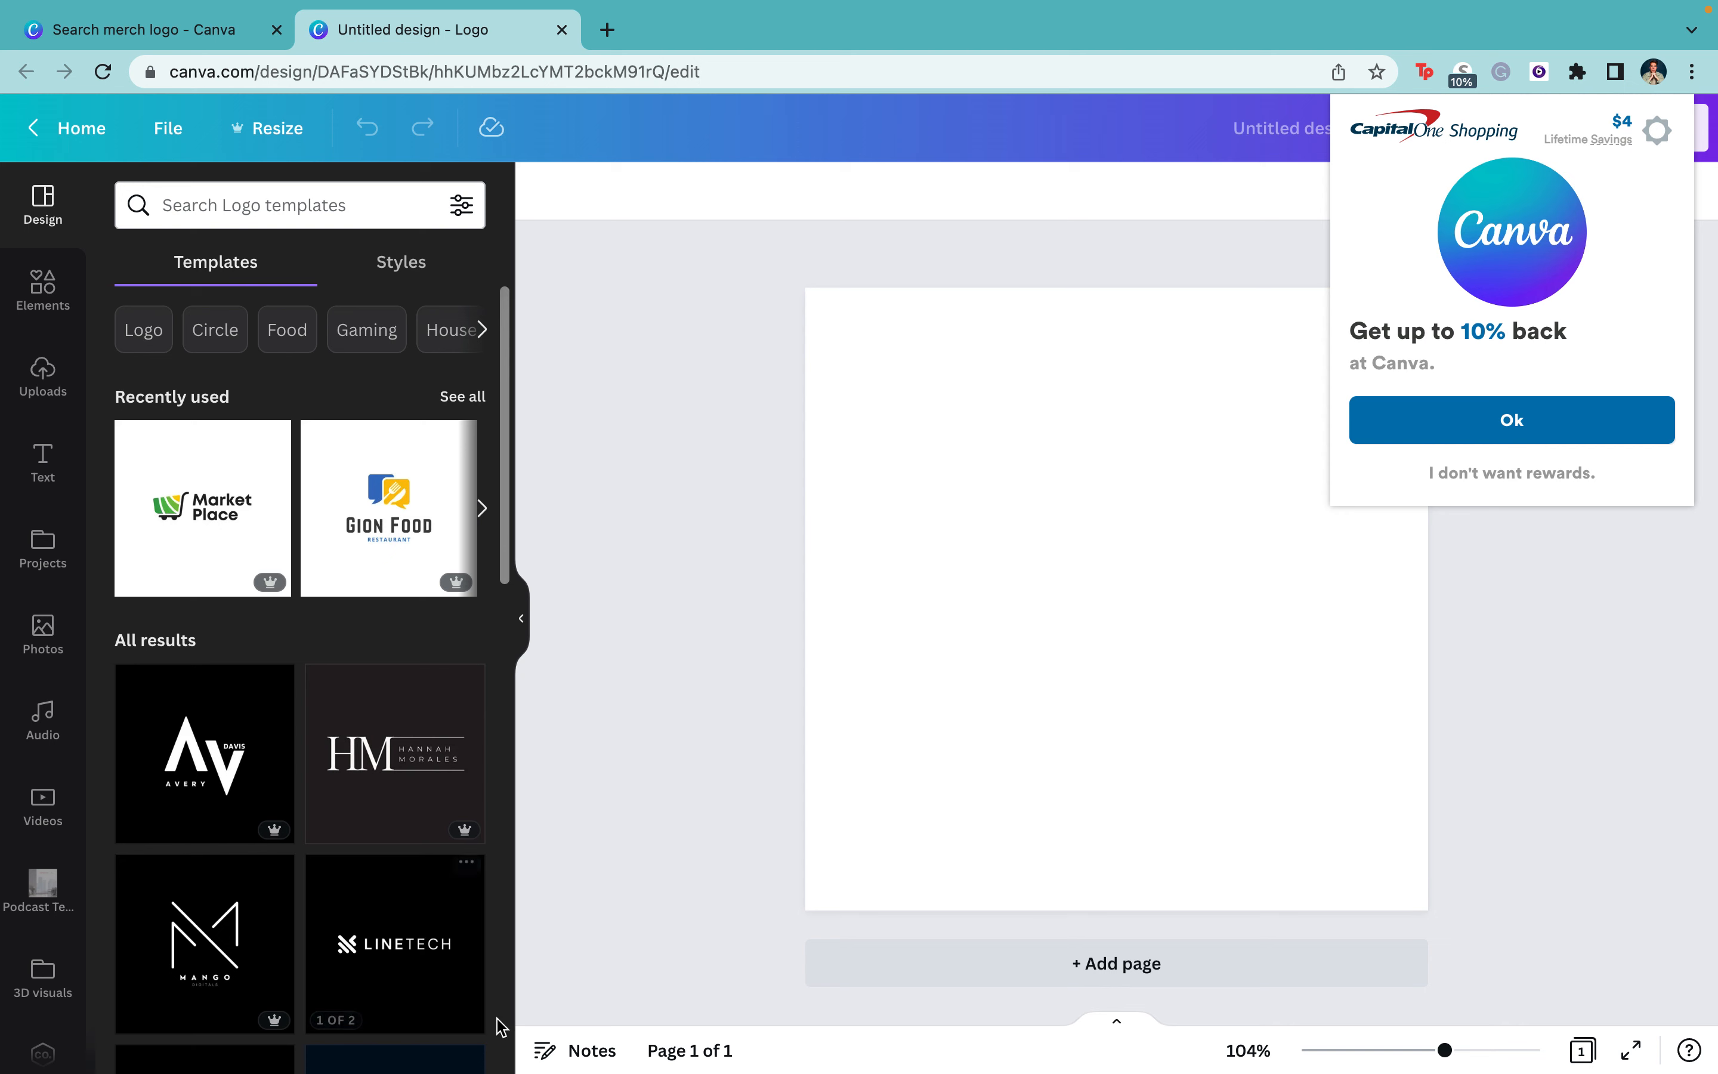
{"action": "left_click", "coordinate": [1441, 476]}
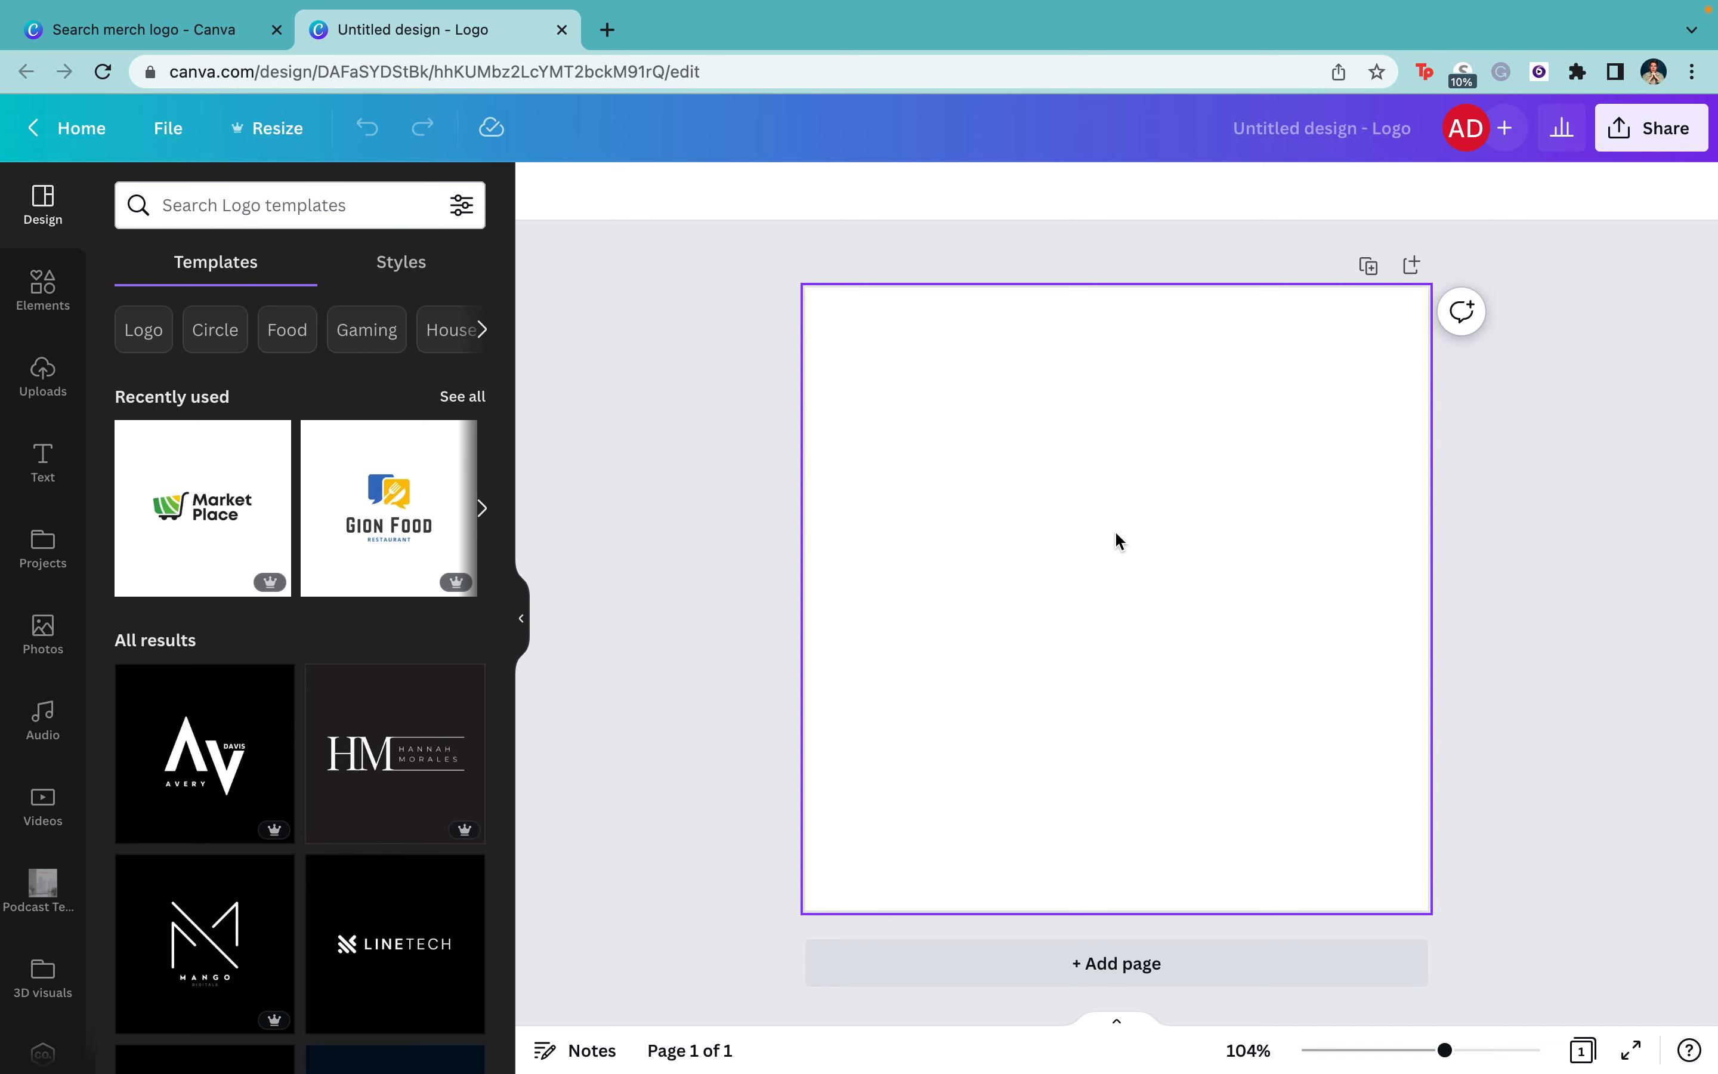
{"action": "left_click", "coordinate": [1340, 139]}
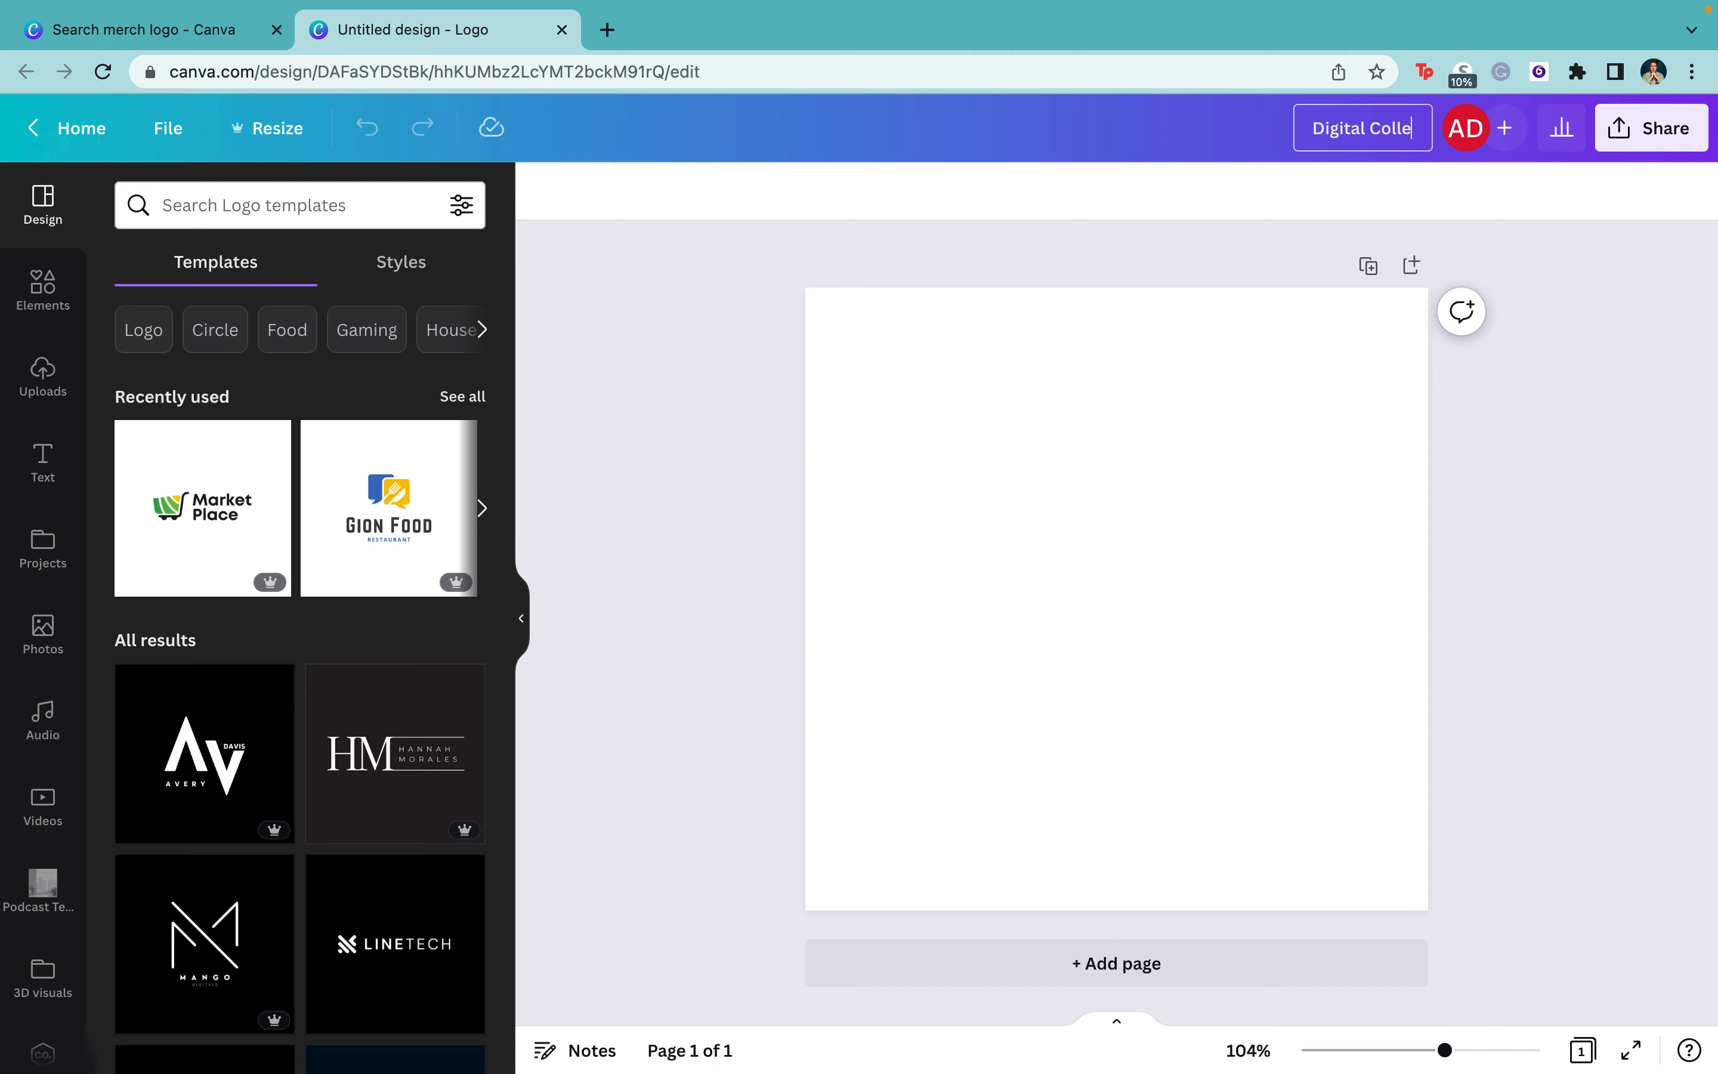
{"action": "type", "text": "Digital Collect"}
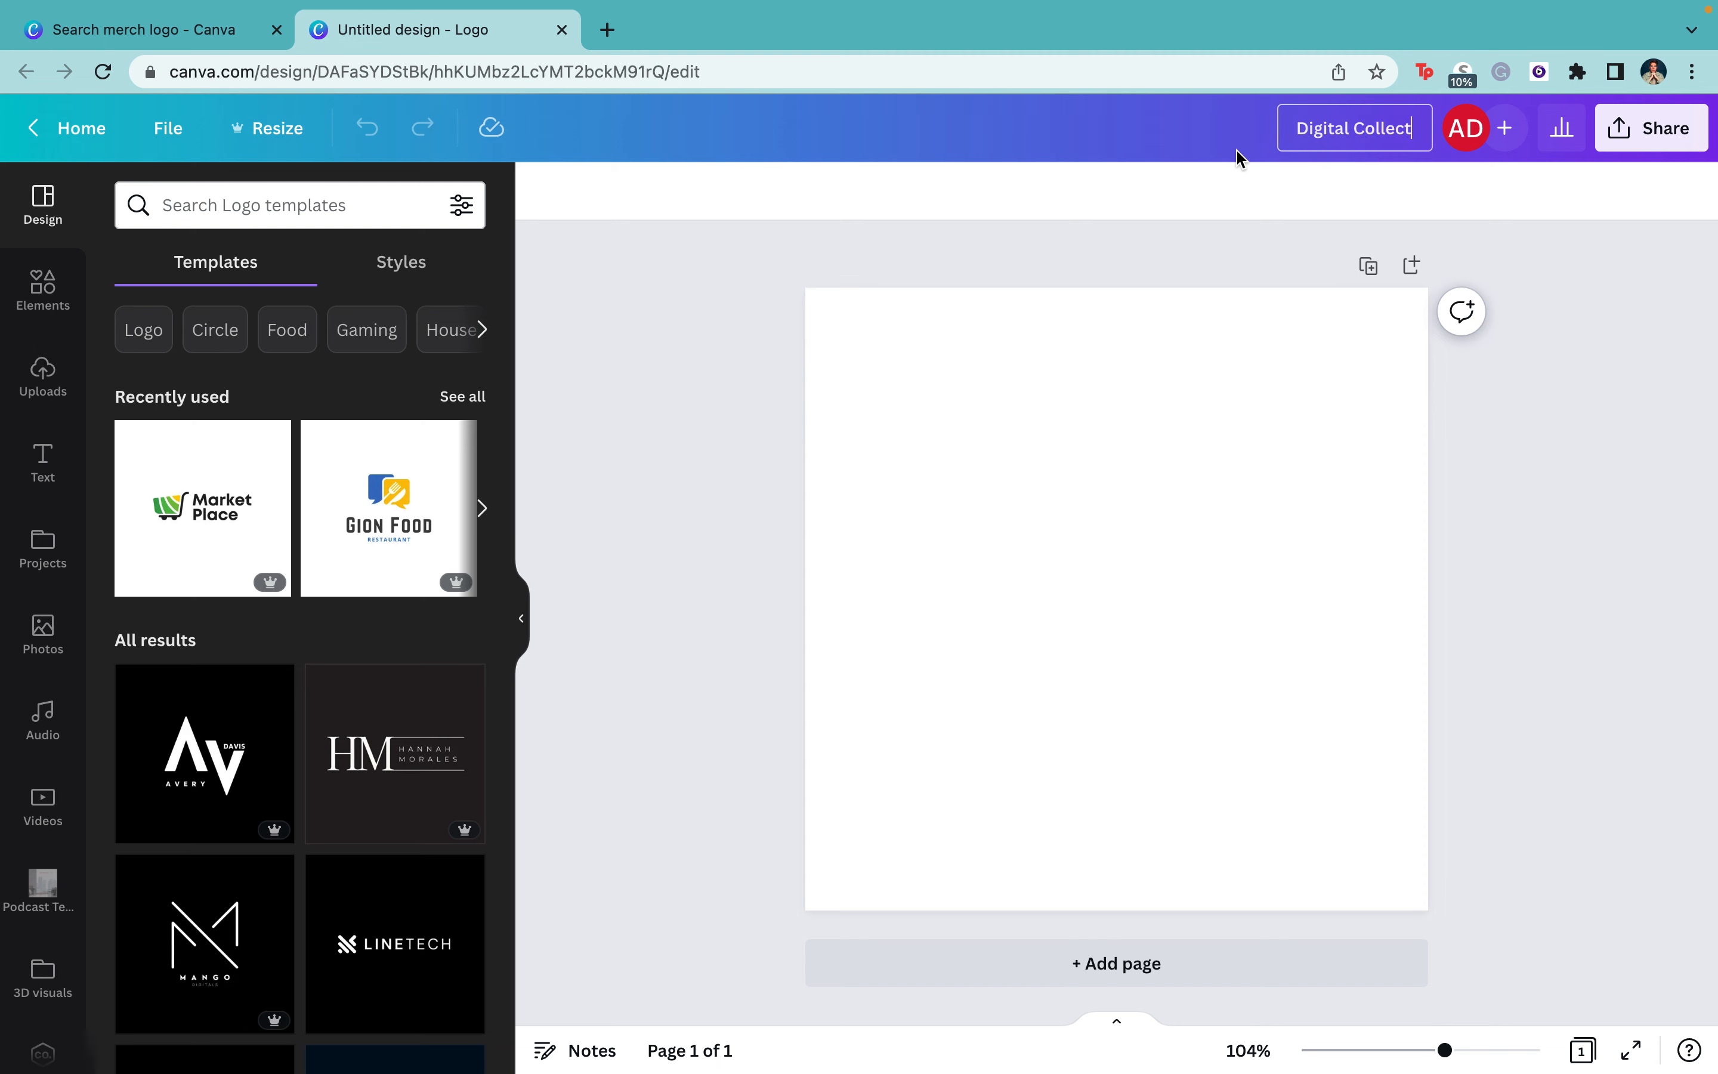
{"action": "left_click", "coordinate": [690, 361]}
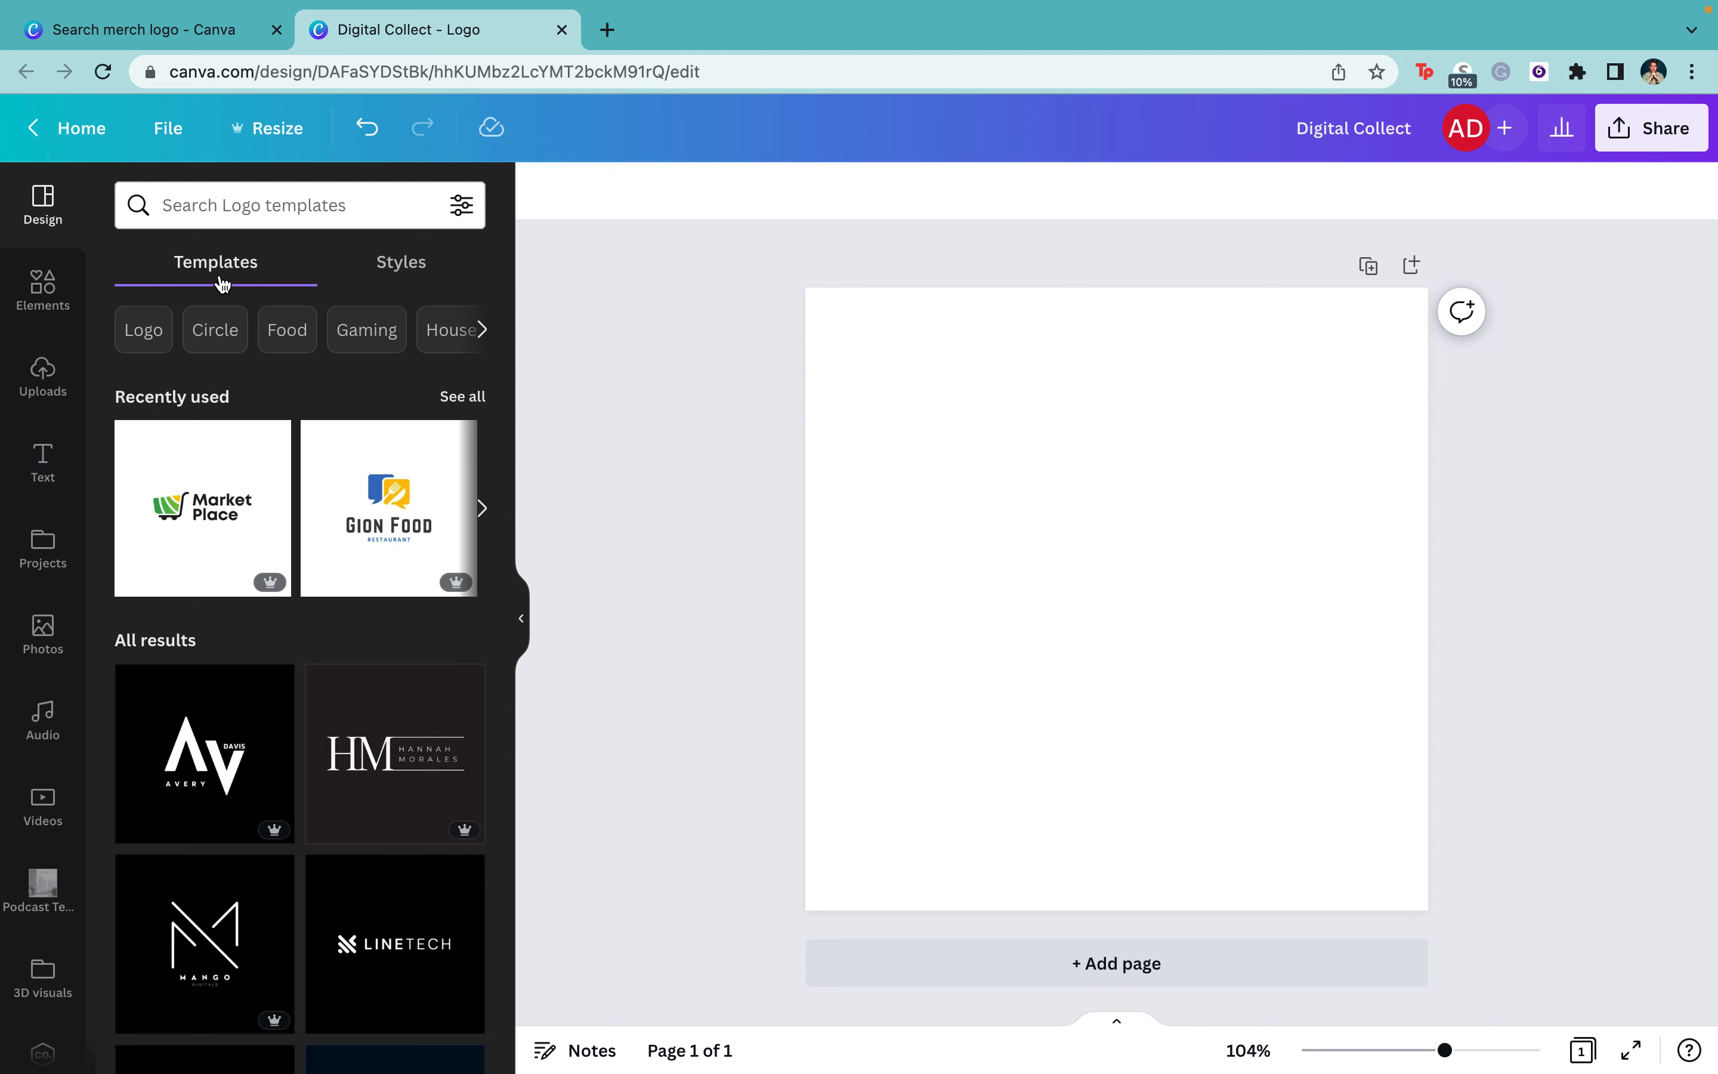
- Search the logo templates for digital
{"action": "left_click", "coordinate": [265, 212]}
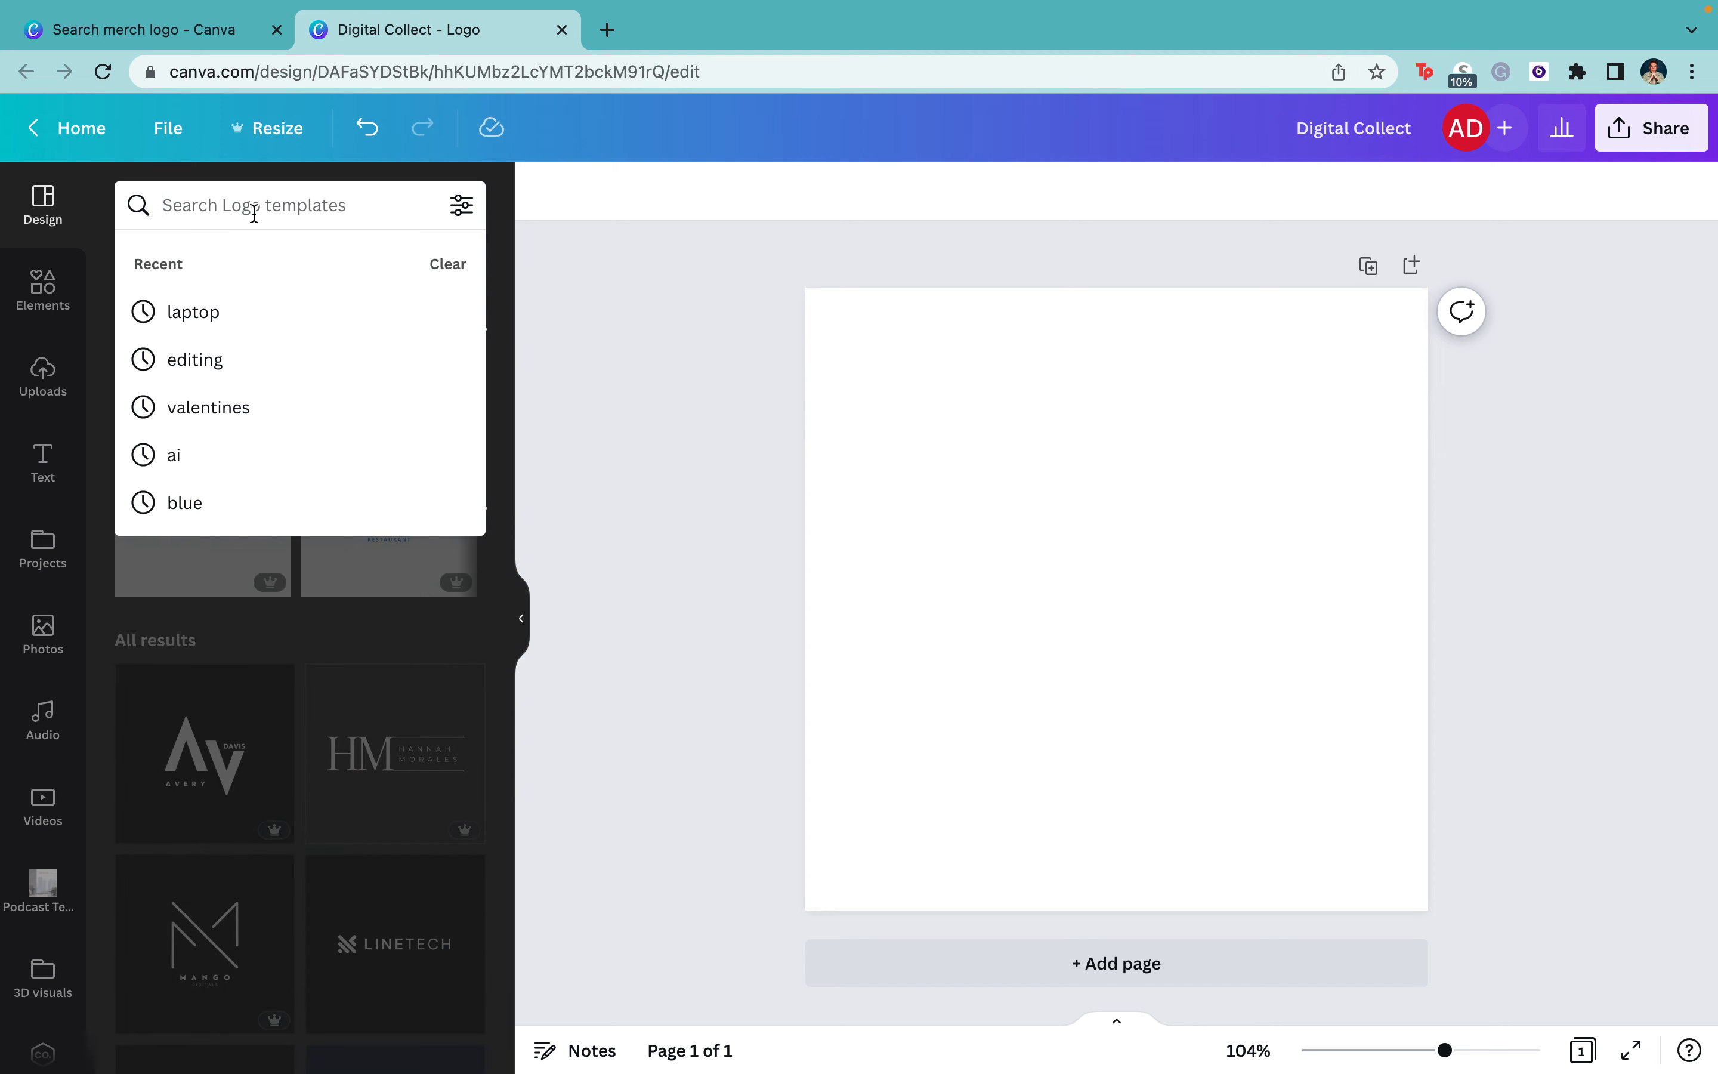
{"action": "type", "text": "digital"}
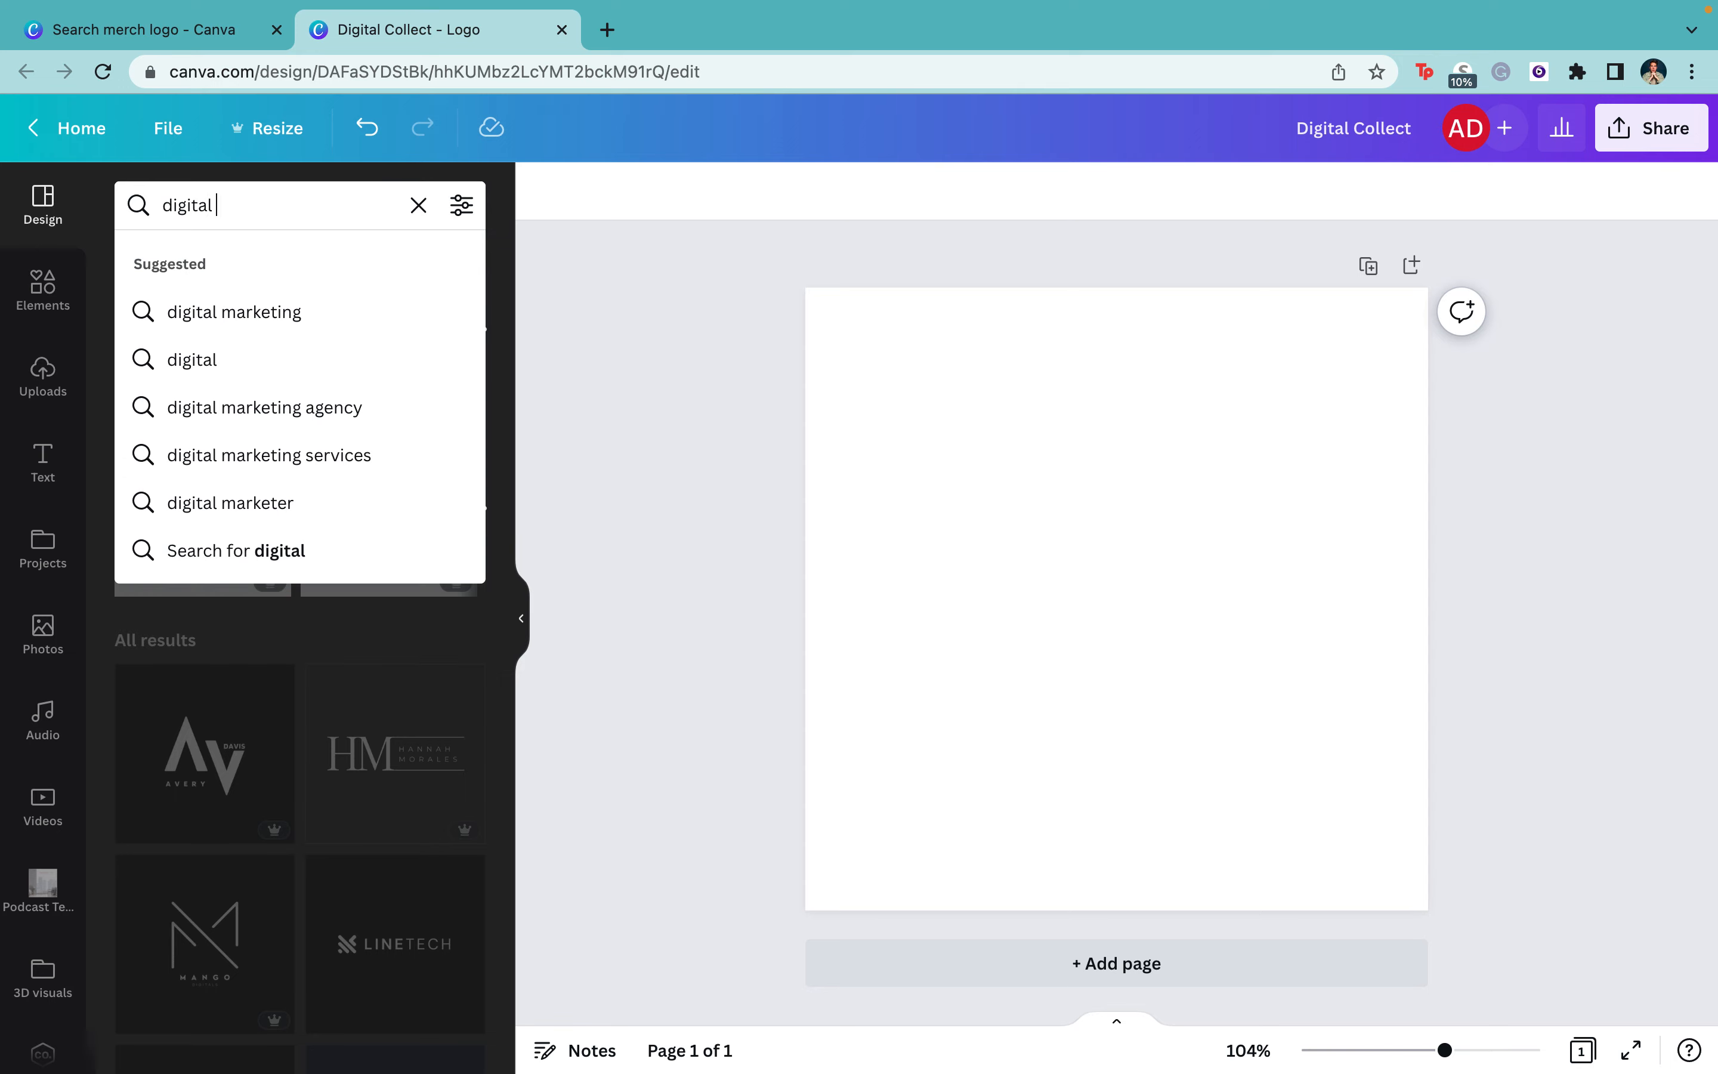
{"action": "key", "text": "Return"}
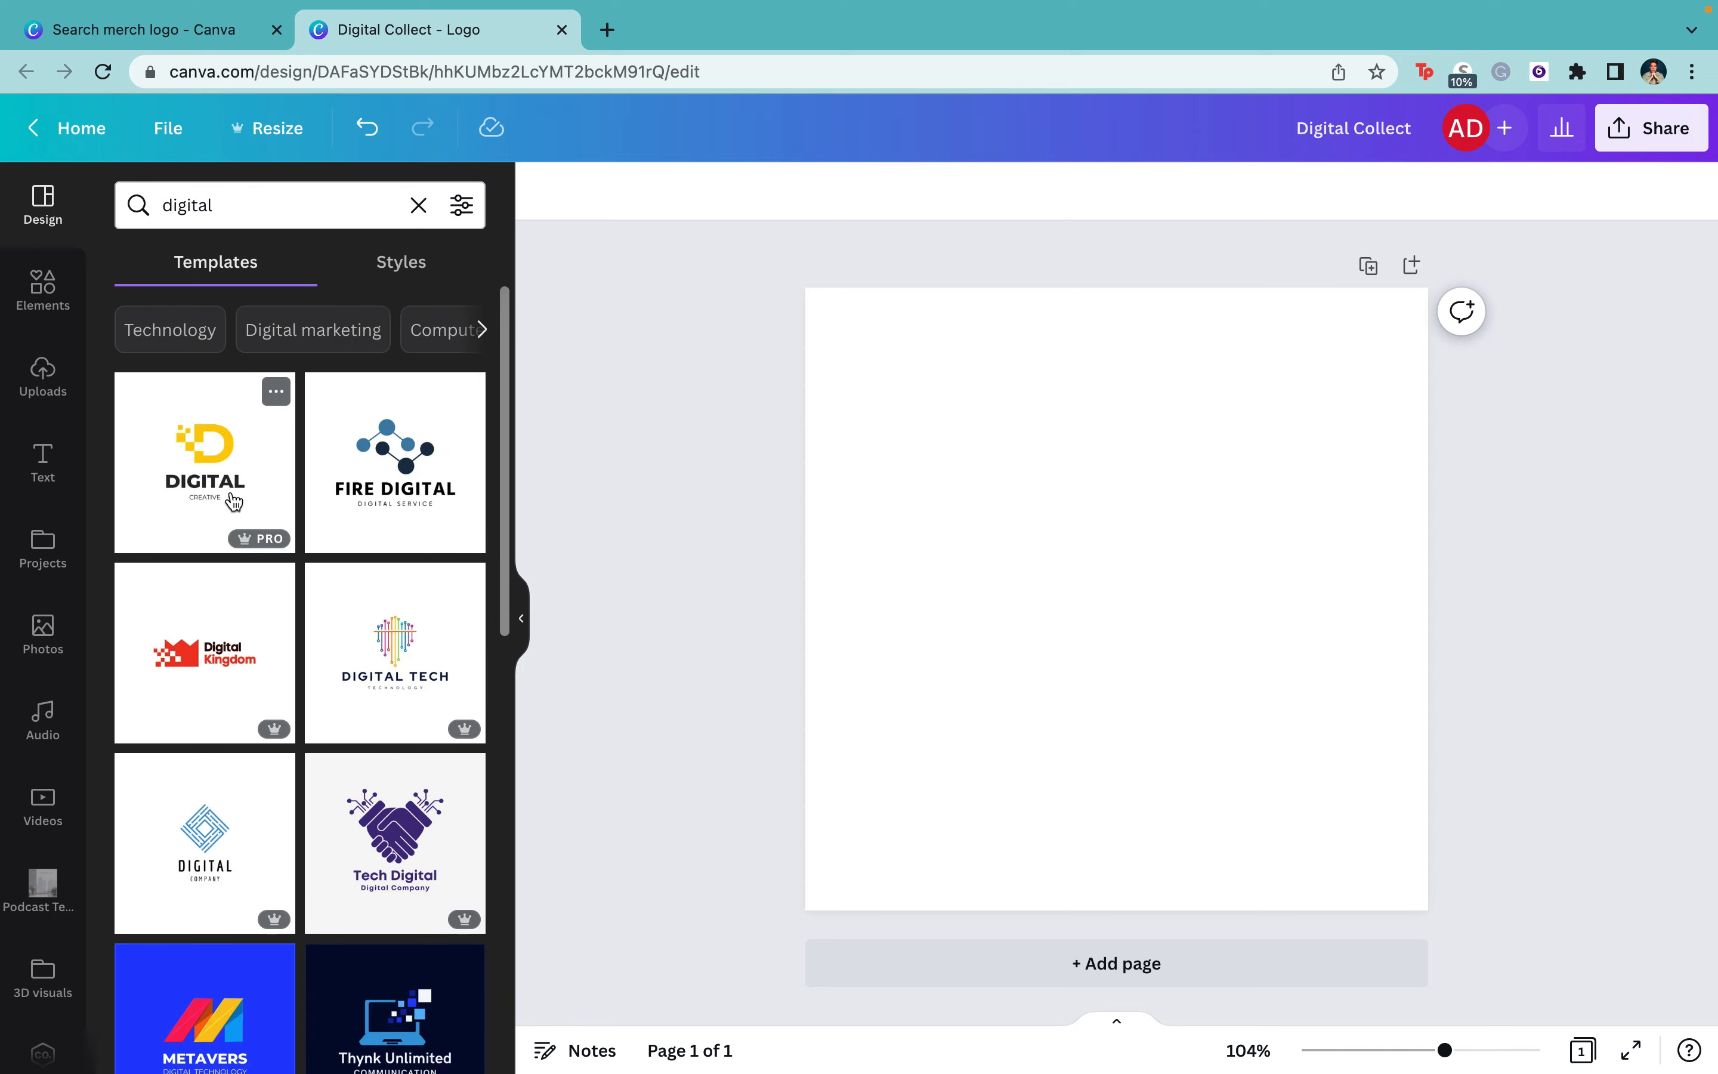
{"action": "scroll", "coordinate": [393, 756], "scroll_direction": "down", "scroll_amount": 3}
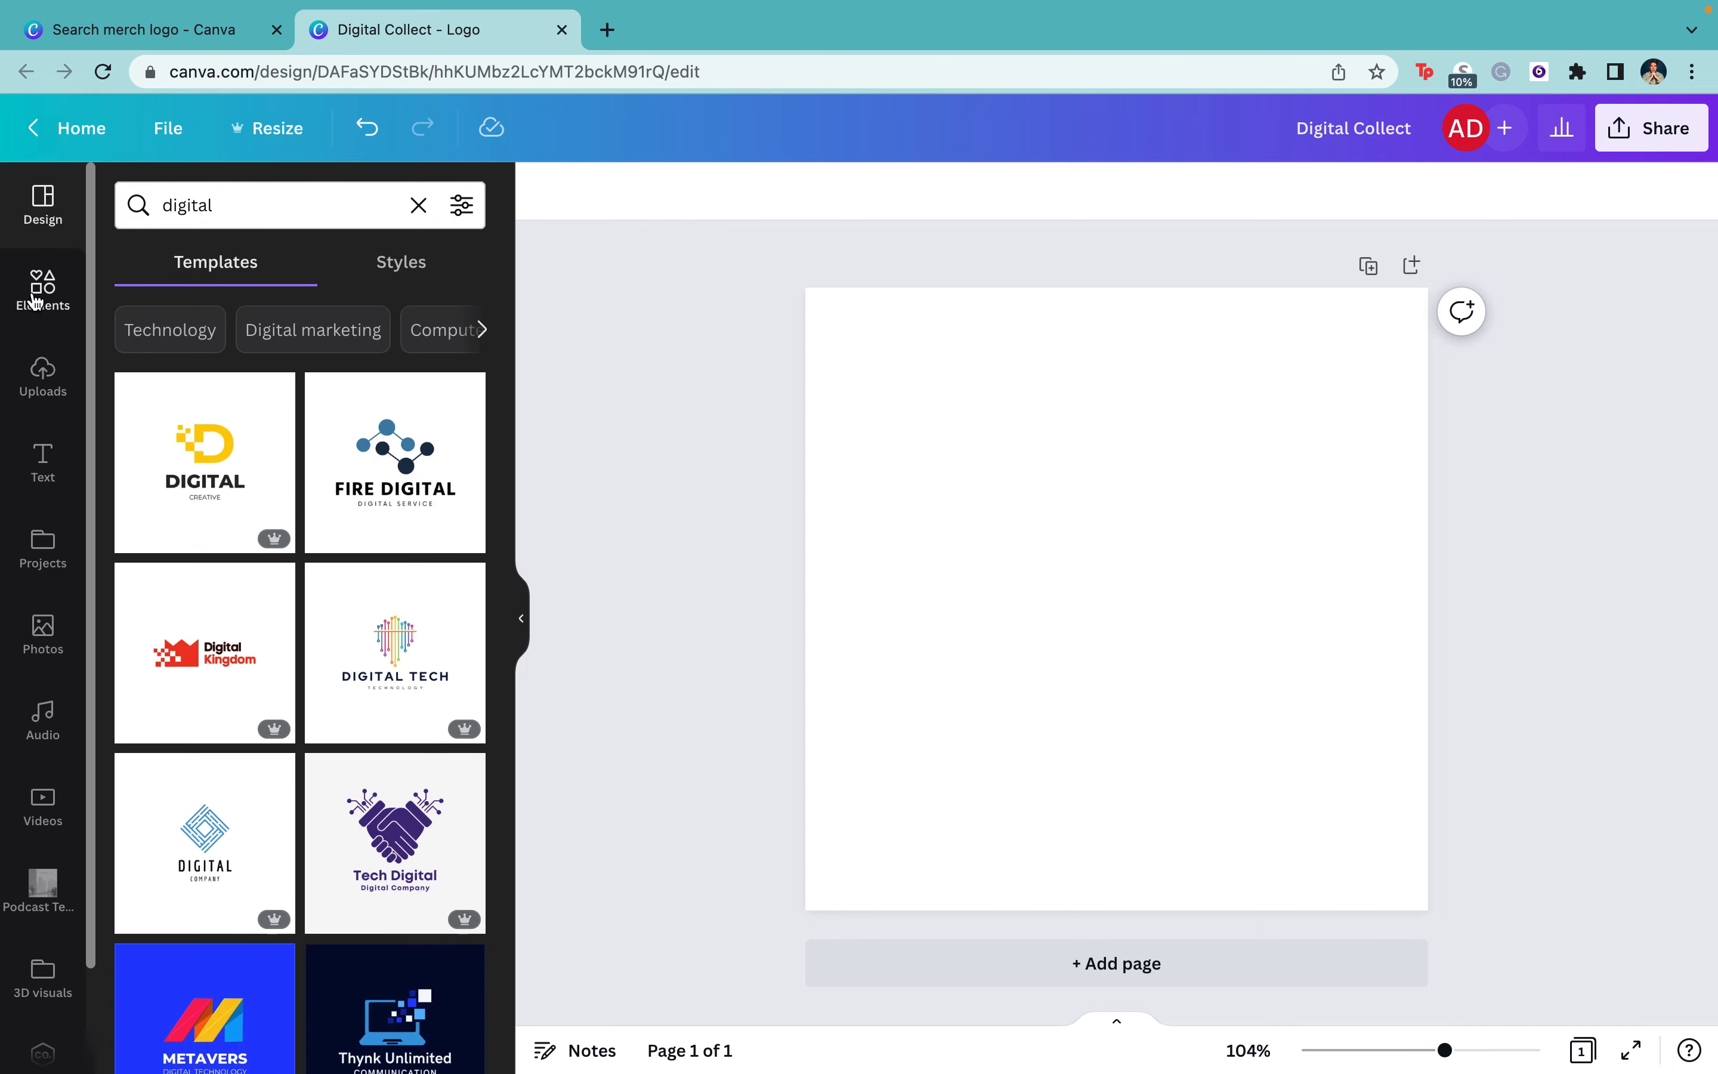
- Look through the full collection of recently used elements and return to the elements overview
{"action": "left_click", "coordinate": [41, 287]}
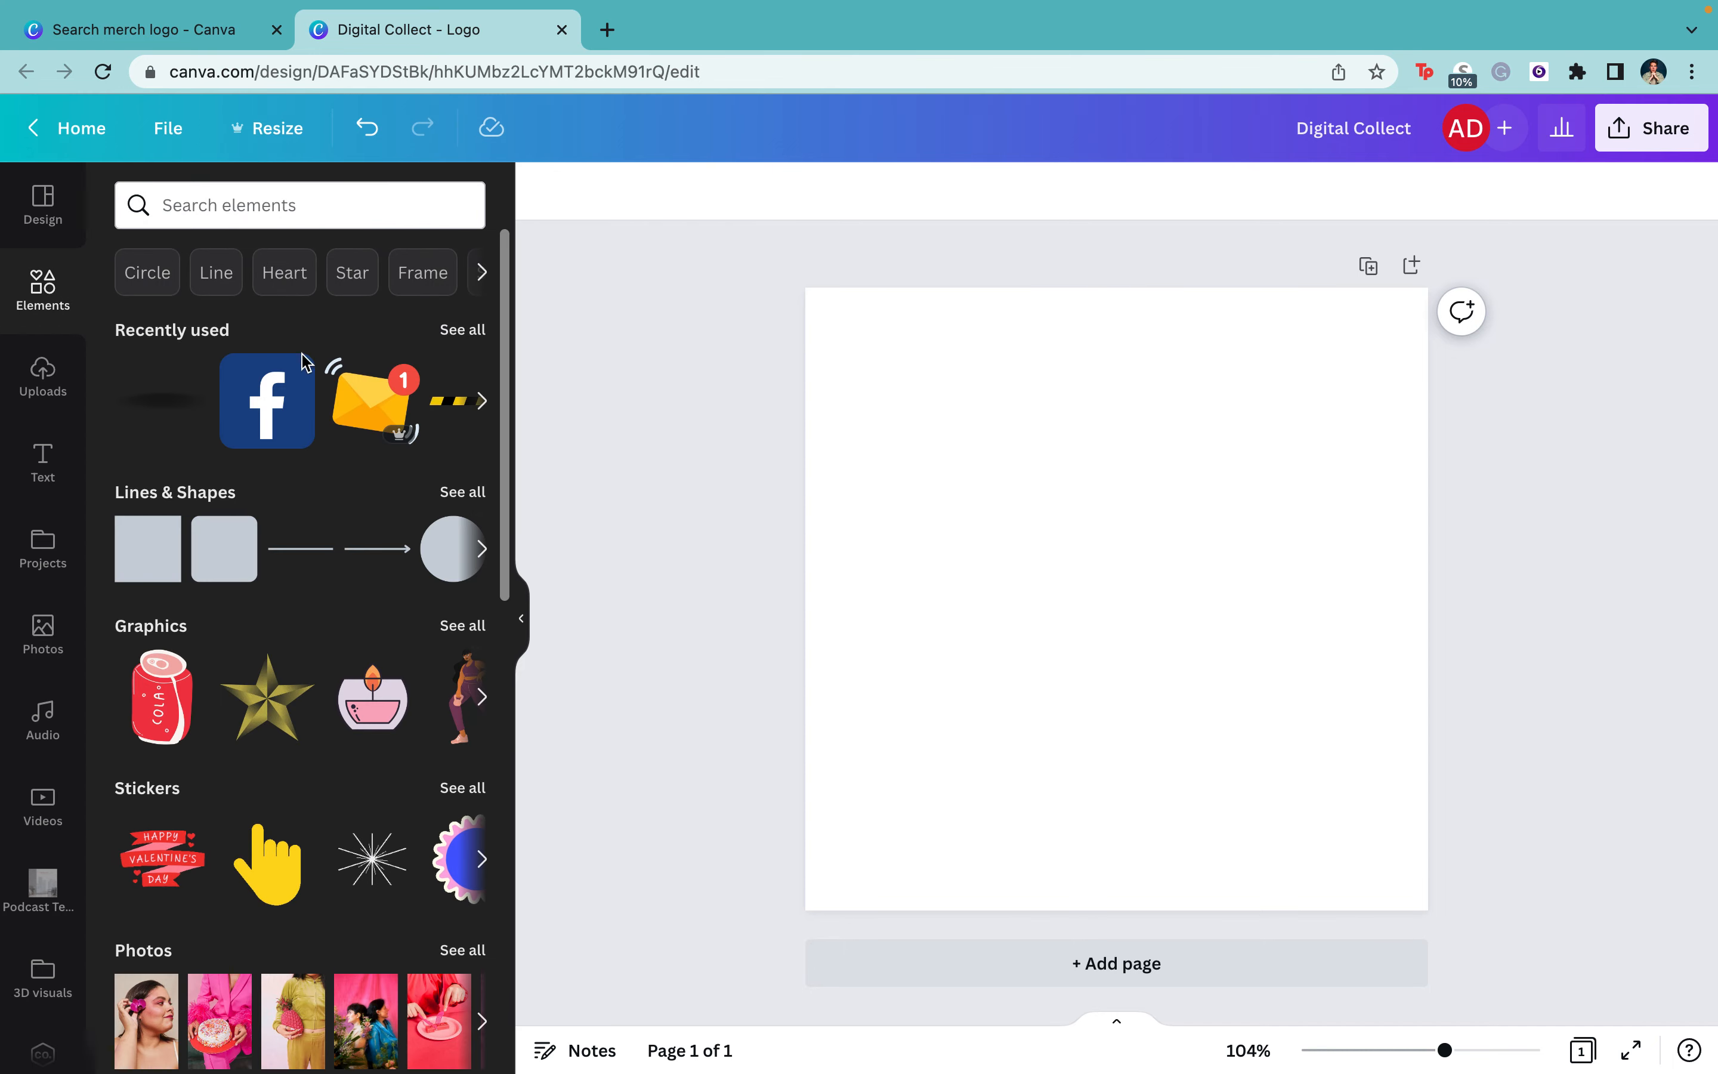
{"action": "left_click", "coordinate": [458, 329]}
{"action": "scroll", "coordinate": [293, 593], "scroll_direction": "down", "scroll_amount": 15}
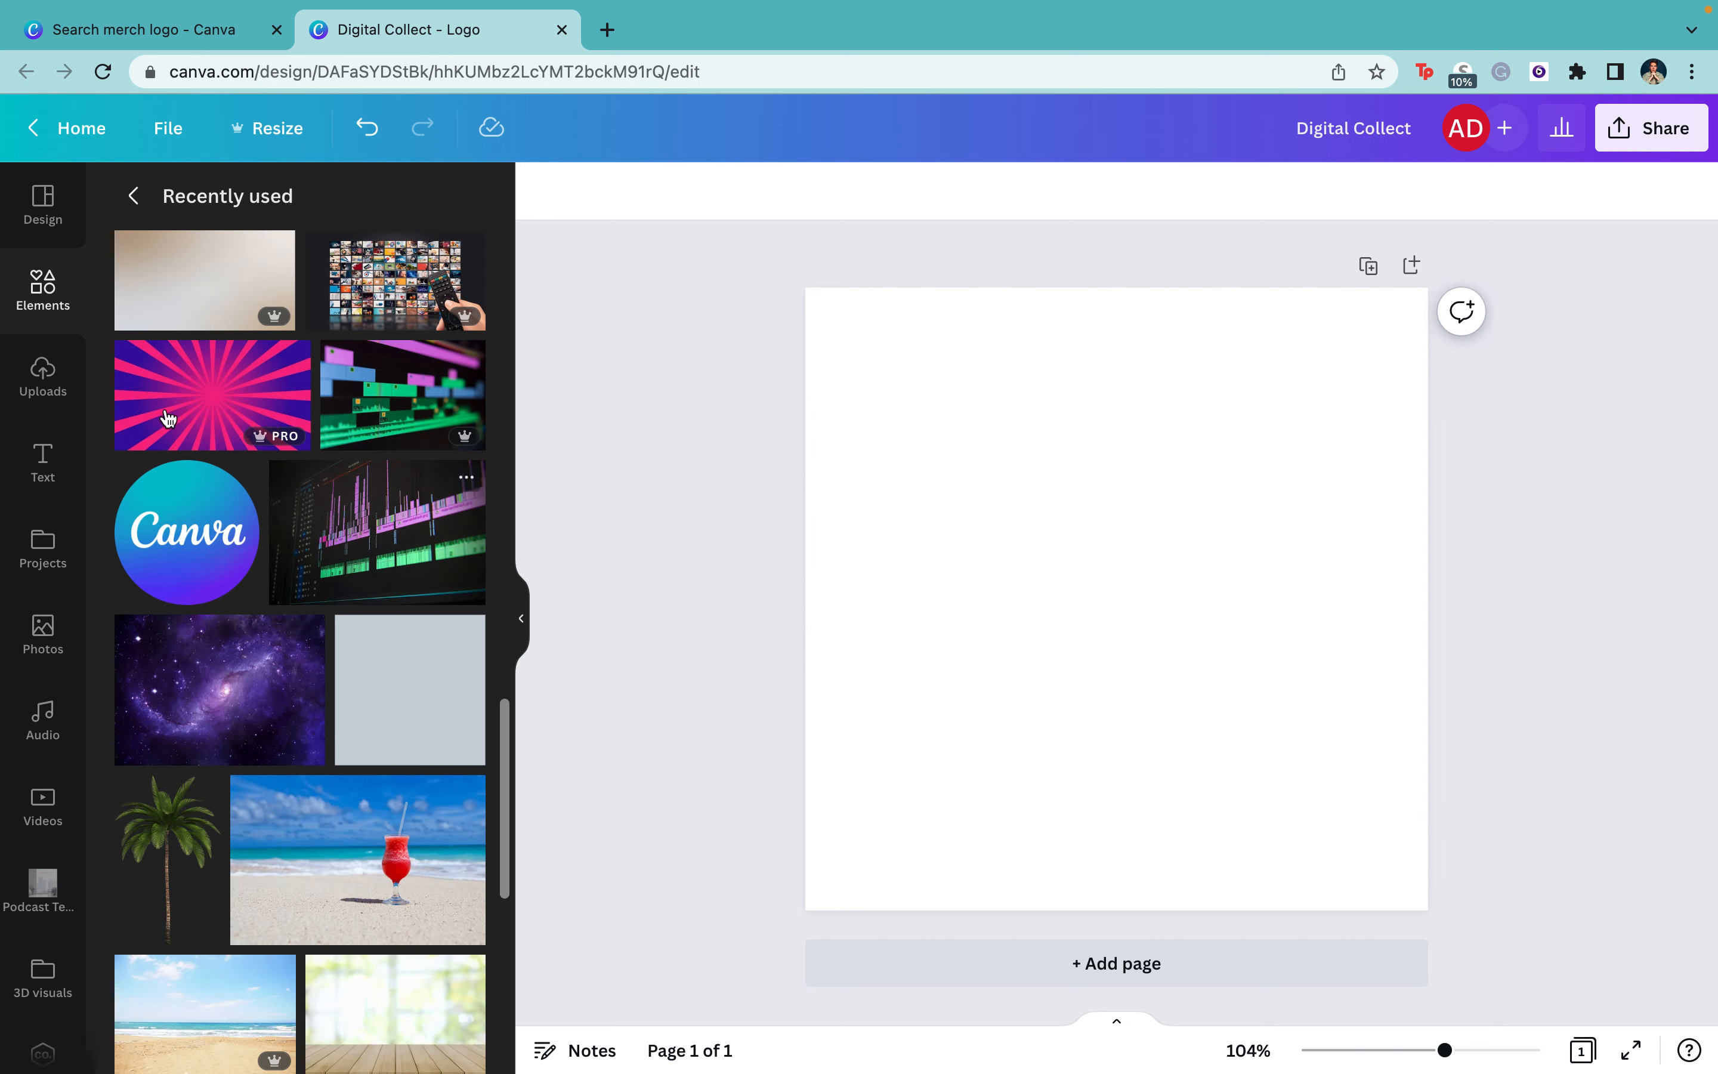
{"action": "scroll", "coordinate": [234, 611], "scroll_direction": "up", "scroll_amount": 15}
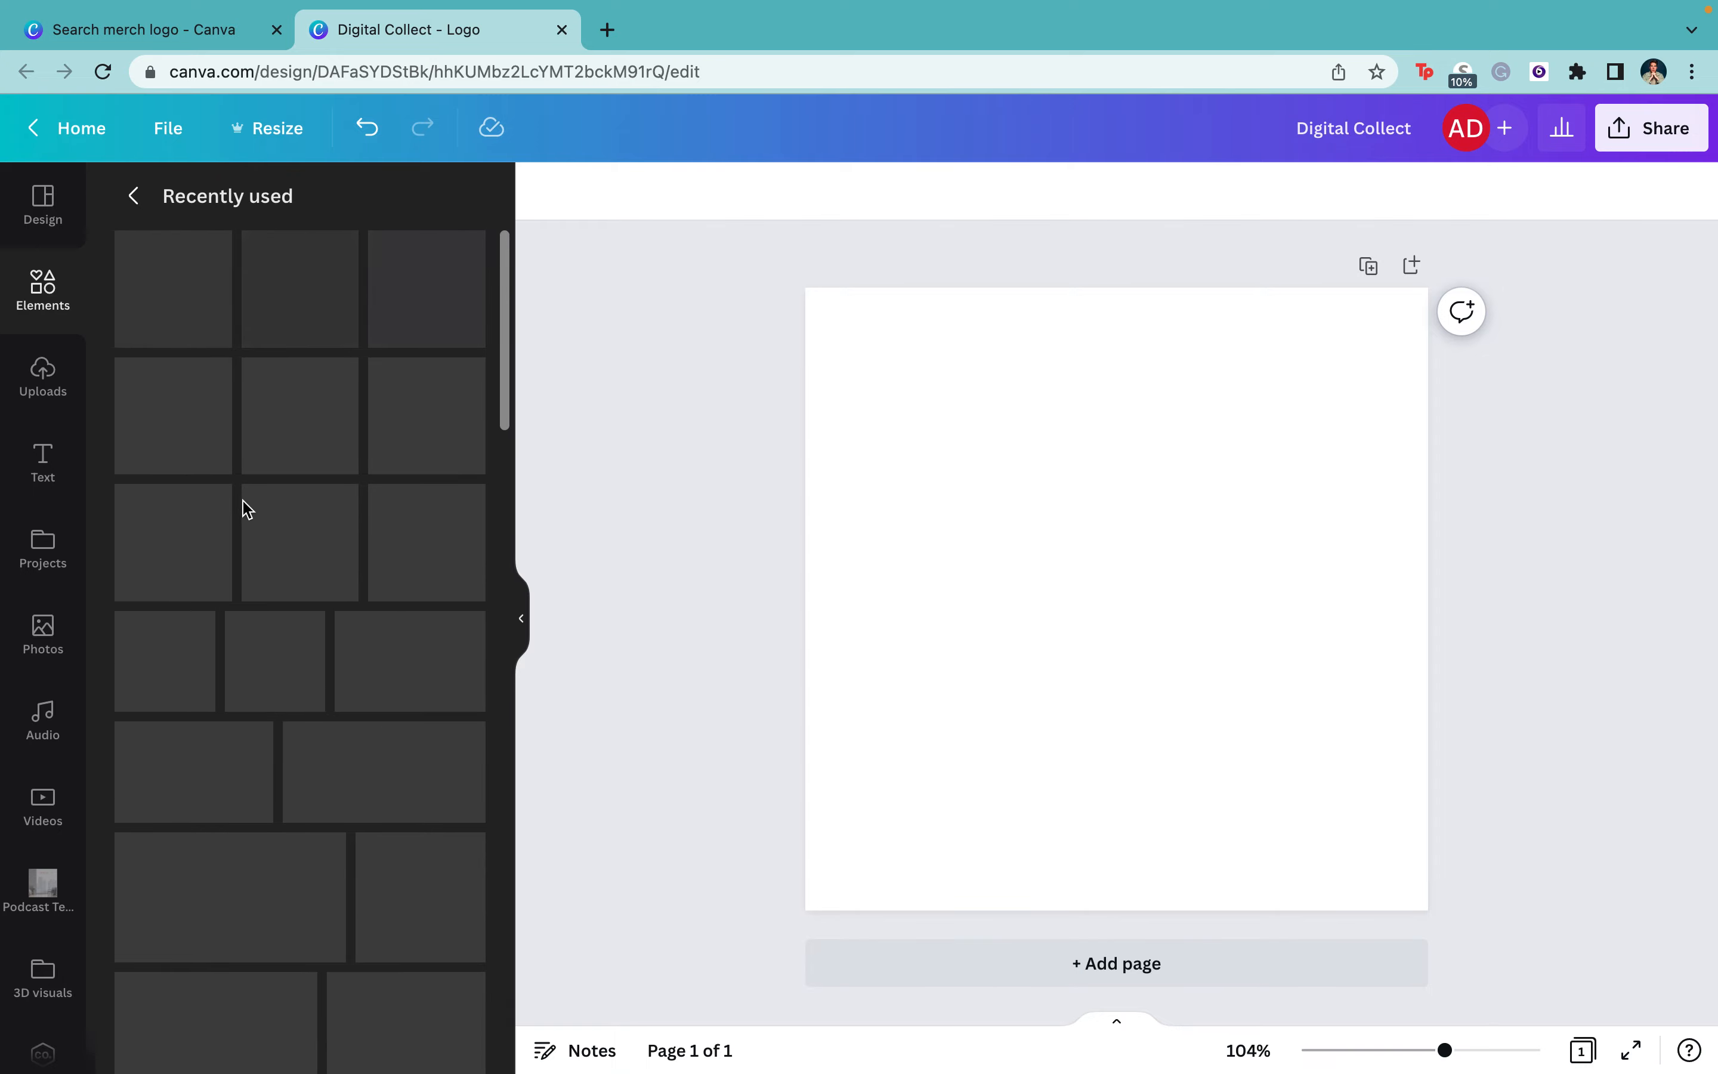
{"action": "left_click", "coordinate": [135, 197]}
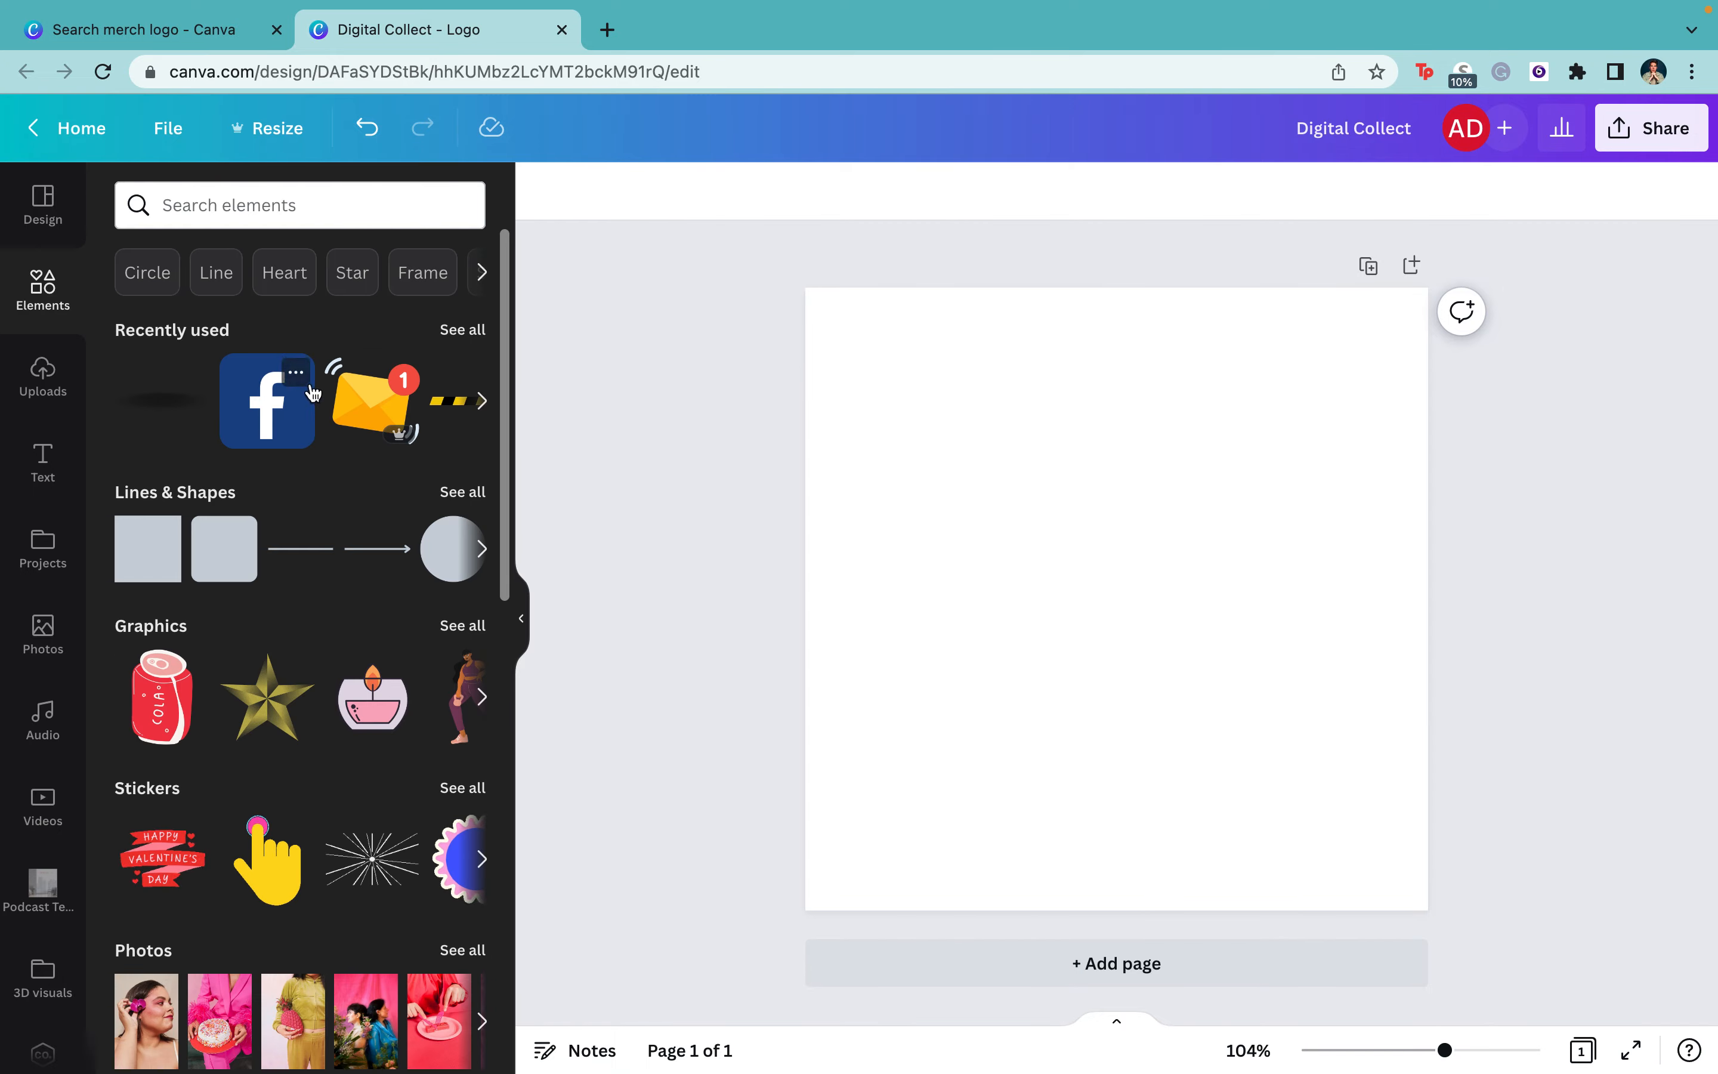
- Try the pink-orange sound bars and Reel Media Solutions brand kit logos on the page one at a time, deleting each
{"action": "left_click", "coordinate": [6, 216]}
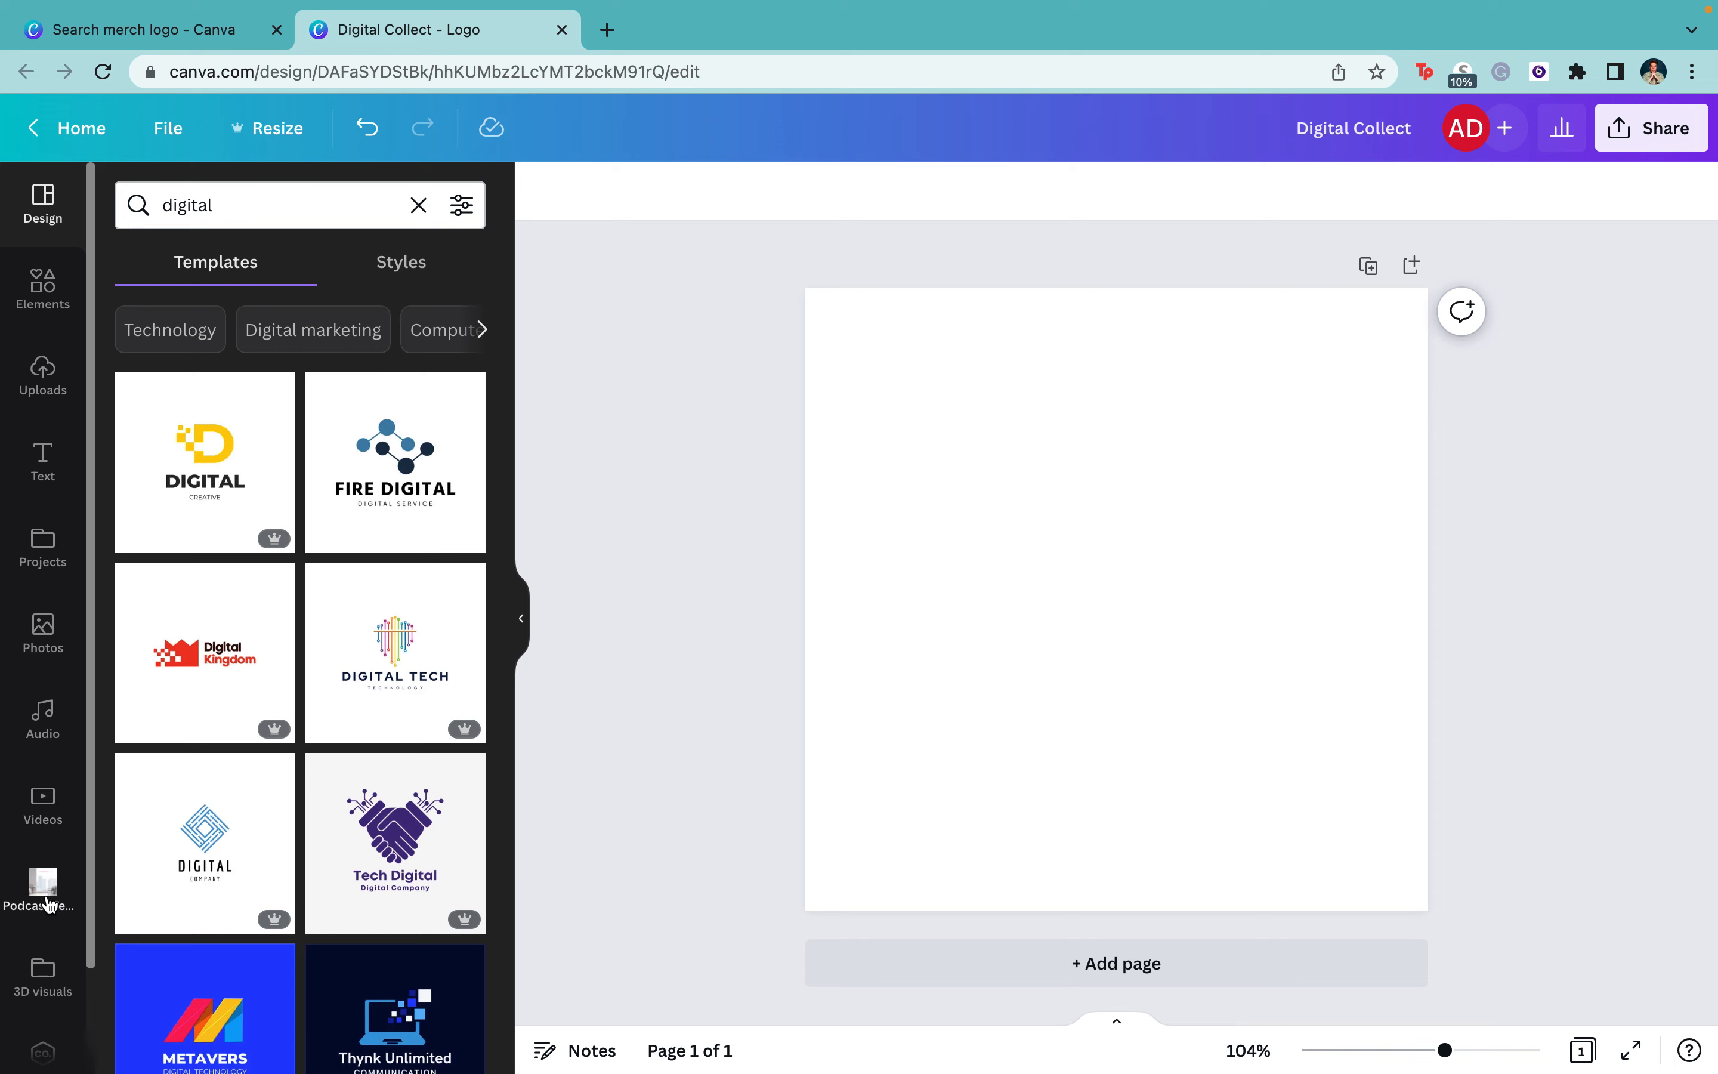
{"action": "scroll", "coordinate": [43, 880], "scroll_direction": "down", "scroll_amount": 2}
{"action": "left_click", "coordinate": [41, 939]}
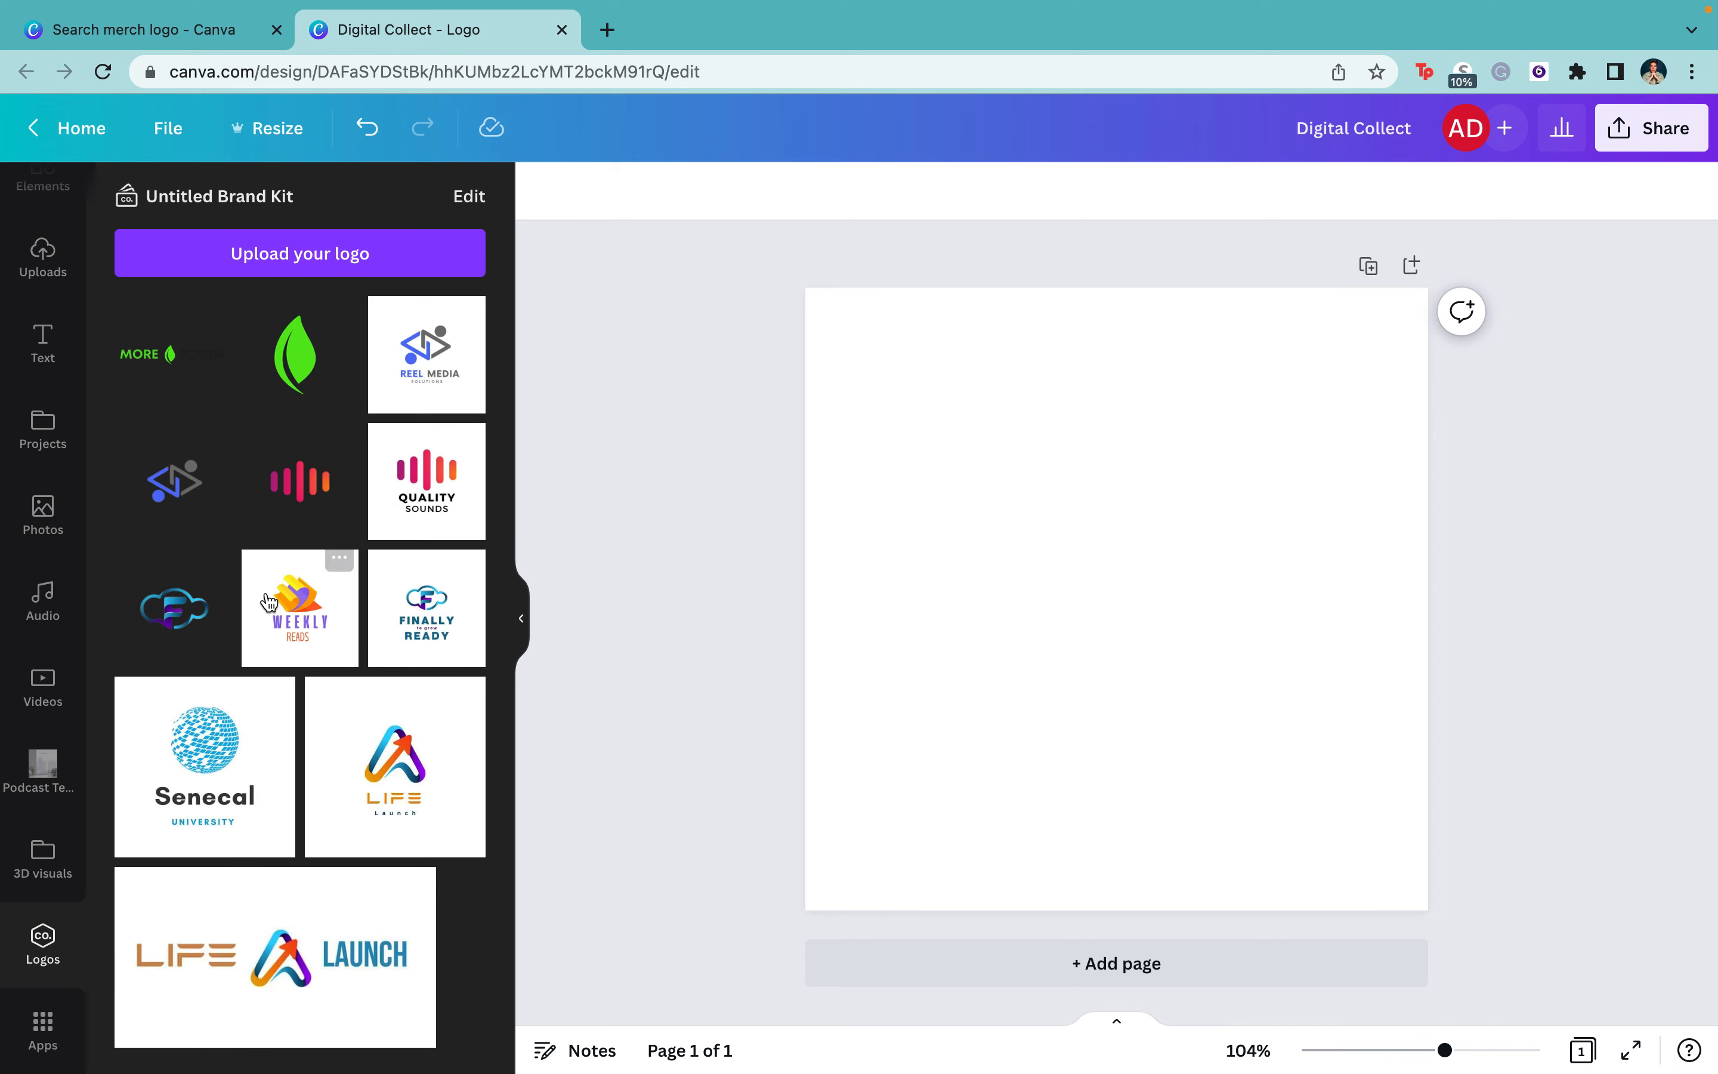
{"action": "left_click", "coordinate": [306, 489]}
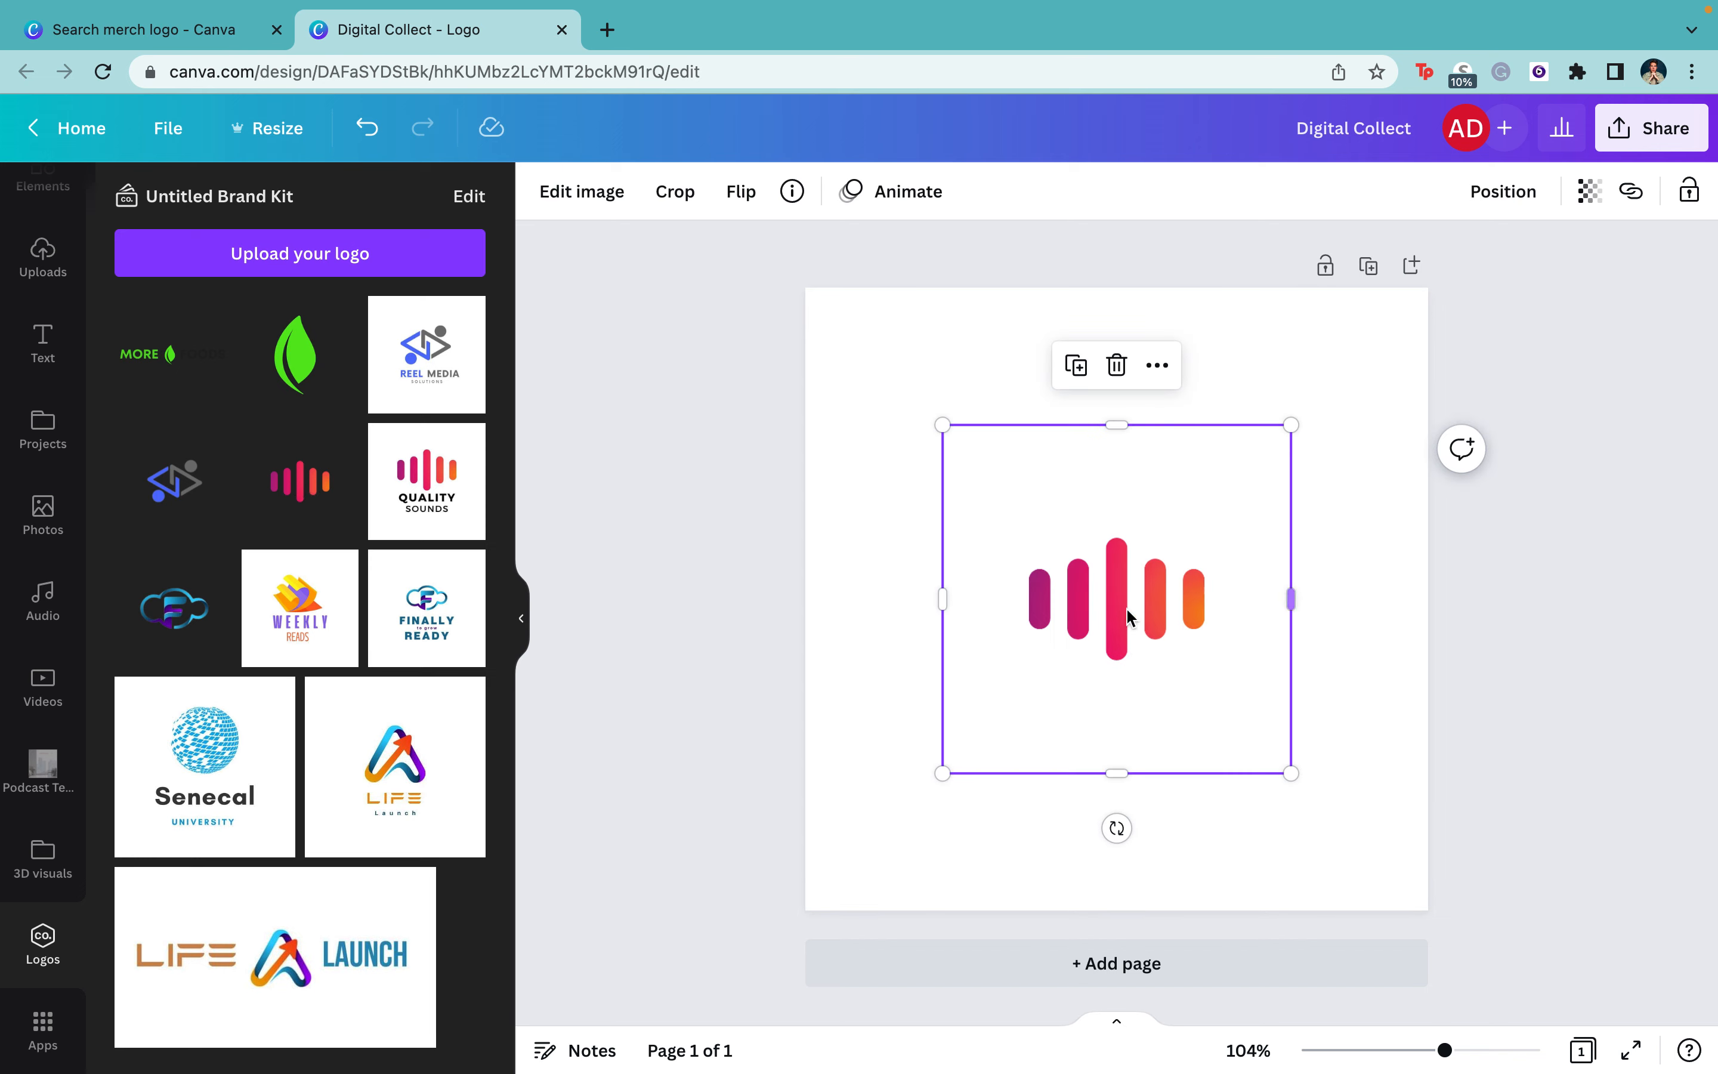
{"action": "key", "text": "Delete"}
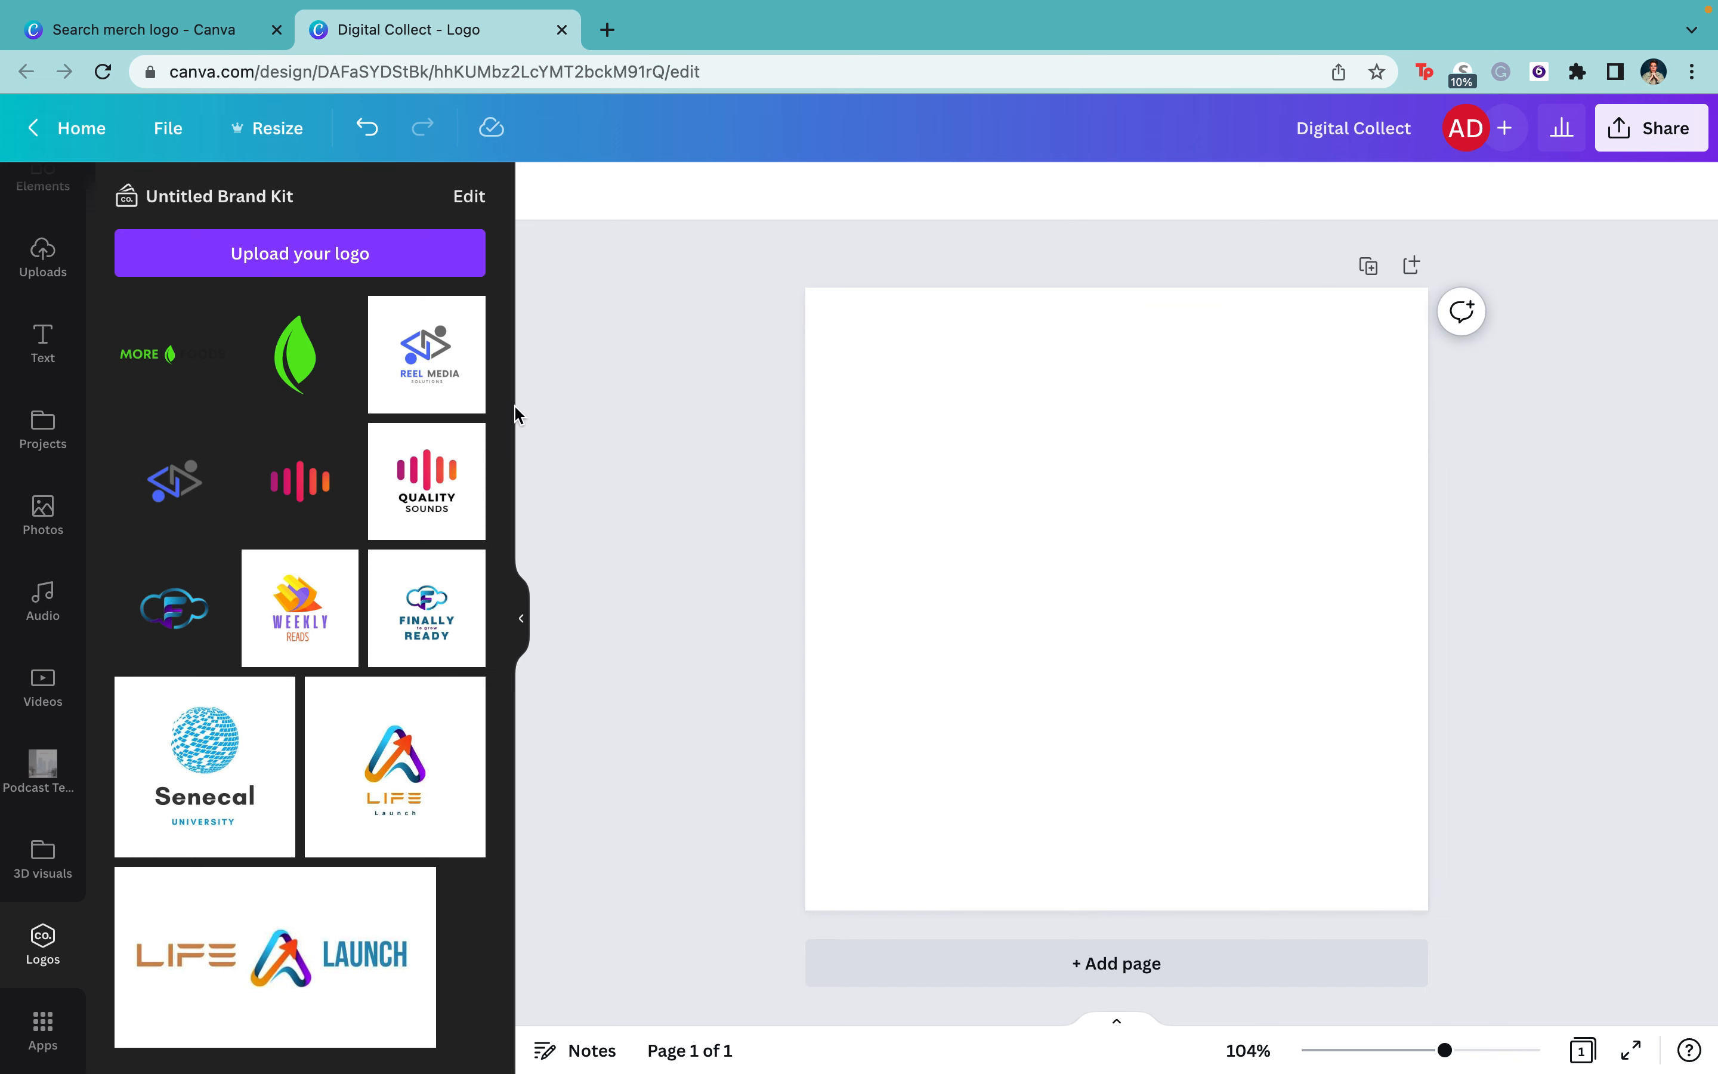
{"action": "left_click", "coordinate": [442, 350]}
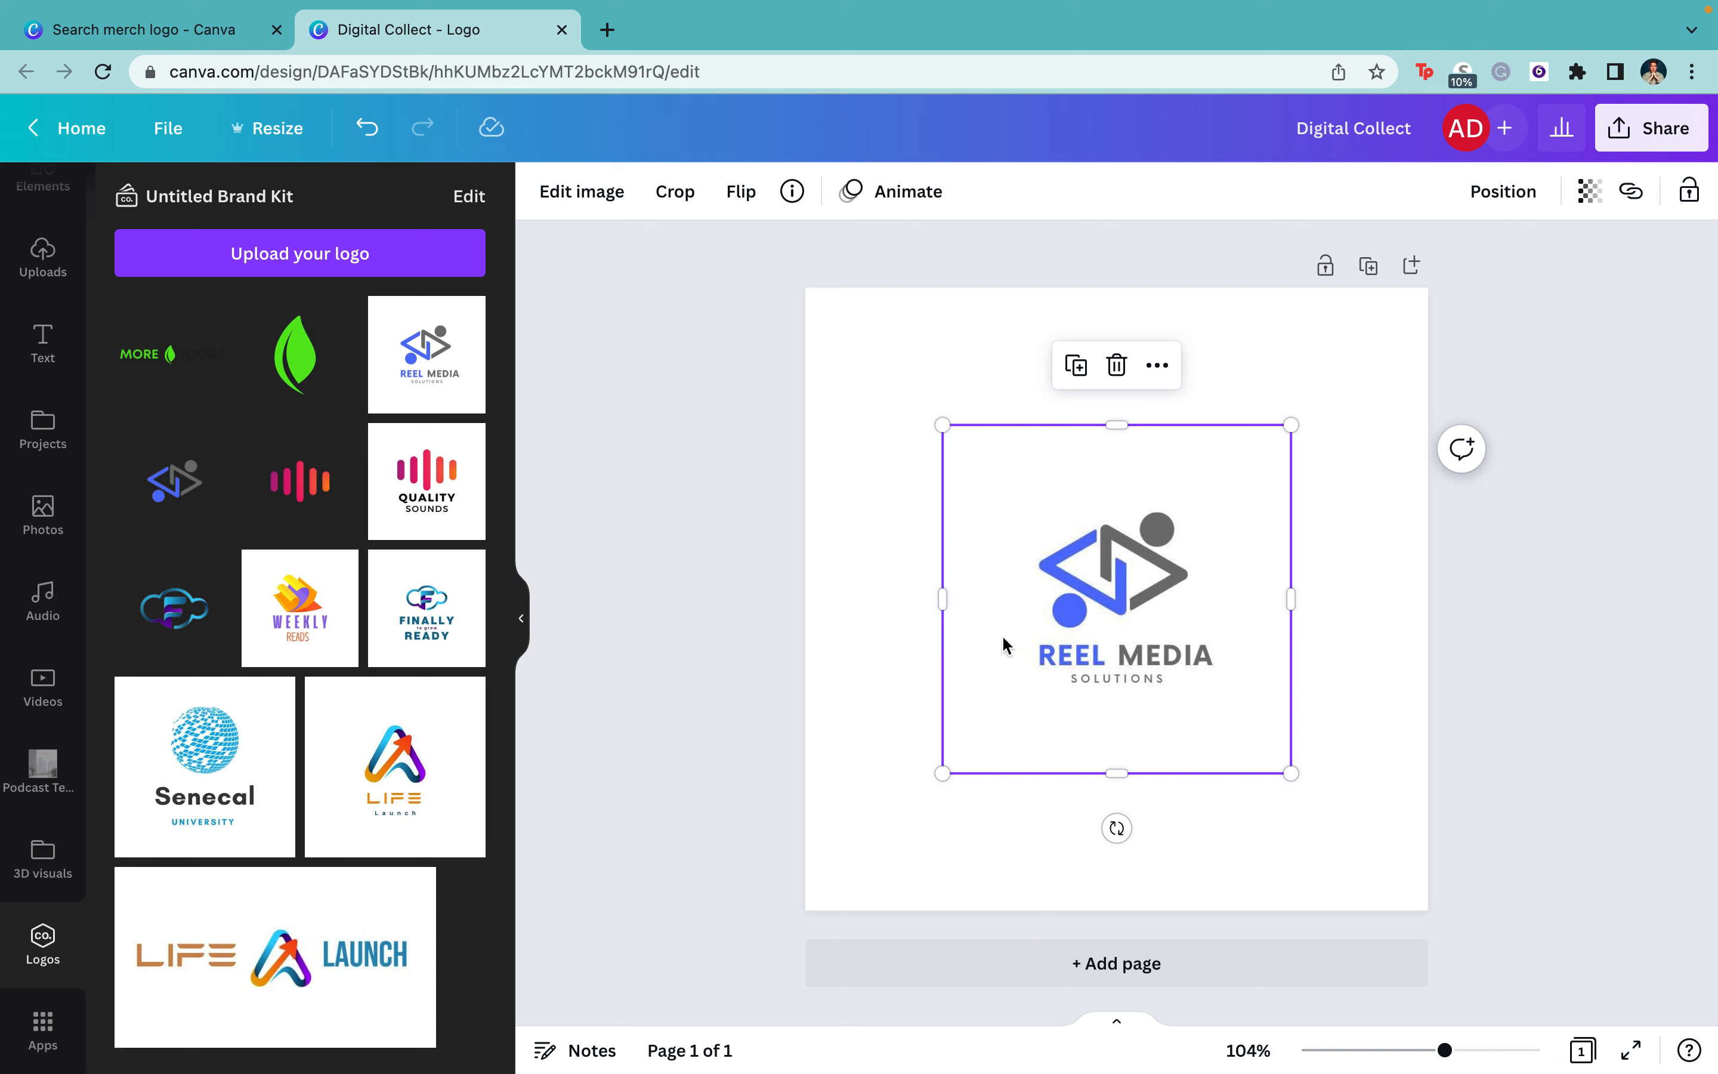
{"action": "key", "text": "Delete"}
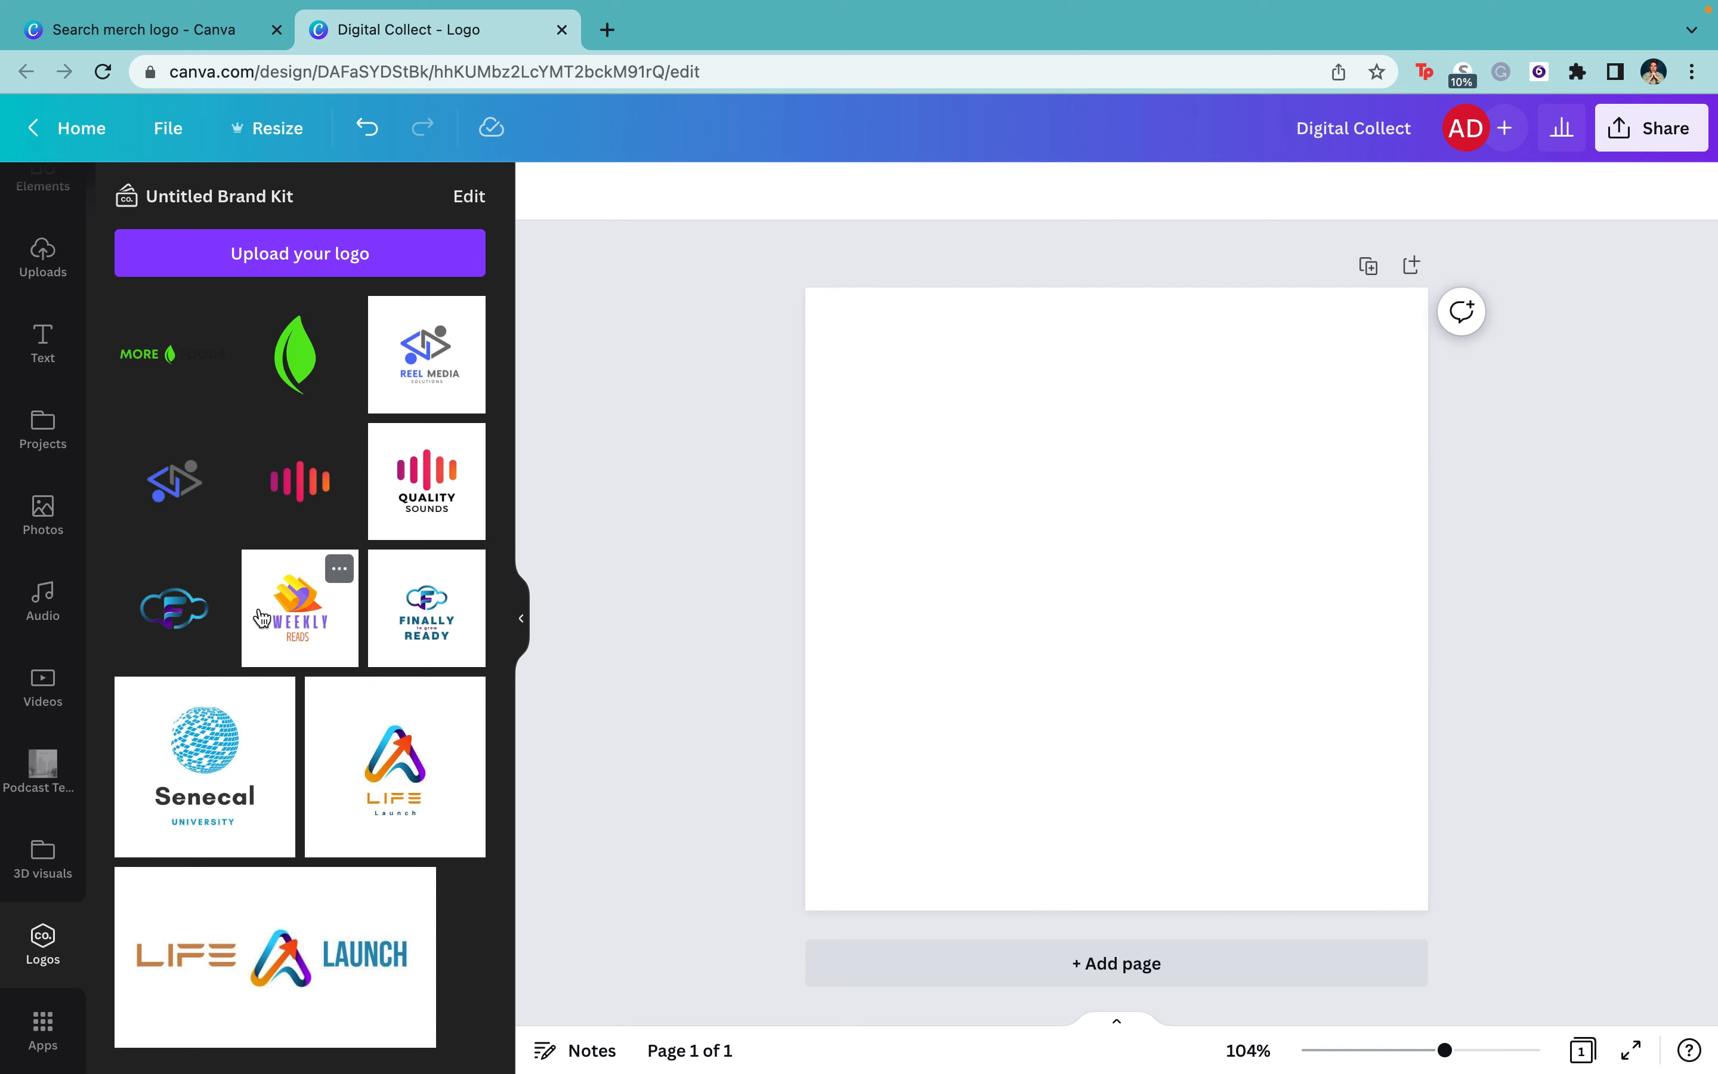
- Try the Finally Ready, stacked Life Launch and Weekly Reads logos on the page one at a time, deleting each
{"action": "left_click", "coordinate": [420, 604]}
{"action": "key", "text": "Delete"}
{"action": "left_click", "coordinate": [398, 817]}
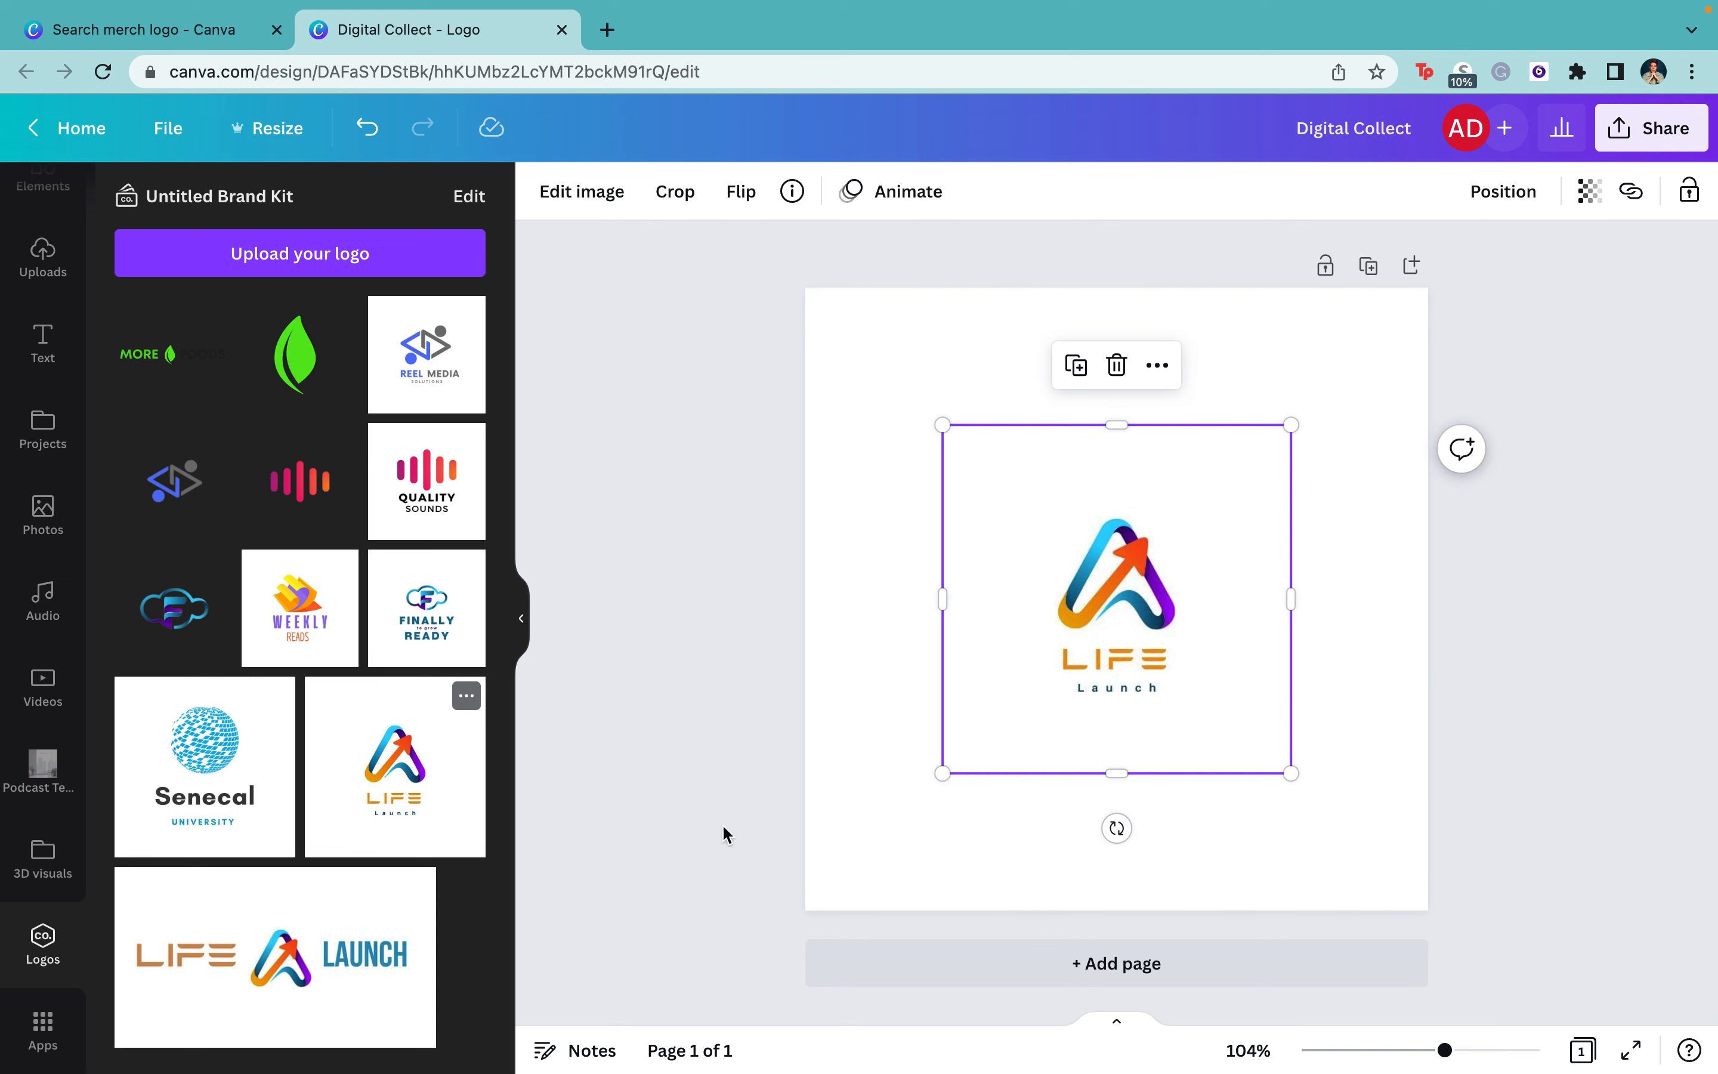
{"action": "key", "text": "Delete"}
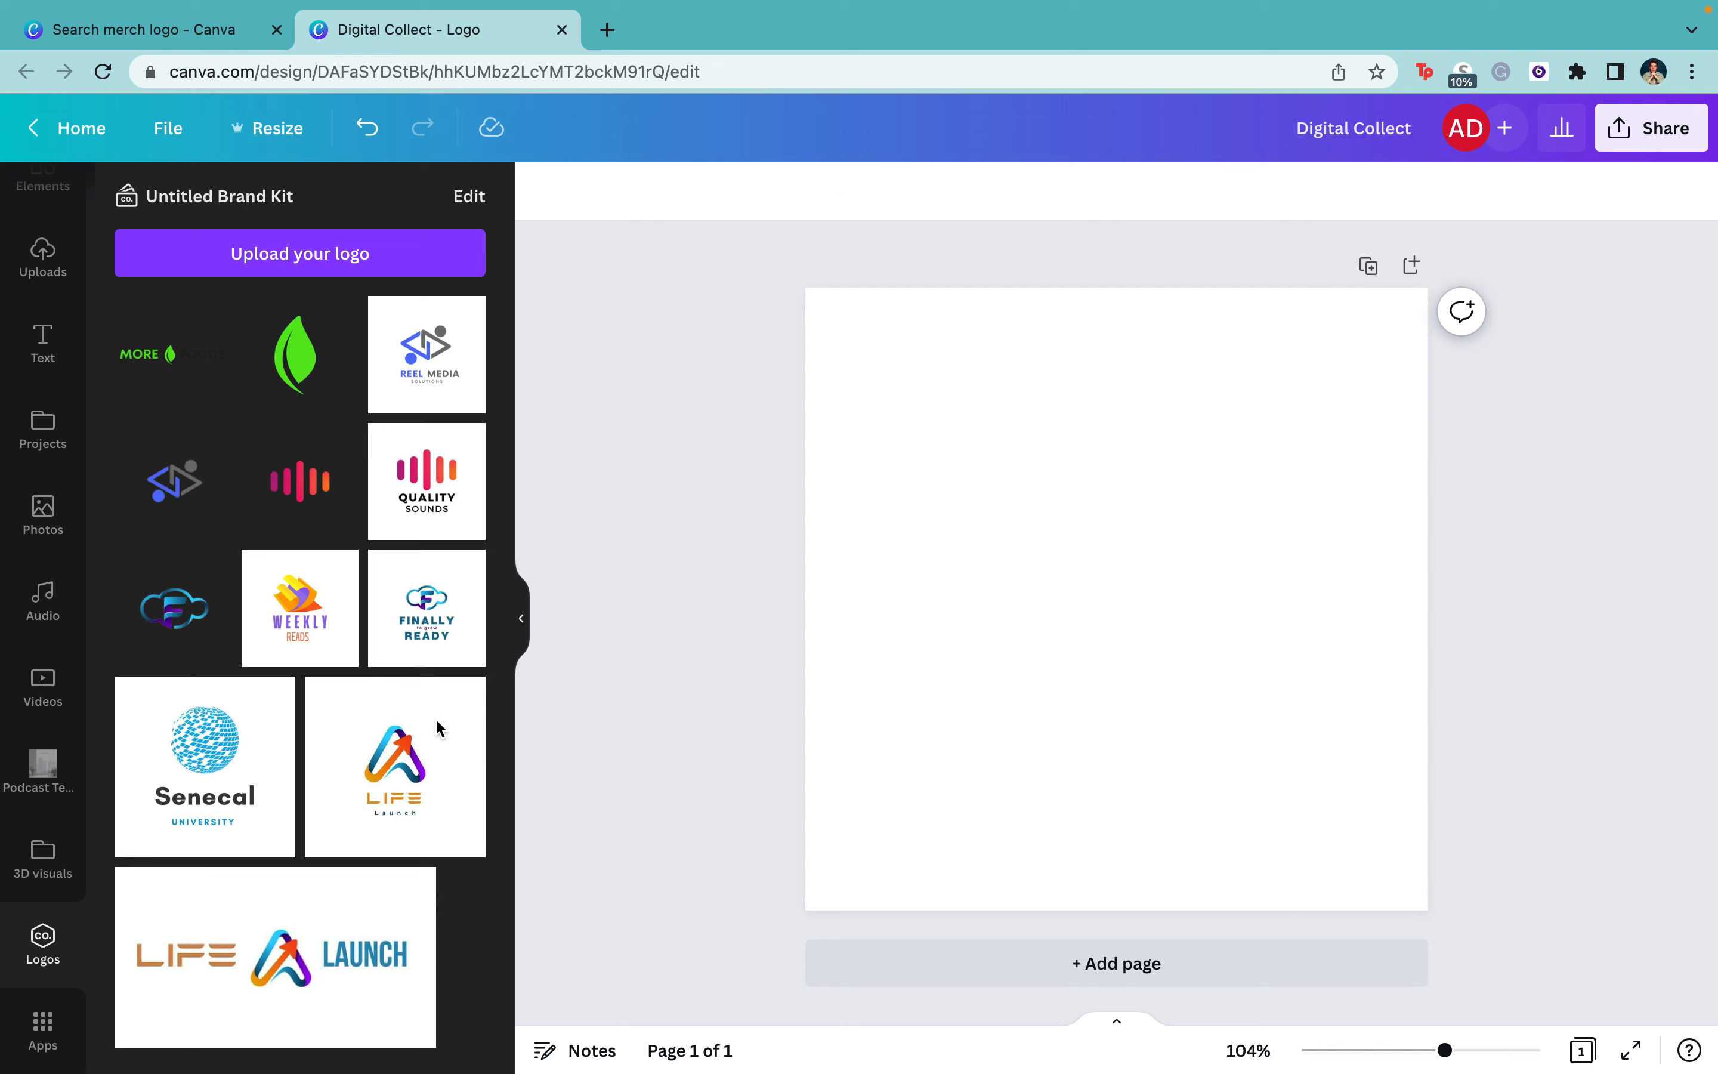
{"action": "left_click", "coordinate": [251, 640]}
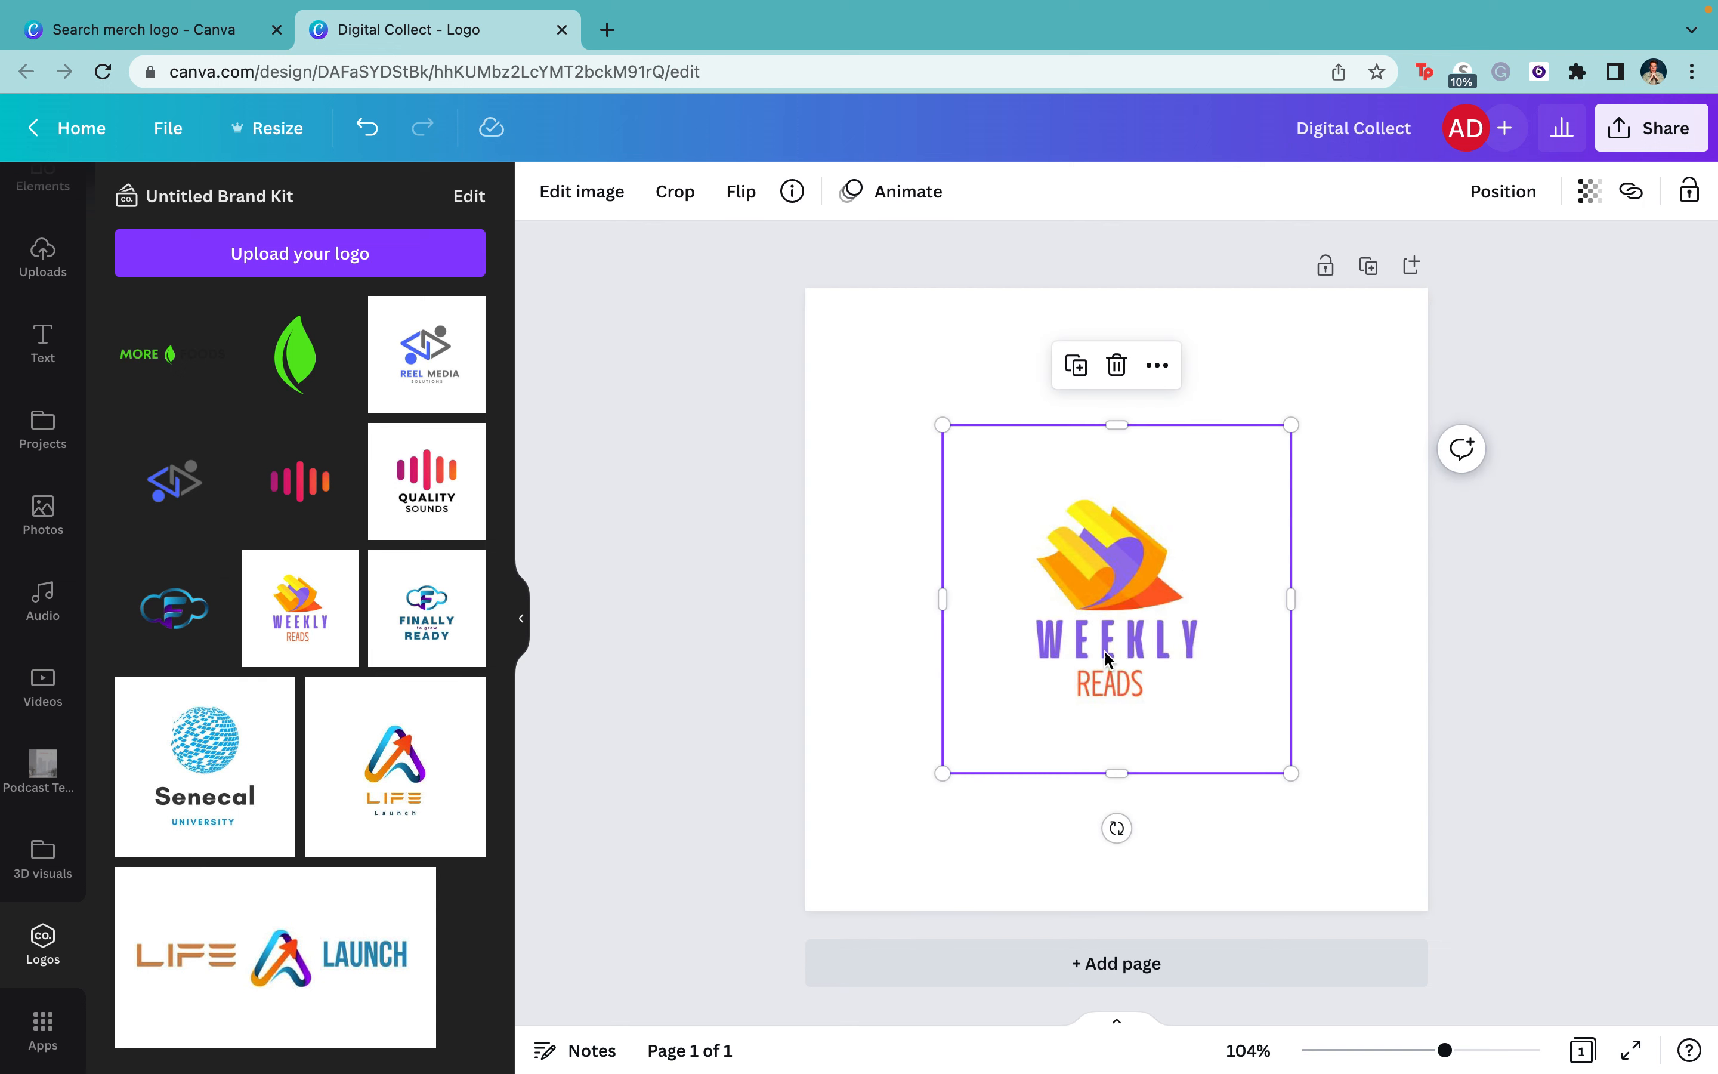
{"action": "key", "text": "Delete"}
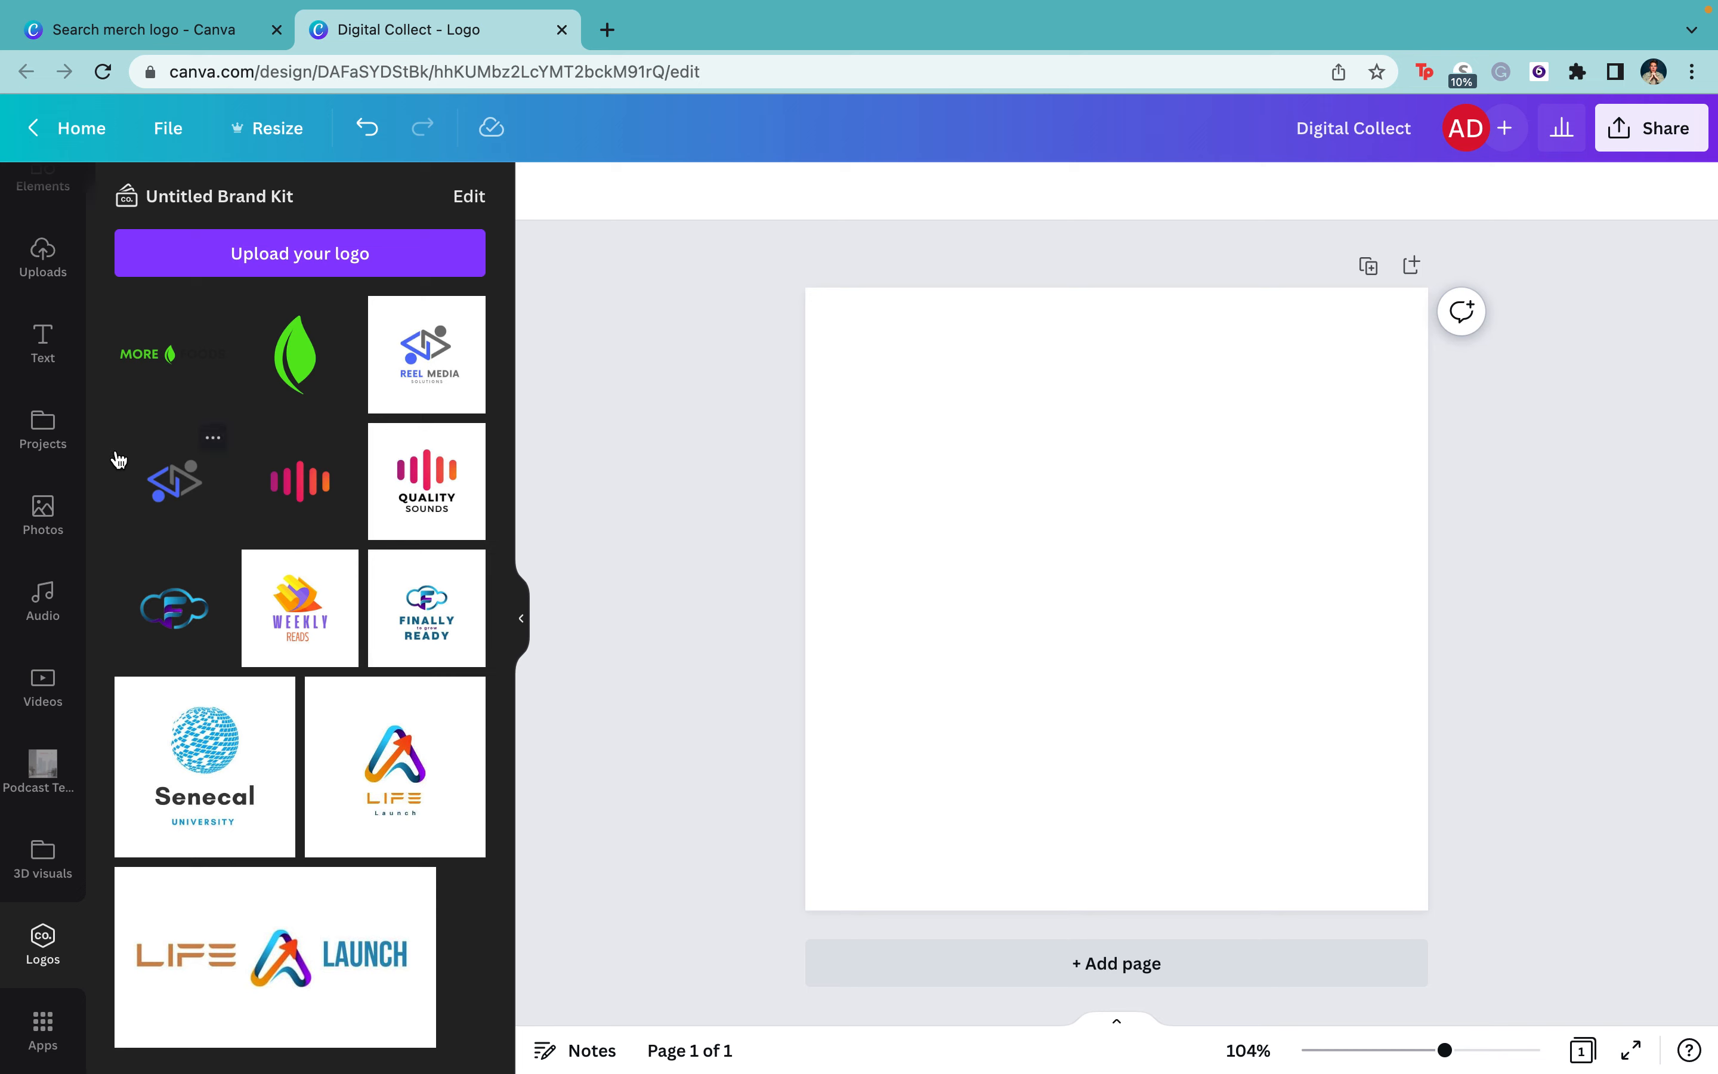
- Place the More Foods logo on the page, enlarge and recentre it, and delete it
{"action": "left_click", "coordinate": [176, 376]}
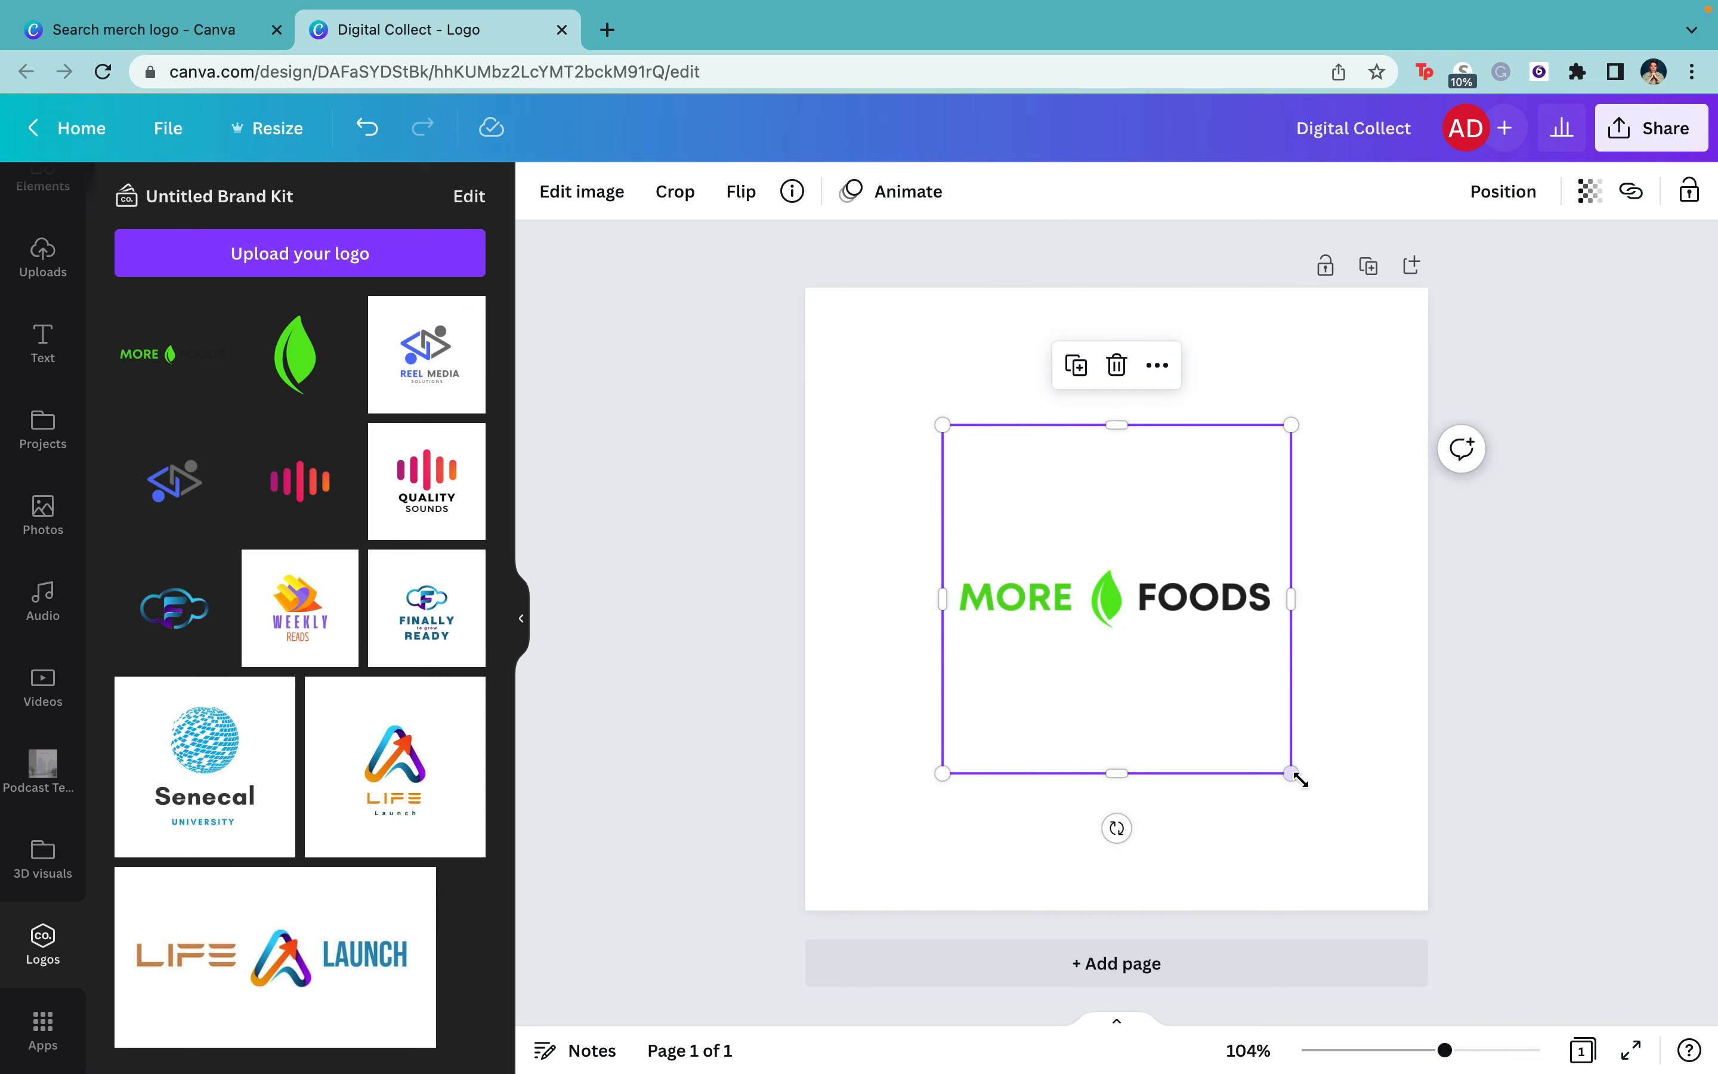
{"action": "left_click_drag", "start_coordinate": [1284, 772], "coordinate": [1409, 887]}
{"action": "left_click_drag", "start_coordinate": [1207, 660], "coordinate": [1162, 605]}
{"action": "key", "text": "Delete"}
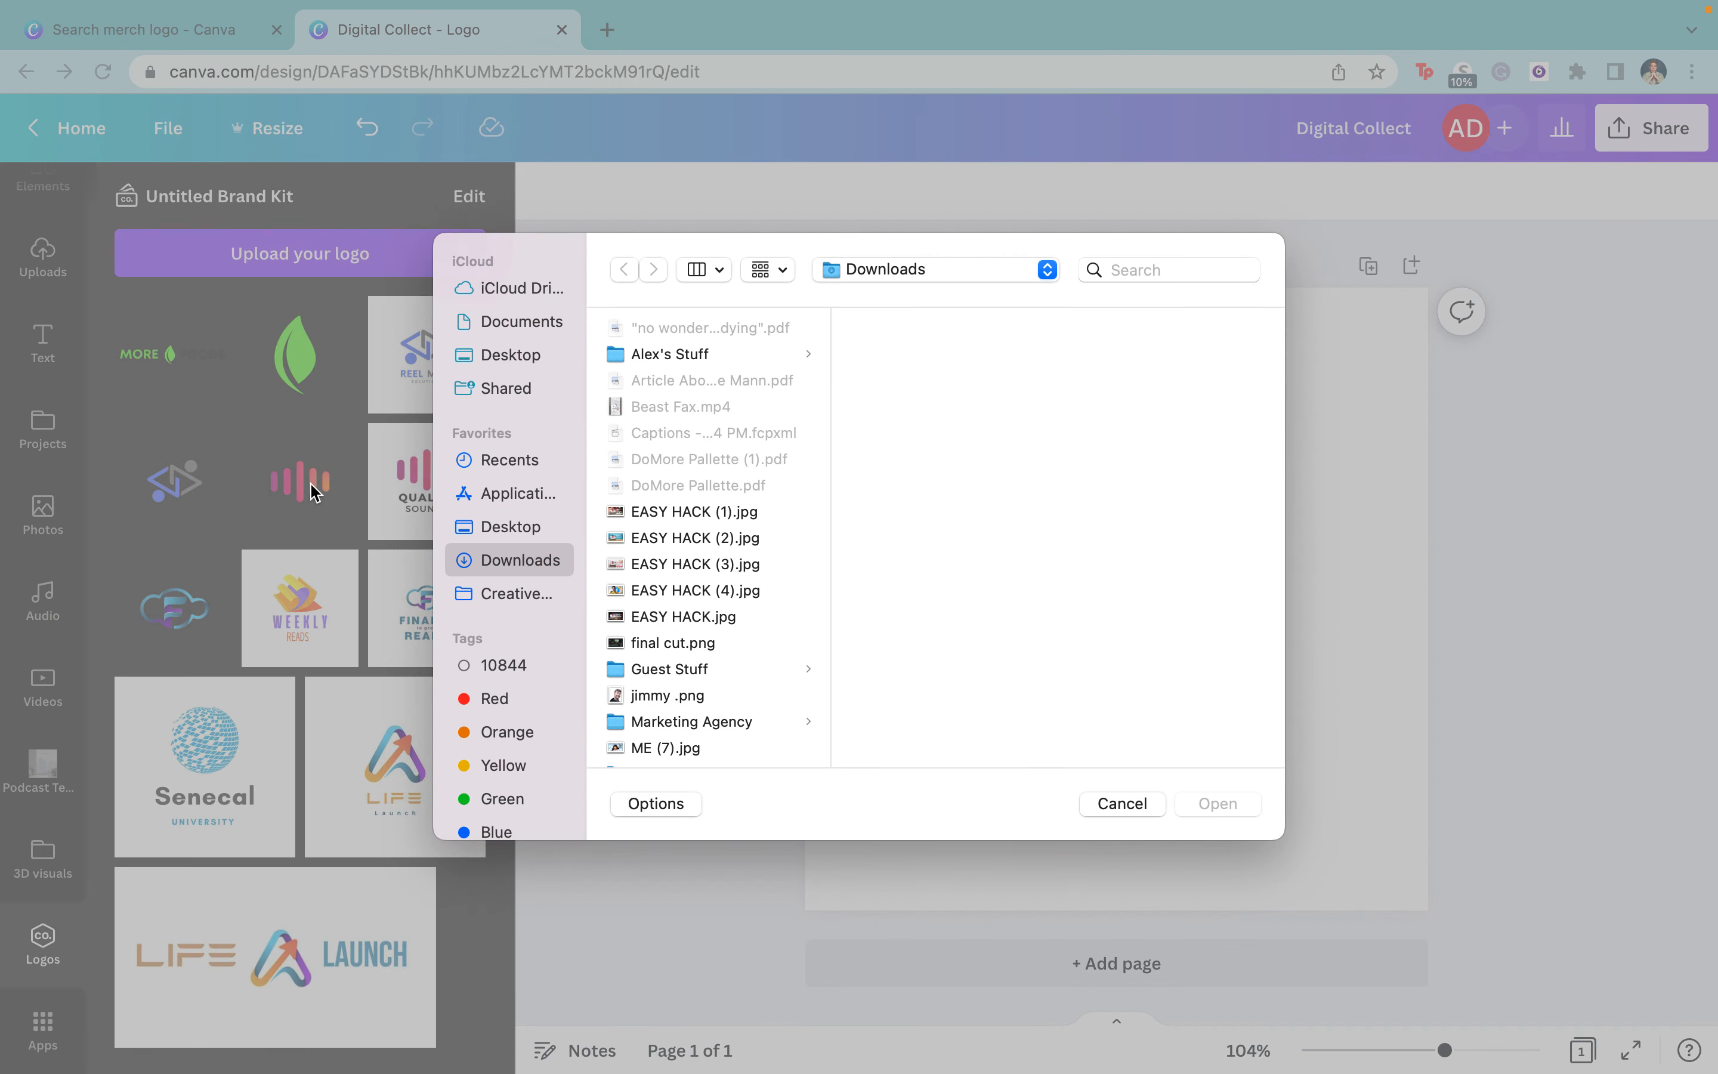
- Upload the two WhatsApp Image JPEG files from the Downloads folder as brand kit logos
{"action": "scroll", "coordinate": [751, 614], "scroll_direction": "down", "scroll_amount": 10}
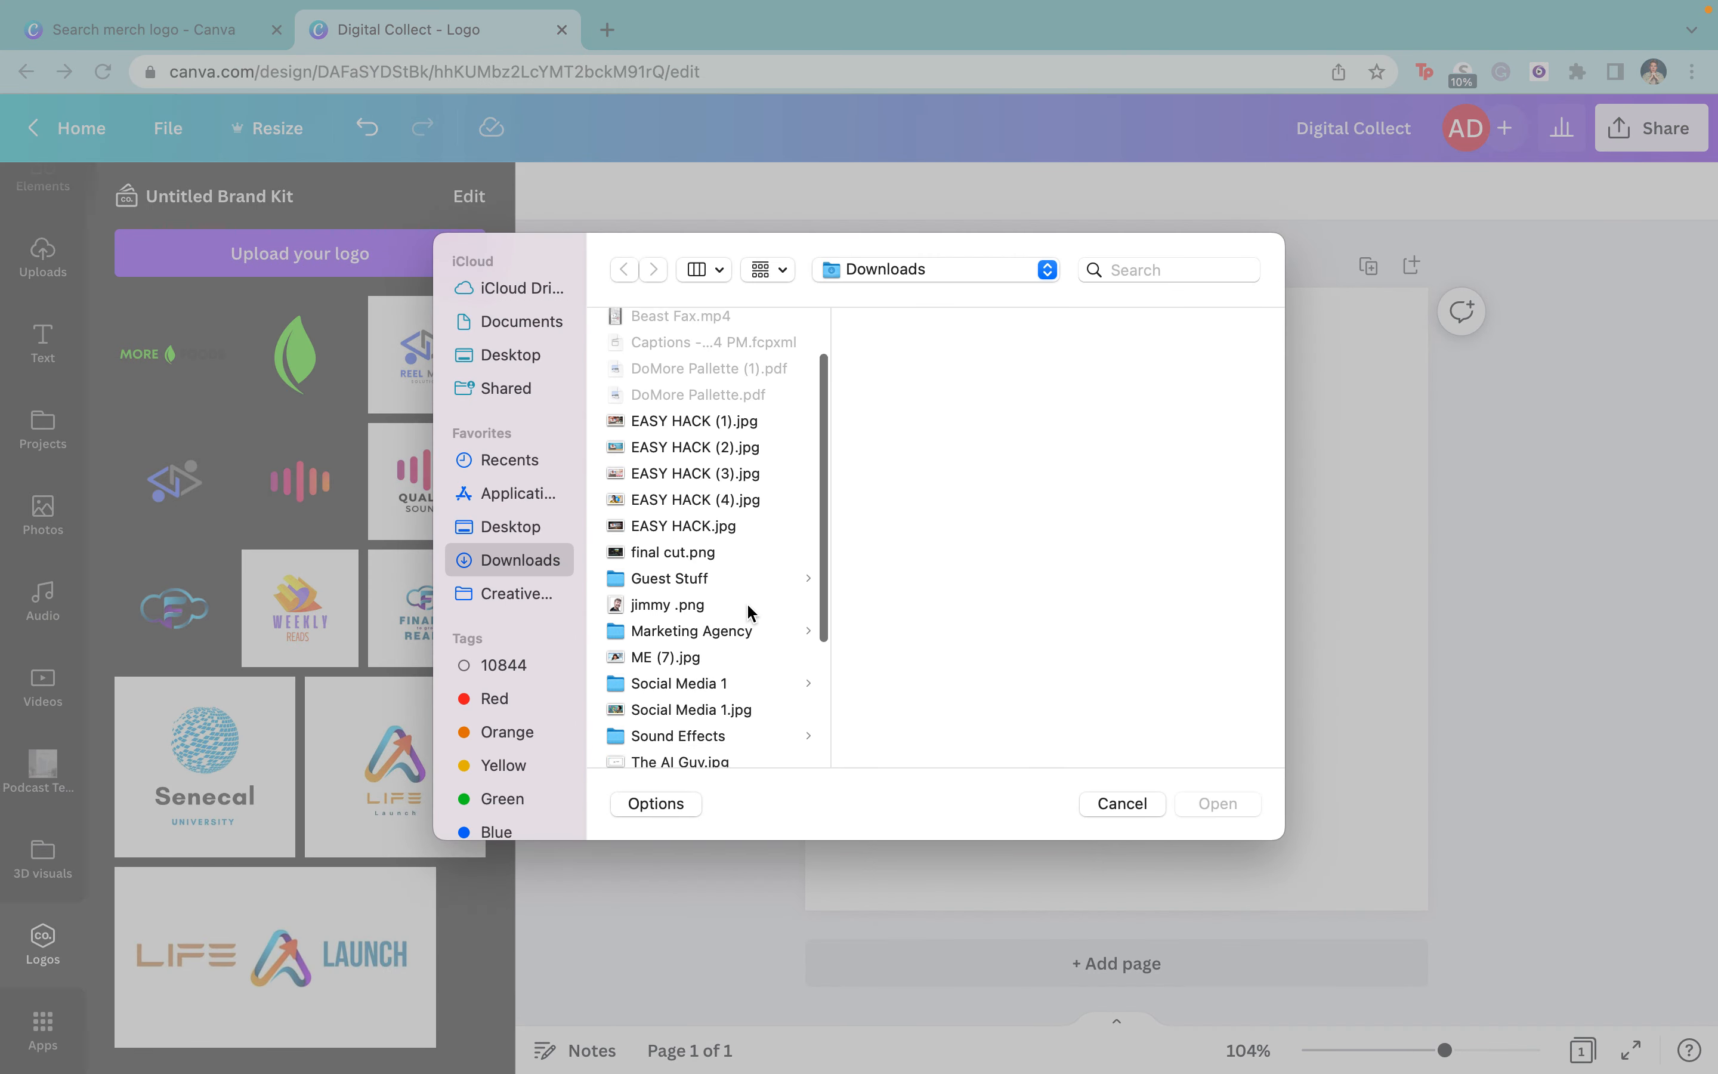
{"action": "left_click", "coordinate": [674, 638]}
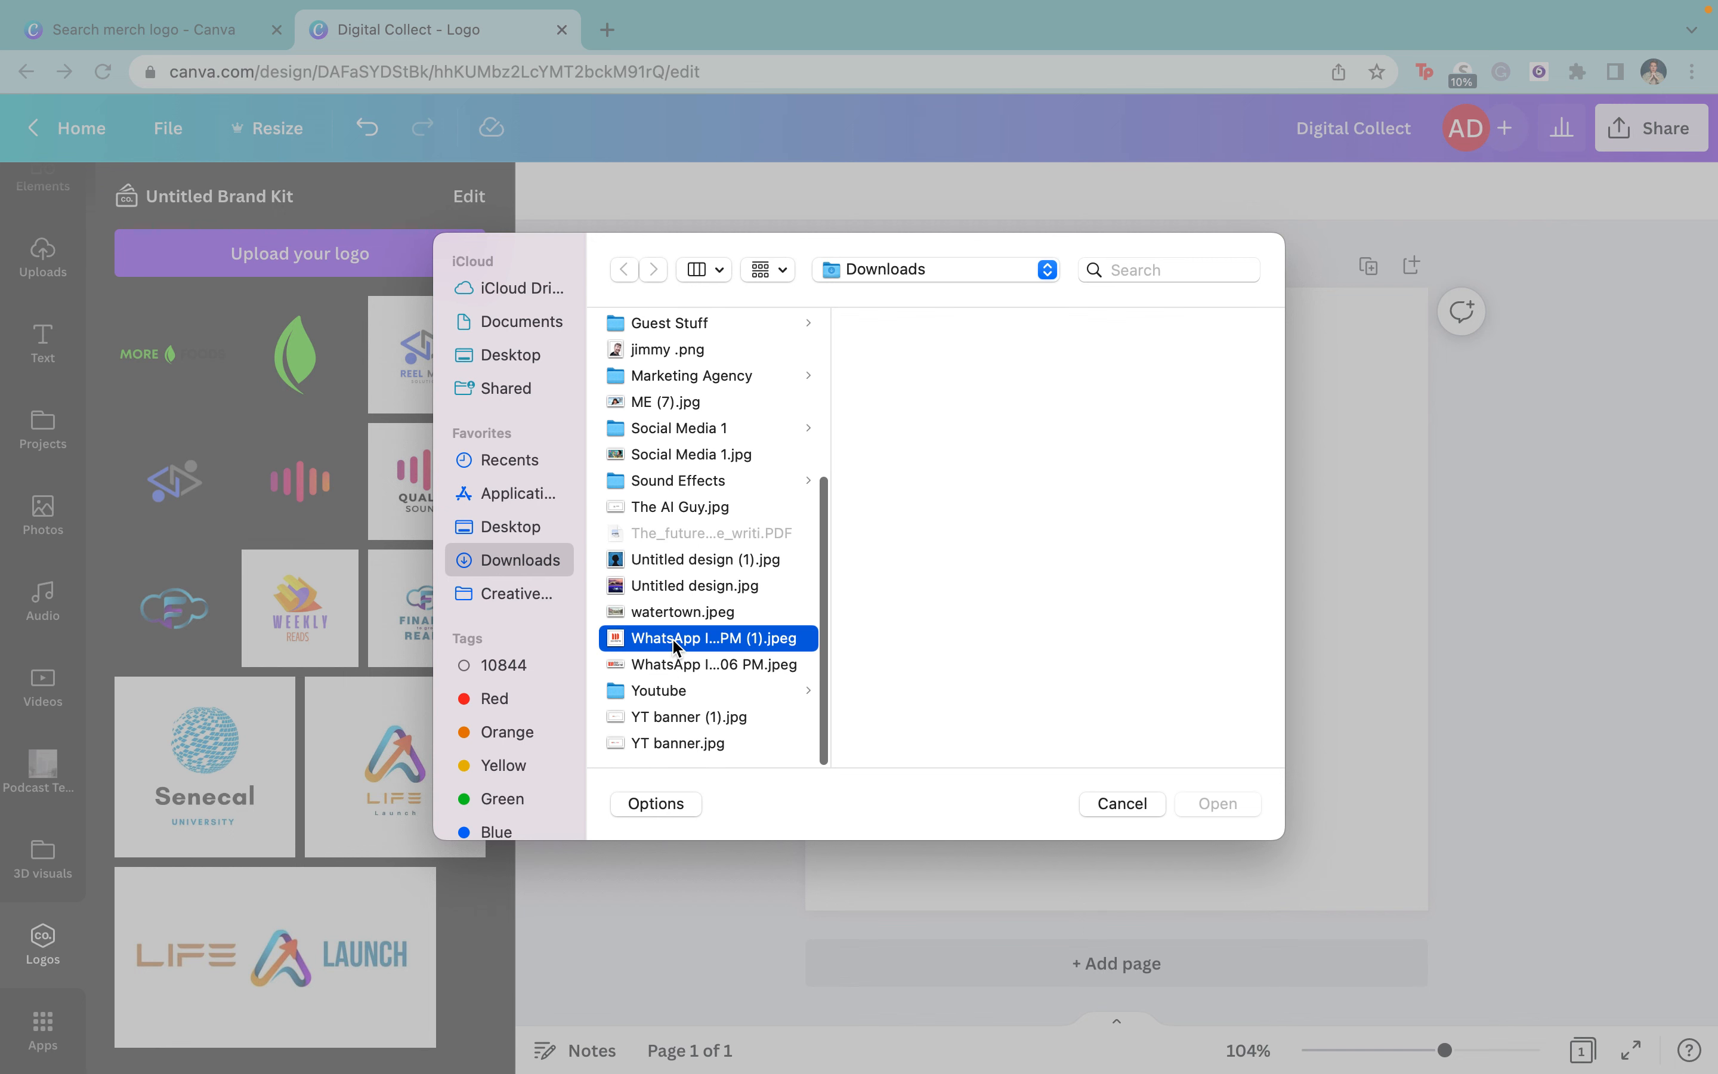
{"action": "left_click", "coordinate": [709, 664], "text": "shift"}
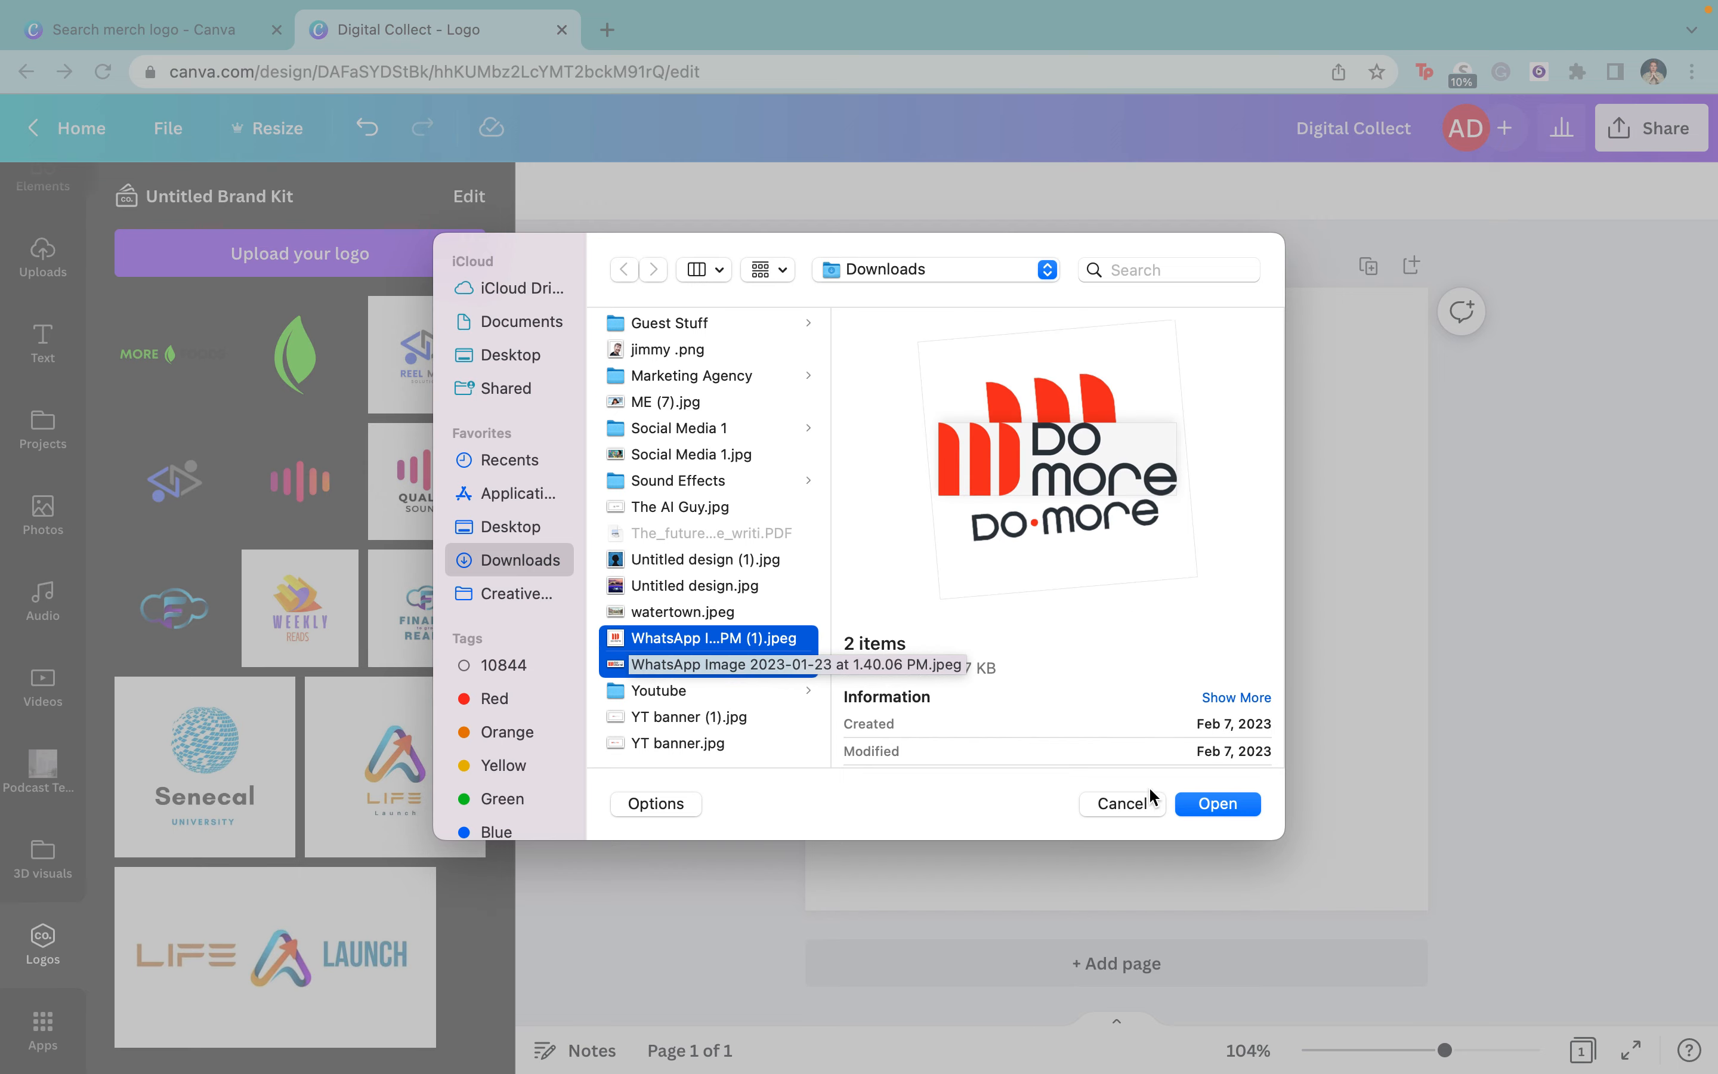
{"action": "left_click", "coordinate": [1215, 802]}
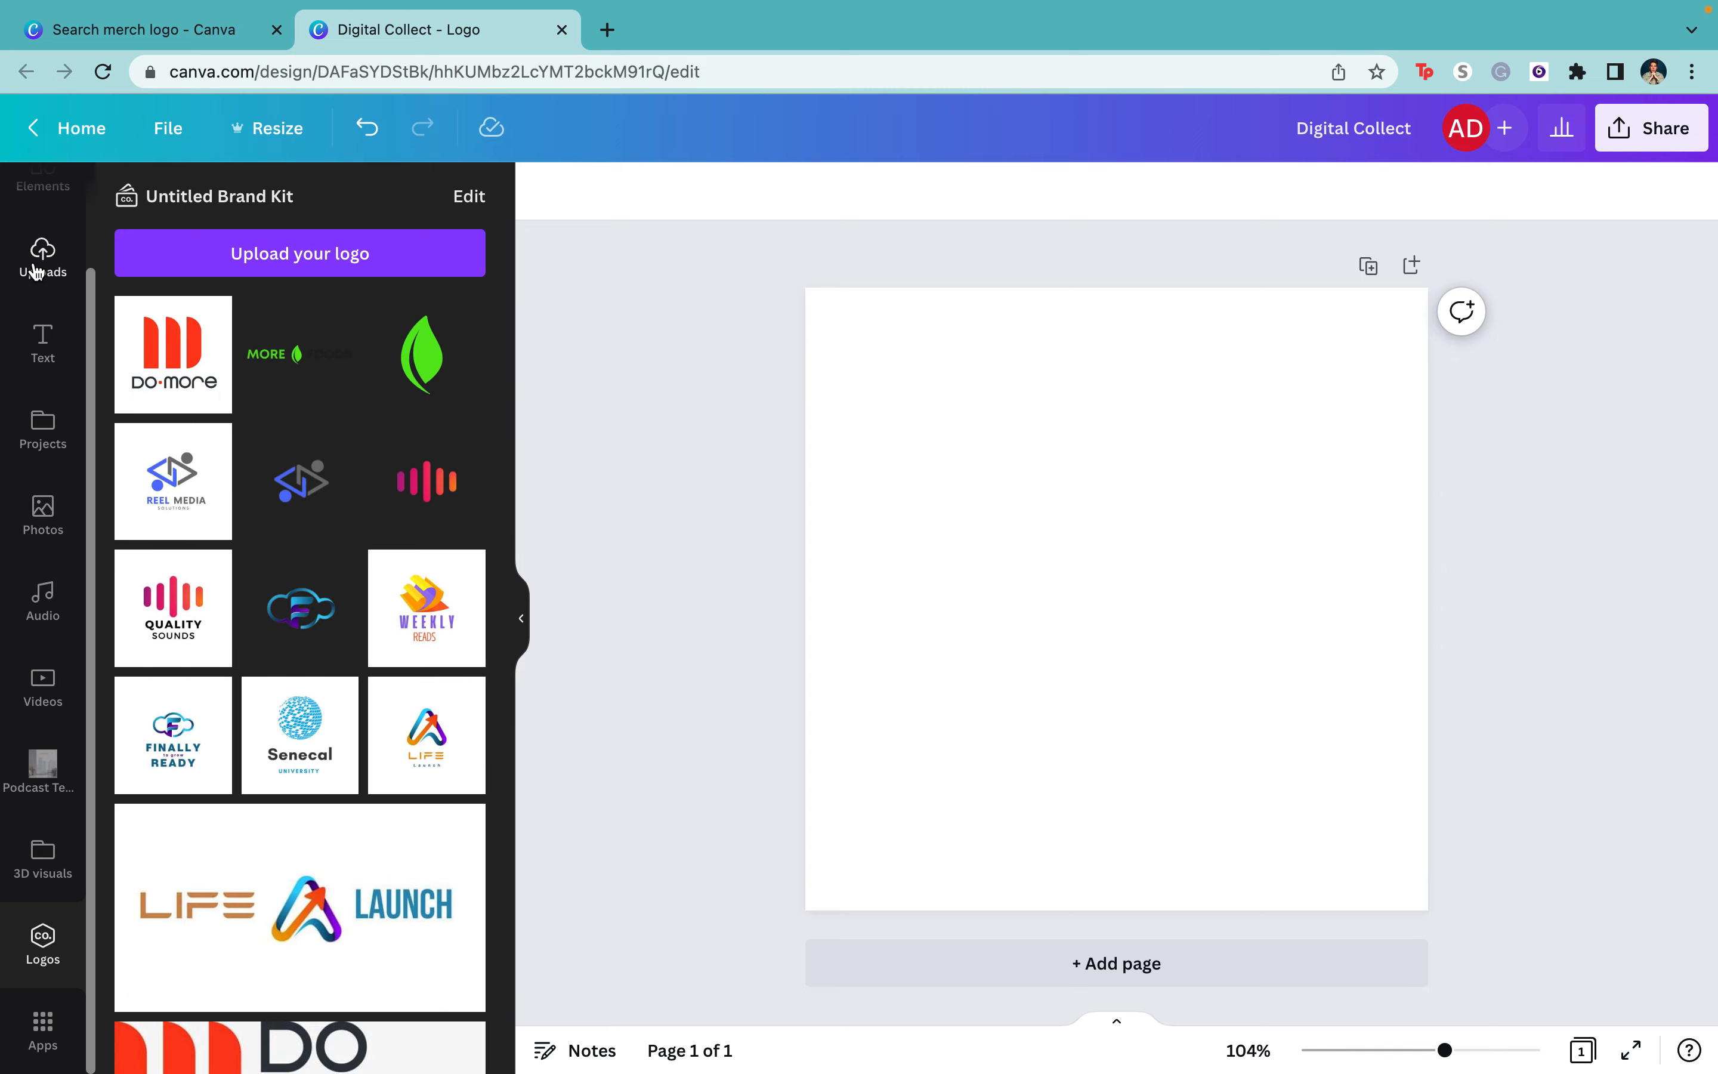
- Apply The Foxy Media Studio template from the digital logo template results to the page
{"action": "scroll", "coordinate": [35, 270], "scroll_direction": "up", "scroll_amount": 3}
{"action": "left_click", "coordinate": [42, 208]}
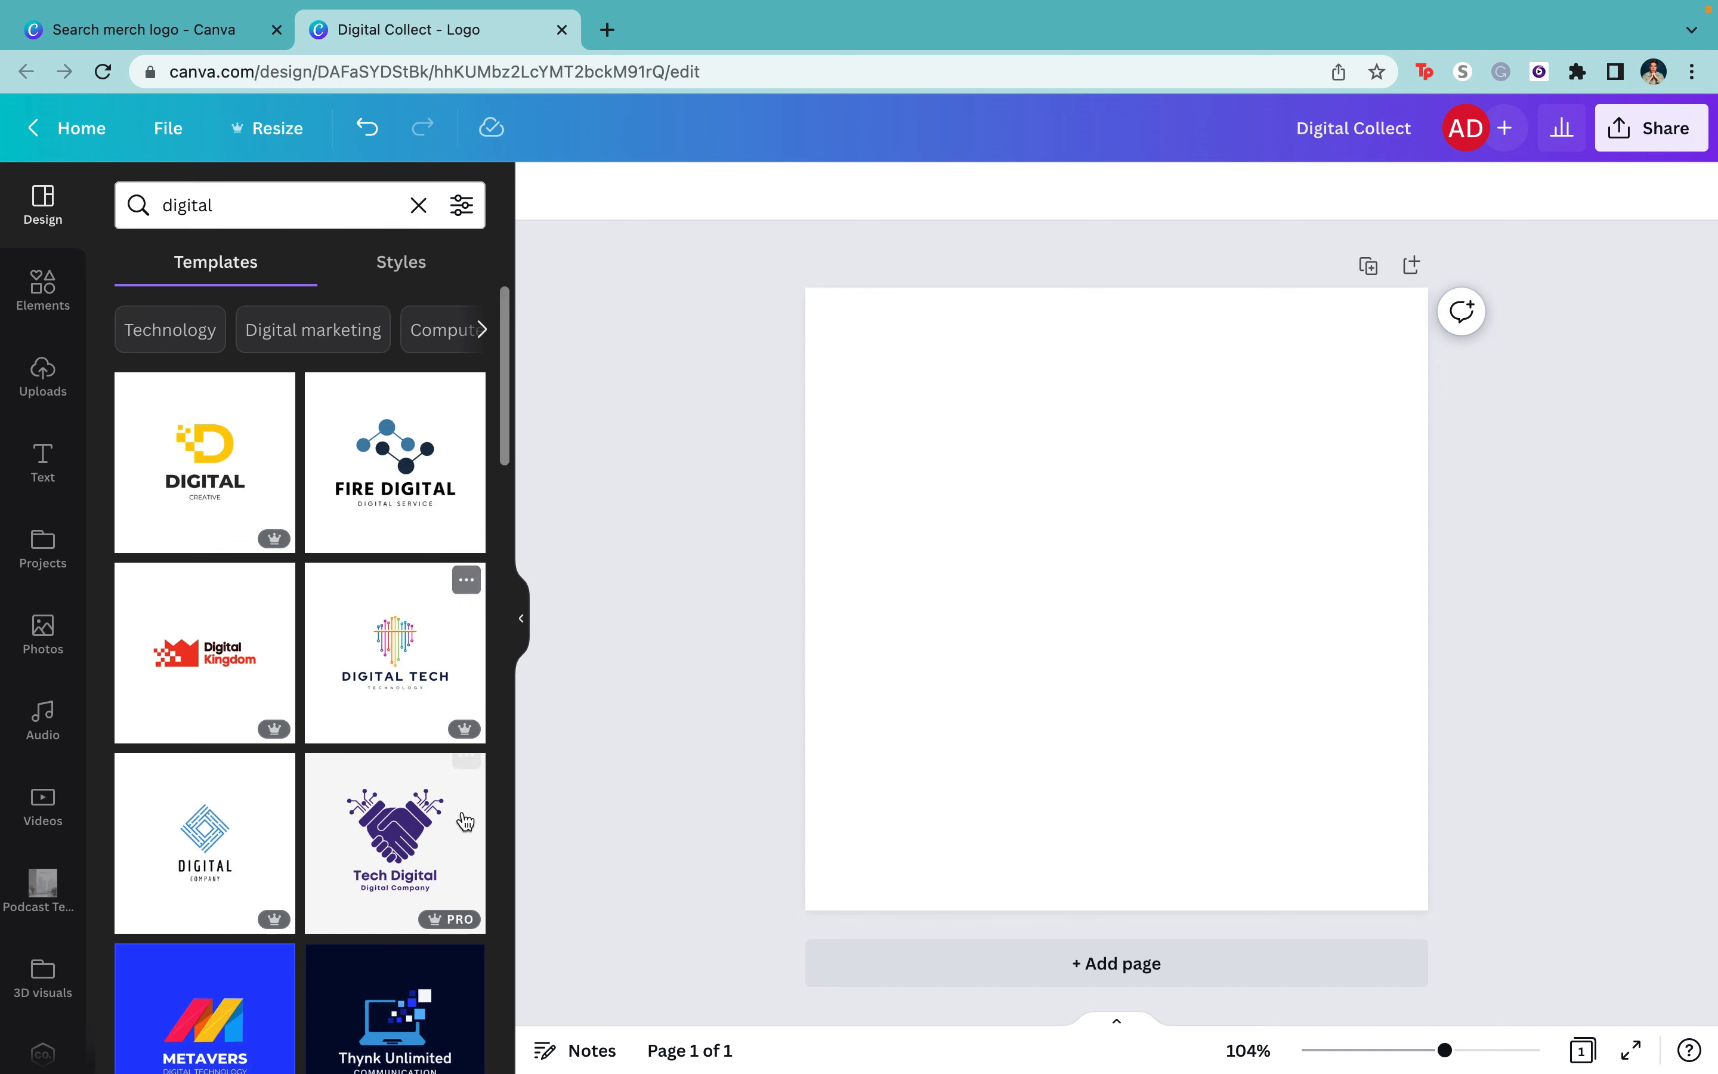
{"action": "scroll", "coordinate": [297, 660], "scroll_direction": "down", "scroll_amount": 5}
{"action": "scroll", "coordinate": [296, 617], "scroll_direction": "down", "scroll_amount": 9}
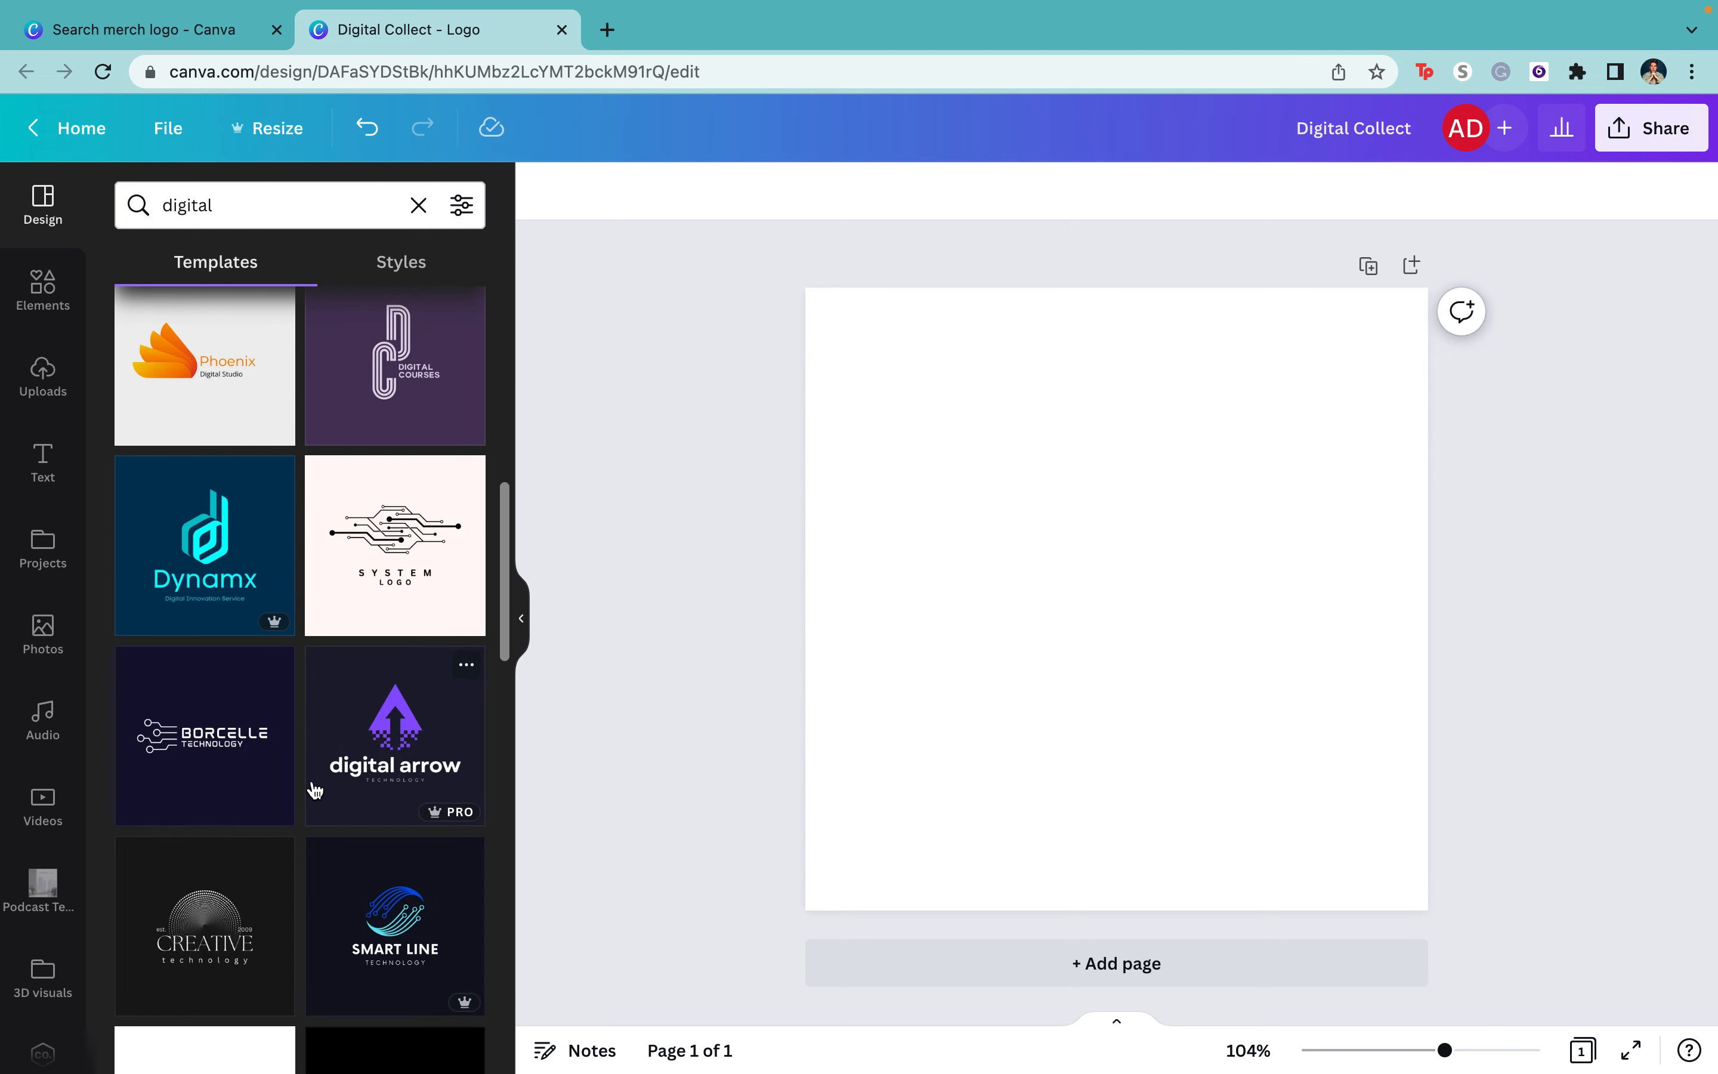
{"action": "scroll", "coordinate": [242, 752], "scroll_direction": "down", "scroll_amount": 12}
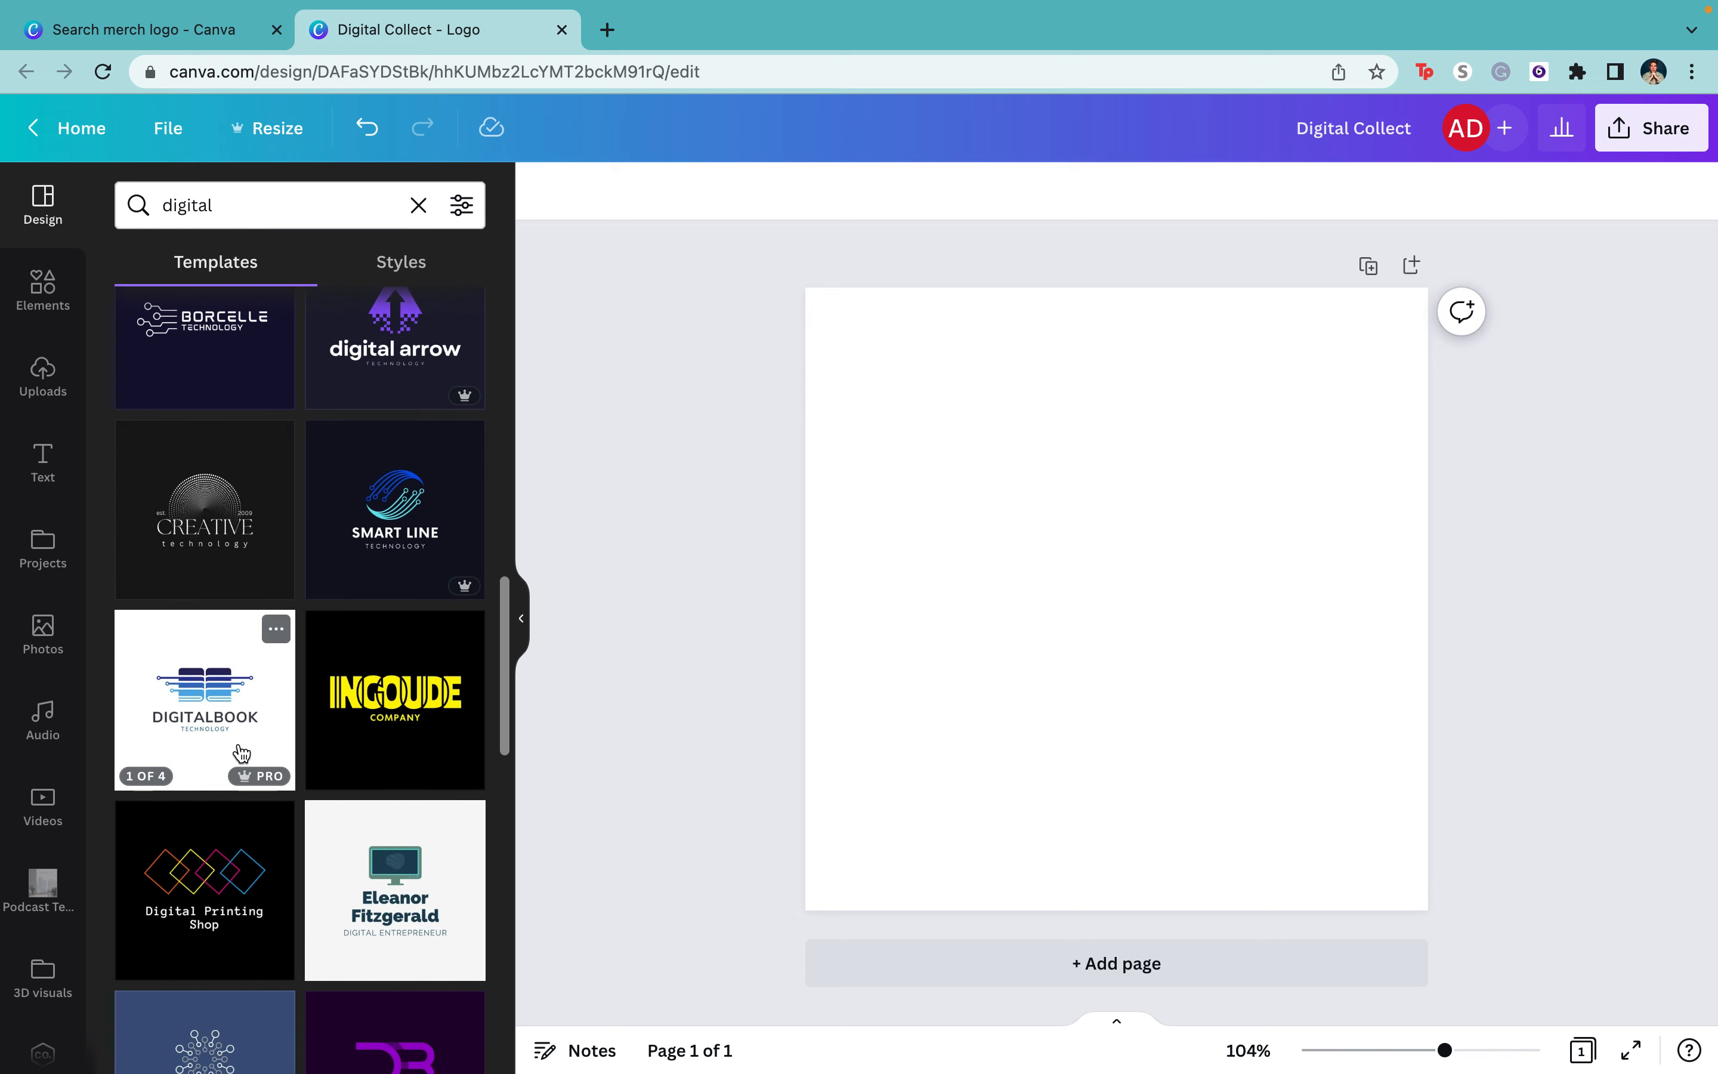
{"action": "scroll", "coordinate": [242, 752], "scroll_direction": "down", "scroll_amount": 2}
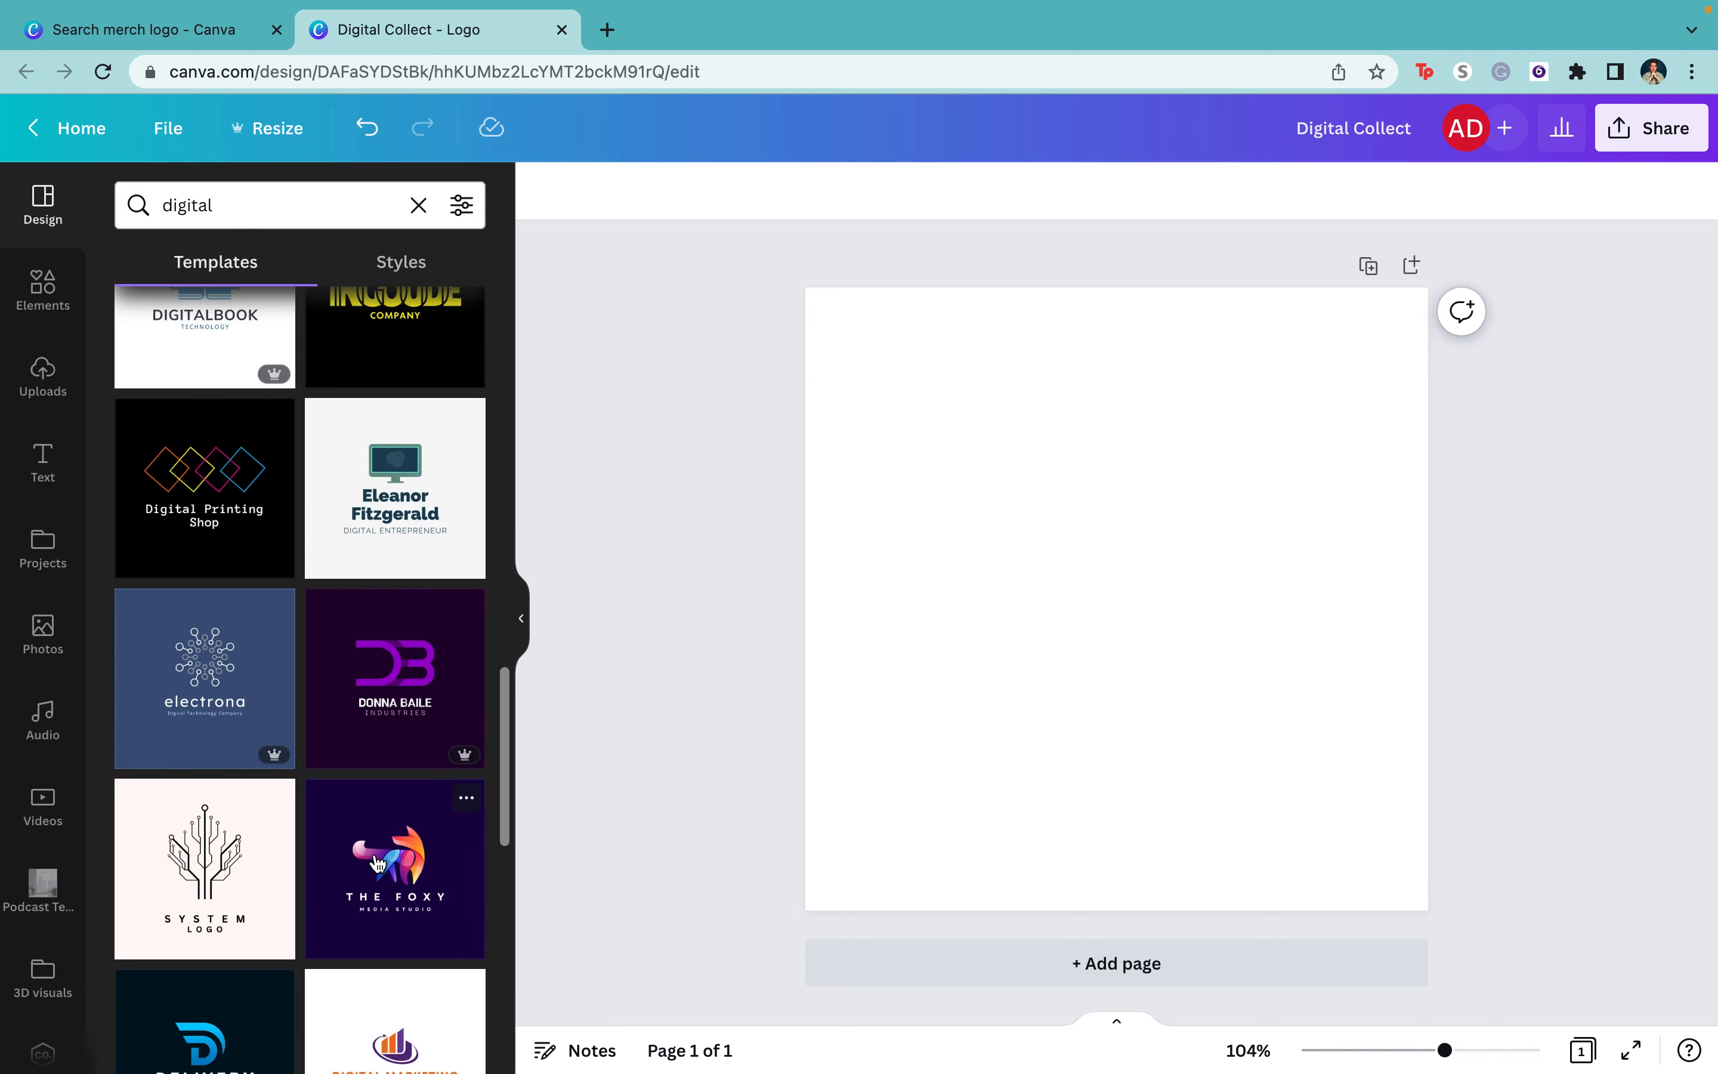
{"action": "left_click", "coordinate": [378, 863]}
- Delete the template's dark purple background and text, keeping only the colourful fox graphic
{"action": "left_click", "coordinate": [1135, 582]}
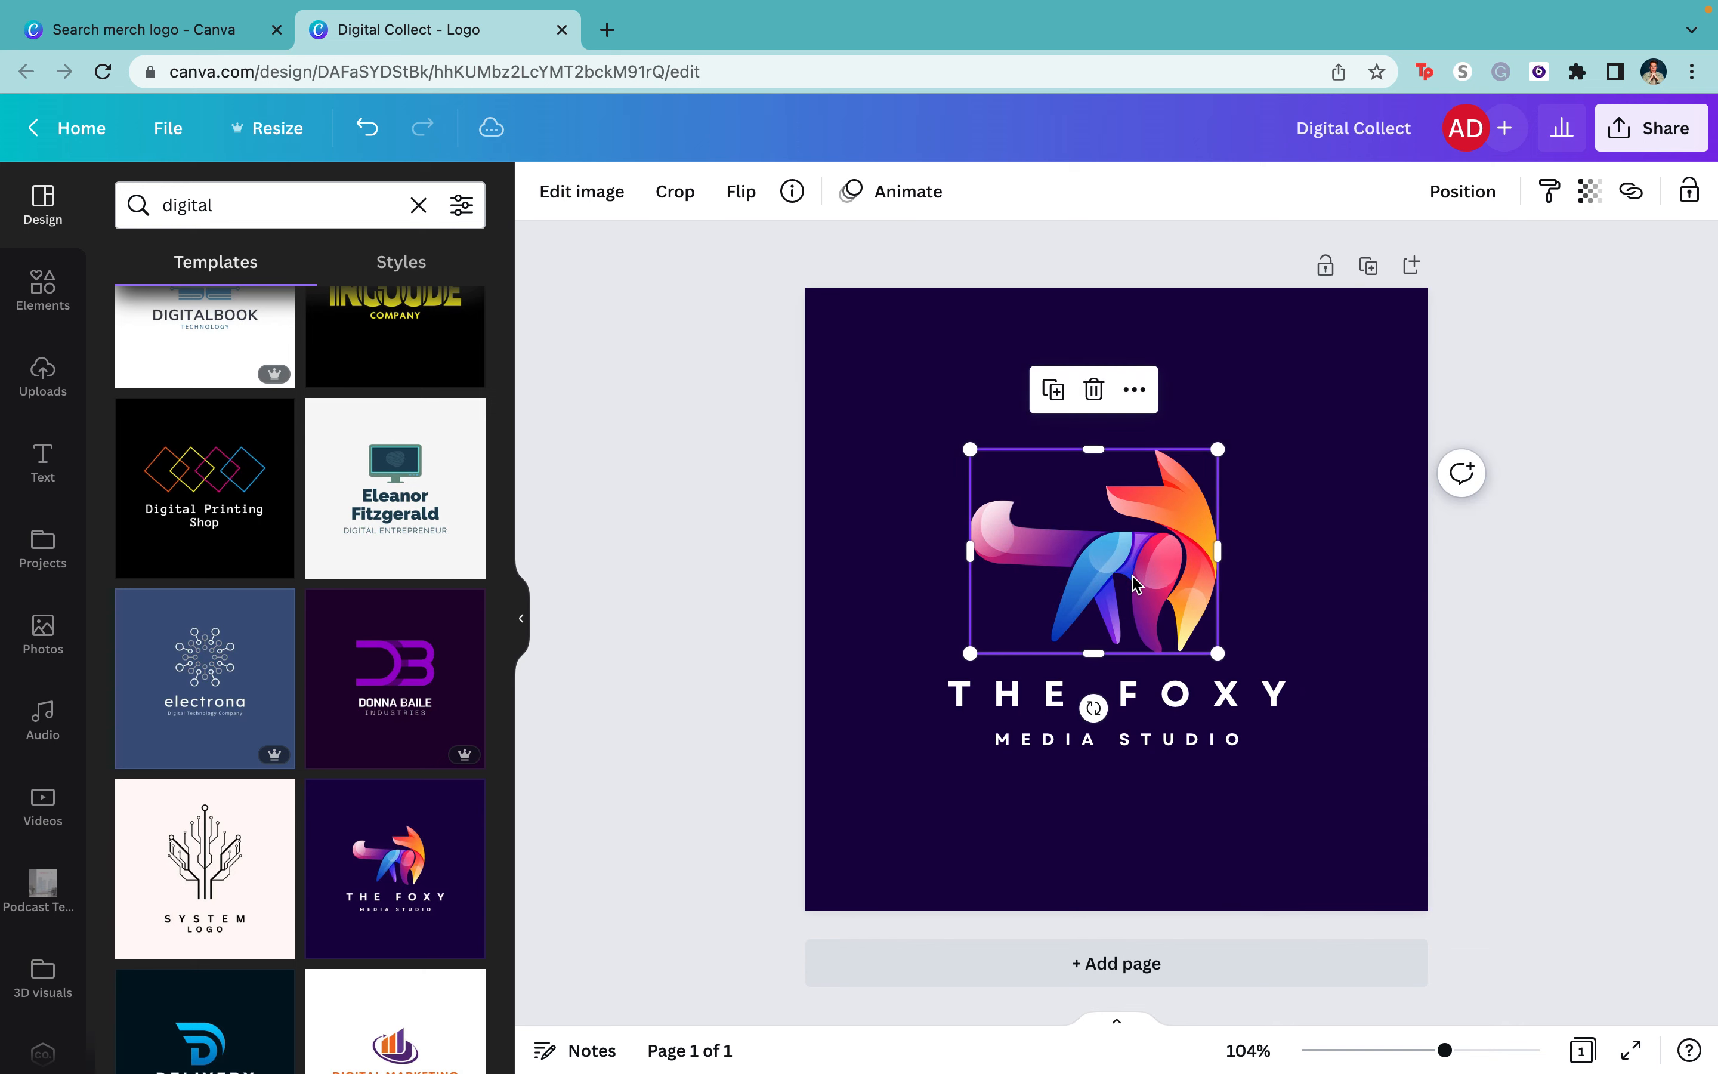
{"action": "left_click", "coordinate": [903, 436]}
{"action": "key", "text": "Delete"}
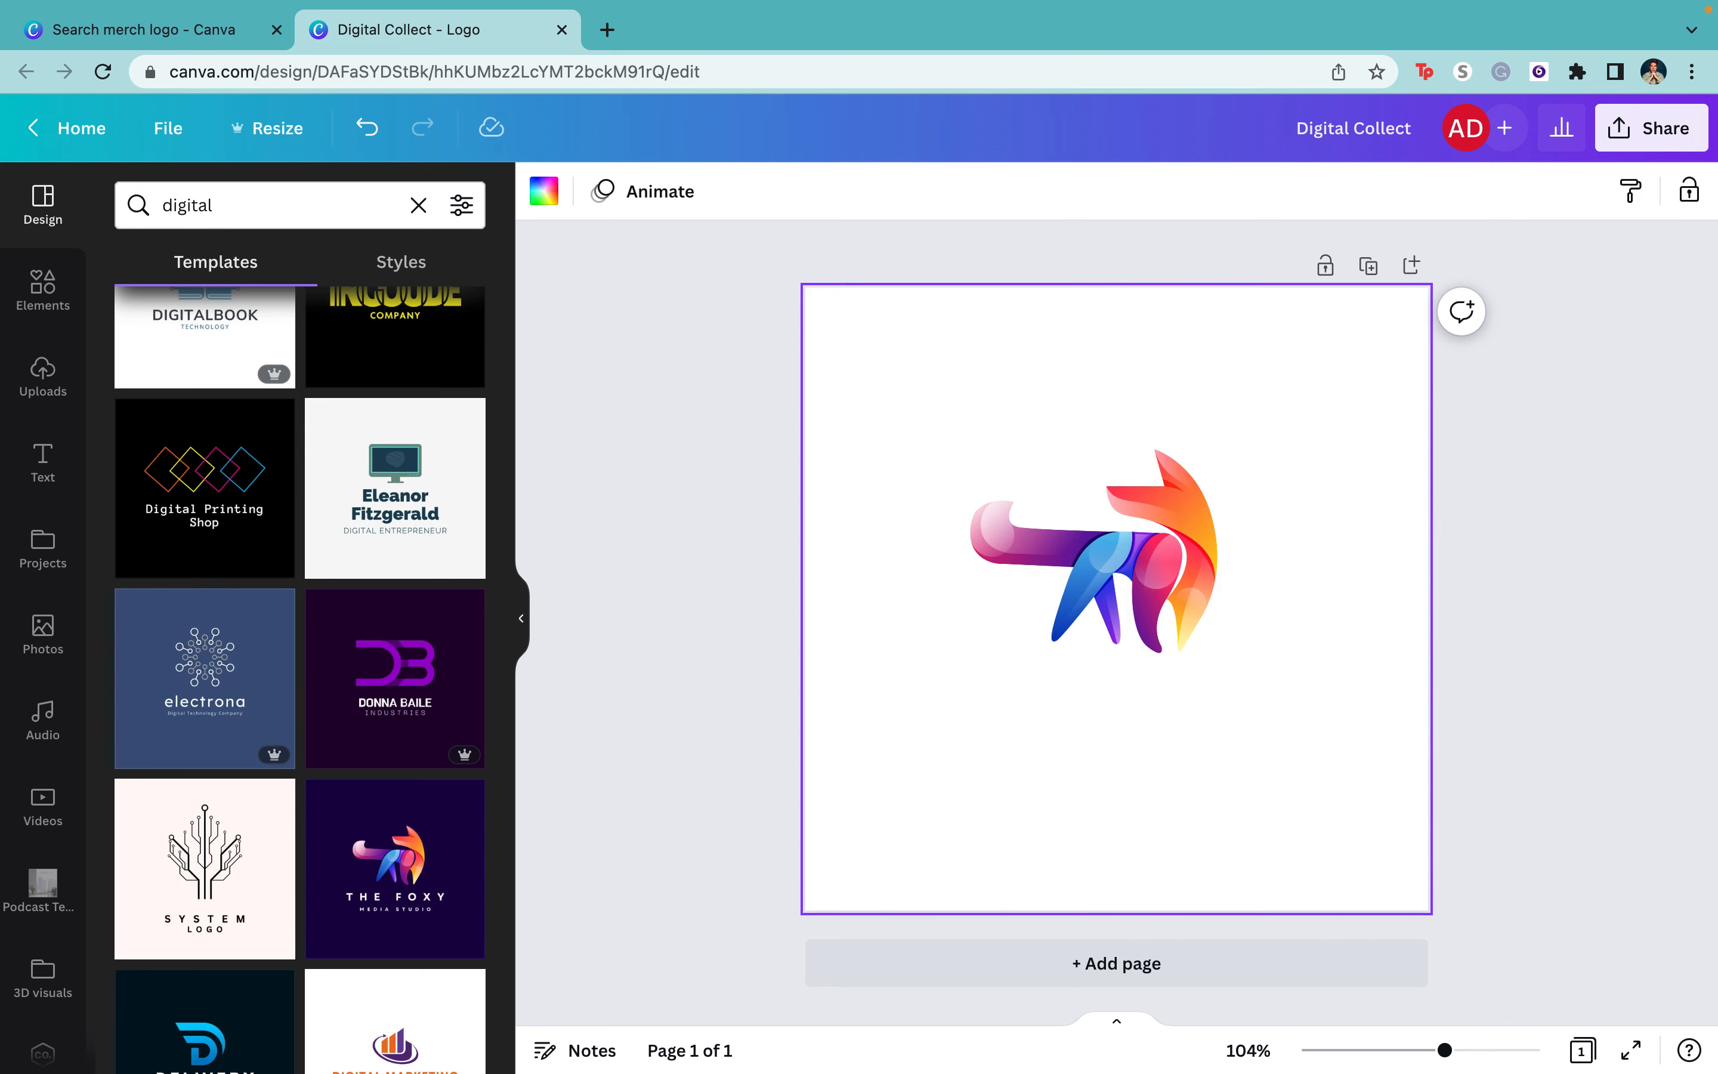
- Delete the colourful fox graphic to clear the page
{"action": "left_click", "coordinate": [1078, 625]}
{"action": "key", "text": "Delete"}
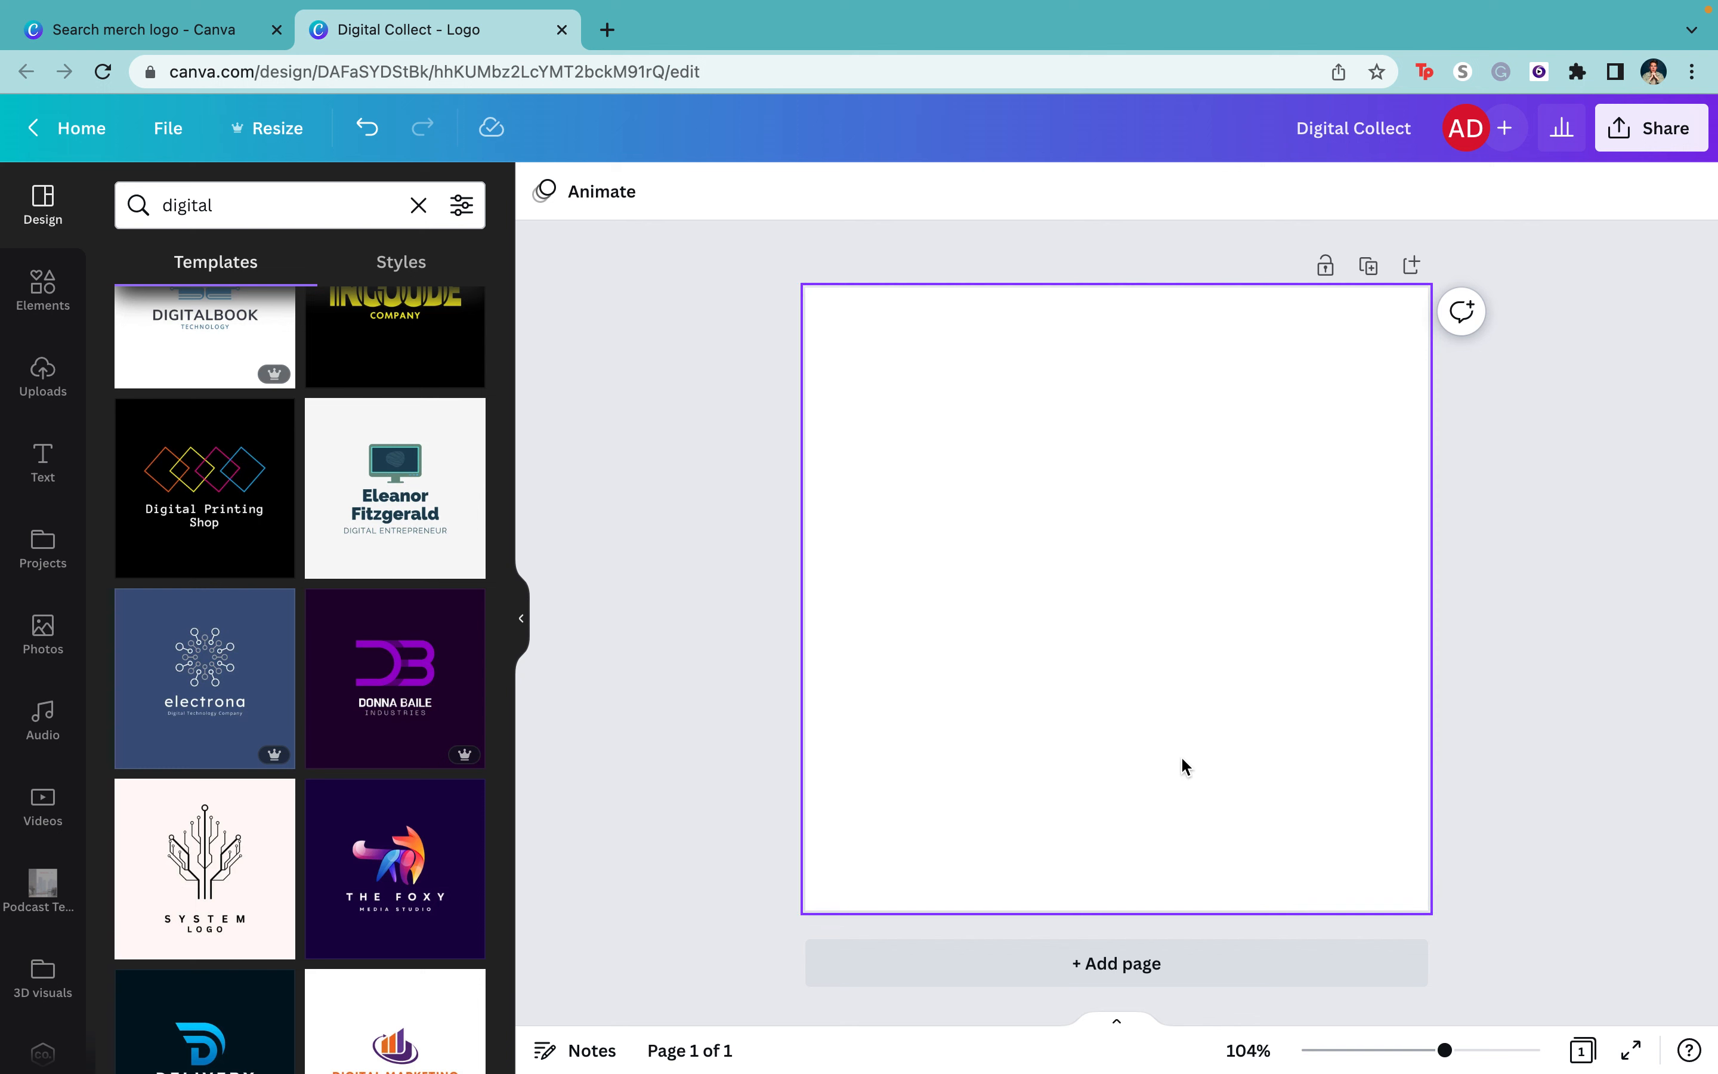
{"action": "left_click", "coordinate": [1181, 745]}
{"action": "key", "text": "Delete"}
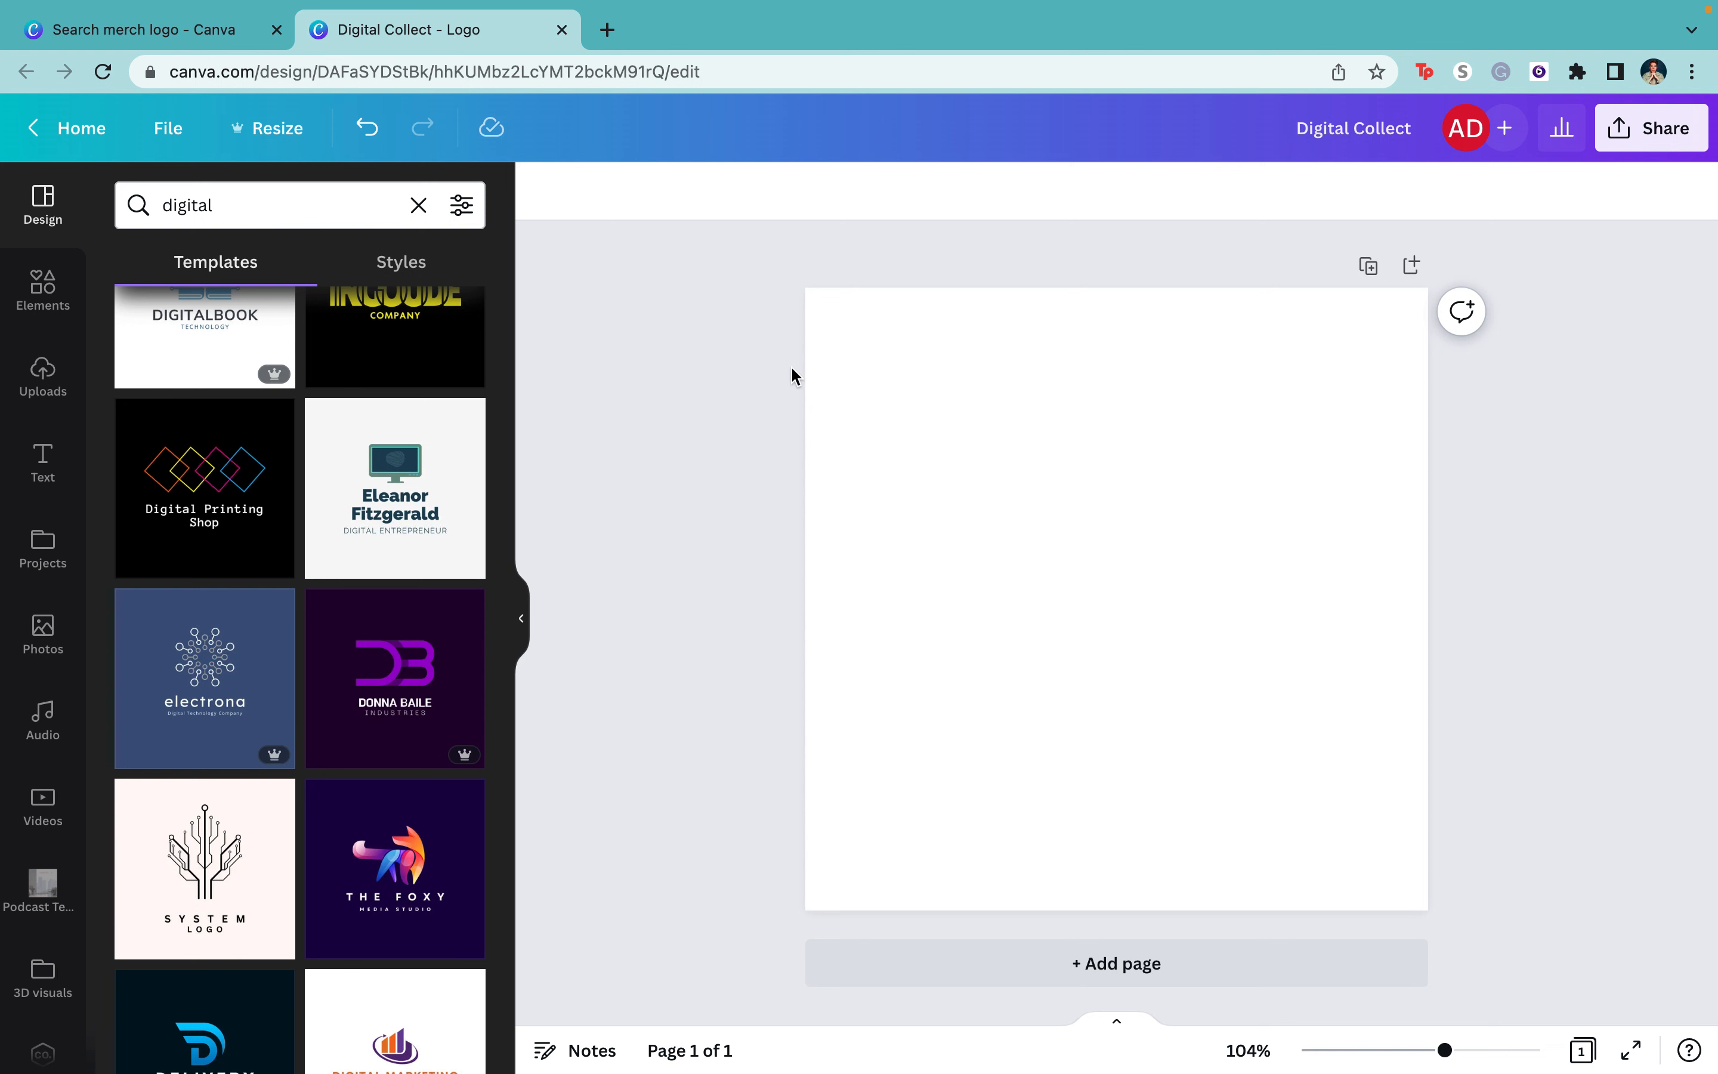
- Apply the Digital Creative template with the yellow pixelated D from the digital results to the page
{"action": "scroll", "coordinate": [320, 578], "scroll_direction": "down", "scroll_amount": 10}
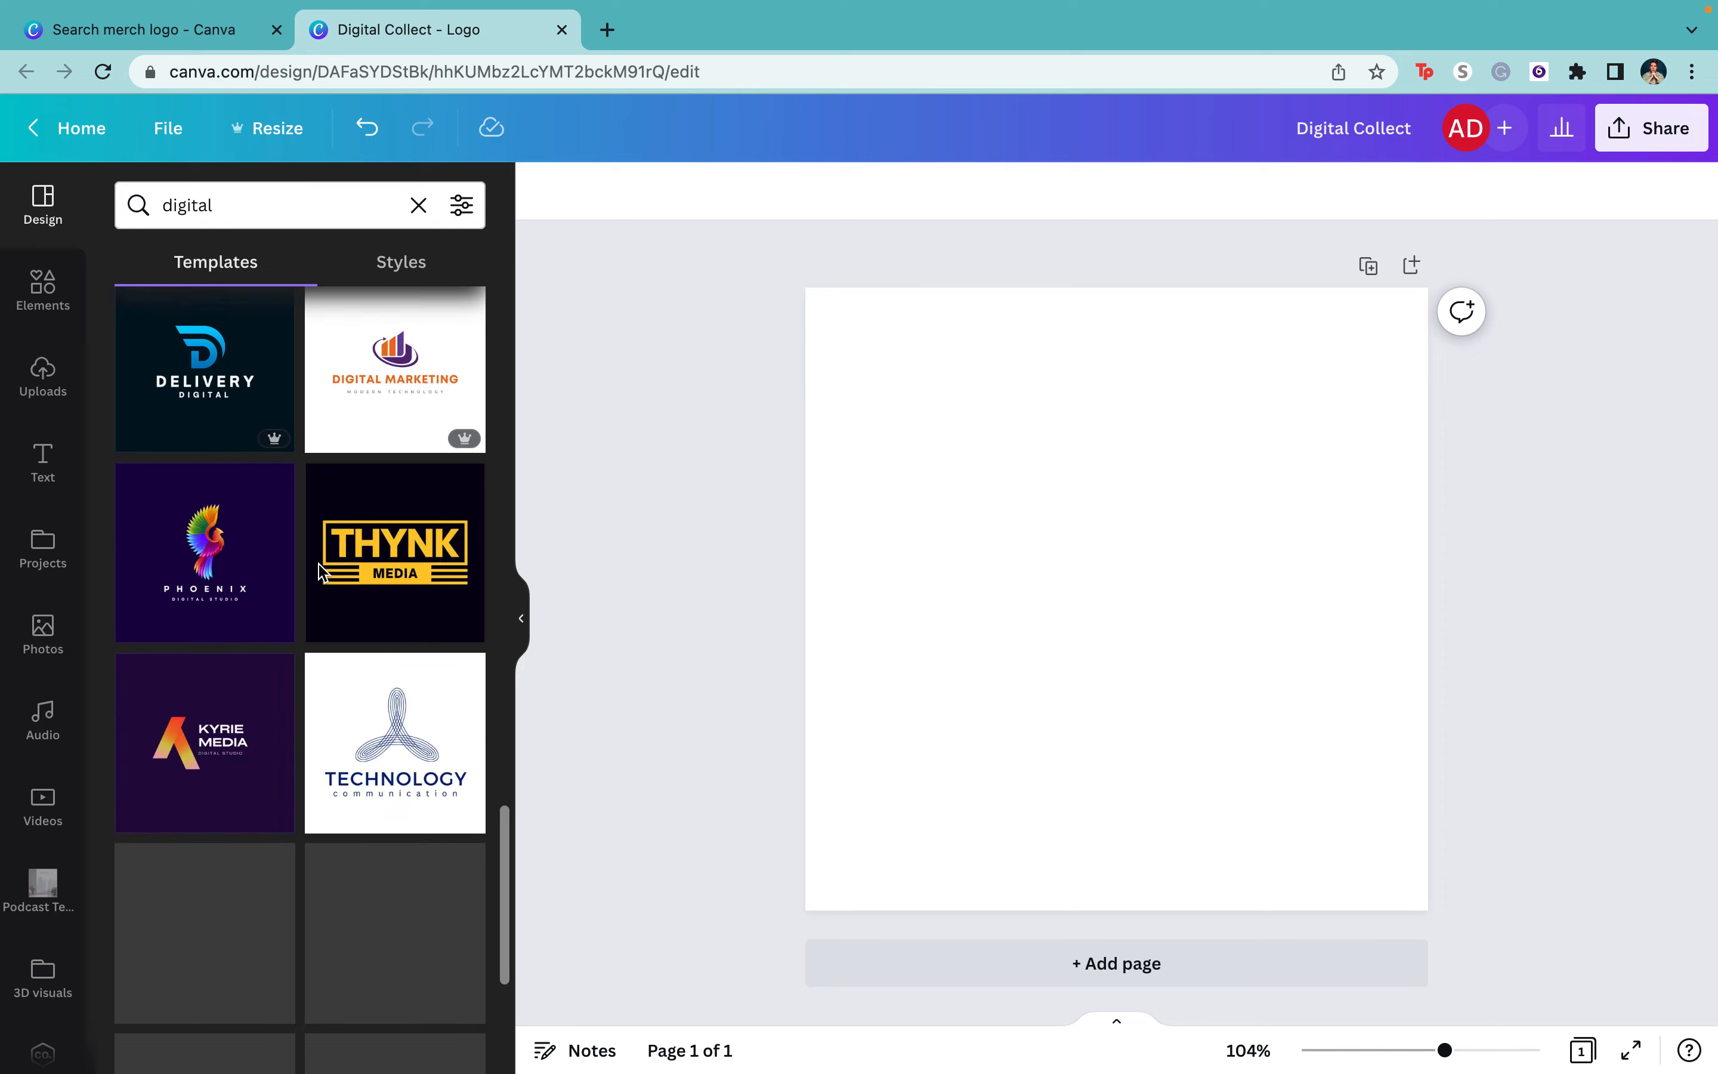
{"action": "scroll", "coordinate": [320, 572], "scroll_direction": "up", "scroll_amount": 10}
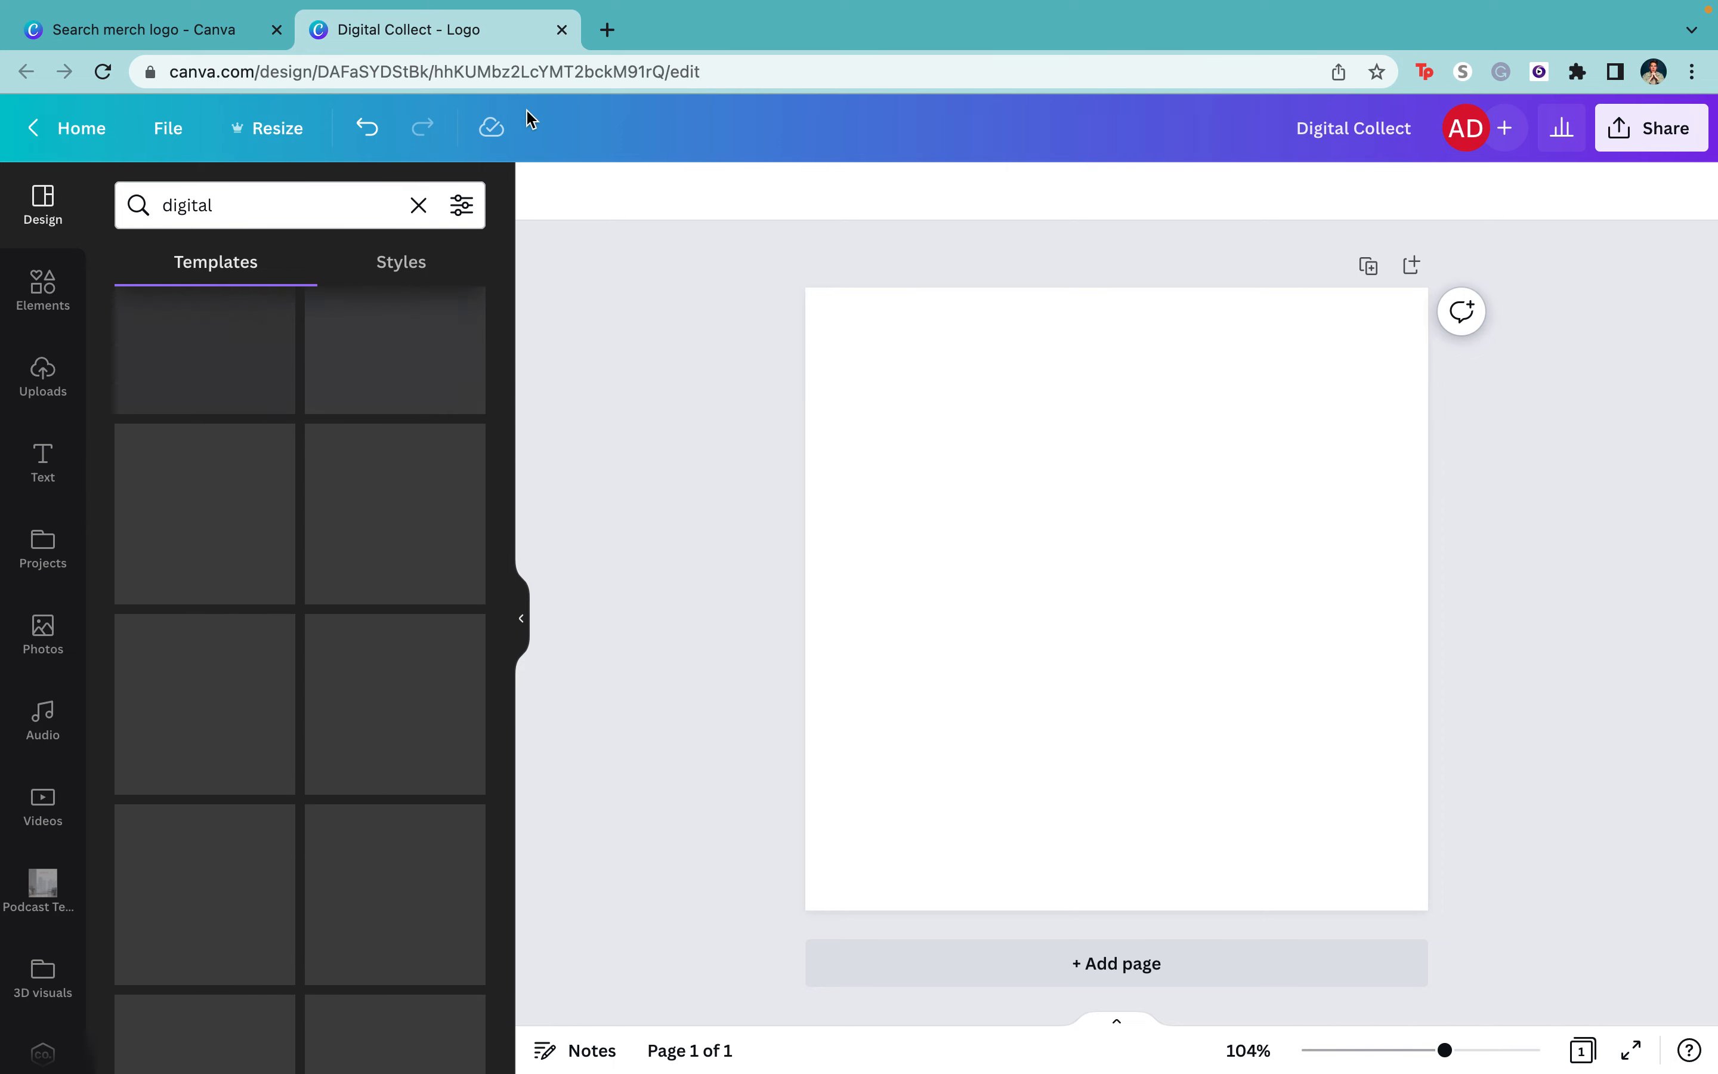
{"action": "scroll", "coordinate": [202, 426], "scroll_direction": "up", "scroll_amount": 5}
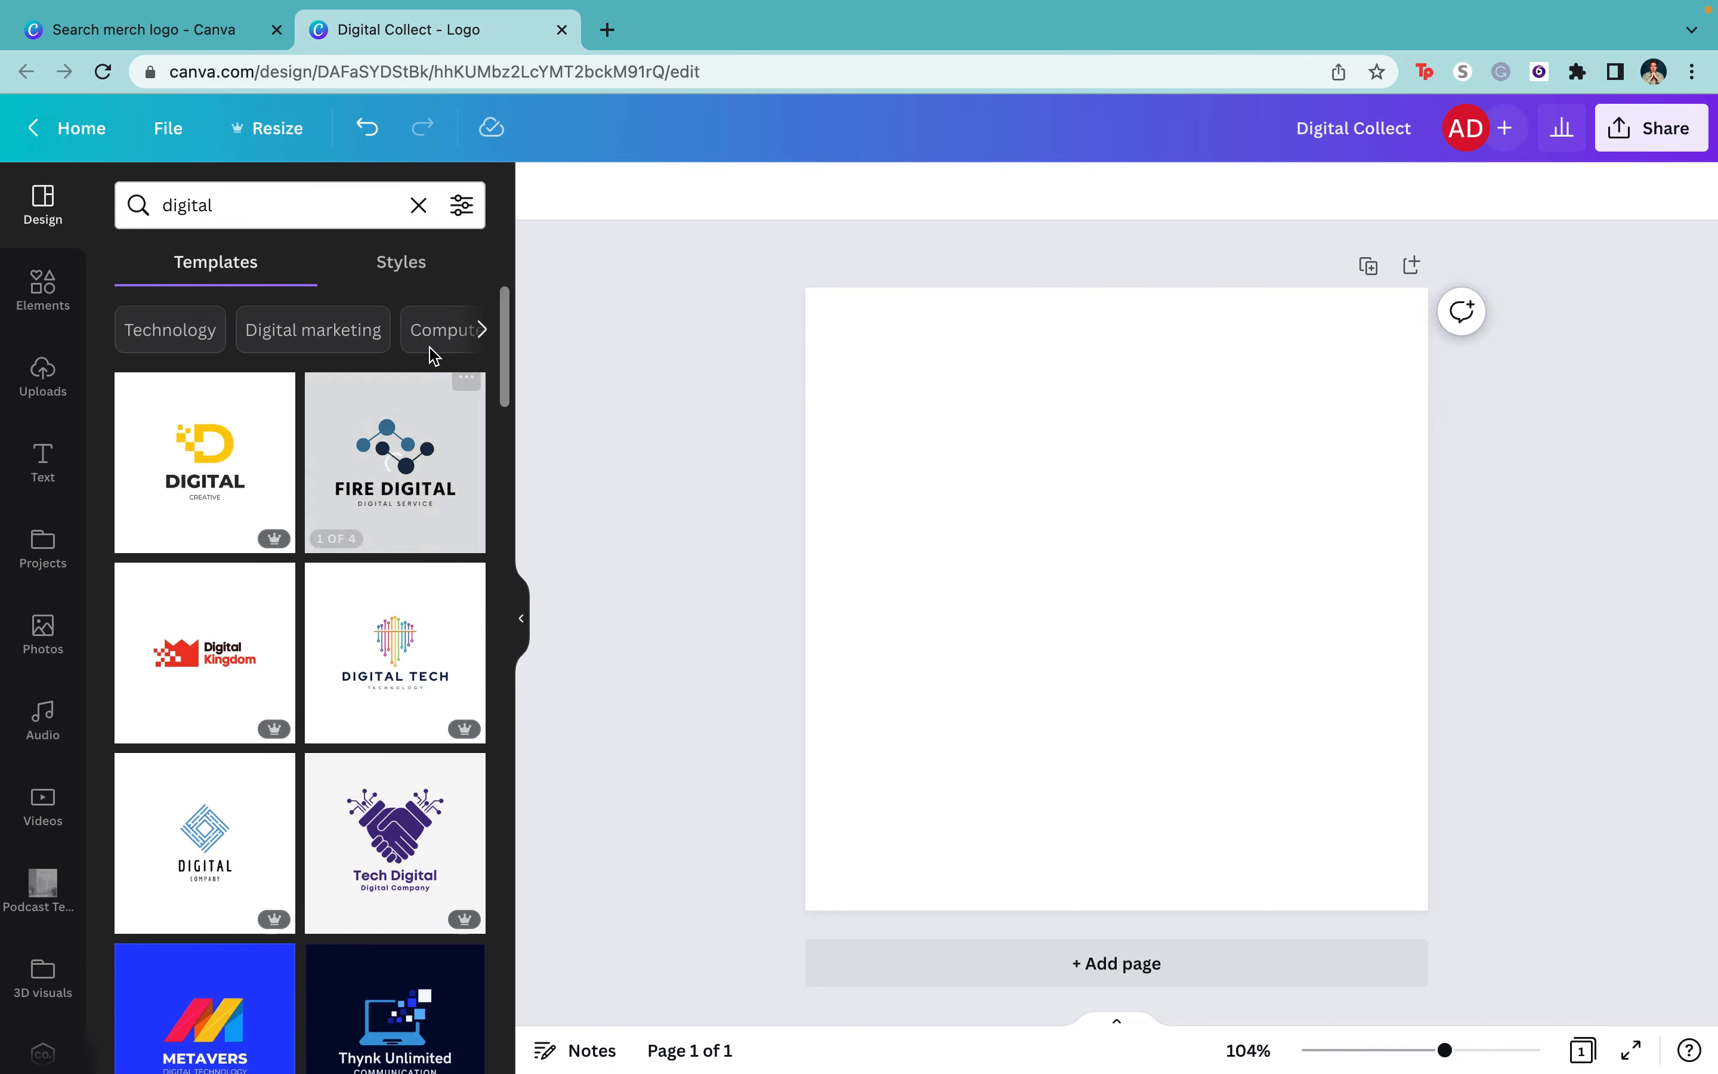
{"action": "left_click", "coordinate": [198, 418]}
- Delete the yellow D graphic and the DIGITAL and CREATIVE text lines from the page
{"action": "left_click", "coordinate": [1046, 476]}
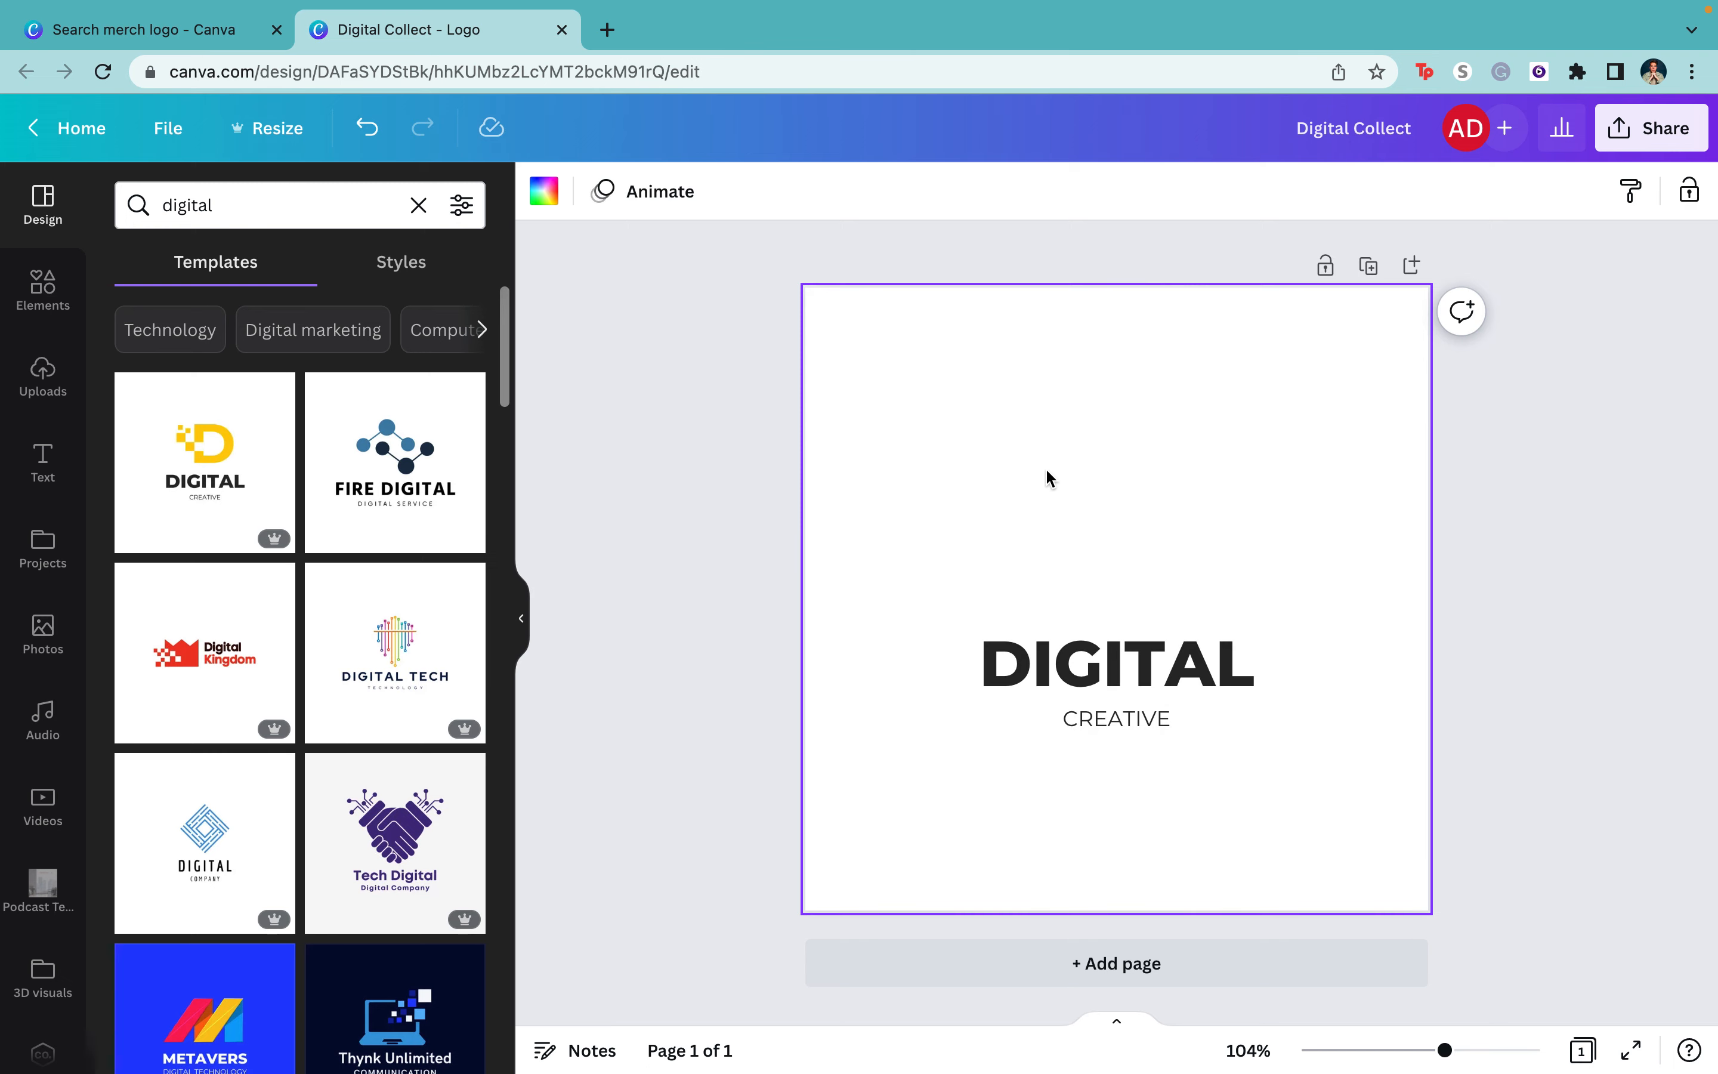
{"action": "left_click", "coordinate": [1108, 600]}
{"action": "key", "text": "Delete"}
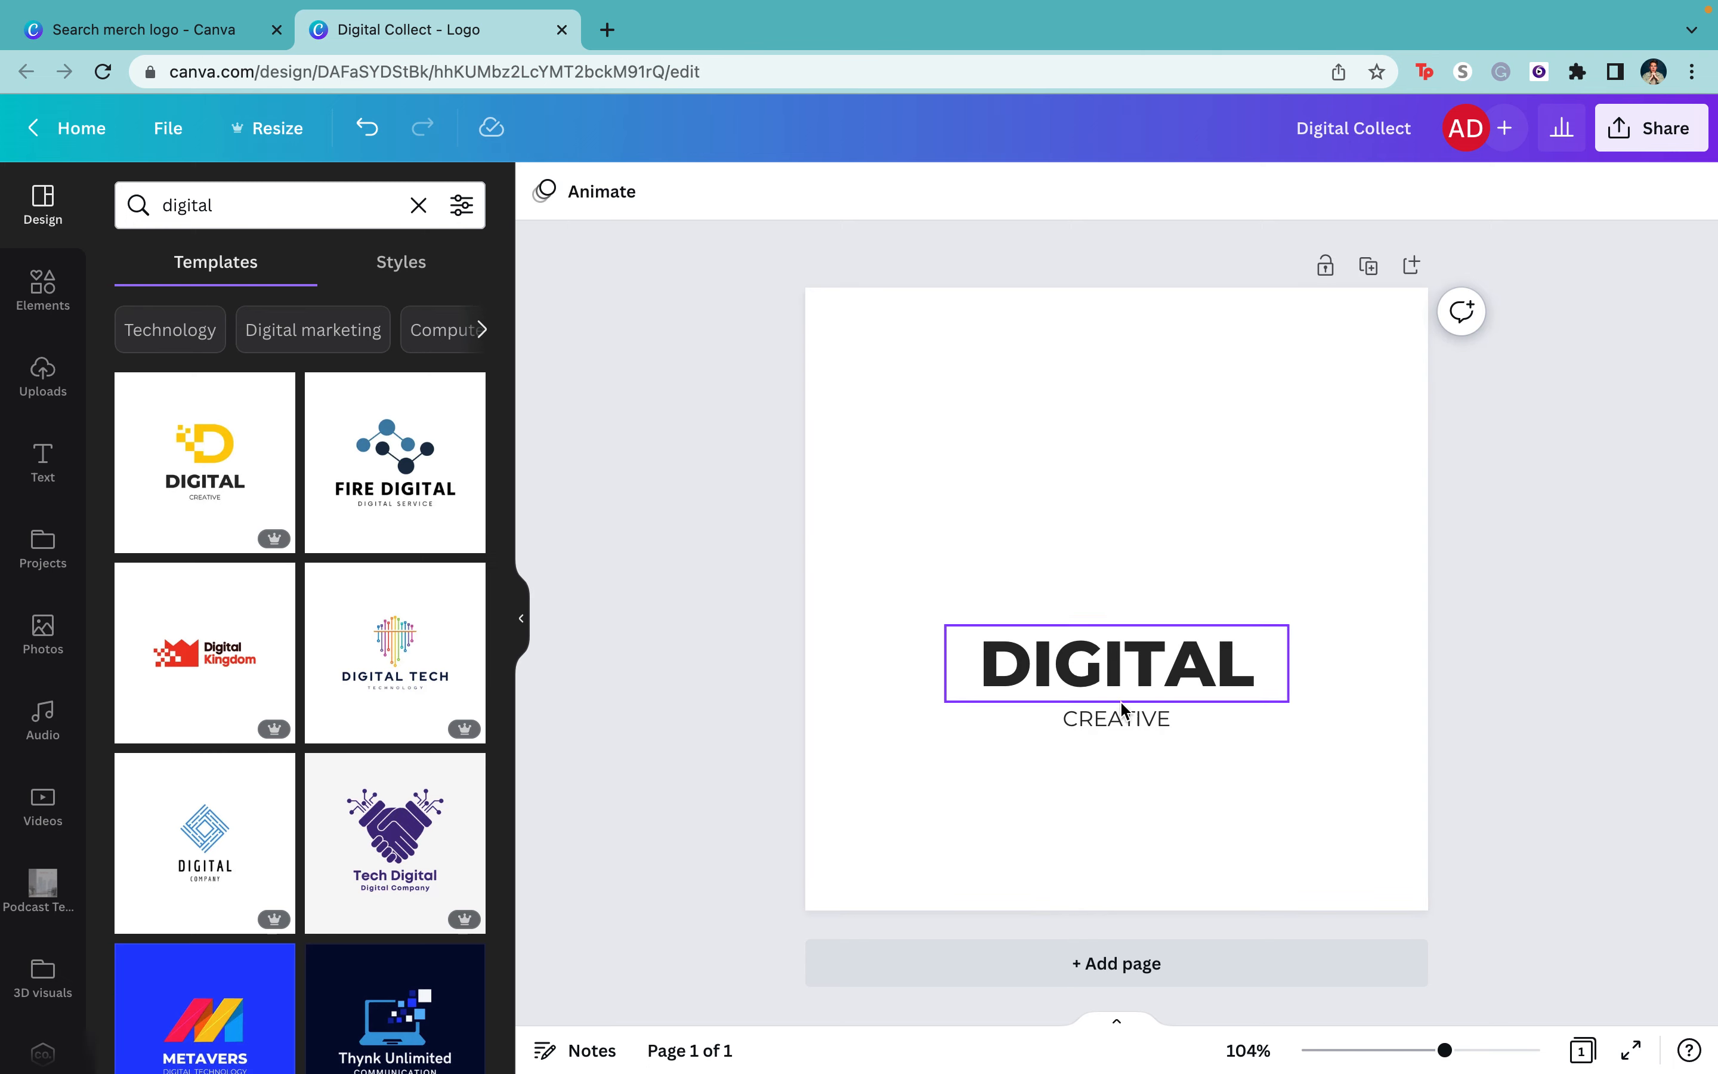
{"action": "left_click", "coordinate": [1129, 696]}
{"action": "key", "text": "Delete"}
{"action": "left_click", "coordinate": [1127, 717]}
{"action": "key", "text": "Delete"}
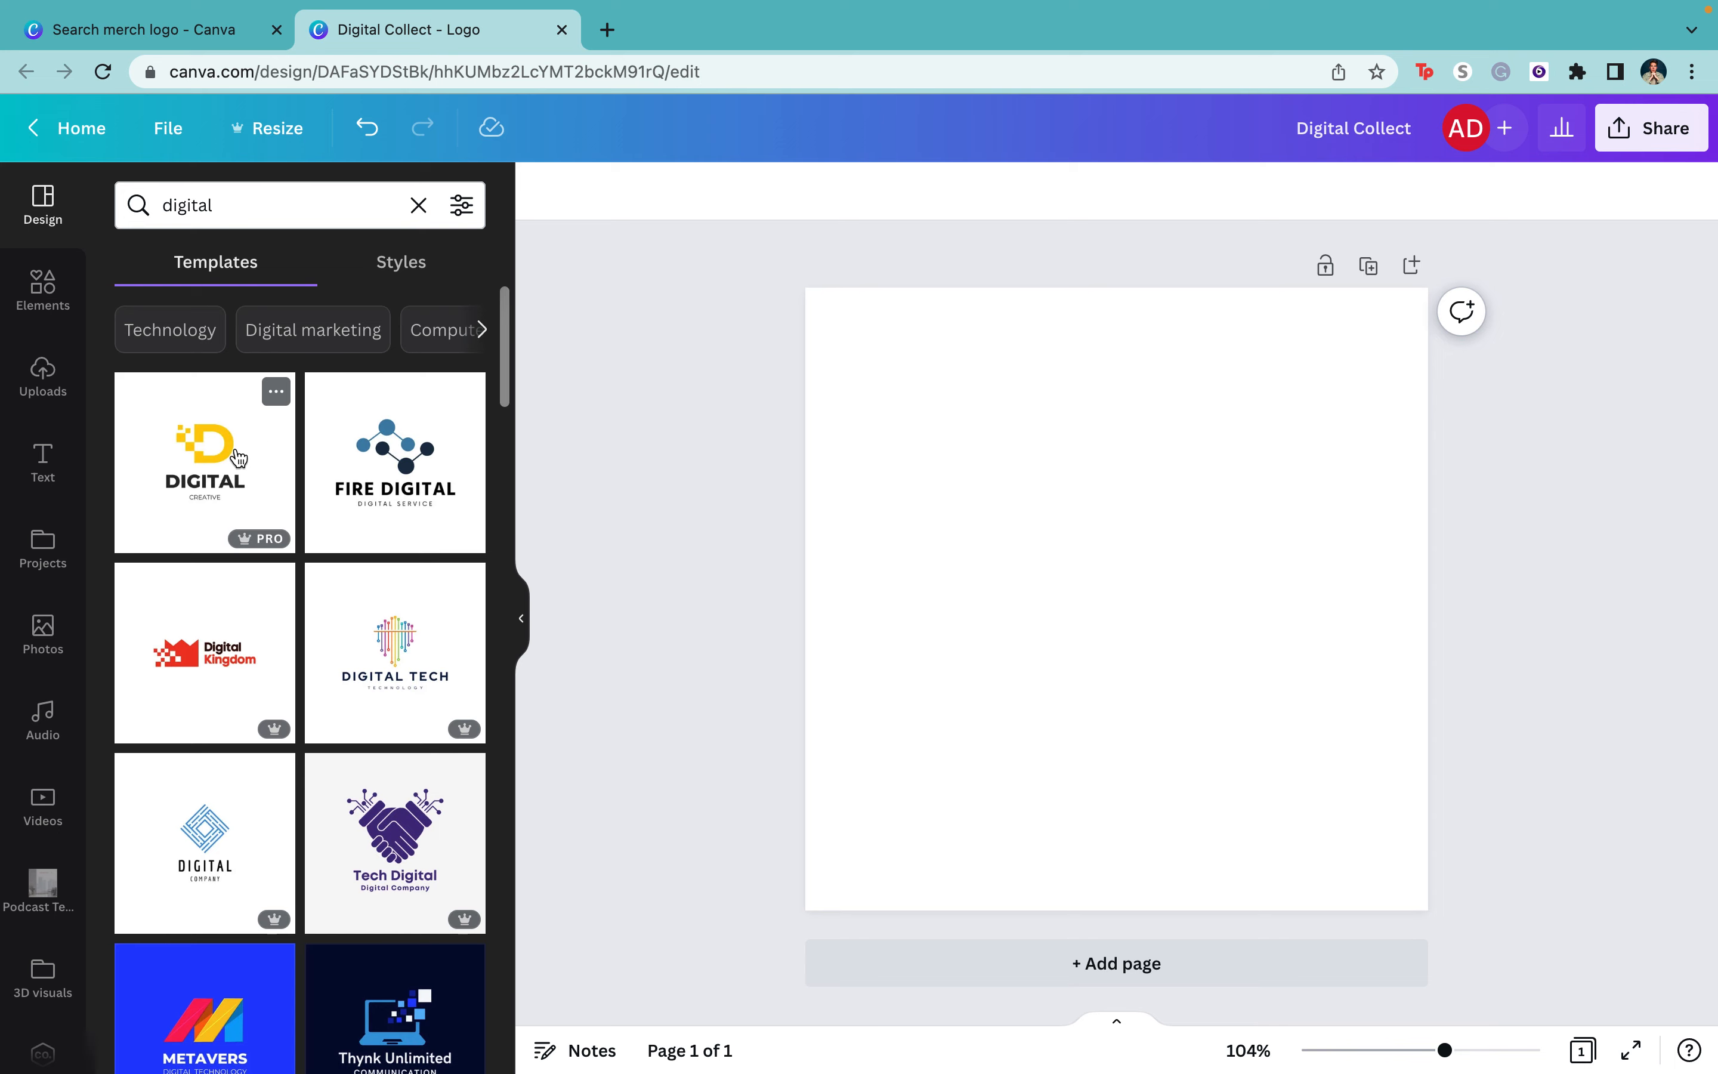
- Search the logo templates for "the cloud" and apply the black Cloud Service template
{"action": "double_click", "coordinate": [226, 209]}
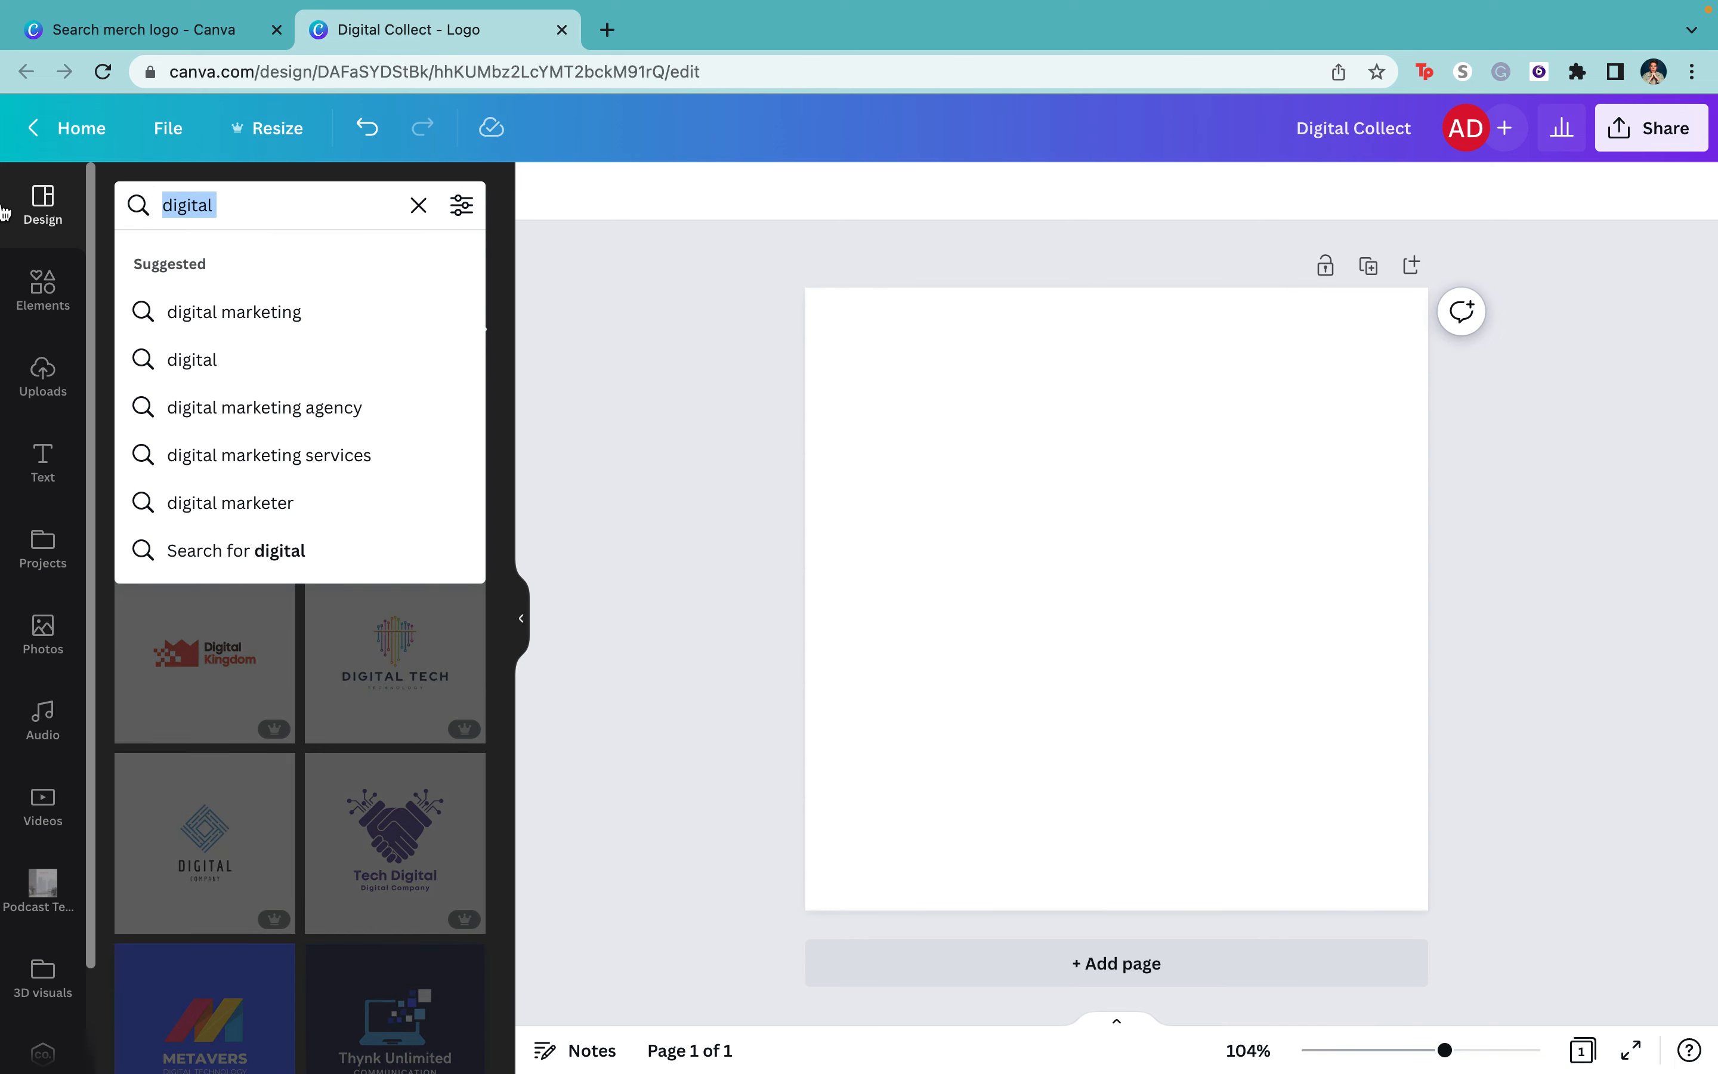
{"action": "type", "text": "the cloud"}
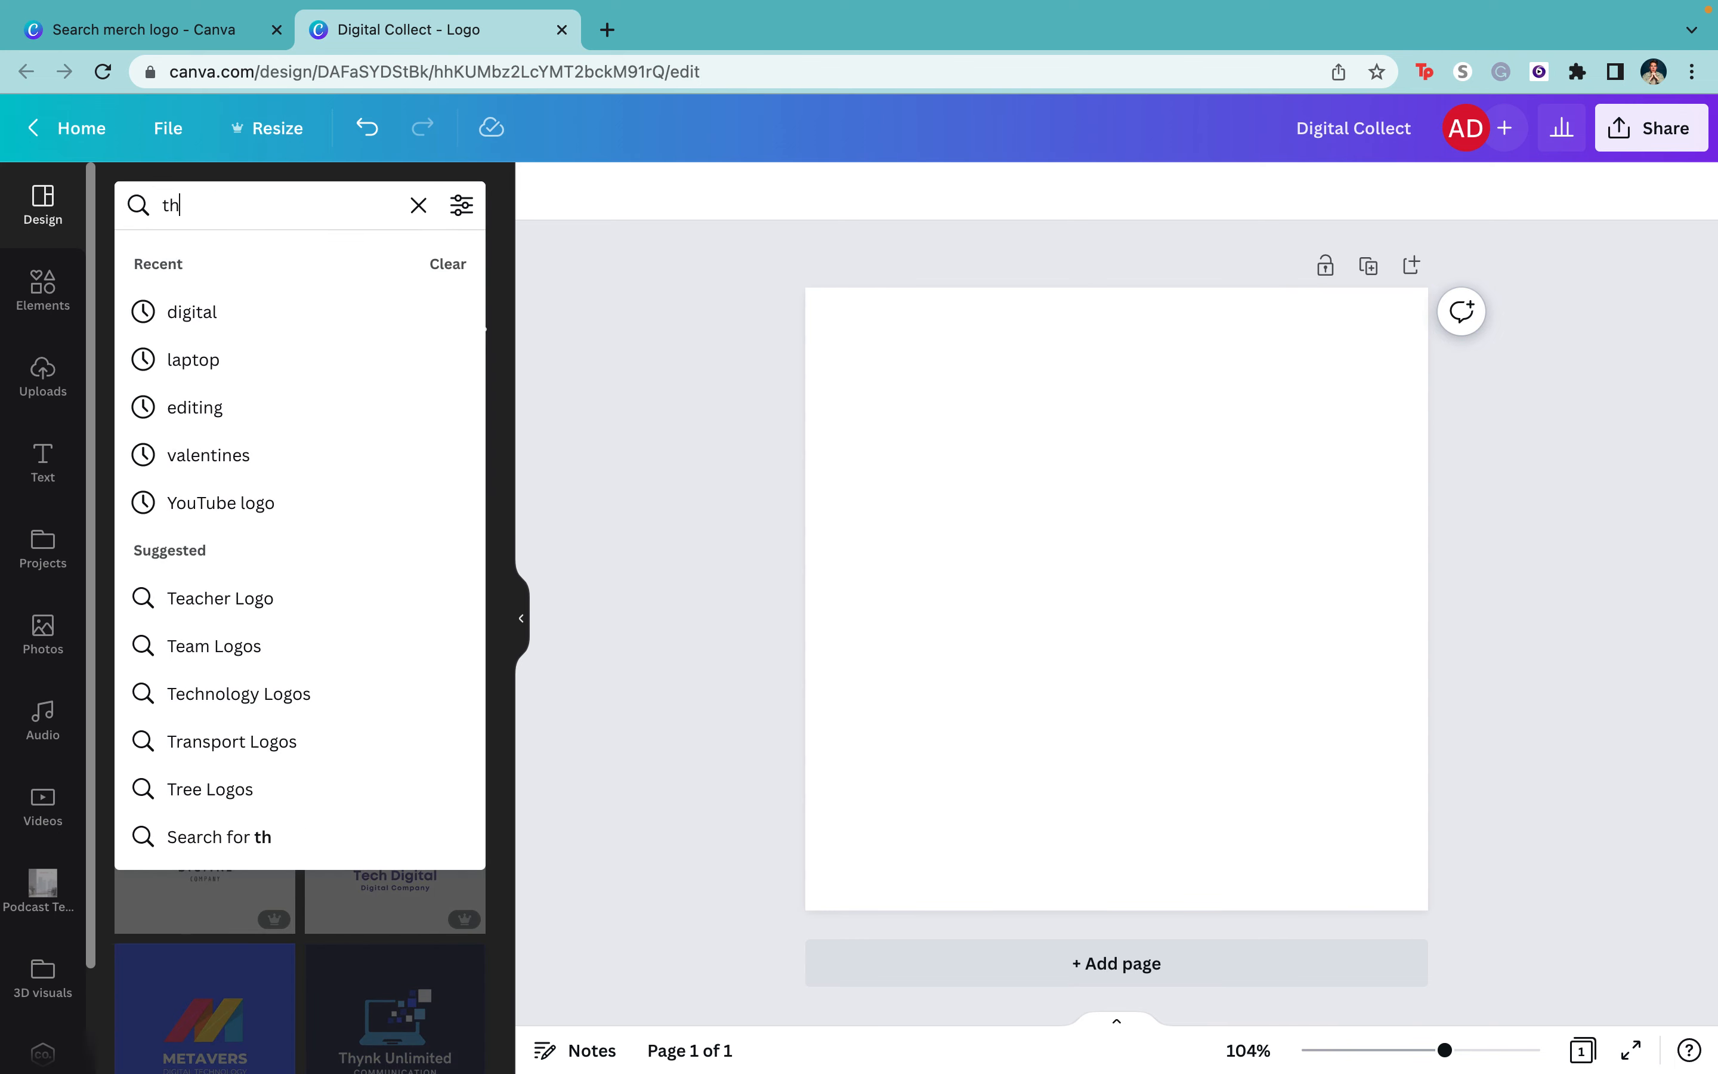
{"action": "key", "text": "Return"}
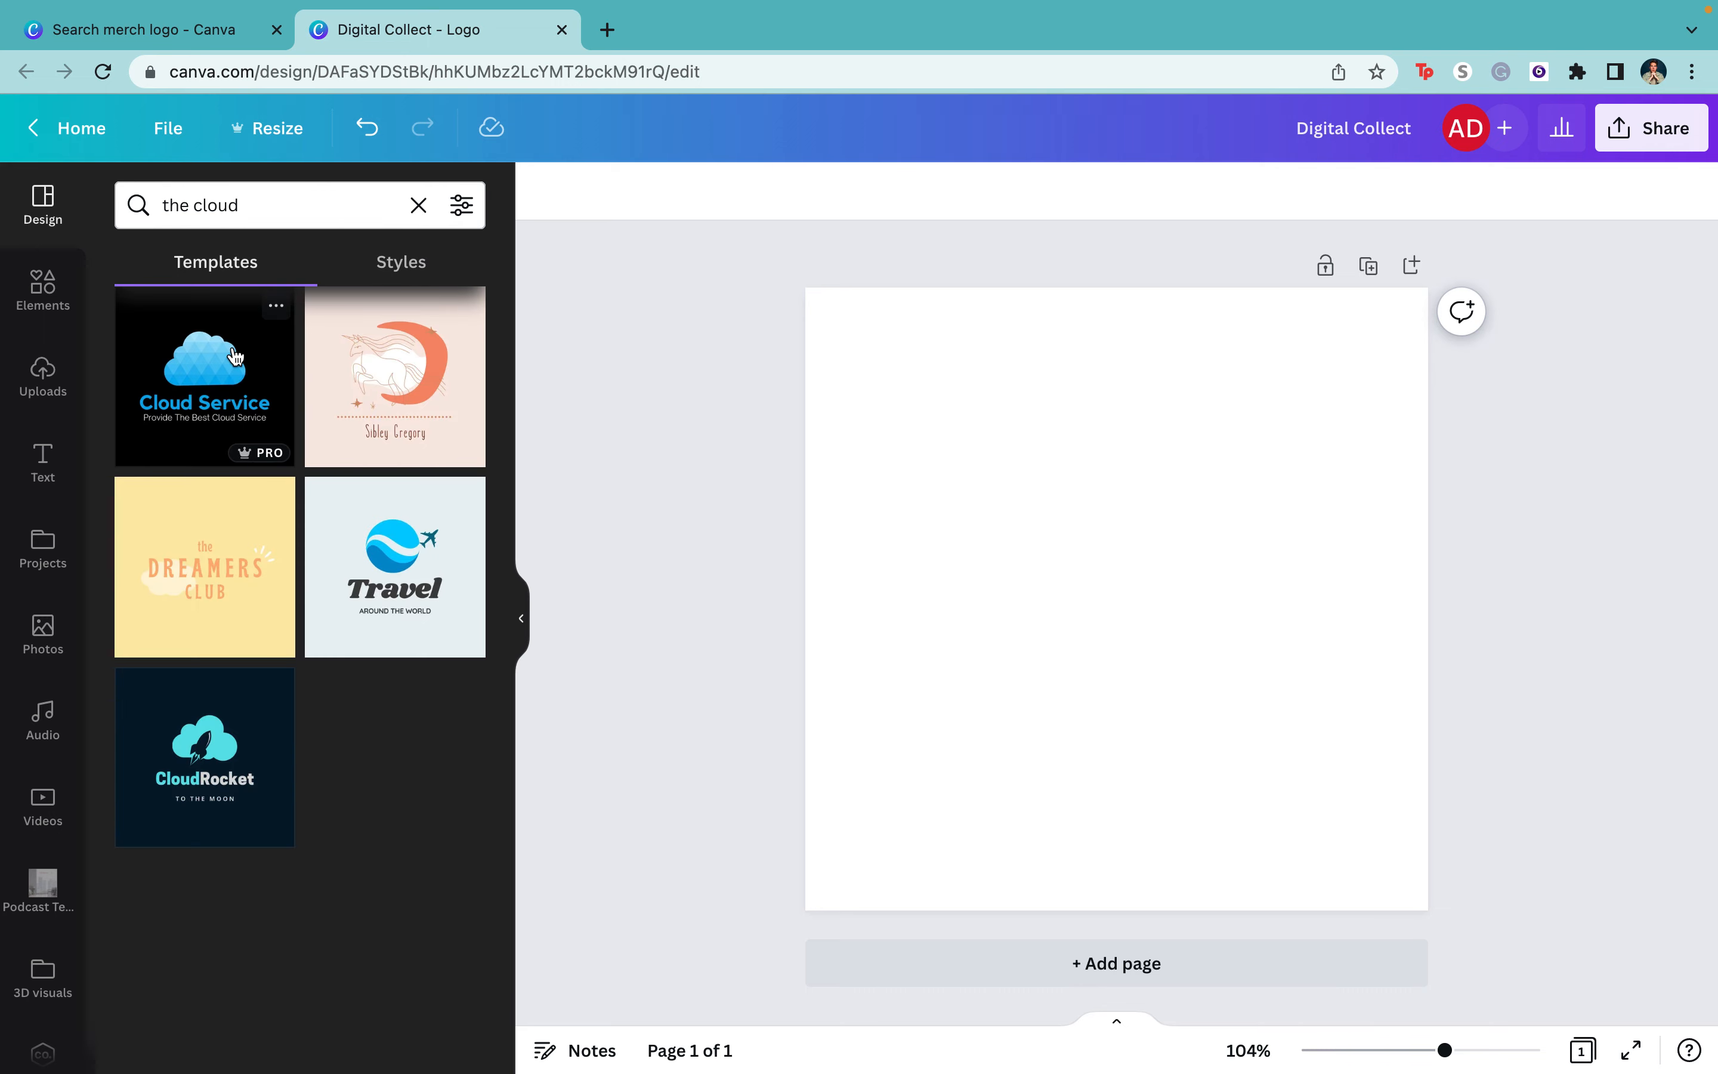
{"action": "left_click", "coordinate": [236, 356]}
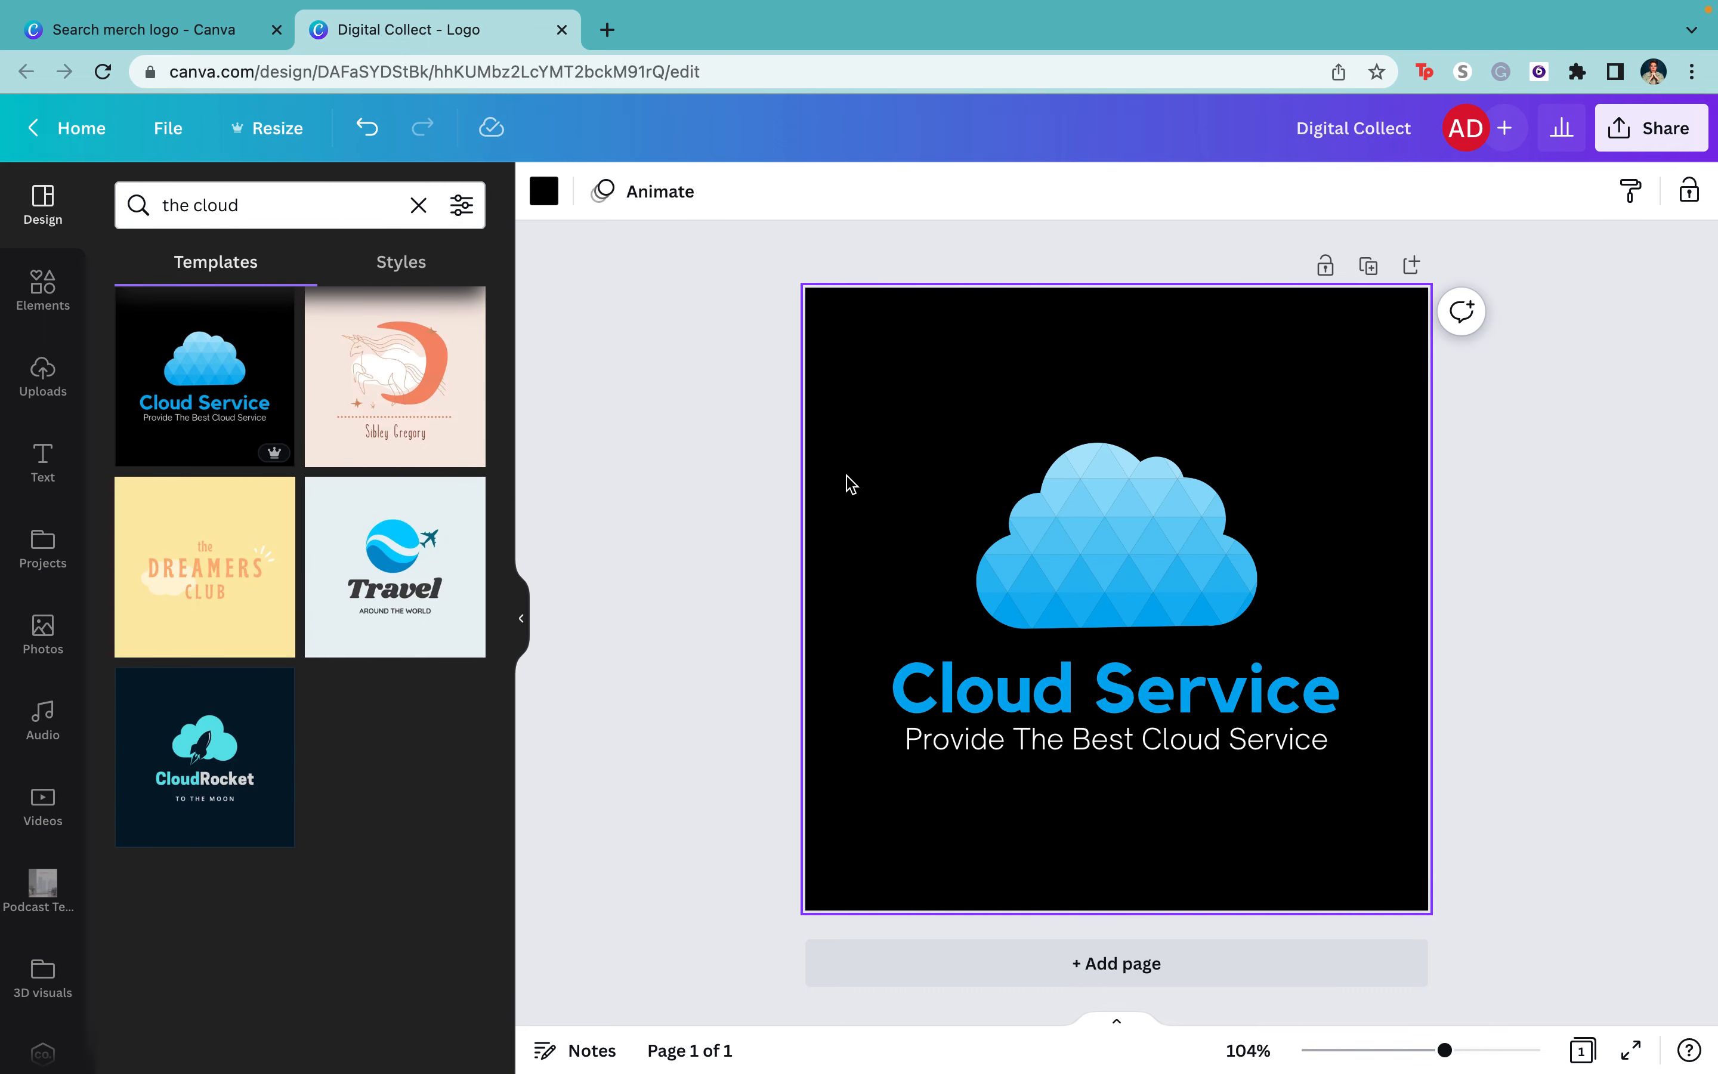
- Delete the template's black background and both text lines, and move the blue cloud down to the middle of the page
{"action": "key", "text": "Delete"}
{"action": "left_click", "coordinate": [947, 656]}
{"action": "key", "text": "Delete"}
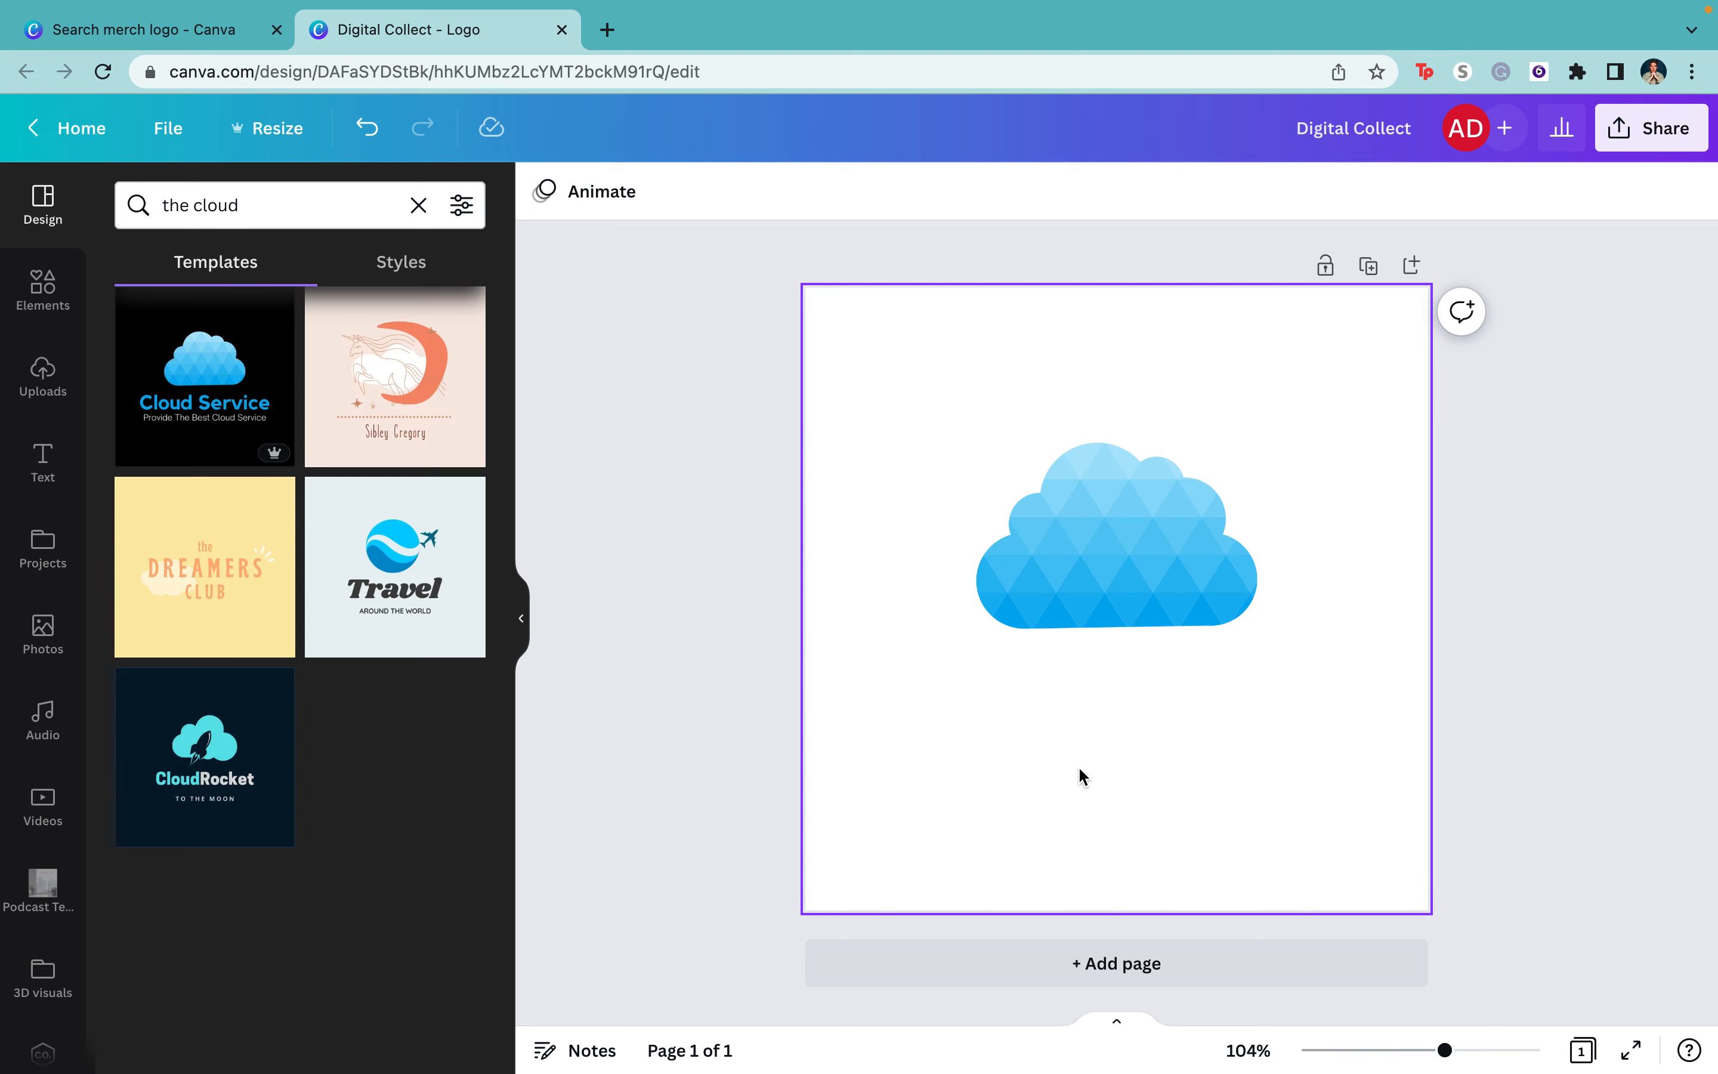
{"action": "left_click", "coordinate": [1008, 733]}
{"action": "key", "text": "Delete"}
{"action": "mouse_move", "coordinate": [1120, 533]}
{"action": "left_mouse_down"}
{"action": "mouse_move", "coordinate": [1116, 610]}
{"action": "mouse_move", "coordinate": [1119, 567]}
{"action": "left_mouse_up"}
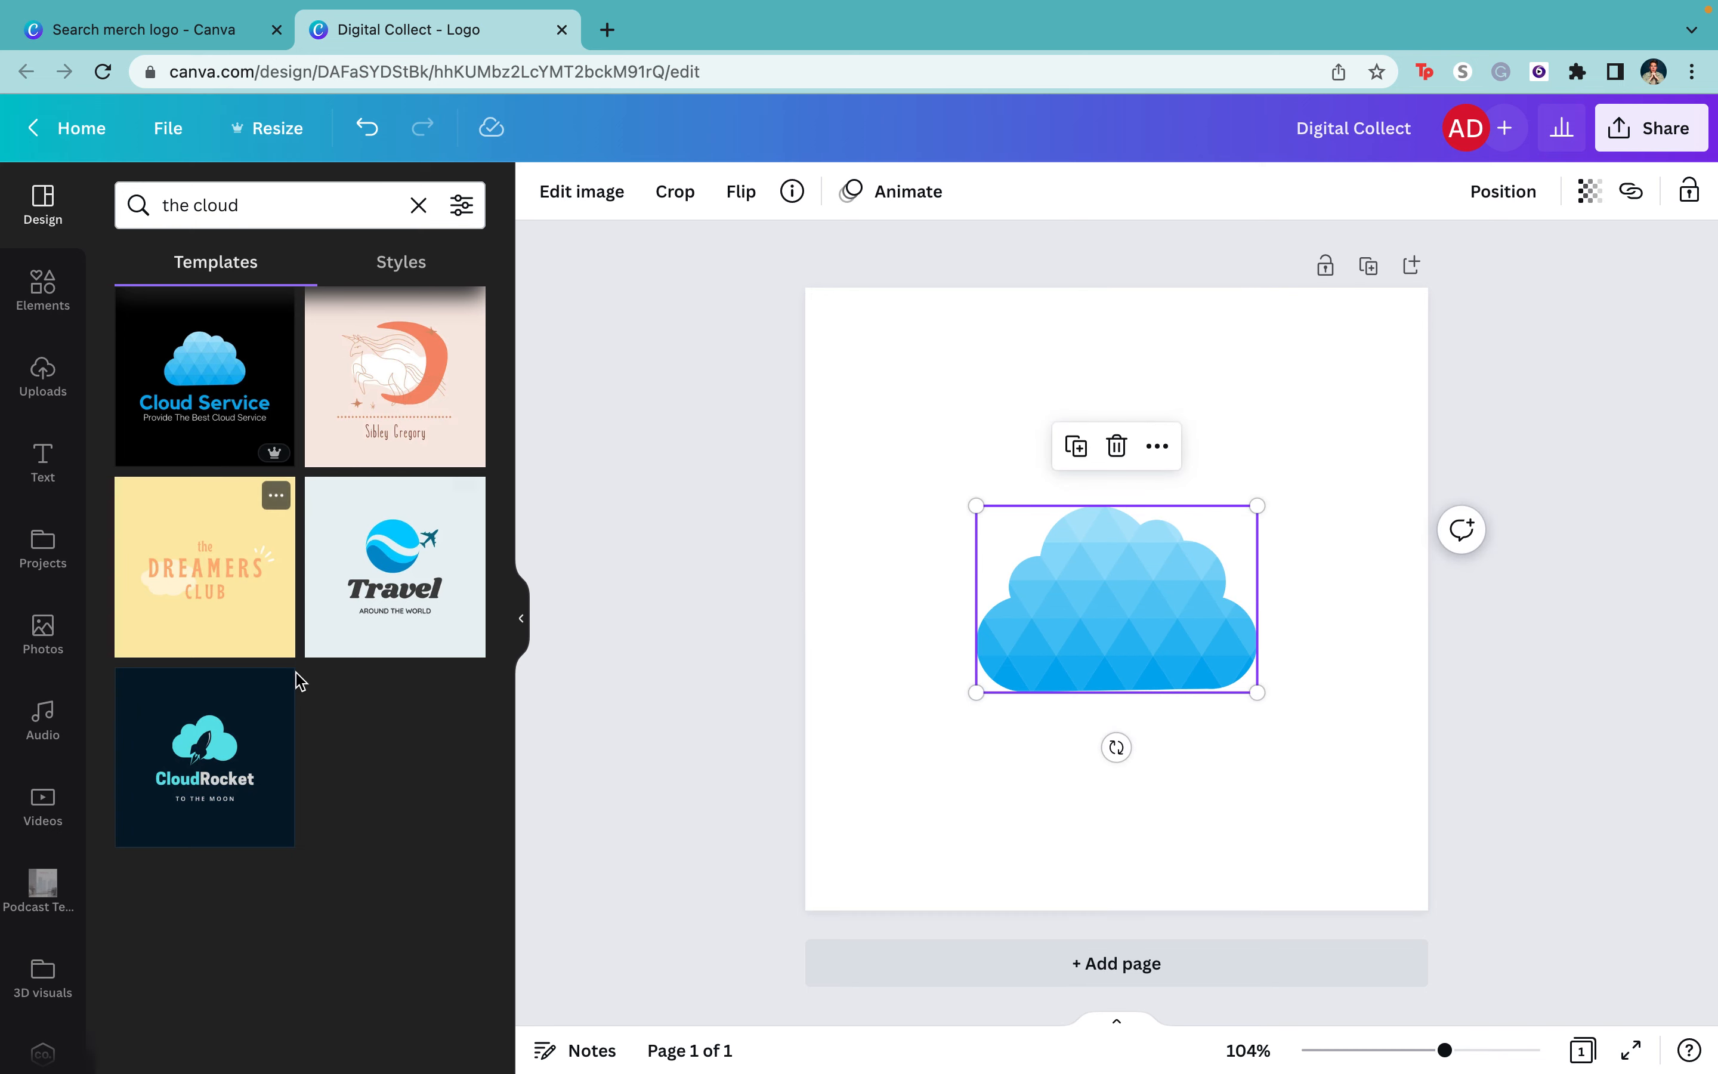
- Search the logo templates for "digital" and apply the yellow Digital Creative template to a newly added second page
{"action": "left_click", "coordinate": [419, 205]}
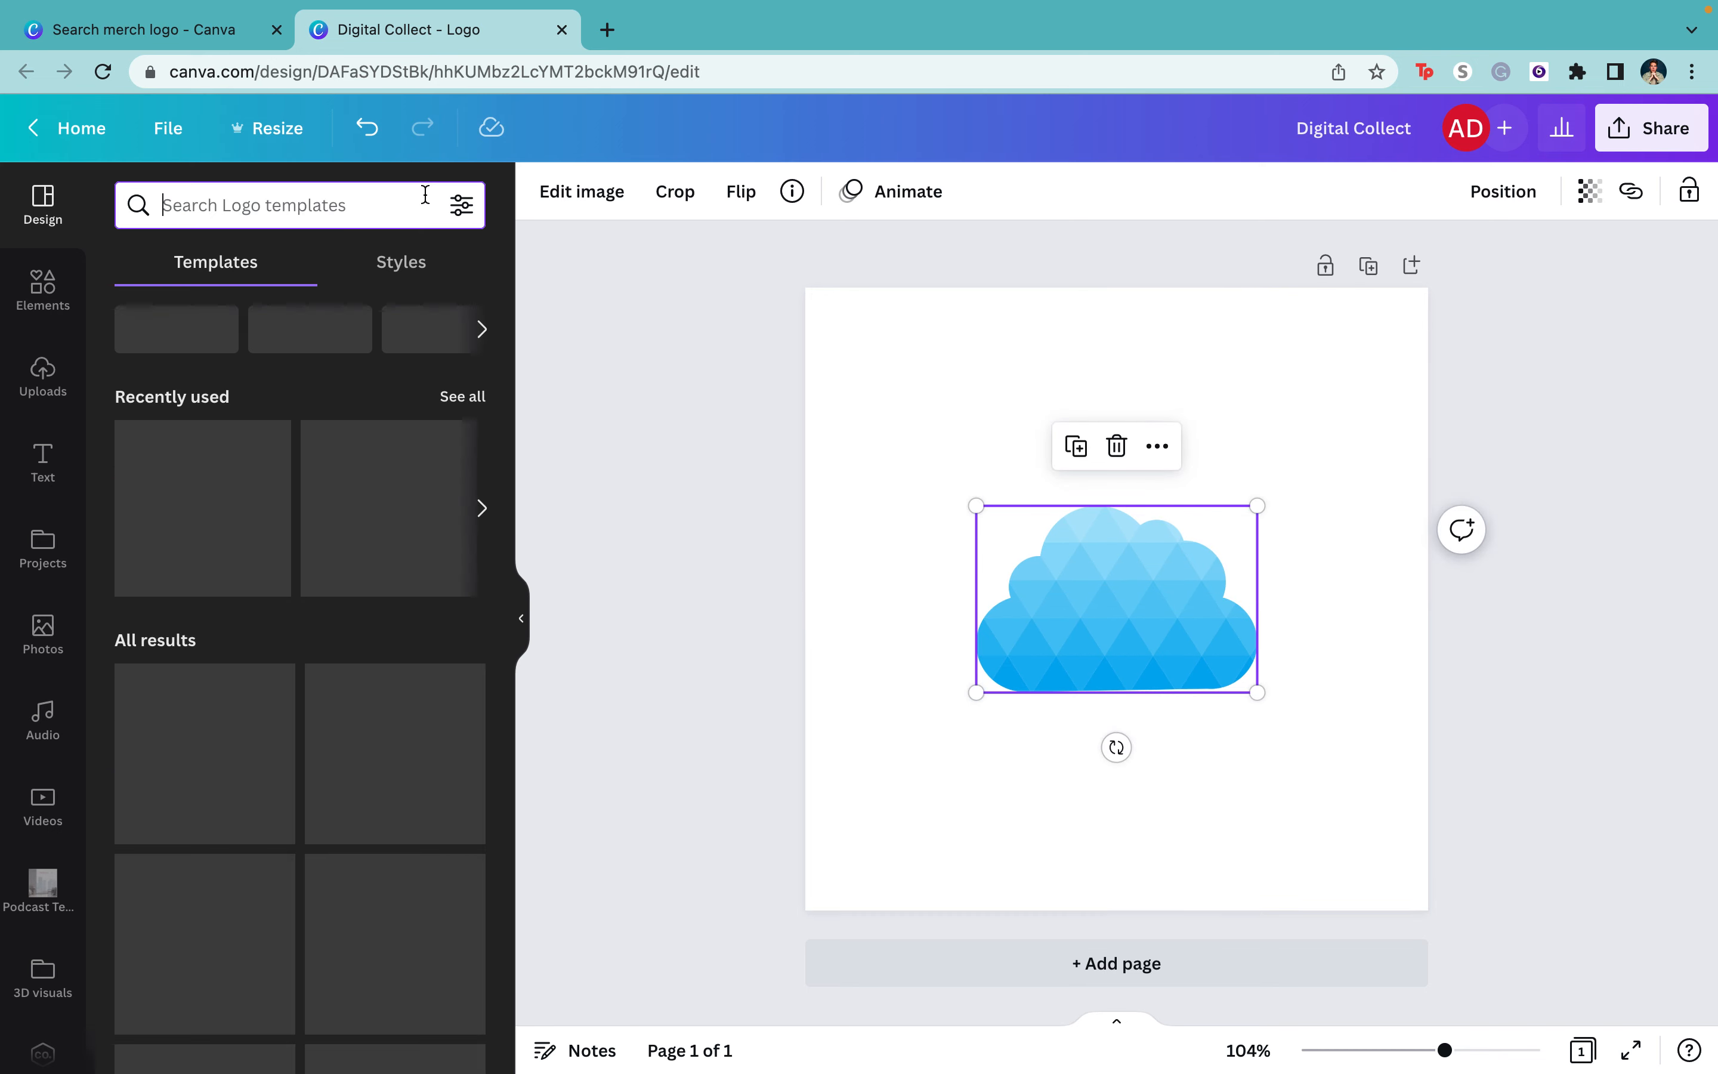
{"action": "type", "text": "digital"}
{"action": "key", "text": "Return"}
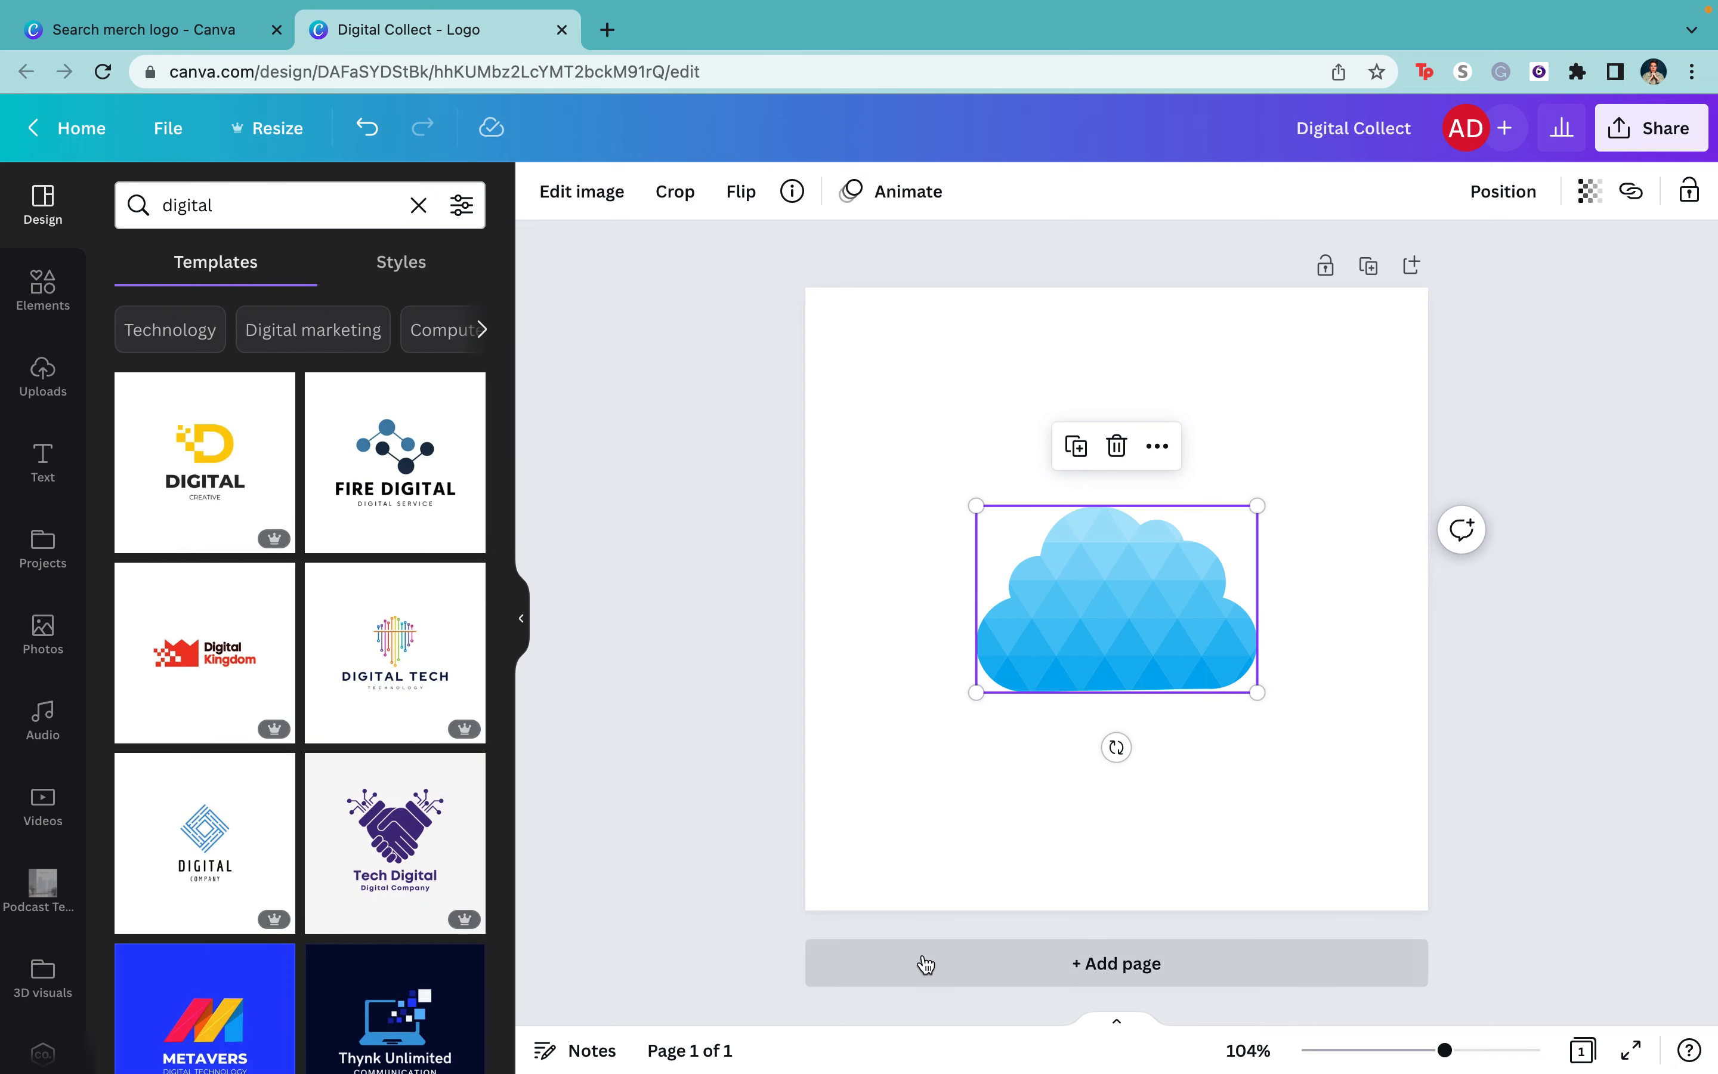
{"action": "left_click", "coordinate": [924, 963]}
{"action": "left_click", "coordinate": [142, 434]}
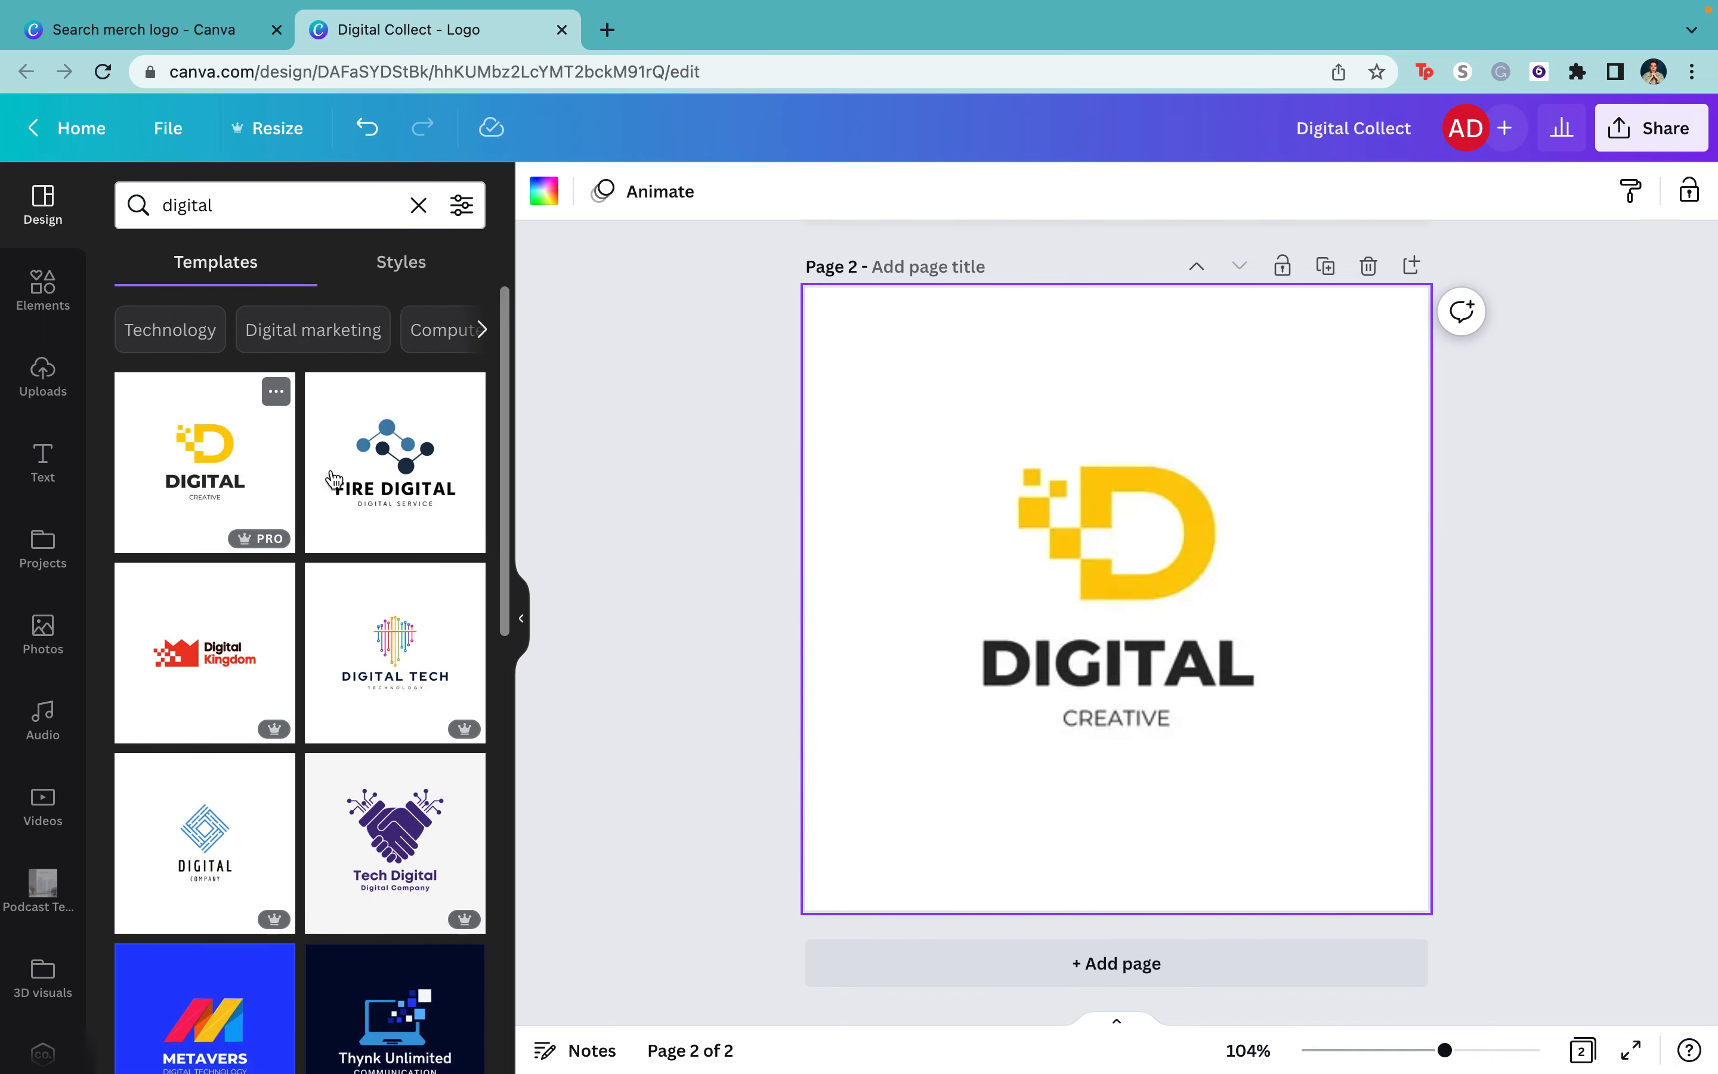
- Try a resized copy of the yellow D graphic over the cloud on page 1, and delete both graphics there
{"action": "left_click", "coordinate": [1113, 522]}
{"action": "scroll", "coordinate": [1128, 511], "scroll_direction": "up", "scroll_amount": 5}
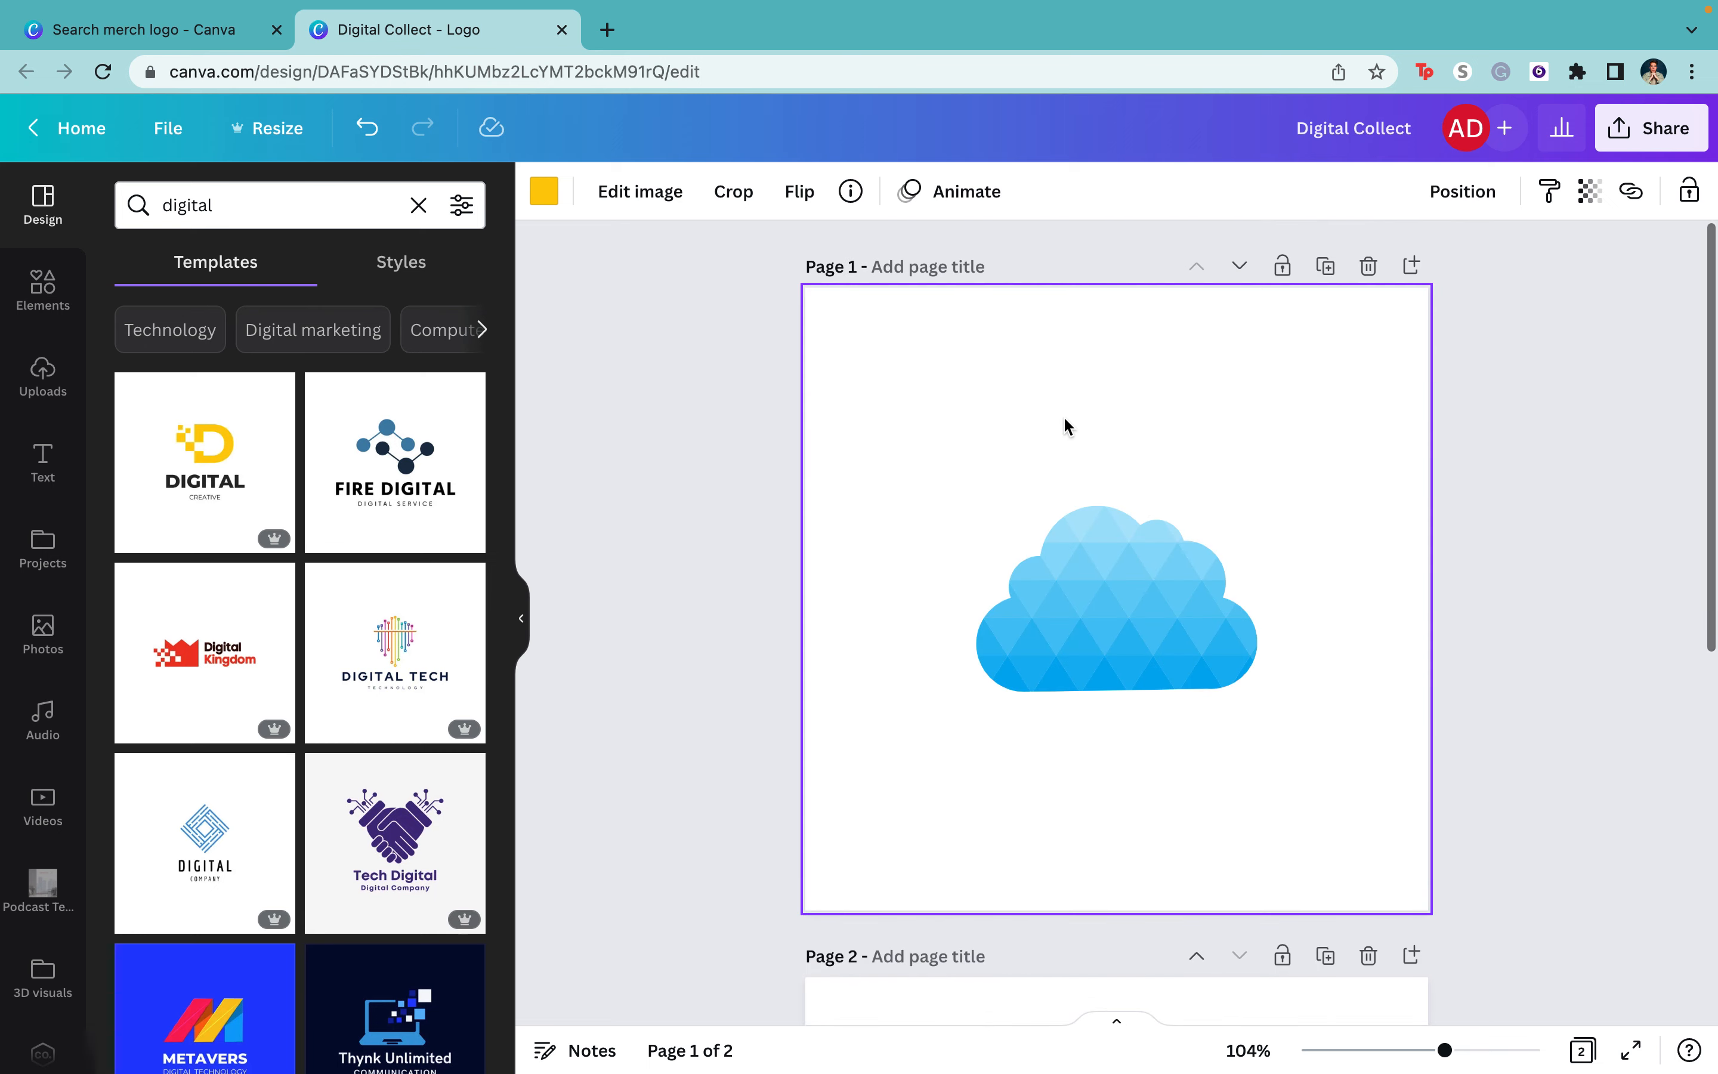
{"action": "key", "text": "super+v"}
{"action": "left_click_drag", "start_coordinate": [1131, 539], "coordinate": [1132, 568]}
{"action": "left_click_drag", "start_coordinate": [1214, 670], "coordinate": [1120, 694]}
{"action": "key", "text": "Delete"}
{"action": "left_click", "coordinate": [1020, 568]}
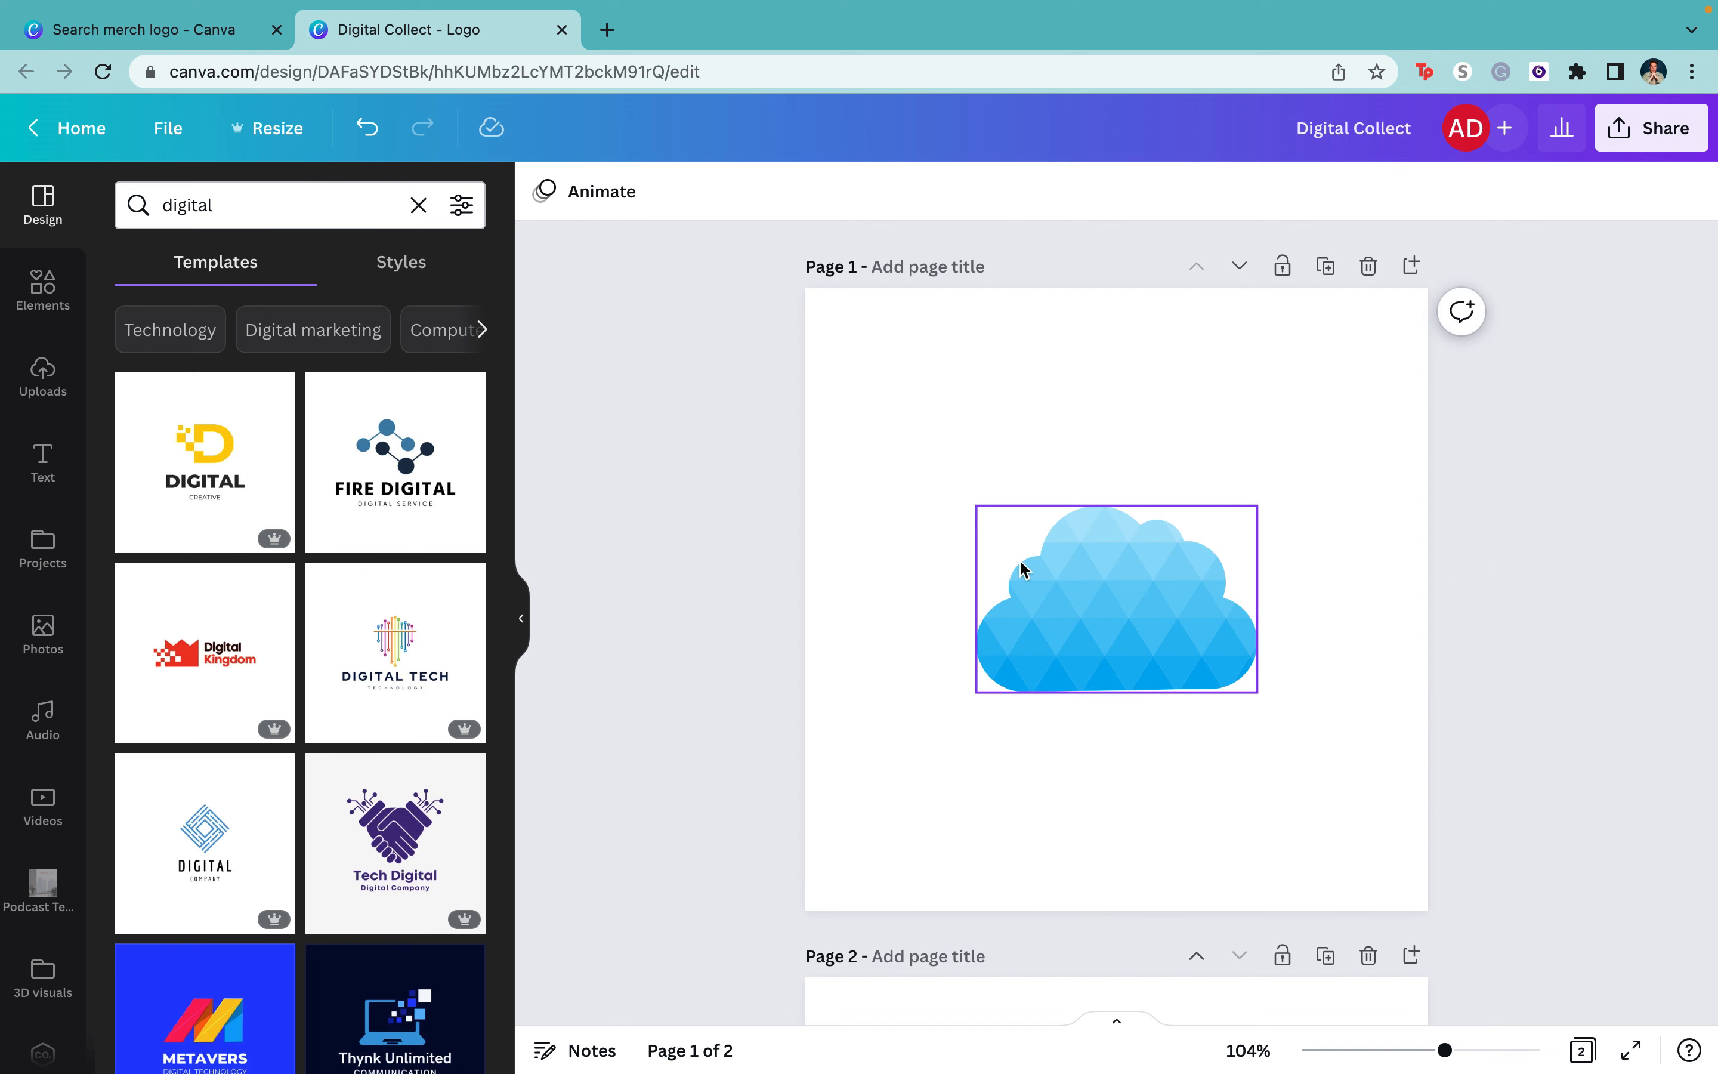
{"action": "key", "text": "Delete"}
- Delete the yellow D graphic and both text lines on page 2, and remove that page
{"action": "scroll", "coordinate": [1158, 717], "scroll_direction": "down", "scroll_amount": 5}
{"action": "left_click", "coordinate": [1138, 552]}
{"action": "key", "text": "Delete"}
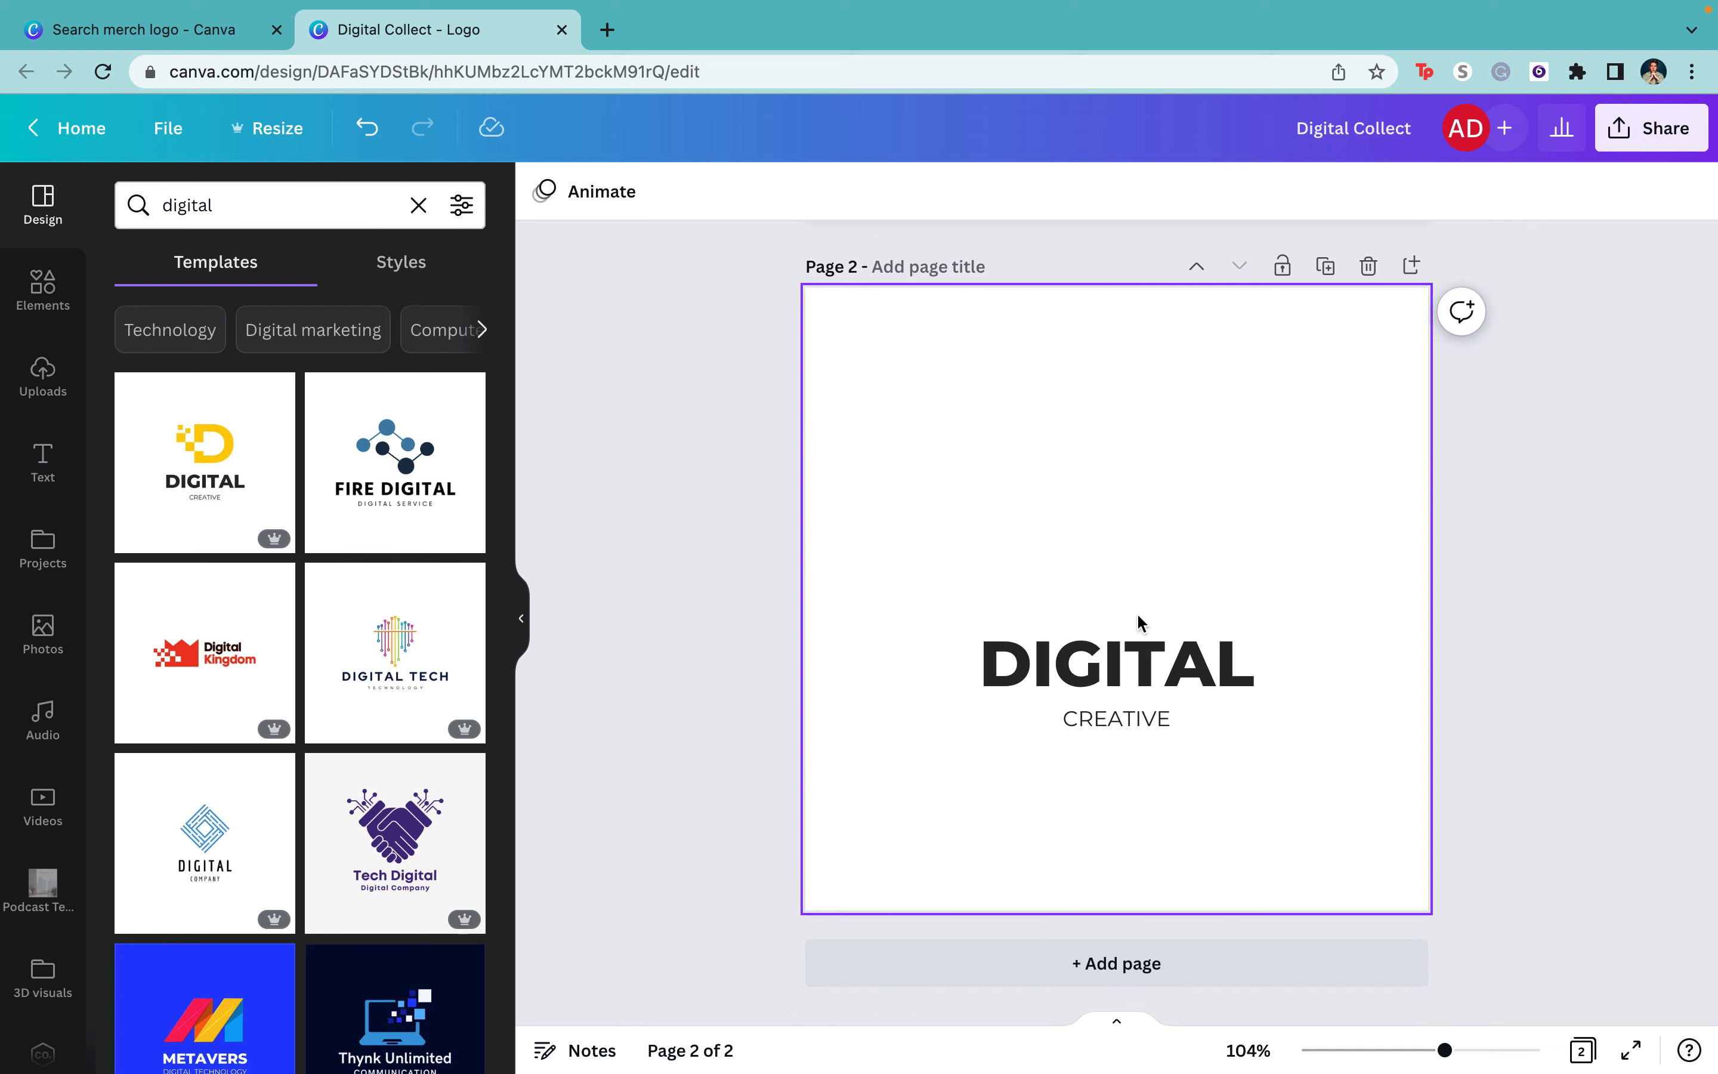
{"action": "left_click", "coordinate": [1140, 629]}
{"action": "key", "text": "Delete"}
{"action": "left_click", "coordinate": [1148, 734]}
{"action": "key", "text": "Delete"}
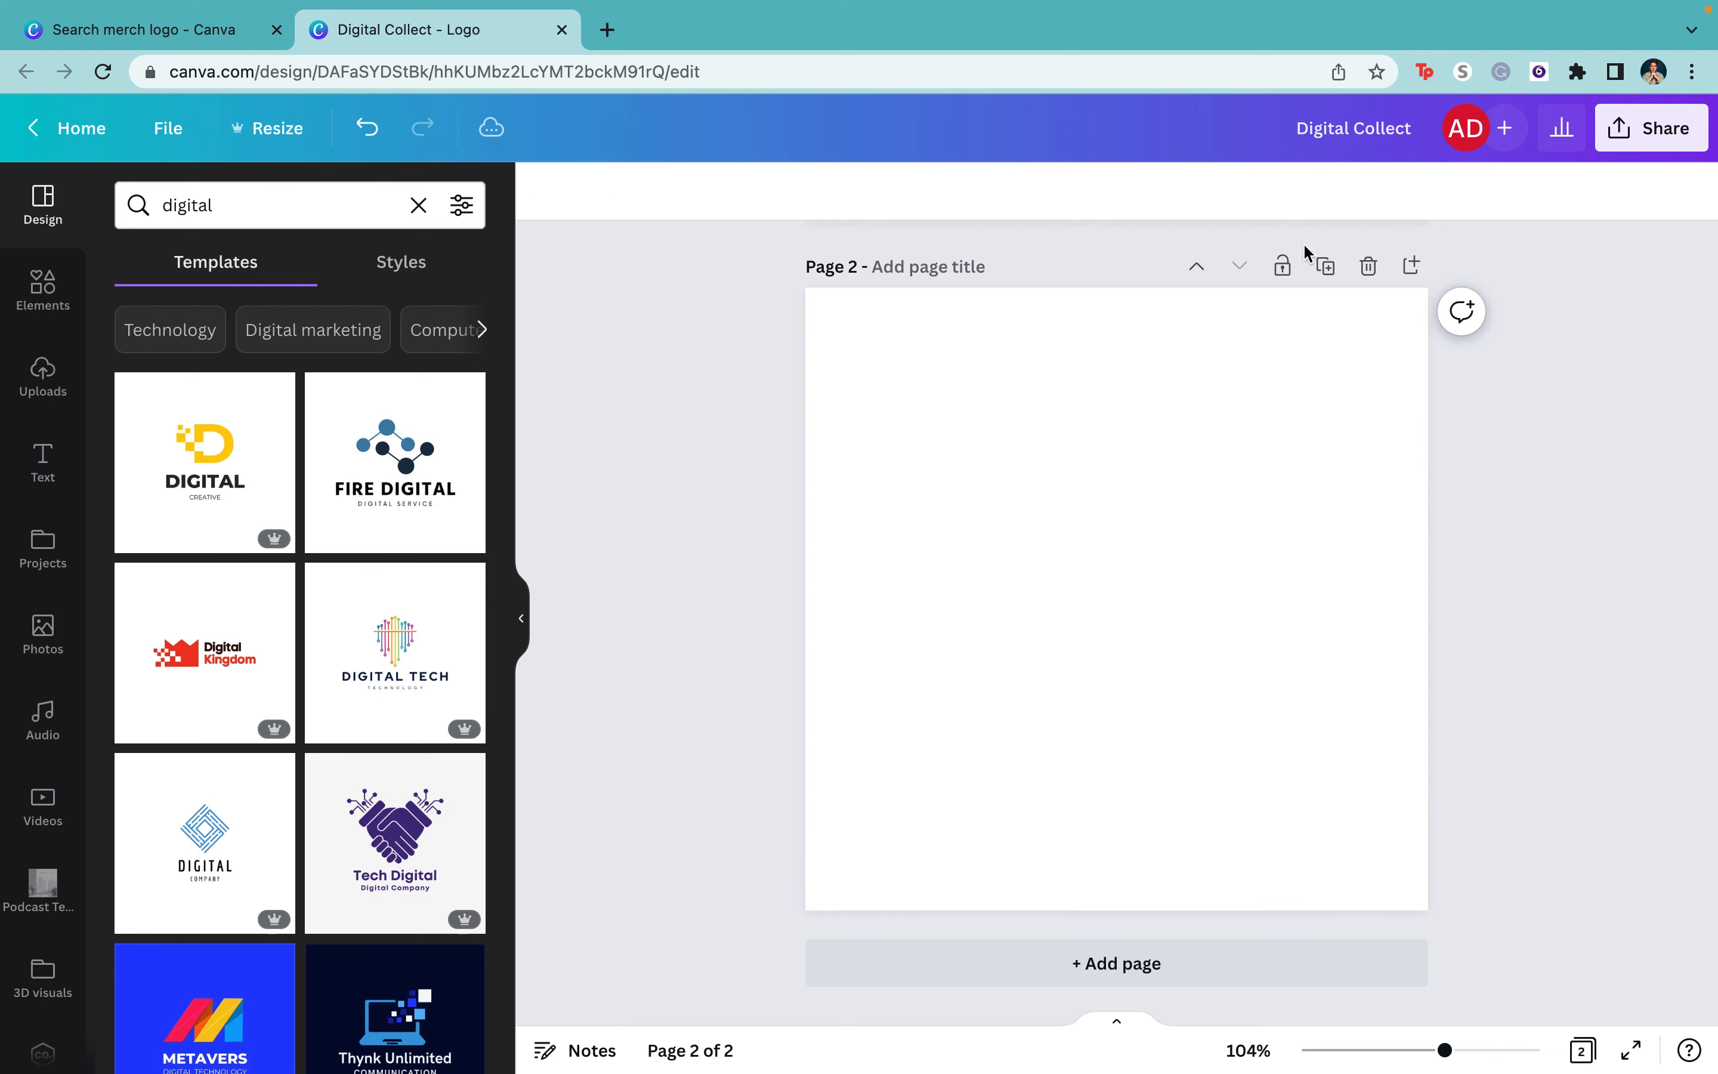
{"action": "left_click", "coordinate": [1368, 265]}
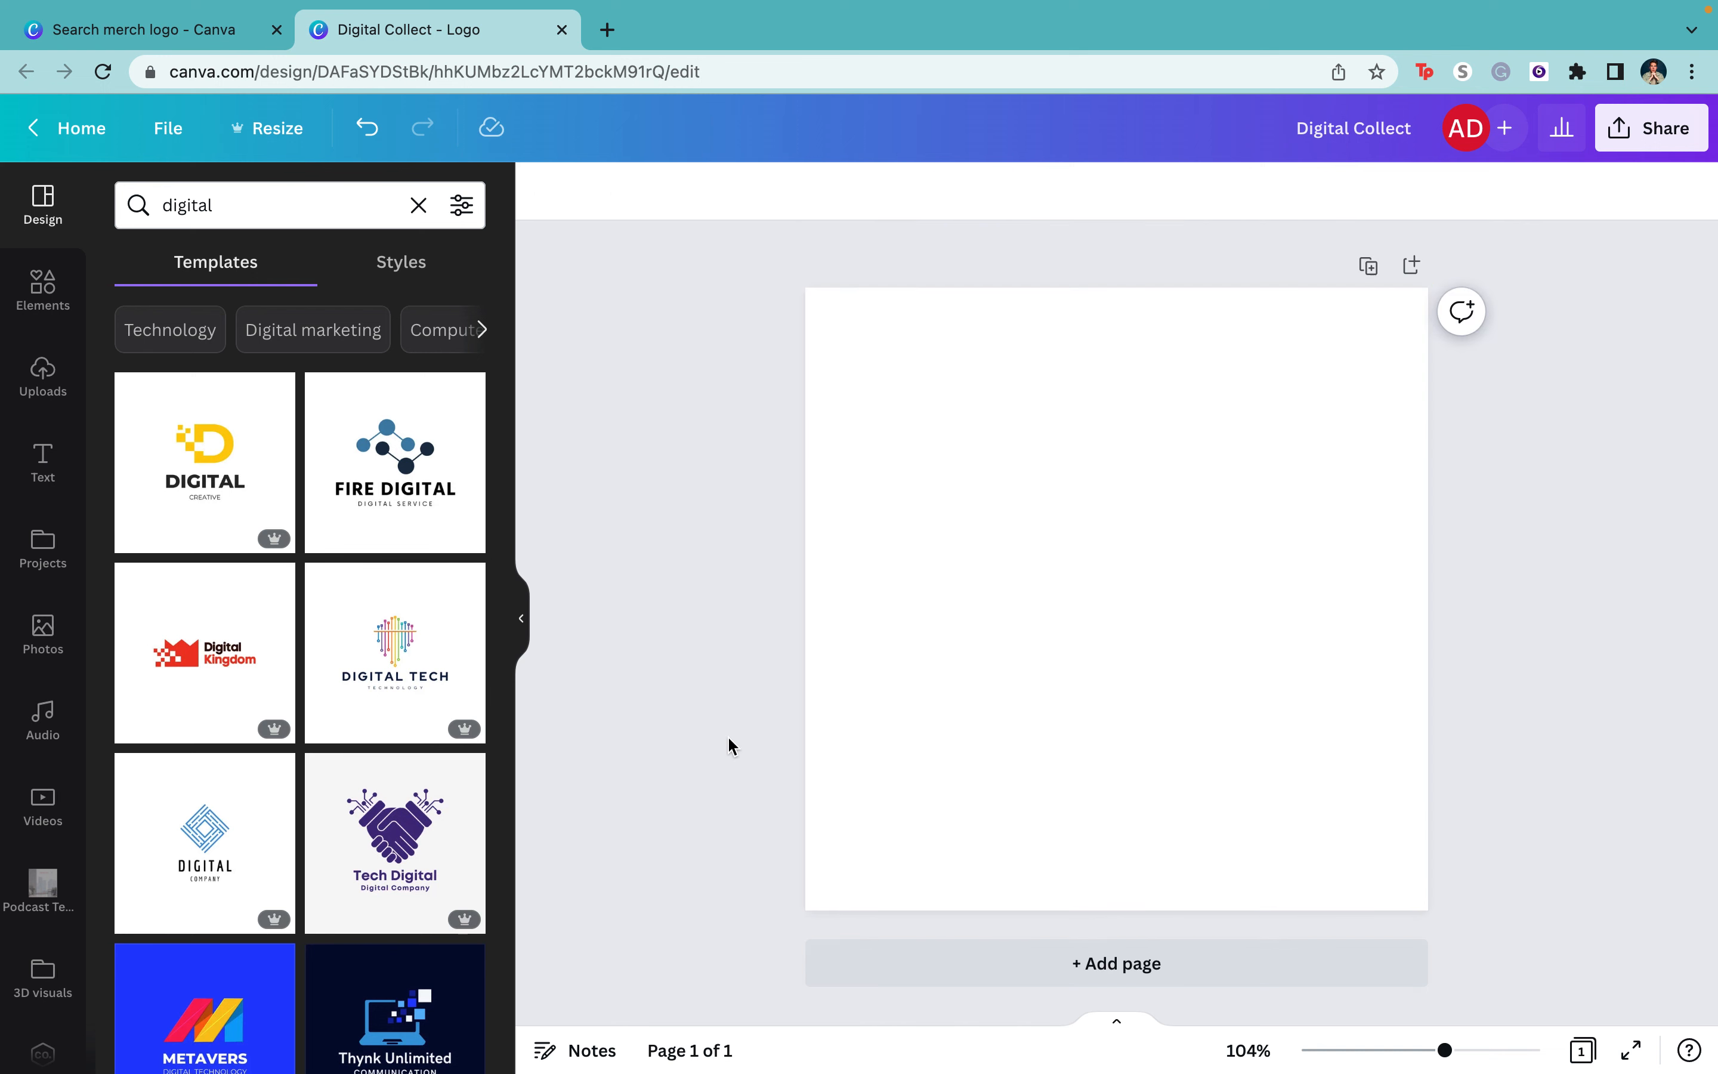
- Search the logo templates for "cloud" and apply the blue page of the Blue & White Modern Cloud Brand Logo template
{"action": "scroll", "coordinate": [367, 690], "scroll_direction": "down", "scroll_amount": 3}
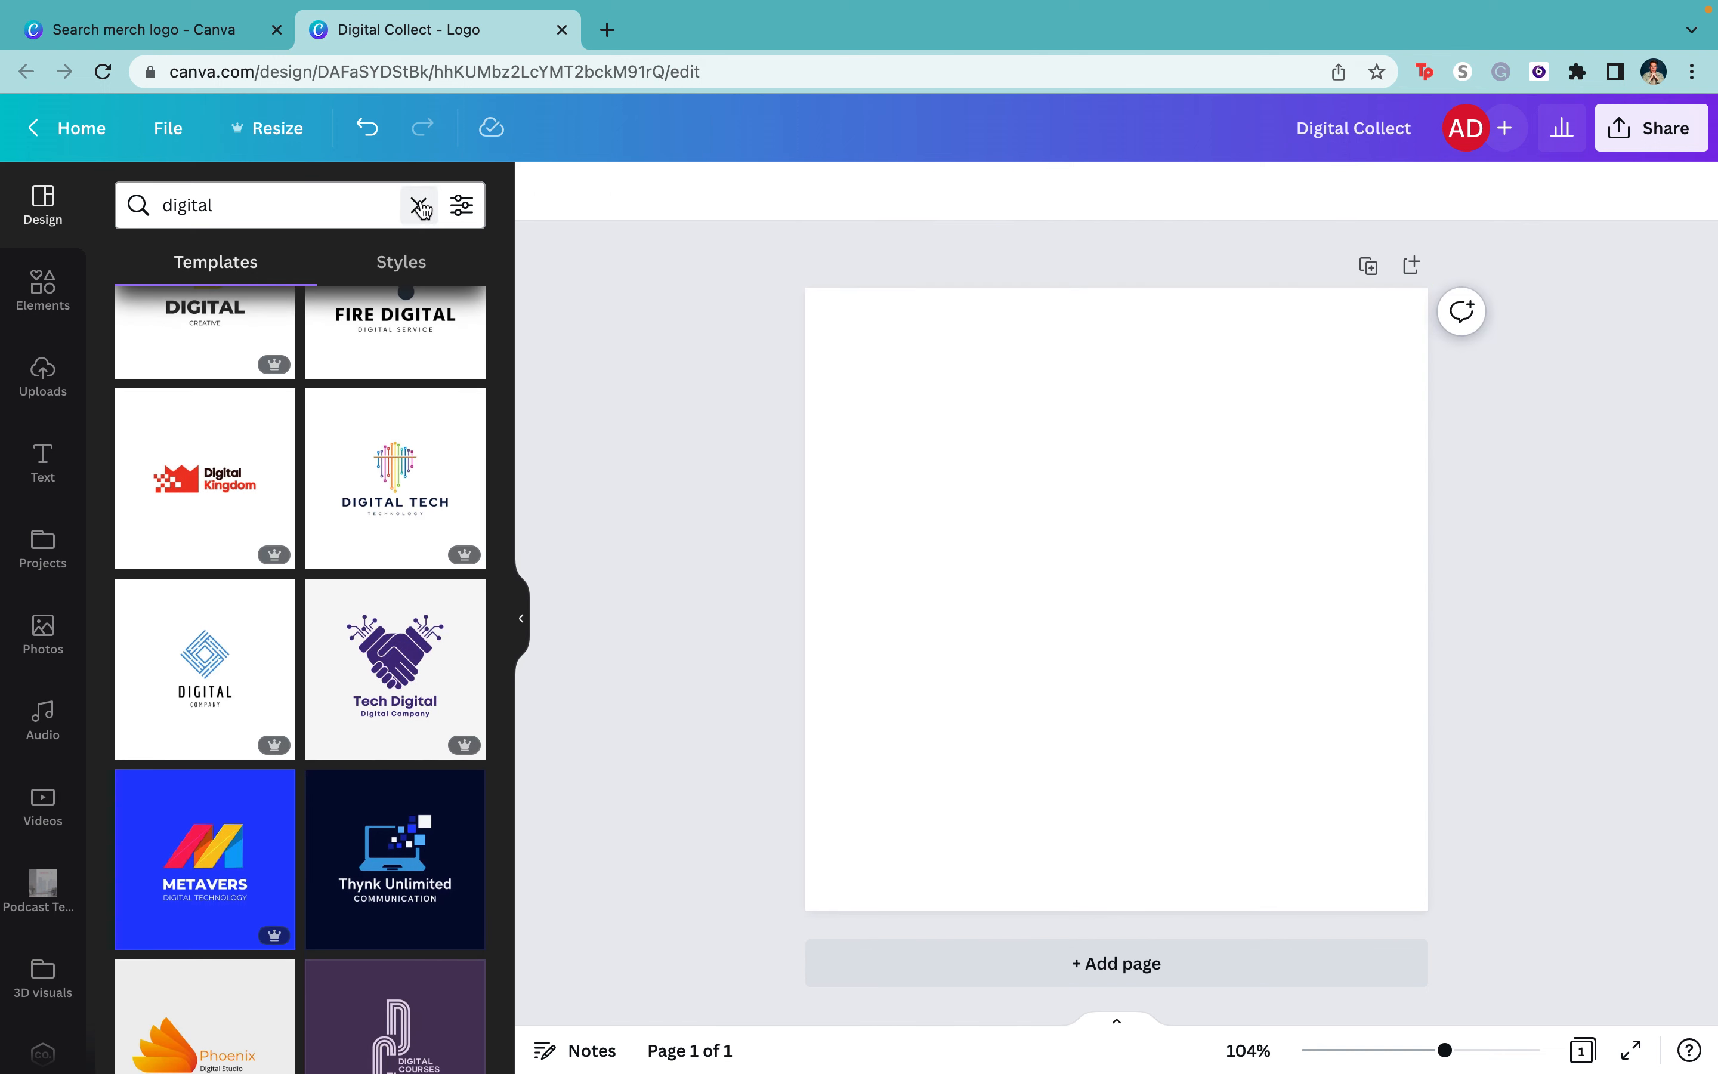
{"action": "left_click", "coordinate": [419, 206]}
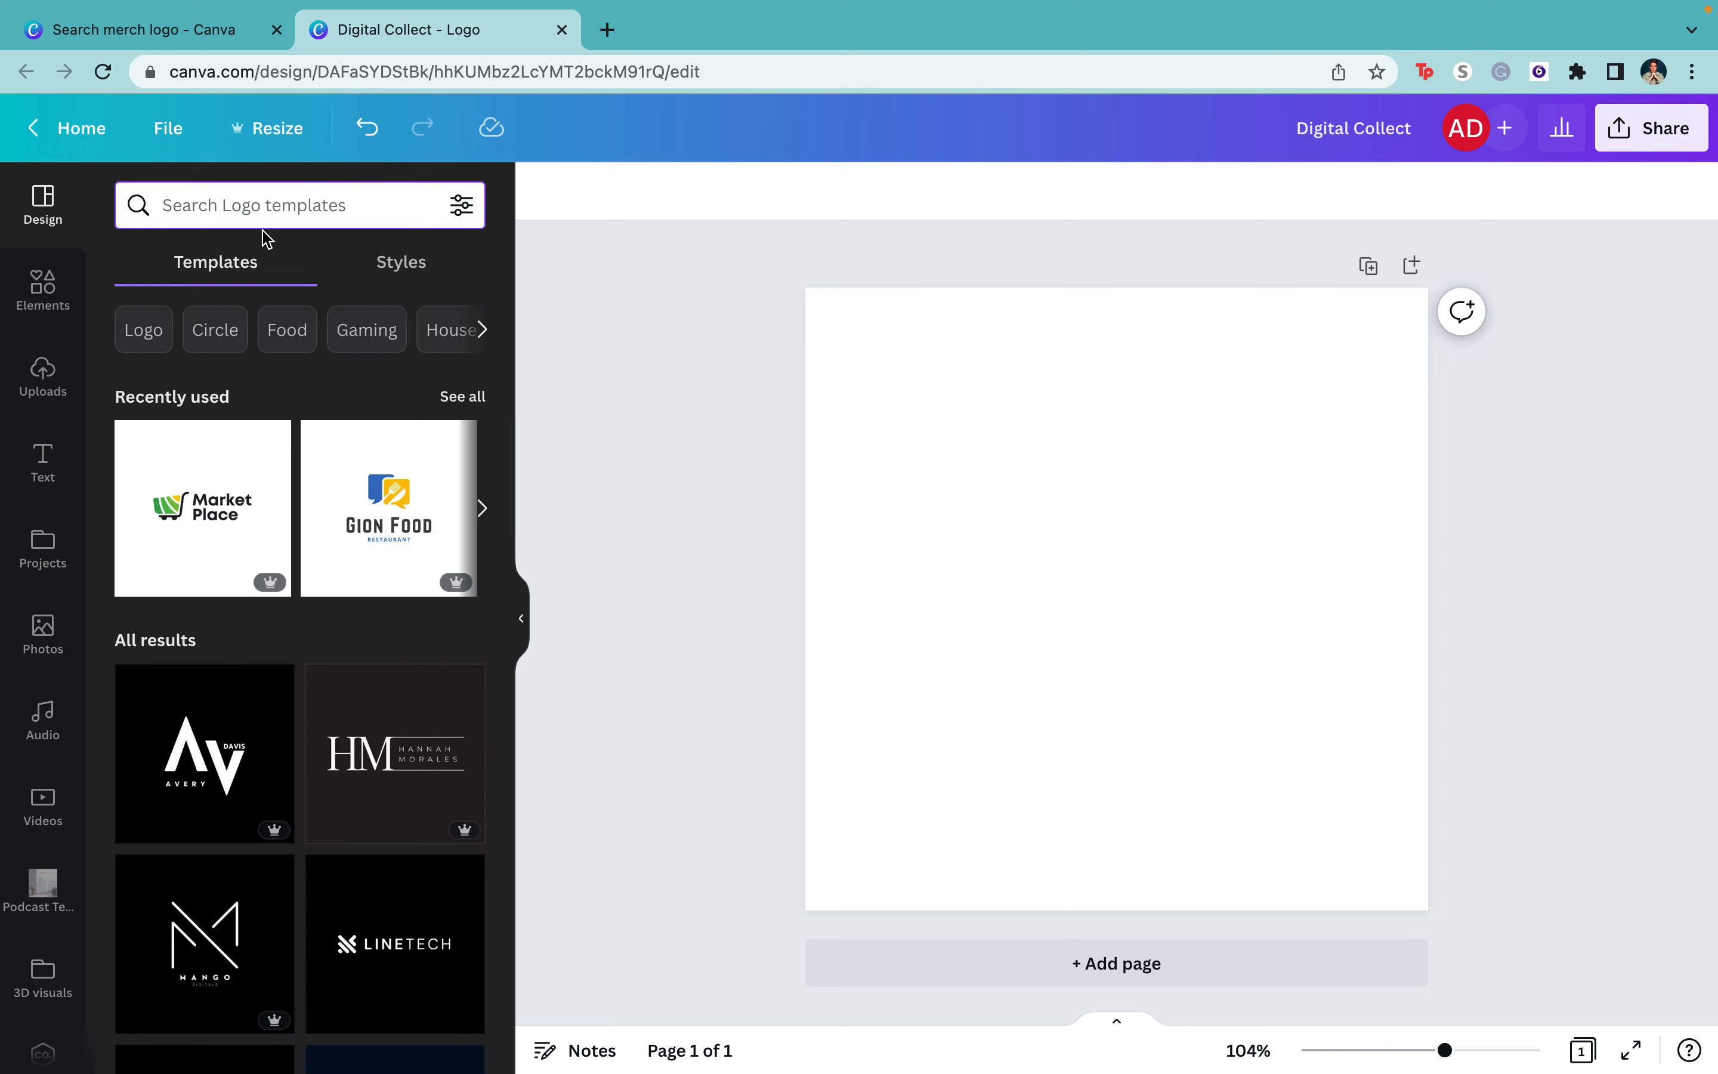
{"action": "type", "text": "cloud"}
{"action": "key", "text": "Return"}
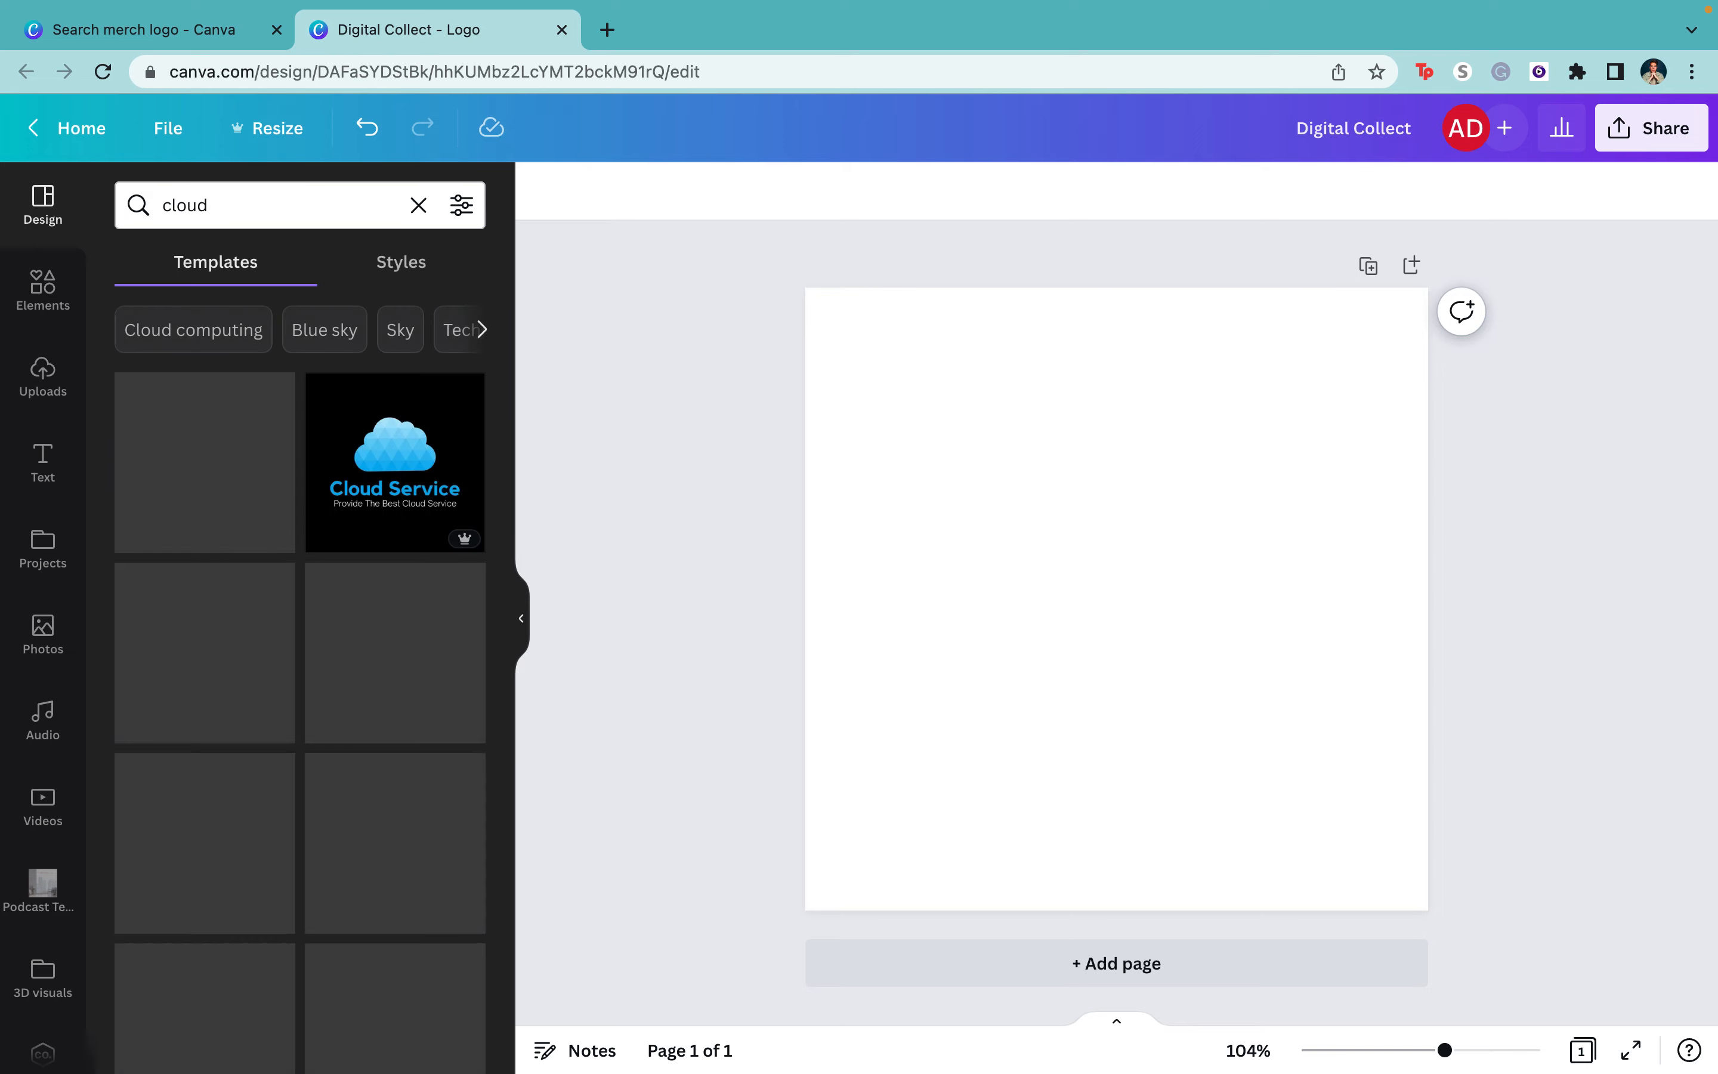
{"action": "scroll", "coordinate": [184, 667], "scroll_direction": "down", "scroll_amount": 3}
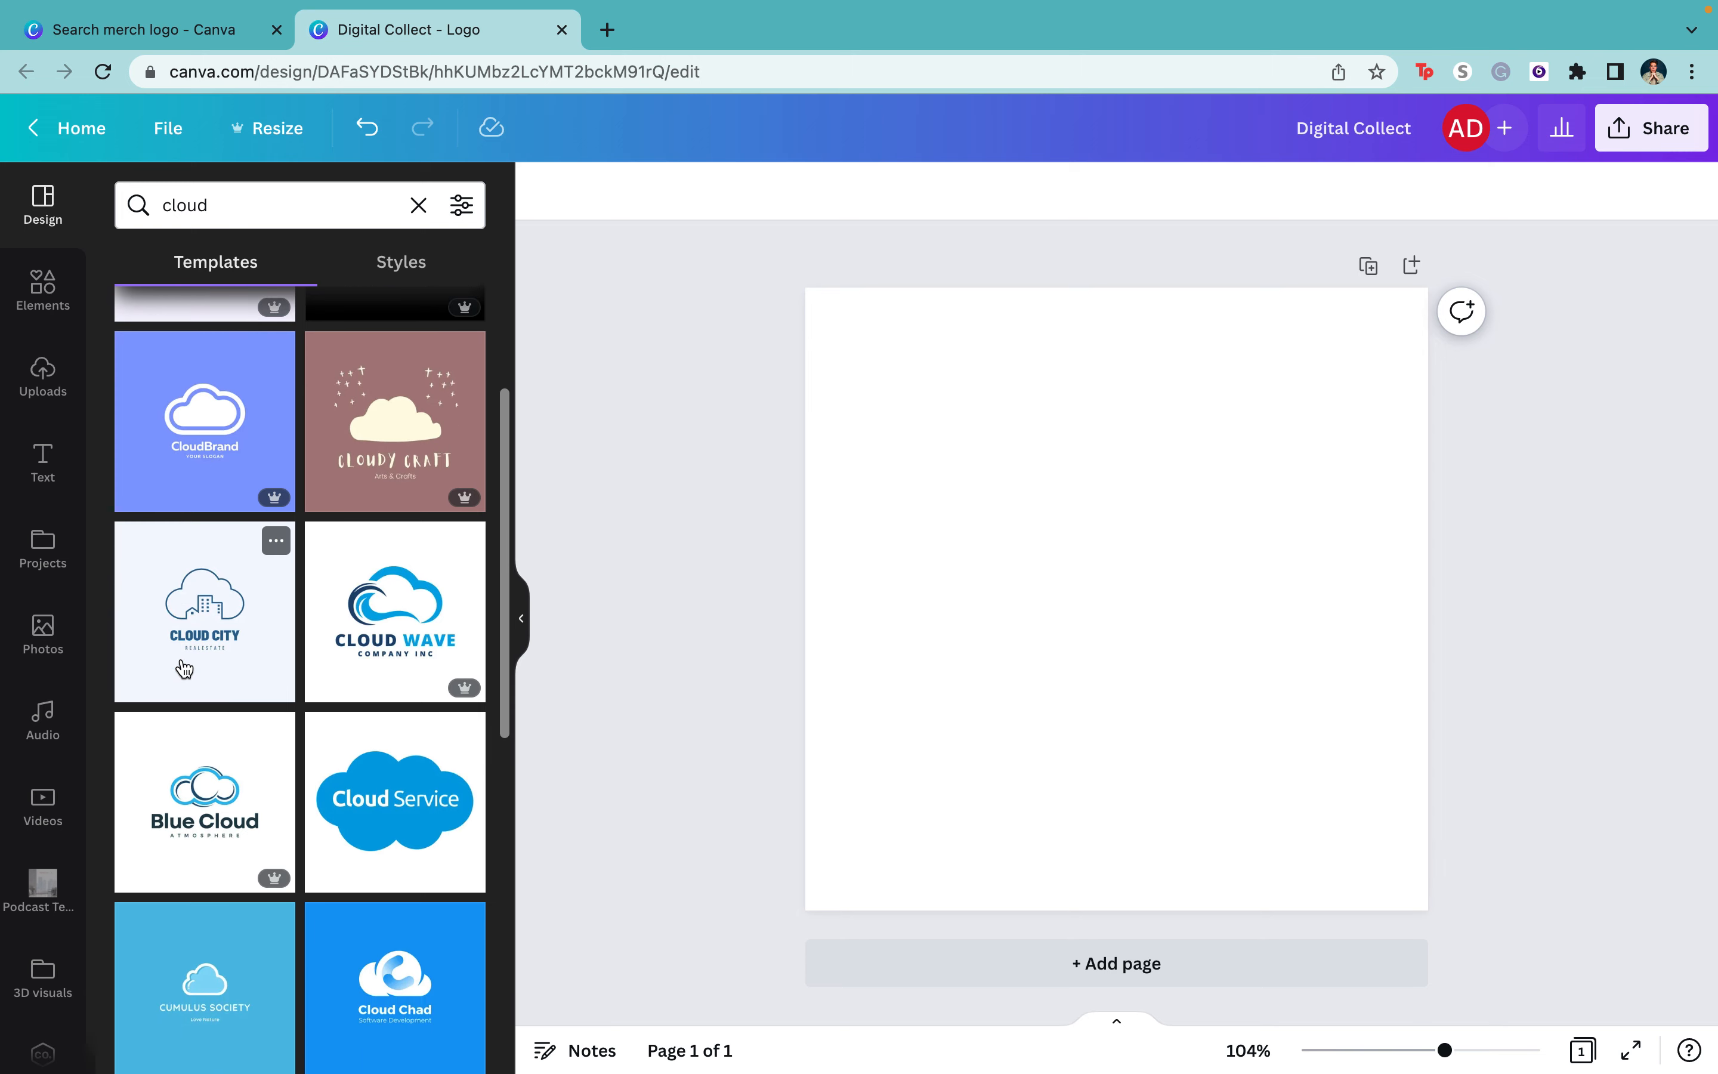
{"action": "left_click", "coordinate": [202, 469]}
{"action": "left_click", "coordinate": [277, 483]}
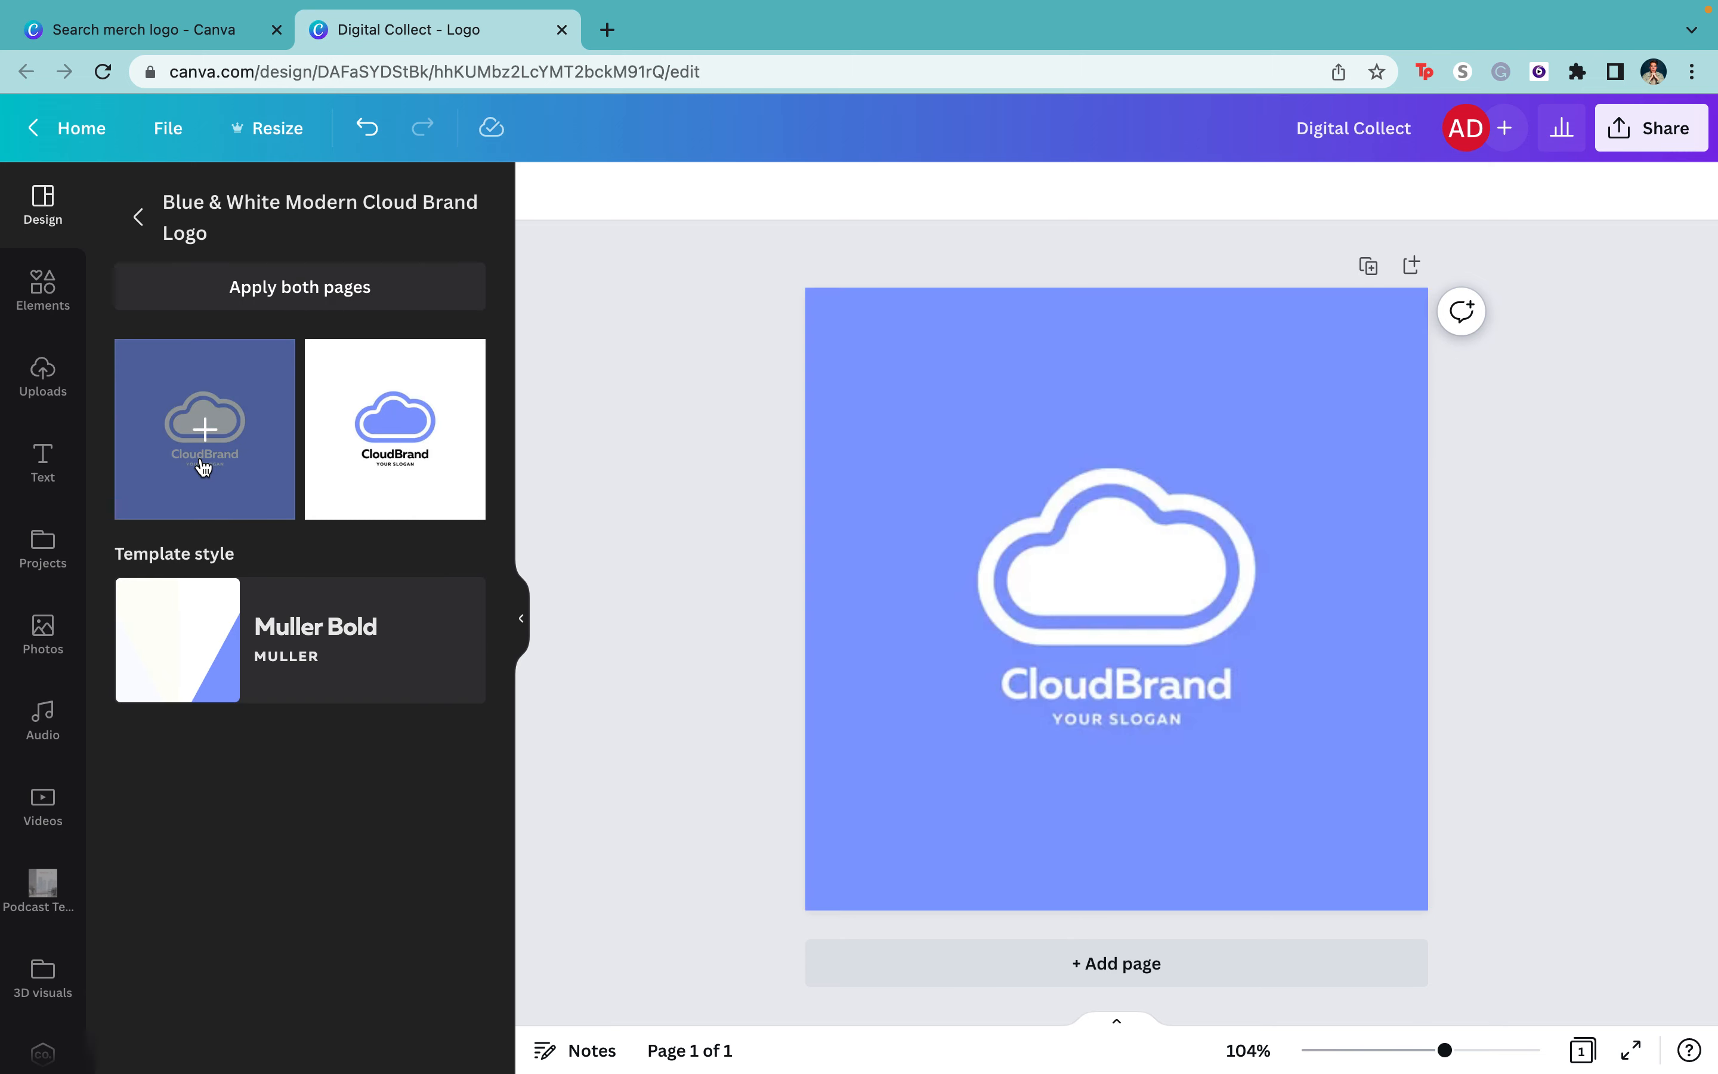
- Replace the CloudBrand heading with "Digital" and clear the YOUR SLOGAN text
{"action": "left_click", "coordinate": [1135, 705]}
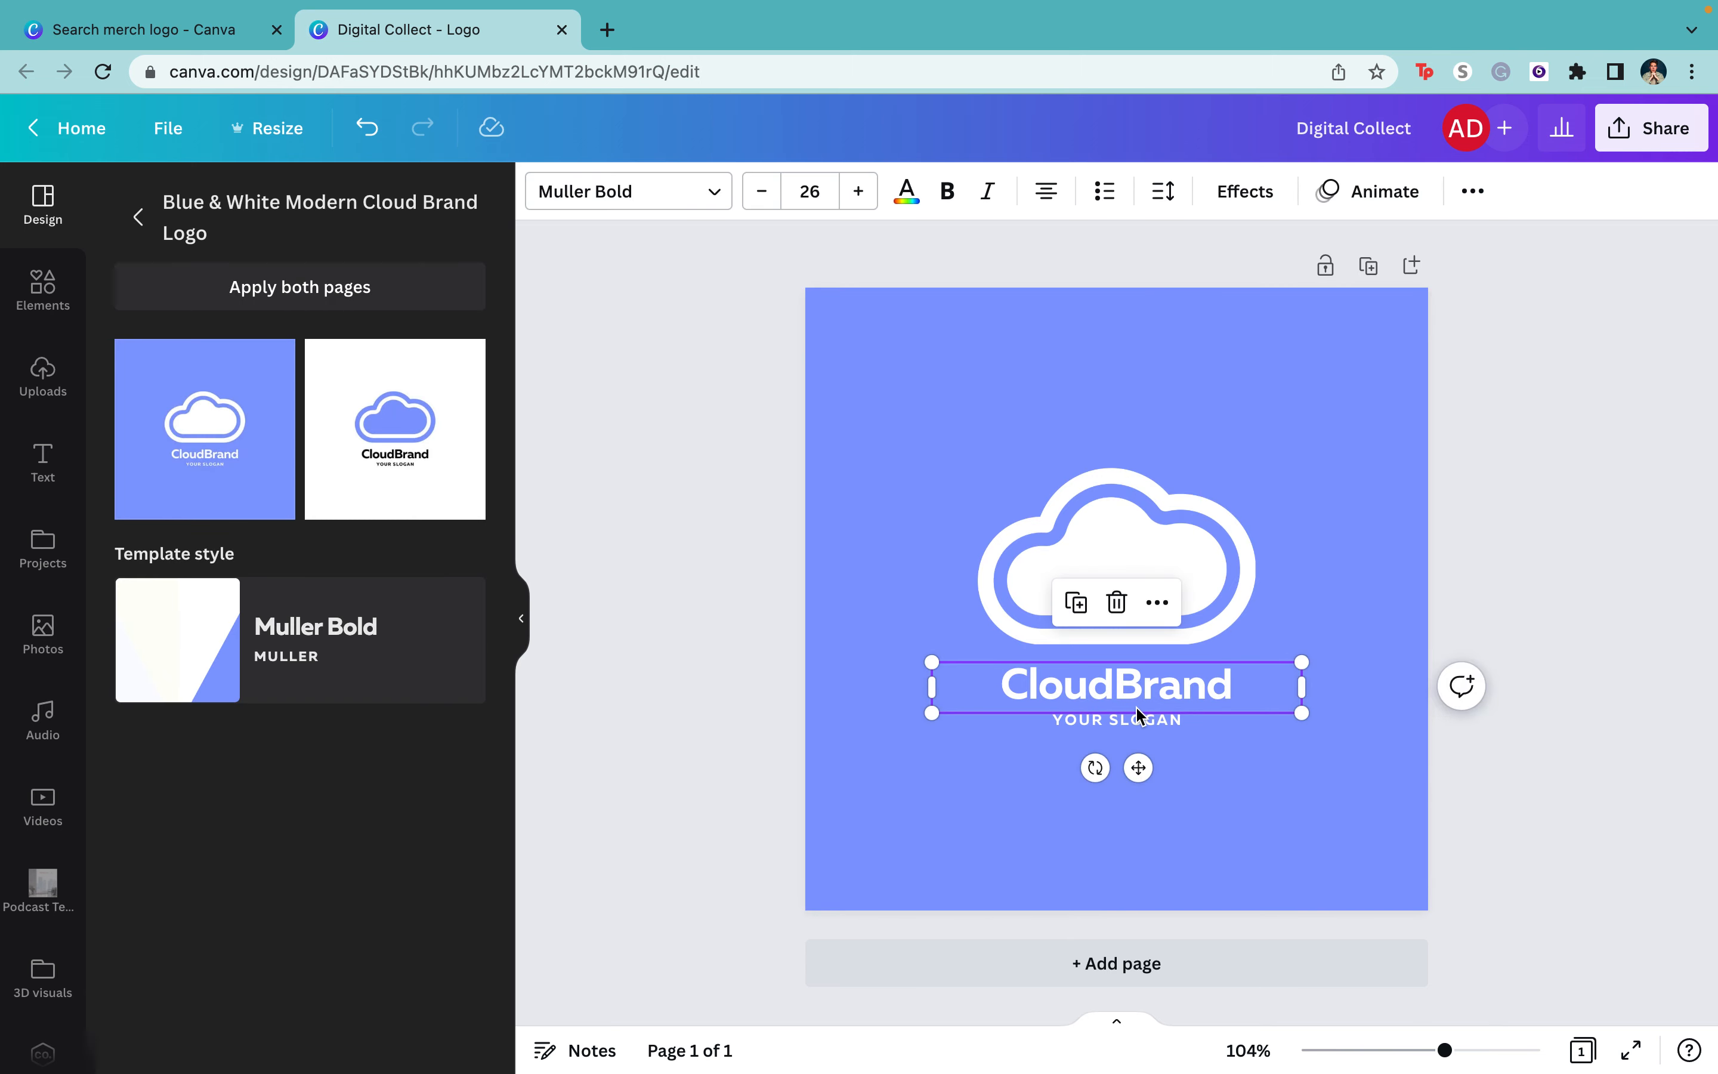
{"action": "left_click", "coordinate": [1135, 706]}
{"action": "type", "text": "Digit"}
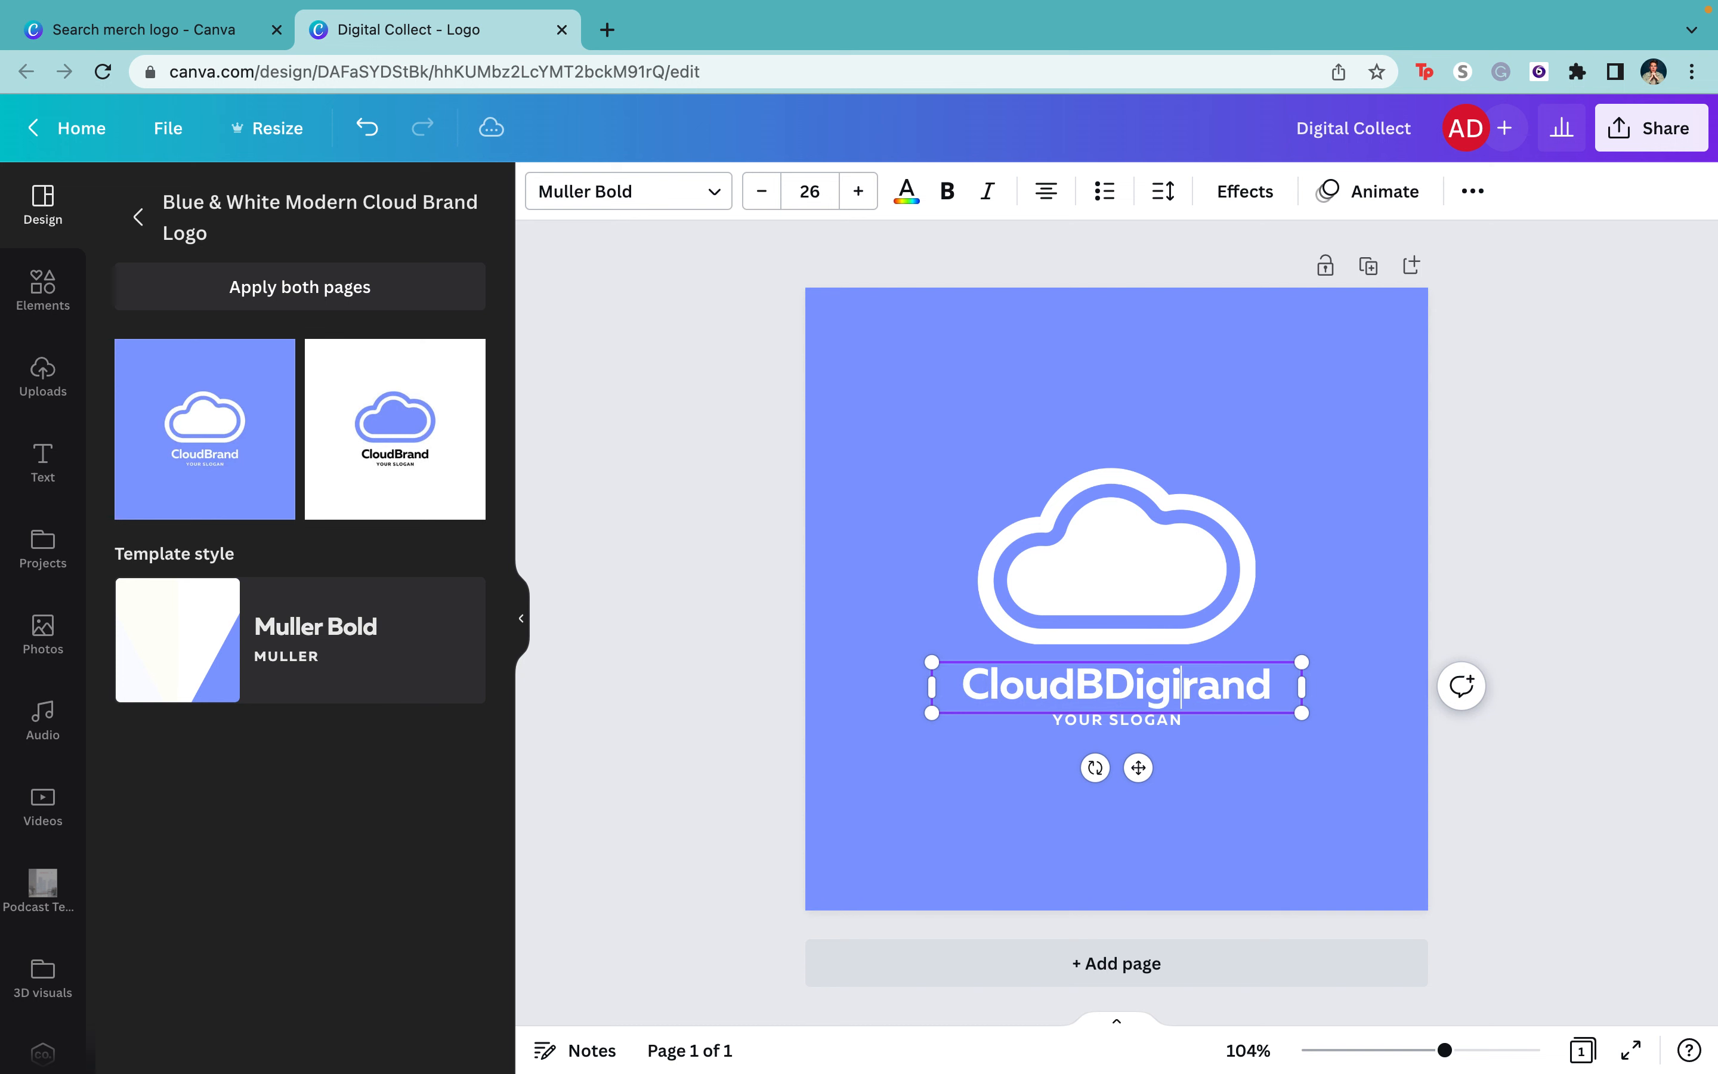
{"action": "key", "text": "super+a"}
{"action": "type", "text": "Digi"}
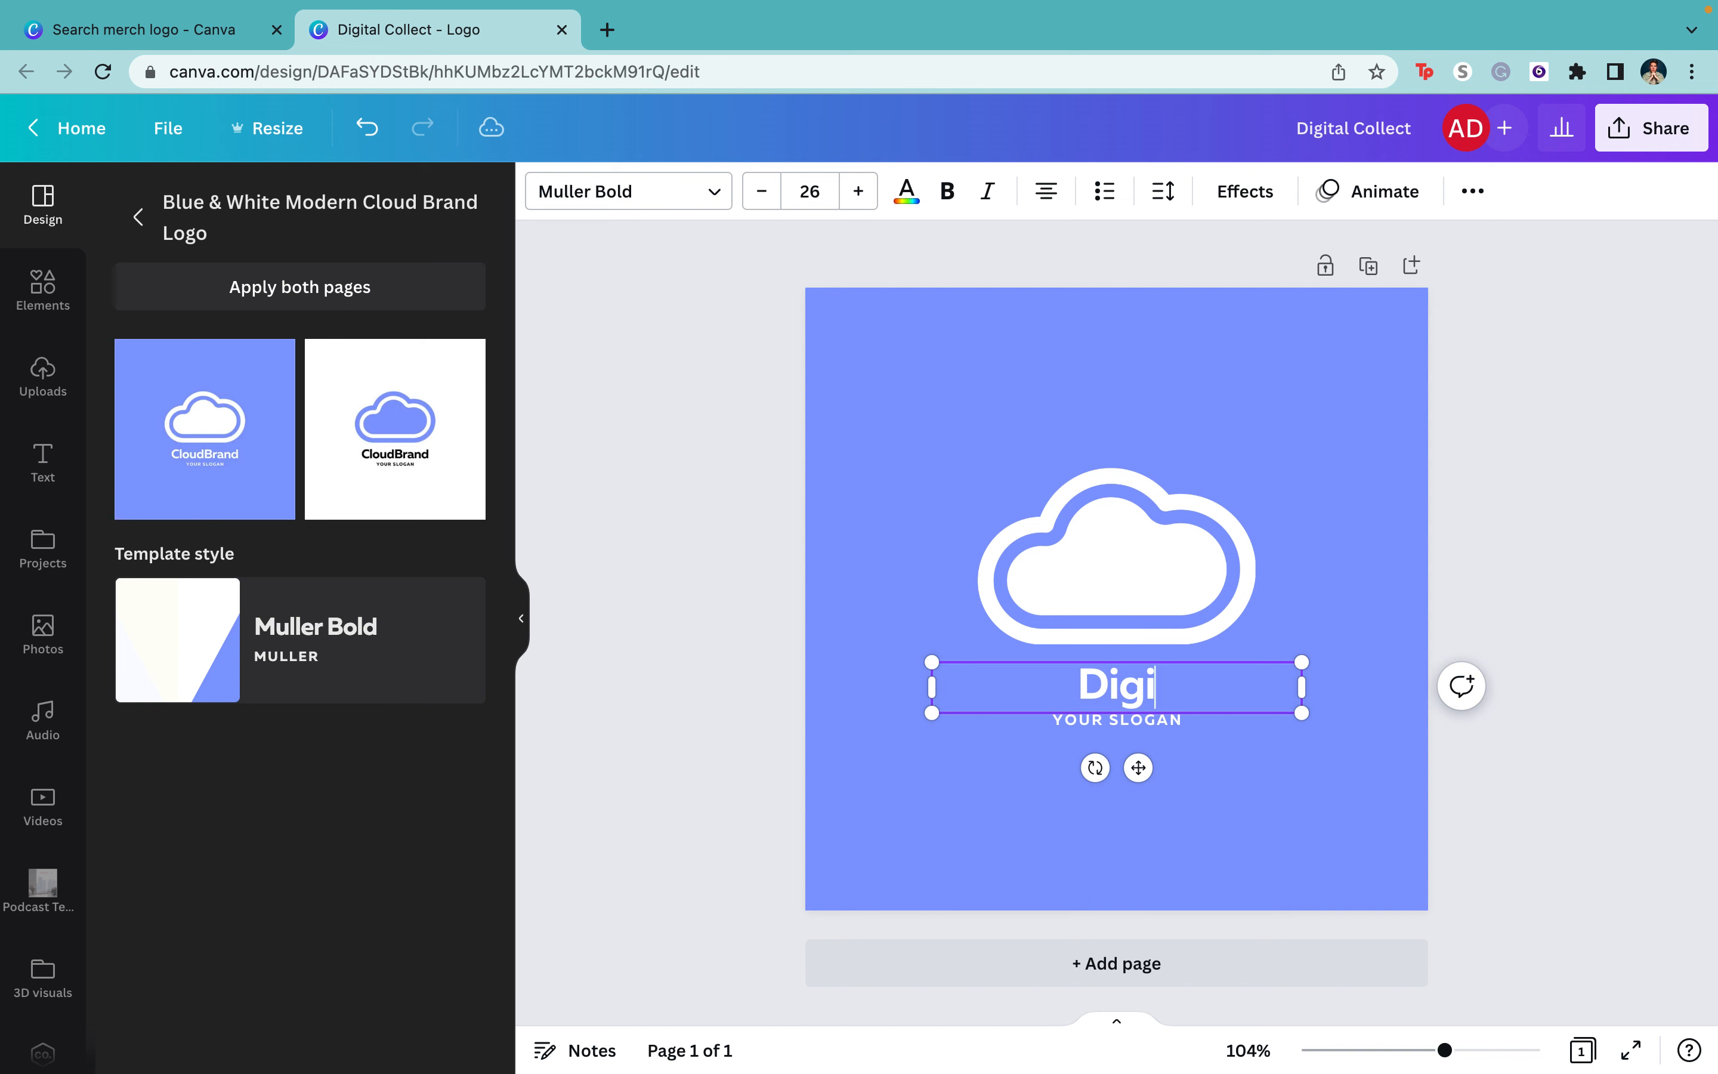
{"action": "left_click", "coordinate": [1158, 728]}
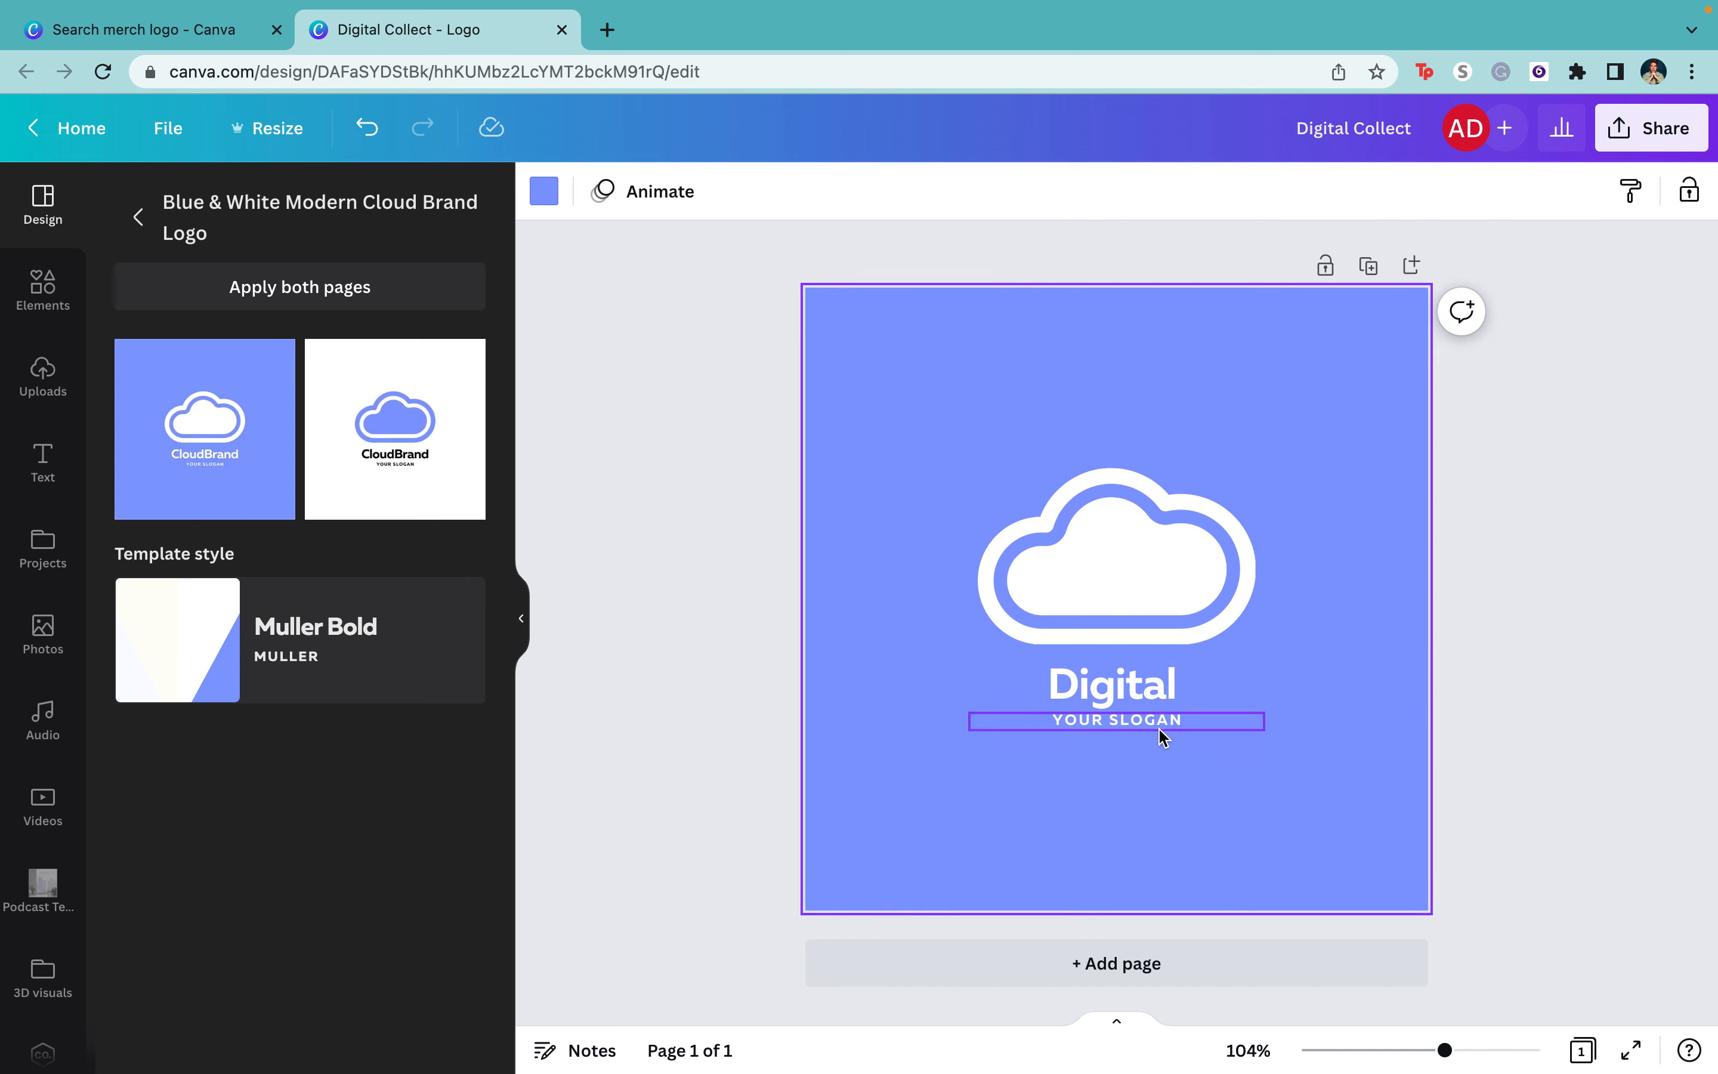
{"action": "double_click", "coordinate": [1158, 728]}
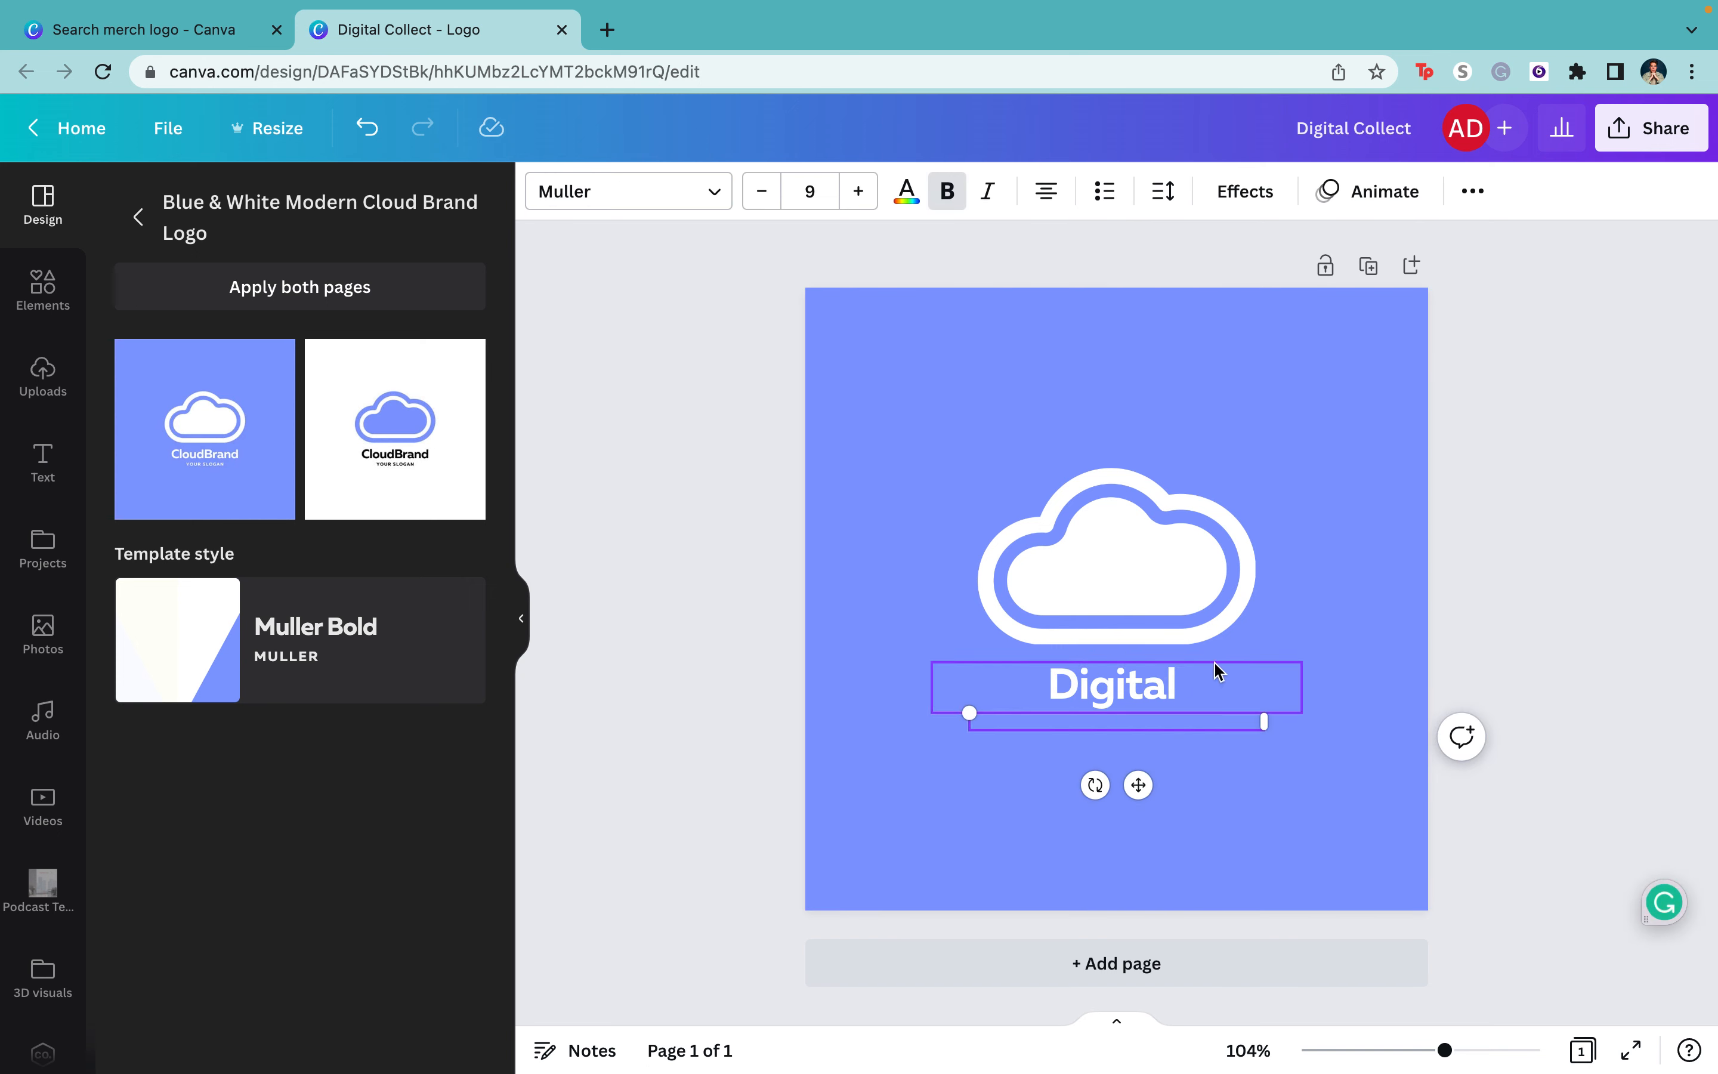
- Extend the heading to "Digital Collect" and narrow its text box, centred beneath the cloud
{"action": "left_click", "coordinate": [1201, 685]}
{"action": "left_click", "coordinate": [1200, 687]}
{"action": "type", "text": "Collect"}
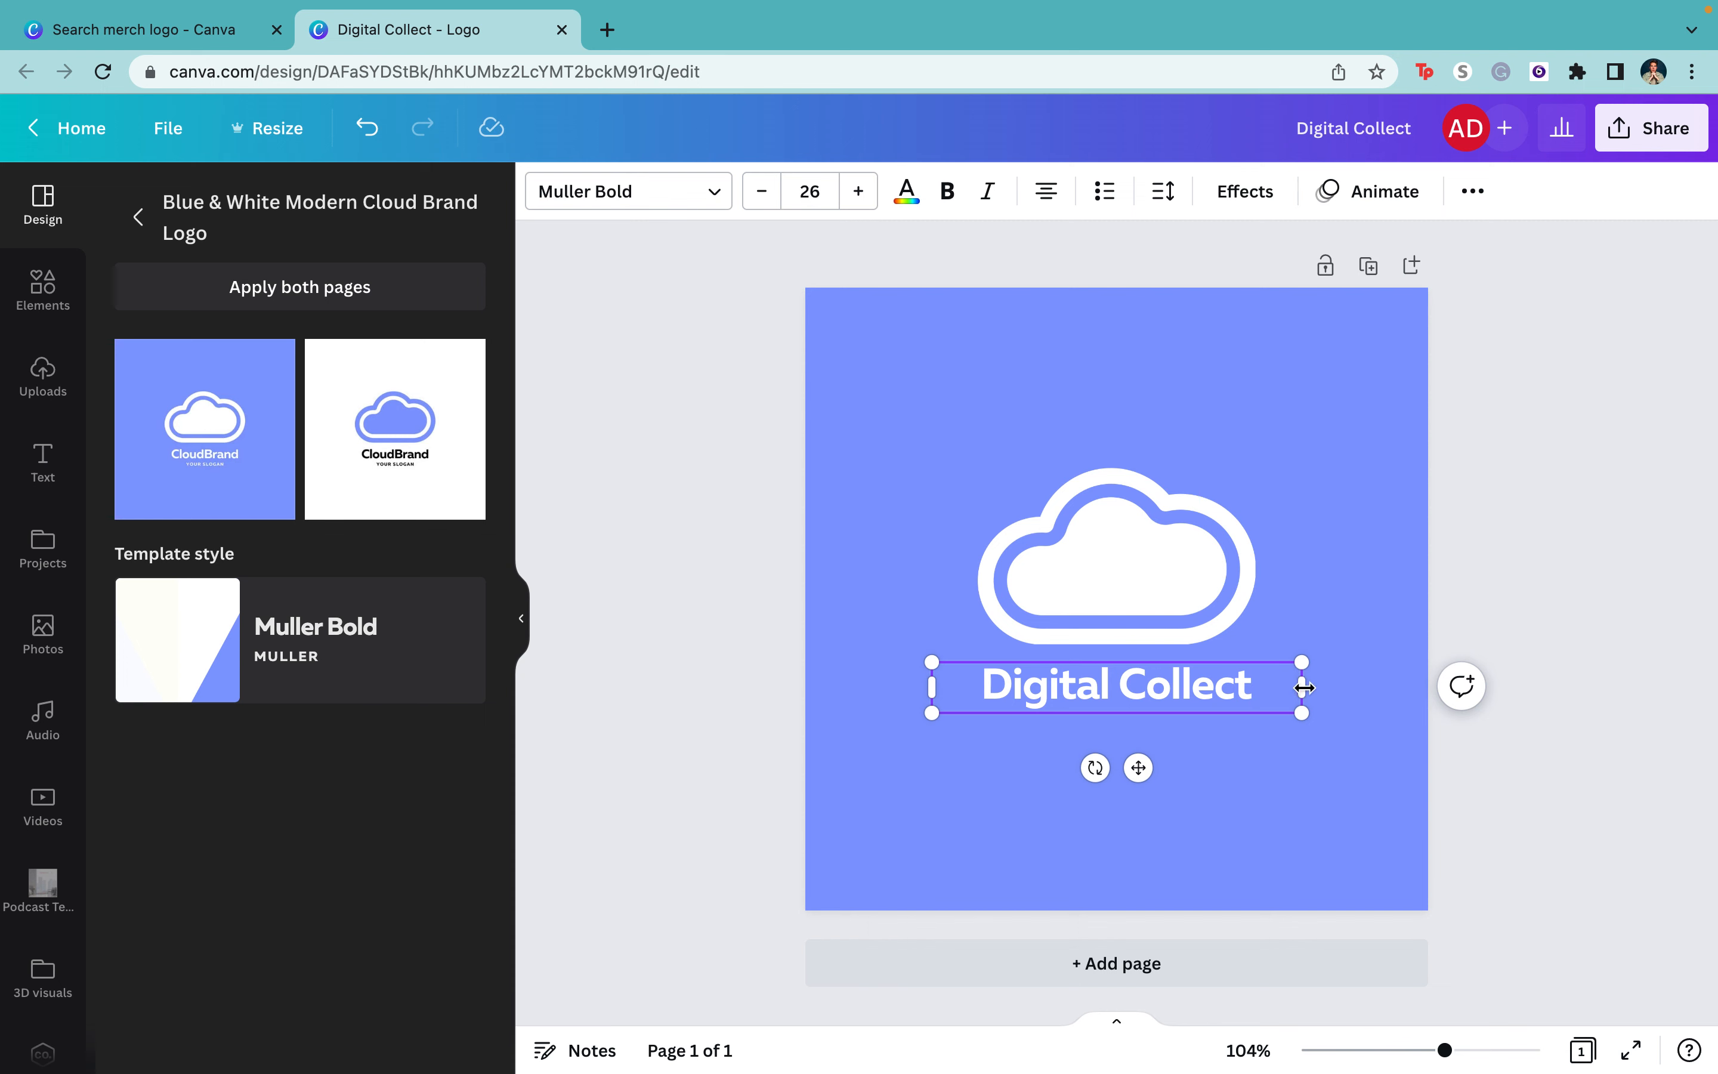
{"action": "left_click_drag", "start_coordinate": [1300, 689], "coordinate": [1226, 687]}
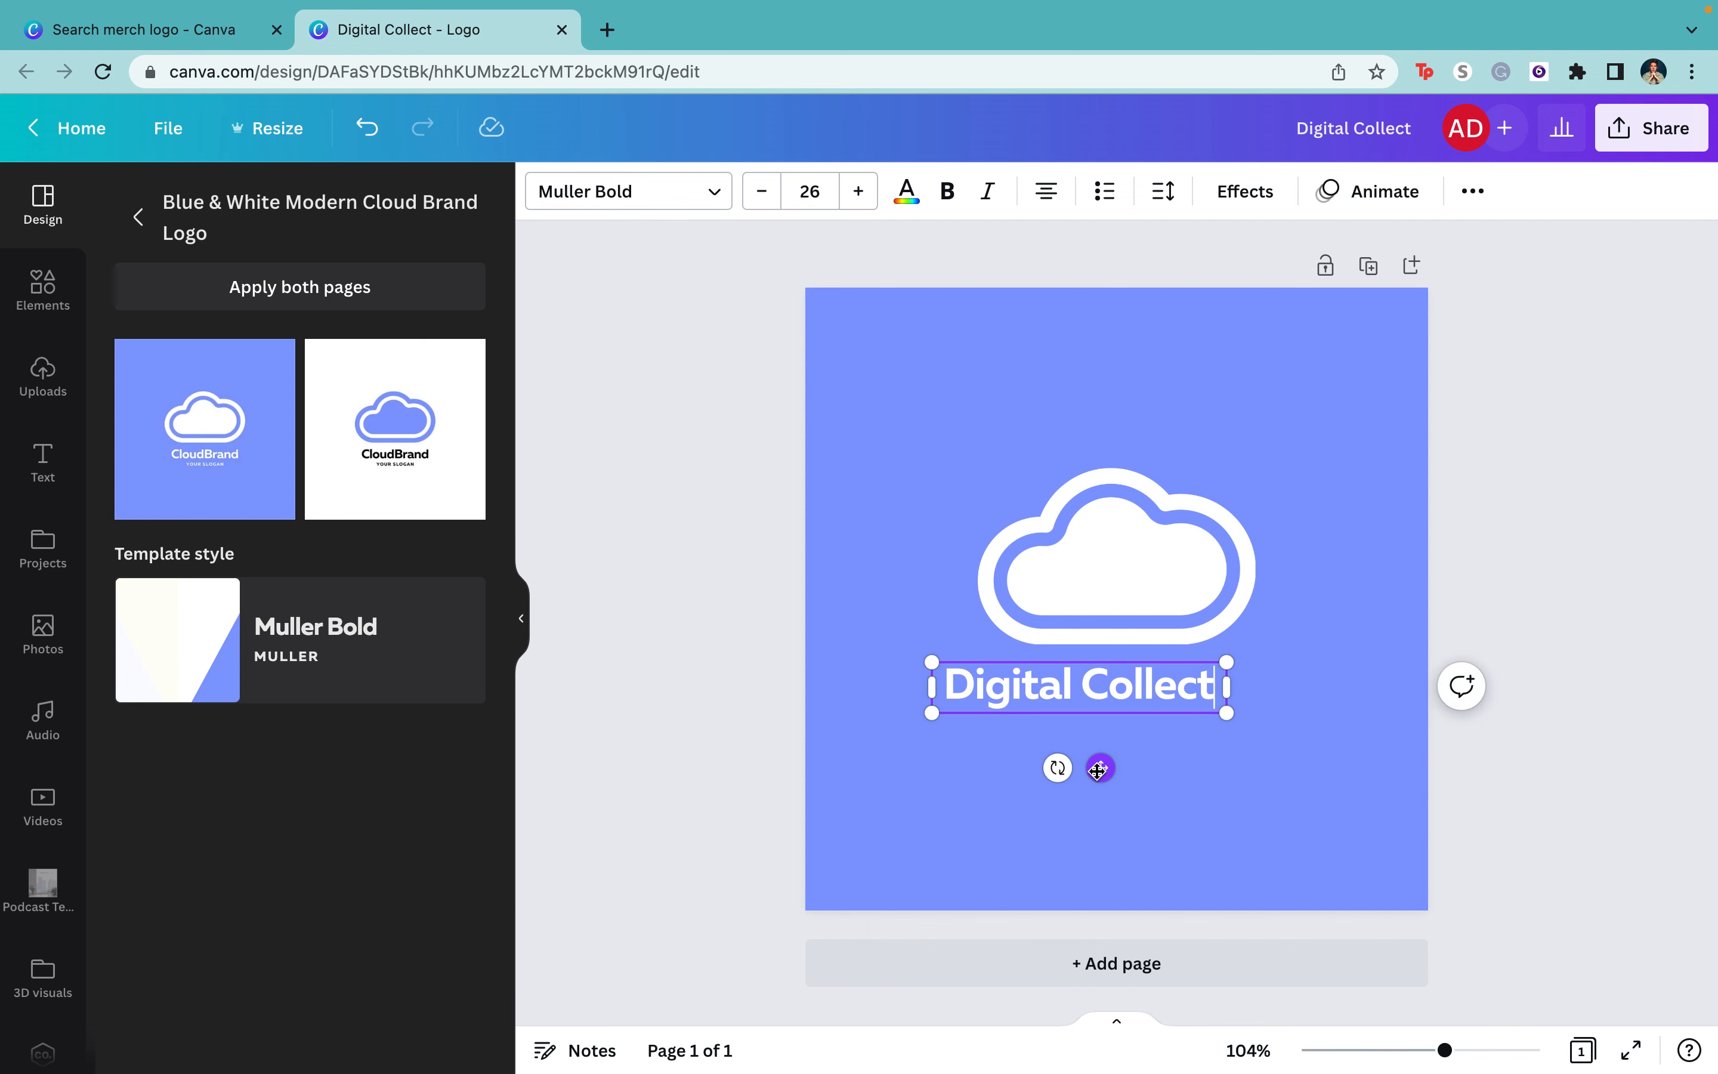
{"action": "left_click_drag", "start_coordinate": [1097, 769], "coordinate": [1133, 769]}
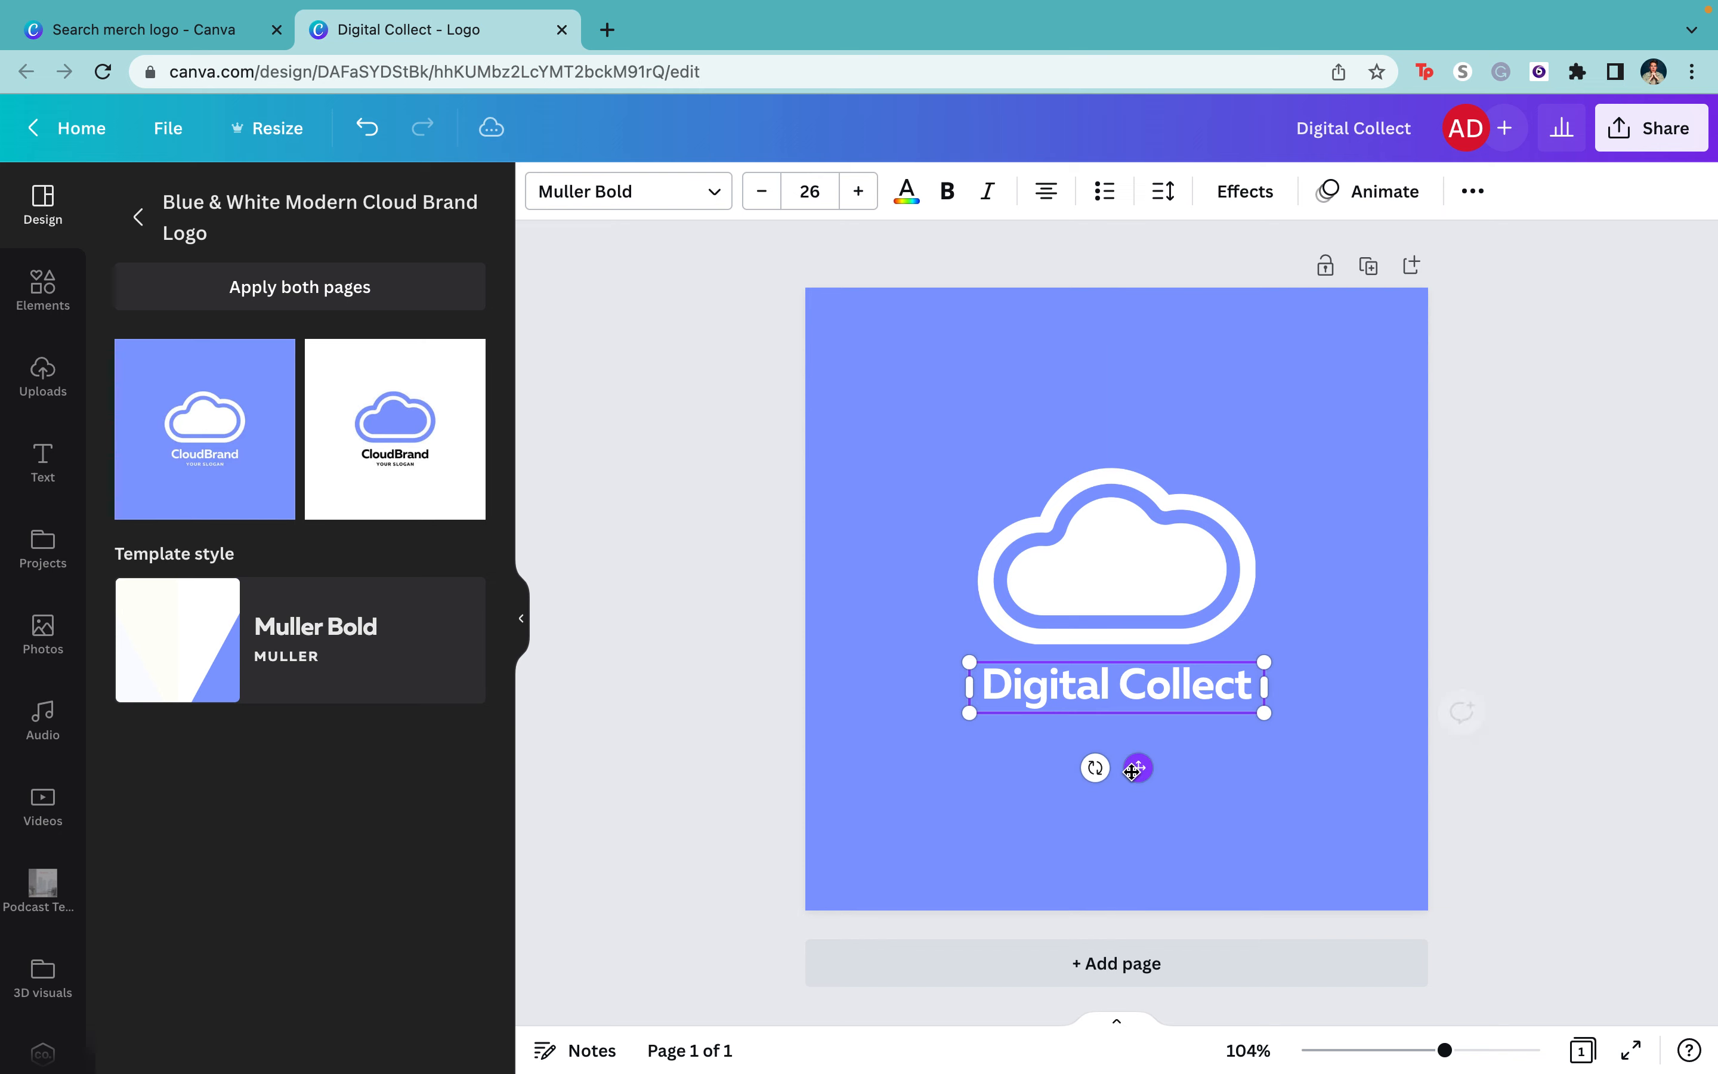
- Move the "Digital Collect" text slightly lower, keeping it centred beneath the cloud
{"action": "left_click", "coordinate": [1123, 717]}
{"action": "left_click", "coordinate": [1112, 680]}
{"action": "left_click_drag", "start_coordinate": [1110, 680], "coordinate": [1112, 689]}
{"action": "left_click", "coordinate": [1395, 699]}
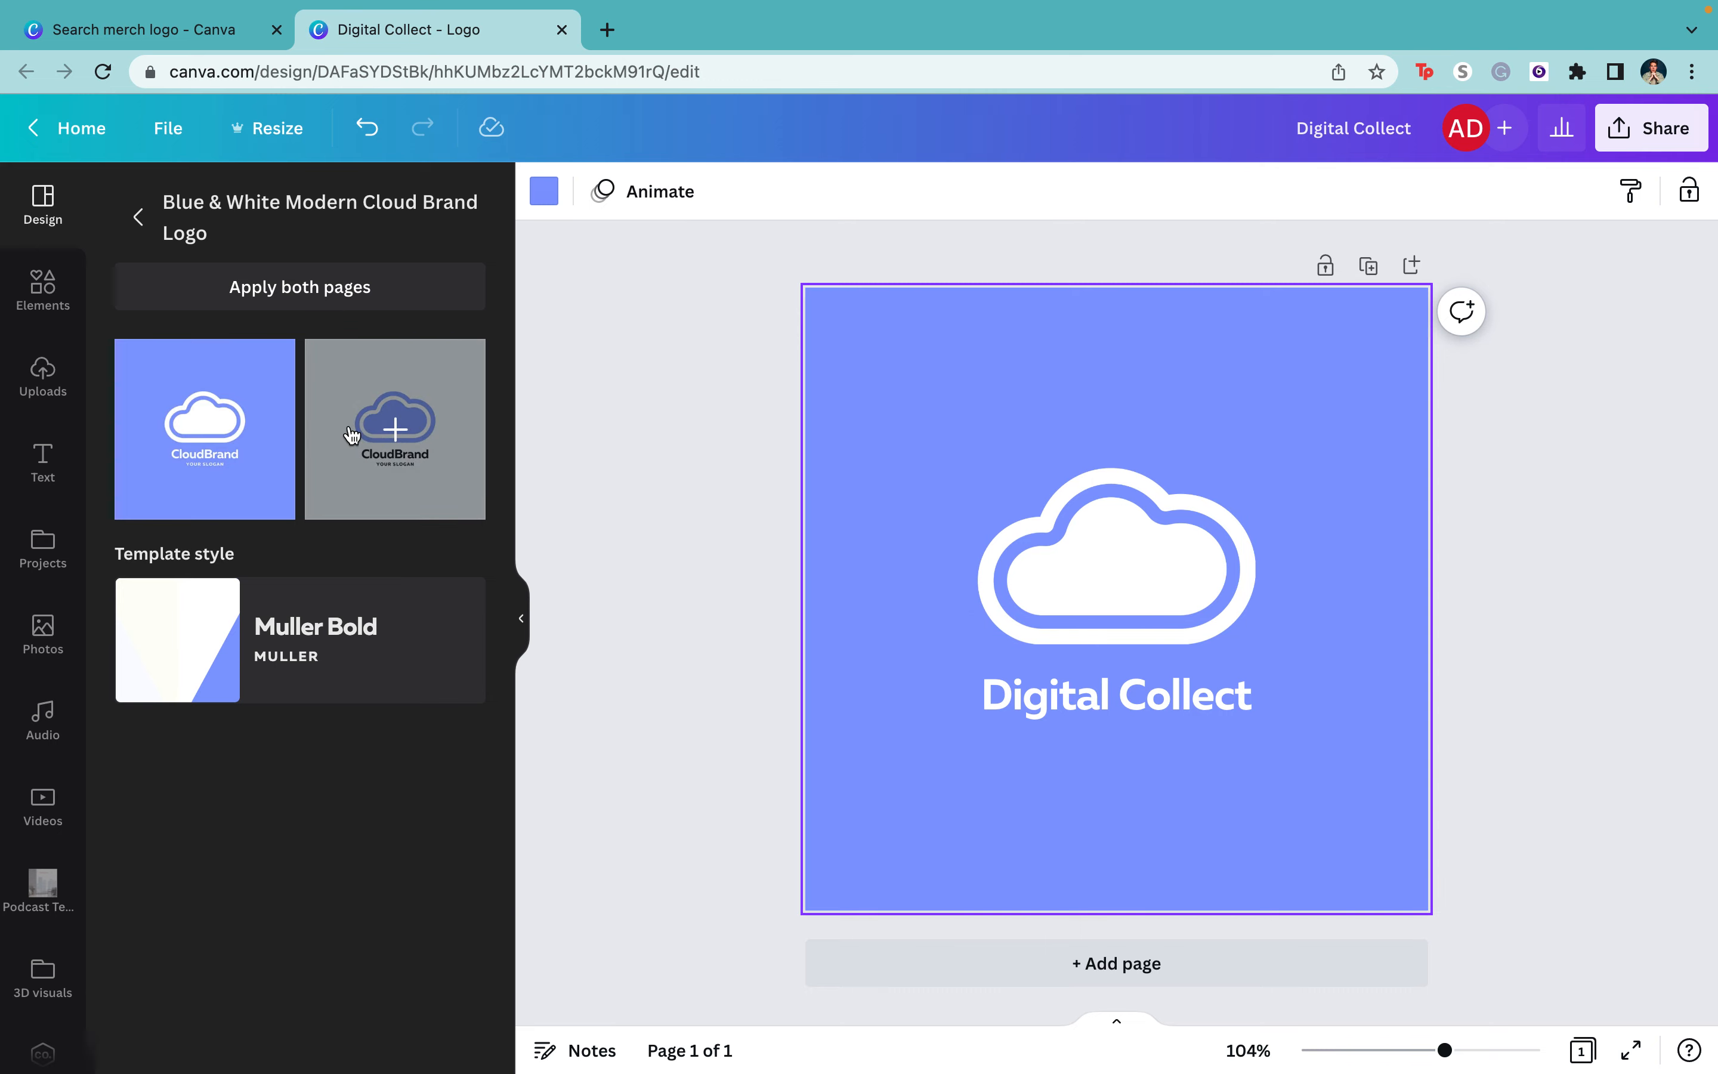
- Add the white page of the Blue & White Modern Cloud Brand Logo template as a new page 2
{"action": "left_click", "coordinate": [391, 437]}
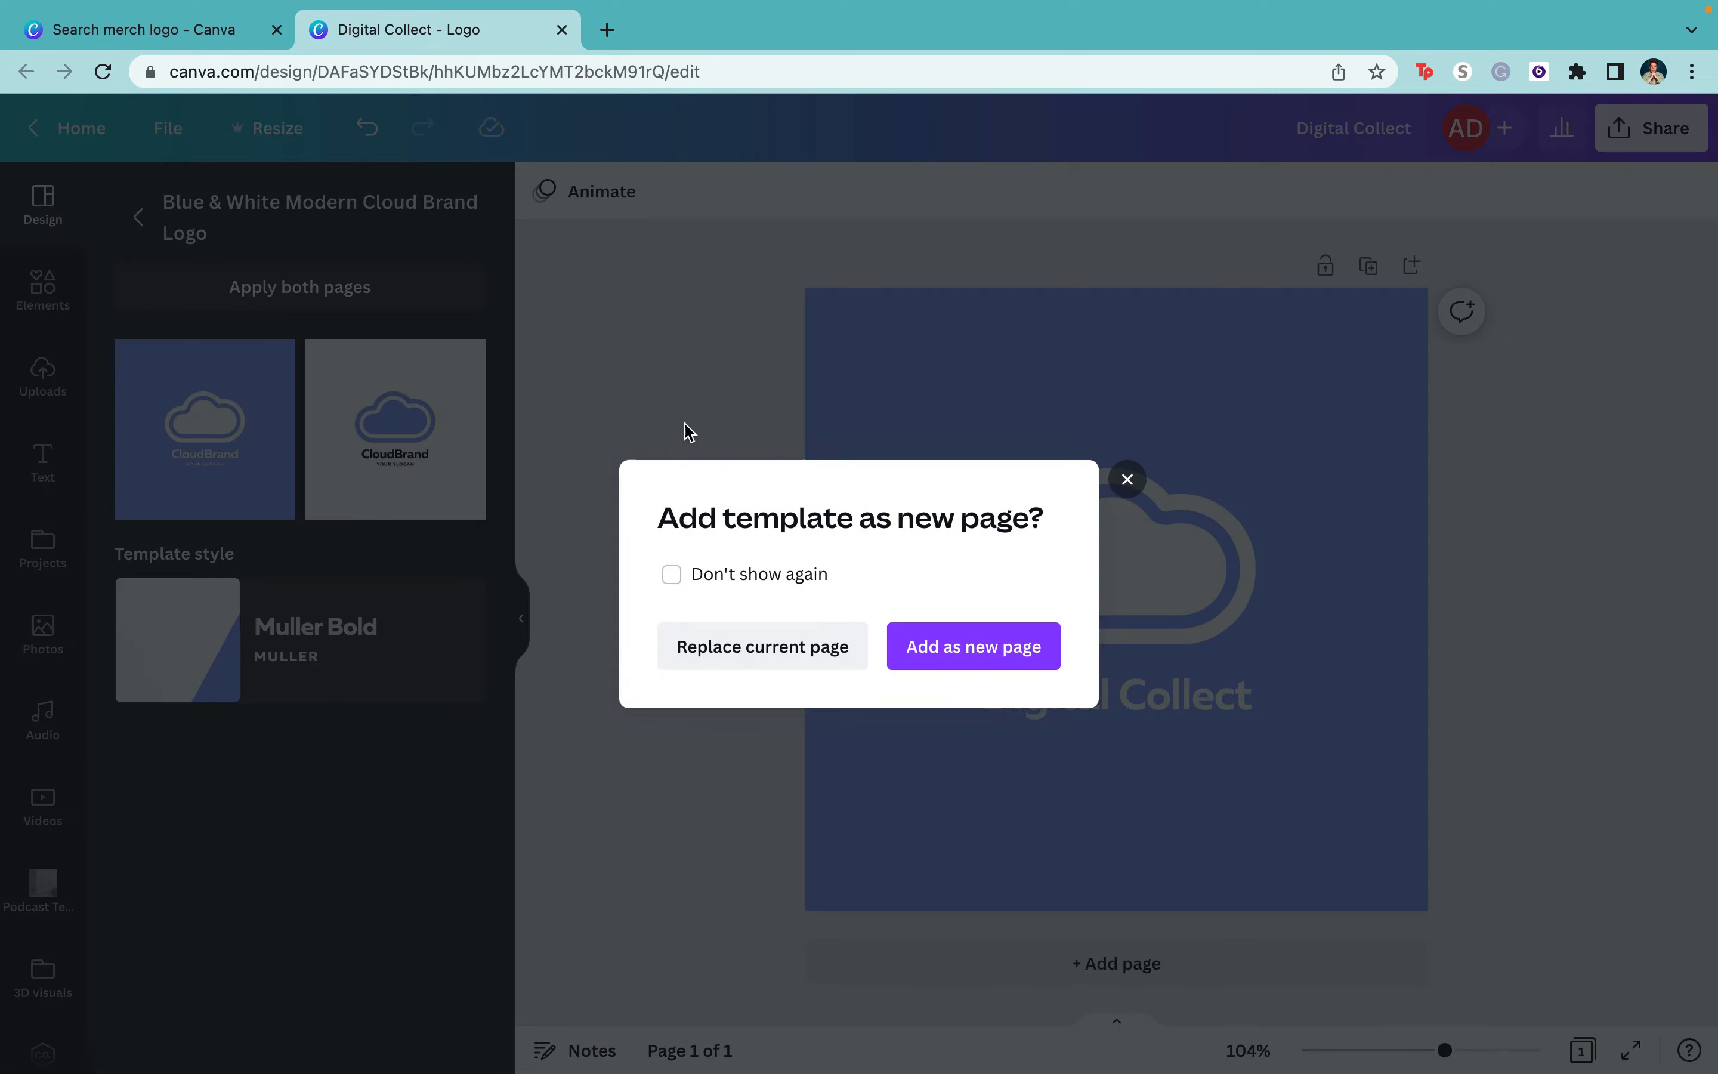
{"action": "left_click", "coordinate": [839, 656]}
{"action": "scroll", "coordinate": [960, 633], "scroll_direction": "up", "scroll_amount": 9}
{"action": "scroll", "coordinate": [962, 633], "scroll_direction": "down", "scroll_amount": 9}
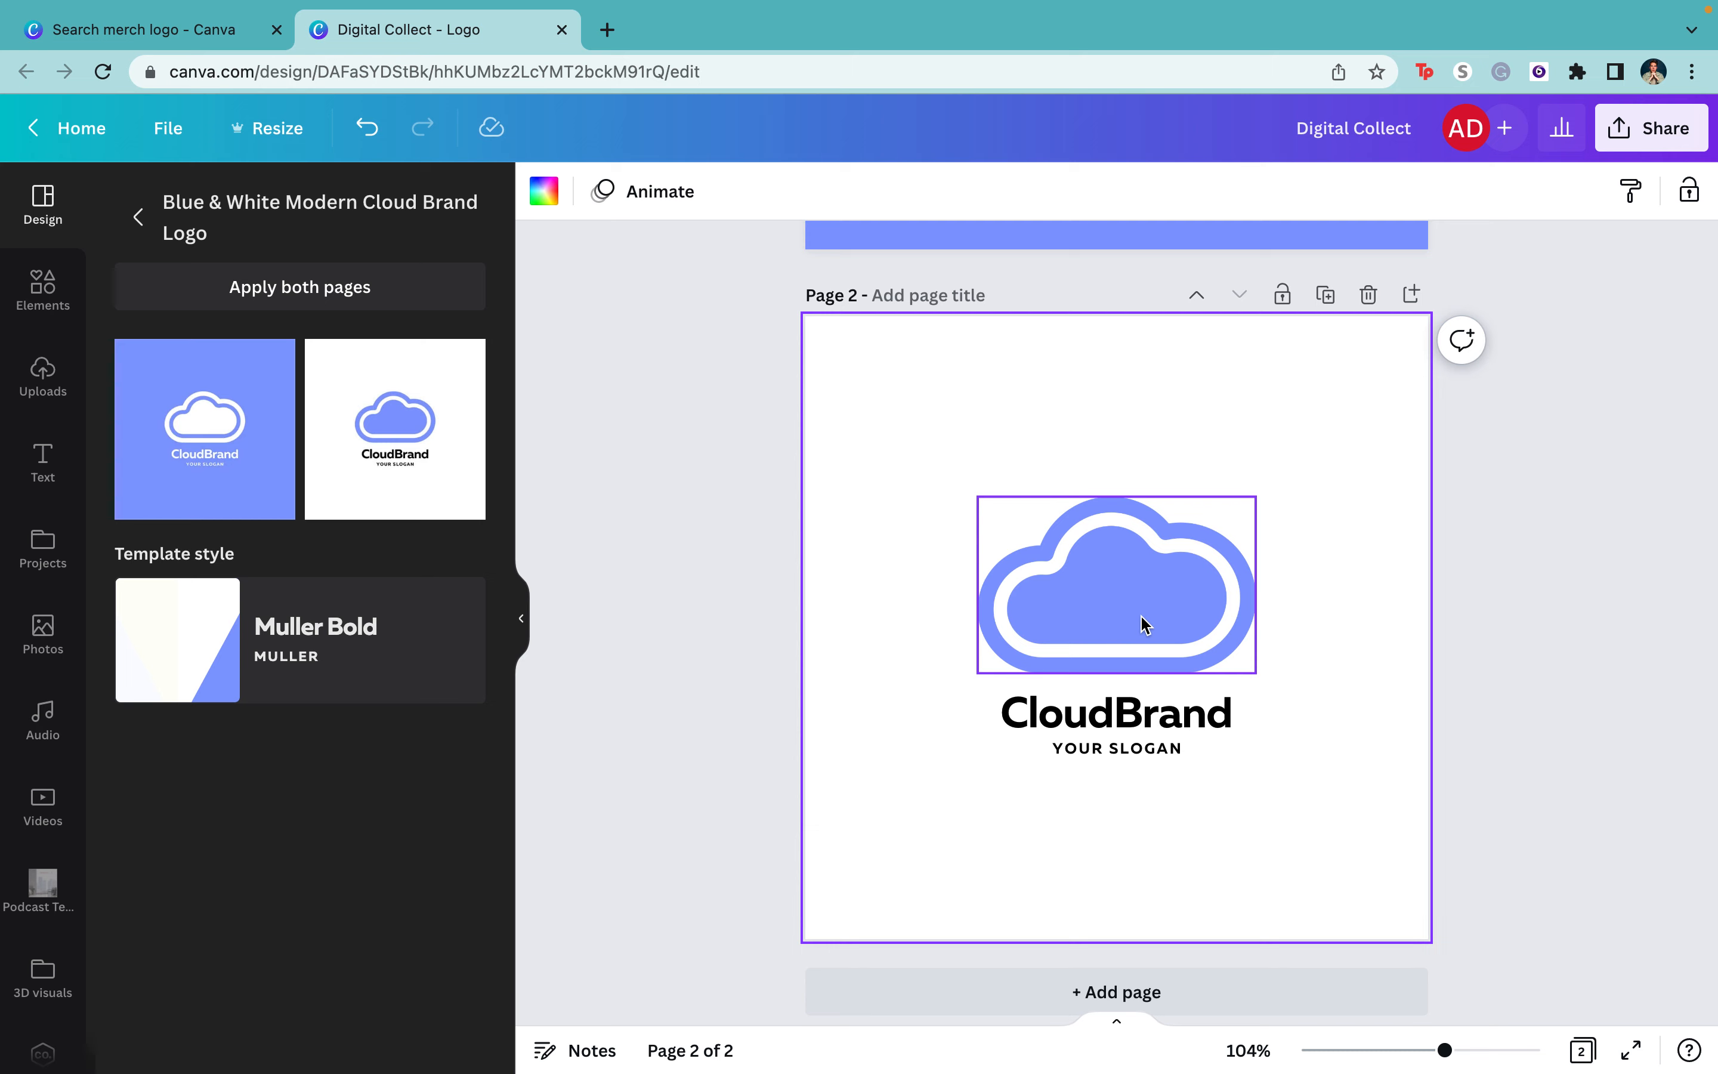
{"action": "scroll", "coordinate": [1142, 622], "scroll_direction": "up", "scroll_amount": 5}
{"action": "scroll", "coordinate": [1142, 642], "scroll_direction": "down", "scroll_amount": 5}
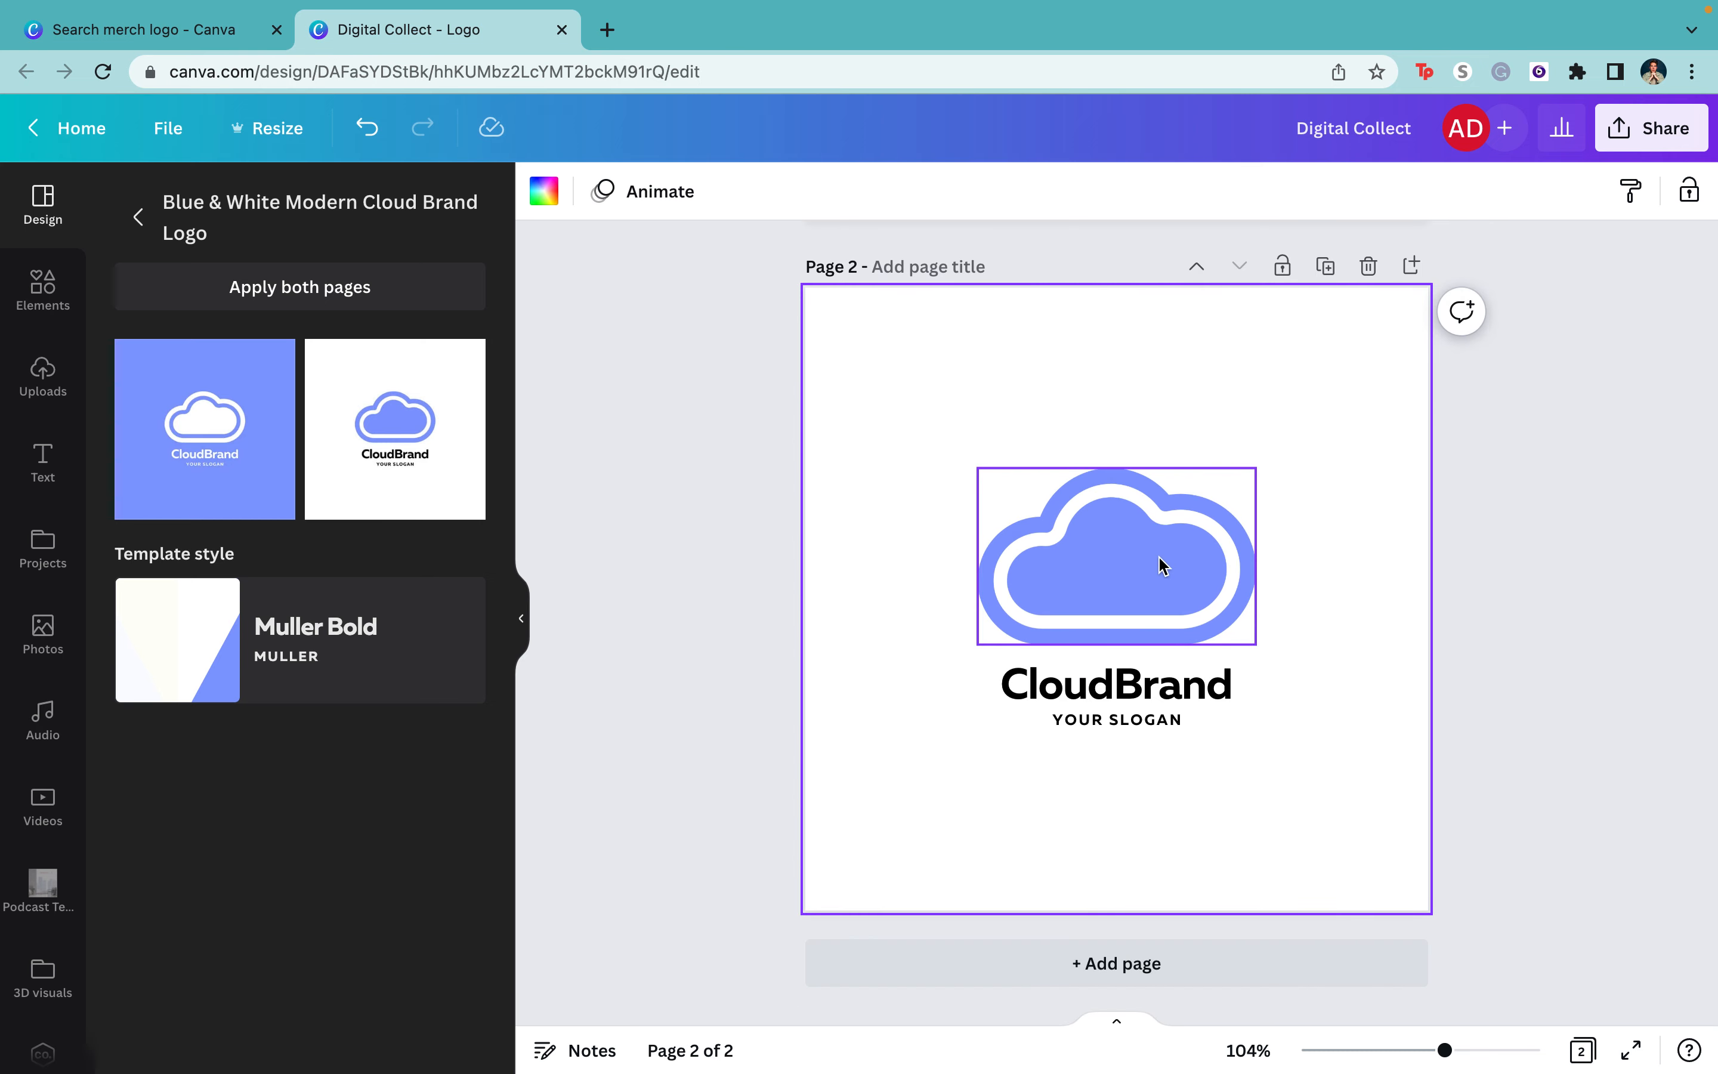
- Delete the CloudBrand and YOUR SLOGAN texts on page 2 and move the blue cloud down to the page centre
{"action": "left_click", "coordinate": [1115, 555]}
{"action": "left_click", "coordinate": [1111, 685]}
{"action": "key", "text": "Delete"}
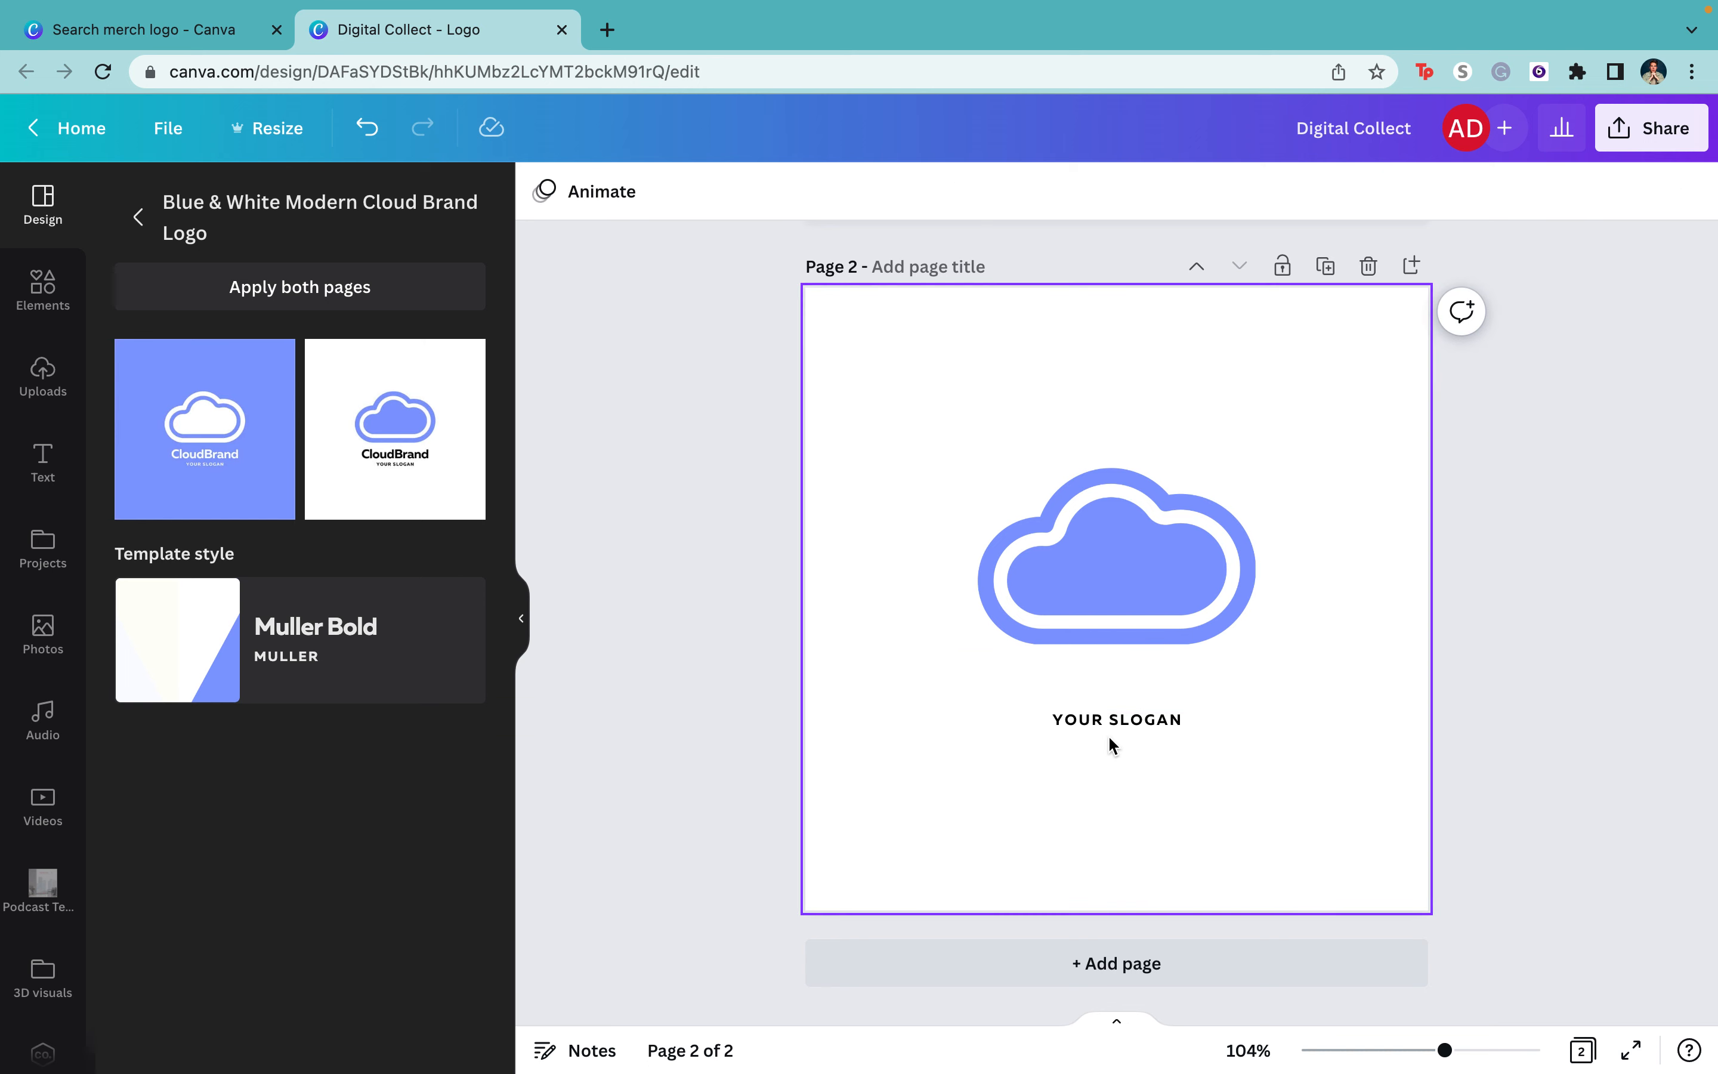
{"action": "left_click", "coordinate": [1111, 723]}
{"action": "key", "text": "Delete"}
{"action": "left_click_drag", "start_coordinate": [1112, 597], "coordinate": [1112, 619]}
{"action": "left_click", "coordinate": [1290, 788]}
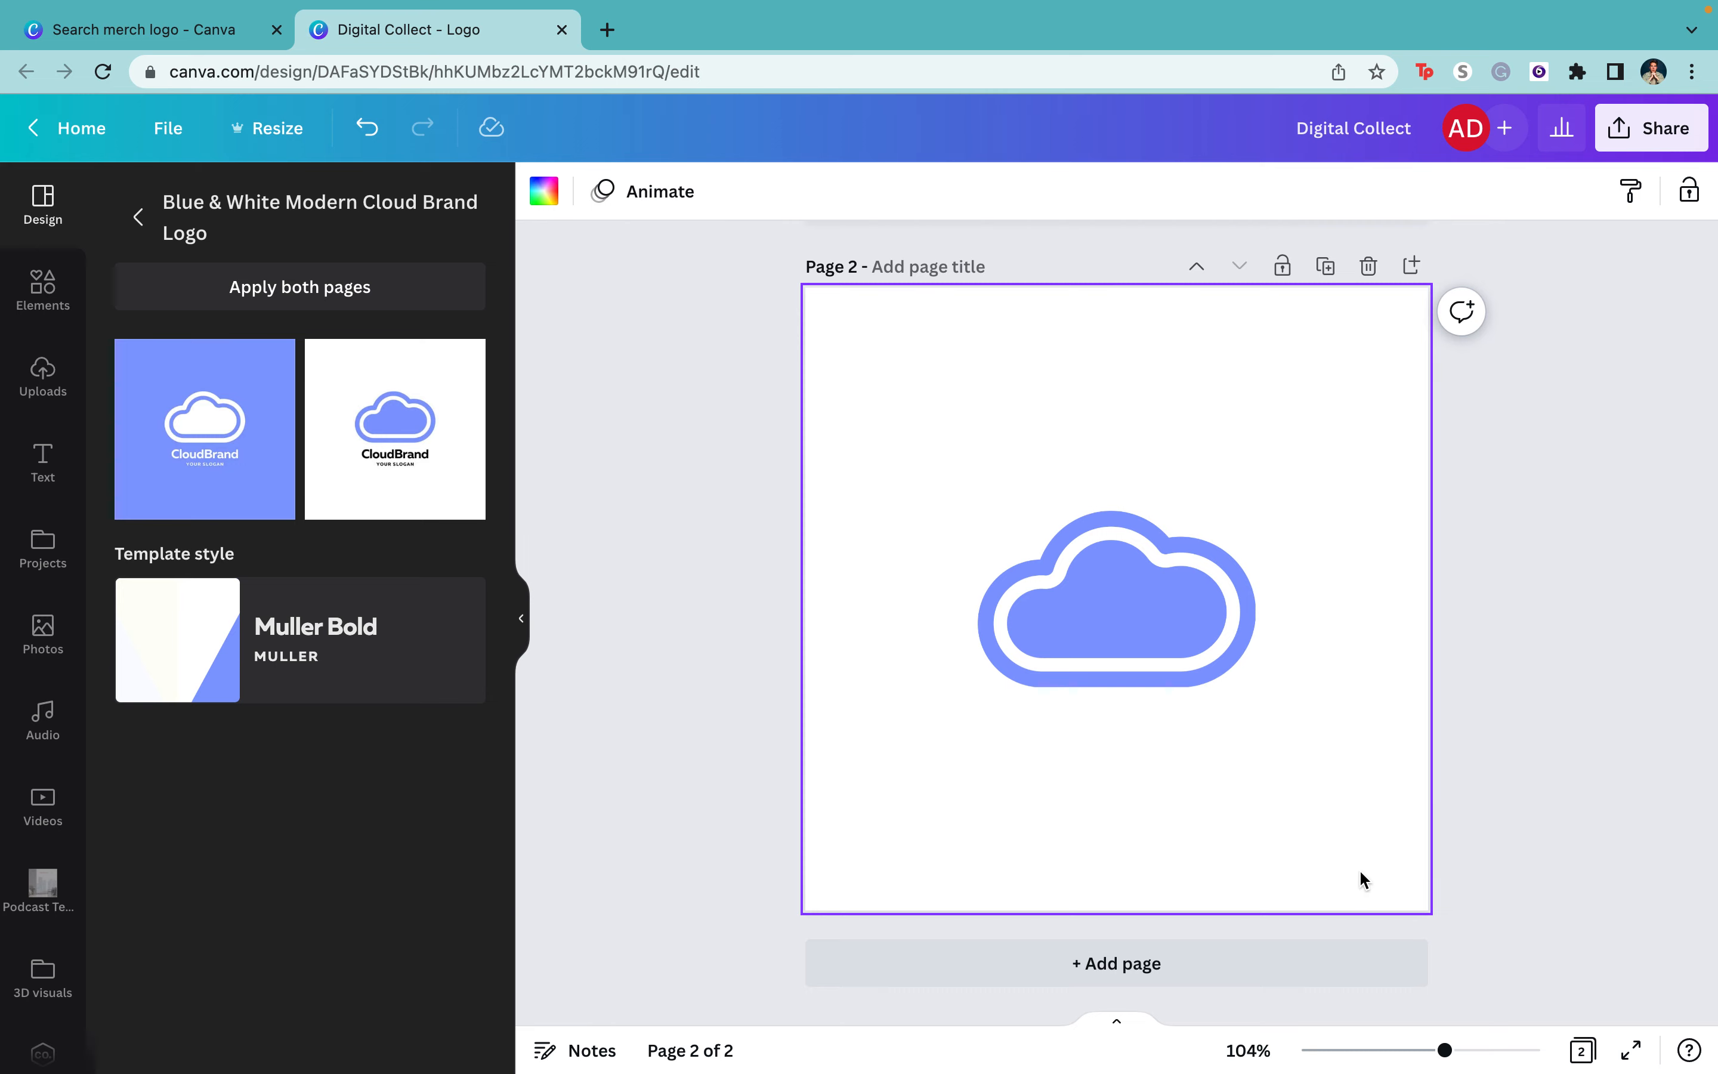
- Rearrange page 1 horizontally, with a smaller cloud at the page's left and the "Digital Collect" text beside it on the right
{"action": "scroll", "coordinate": [1380, 848], "scroll_direction": "up", "scroll_amount": 10}
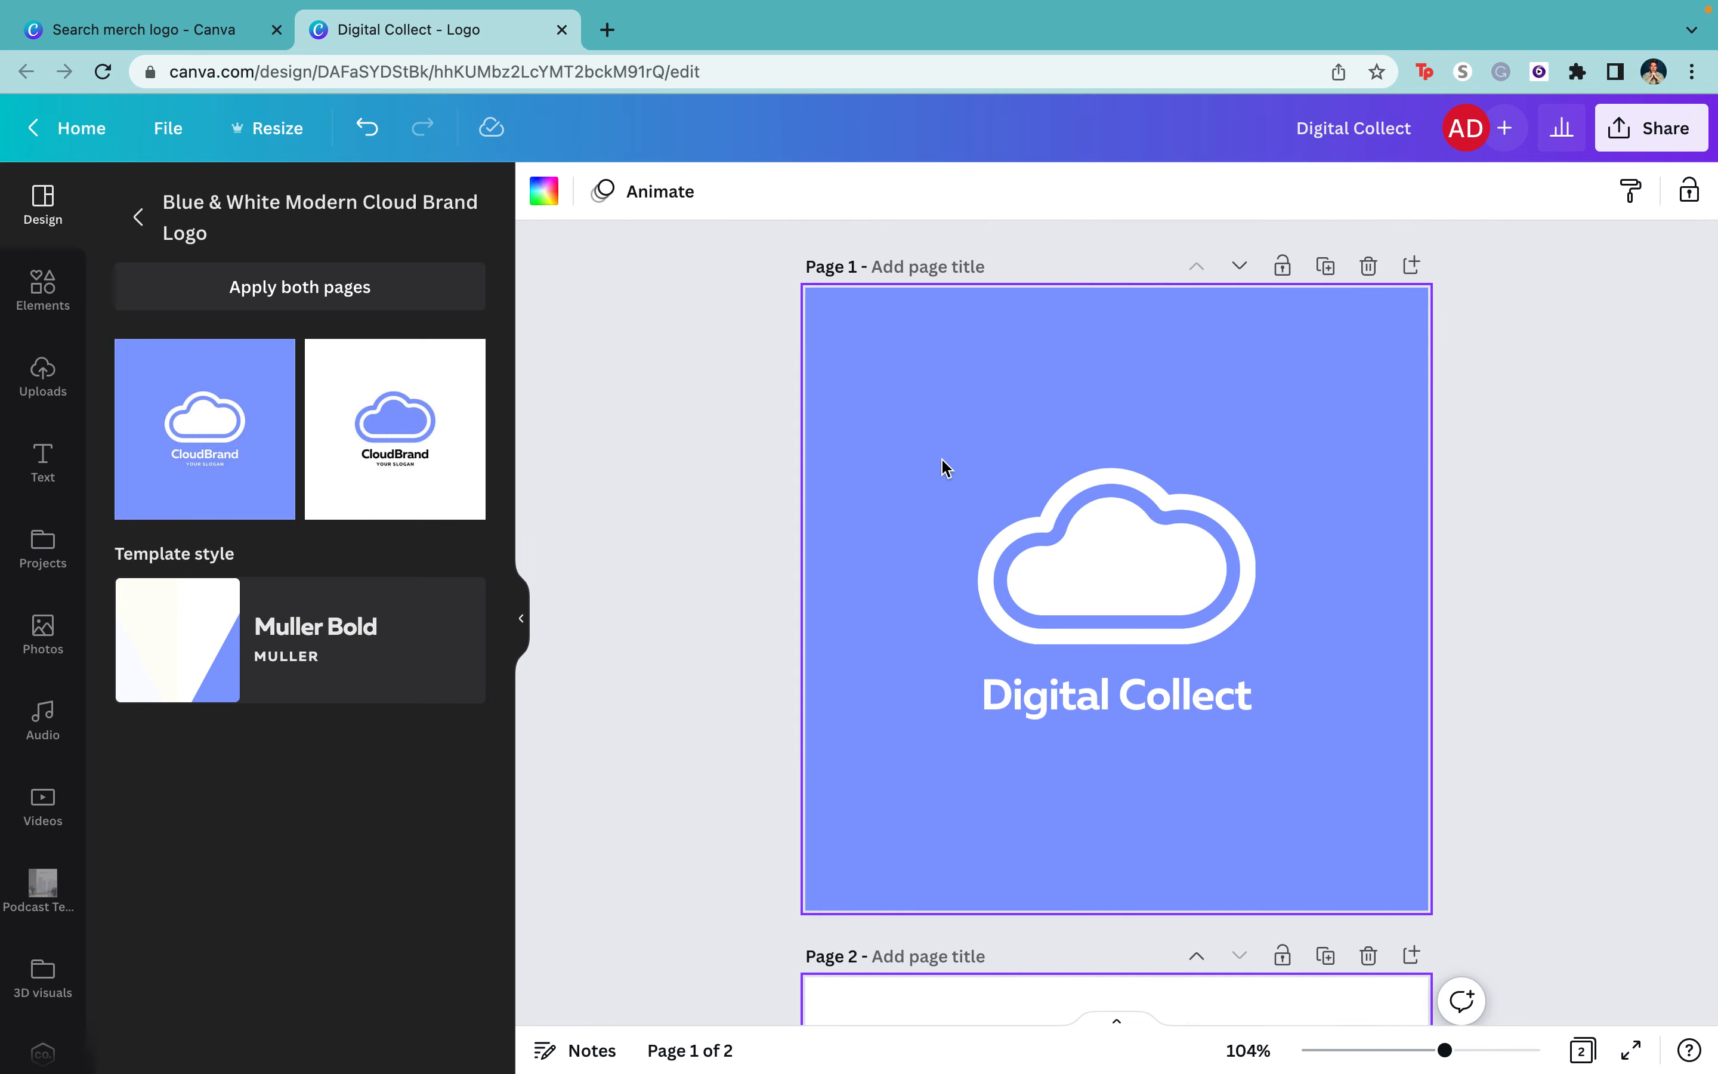
{"action": "left_click", "coordinate": [1084, 553]}
{"action": "left_click_drag", "start_coordinate": [1084, 553], "coordinate": [958, 560]}
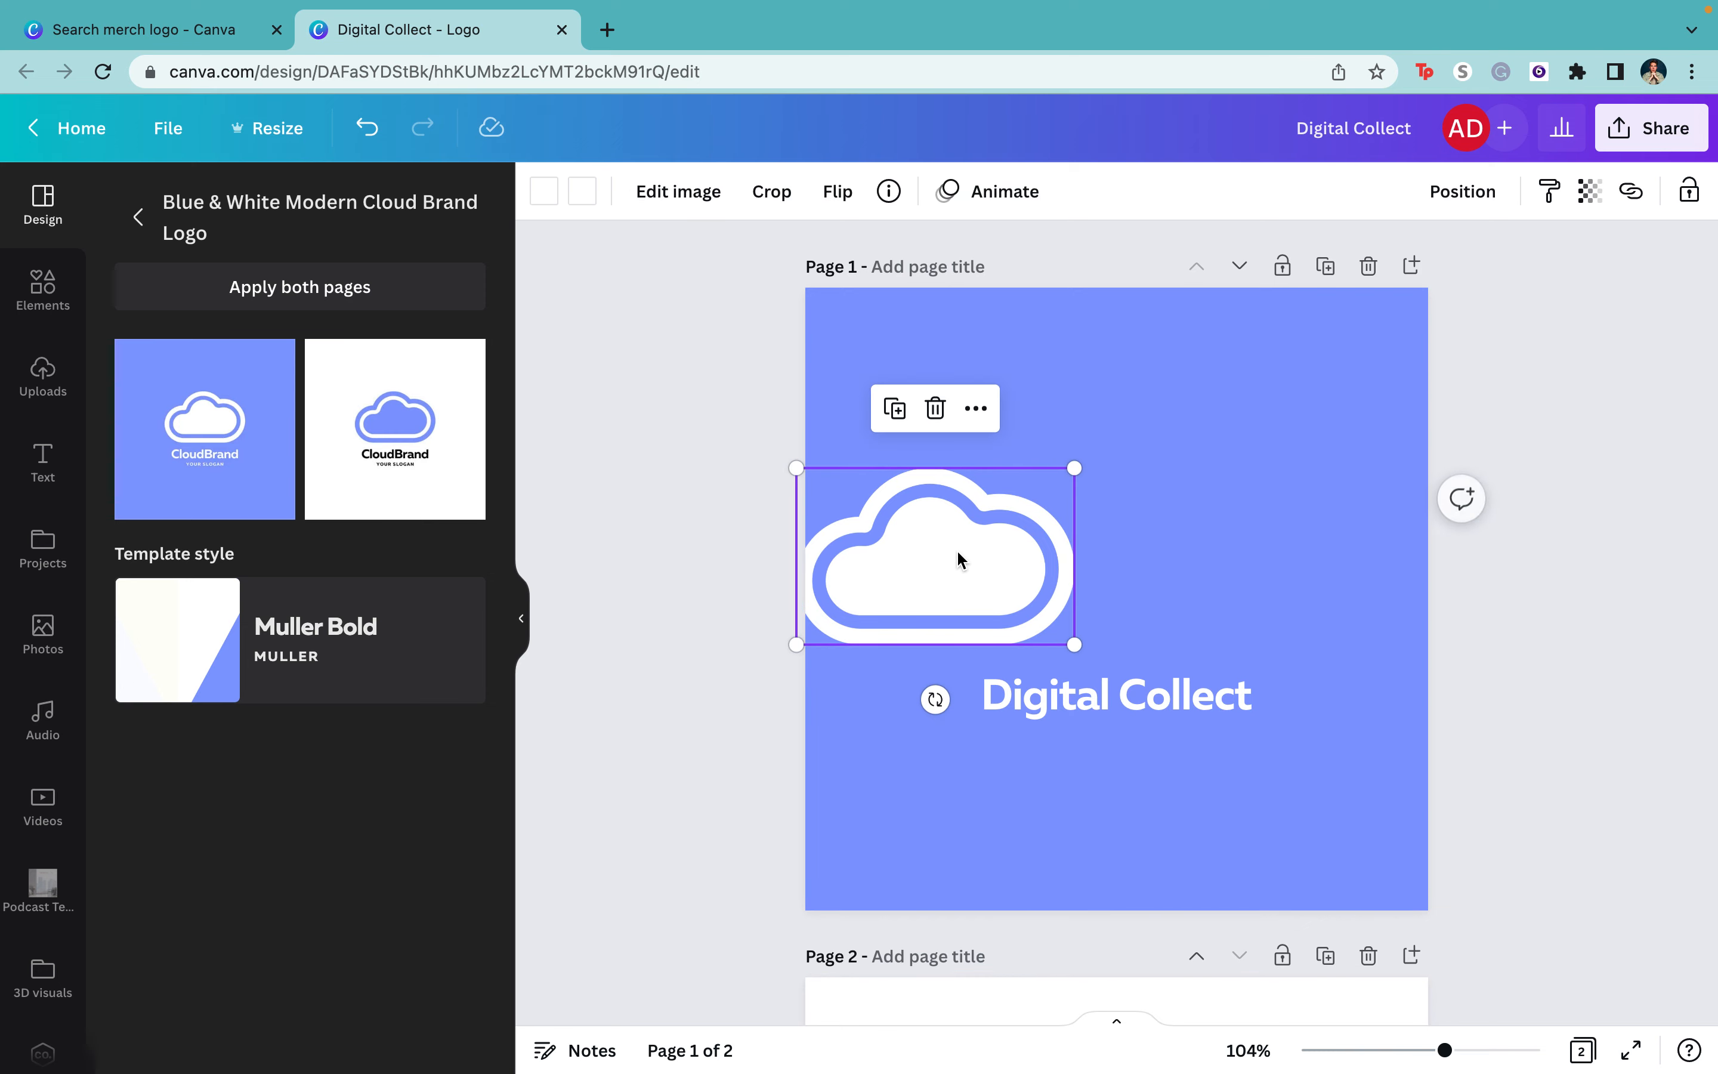
{"action": "left_click_drag", "start_coordinate": [1072, 469], "coordinate": [971, 606]}
{"action": "left_click_drag", "start_coordinate": [1064, 704], "coordinate": [1186, 608]}
{"action": "left_click", "coordinate": [1113, 683]}
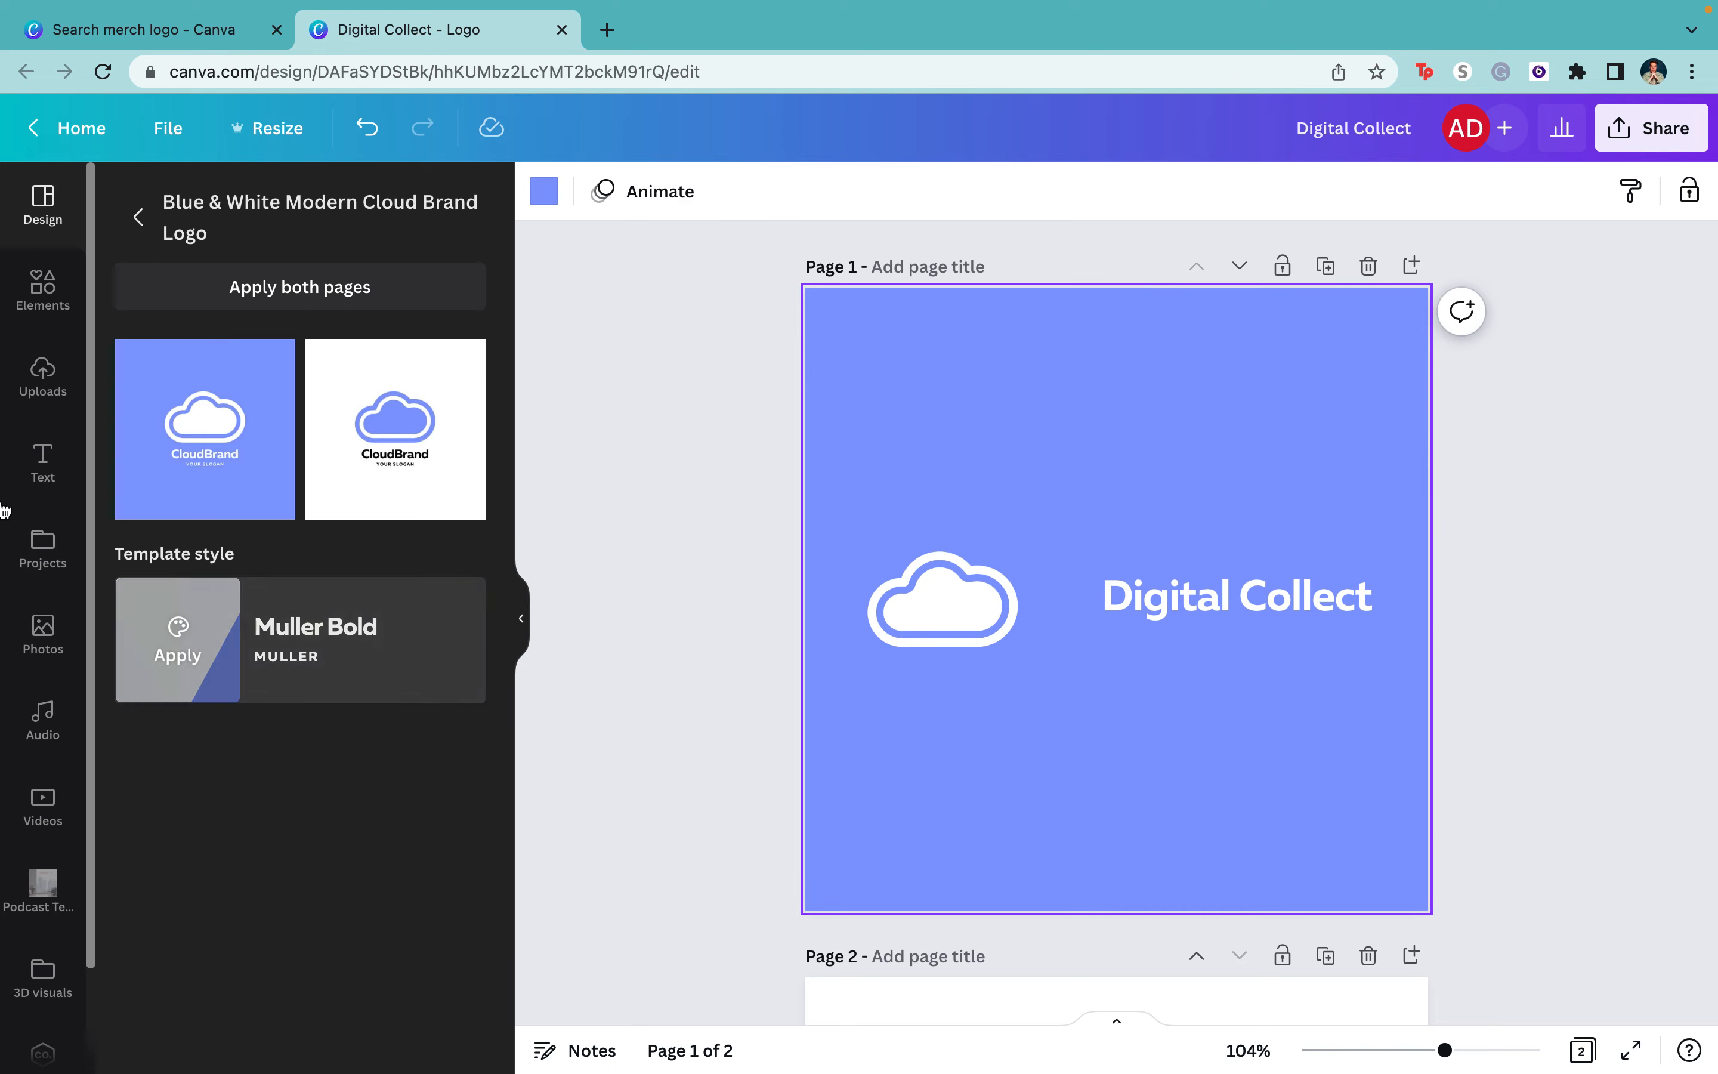
- Add a plain line and make it a vertical divider about 76 long between the cloud and the "Digital Collect" text
{"action": "left_click", "coordinate": [43, 287]}
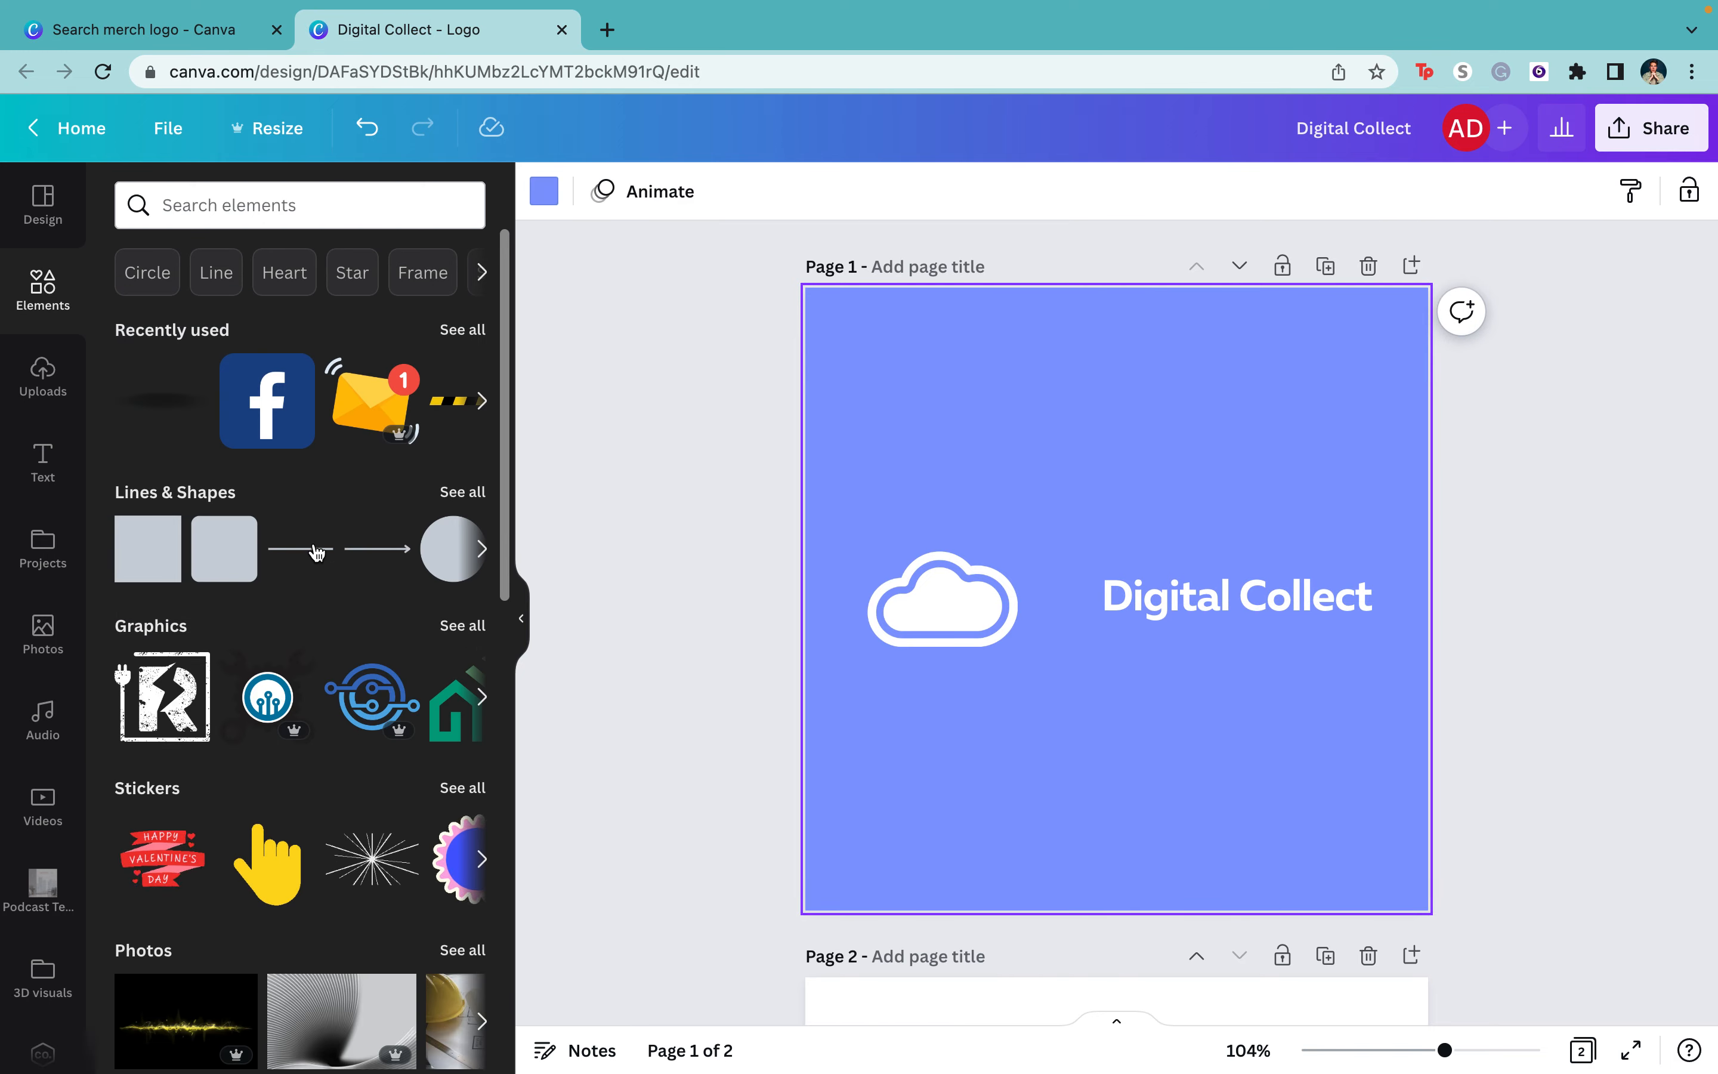
{"action": "left_click", "coordinate": [317, 552]}
{"action": "left_click_drag", "start_coordinate": [1016, 598], "coordinate": [1054, 638]}
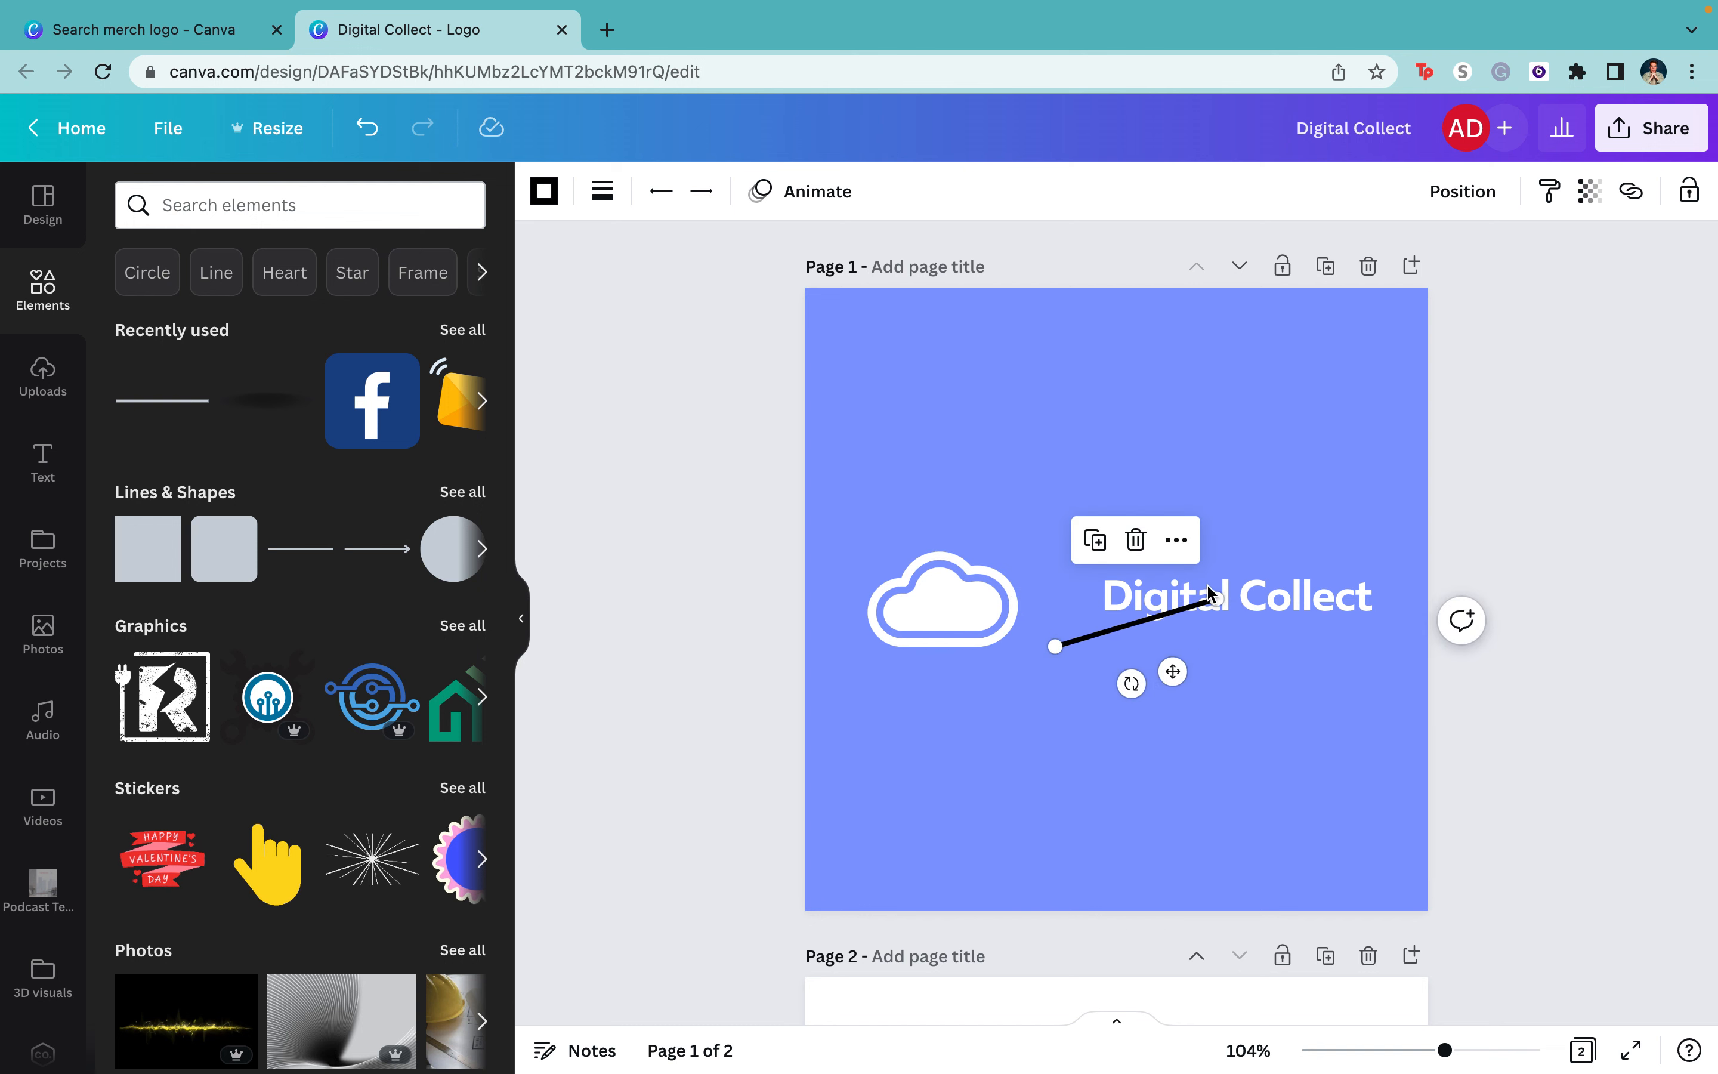
{"action": "left_click_drag", "start_coordinate": [1216, 599], "coordinate": [1054, 554]}
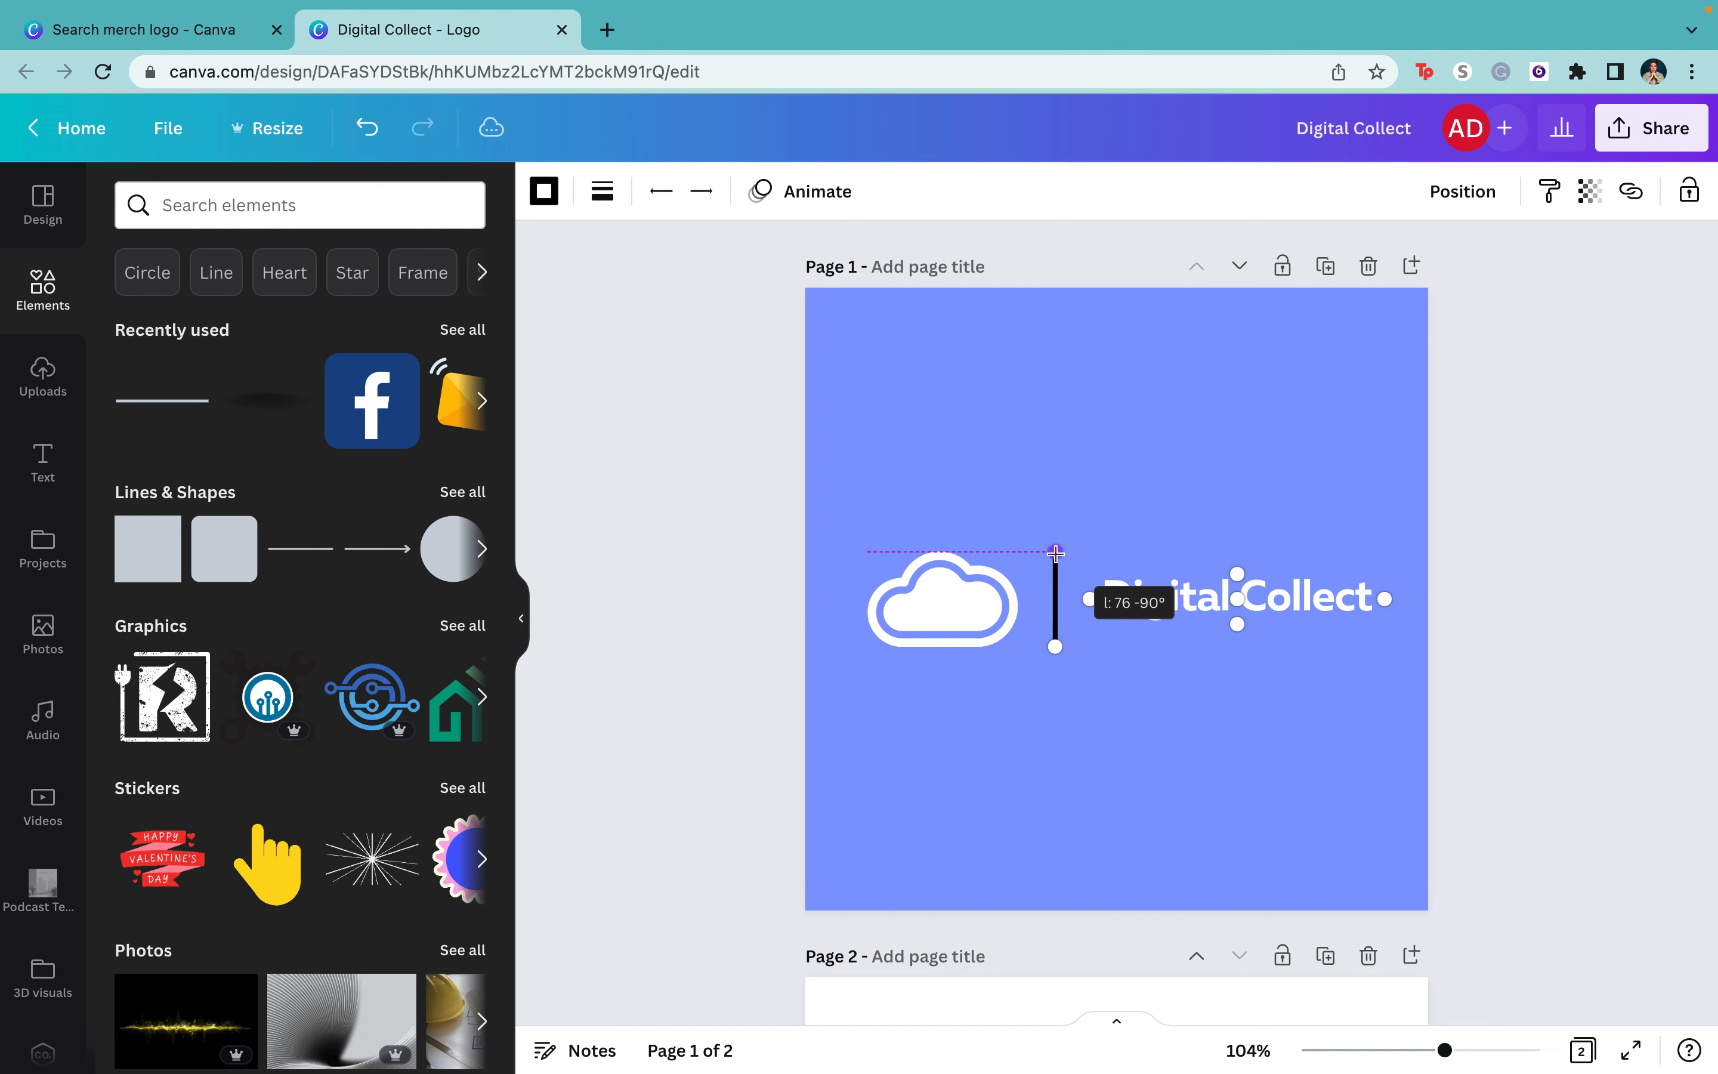
{"action": "left_click_drag", "start_coordinate": [1054, 553], "coordinate": [1054, 552]}
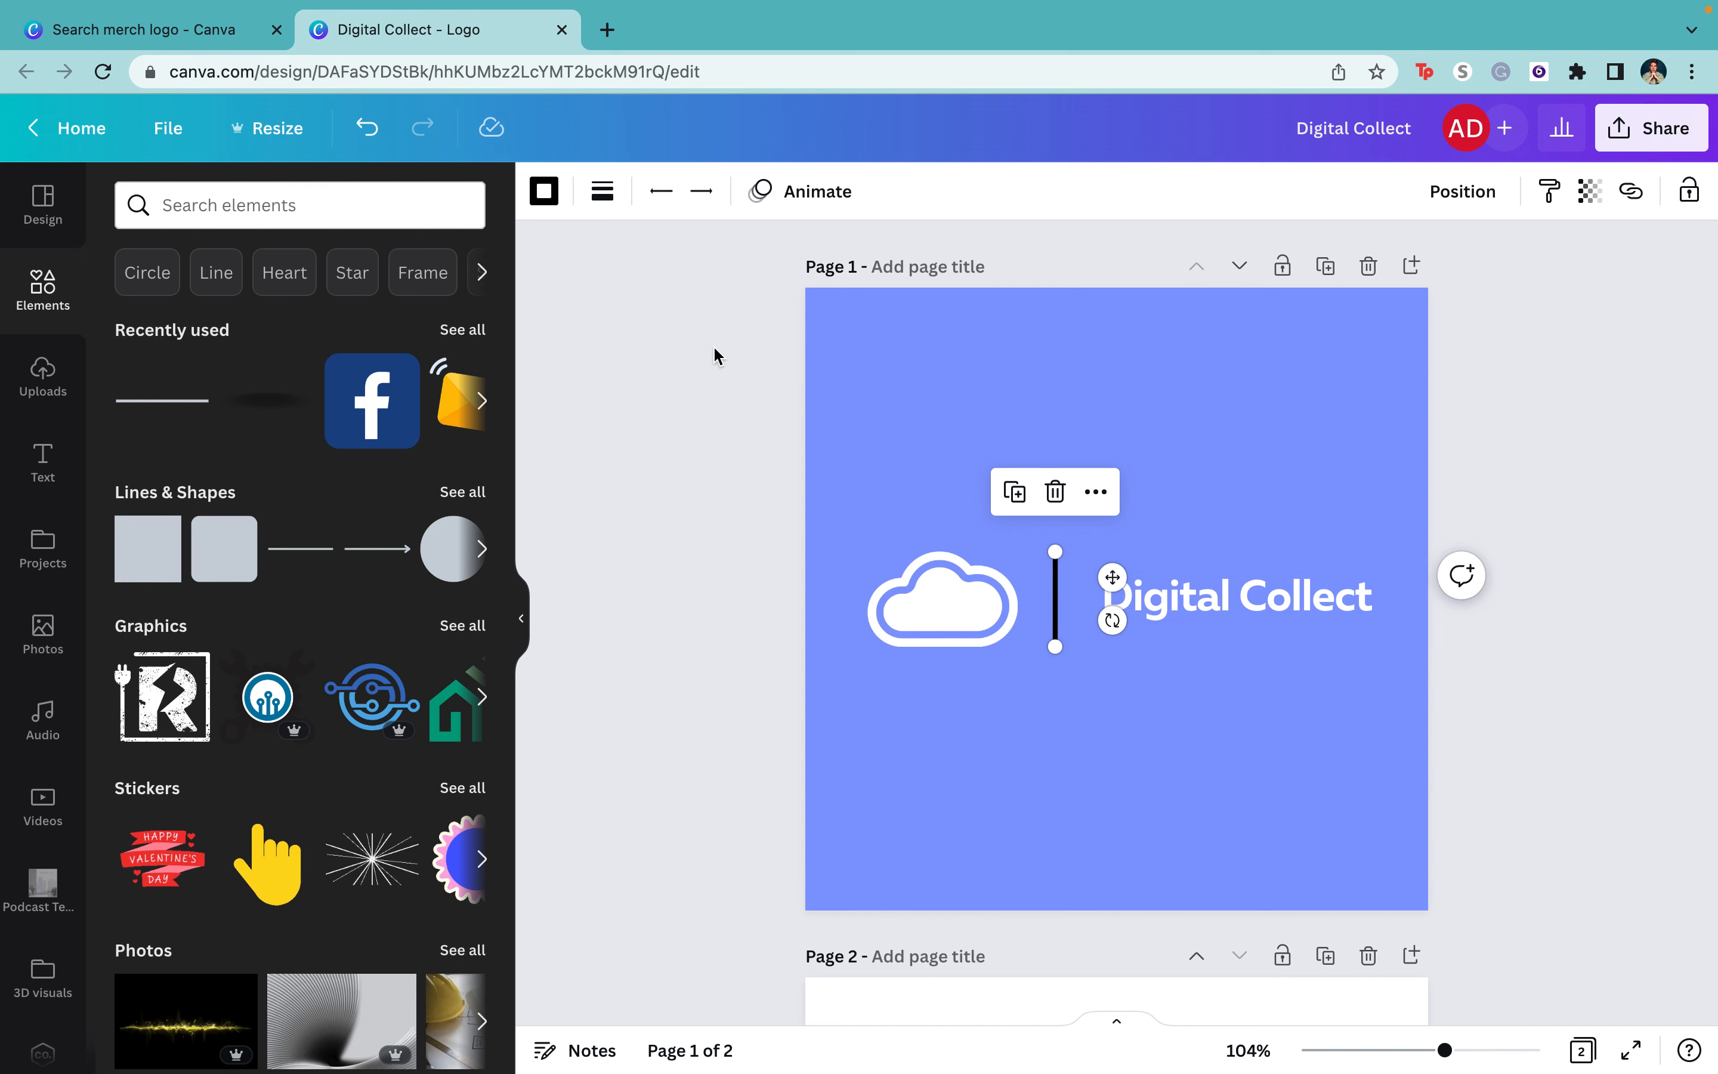
- Recolour the vertical divider line on page 1 white
{"action": "left_click", "coordinate": [543, 190]}
{"action": "left_click", "coordinate": [326, 316]}
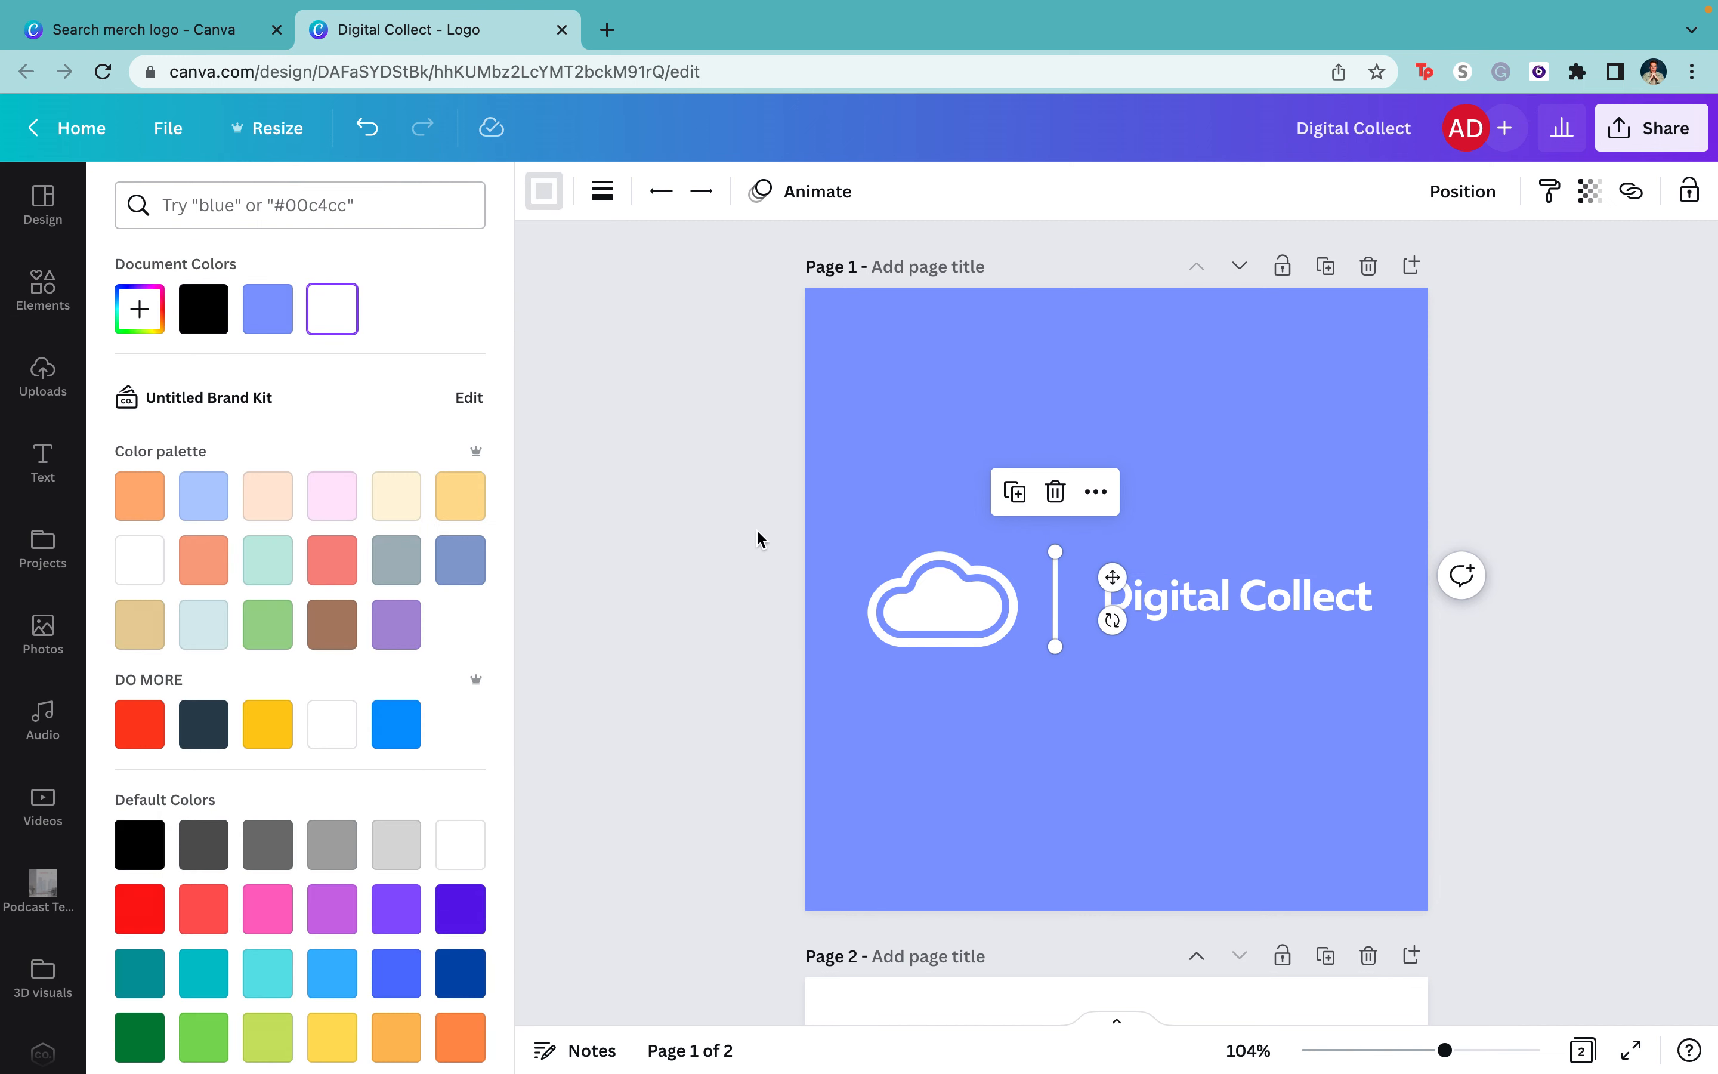
{"action": "left_click", "coordinate": [751, 758]}
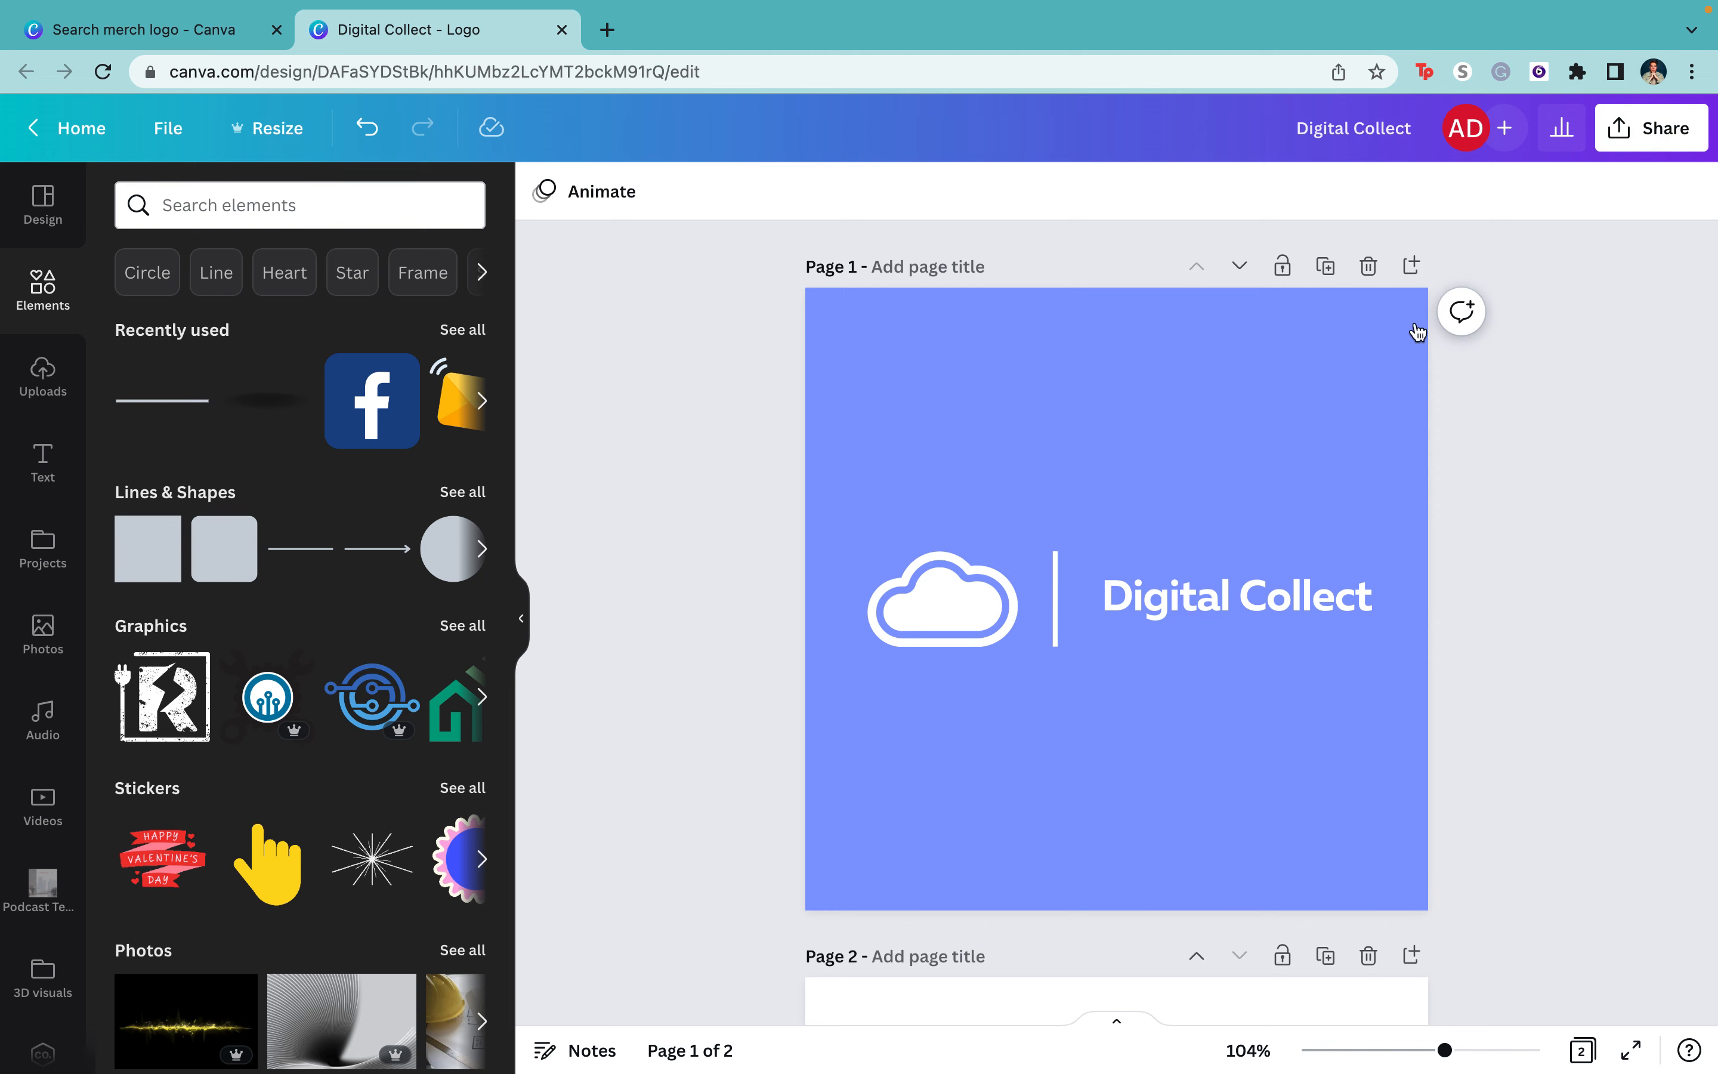
- Download all pages of the design as JPG at 500 × 500 px and quality 80, and dismiss the download notices
{"action": "left_click", "coordinate": [1326, 405]}
{"action": "left_click", "coordinate": [1651, 127]}
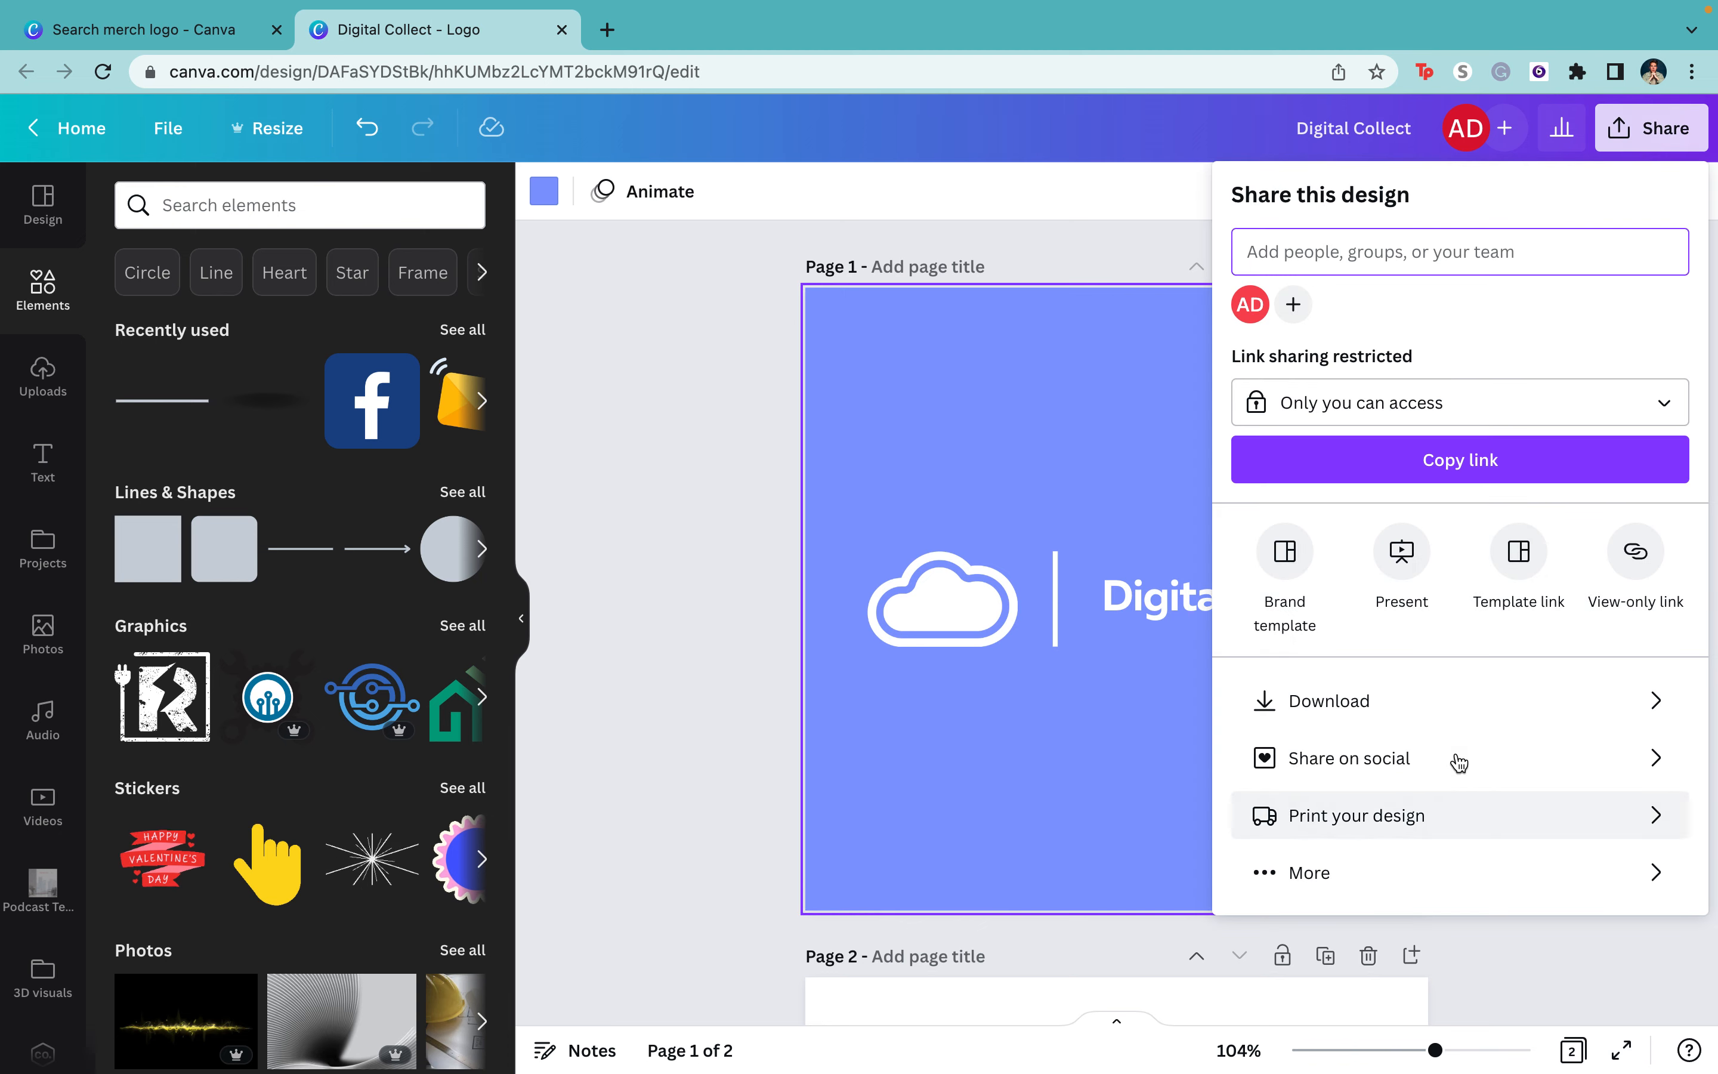
{"action": "left_click", "coordinate": [1445, 692]}
{"action": "left_click", "coordinate": [1360, 297]}
{"action": "left_click", "coordinate": [1367, 373]}
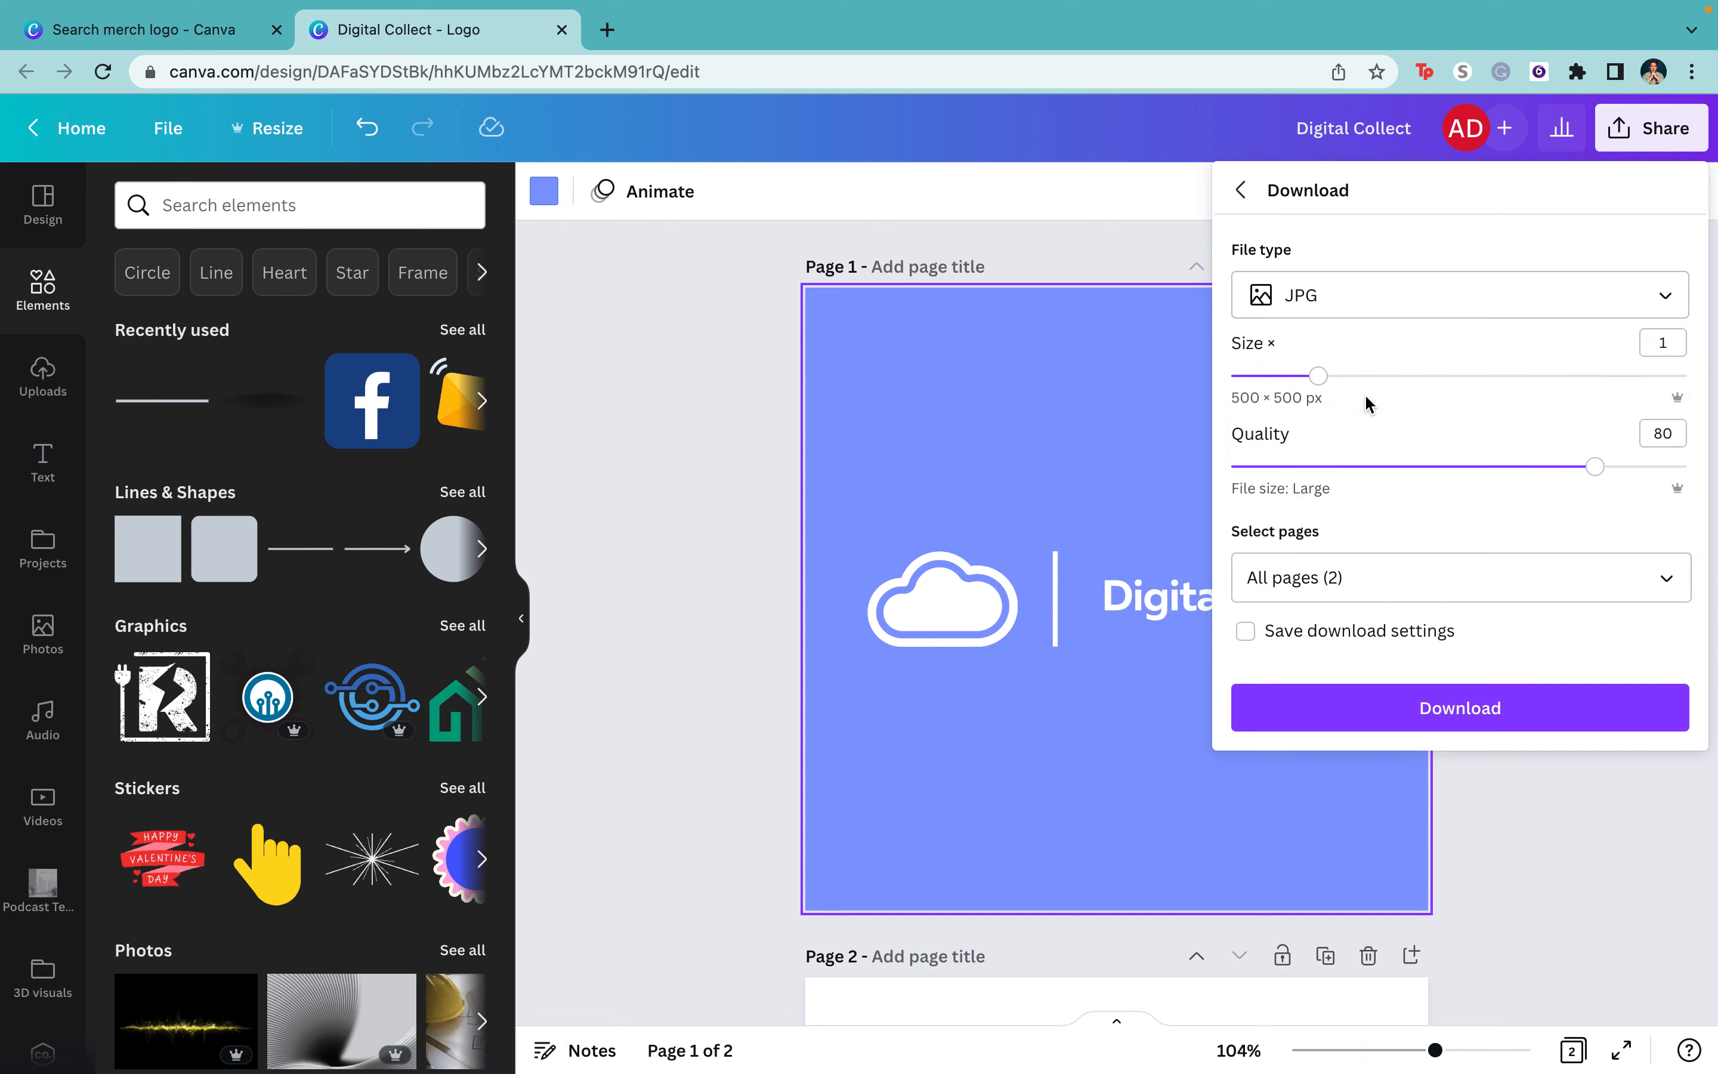
{"action": "left_click", "coordinate": [1526, 726]}
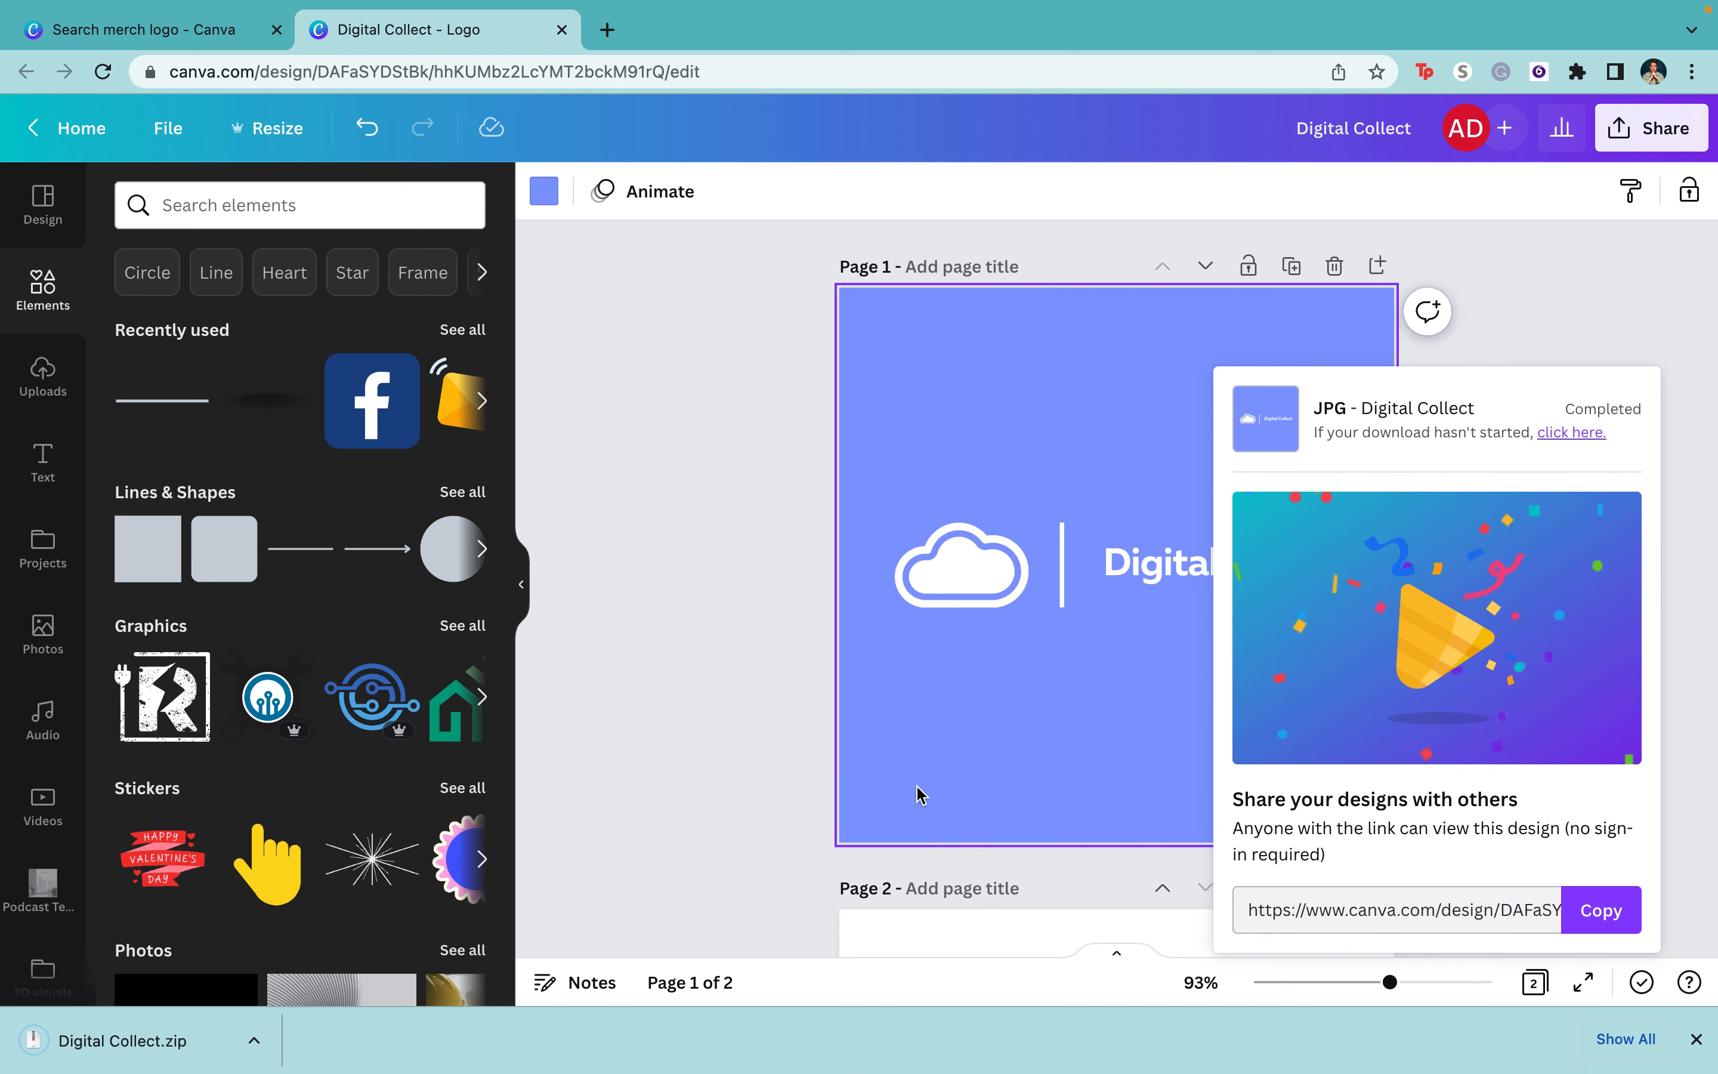
{"action": "left_click", "coordinate": [1553, 303]}
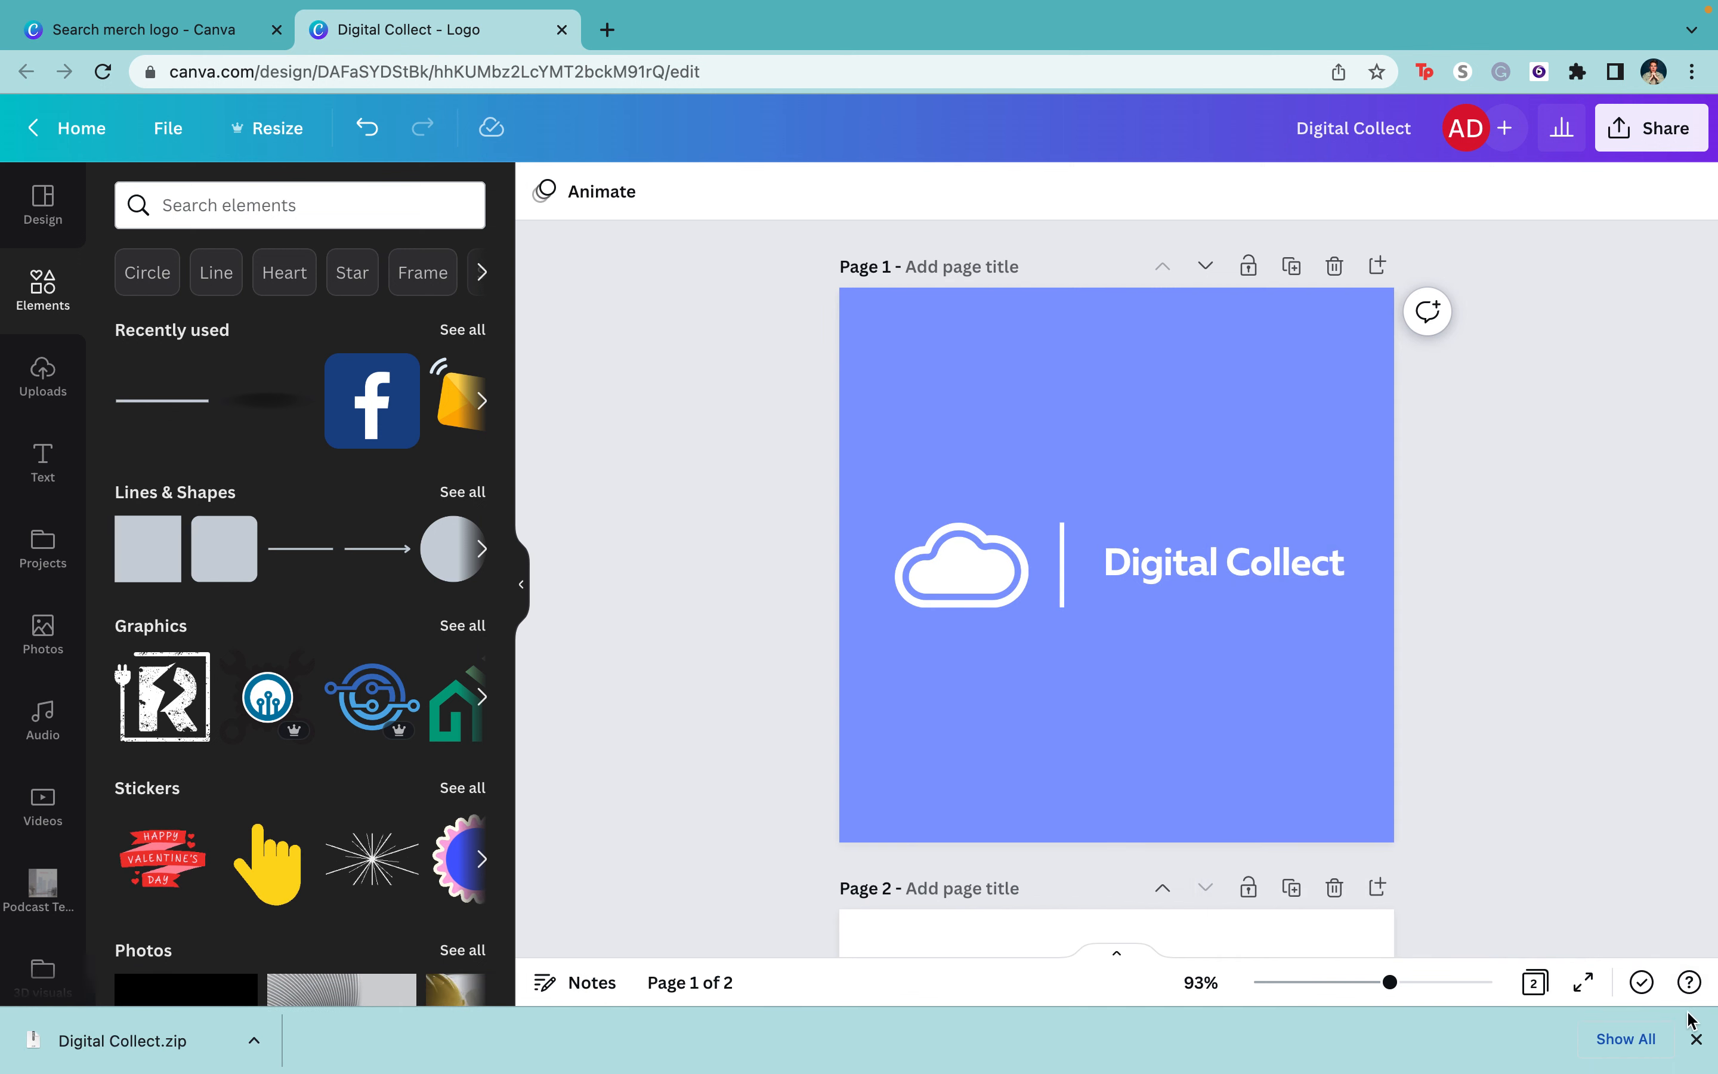
{"action": "left_click", "coordinate": [1696, 1039]}
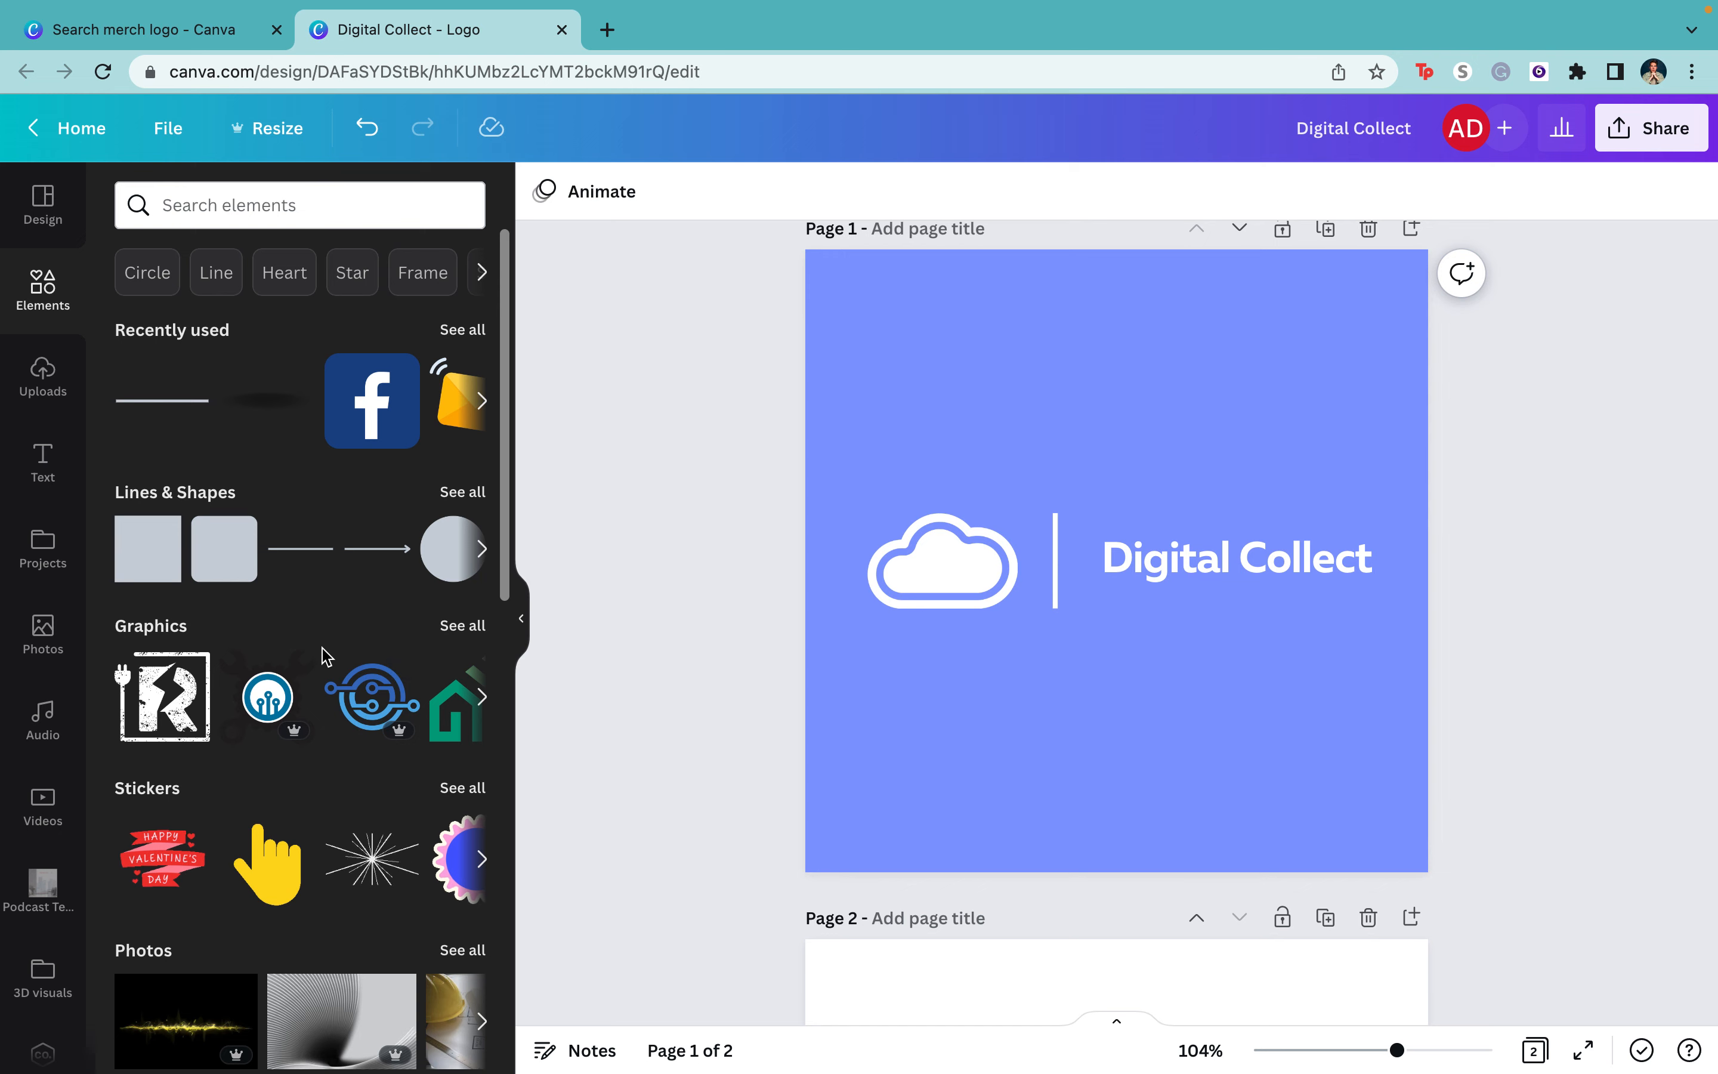
- Return to the "cloud" logo template results and look through the designs for other cloud styles
{"action": "left_click", "coordinate": [61, 216]}
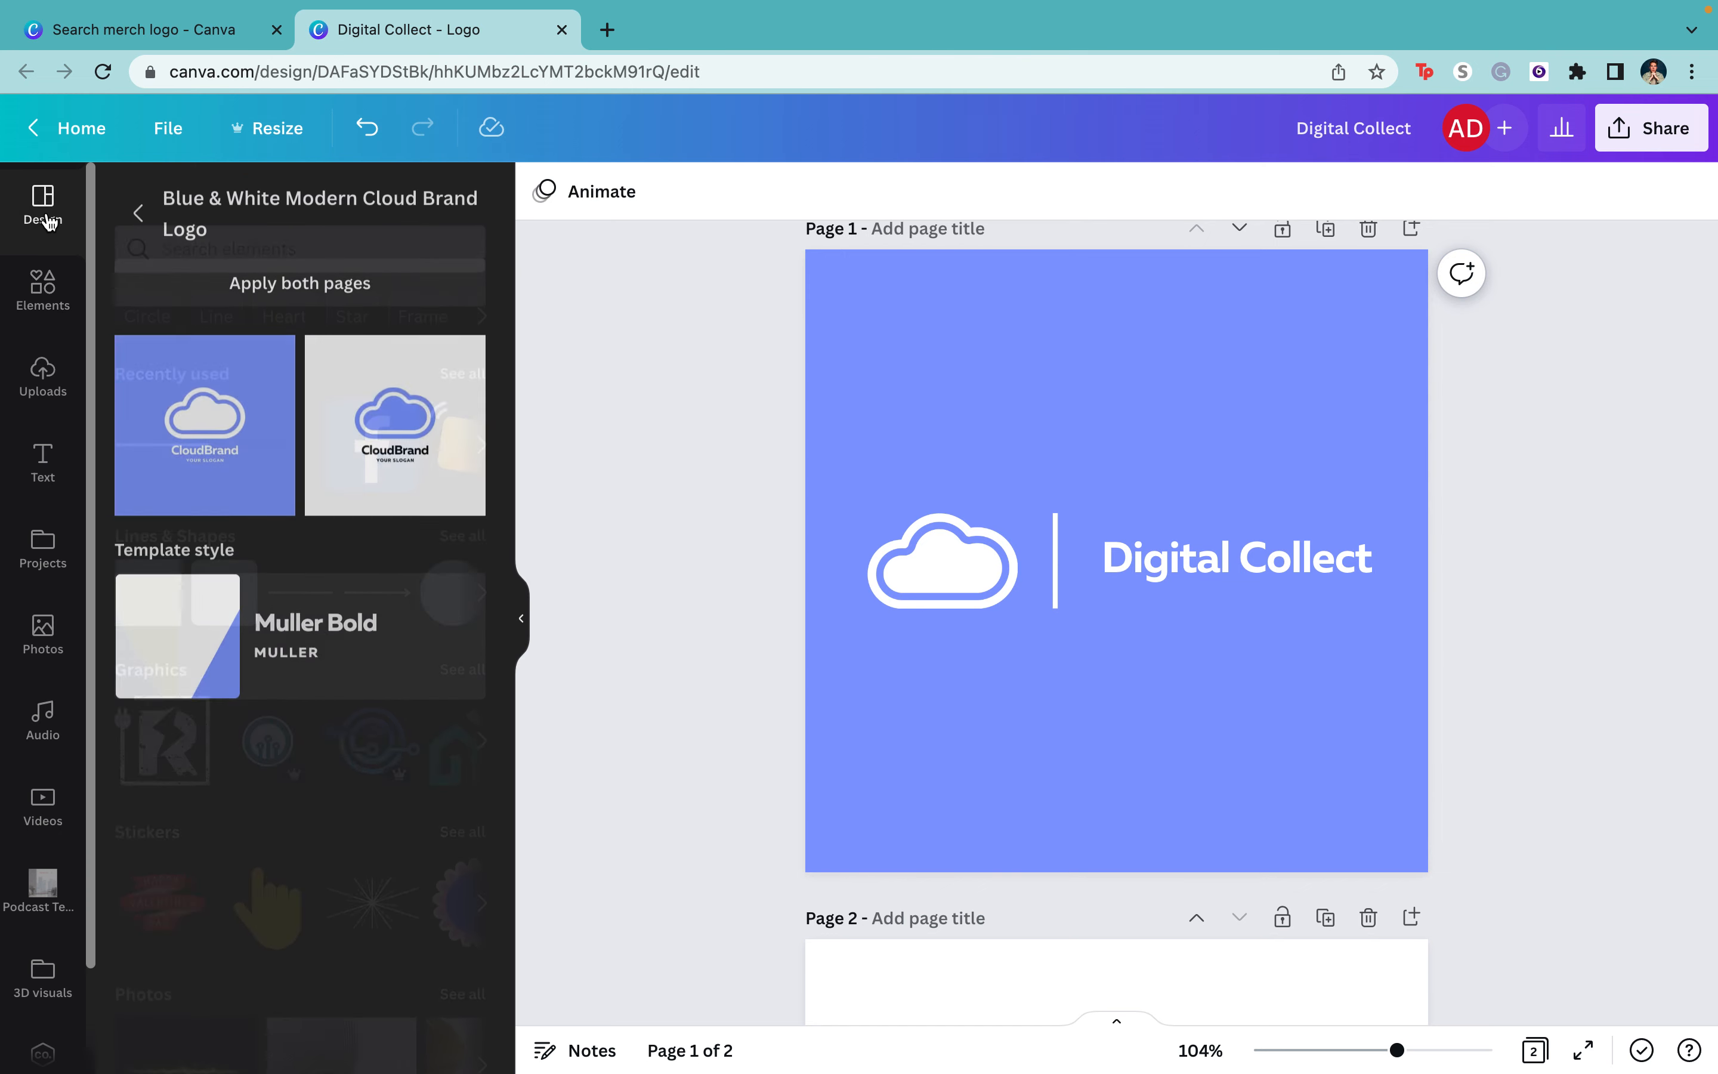
{"action": "left_click", "coordinate": [142, 214]}
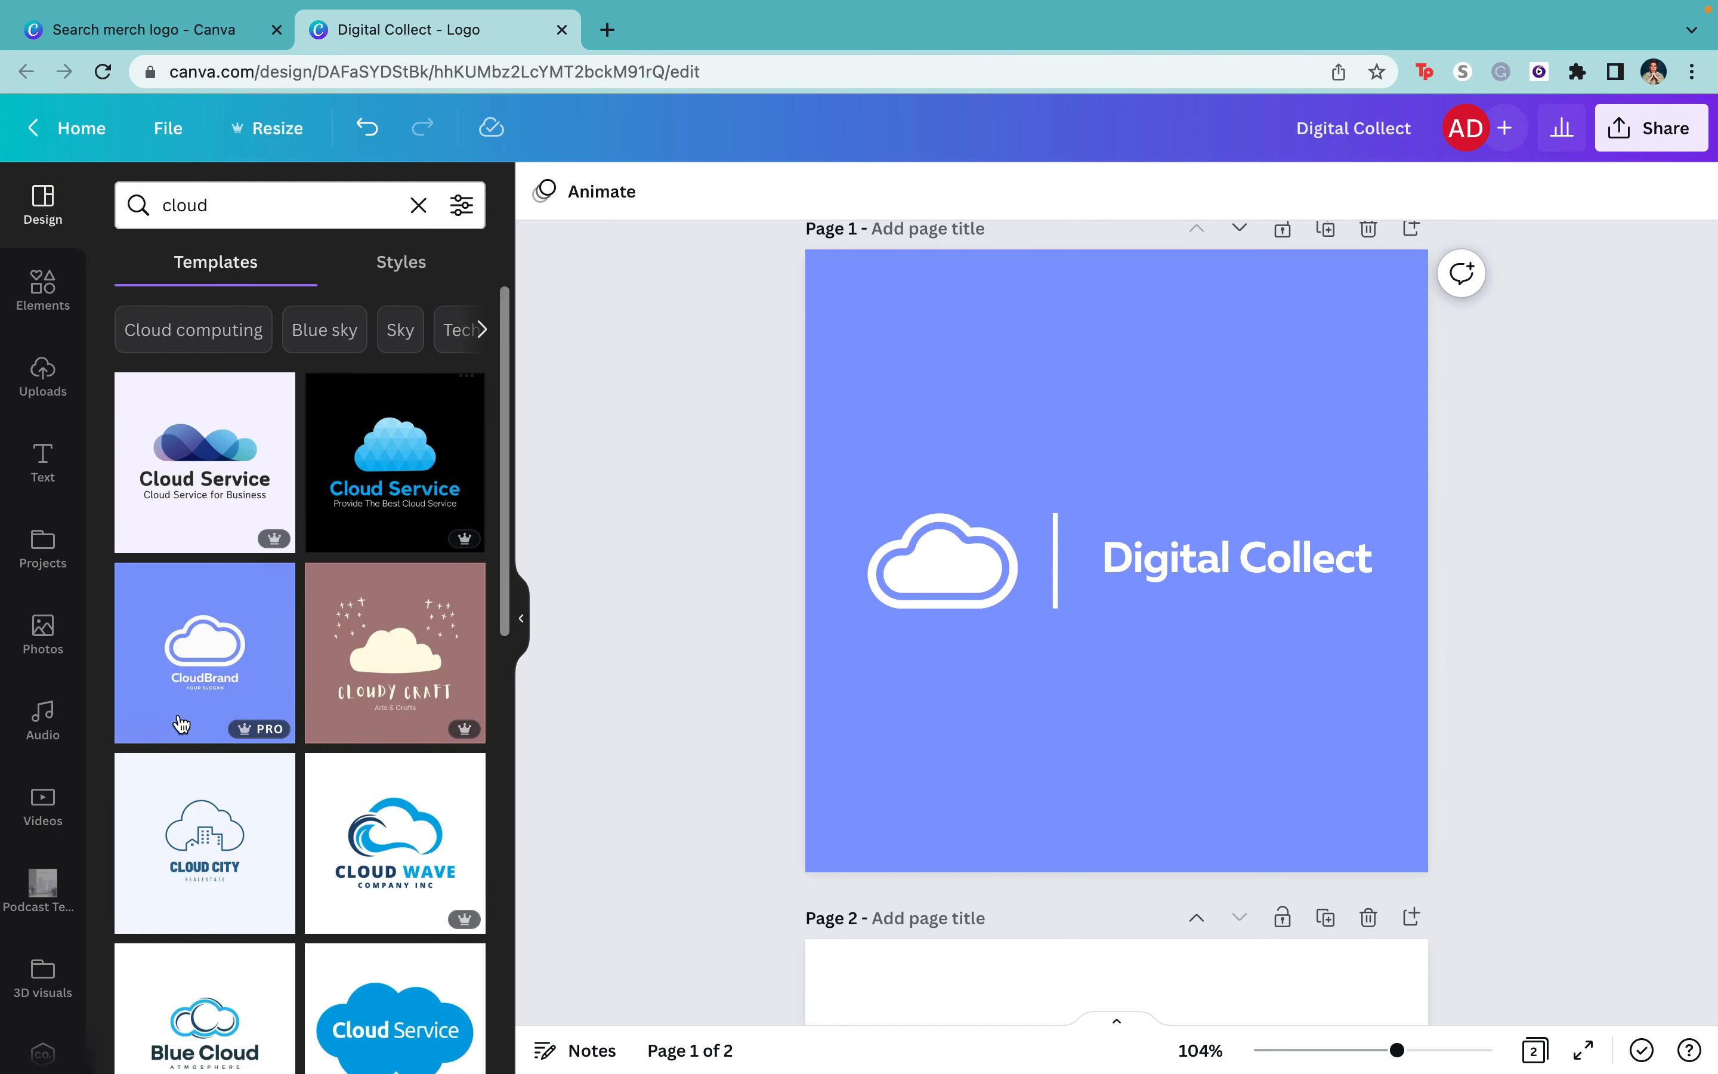
{"action": "scroll", "coordinate": [205, 638], "scroll_direction": "down", "scroll_amount": 2}
{"action": "scroll", "coordinate": [347, 692], "scroll_direction": "down", "scroll_amount": 5}
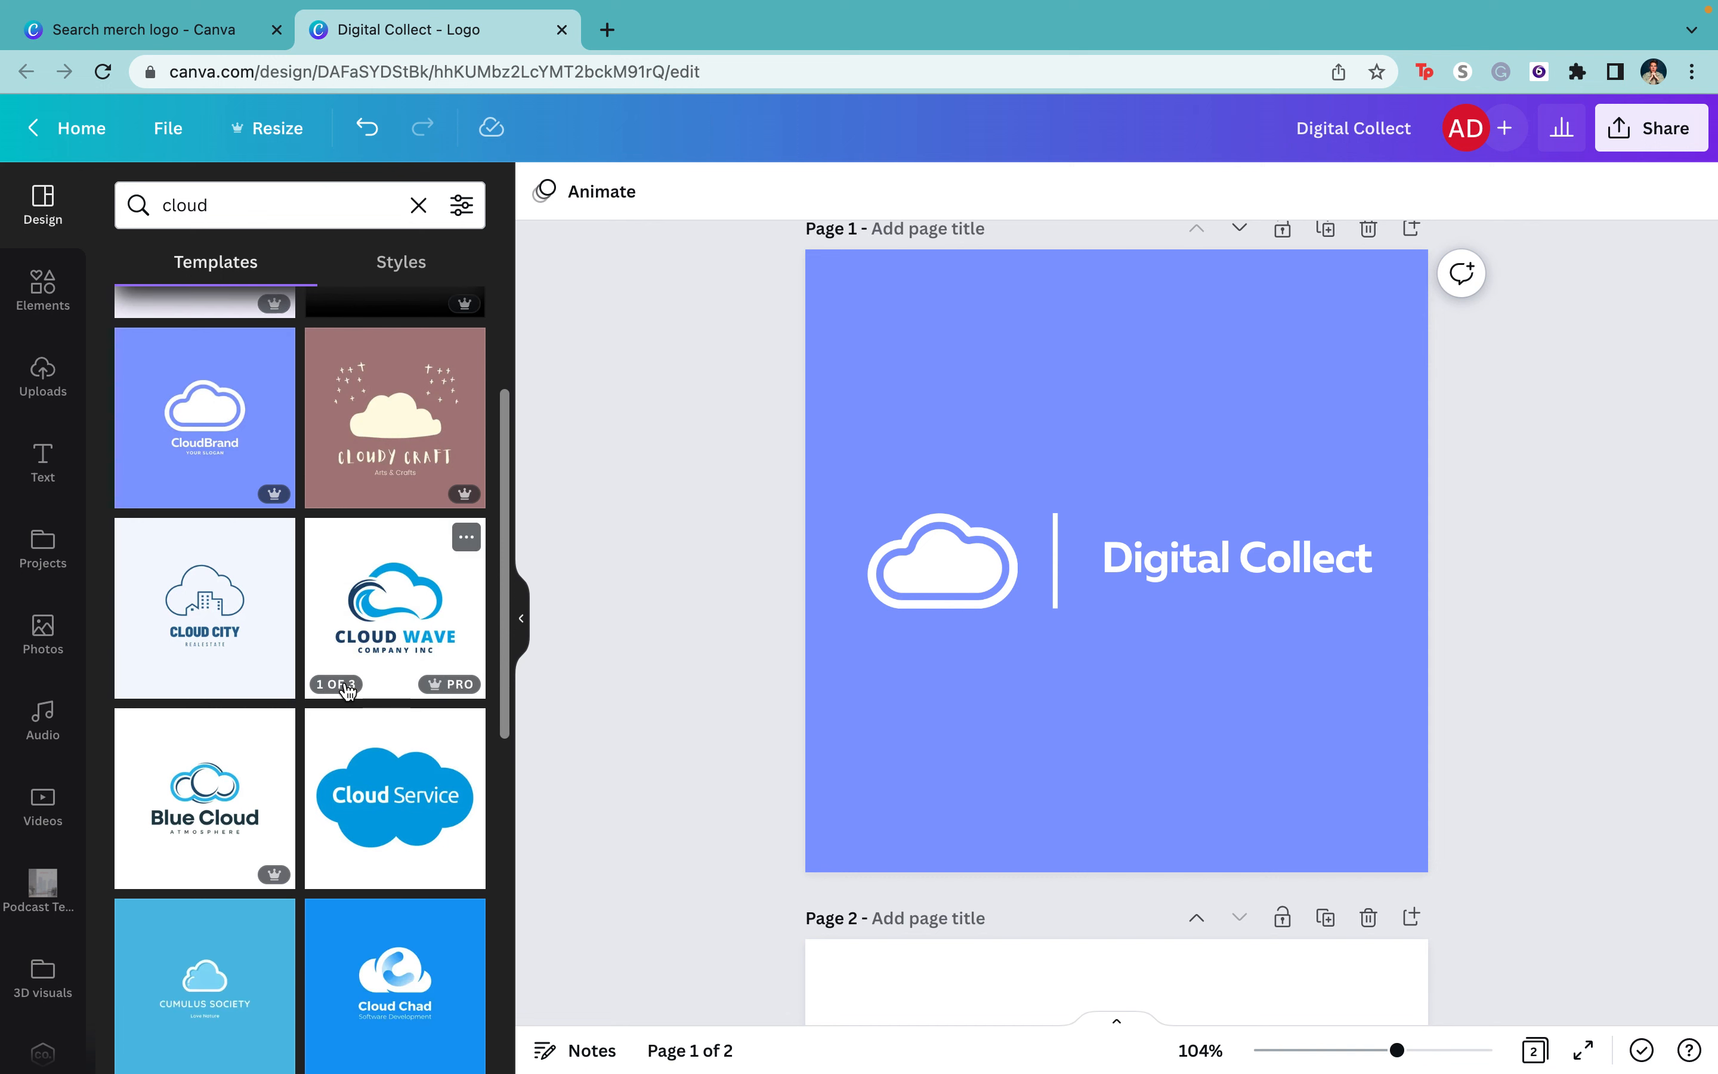
{"action": "scroll", "coordinate": [347, 692], "scroll_direction": "down", "scroll_amount": 5}
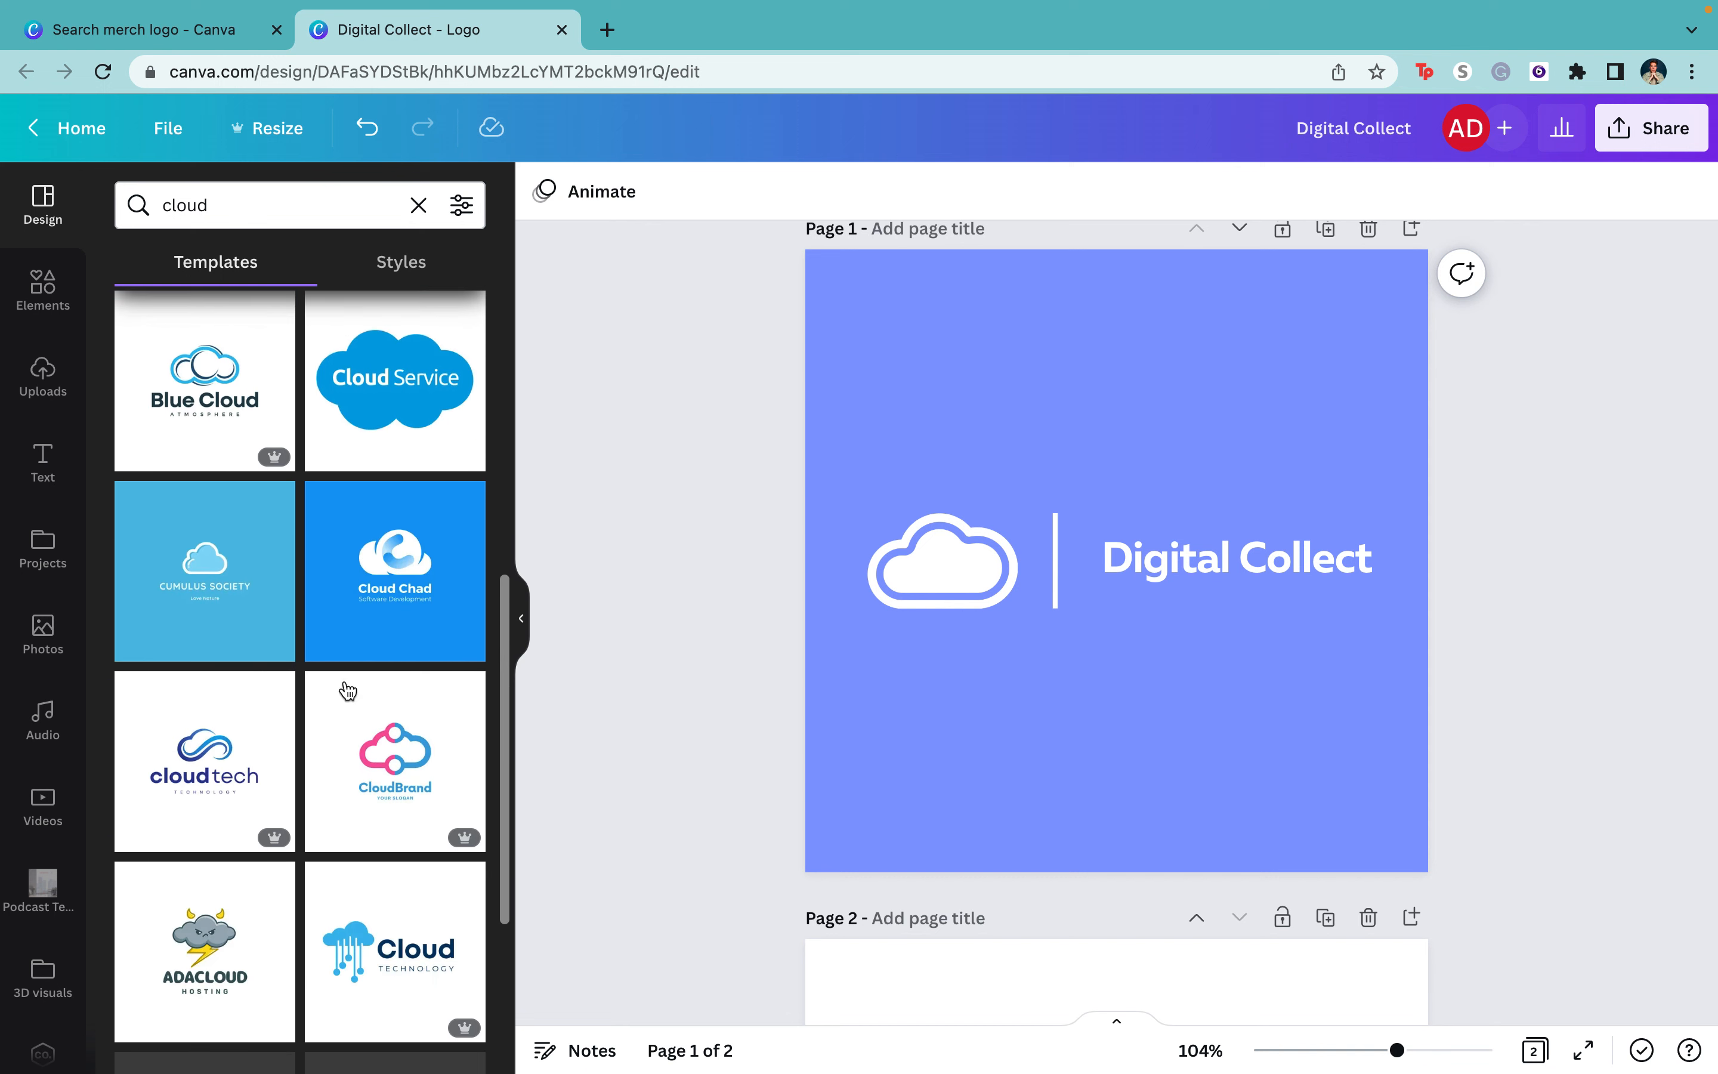
{"action": "scroll", "coordinate": [257, 663], "scroll_direction": "down", "scroll_amount": 6}
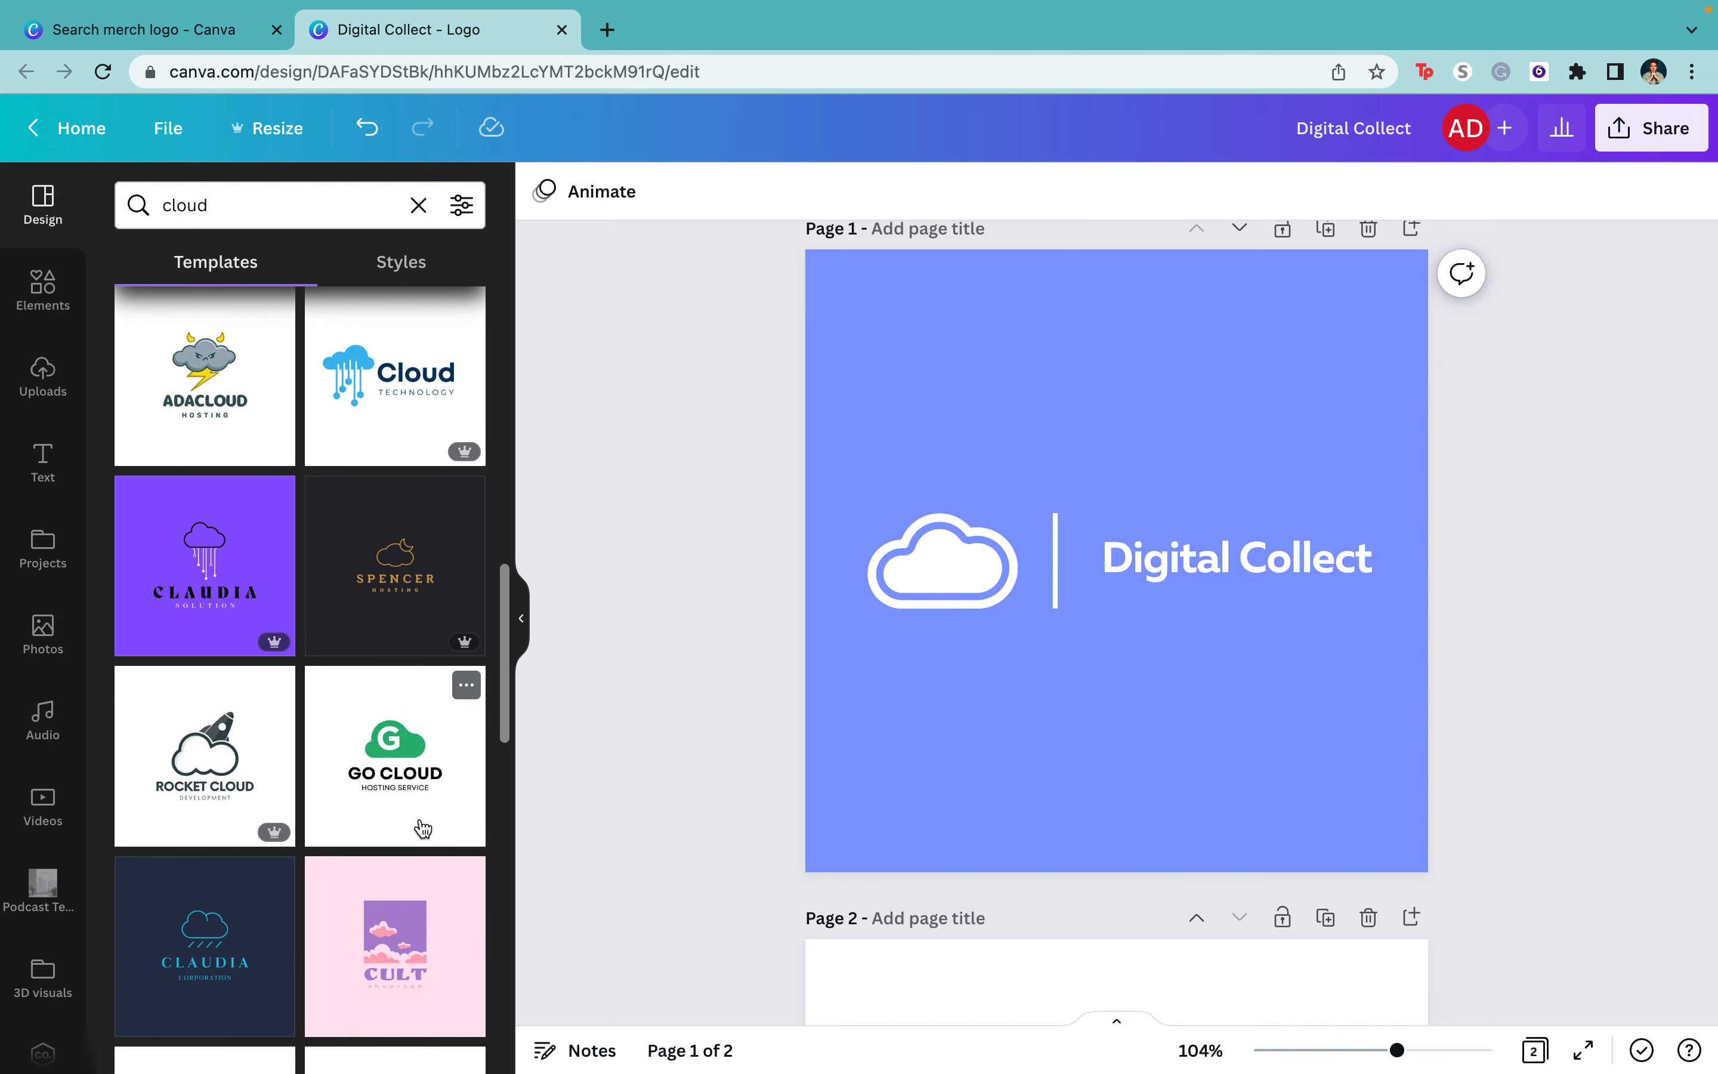
{"action": "scroll", "coordinate": [423, 826], "scroll_direction": "down", "scroll_amount": 3}
{"action": "scroll", "coordinate": [423, 828], "scroll_direction": "down", "scroll_amount": 6}
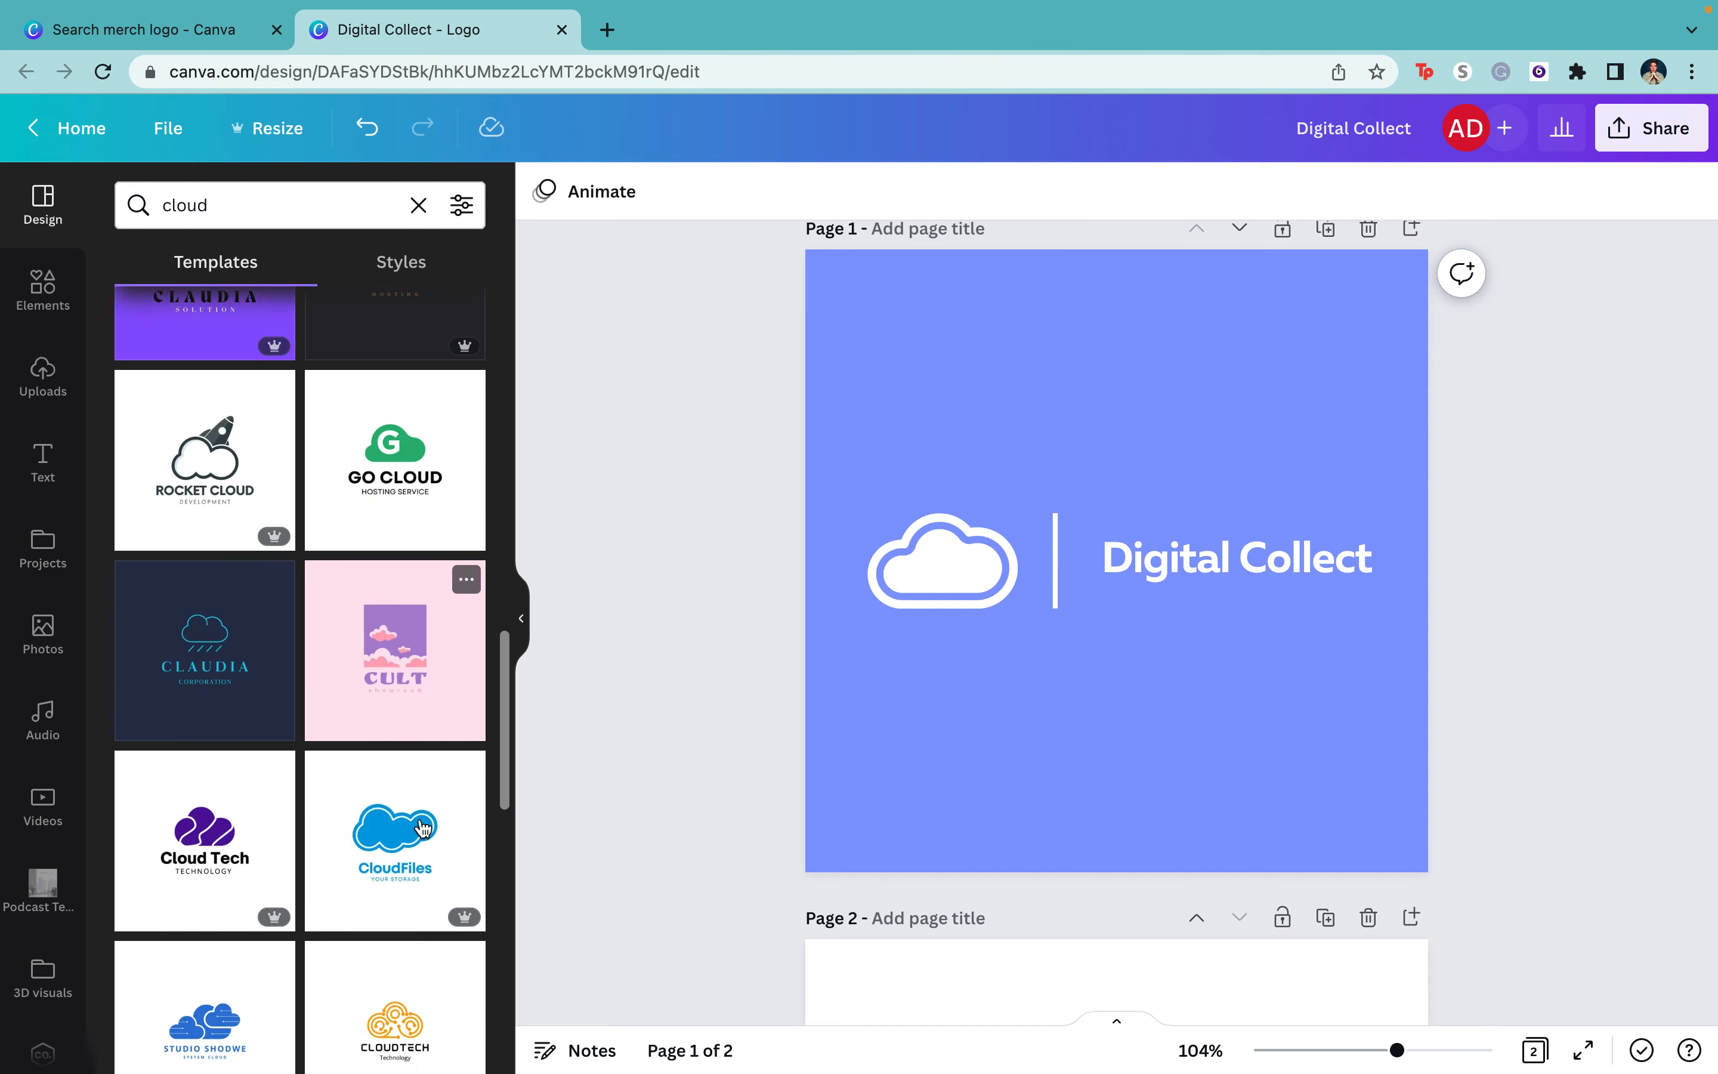
{"action": "scroll", "coordinate": [422, 827], "scroll_direction": "down", "scroll_amount": 5}
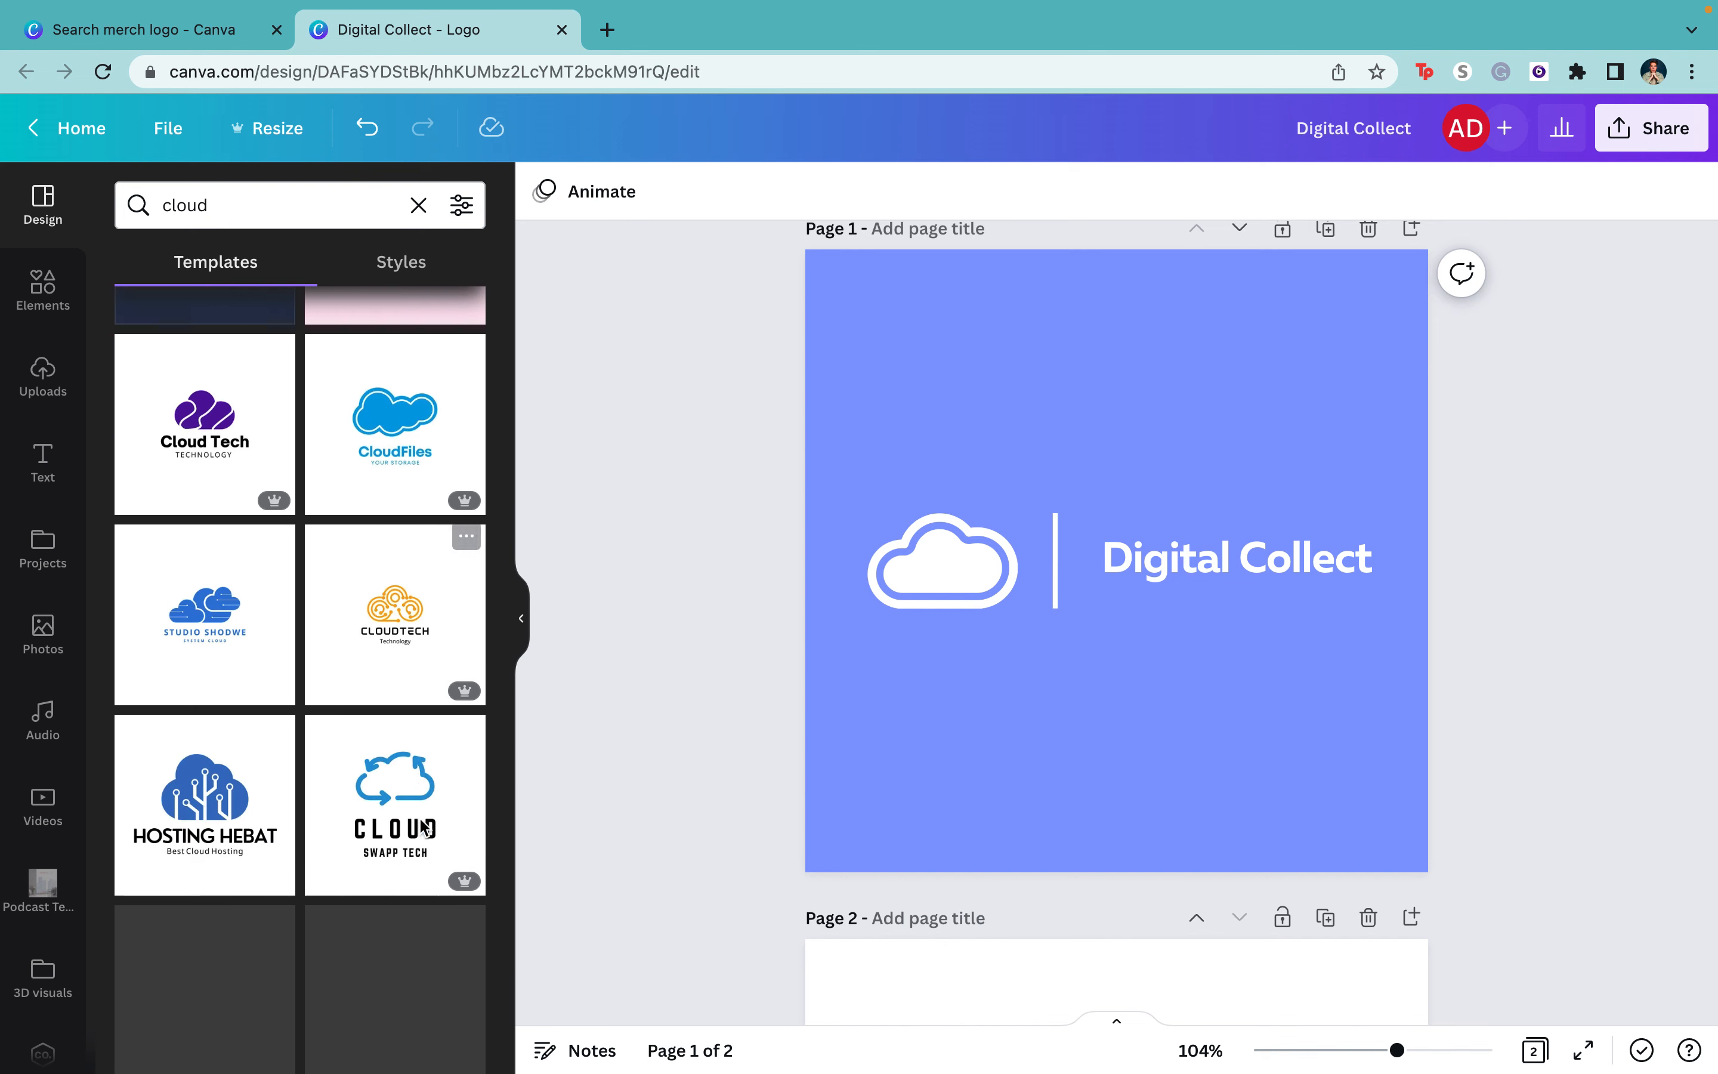
{"action": "scroll", "coordinate": [422, 828], "scroll_direction": "down", "scroll_amount": 1}
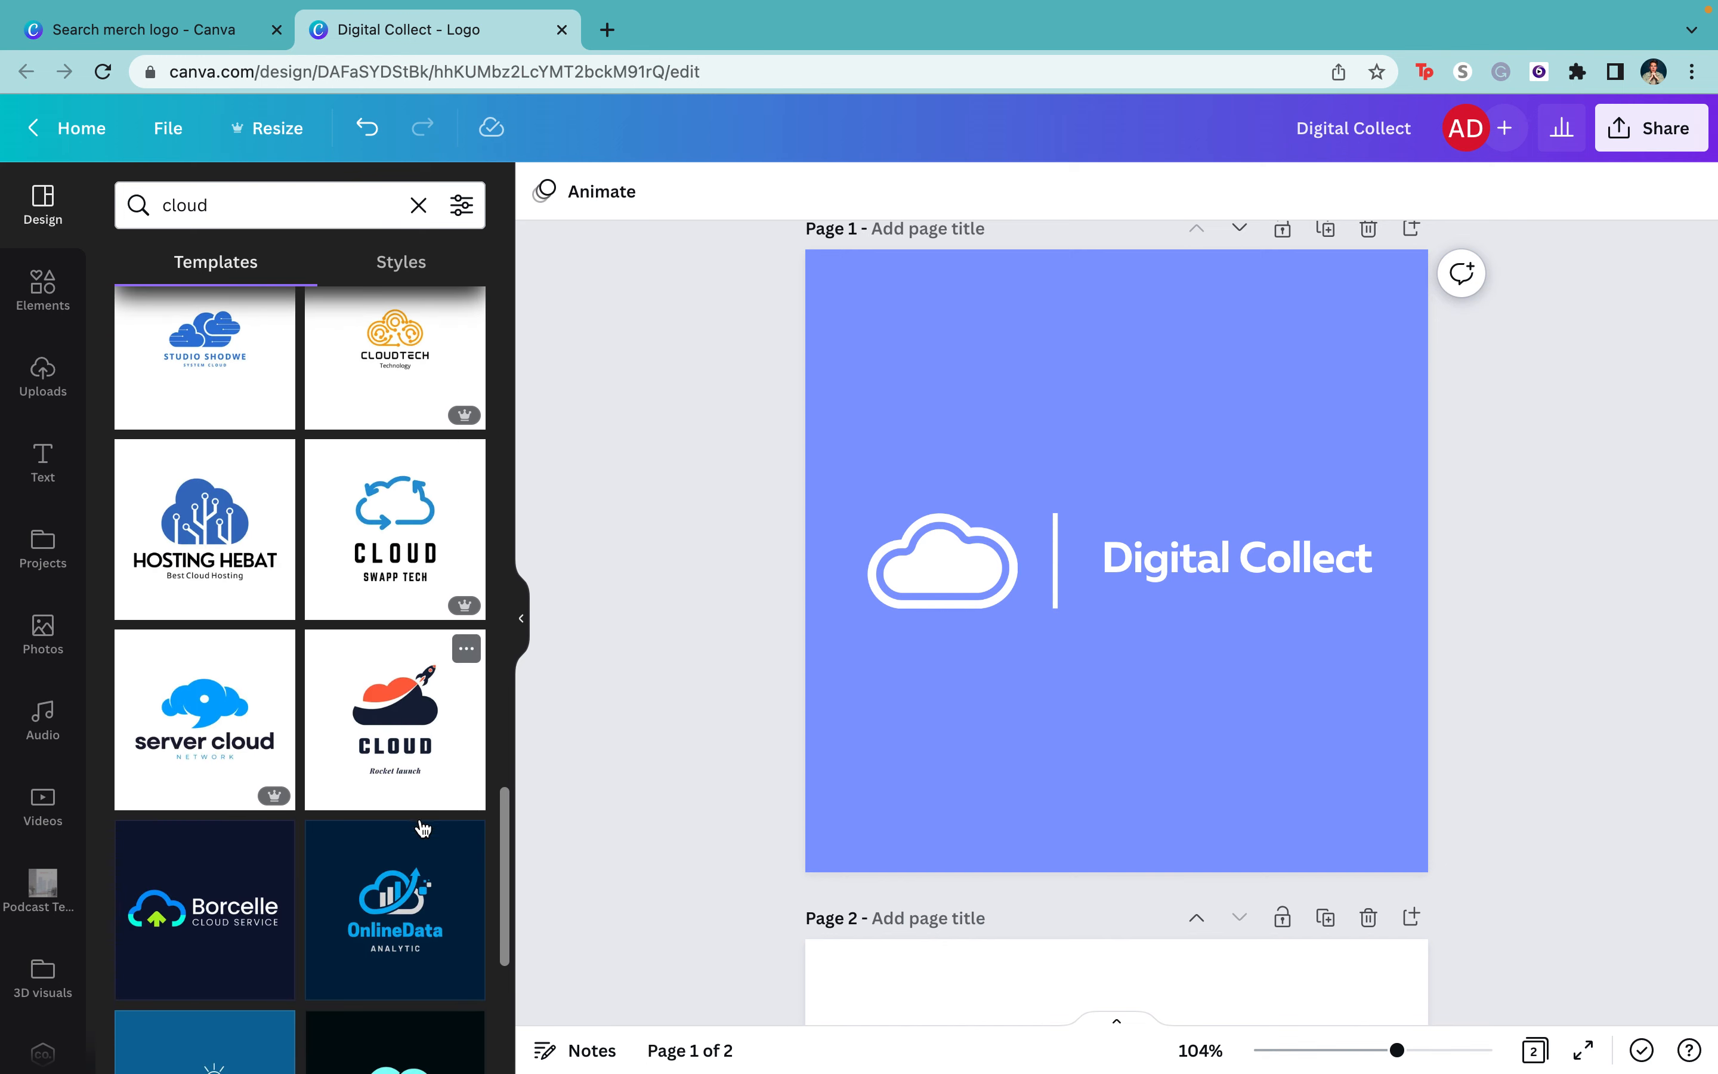
{"action": "scroll", "coordinate": [370, 793], "scroll_direction": "down", "scroll_amount": 8}
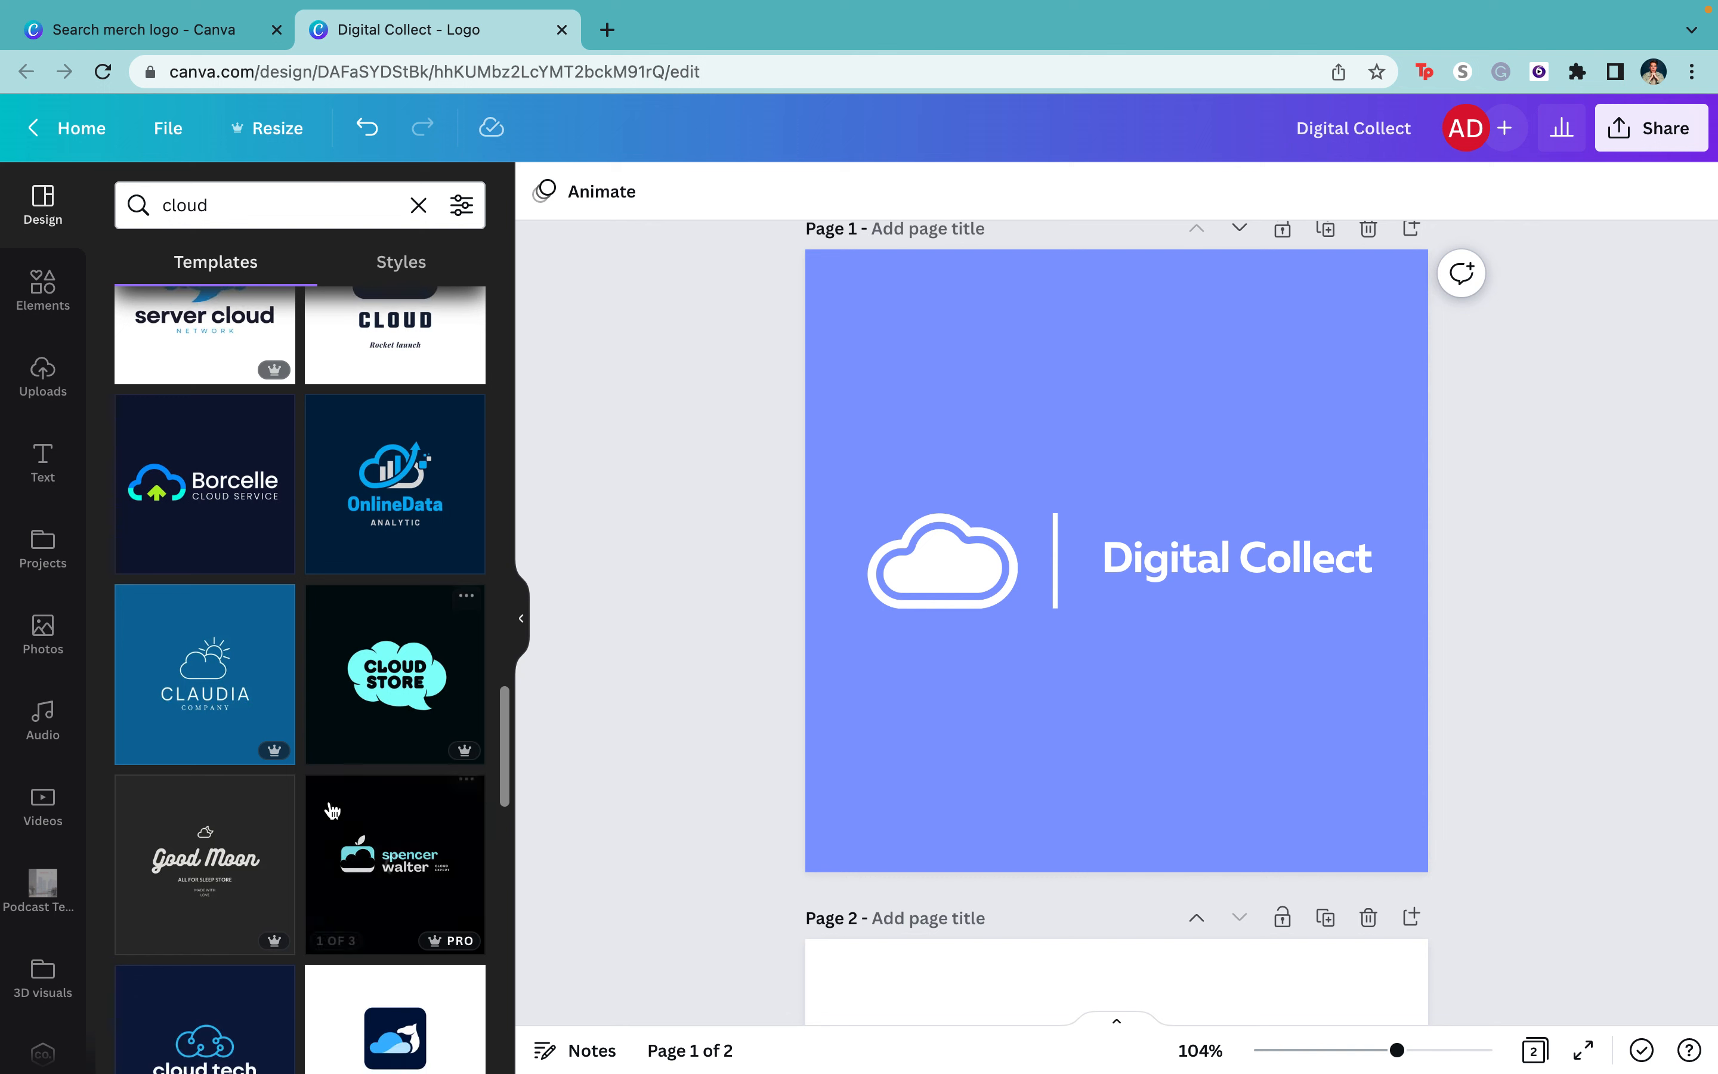
{"action": "scroll", "coordinate": [332, 809], "scroll_direction": "down", "scroll_amount": 1}
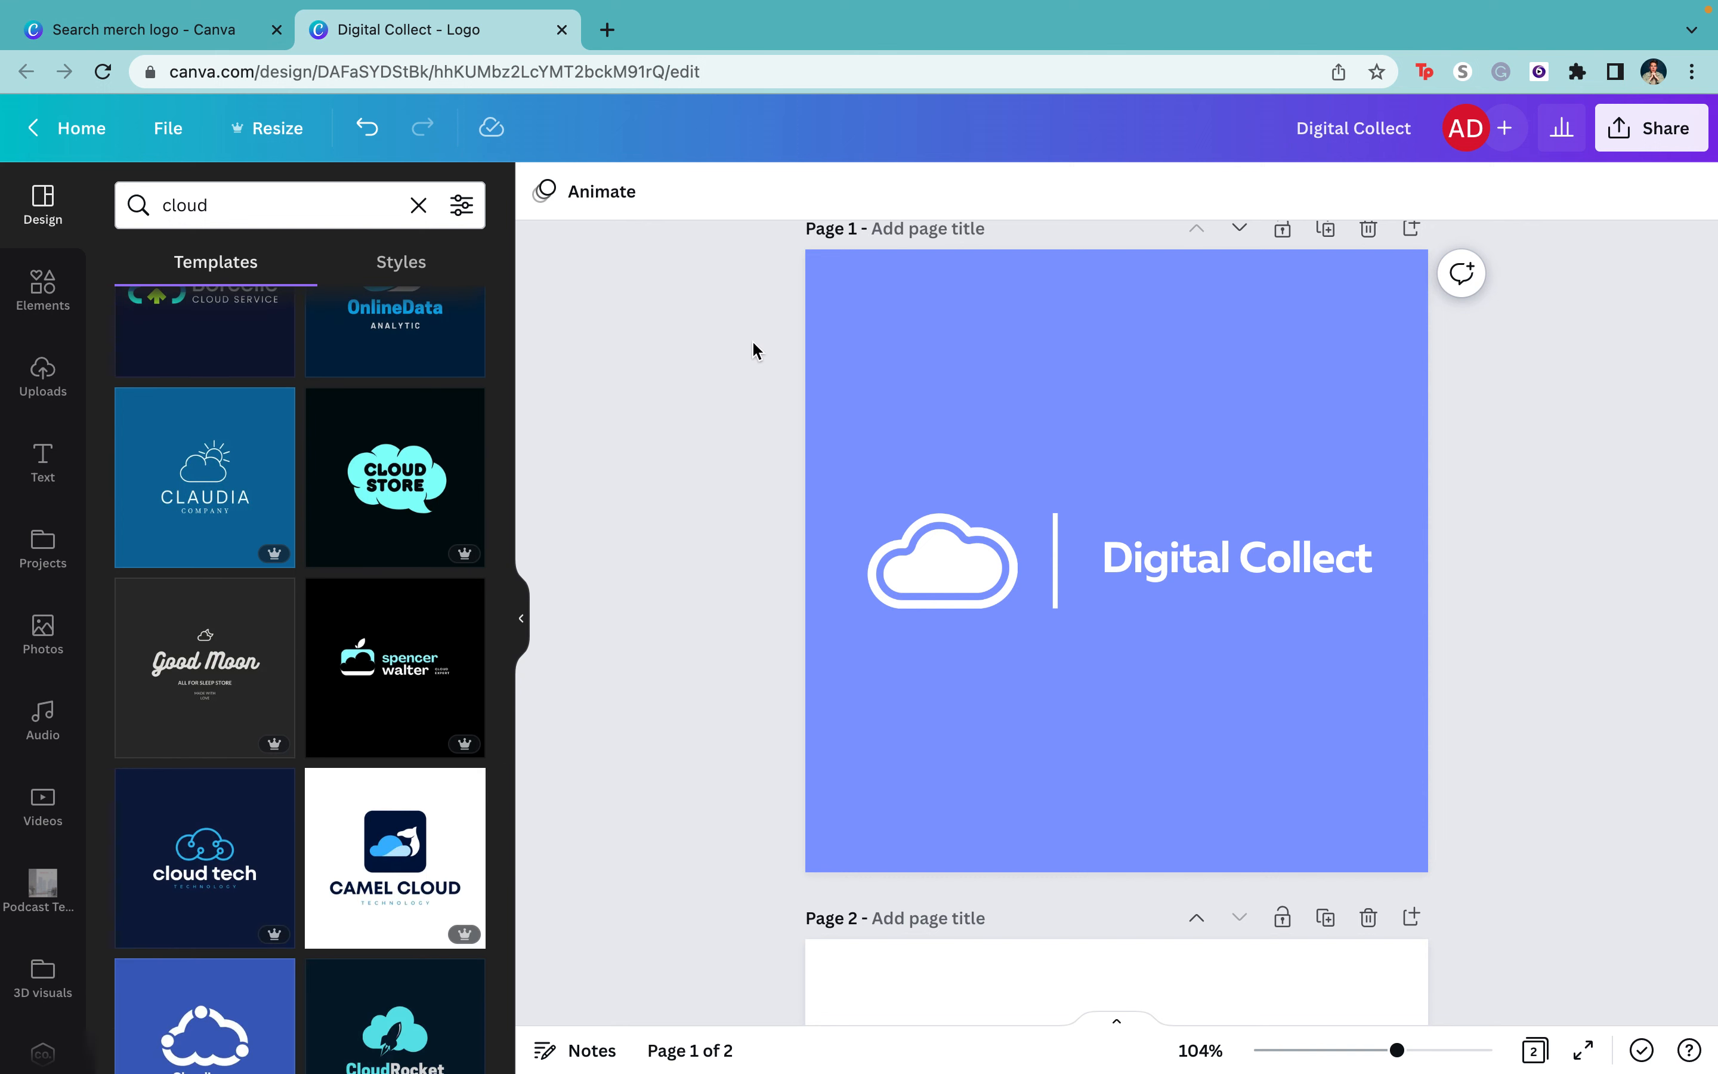
{"action": "scroll", "coordinate": [288, 751], "scroll_direction": "down", "scroll_amount": 3}
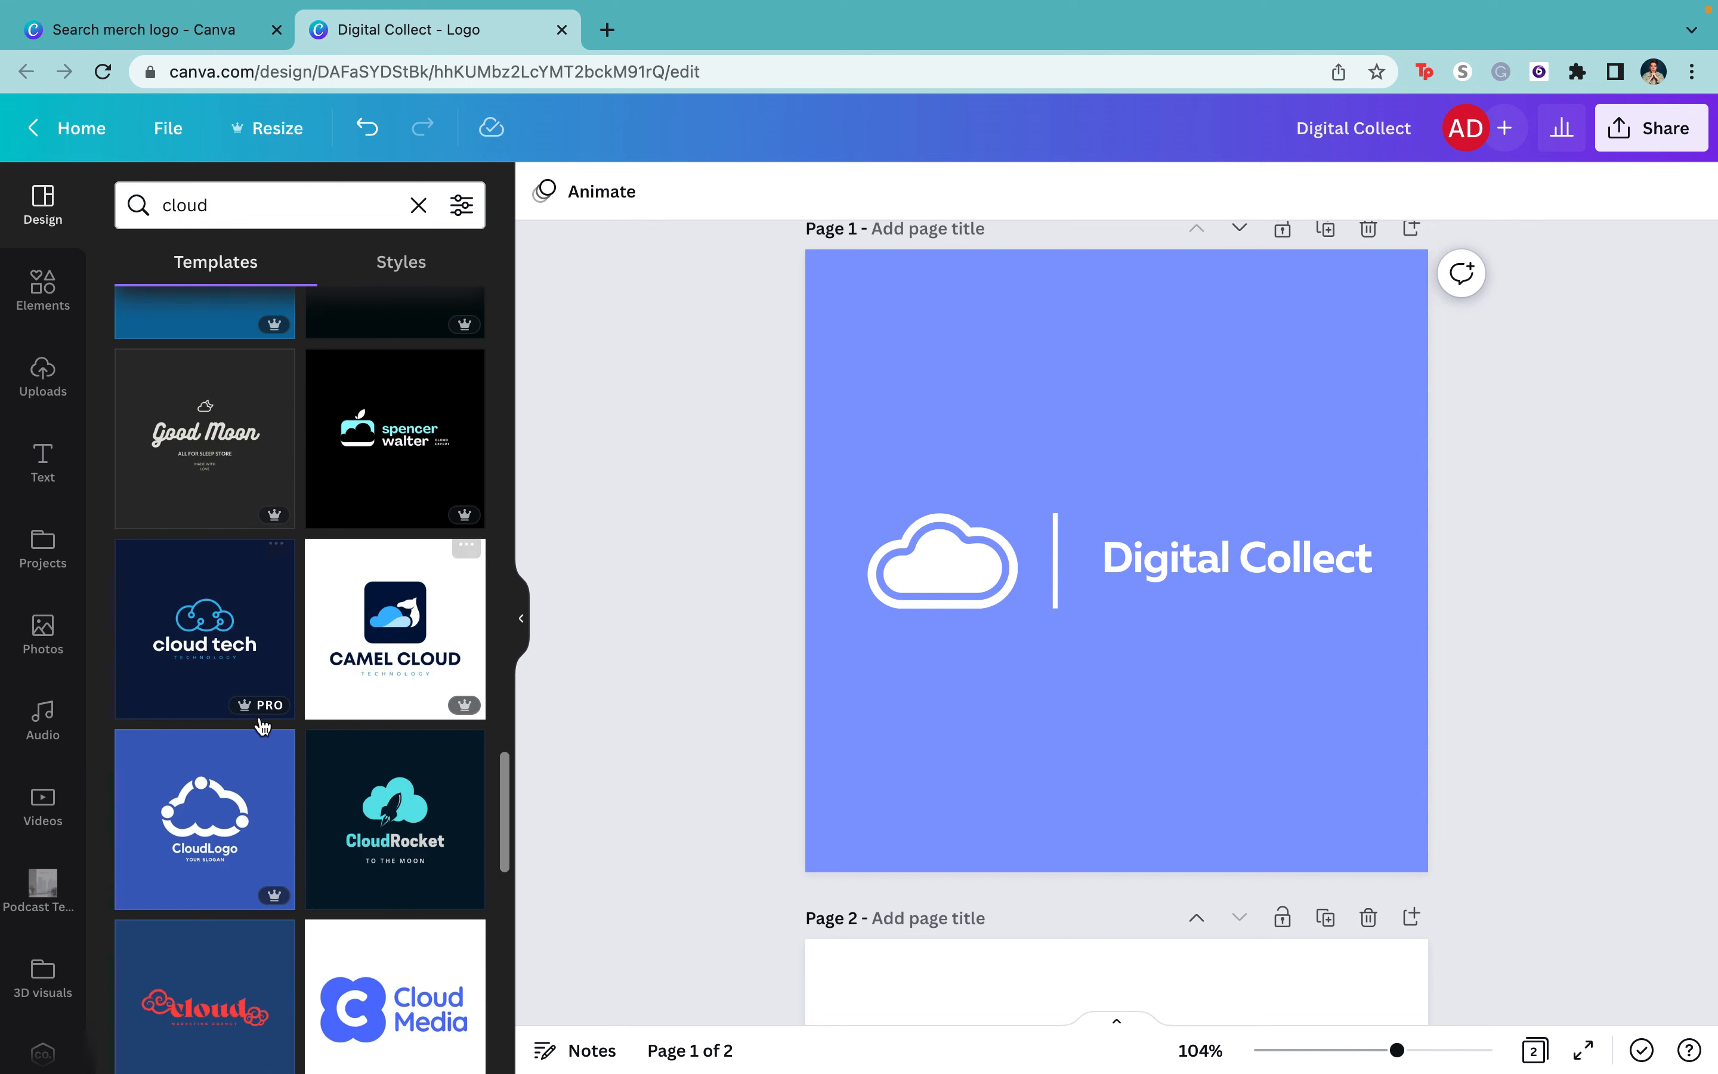
{"action": "scroll", "coordinate": [282, 793], "scroll_direction": "down", "scroll_amount": 2}
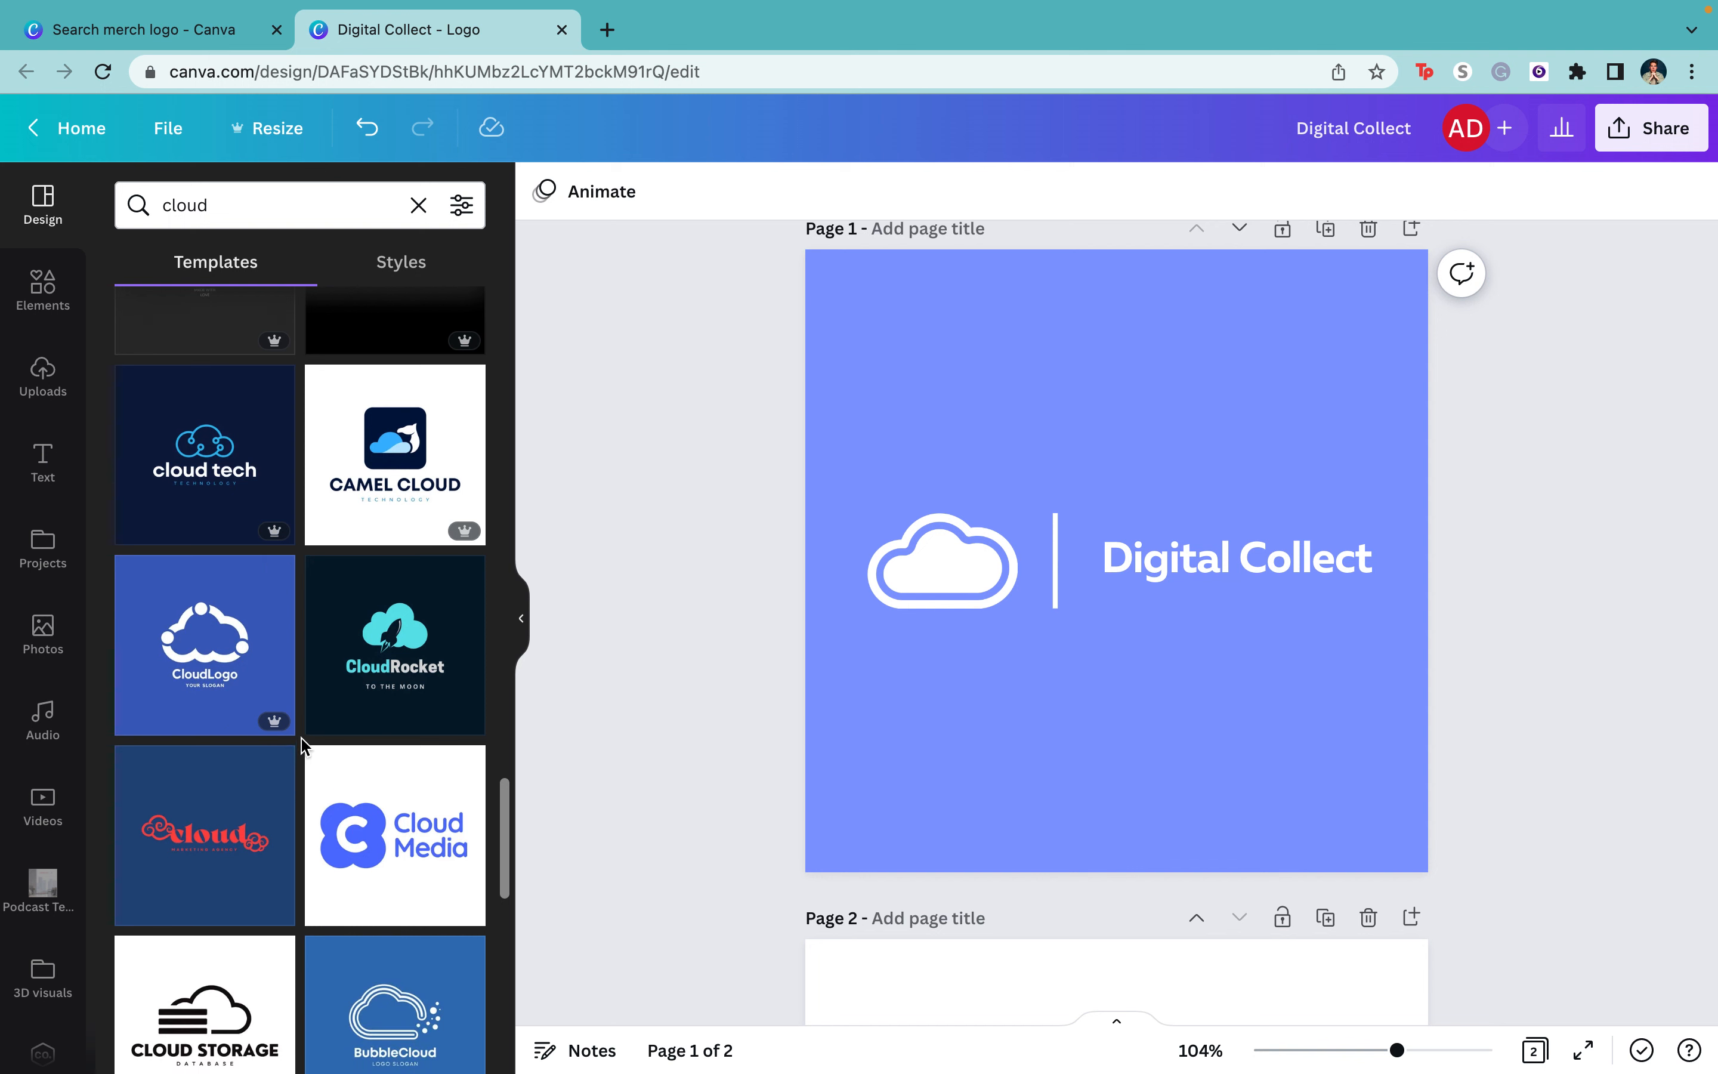
{"action": "scroll", "coordinate": [302, 746], "scroll_direction": "down", "scroll_amount": 3}
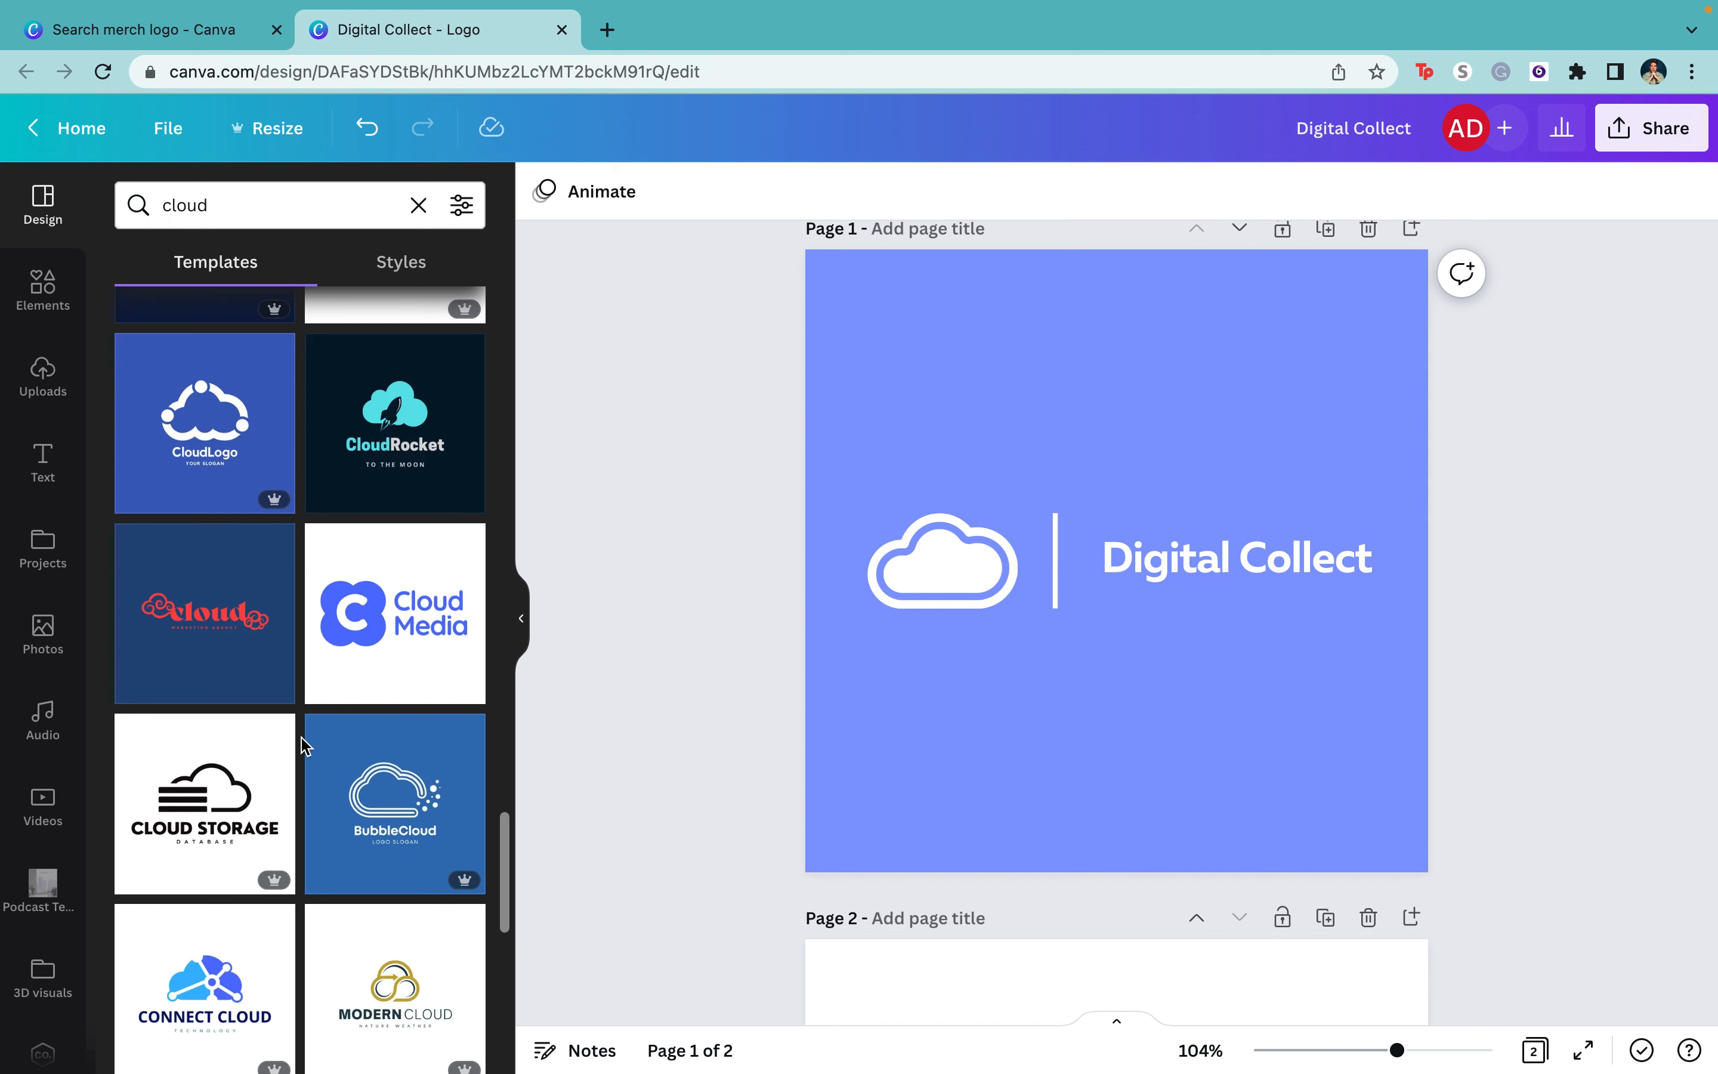
{"action": "scroll", "coordinate": [302, 746], "scroll_direction": "down", "scroll_amount": 2}
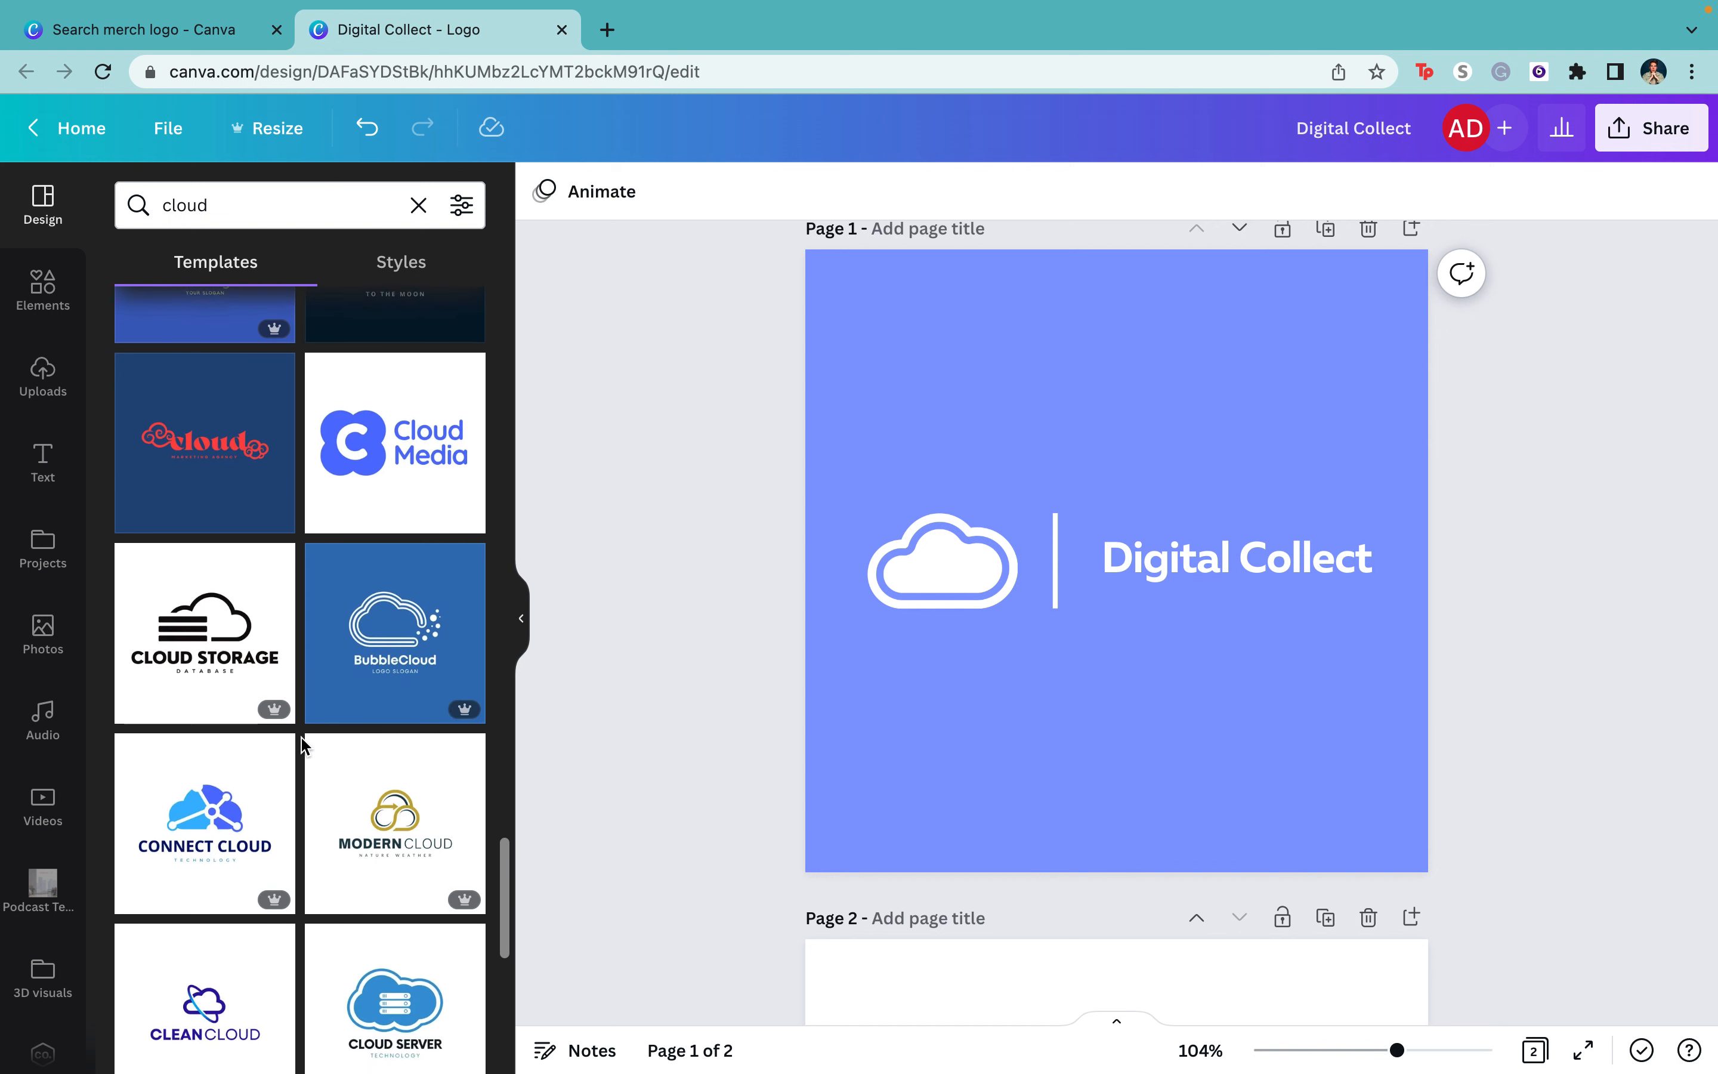
{"action": "scroll", "coordinate": [301, 745], "scroll_direction": "down", "scroll_amount": 3}
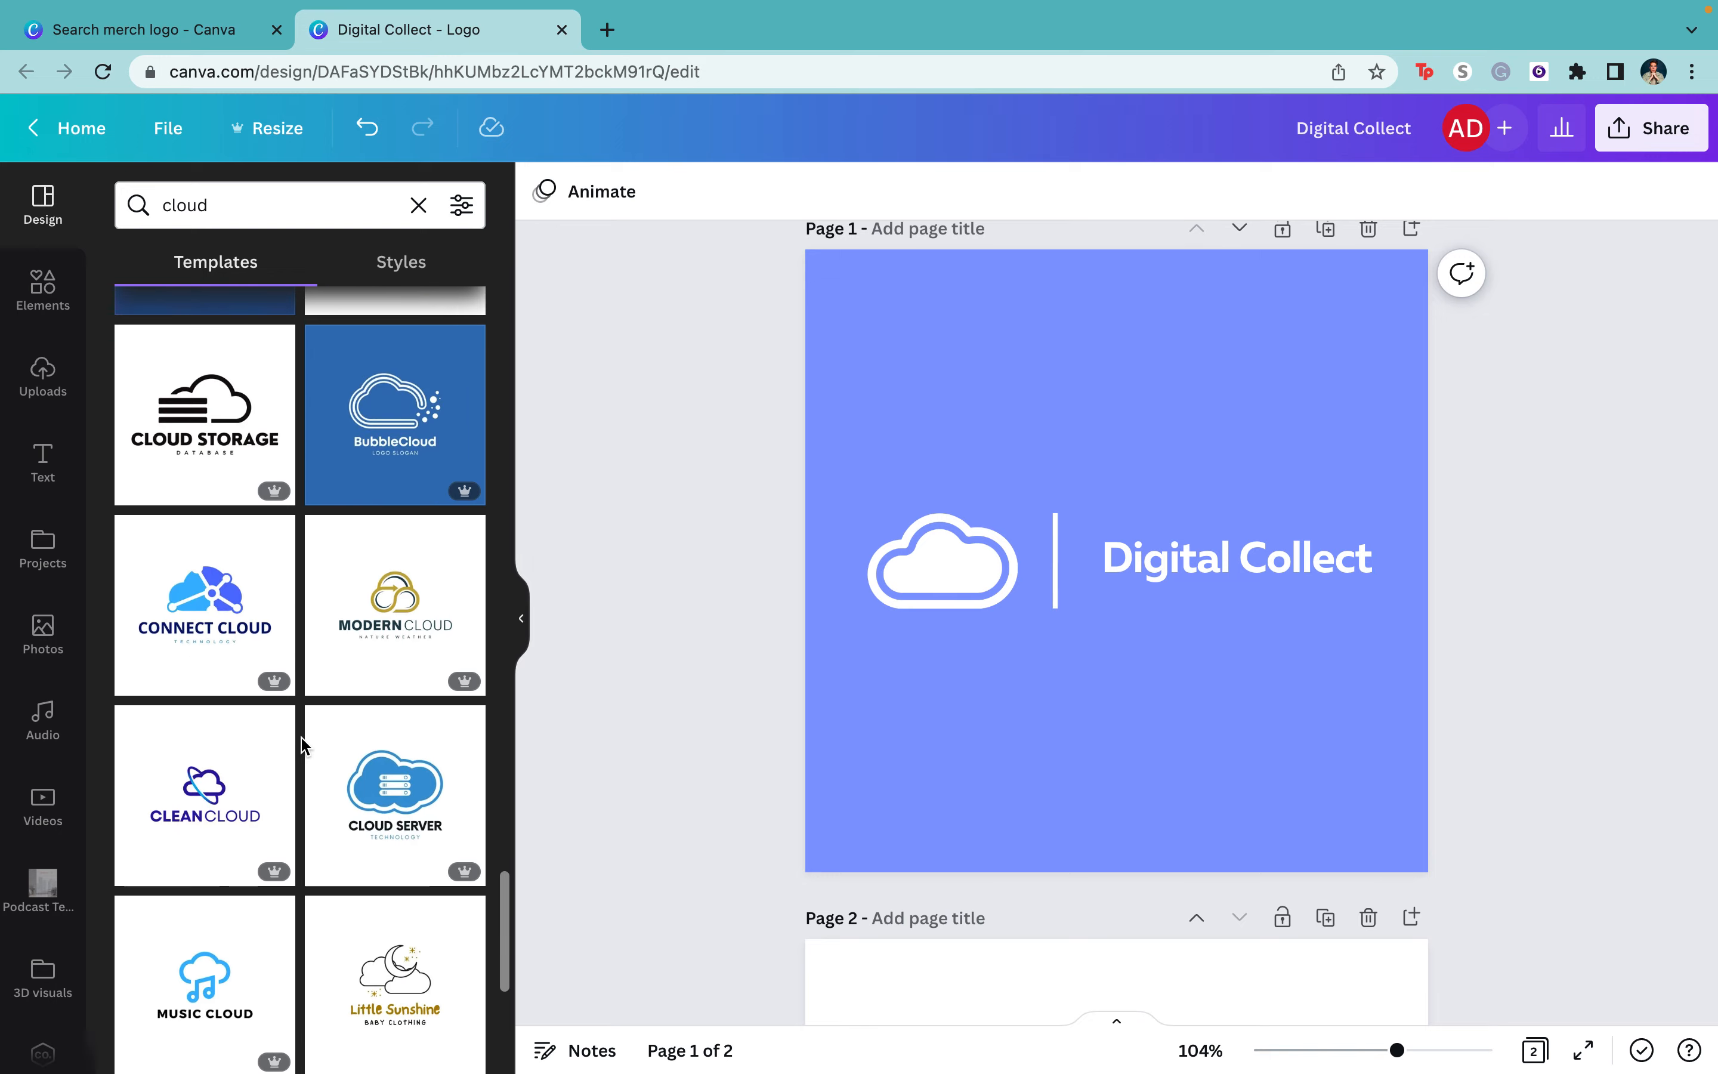
- Add the "CLEAN CLOUD" logo template to the design as a new page
{"action": "left_click", "coordinate": [250, 772]}
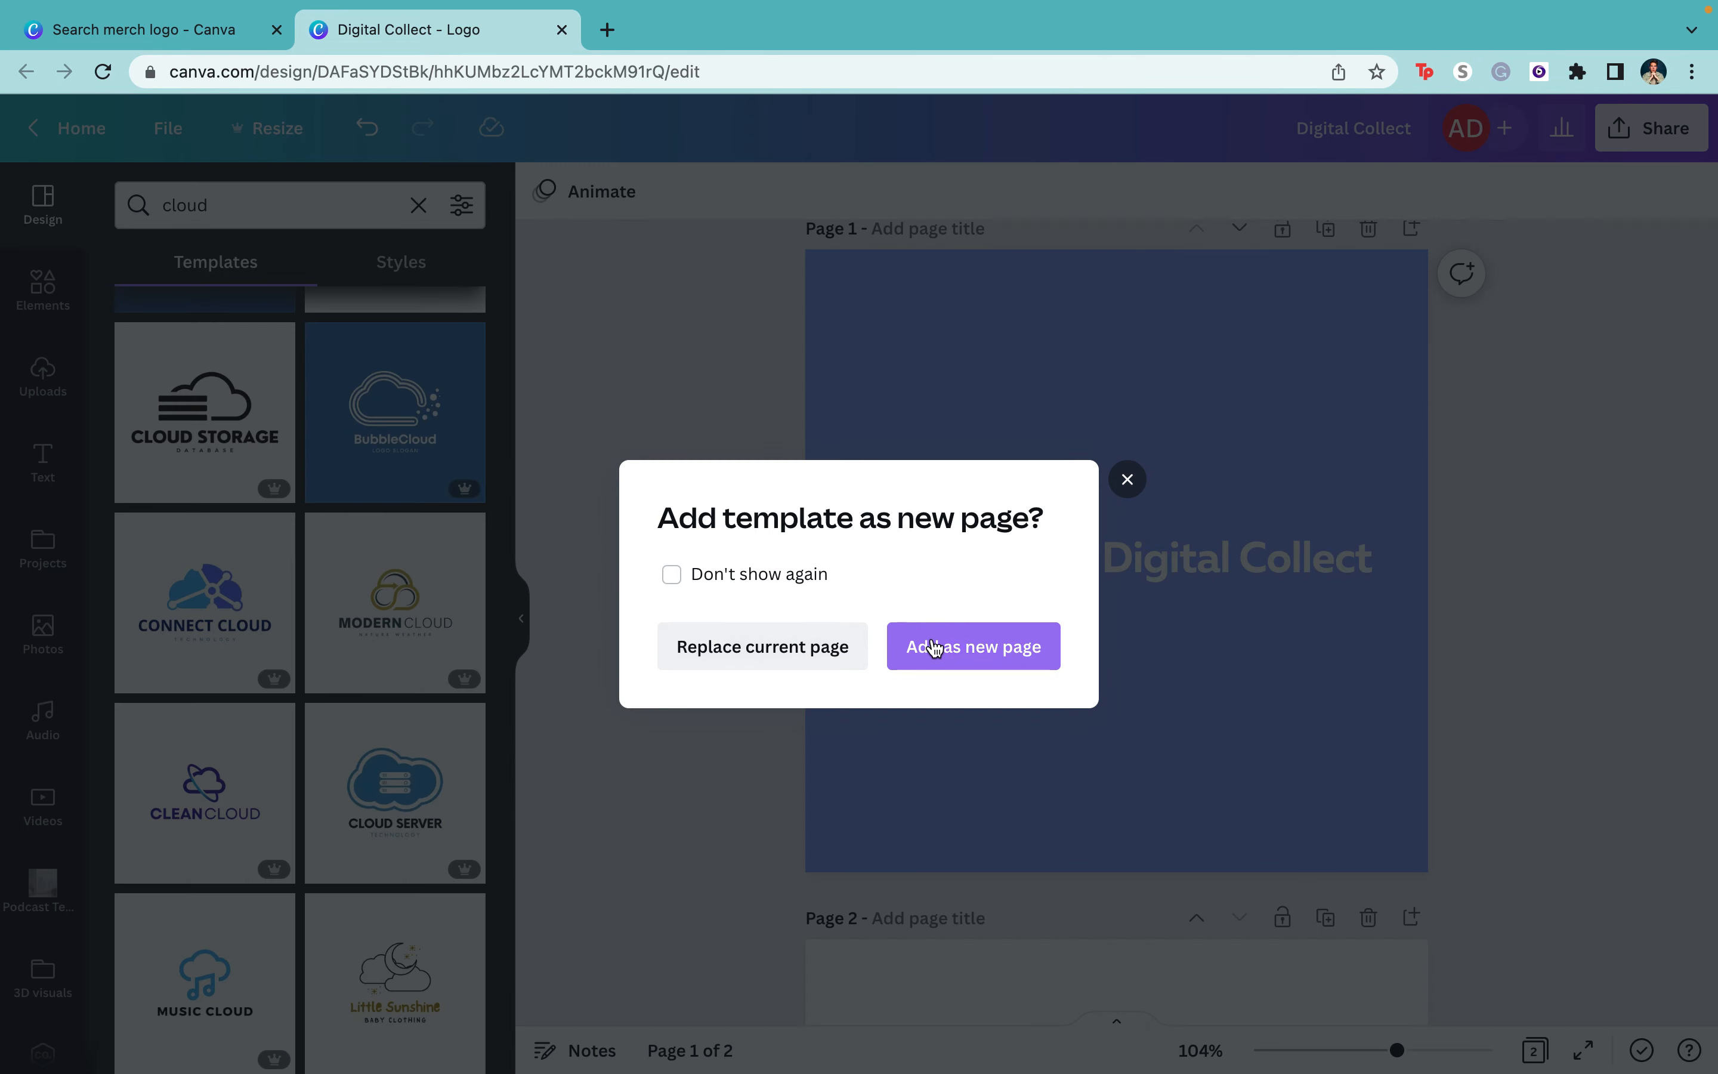
{"action": "left_click", "coordinate": [962, 652]}
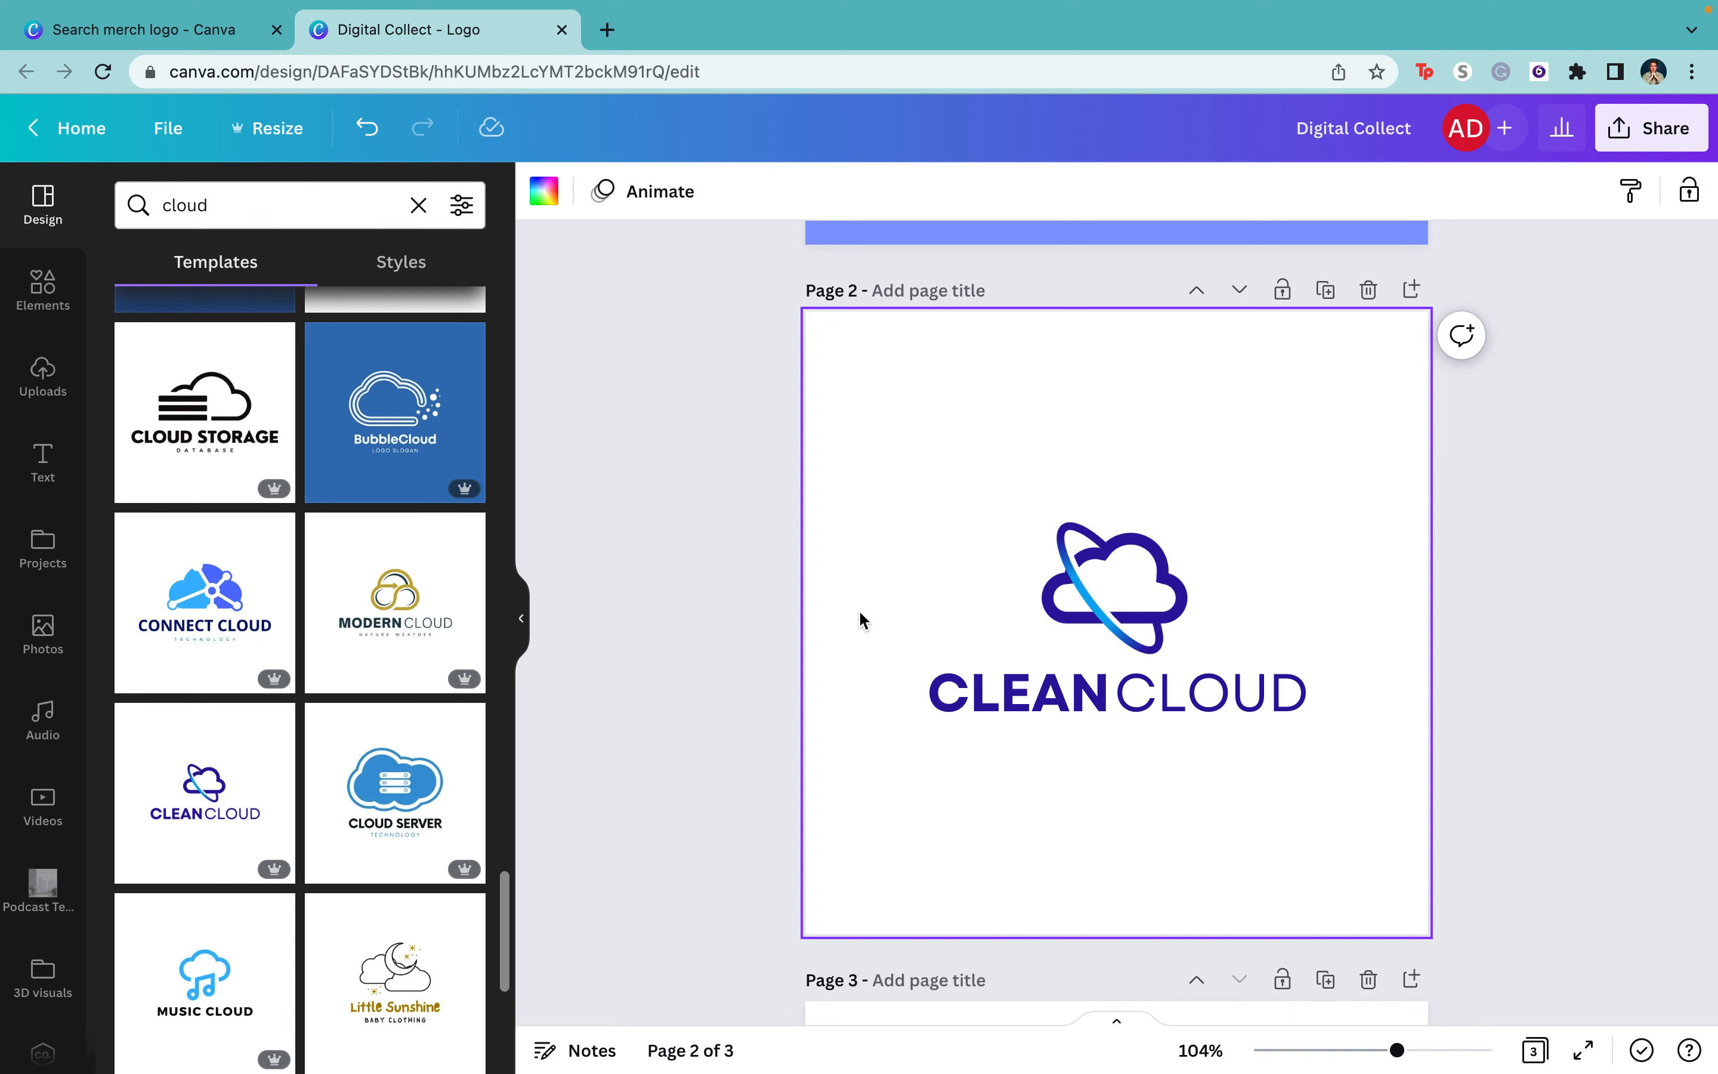
- Remove the "CLEAN CLOUD" icon and text from page 2, and delete that page and the icon-only cloud page
{"action": "left_click", "coordinate": [1157, 582]}
{"action": "key", "text": "Delete"}
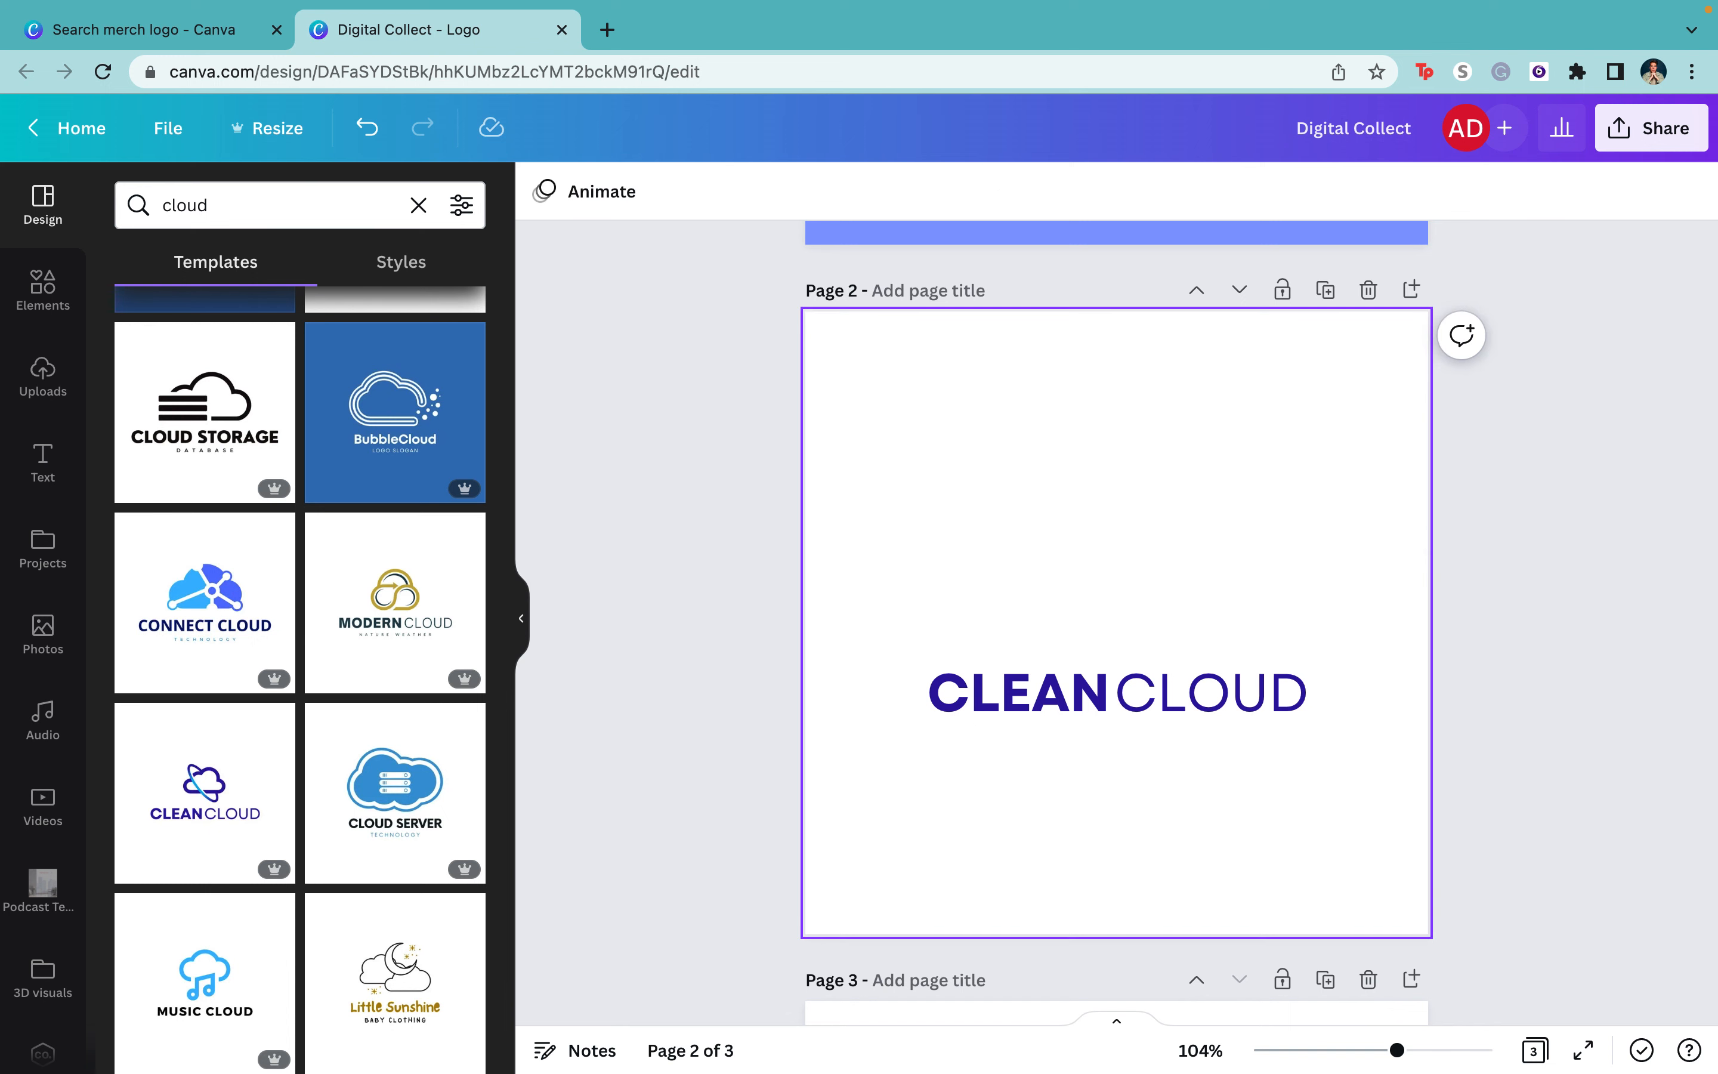
{"action": "left_click", "coordinate": [1043, 694]}
{"action": "key", "text": "Delete"}
{"action": "left_click", "coordinate": [1190, 700]}
{"action": "key", "text": "Delete"}
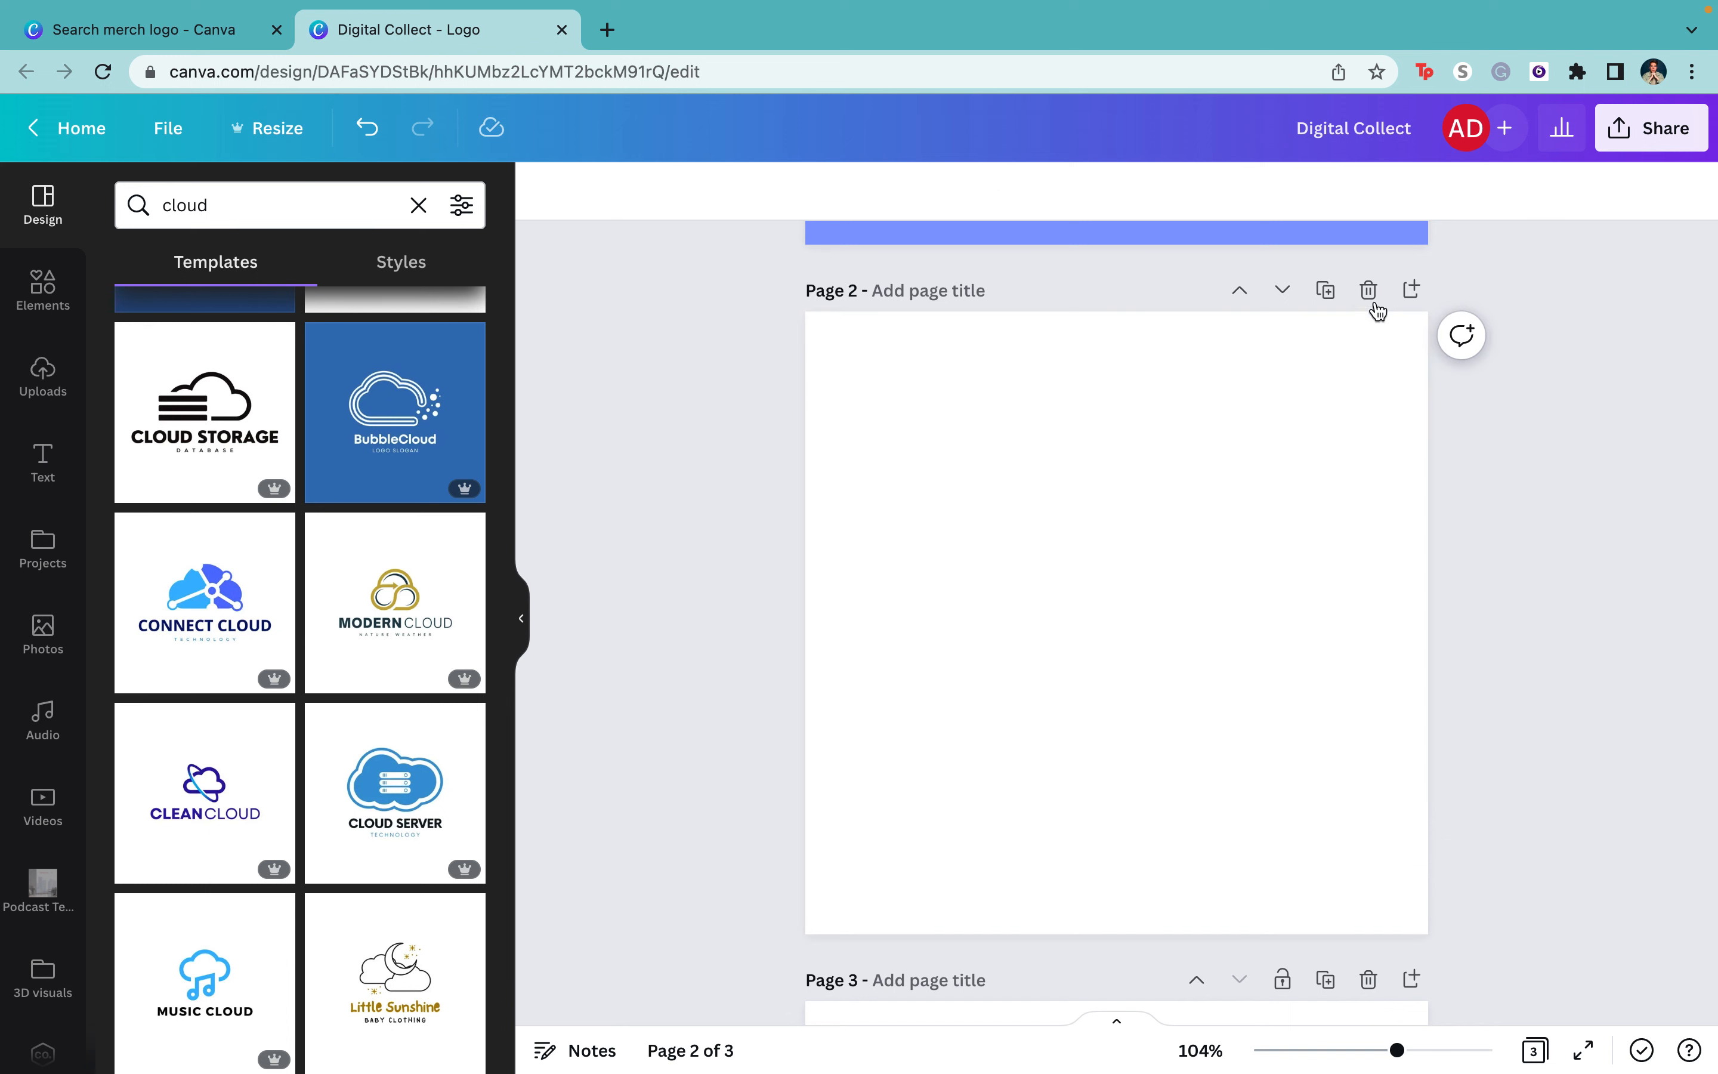
{"action": "left_click", "coordinate": [1377, 292]}
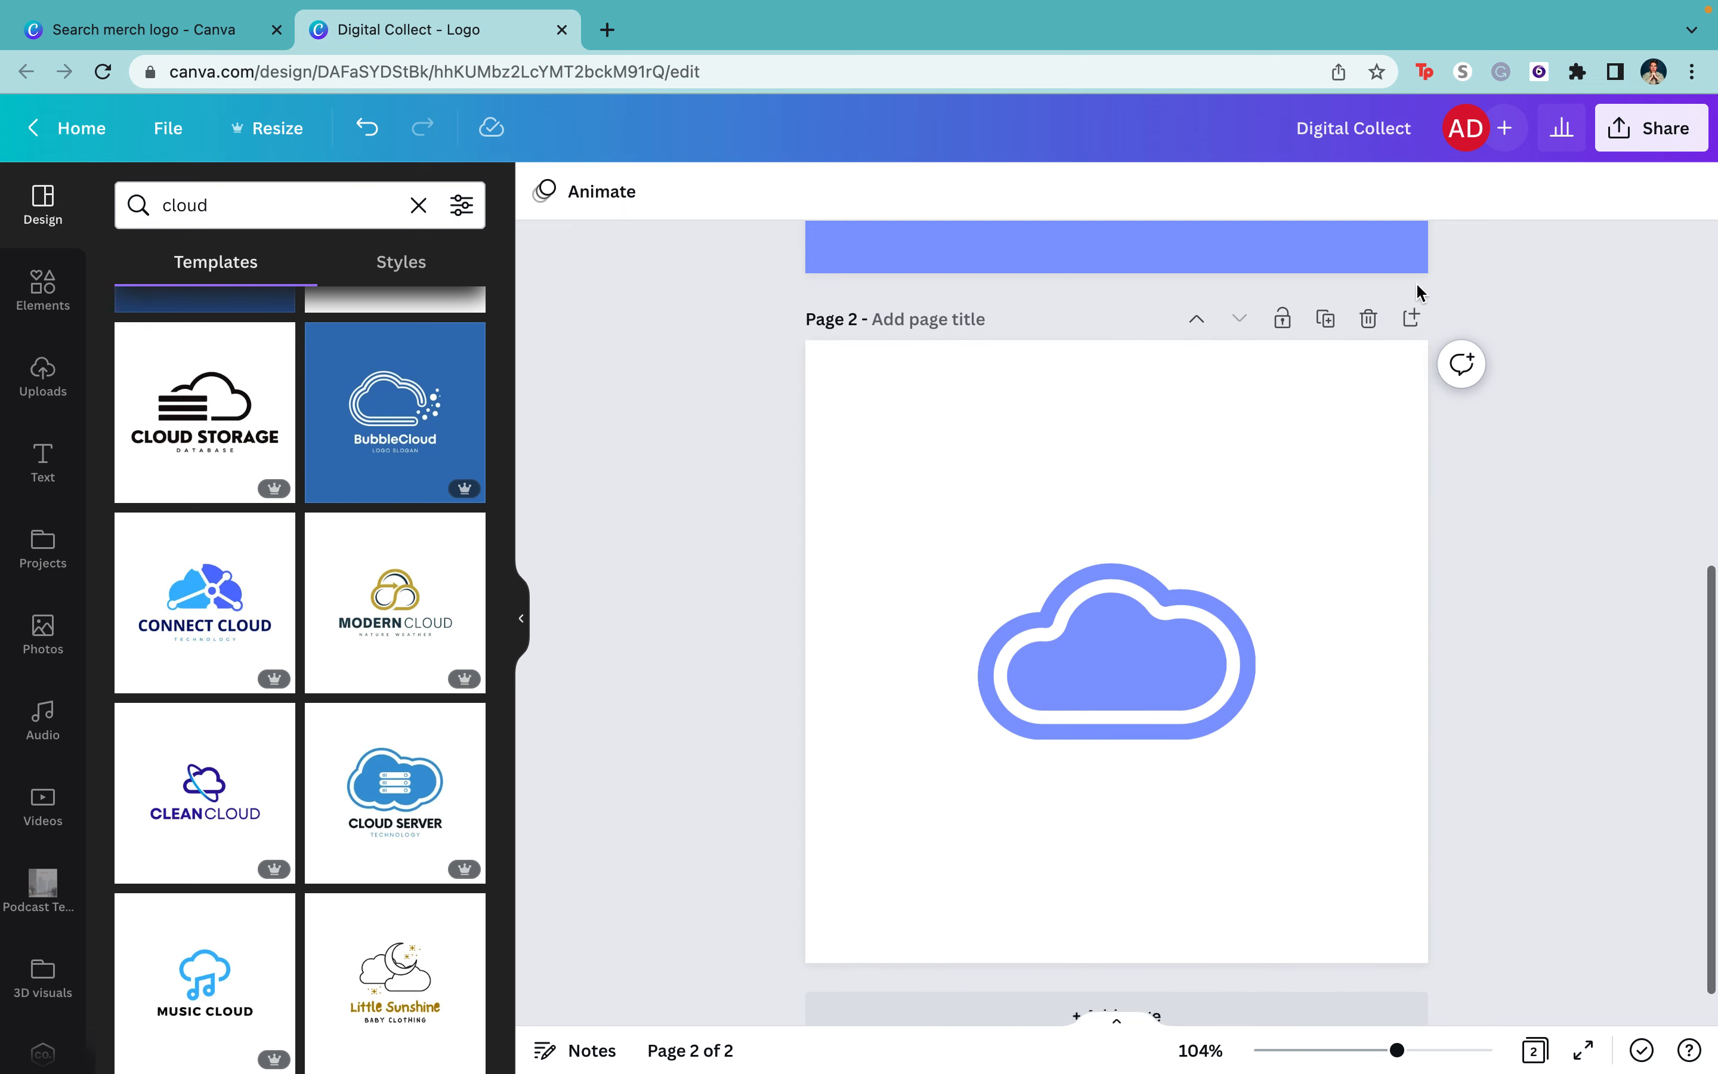
{"action": "left_click", "coordinate": [1364, 321]}
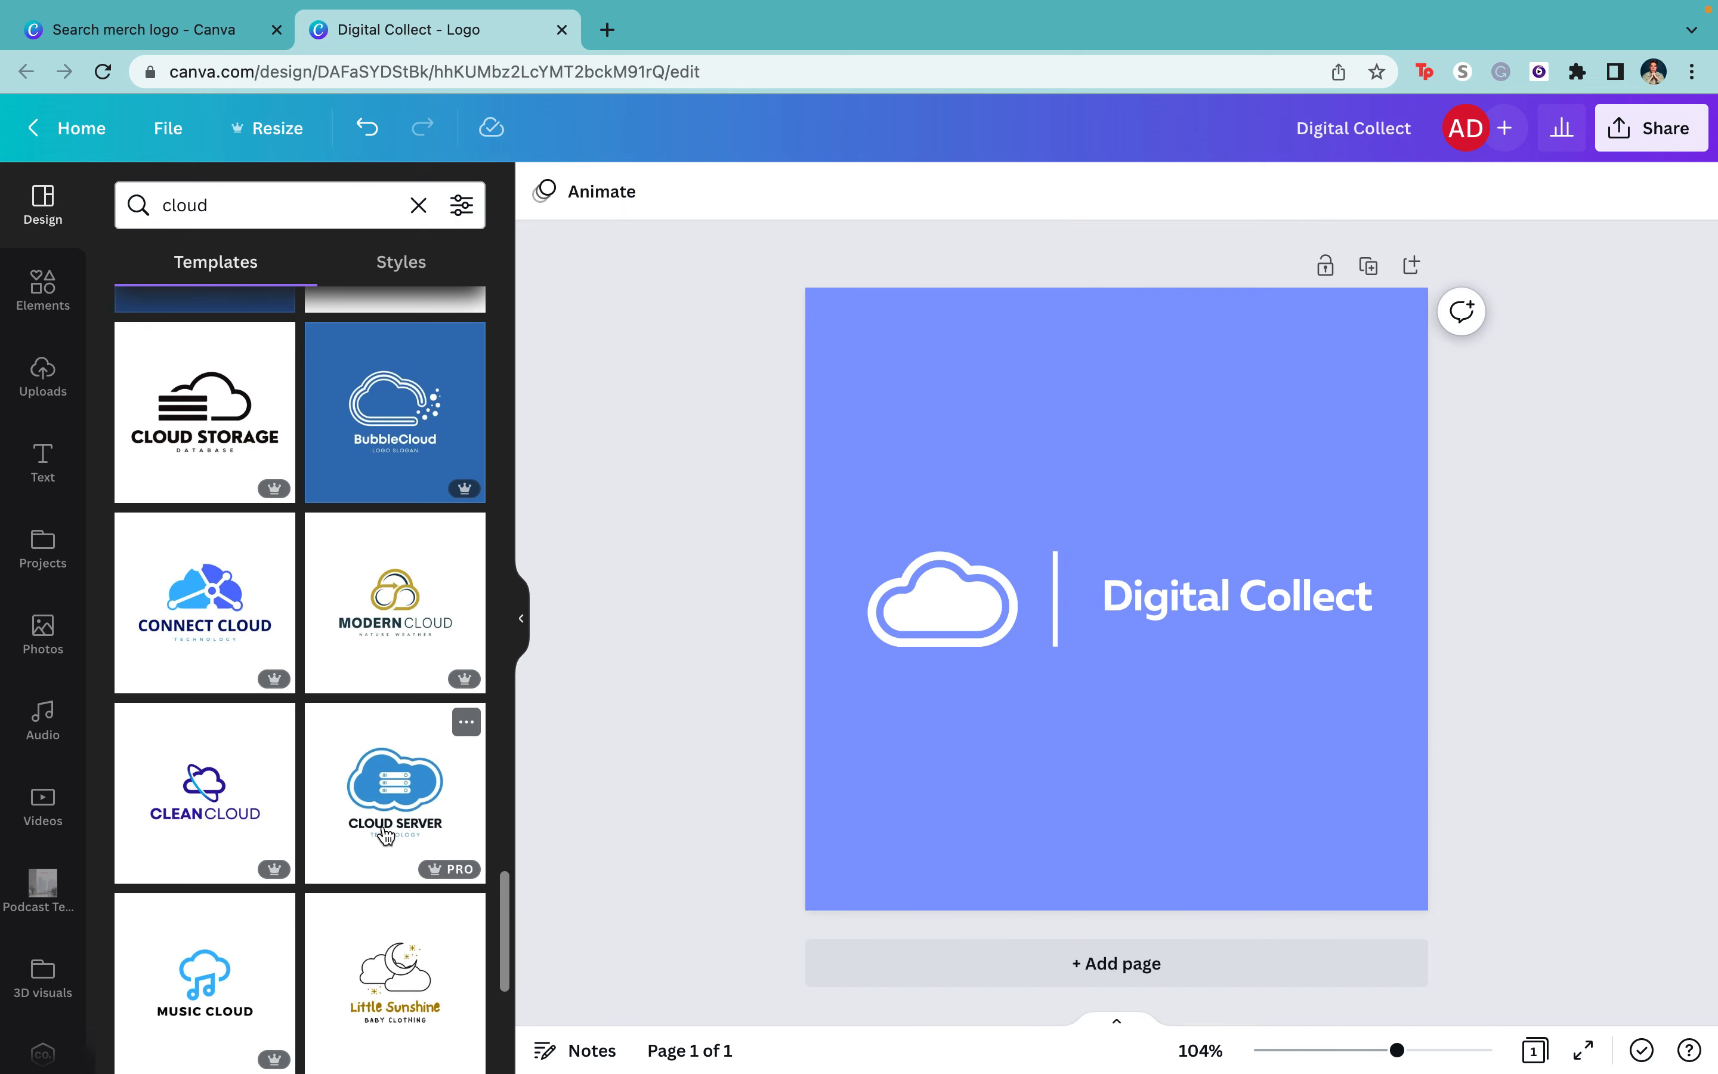
- Look through more cloud logo templates, and search the logo templates for "tech"
{"action": "scroll", "coordinate": [385, 835], "scroll_direction": "down", "scroll_amount": 10}
{"action": "left_click", "coordinate": [920, 491]}
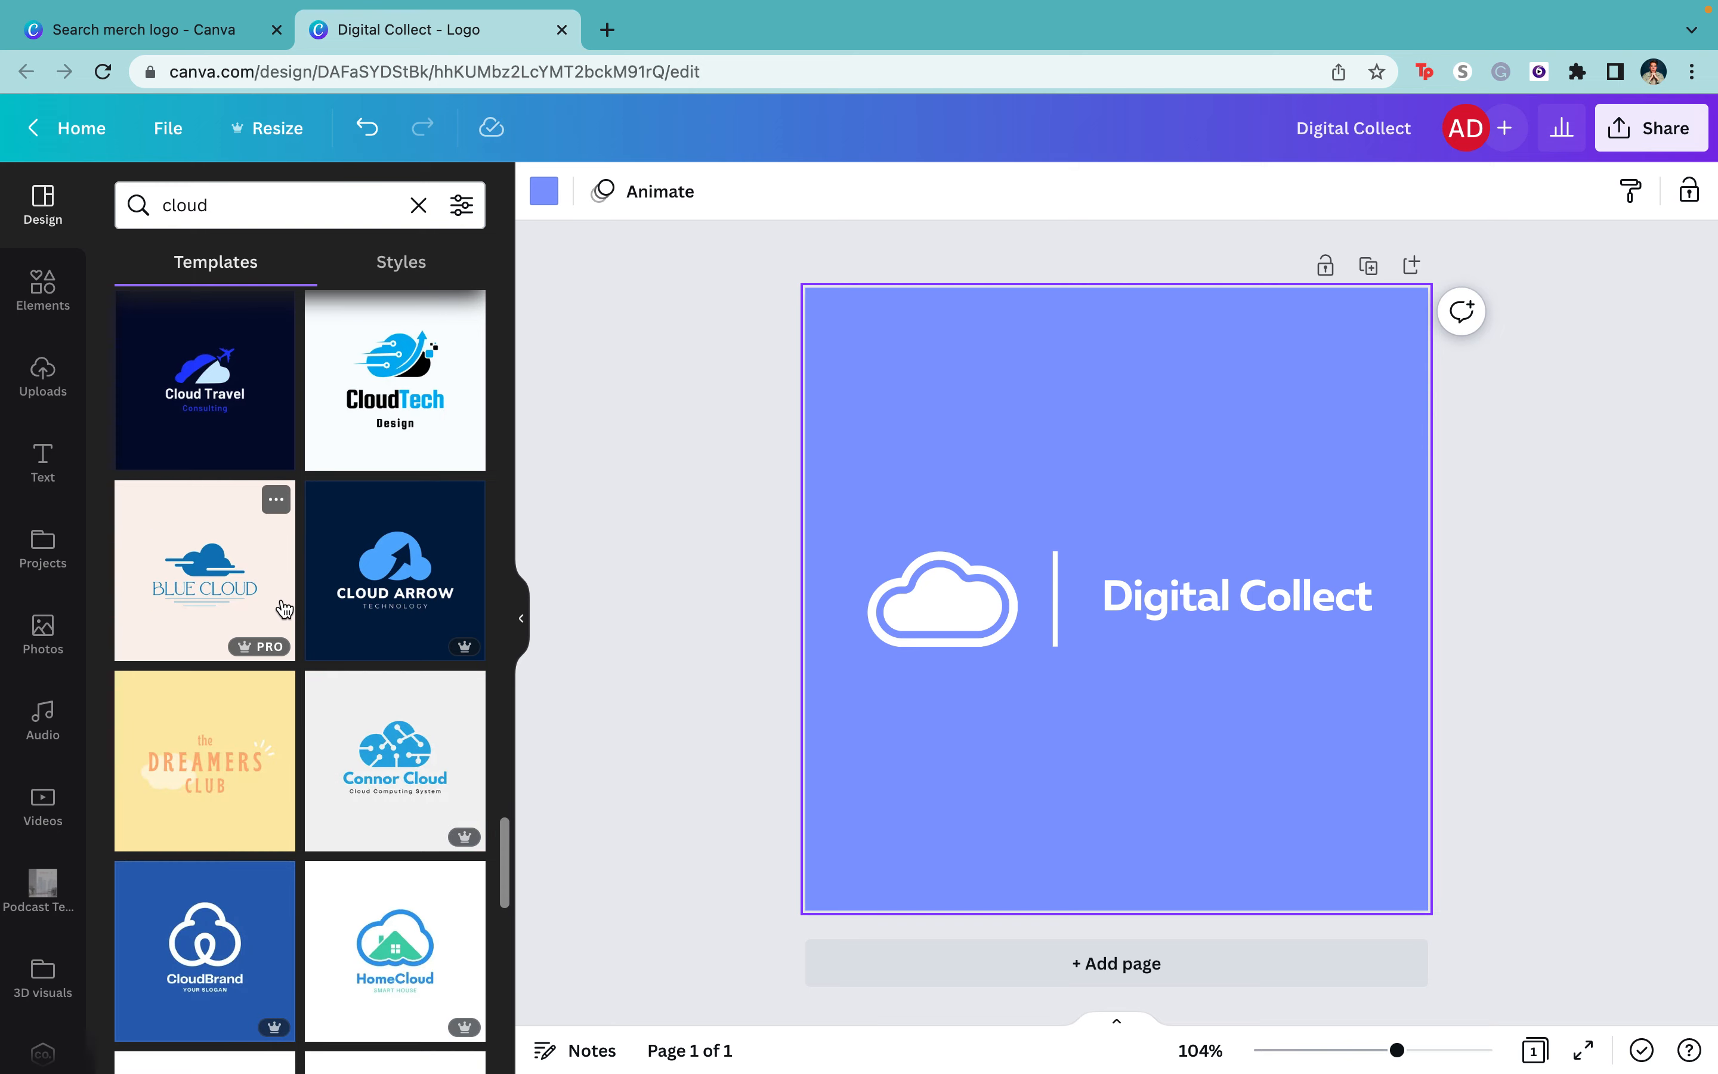
{"action": "scroll", "coordinate": [284, 609], "scroll_direction": "down", "scroll_amount": 5}
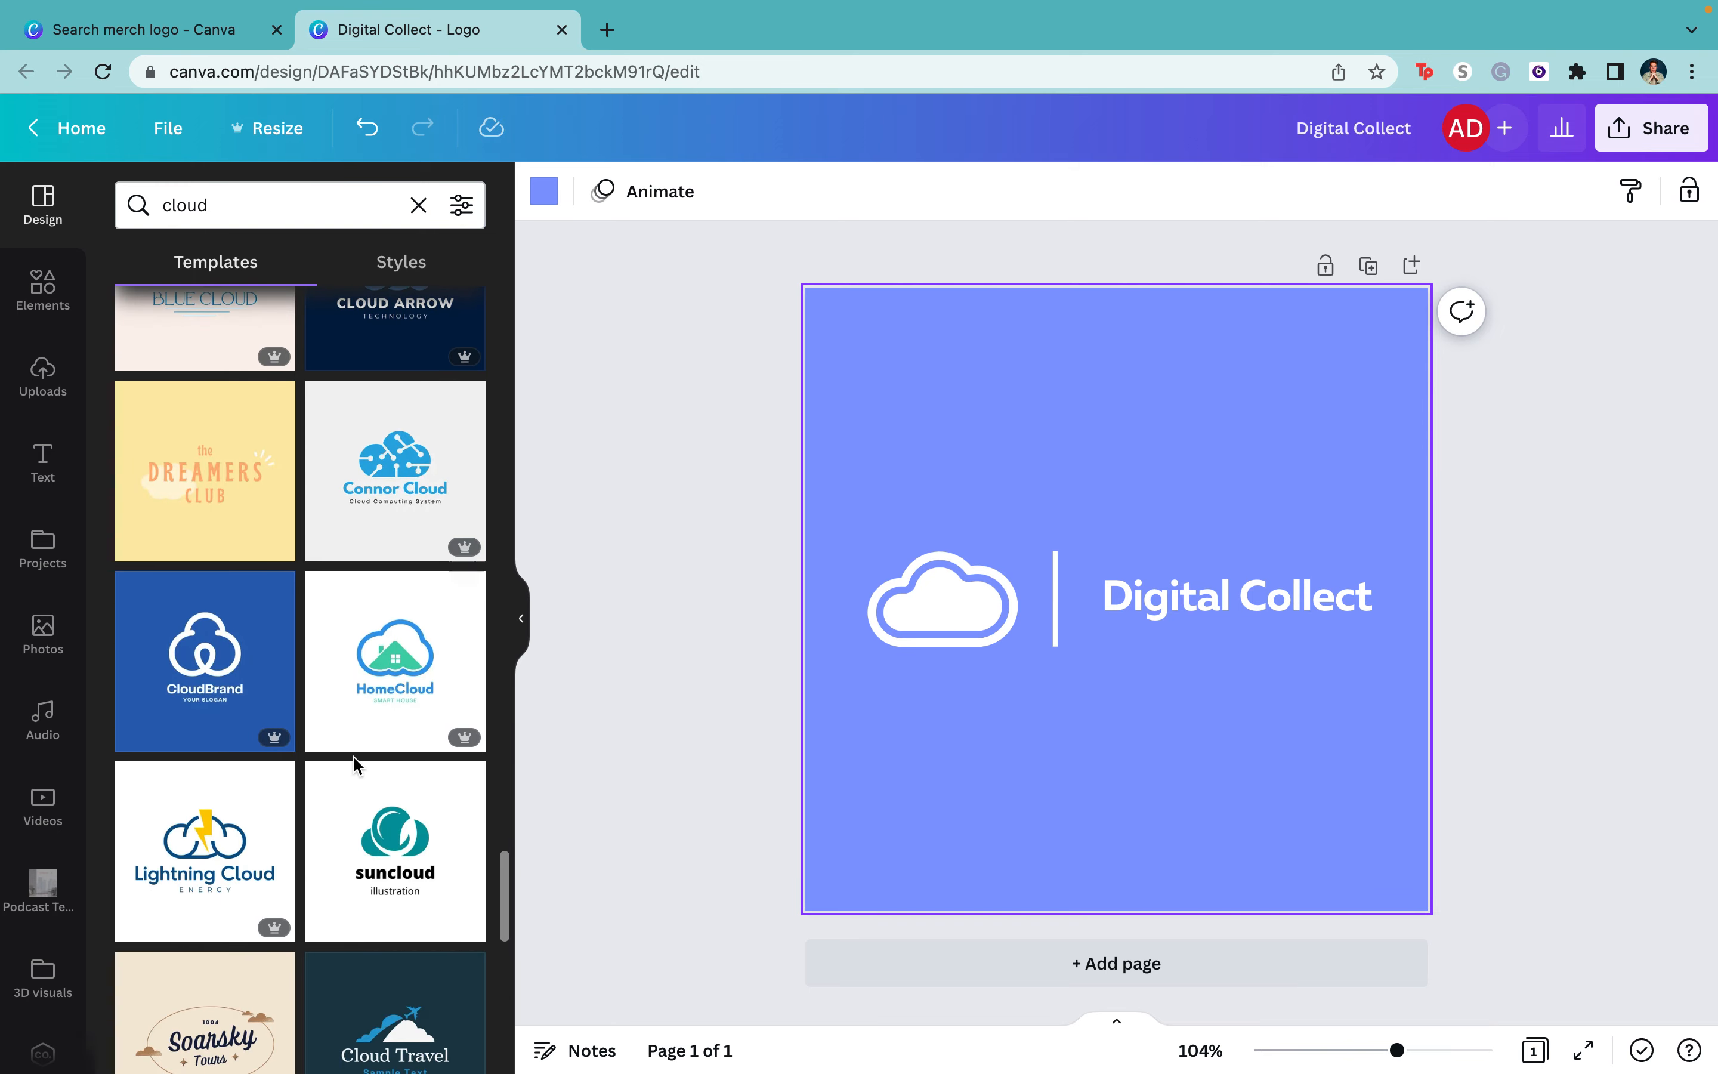
{"action": "scroll", "coordinate": [352, 756], "scroll_direction": "down", "scroll_amount": 6}
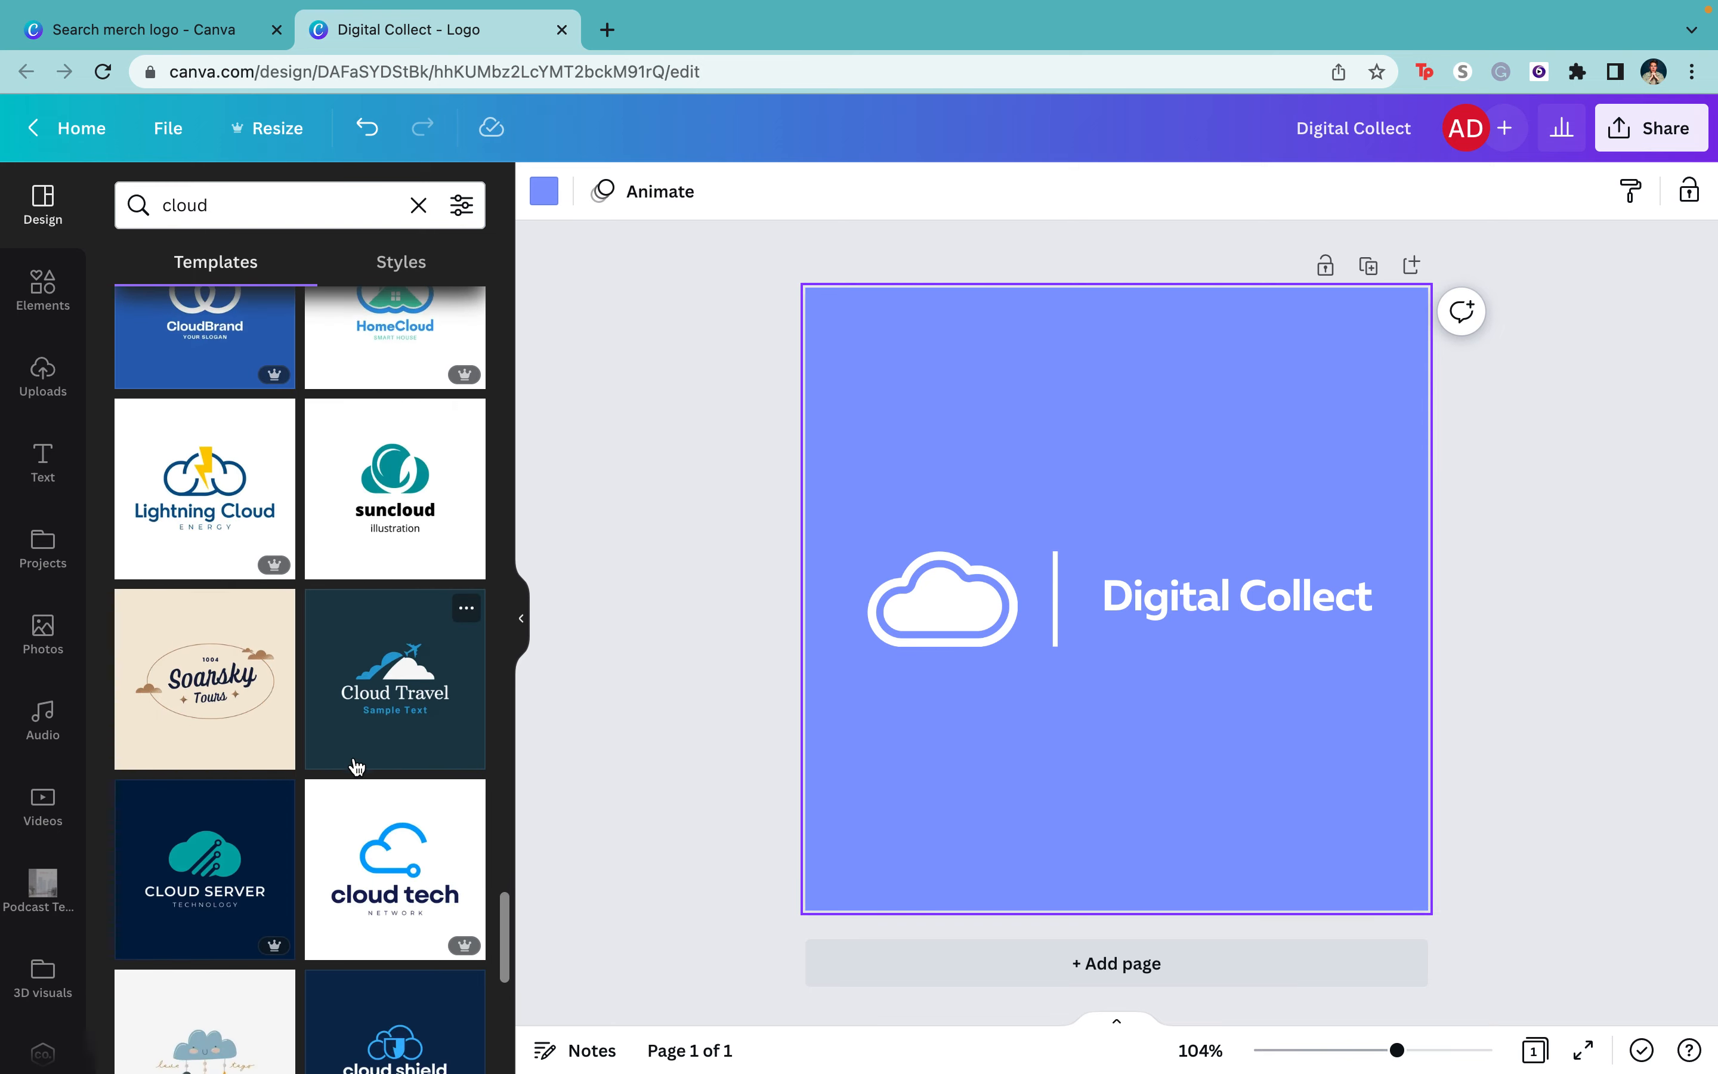
{"action": "scroll", "coordinate": [355, 766], "scroll_direction": "down", "scroll_amount": 6}
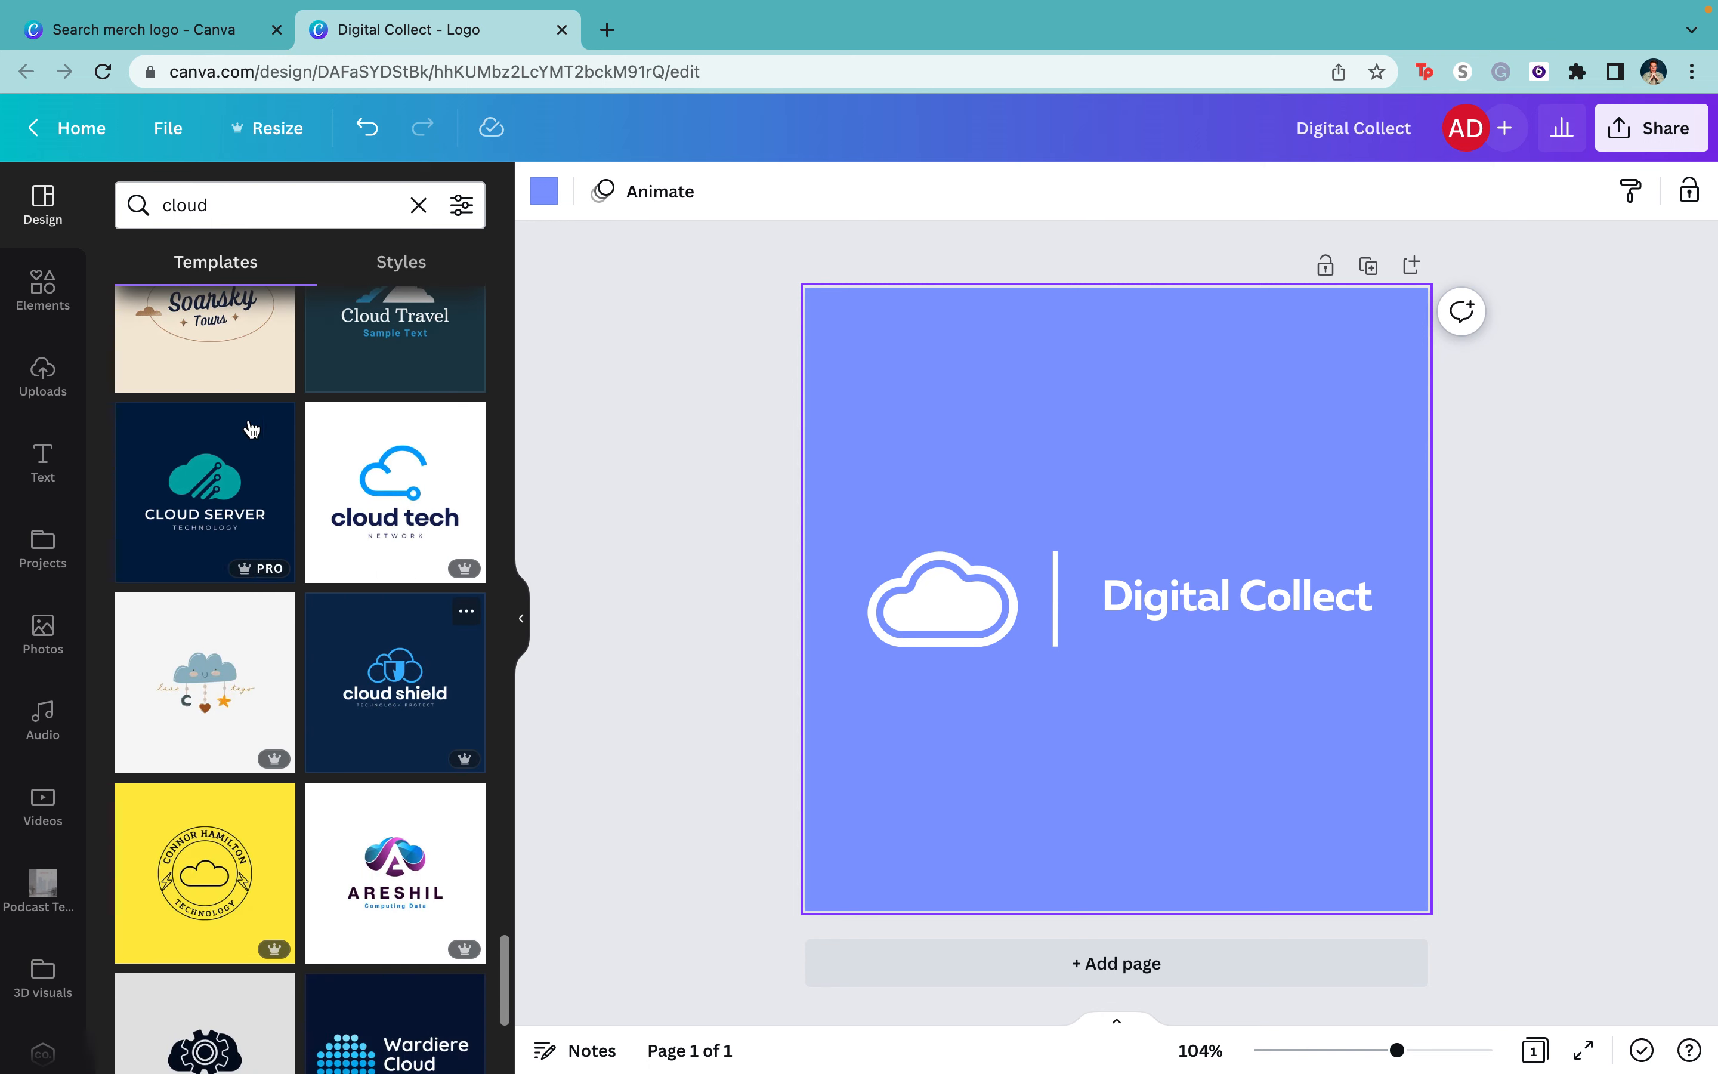
{"action": "left_click", "coordinate": [412, 206]}
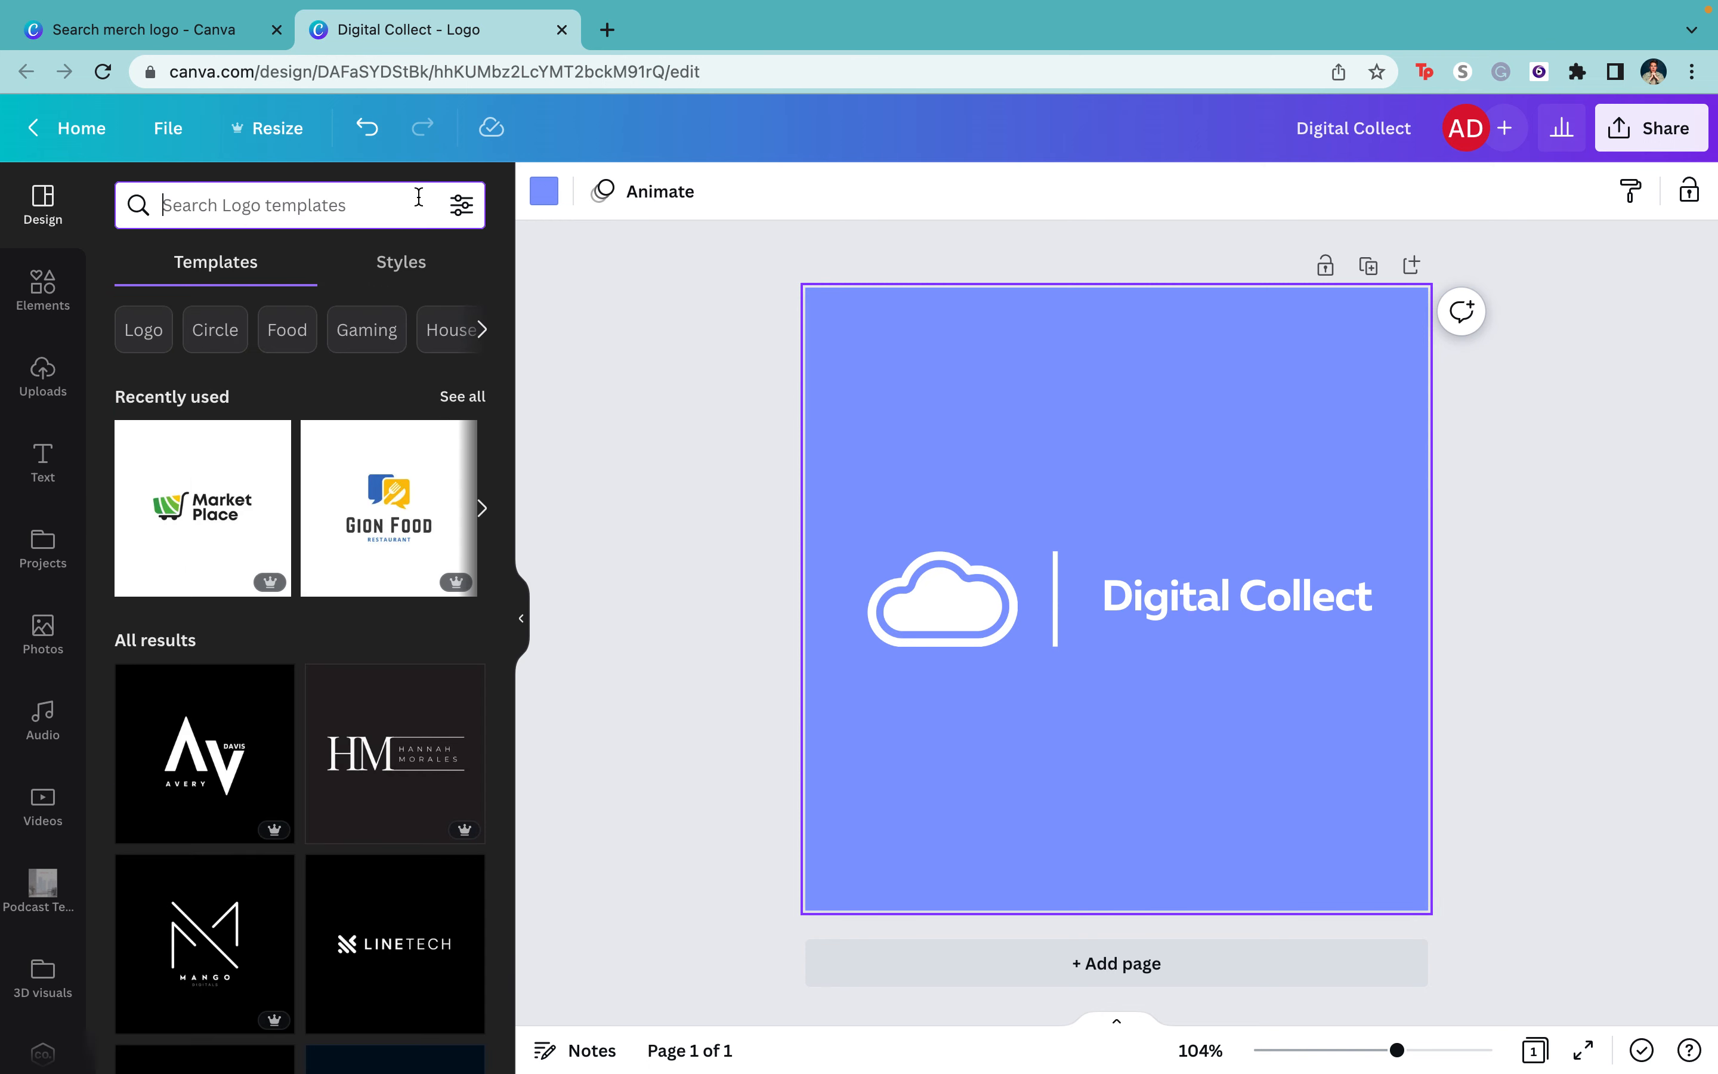
{"action": "type", "text": "tech"}
{"action": "key", "text": "Return"}
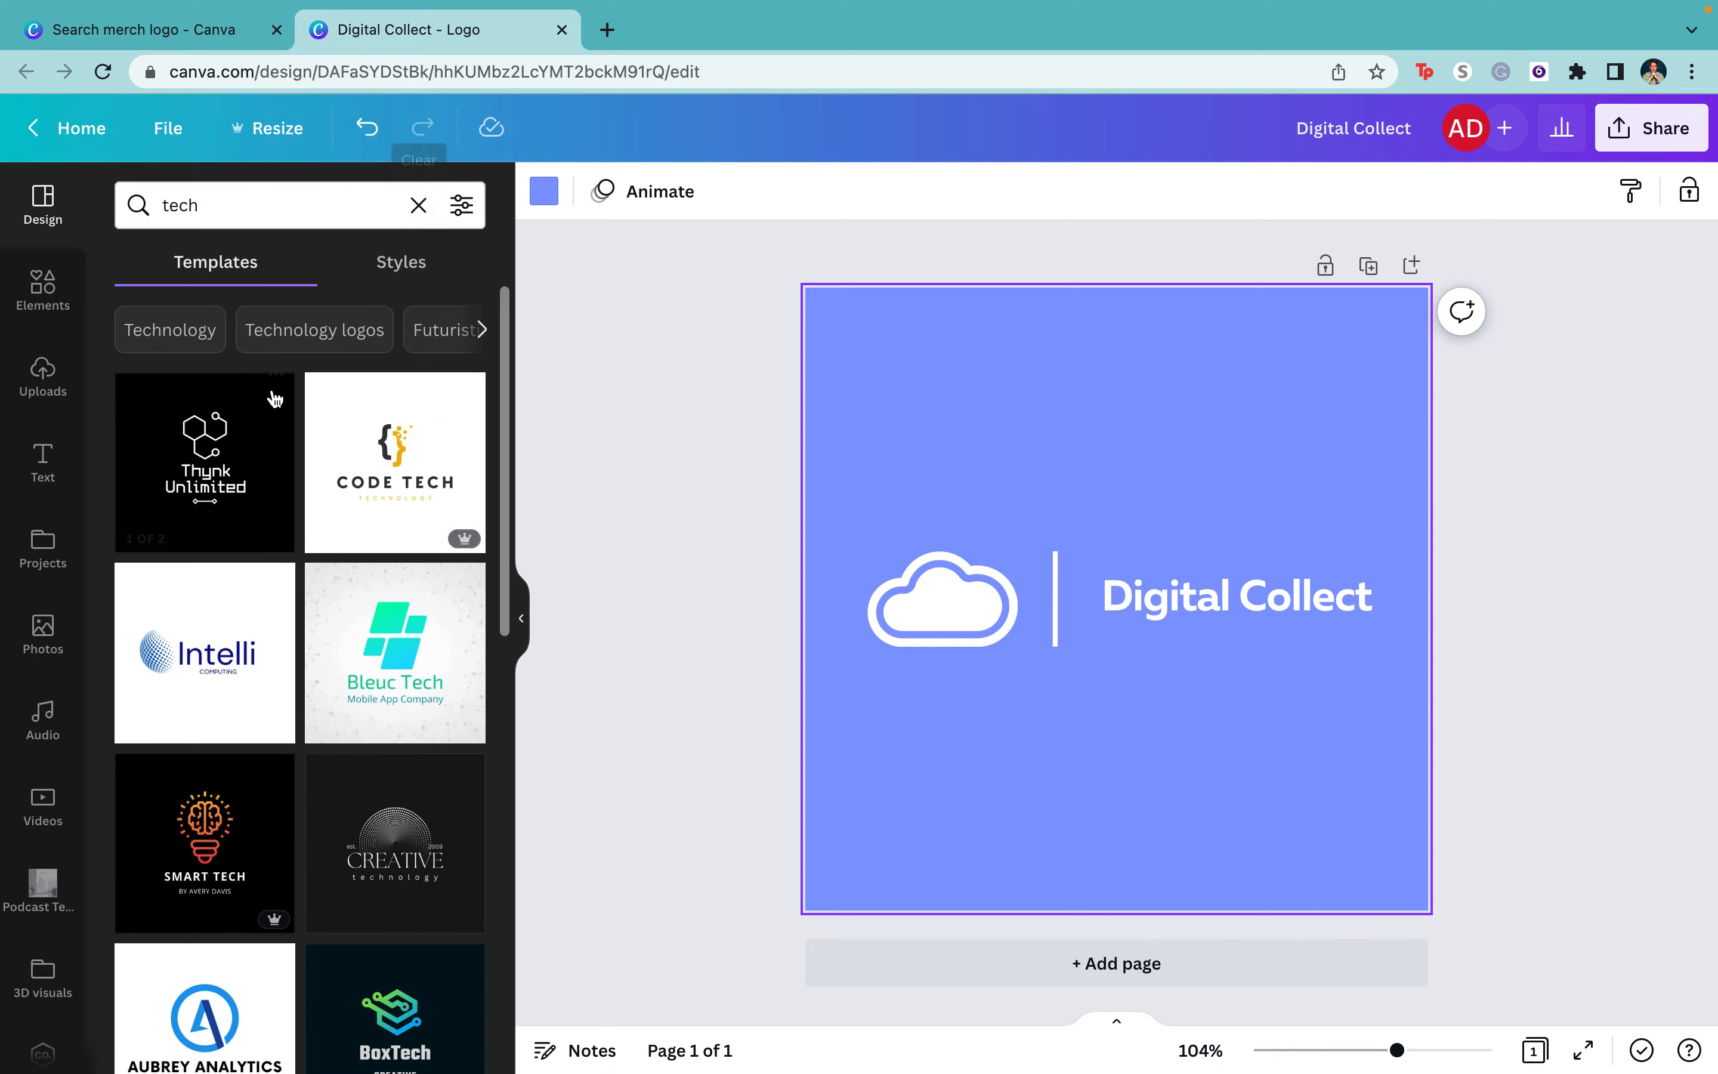
- Add the "Intelli" computing logo template to the design as a new page
{"action": "scroll", "coordinate": [352, 575], "scroll_direction": "down", "scroll_amount": 2}
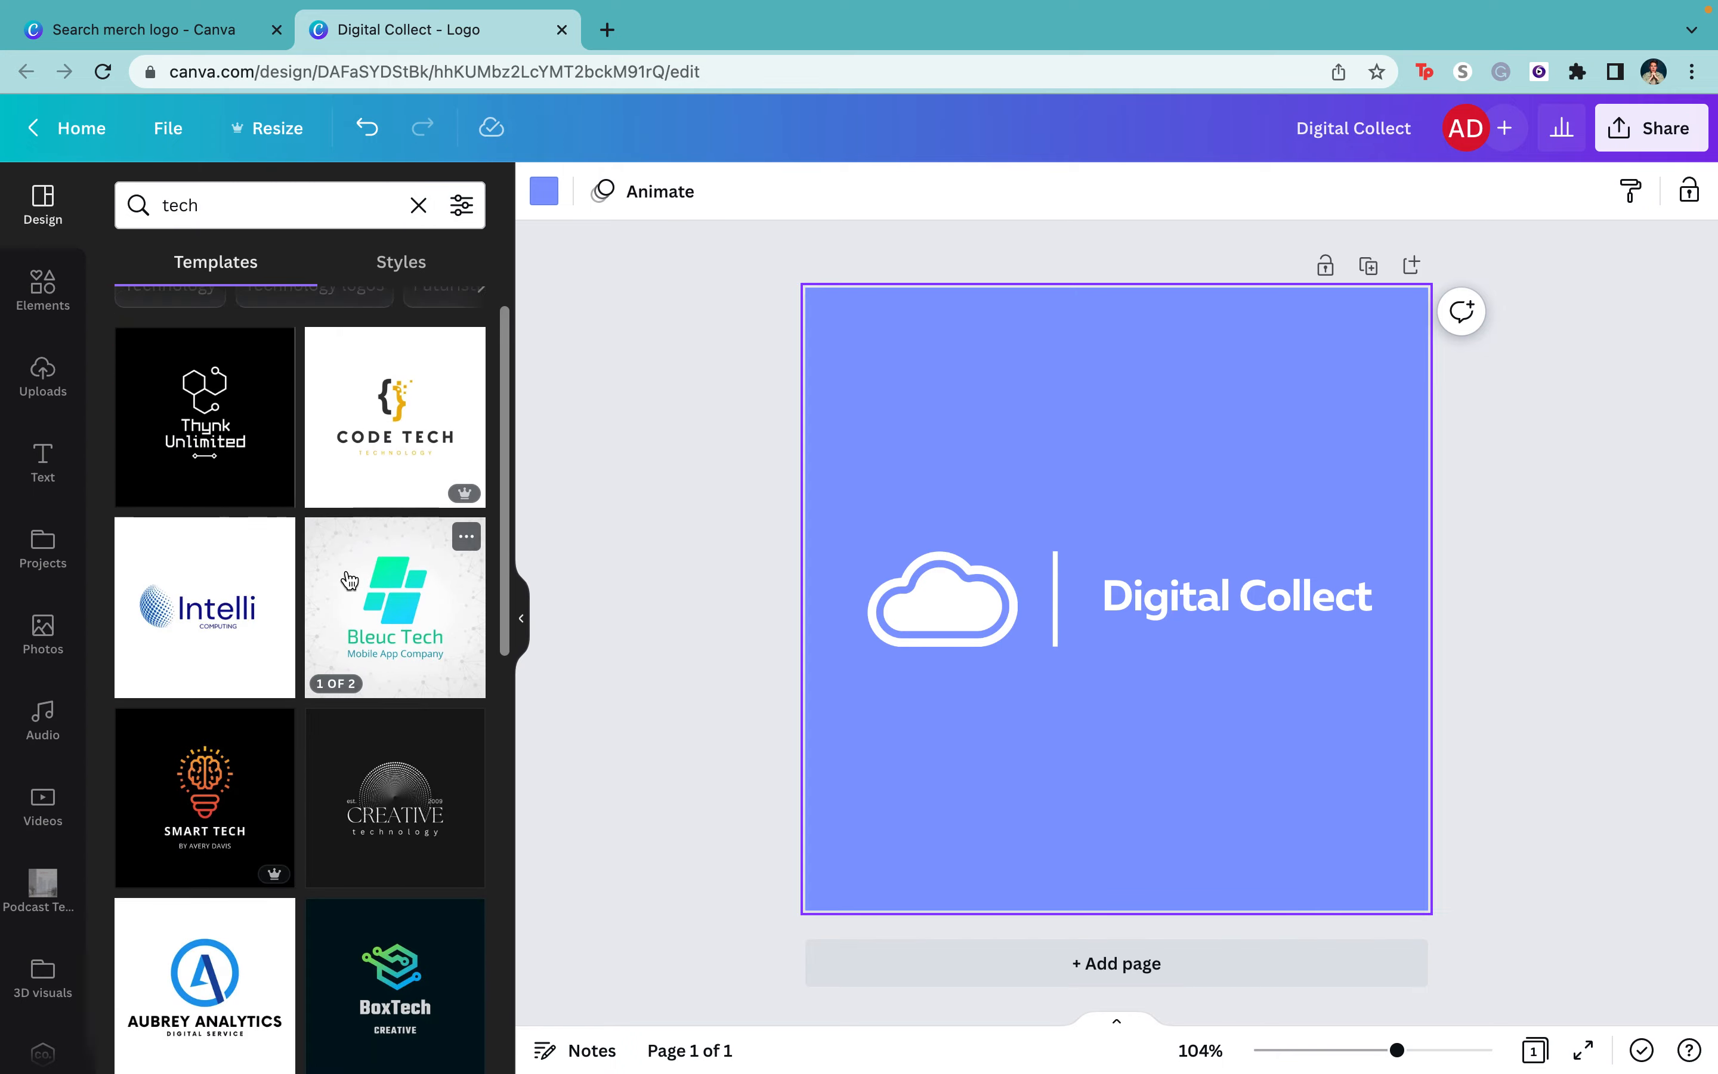
{"action": "left_click", "coordinate": [212, 578]}
{"action": "left_click", "coordinate": [977, 649]}
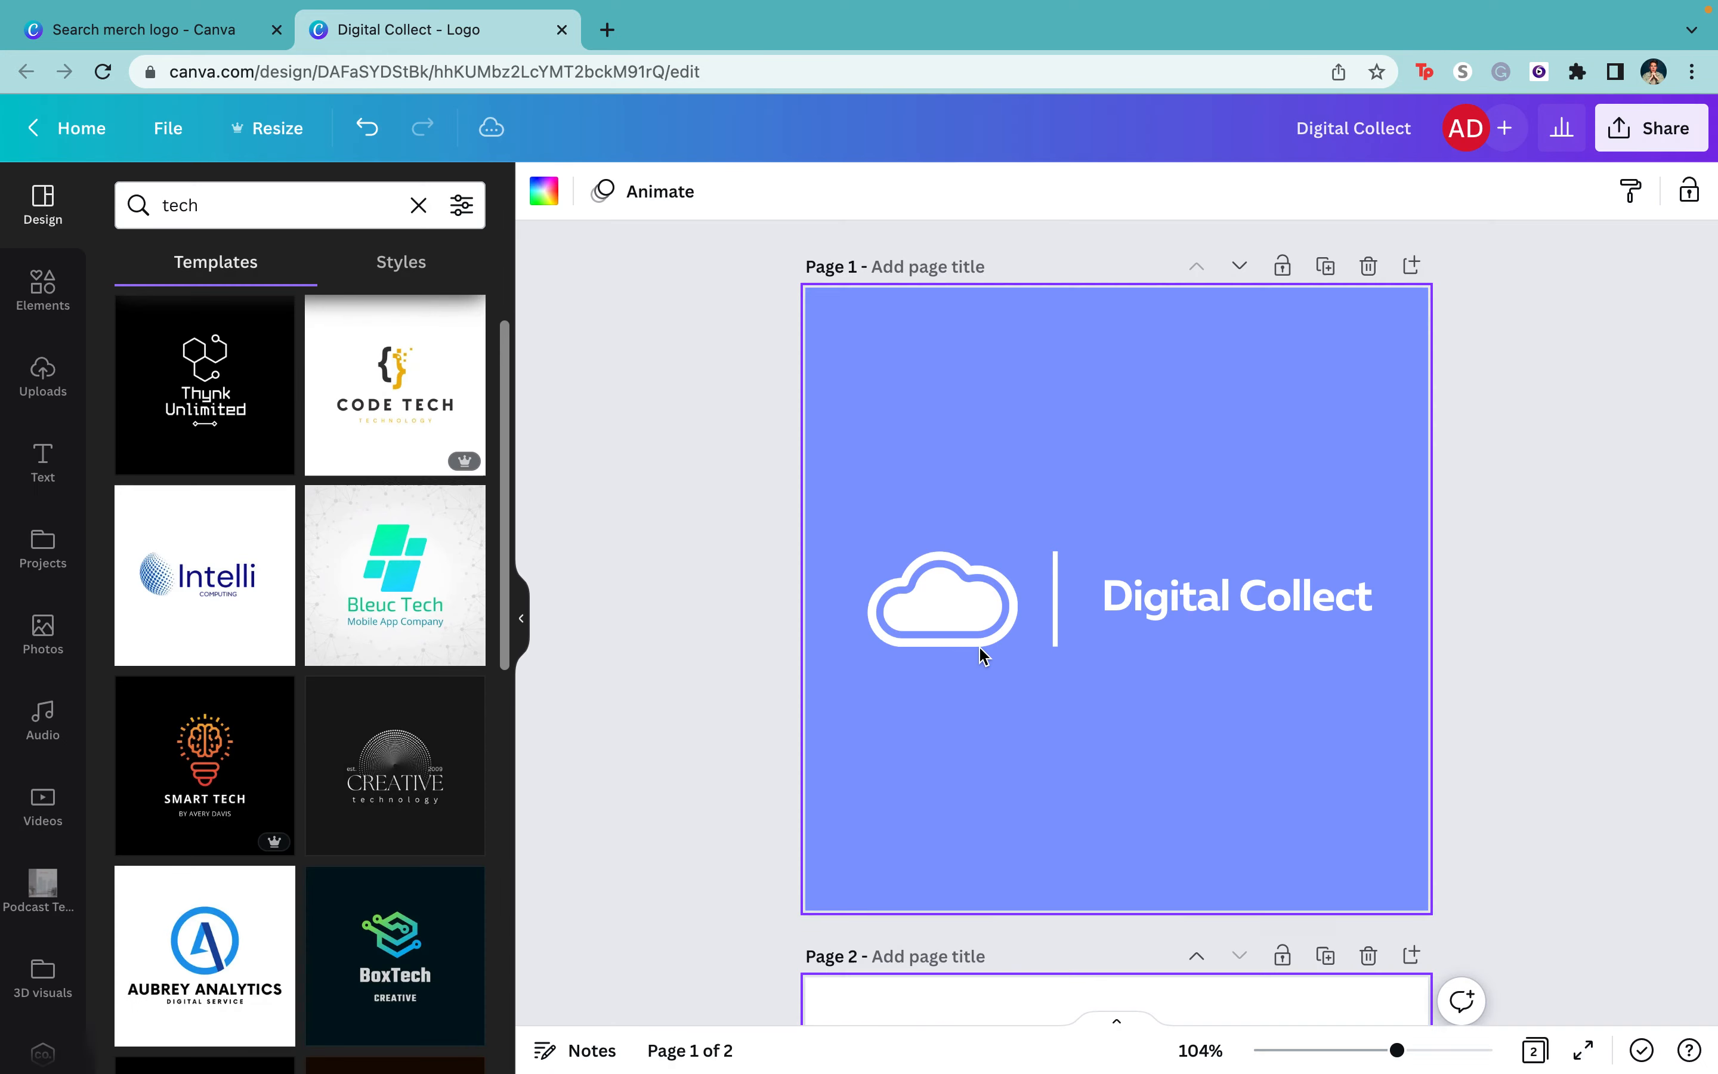
- Remove the "Intelli" logo's elements from page 2 and delete the page
{"action": "left_click", "coordinate": [904, 668]}
{"action": "key", "text": "Delete"}
{"action": "left_click", "coordinate": [1042, 667]}
{"action": "key", "text": "Delete"}
{"action": "left_click", "coordinate": [1368, 289]}
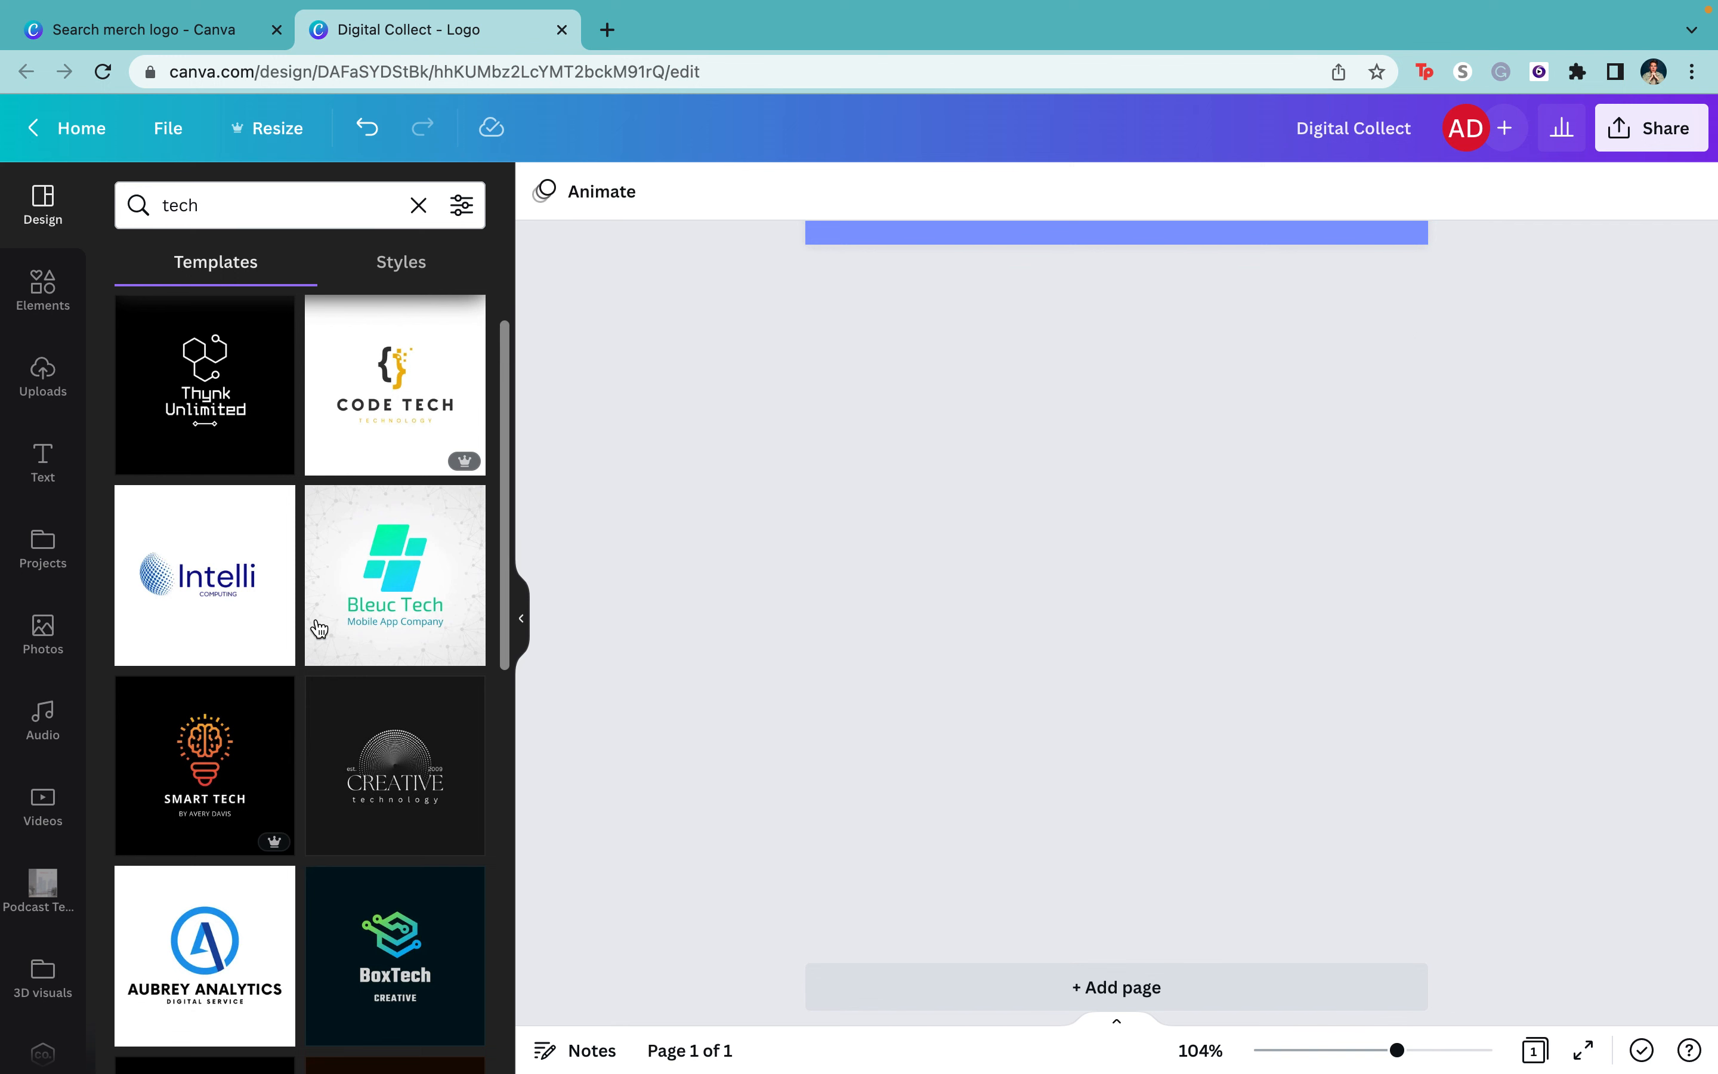
- Look through further logo templates in the "tech" results
{"action": "scroll", "coordinate": [290, 756], "scroll_direction": "down", "scroll_amount": 3}
{"action": "scroll", "coordinate": [290, 757], "scroll_direction": "down", "scroll_amount": 3}
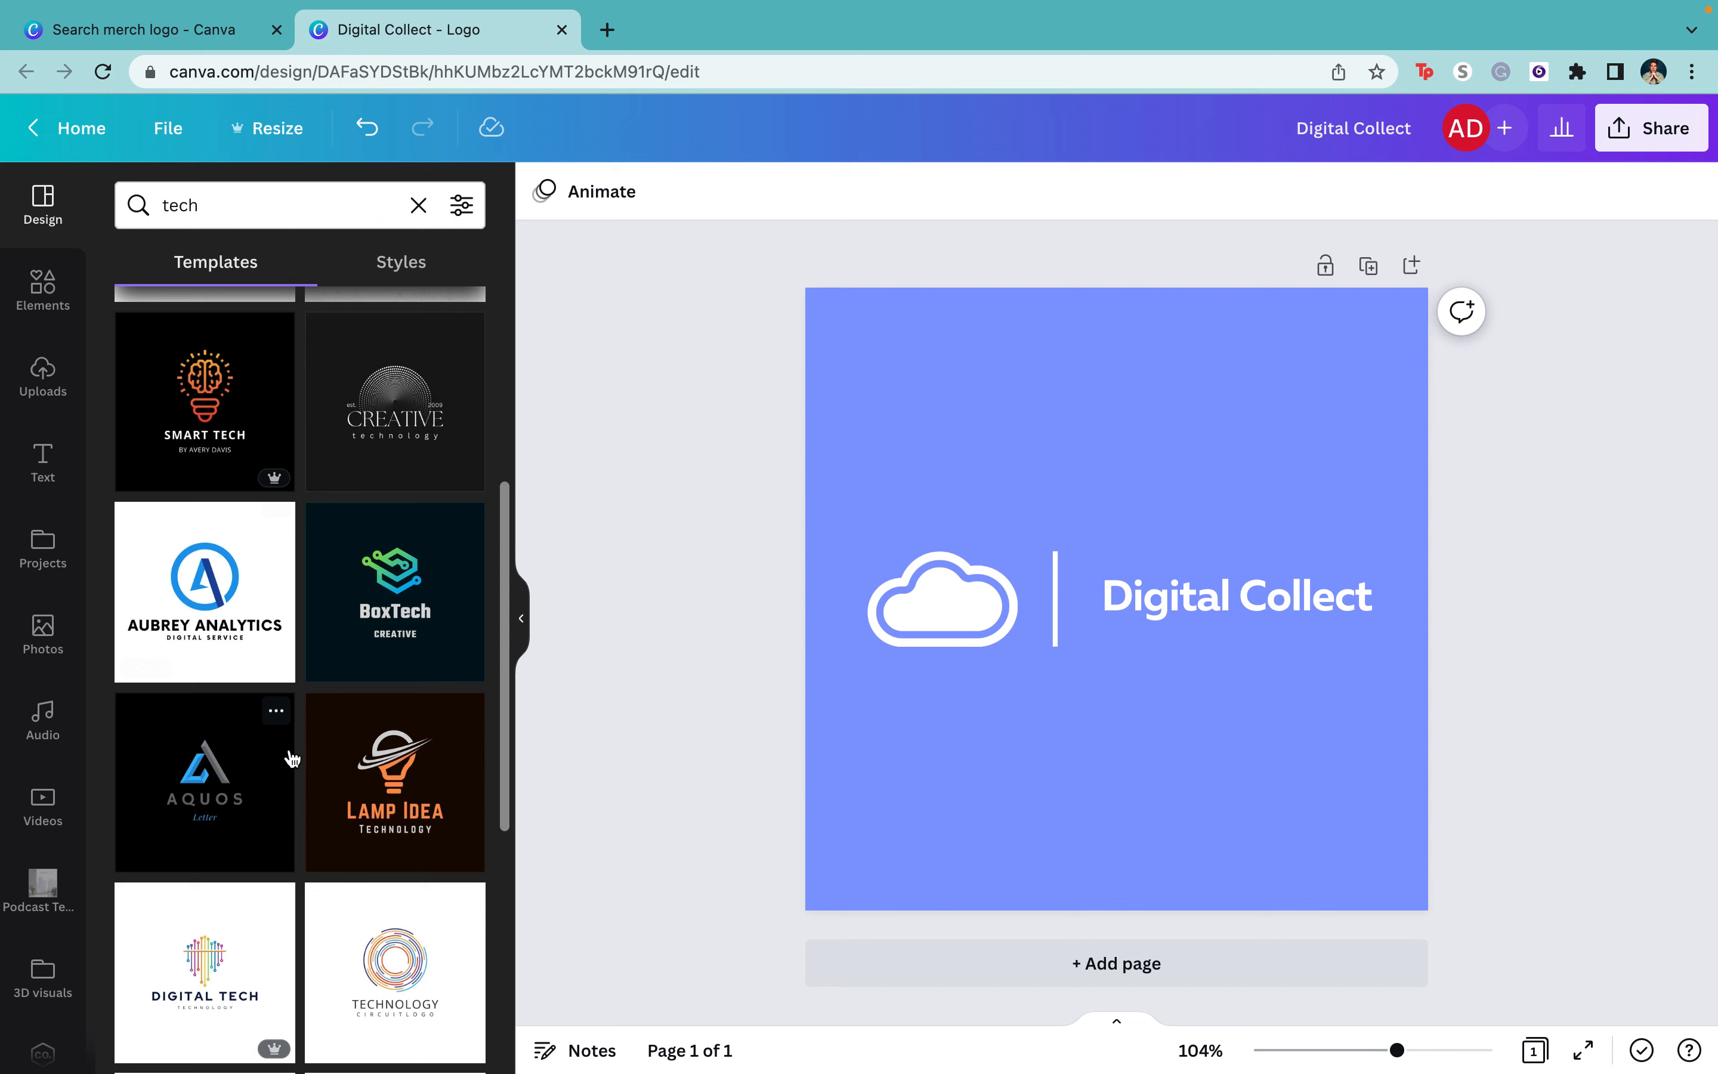
{"action": "left_click", "coordinate": [970, 346]}
{"action": "scroll", "coordinate": [333, 703], "scroll_direction": "down", "scroll_amount": 3}
{"action": "scroll", "coordinate": [332, 703], "scroll_direction": "down", "scroll_amount": 6}
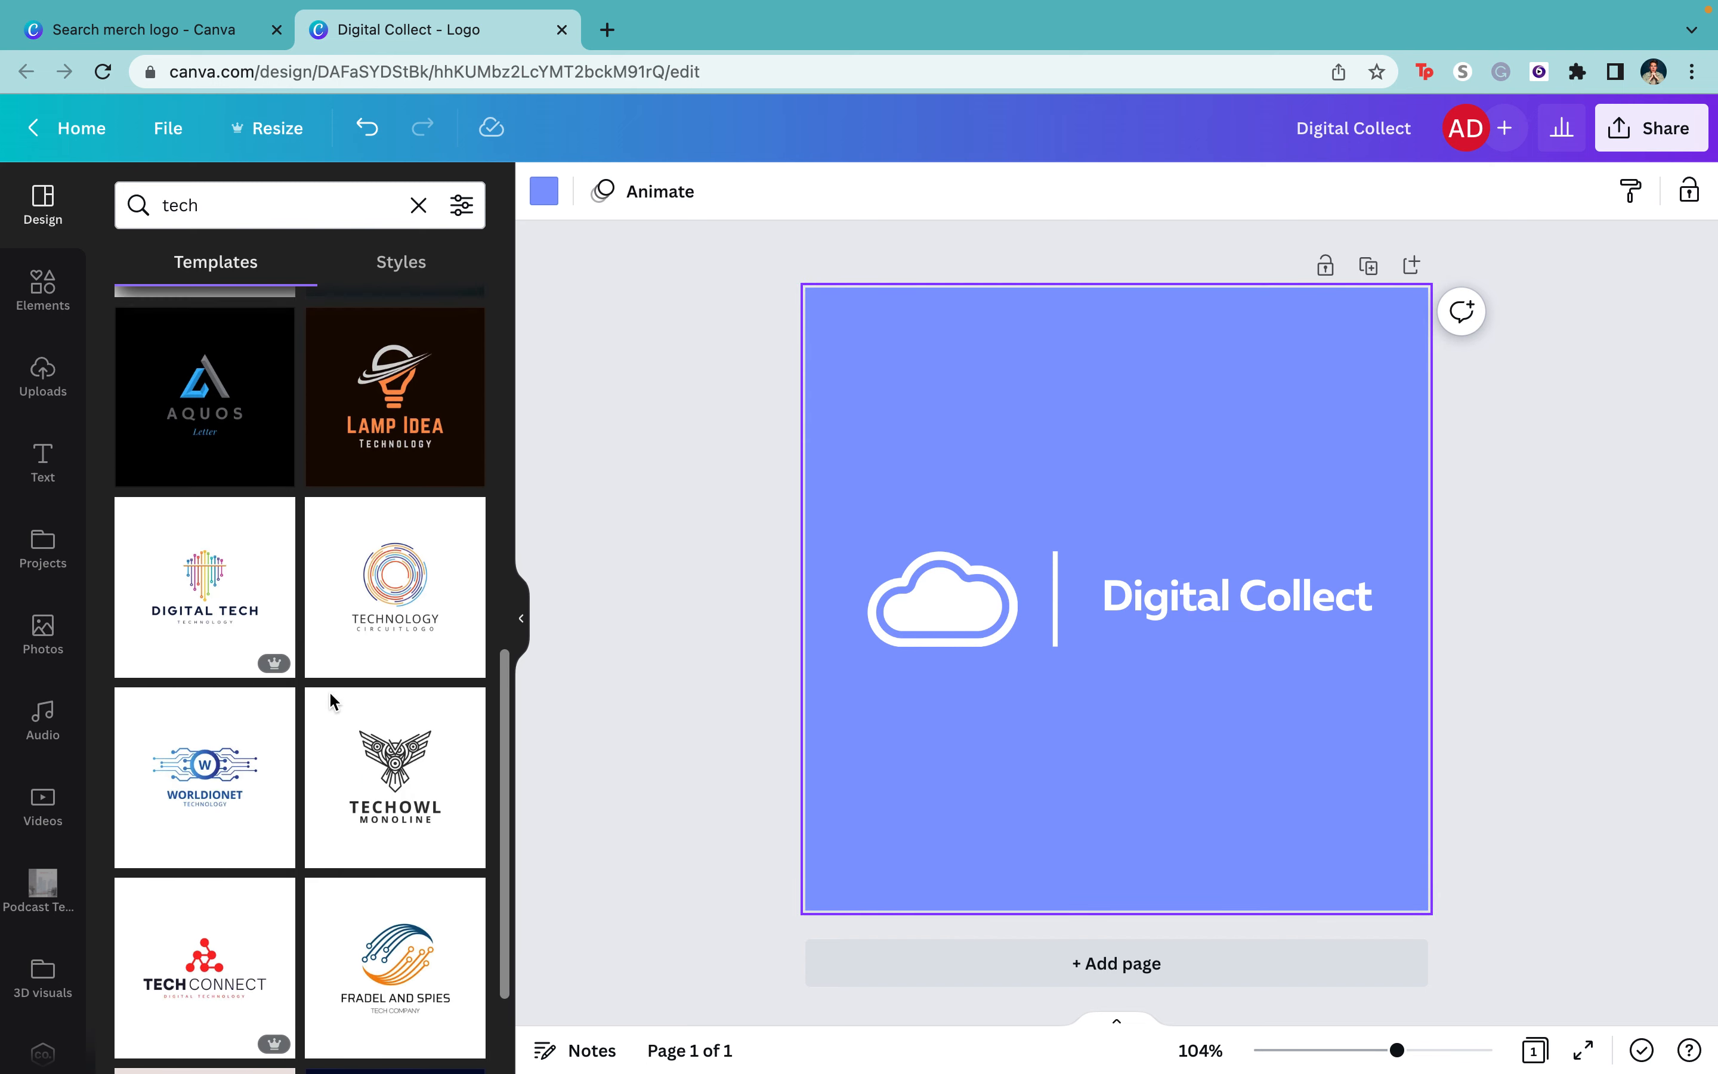
{"action": "scroll", "coordinate": [332, 703], "scroll_direction": "down", "scroll_amount": 2}
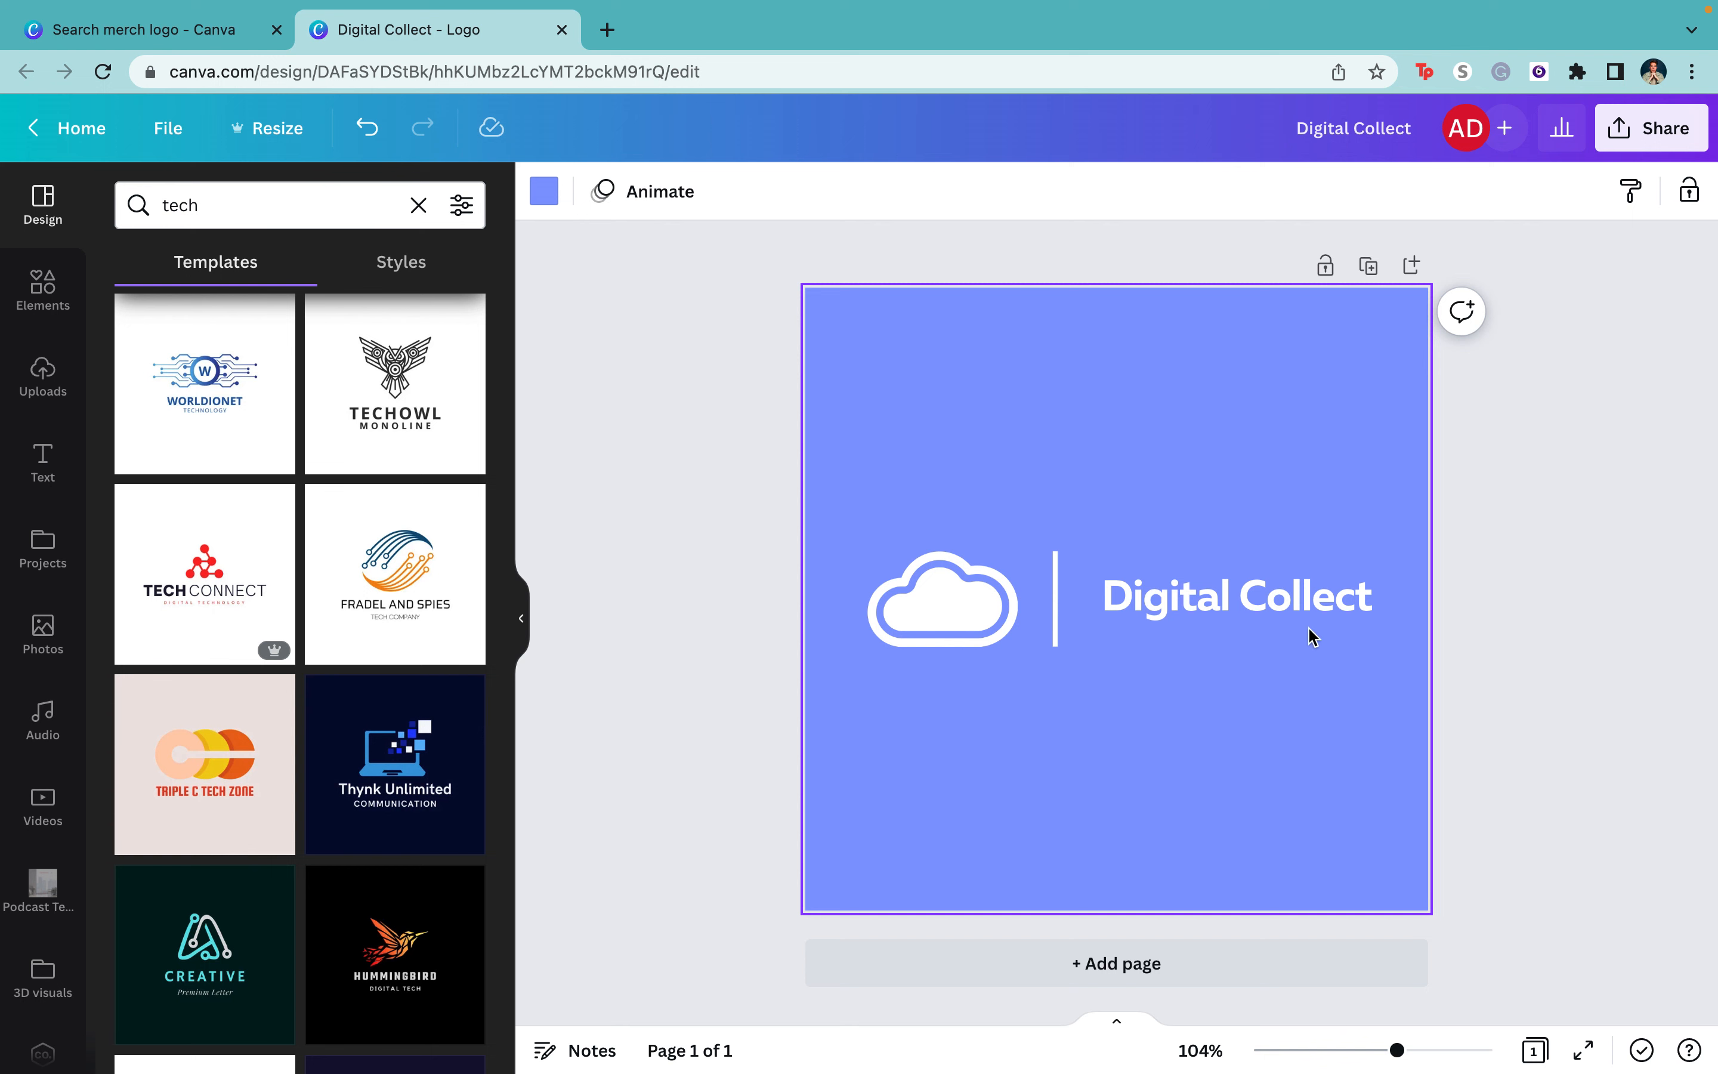
- Change the font of the "Digital Collect" text to Permanent Marker
{"action": "left_click", "coordinate": [1321, 594]}
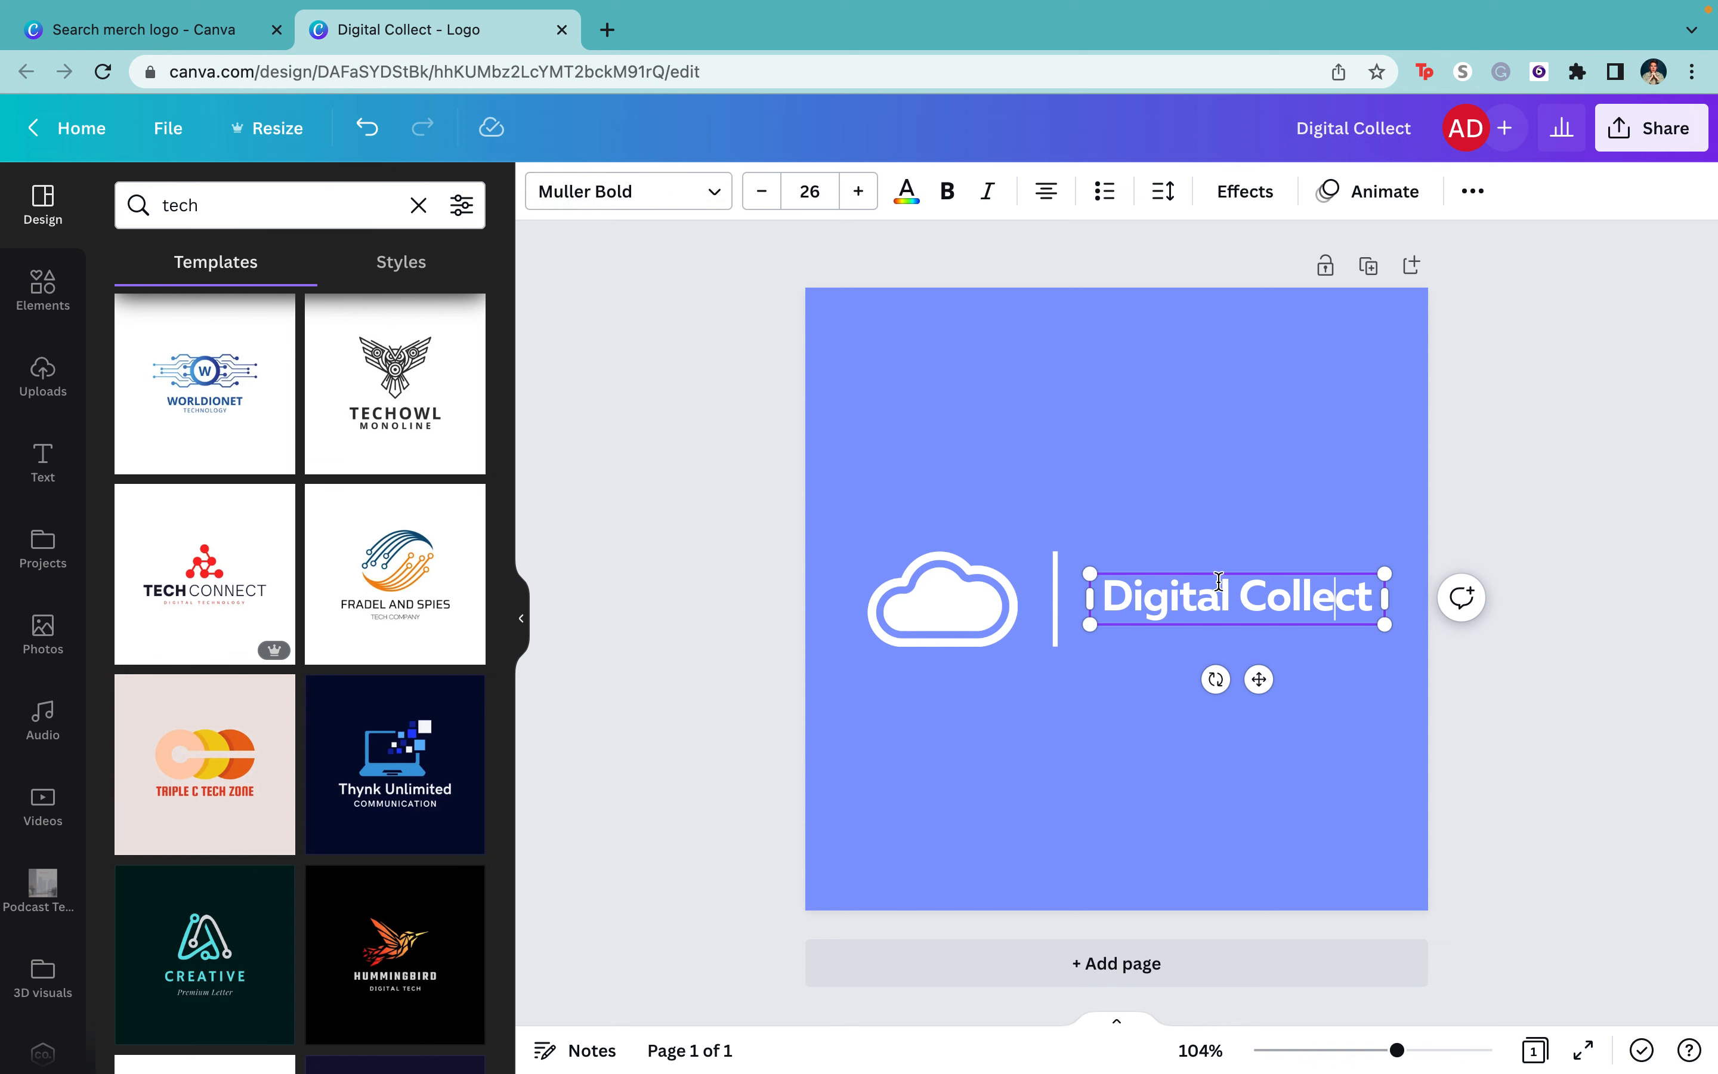
{"action": "left_click", "coordinate": [1184, 597]}
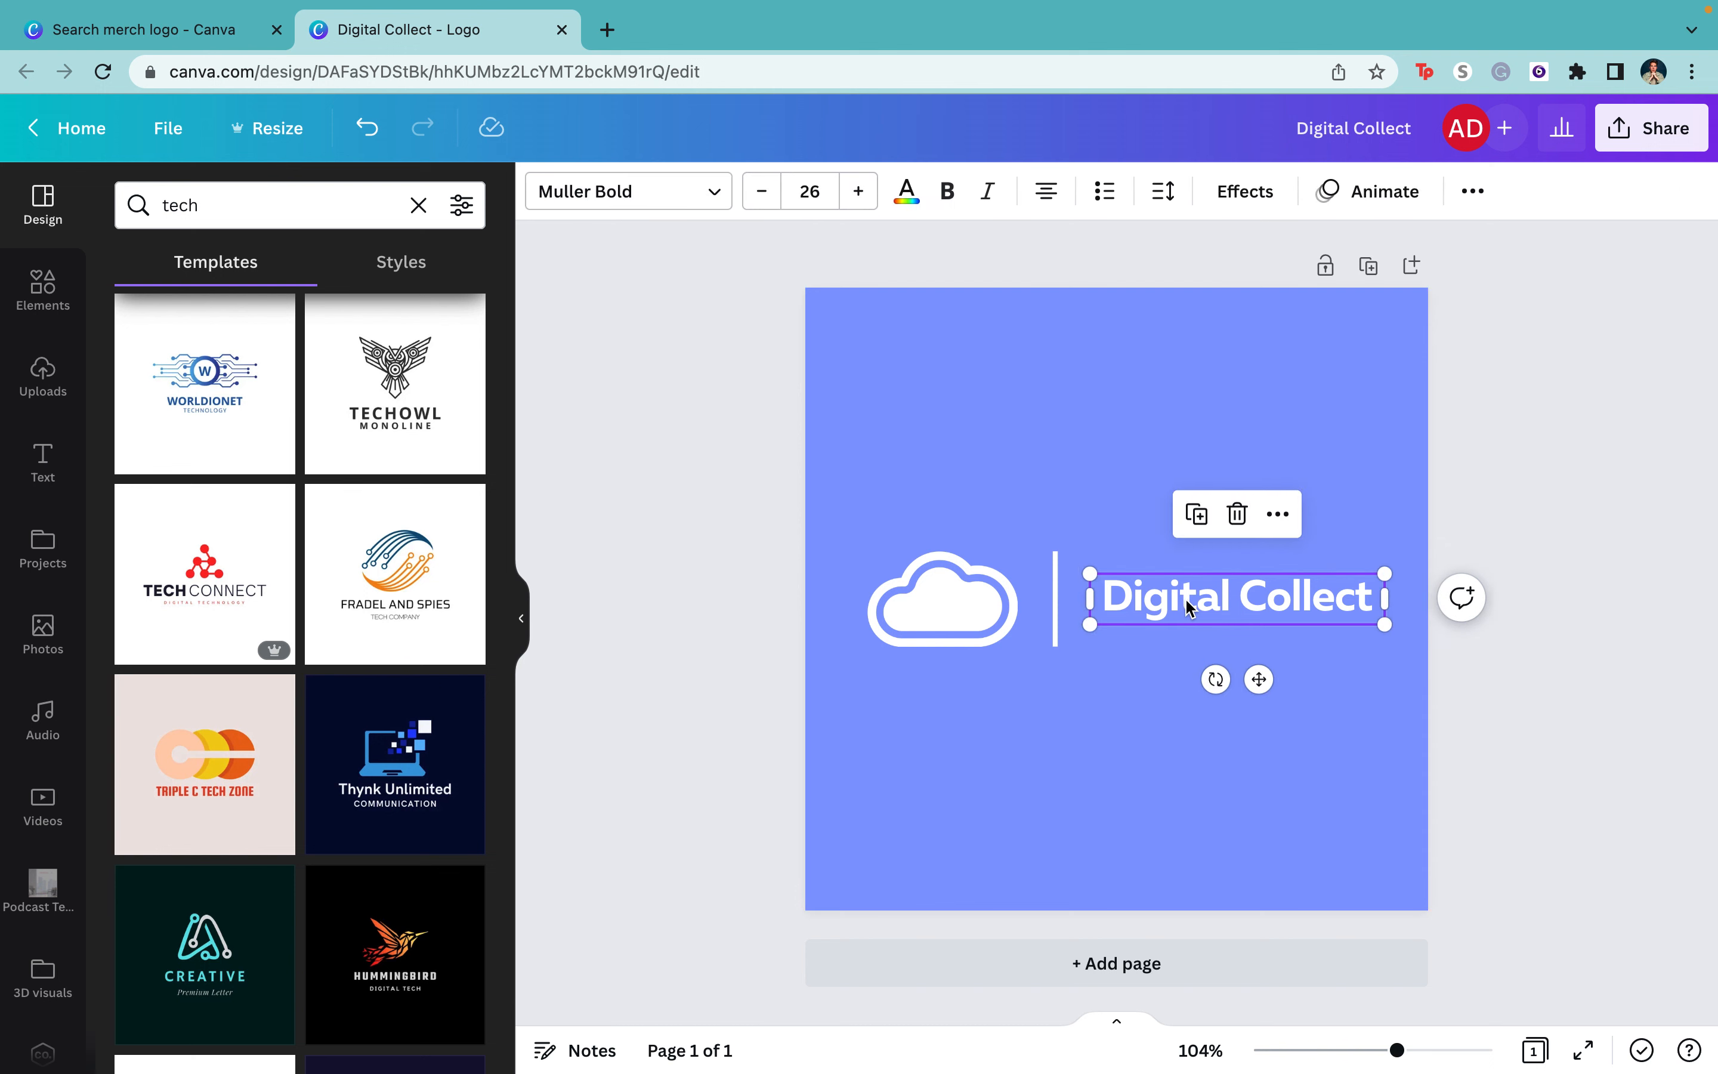
{"action": "left_click", "coordinate": [1144, 719]}
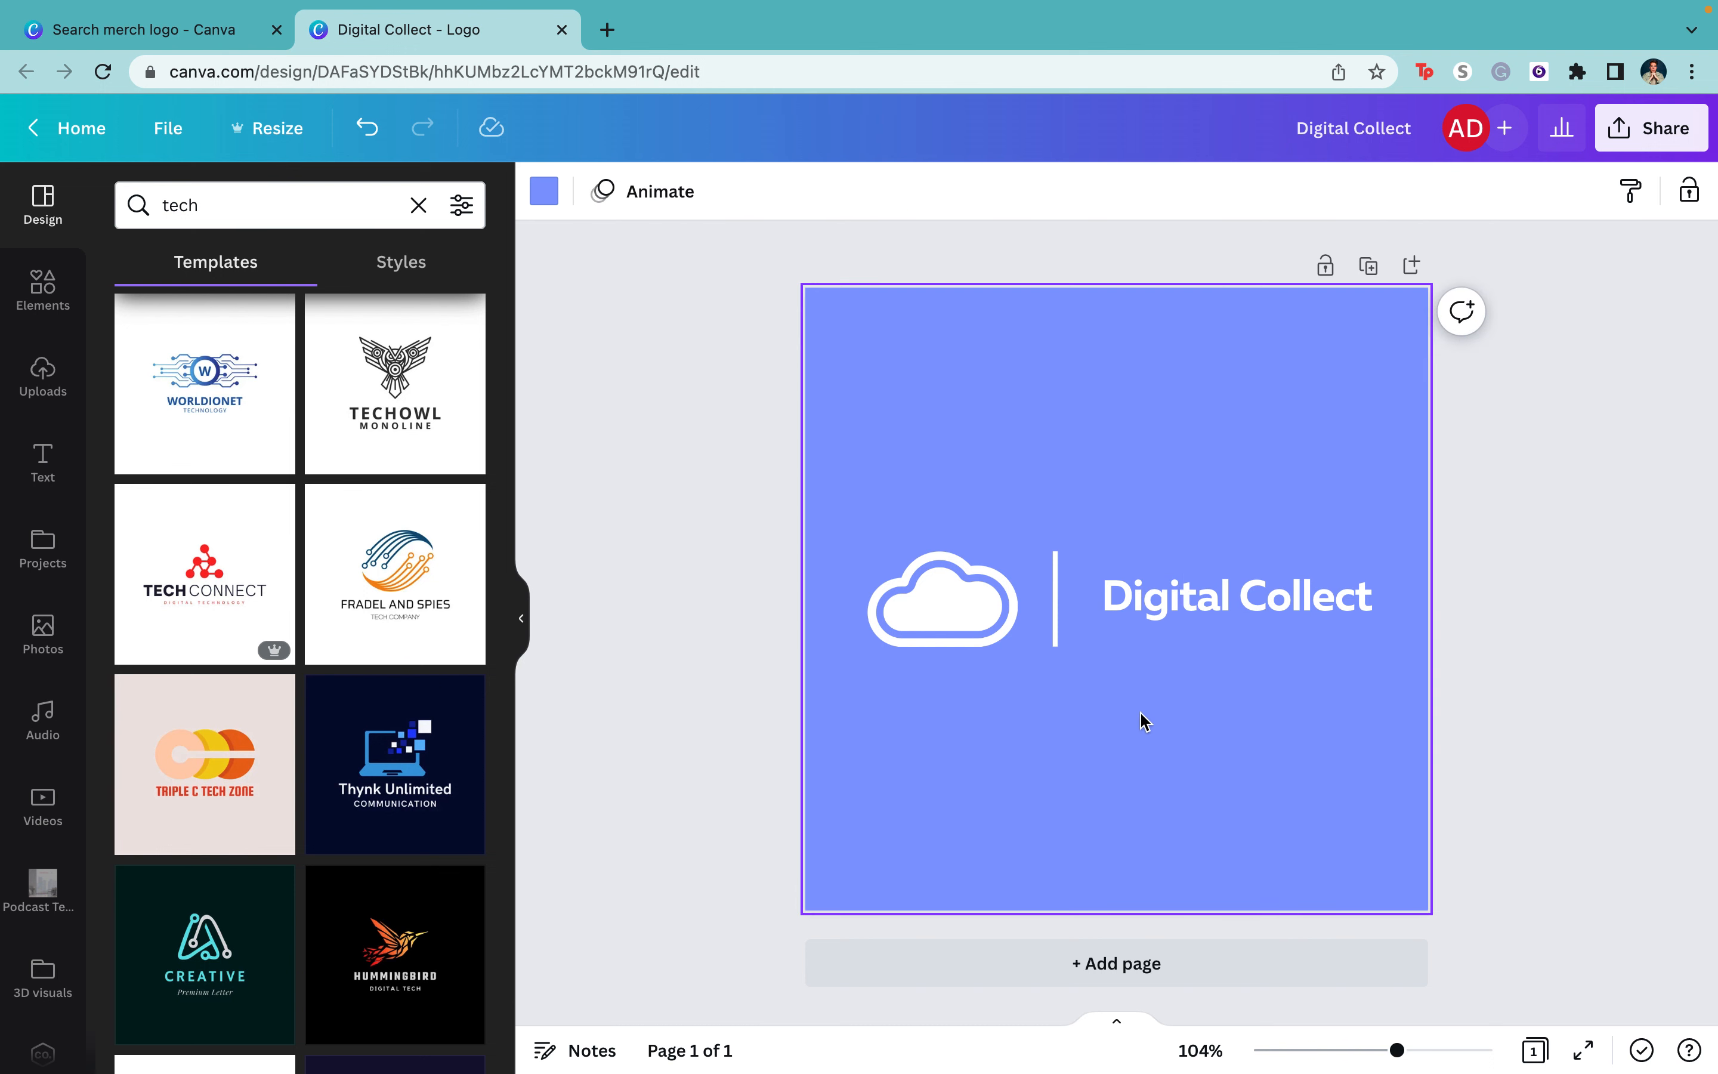
{"action": "left_click", "coordinate": [1195, 600]}
{"action": "left_click", "coordinate": [1195, 592]}
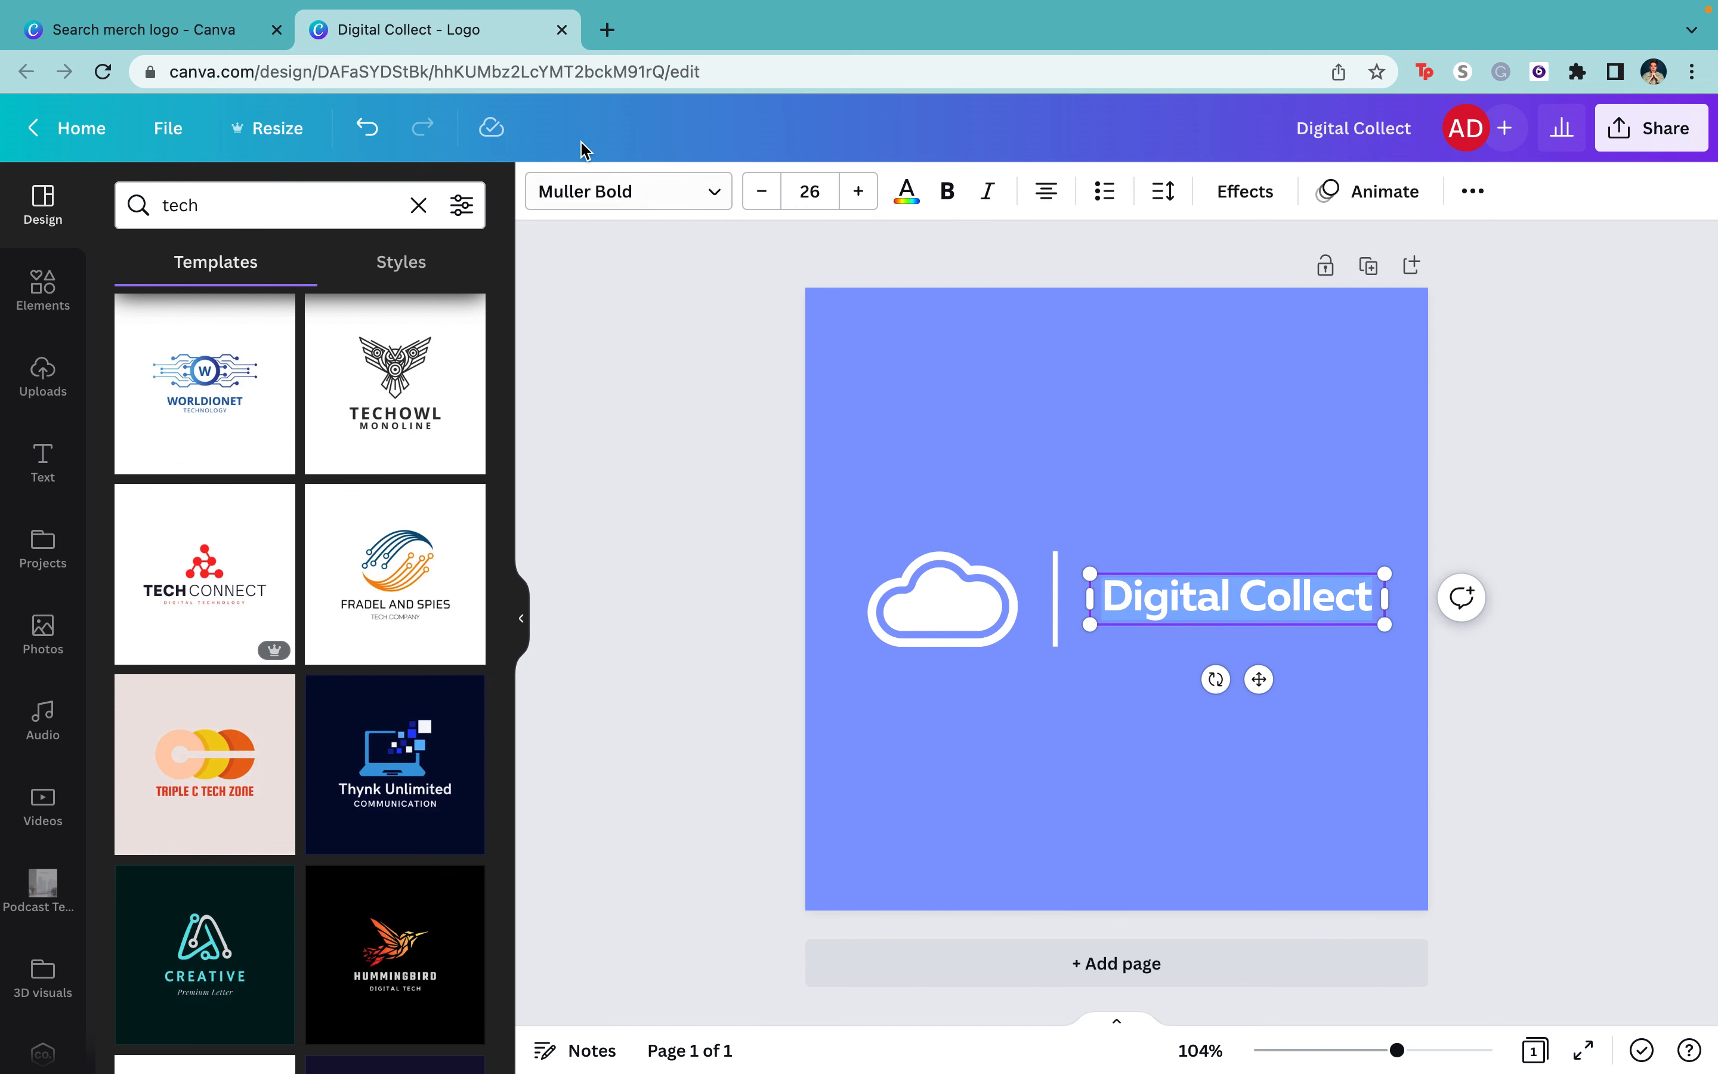
{"action": "left_click", "coordinate": [624, 191]}
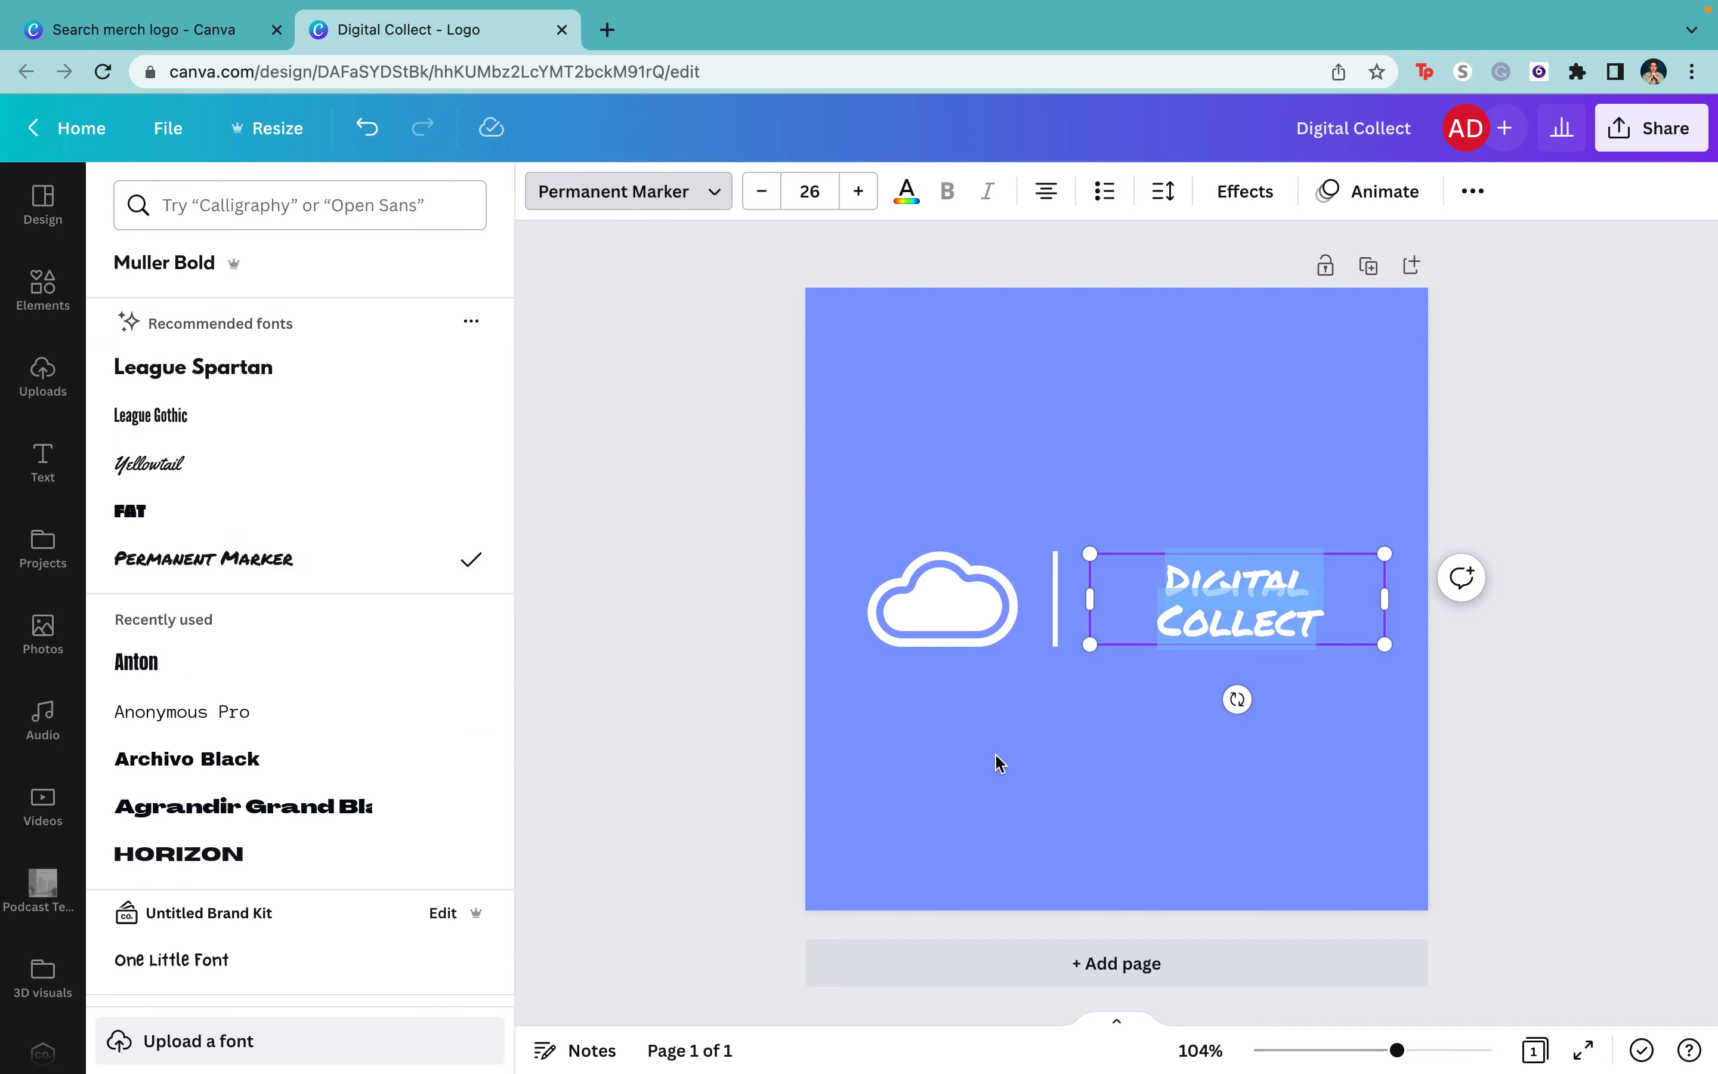
{"action": "left_click", "coordinate": [969, 832]}
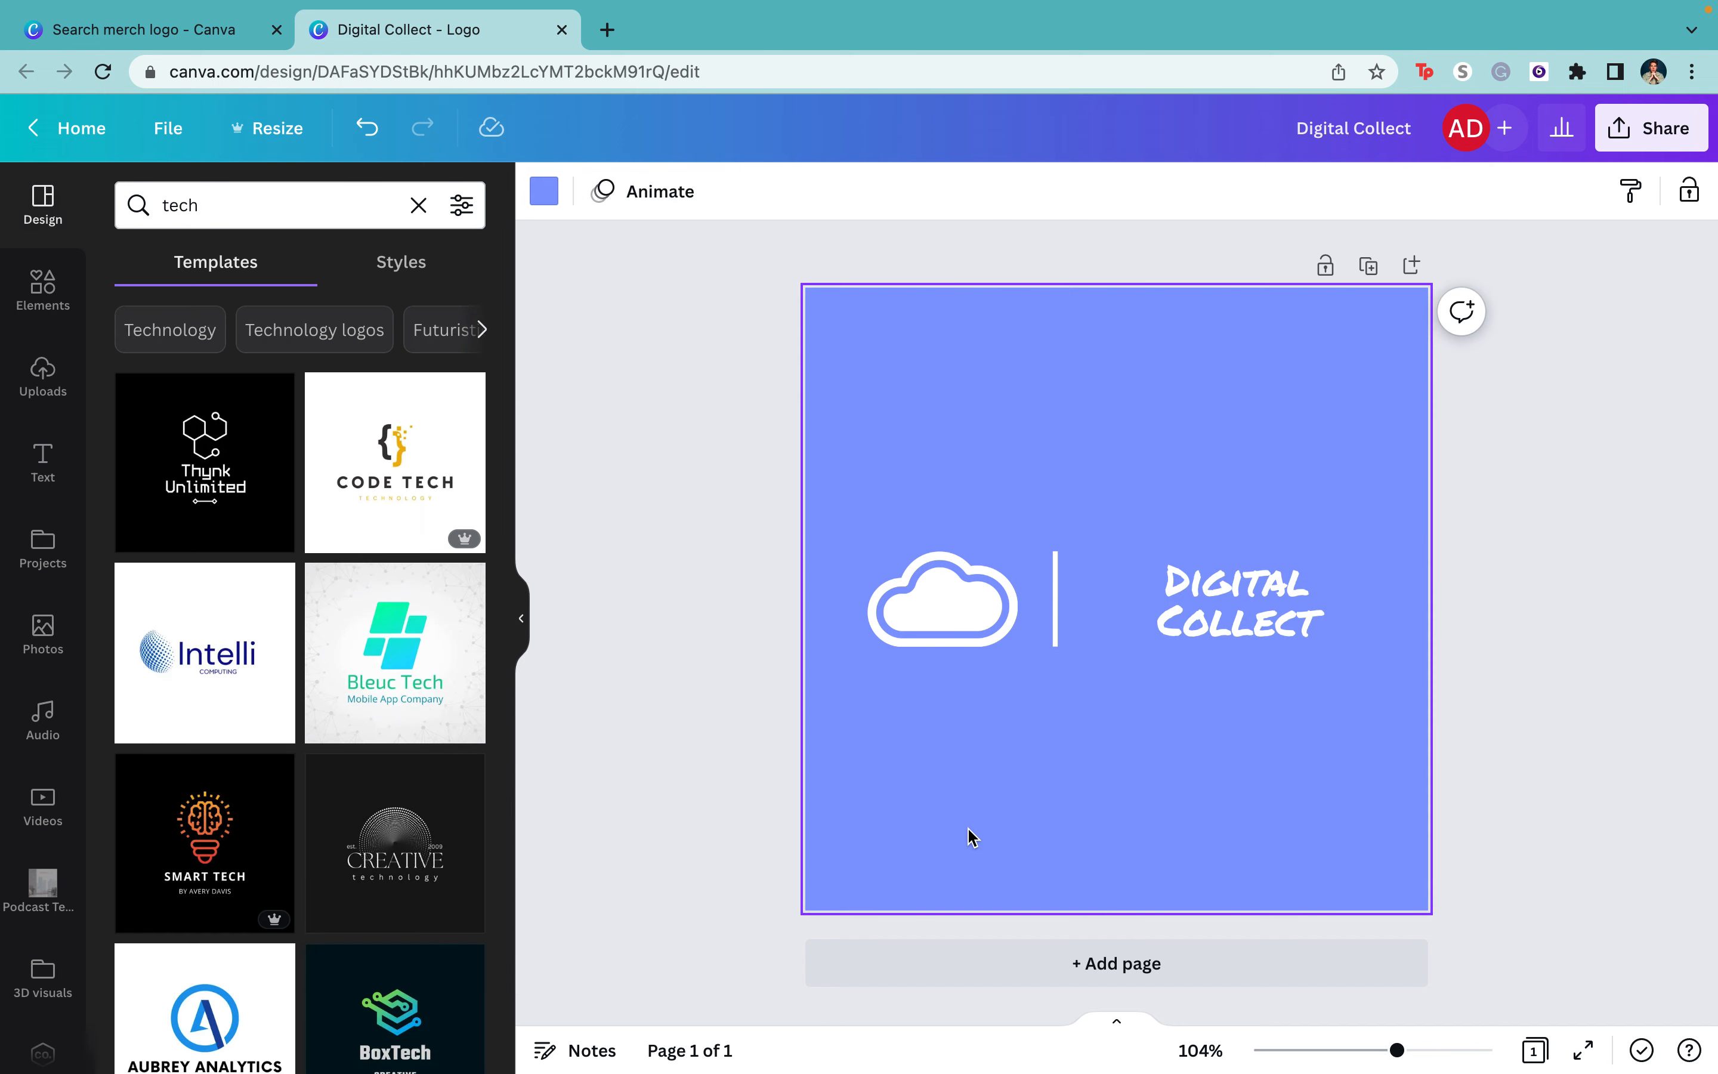
- Change the font of the "Digital Collect" text to Horizon
{"action": "left_click", "coordinate": [1282, 593]}
{"action": "left_click", "coordinate": [1285, 593]}
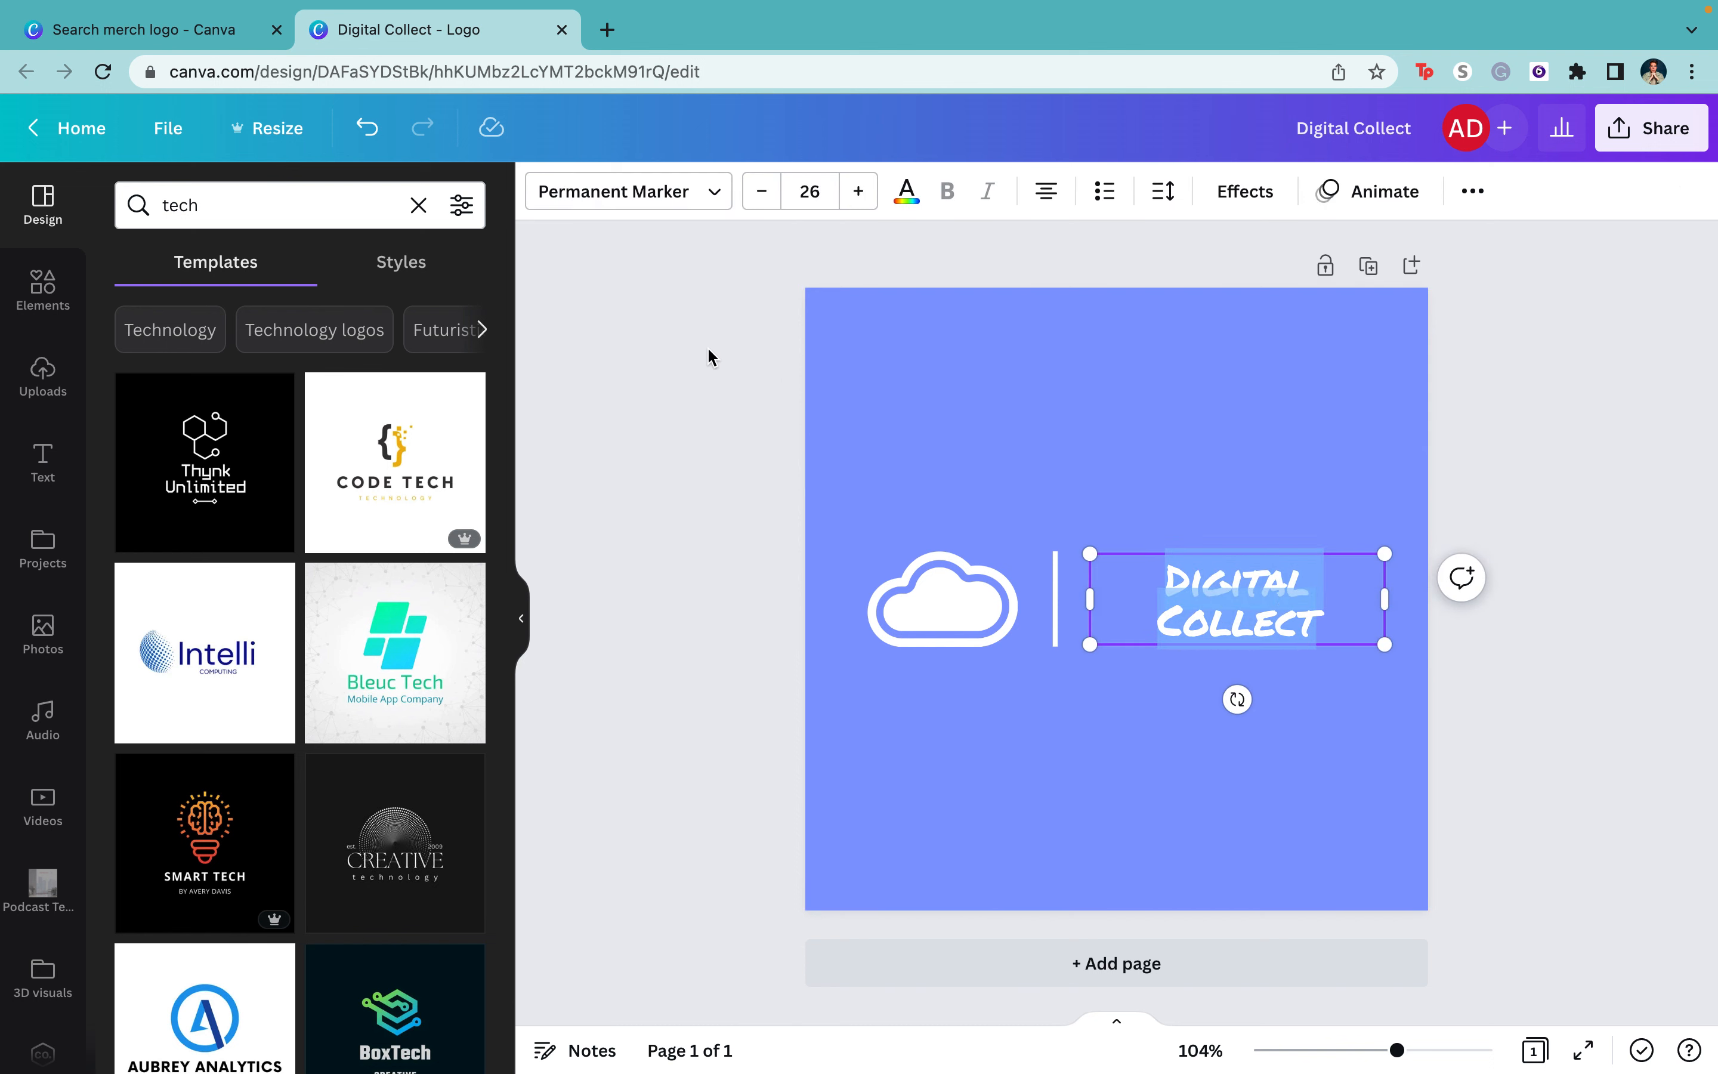
{"action": "left_click", "coordinate": [701, 207]}
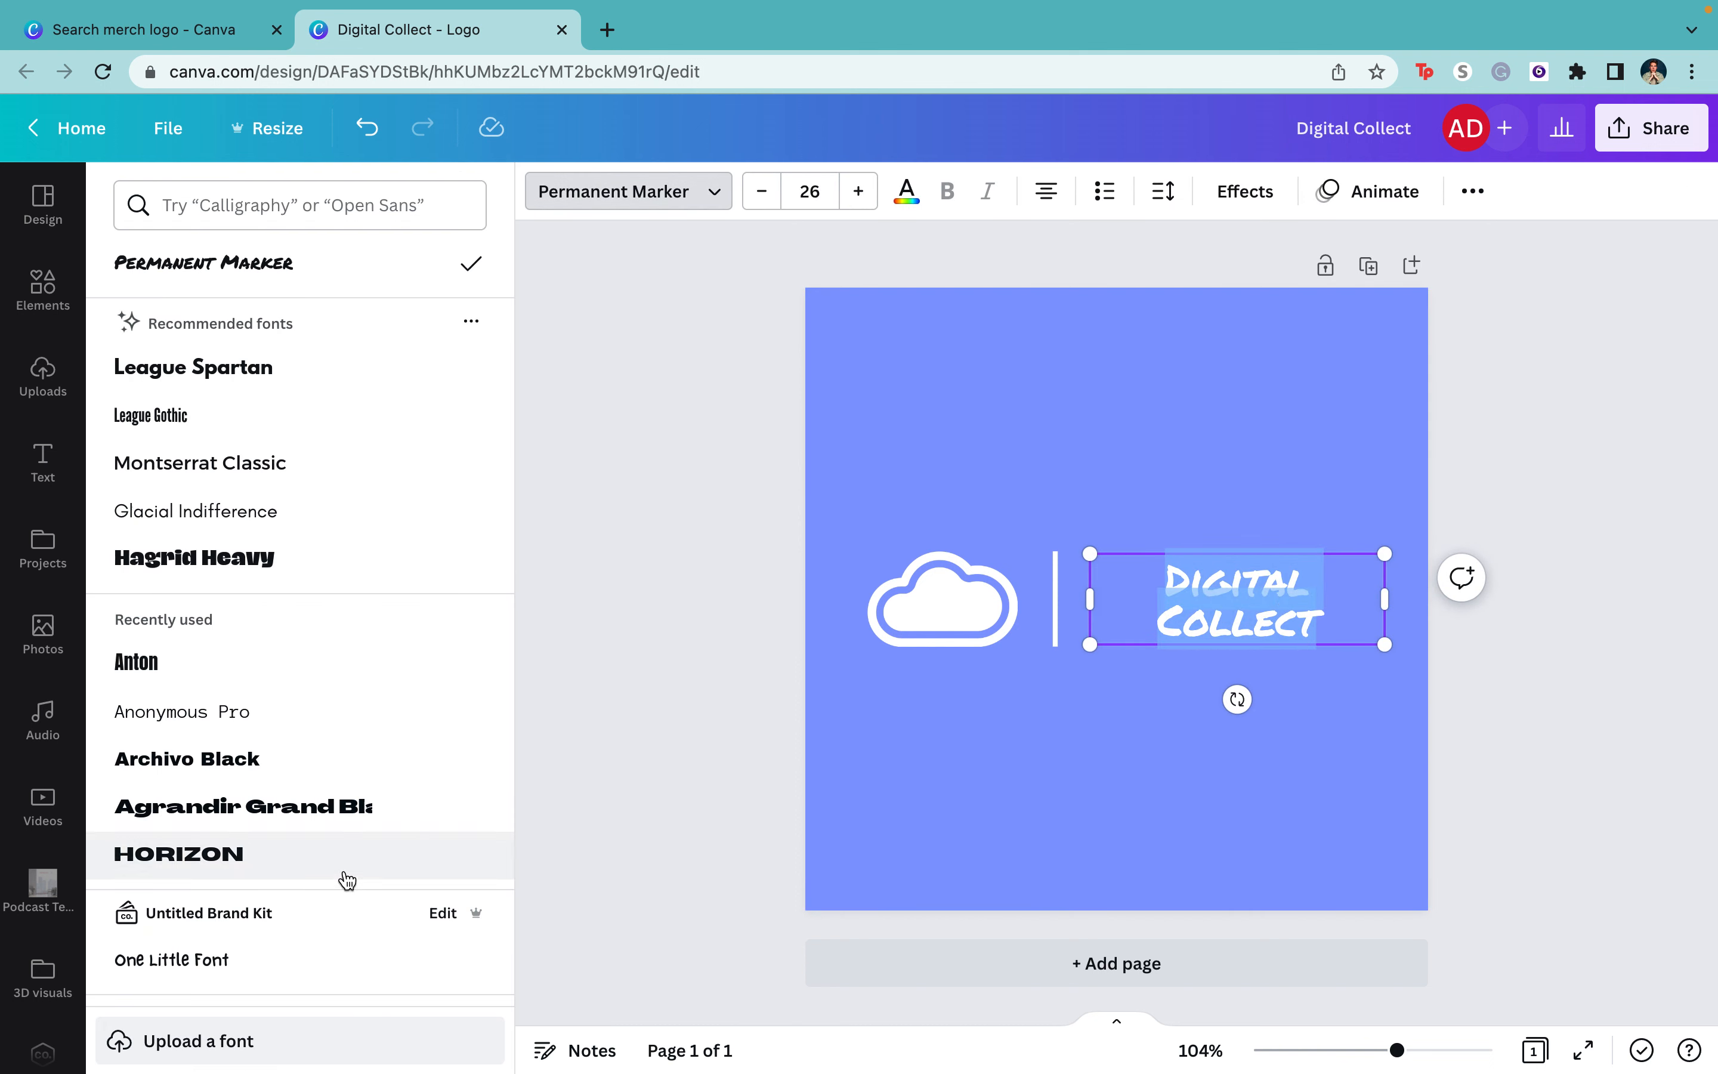
{"action": "left_click", "coordinate": [313, 868]}
{"action": "left_click", "coordinate": [851, 827]}
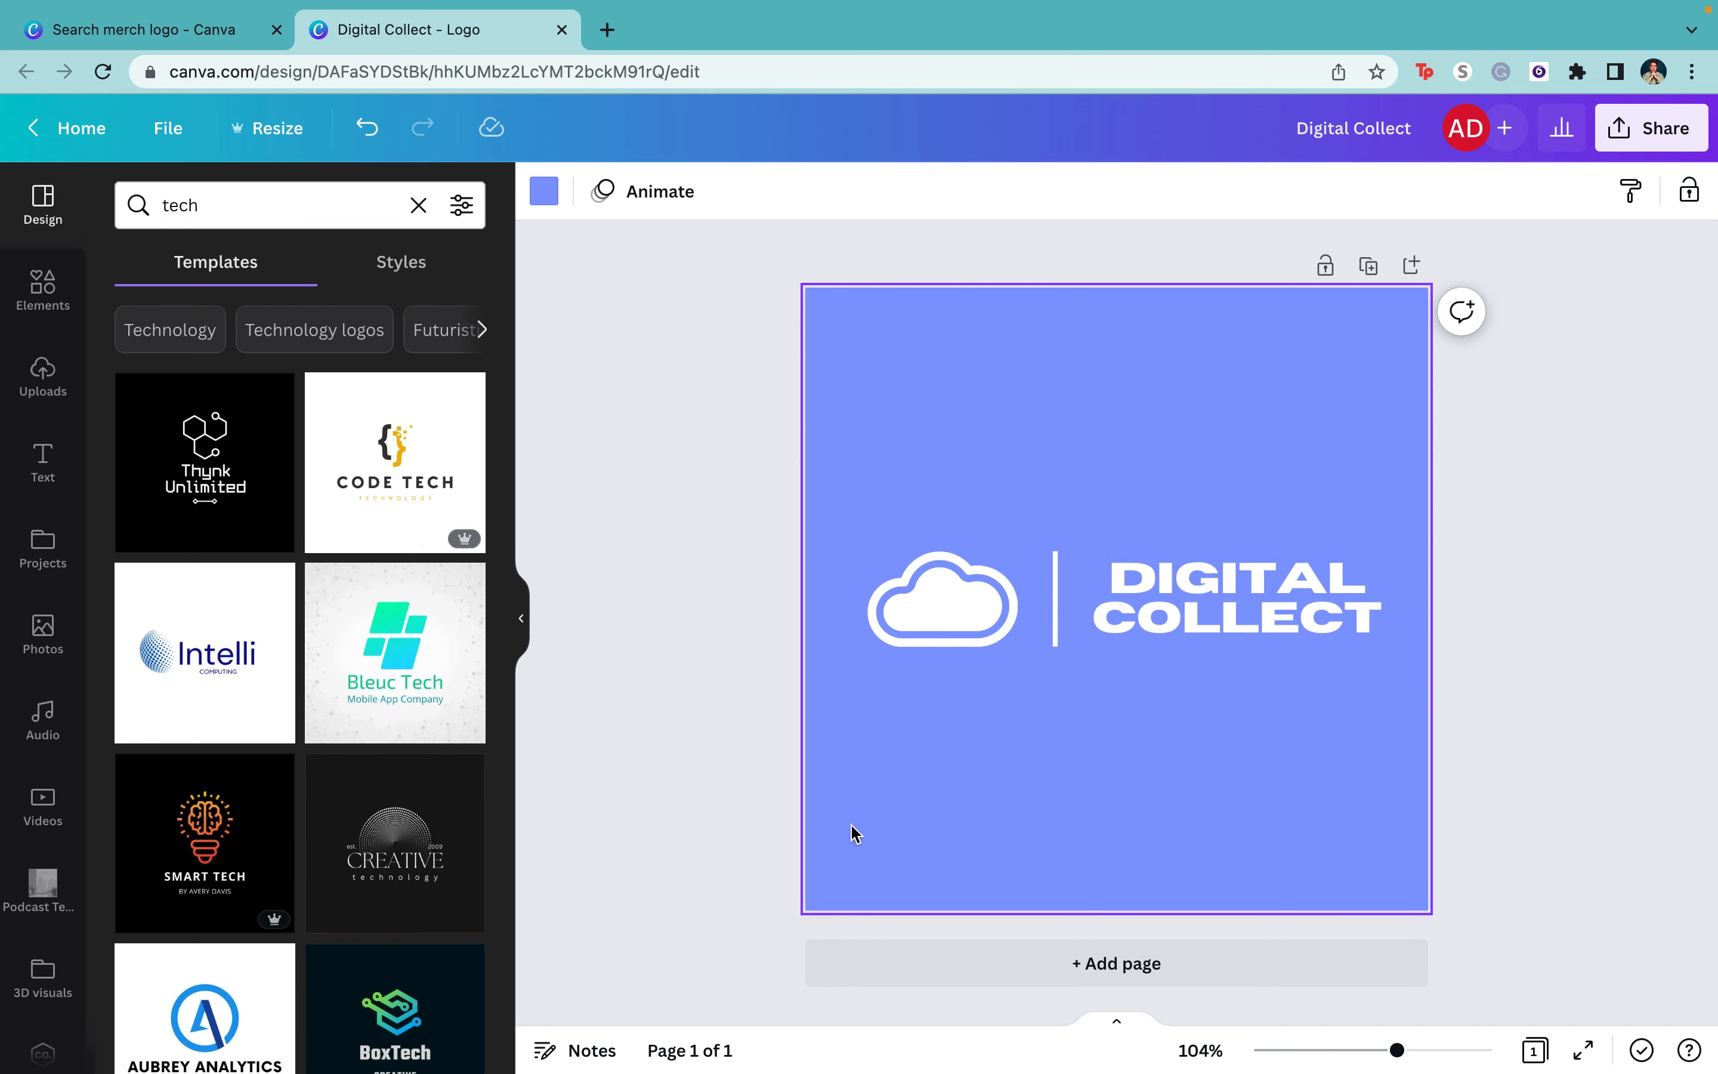
- Search the fonts for "muller" and apply Muller Bold to the "Digital Collect" text
{"action": "left_click", "coordinate": [1191, 616]}
{"action": "left_click", "coordinate": [1191, 612]}
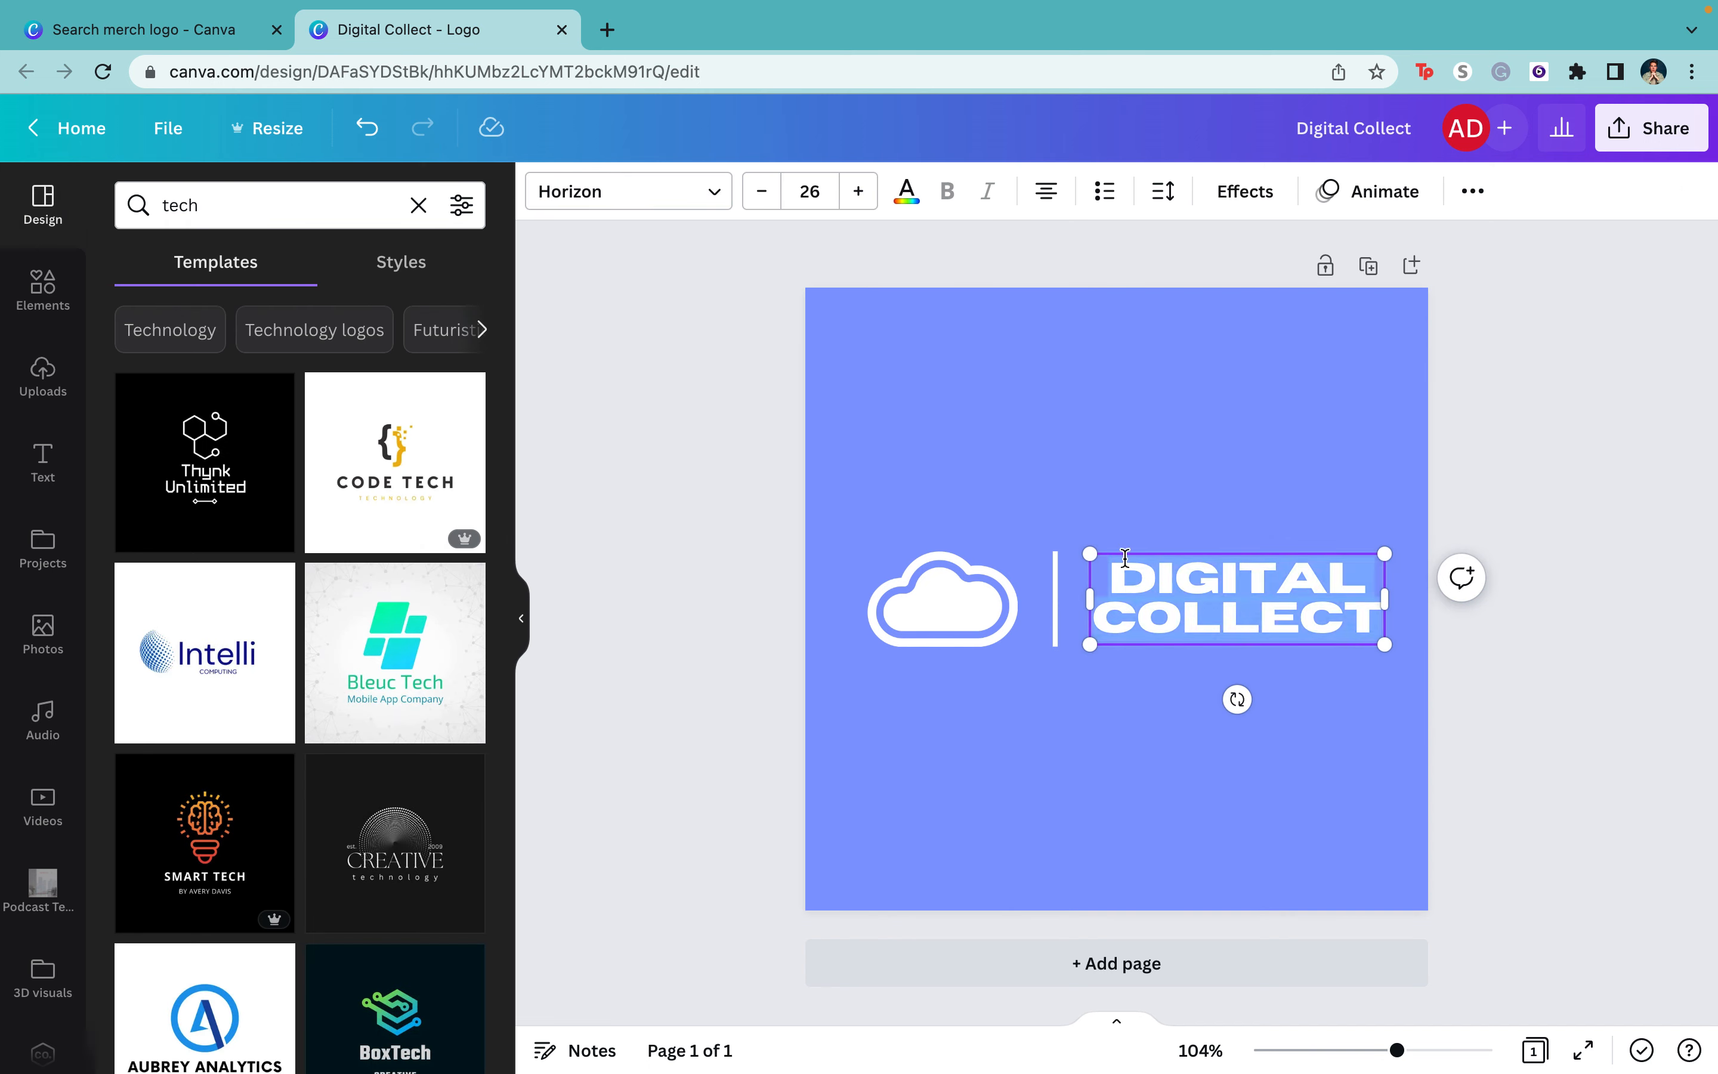
{"action": "left_click", "coordinate": [699, 186]}
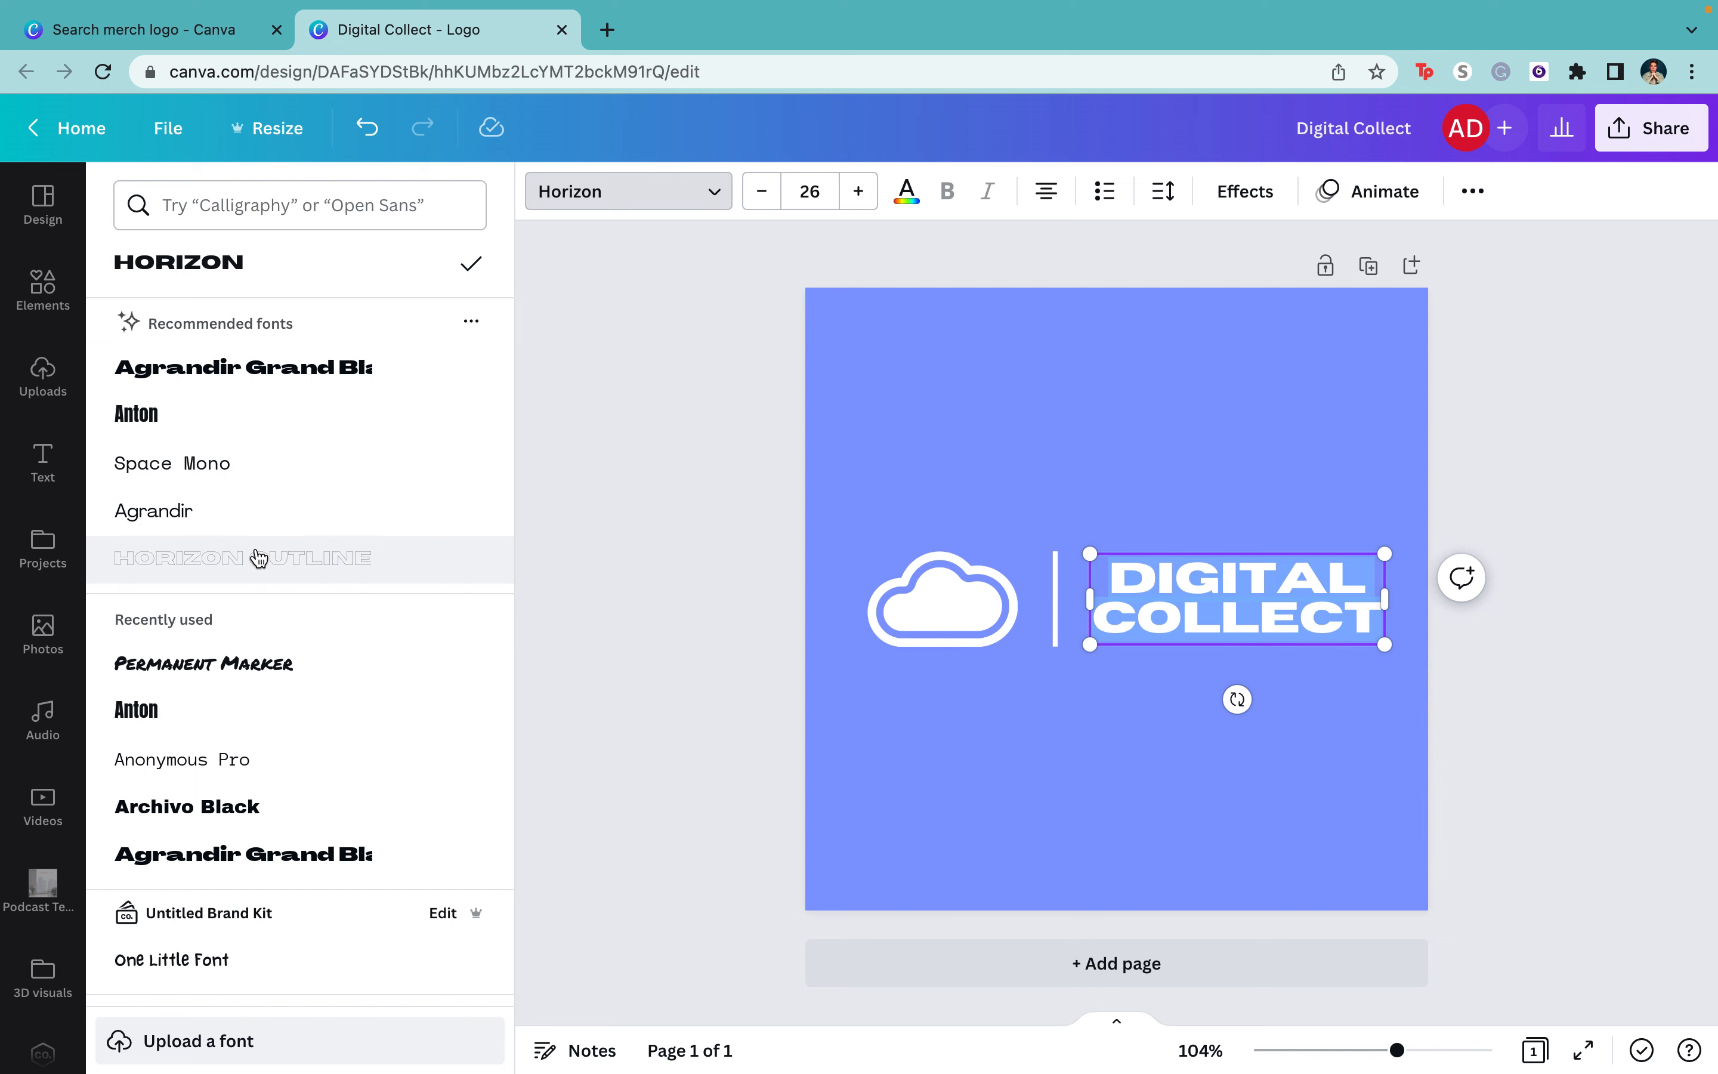
{"action": "left_click", "coordinate": [238, 209]}
{"action": "type", "text": "muller"}
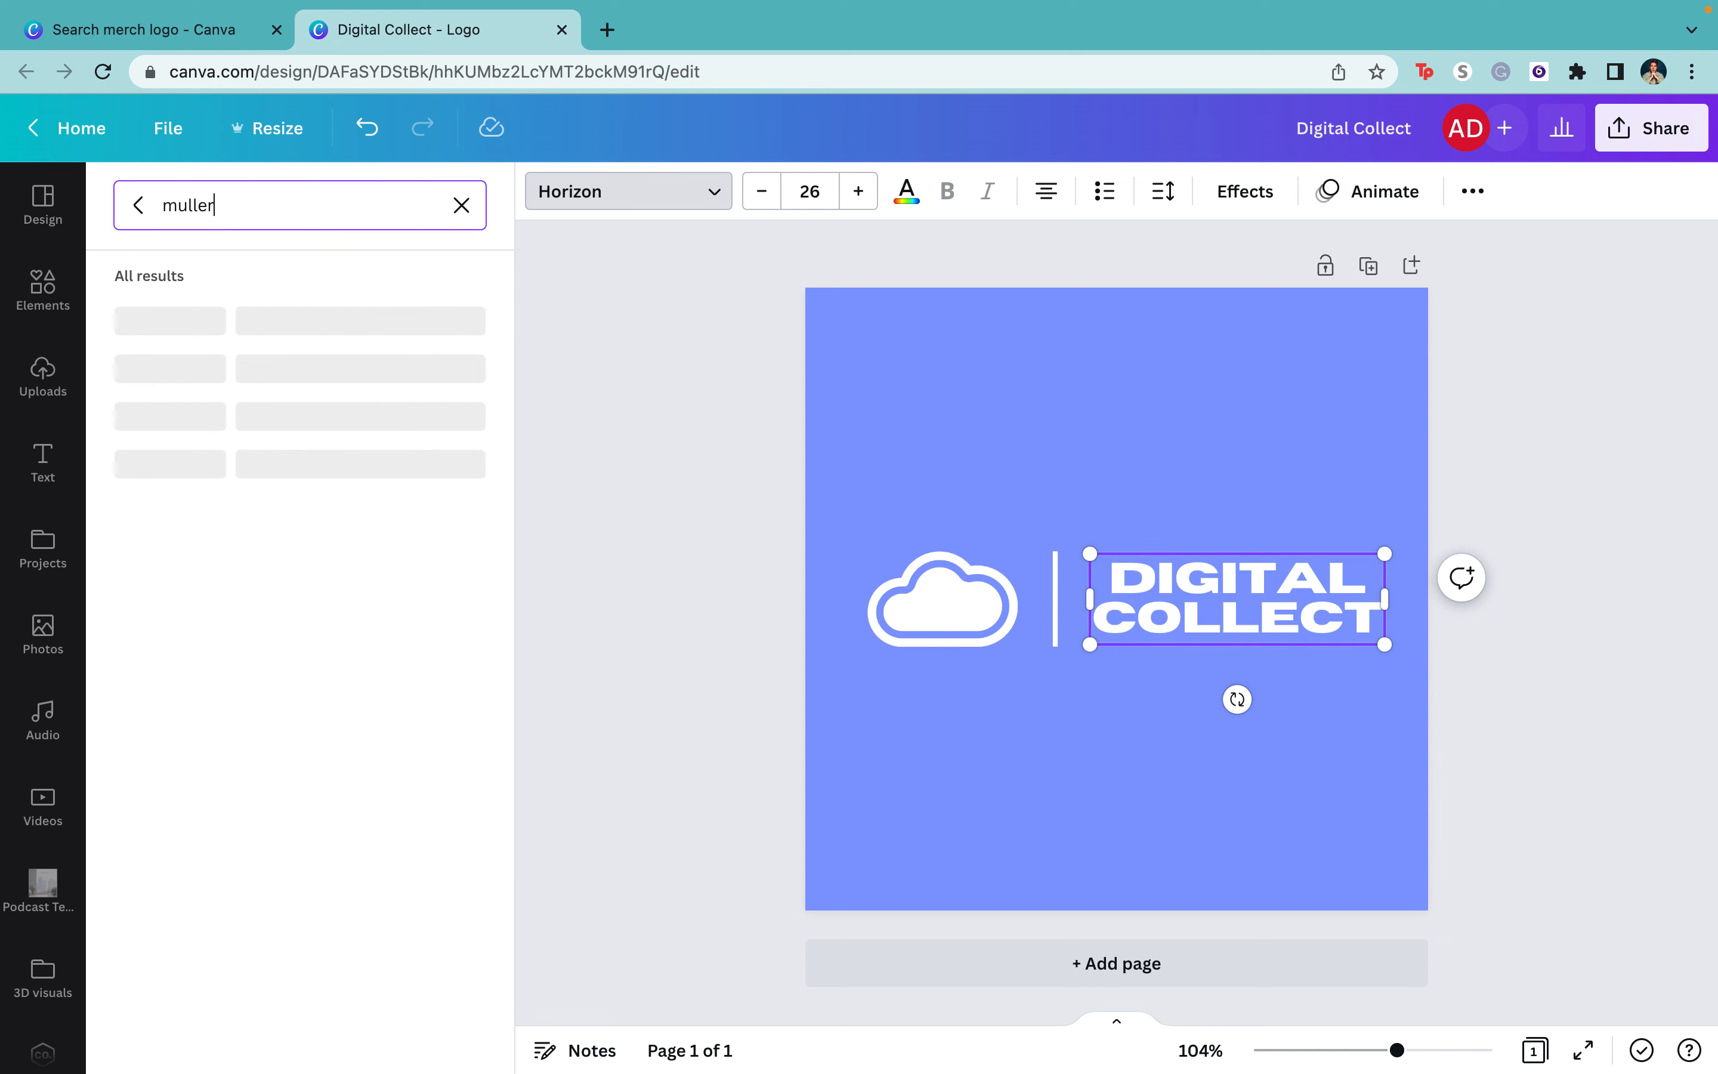
{"action": "left_click", "coordinate": [210, 366]}
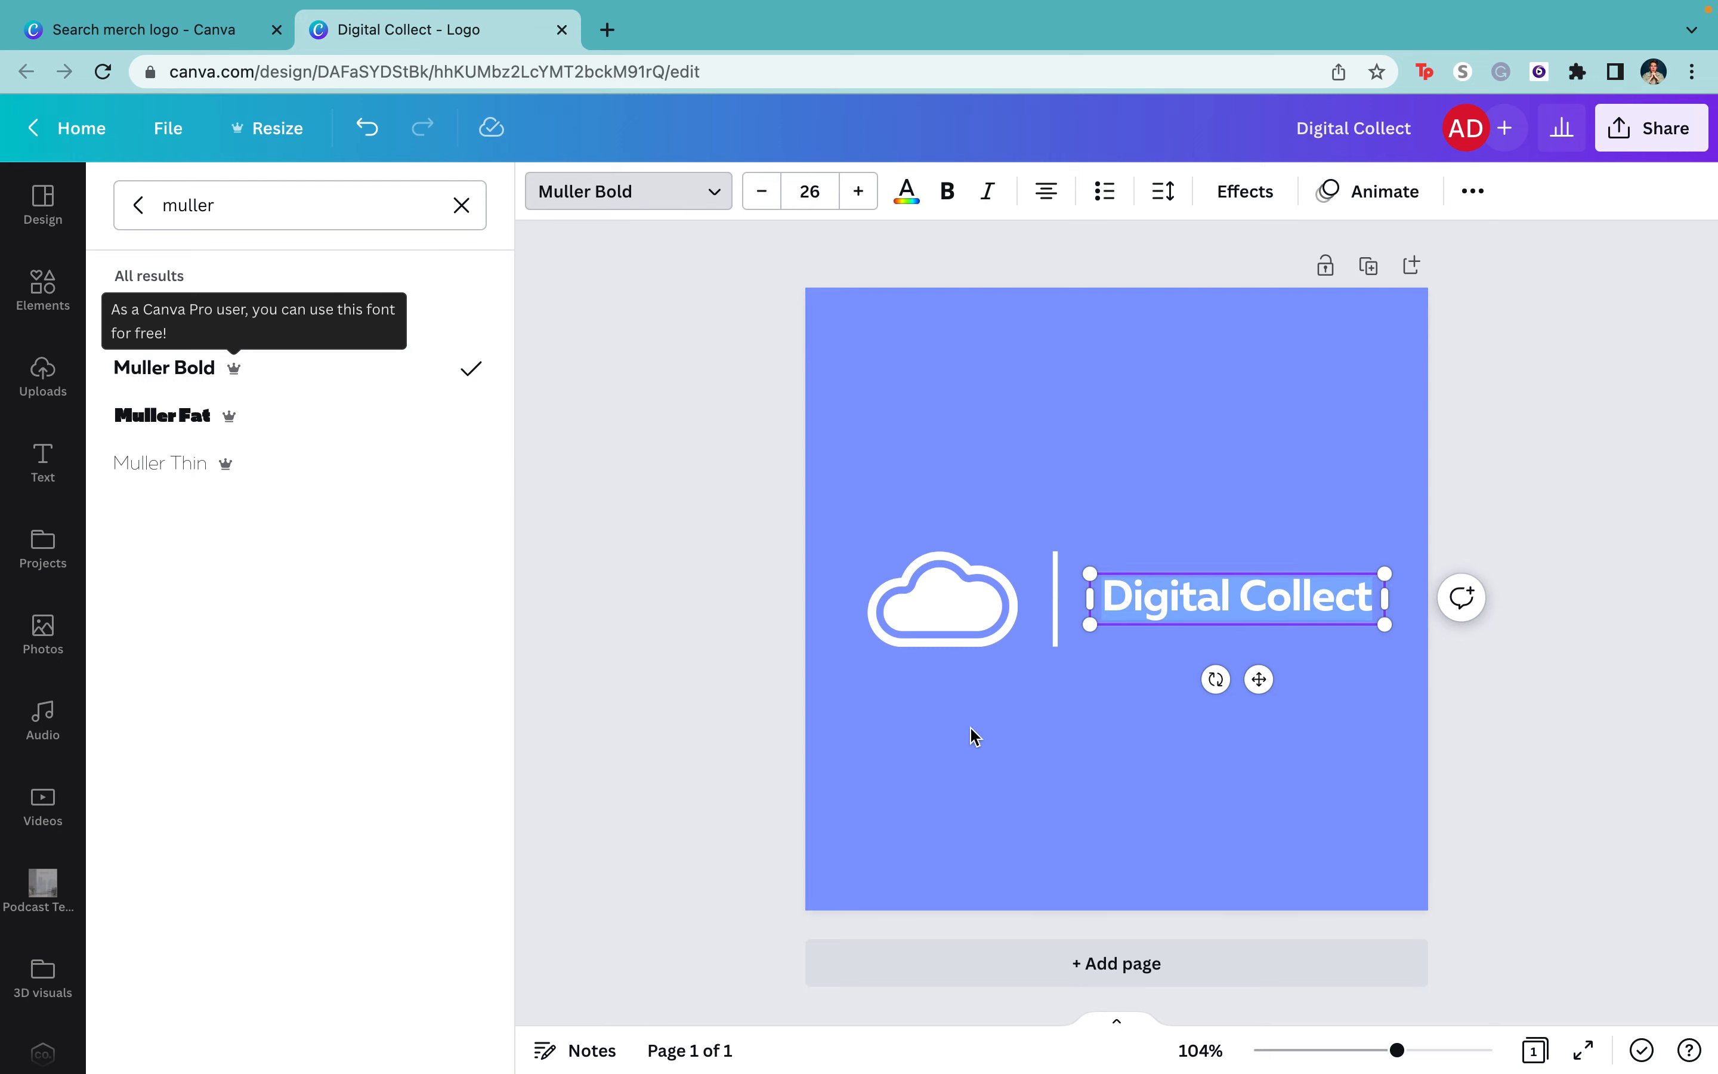
{"action": "left_click", "coordinate": [991, 763]}
- Look through more logo templates in the "tech" results, and search the logo templates for "d"
{"action": "scroll", "coordinate": [458, 779], "scroll_direction": "down", "scroll_amount": 15}
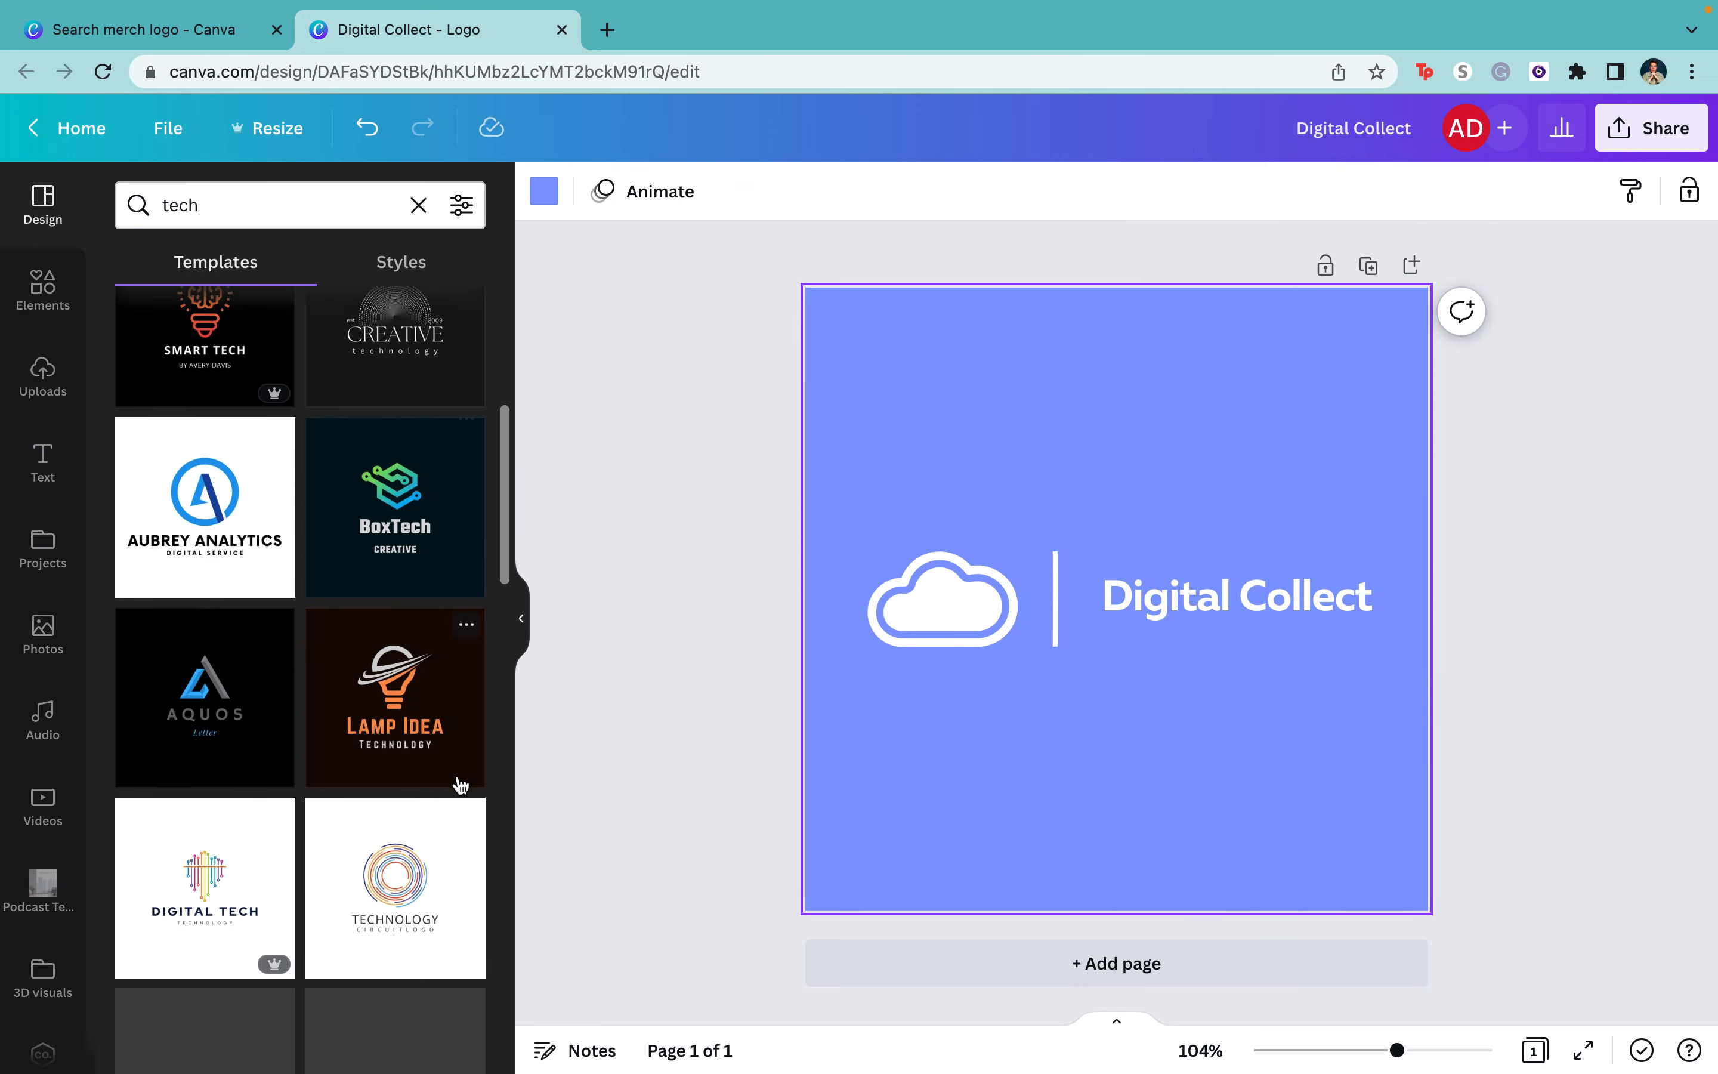
{"action": "scroll", "coordinate": [458, 781], "scroll_direction": "down", "scroll_amount": 2}
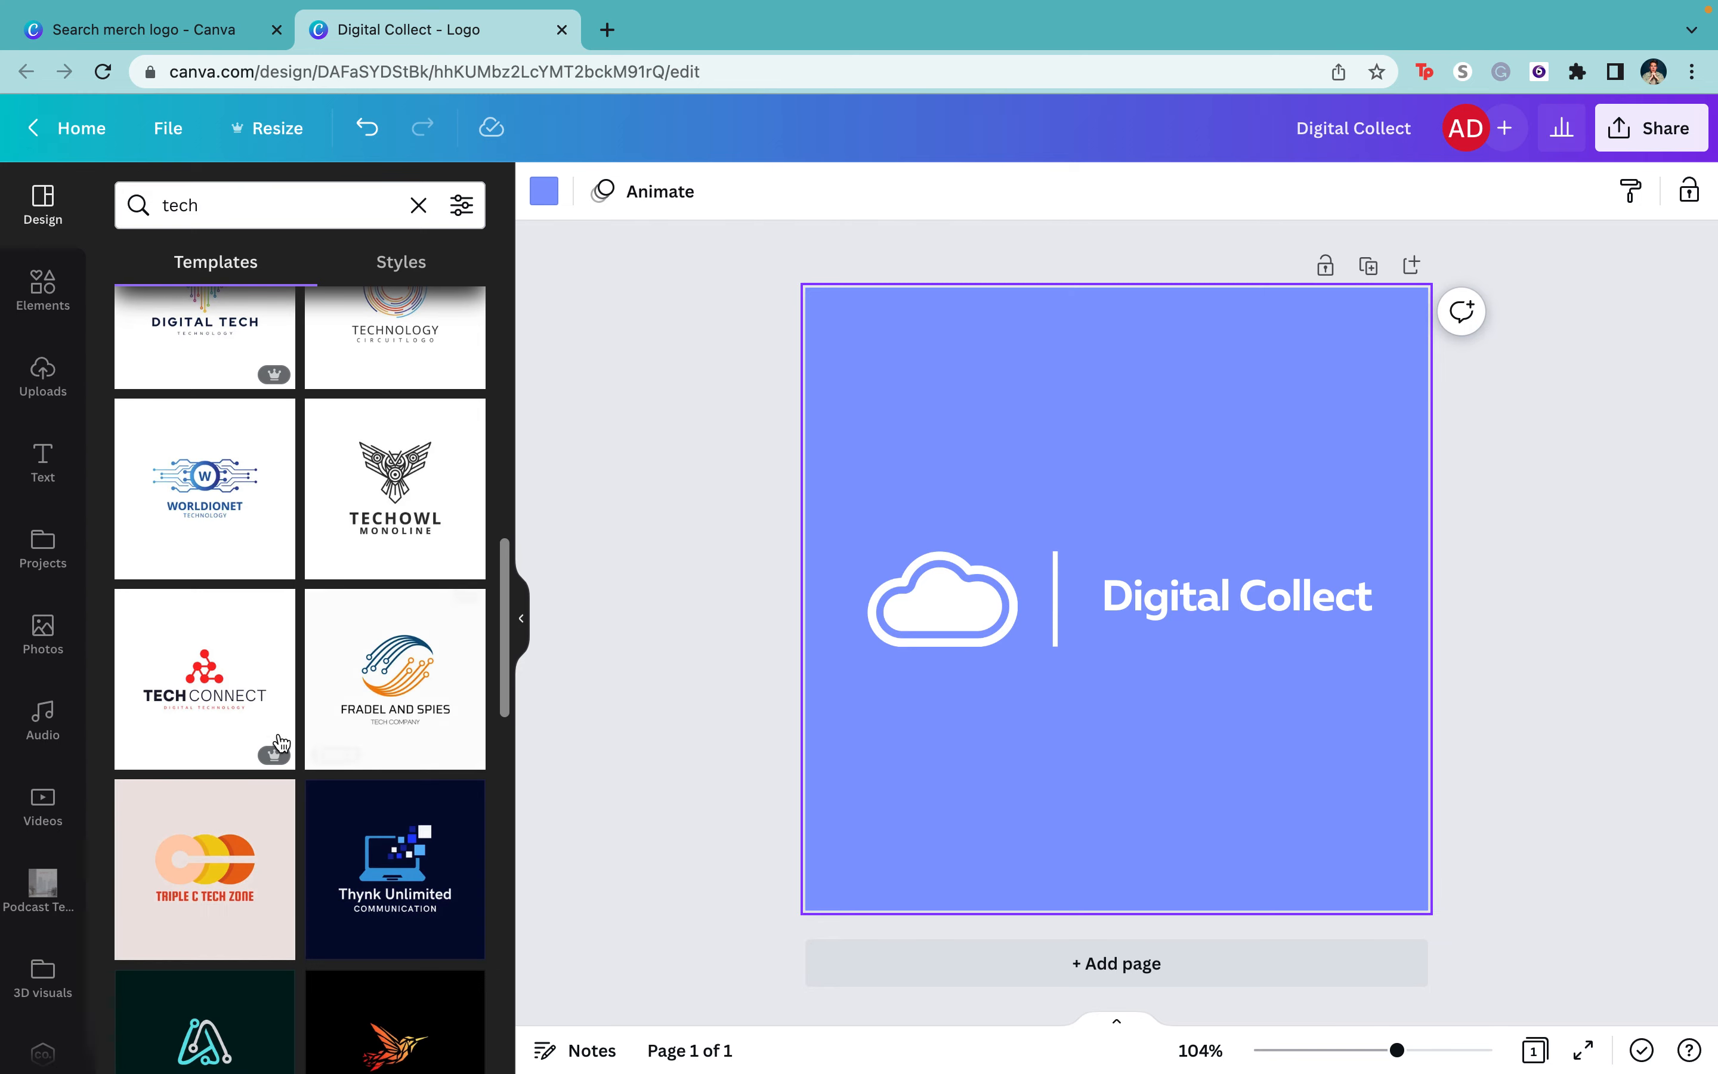
{"action": "scroll", "coordinate": [282, 742], "scroll_direction": "down", "scroll_amount": 8}
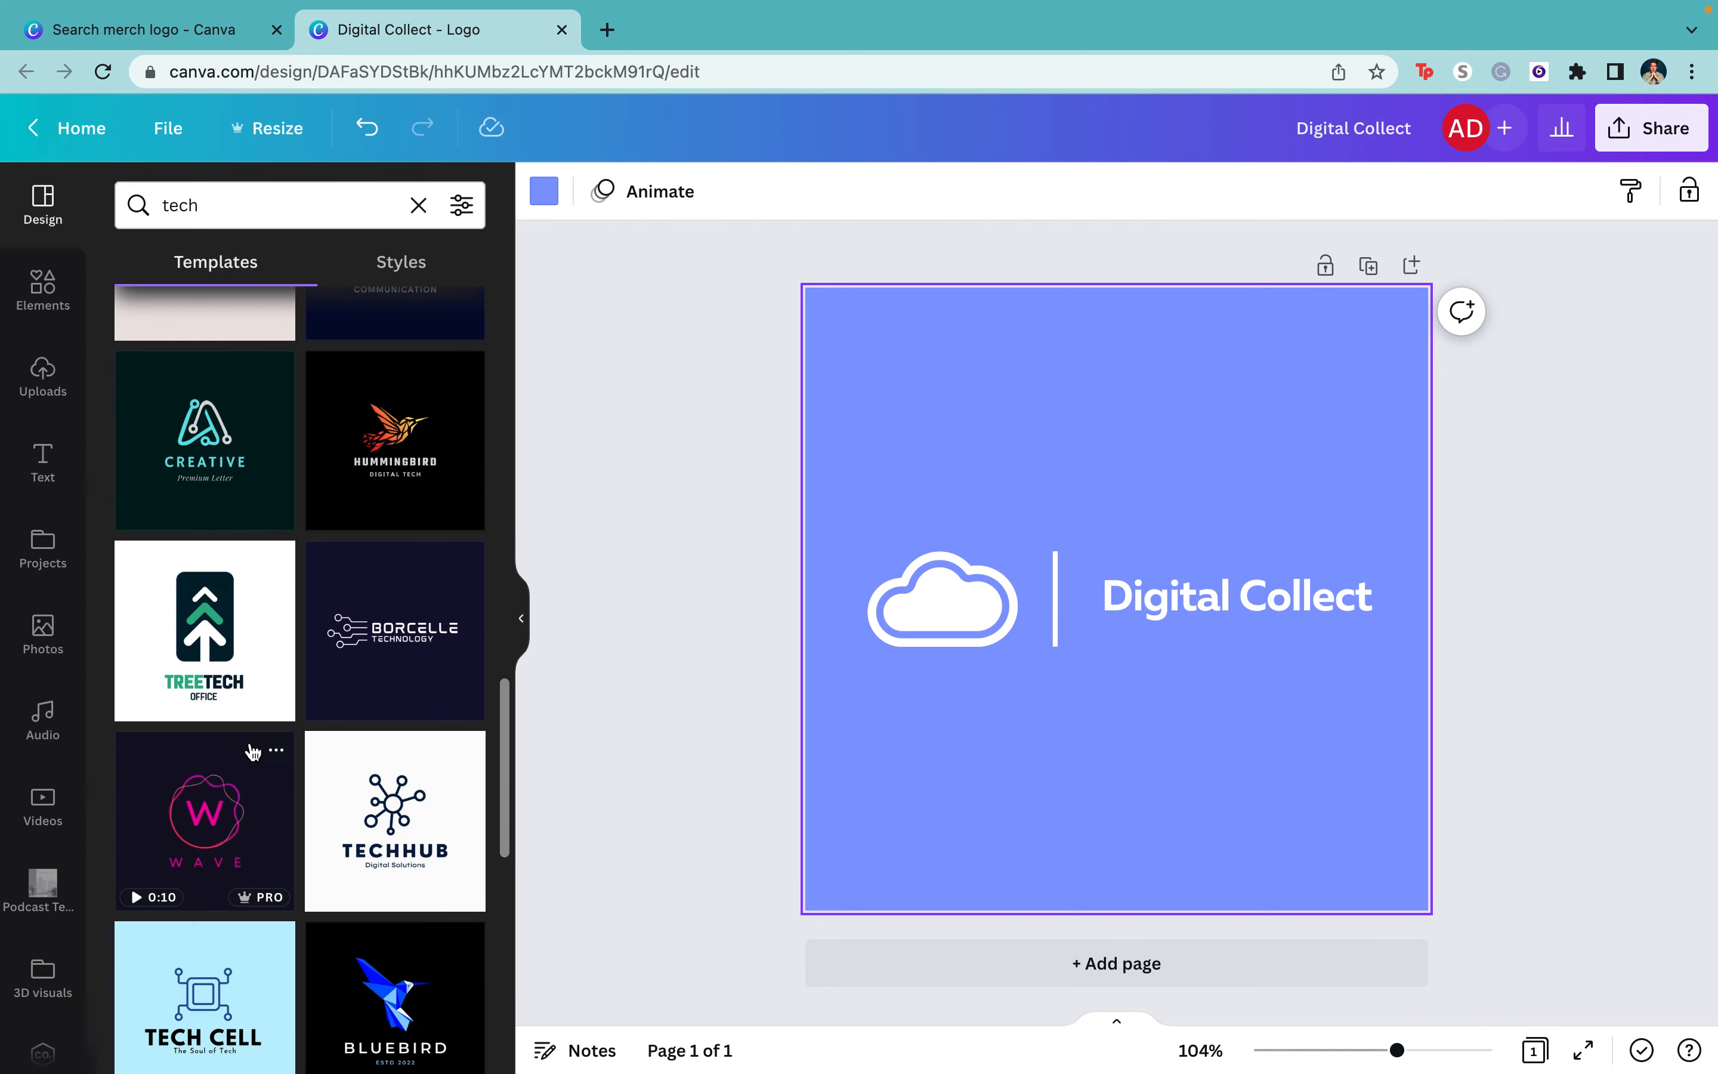
{"action": "left_click", "coordinate": [225, 202]}
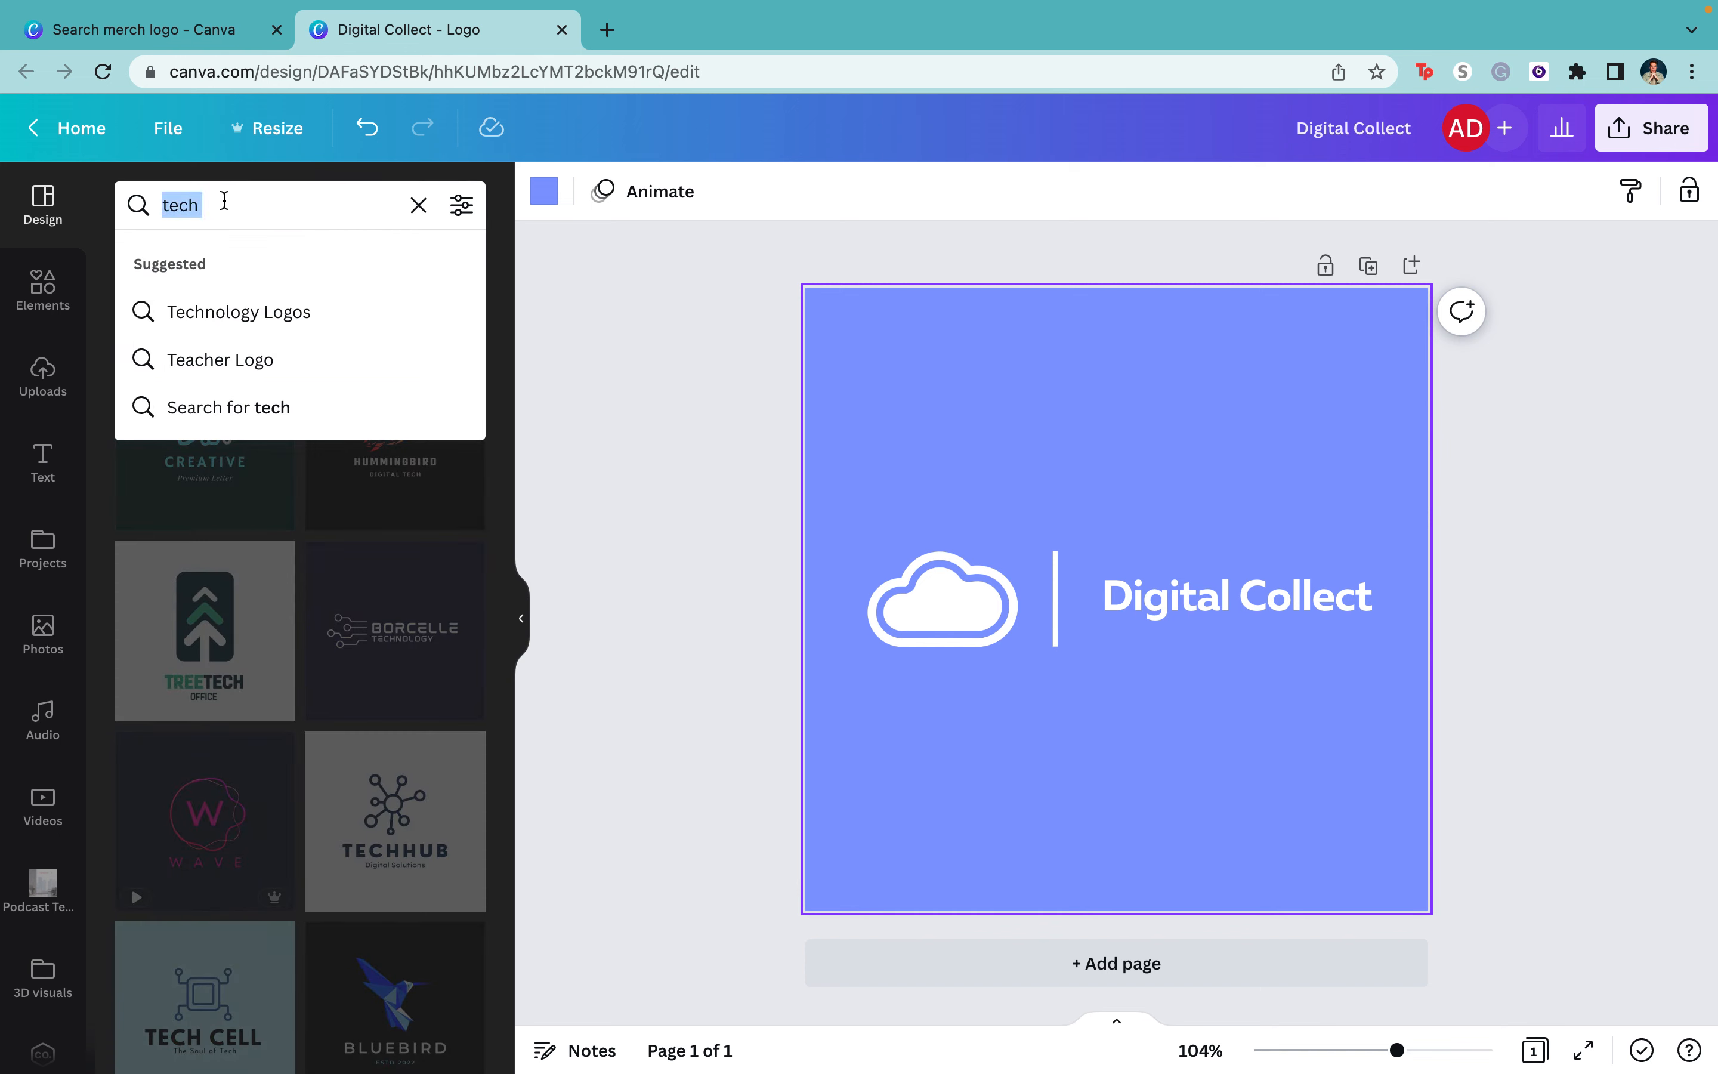
{"action": "key", "text": "BackSpace"}
{"action": "type", "text": "d"}
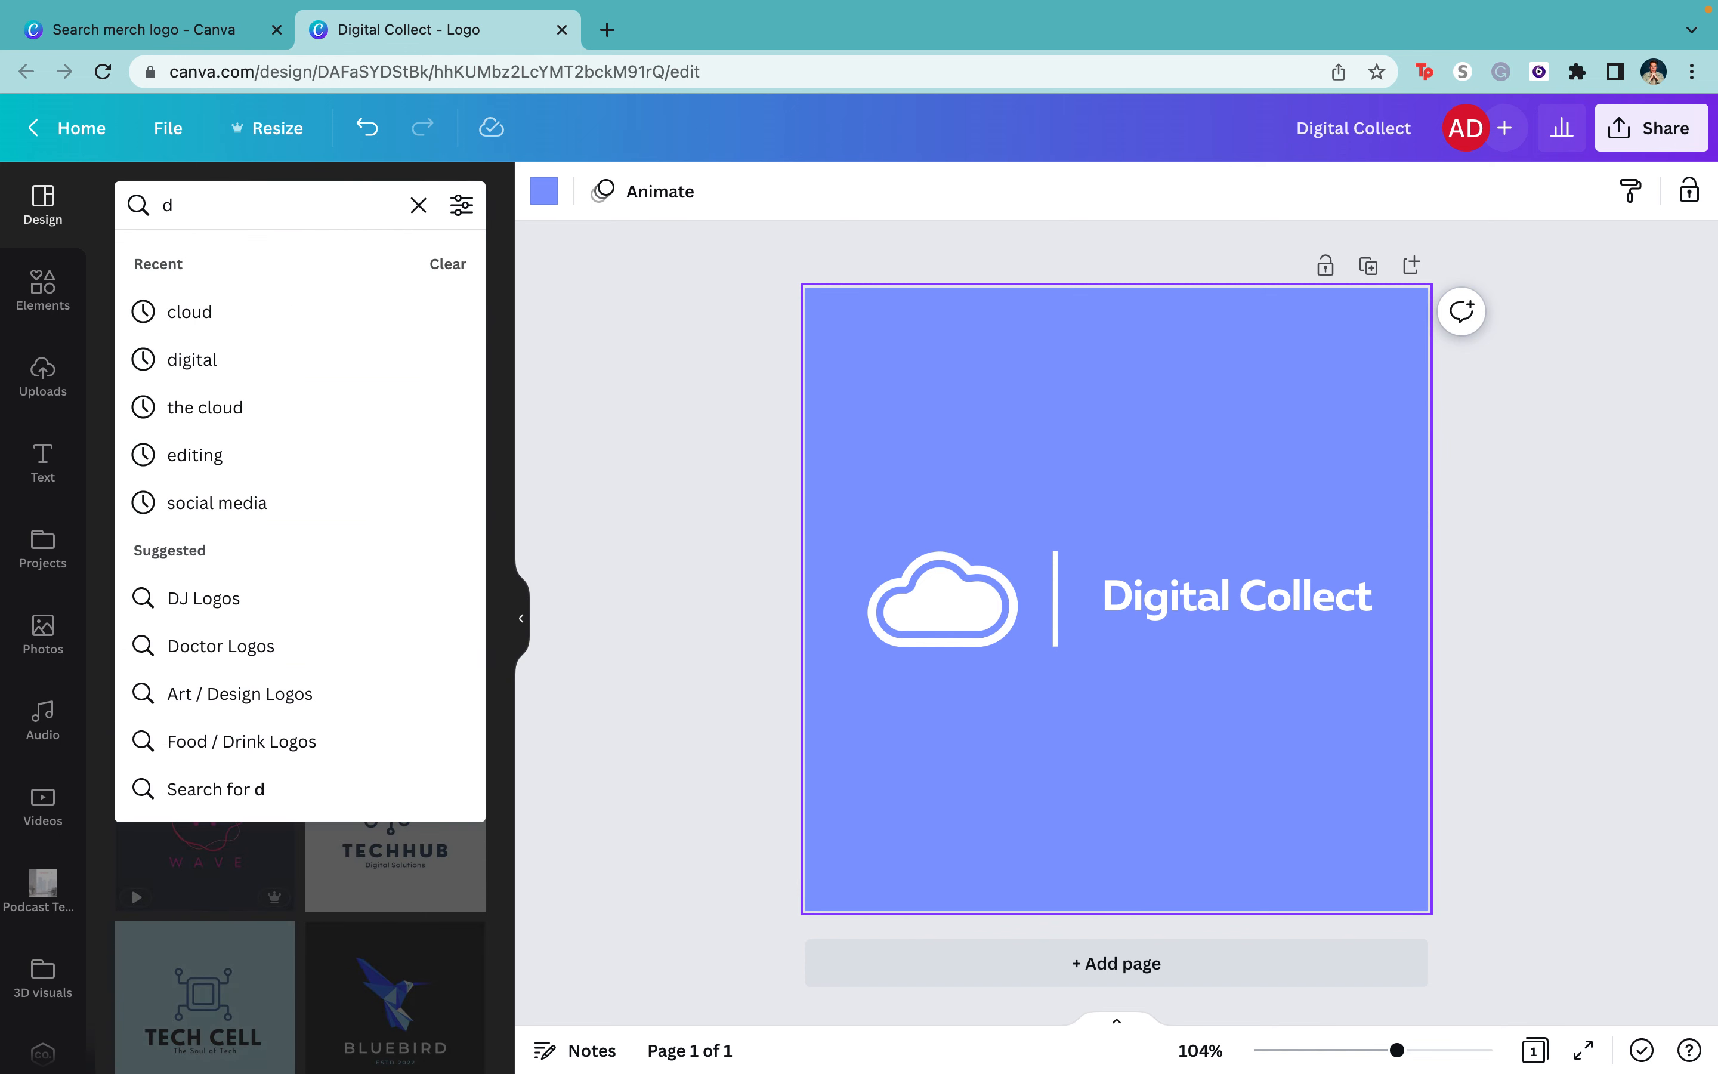
{"action": "key", "text": "Return"}
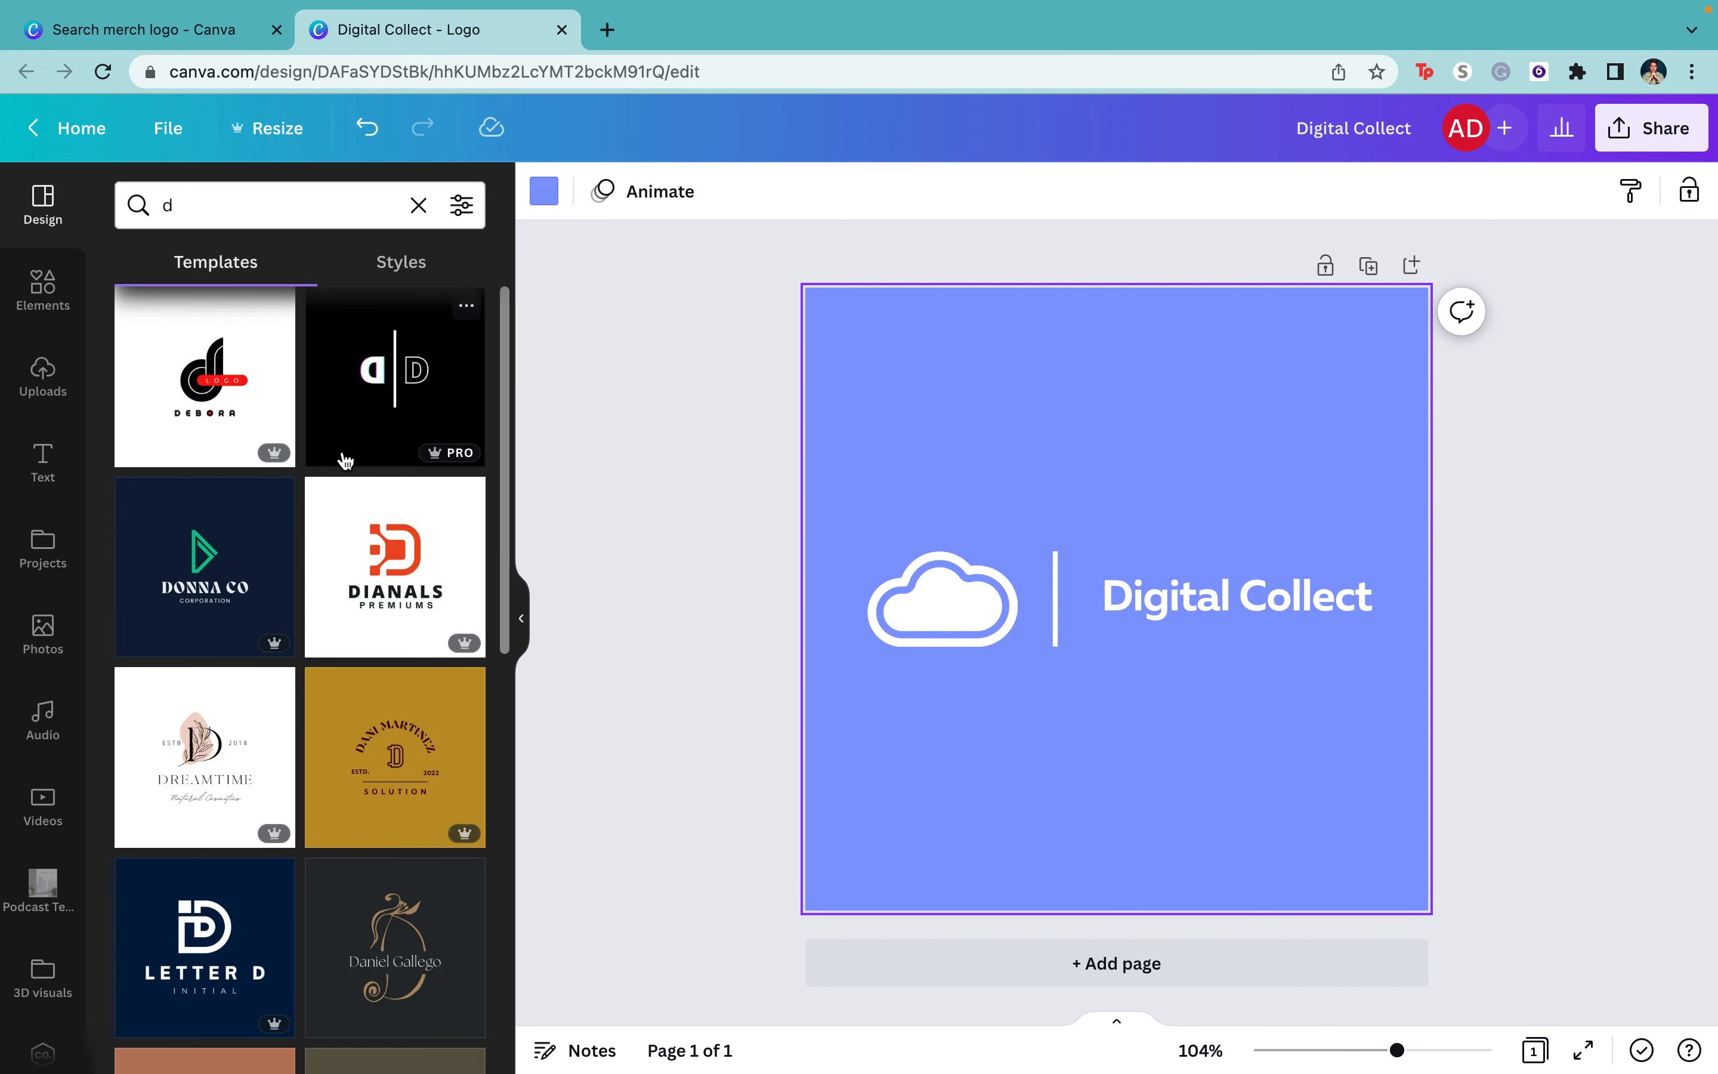
- Add the black double-D logo template as a new page, and delete its mirrored letter D
{"action": "left_click", "coordinate": [378, 402]}
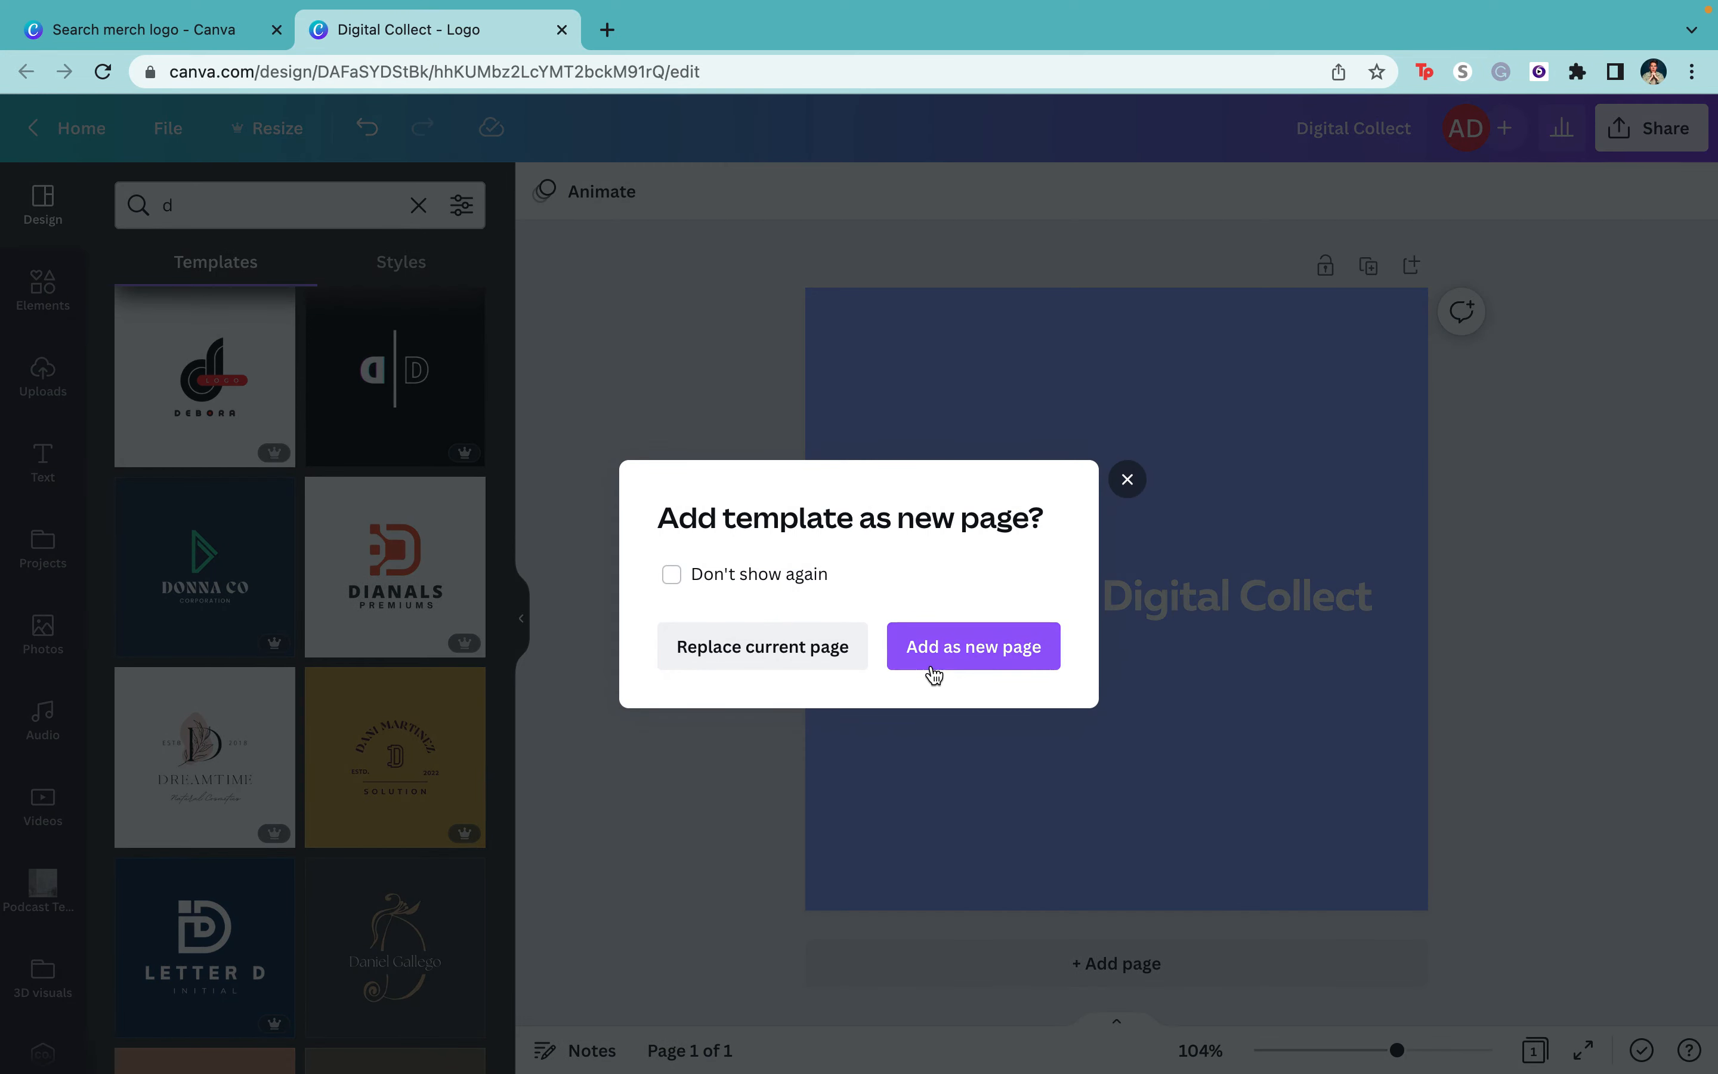
{"action": "left_click", "coordinate": [928, 664]}
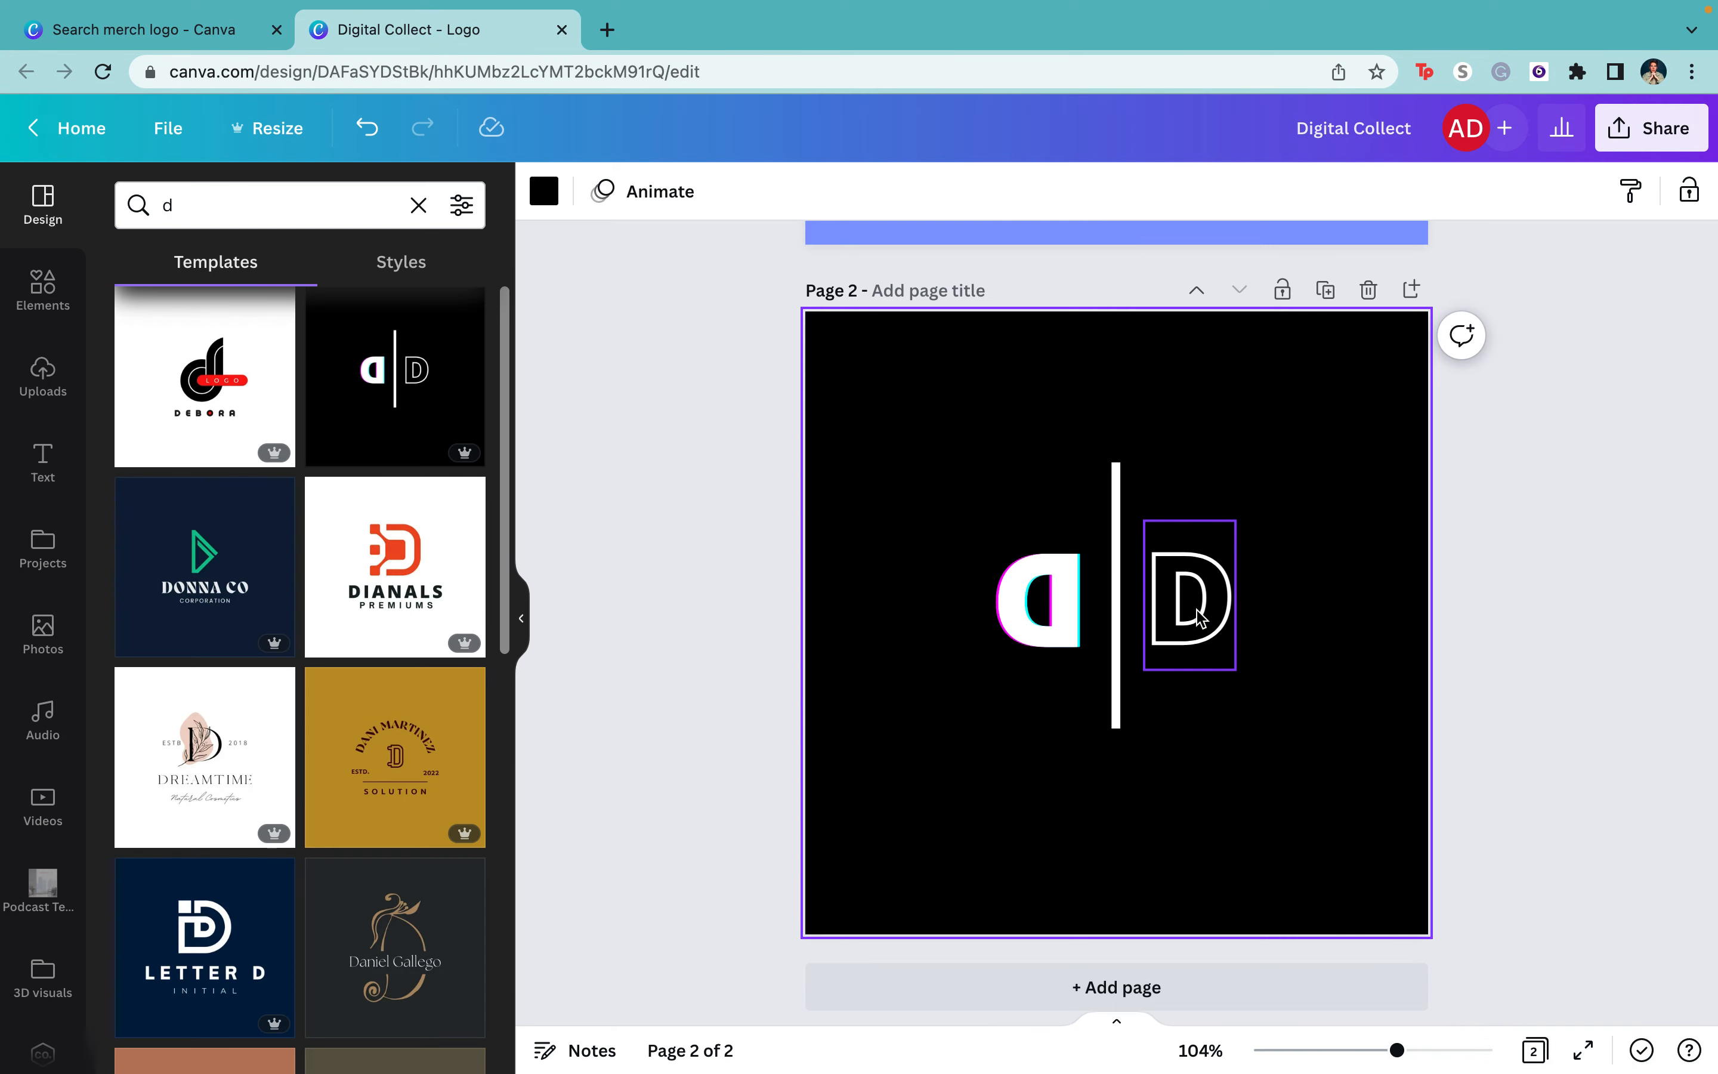
{"action": "left_click", "coordinate": [1065, 625]}
{"action": "key", "text": "Delete"}
- Copy the "Digital Collect" text from page 1 onto page 2
{"action": "scroll", "coordinate": [1150, 629], "scroll_direction": "up", "scroll_amount": 10}
{"action": "left_click", "coordinate": [1151, 616]}
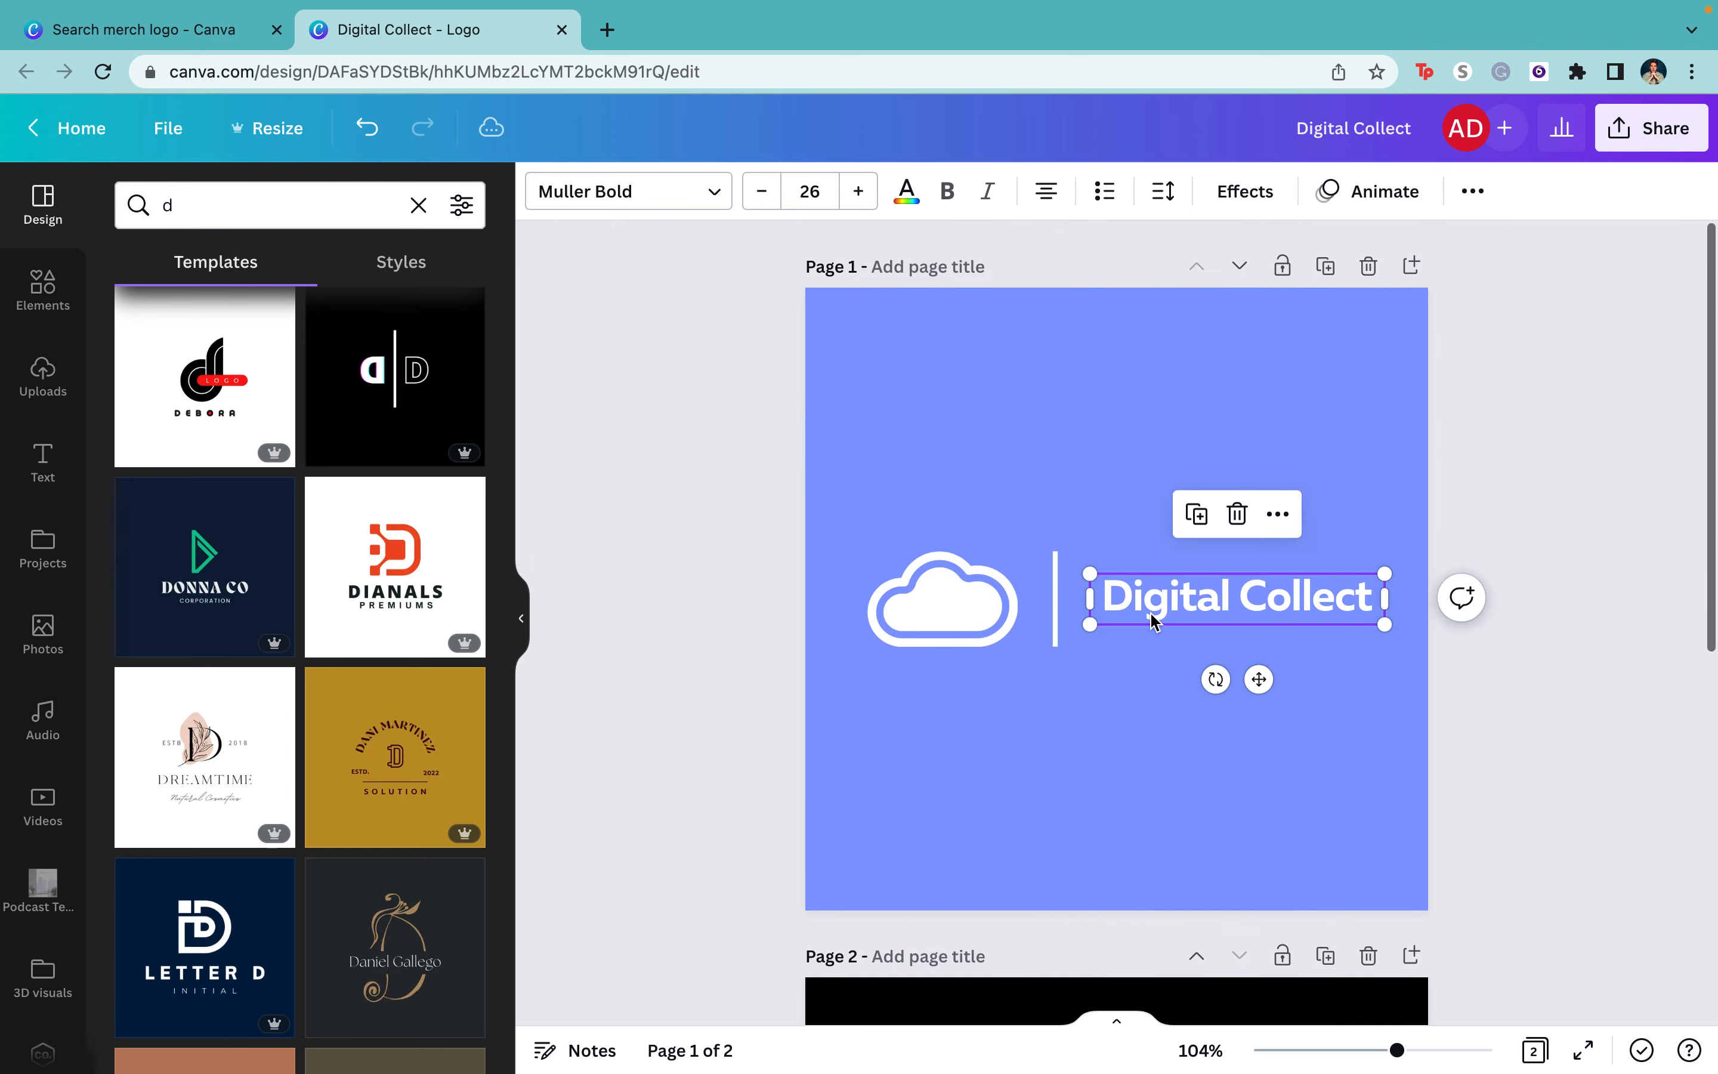
{"action": "scroll", "coordinate": [983, 543], "scroll_direction": "down", "scroll_amount": 10}
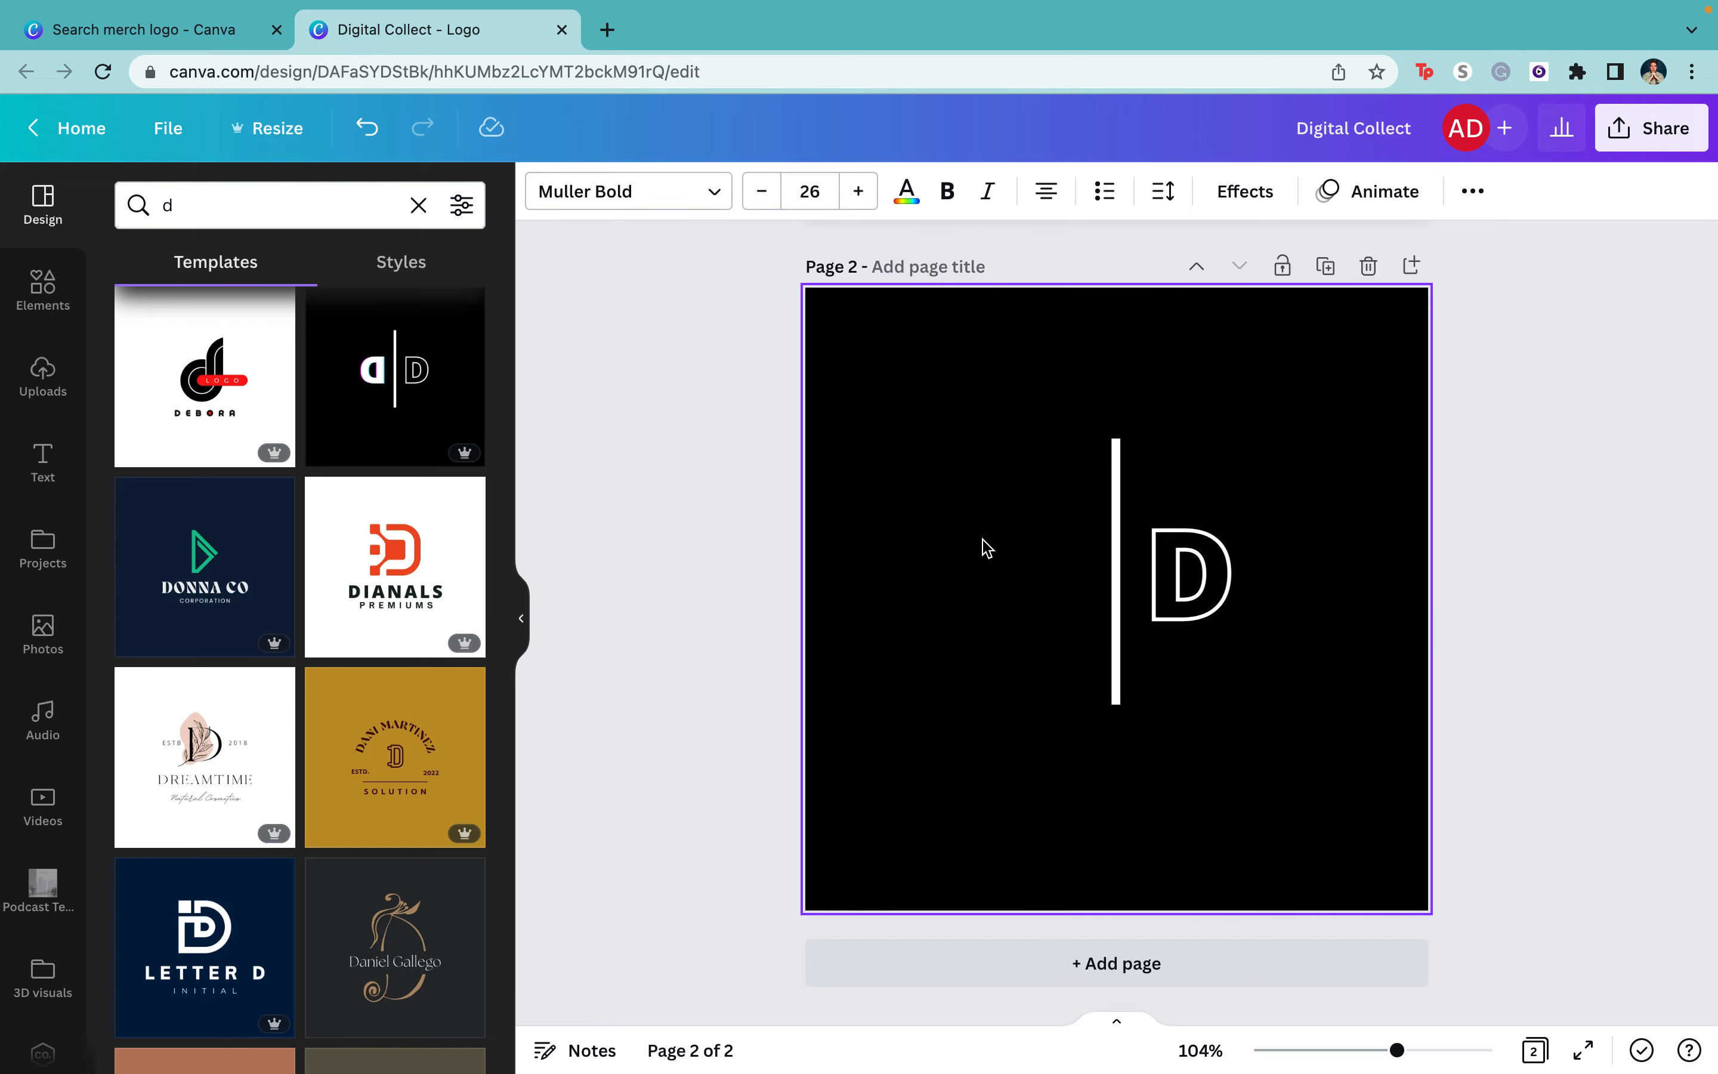
{"action": "key", "text": "ctrl+v"}
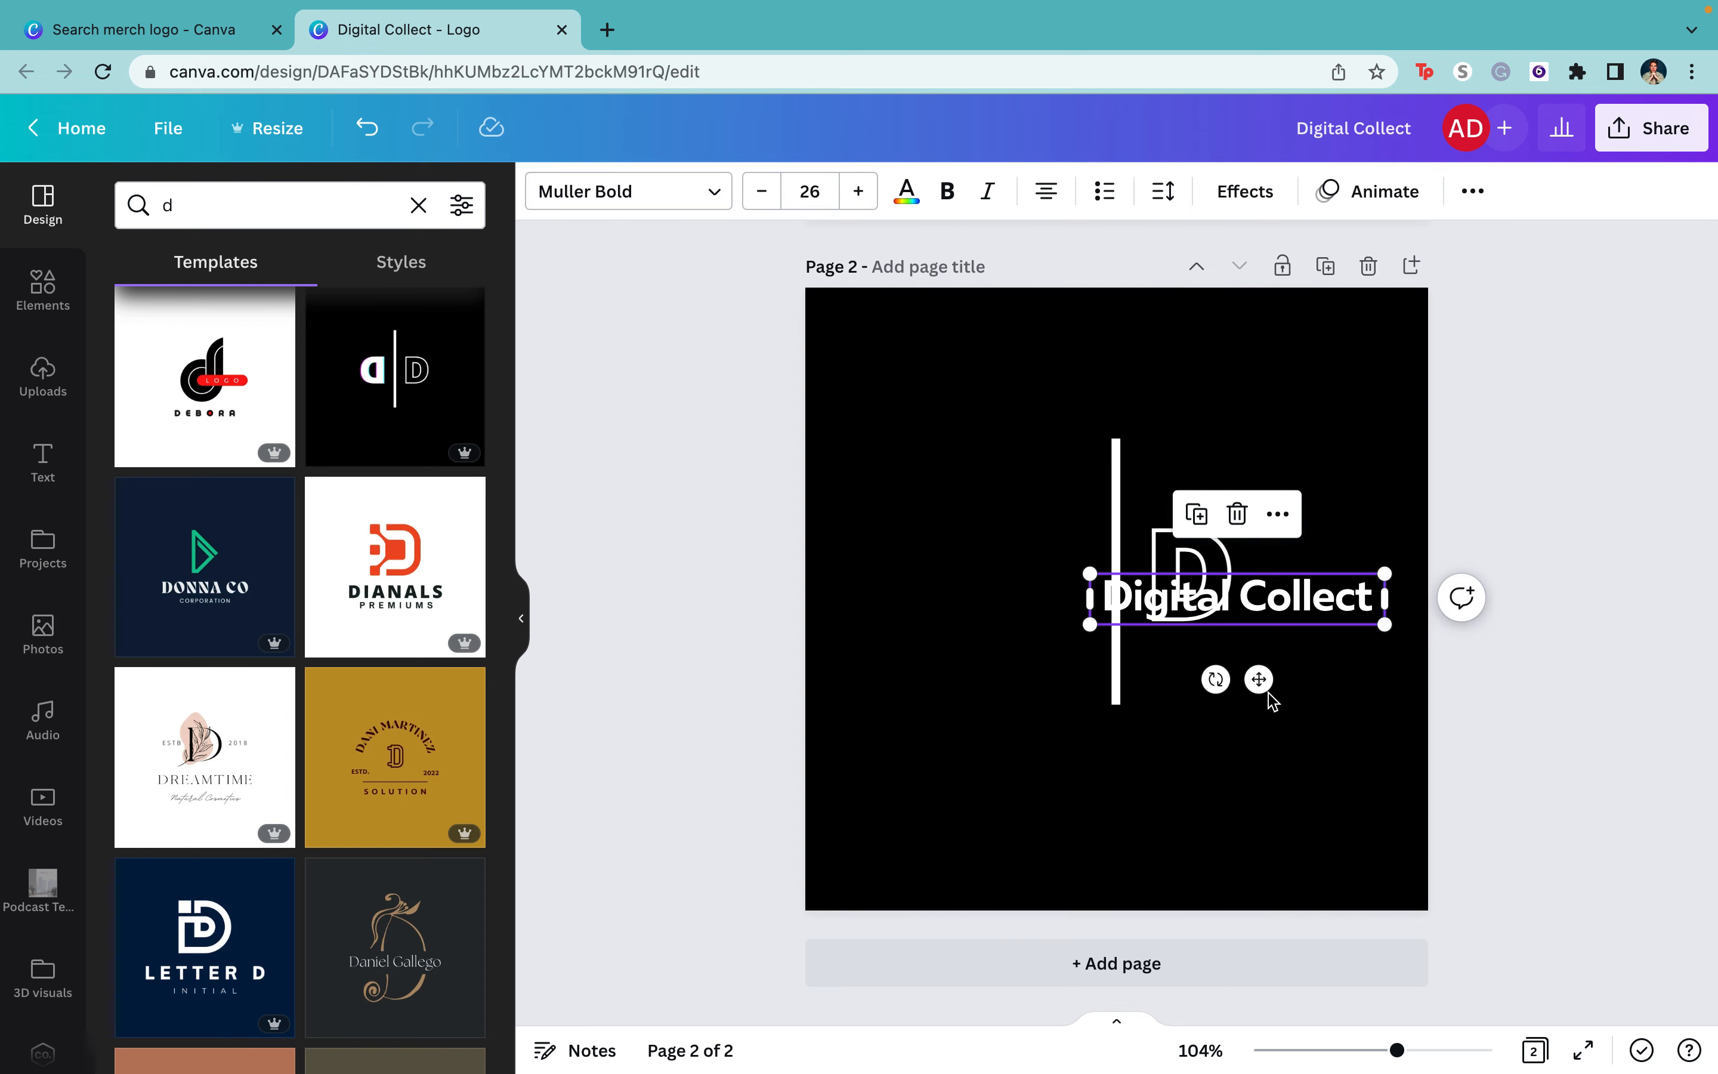
- Place the copied "Digital Collect" text left of the vertical line on page 2, and scale it down to size 24.4
{"action": "left_click_drag", "start_coordinate": [1258, 679], "coordinate": [974, 675]}
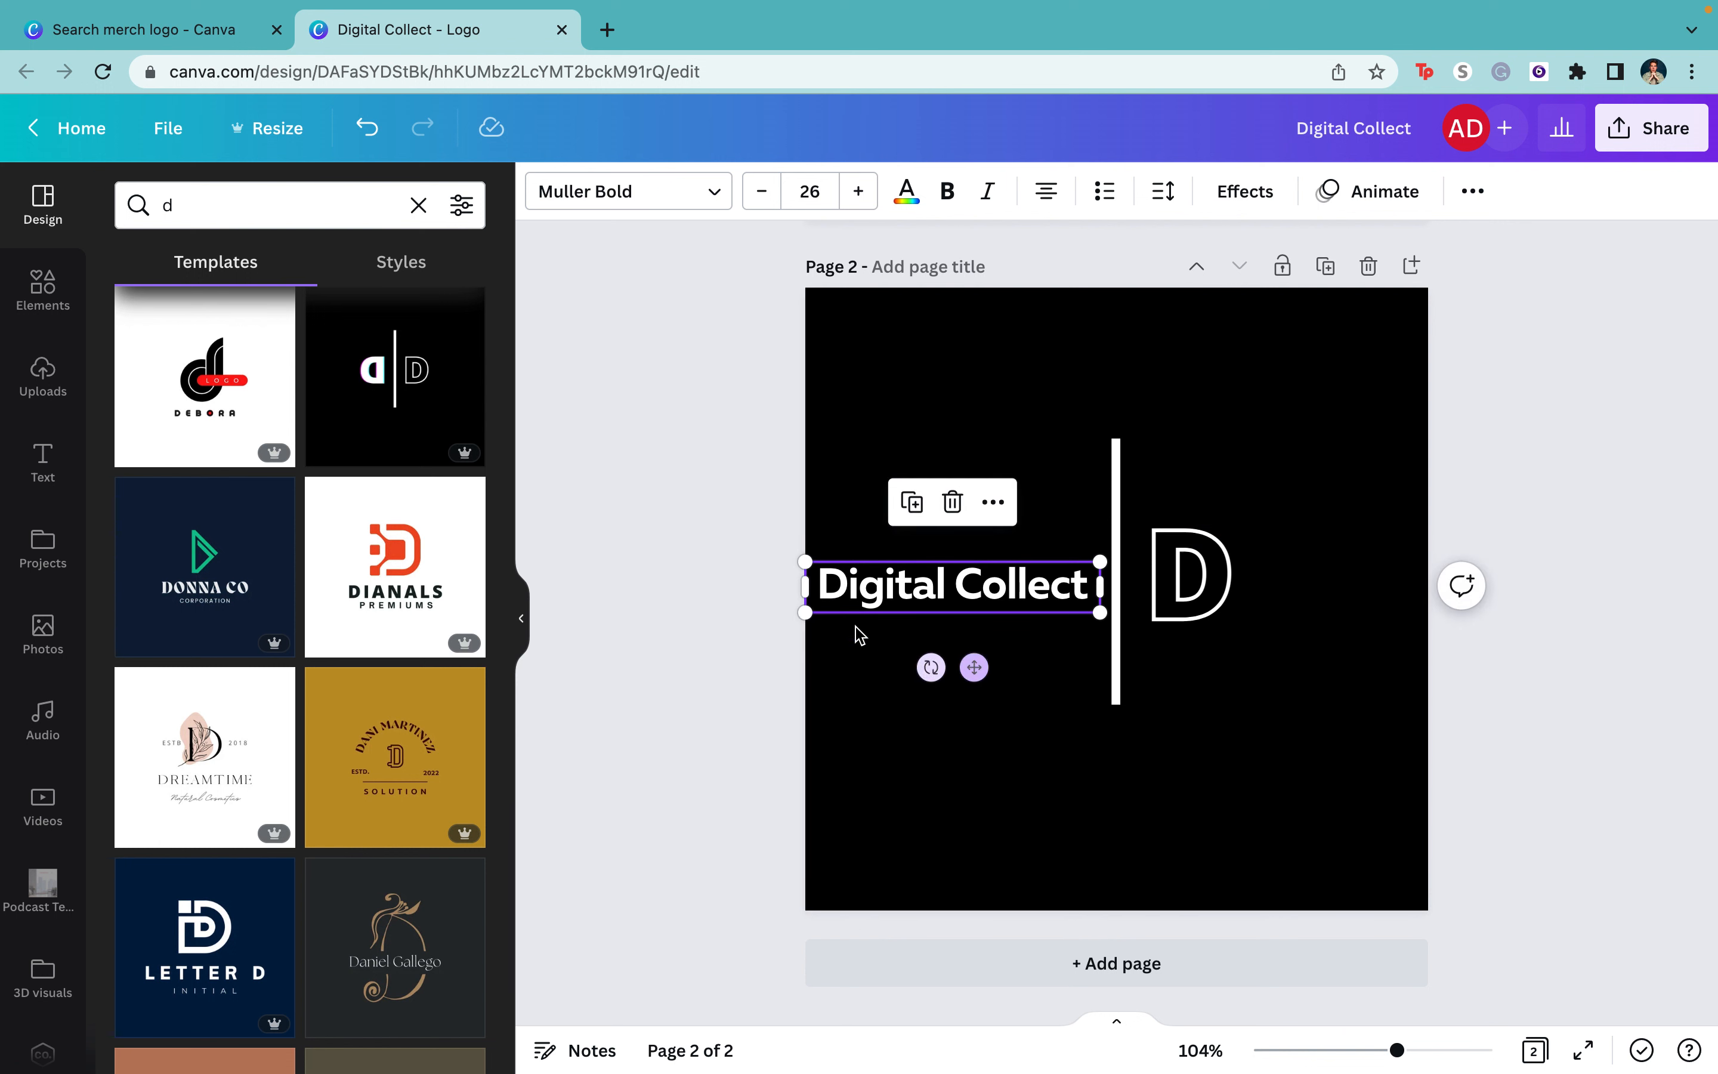
{"action": "left_click_drag", "start_coordinate": [800, 563], "coordinate": [823, 564]}
{"action": "left_click_drag", "start_coordinate": [985, 668], "coordinate": [987, 664]}
{"action": "left_click", "coordinate": [982, 717]}
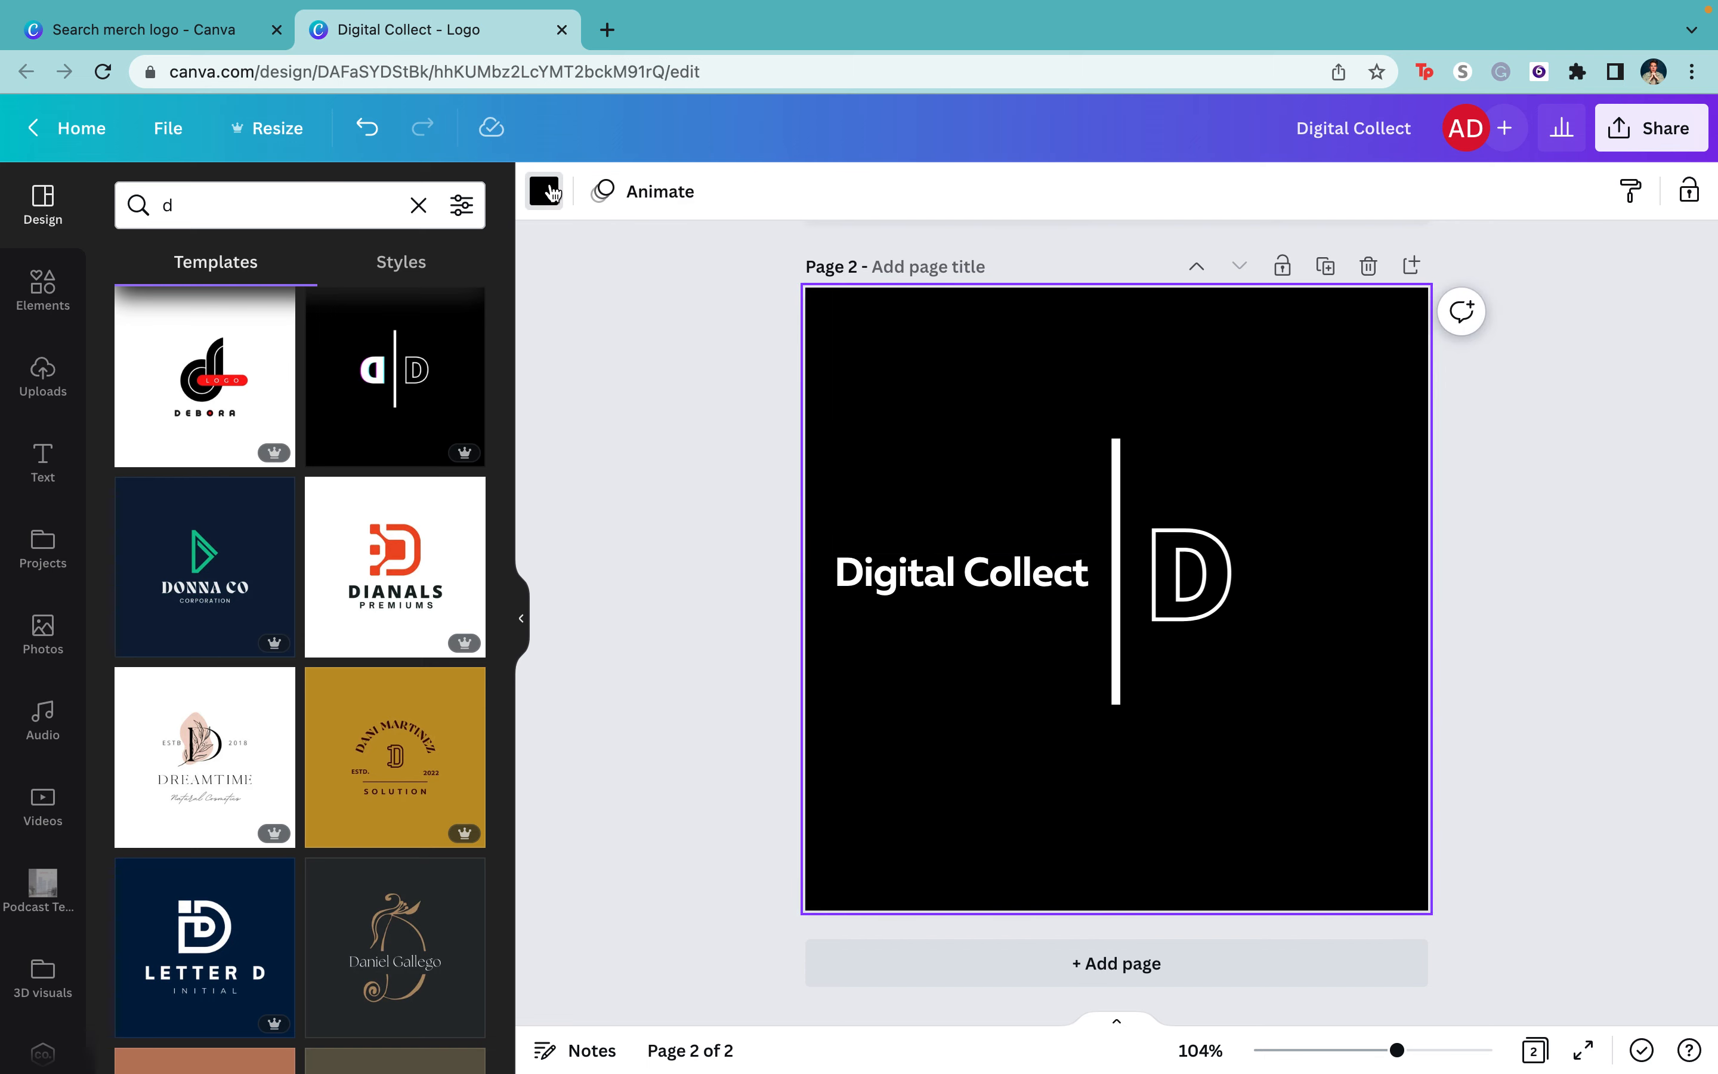
- Change page 2's background colour to the periwinkle blue used on page 1
{"action": "left_click", "coordinate": [552, 191]}
{"action": "left_click", "coordinate": [268, 315]}
{"action": "left_click", "coordinate": [1094, 618]}
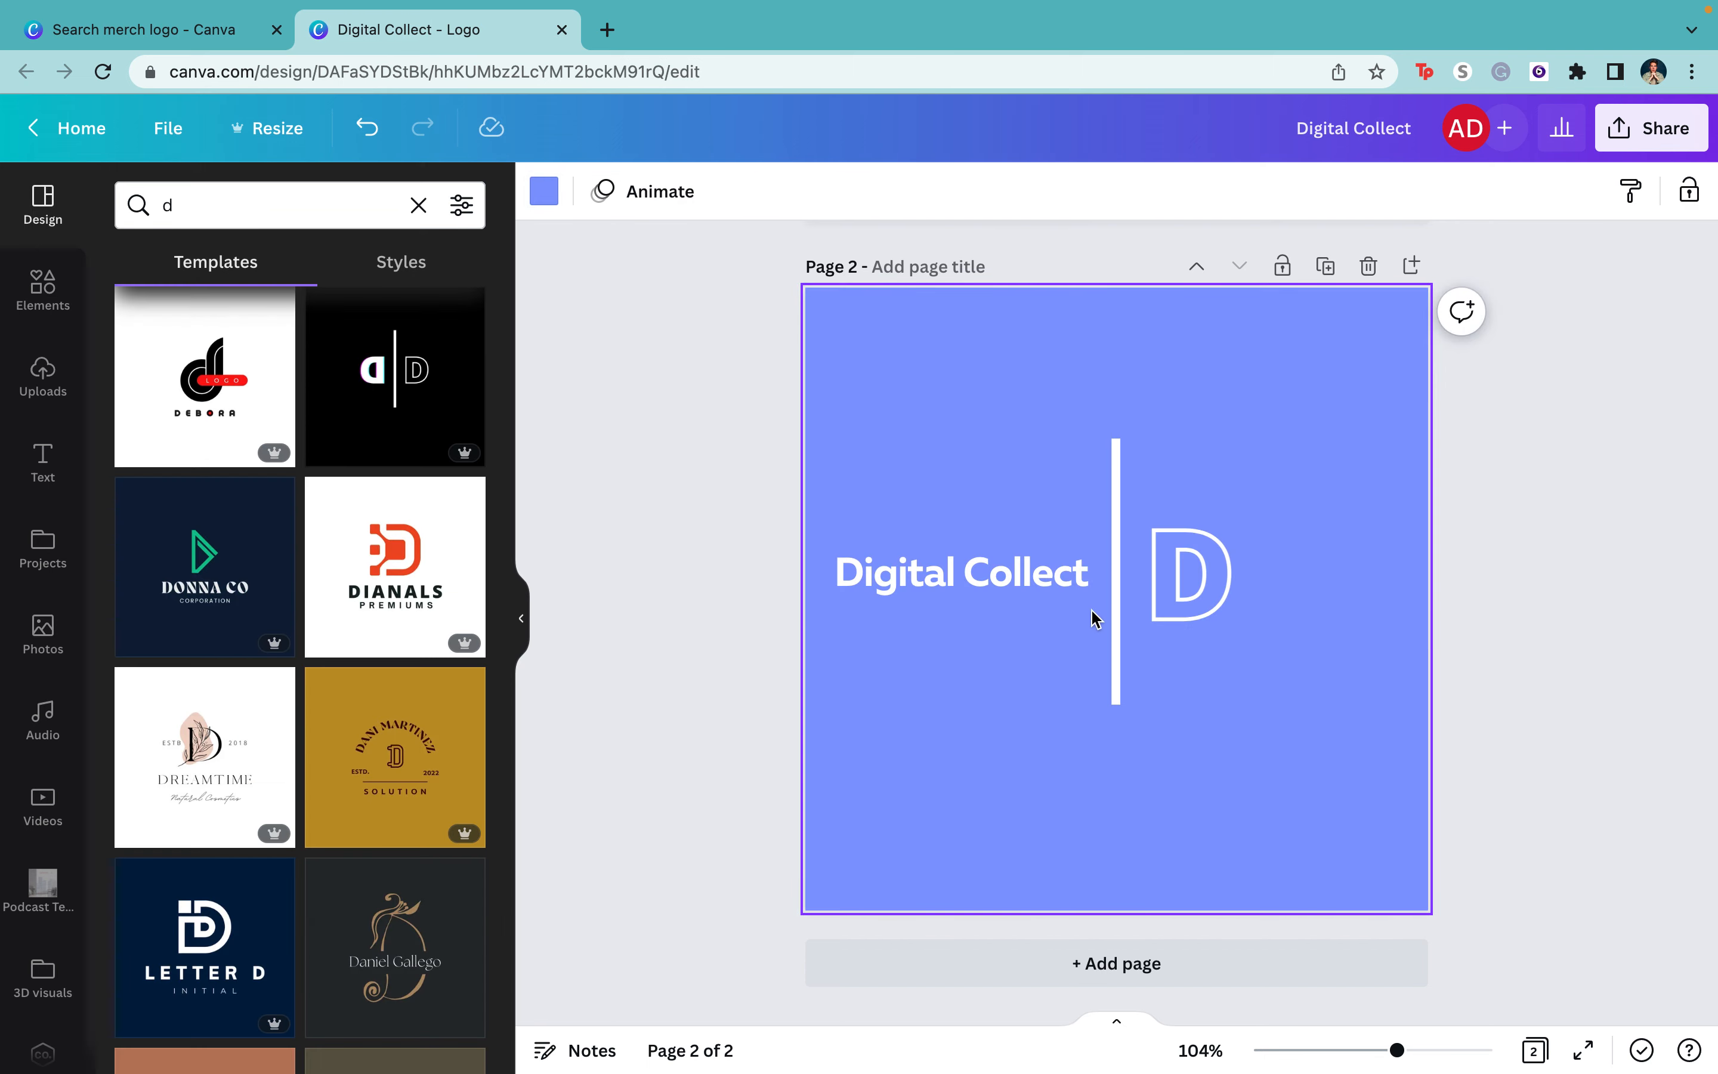
- Swap the text and the letter on page 2, with "Digital Collect" right of the vertical line and the outlined D close to its left
{"action": "left_click_drag", "start_coordinate": [1164, 591], "coordinate": [1198, 577]}
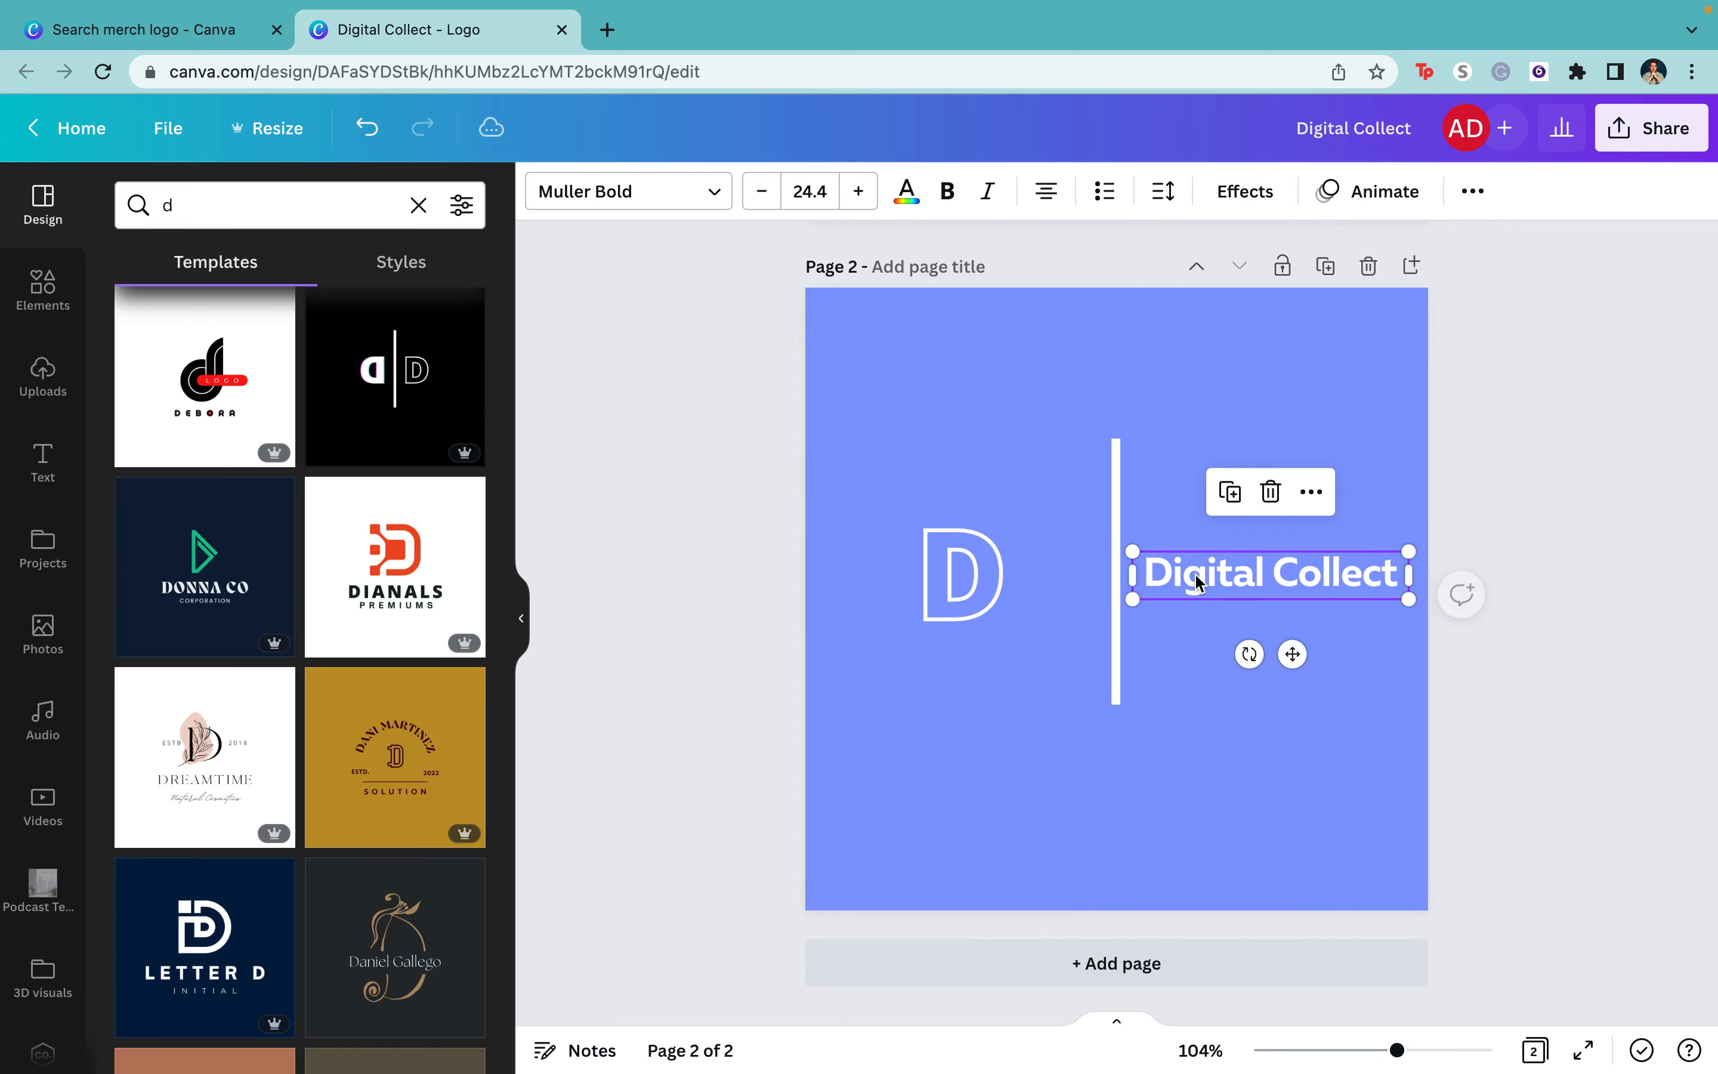
{"action": "left_click", "coordinate": [946, 575]}
{"action": "left_click_drag", "start_coordinate": [945, 575], "coordinate": [1018, 575]}
{"action": "left_click", "coordinate": [971, 778]}
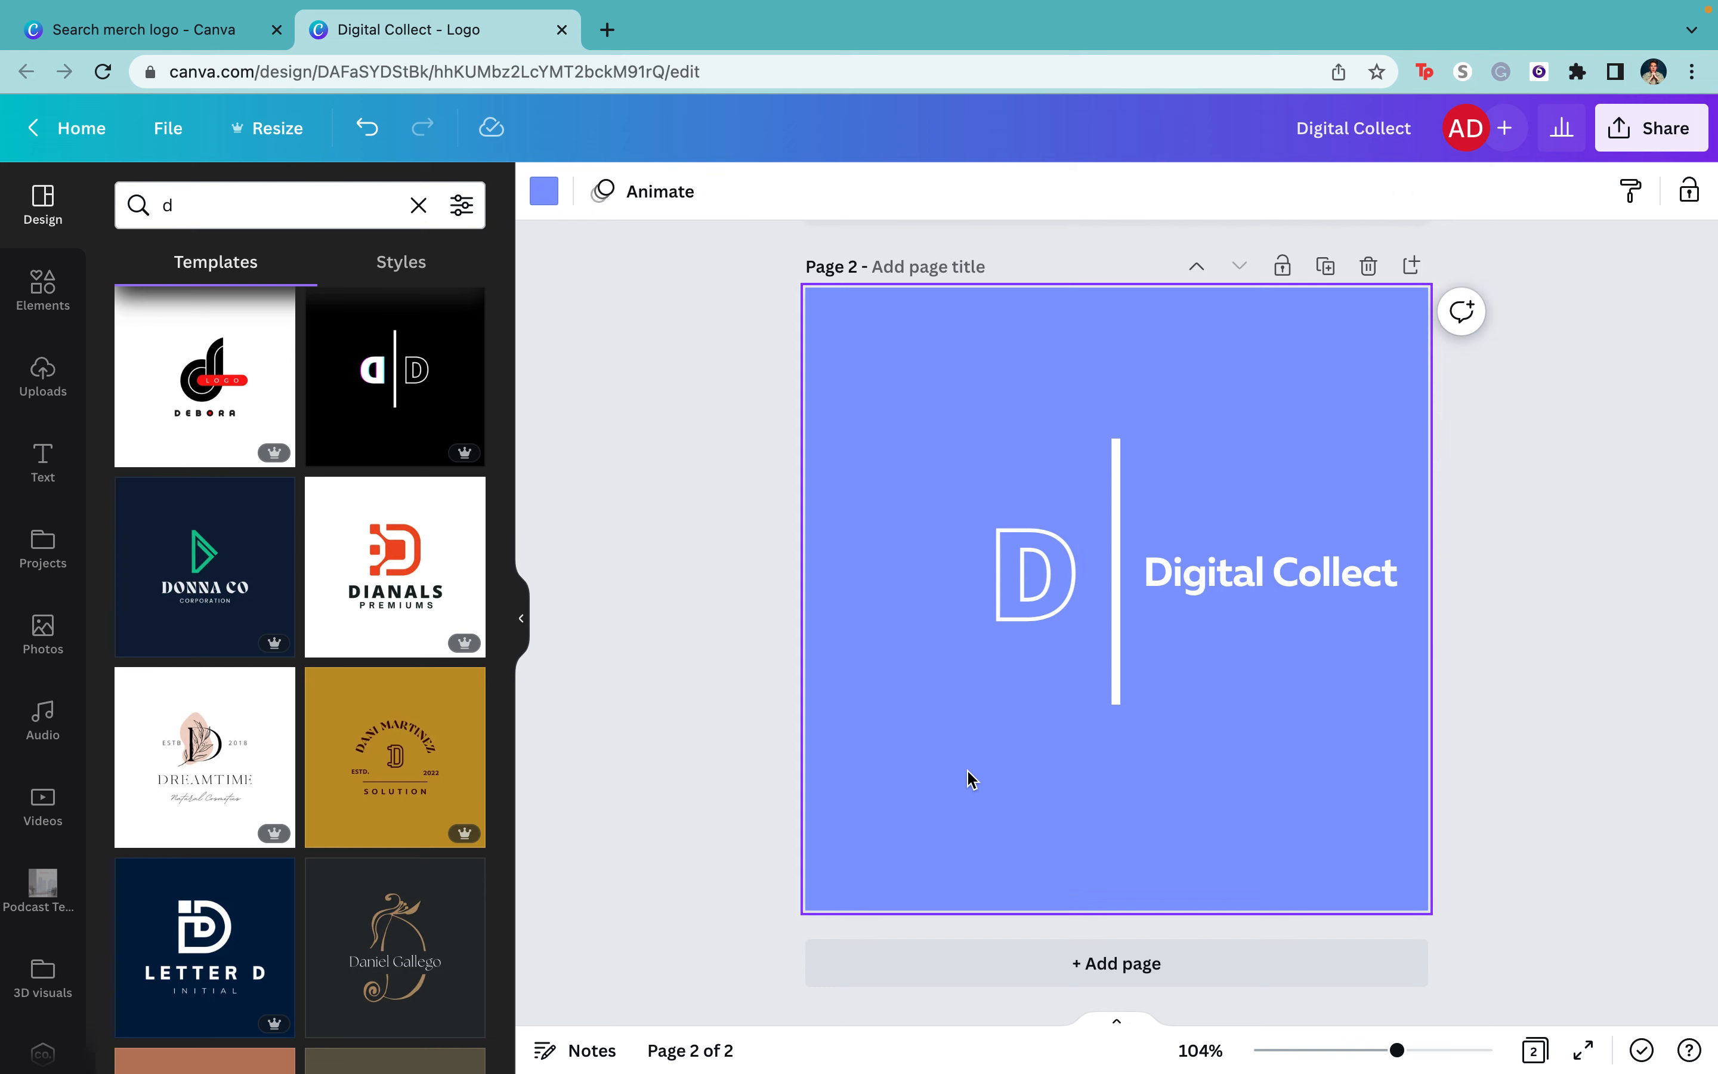
- Delete page 2 with the outlined-D version of the logo
{"action": "scroll", "coordinate": [396, 650], "scroll_direction": "down", "scroll_amount": 10}
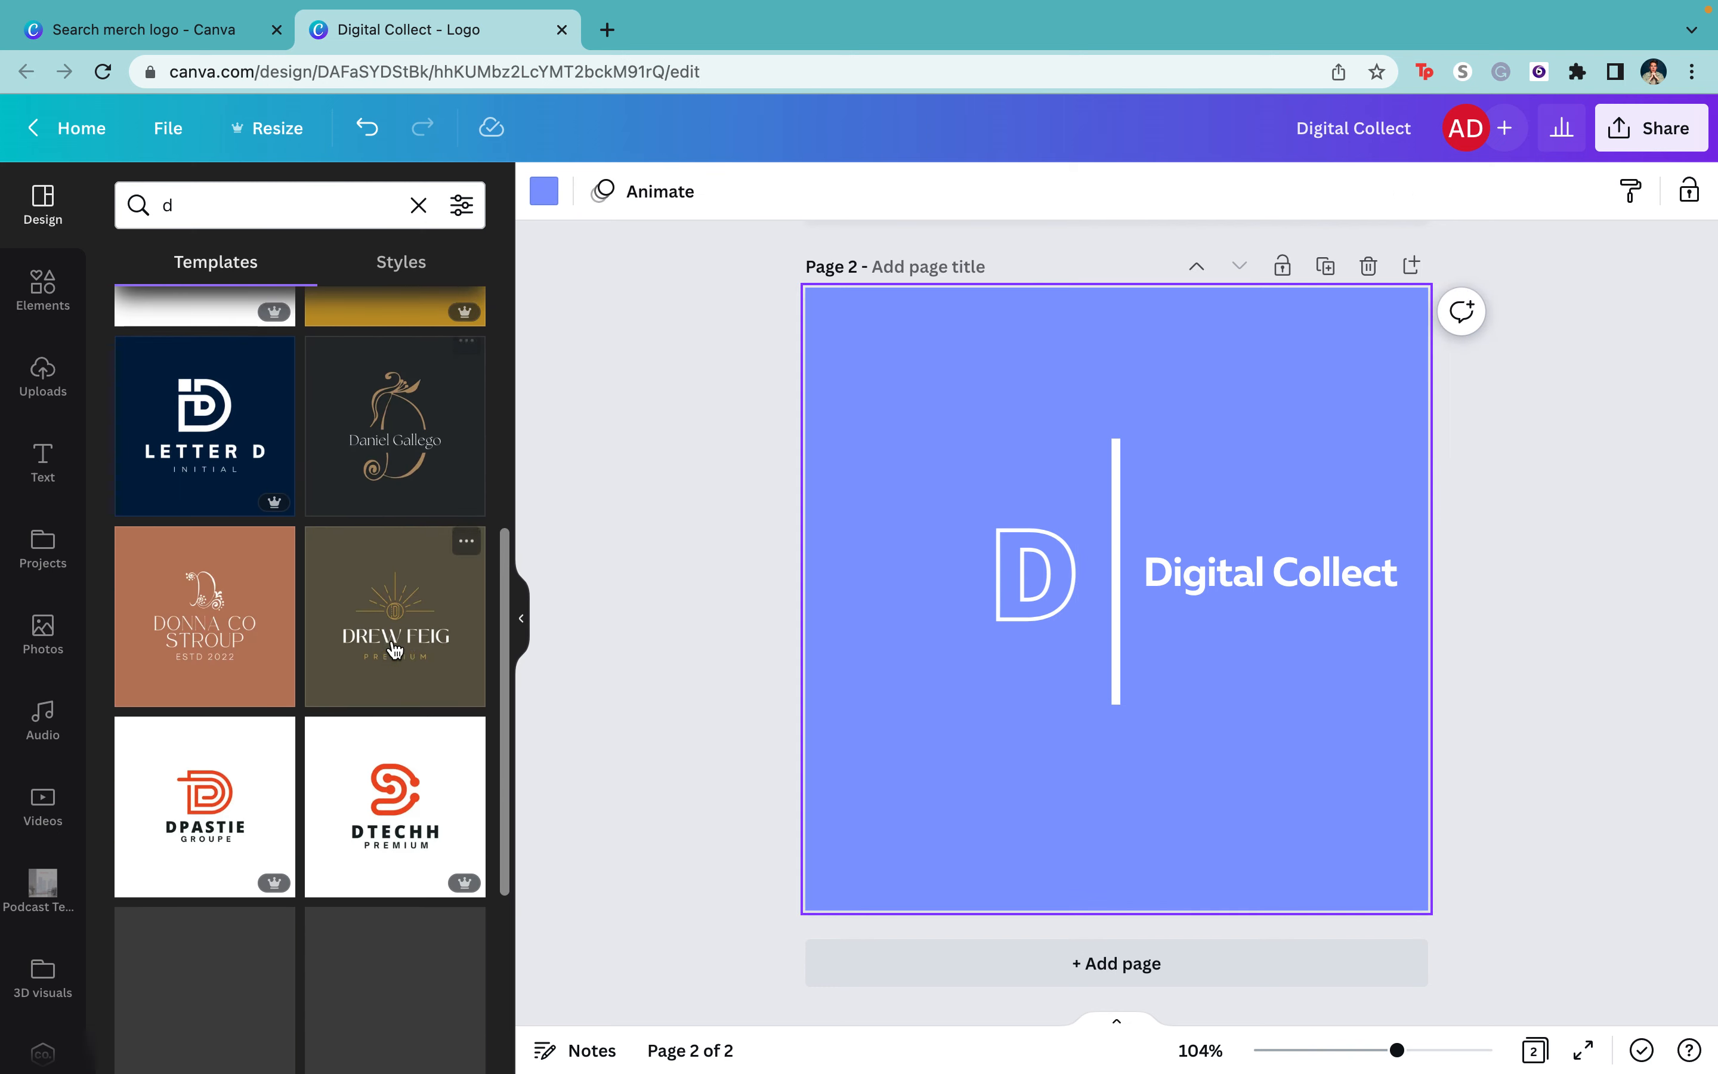
{"action": "left_click", "coordinate": [1367, 267]}
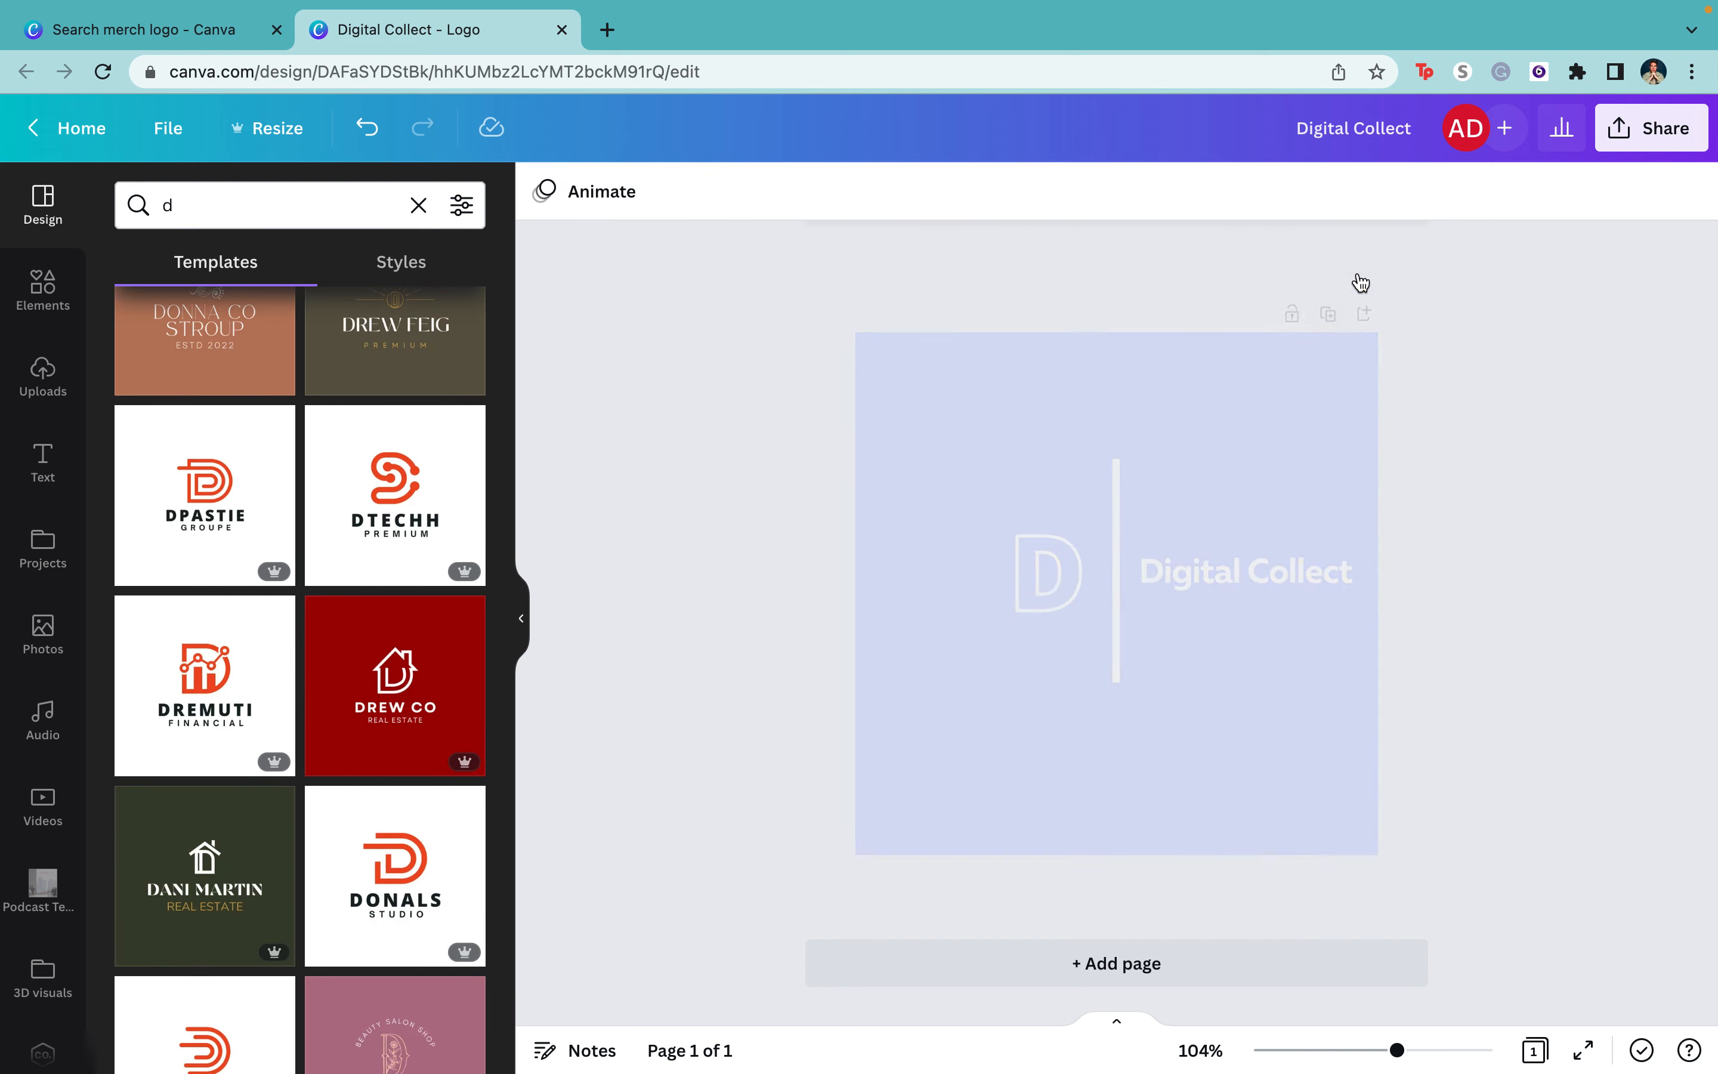
- Look through further logo templates in the "d" results
{"action": "scroll", "coordinate": [199, 813], "scroll_direction": "down", "scroll_amount": 10}
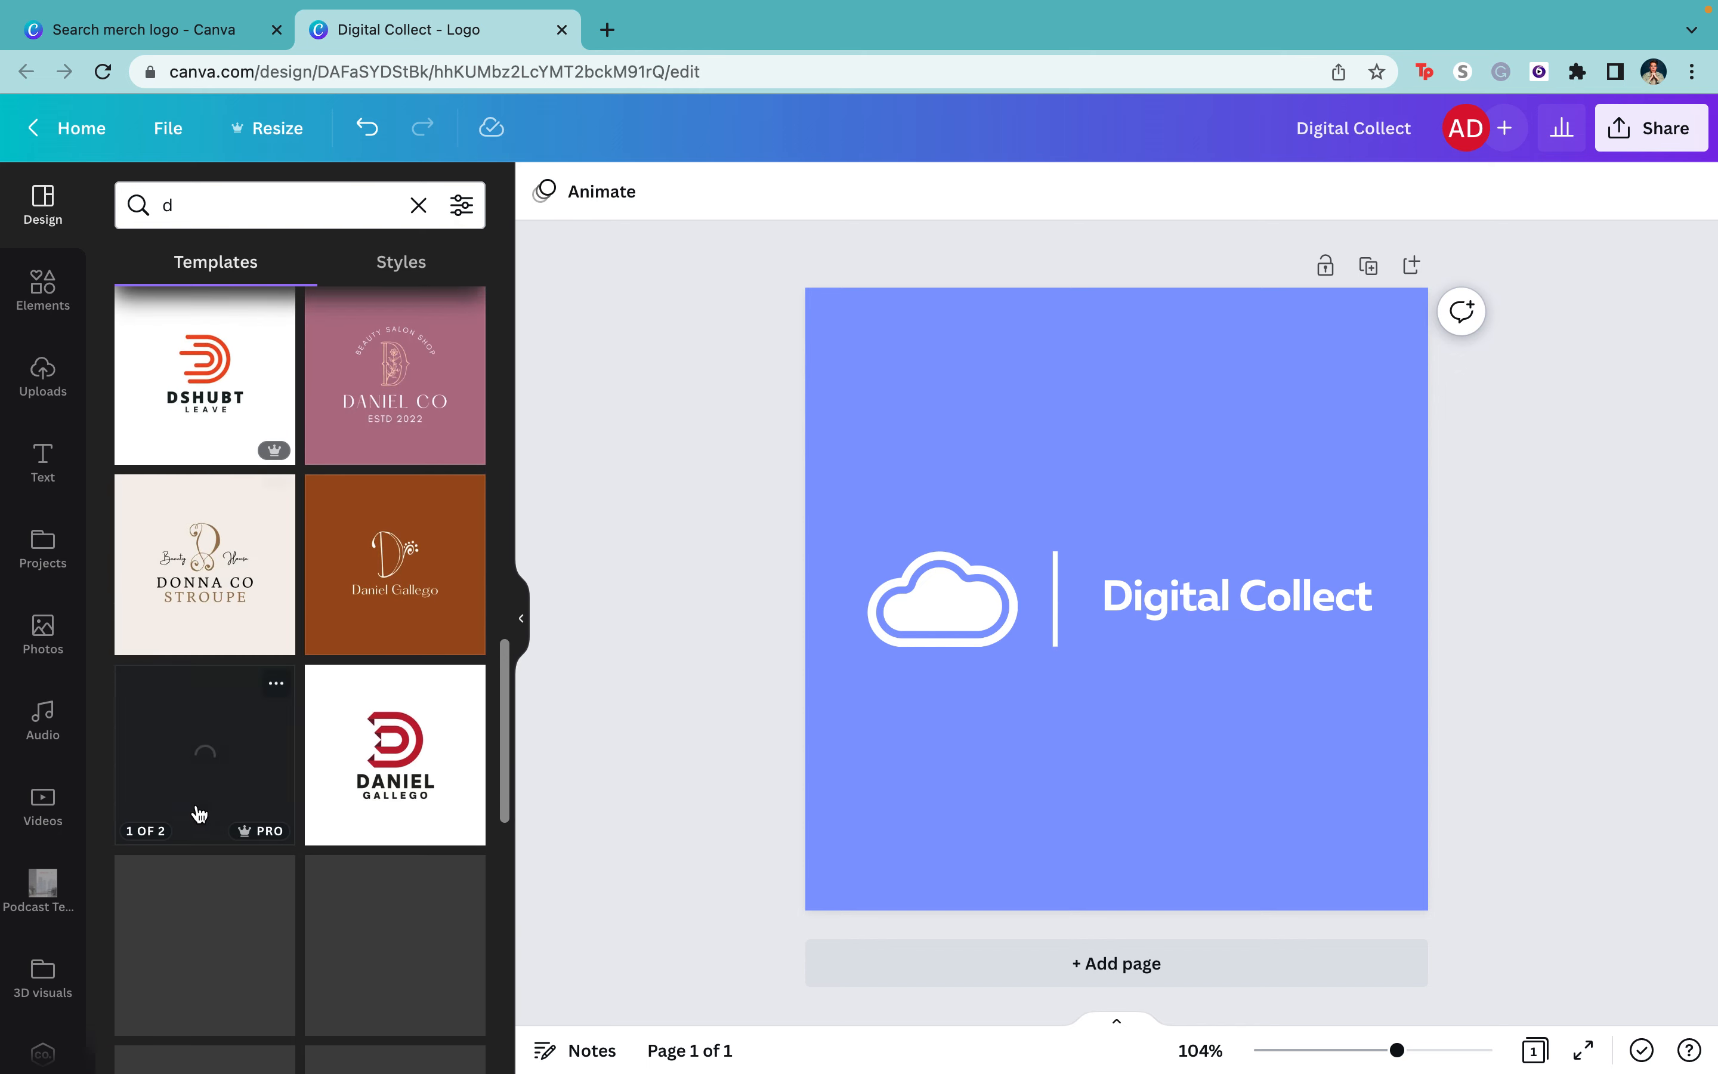
{"action": "scroll", "coordinate": [199, 813], "scroll_direction": "down", "scroll_amount": 4}
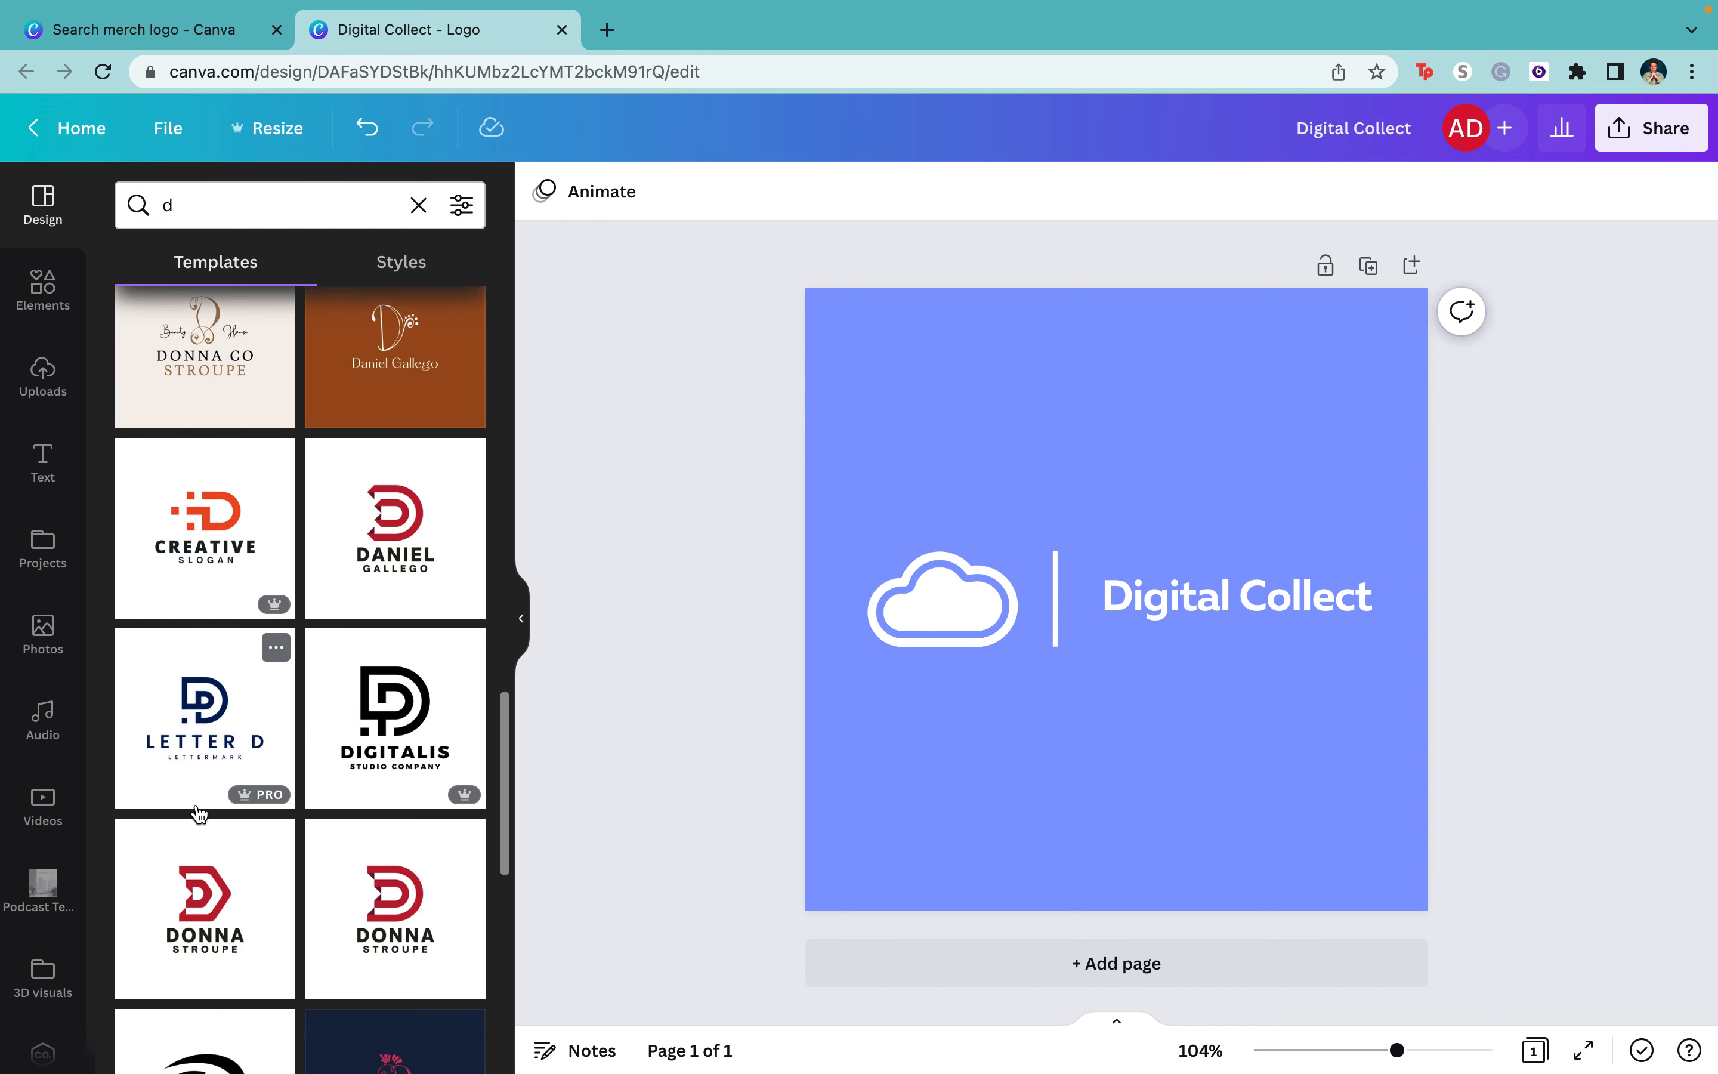
{"action": "scroll", "coordinate": [199, 812], "scroll_direction": "down", "scroll_amount": 8}
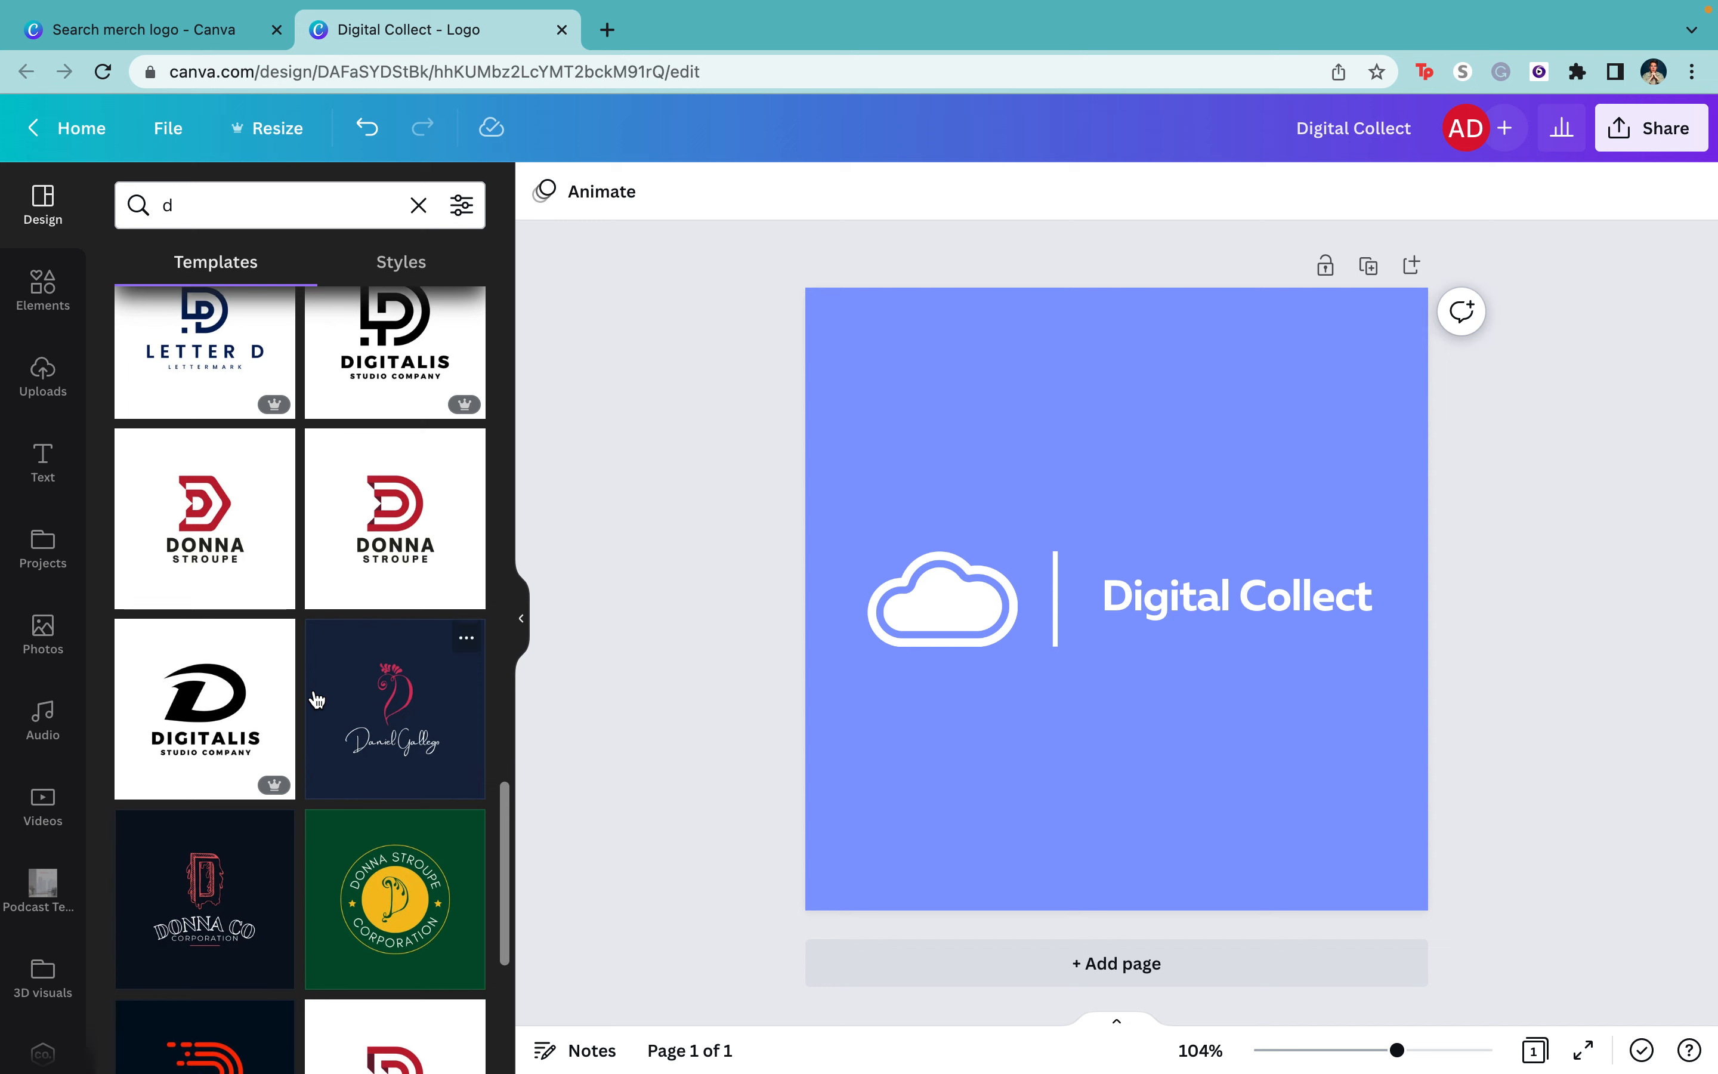
{"action": "scroll", "coordinate": [316, 700], "scroll_direction": "down", "scroll_amount": 5}
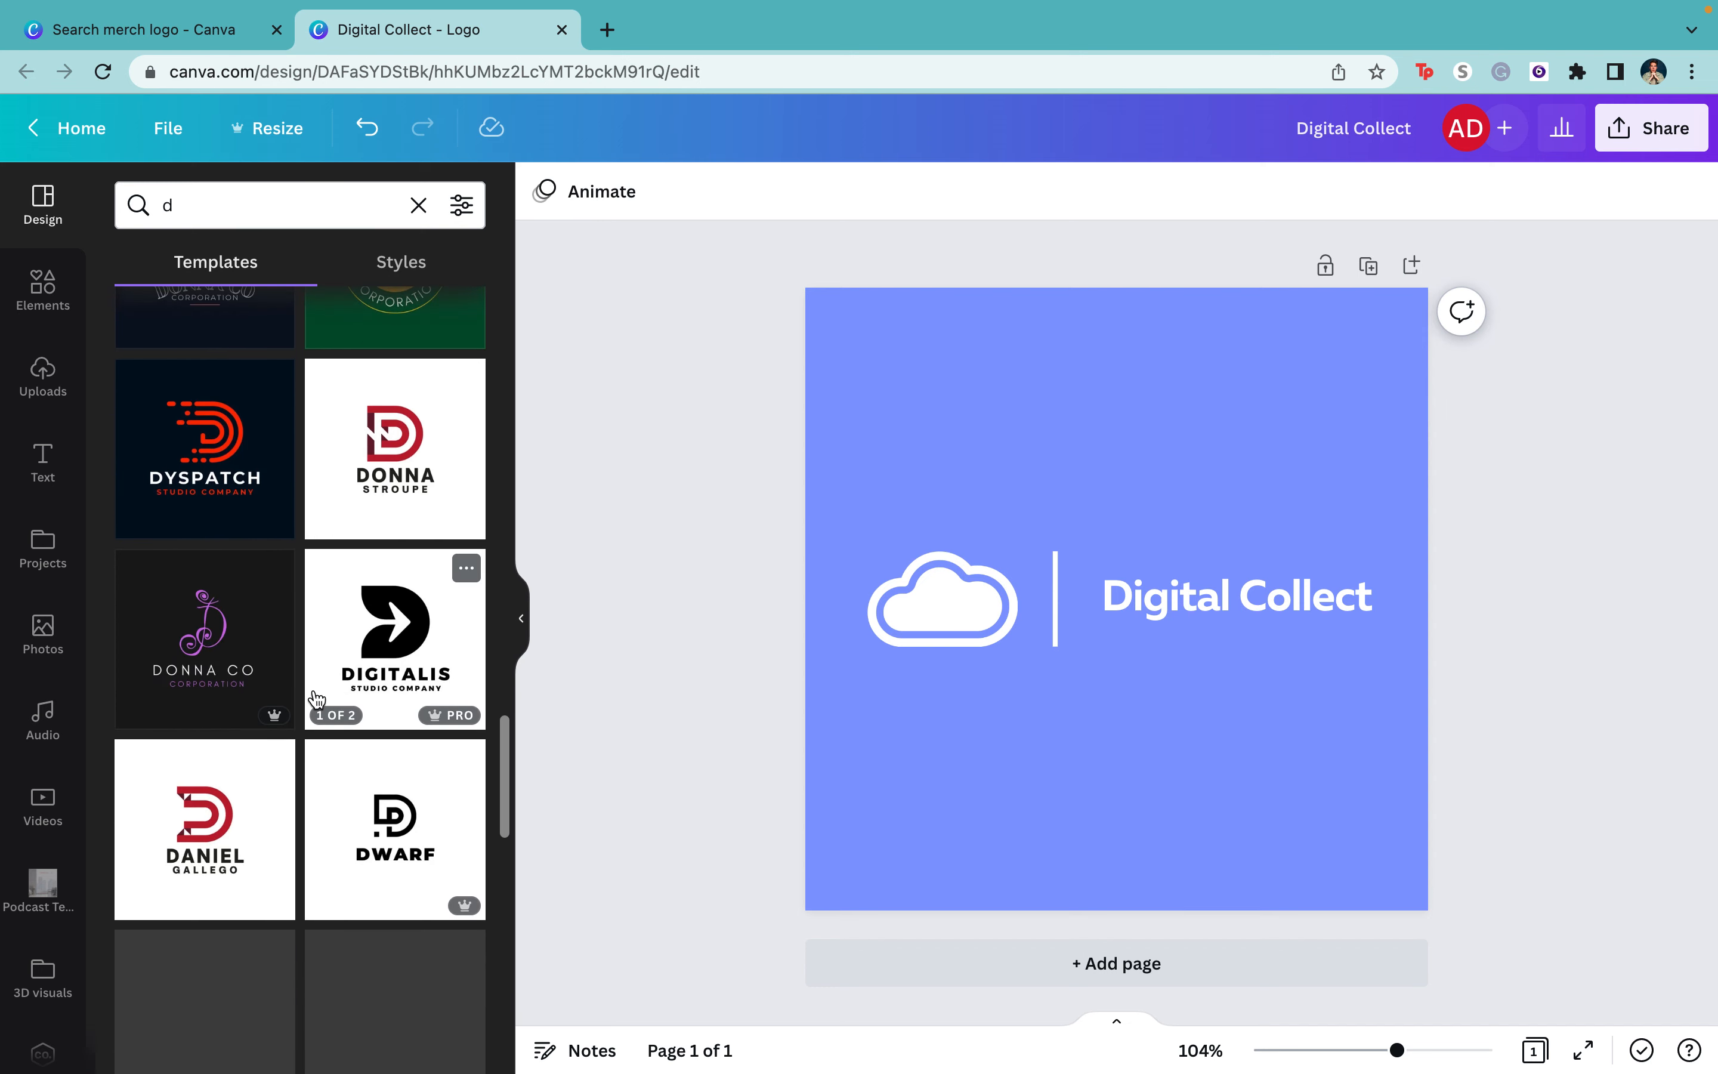
- Add the DotLines template with the red-orange letter D from the "d" results as a new page
{"action": "scroll", "coordinate": [316, 700], "scroll_direction": "down", "scroll_amount": 2}
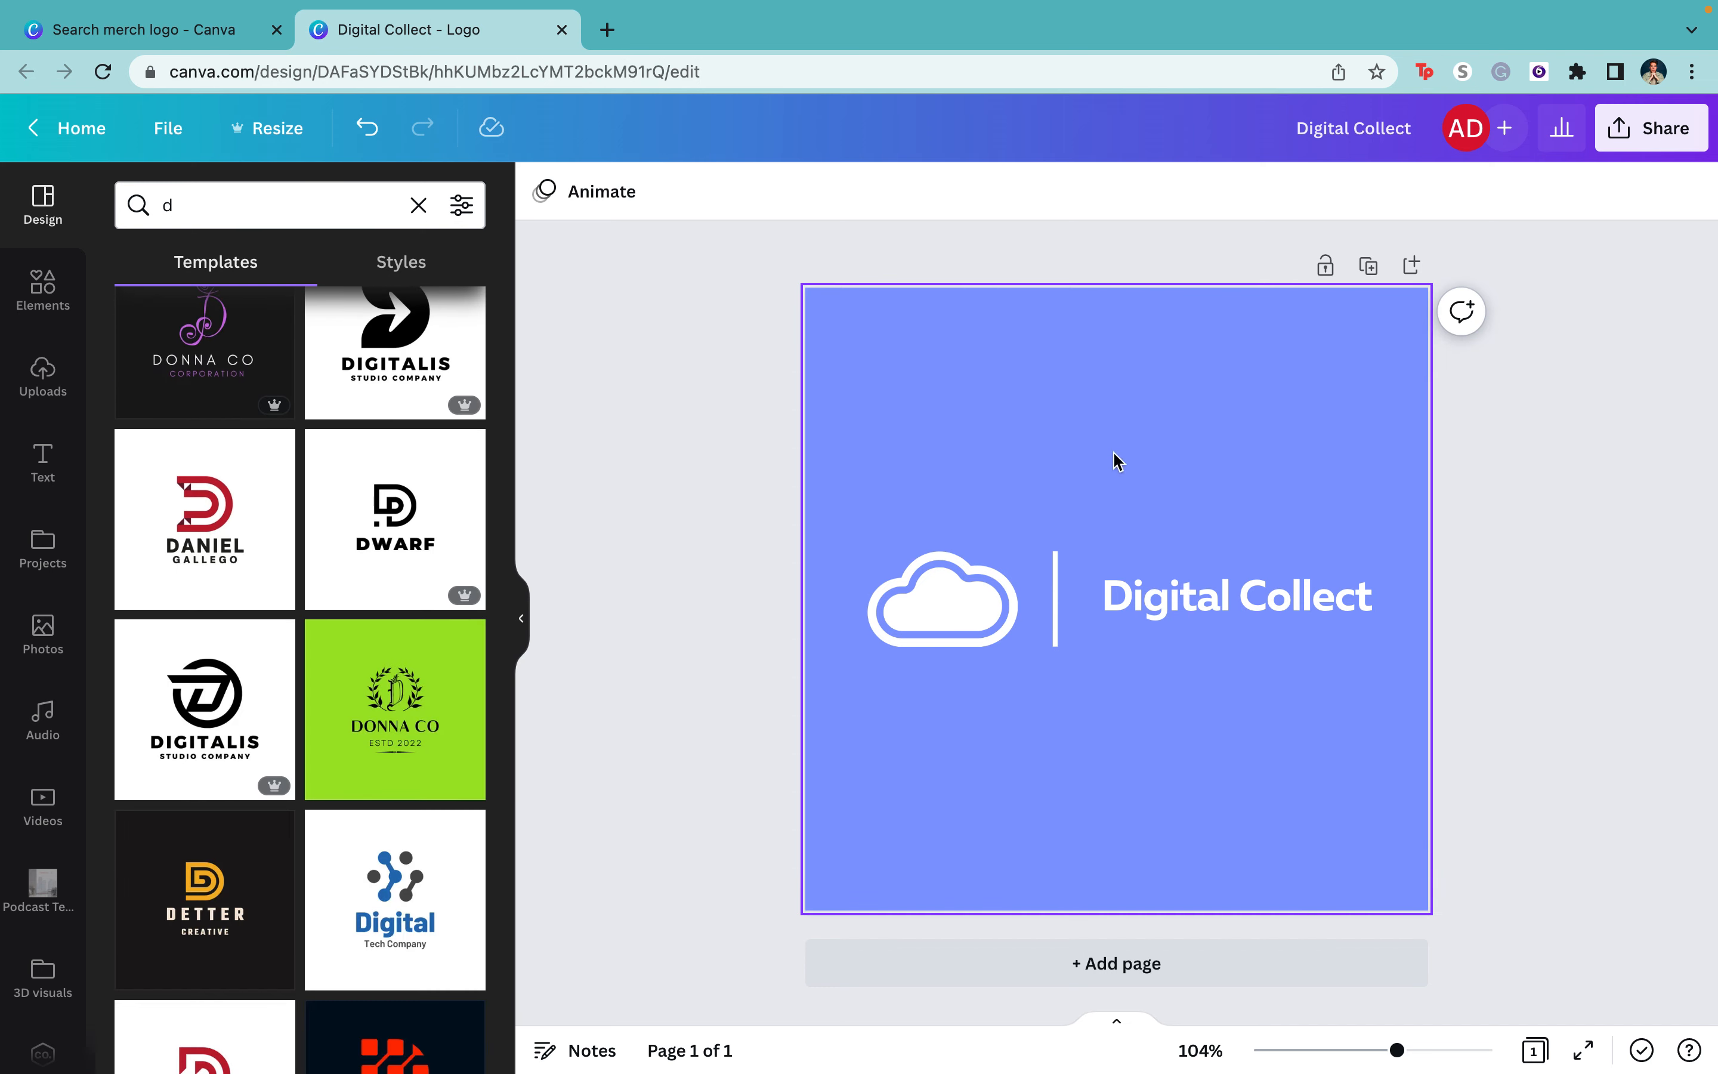
{"action": "scroll", "coordinate": [473, 705], "scroll_direction": "down", "scroll_amount": 5}
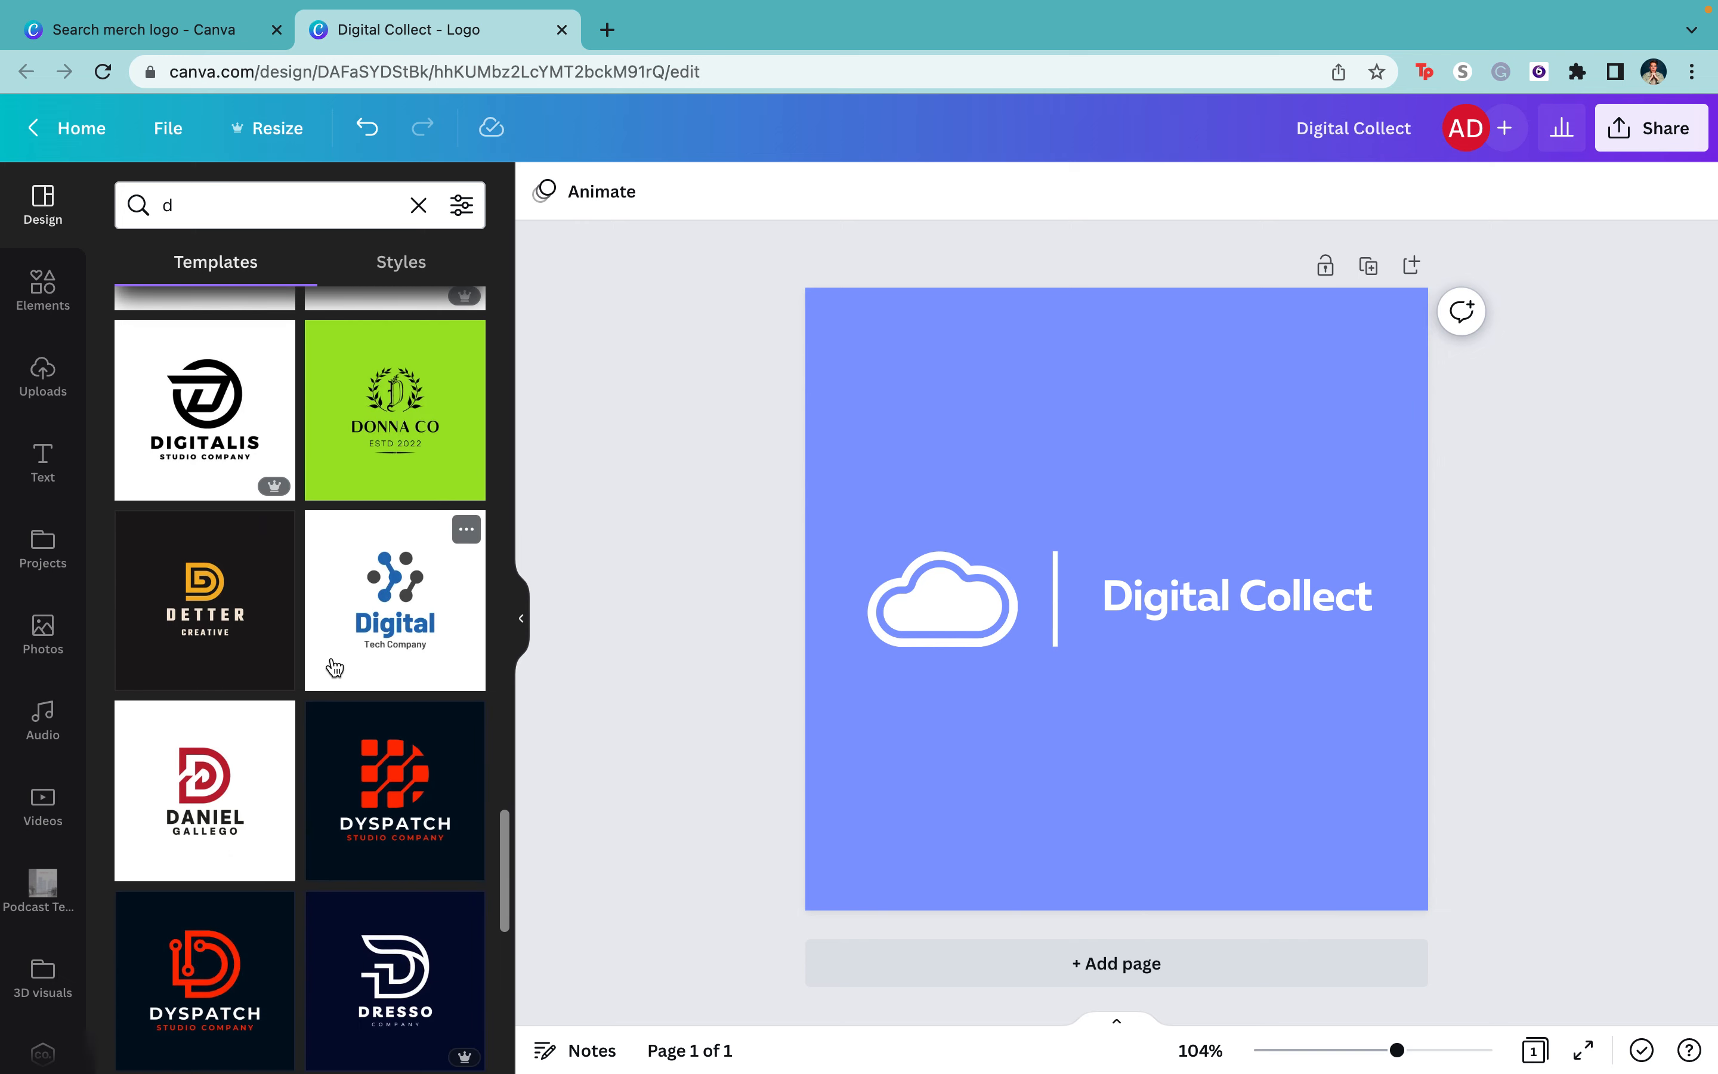
{"action": "mouse_move", "coordinate": [1098, 6]}
{"action": "scroll", "coordinate": [245, 862], "scroll_direction": "down", "scroll_amount": 10}
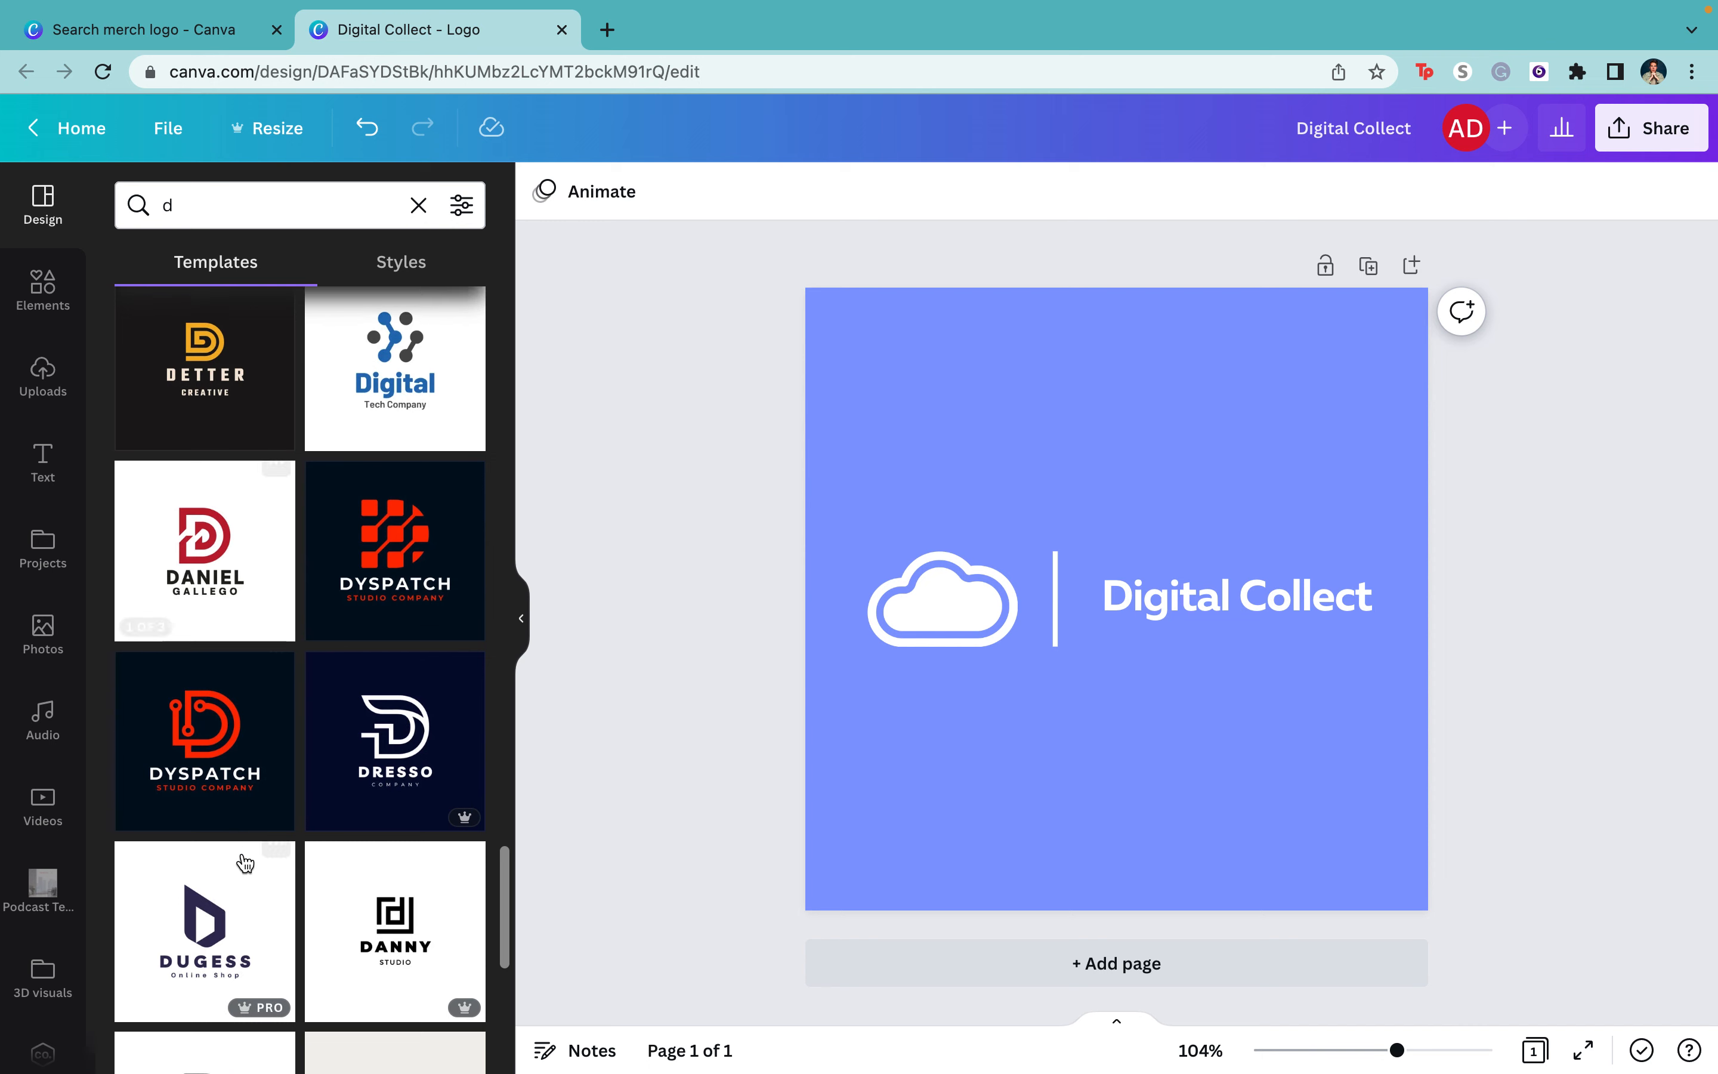
{"action": "scroll", "coordinate": [242, 852], "scroll_direction": "down", "scroll_amount": 5}
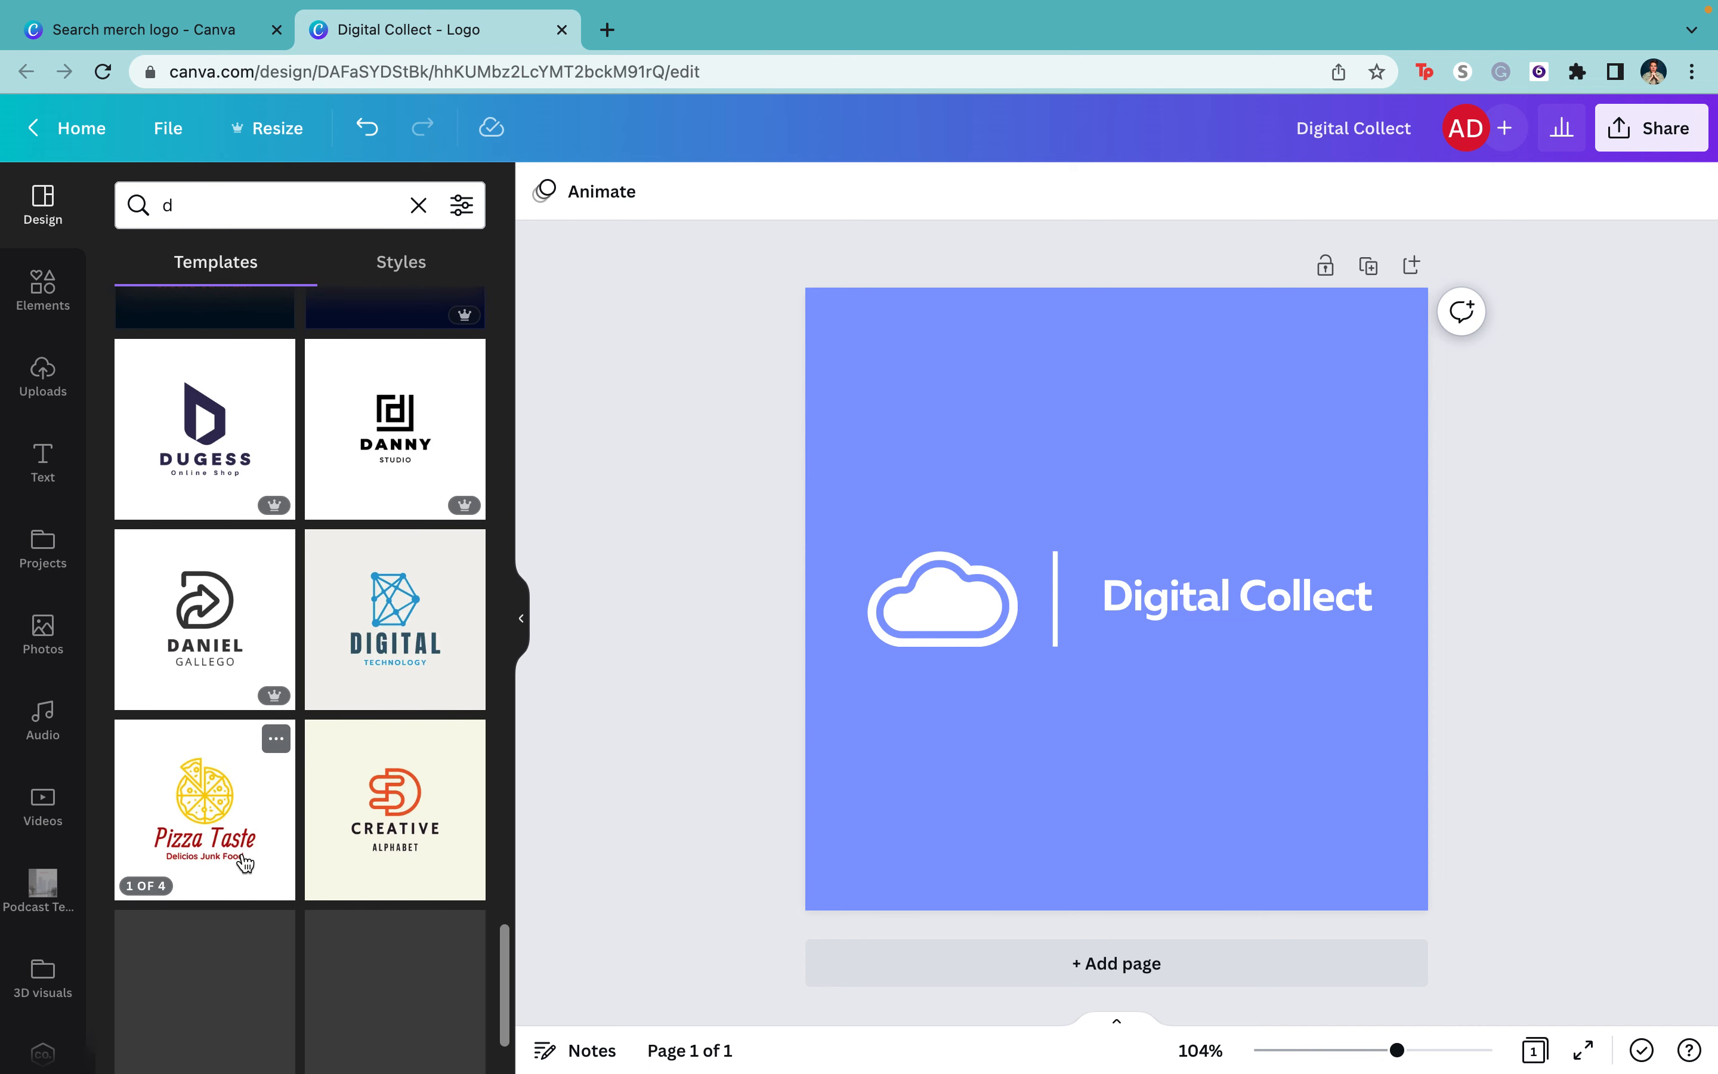
{"action": "scroll", "coordinate": [231, 788], "scroll_direction": "down", "scroll_amount": 1}
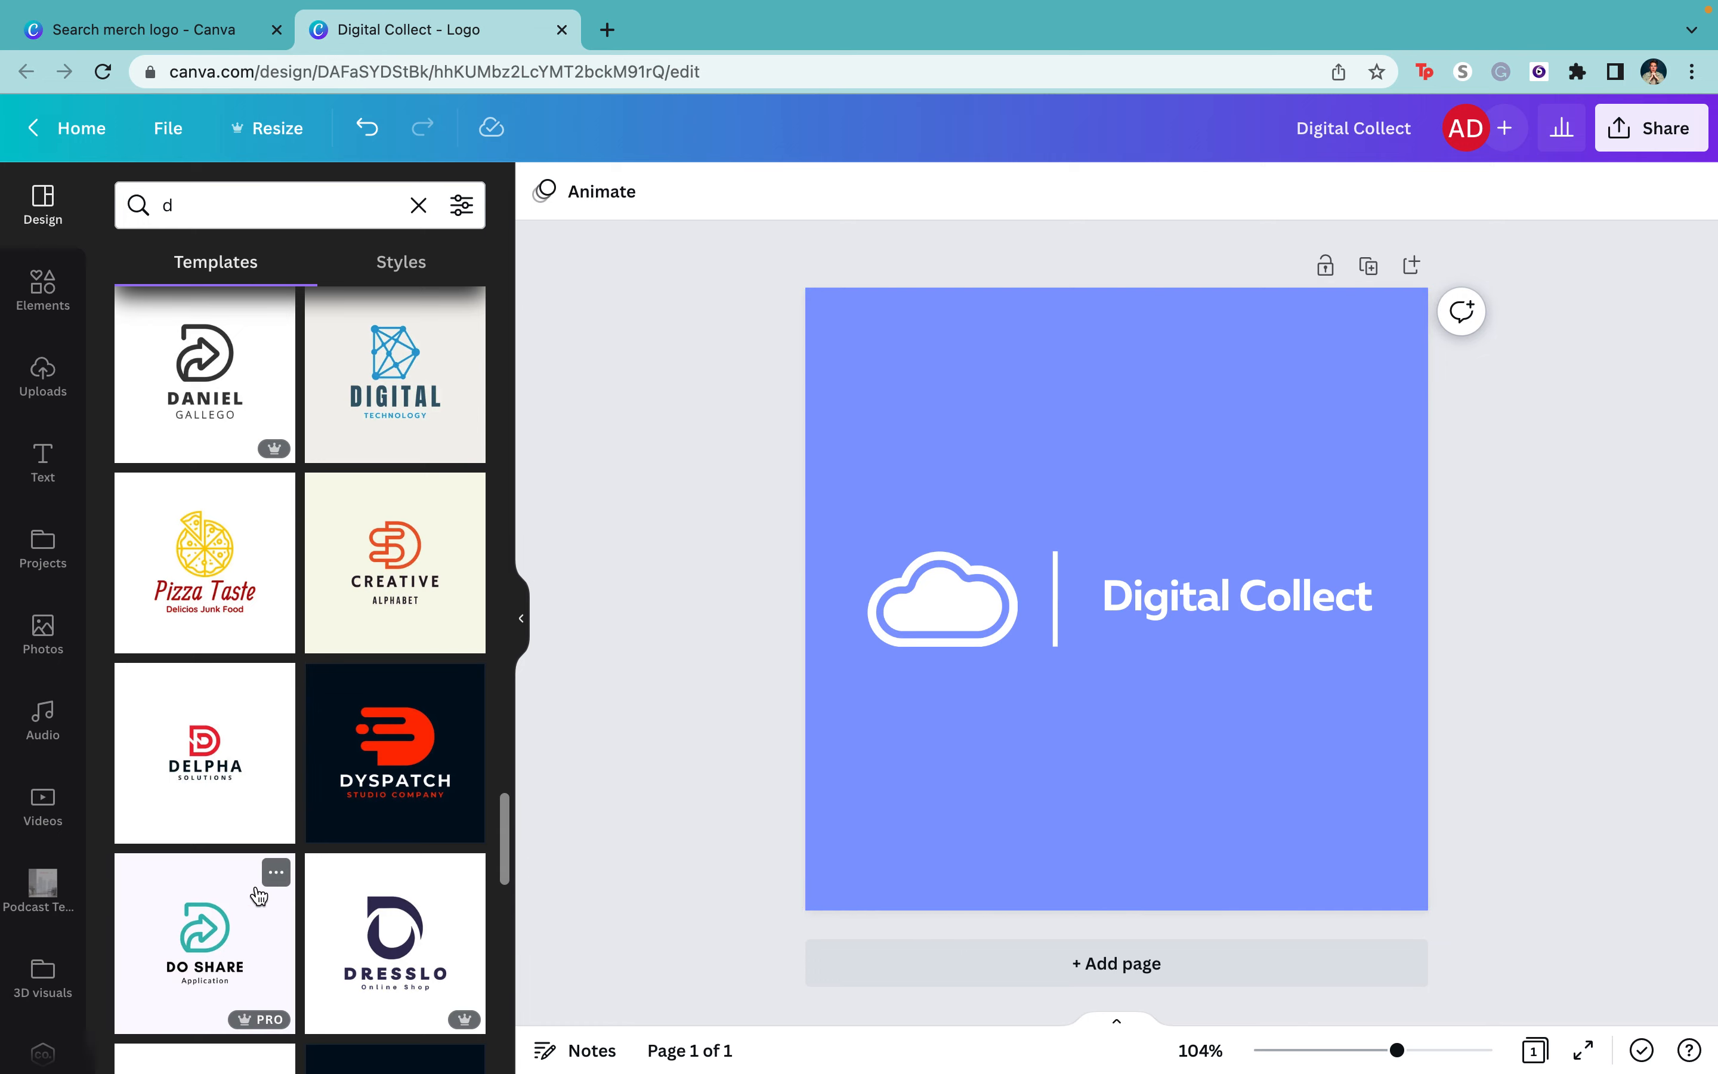
{"action": "scroll", "coordinate": [259, 896], "scroll_direction": "down", "scroll_amount": 12}
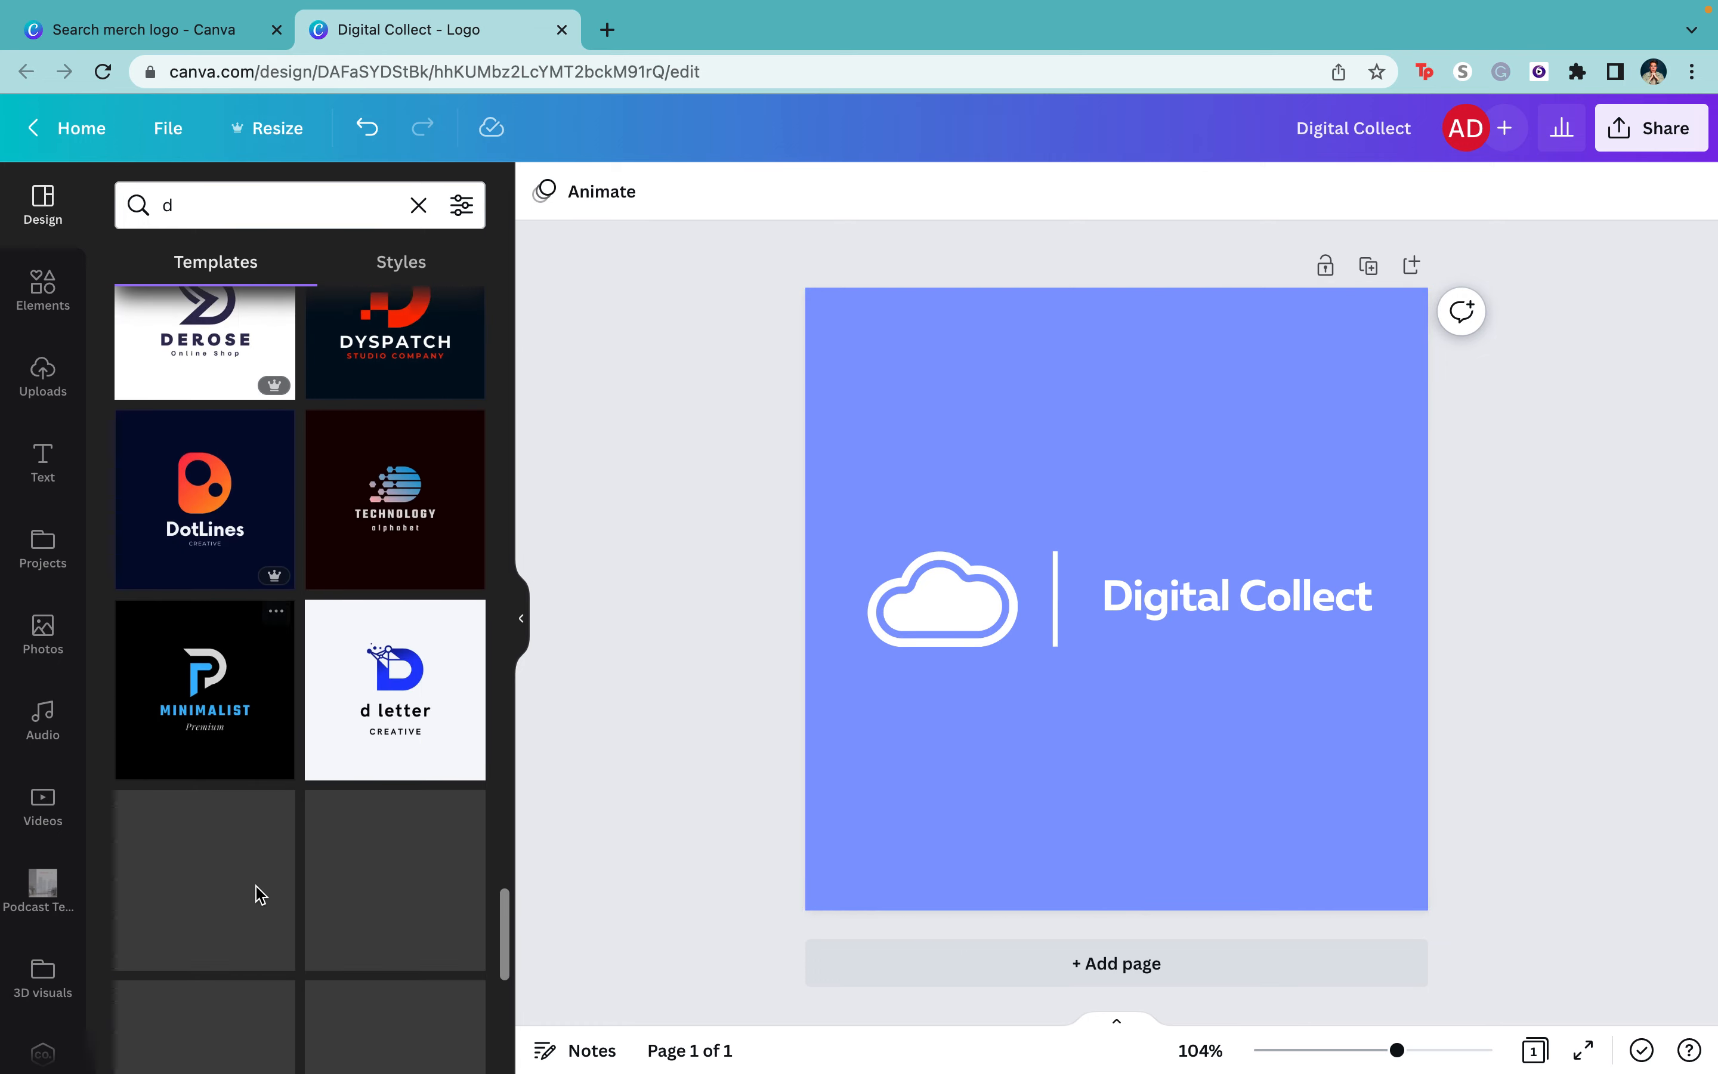
{"action": "scroll", "coordinate": [258, 894], "scroll_direction": "down", "scroll_amount": 1}
{"action": "left_click", "coordinate": [234, 483]}
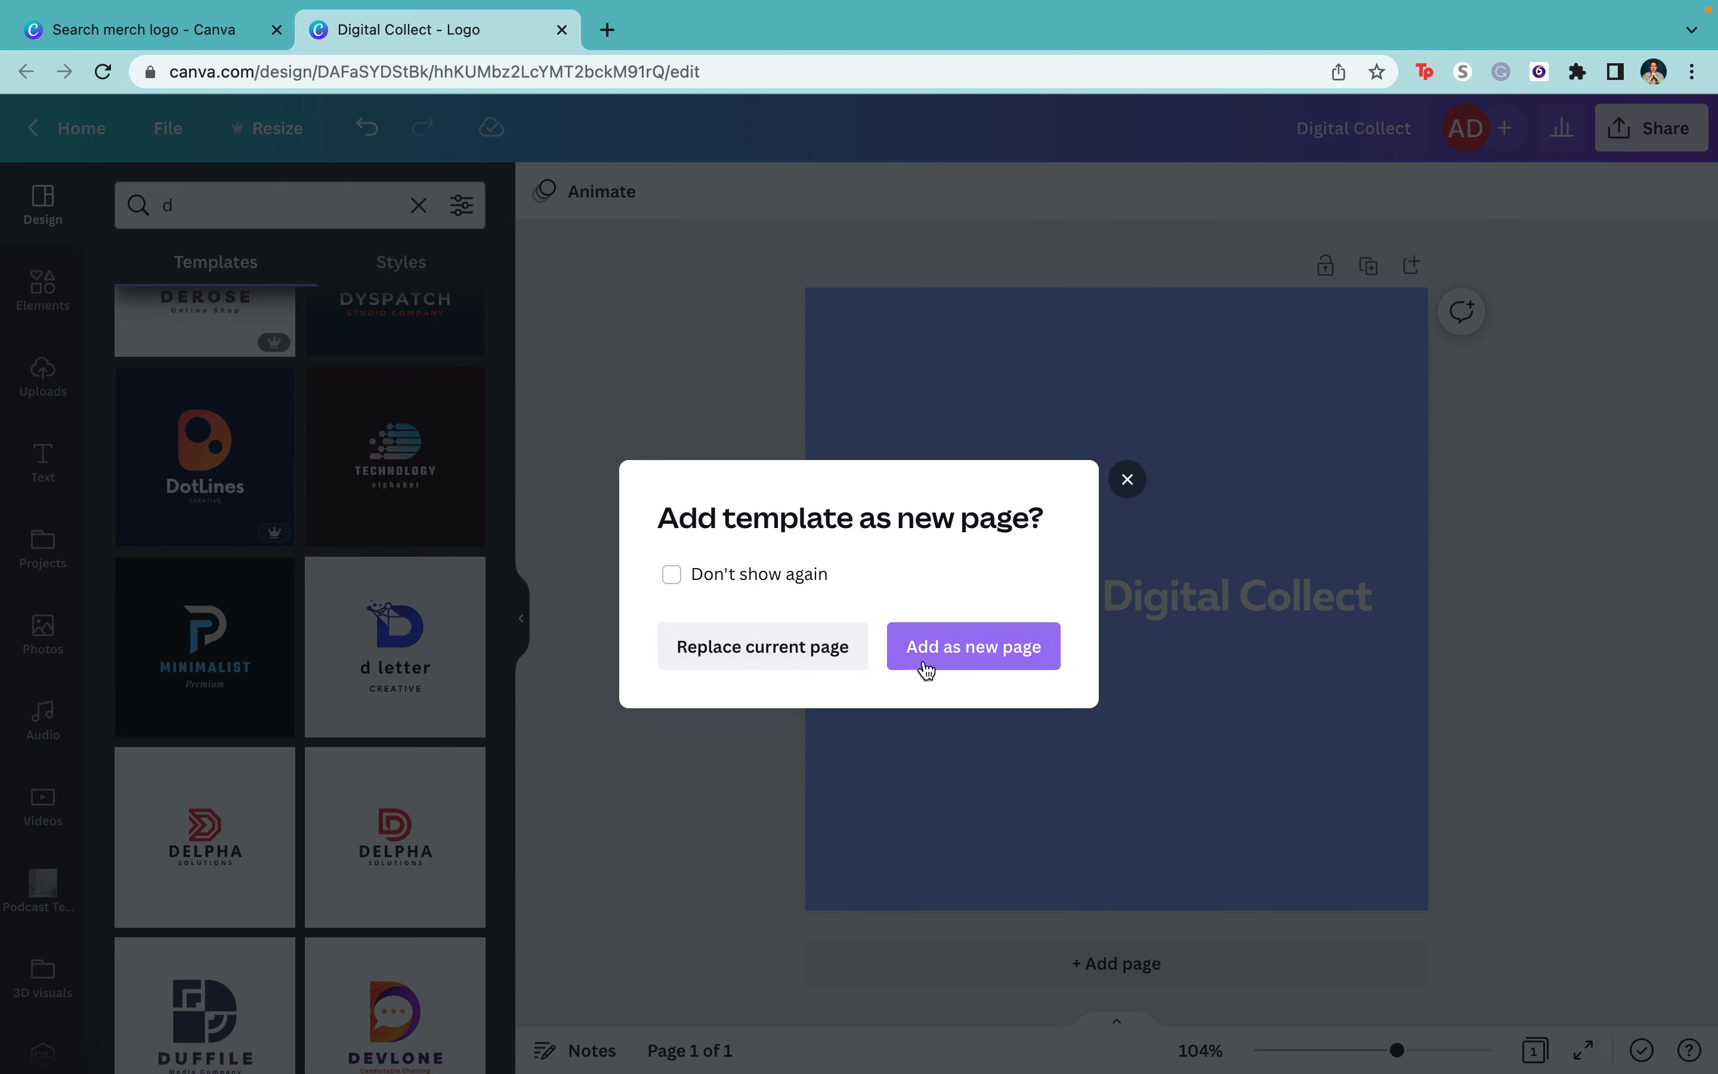
{"action": "left_click", "coordinate": [926, 667]}
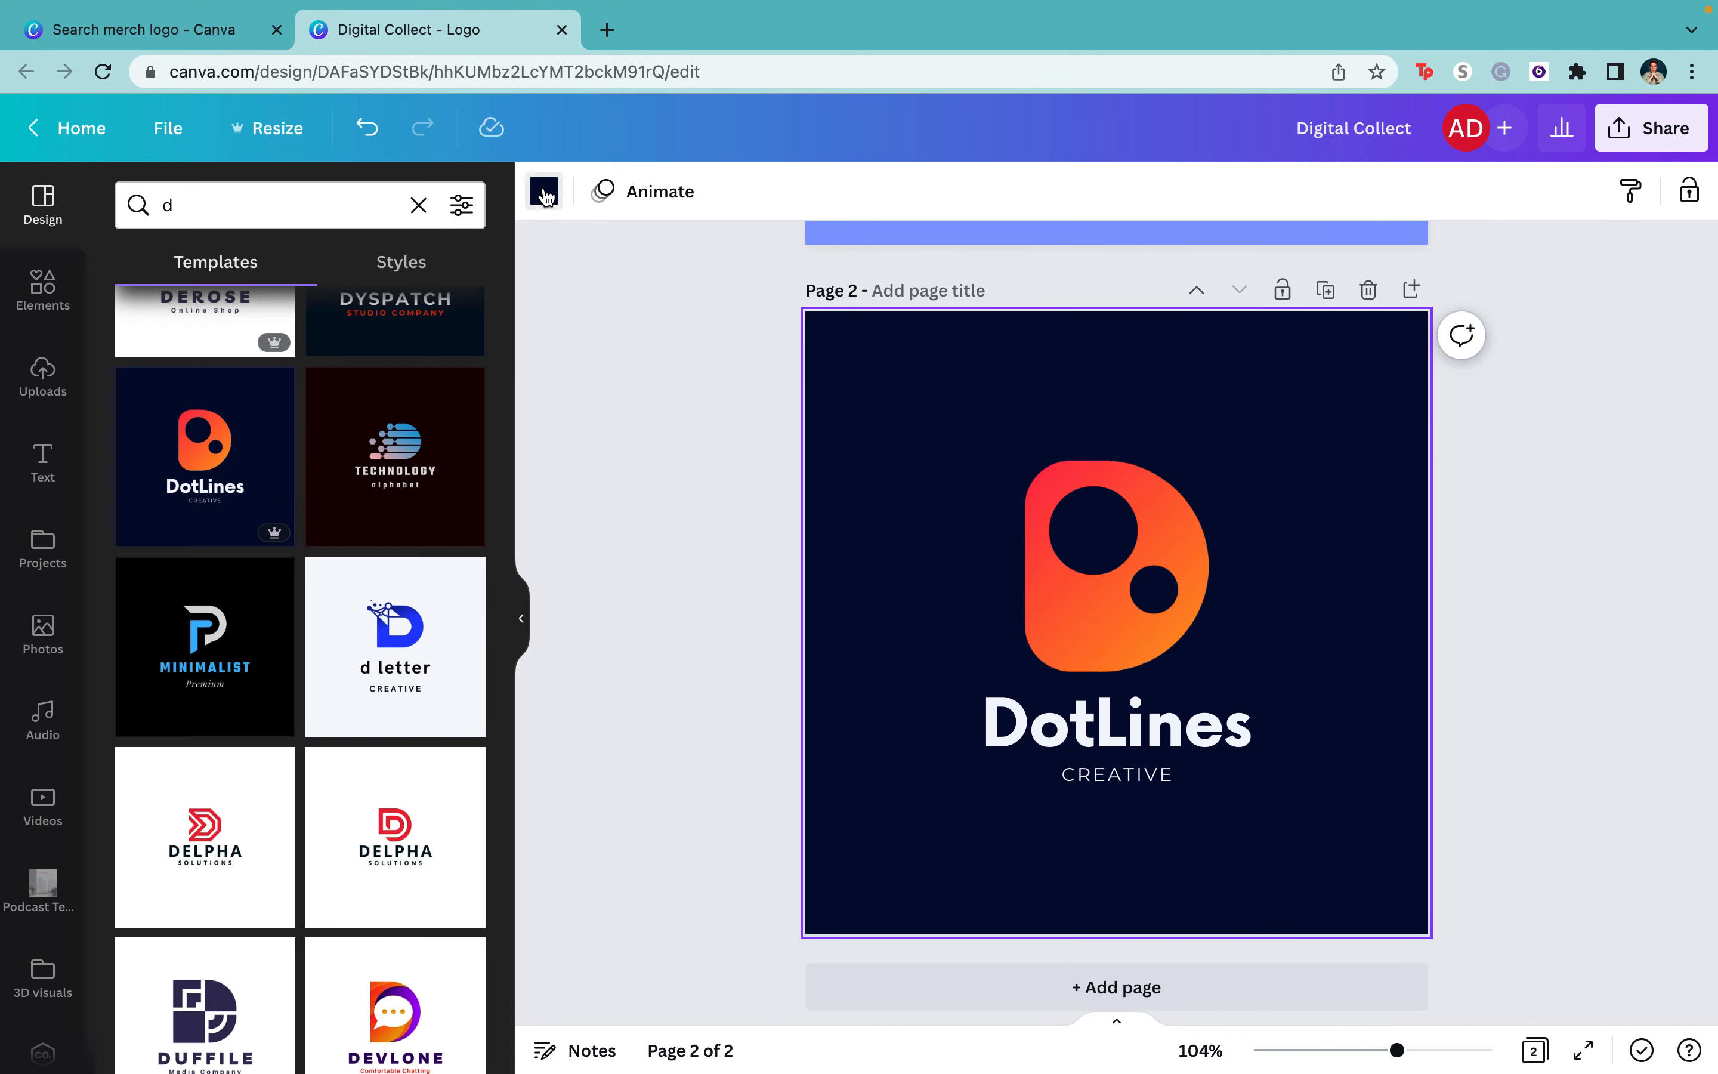
- Try periwinkle, red, yellow and bright blue backgrounds on page 2 and set the background to dark slate
{"action": "left_click", "coordinate": [545, 191]}
{"action": "left_click", "coordinate": [273, 311]}
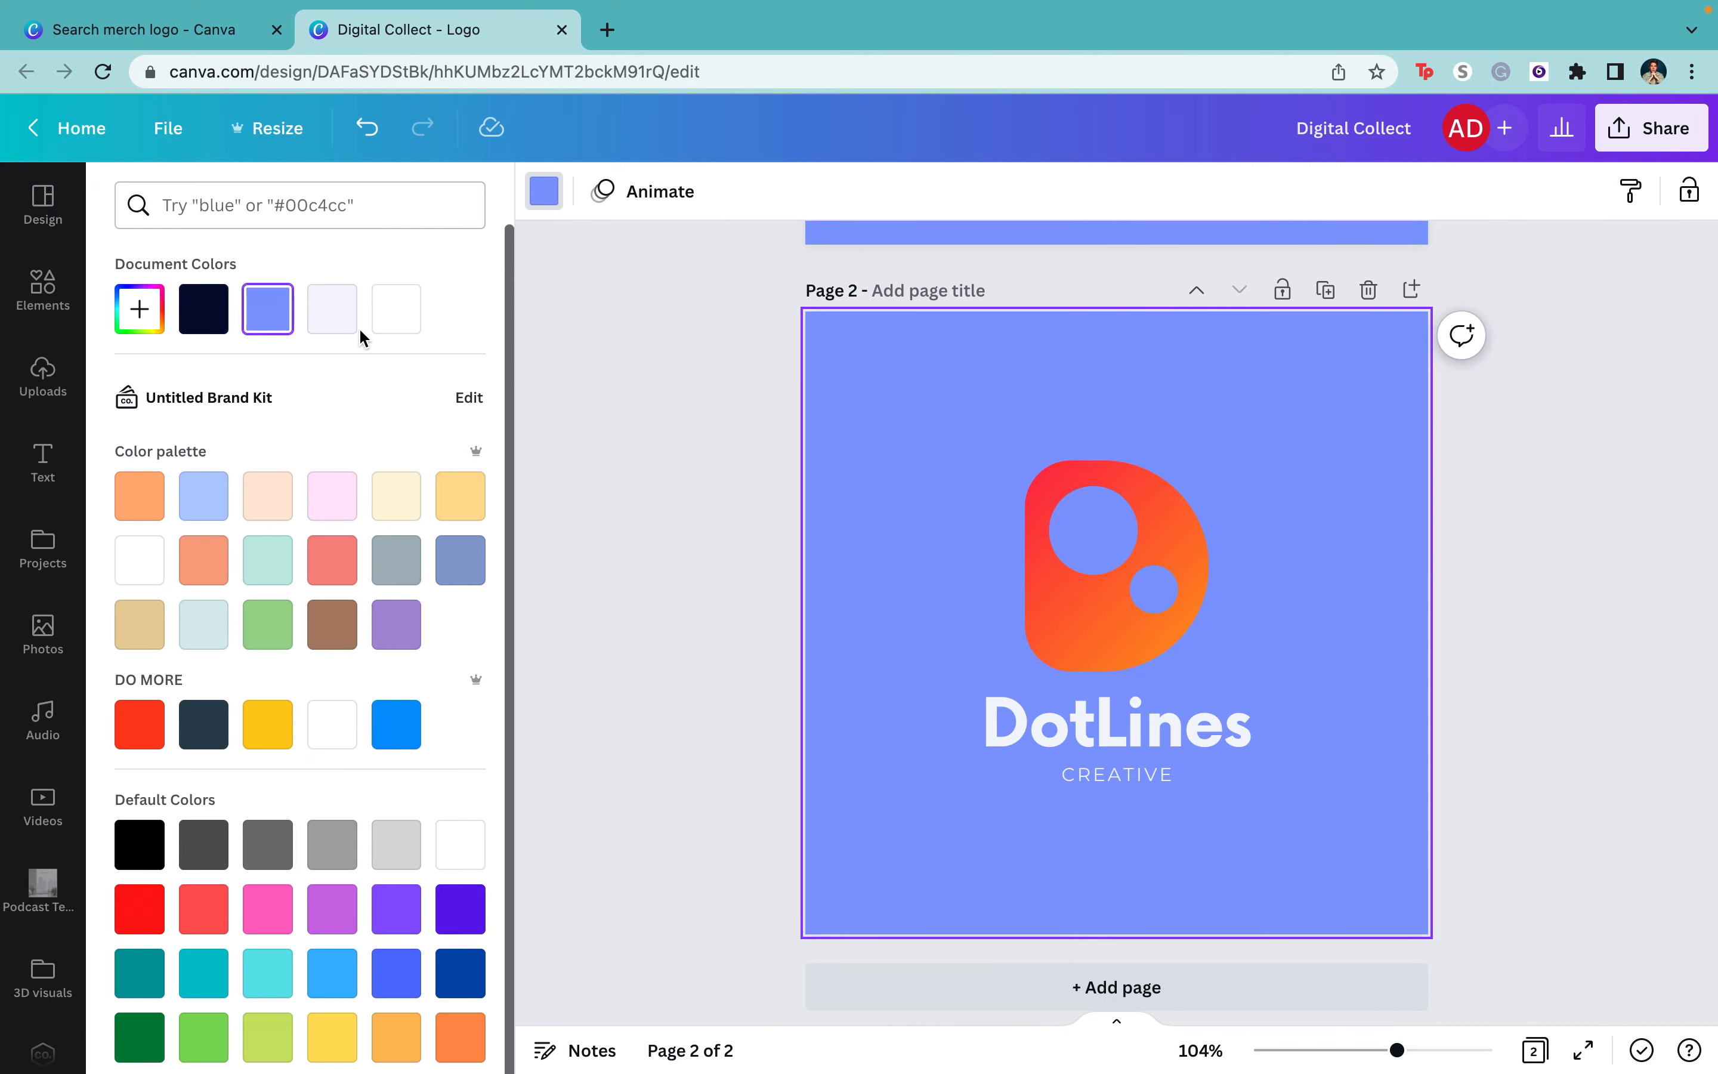
{"action": "left_click", "coordinate": [205, 726]}
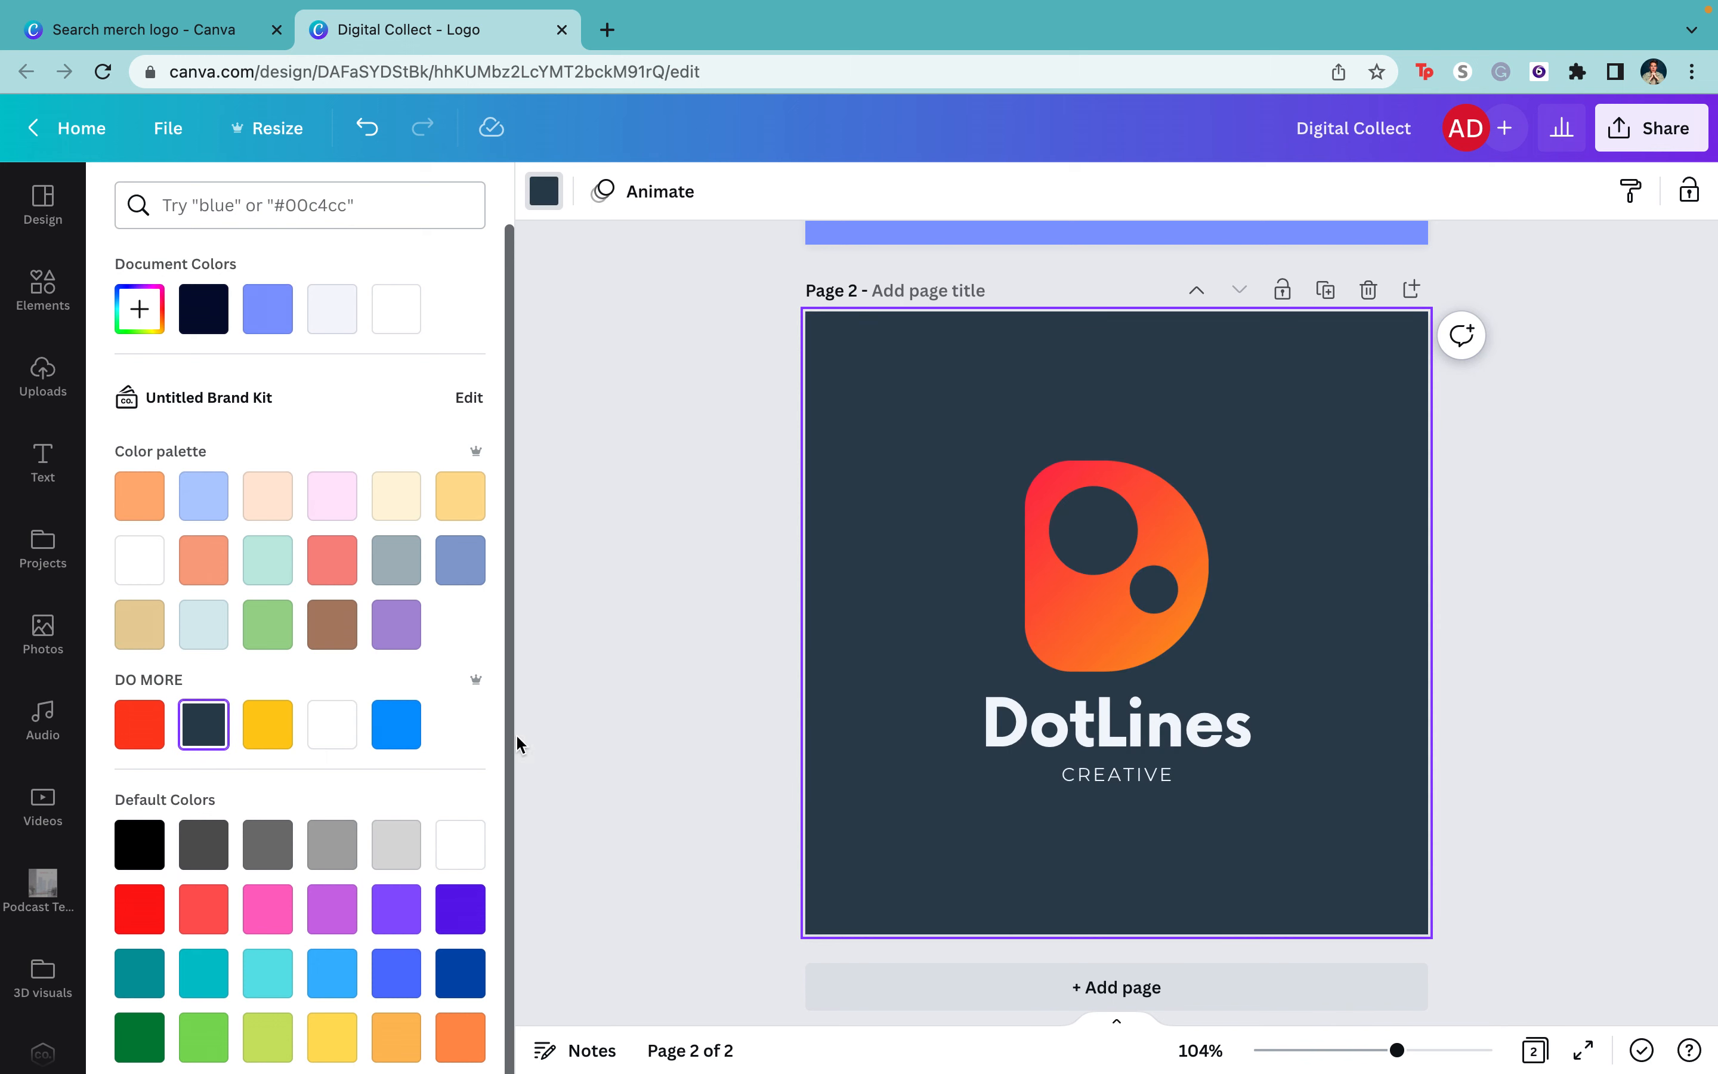
{"action": "left_click", "coordinate": [144, 729]}
{"action": "left_click", "coordinate": [277, 727]}
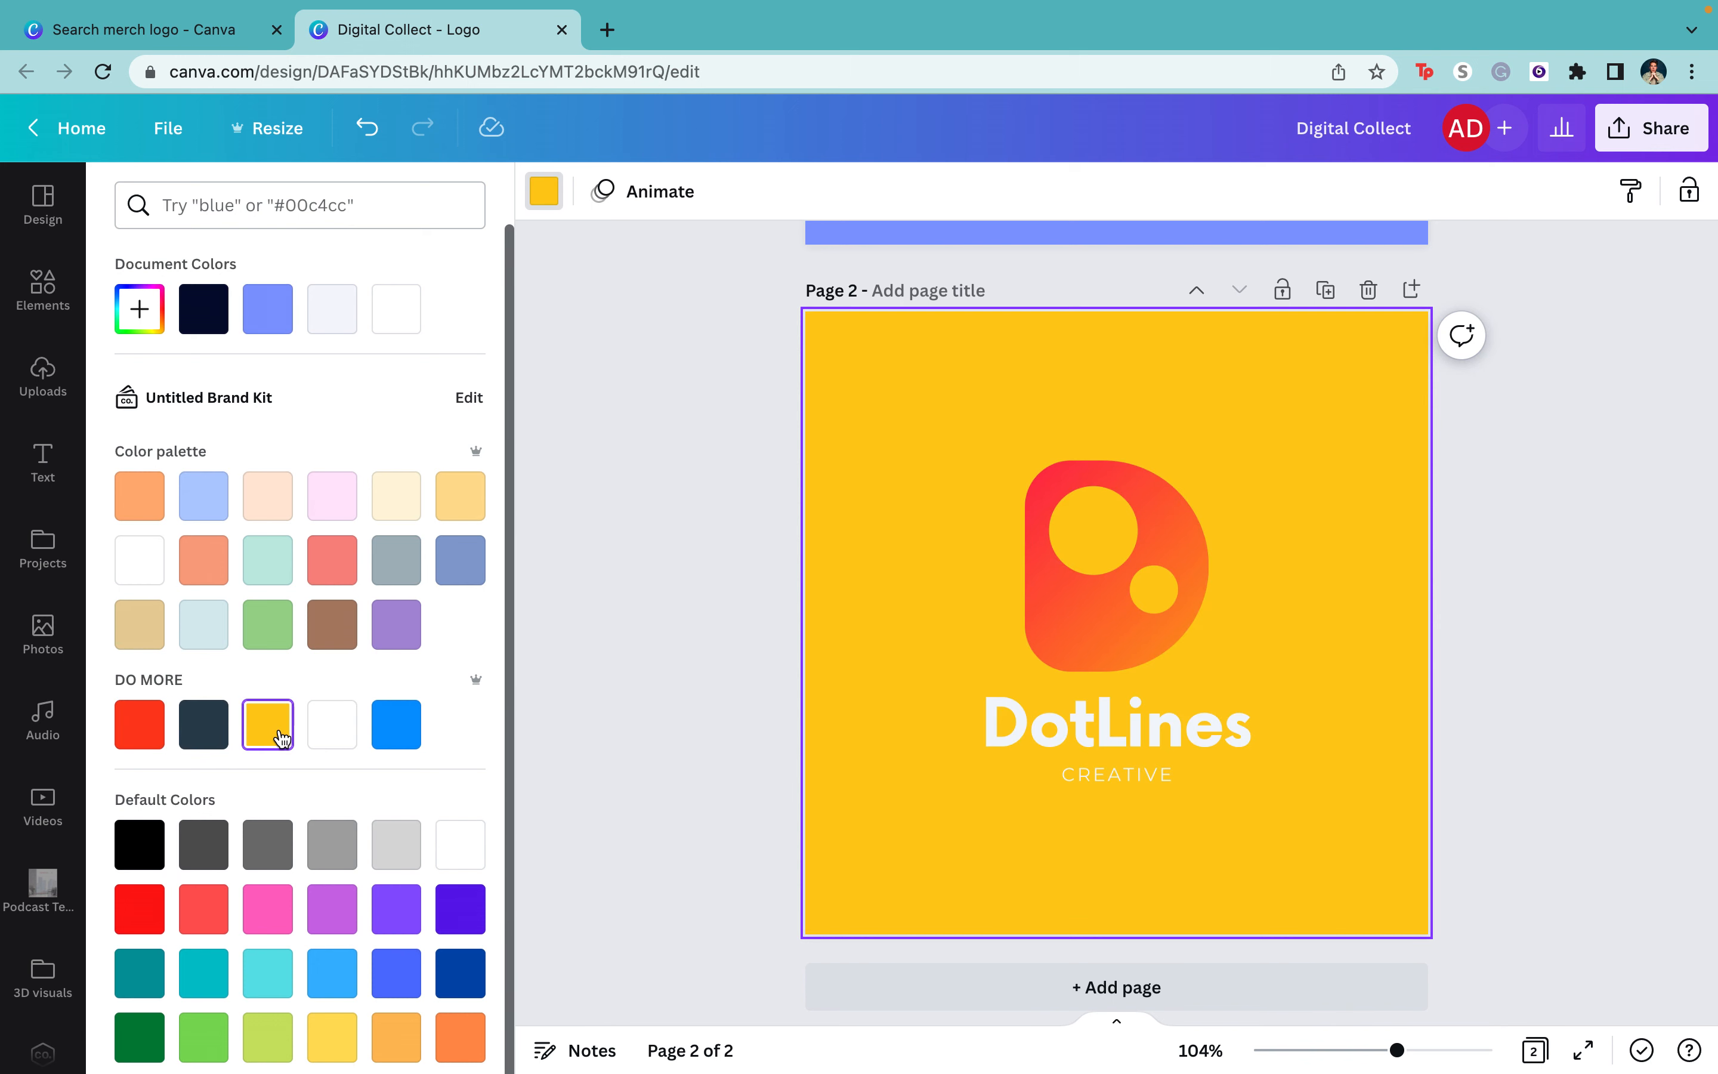
{"action": "left_click", "coordinate": [399, 738]}
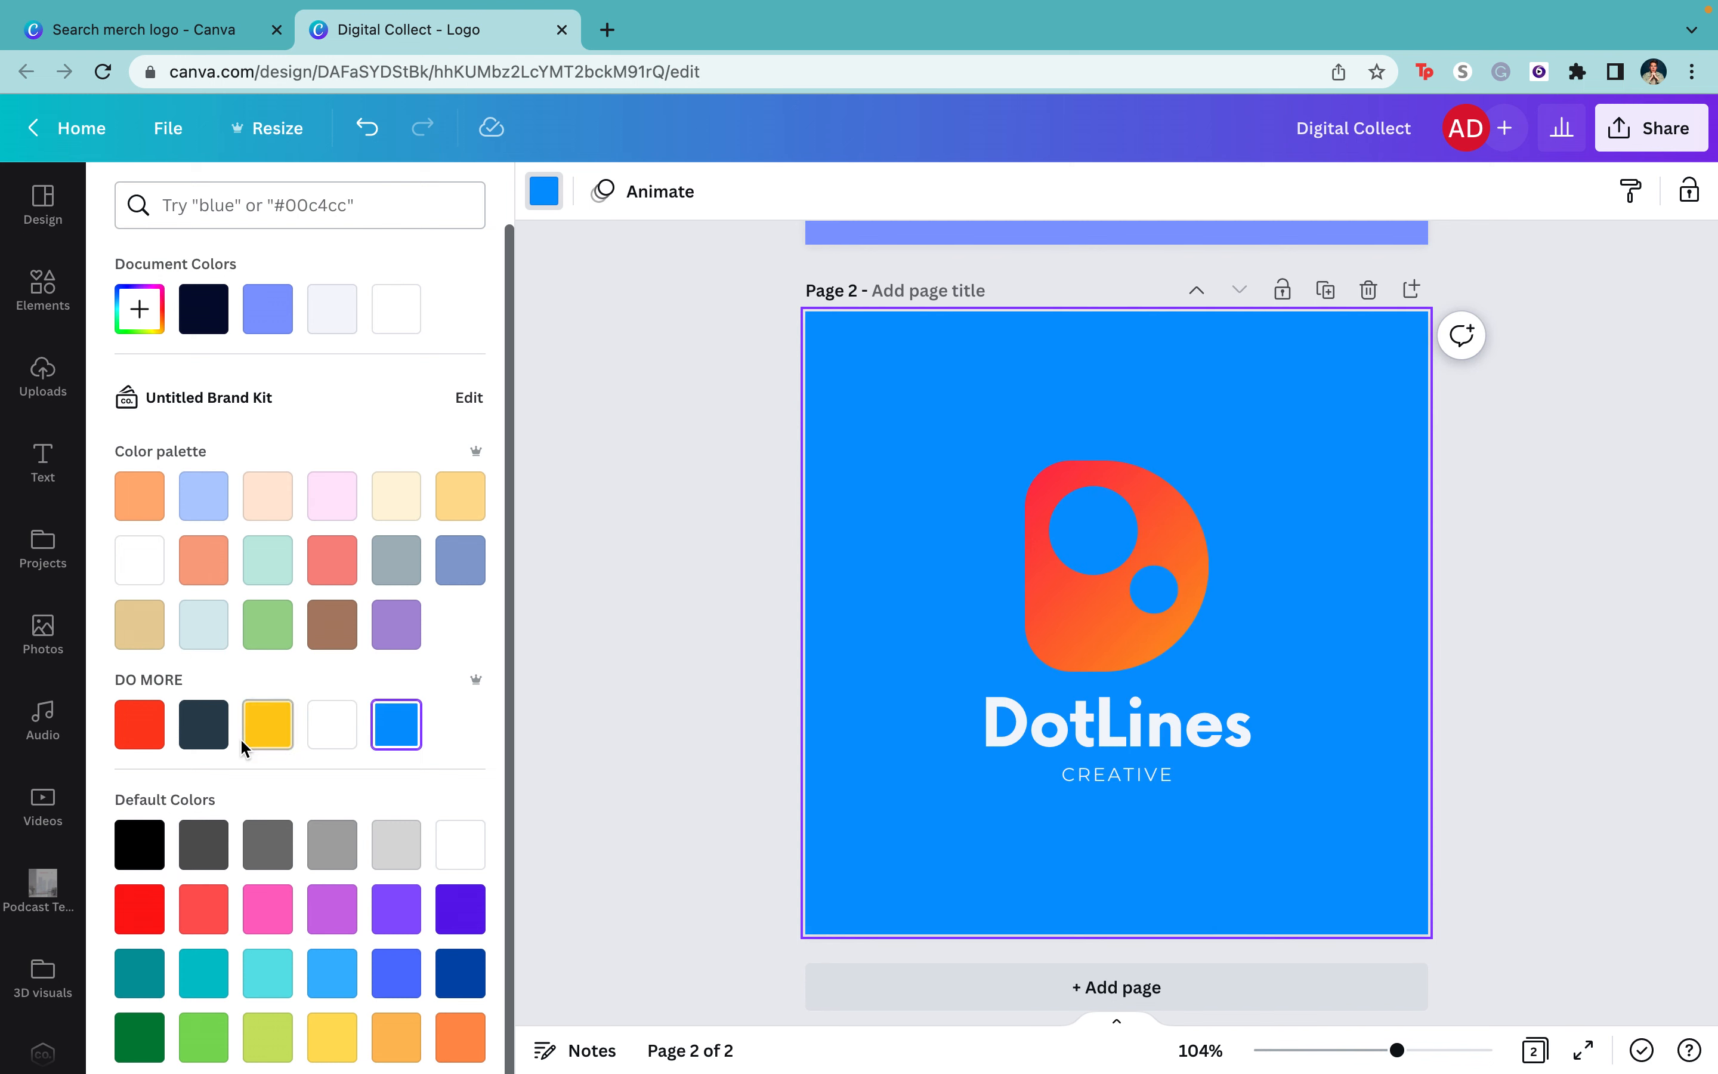
{"action": "left_click", "coordinate": [262, 746]}
{"action": "left_click", "coordinate": [204, 739]}
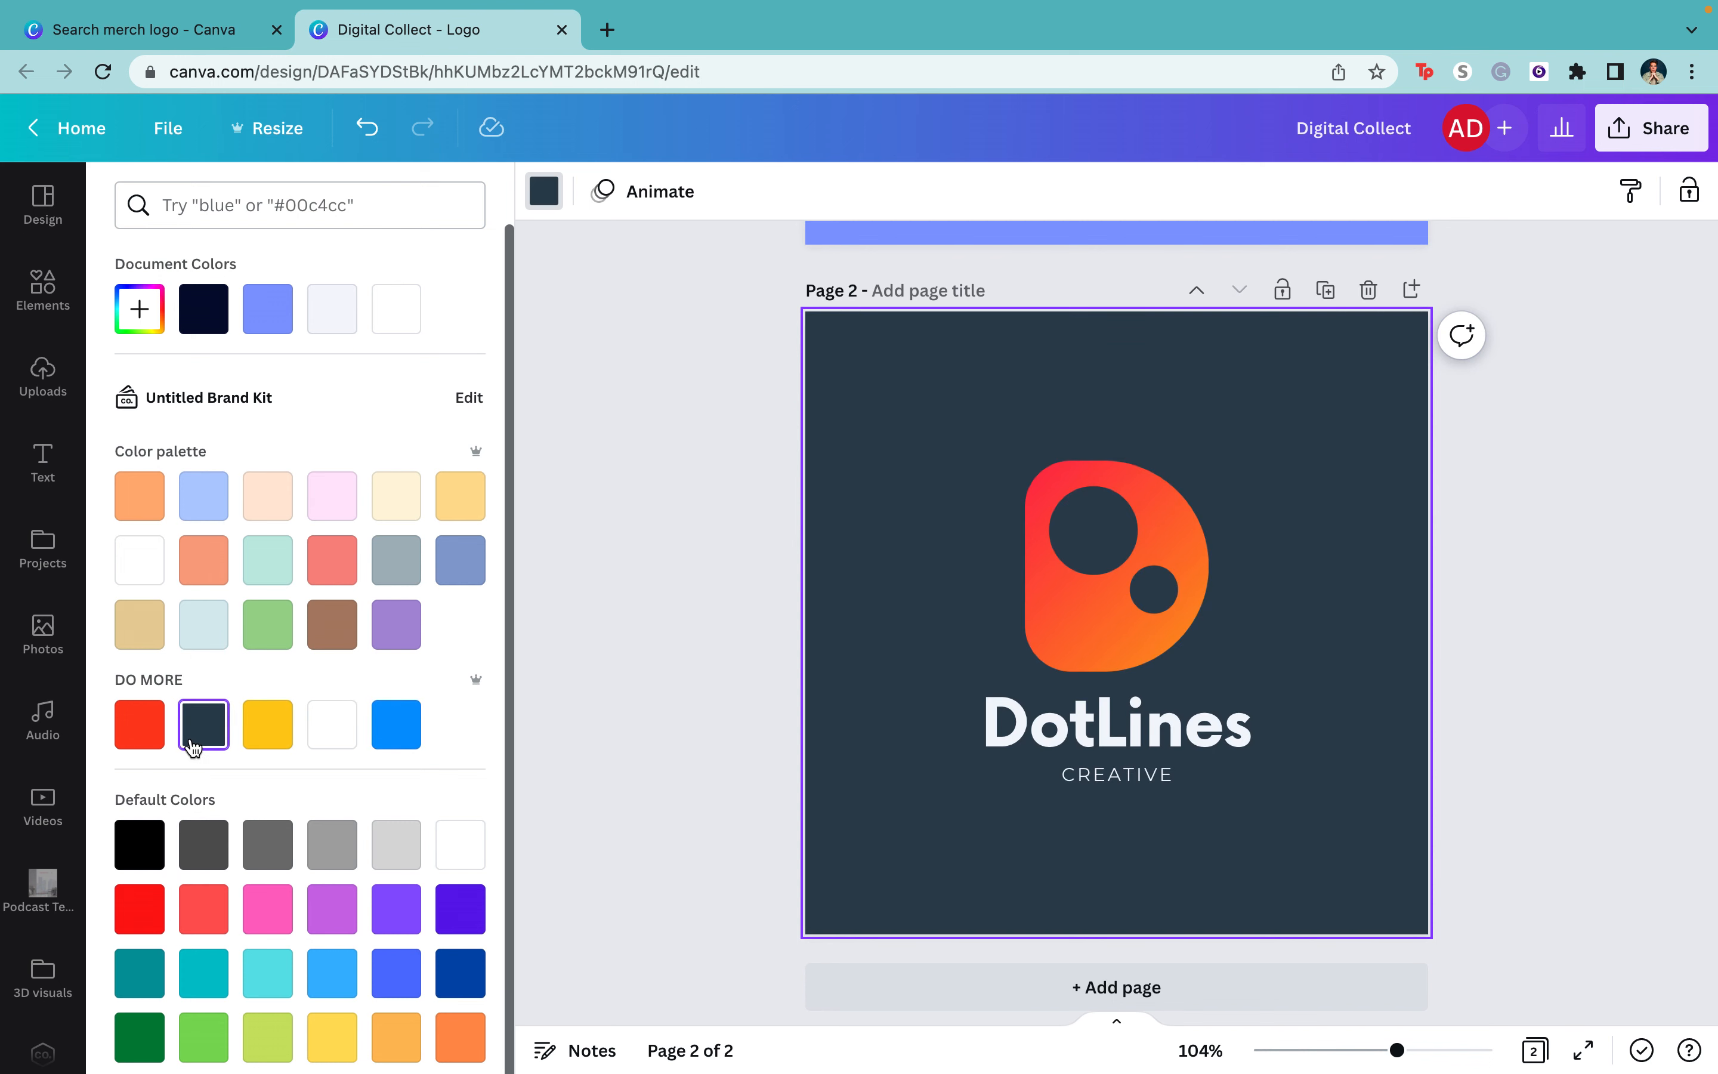
- Replace the "DotLines" text on page 2 with "Digital Collect" and fit it on one line
{"action": "double_click", "coordinate": [1043, 726]}
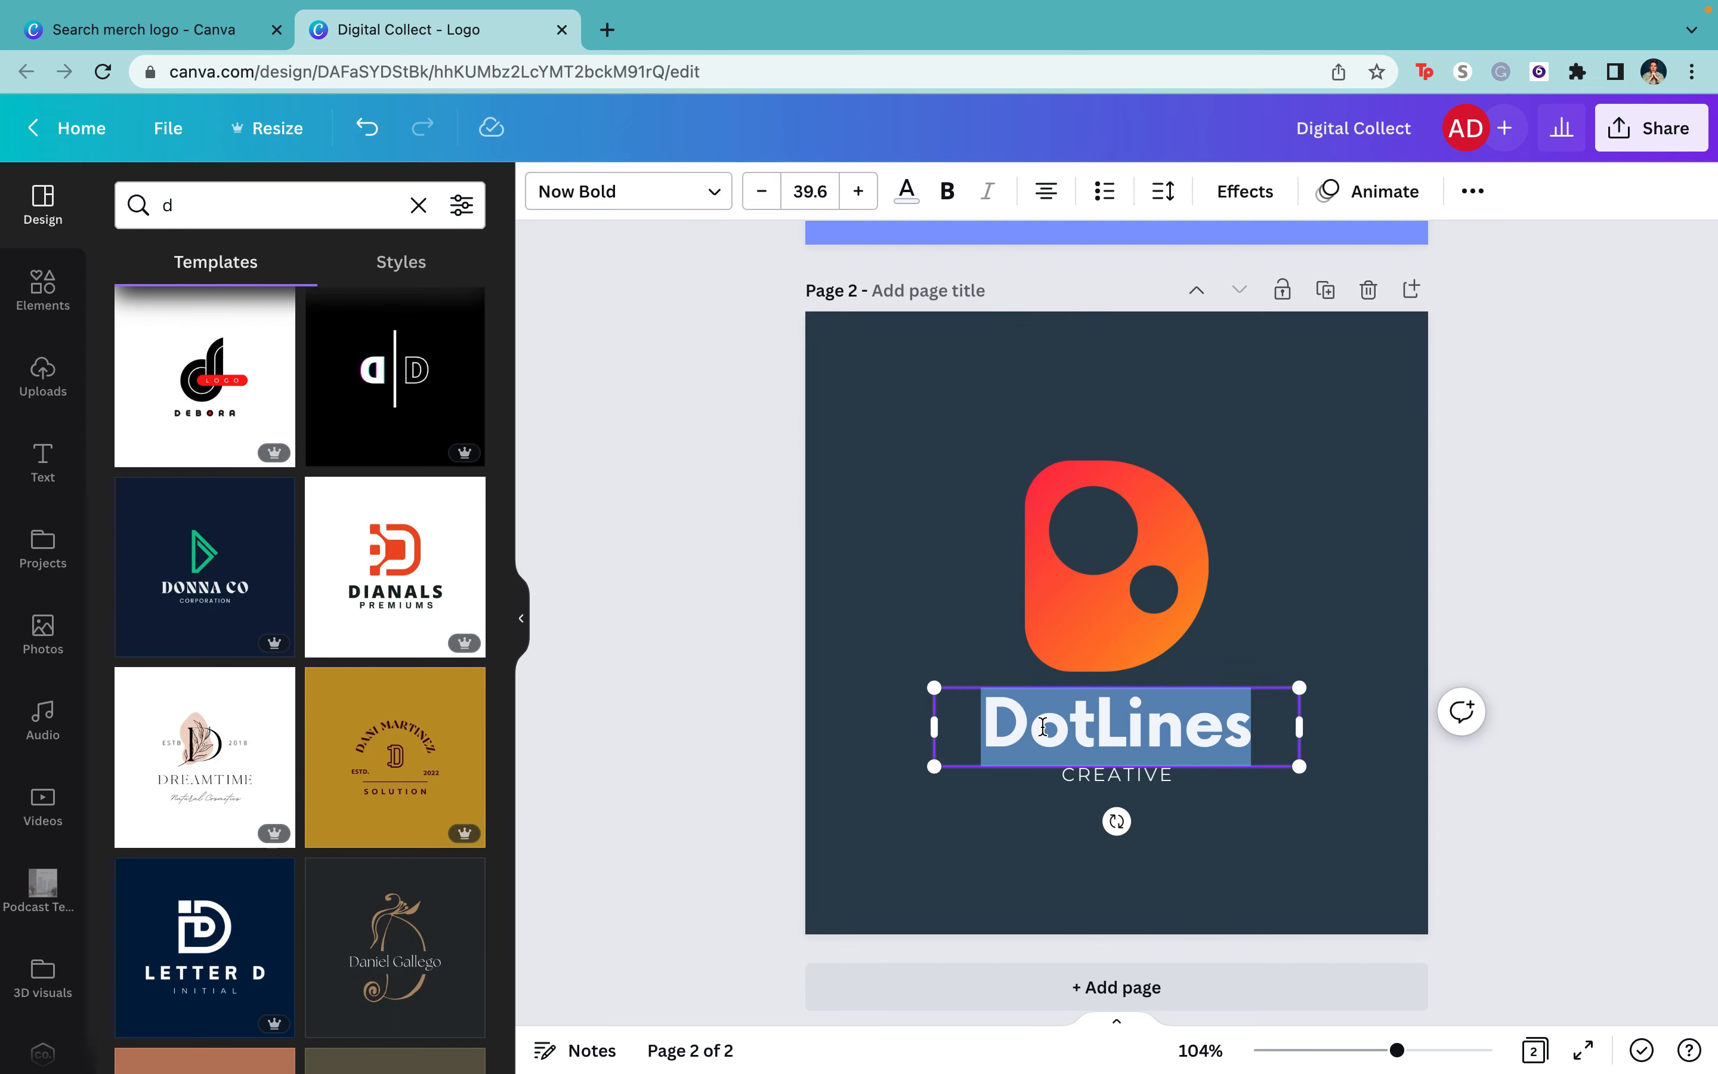
{"action": "type", "text": "digital collec"}
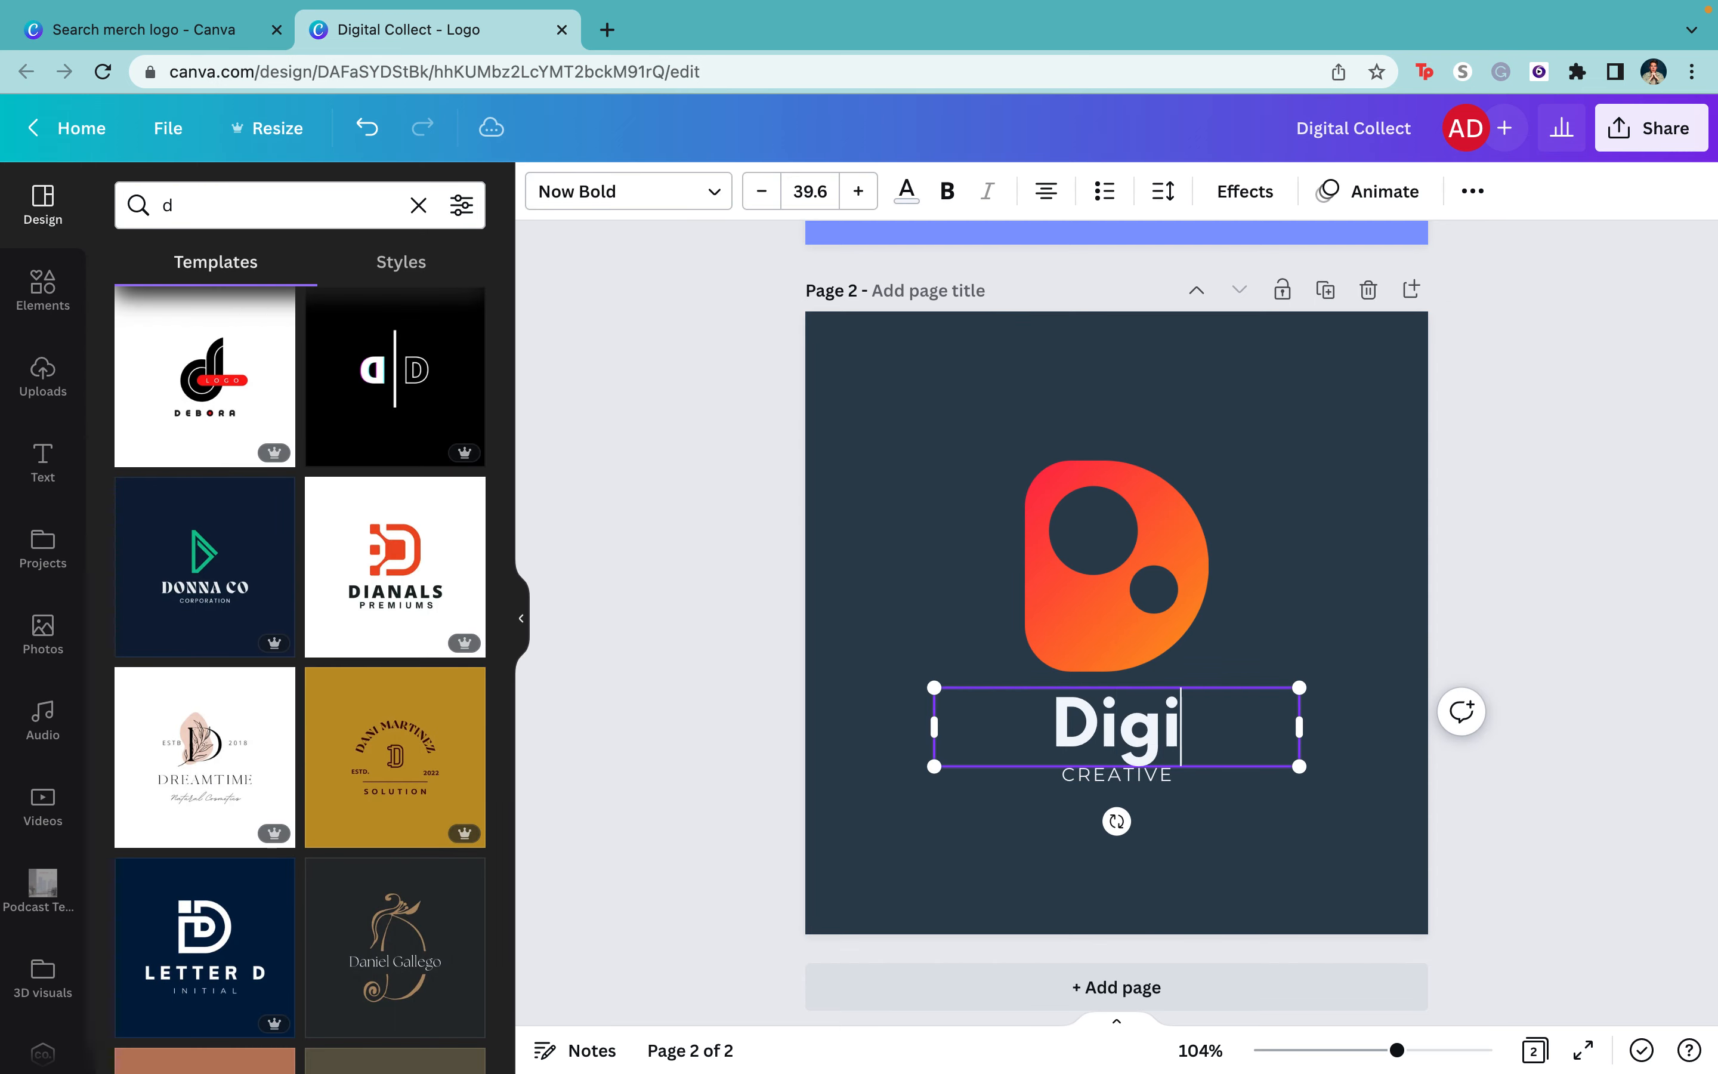
{"action": "key", "text": "BackSpace"}
{"action": "key", "text": "BackSpace"}
{"action": "key", "text": "BackSpace"}
{"action": "key", "text": "BackSpace"}
{"action": "key", "text": "BackSpace"}
{"action": "key", "text": "BackSpace"}
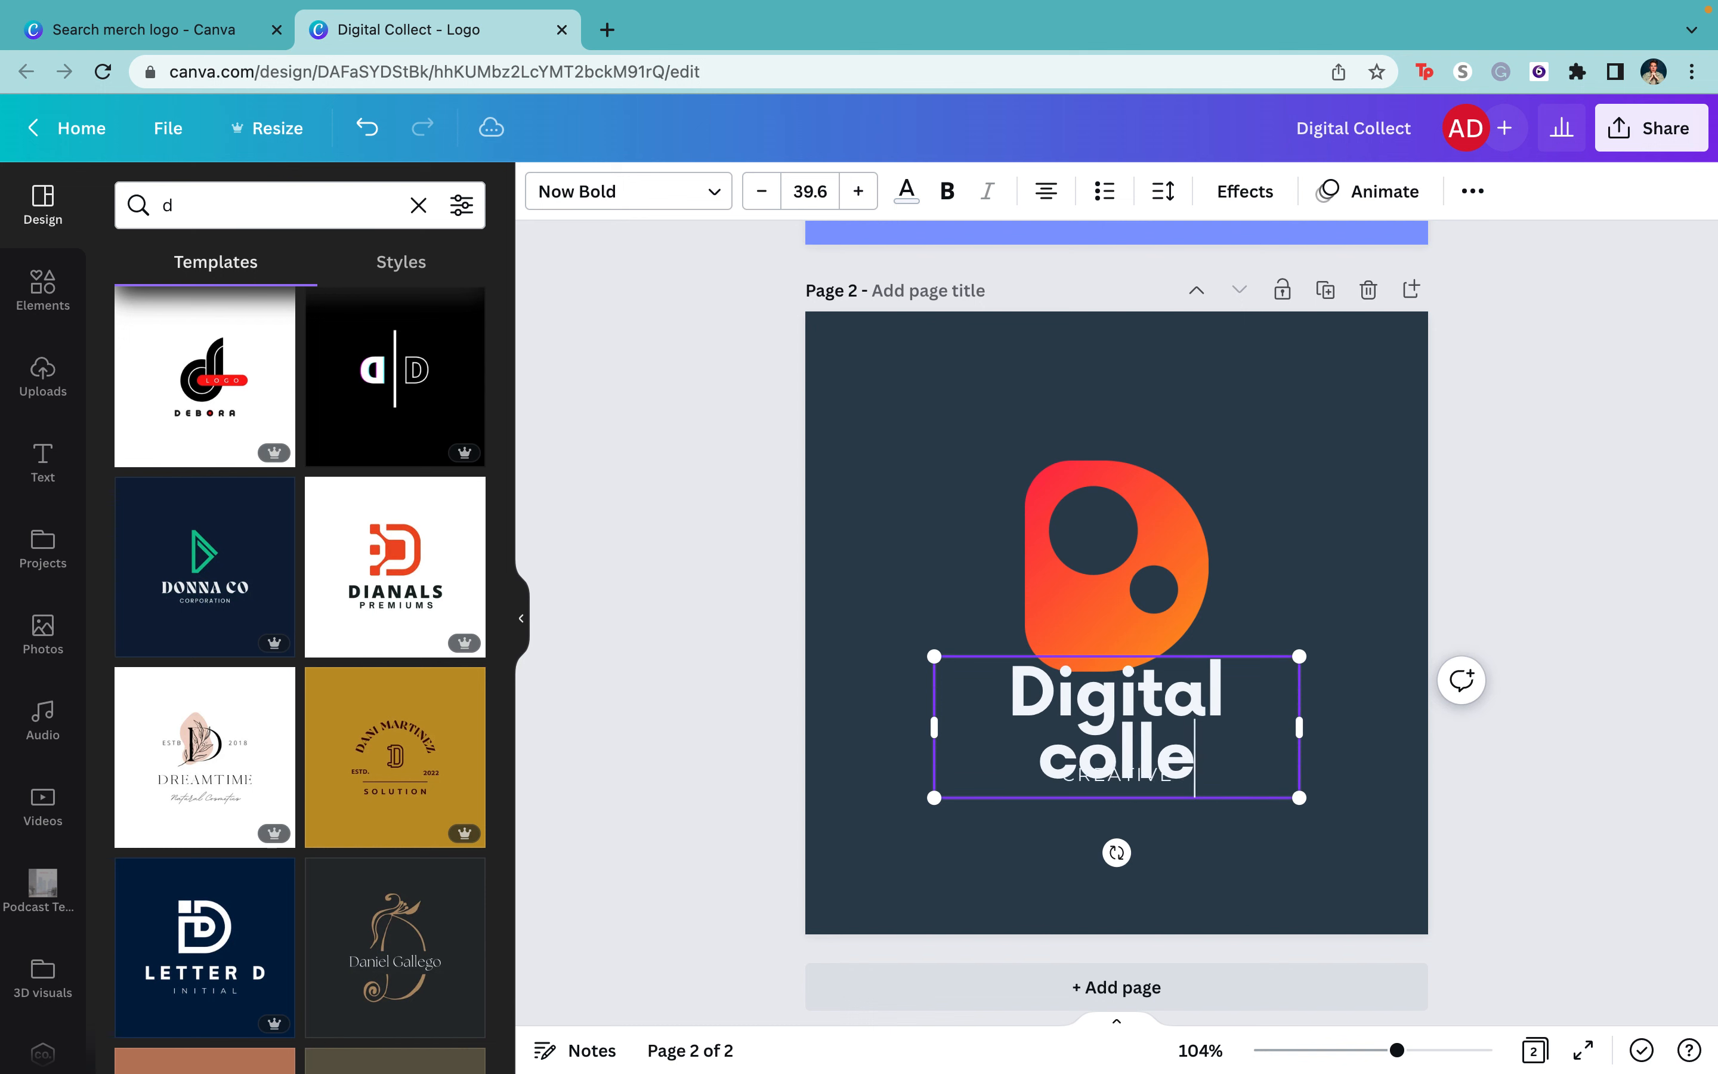
{"action": "type", "text": "Collect"}
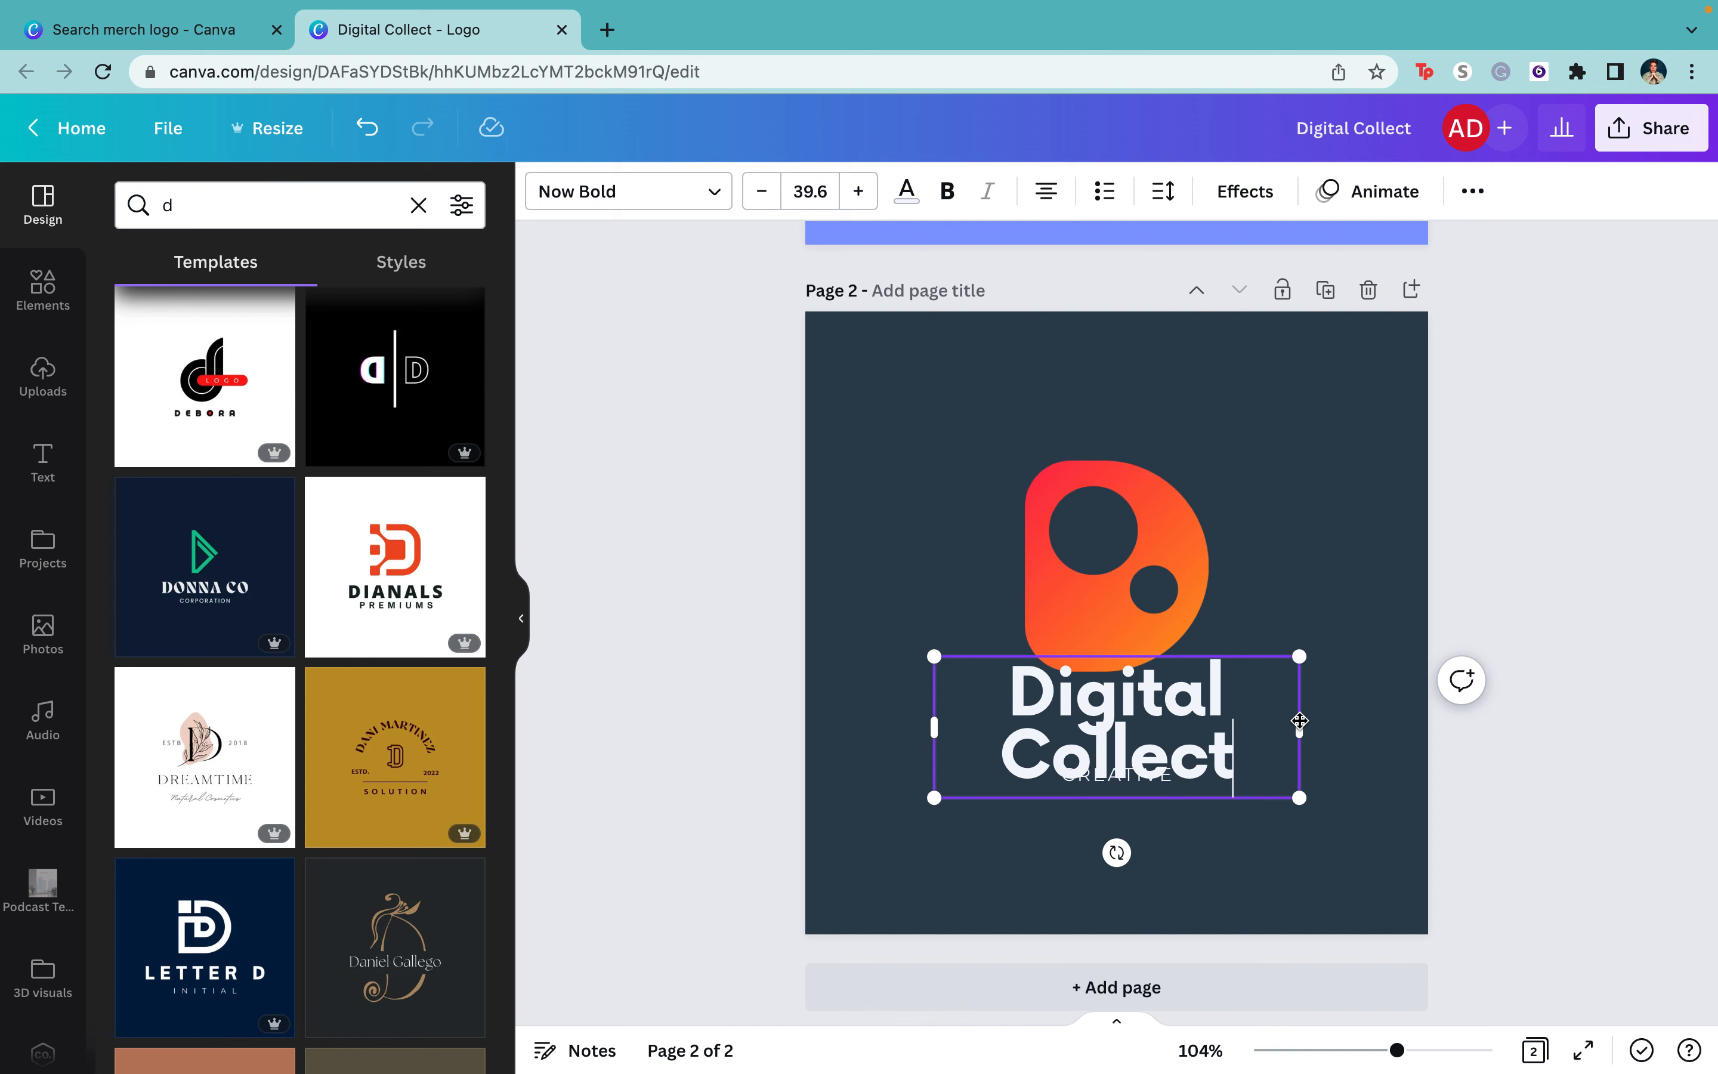
{"action": "mouse_move", "coordinate": [1299, 724]}
{"action": "left_mouse_down"}
{"action": "mouse_move", "coordinate": [1505, 726]}
{"action": "mouse_move", "coordinate": [1295, 716]}
{"action": "left_mouse_up"}
- Shrink the D icon slightly, move it to the page's left side and place "Digital Collect" to its right
{"action": "left_click", "coordinate": [1111, 596]}
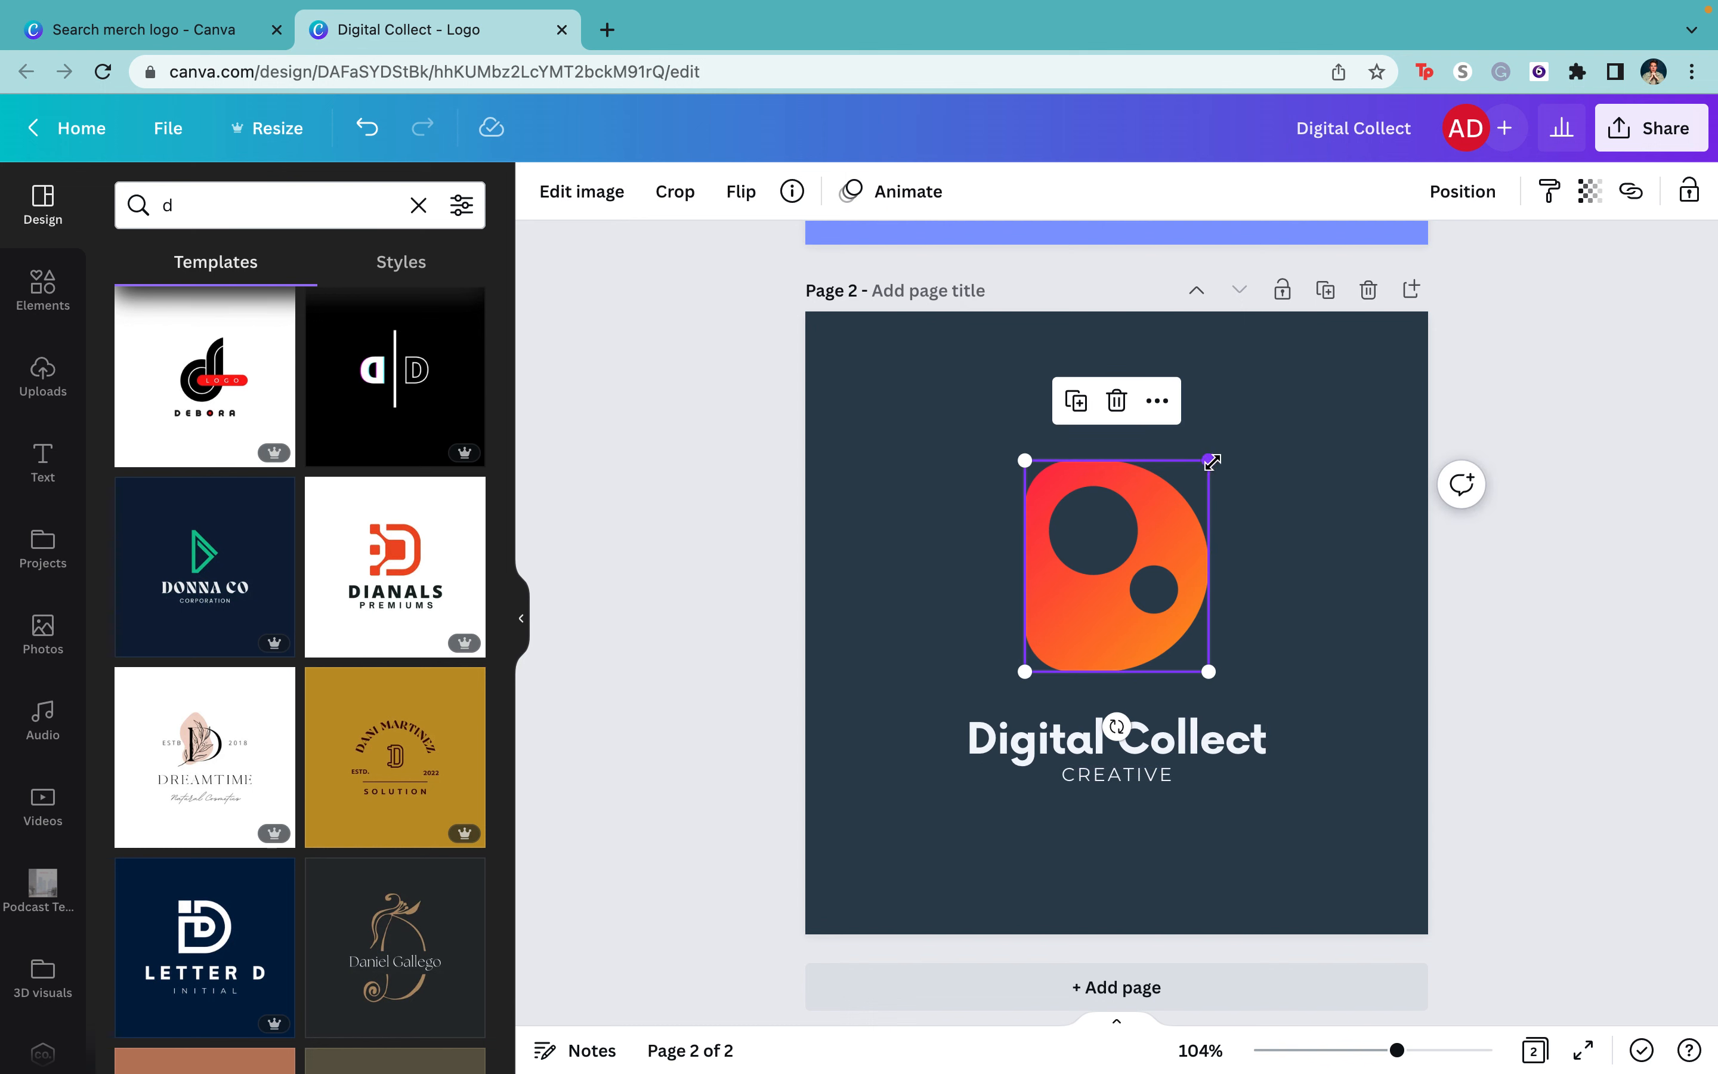
{"action": "left_click_drag", "start_coordinate": [1213, 462], "coordinate": [1187, 484]}
{"action": "left_click_drag", "start_coordinate": [1112, 560], "coordinate": [955, 562]}
{"action": "left_click_drag", "start_coordinate": [1075, 745], "coordinate": [1199, 575]}
- Change the "CREATIVE" tagline to "CORP." and centre it directly below "Digital Collect"
{"action": "left_click", "coordinate": [1138, 788]}
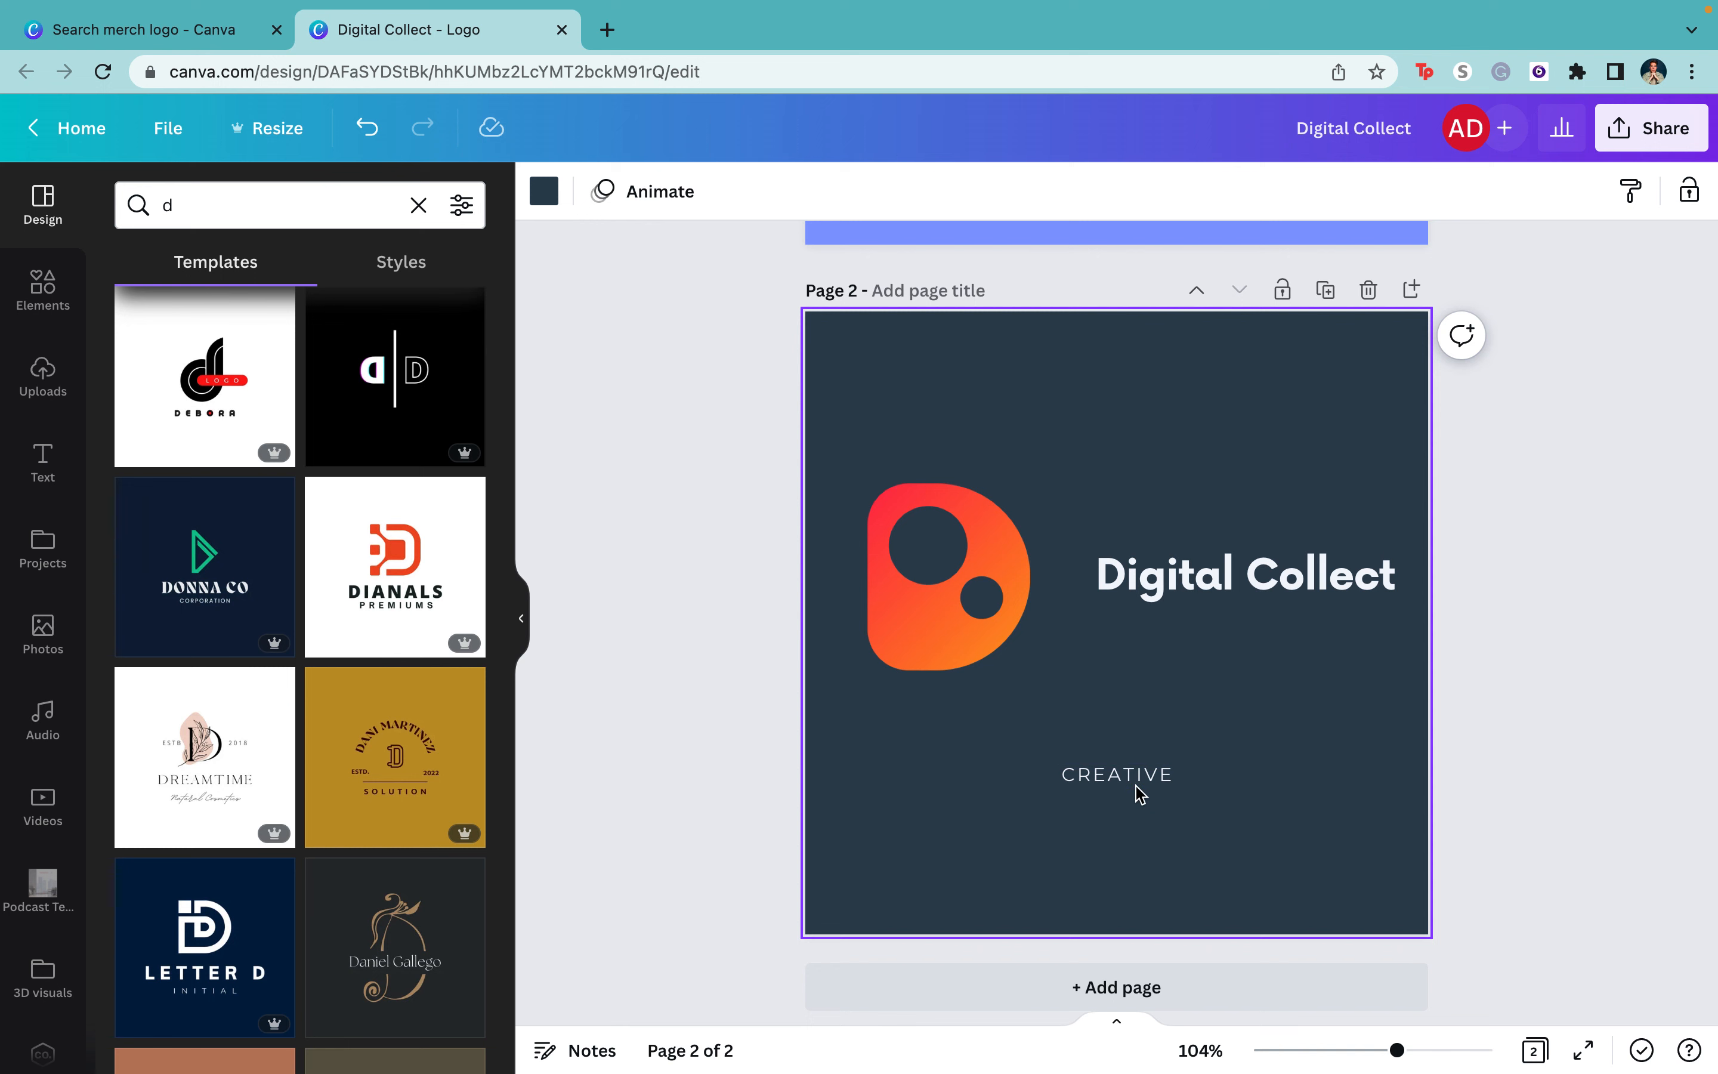
{"action": "left_click", "coordinate": [1133, 774]}
{"action": "double_click", "coordinate": [1133, 771]}
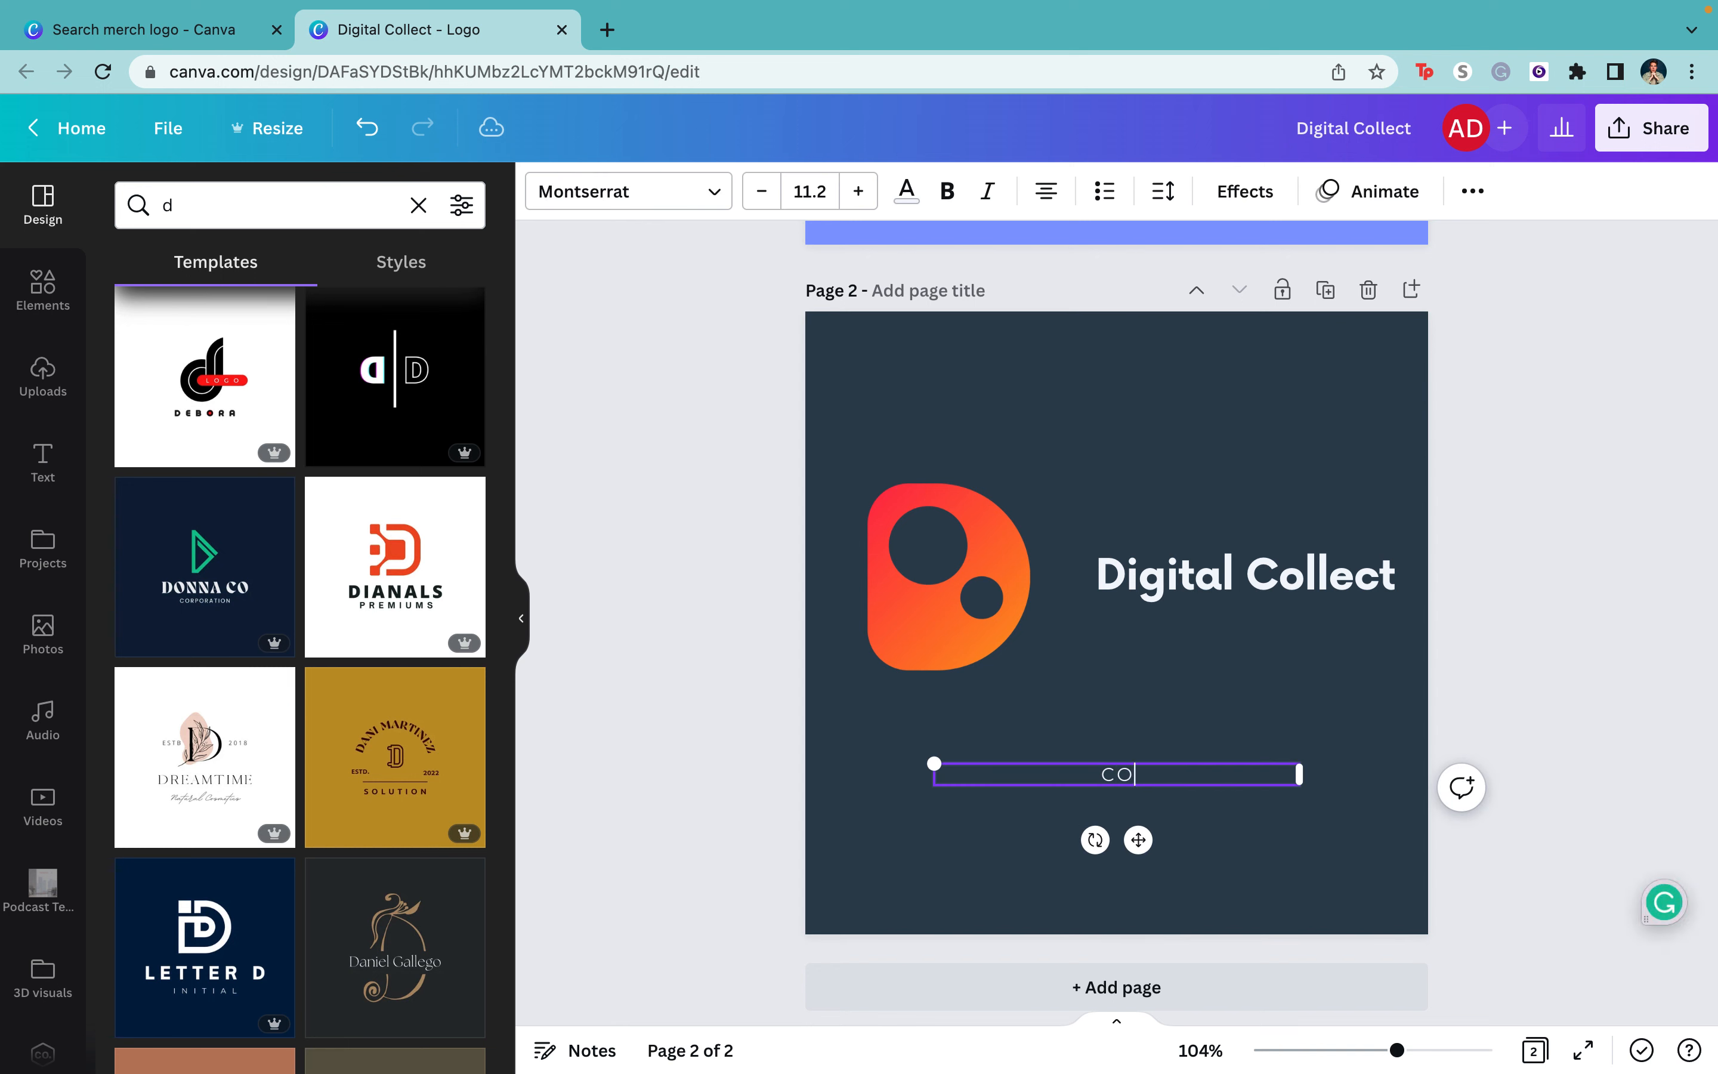
{"action": "left_click_drag", "start_coordinate": [1136, 840], "coordinate": [1267, 697]}
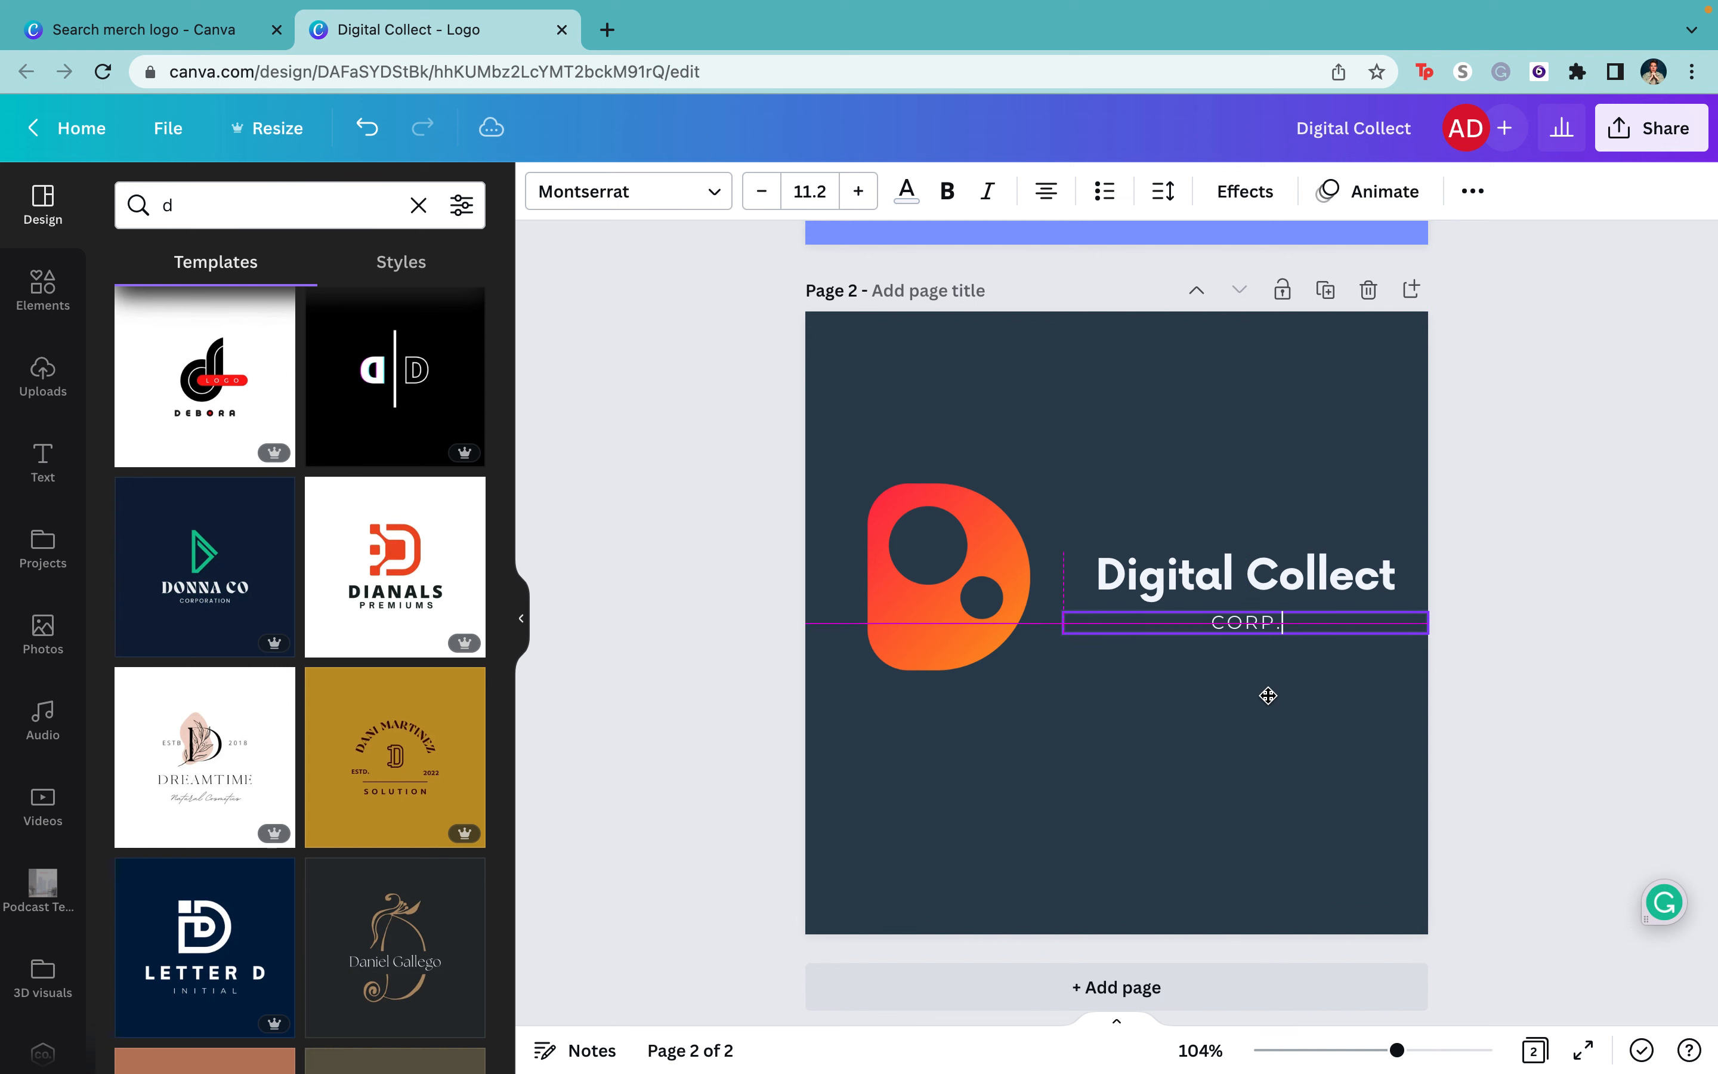
{"action": "left_click", "coordinate": [1274, 760]}
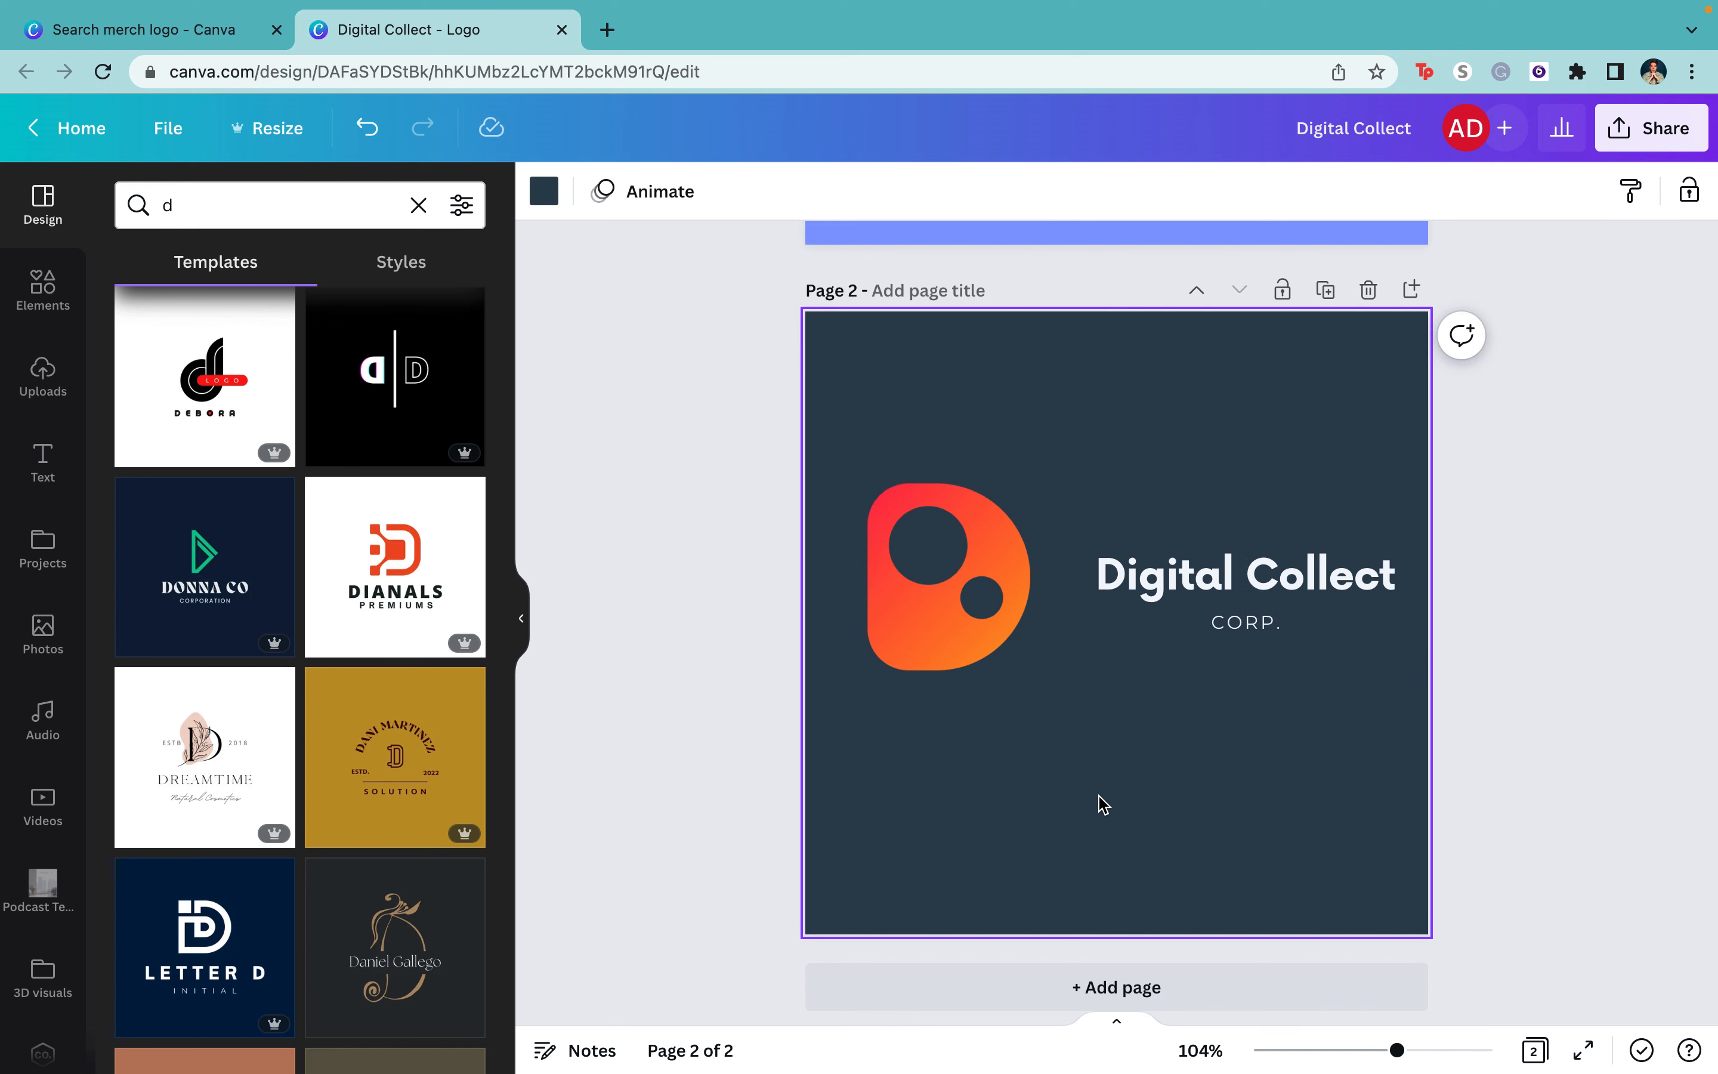
- Delete page 2 and clear page 1 of its text, vertical line, cloud and background
{"action": "scroll", "coordinate": [988, 694], "scroll_direction": "up", "scroll_amount": 5}
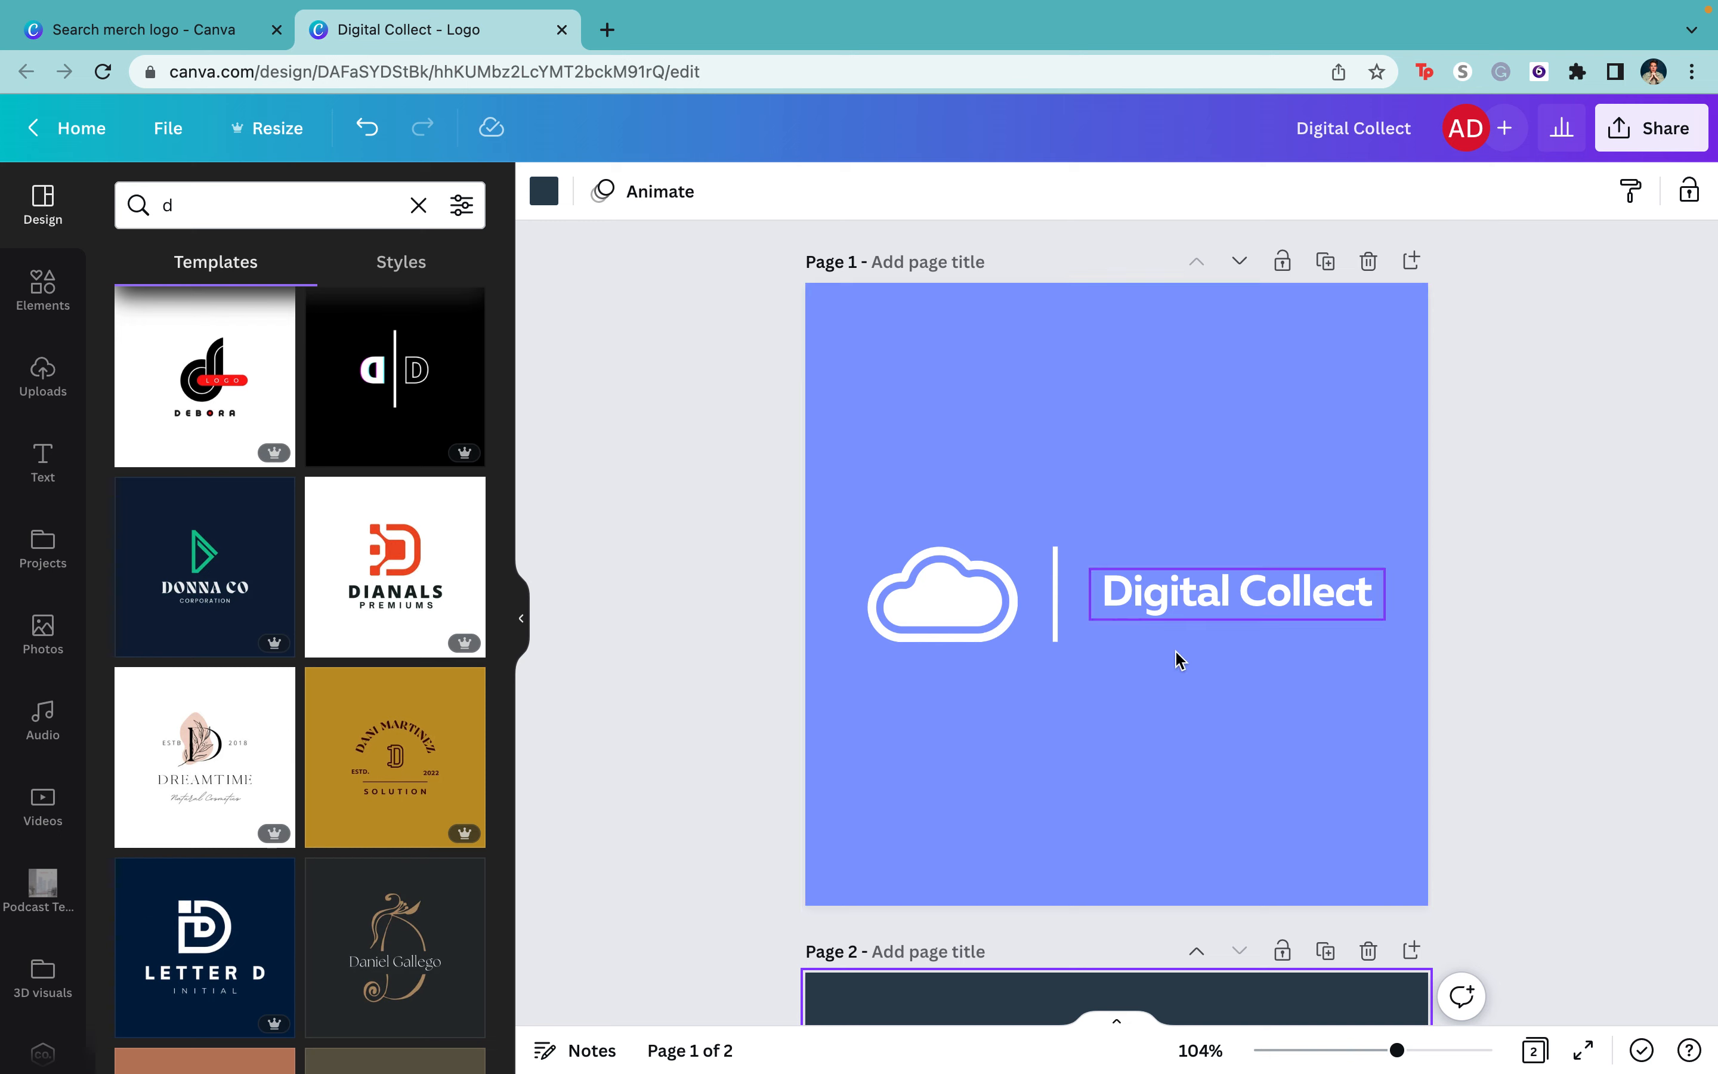
{"action": "left_click", "coordinate": [1368, 952]}
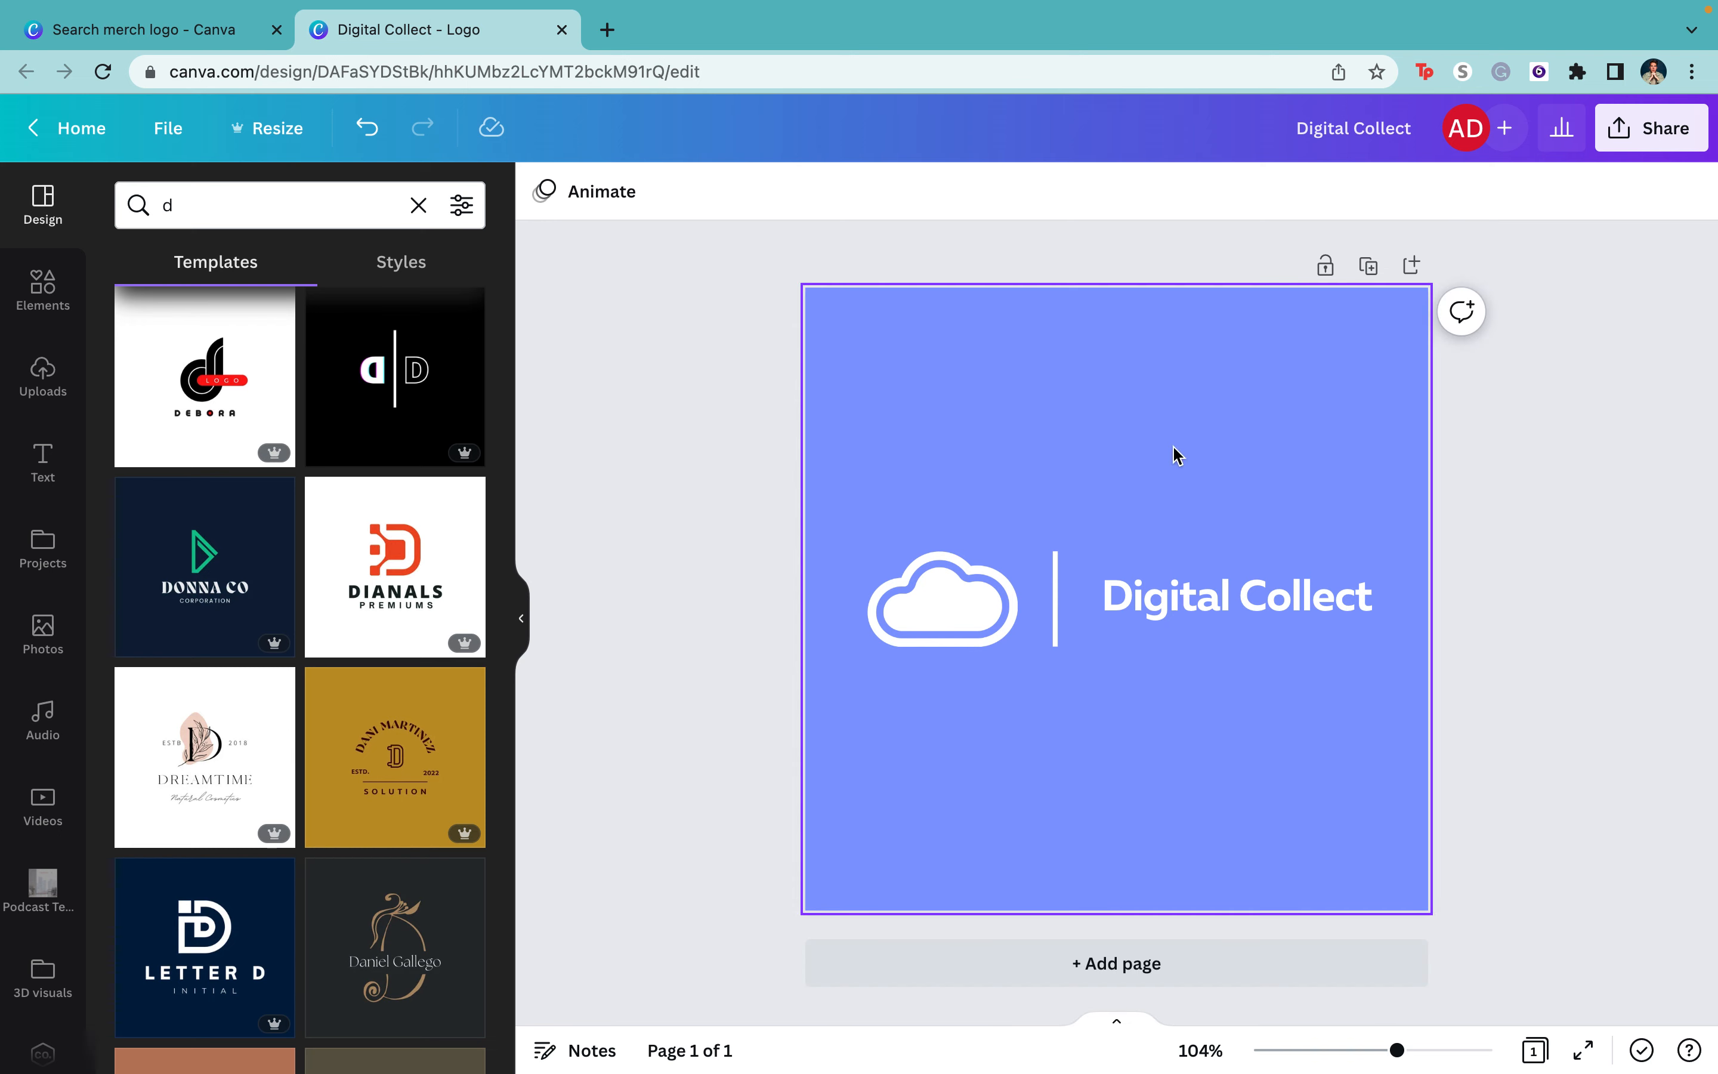
{"action": "left_click", "coordinate": [1184, 611]}
{"action": "key", "text": "Delete"}
{"action": "left_click", "coordinate": [1055, 620]}
{"action": "key", "text": "Delete"}
{"action": "left_click", "coordinate": [977, 614]}
{"action": "key", "text": "Delete"}
{"action": "left_click", "coordinate": [1035, 633]}
{"action": "key", "text": "Delete"}
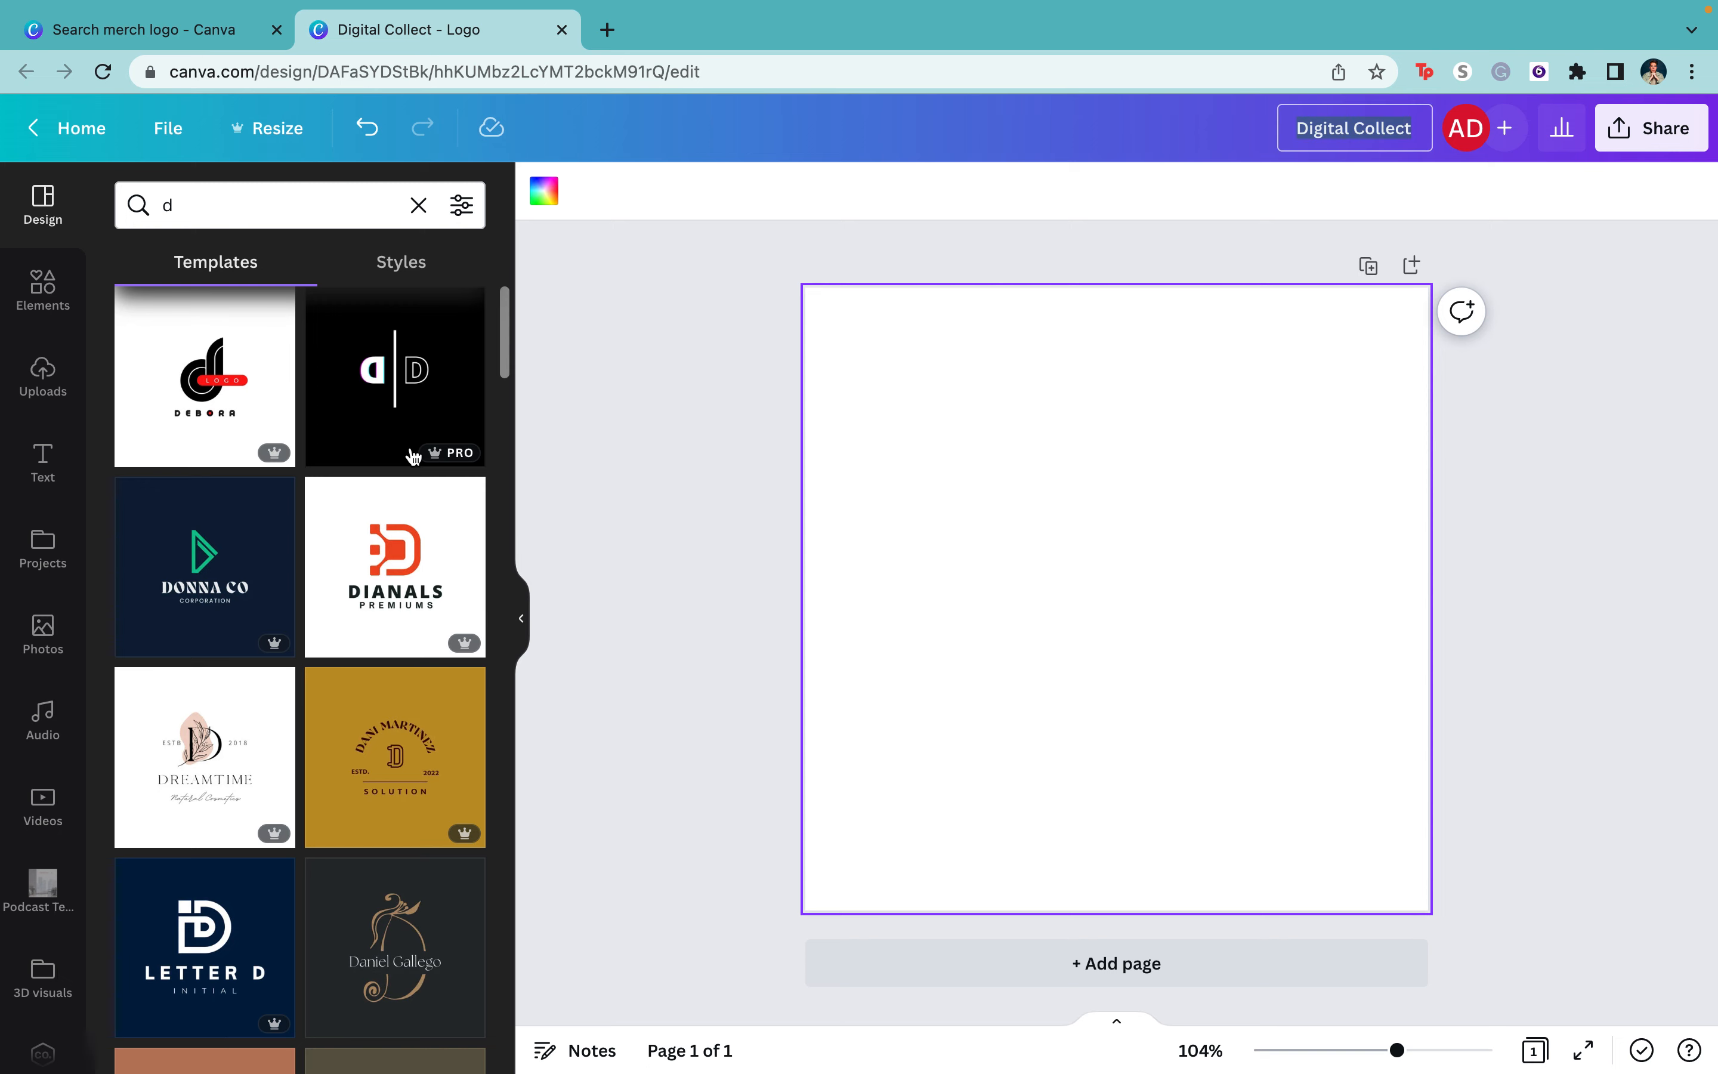
{"action": "scroll", "coordinate": [333, 714], "scroll_direction": "down", "scroll_amount": 10}
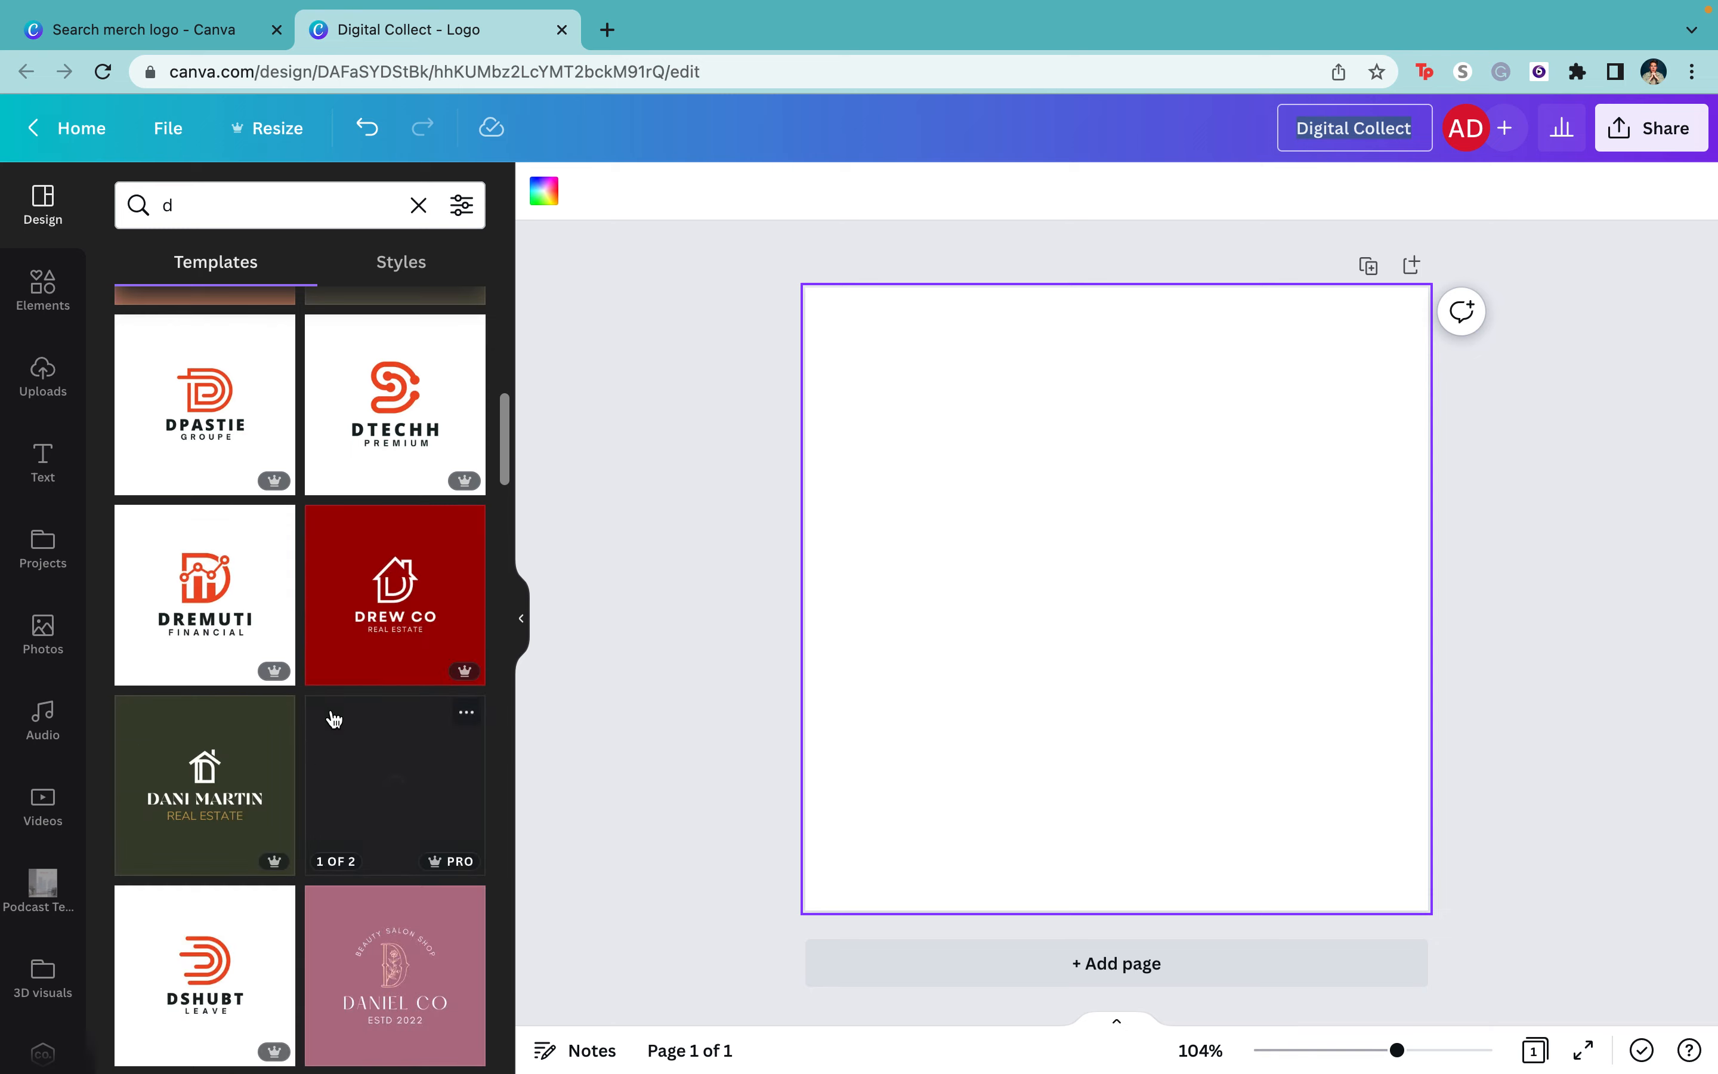
{"action": "scroll", "coordinate": [333, 717], "scroll_direction": "up", "scroll_amount": 10}
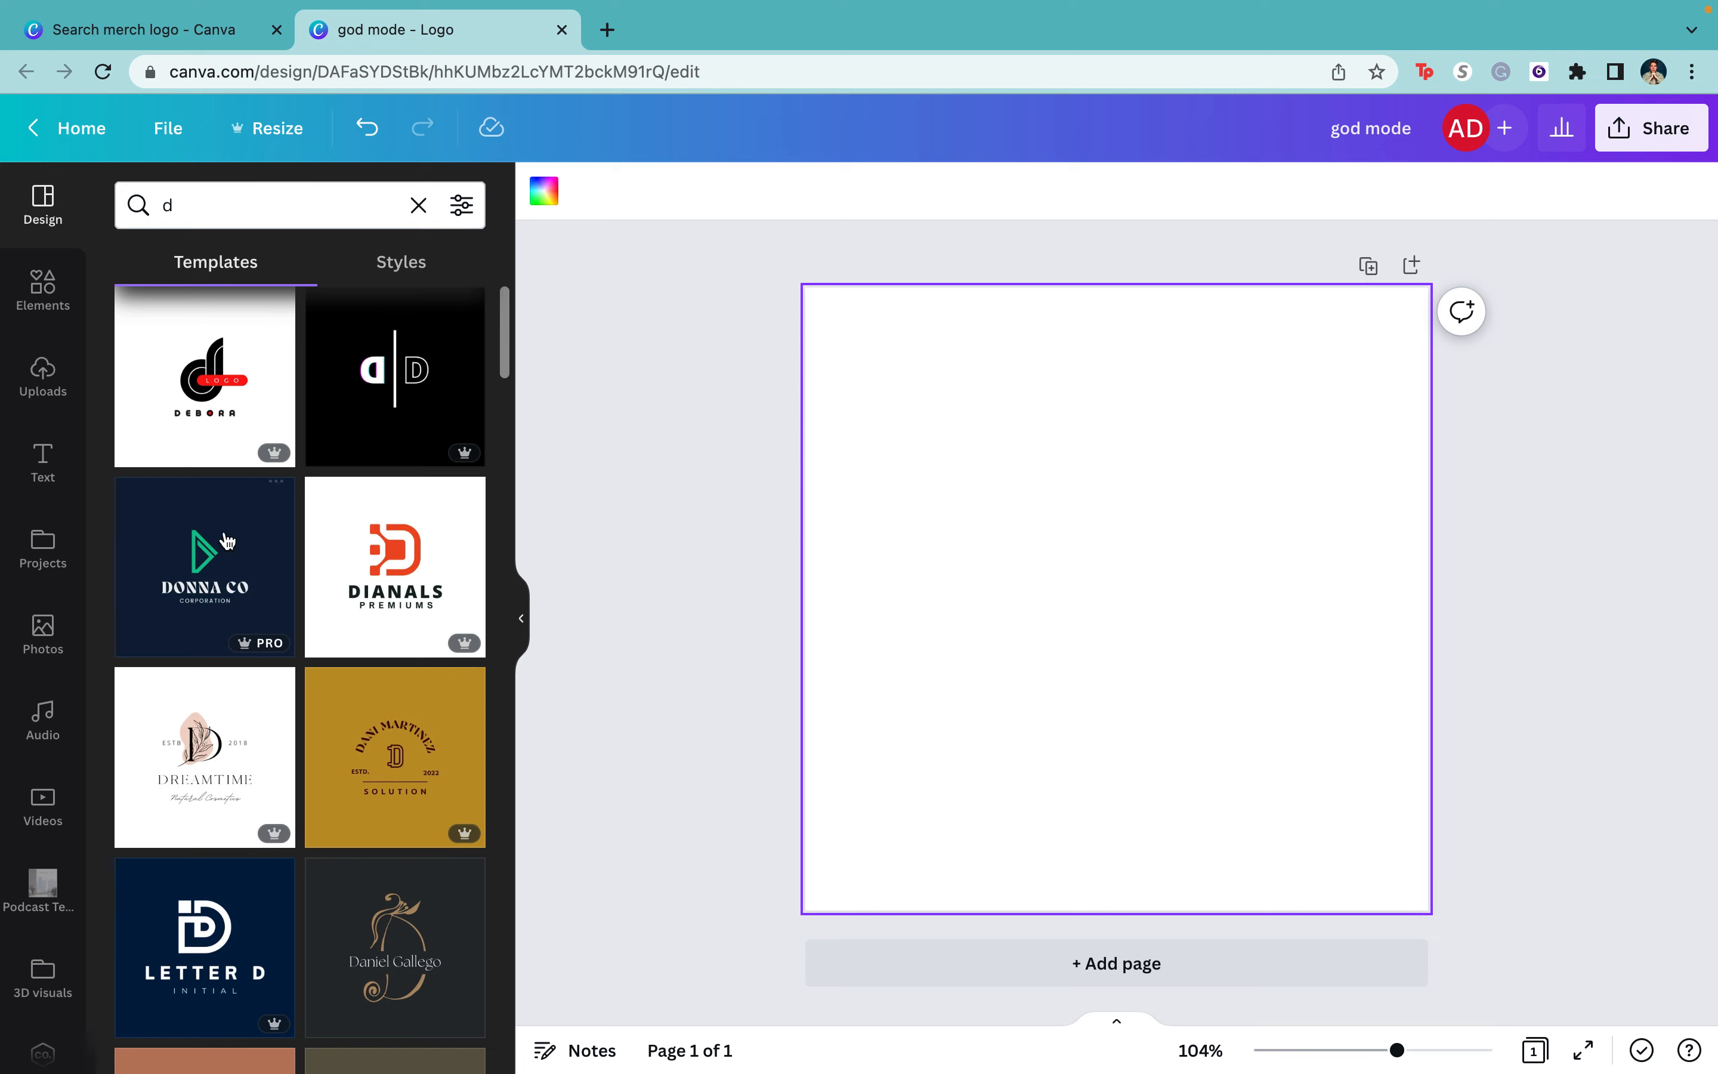
- Search the logo templates for "pre workout" and replace that search with "workout"
{"action": "left_click", "coordinate": [418, 205]}
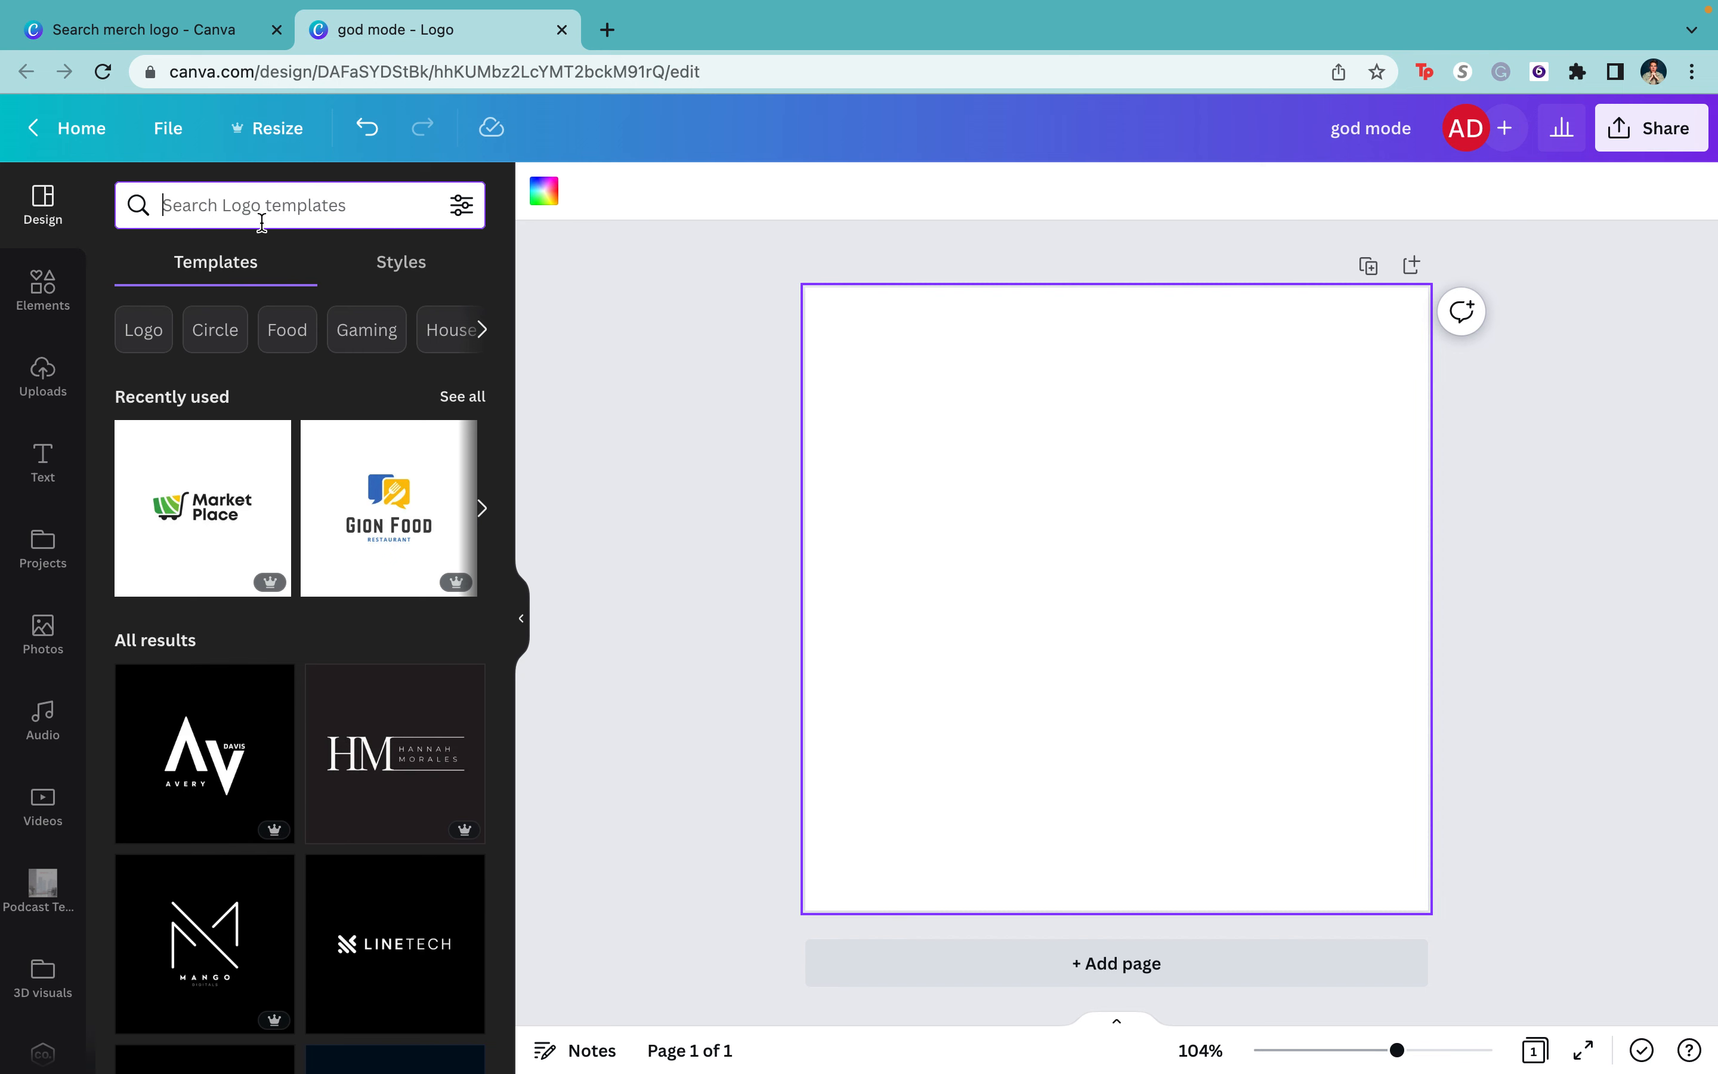
{"action": "type", "text": "pre workout"}
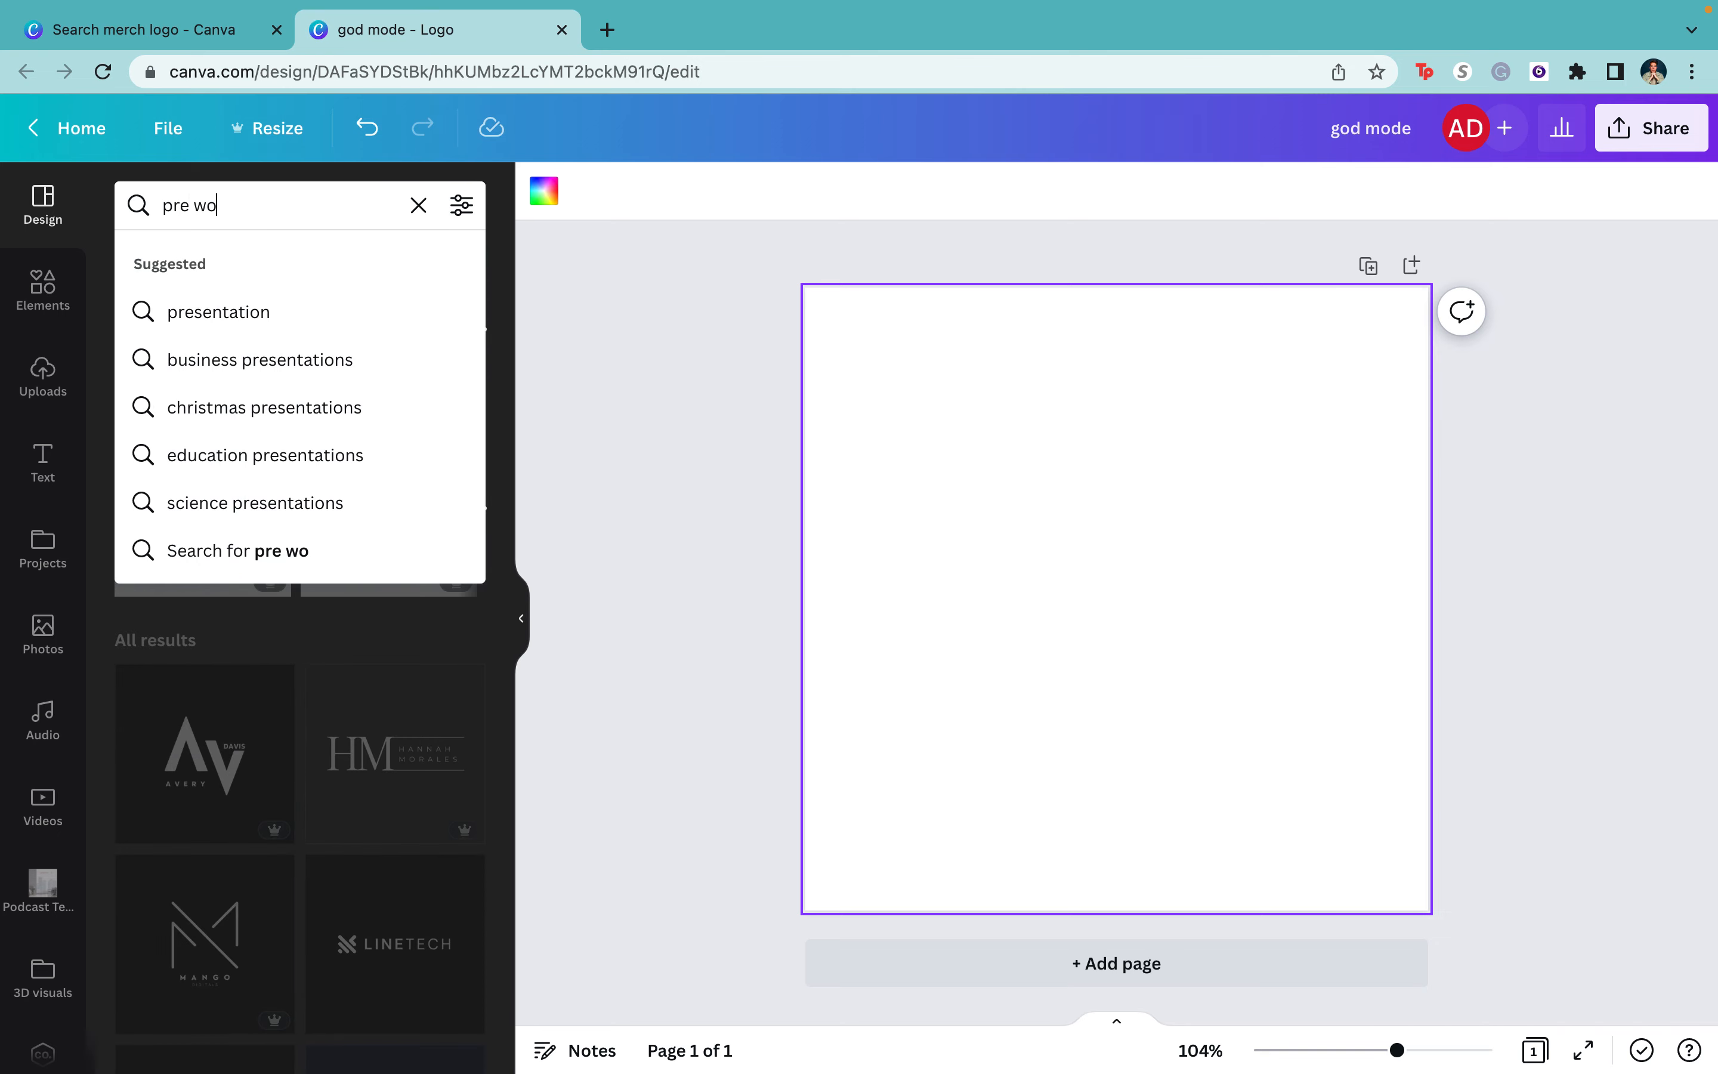
{"action": "key", "text": "Return"}
{"action": "left_click", "coordinate": [265, 207]}
{"action": "key", "text": "super+a"}
{"action": "key", "text": "BackSpace"}
{"action": "type", "text": "workout"}
{"action": "key", "text": "Return"}
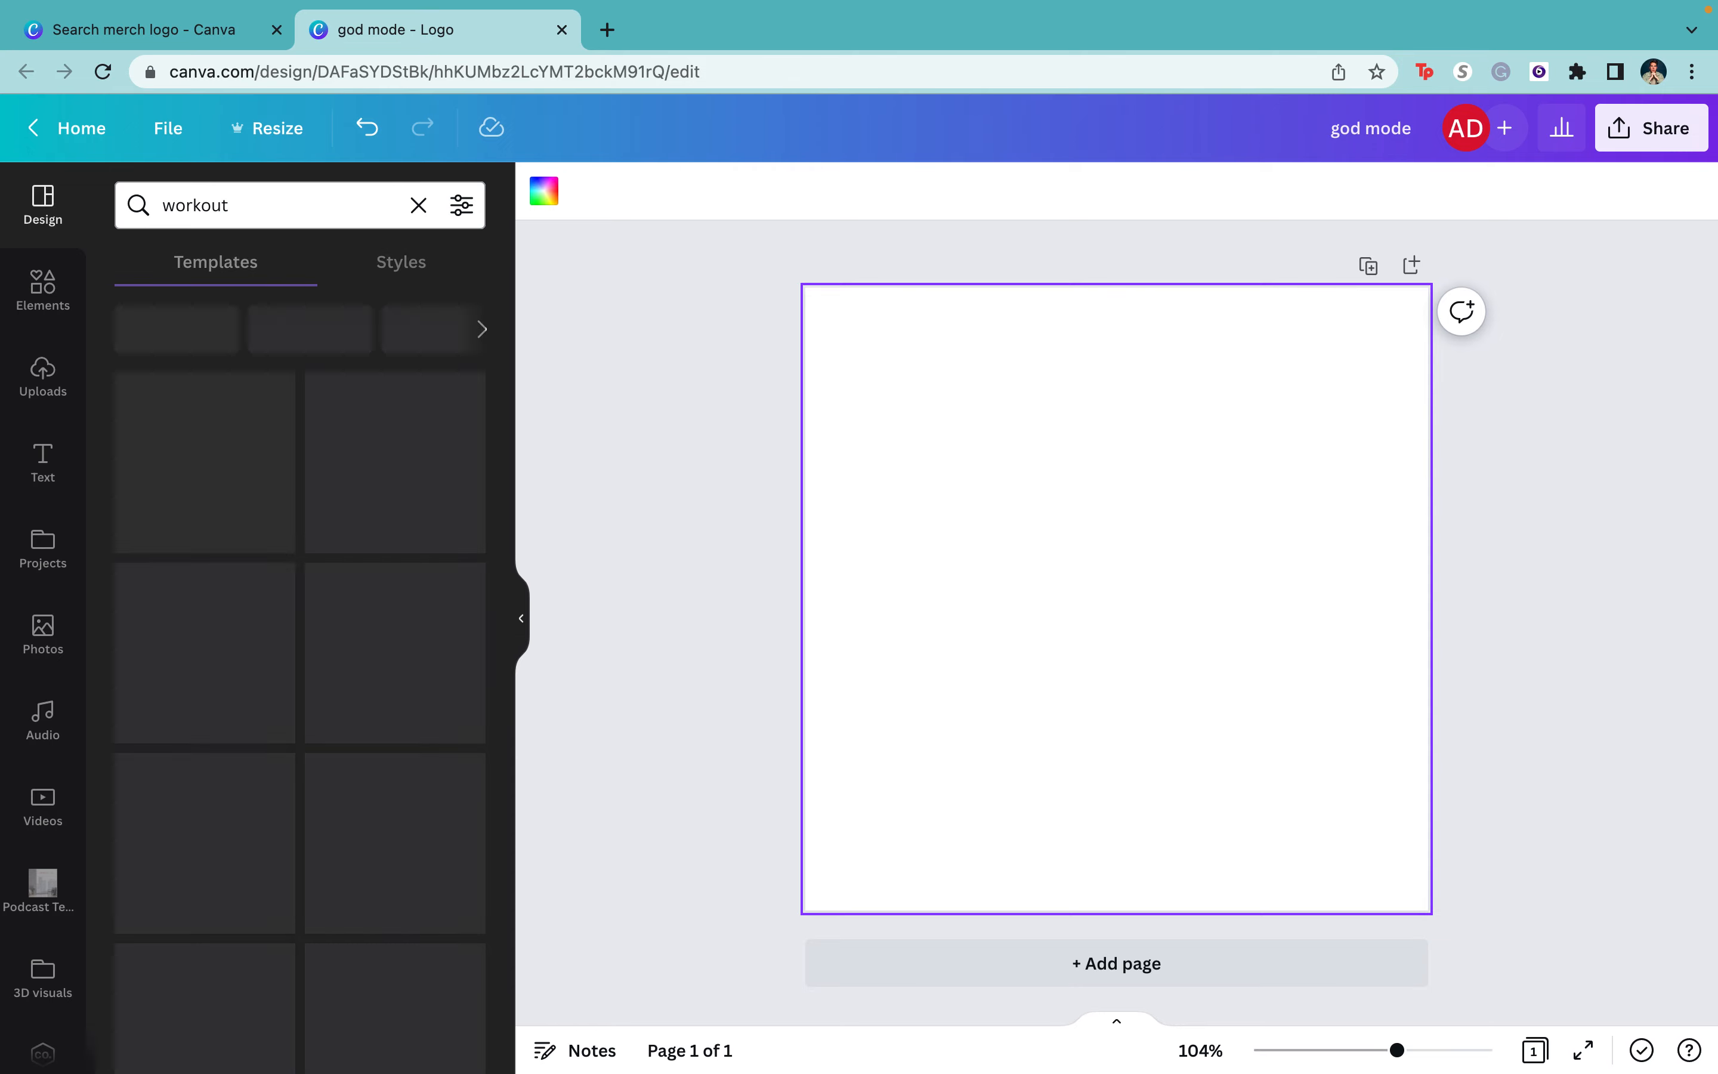
- Apply the white page of the Black and White Fitness Center Logo template to the blank page
{"action": "scroll", "coordinate": [426, 567], "scroll_direction": "down", "scroll_amount": 3}
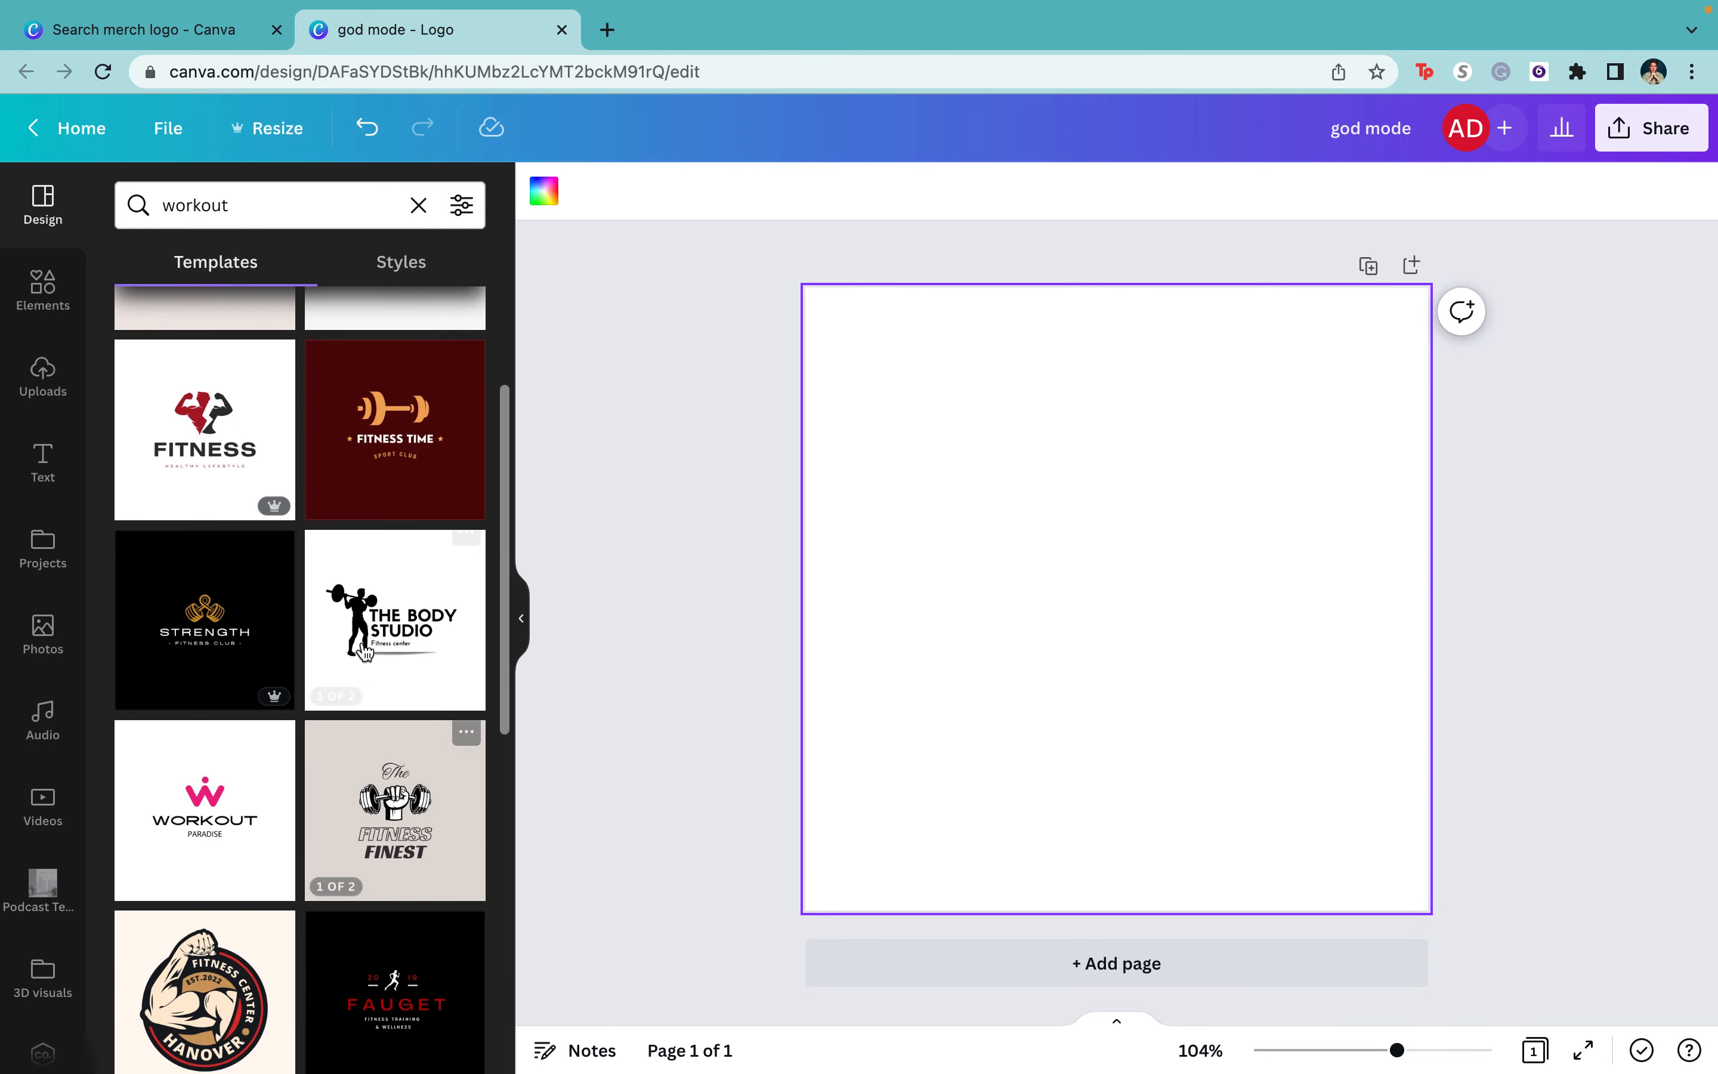
{"action": "left_click", "coordinate": [401, 590]}
{"action": "left_click", "coordinate": [245, 472]}
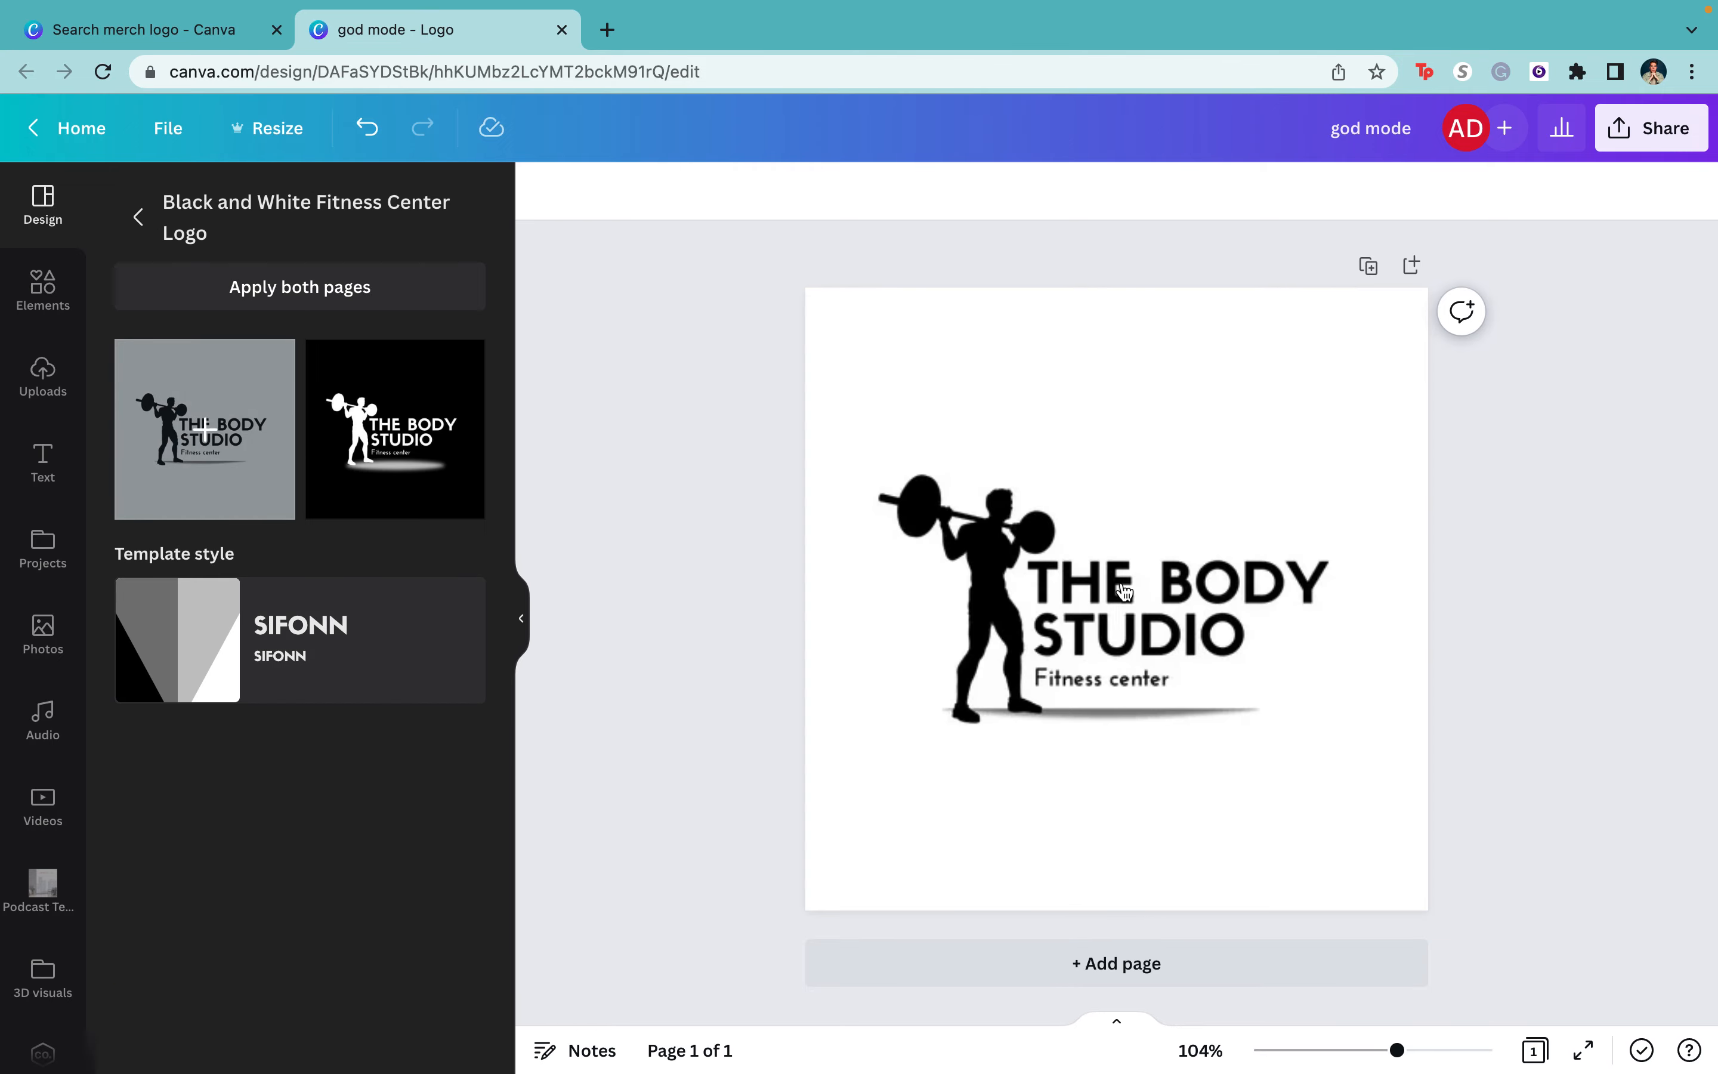
- Delete the title, the "Fitness center" tagline, the shadow line and the weightlifter figure from the page
{"action": "left_click", "coordinate": [1083, 646]}
{"action": "left_click", "coordinate": [1080, 640]}
{"action": "key", "text": "BackSpace"}
{"action": "left_click", "coordinate": [1077, 689]}
{"action": "key", "text": "BackSpace"}
{"action": "left_click", "coordinate": [1079, 711]}
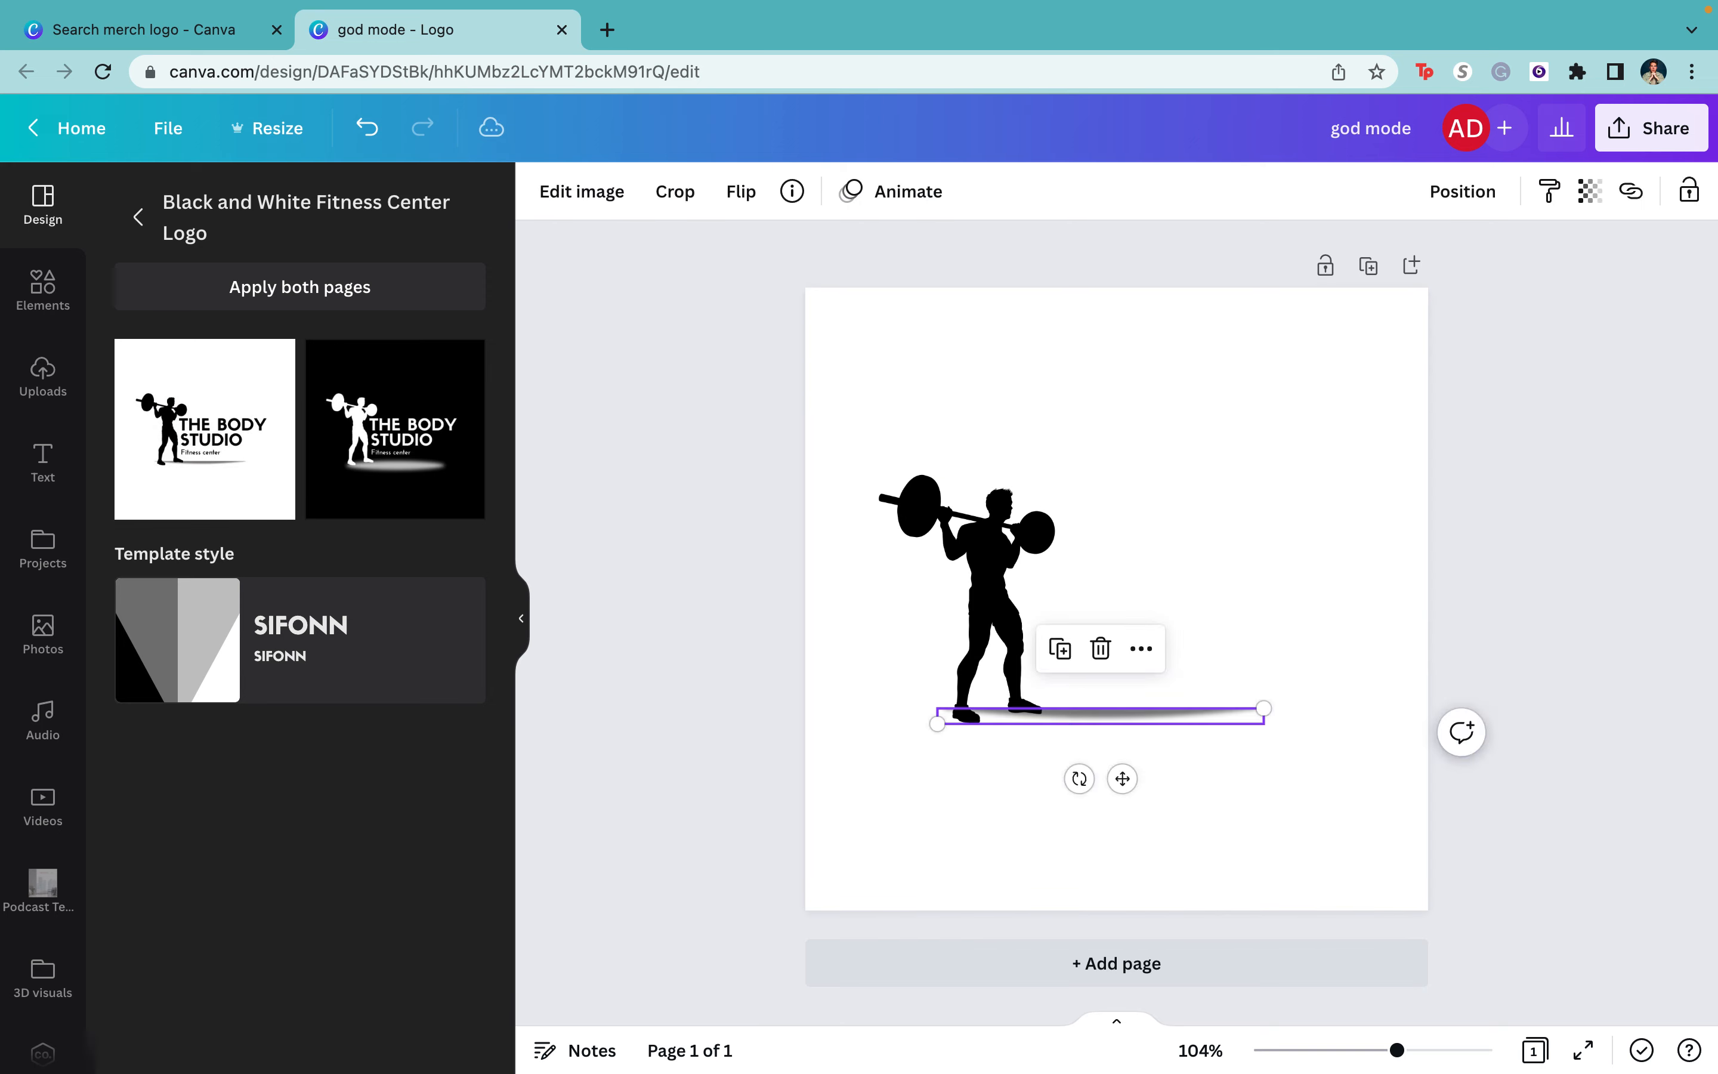
{"action": "key", "text": "BackSpace"}
{"action": "left_click", "coordinate": [996, 655]}
{"action": "key", "text": "BackSpace"}
- Apply the pink W "Workout Paradise" logo template to the blank page and delete its title and tagline
{"action": "left_click", "coordinate": [139, 217]}
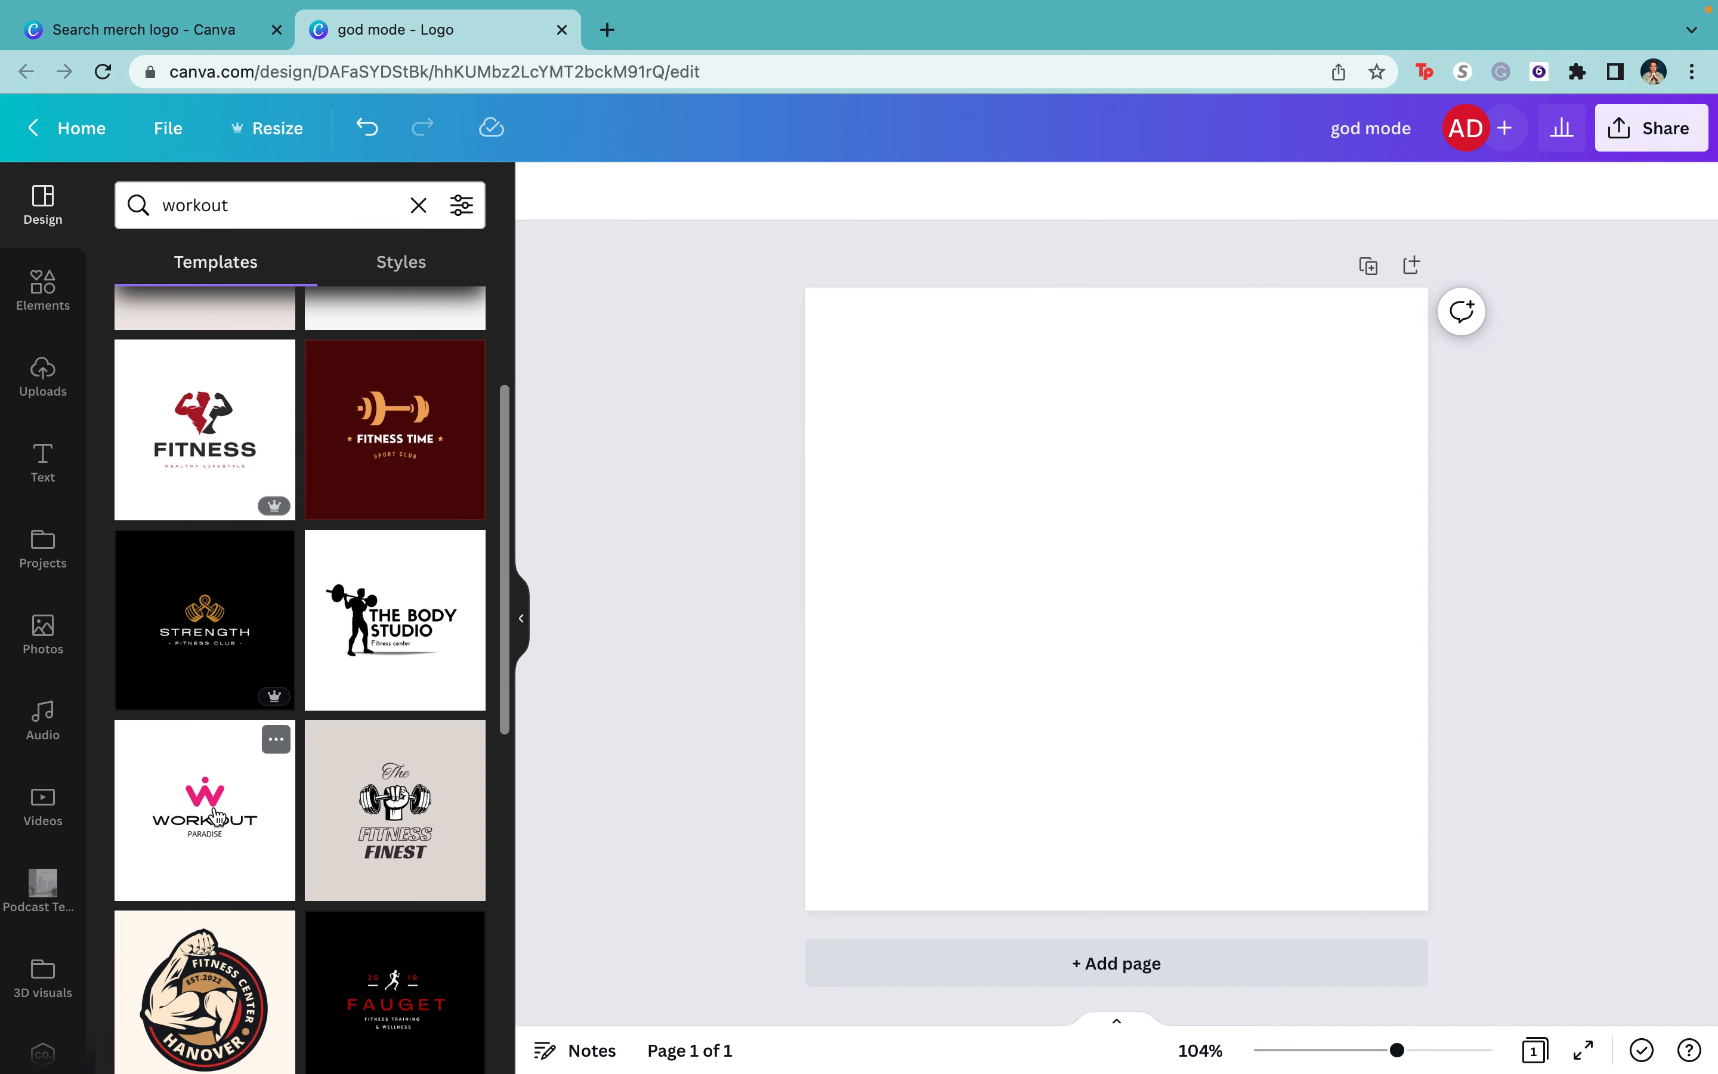
{"action": "scroll", "coordinate": [186, 733], "scroll_direction": "down", "scroll_amount": 6}
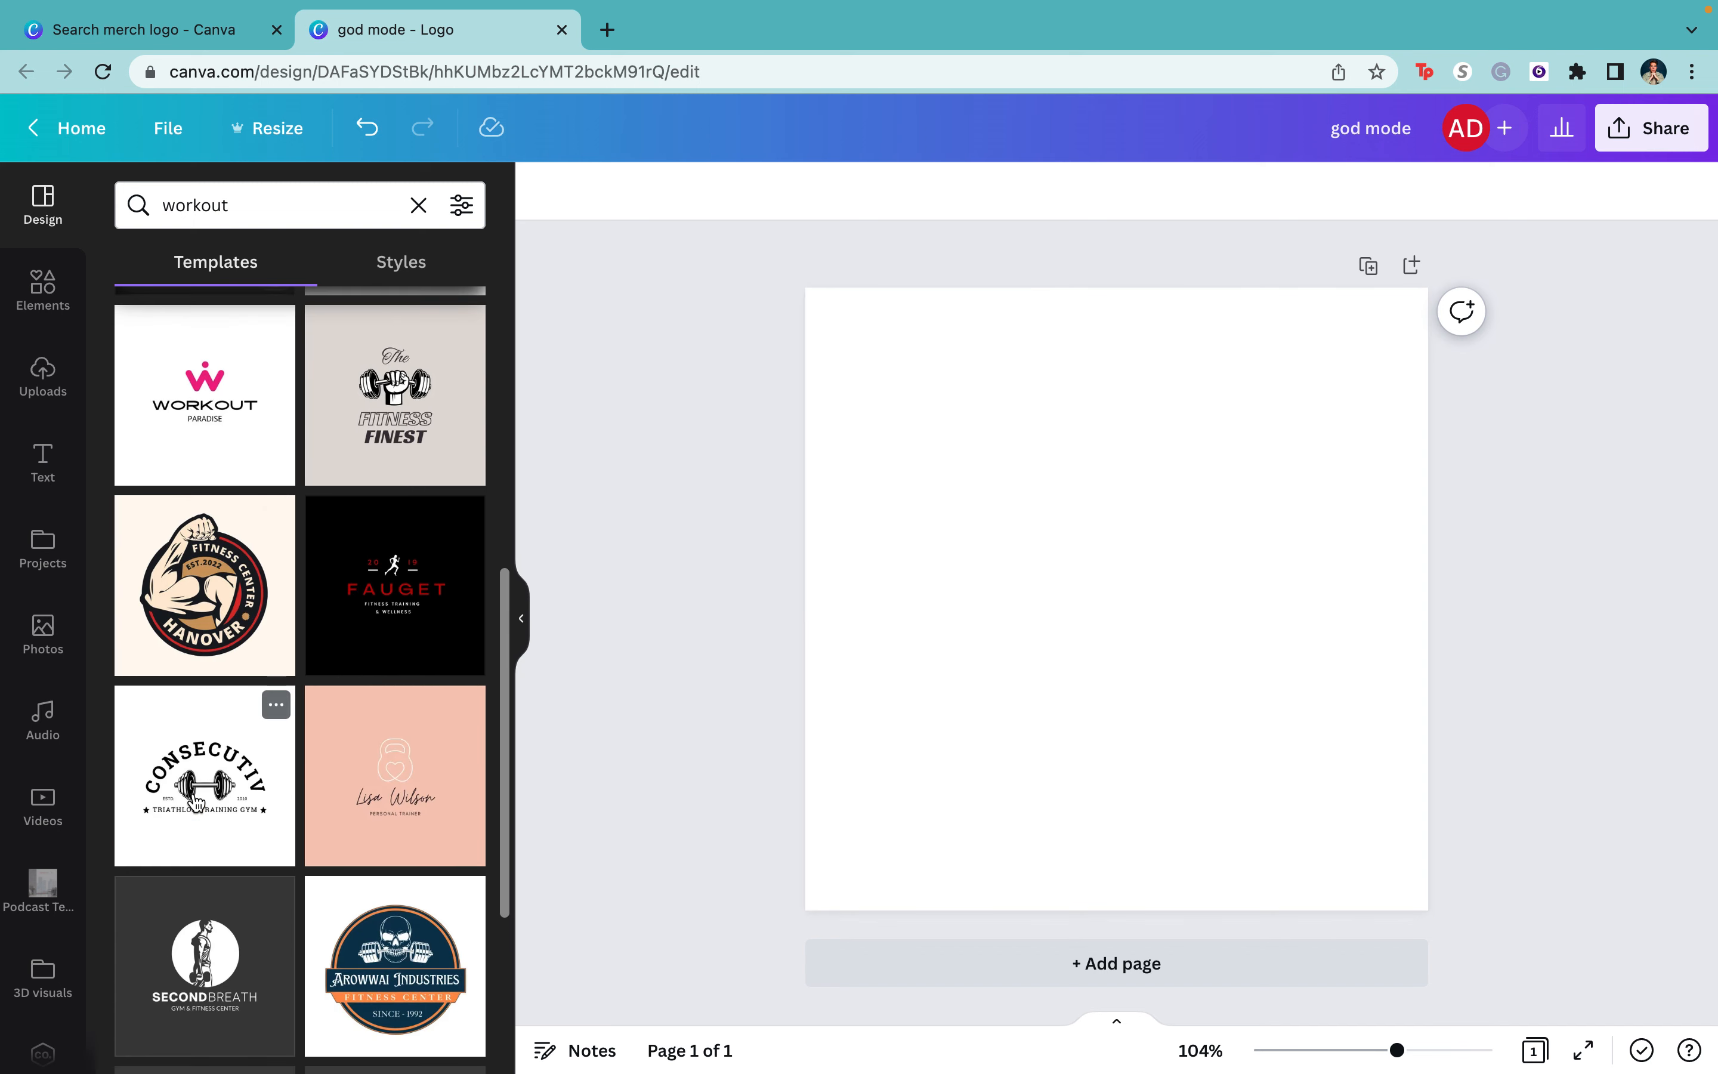
{"action": "left_click", "coordinate": [197, 381]}
{"action": "double_click", "coordinate": [1001, 643]}
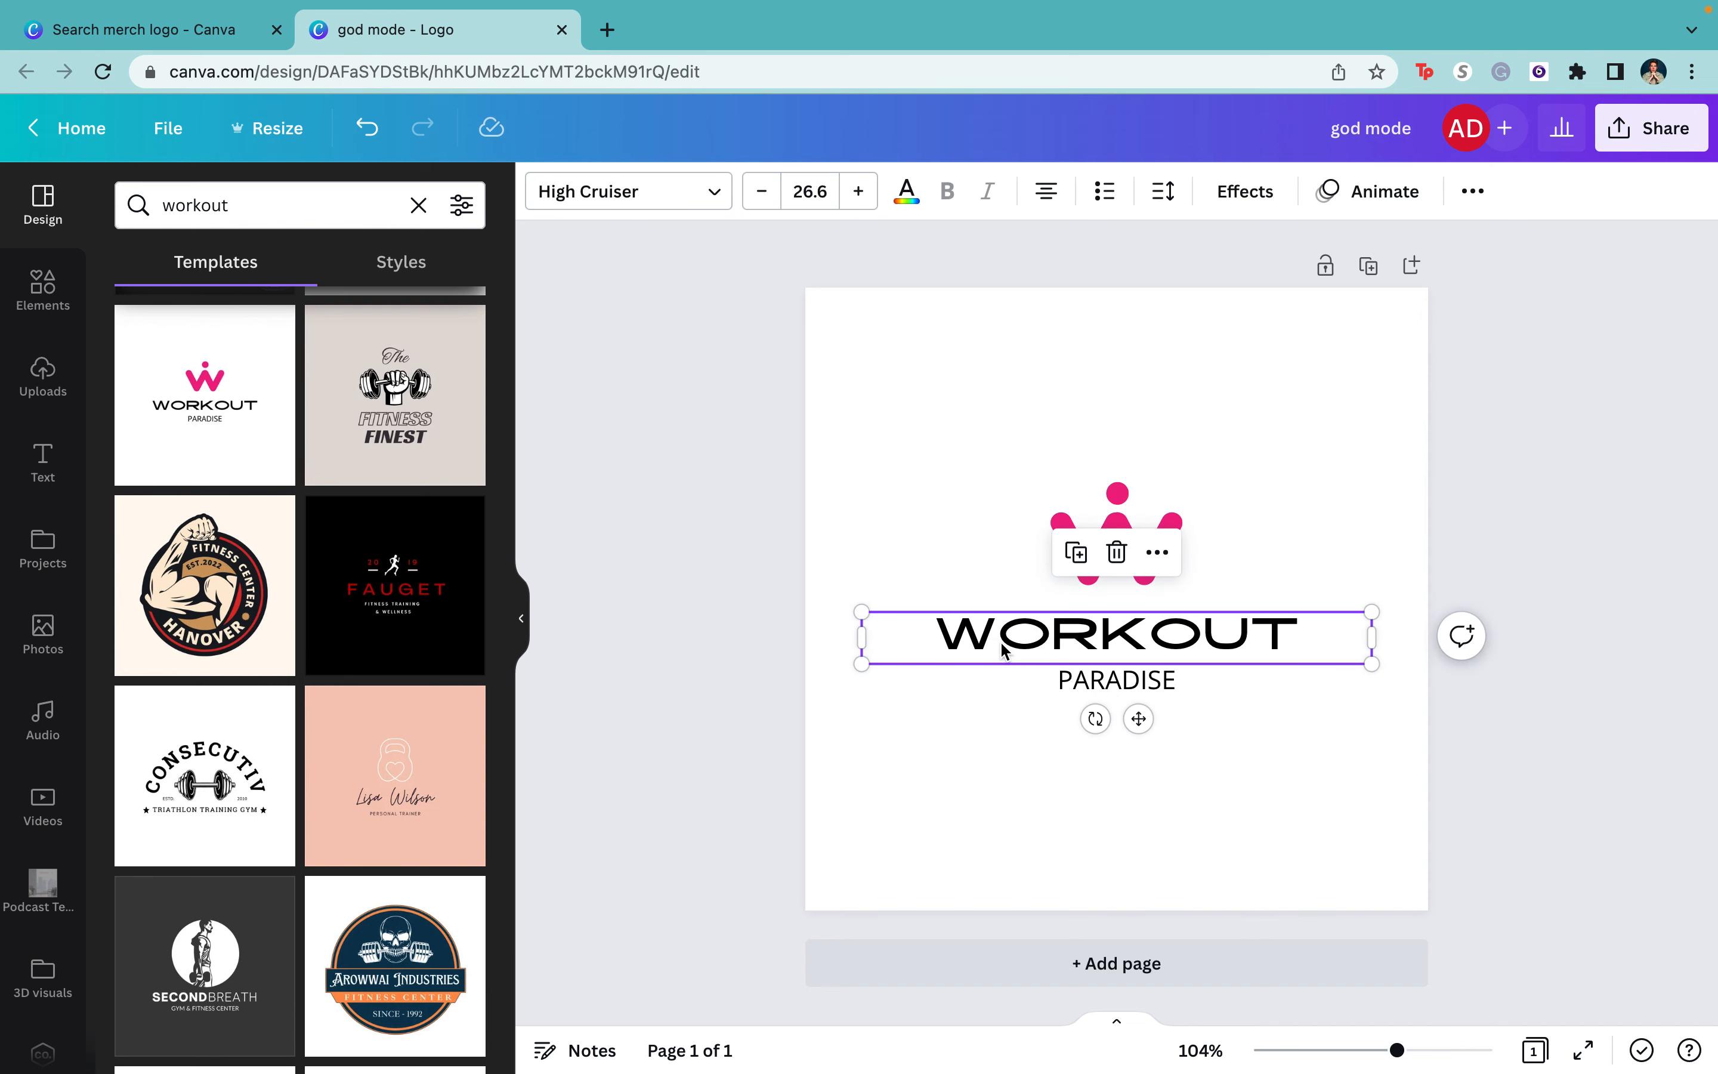
{"action": "key", "text": "BackSpace"}
{"action": "left_click", "coordinate": [1101, 675]}
{"action": "key", "text": "BackSpace"}
- Try the pink W symbol enlarged and centred on the page, and delete it
{"action": "left_click", "coordinate": [1129, 573]}
{"action": "left_click_drag", "start_coordinate": [1129, 572], "coordinate": [1423, 849]}
{"action": "left_click_drag", "start_coordinate": [1315, 813], "coordinate": [1182, 699]}
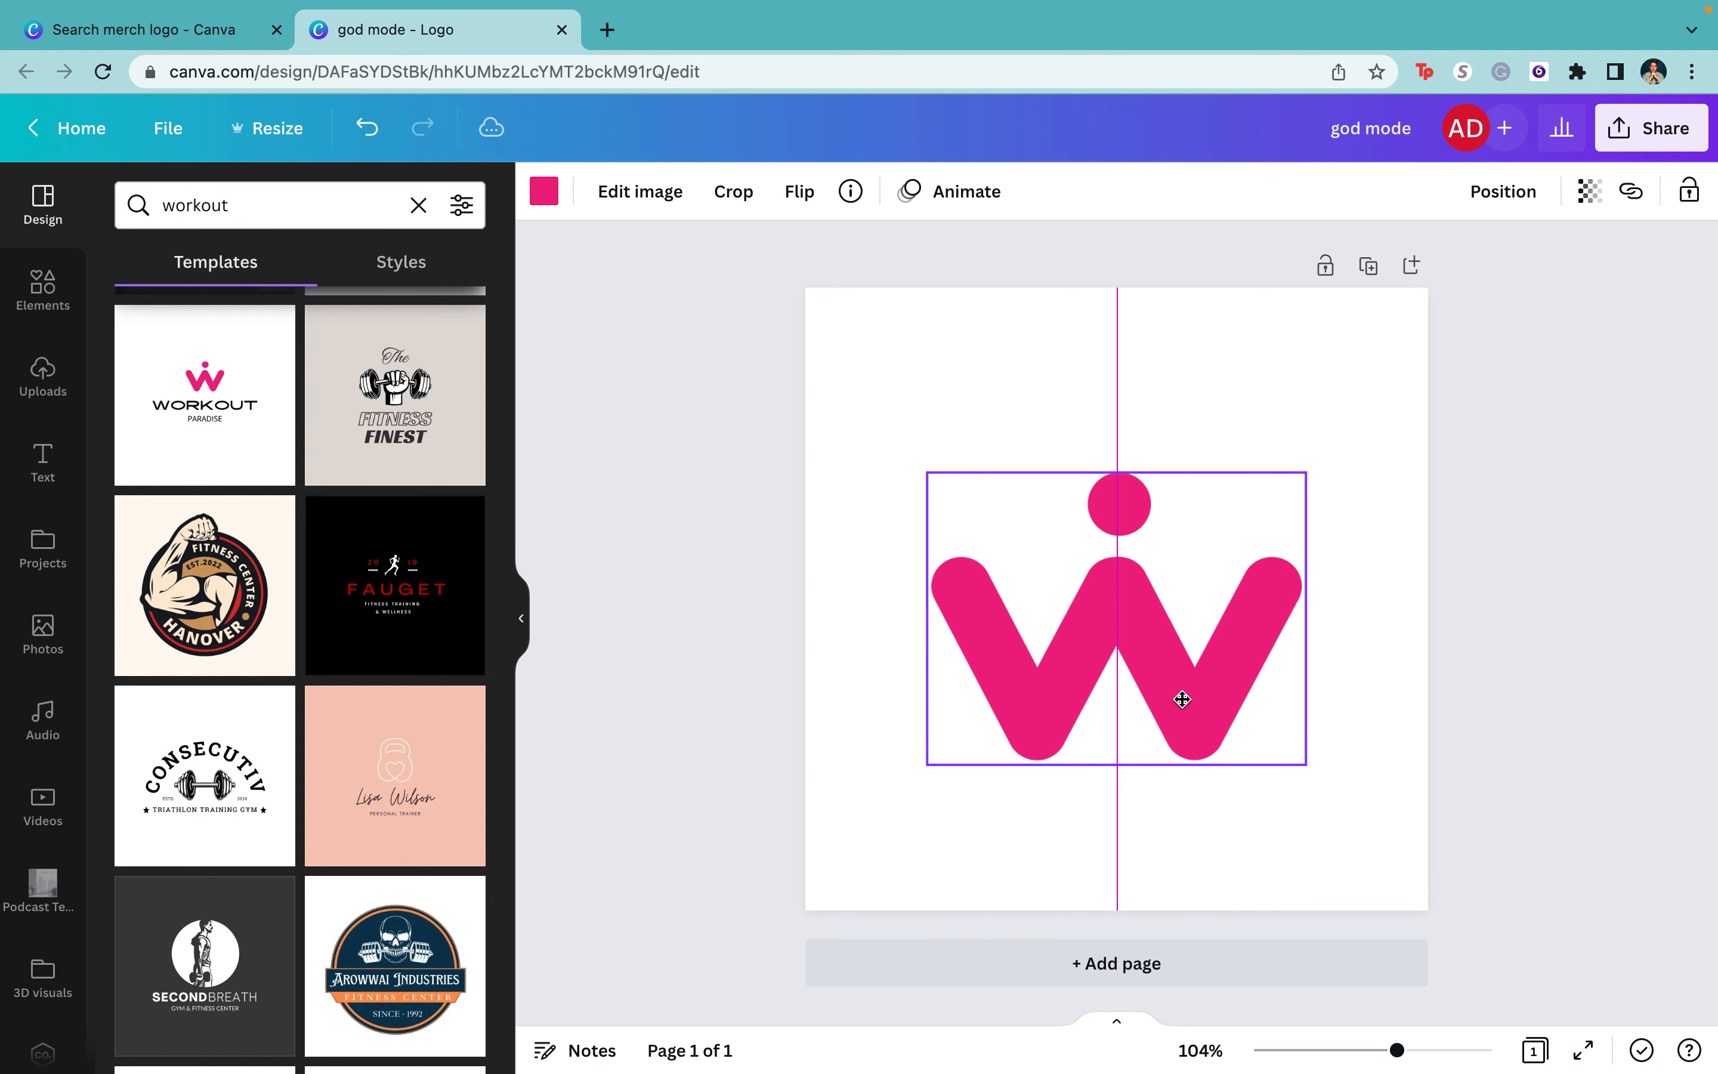
{"action": "left_click", "coordinate": [1347, 843]}
{"action": "left_click", "coordinate": [1113, 657]}
{"action": "key", "text": "Delete"}
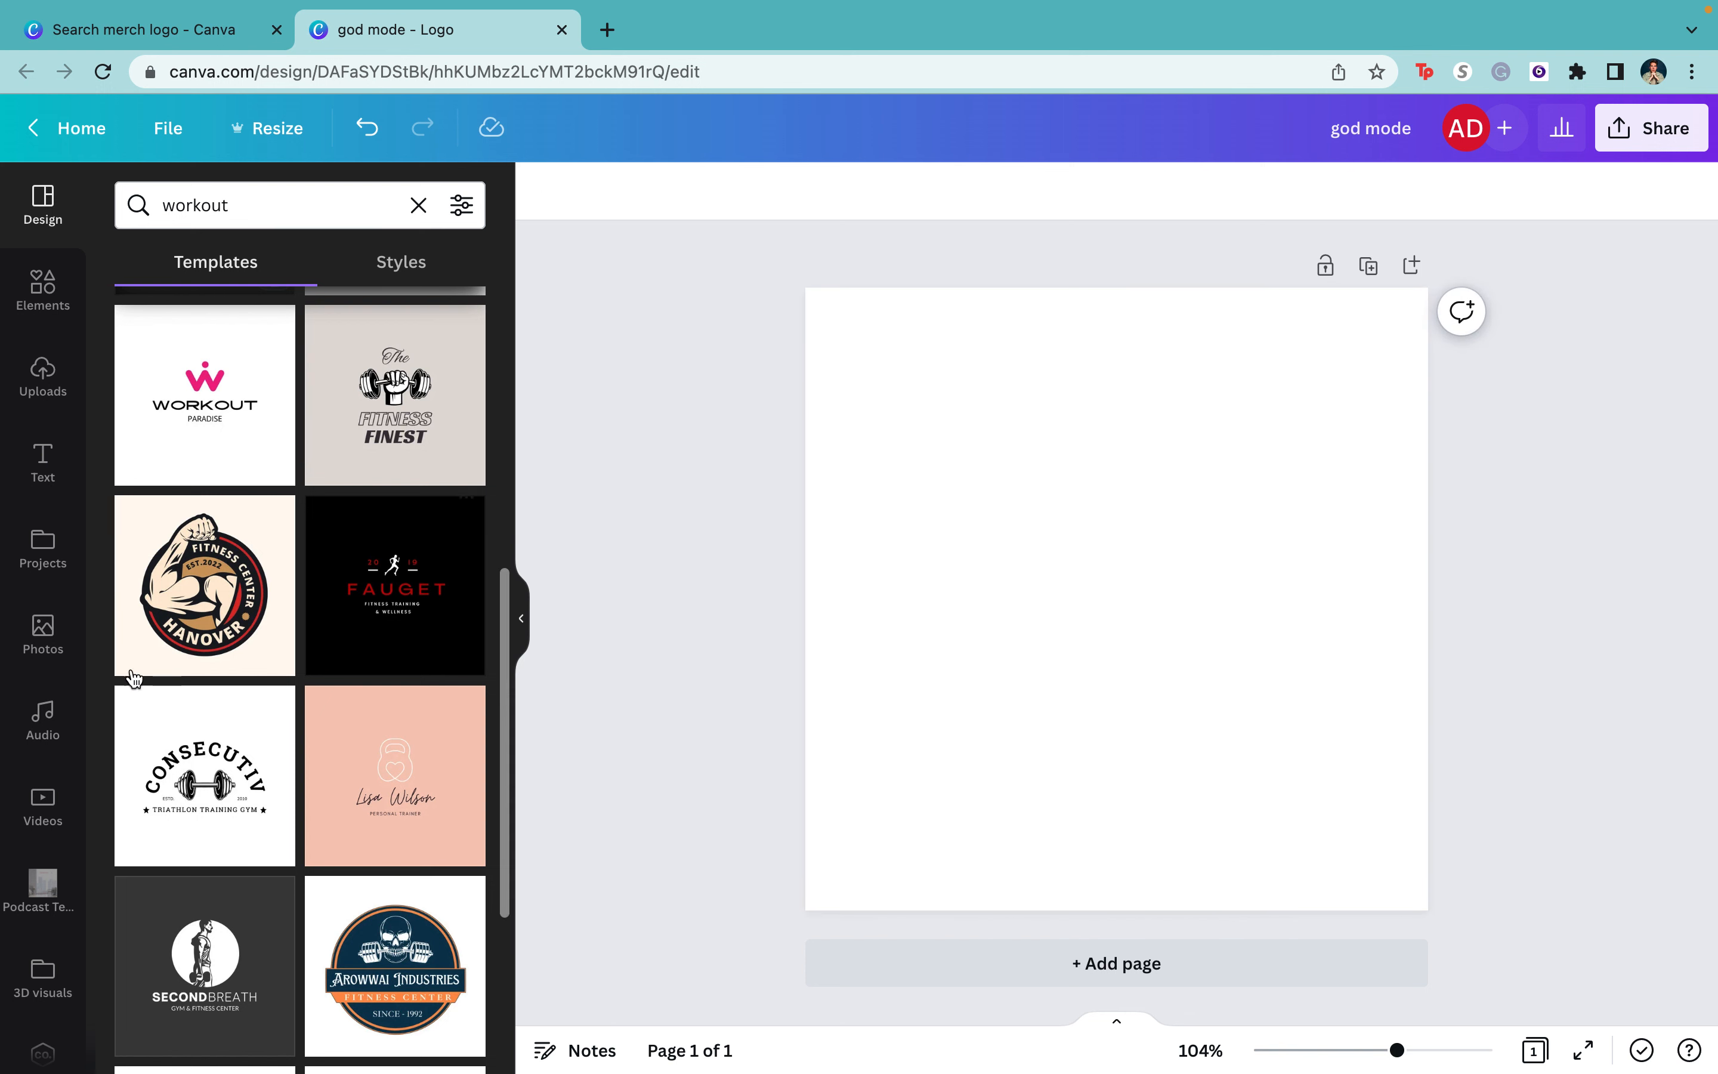
- Search Google Images for "pre workout brands" in a new browser tab
{"action": "scroll", "coordinate": [311, 641], "scroll_direction": "down", "scroll_amount": 7}
{"action": "scroll", "coordinate": [310, 641], "scroll_direction": "down", "scroll_amount": 5}
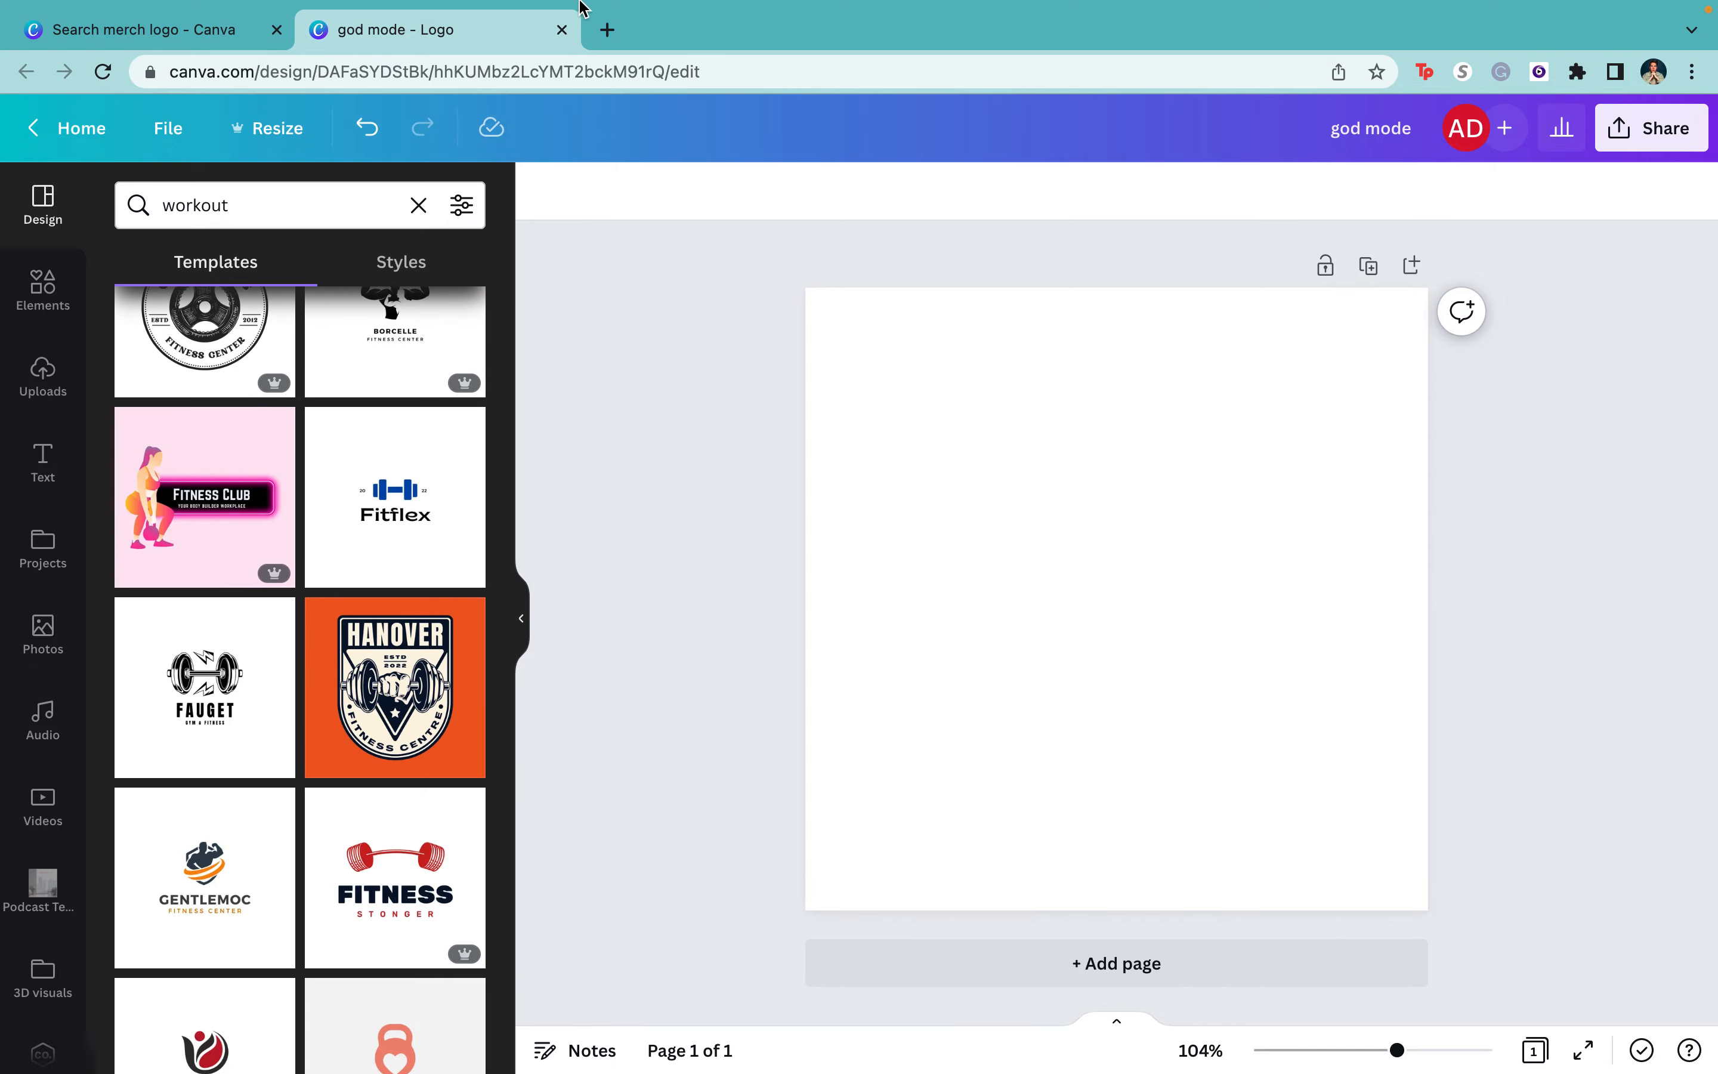
{"action": "left_click", "coordinate": [607, 30]}
{"action": "type", "text": "pre workout p"}
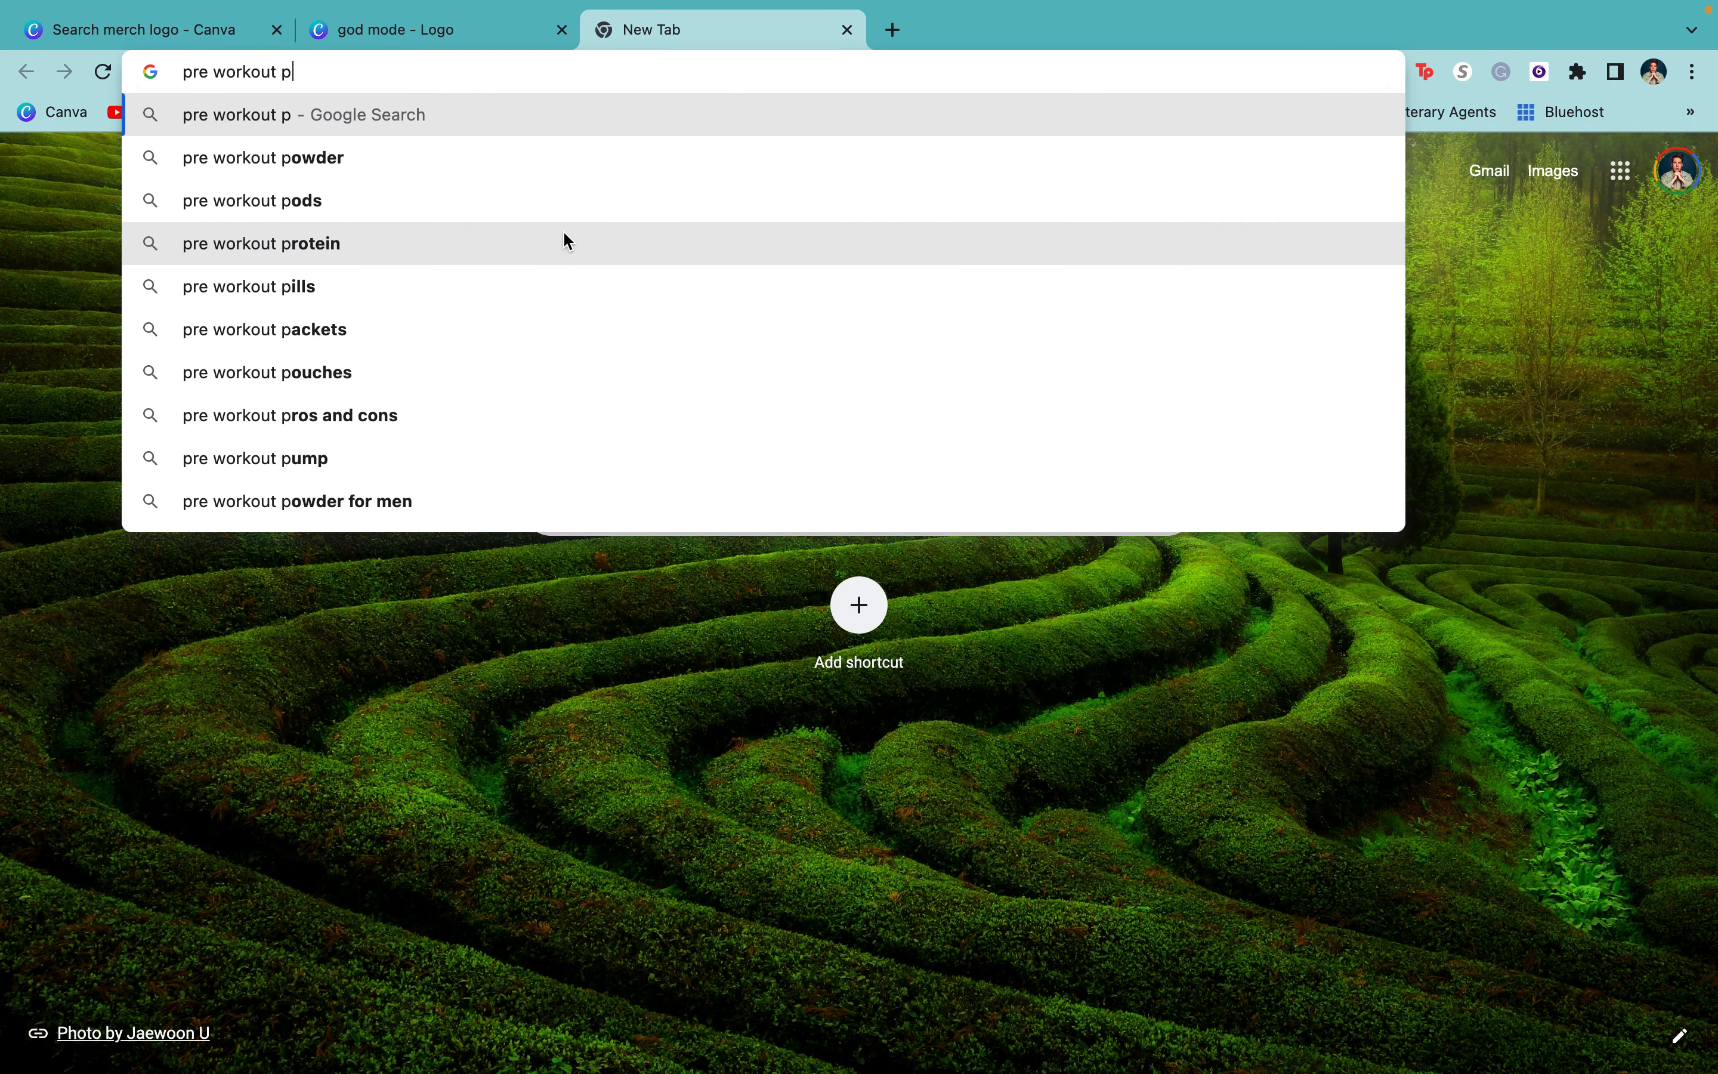
{"action": "key", "text": "BackSpace"}
{"action": "type", "text": "brands"}
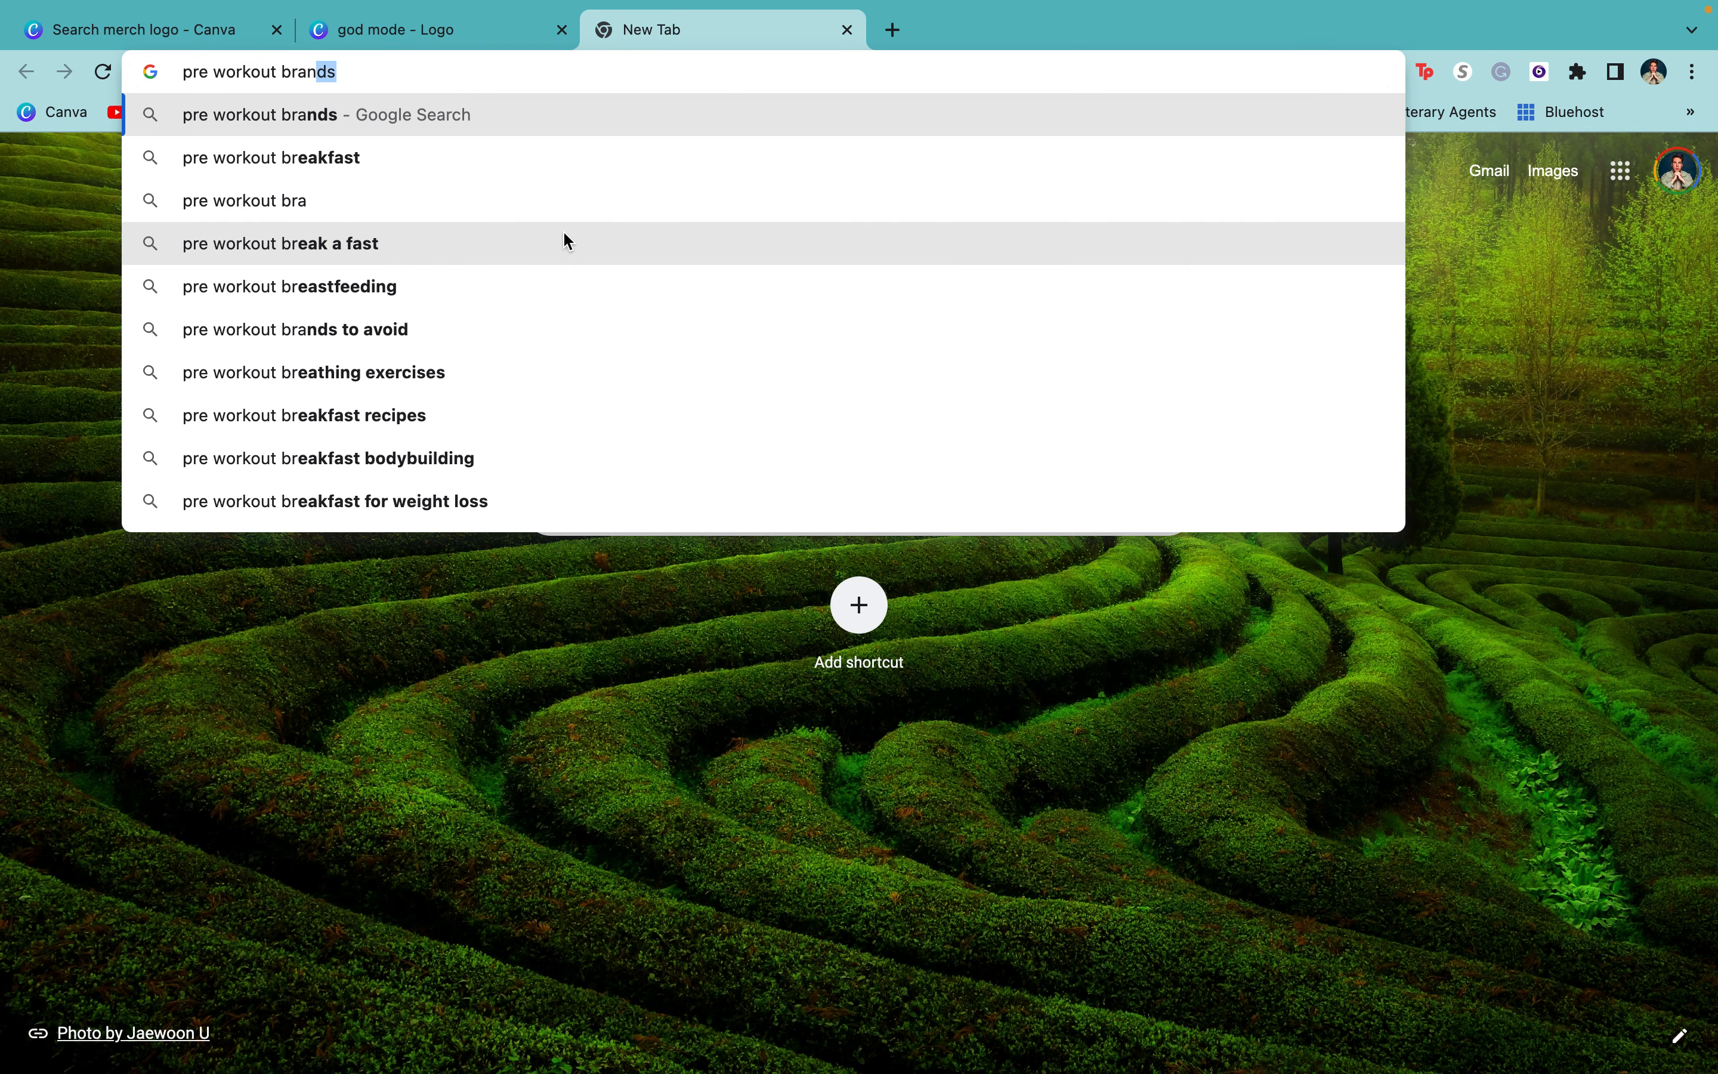
{"action": "key", "text": "Return"}
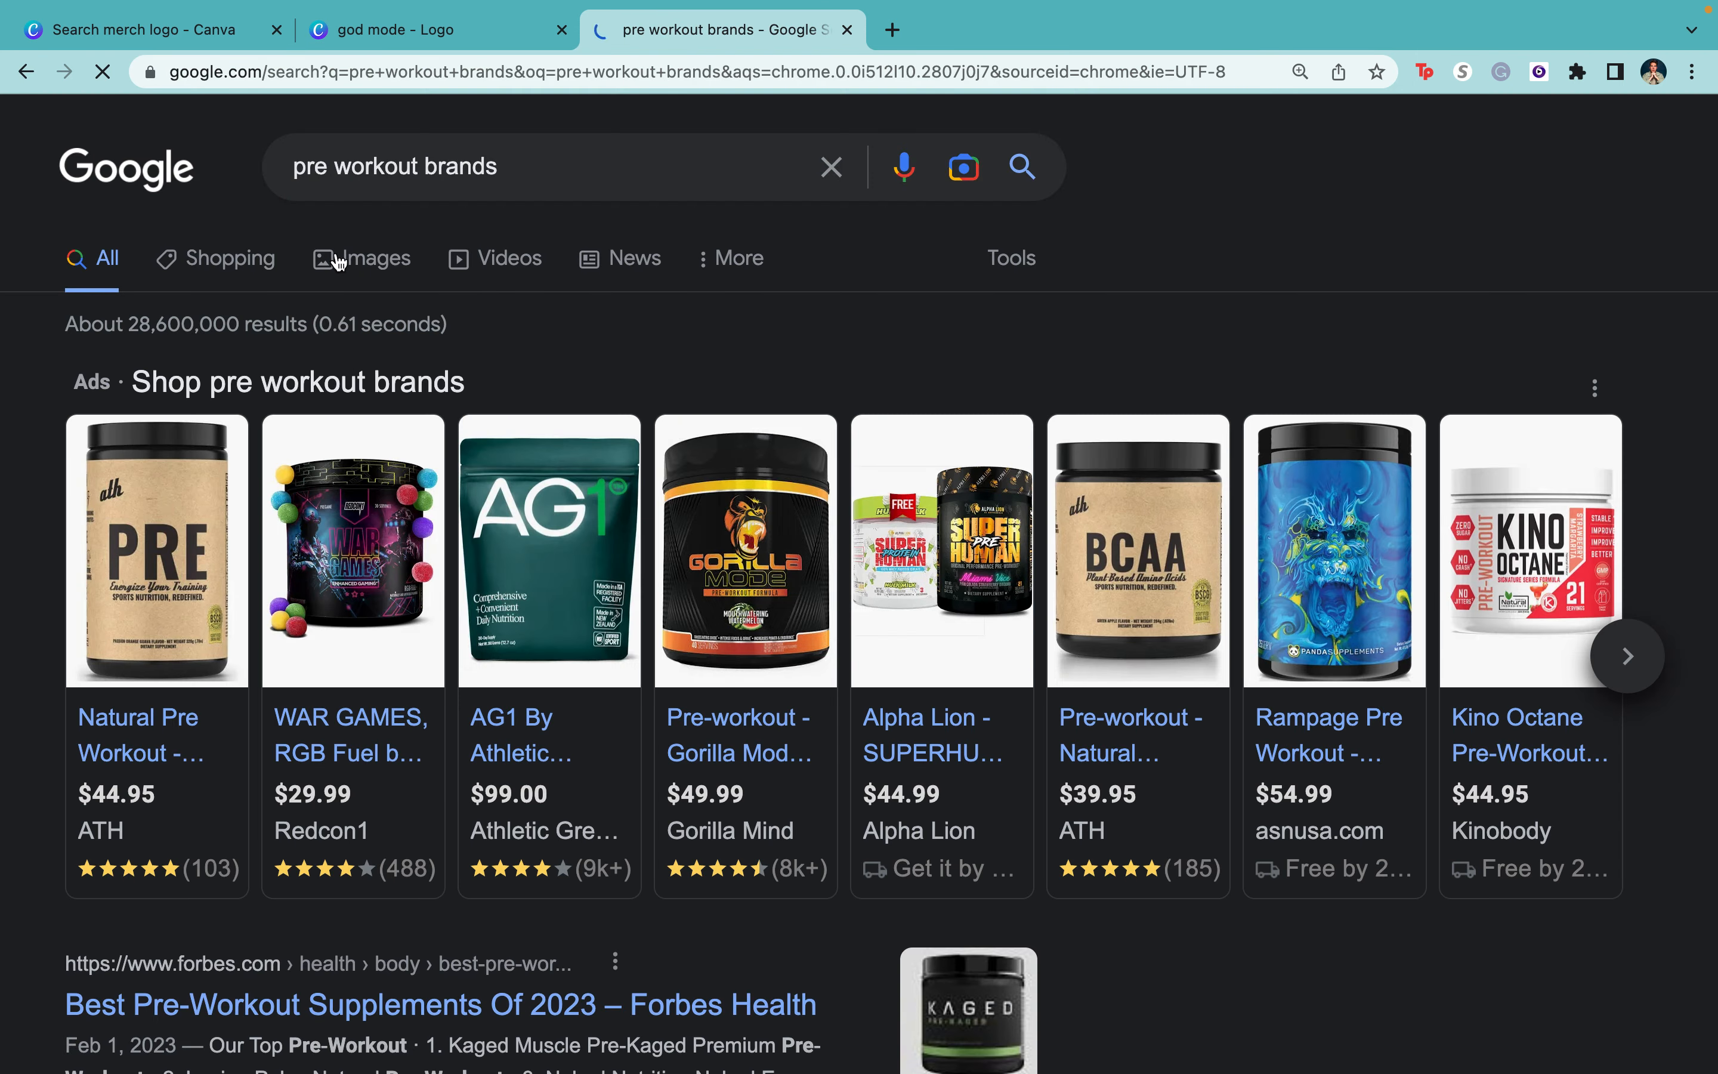
{"action": "left_click", "coordinate": [340, 260]}
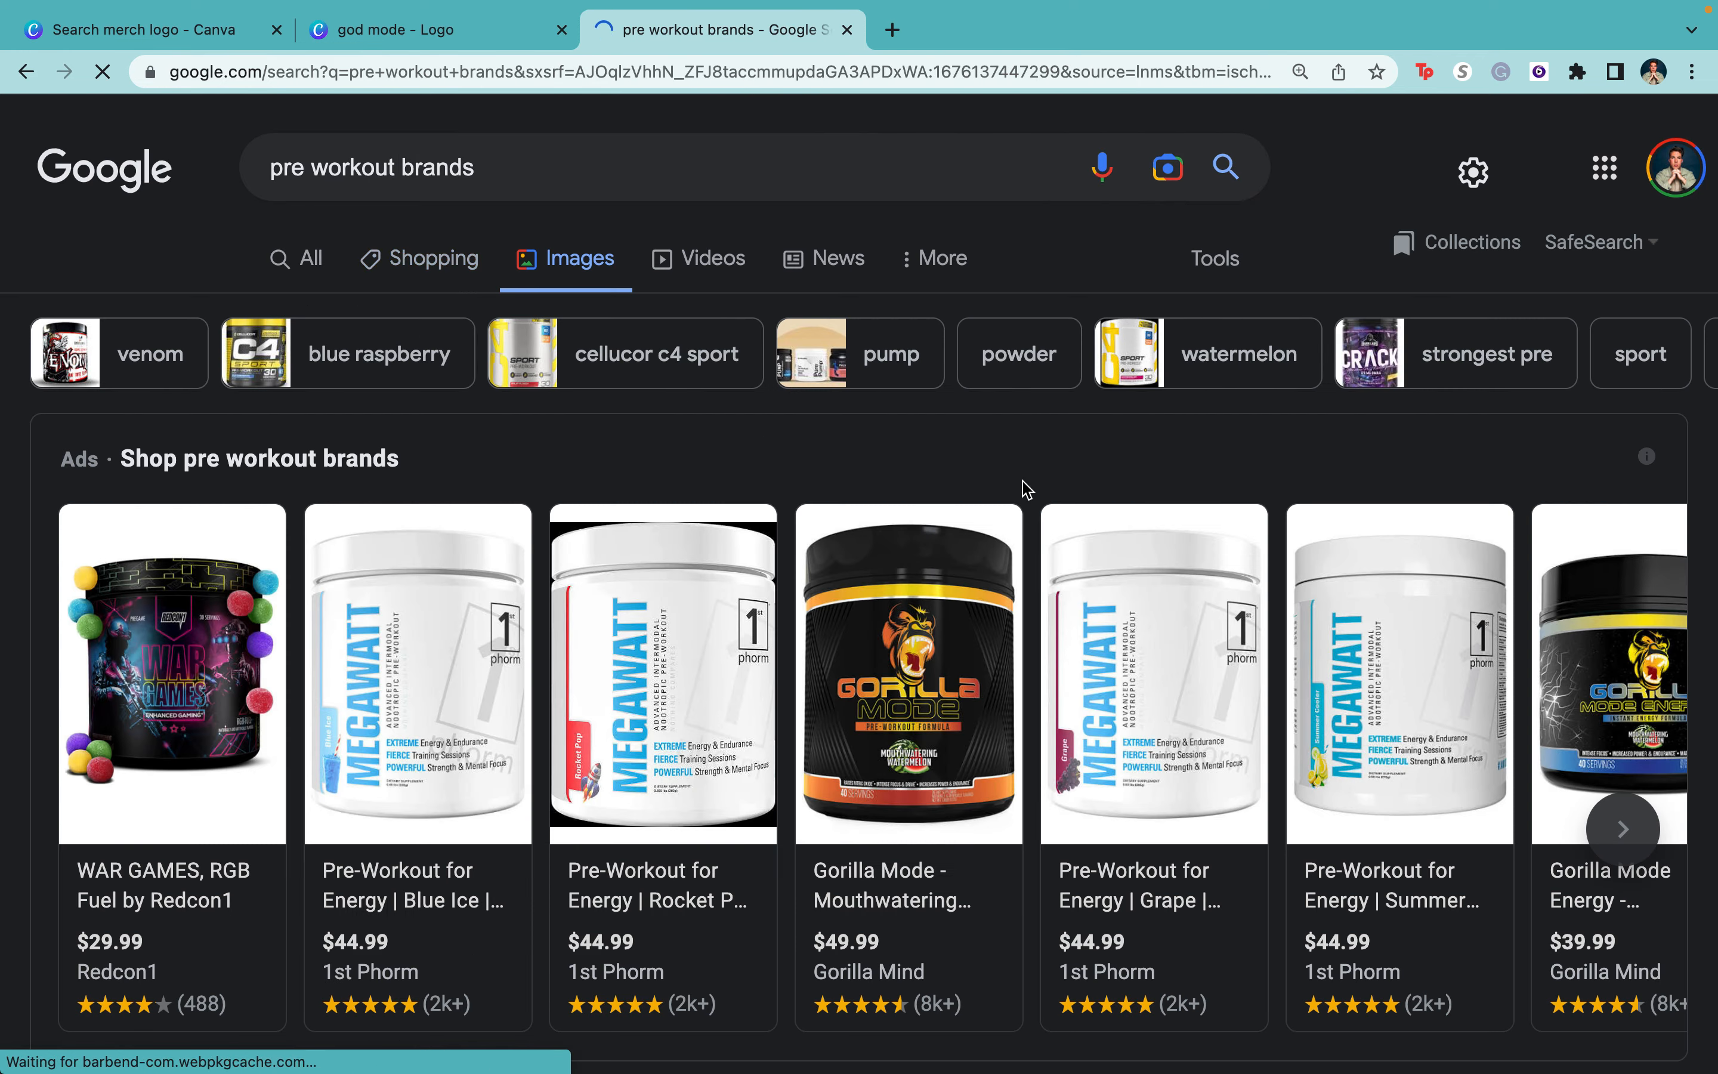
- Examine the lettering and label designs of existing pre-workout brands in the image results
{"action": "scroll", "coordinate": [914, 499], "scroll_direction": "down", "scroll_amount": 3}
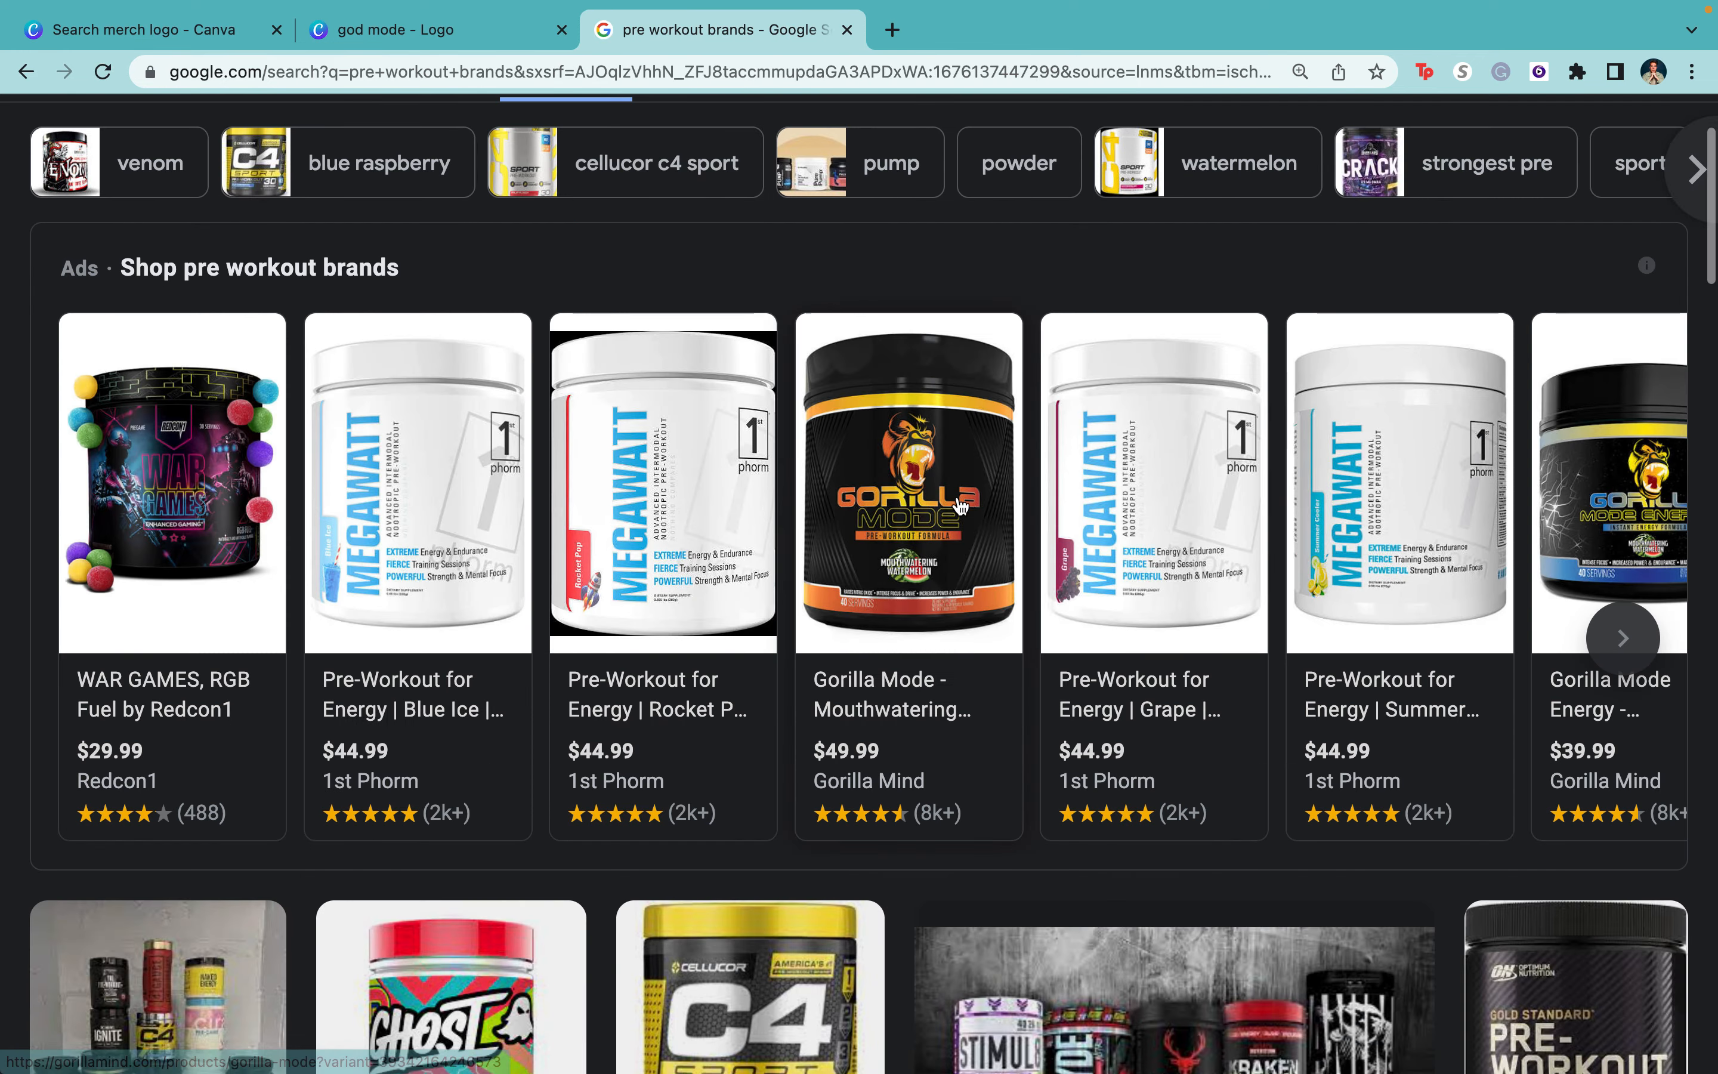
{"action": "mouse_move", "coordinate": [983, 450]}
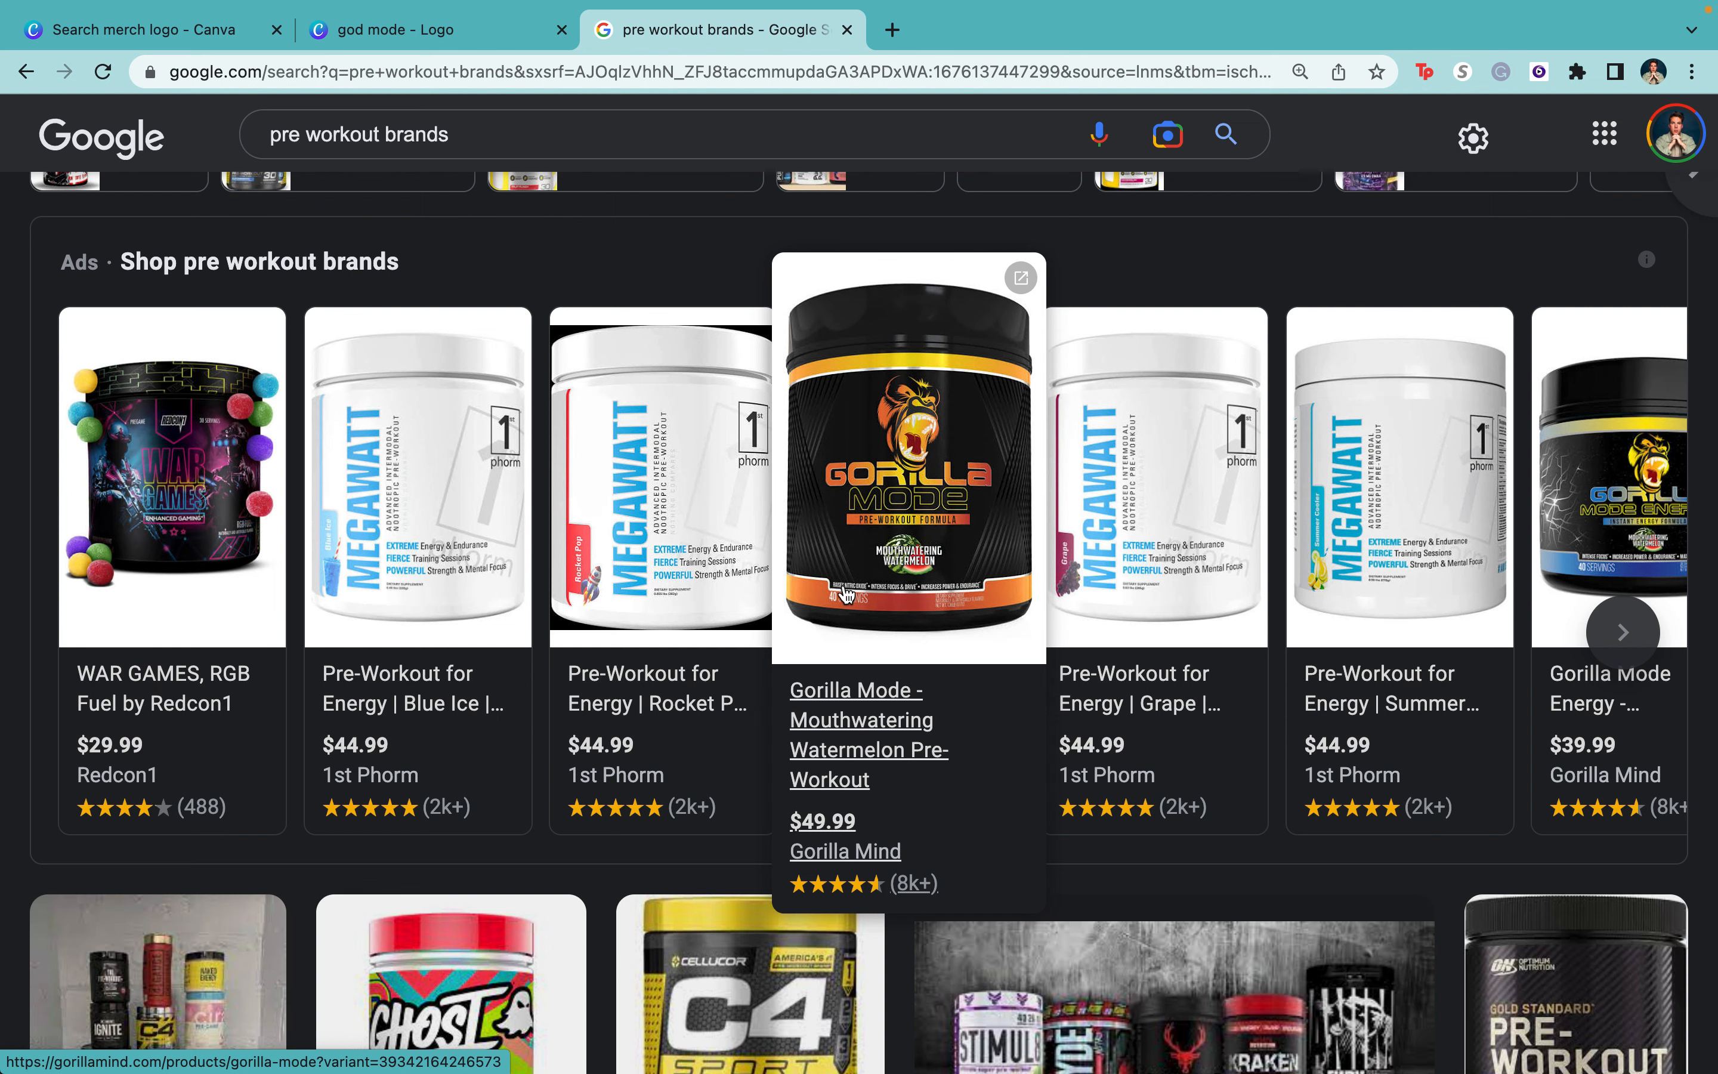
{"action": "scroll", "coordinate": [852, 567], "scroll_direction": "down", "scroll_amount": 7}
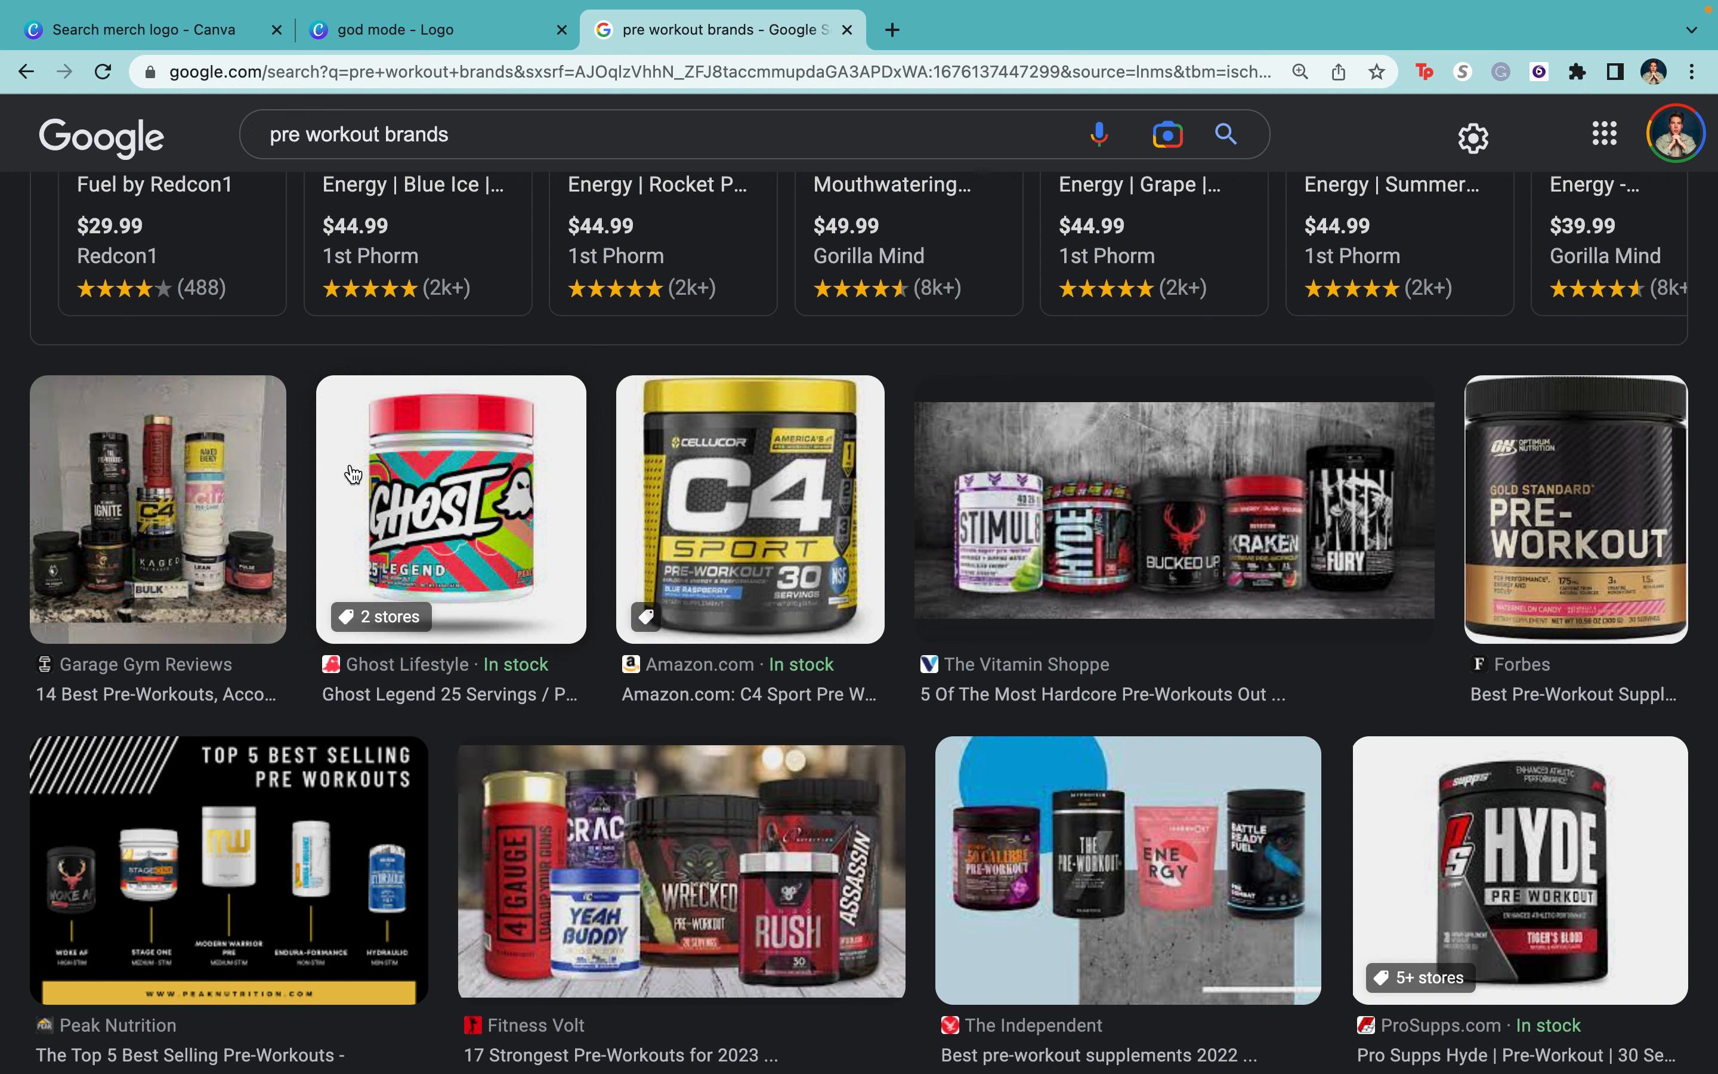
{"action": "scroll", "coordinate": [742, 589], "scroll_direction": "down", "scroll_amount": 5}
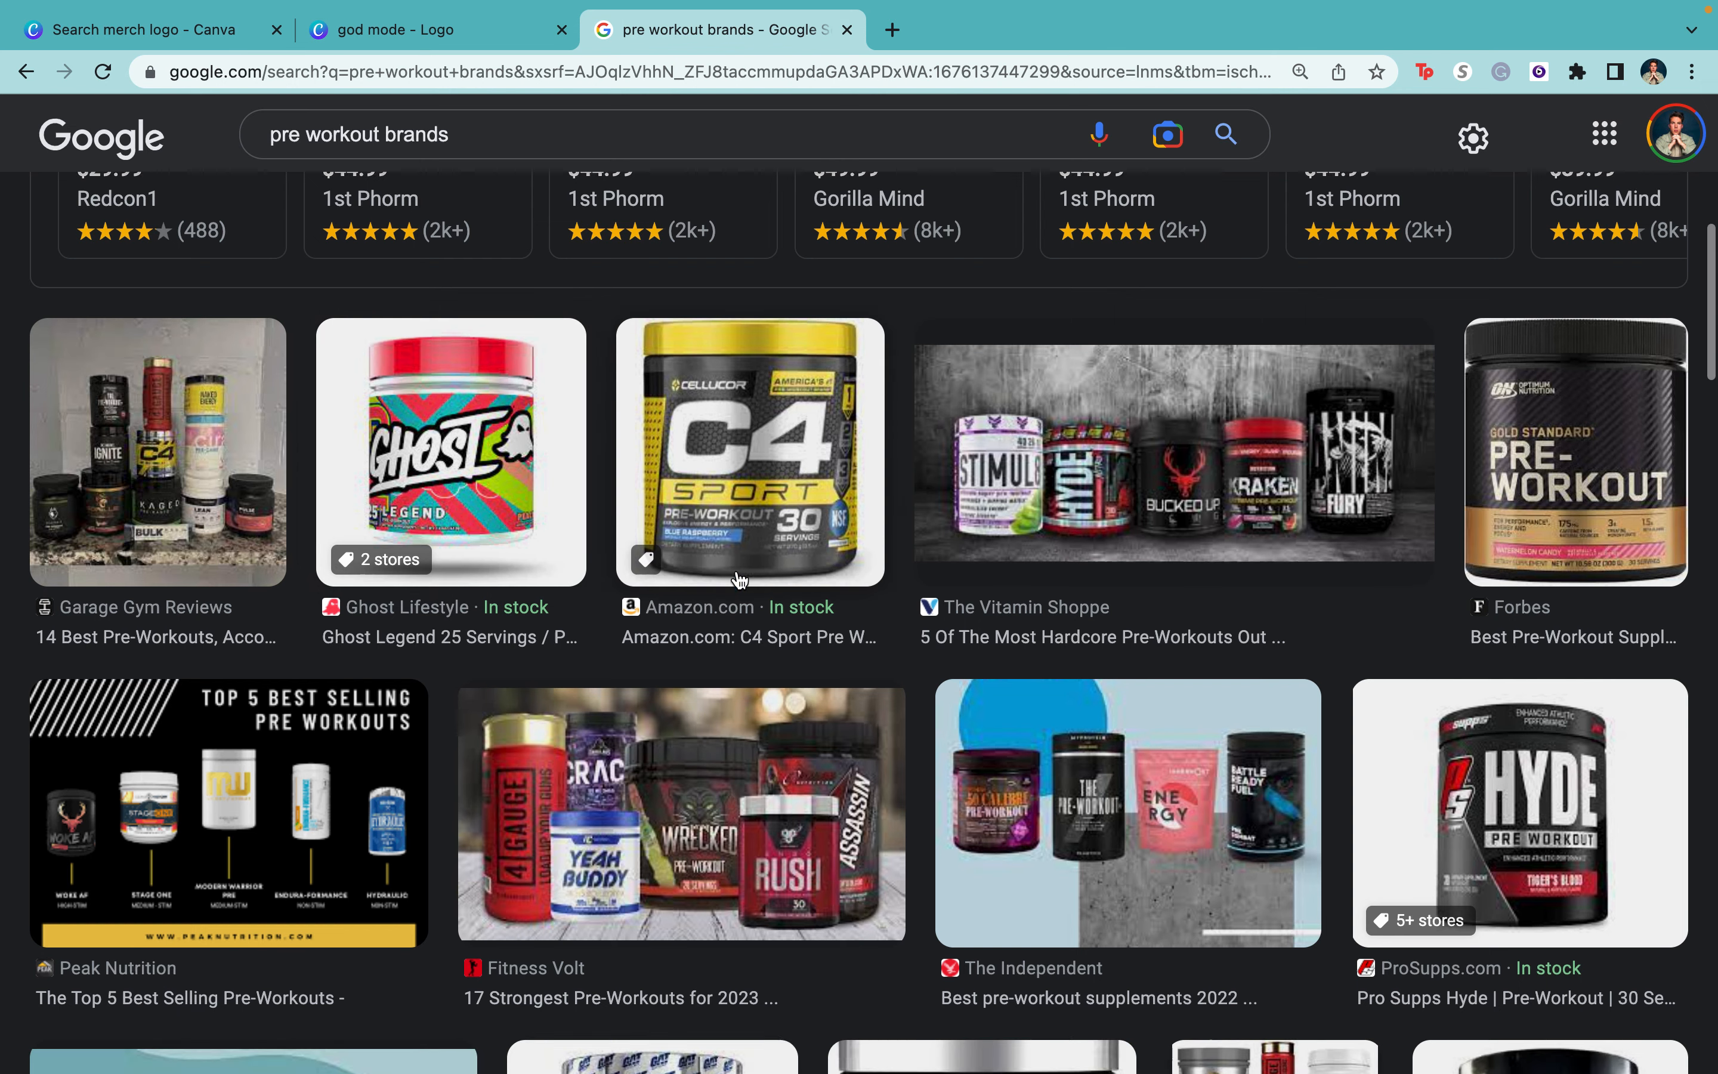
{"action": "scroll", "coordinate": [739, 579], "scroll_direction": "down", "scroll_amount": 8}
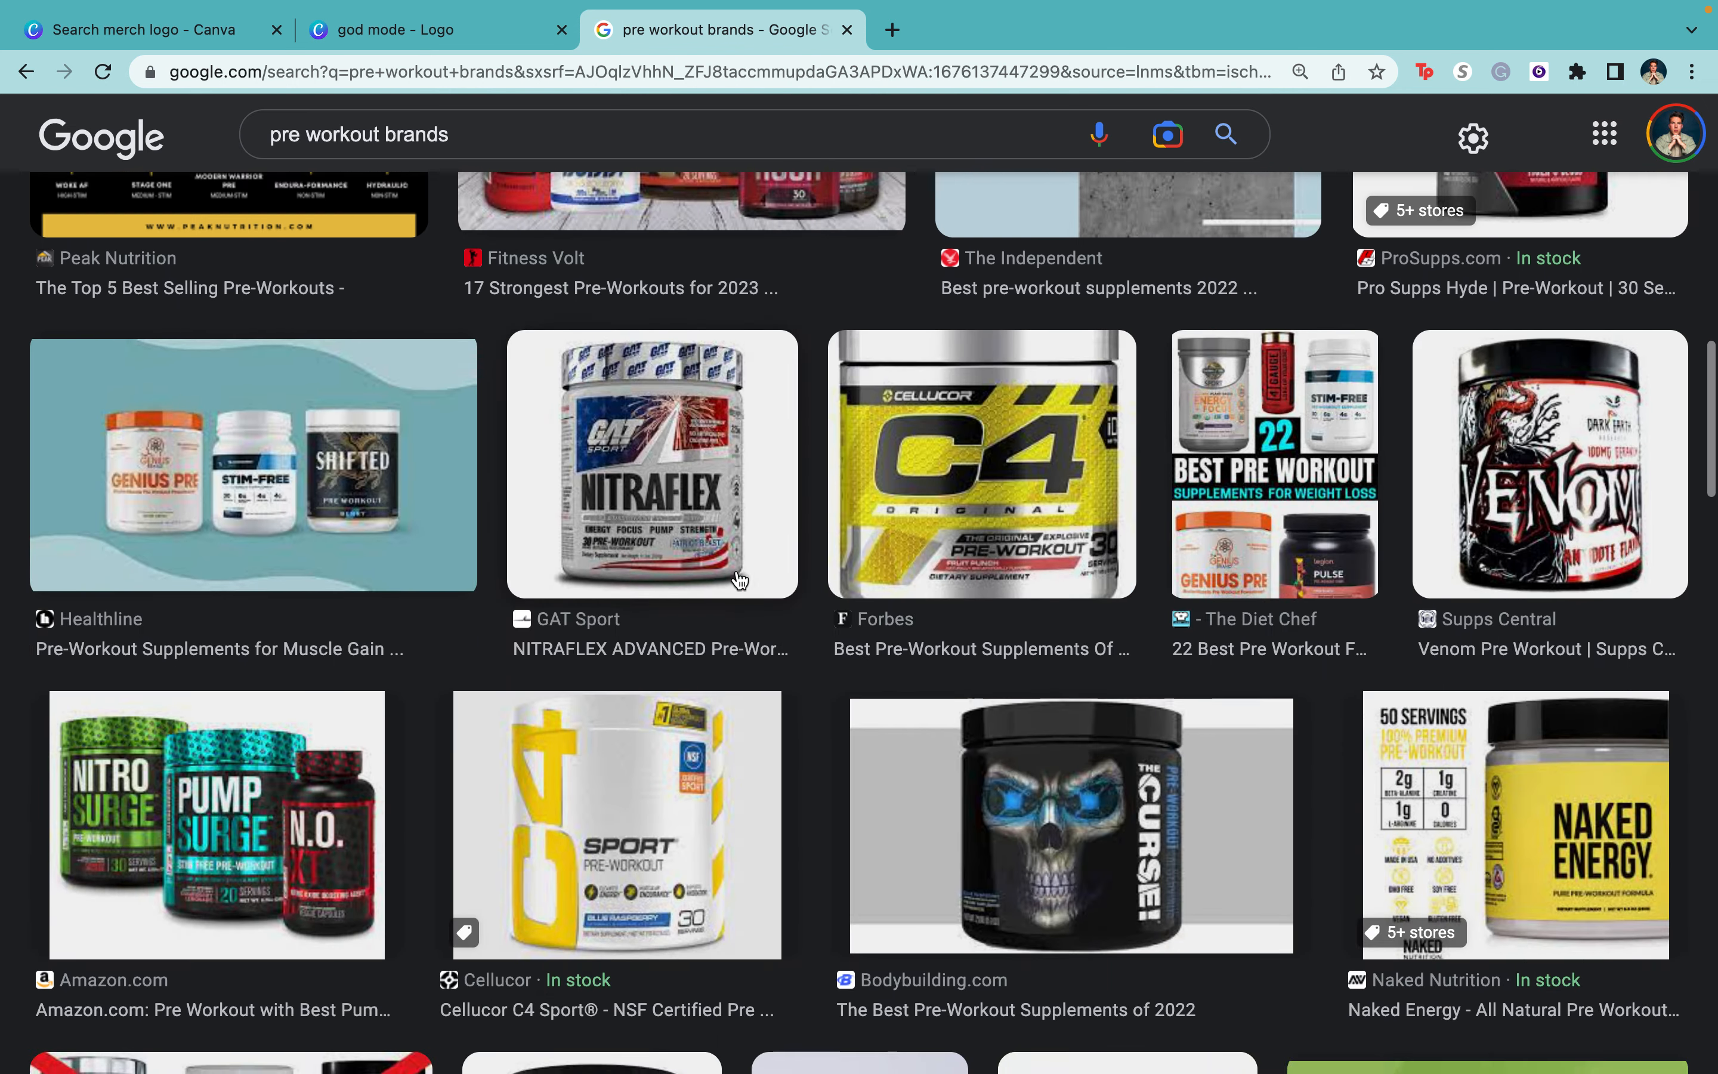
{"action": "scroll", "coordinate": [739, 579], "scroll_direction": "down", "scroll_amount": 18}
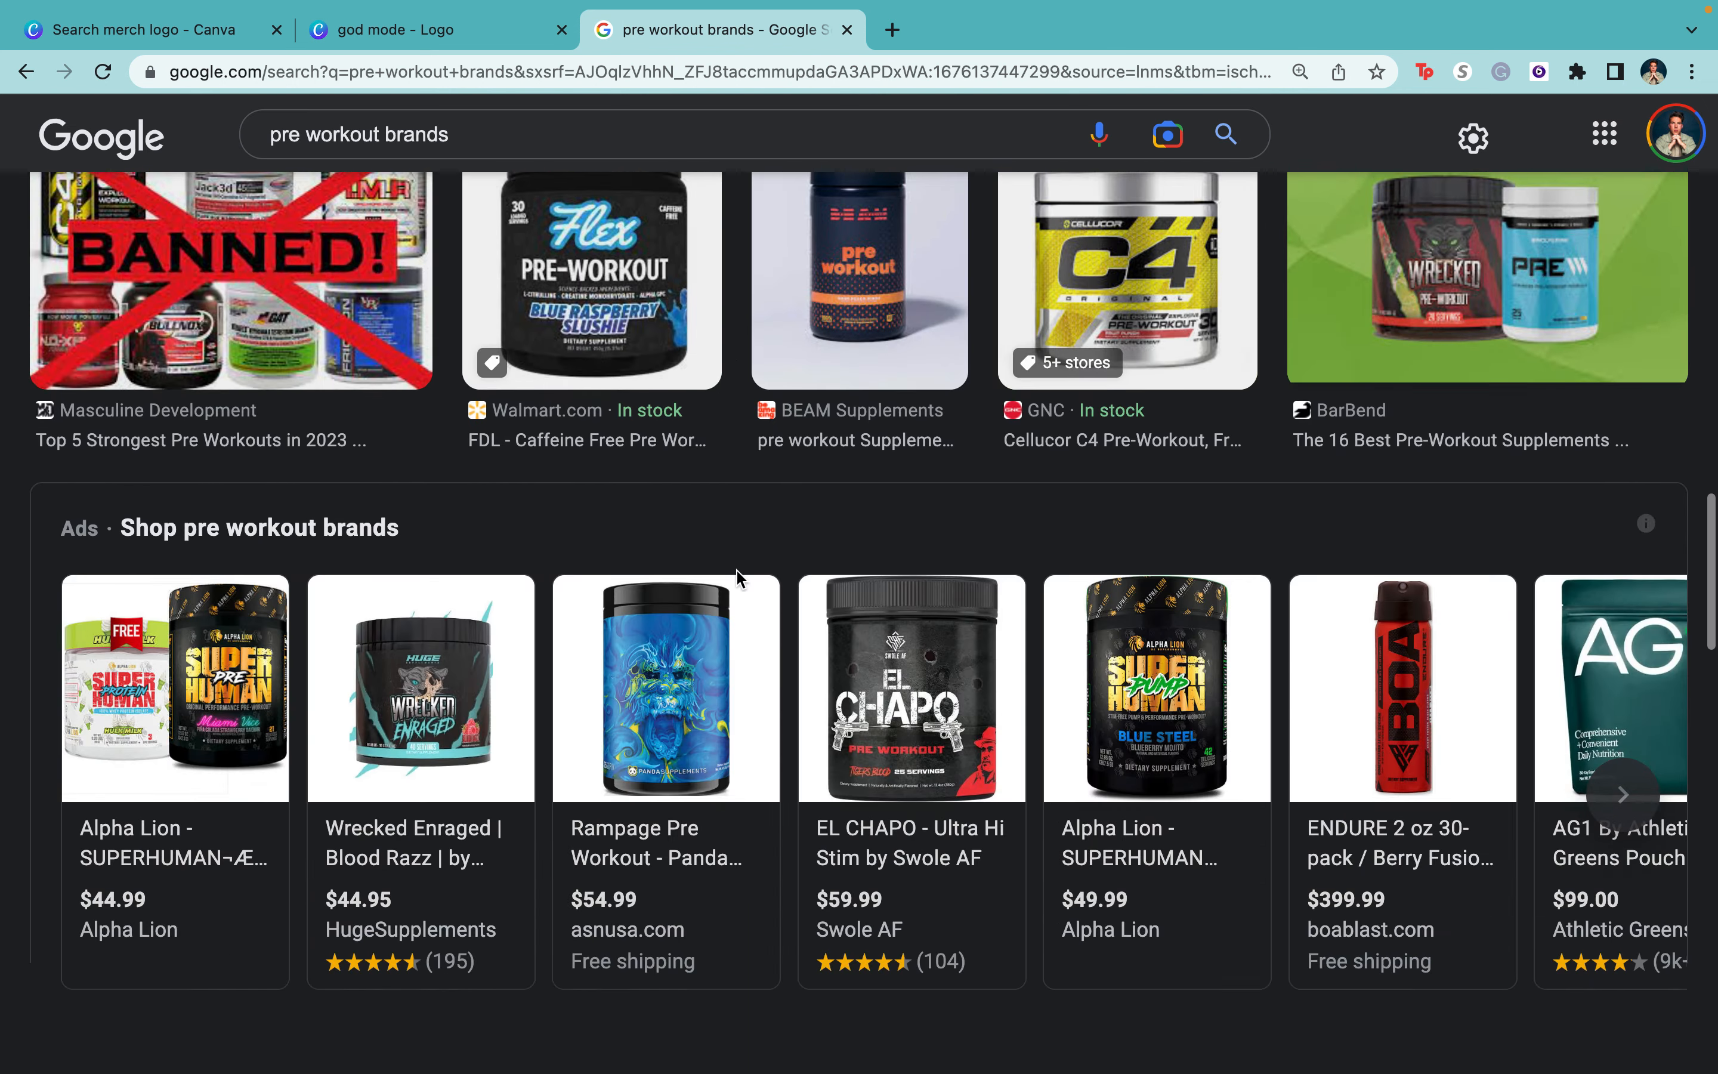
{"action": "scroll", "coordinate": [739, 579], "scroll_direction": "down", "scroll_amount": 9}
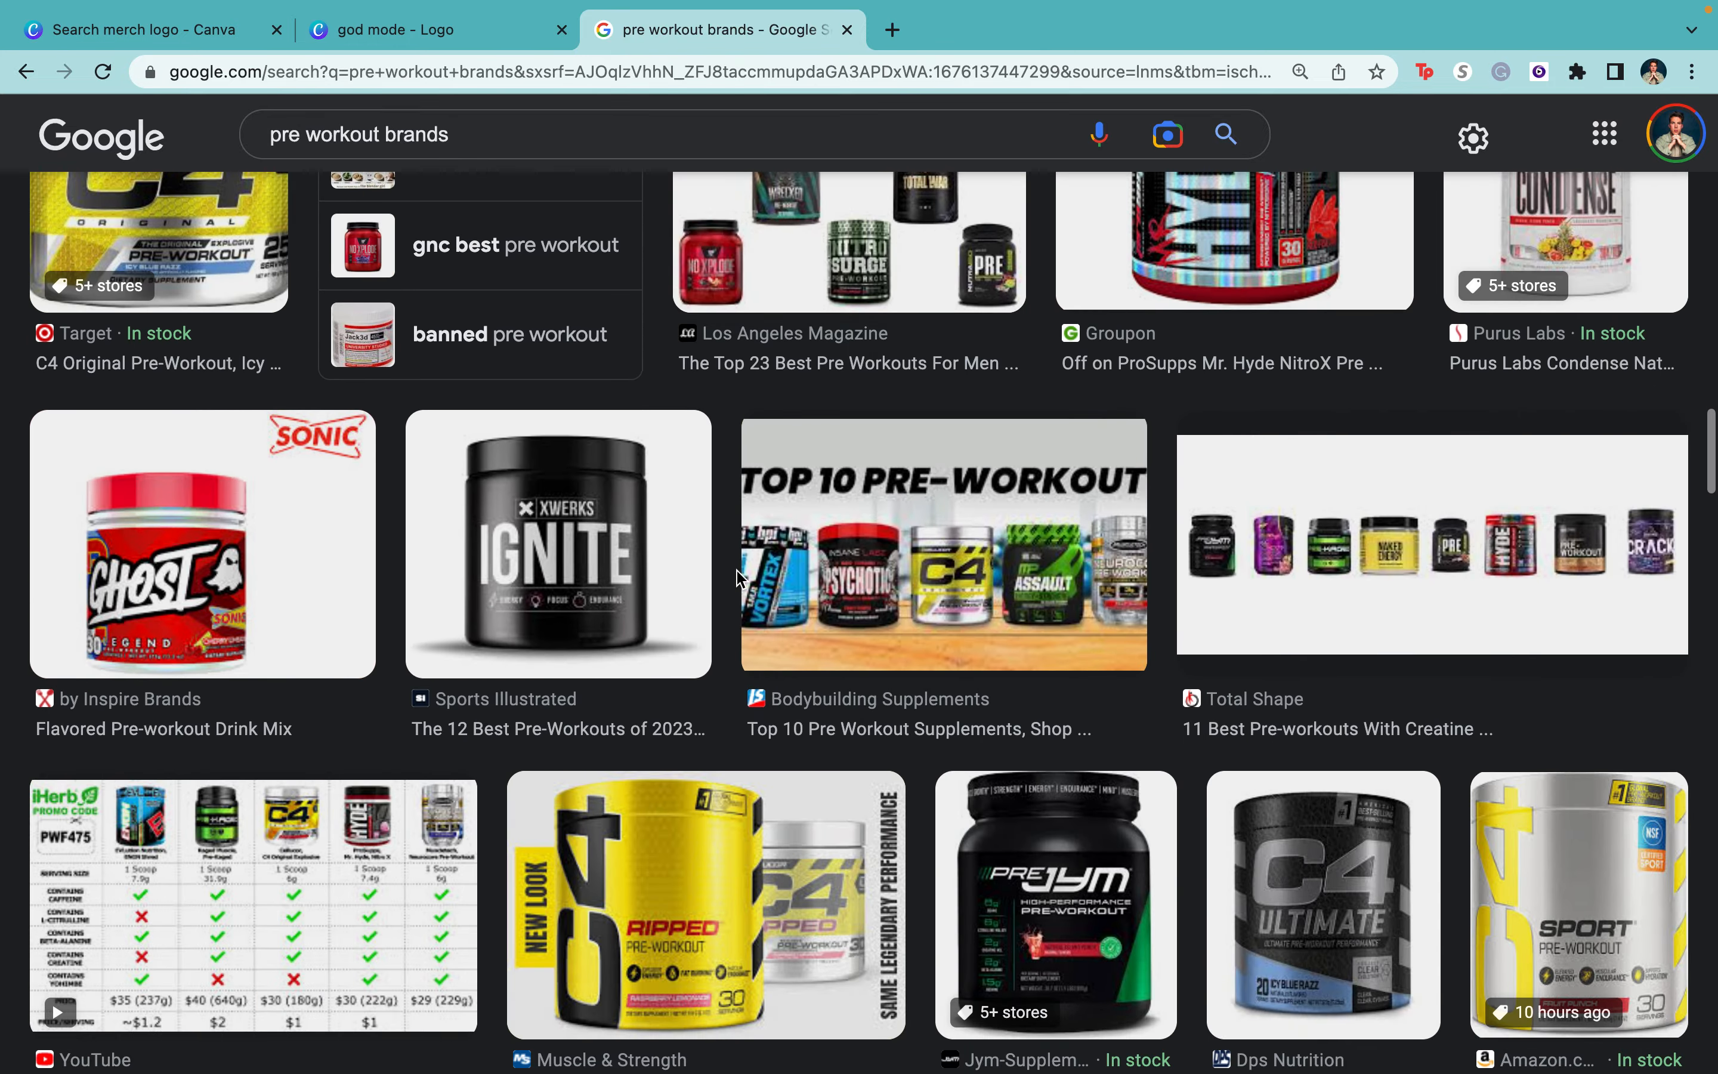
{"action": "scroll", "coordinate": [739, 579], "scroll_direction": "down", "scroll_amount": 9}
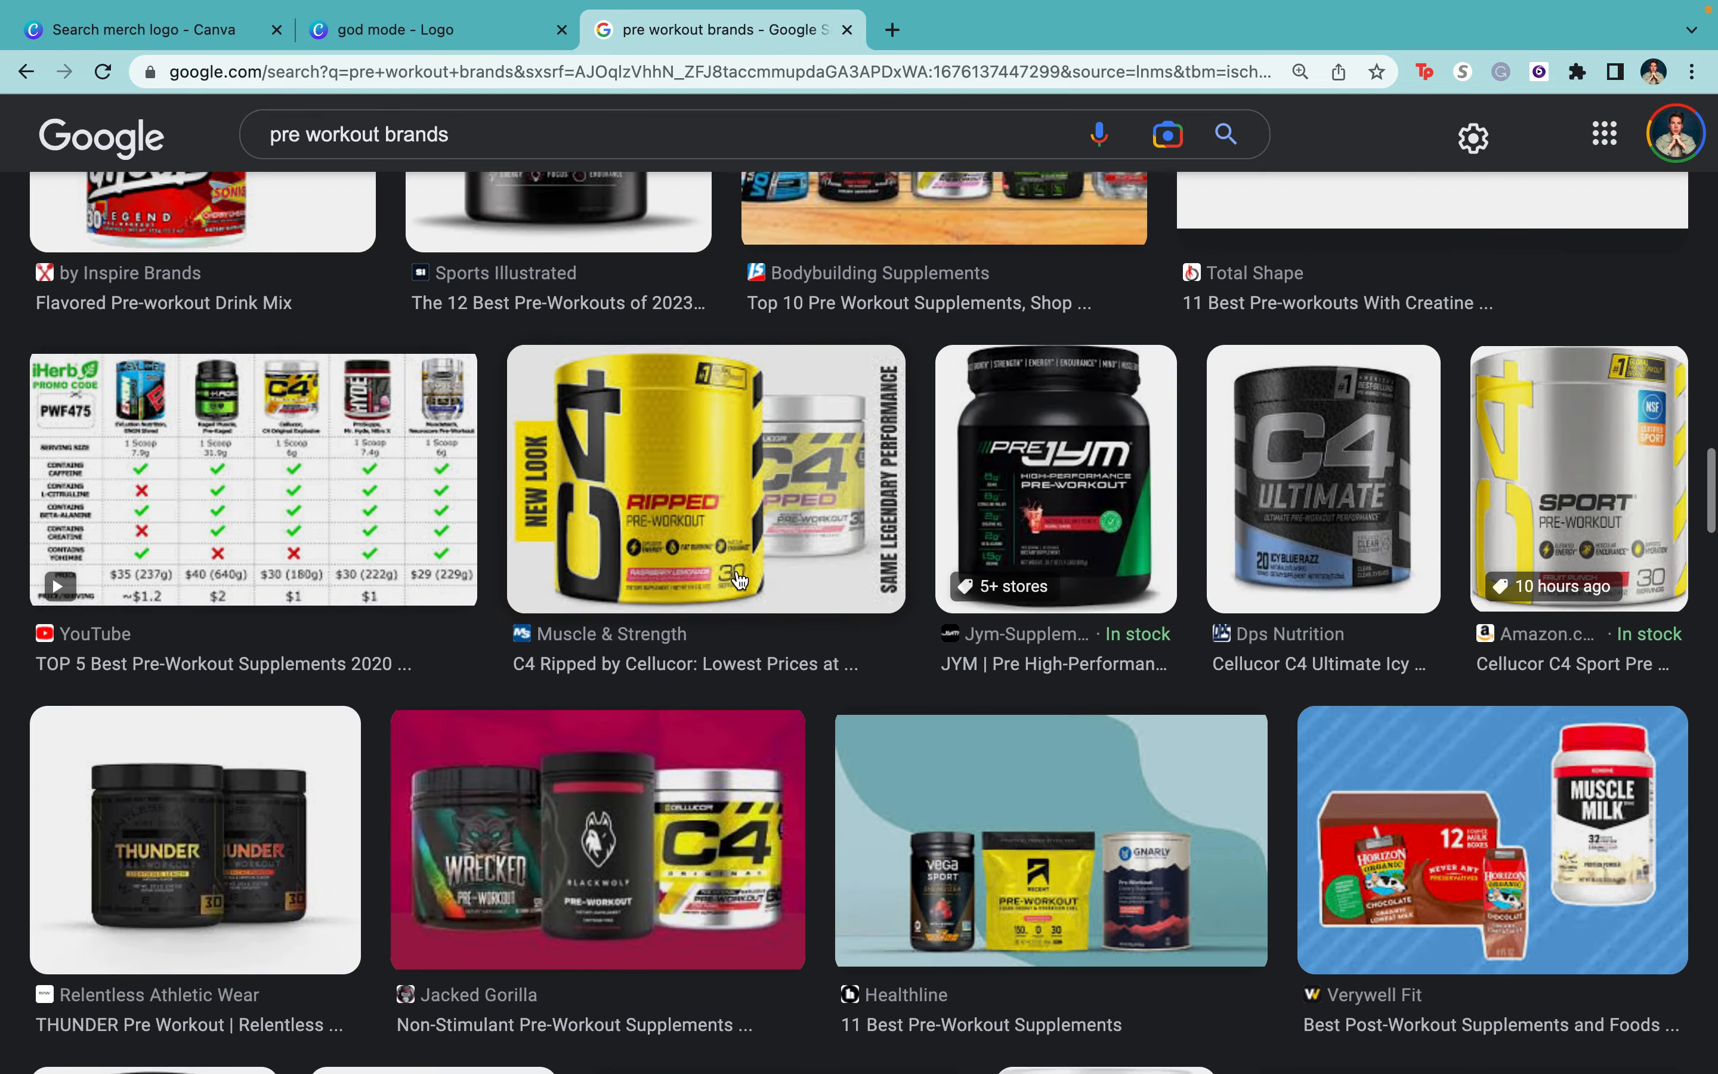
{"action": "scroll", "coordinate": [738, 579], "scroll_direction": "down", "scroll_amount": 11}
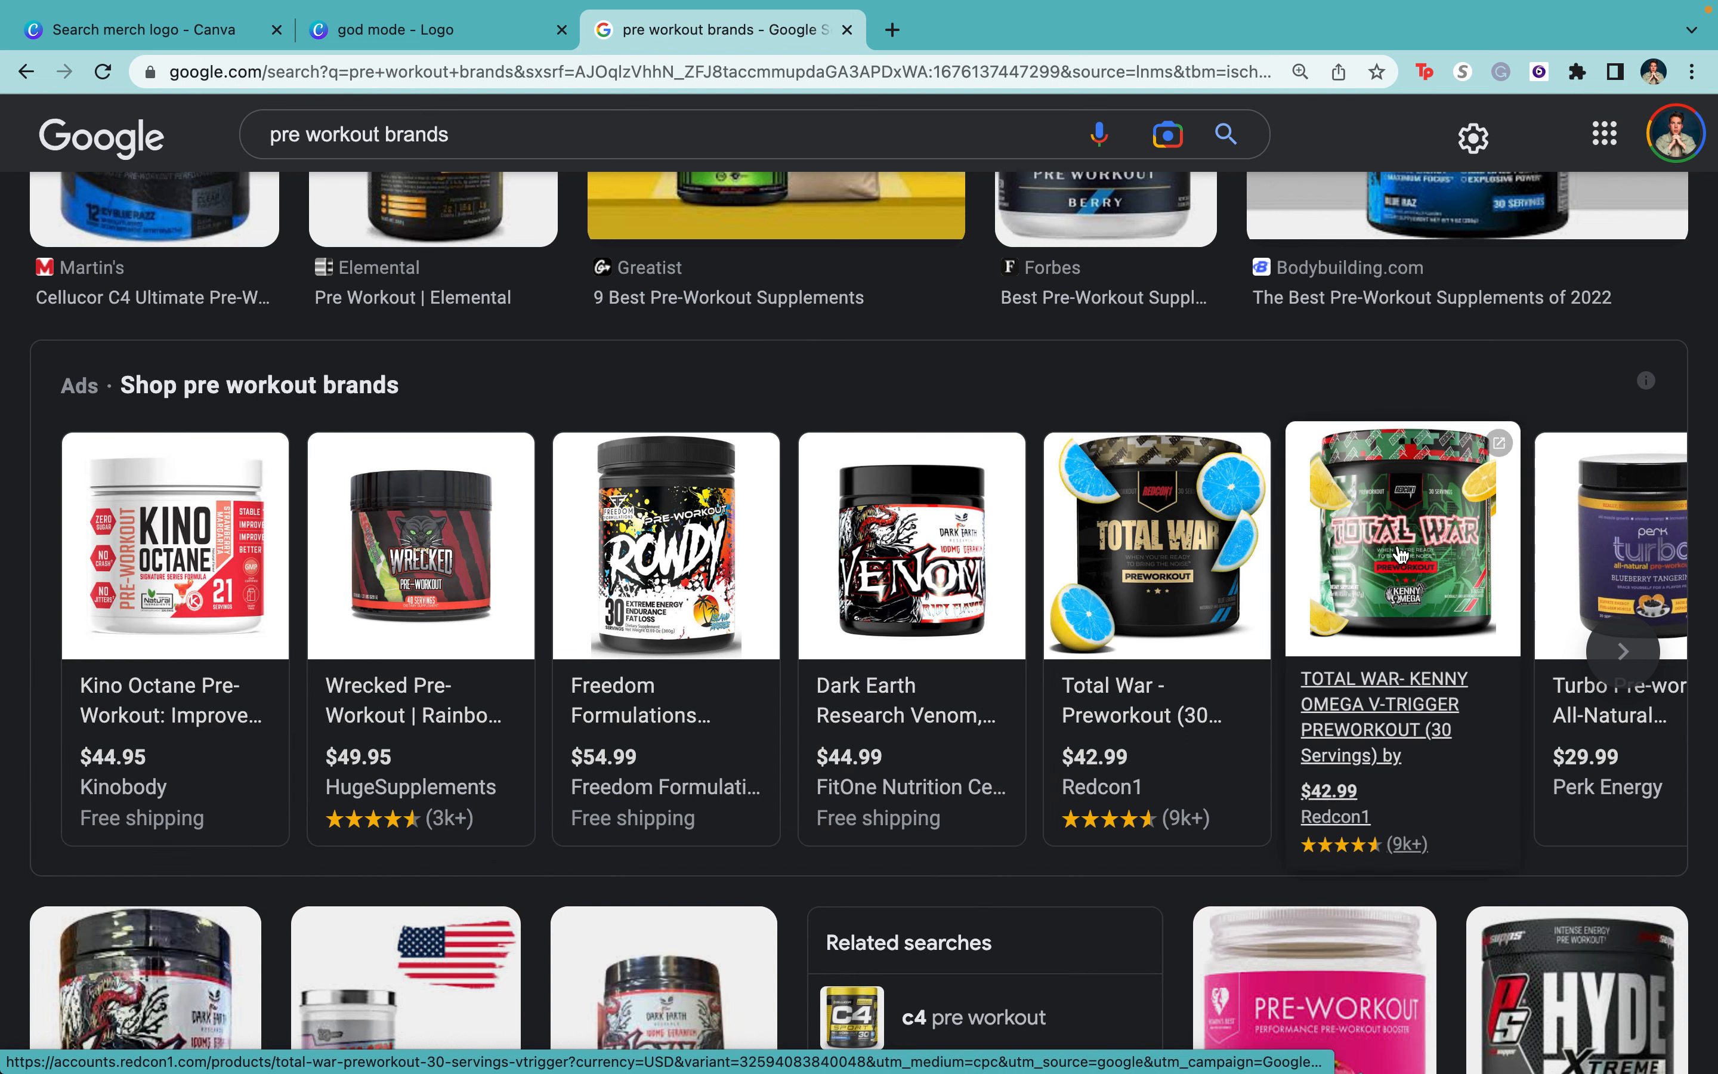
{"action": "scroll", "coordinate": [1402, 555], "scroll_direction": "down", "scroll_amount": 5}
{"action": "scroll", "coordinate": [1402, 554], "scroll_direction": "down", "scroll_amount": 3}
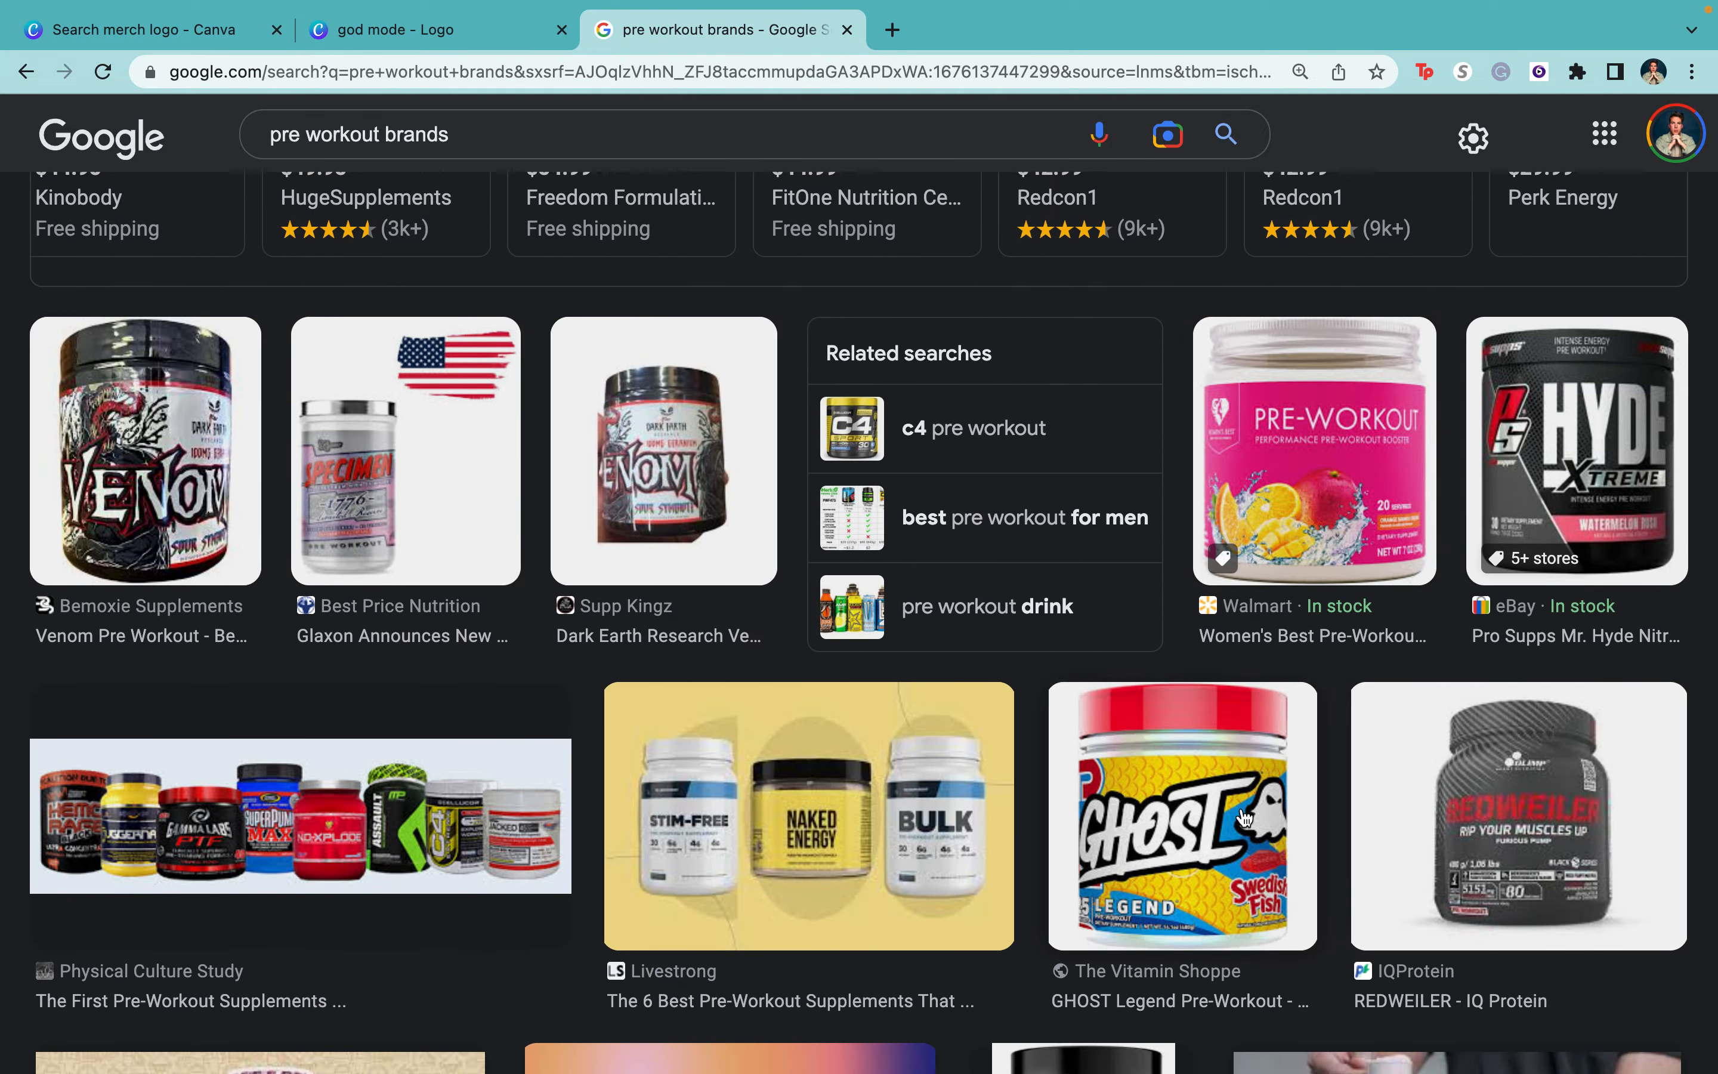
{"action": "scroll", "coordinate": [1225, 863], "scroll_direction": "down", "scroll_amount": 10}
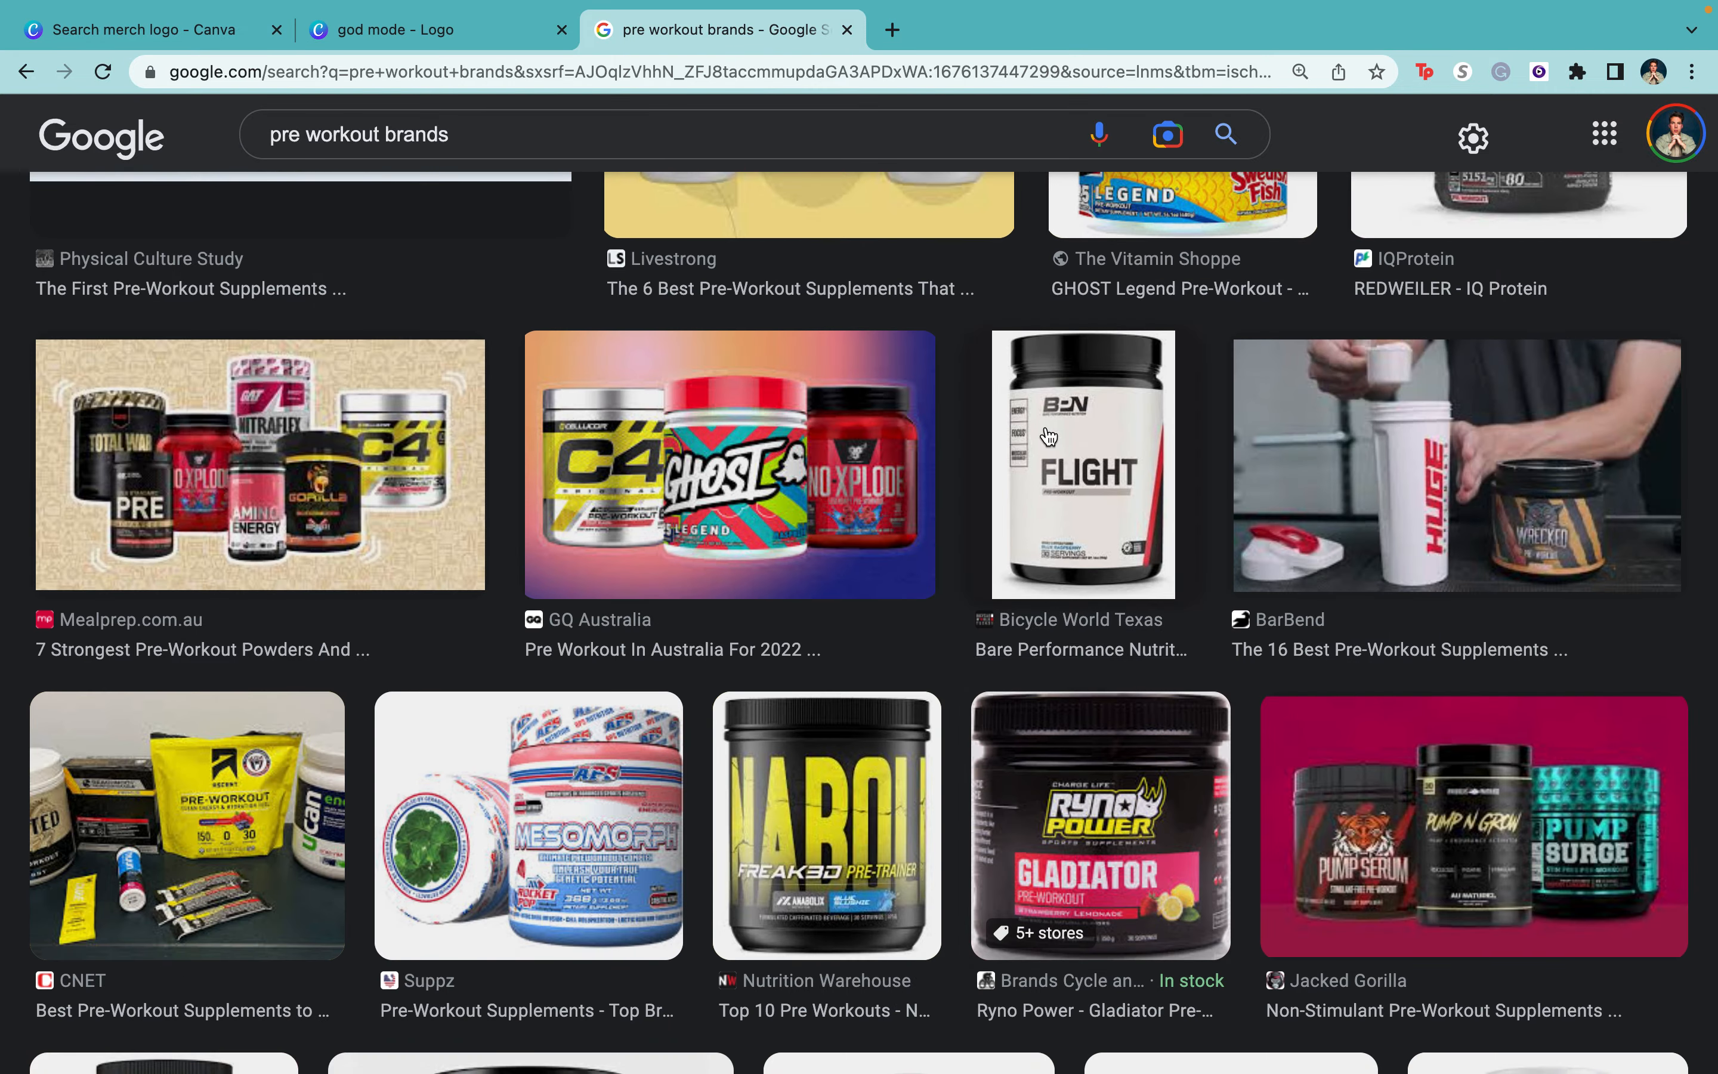
- Switch back to the god mode design in Canva and add a heading text box to the blank page
{"action": "left_click", "coordinate": [393, 32]}
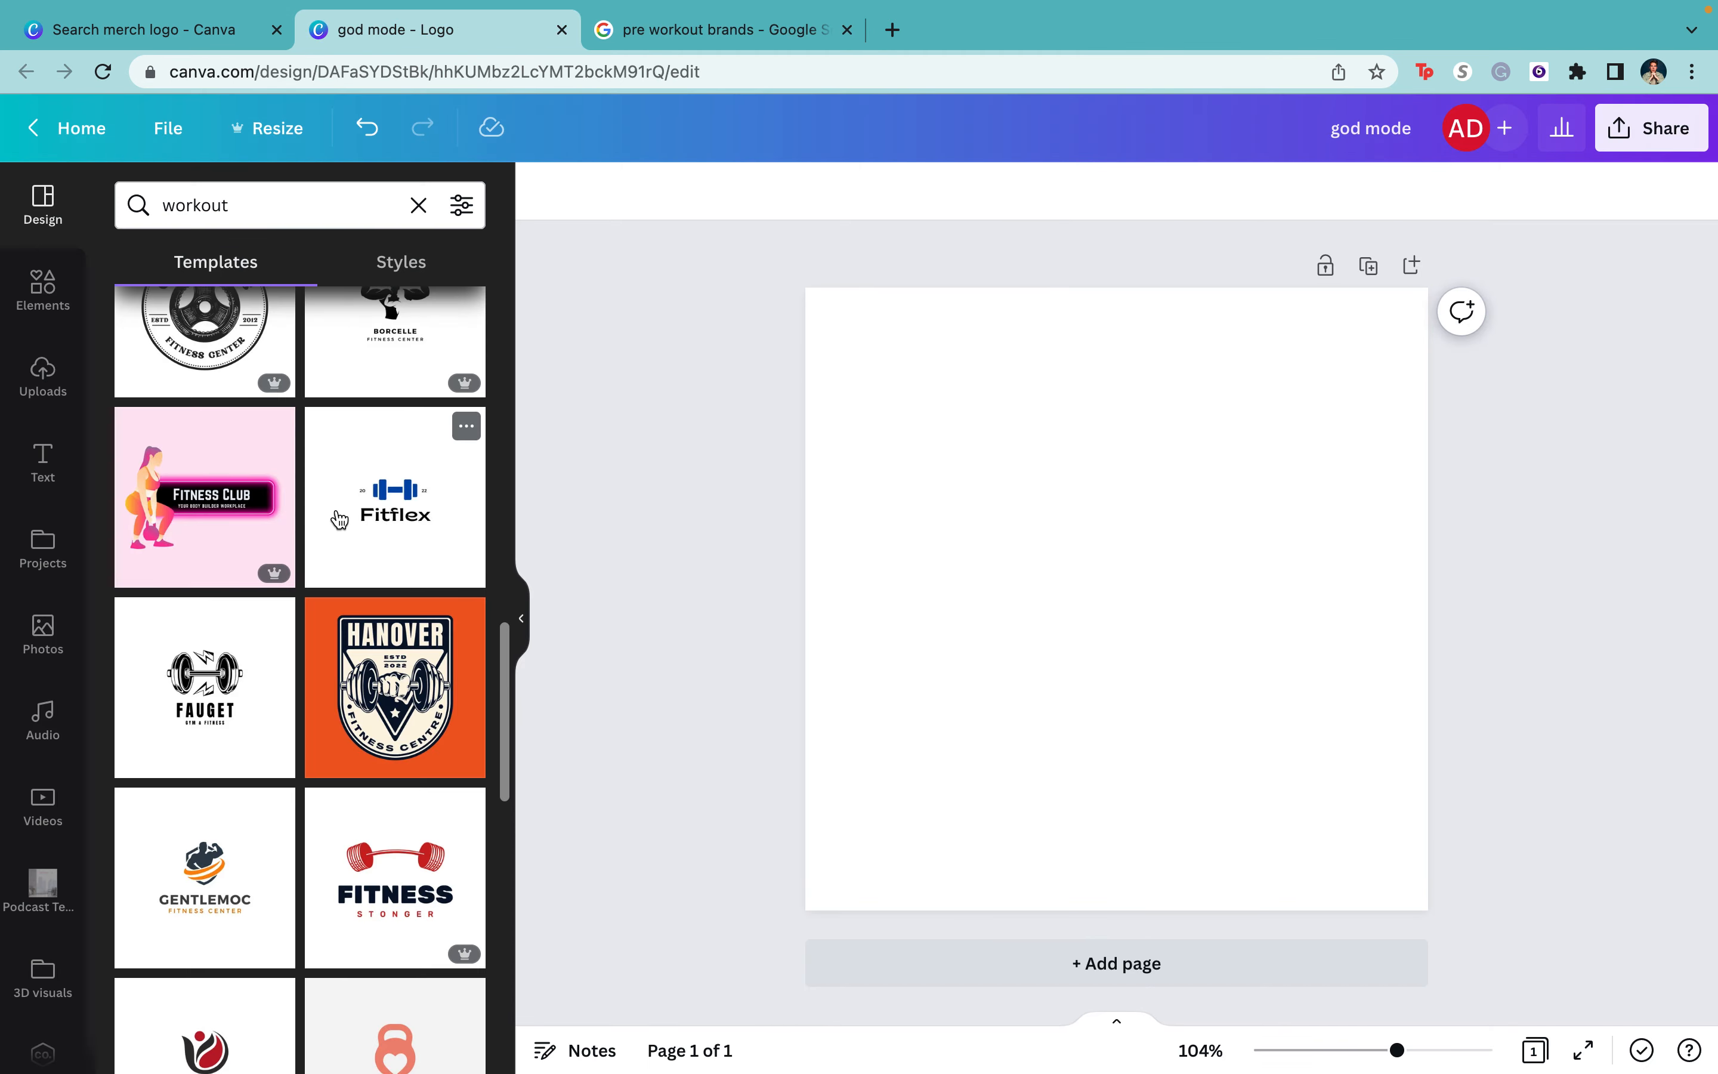
{"action": "scroll", "coordinate": [445, 764], "scroll_direction": "down", "scroll_amount": 3}
{"action": "scroll", "coordinate": [445, 764], "scroll_direction": "down", "scroll_amount": 7}
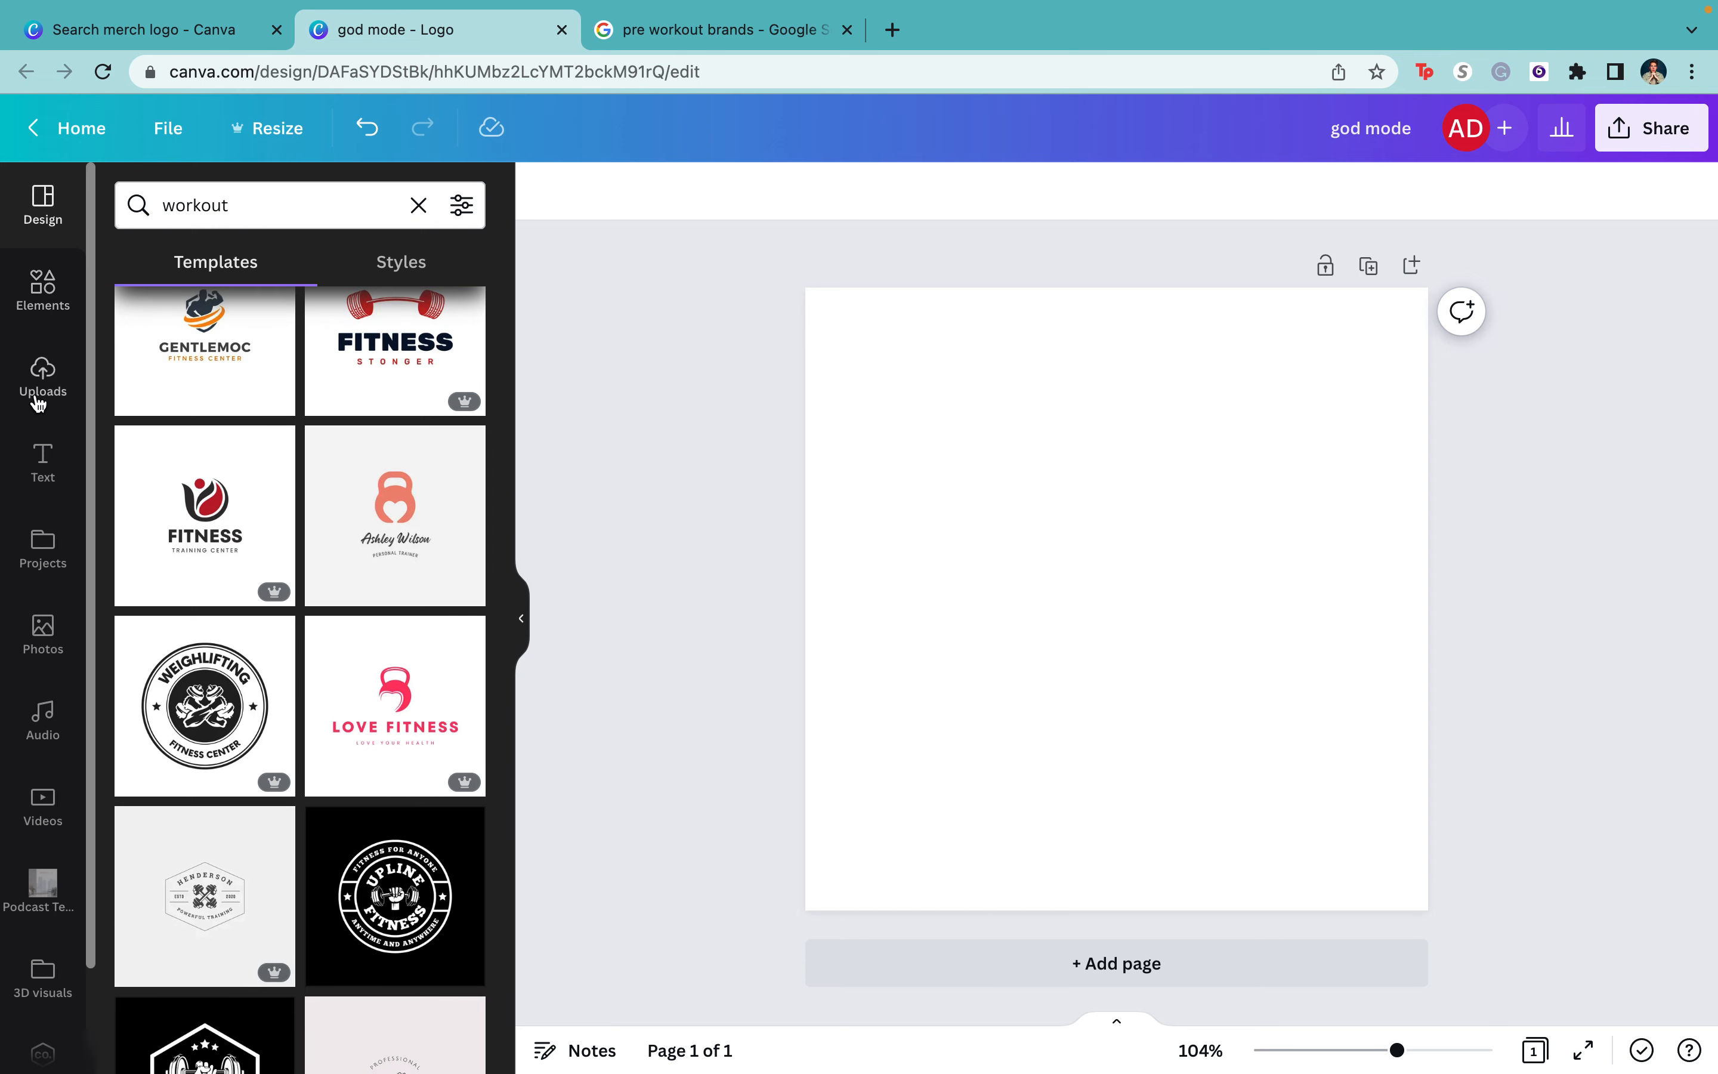
{"action": "left_click", "coordinate": [42, 460]}
{"action": "left_click", "coordinate": [168, 403]}
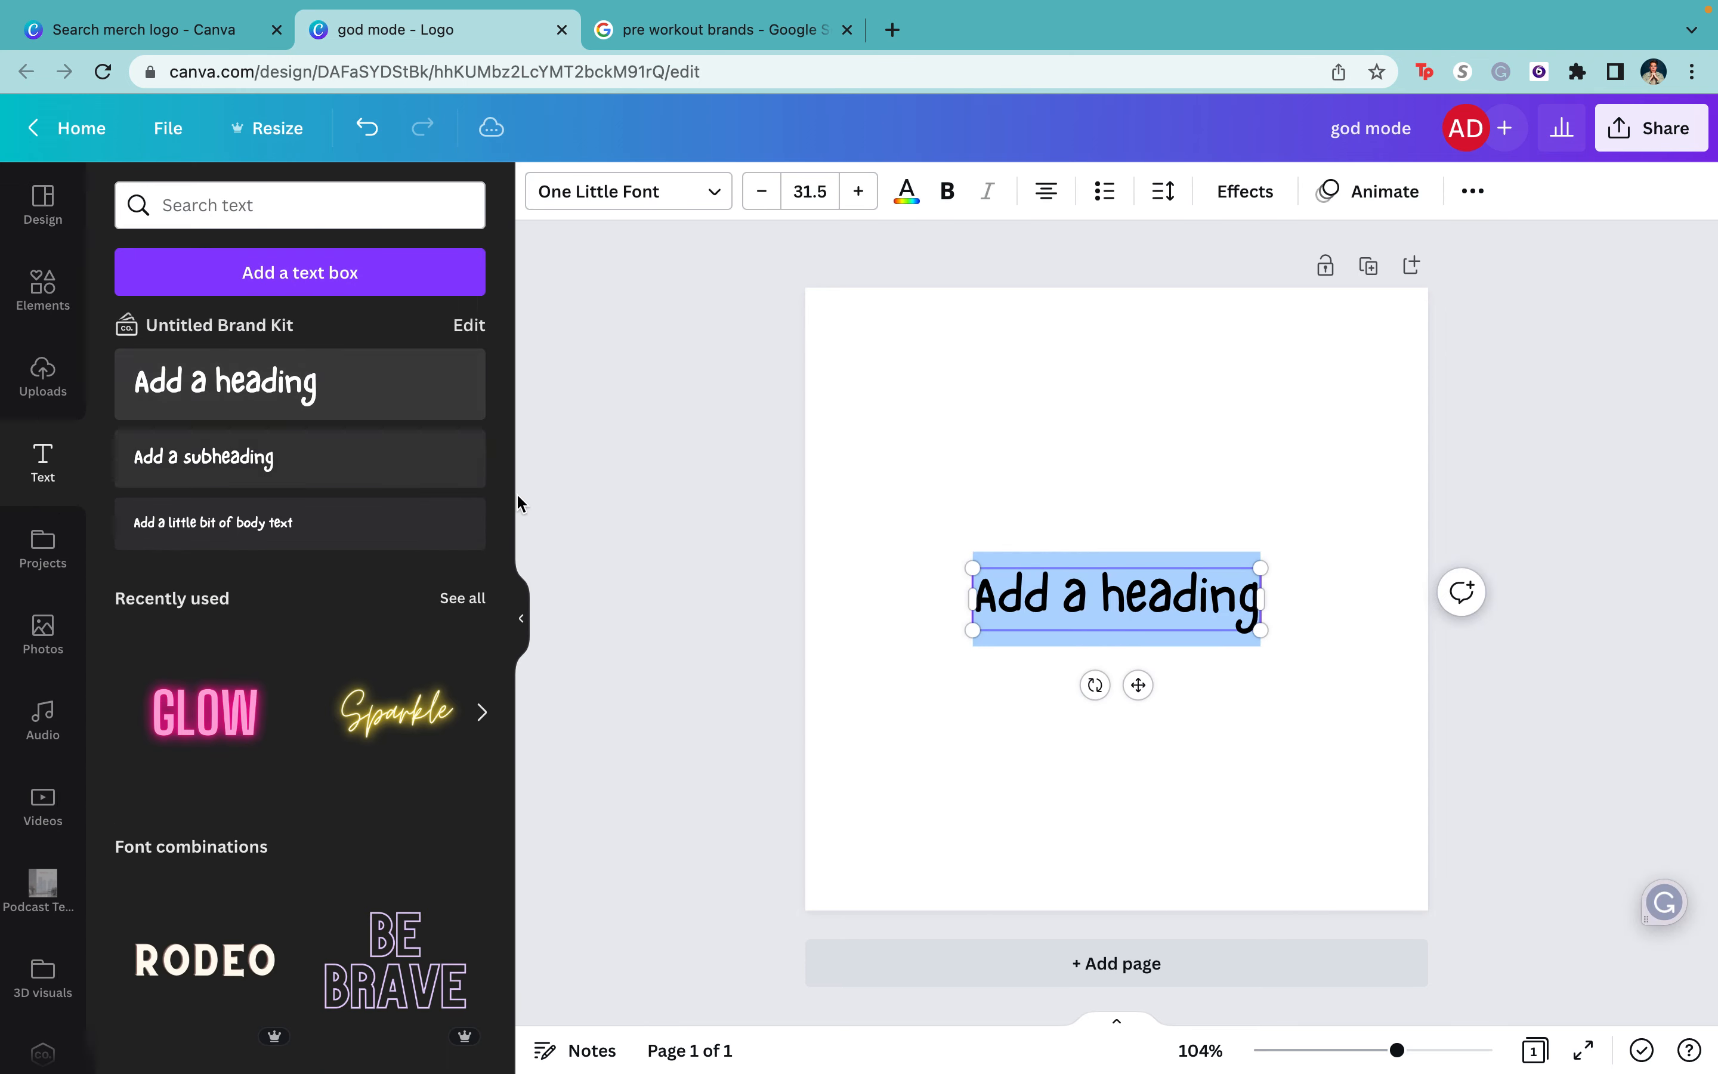
- Replace the heading's placeholder text with "GOD MODE" and enlarge it to font size 70.1, centred on the page
{"action": "type", "text": "GOd"}
{"action": "key", "text": "BackSpace"}
{"action": "key", "text": "BackSpace"}
{"action": "key", "text": "BackSpace"}
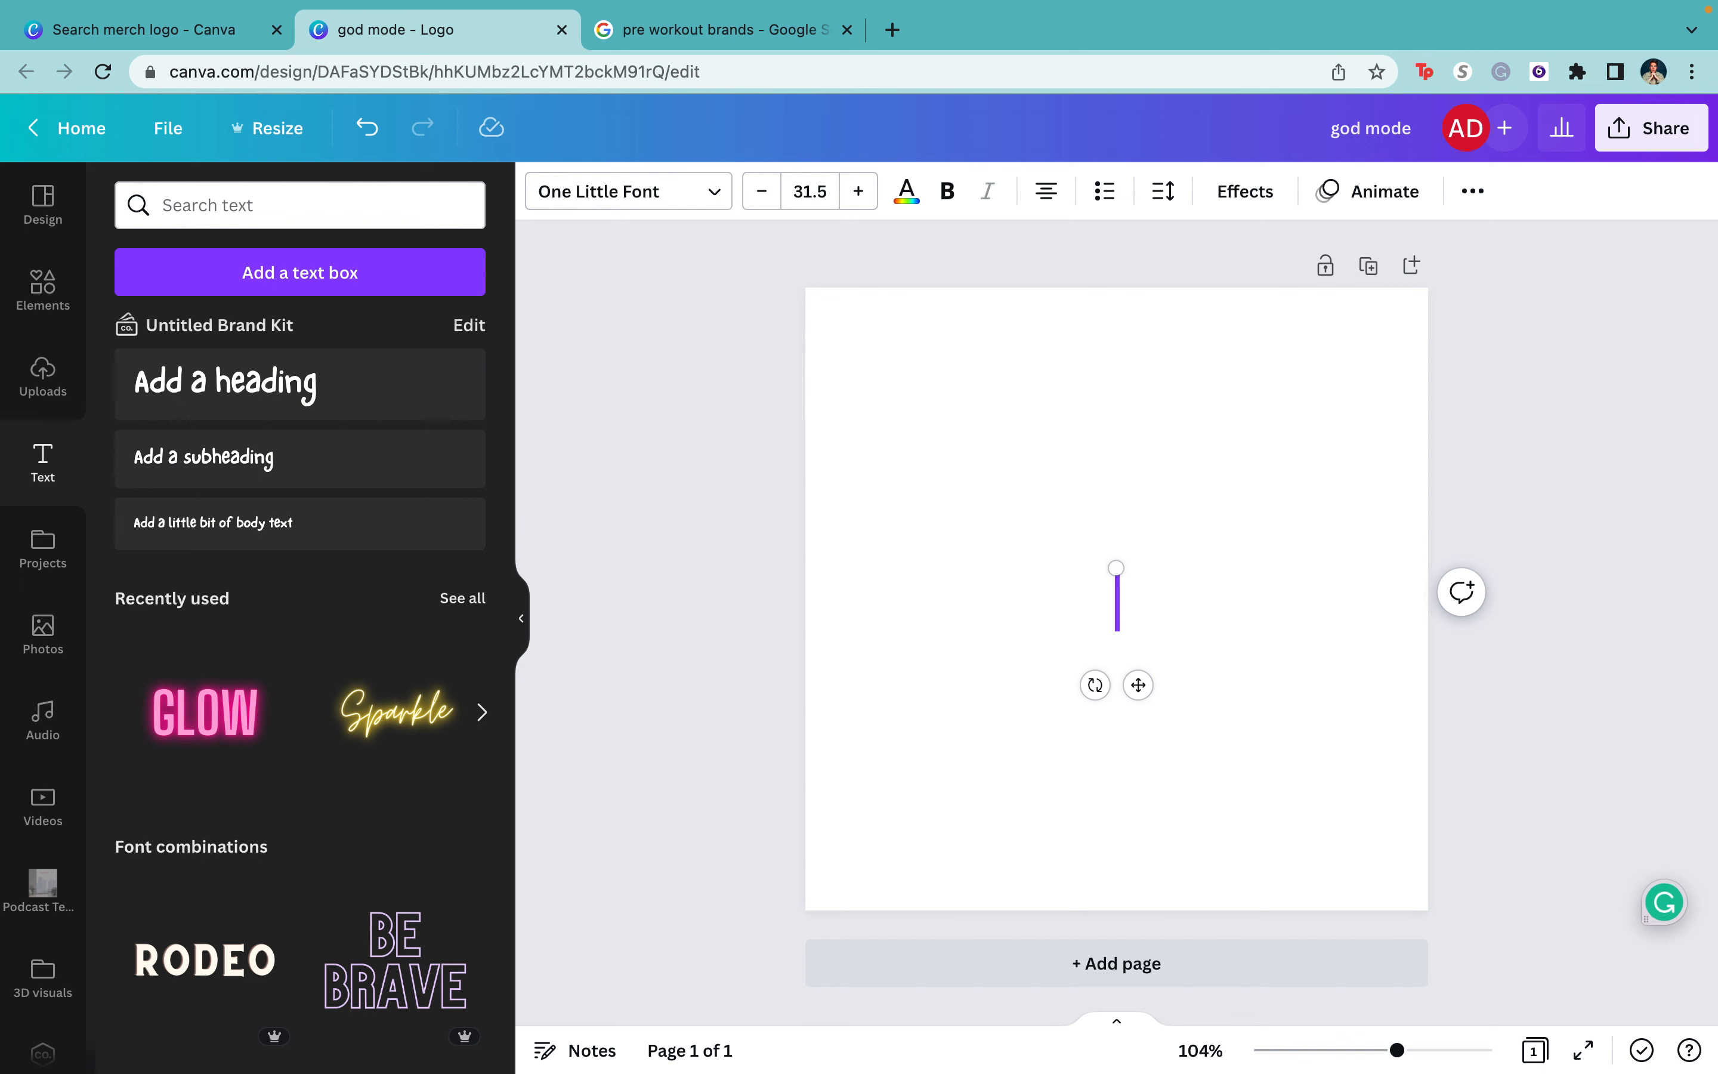
{"action": "type", "text": "GOD MORE"}
{"action": "key", "text": "BackSpace"}
{"action": "key", "text": "BackSpace"}
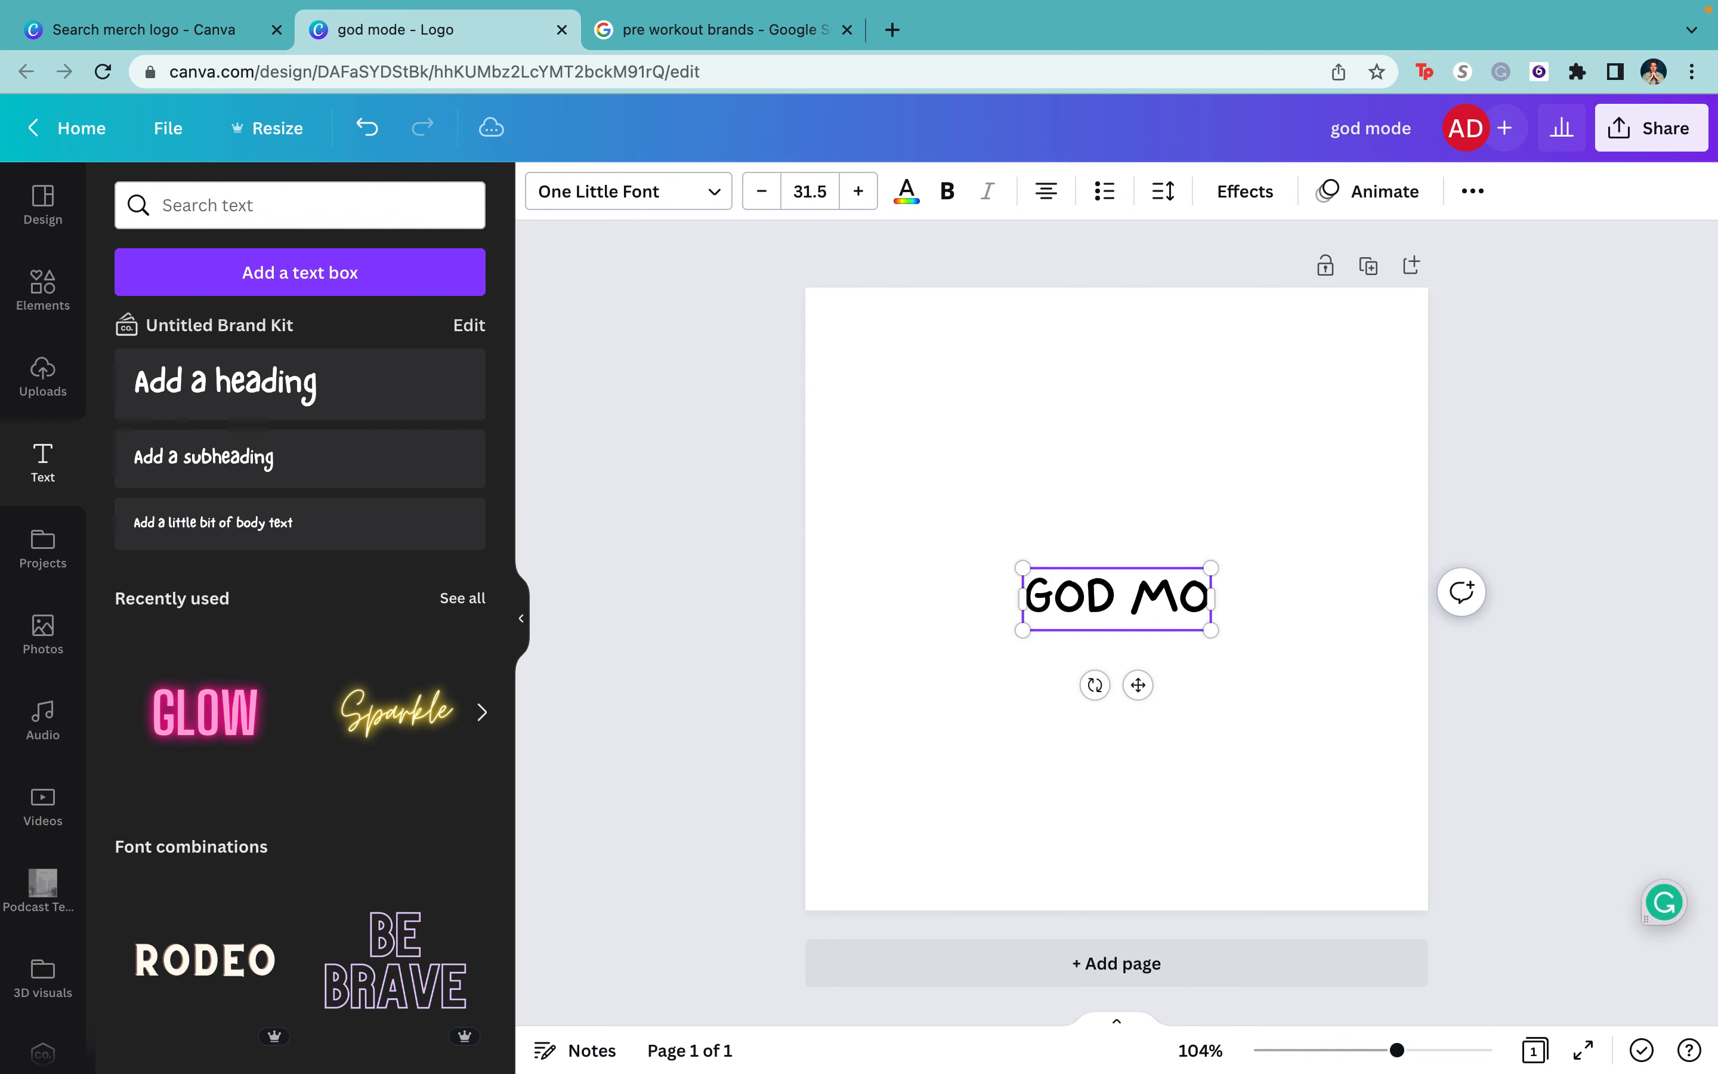
{"action": "type", "text": "DE"}
{"action": "left_click_drag", "start_coordinate": [1235, 631], "coordinate": [1453, 828]}
{"action": "left_click_drag", "start_coordinate": [1325, 712], "coordinate": [1177, 678]}
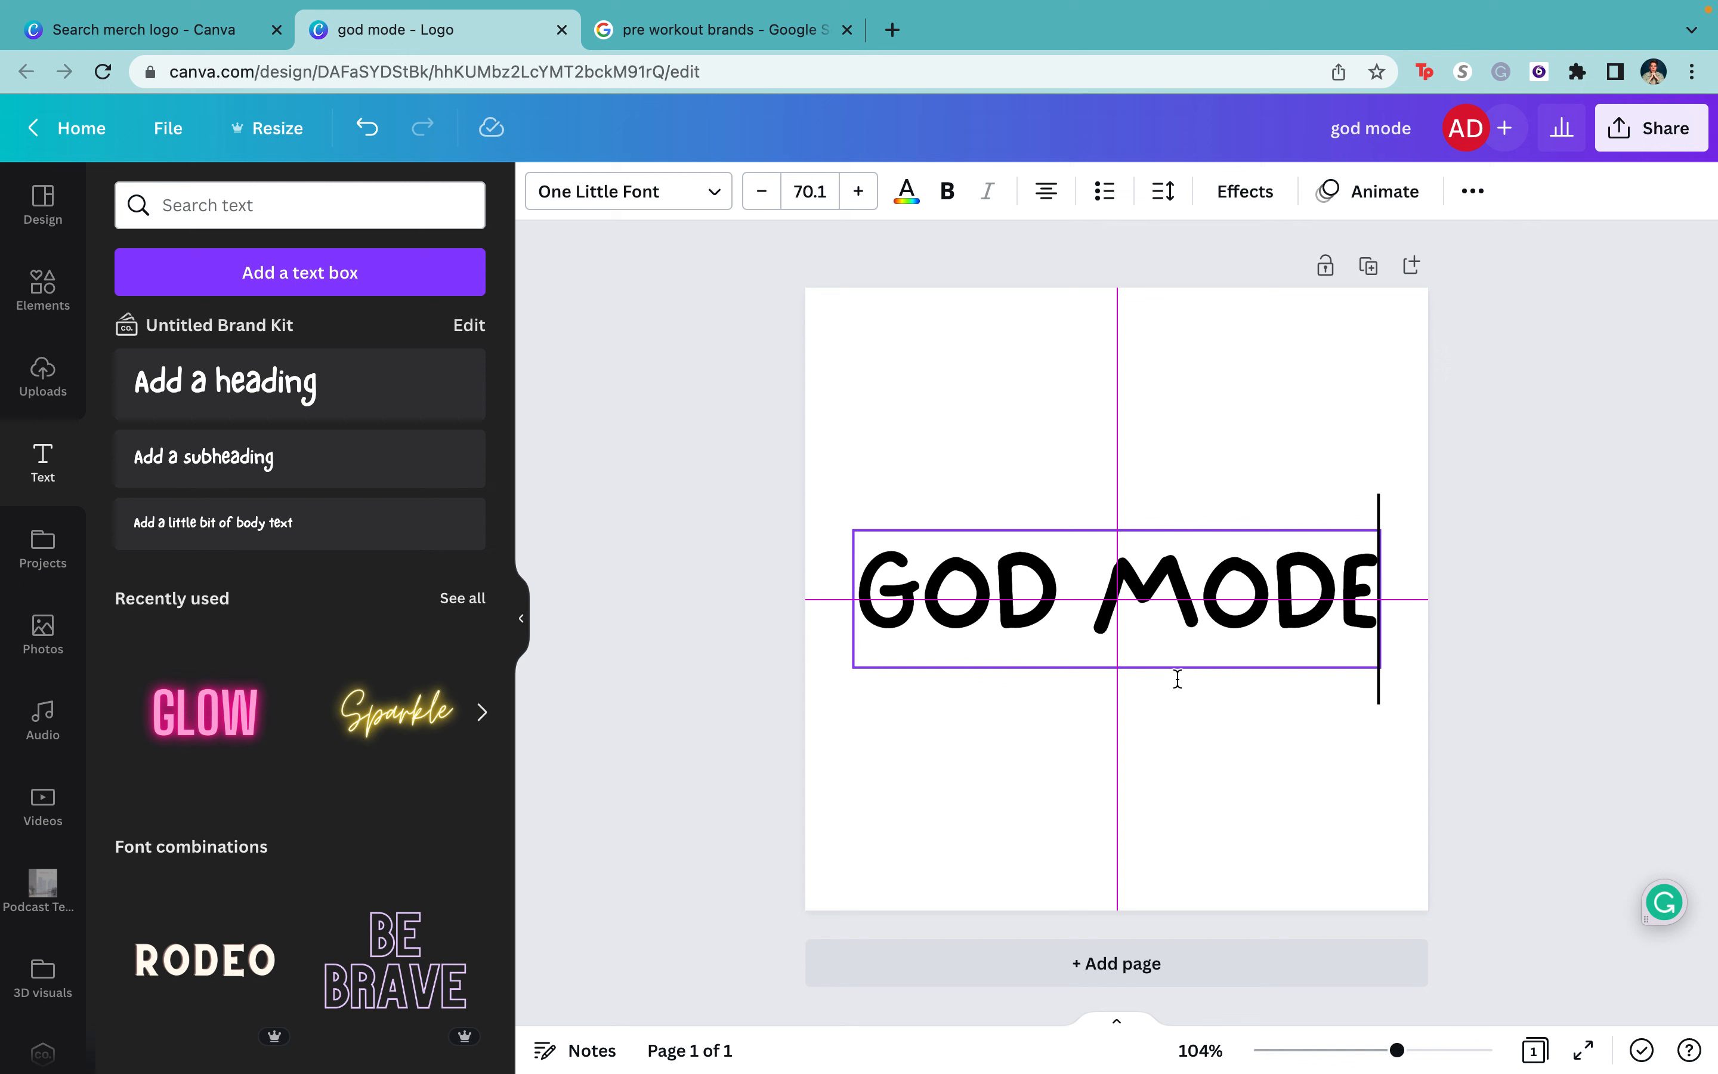
- Clear the "muller" font search and browse the full font list for the GOD MODE heading
{"action": "left_click", "coordinate": [1194, 582]}
{"action": "key", "text": "super+a"}
{"action": "left_click", "coordinate": [717, 197]}
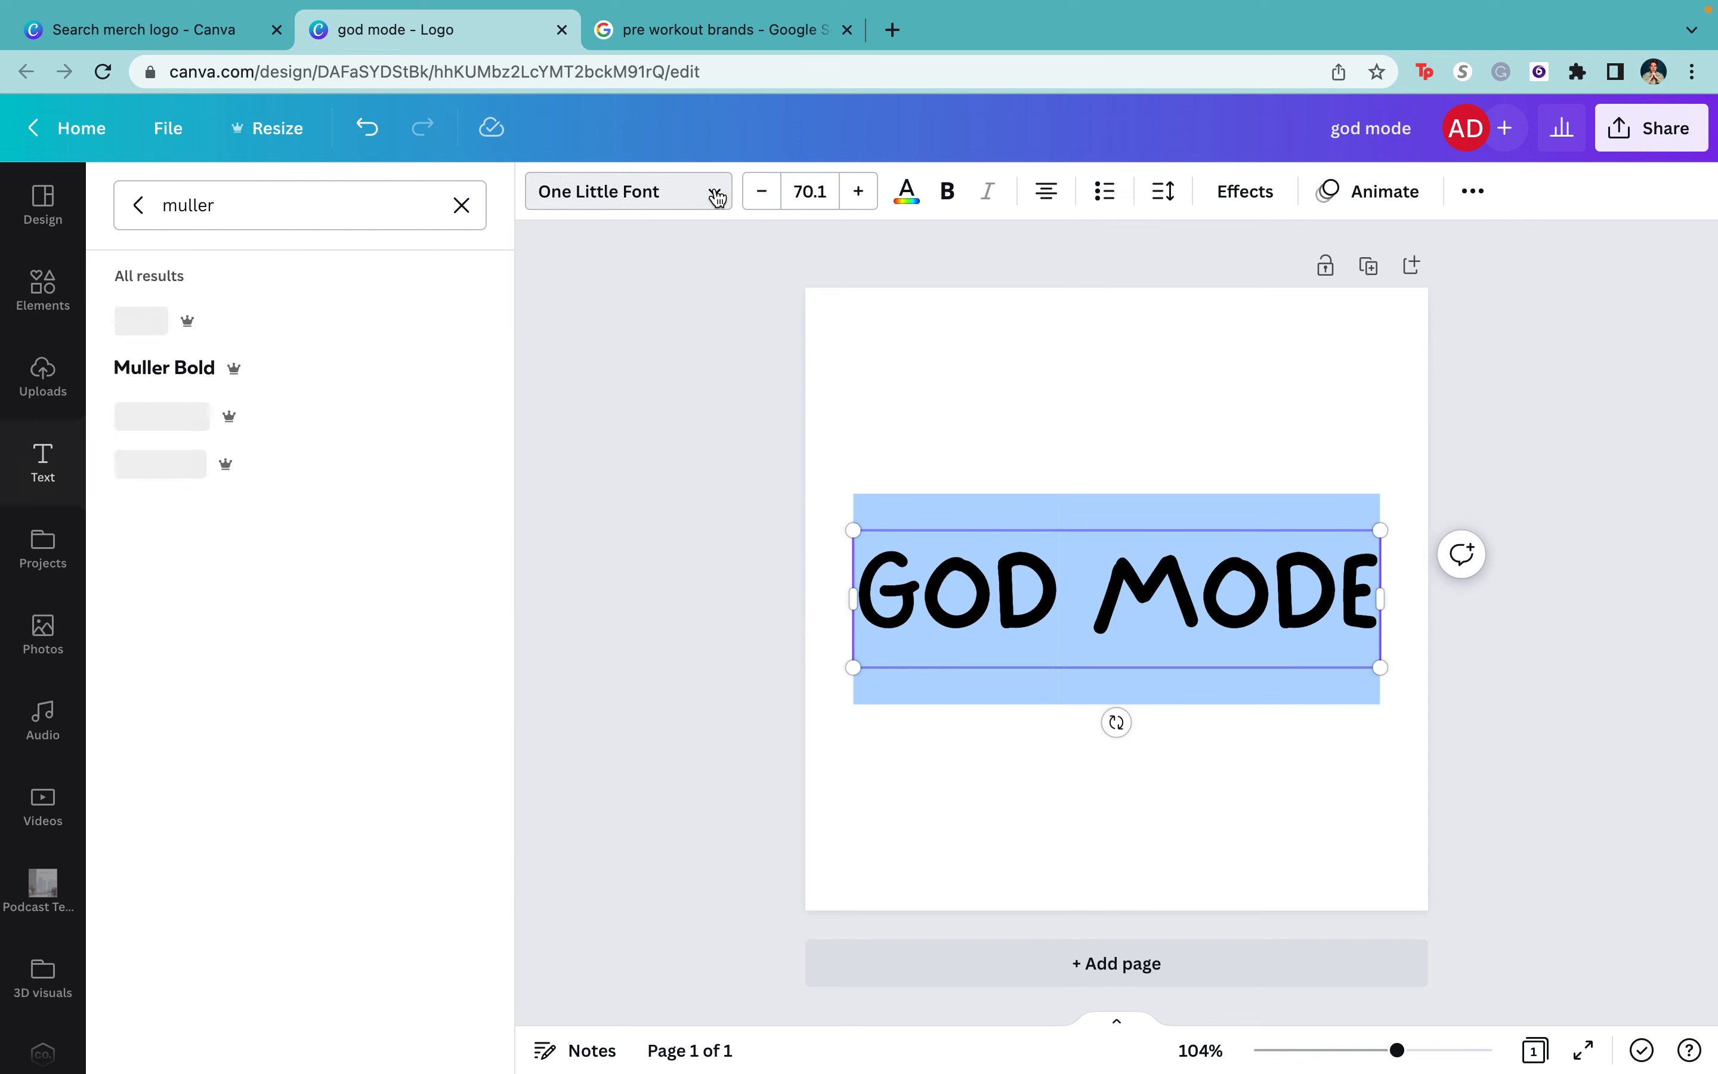
{"action": "left_click", "coordinate": [460, 205]}
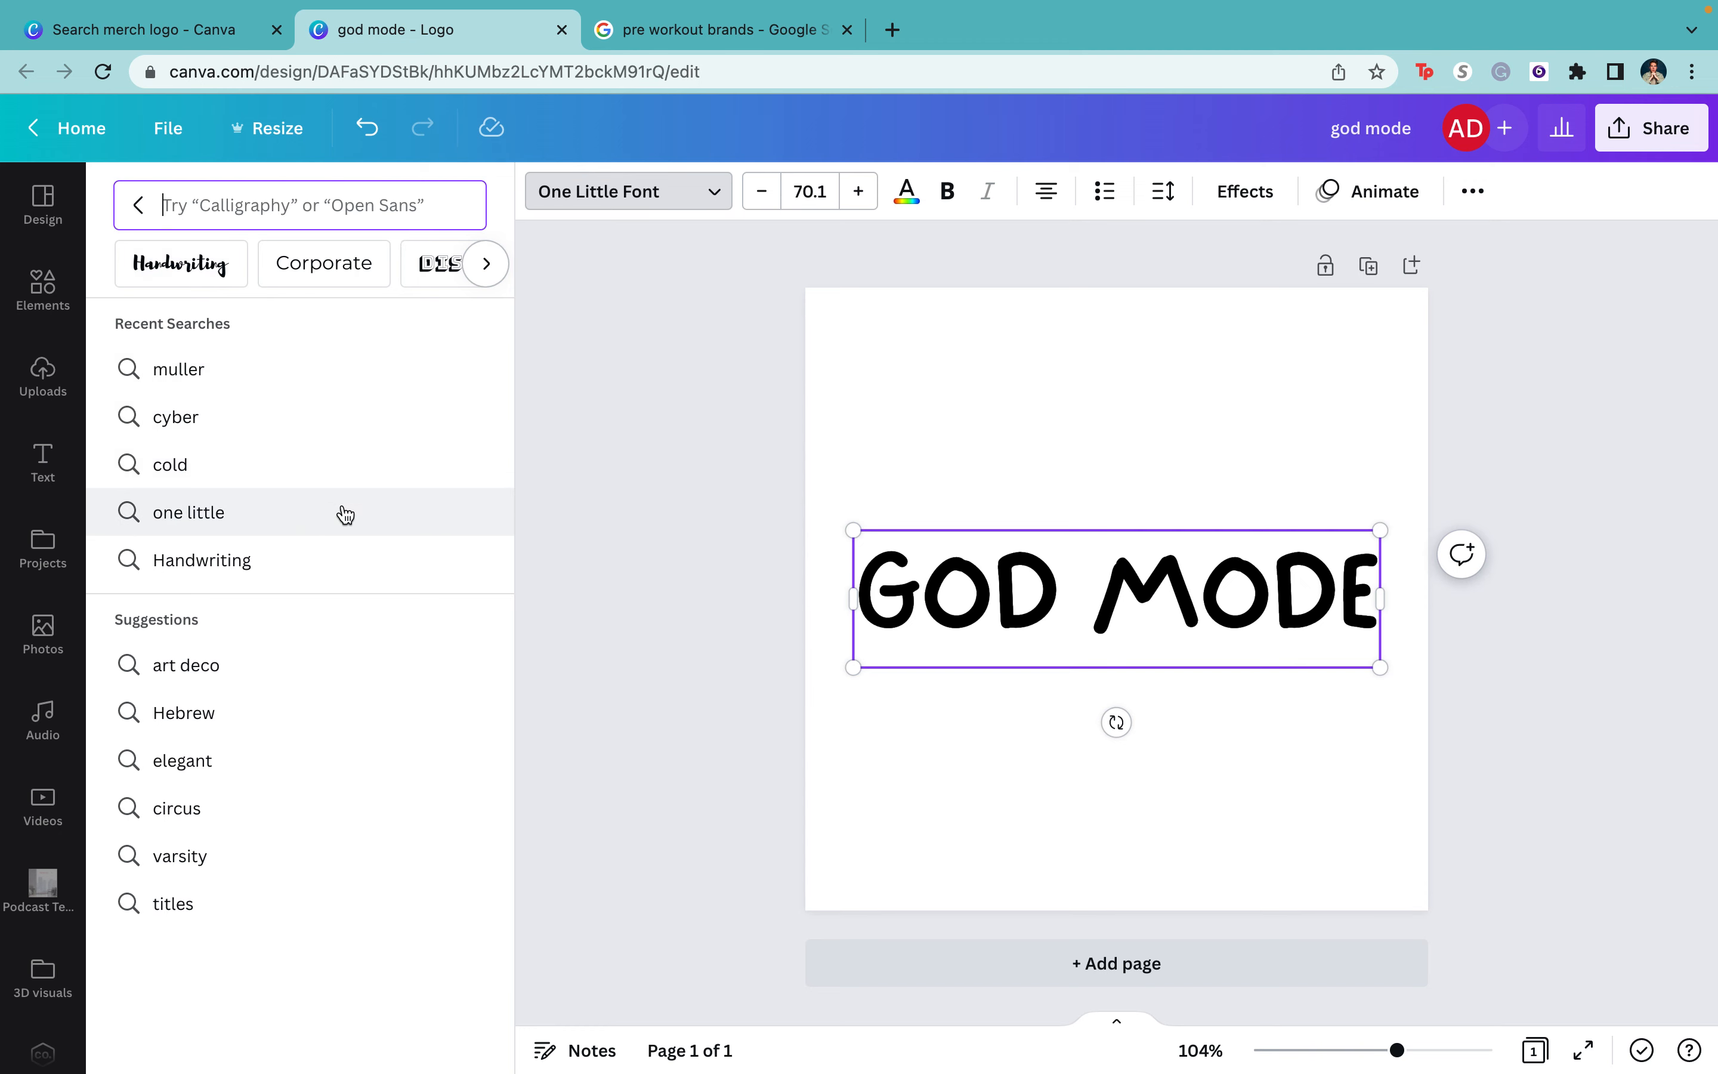
{"action": "left_click", "coordinate": [139, 205]}
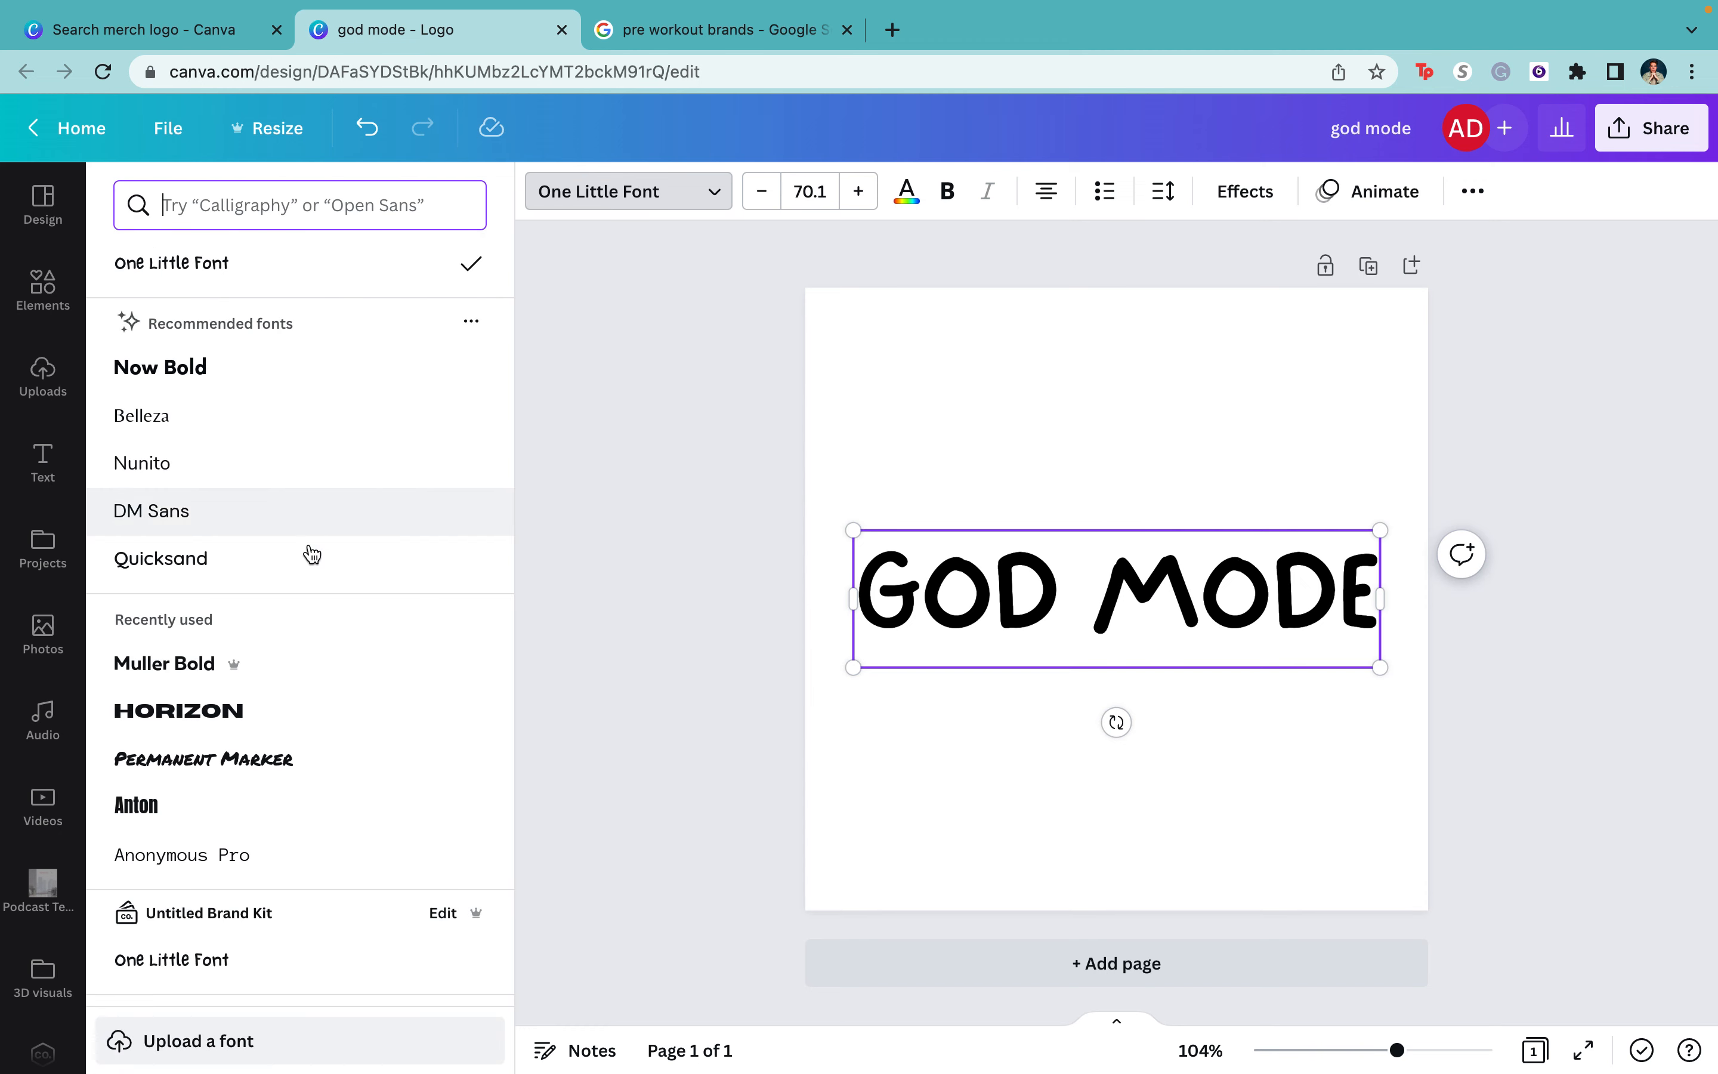
{"action": "scroll", "coordinate": [307, 556], "scroll_direction": "down", "scroll_amount": 10}
{"action": "scroll", "coordinate": [313, 554], "scroll_direction": "down", "scroll_amount": 15}
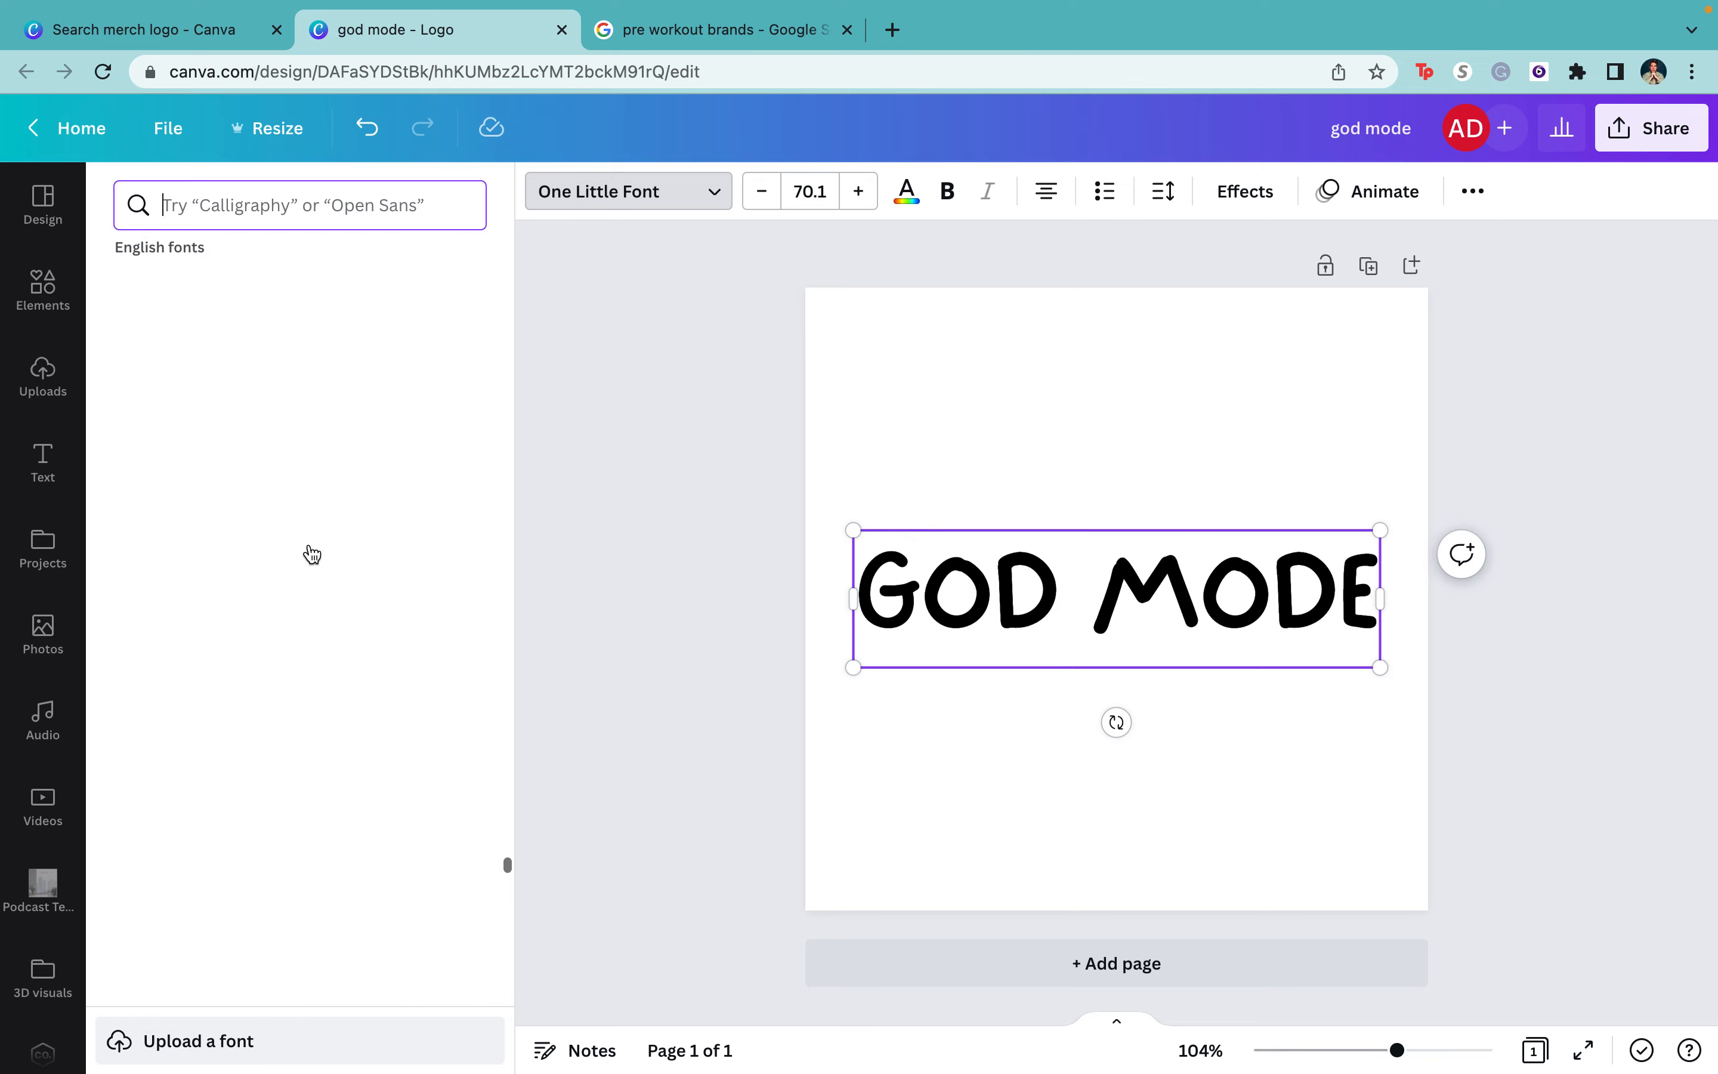
{"action": "scroll", "coordinate": [312, 554], "scroll_direction": "down", "scroll_amount": 10}
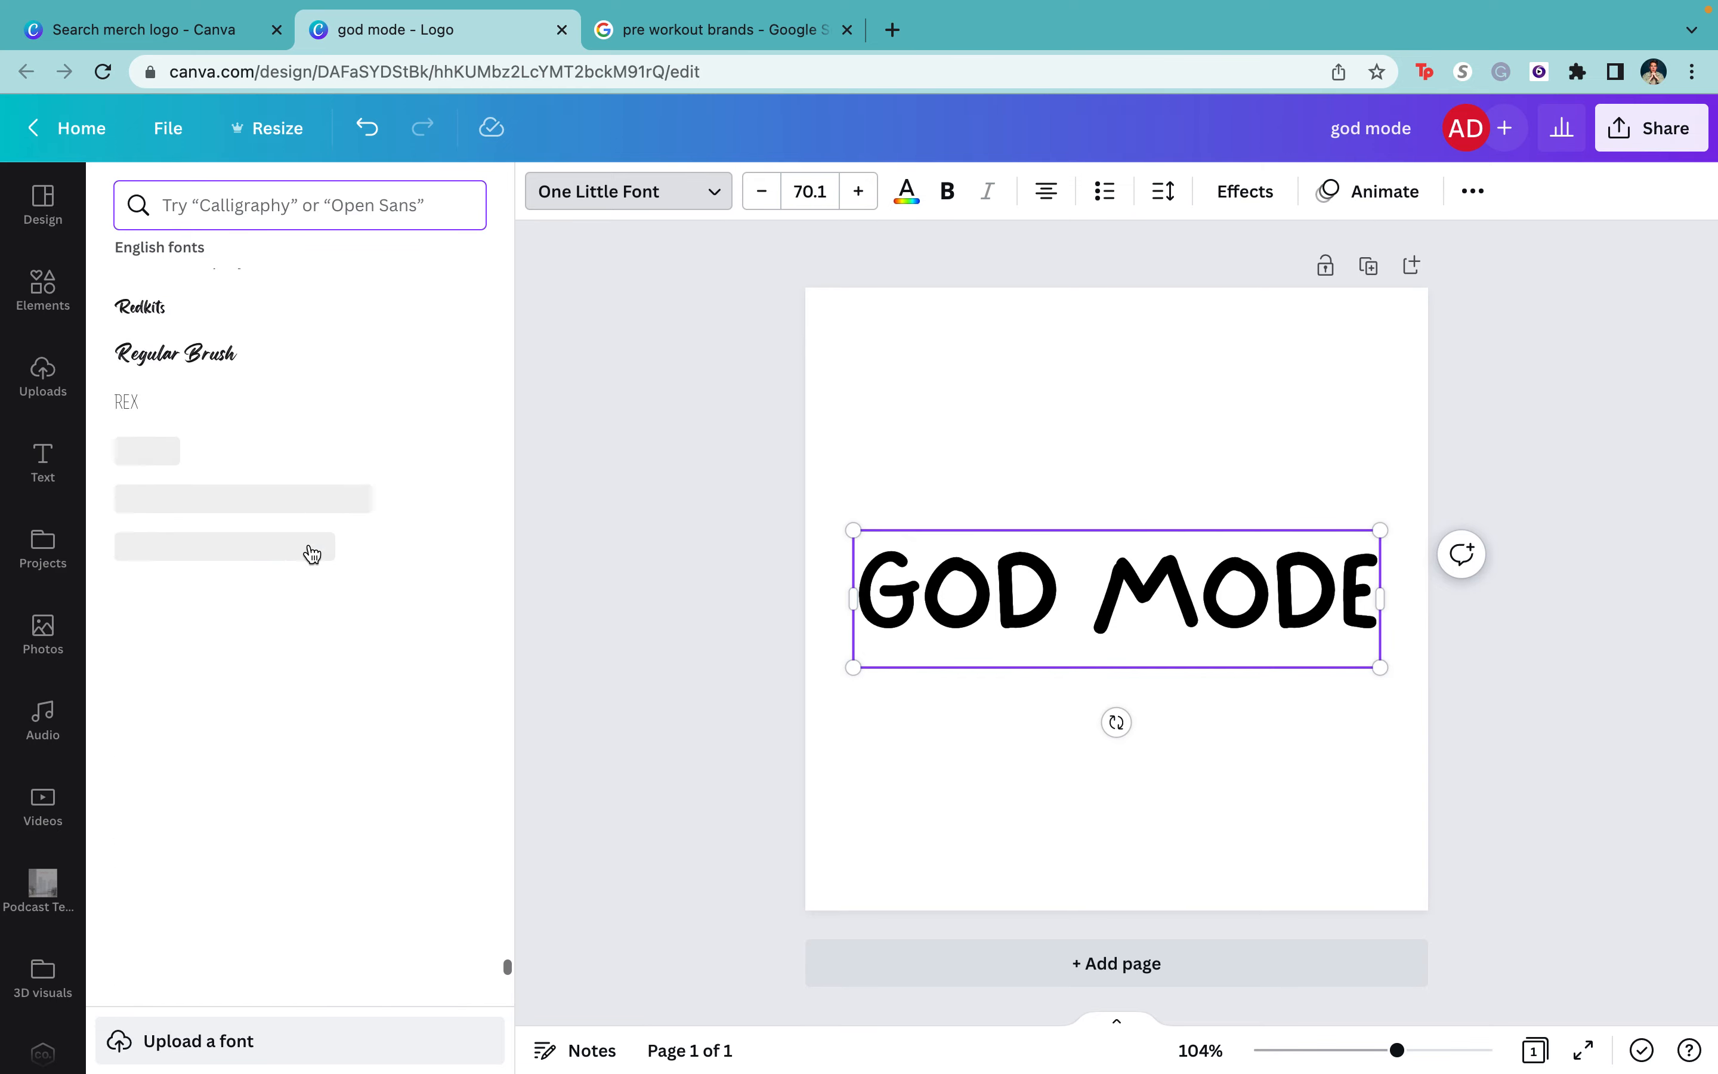
- Try the TD Kalayaan, TC October and TAN Songbird fonts on the GOD MODE text
{"action": "scroll", "coordinate": [313, 554], "scroll_direction": "down", "scroll_amount": 5}
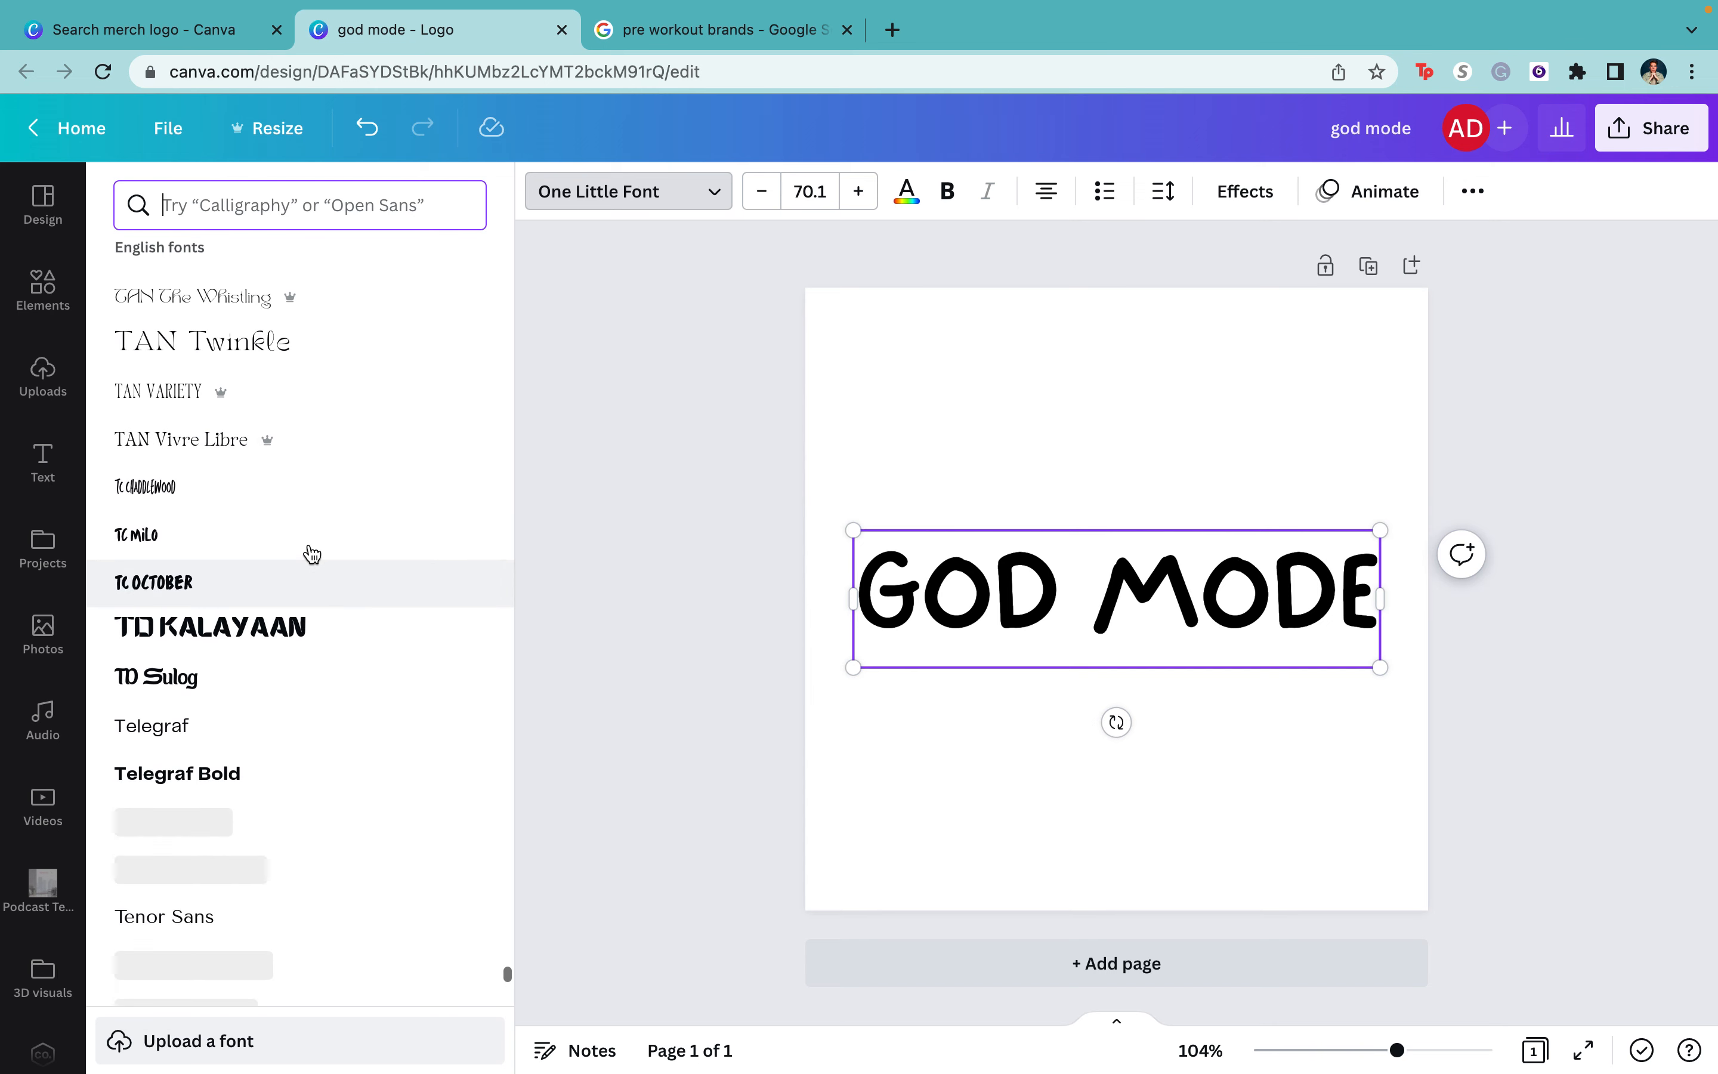
{"action": "left_click", "coordinate": [307, 636]}
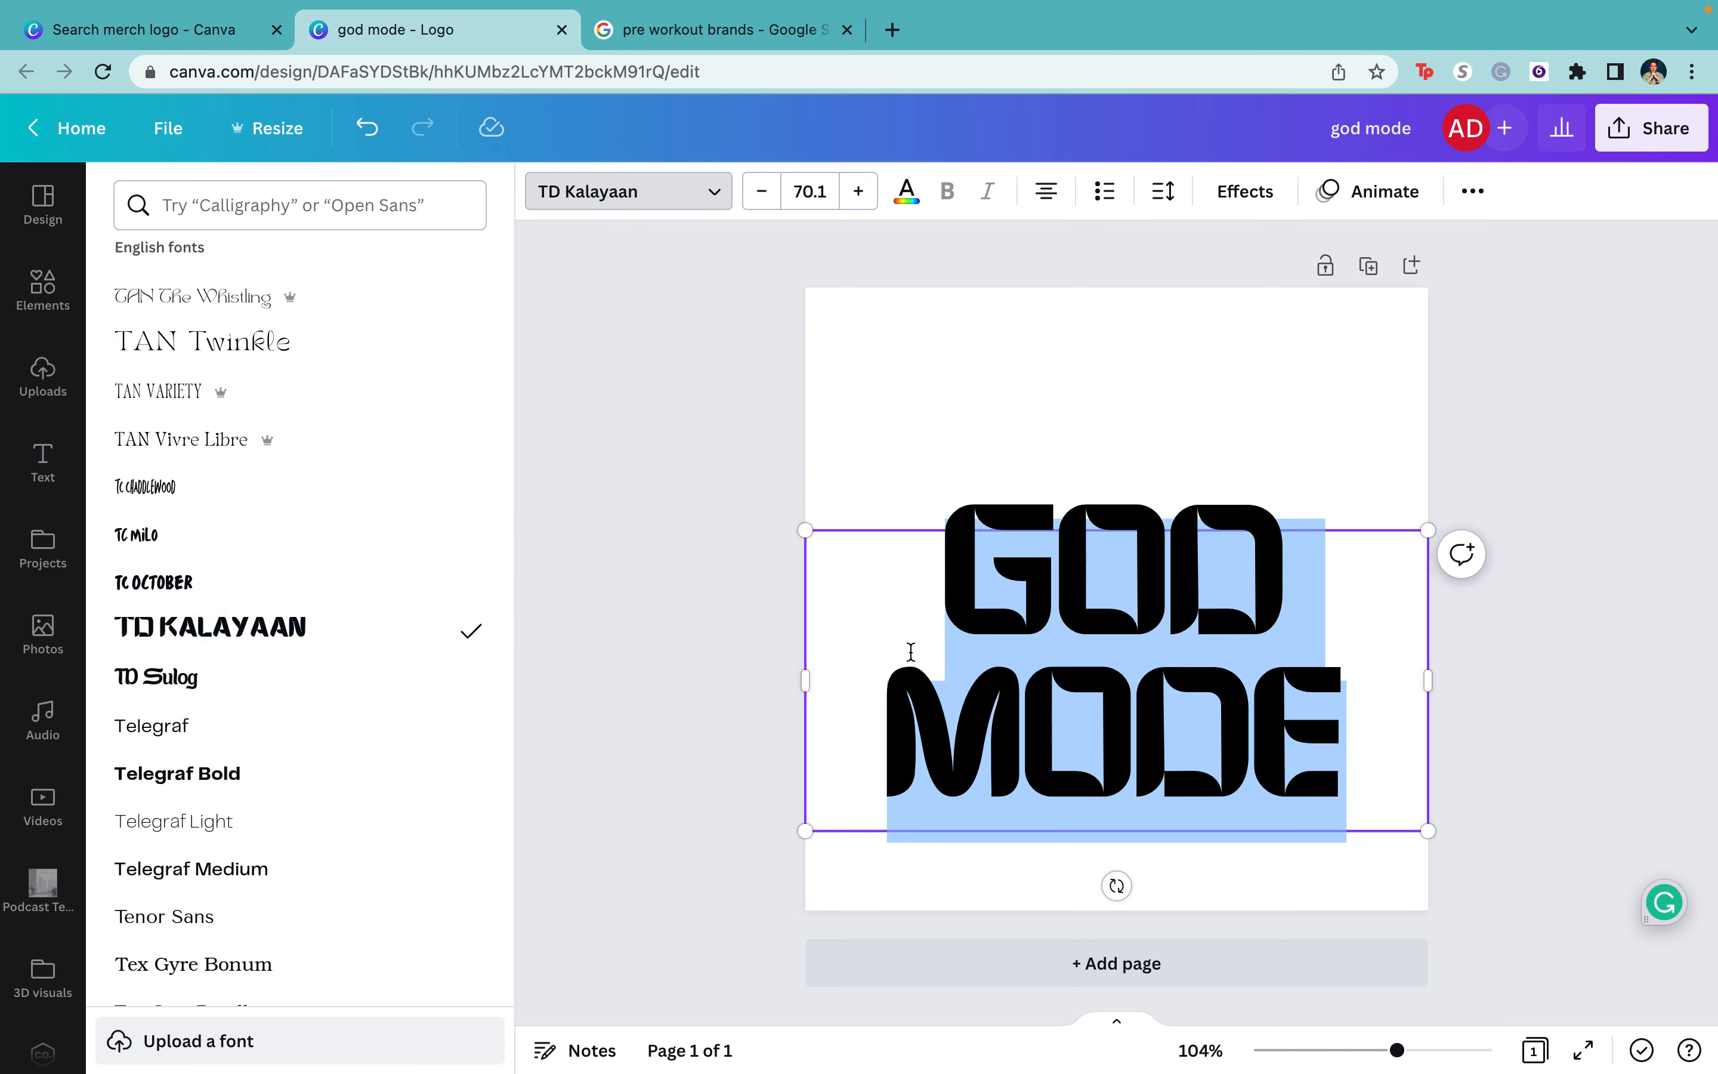
{"action": "left_click", "coordinate": [179, 587]}
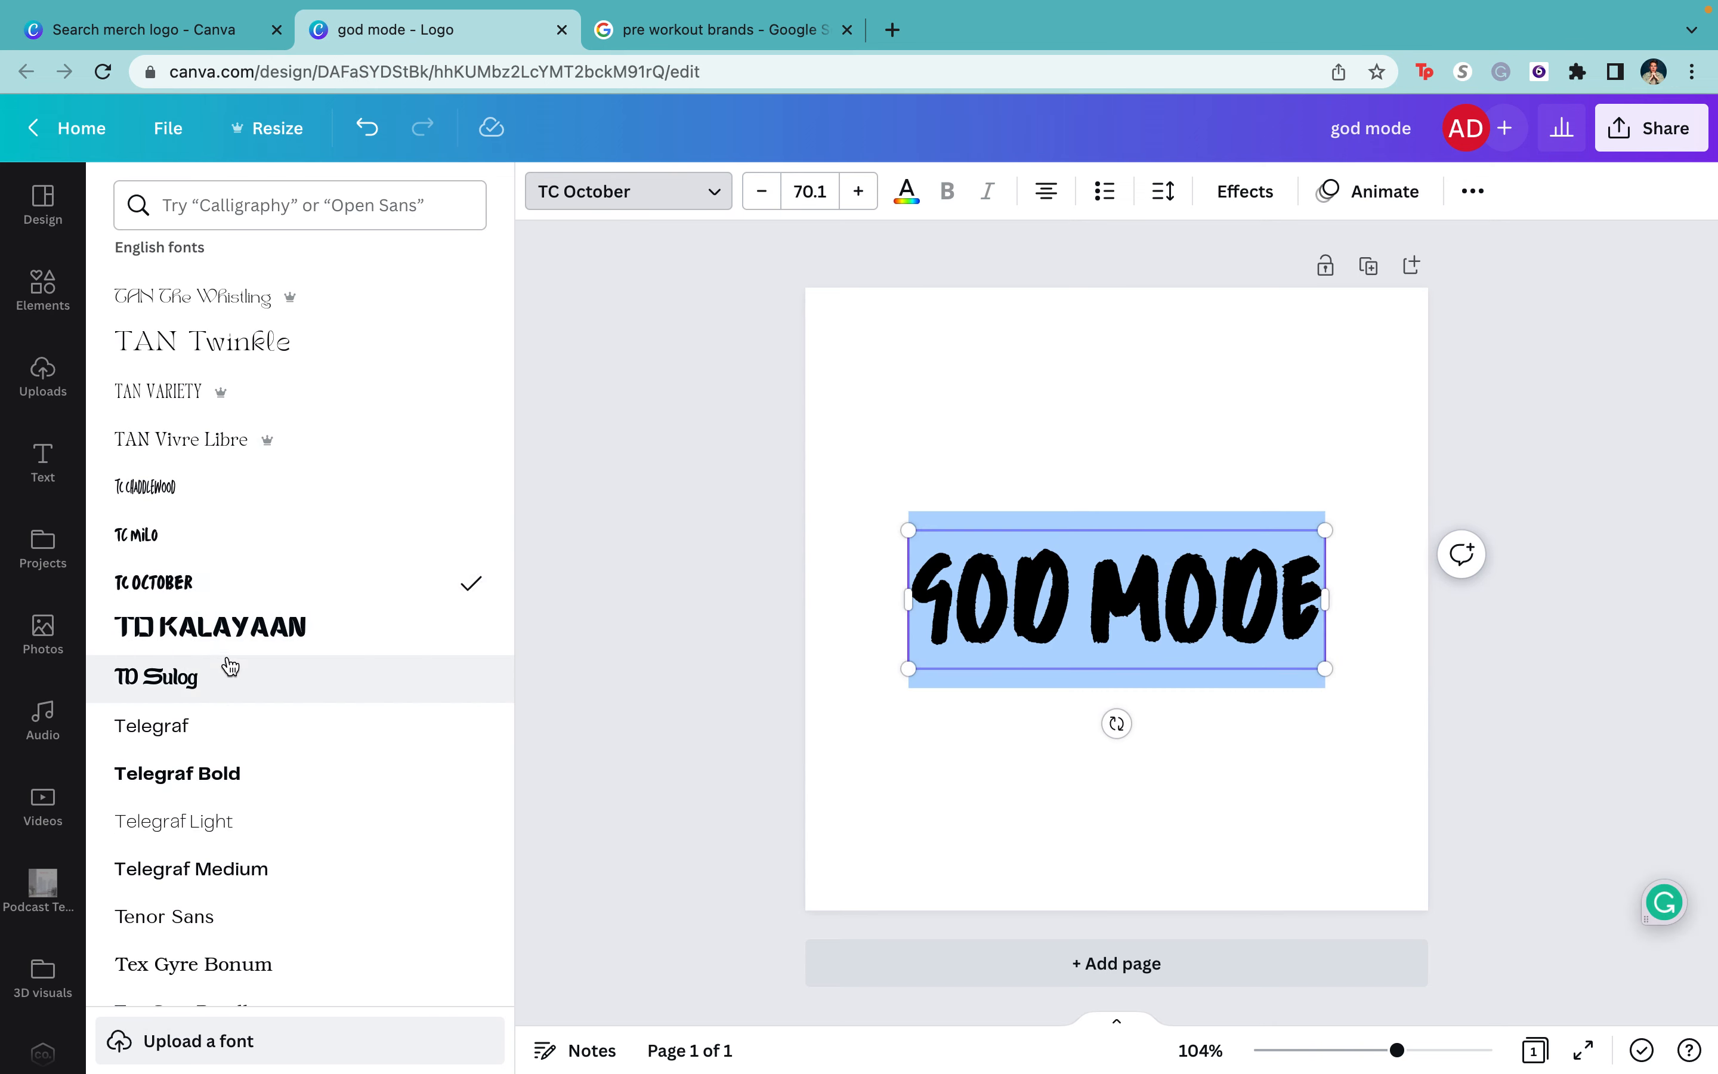
{"action": "scroll", "coordinate": [223, 667], "scroll_direction": "down", "scroll_amount": 1}
{"action": "scroll", "coordinate": [223, 668], "scroll_direction": "up", "scroll_amount": 3}
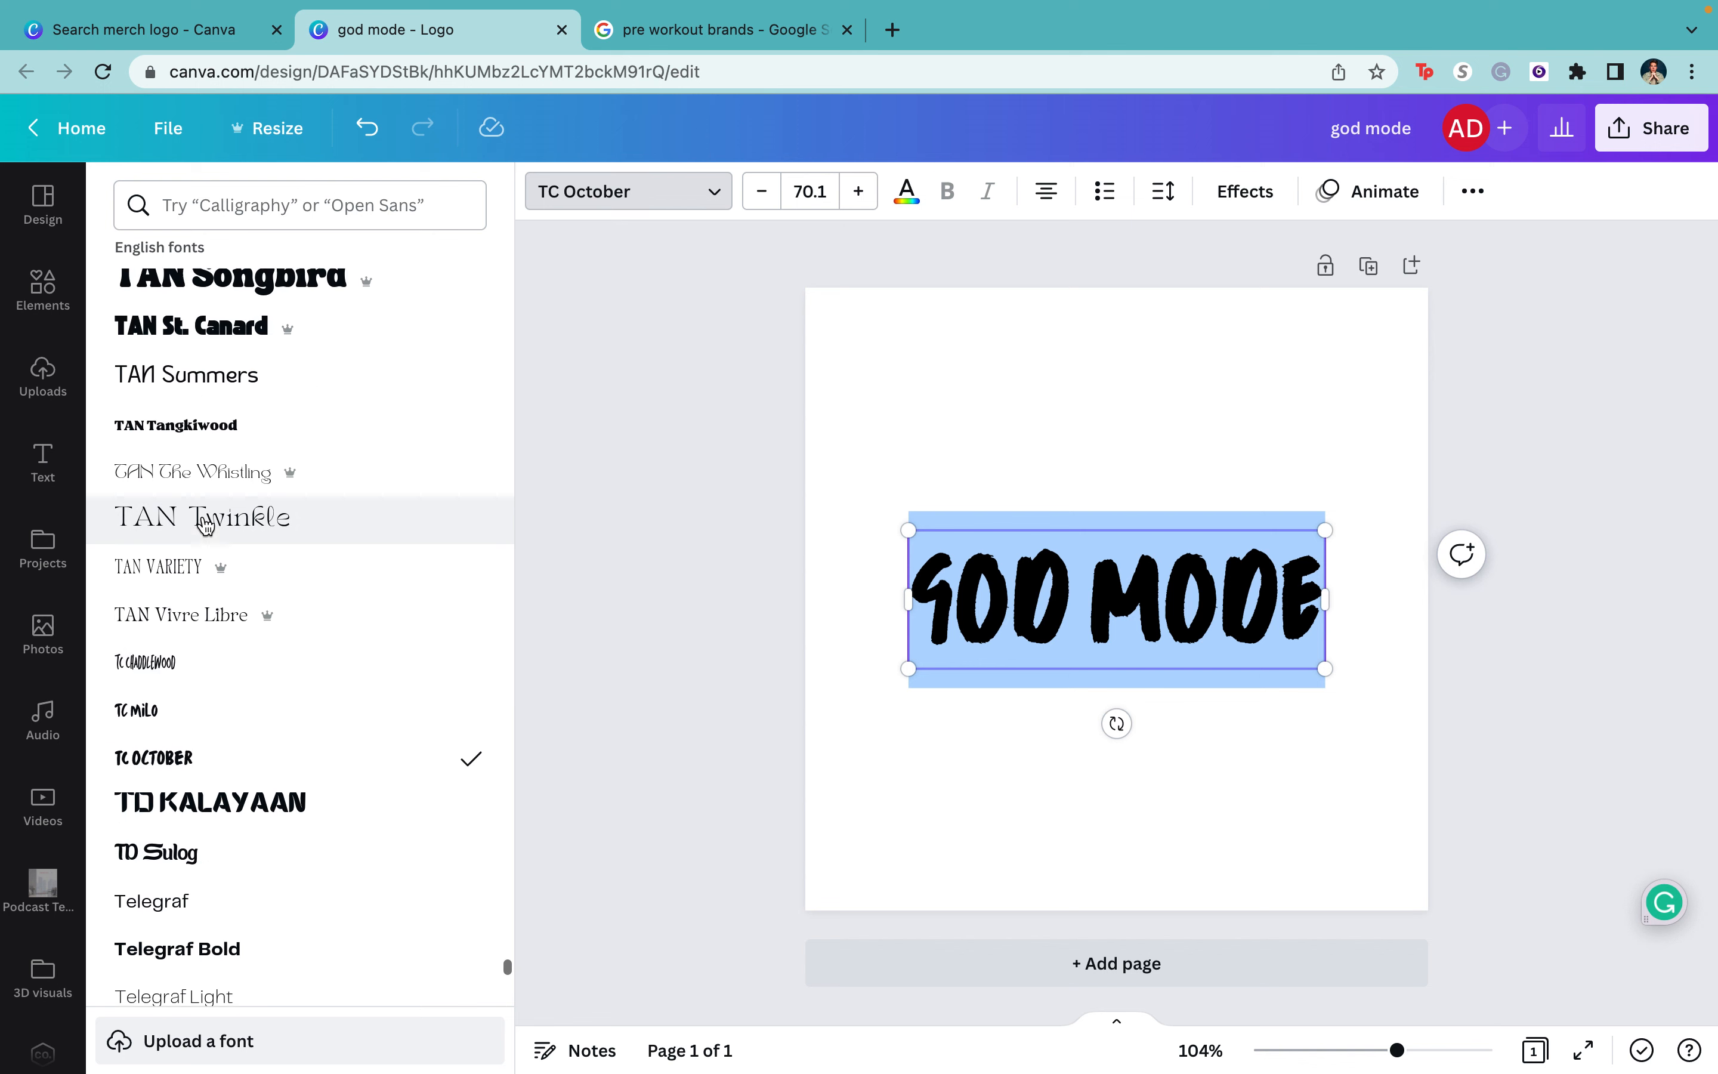
{"action": "scroll", "coordinate": [206, 525], "scroll_direction": "up", "scroll_amount": 2}
{"action": "left_click", "coordinate": [206, 408]}
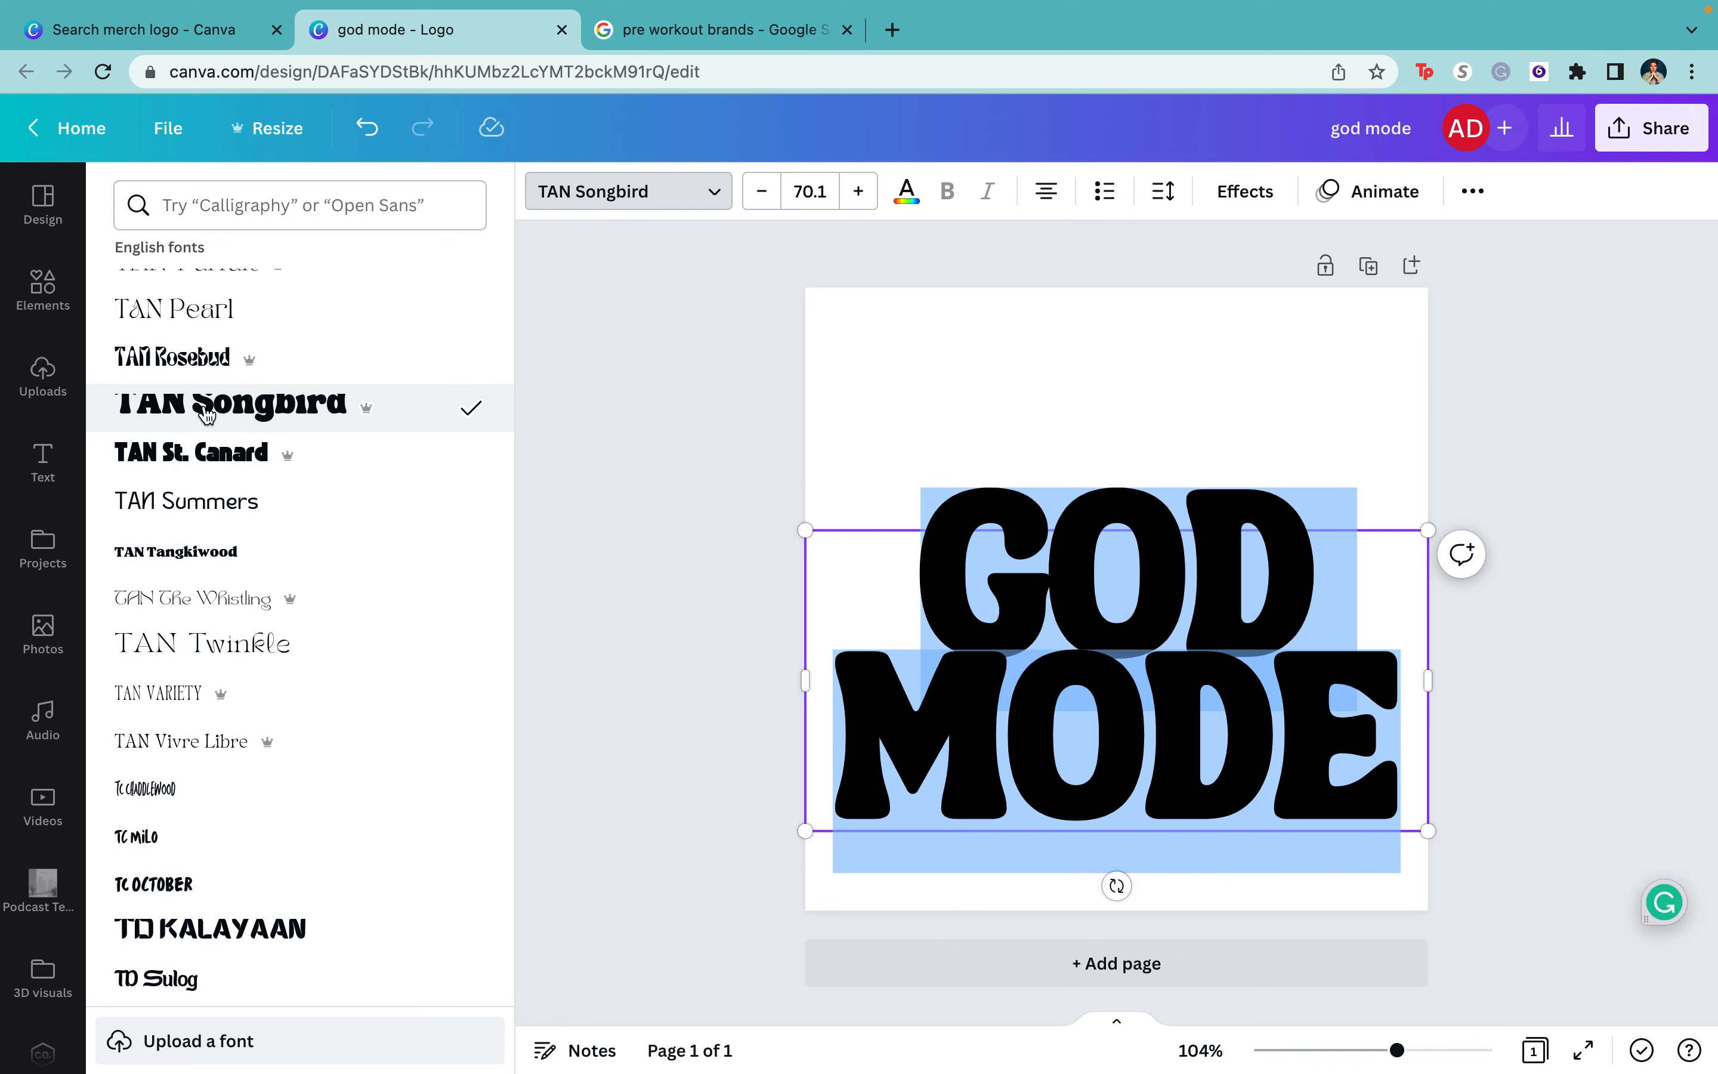
- Search the fonts for "CALL OF DUTY" and apply Offlander to the GOD MODE text
{"action": "left_click", "coordinate": [307, 199]}
{"action": "type", "text": "CALL OF "}
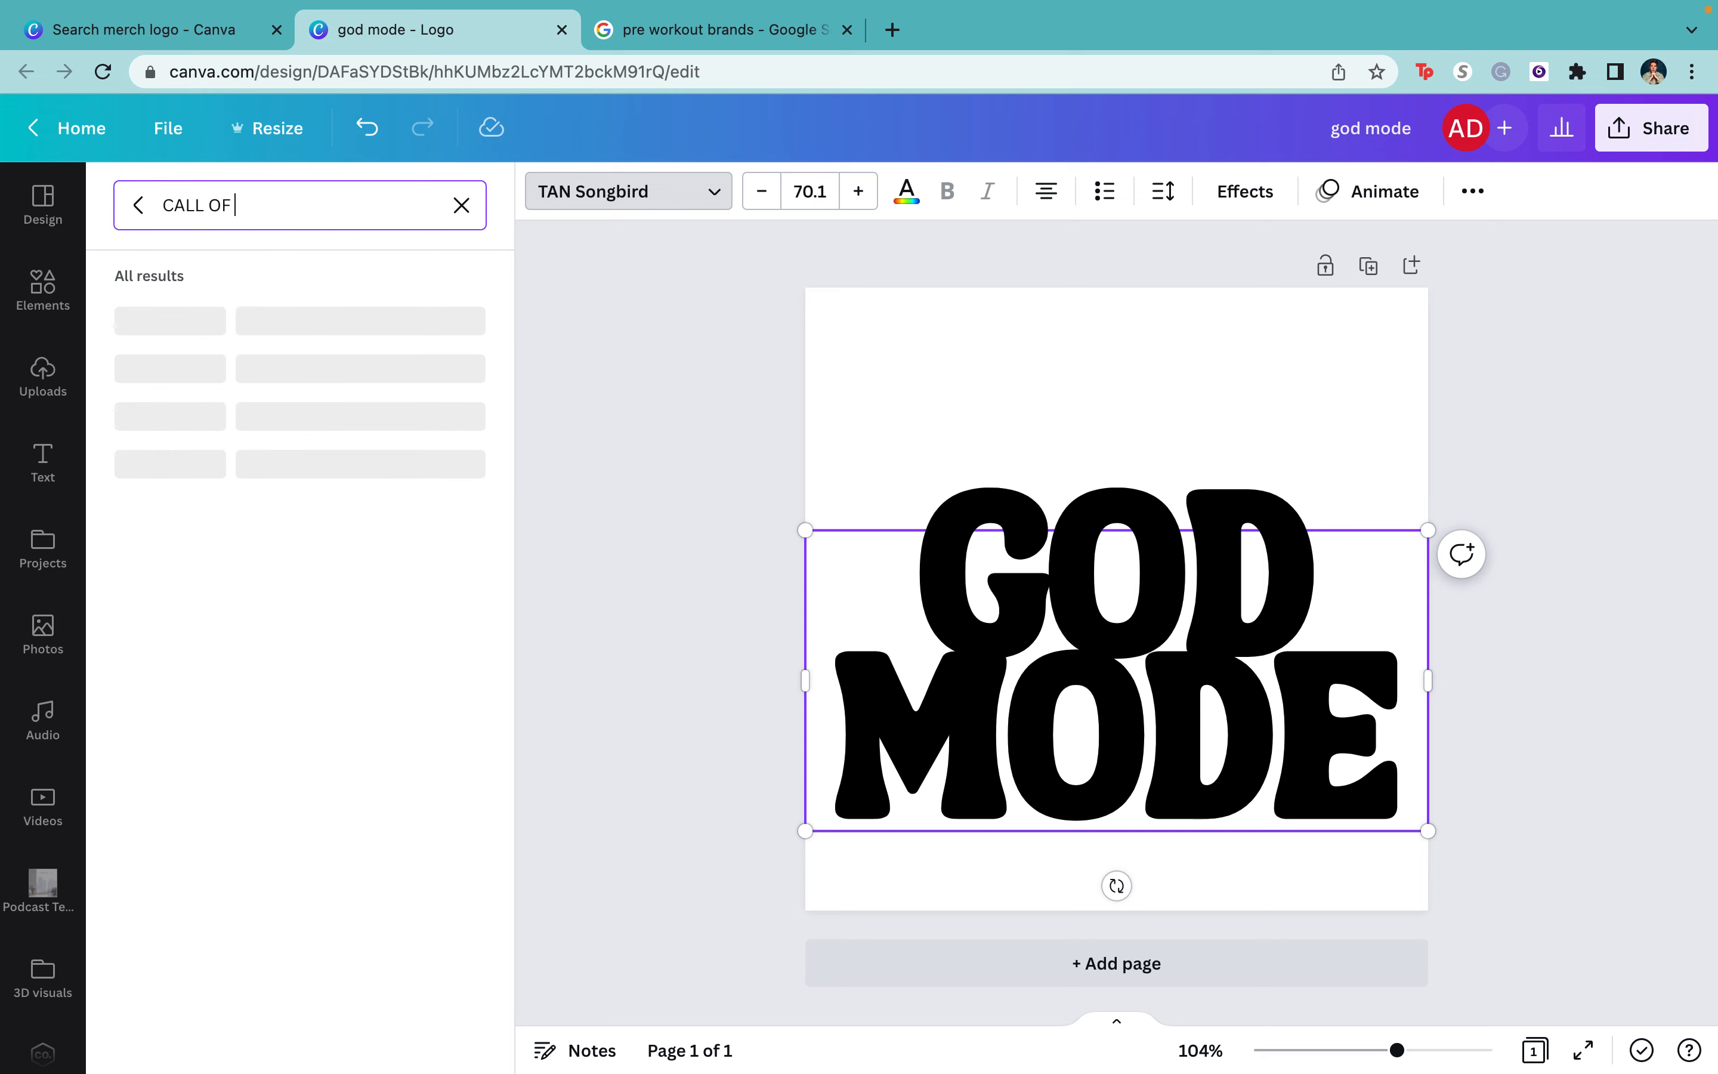
{"action": "type", "text": "DUTY"}
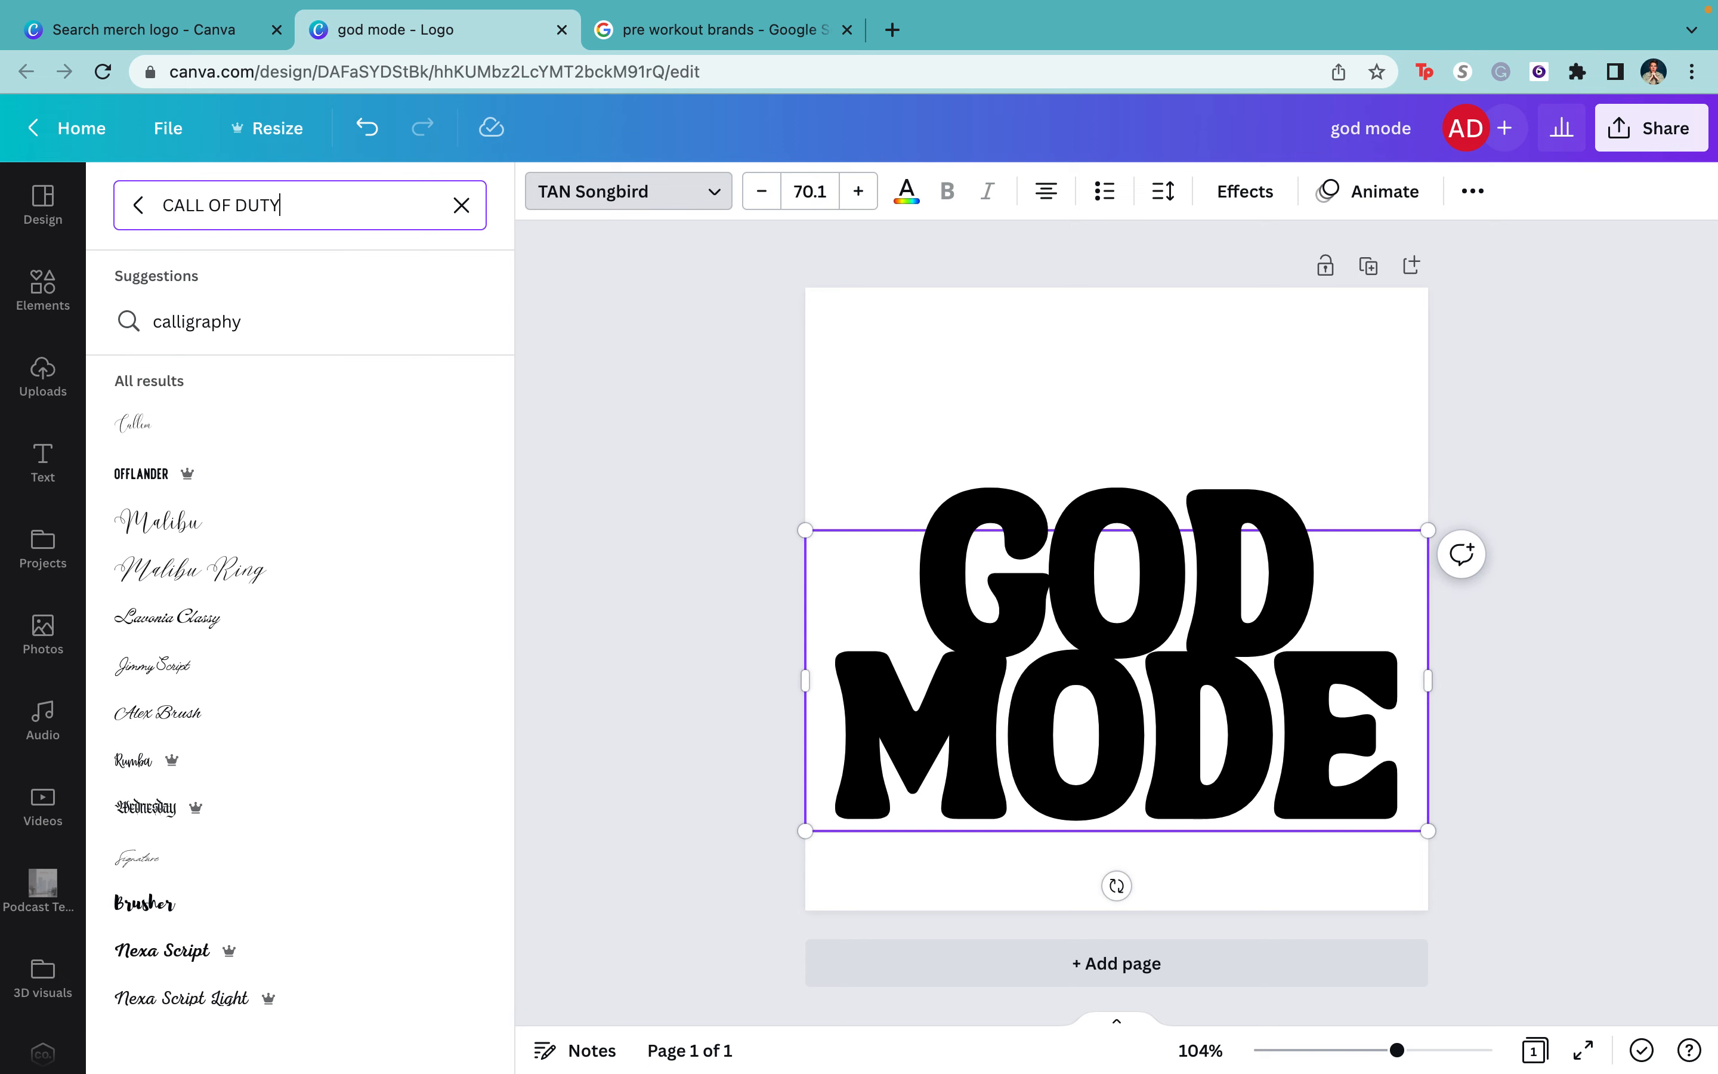
{"action": "left_click", "coordinate": [261, 474]}
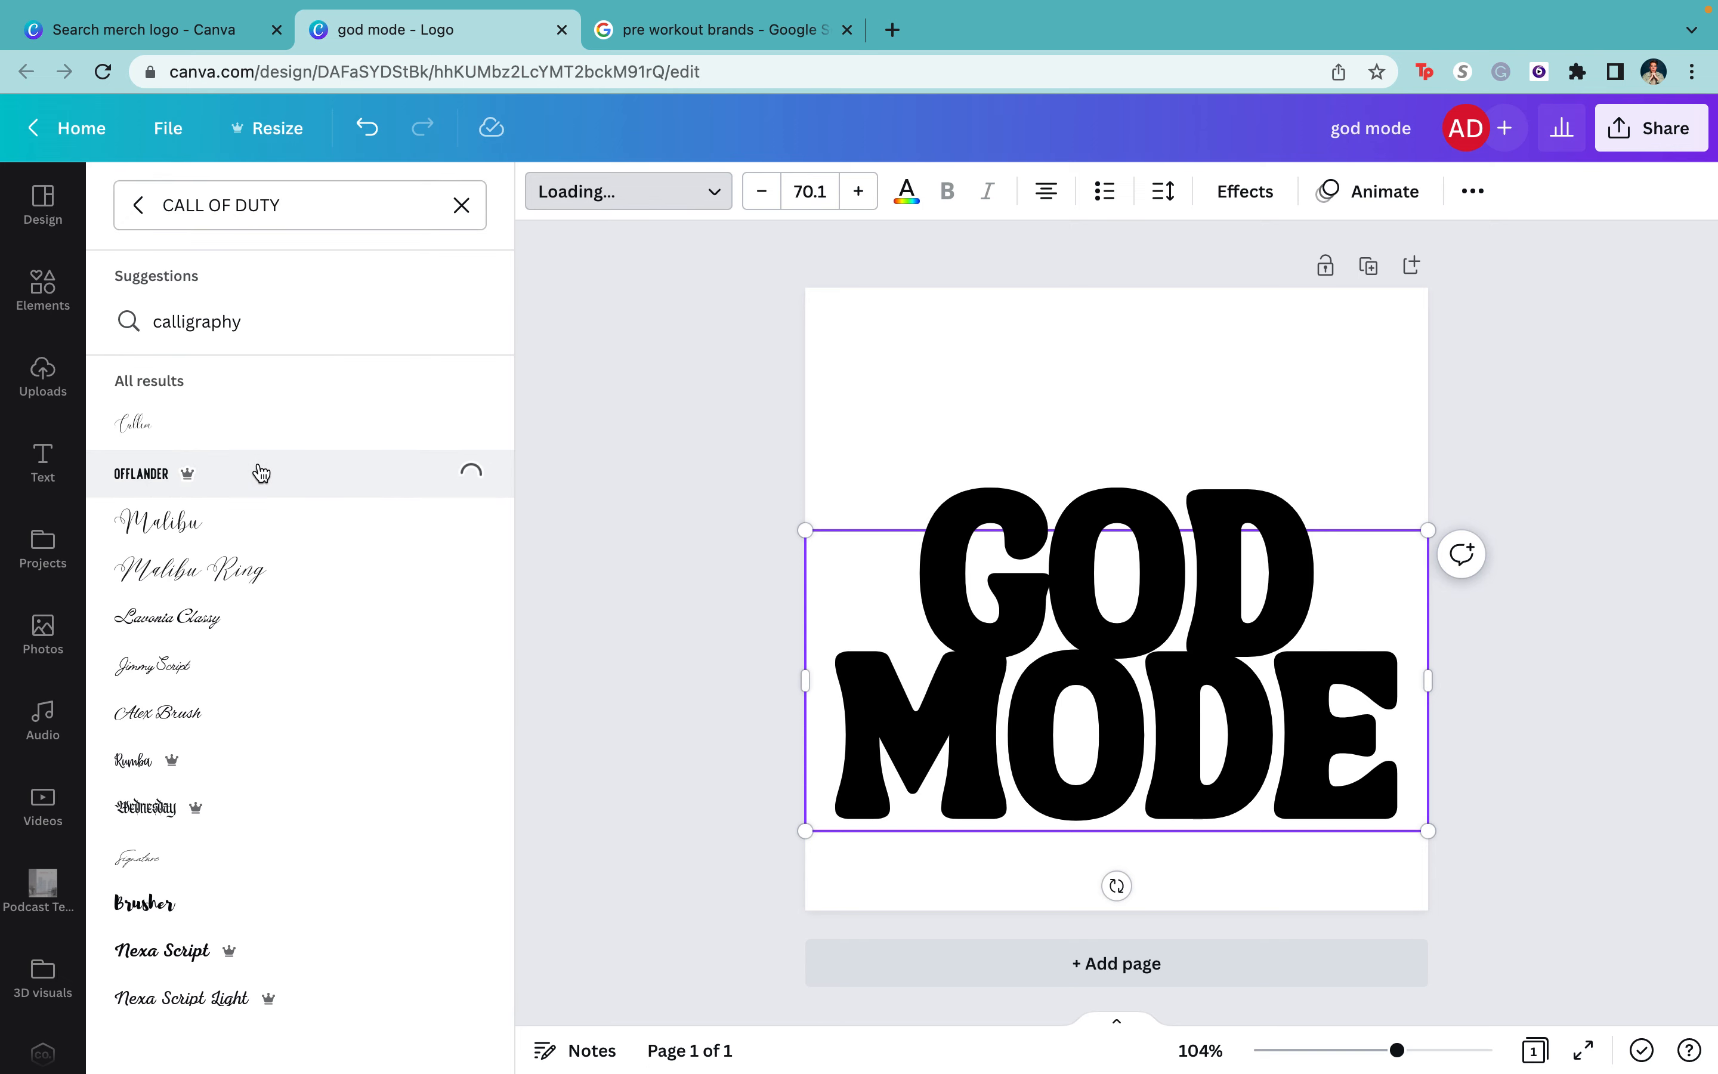
{"action": "scroll", "coordinate": [284, 506], "scroll_direction": "down", "scroll_amount": 4}
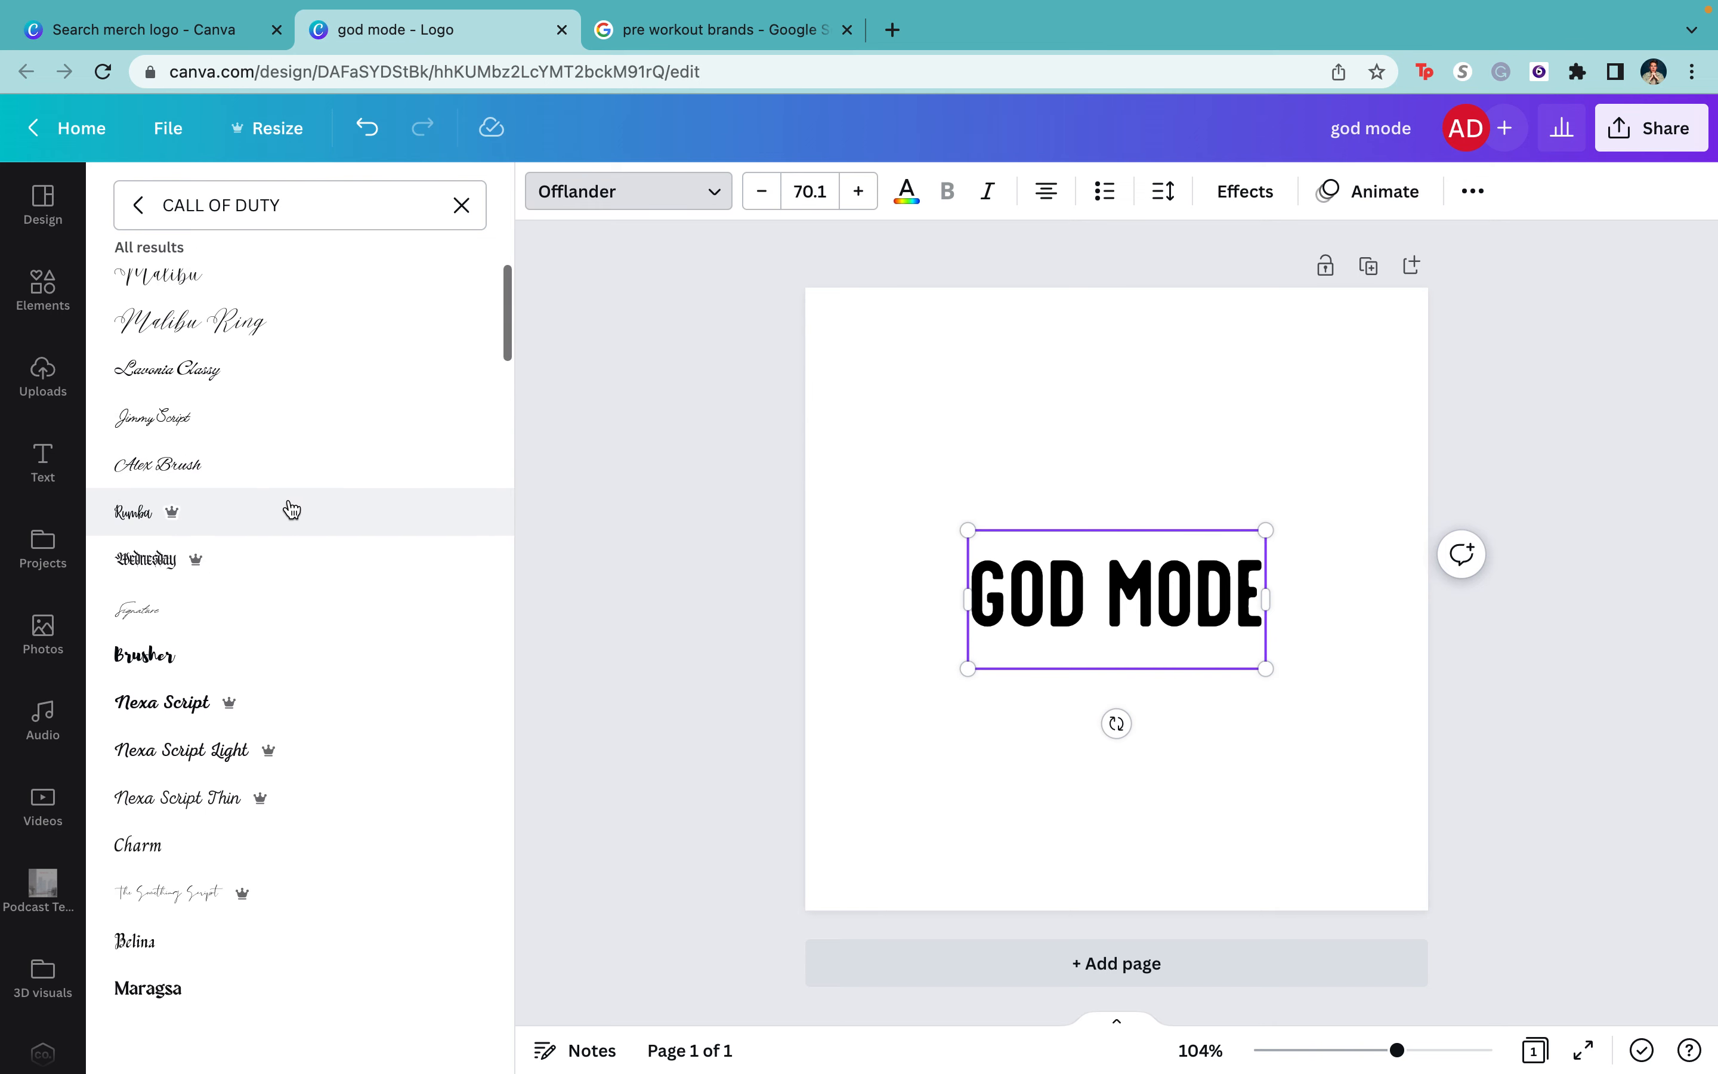
- Duplicate the GOD MODE page and select the text on the copy
{"action": "left_click", "coordinate": [1368, 266]}
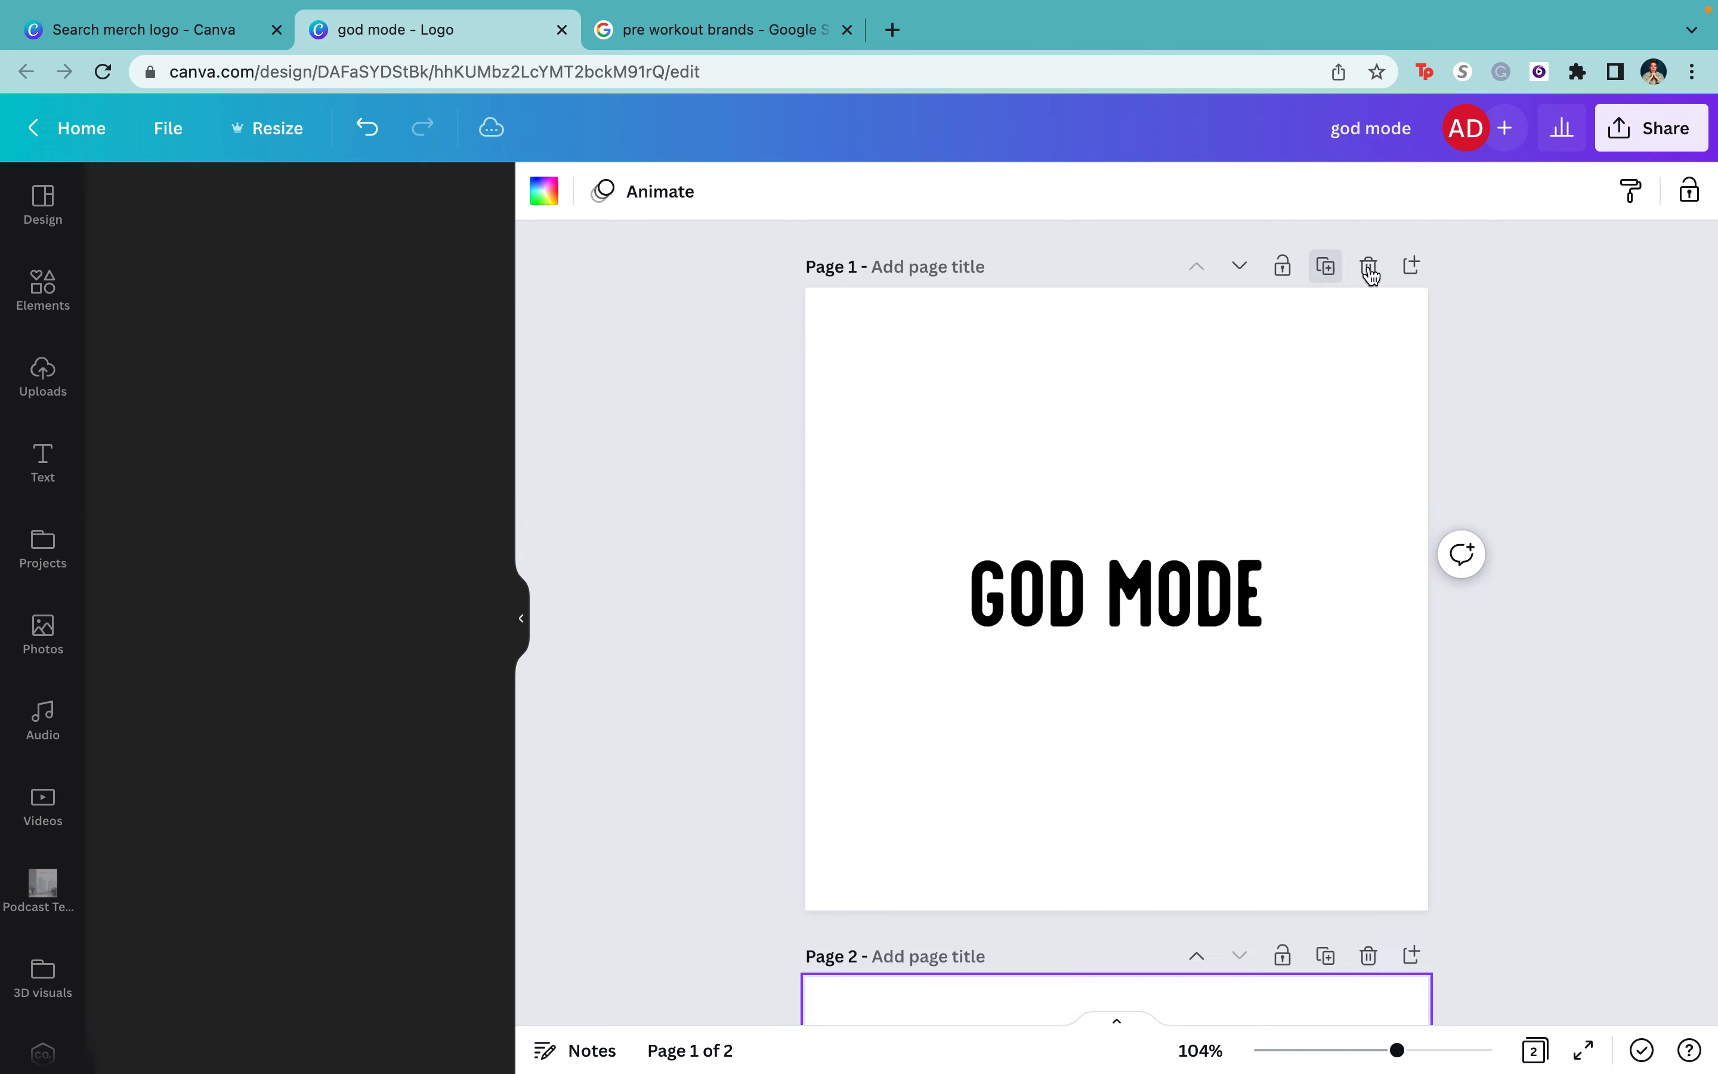
{"action": "double_click", "coordinate": [1168, 560]}
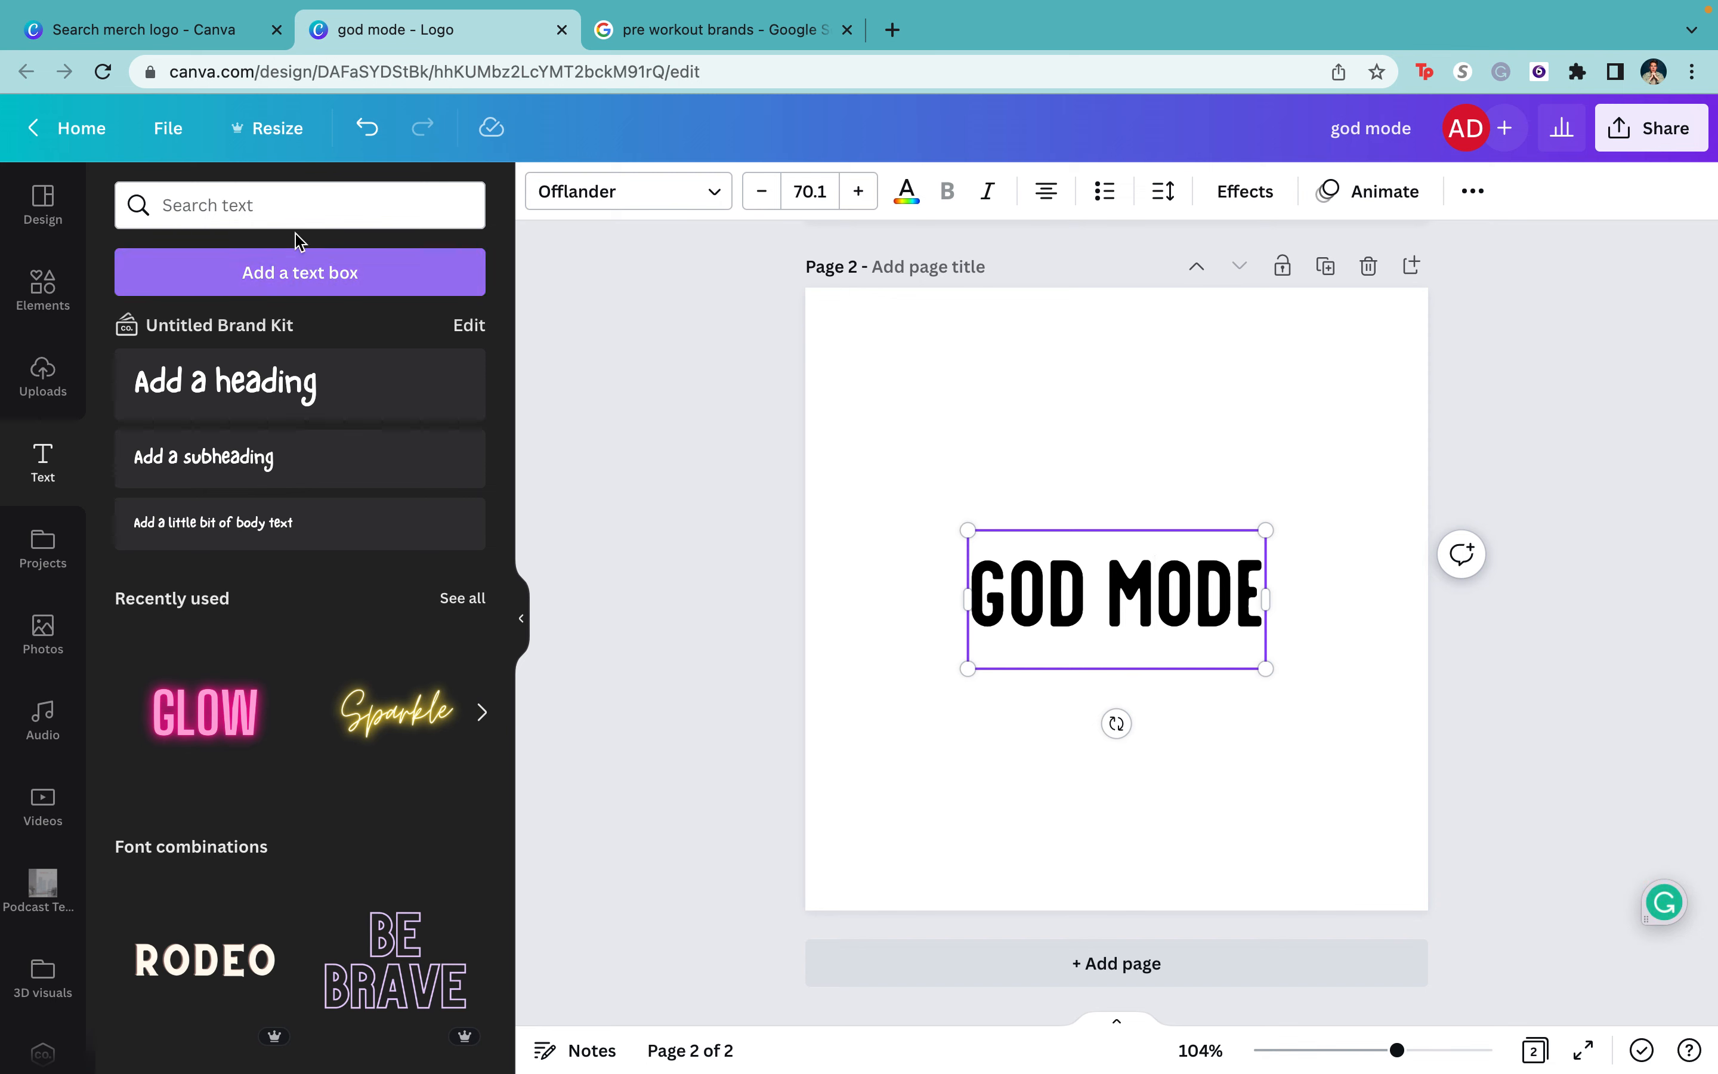
- Search the text library for "call of duty", then clear the search
{"action": "left_click", "coordinate": [300, 202]}
{"action": "type", "text": "call of duty"}
{"action": "key", "text": "Return"}
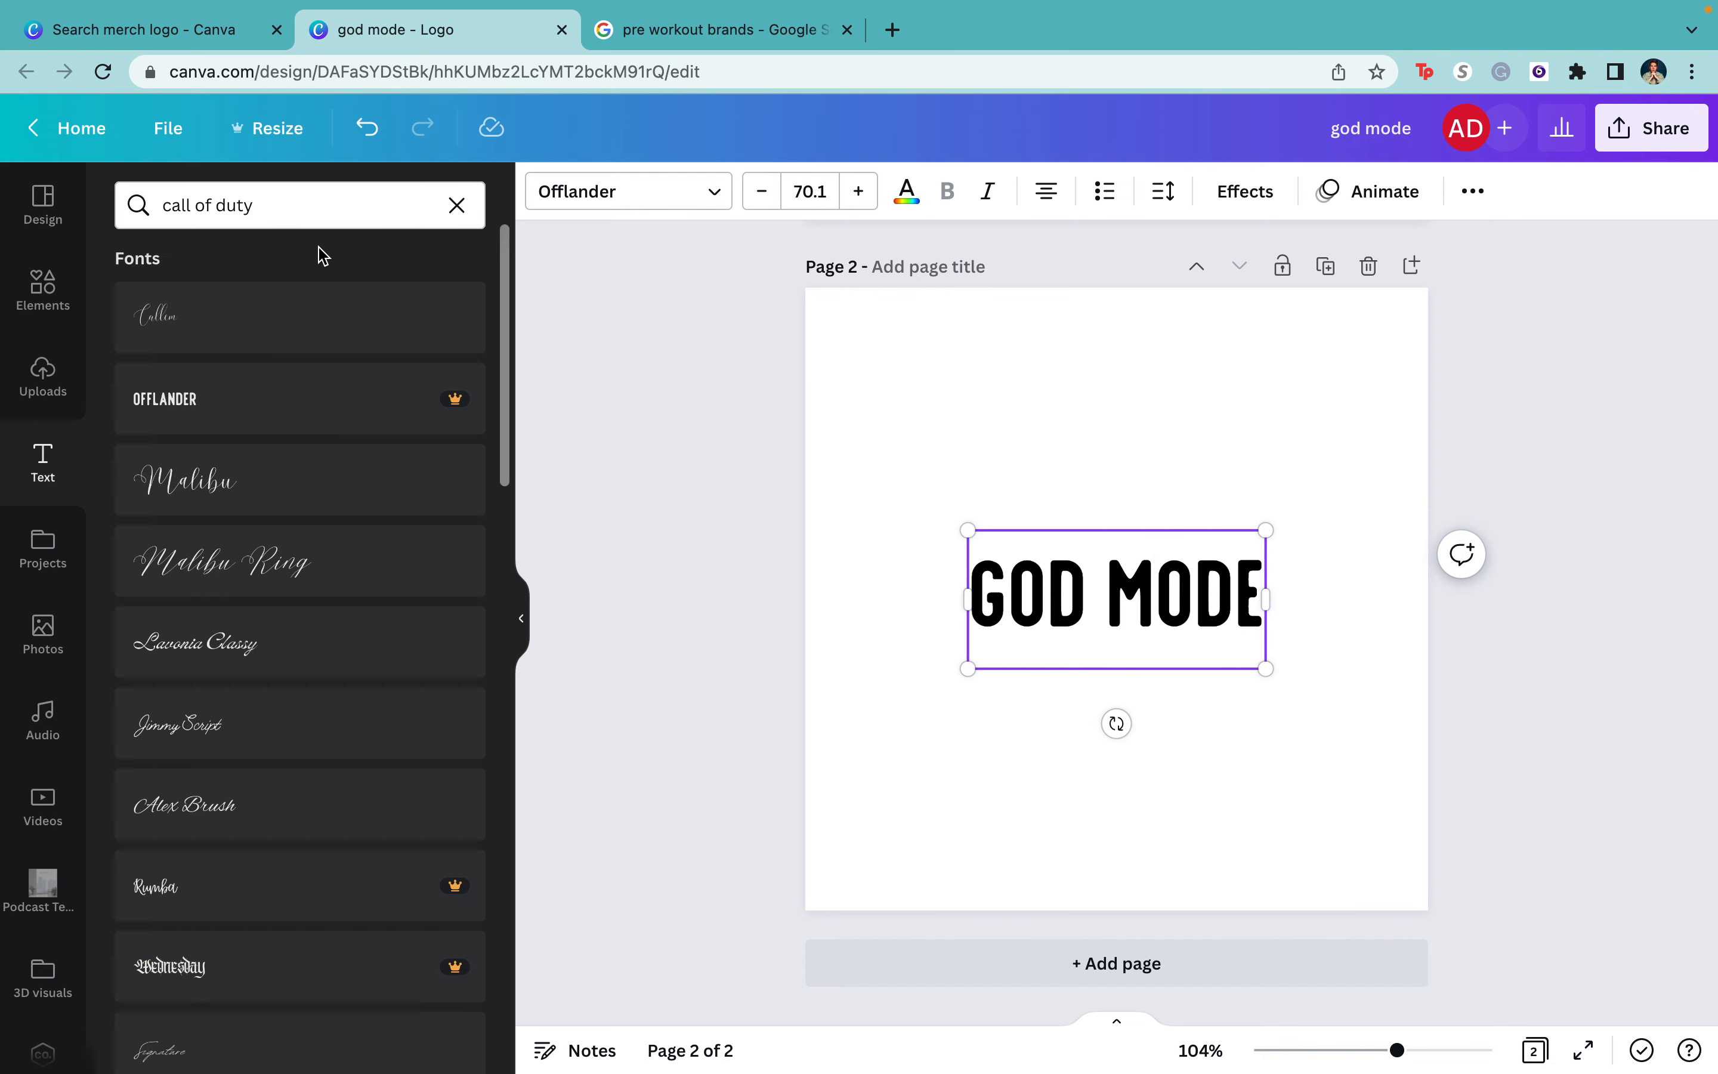
{"action": "left_click", "coordinate": [456, 206]}
- Search the fonts for "call of duty", "military" and "operation", then return to the full font list
{"action": "left_click", "coordinate": [628, 191]}
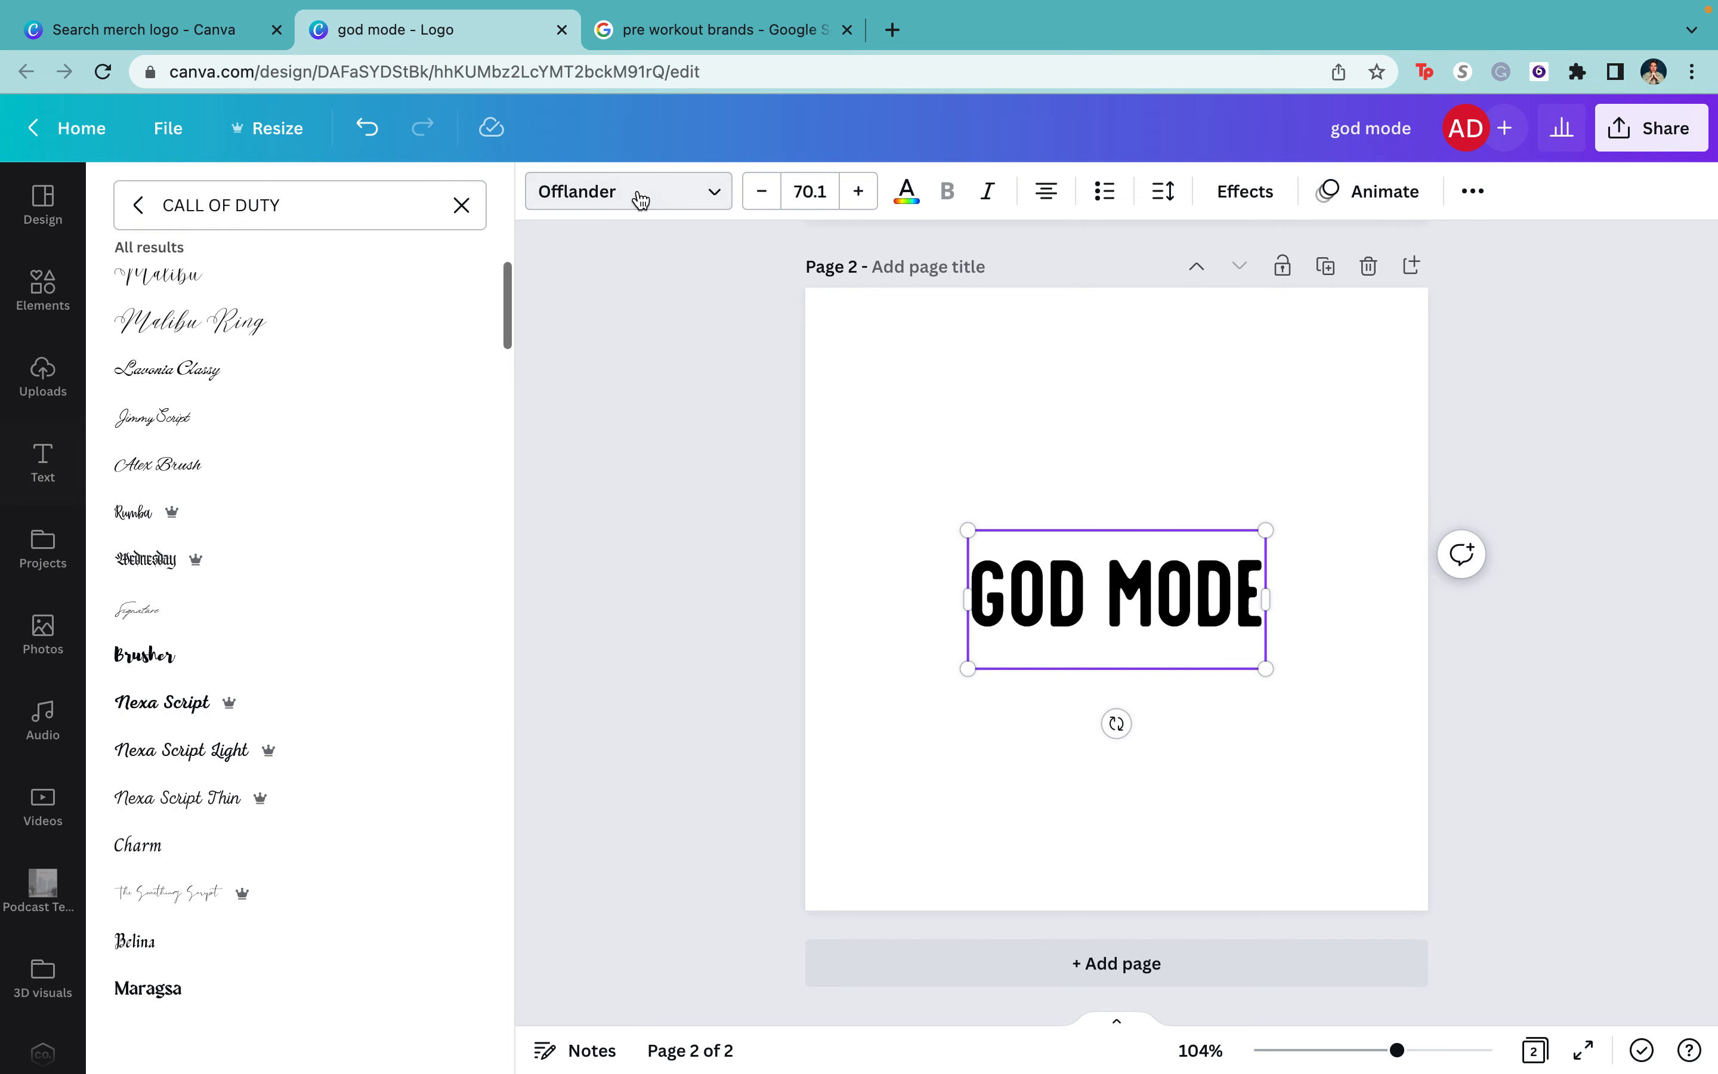
{"action": "left_click", "coordinate": [459, 205]}
{"action": "type", "text": "call of duty"}
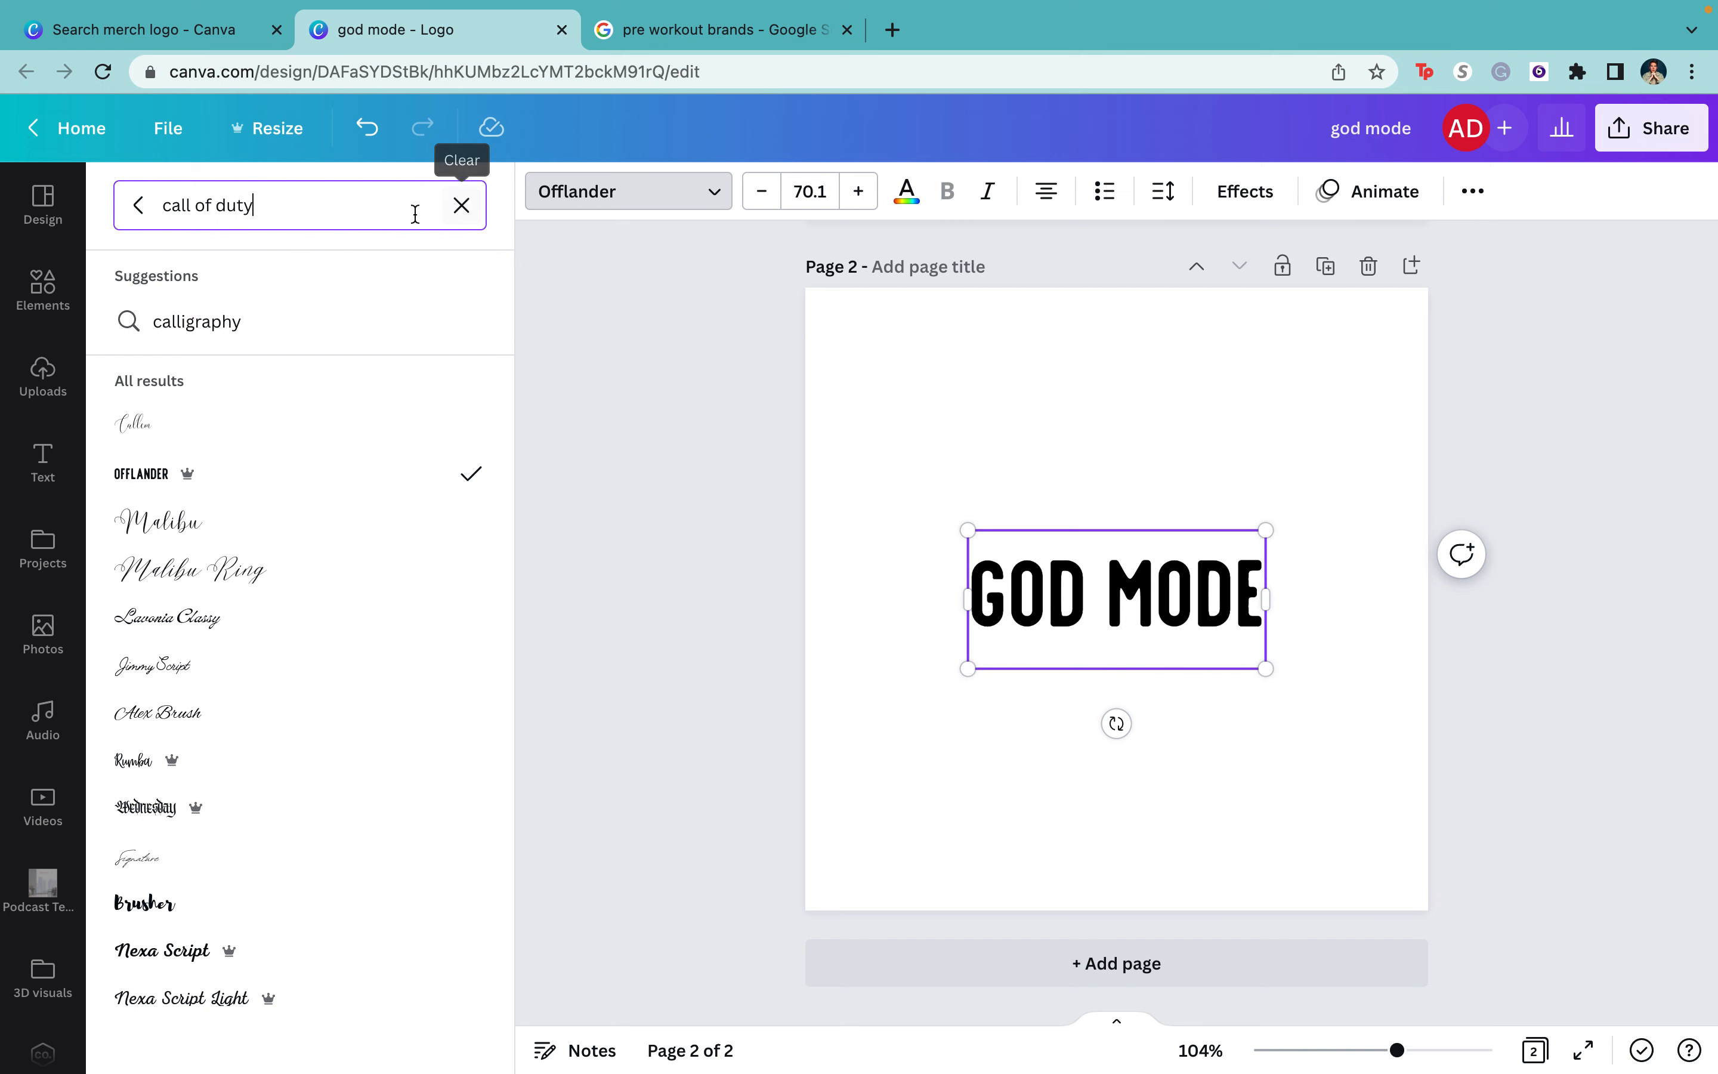
{"action": "left_click", "coordinate": [462, 206]}
{"action": "type", "text": "m"}
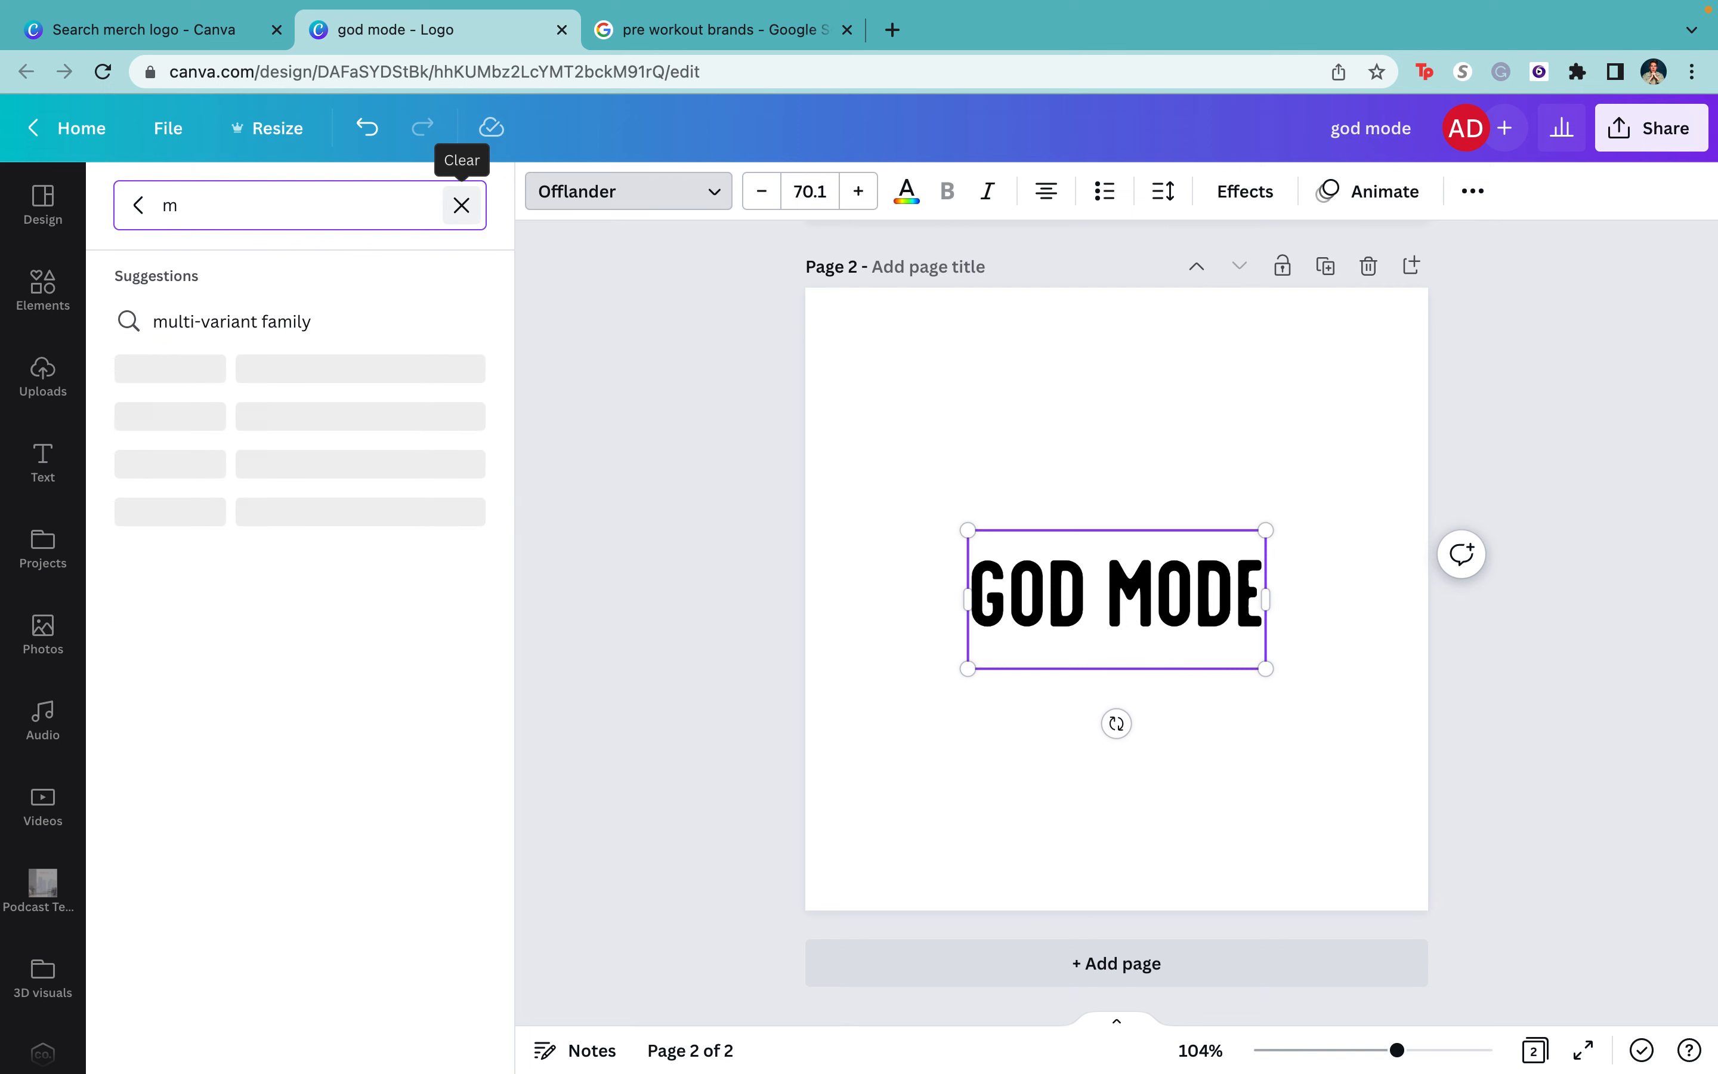
{"action": "type", "text": "ilitary"}
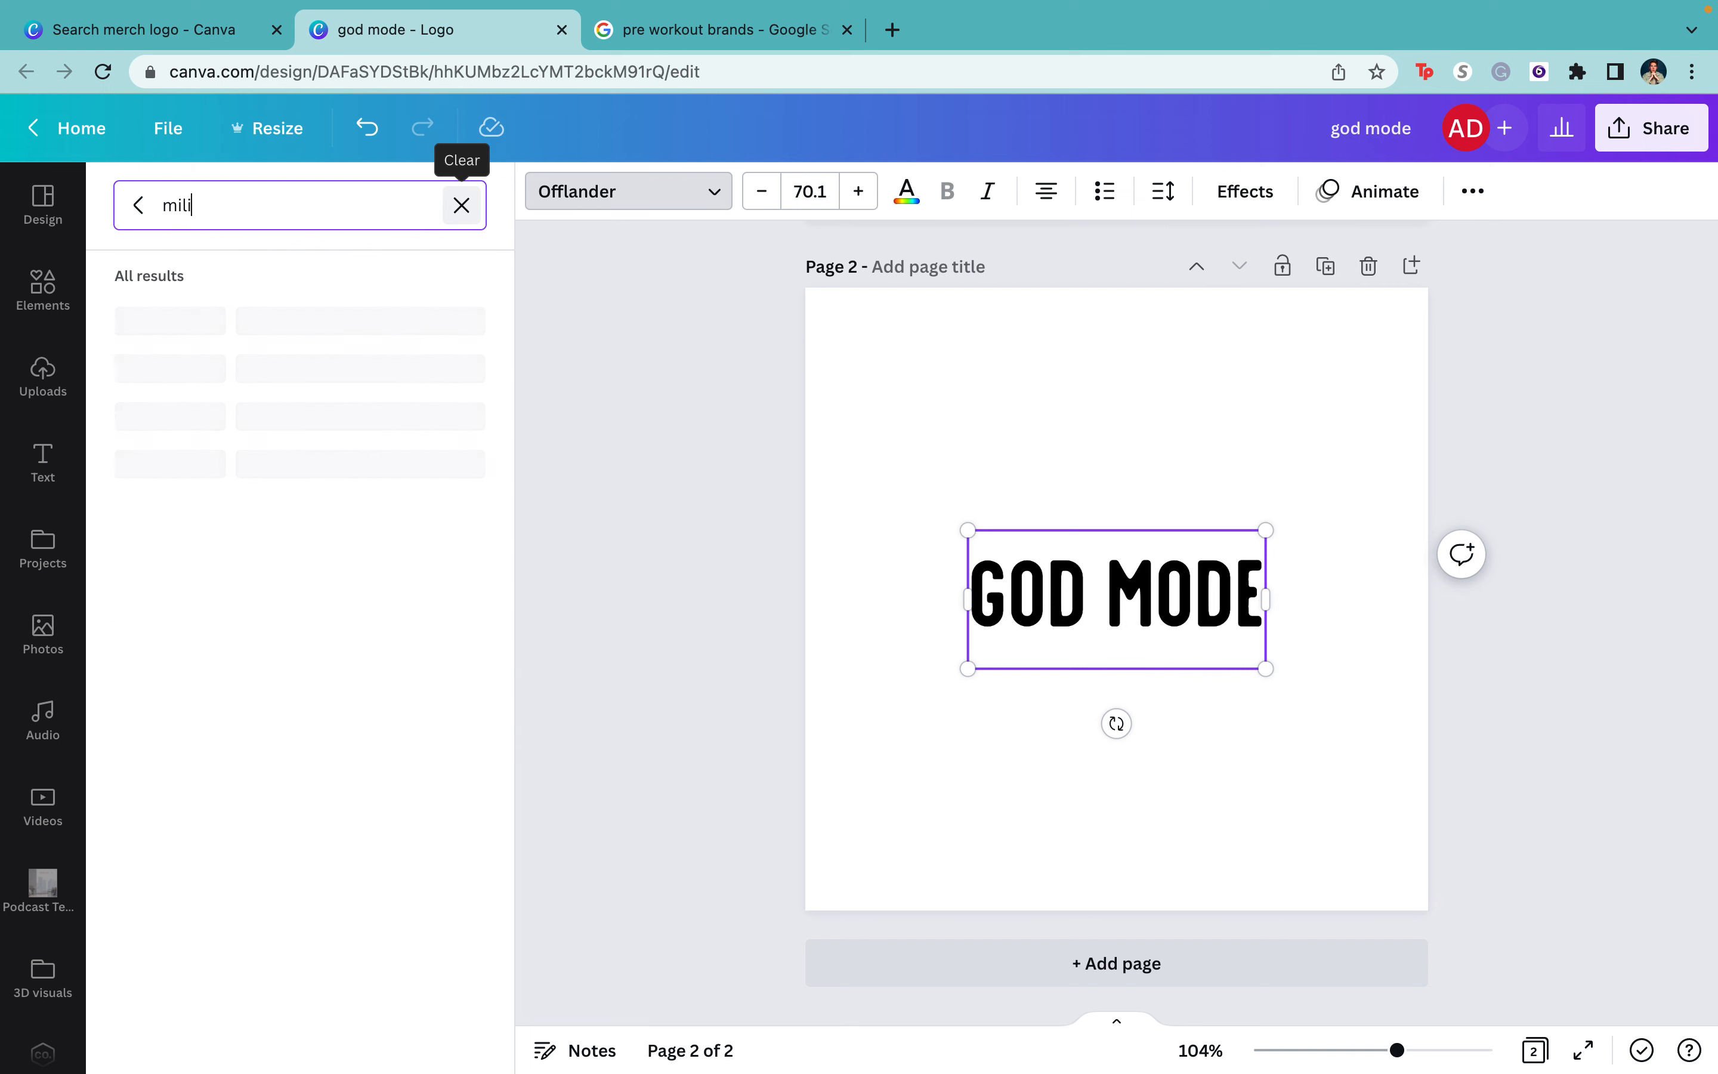
{"action": "left_click", "coordinate": [461, 206]}
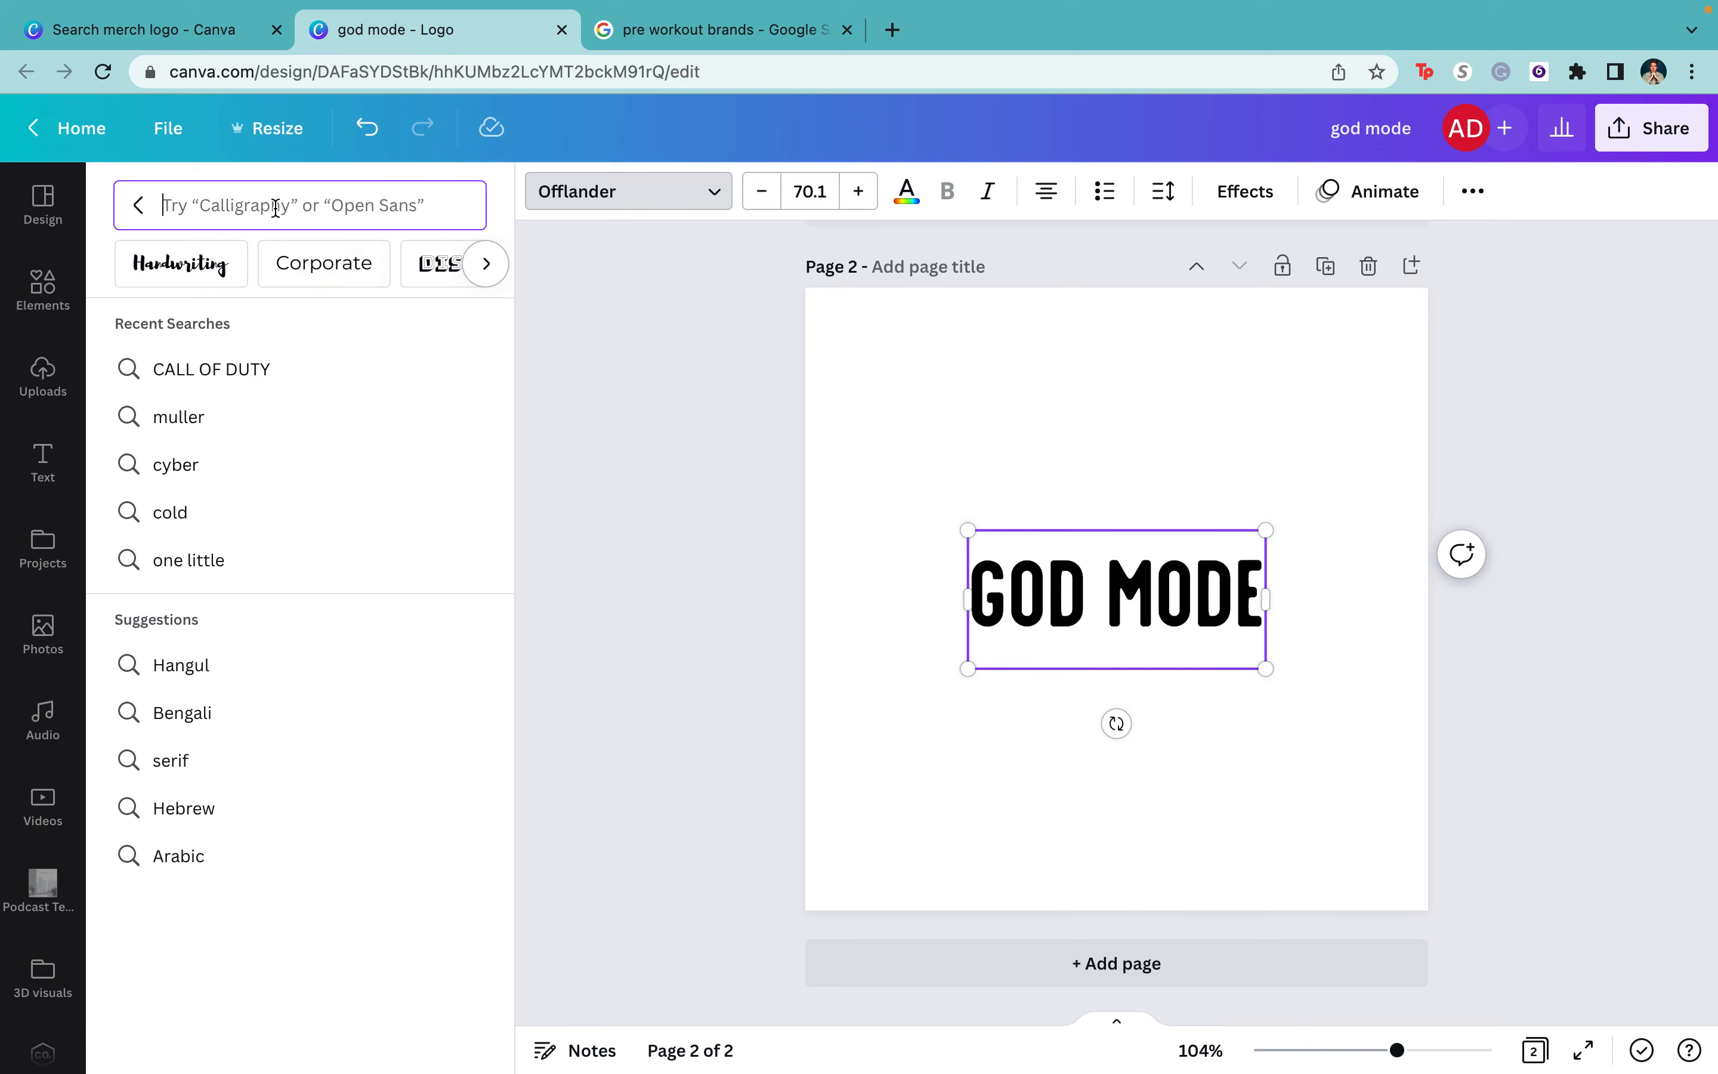
{"action": "type", "text": "opera"}
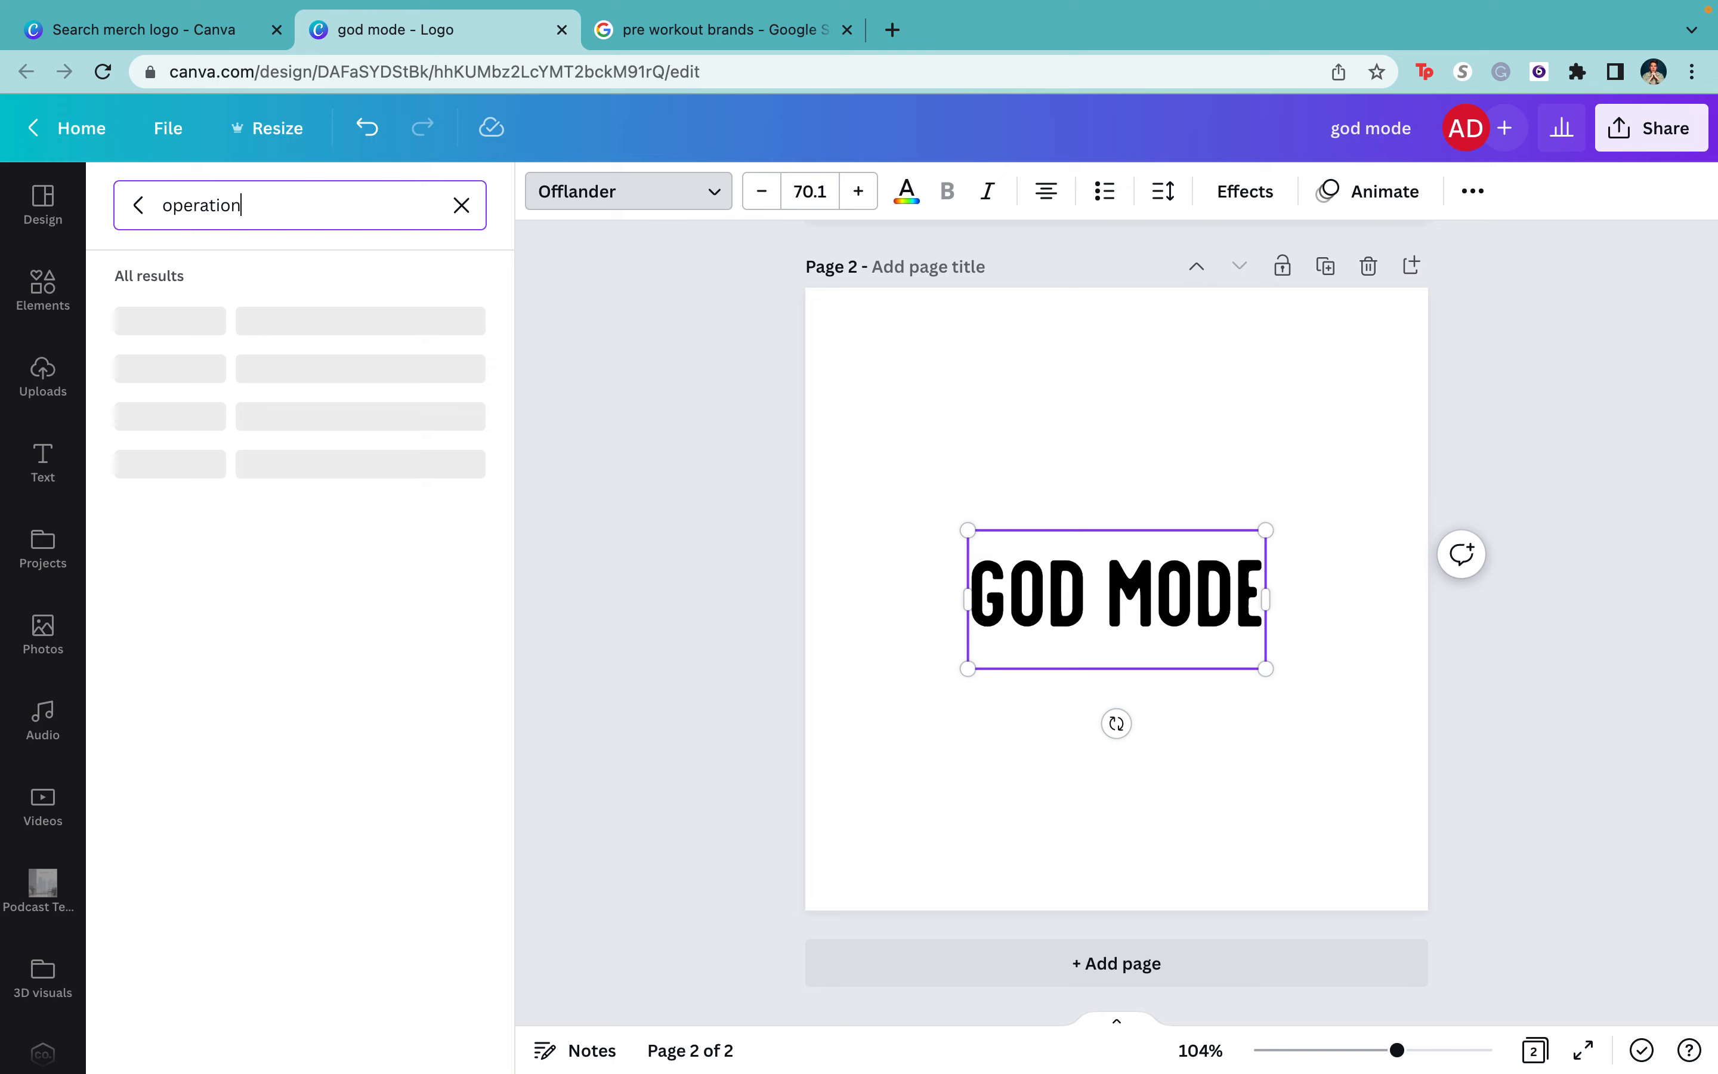
{"action": "type", "text": "tion"}
{"action": "left_click", "coordinate": [137, 206]}
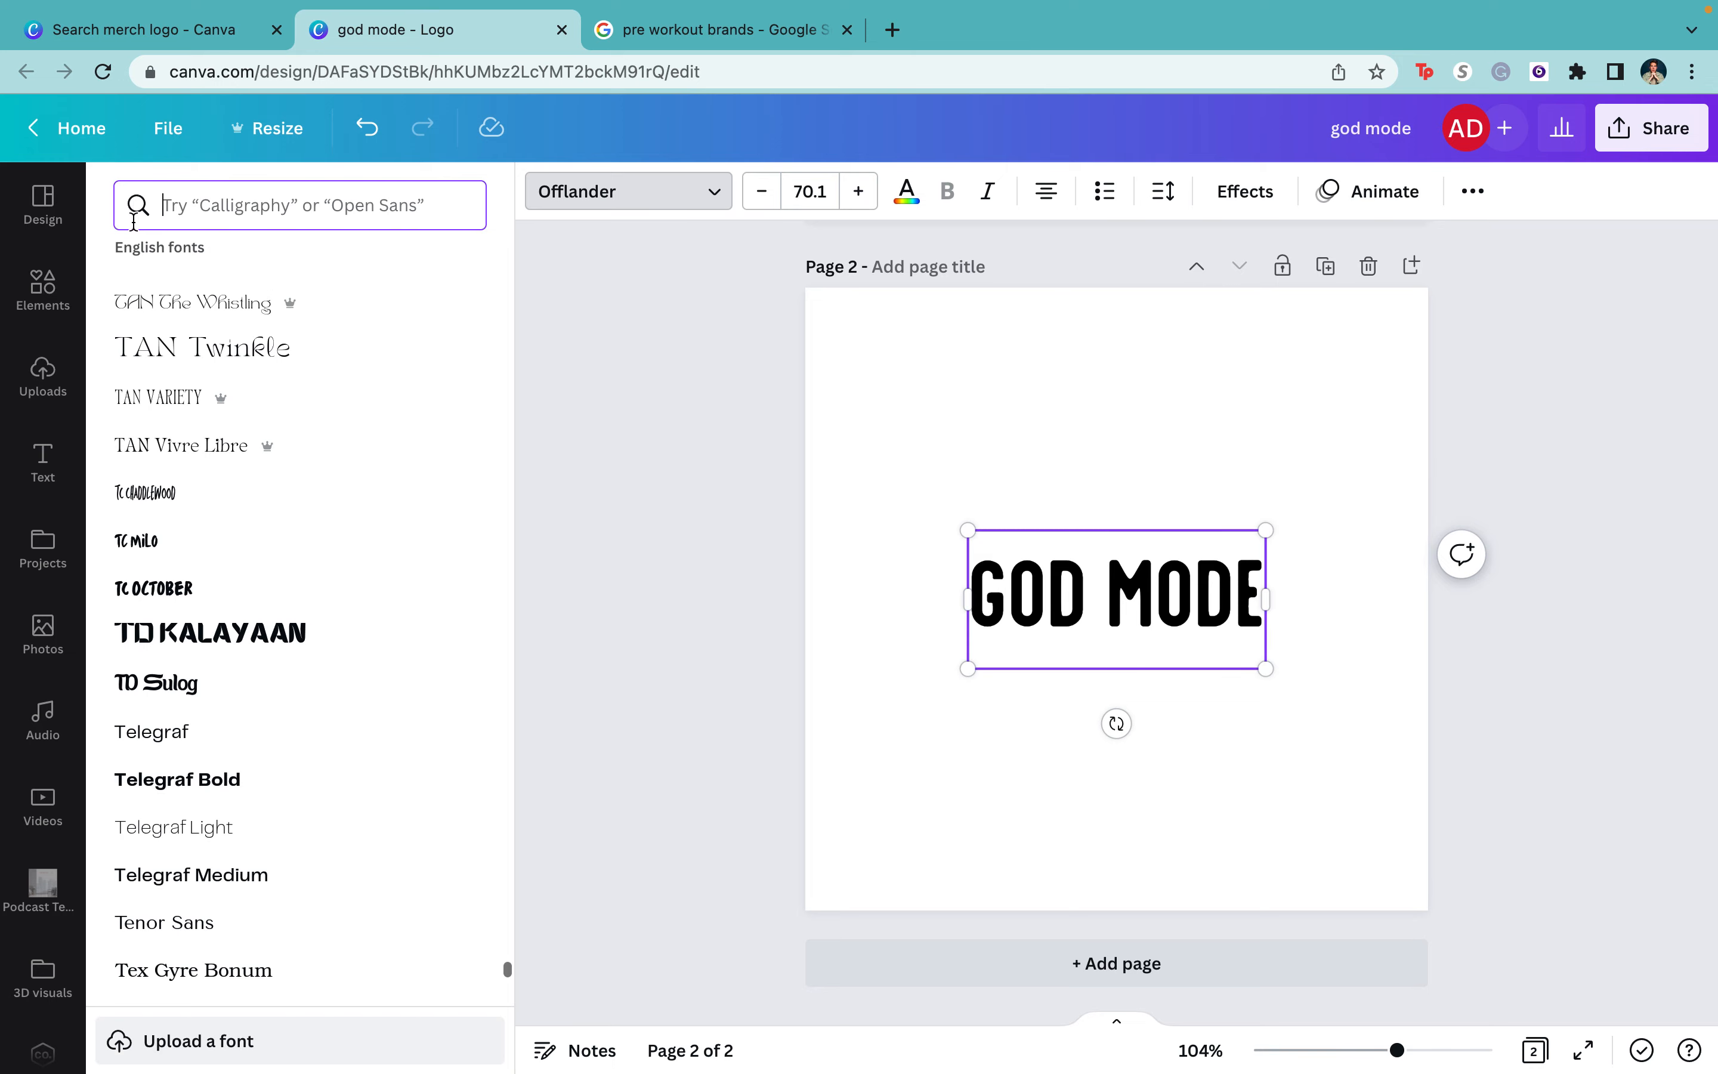
- Try the Val font on the GOD MODE text on page 2
{"action": "scroll", "coordinate": [276, 518], "scroll_direction": "down", "scroll_amount": 10}
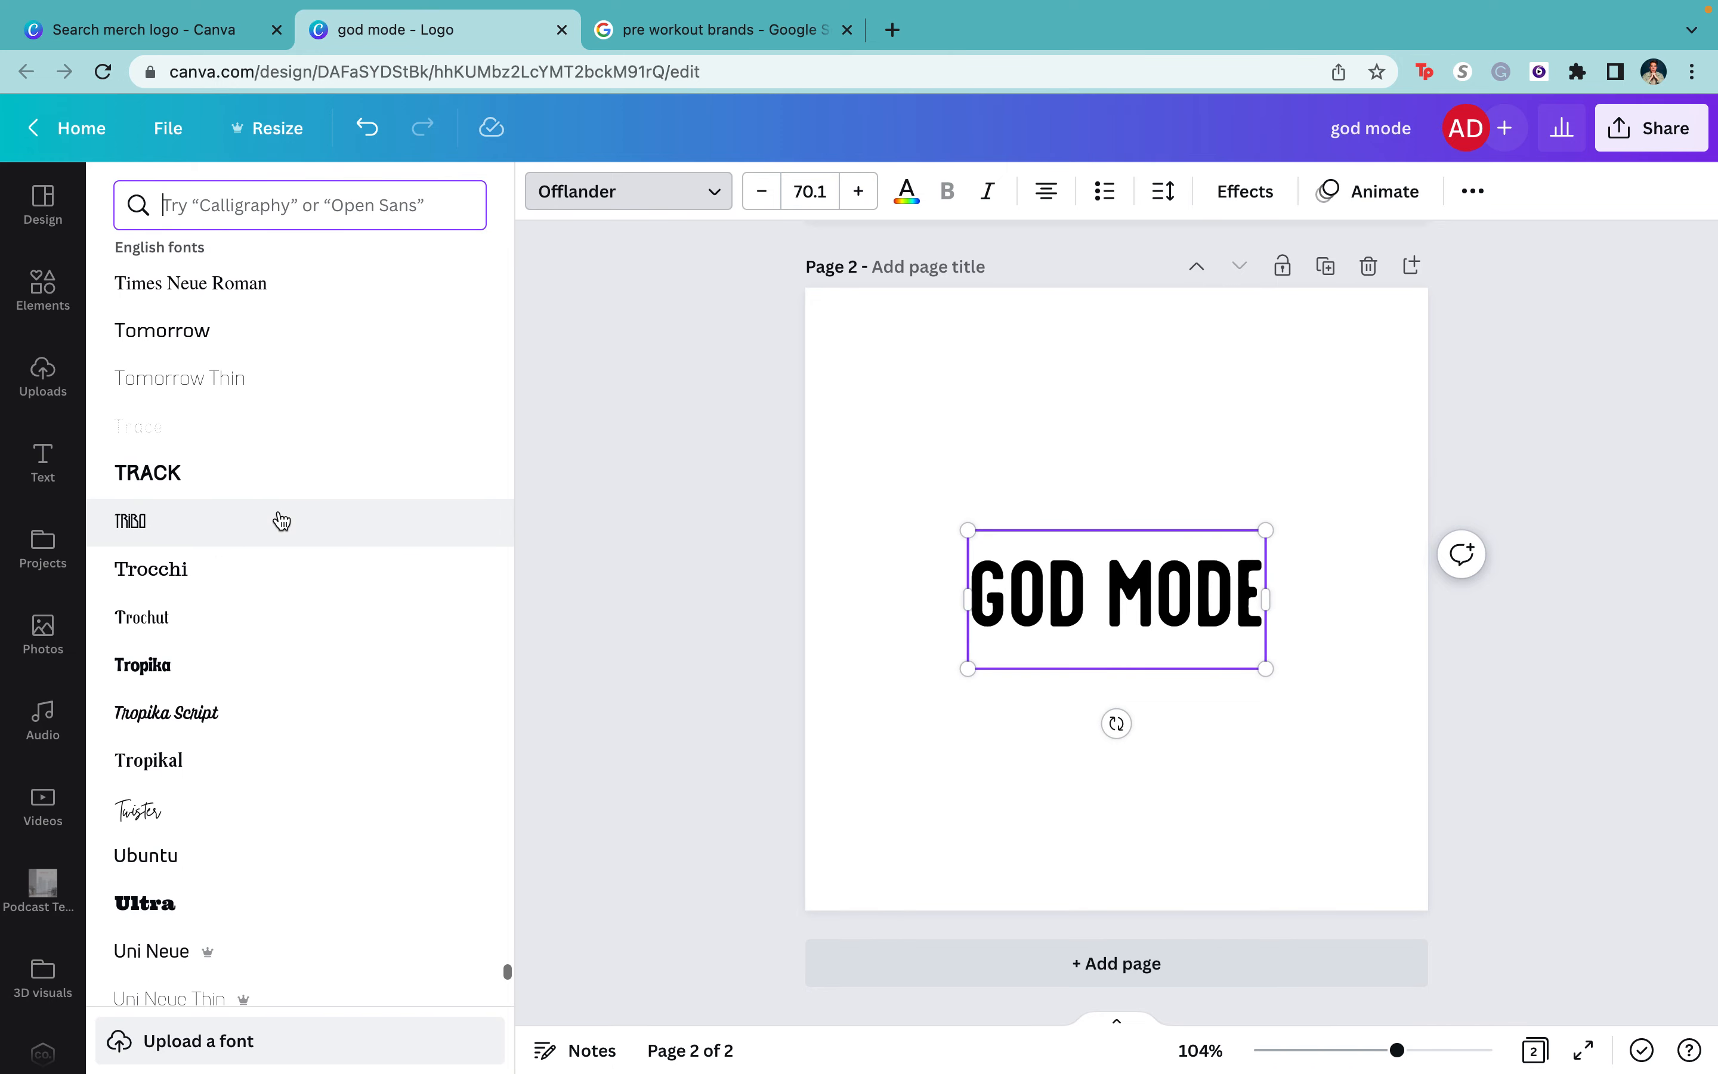
{"action": "scroll", "coordinate": [283, 526], "scroll_direction": "down", "scroll_amount": 5}
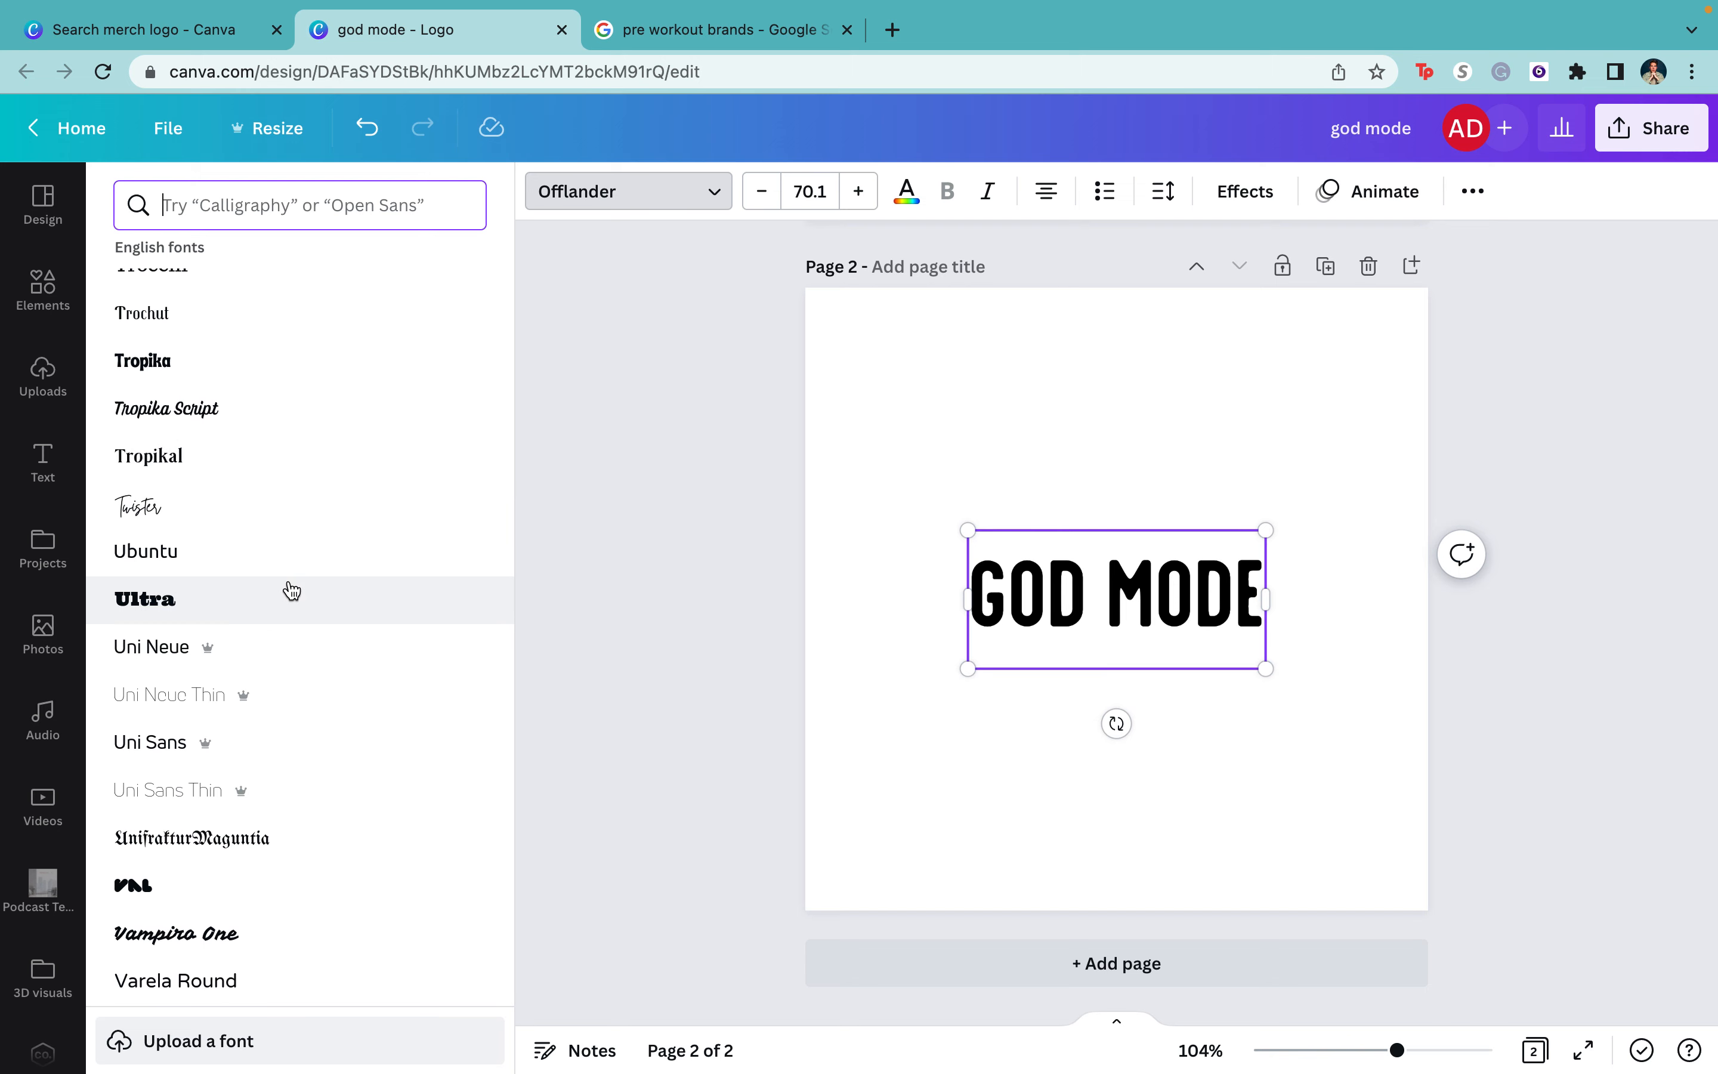
{"action": "scroll", "coordinate": [291, 590], "scroll_direction": "down", "scroll_amount": 5}
{"action": "left_click", "coordinate": [287, 558]}
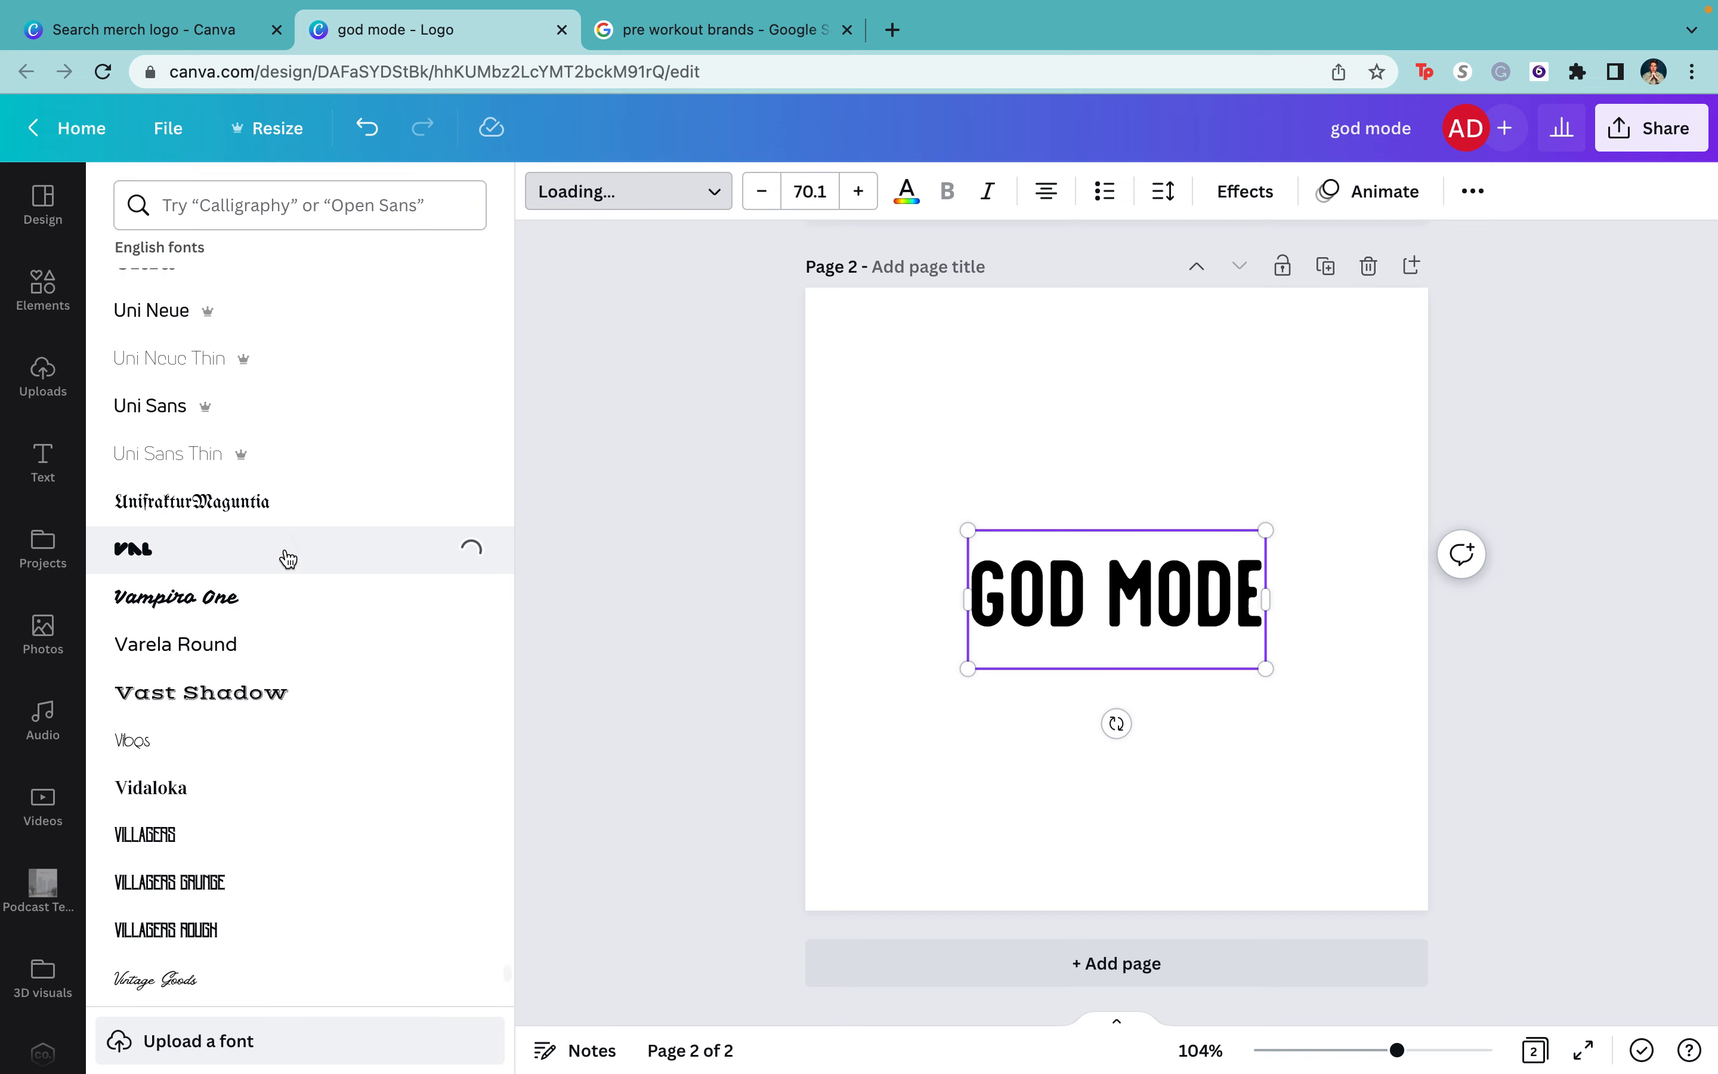
- Apply the Zuume Rough Bold font to the GOD MODE text on page 2
{"action": "scroll", "coordinate": [287, 559], "scroll_direction": "down", "scroll_amount": 15}
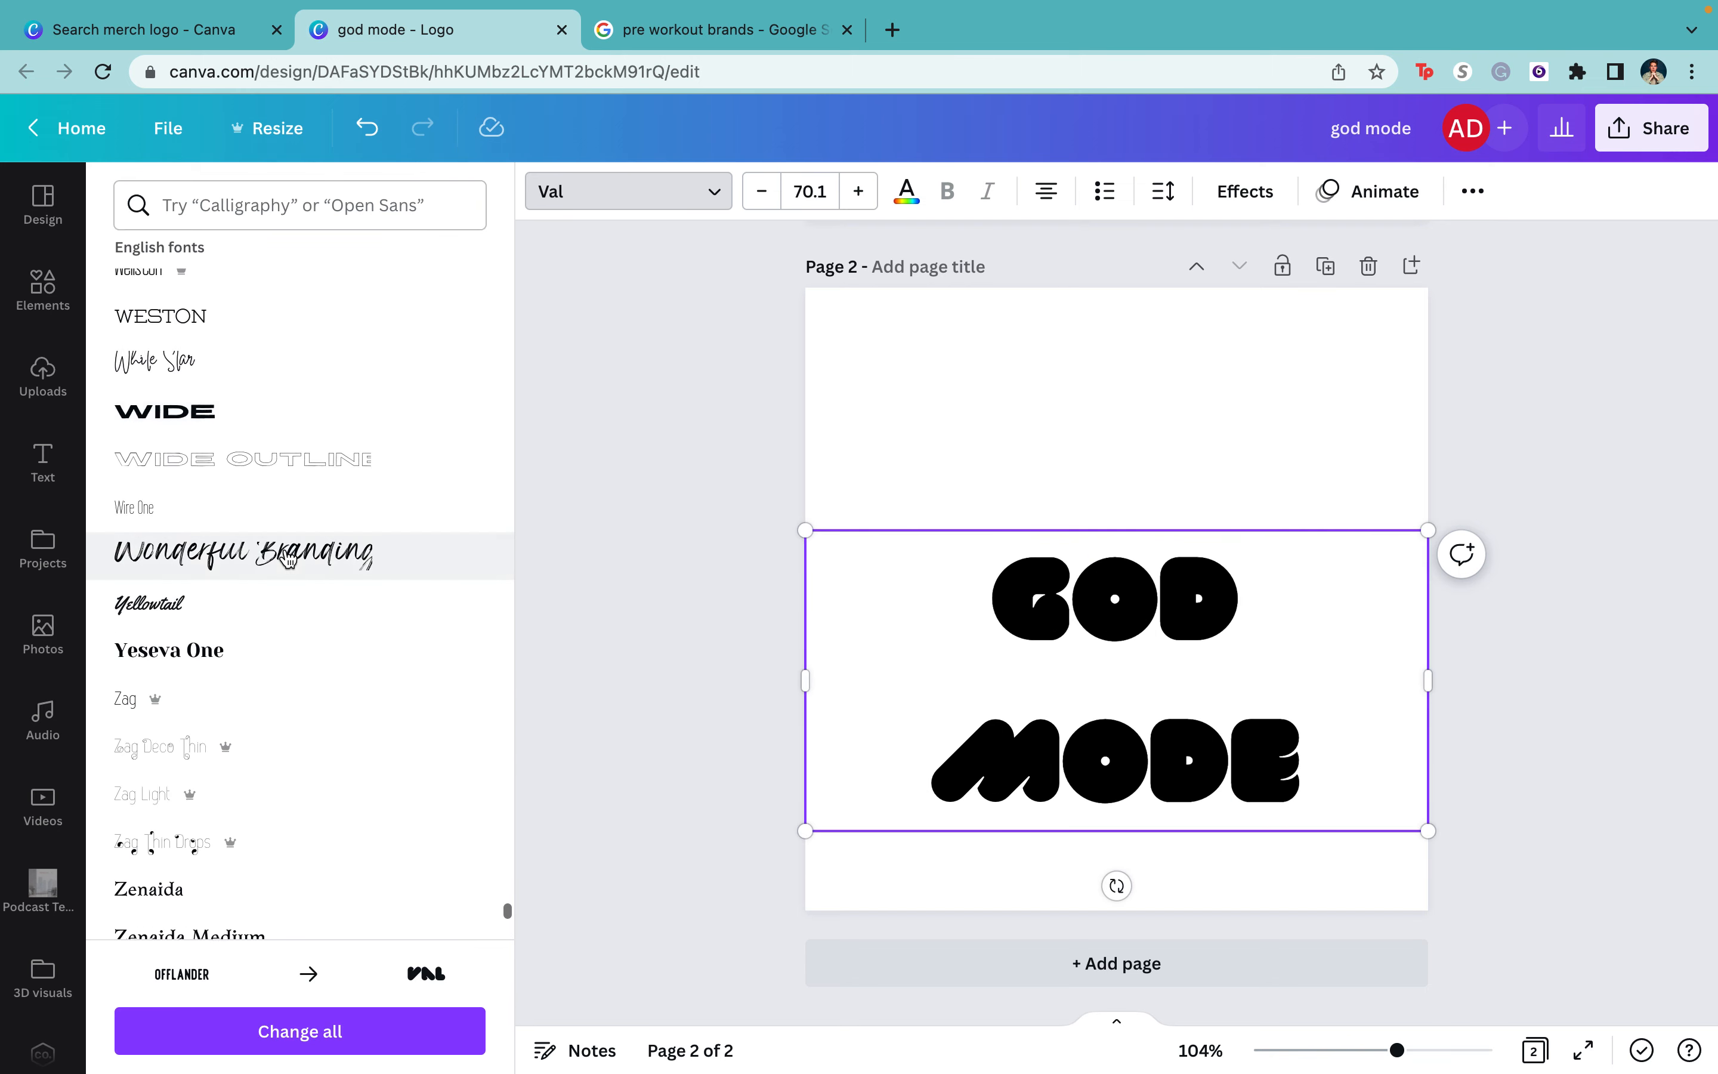
{"action": "scroll", "coordinate": [288, 559], "scroll_direction": "down", "scroll_amount": 3}
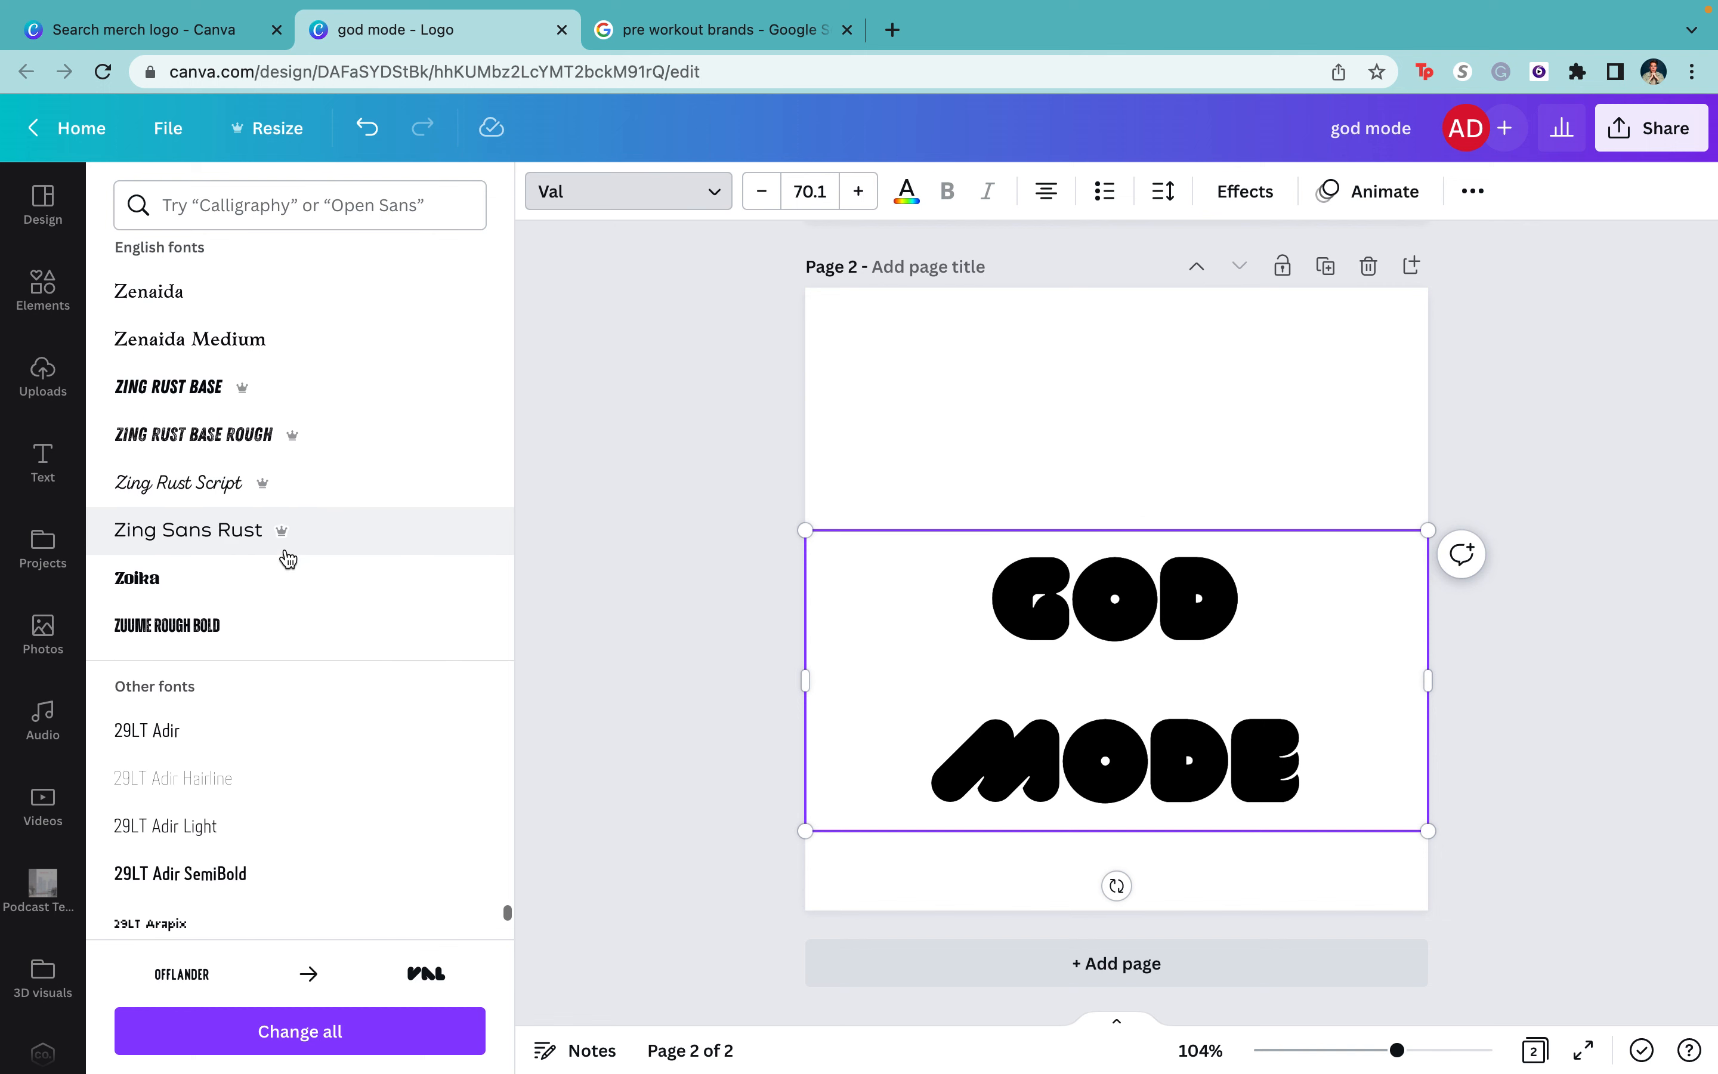
{"action": "left_click", "coordinate": [278, 635]}
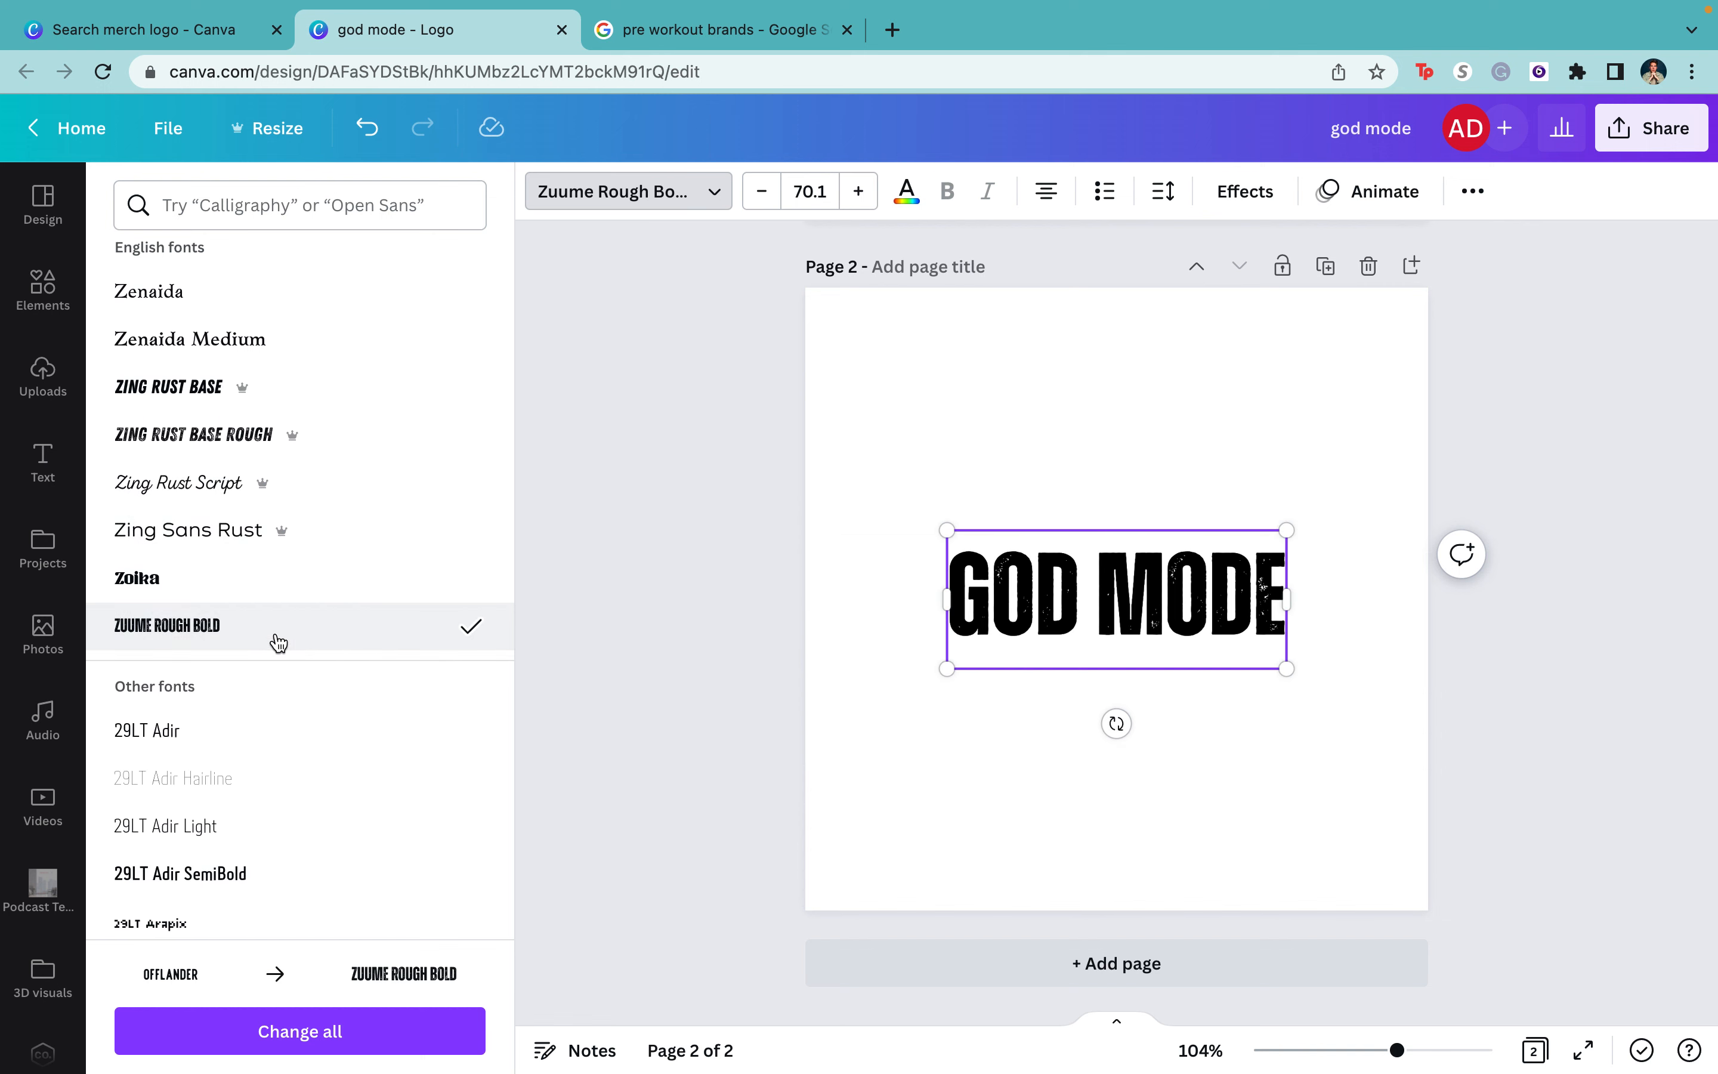
- Enlarge the GOD MODE text on page 2 to about size 113 and shift it left to fit within the page
{"action": "left_click_drag", "start_coordinate": [1286, 668], "coordinate": [1493, 753]}
{"action": "left_click_drag", "start_coordinate": [1368, 639], "coordinate": [1187, 653]}
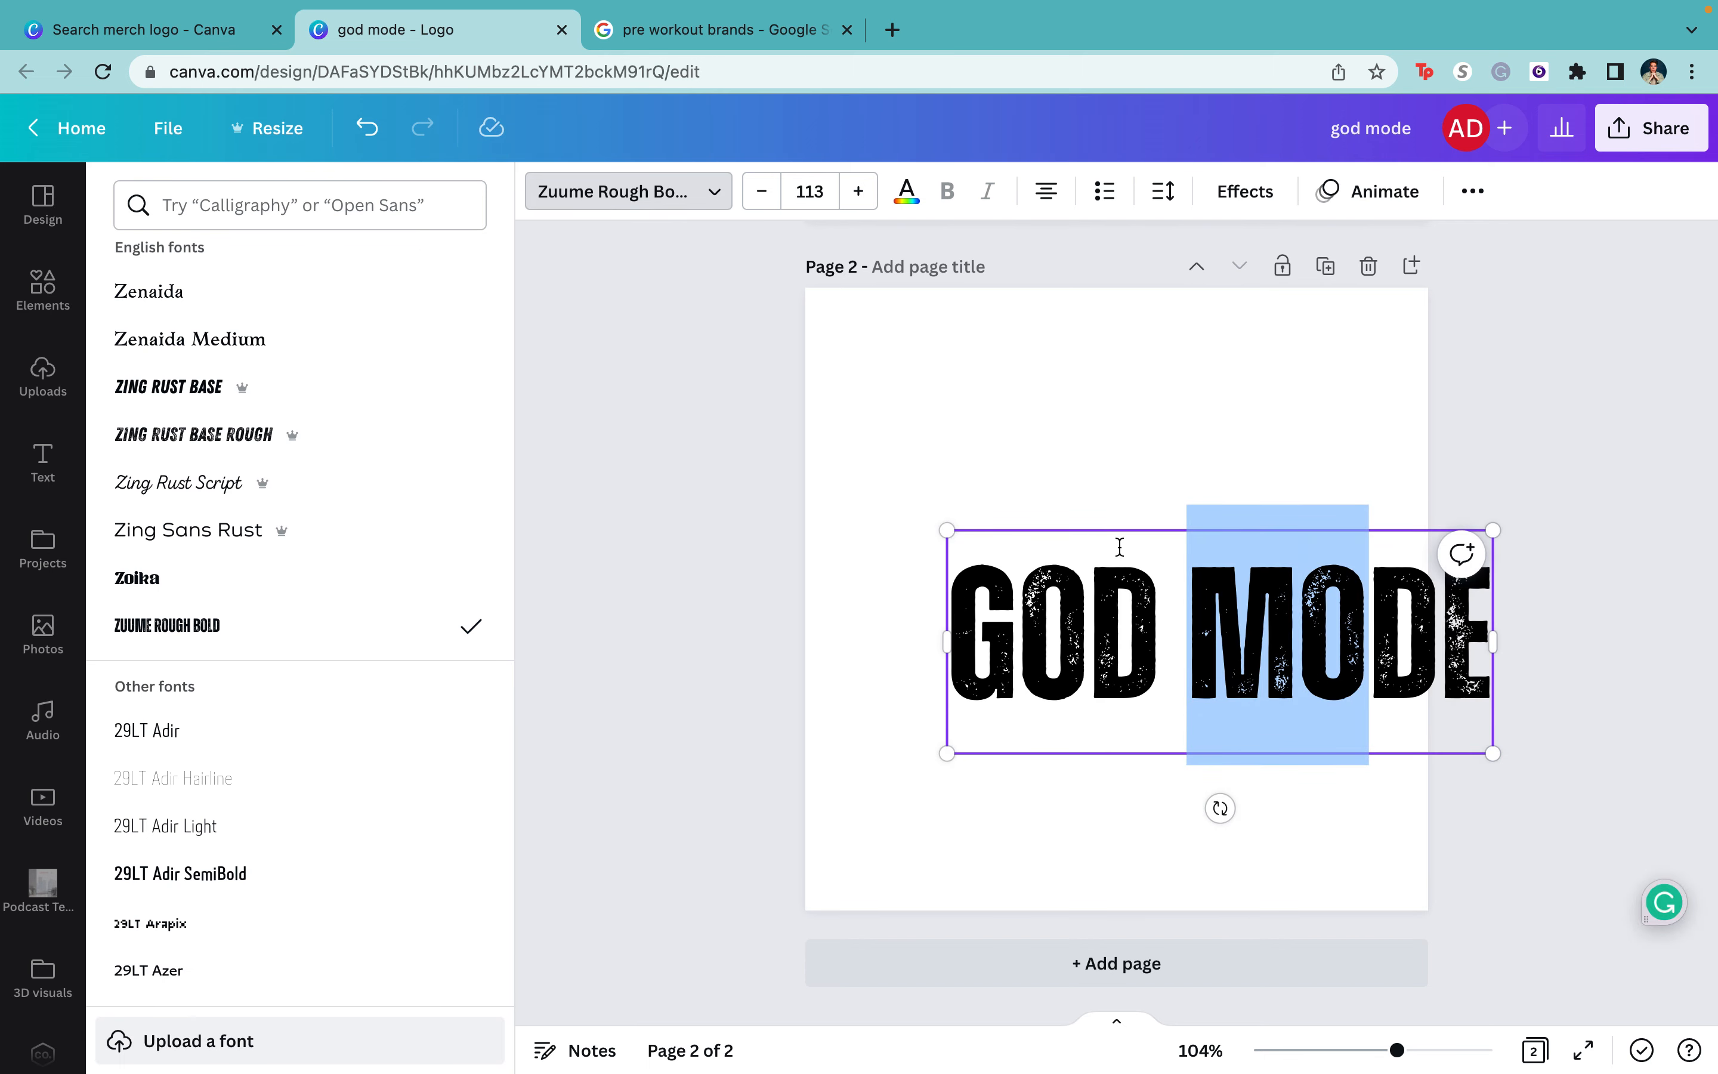
{"action": "left_click_drag", "start_coordinate": [1123, 529], "coordinate": [1048, 529]}
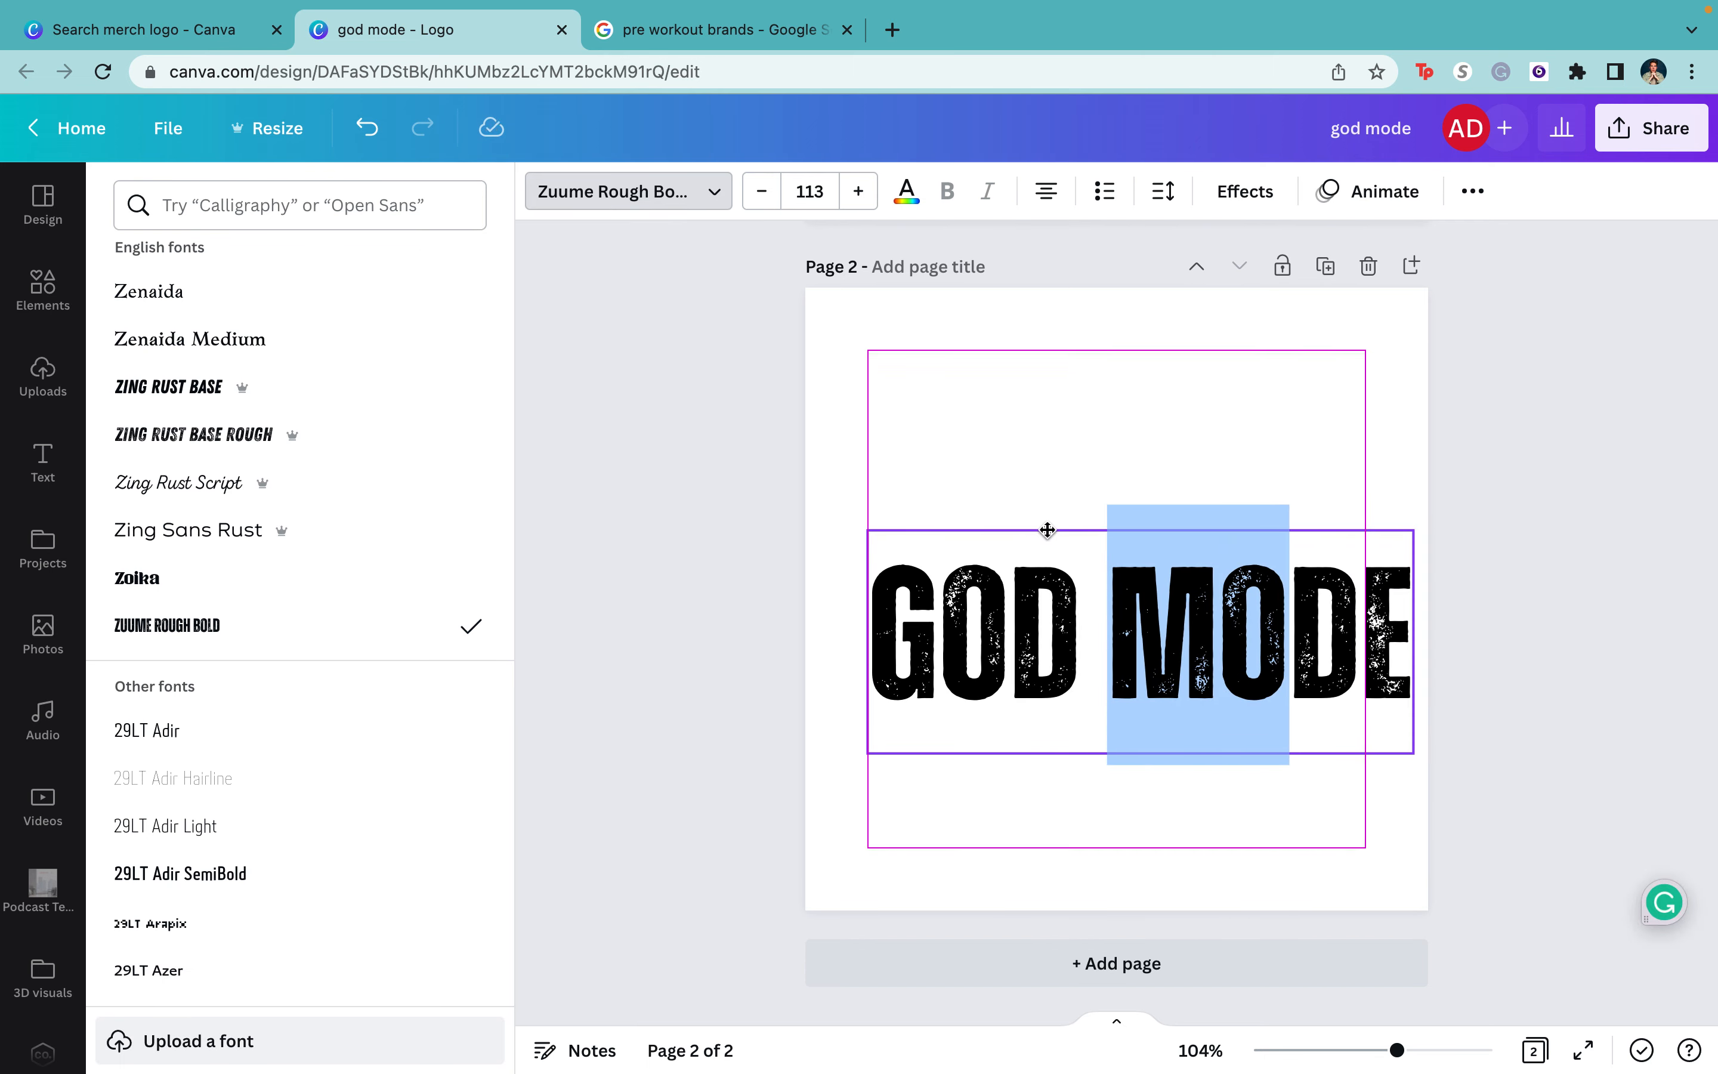
{"action": "left_click", "coordinate": [1252, 664]}
- Try the Zing Rust Script font on the word GOD, then undo the font change, move and enlargement
{"action": "double_click", "coordinate": [1015, 667]}
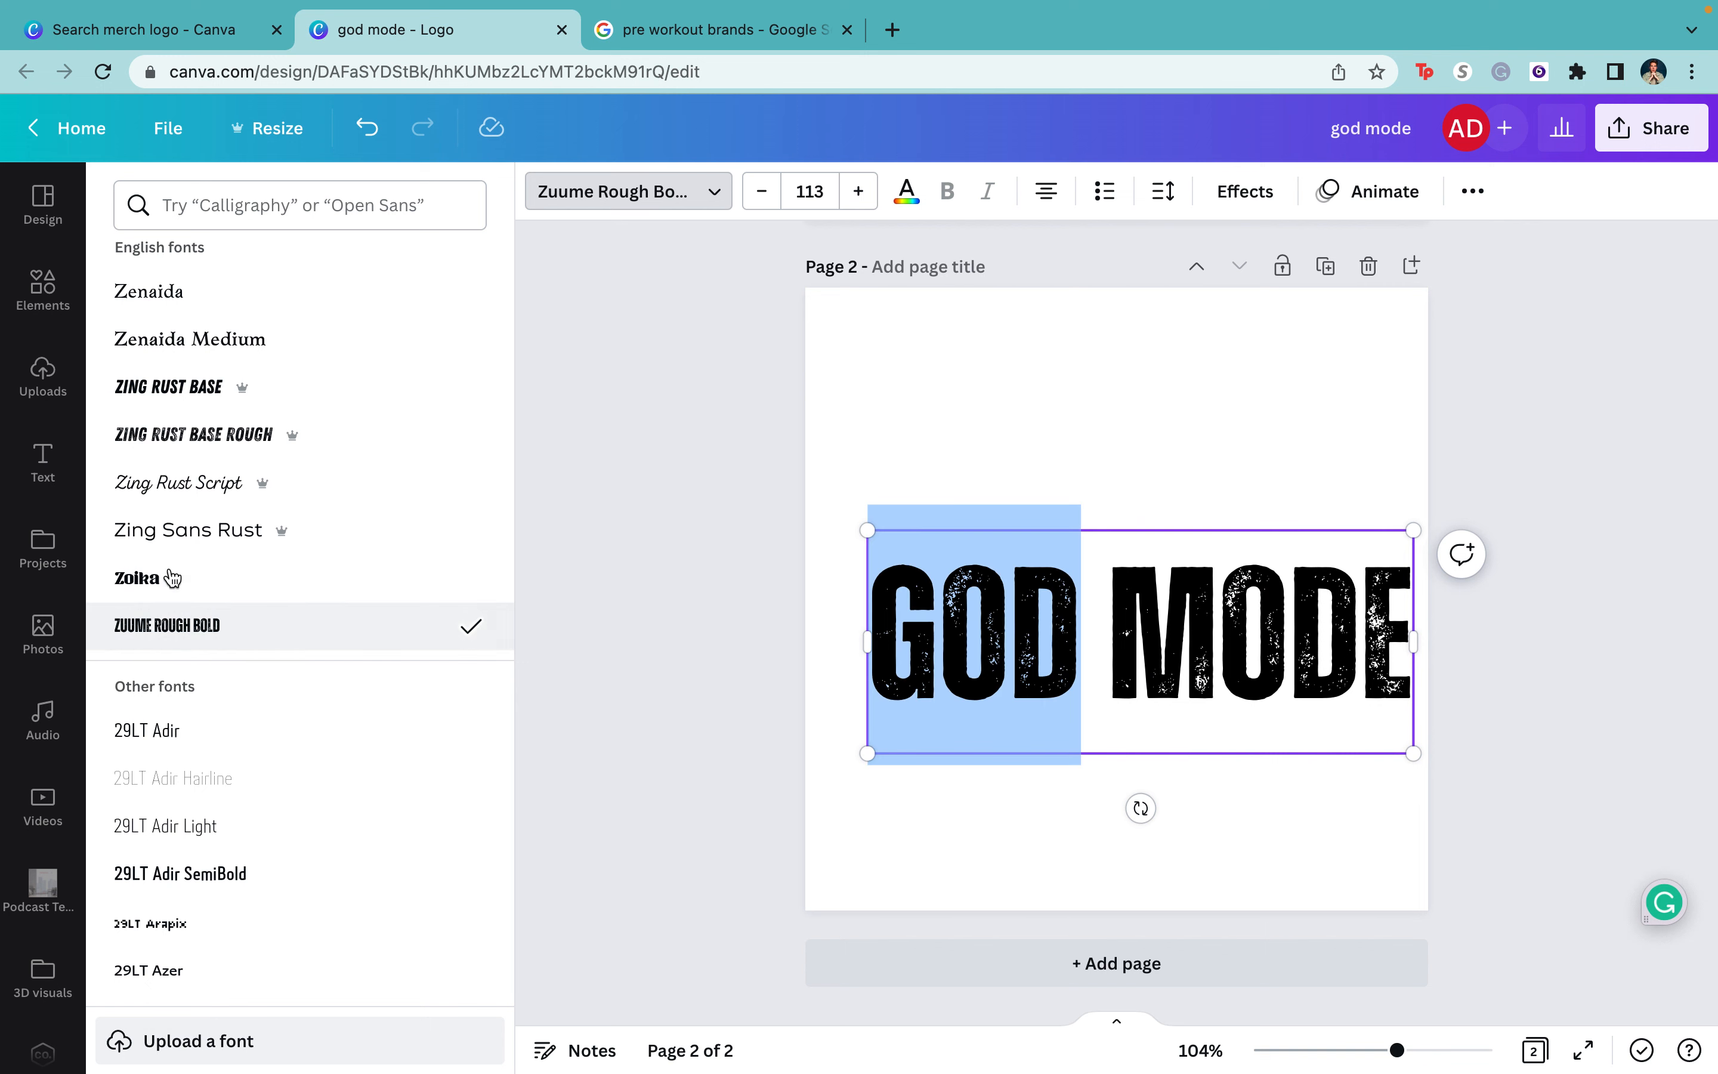
{"action": "left_click", "coordinate": [180, 485]}
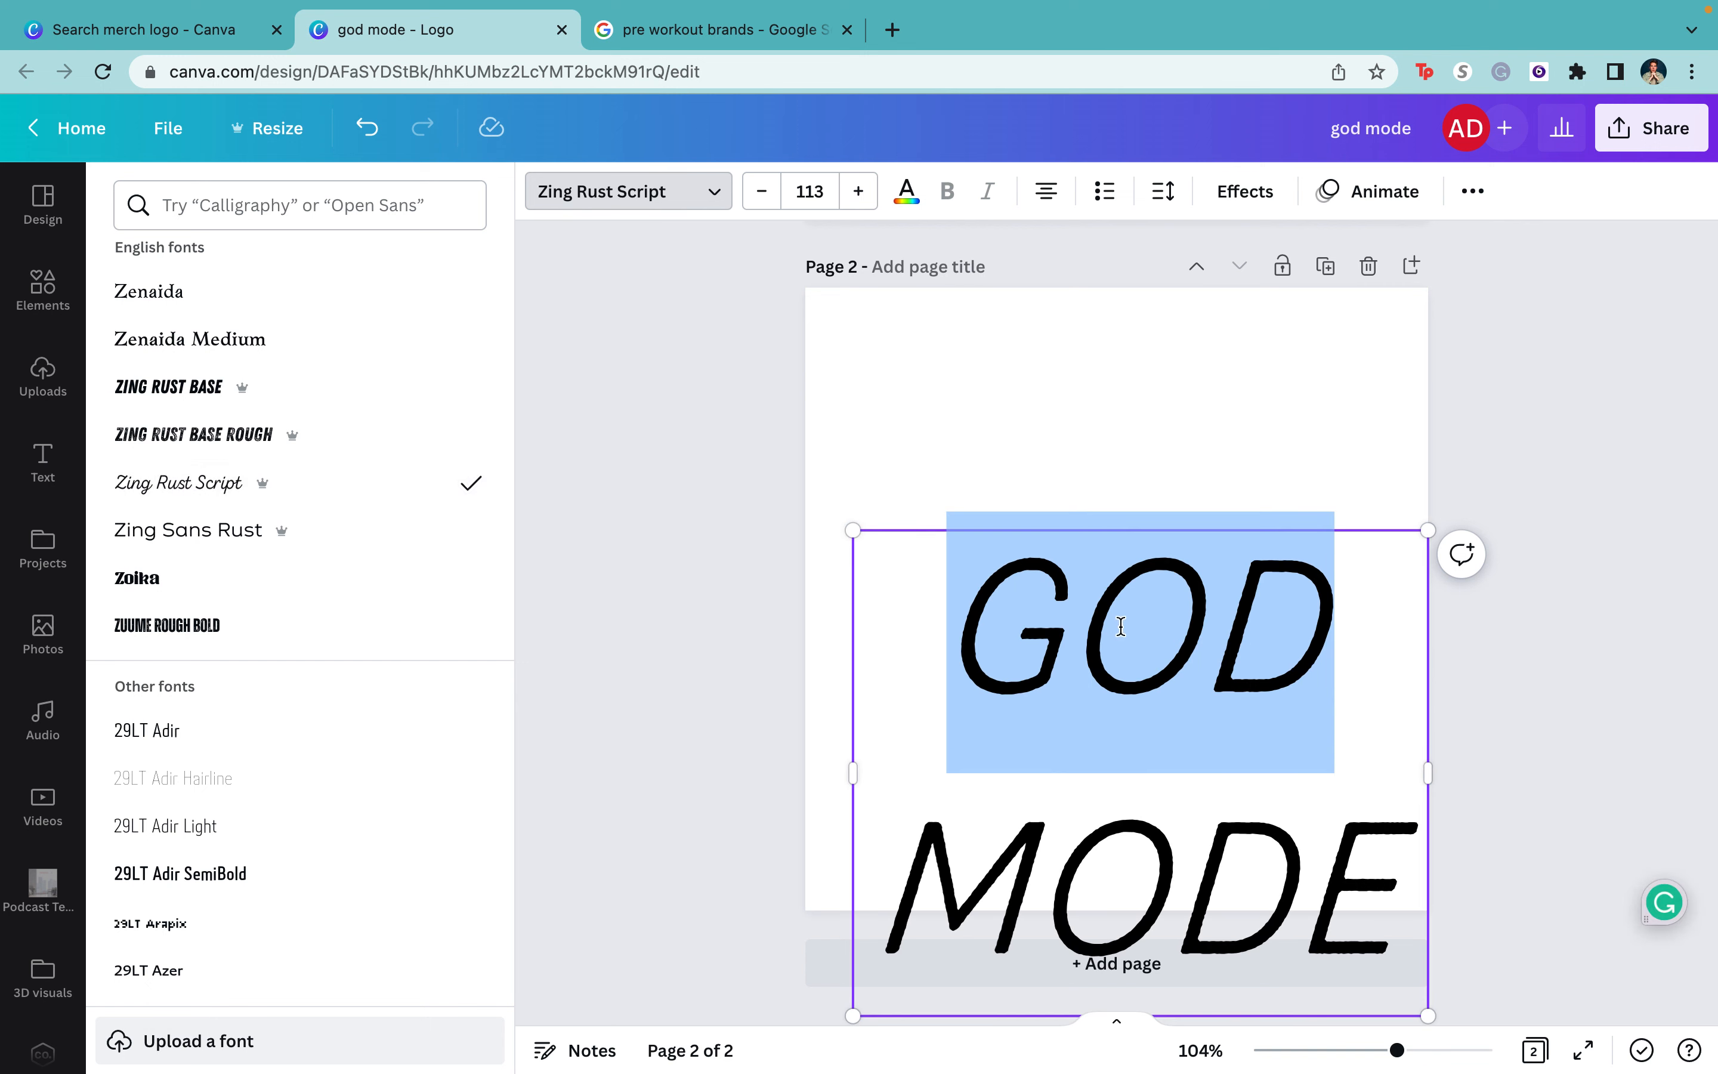
{"action": "left_click", "coordinate": [367, 128]}
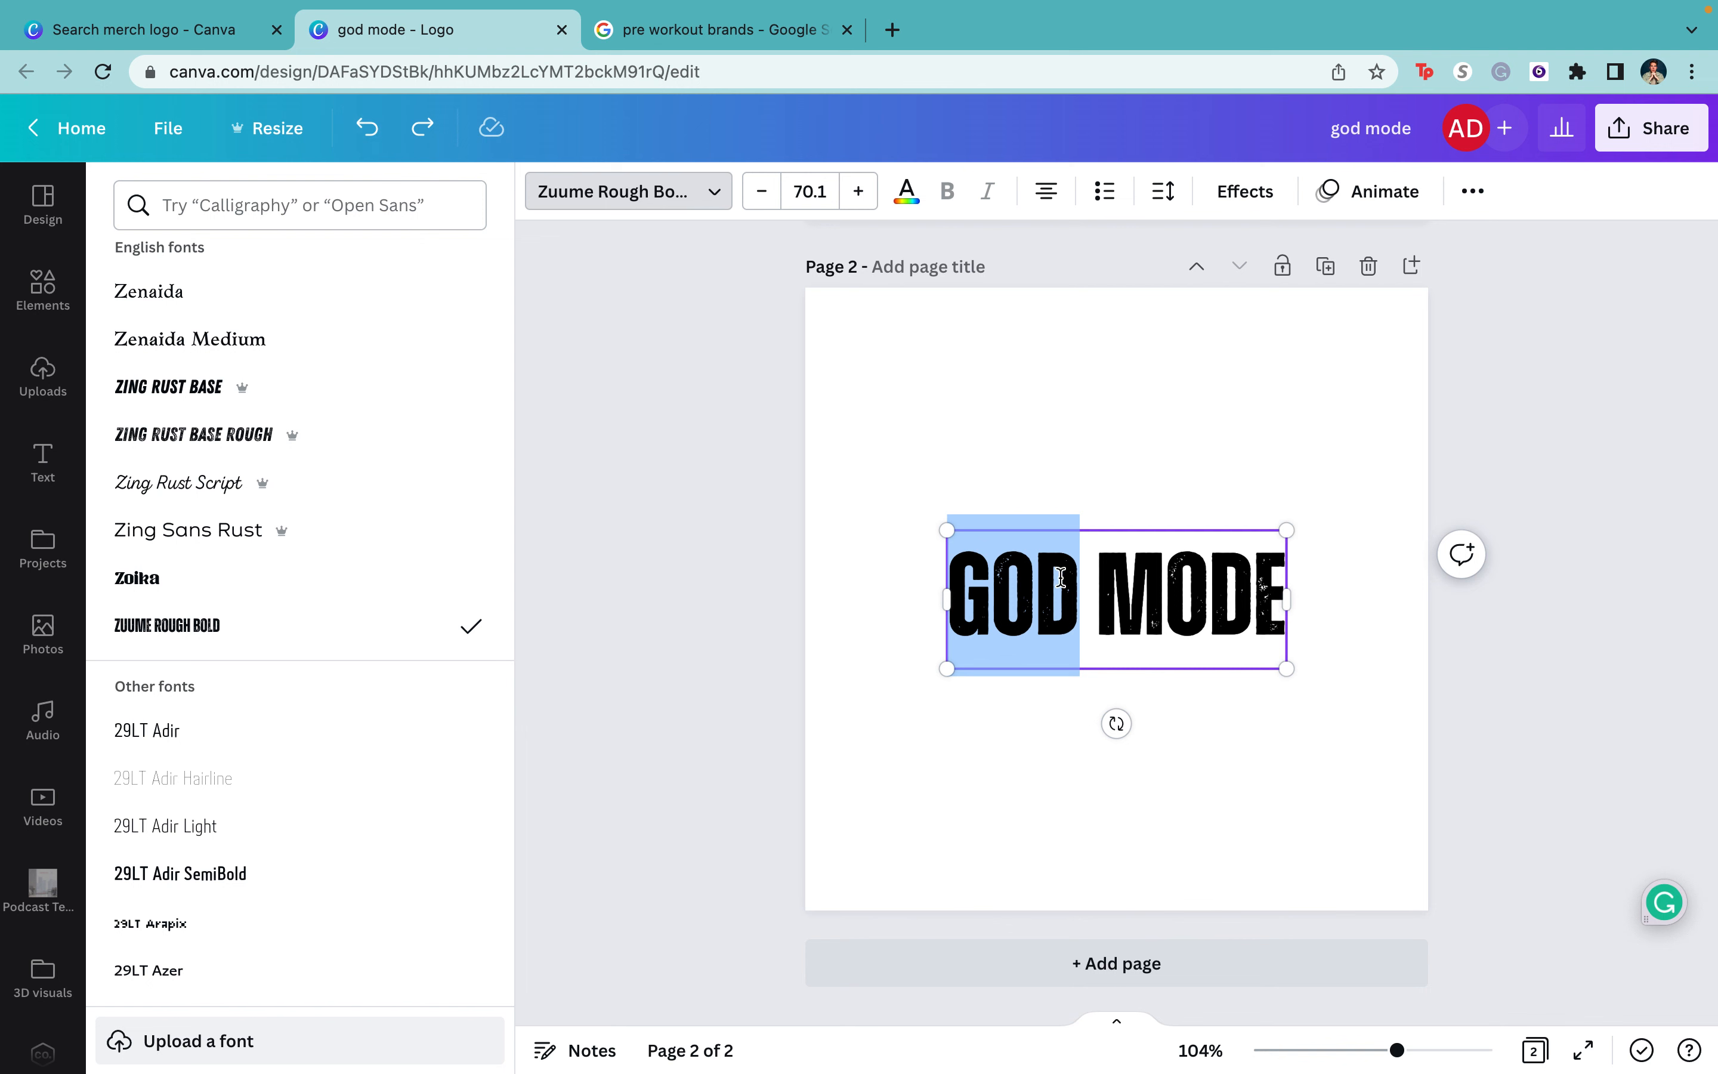
- Remove the word GOD from the text on page 2, keeping only MODE in that text box
{"action": "left_click", "coordinate": [1051, 620]}
{"action": "left_click", "coordinate": [1072, 608]}
{"action": "key", "text": "shift+End"}
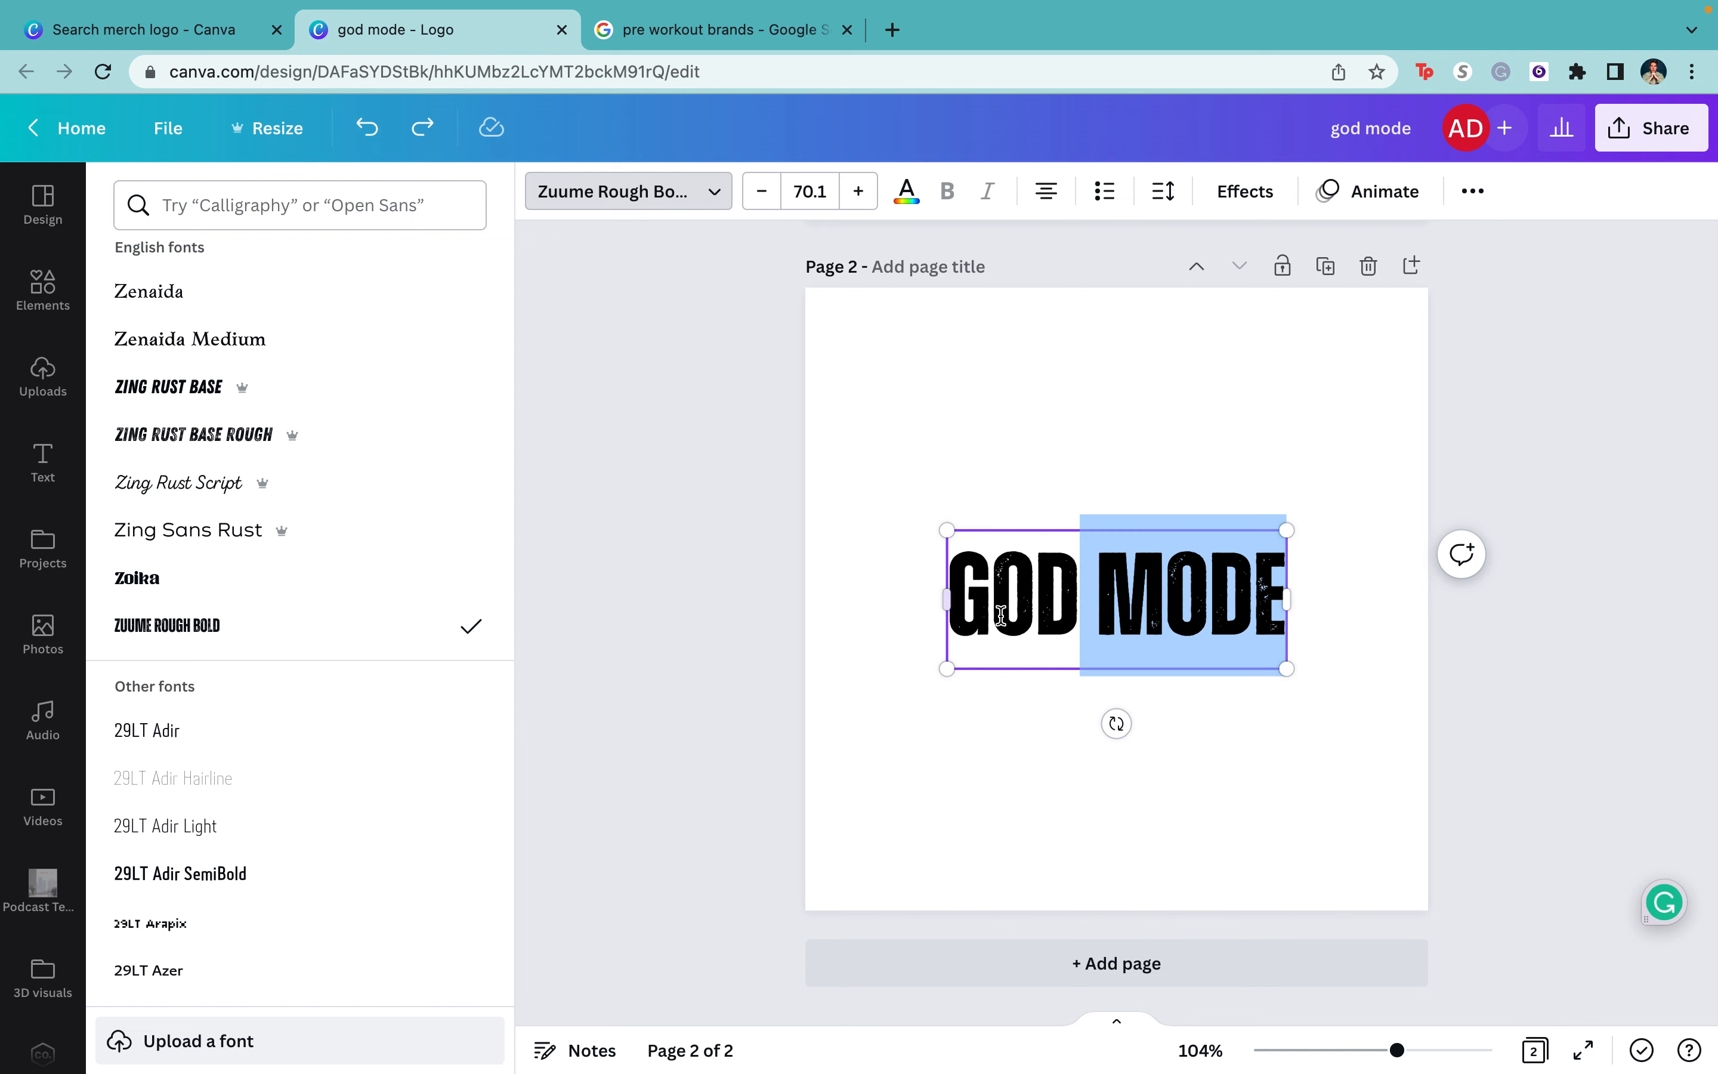
{"action": "key", "text": "Left"}
{"action": "key", "text": "shift+Left"}
{"action": "key", "text": "shift+Left"}
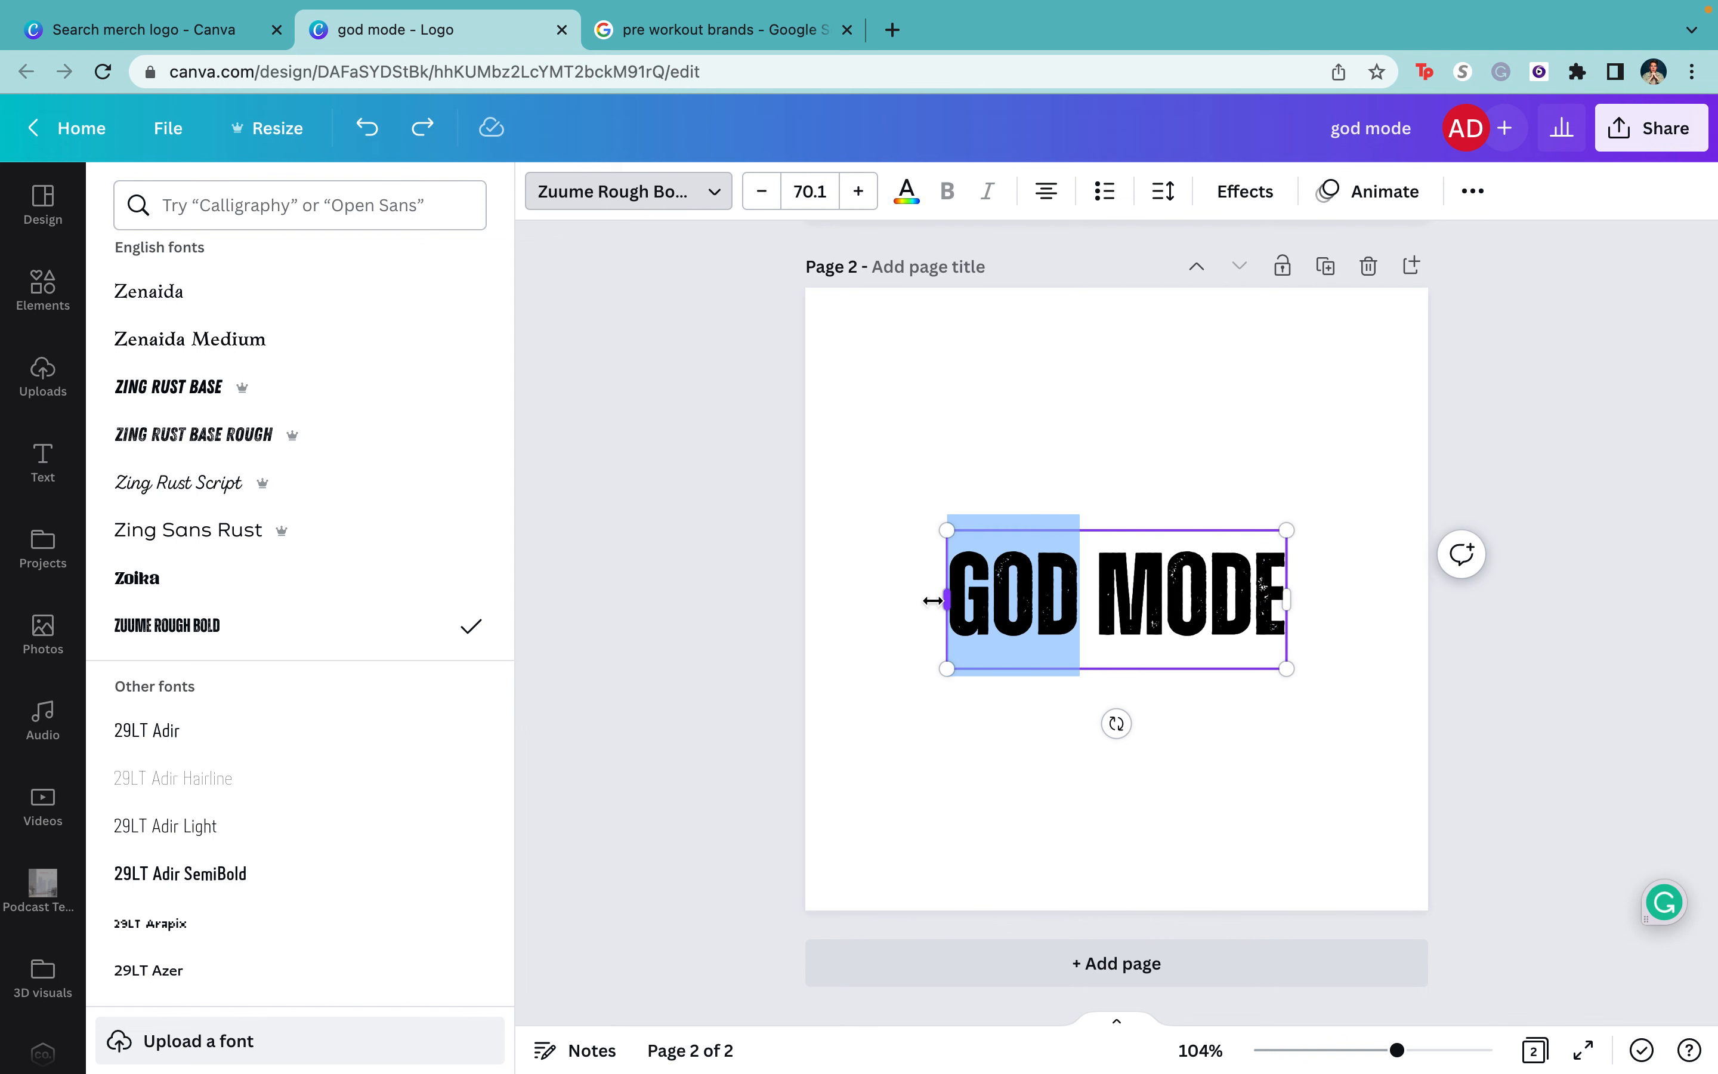
{"action": "key", "text": "BackSpace"}
{"action": "key", "text": "Escape"}
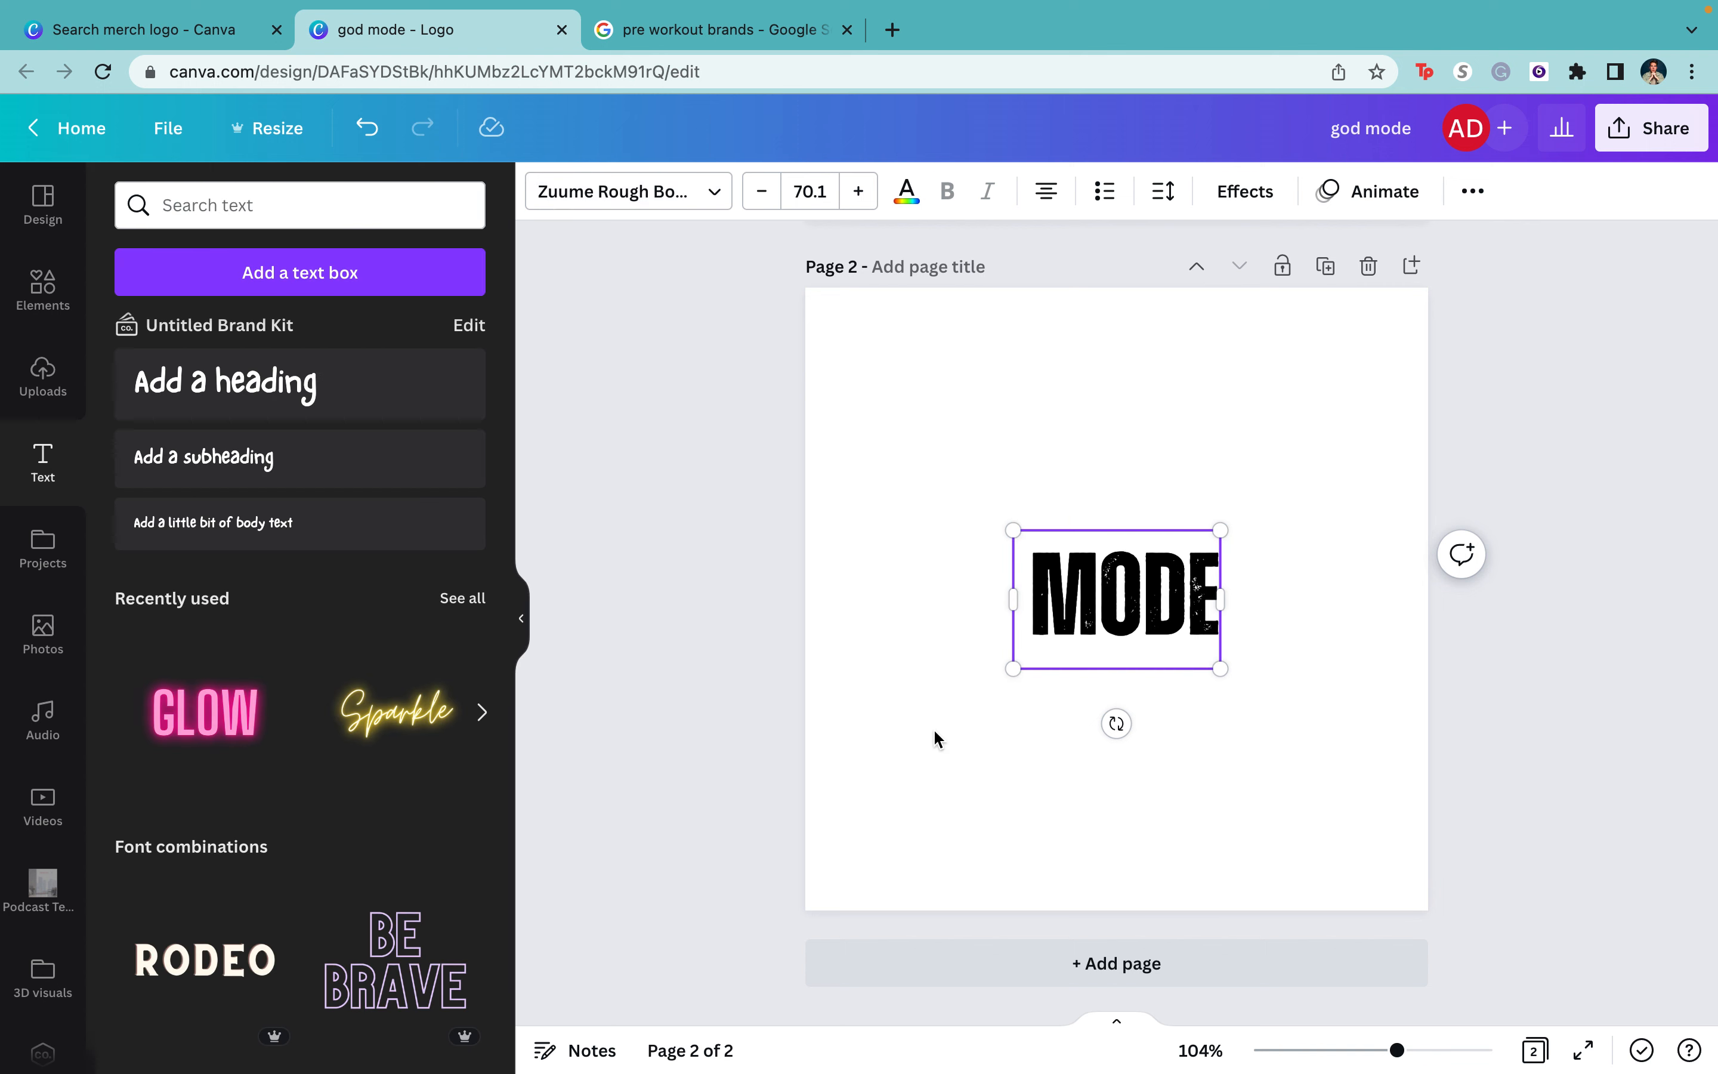
- Insert GOD as a separate text box on page 2 and place it just left of MODE
{"action": "left_click", "coordinate": [933, 727]}
{"action": "key", "text": "ctrl+z"}
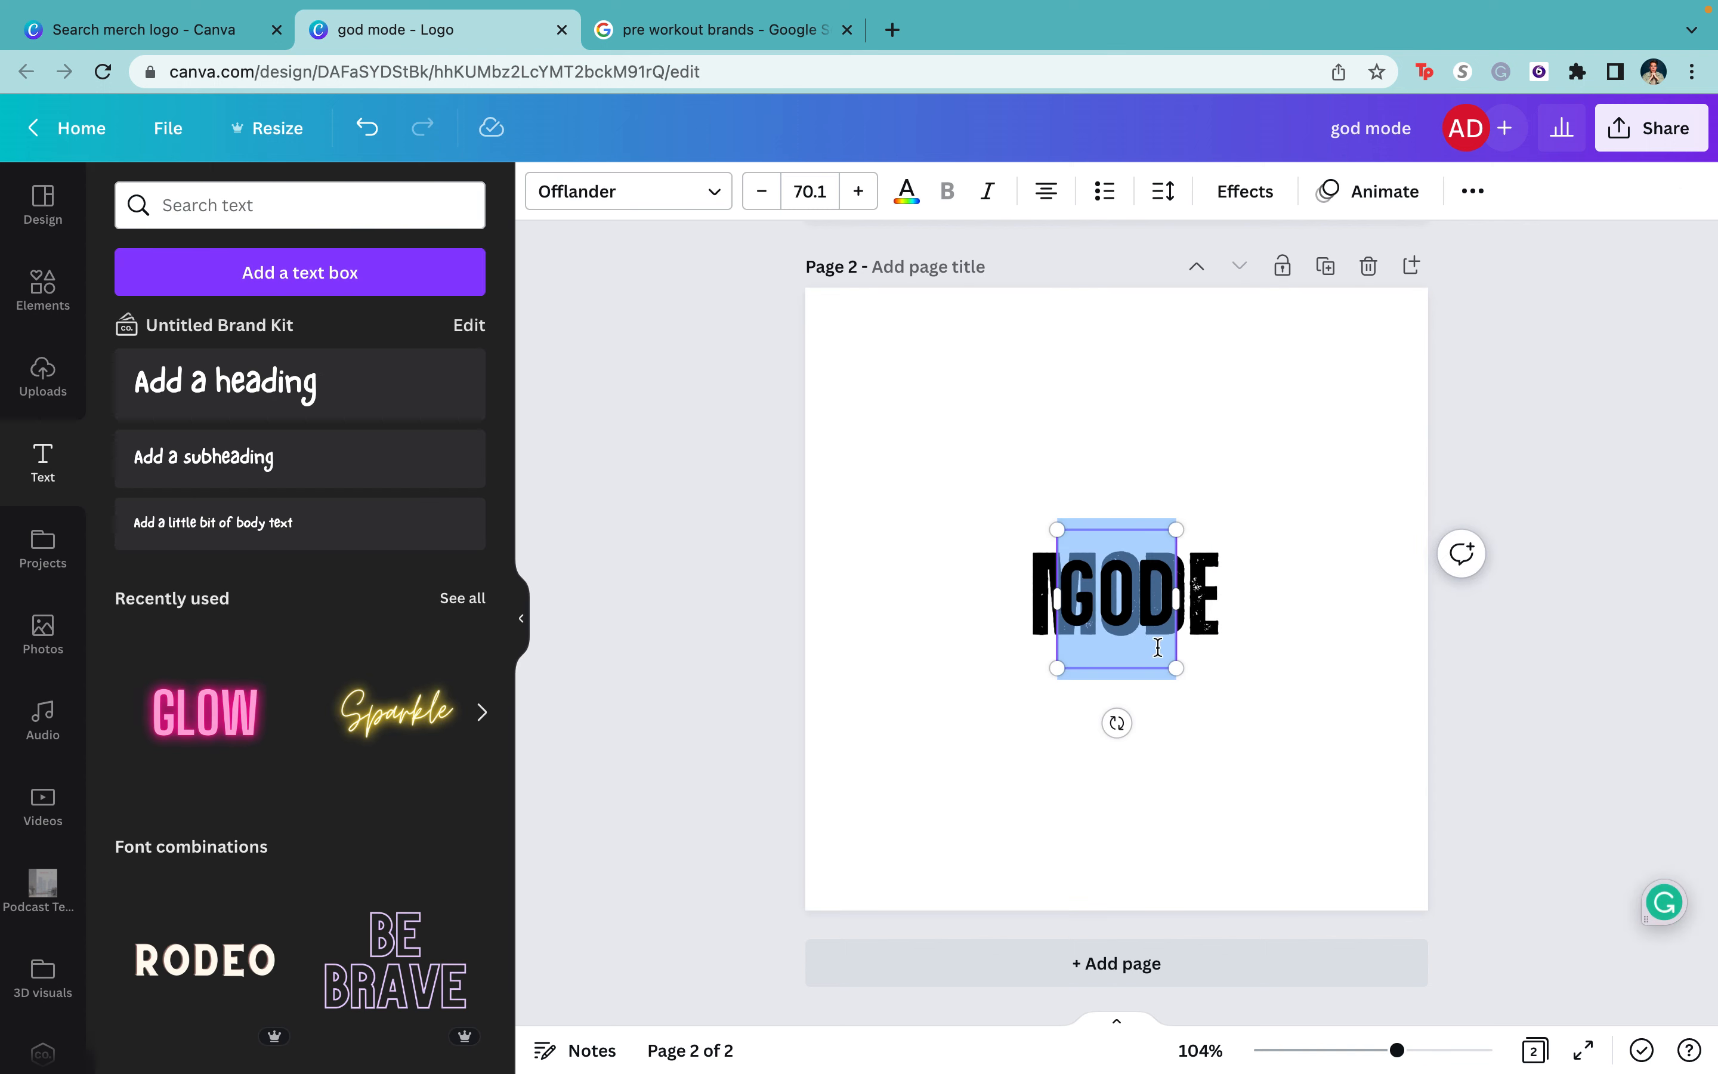
{"action": "left_click_drag", "start_coordinate": [1157, 671], "coordinate": [1001, 674]}
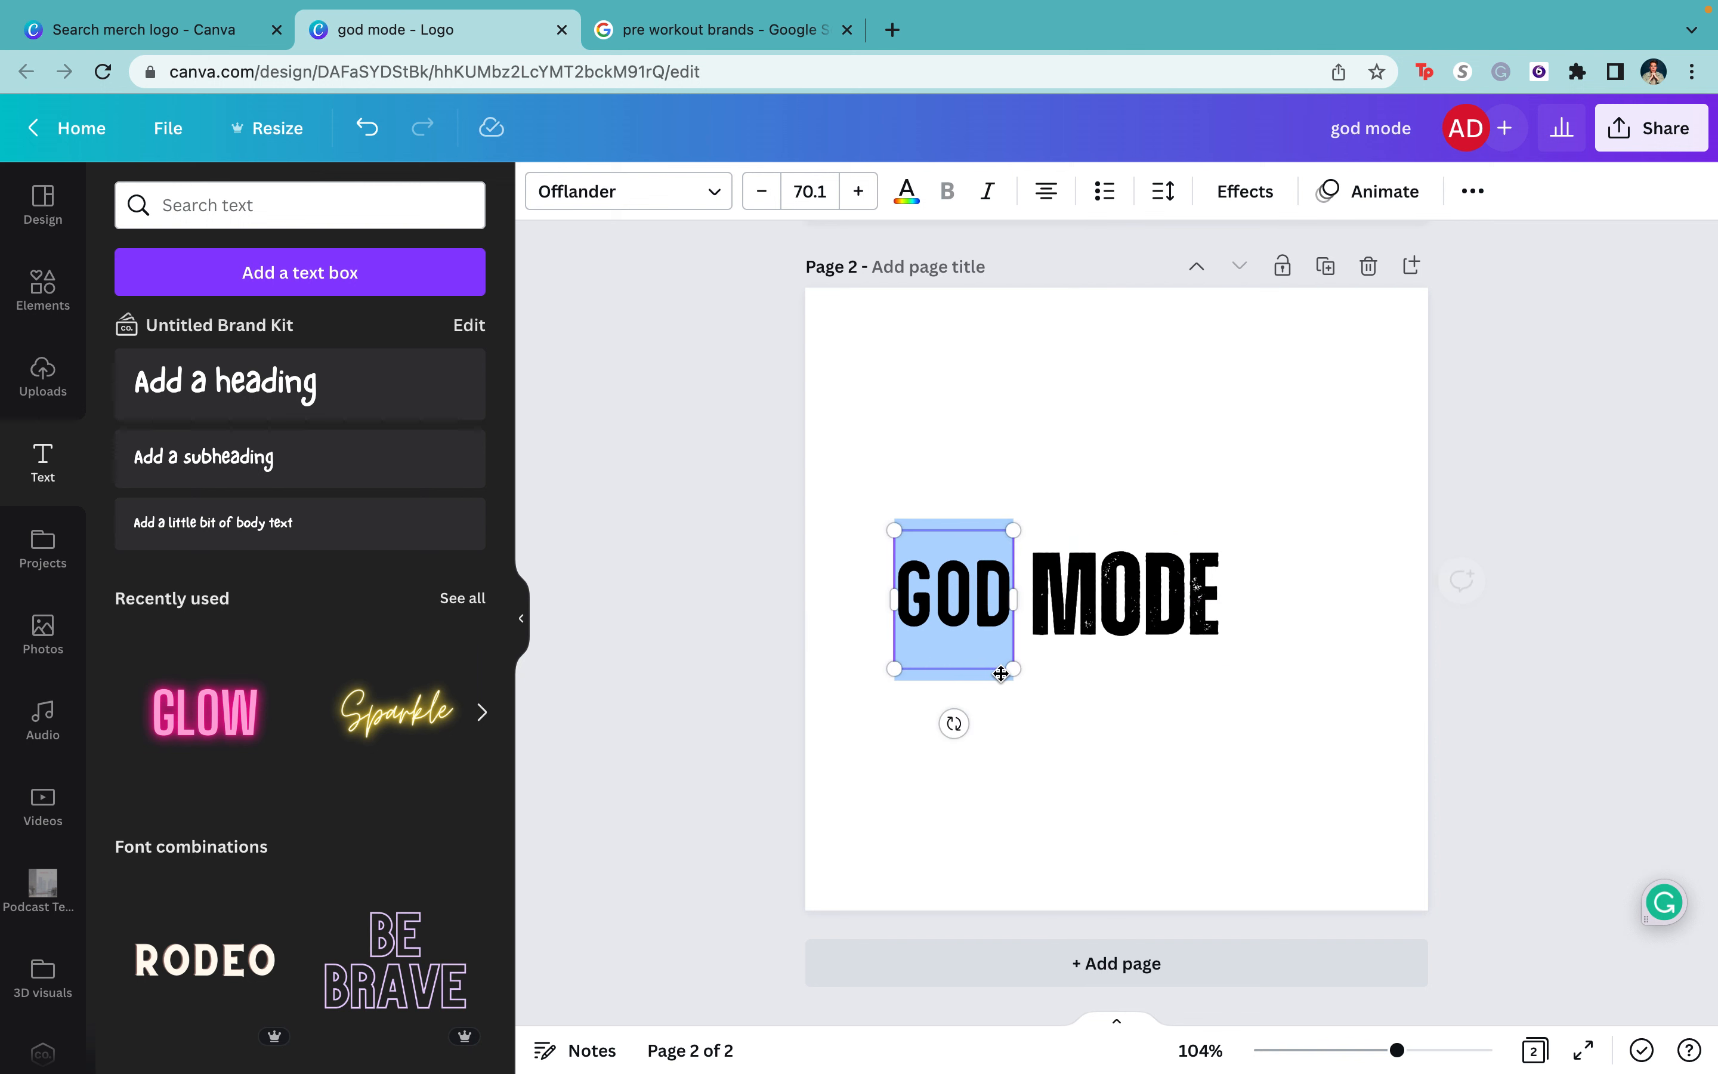
- Try the Zenaida font on the word GOD on page 2, then set it to Times Neue Roman
{"action": "left_click", "coordinate": [654, 192]}
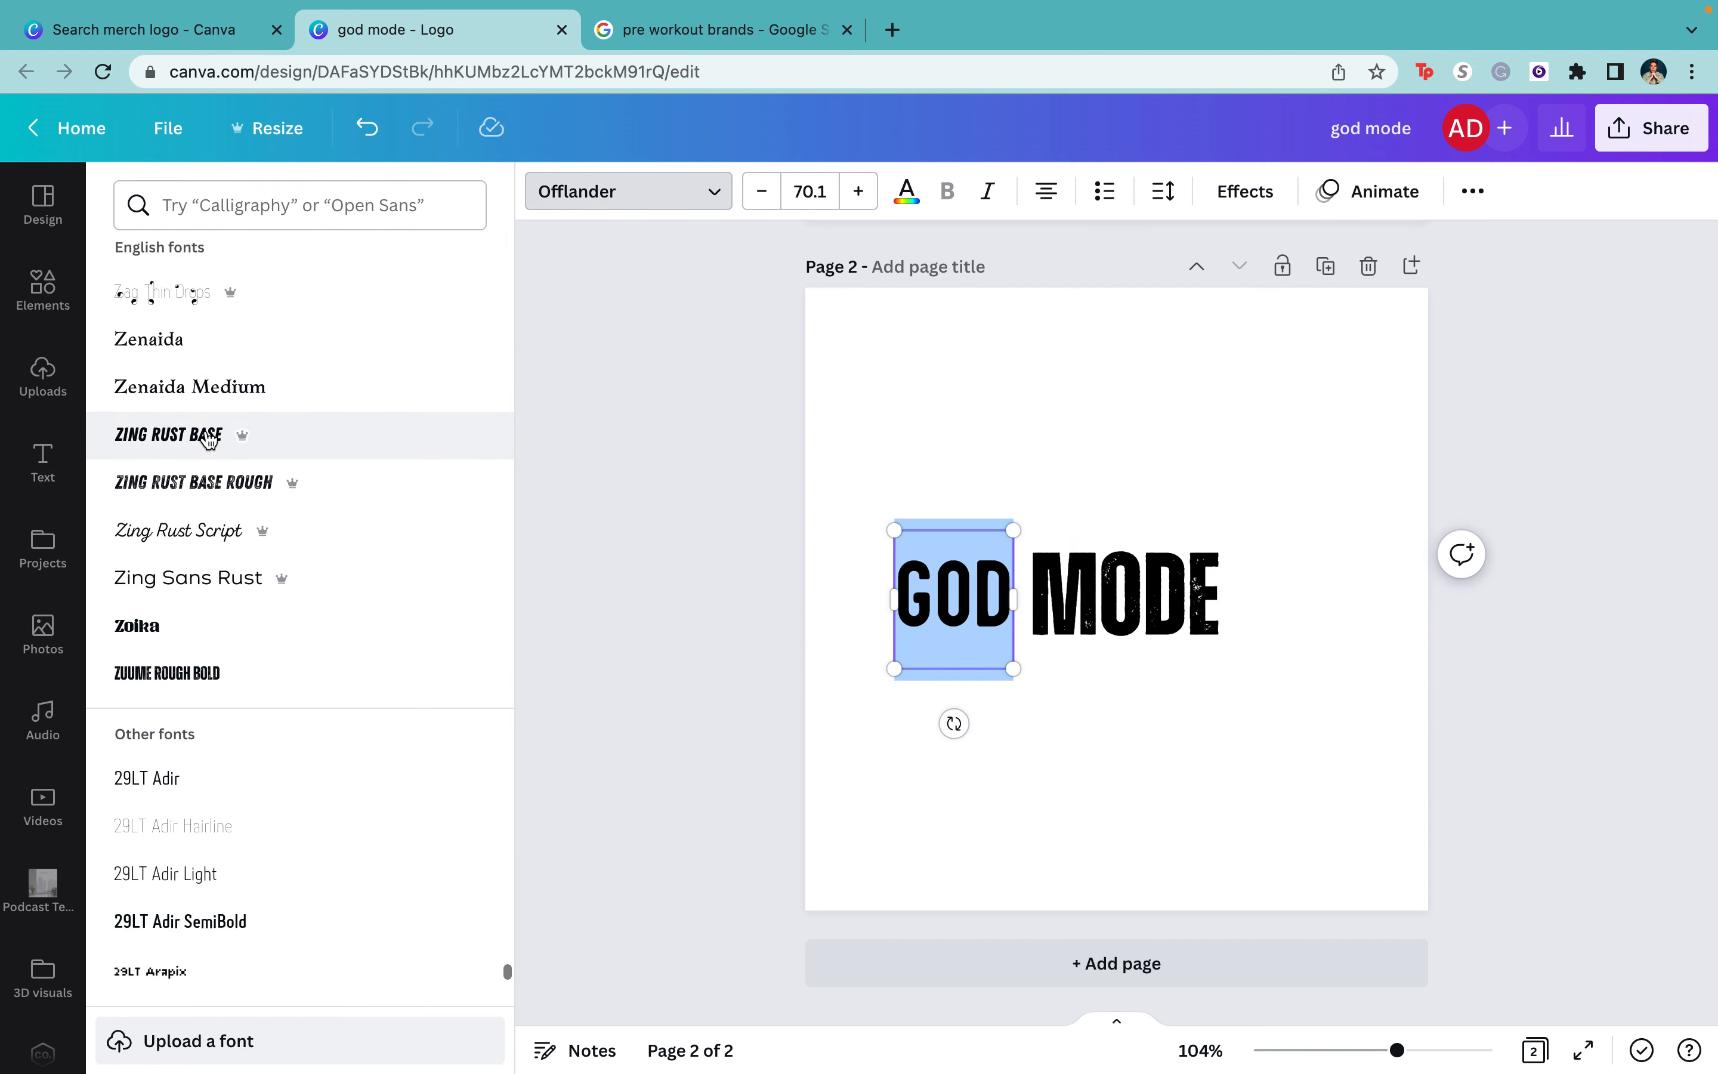
{"action": "left_click", "coordinate": [216, 361]}
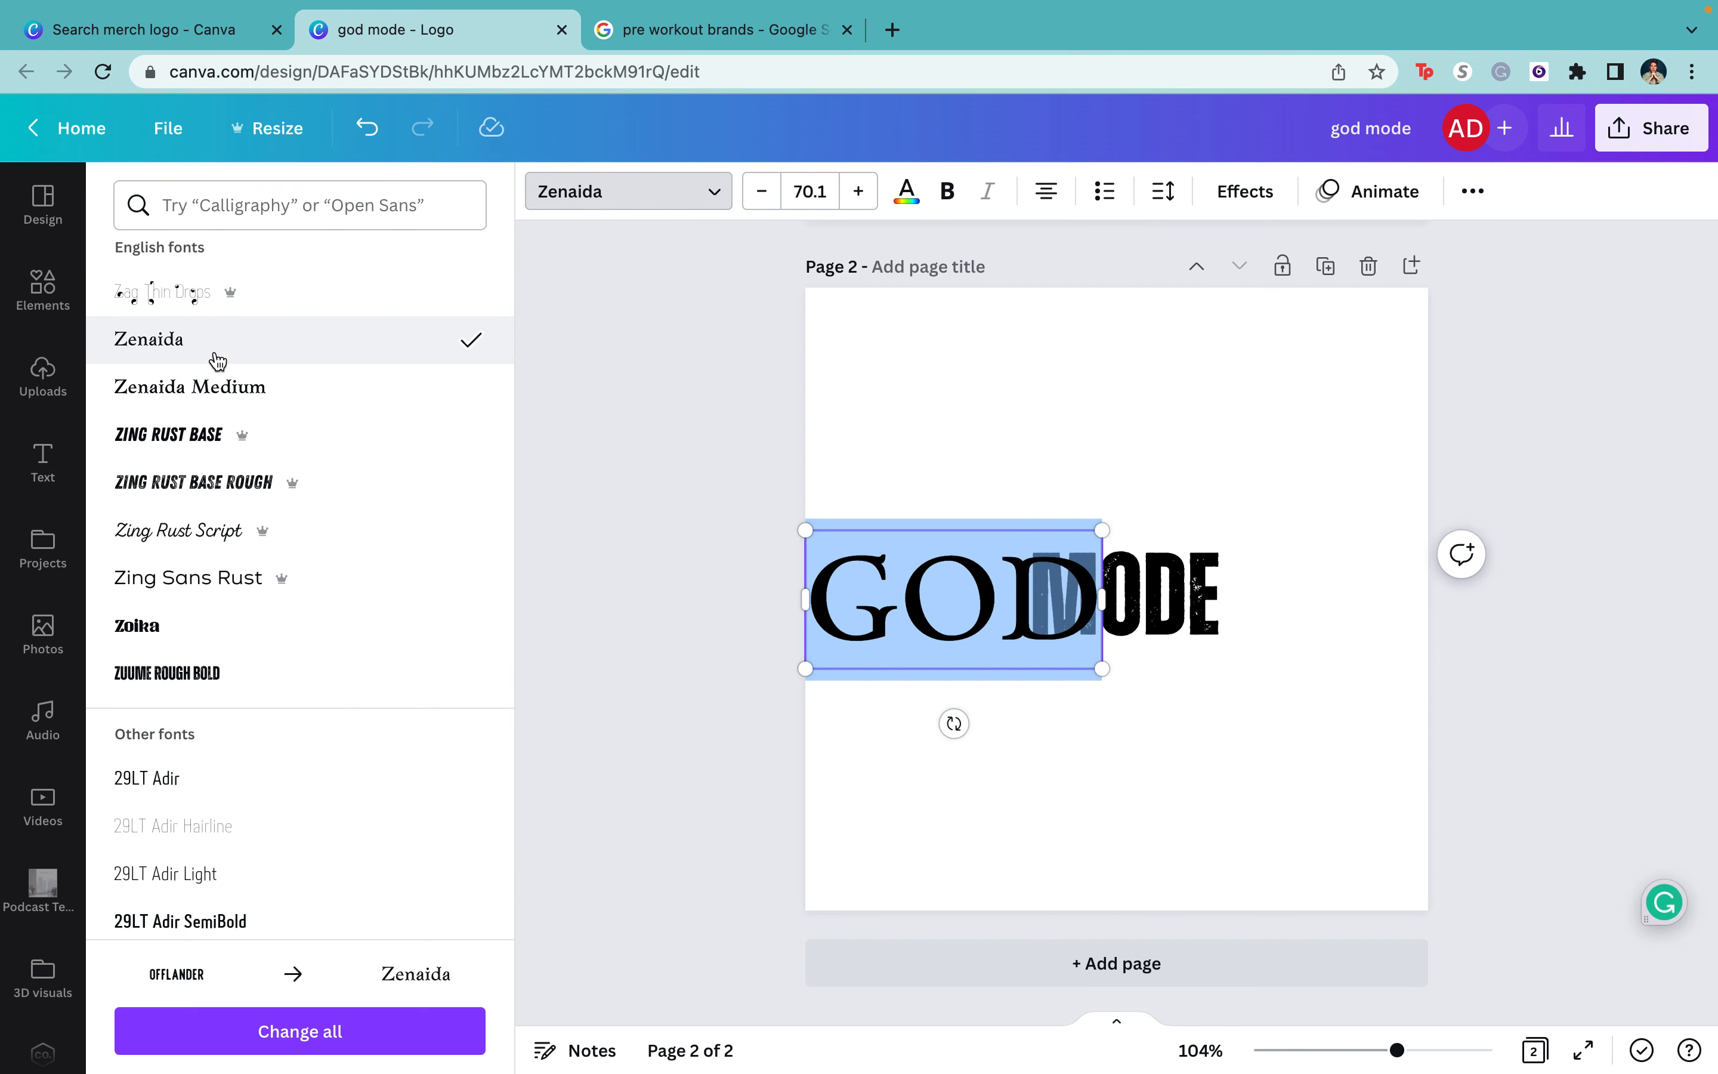
{"action": "left_click", "coordinate": [228, 206]}
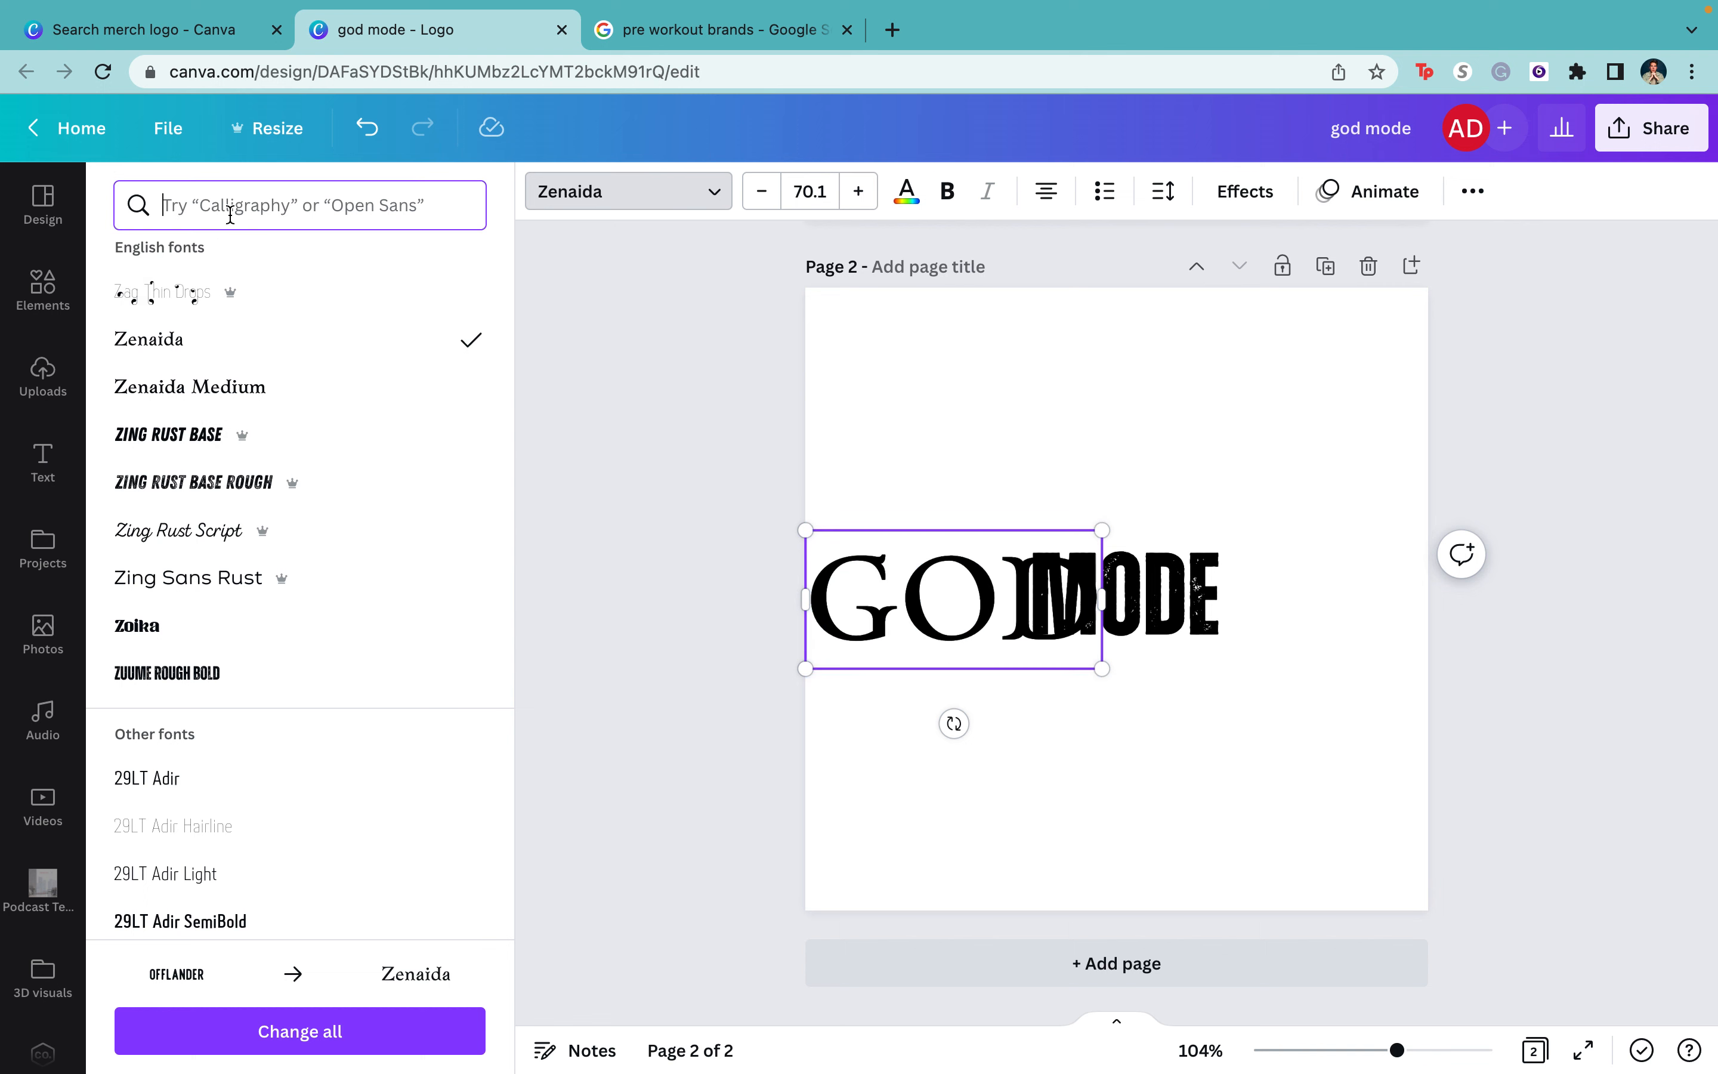
{"action": "type", "text": "times"}
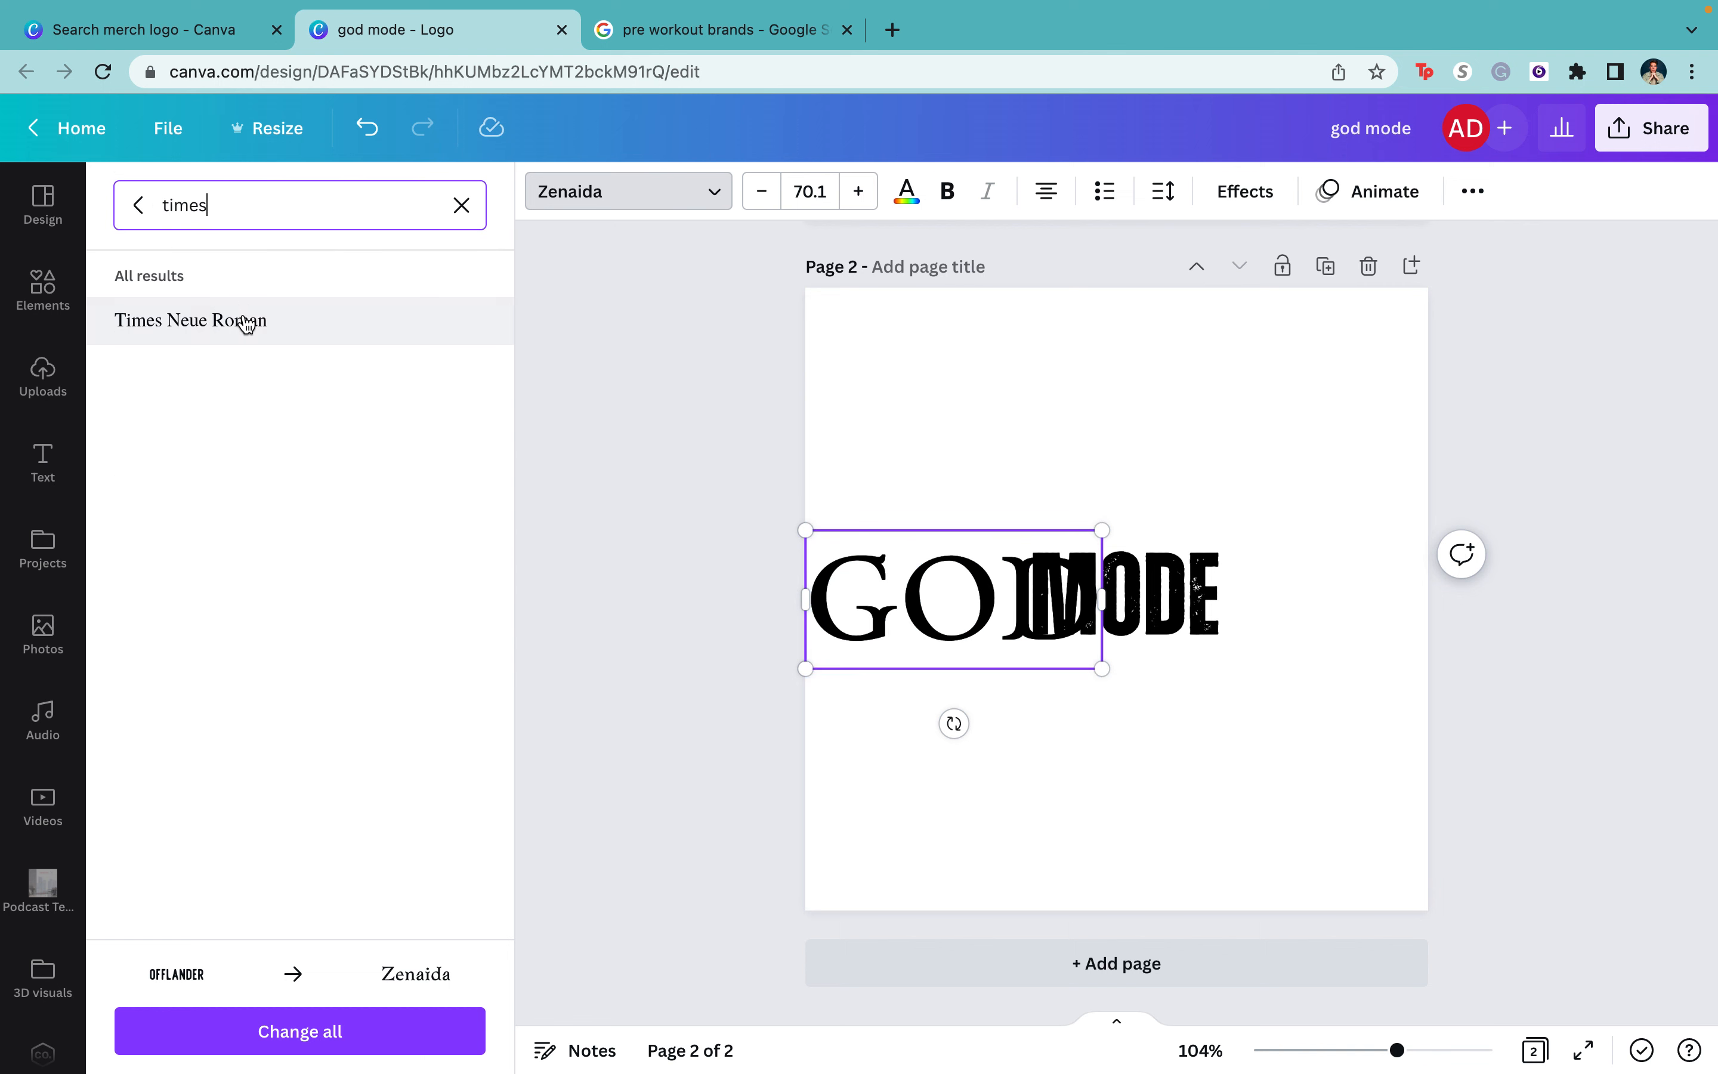
{"action": "left_click", "coordinate": [247, 324]}
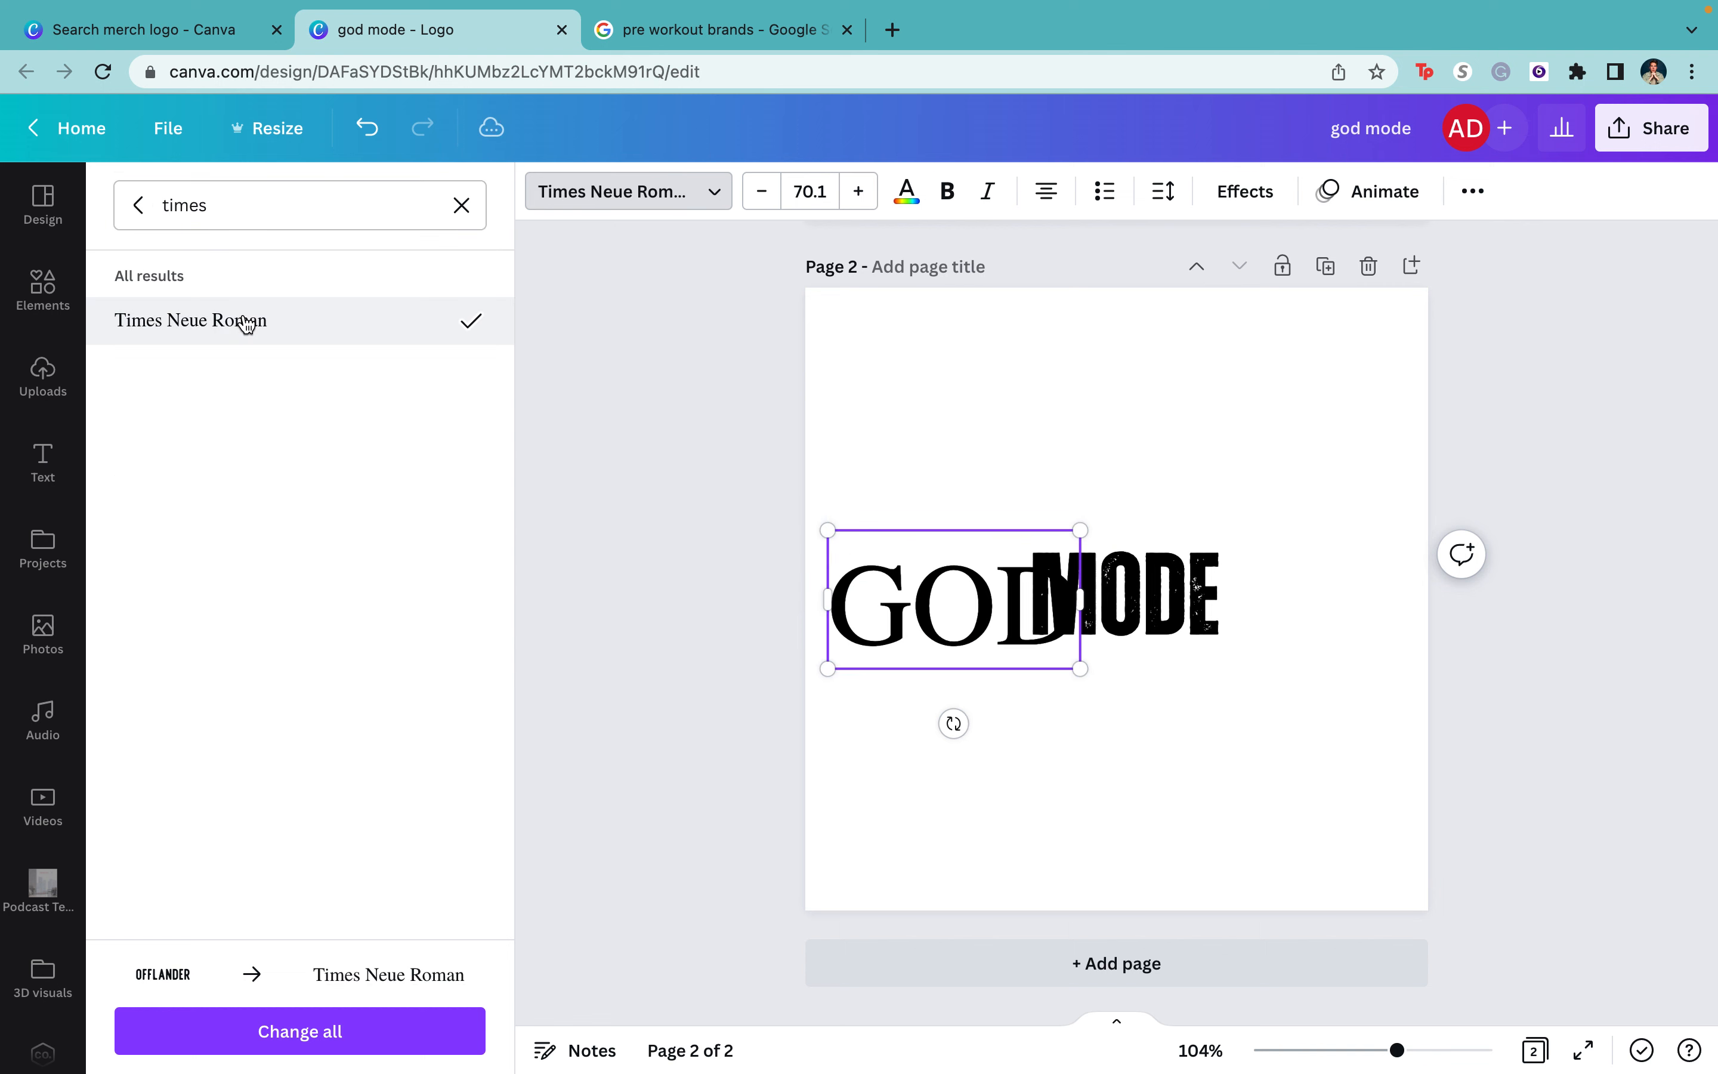
- Move MODE and GOD to the right on page 2 so they sit side by side with a gap between them
{"action": "left_click", "coordinate": [1138, 586]}
{"action": "left_click_drag", "start_coordinate": [1138, 587], "coordinate": [1289, 592]}
{"action": "left_click_drag", "start_coordinate": [982, 596], "coordinate": [1018, 595]}
{"action": "left_click", "coordinate": [1152, 767]}
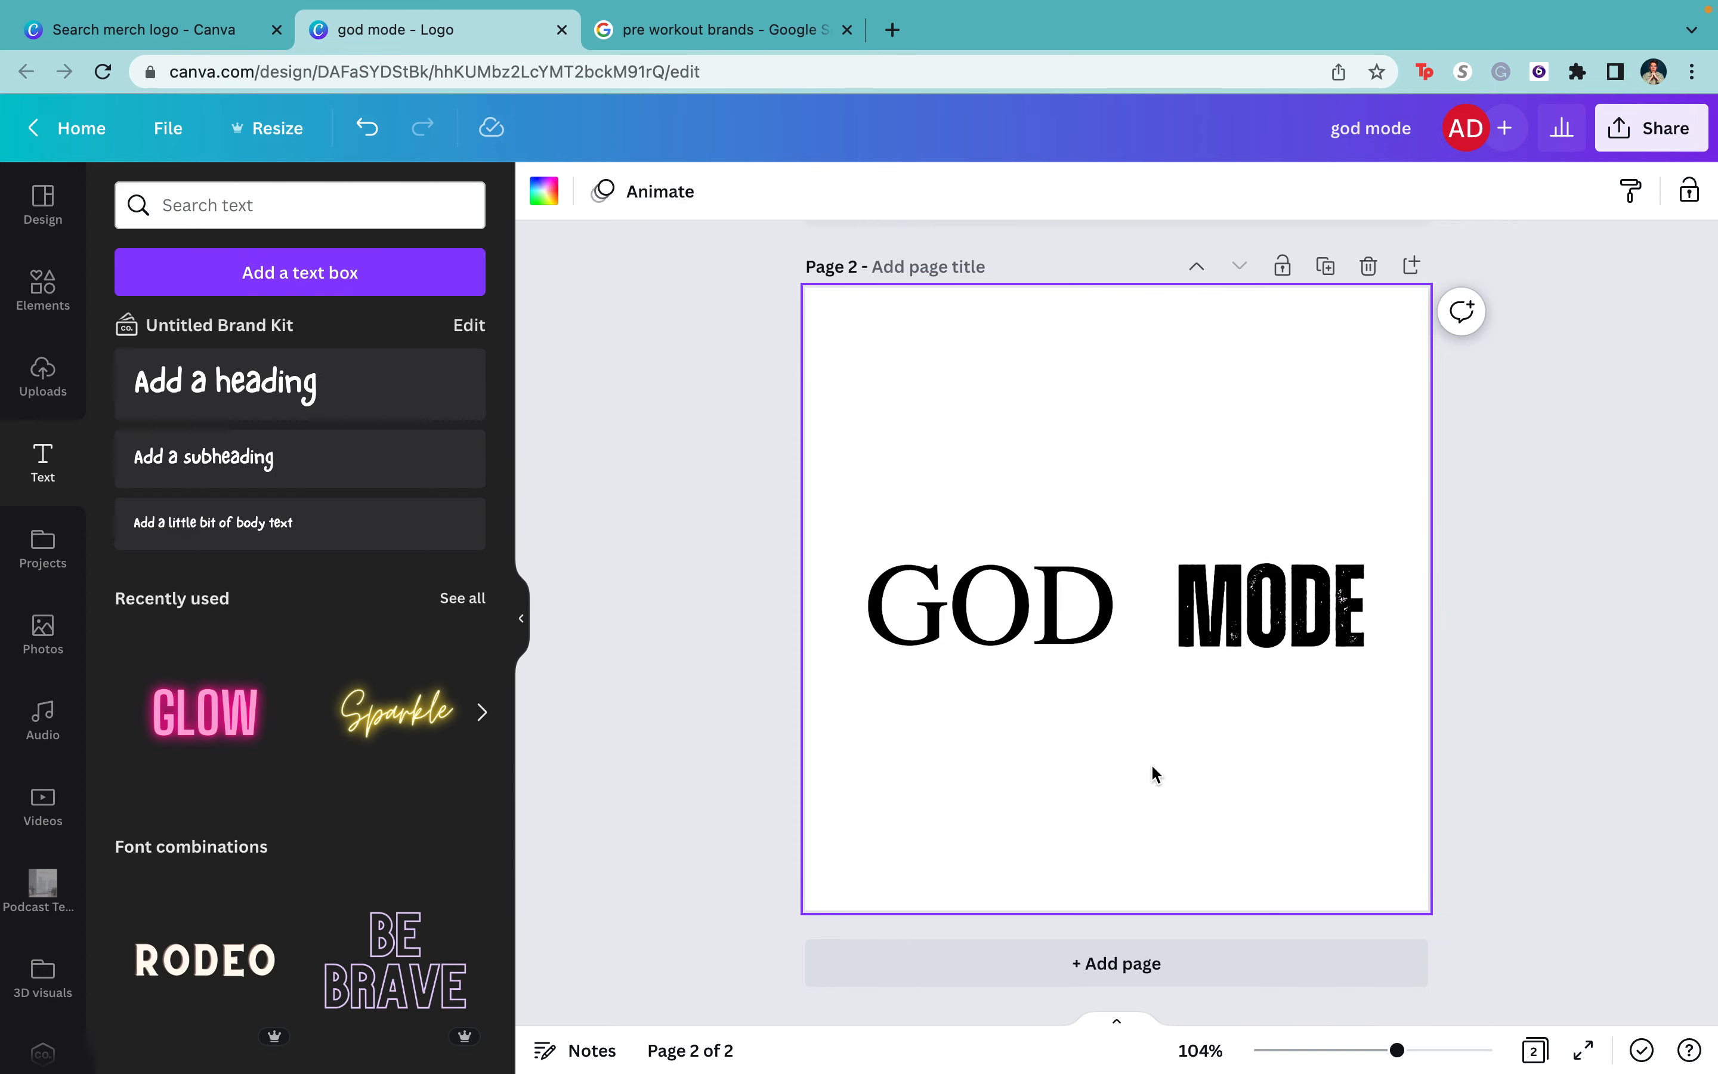
- Add a line element as a vertical divider about 101 long between GOD and MODE on page 2
{"action": "left_click", "coordinate": [42, 287]}
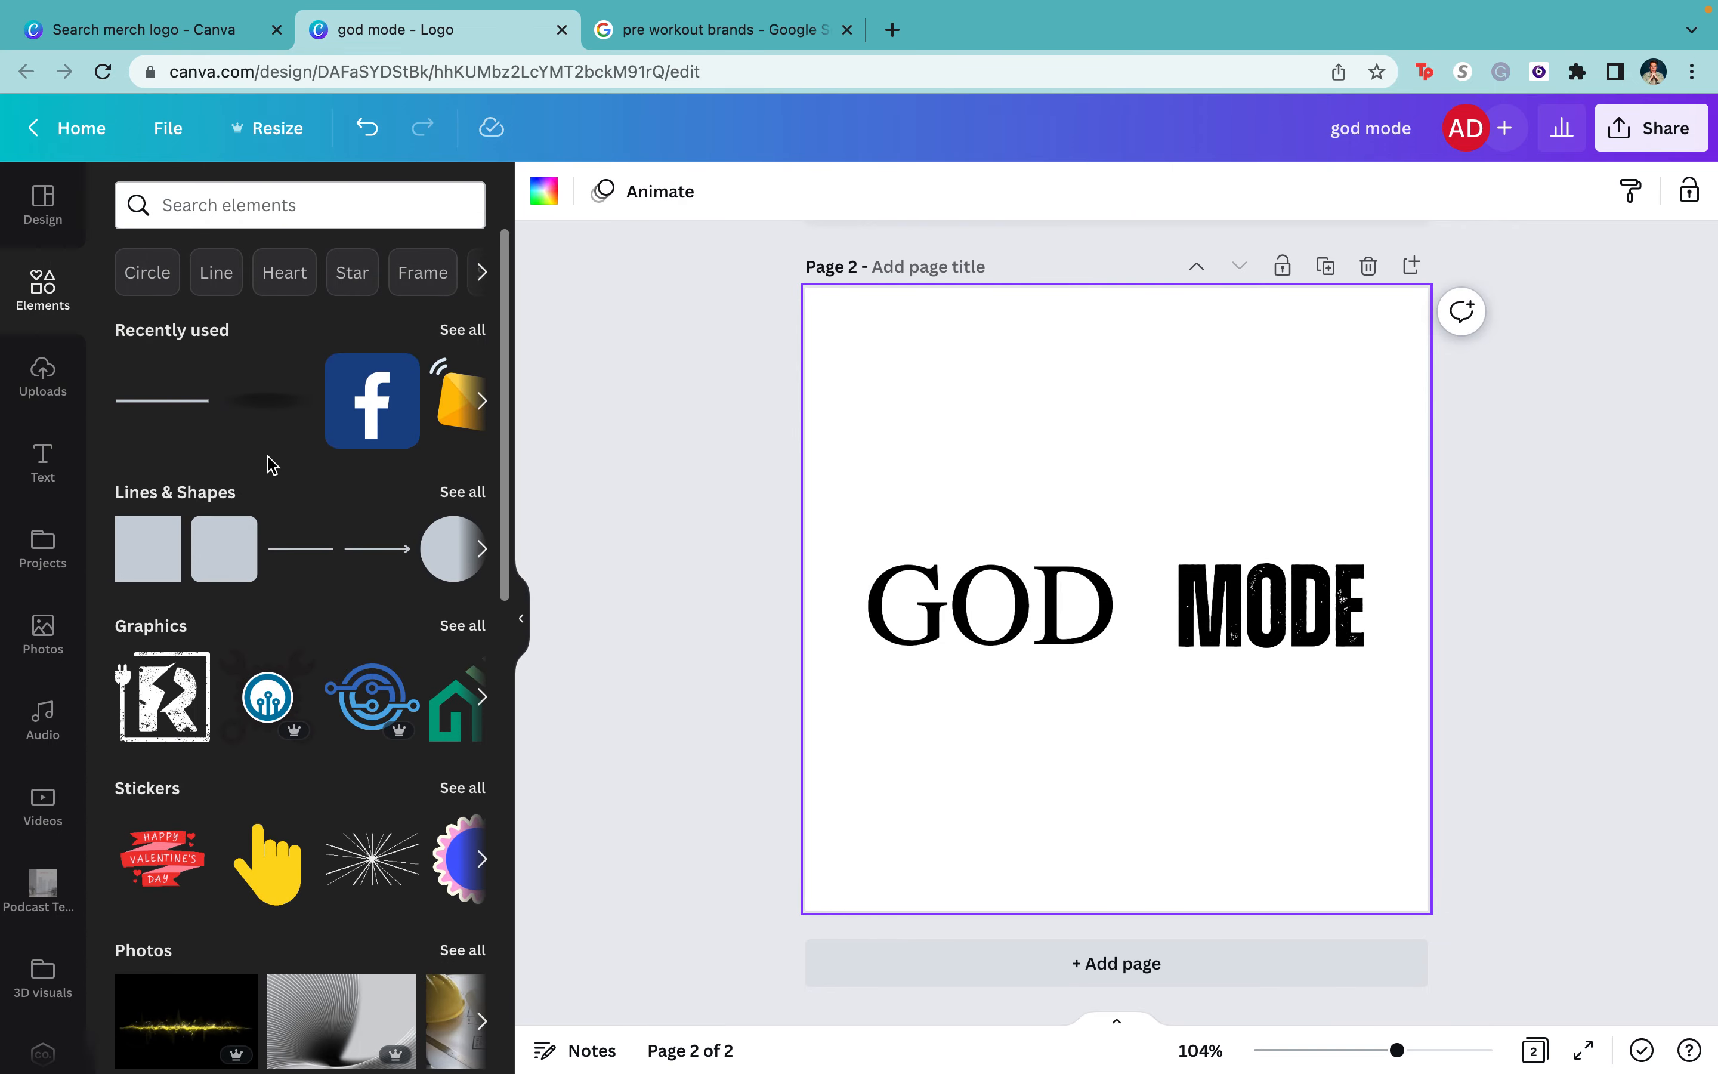
{"action": "left_click", "coordinate": [165, 411]}
{"action": "left_click_drag", "start_coordinate": [1009, 602], "coordinate": [1136, 670]}
{"action": "left_click_drag", "start_coordinate": [1209, 604], "coordinate": [1135, 582]}
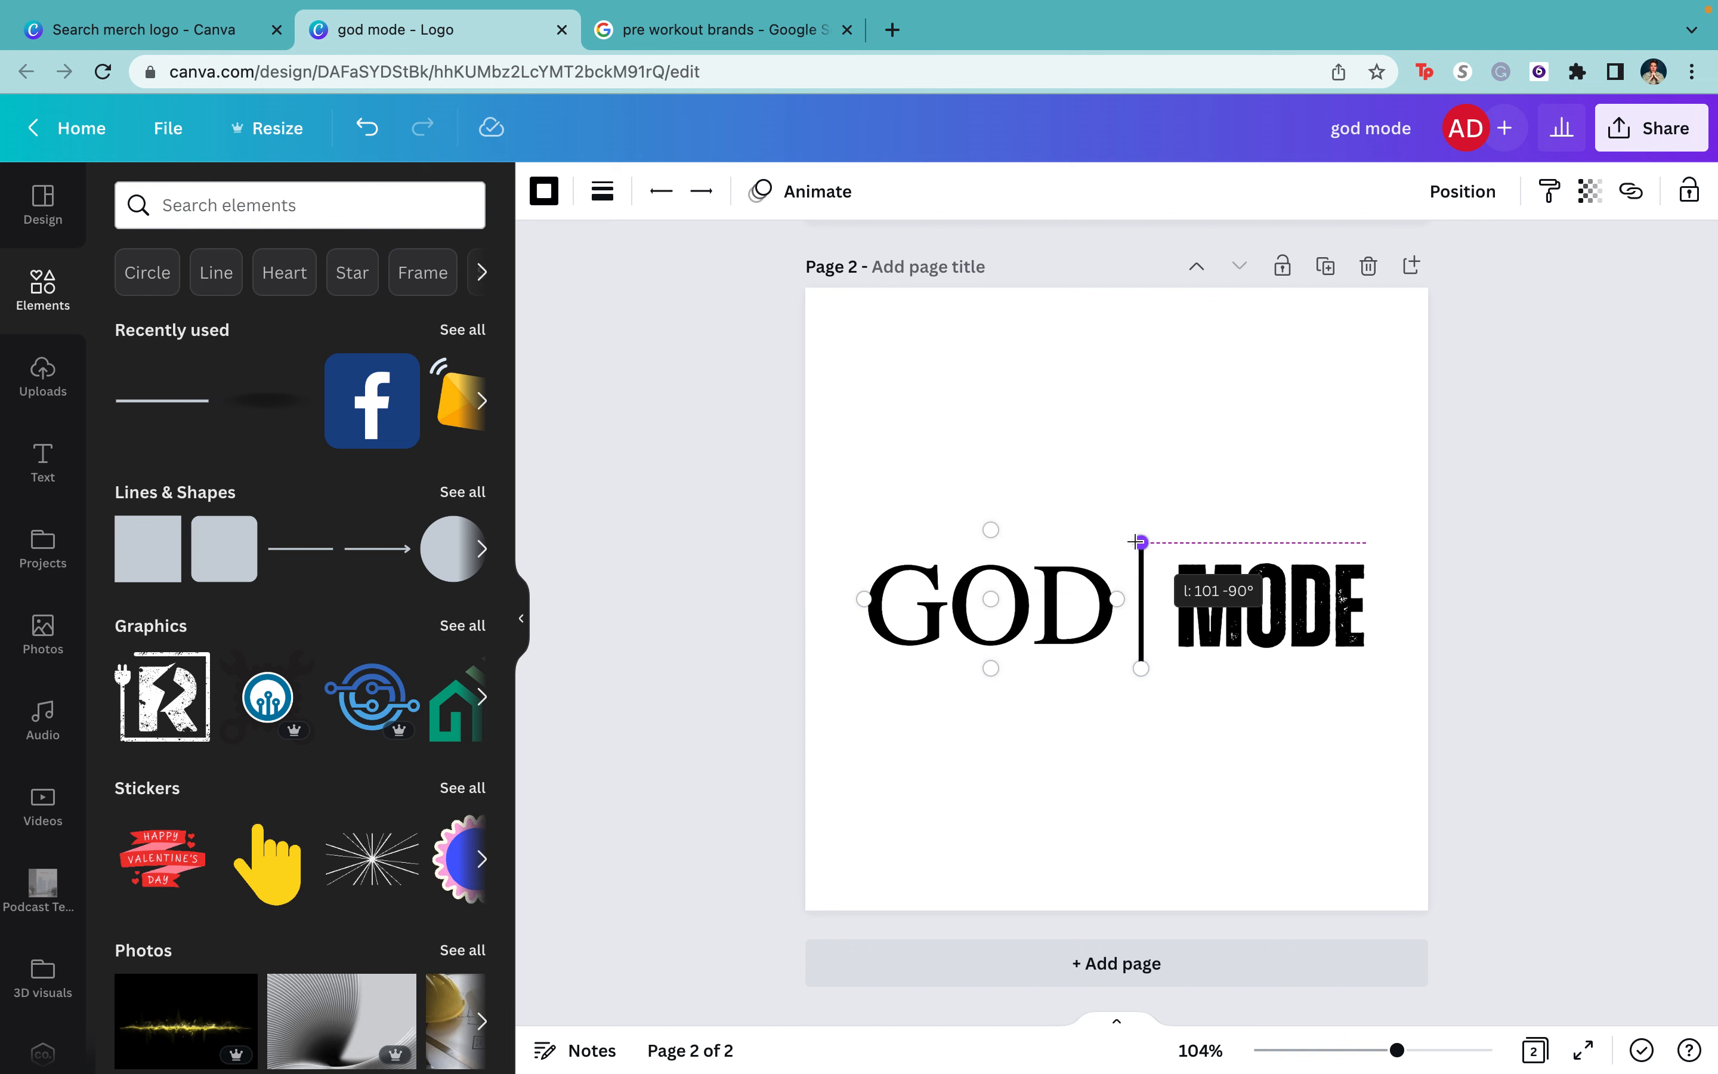
{"action": "left_click_drag", "start_coordinate": [1135, 541], "coordinate": [1136, 542]}
{"action": "left_click", "coordinate": [1055, 845]}
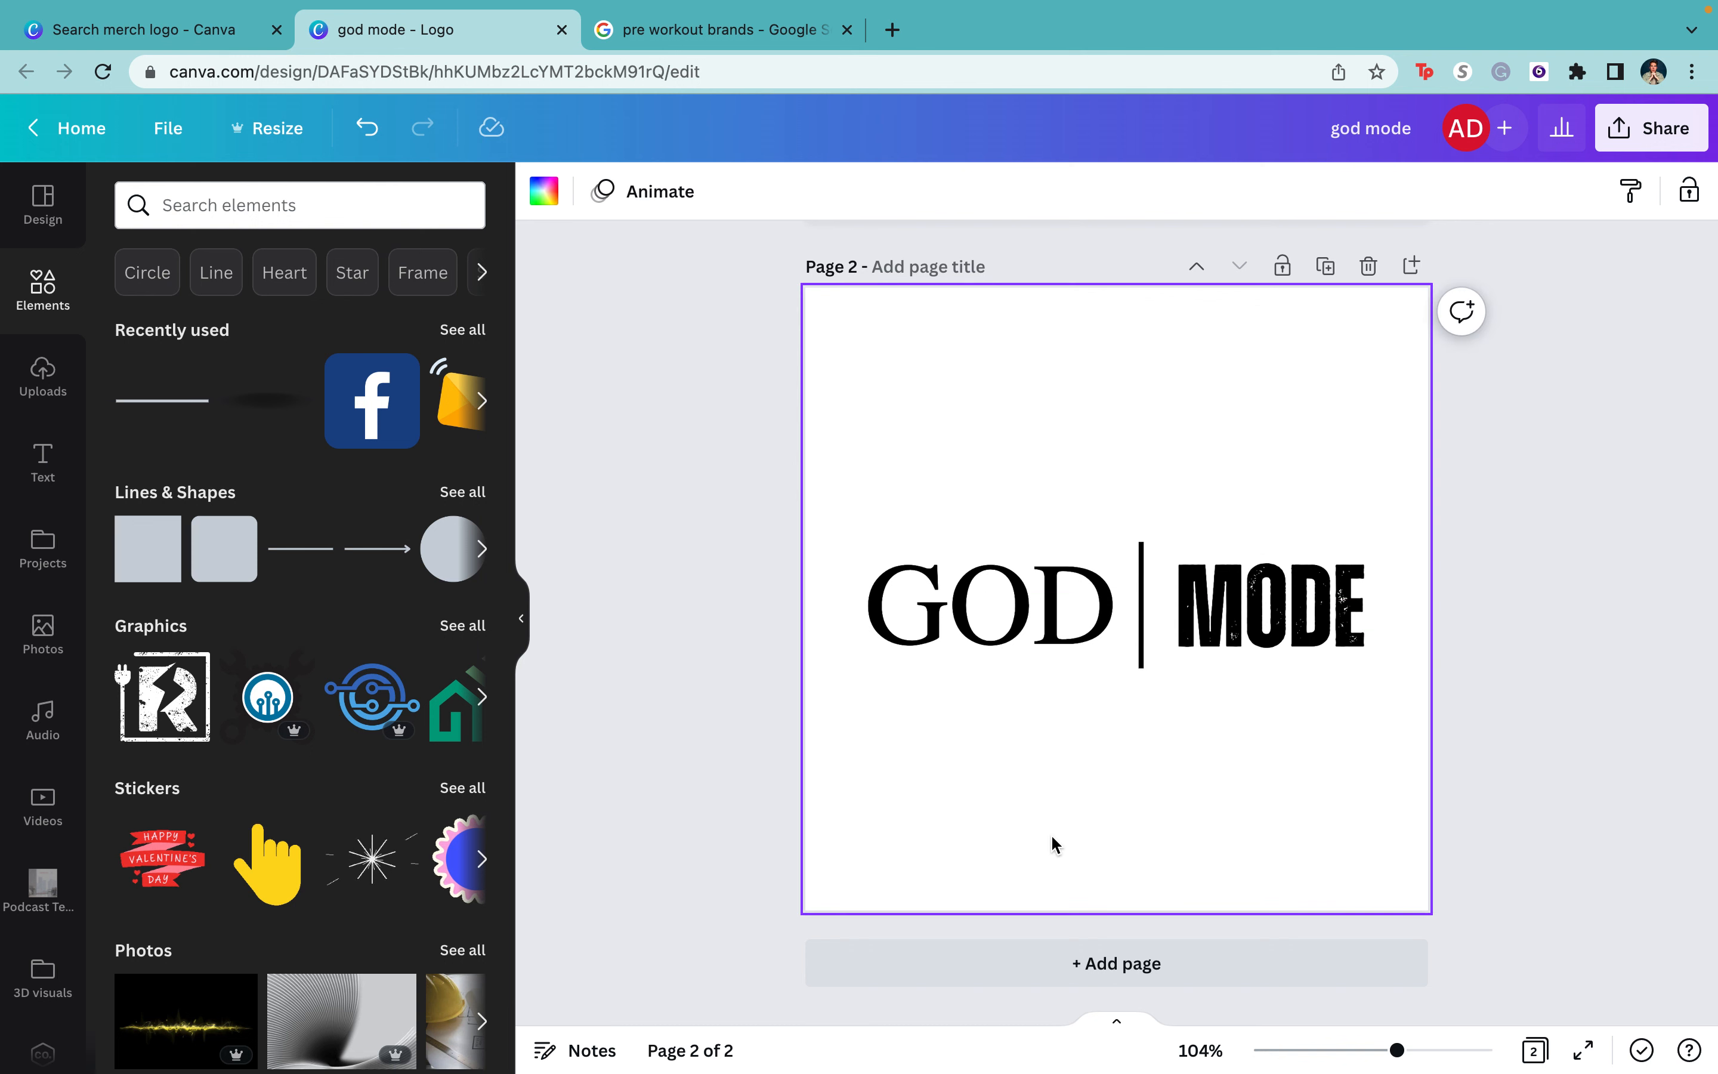
{"action": "left_click", "coordinate": [1584, 688]}
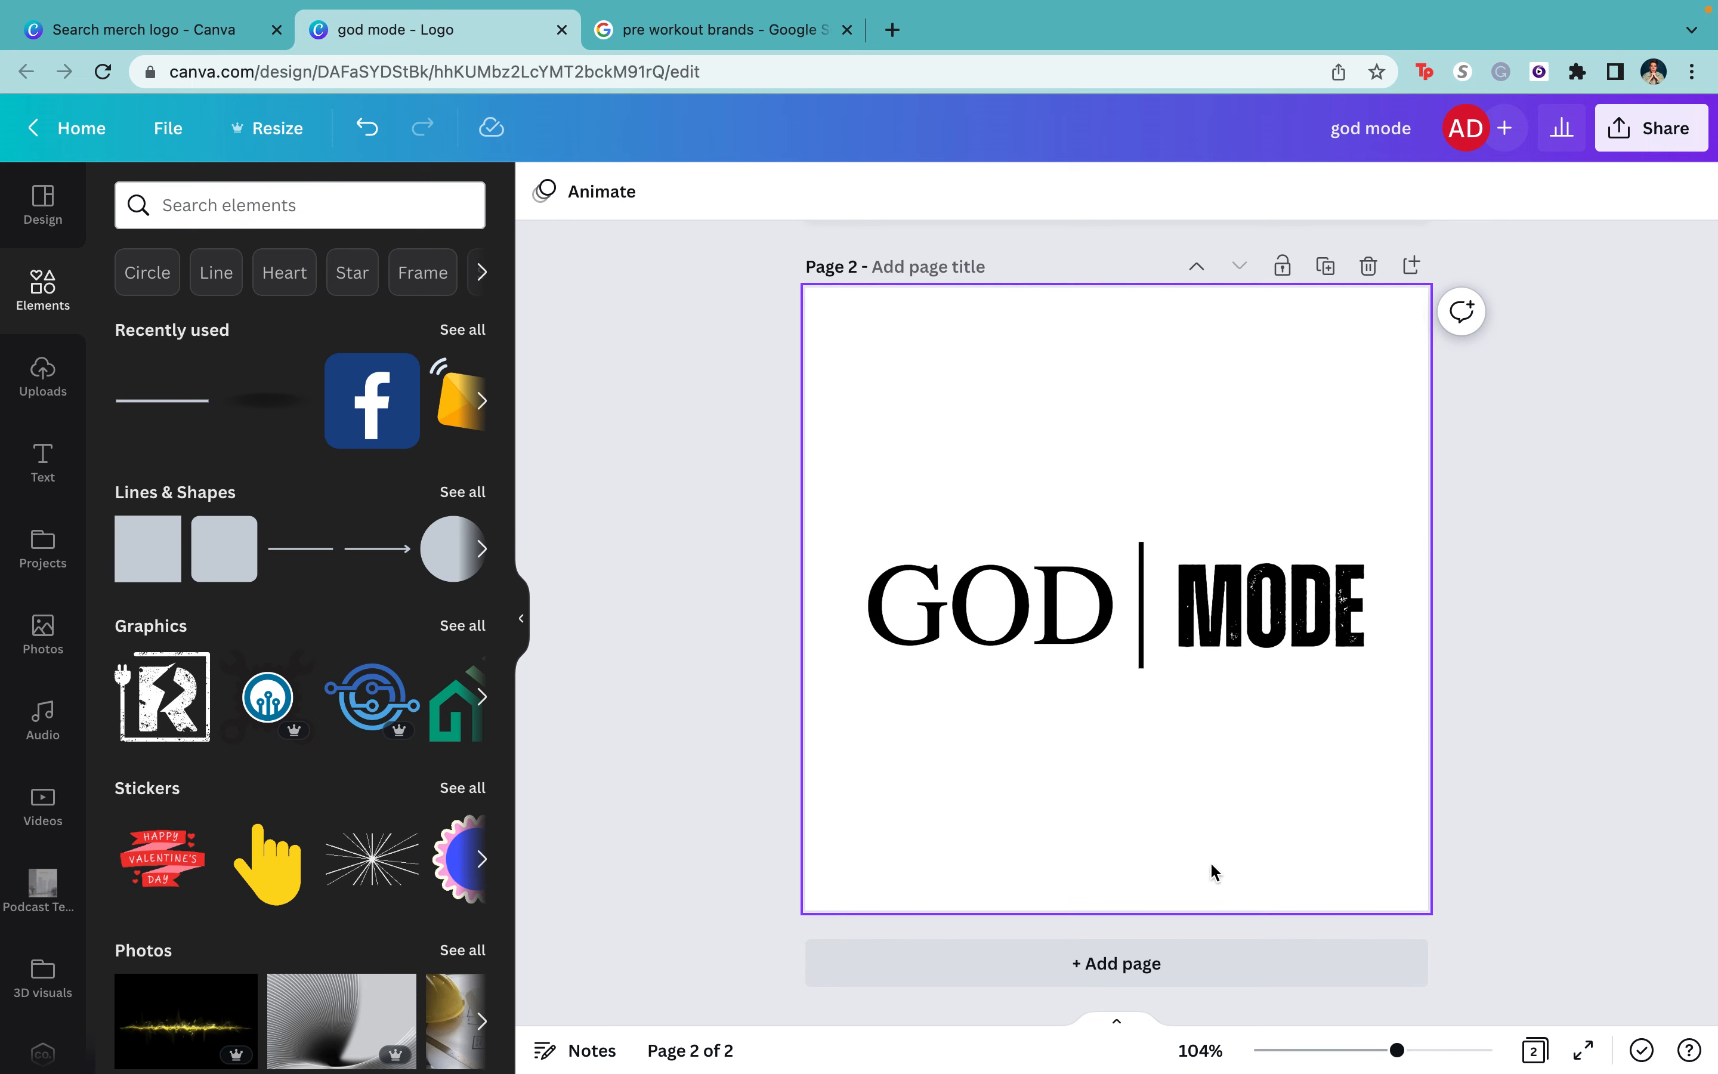
- Add a third page and insert a heading text box reading GOD MODE
{"action": "left_click", "coordinate": [1211, 970]}
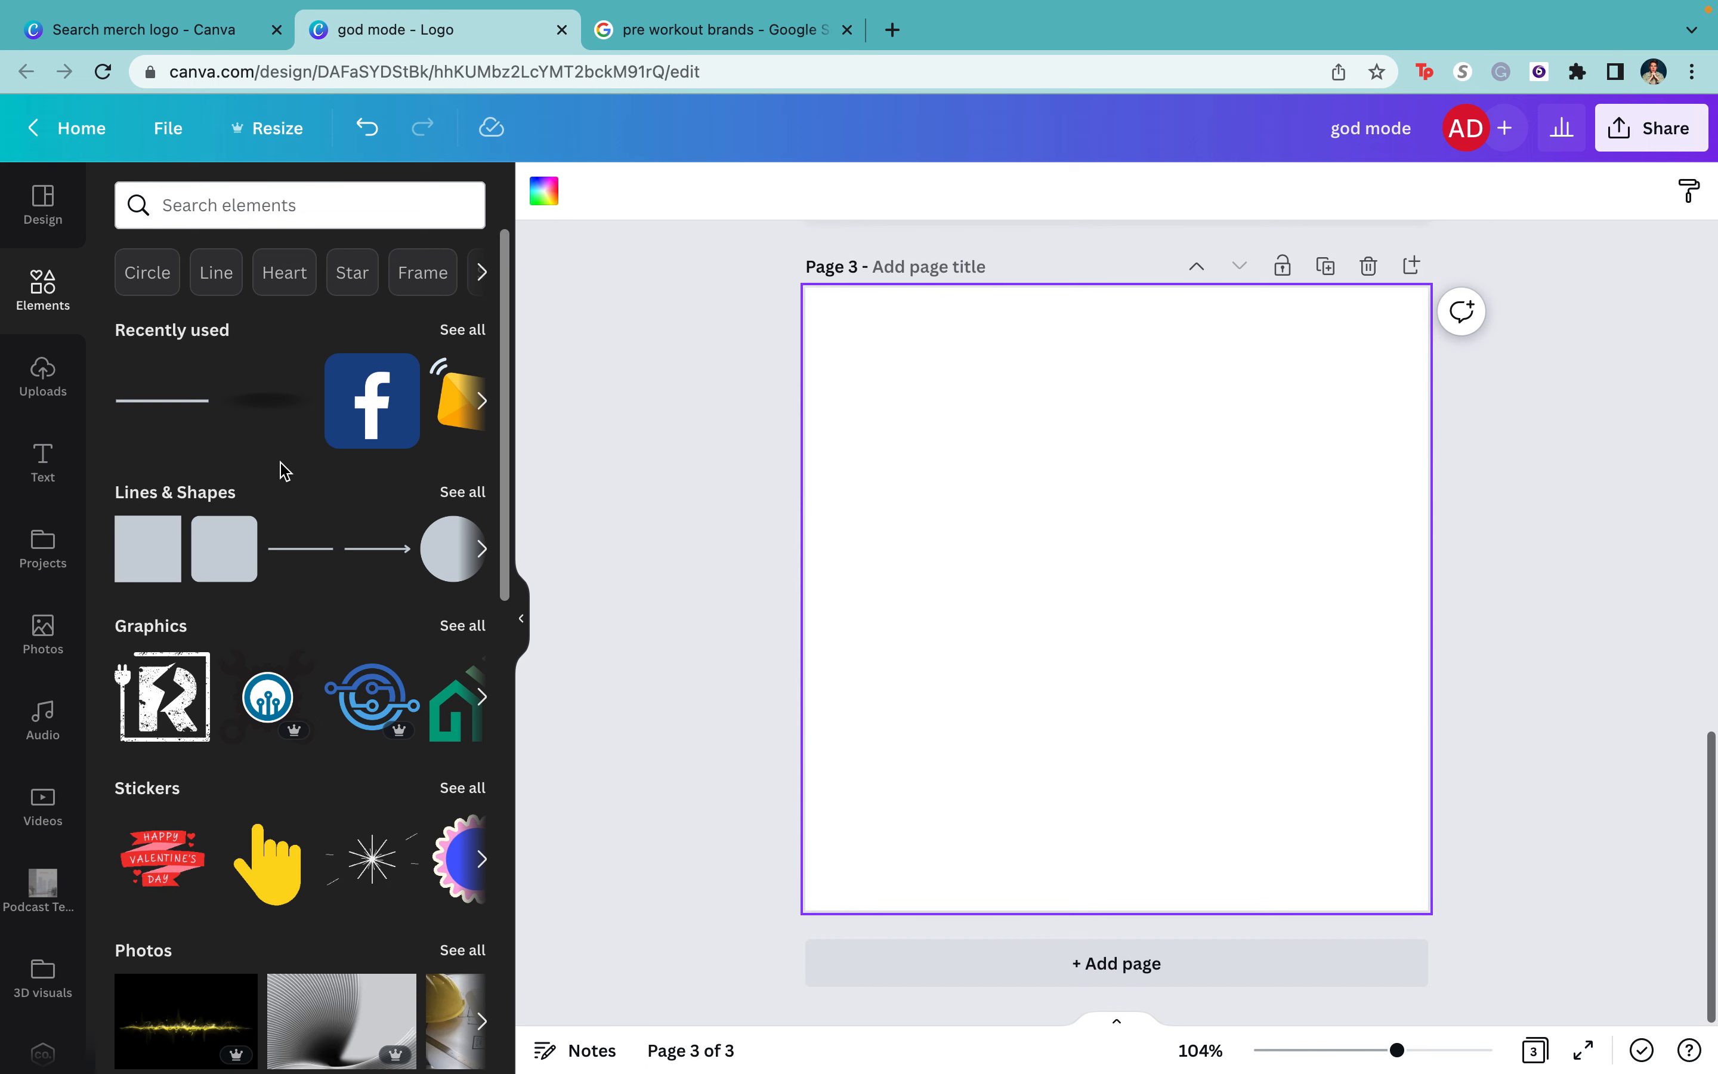
{"action": "left_click", "coordinate": [42, 462]}
{"action": "left_click", "coordinate": [225, 384]}
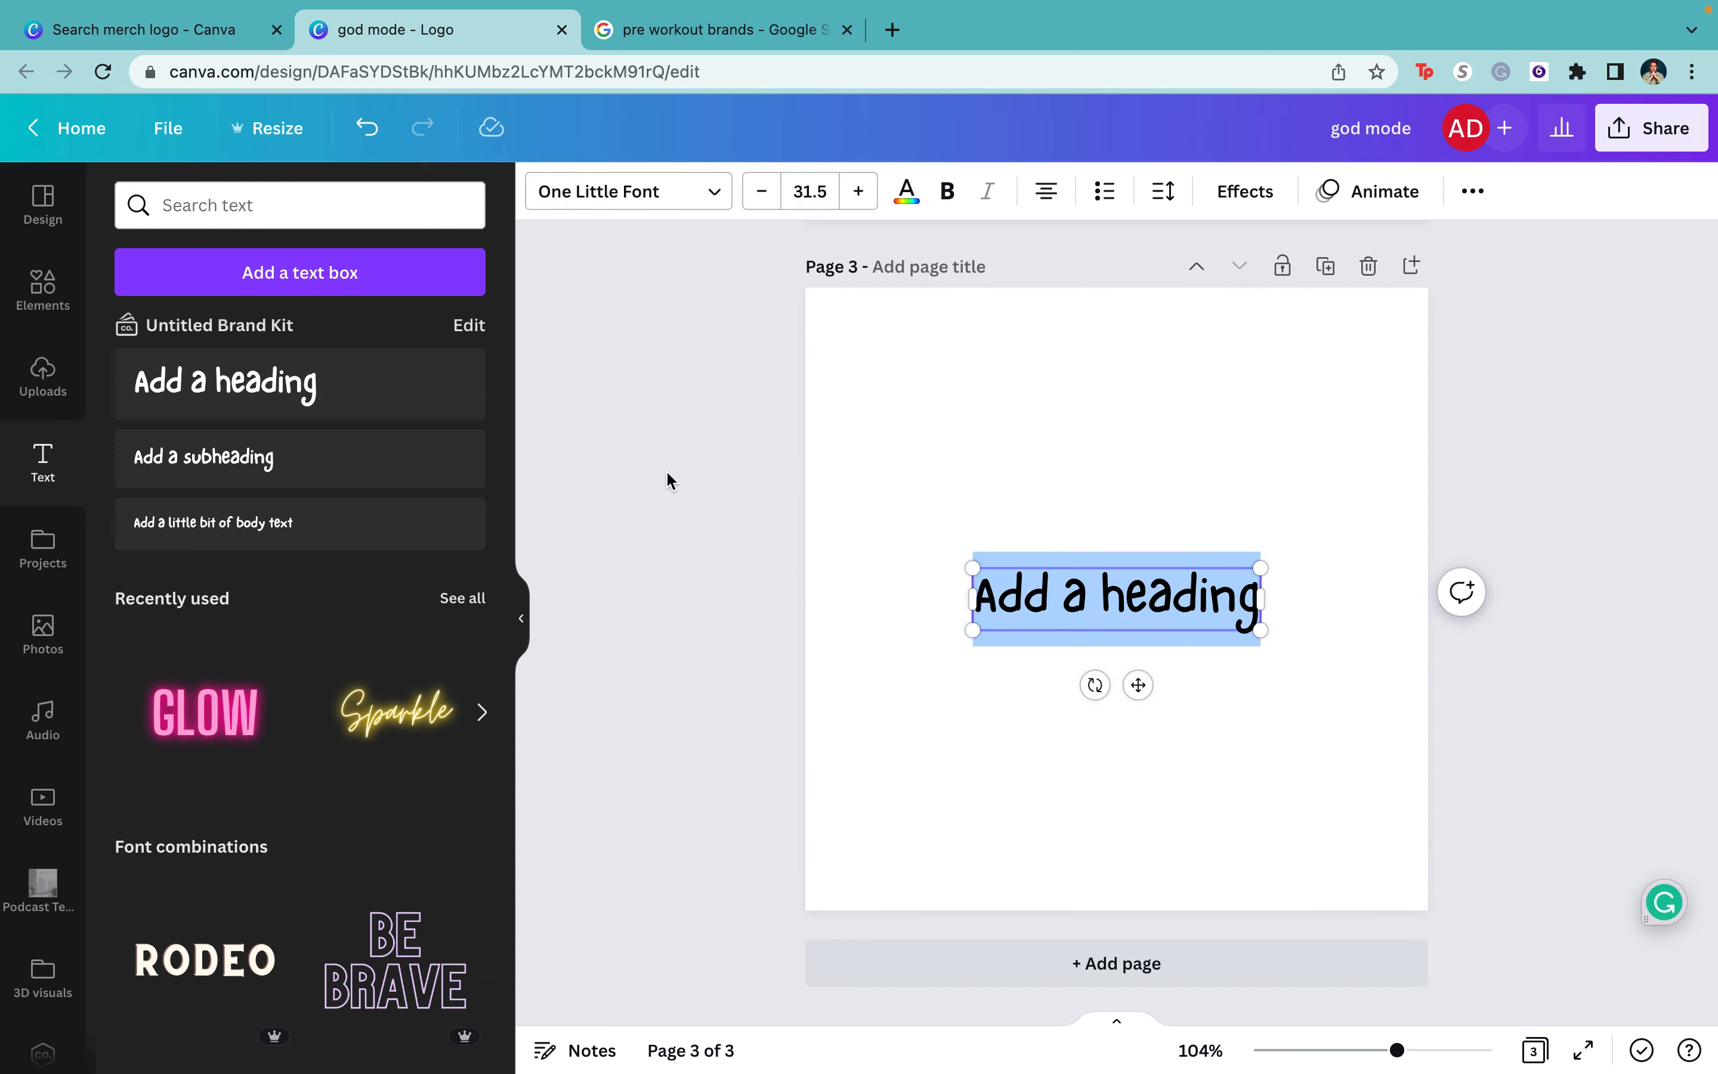
{"action": "type", "text": "GOD MODE"}
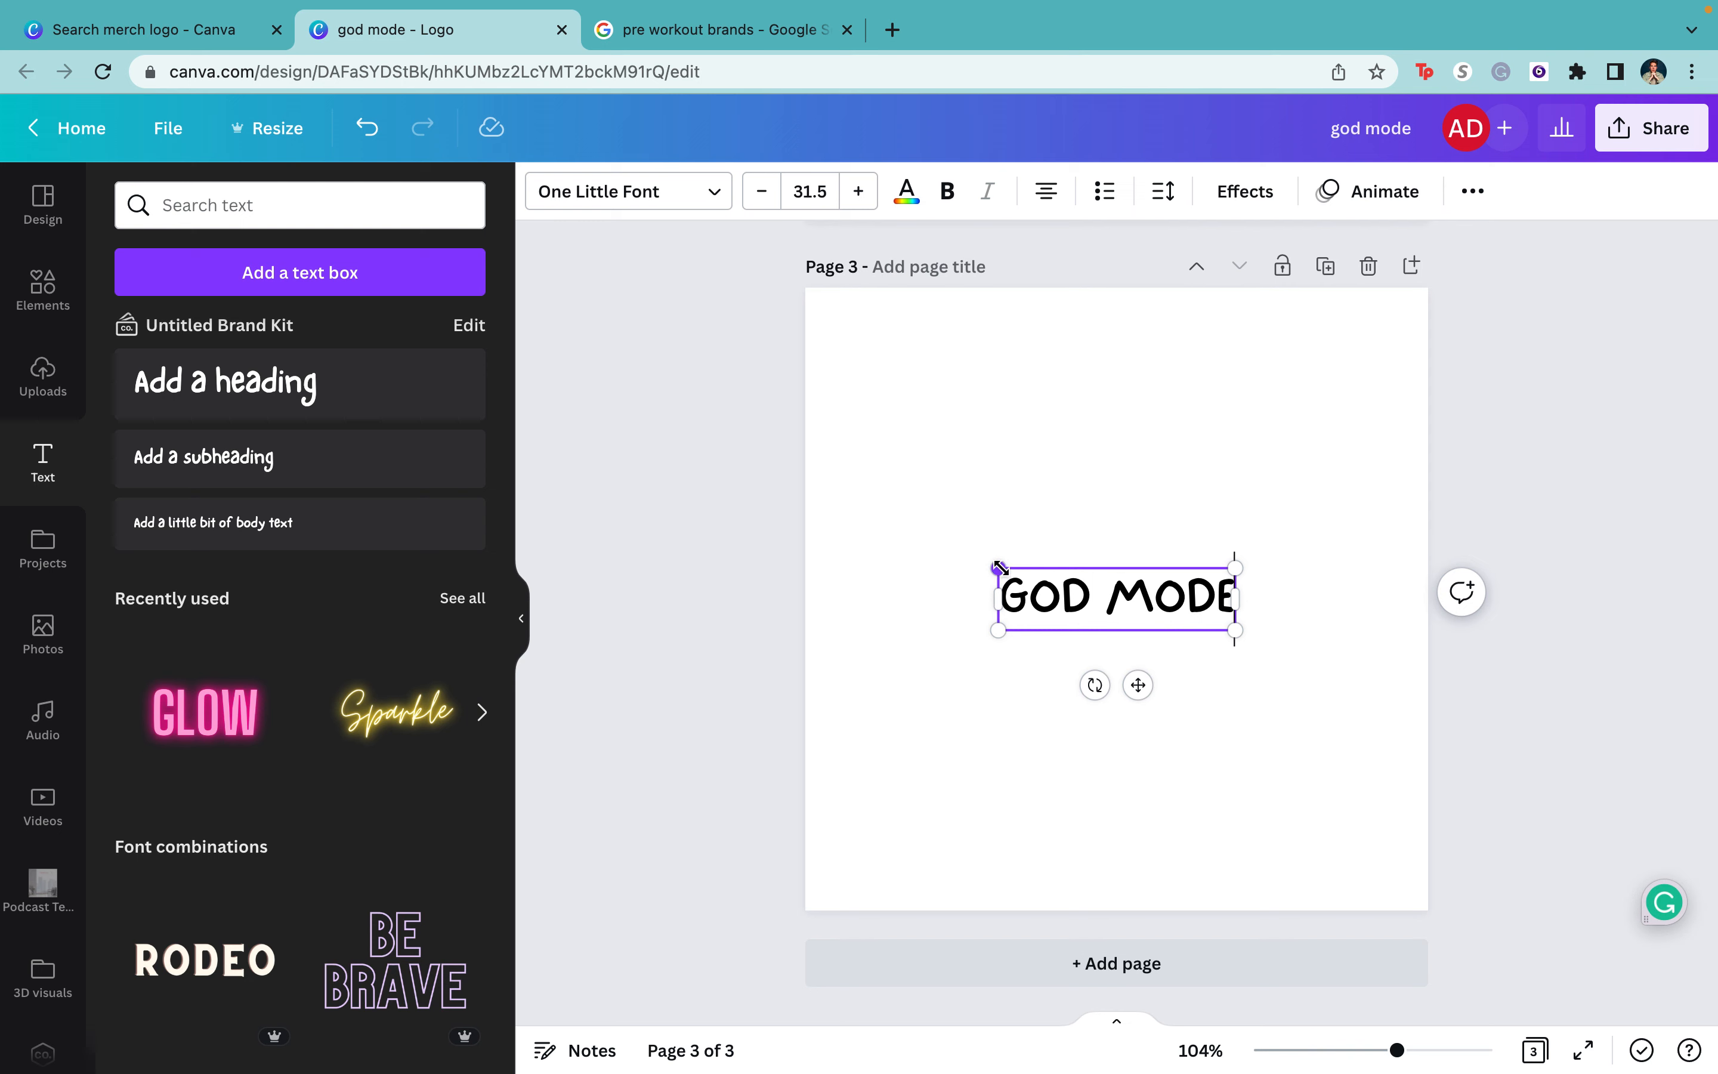
- Enlarge the GOD MODE heading on page 3 to about size 72.2 and position it across the middle of the page
{"action": "left_click_drag", "start_coordinate": [999, 567], "coordinate": [878, 499]}
{"action": "left_click_drag", "start_coordinate": [1235, 630], "coordinate": [1401, 742]}
{"action": "left_click_drag", "start_coordinate": [1309, 683], "coordinate": [1296, 713]}
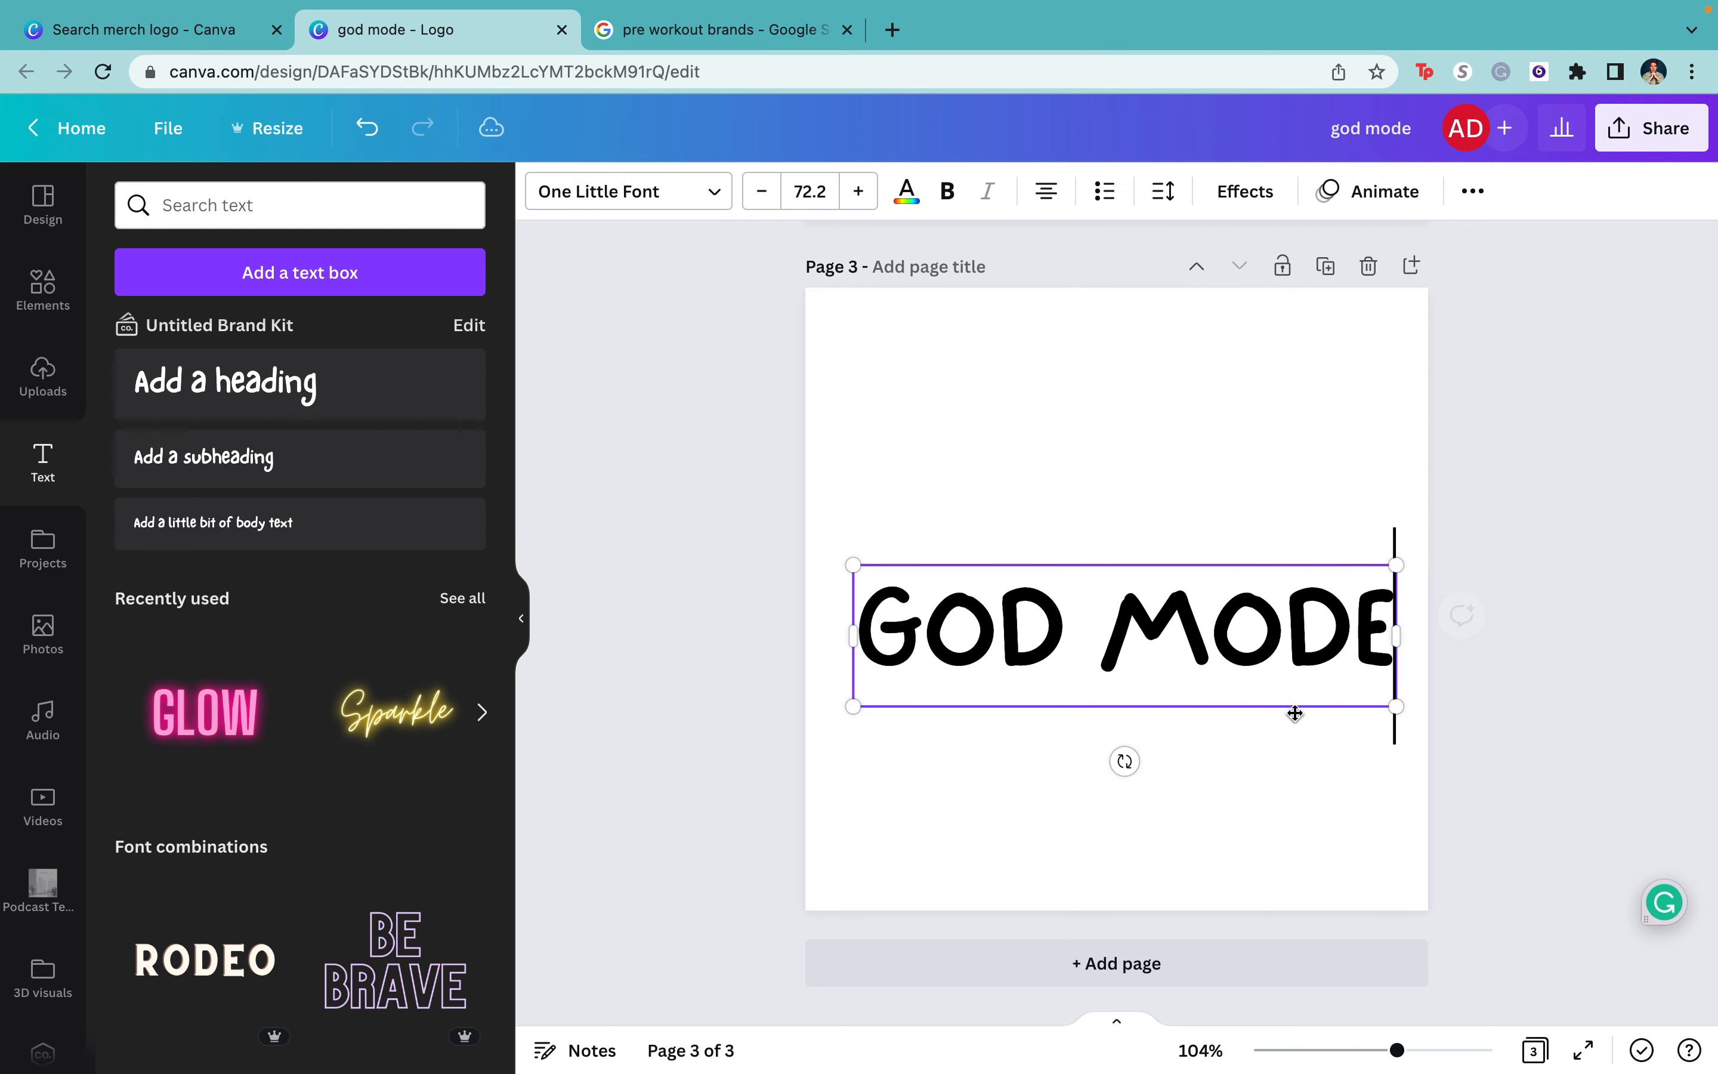
- Review the logos on pages 1 and 2, then try the Abys font on the GOD MODE heading on page 3
{"action": "scroll", "coordinate": [1292, 708], "scroll_direction": "up", "scroll_amount": 20}
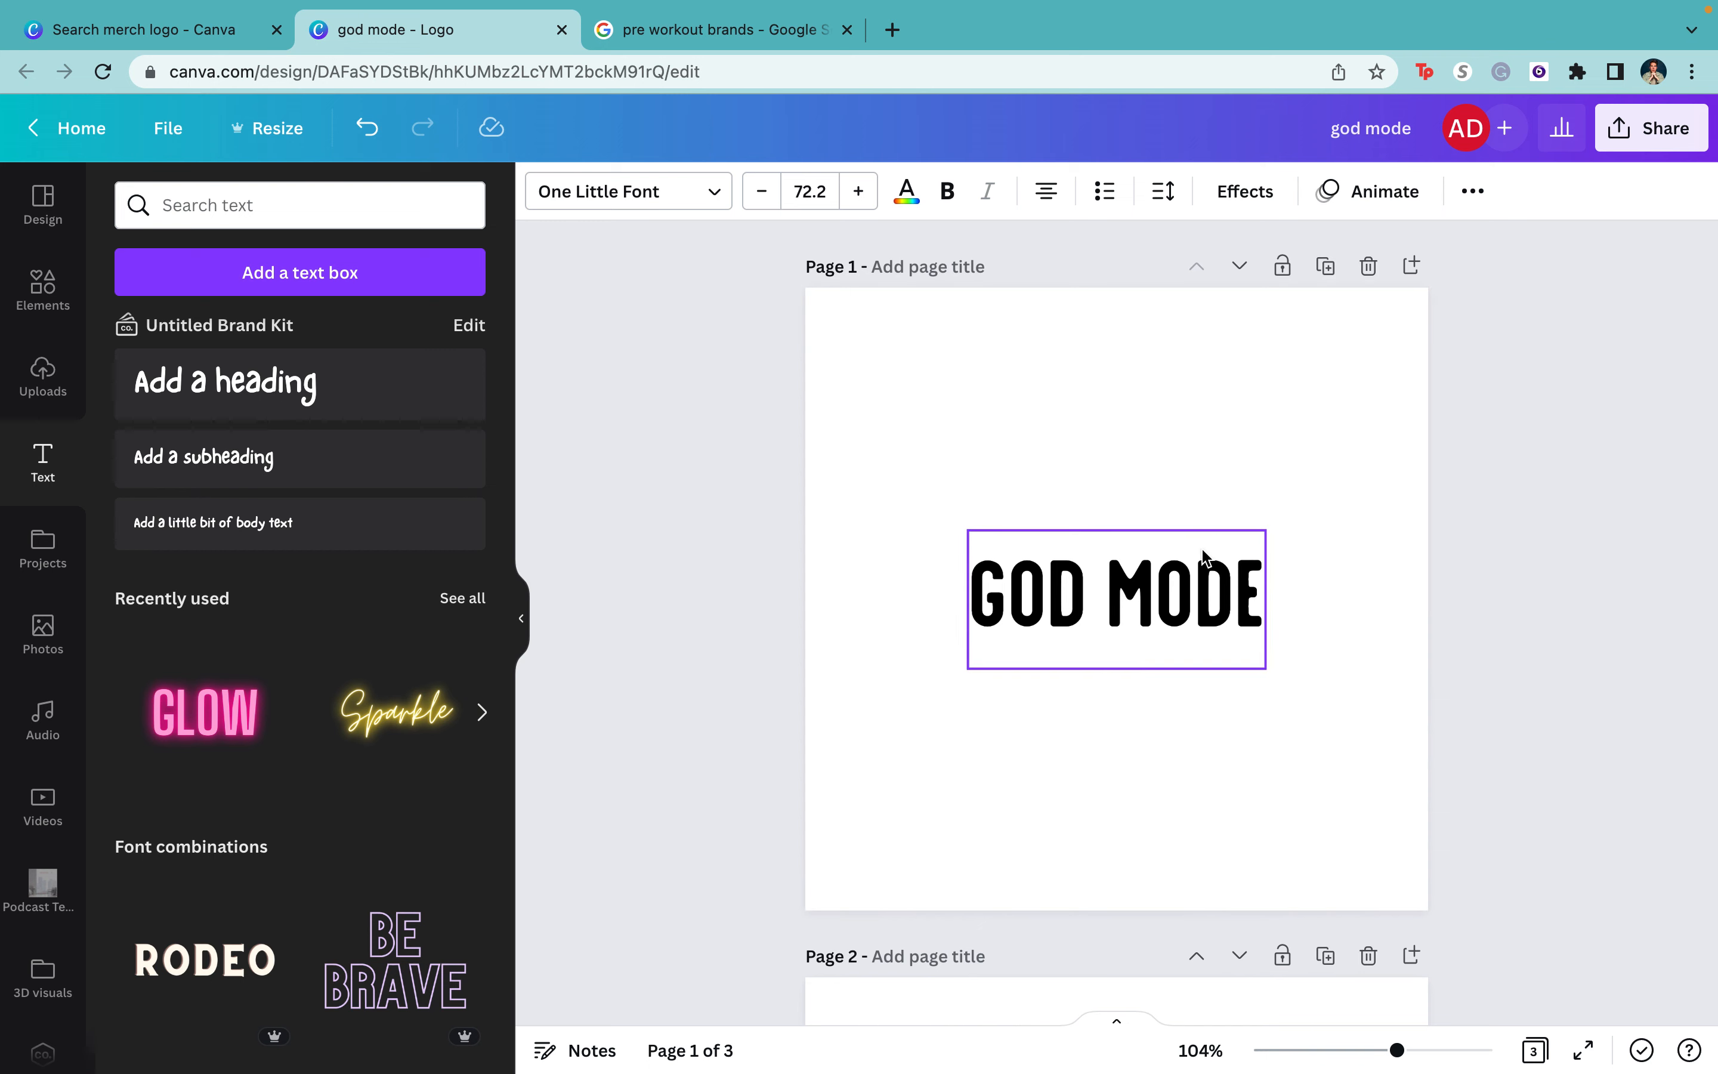
{"action": "scroll", "coordinate": [1199, 558], "scroll_direction": "down", "scroll_amount": 10}
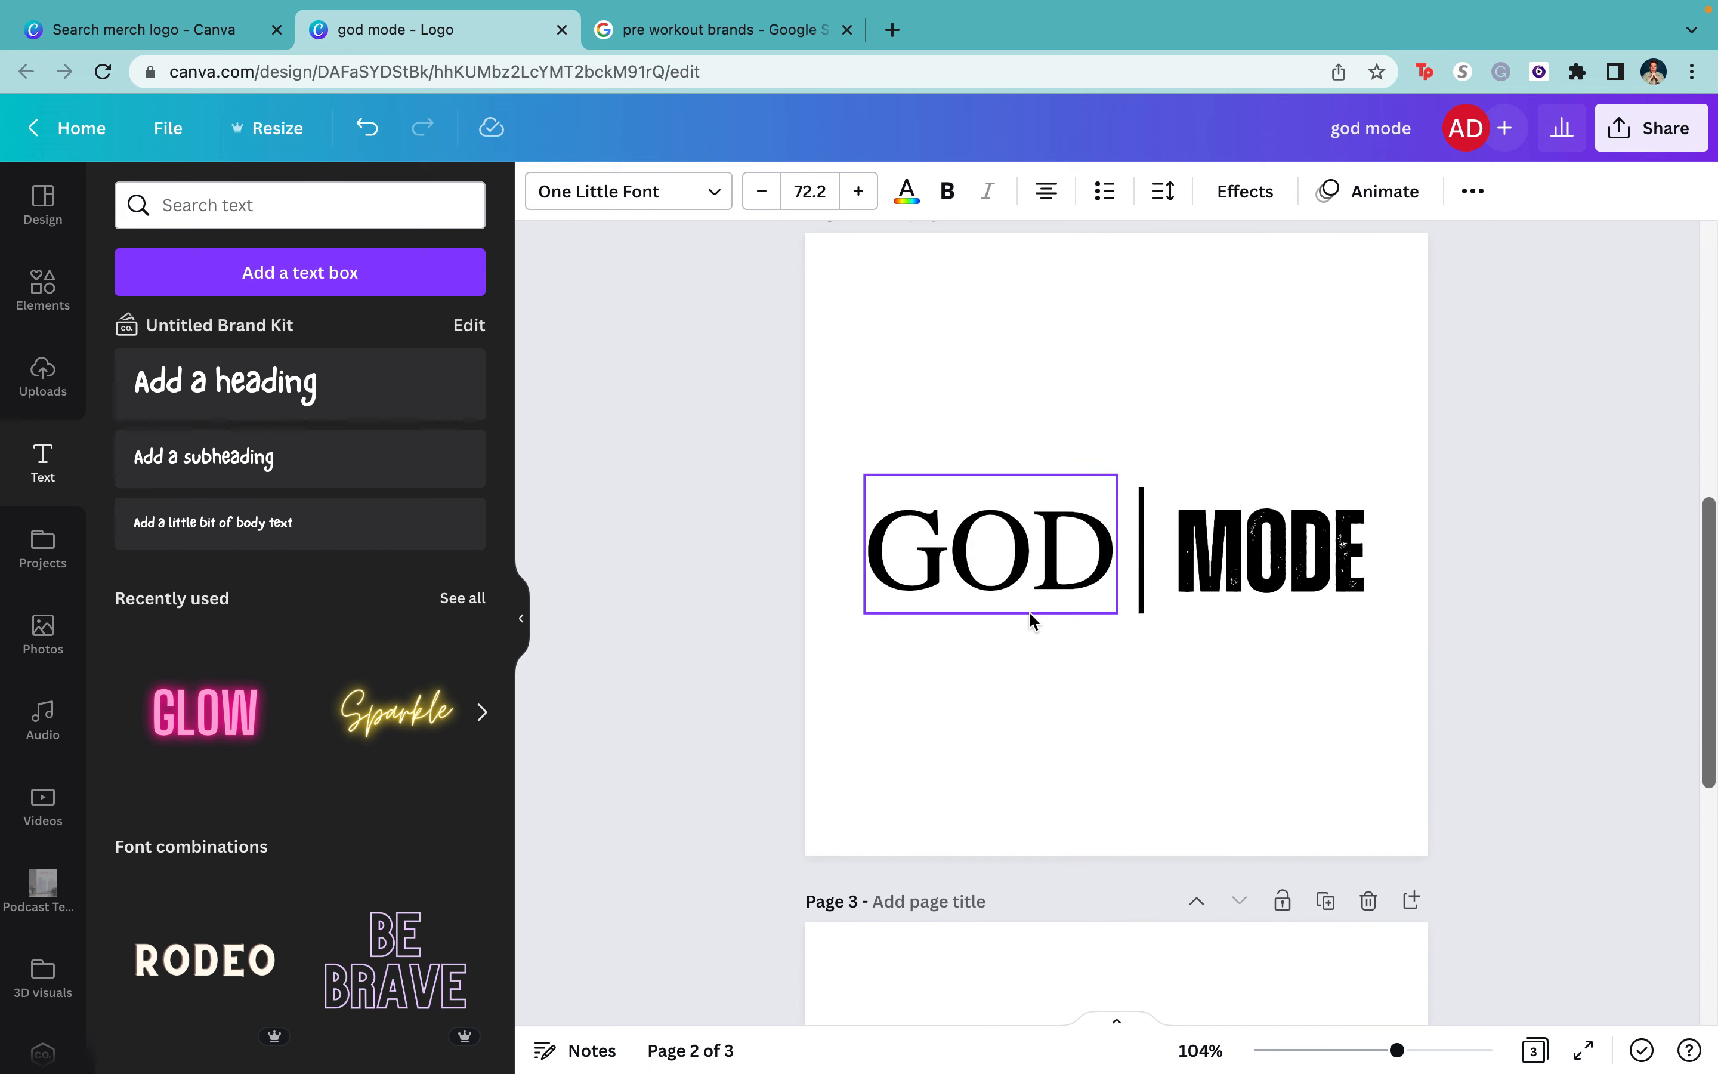
{"action": "scroll", "coordinate": [1029, 619], "scroll_direction": "down", "scroll_amount": 9}
{"action": "key", "text": "super+a"}
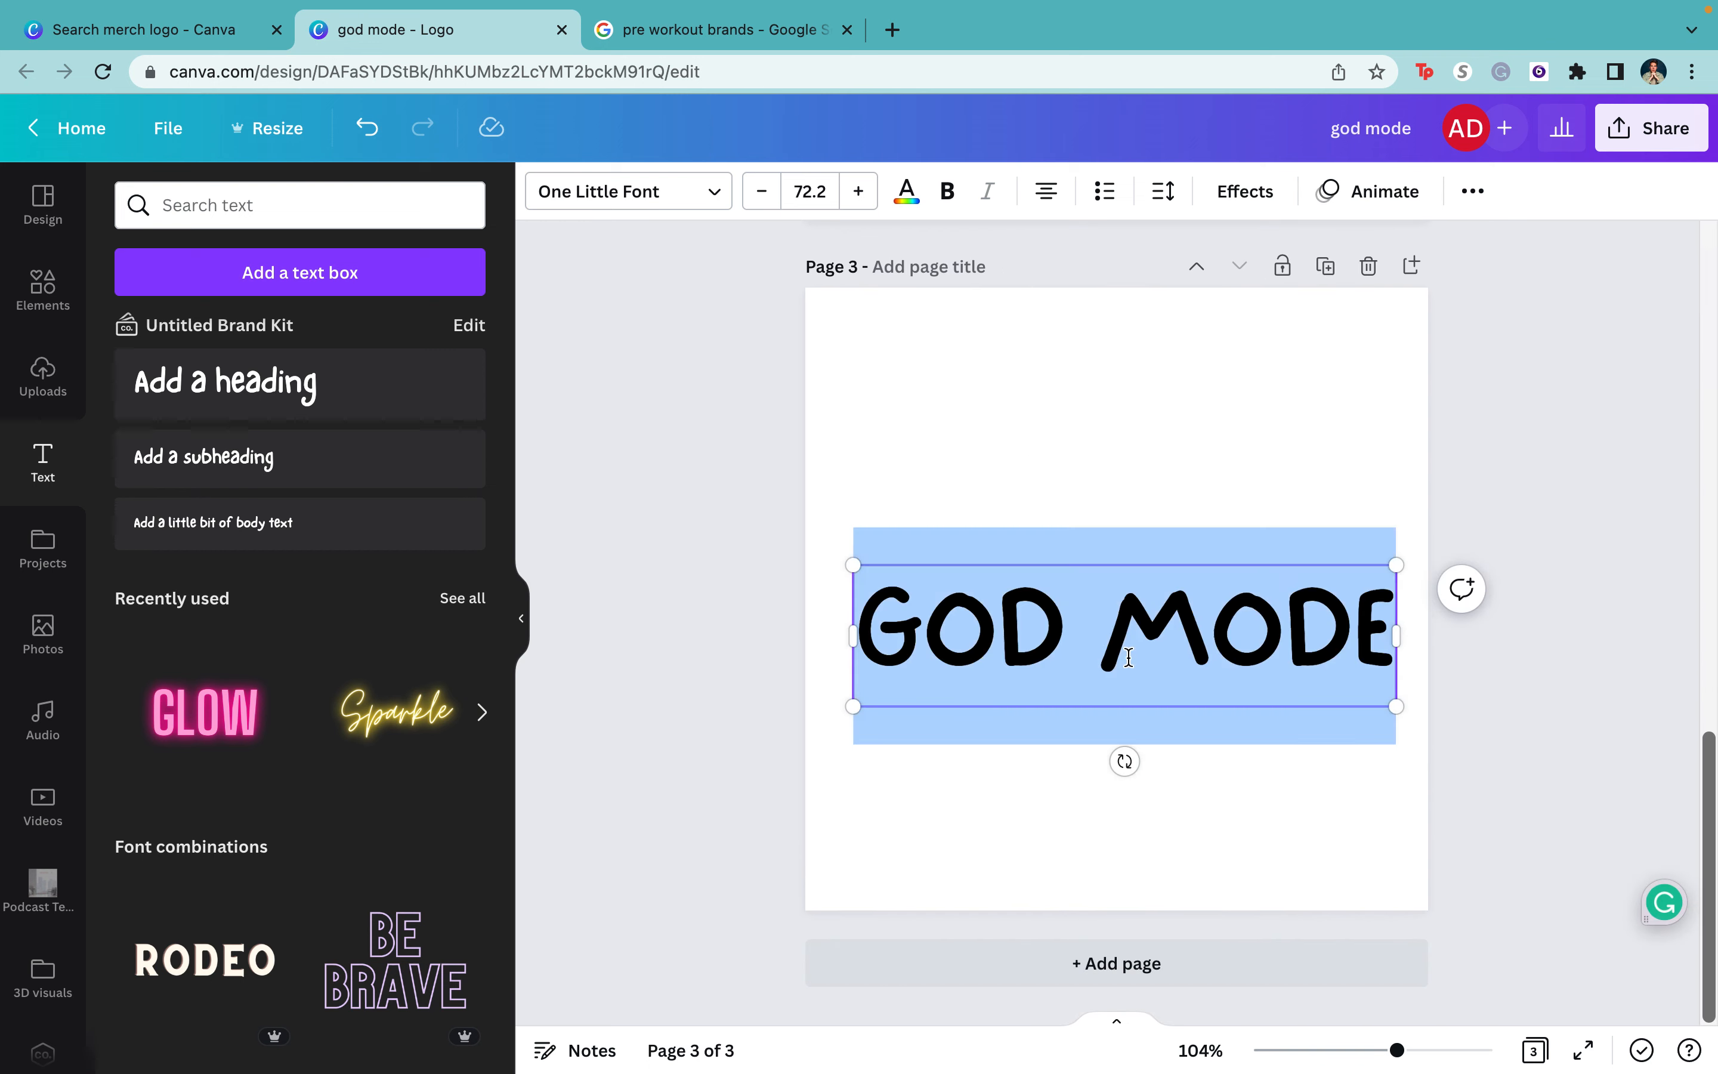
{"action": "left_click", "coordinate": [692, 199]}
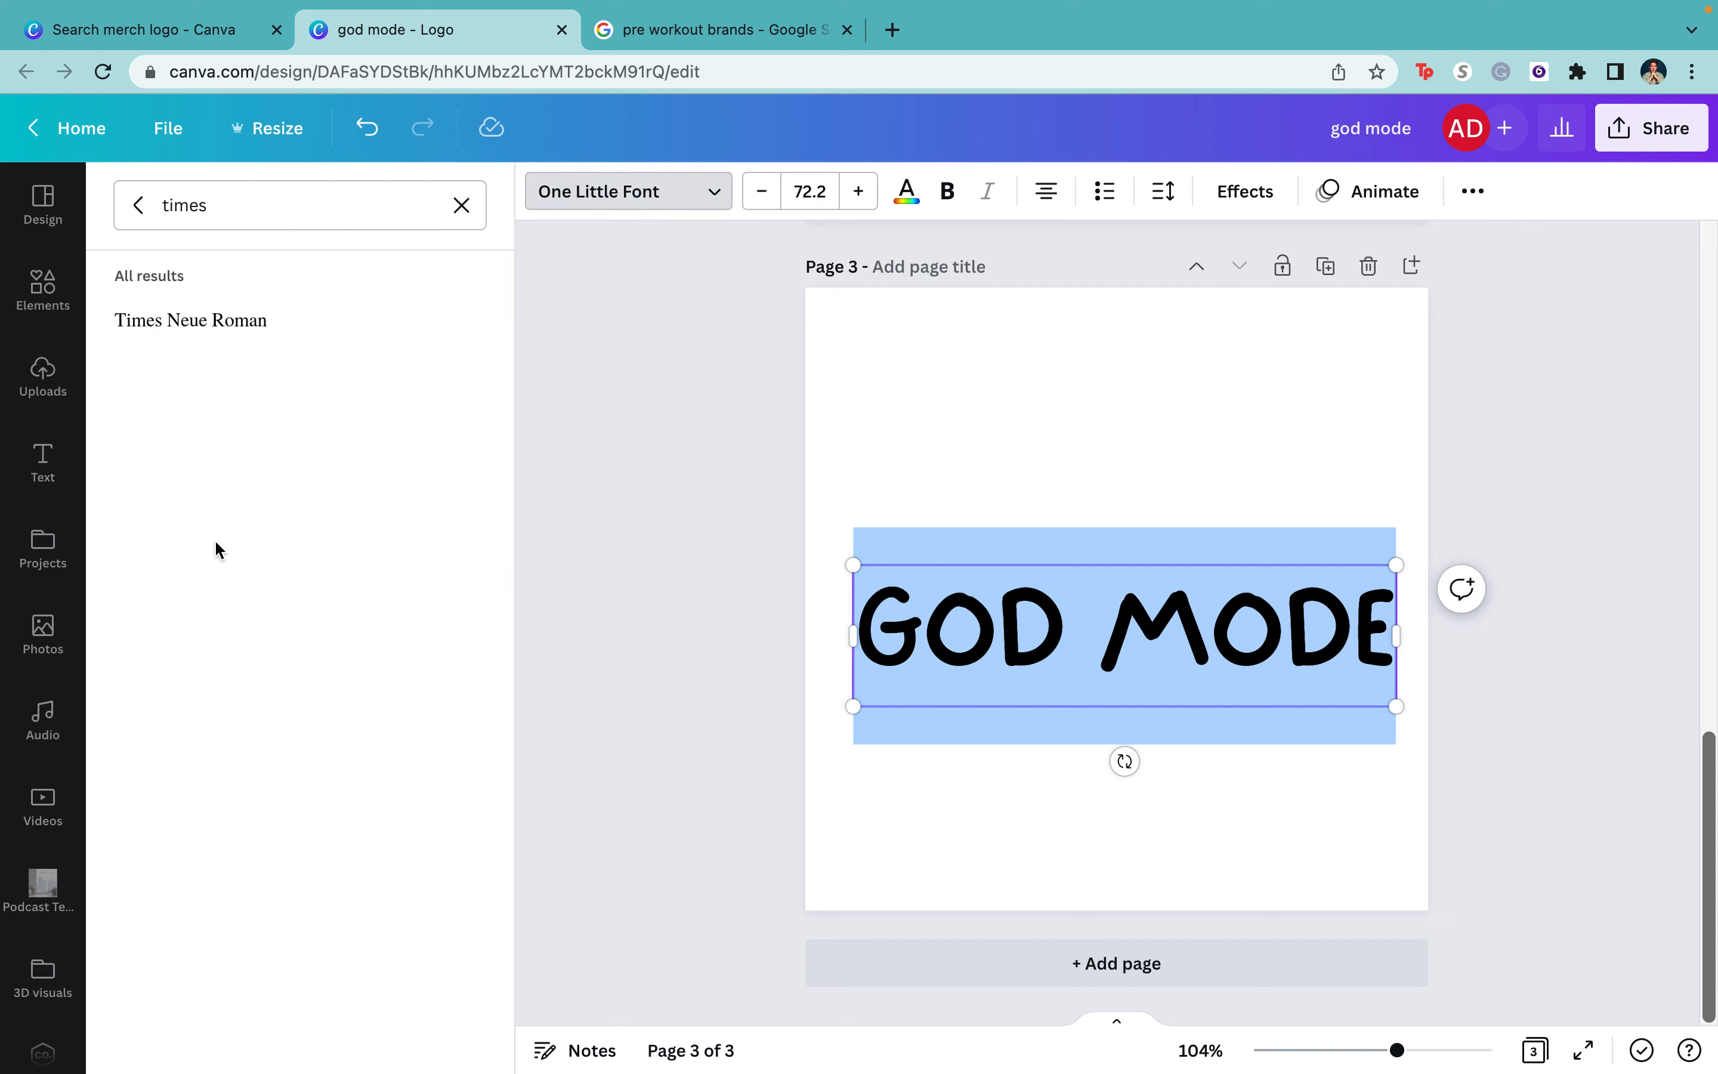
{"action": "left_click", "coordinate": [462, 197]}
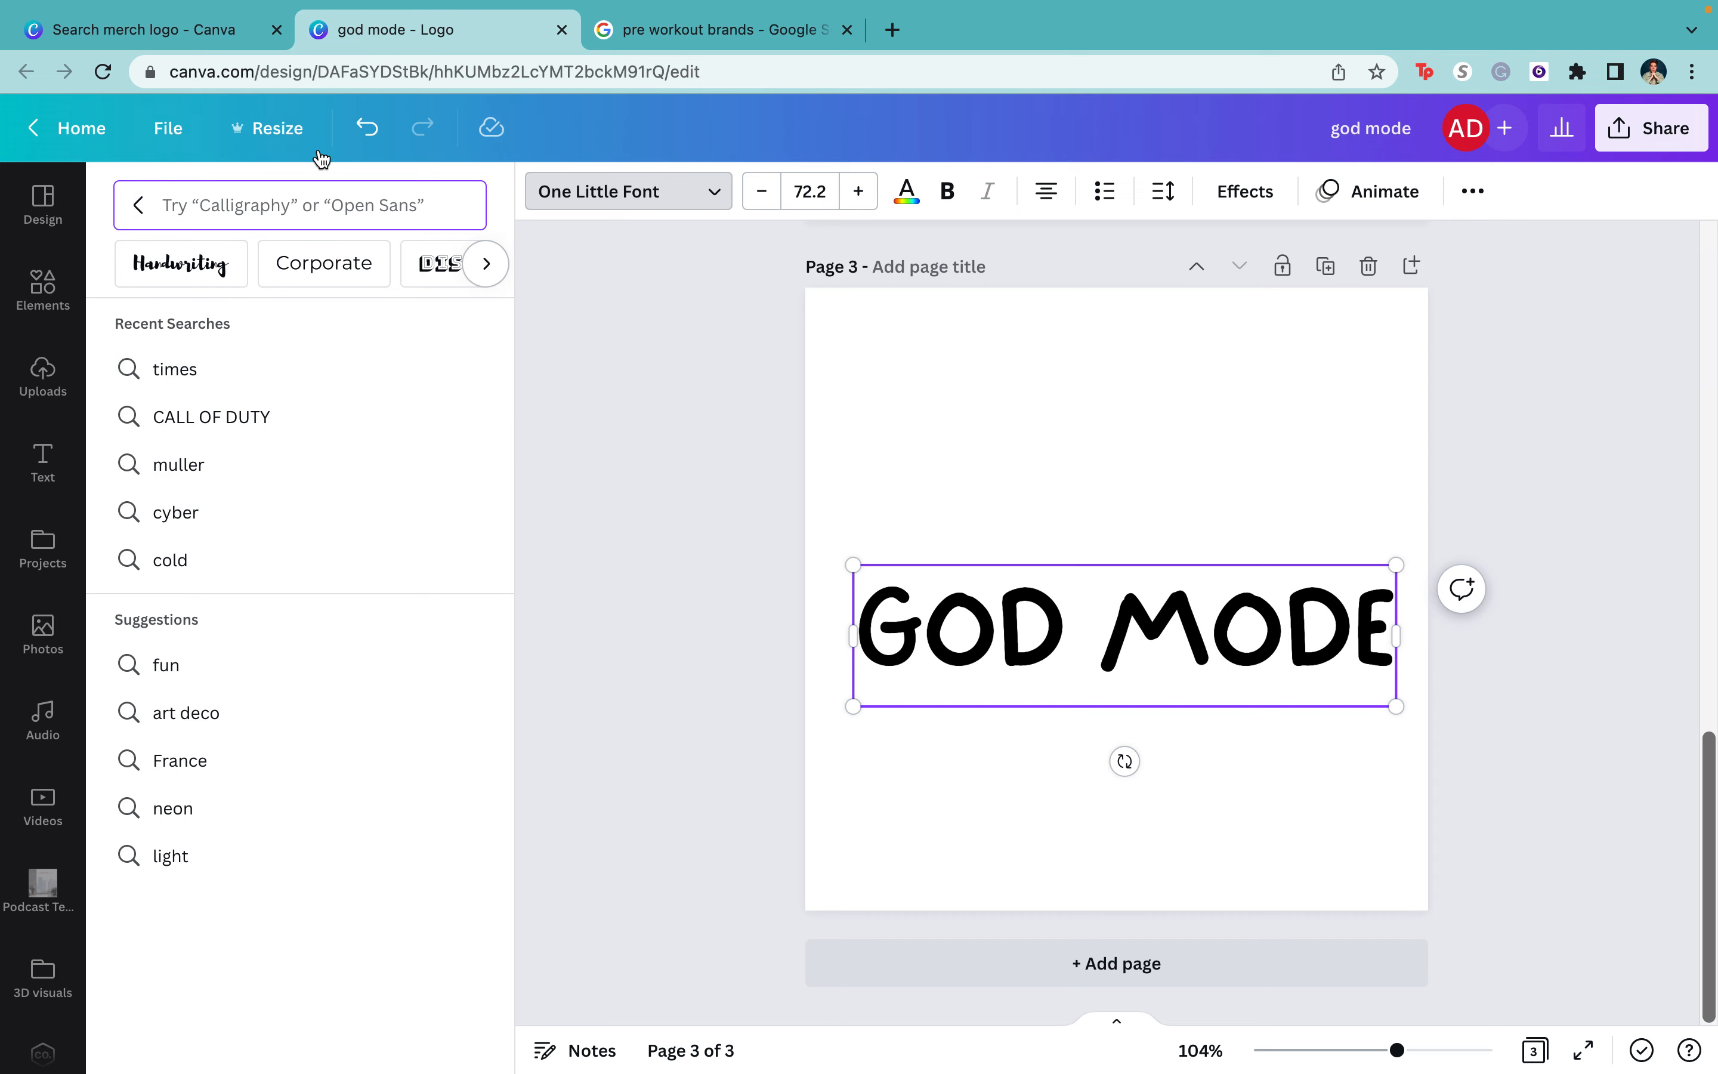
{"action": "left_click", "coordinate": [138, 208]}
{"action": "scroll", "coordinate": [349, 614], "scroll_direction": "down", "scroll_amount": 10}
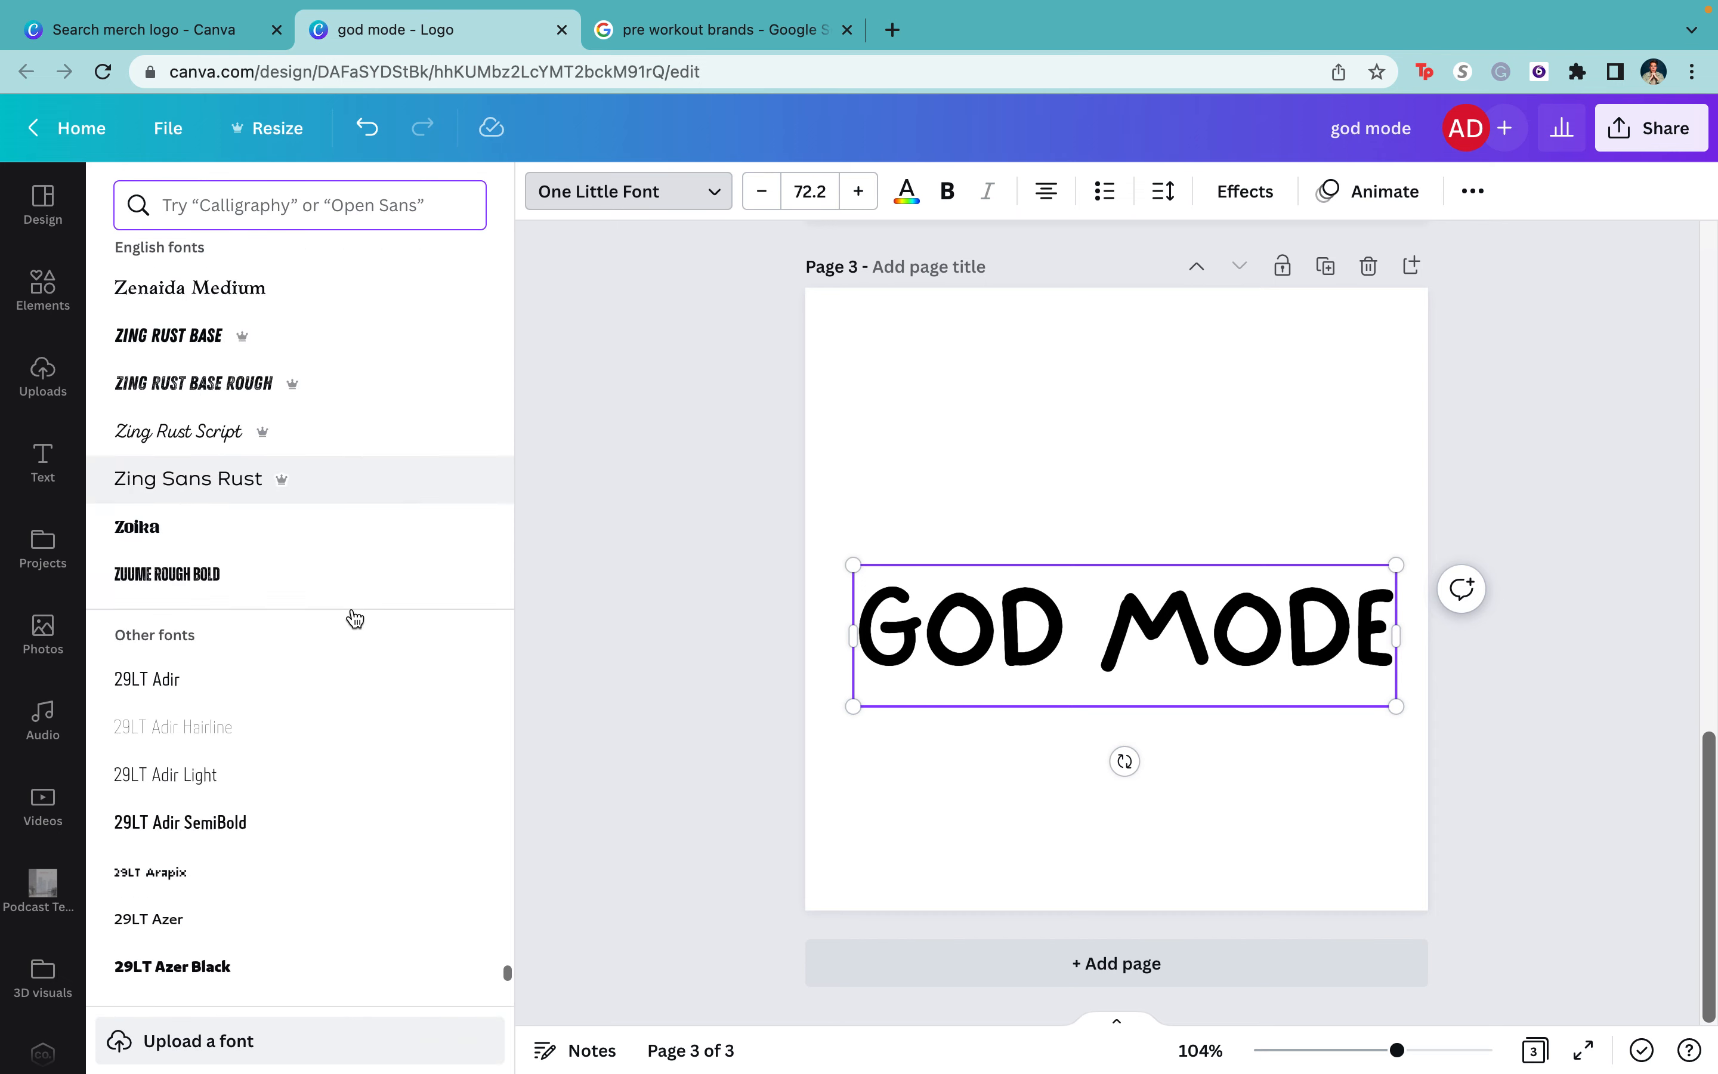
{"action": "scroll", "coordinate": [355, 618], "scroll_direction": "down", "scroll_amount": 10}
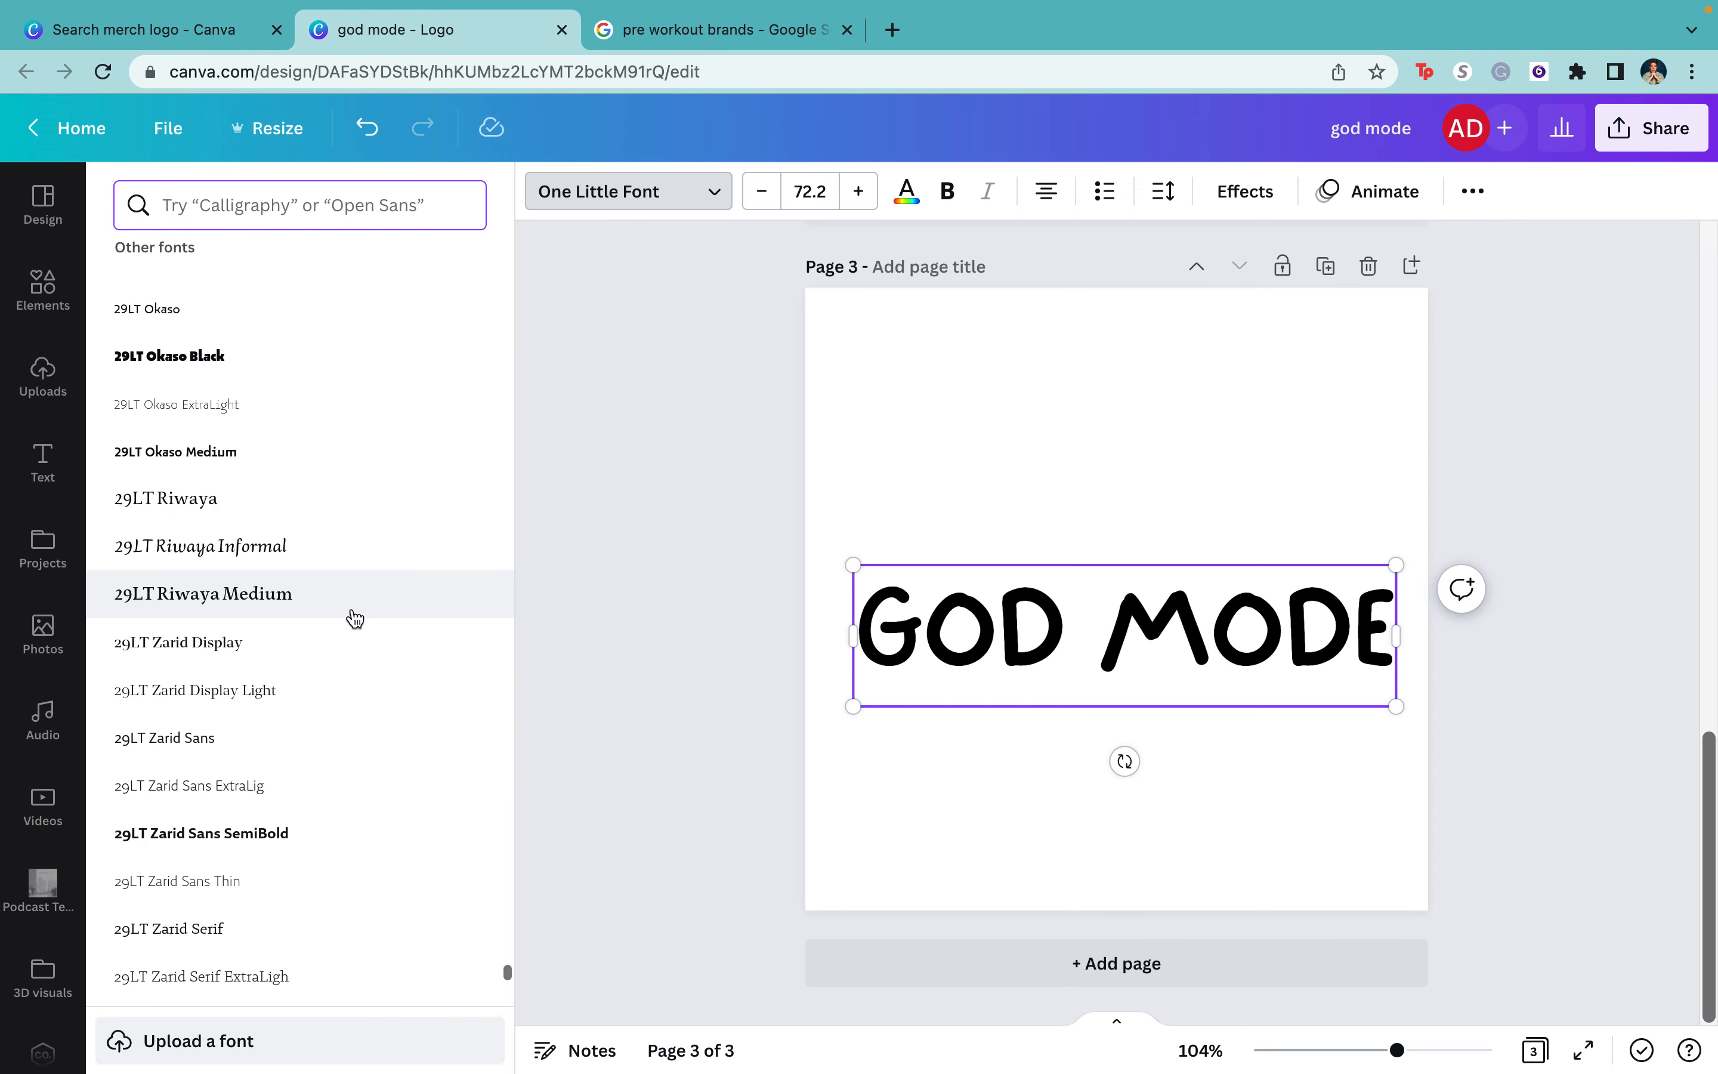
{"action": "scroll", "coordinate": [355, 619], "scroll_direction": "down", "scroll_amount": 10}
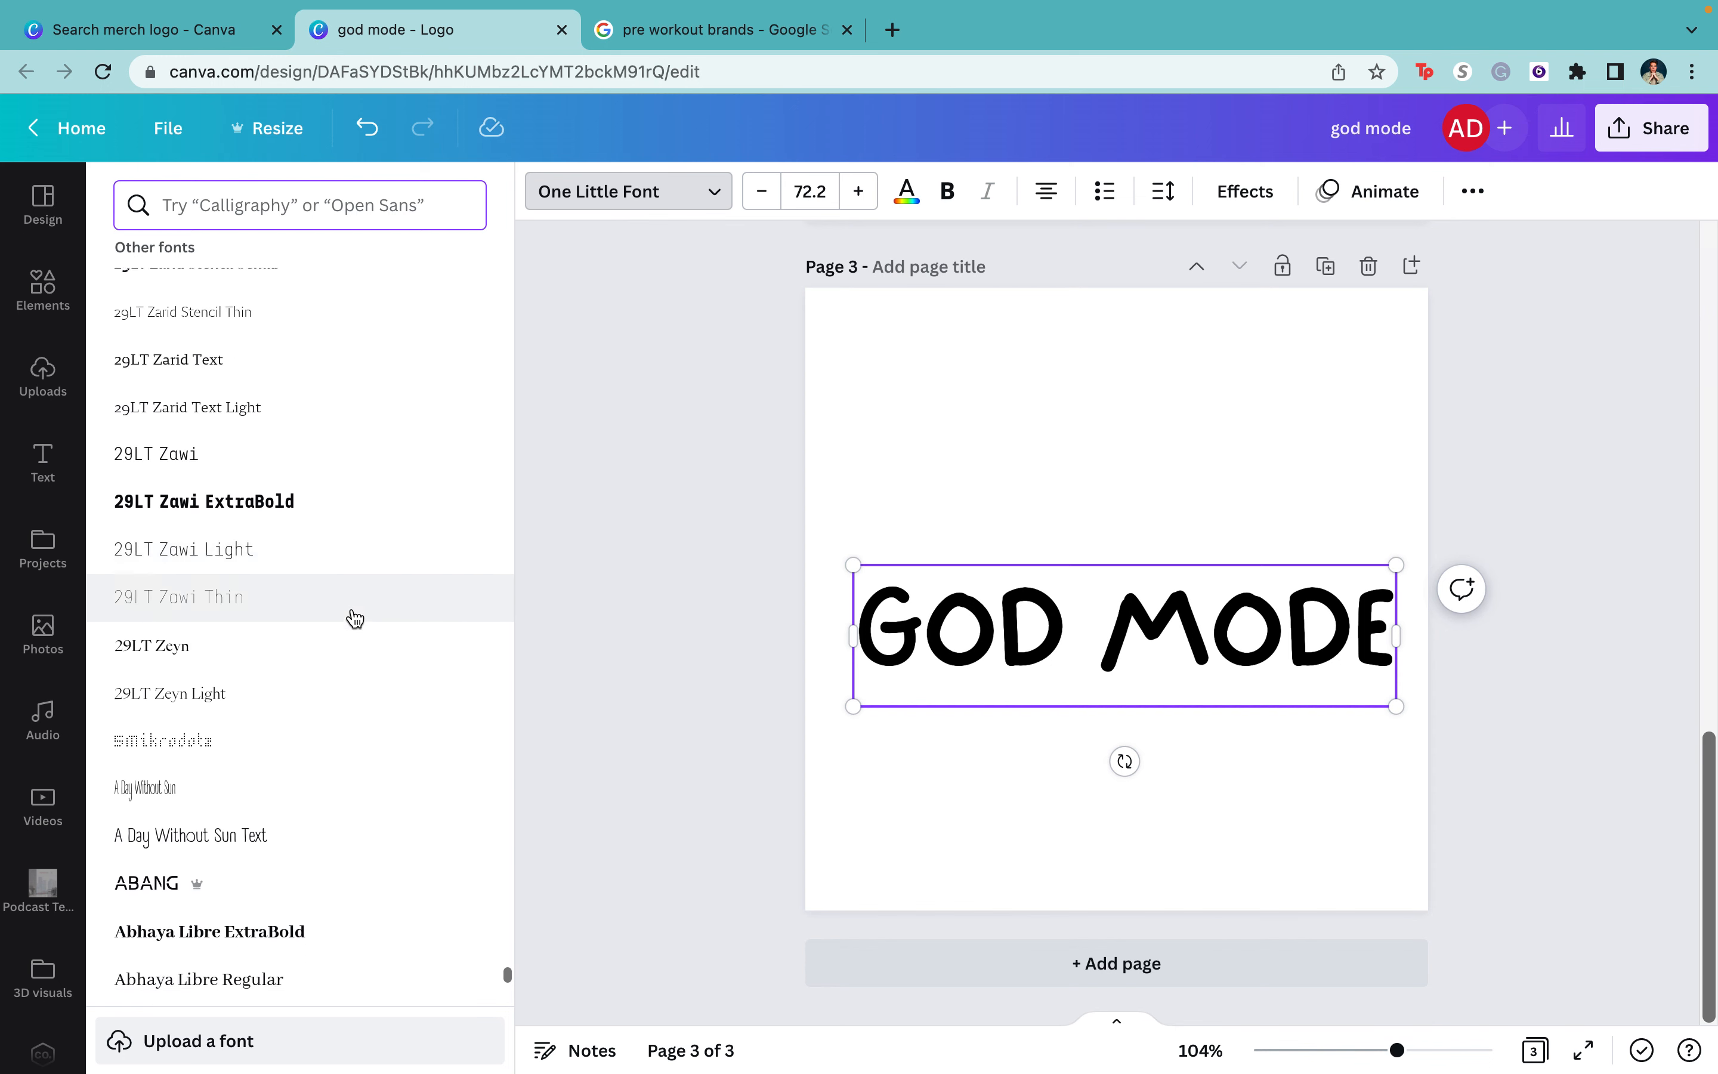
{"action": "scroll", "coordinate": [355, 618], "scroll_direction": "down", "scroll_amount": 1}
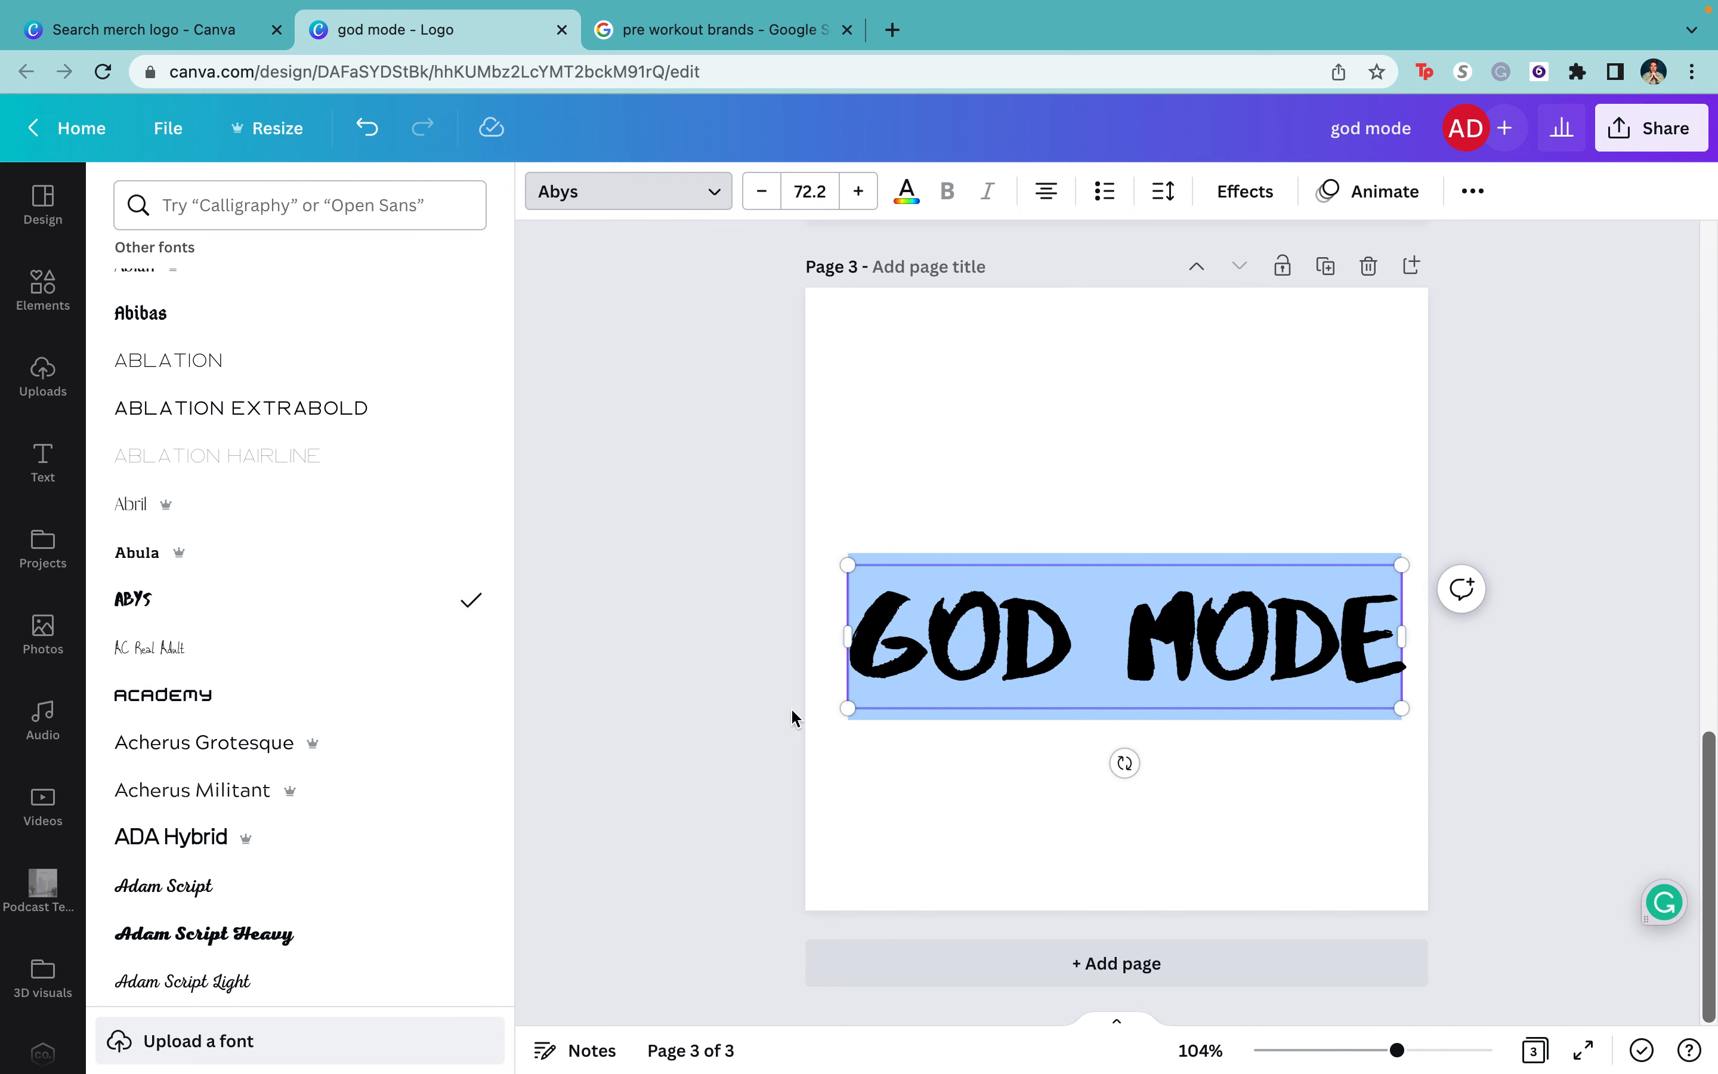
{"action": "left_click", "coordinate": [993, 792]}
- Try the Adigiana Toybox font on the whole GOD MODE heading on page 3
{"action": "left_click", "coordinate": [989, 700]}
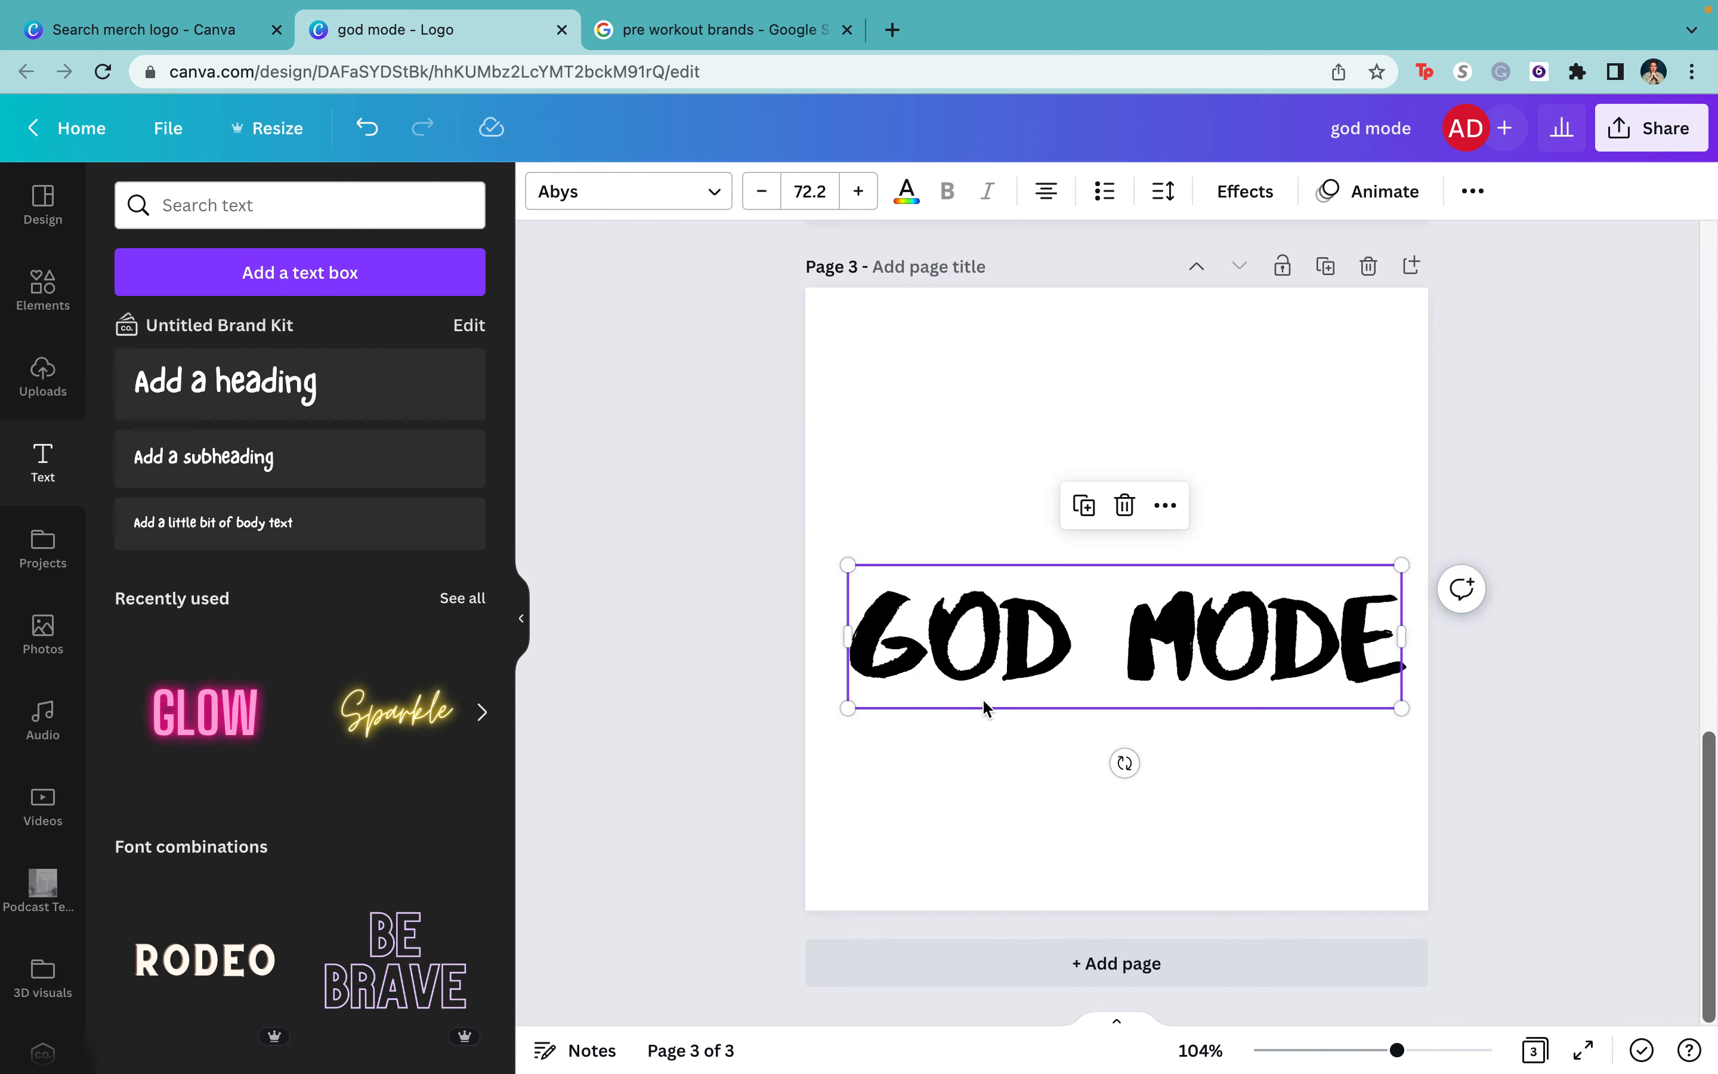
{"action": "left_click", "coordinate": [983, 698]}
{"action": "key", "text": "super+a"}
{"action": "left_click", "coordinate": [651, 191]}
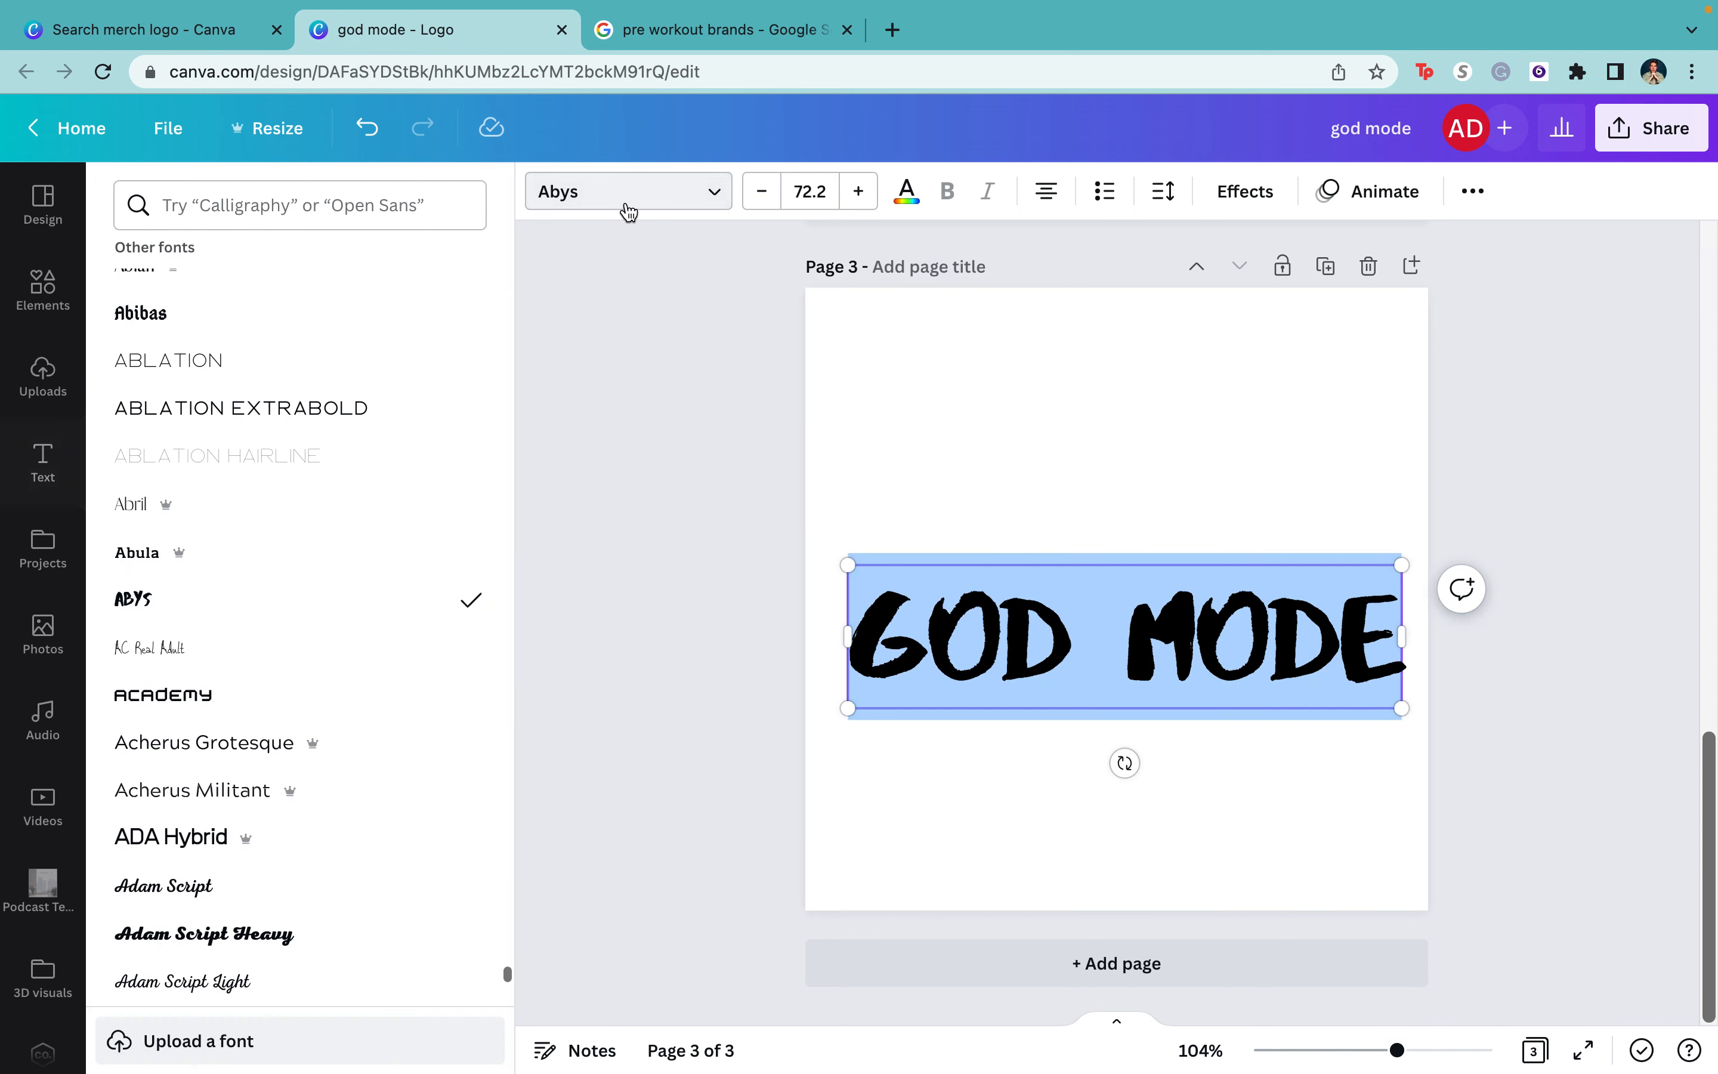
{"action": "scroll", "coordinate": [345, 701], "scroll_direction": "down", "scroll_amount": 5}
{"action": "scroll", "coordinate": [348, 706], "scroll_direction": "down", "scroll_amount": 3}
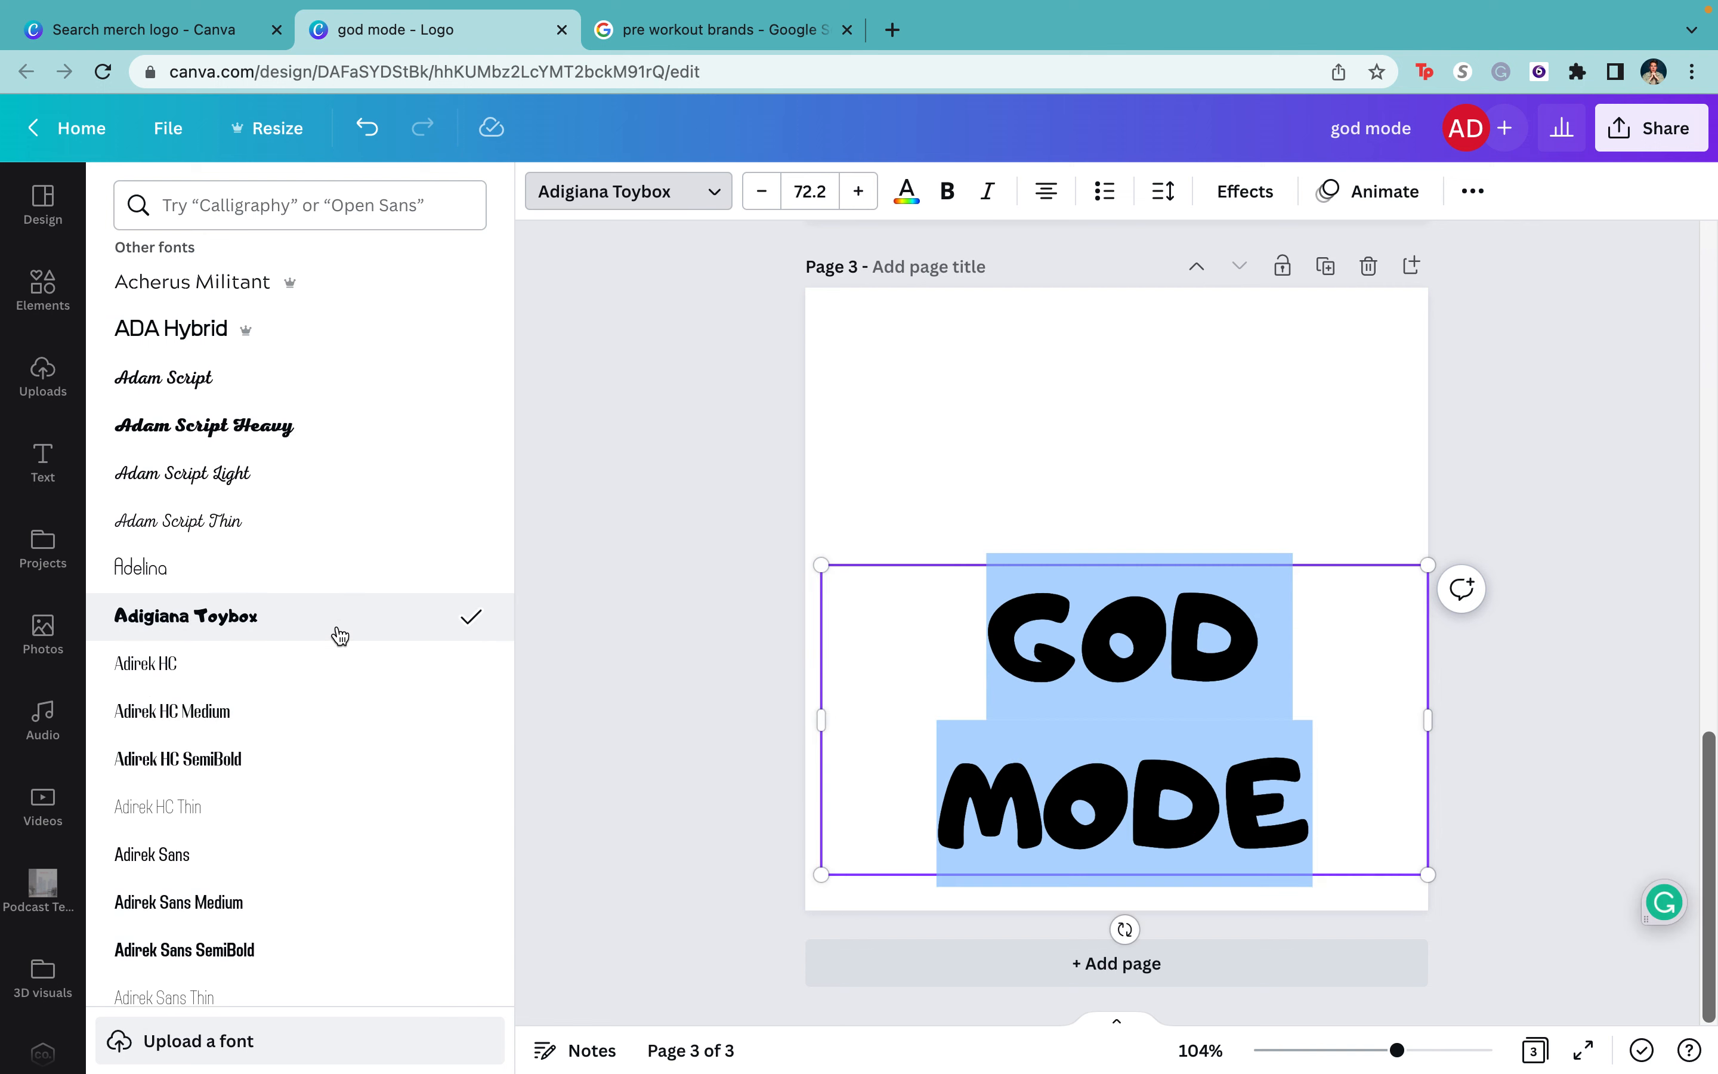
- Set the font of the GOD MODE heading on page 3 to Aliengo
{"action": "scroll", "coordinate": [297, 740], "scroll_direction": "down", "scroll_amount": 5}
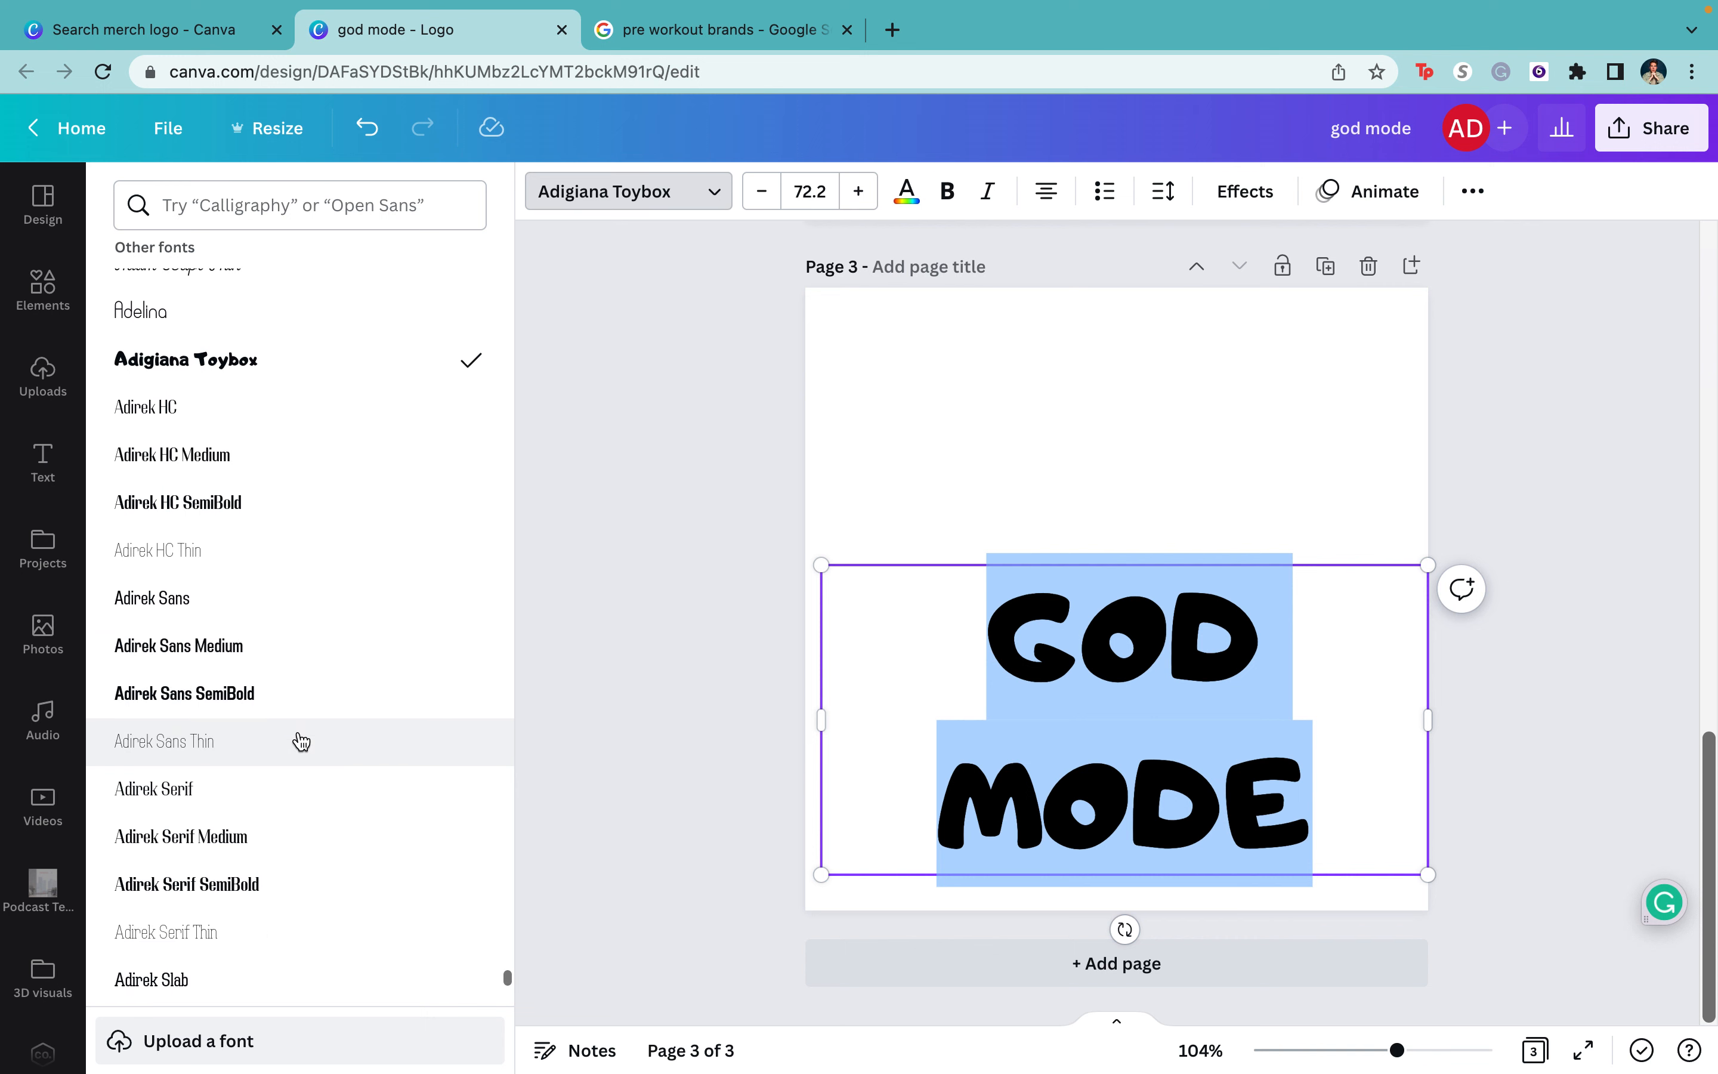
{"action": "scroll", "coordinate": [301, 740], "scroll_direction": "down", "scroll_amount": 7}
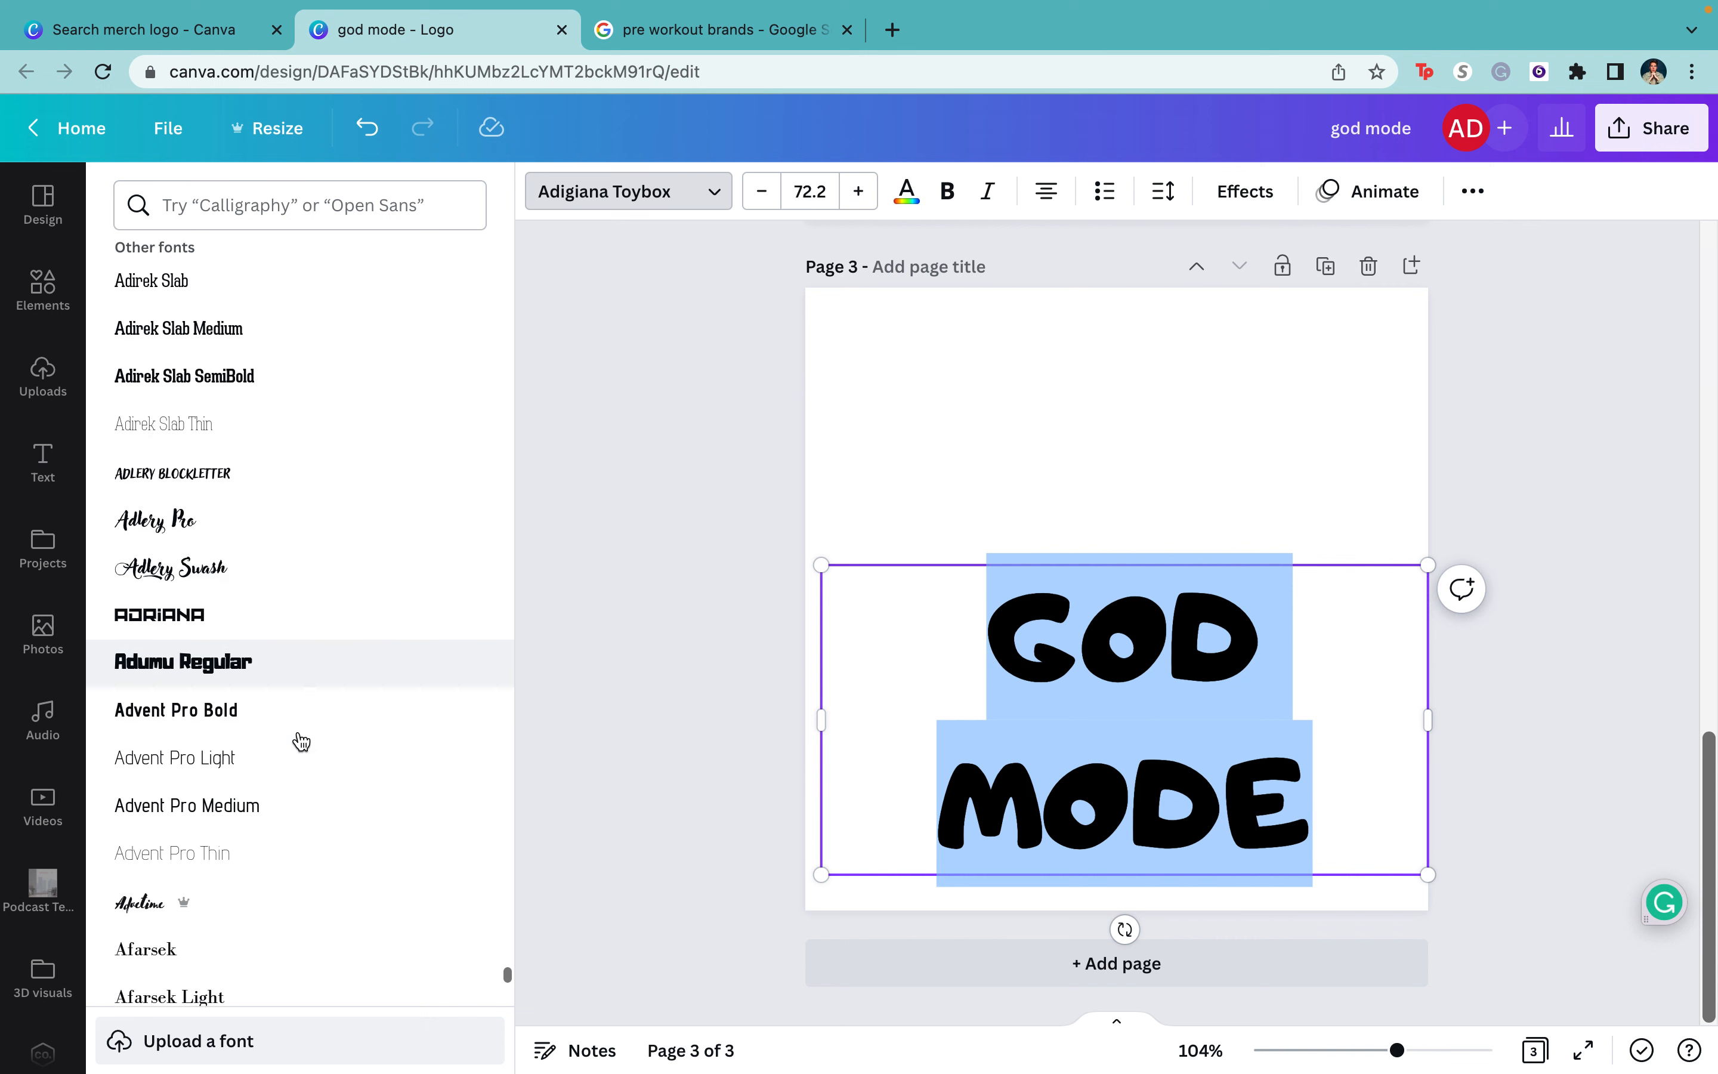
{"action": "scroll", "coordinate": [301, 739], "scroll_direction": "down", "scroll_amount": 7}
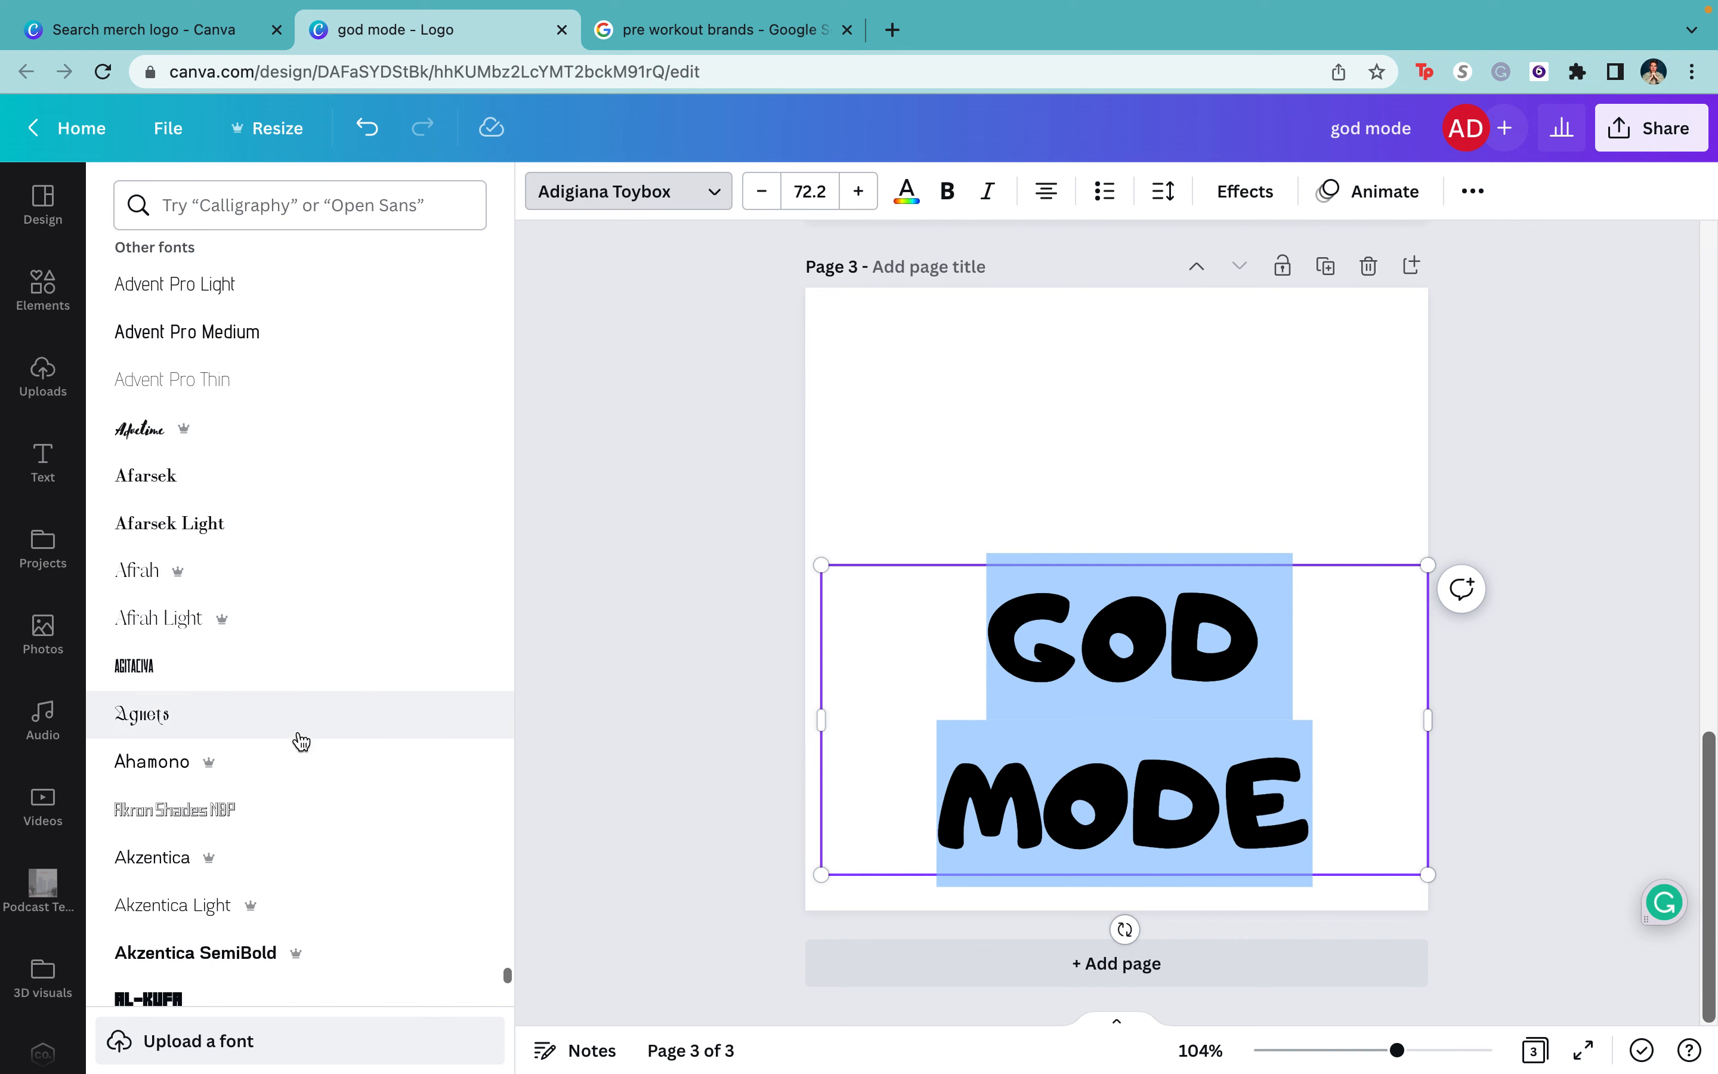
{"action": "scroll", "coordinate": [301, 739], "scroll_direction": "down", "scroll_amount": 1}
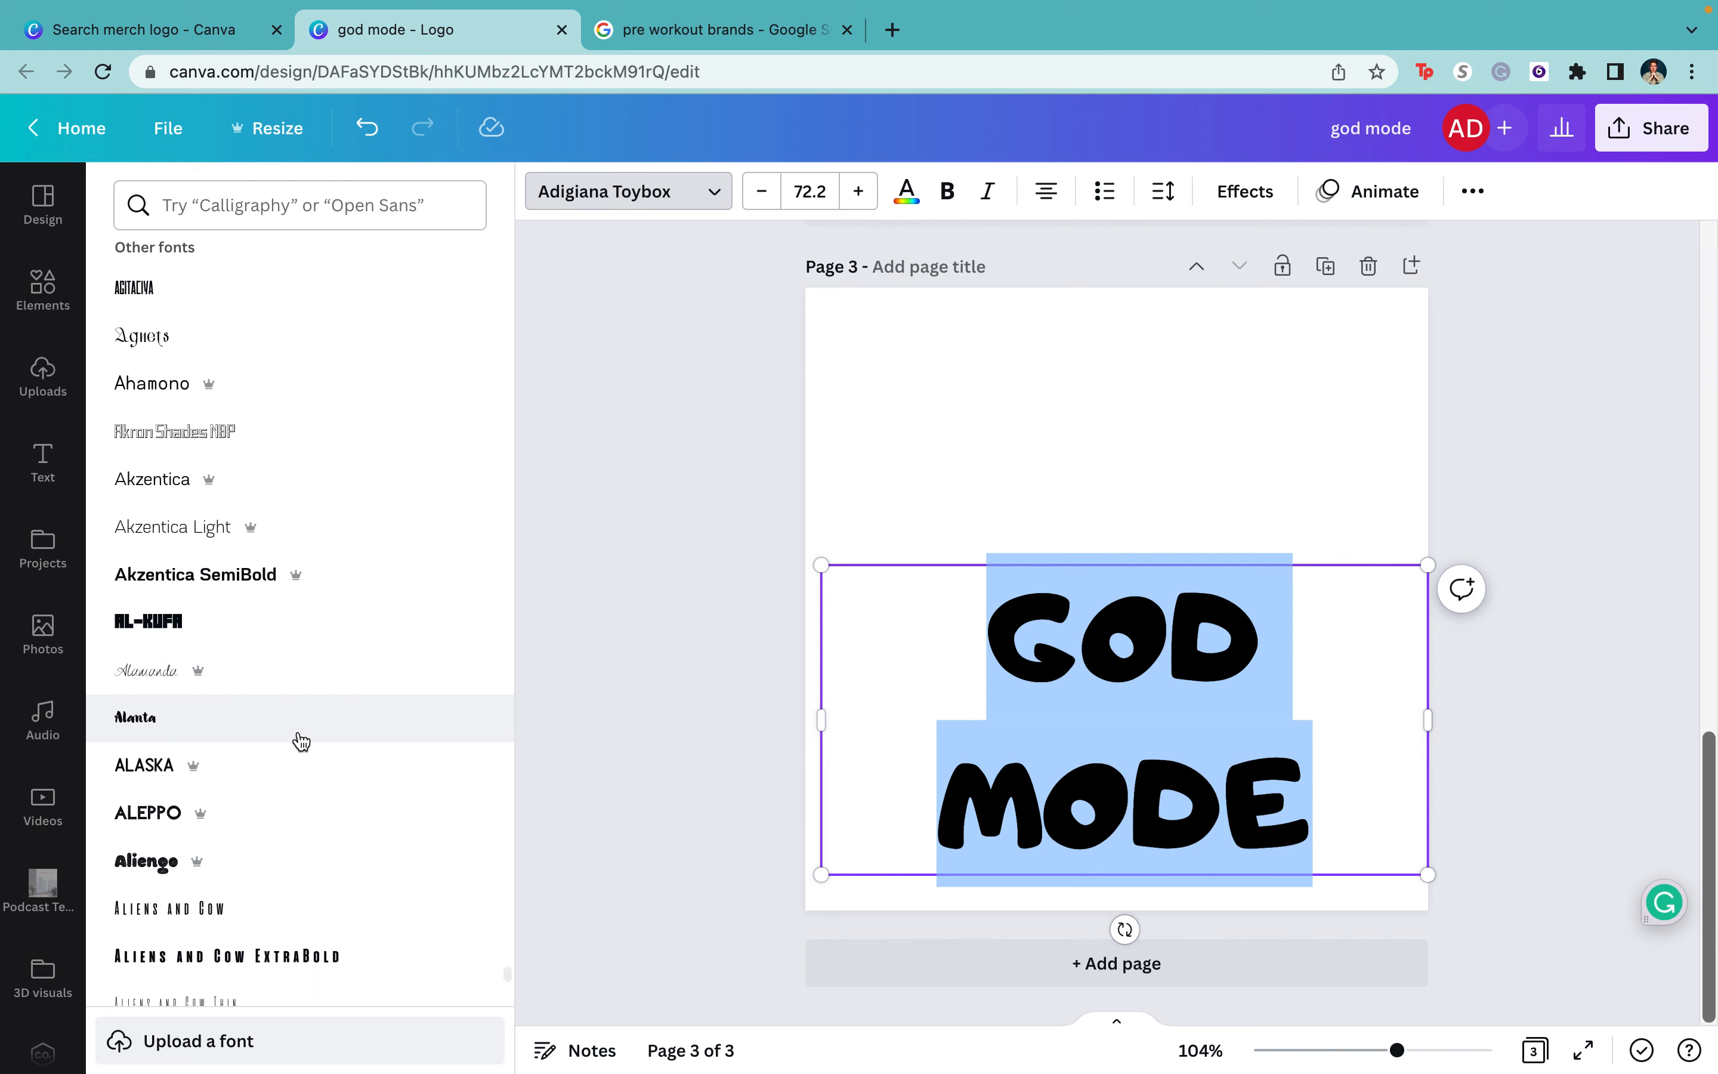
{"action": "scroll", "coordinate": [302, 739], "scroll_direction": "down", "scroll_amount": 7}
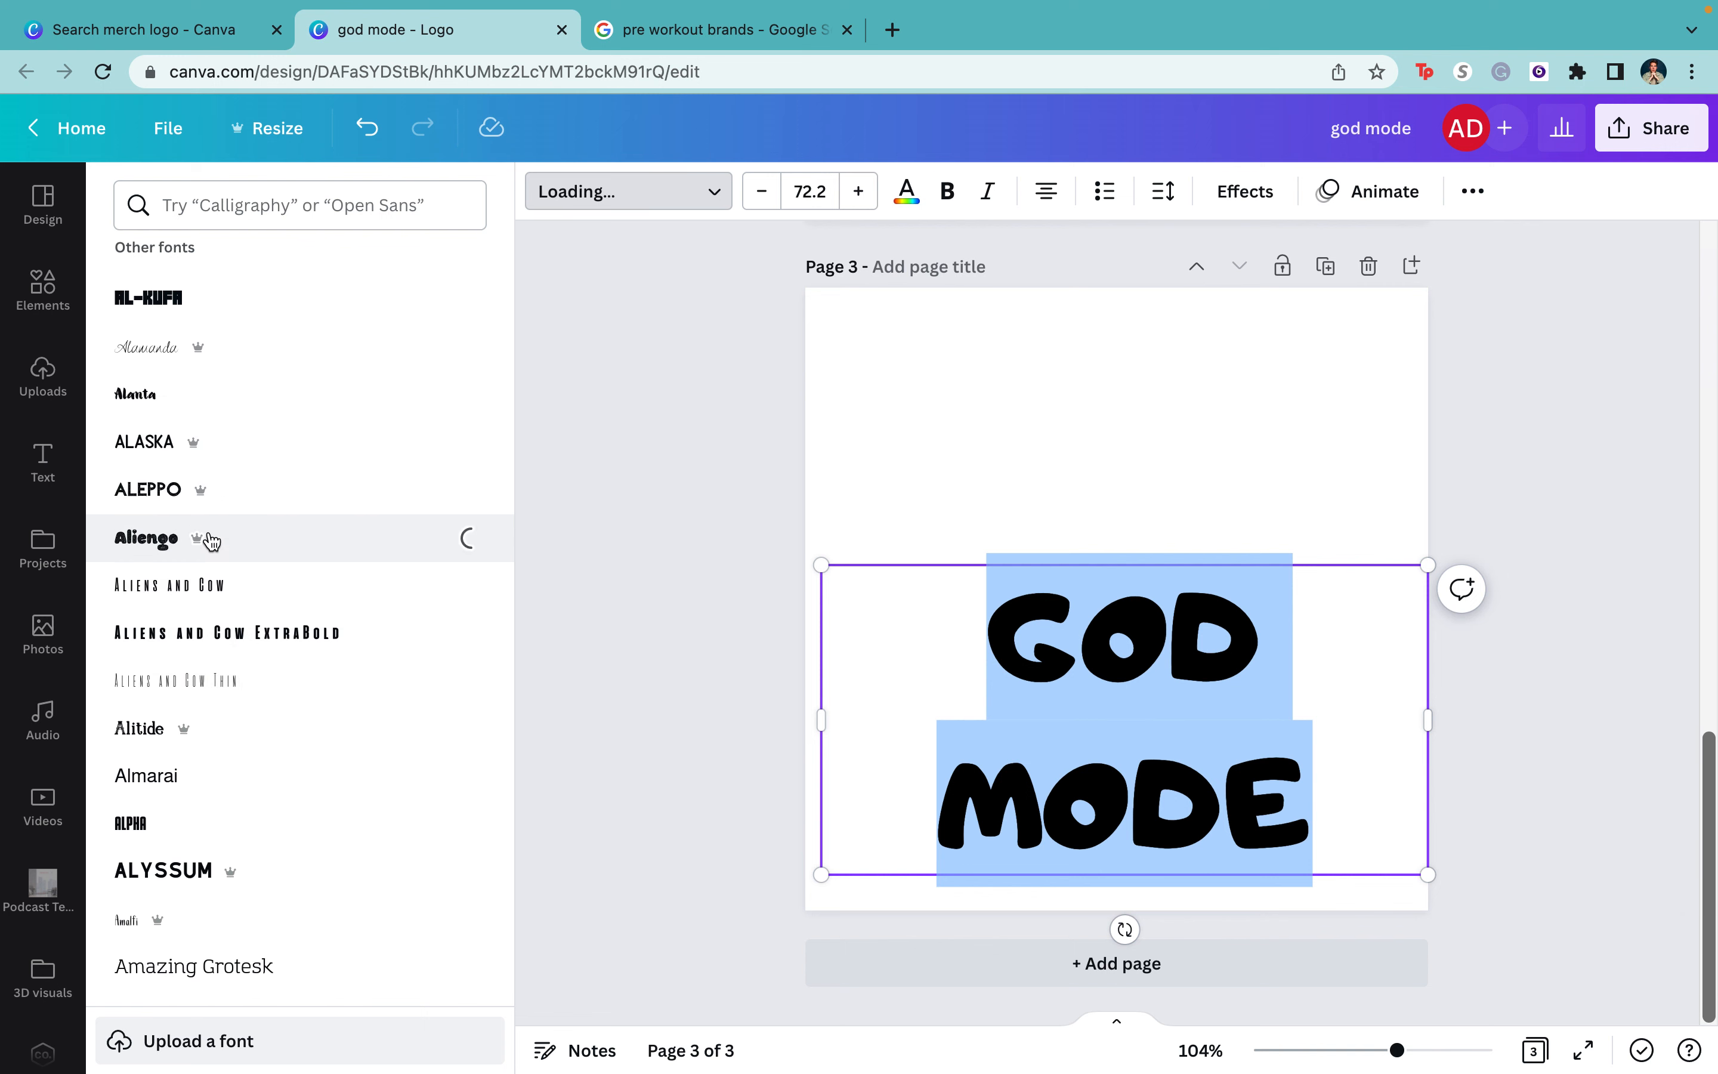
{"action": "left_click", "coordinate": [211, 541]}
{"action": "left_click", "coordinate": [1243, 817]}
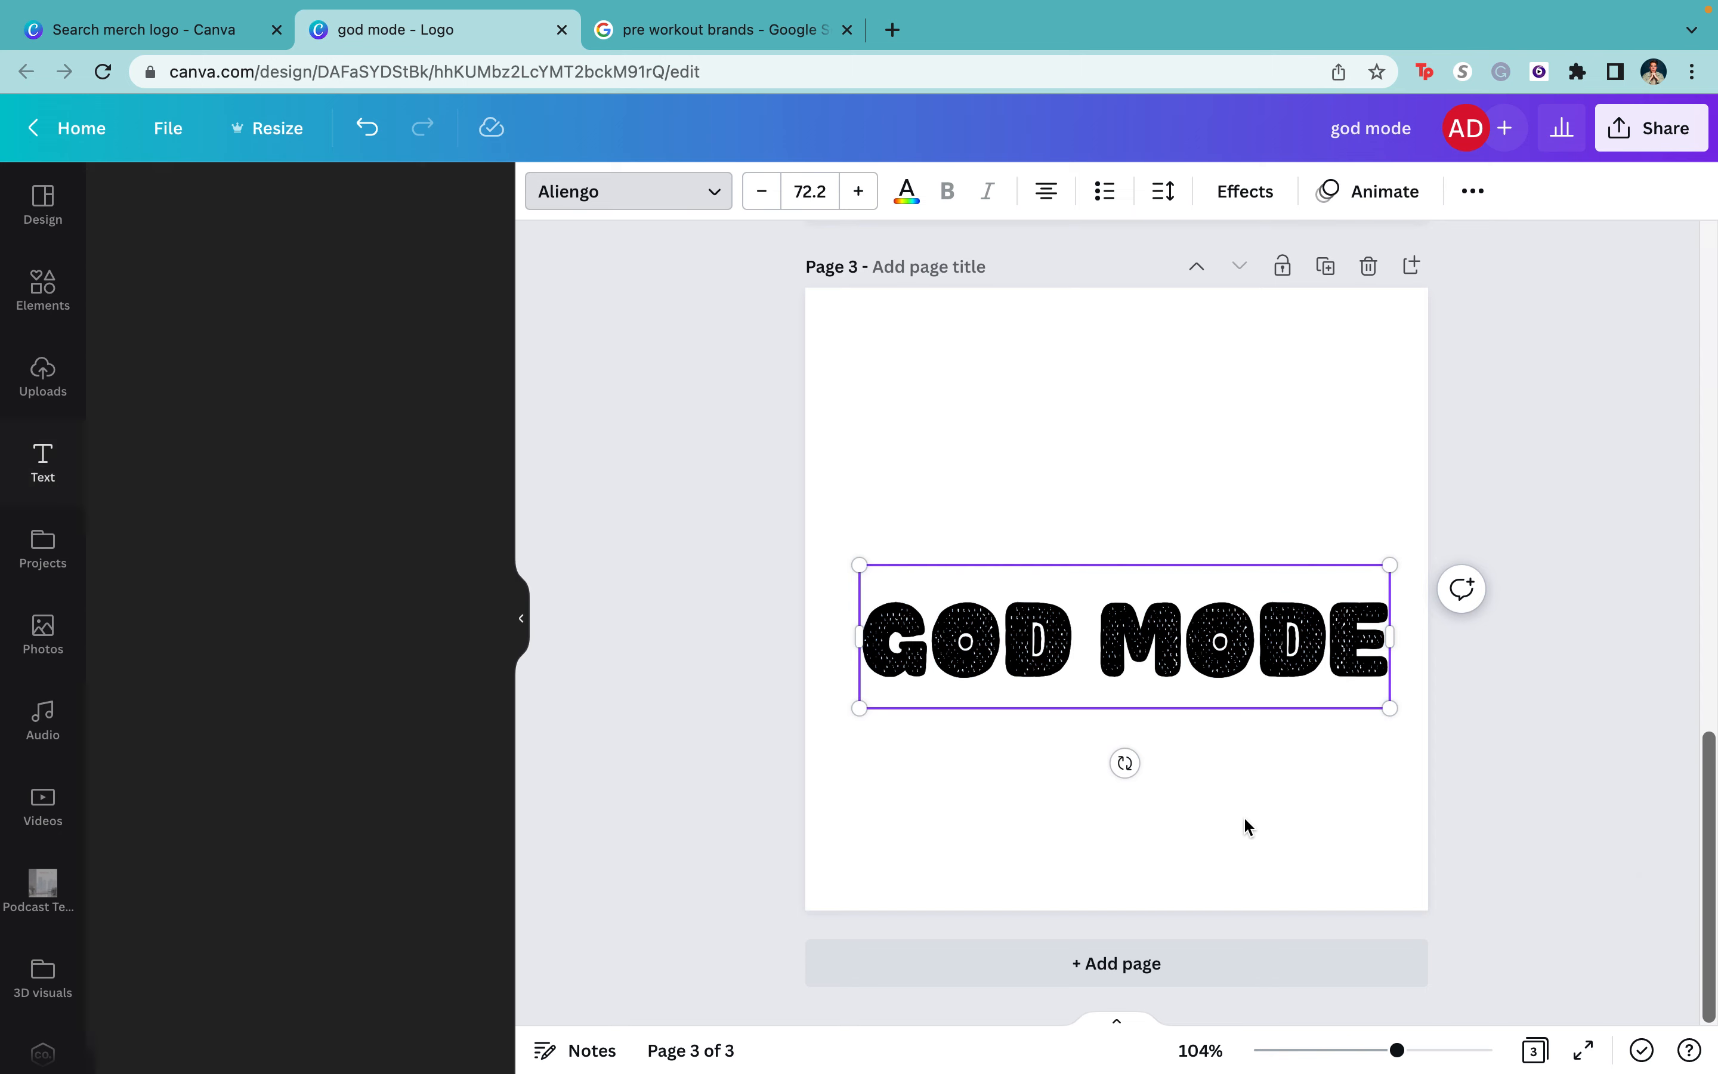
- Try a heavy Anantason ExtraExpanded font on the whole GOD MODE heading on page 3
{"action": "left_click", "coordinate": [1145, 693]}
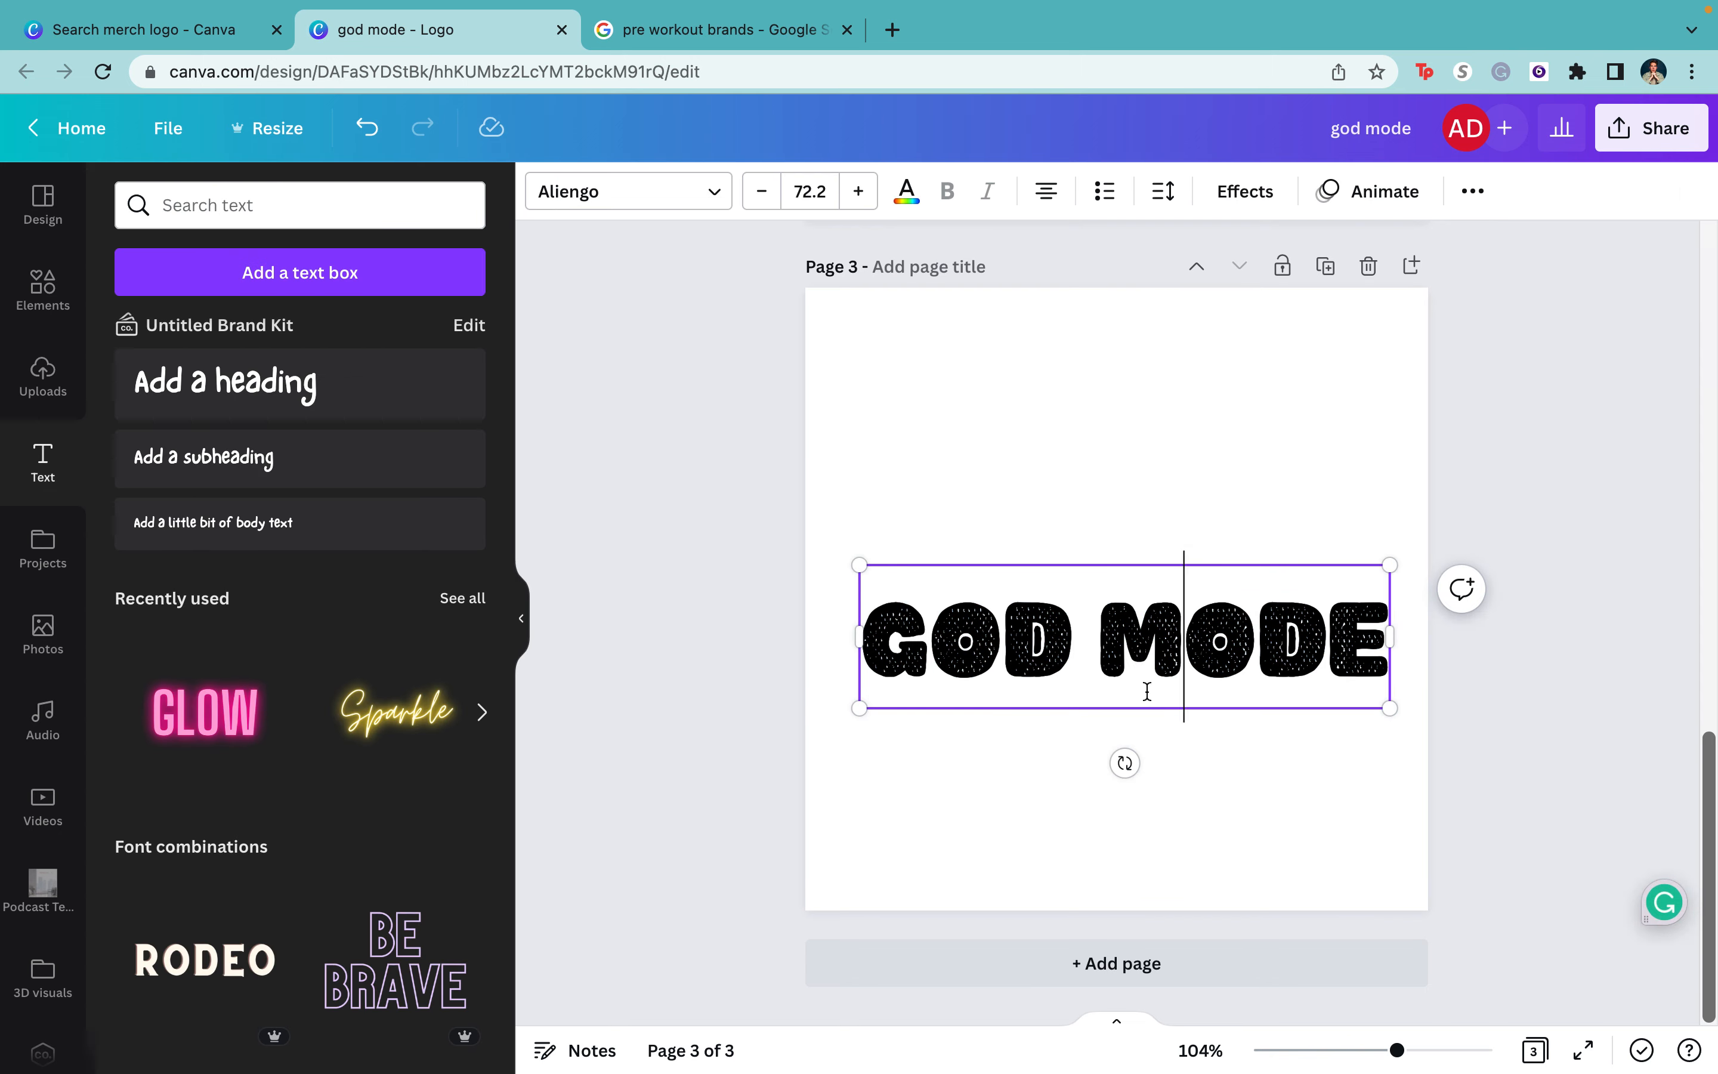
{"action": "key", "text": "super+a"}
{"action": "left_click", "coordinate": [692, 206]}
{"action": "scroll", "coordinate": [291, 634], "scroll_direction": "down", "scroll_amount": 15}
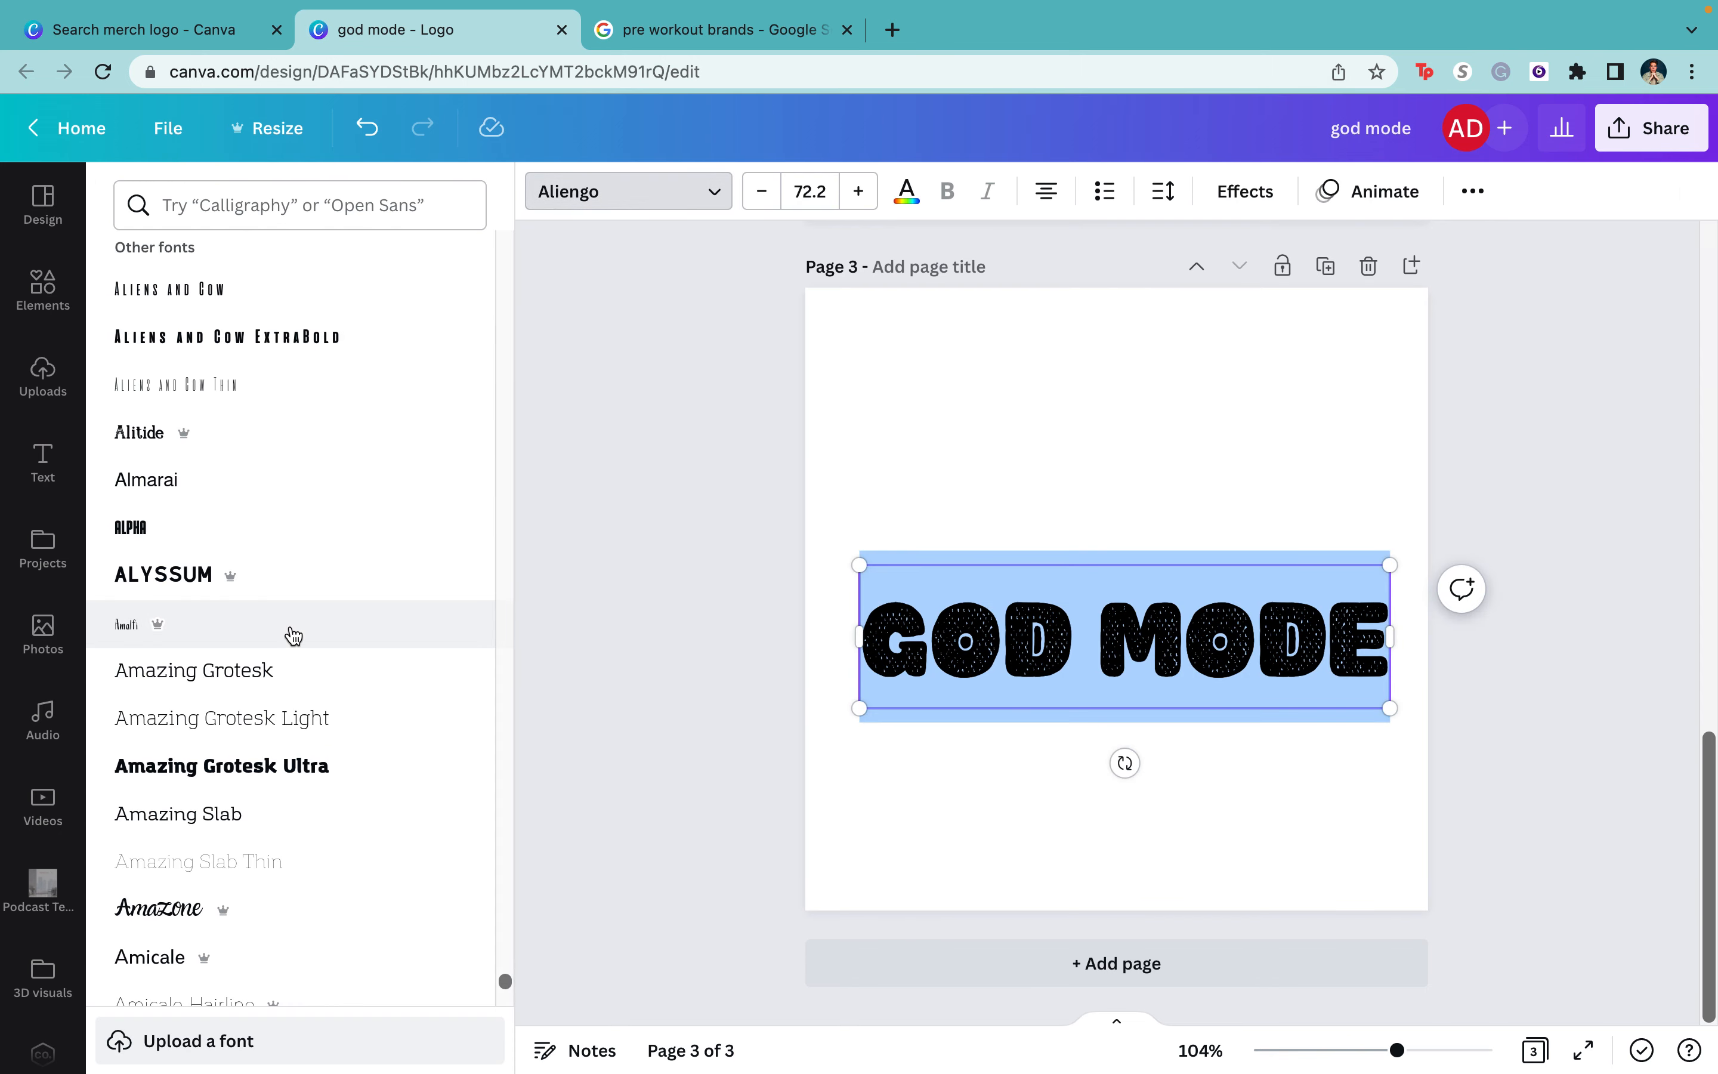
{"action": "scroll", "coordinate": [293, 634], "scroll_direction": "down", "scroll_amount": 5}
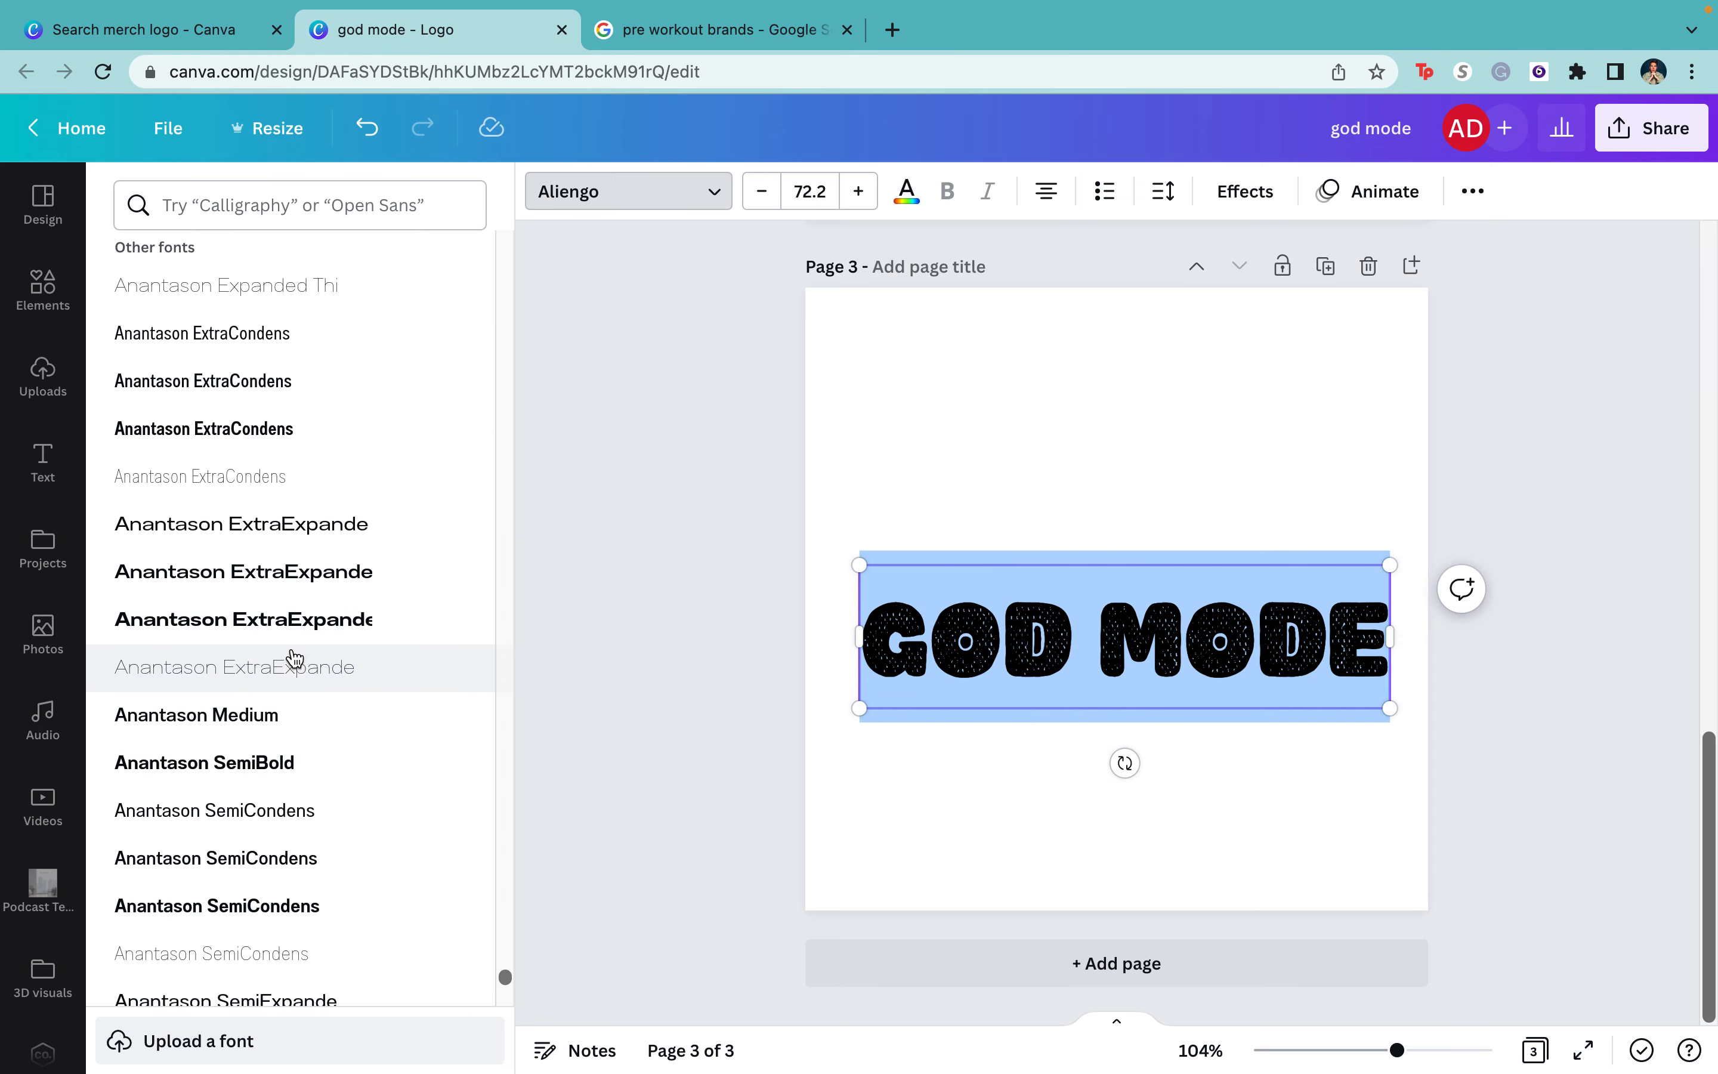
{"action": "left_click", "coordinate": [323, 620]}
- Try the Aran 800 font on the GOD MODE heading on page 3
{"action": "scroll", "coordinate": [321, 623], "scroll_direction": "down", "scroll_amount": 15}
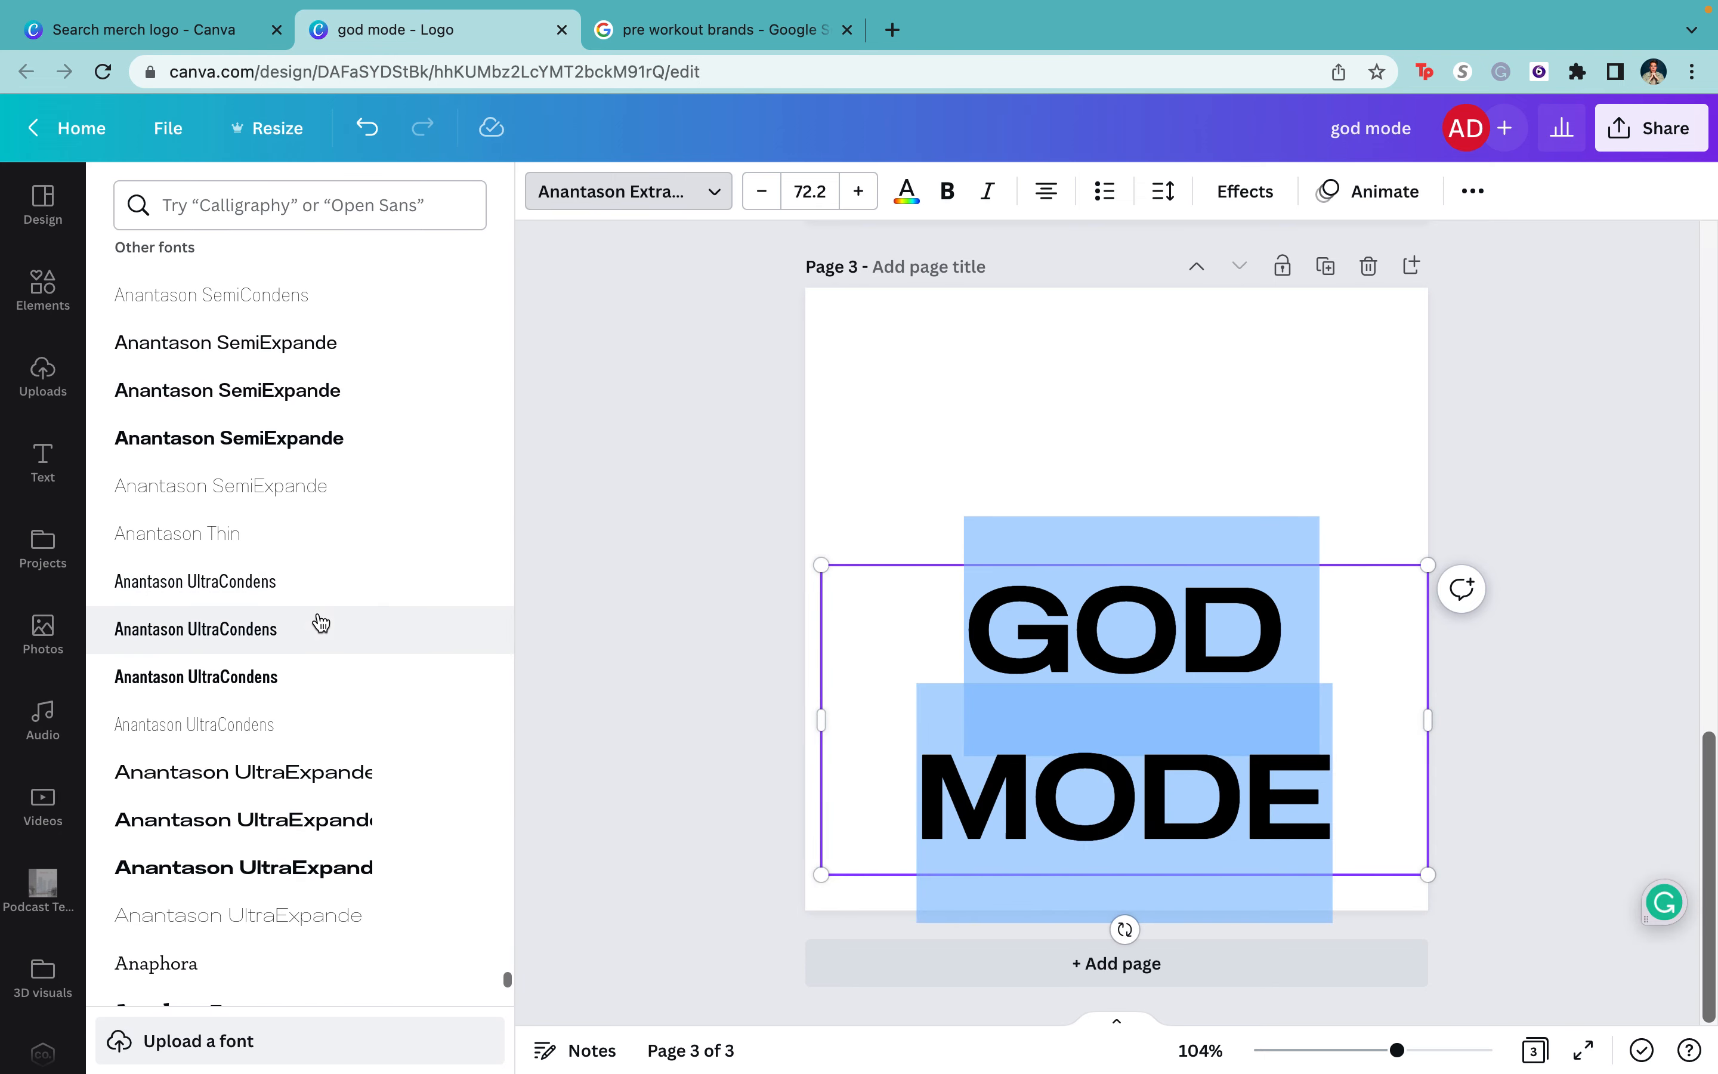
{"action": "scroll", "coordinate": [321, 623], "scroll_direction": "down", "scroll_amount": 7}
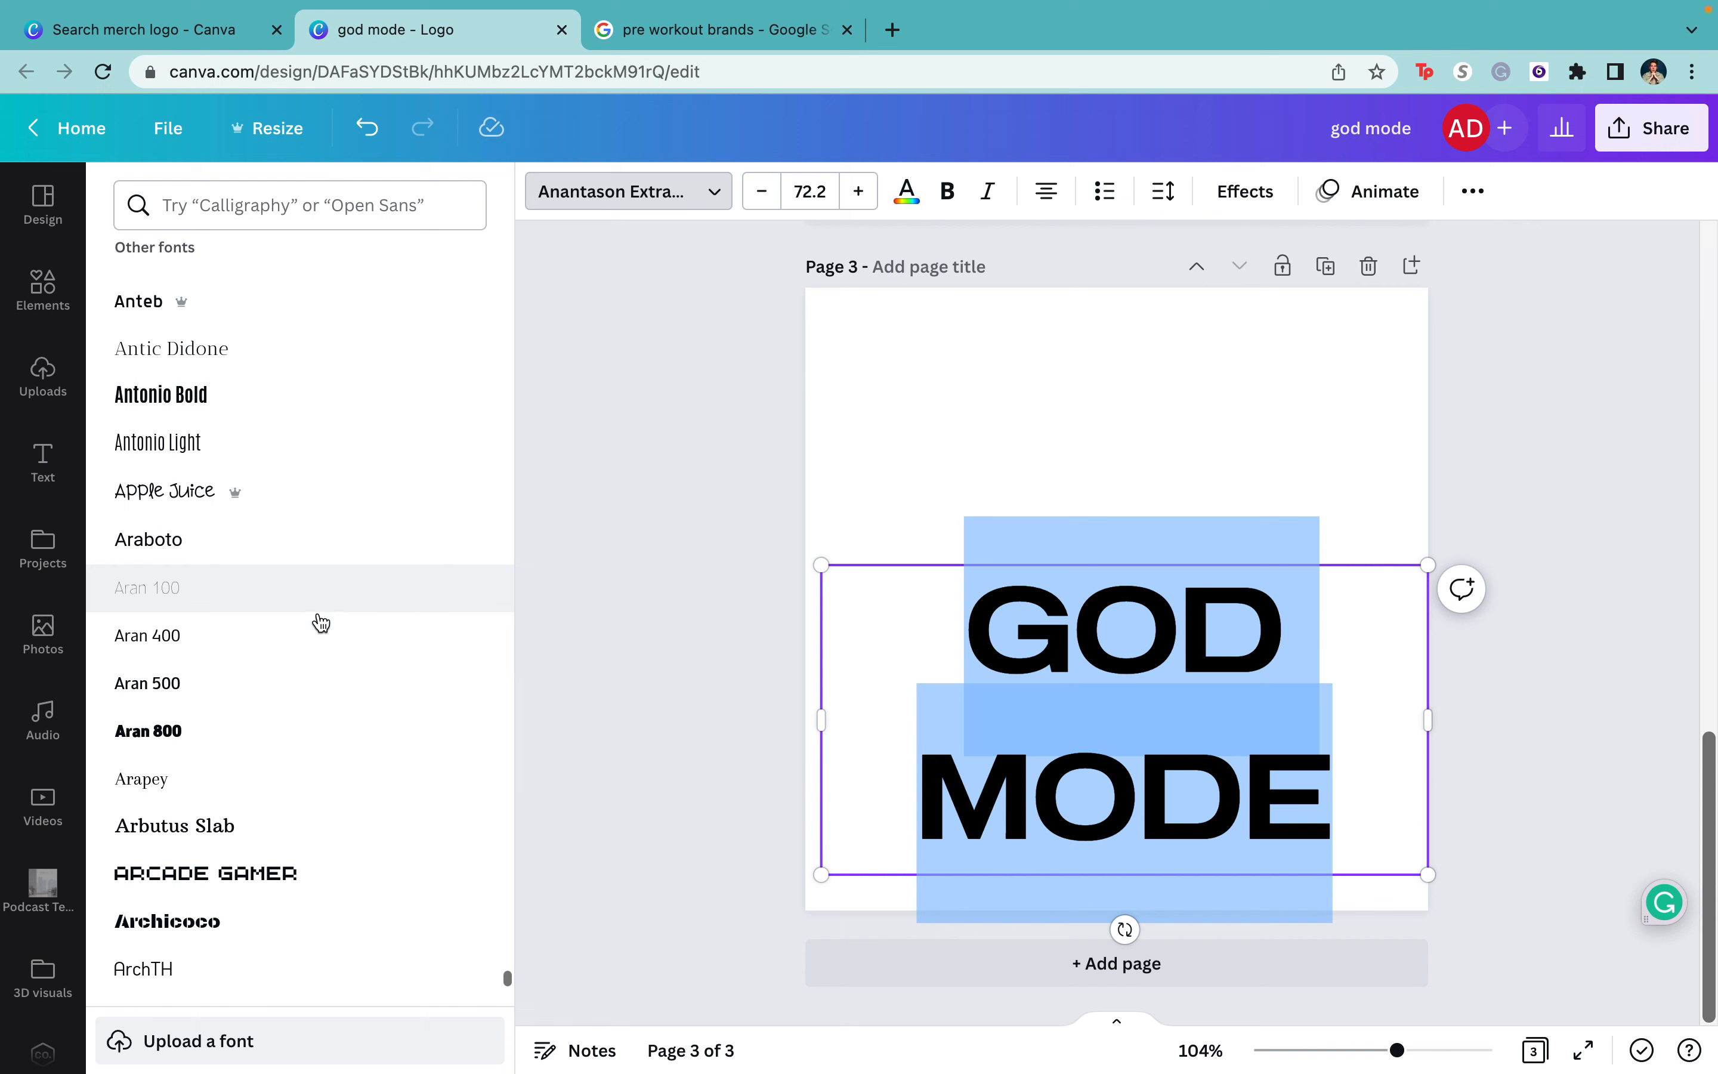
{"action": "left_click", "coordinate": [306, 575]}
- Set the page 3 heading's font to Arcade Gamer and replace its text with 1-UP
{"action": "scroll", "coordinate": [306, 575], "scroll_direction": "down", "scroll_amount": 5}
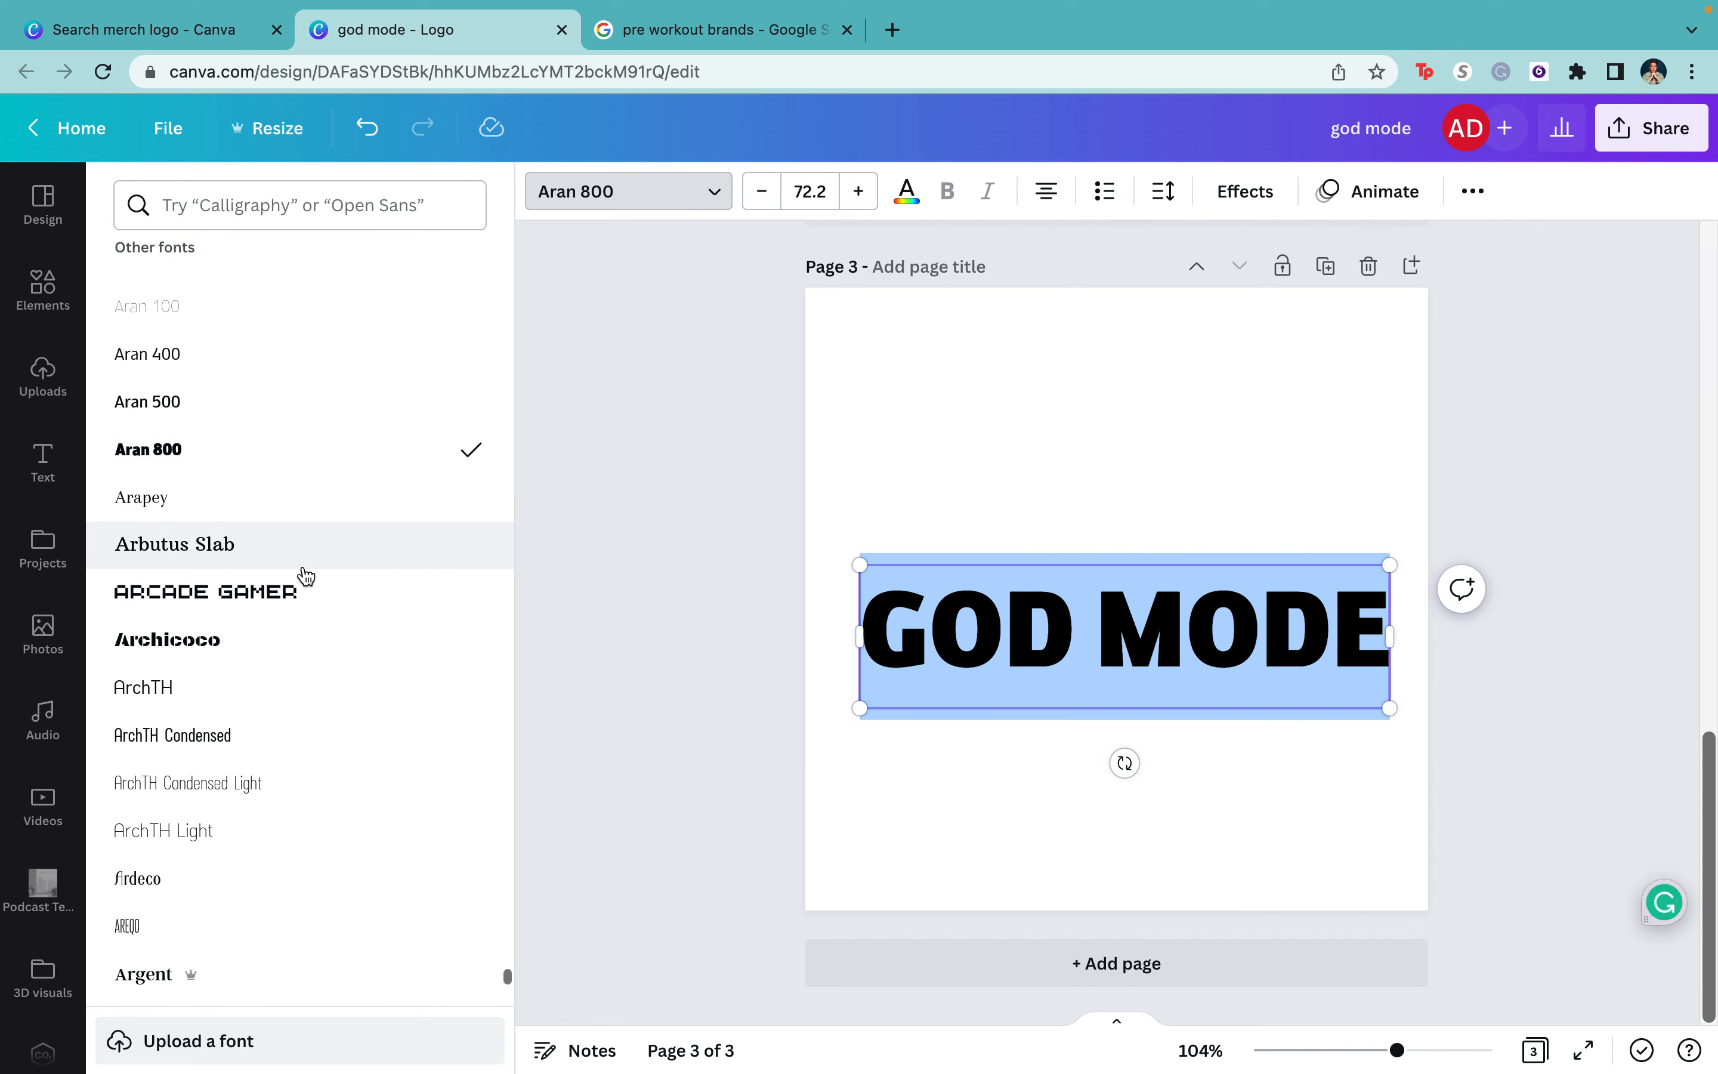
{"action": "left_click", "coordinate": [261, 402]}
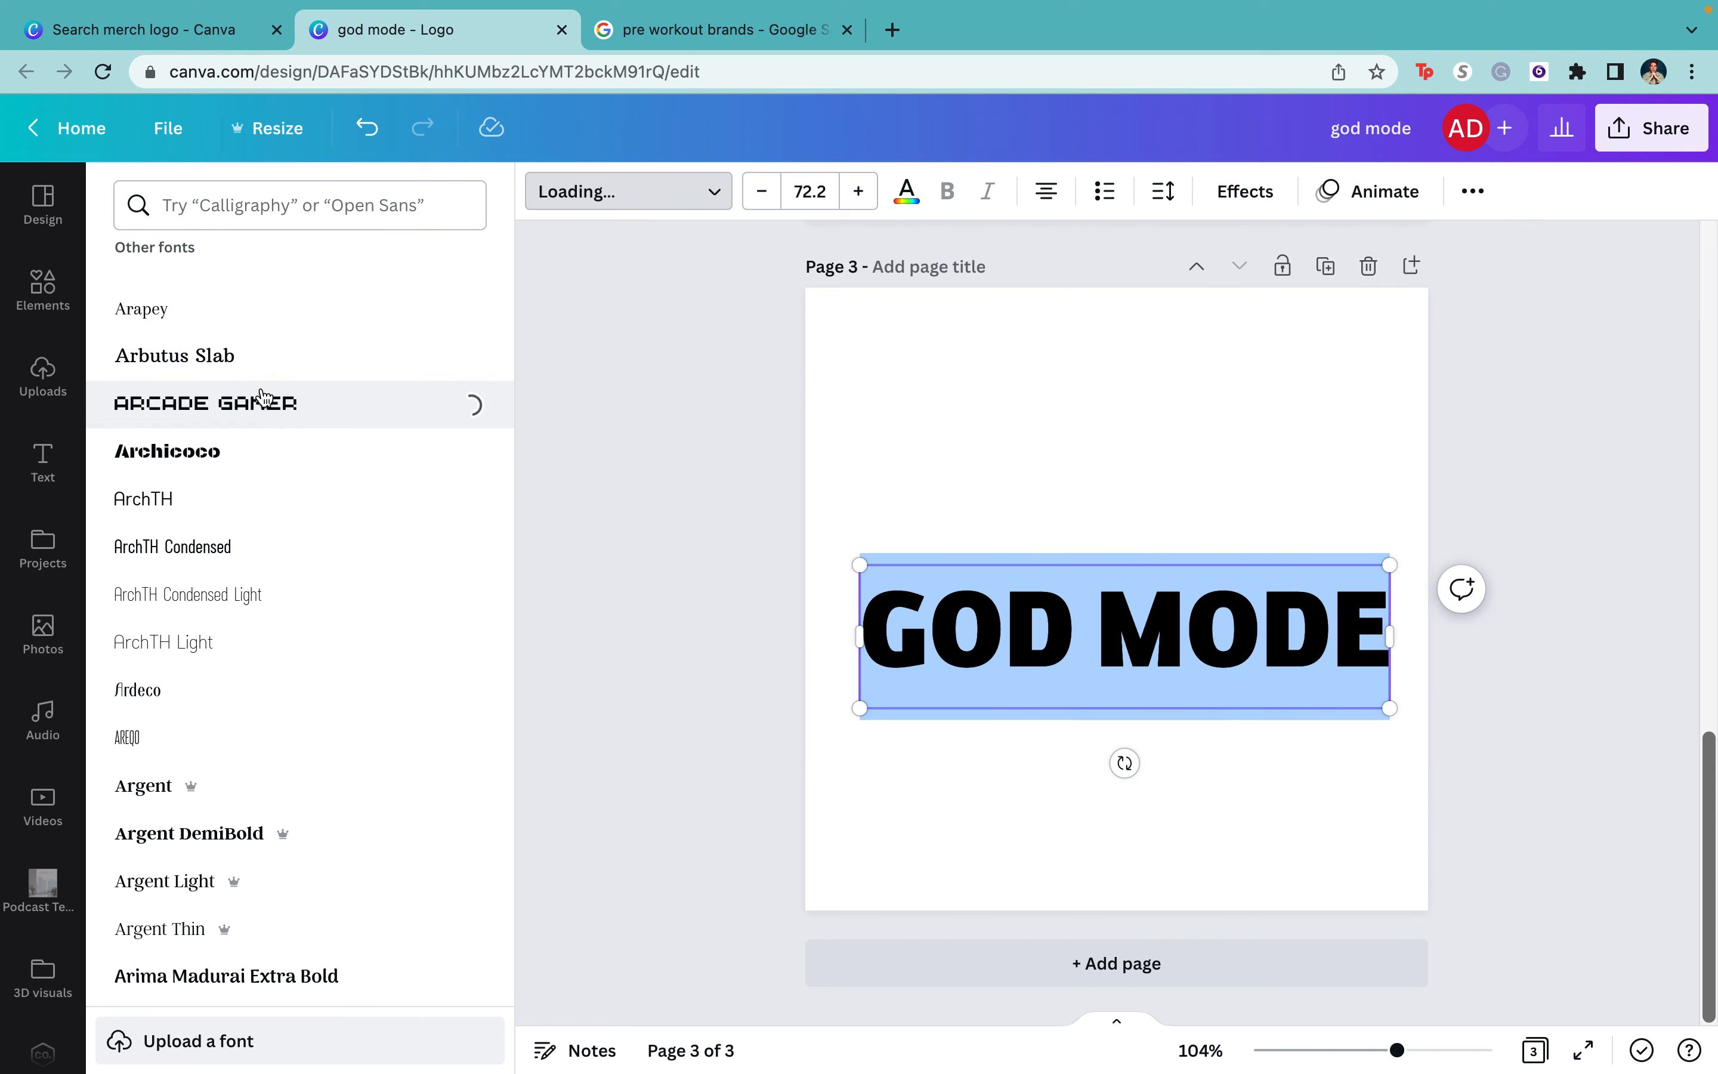
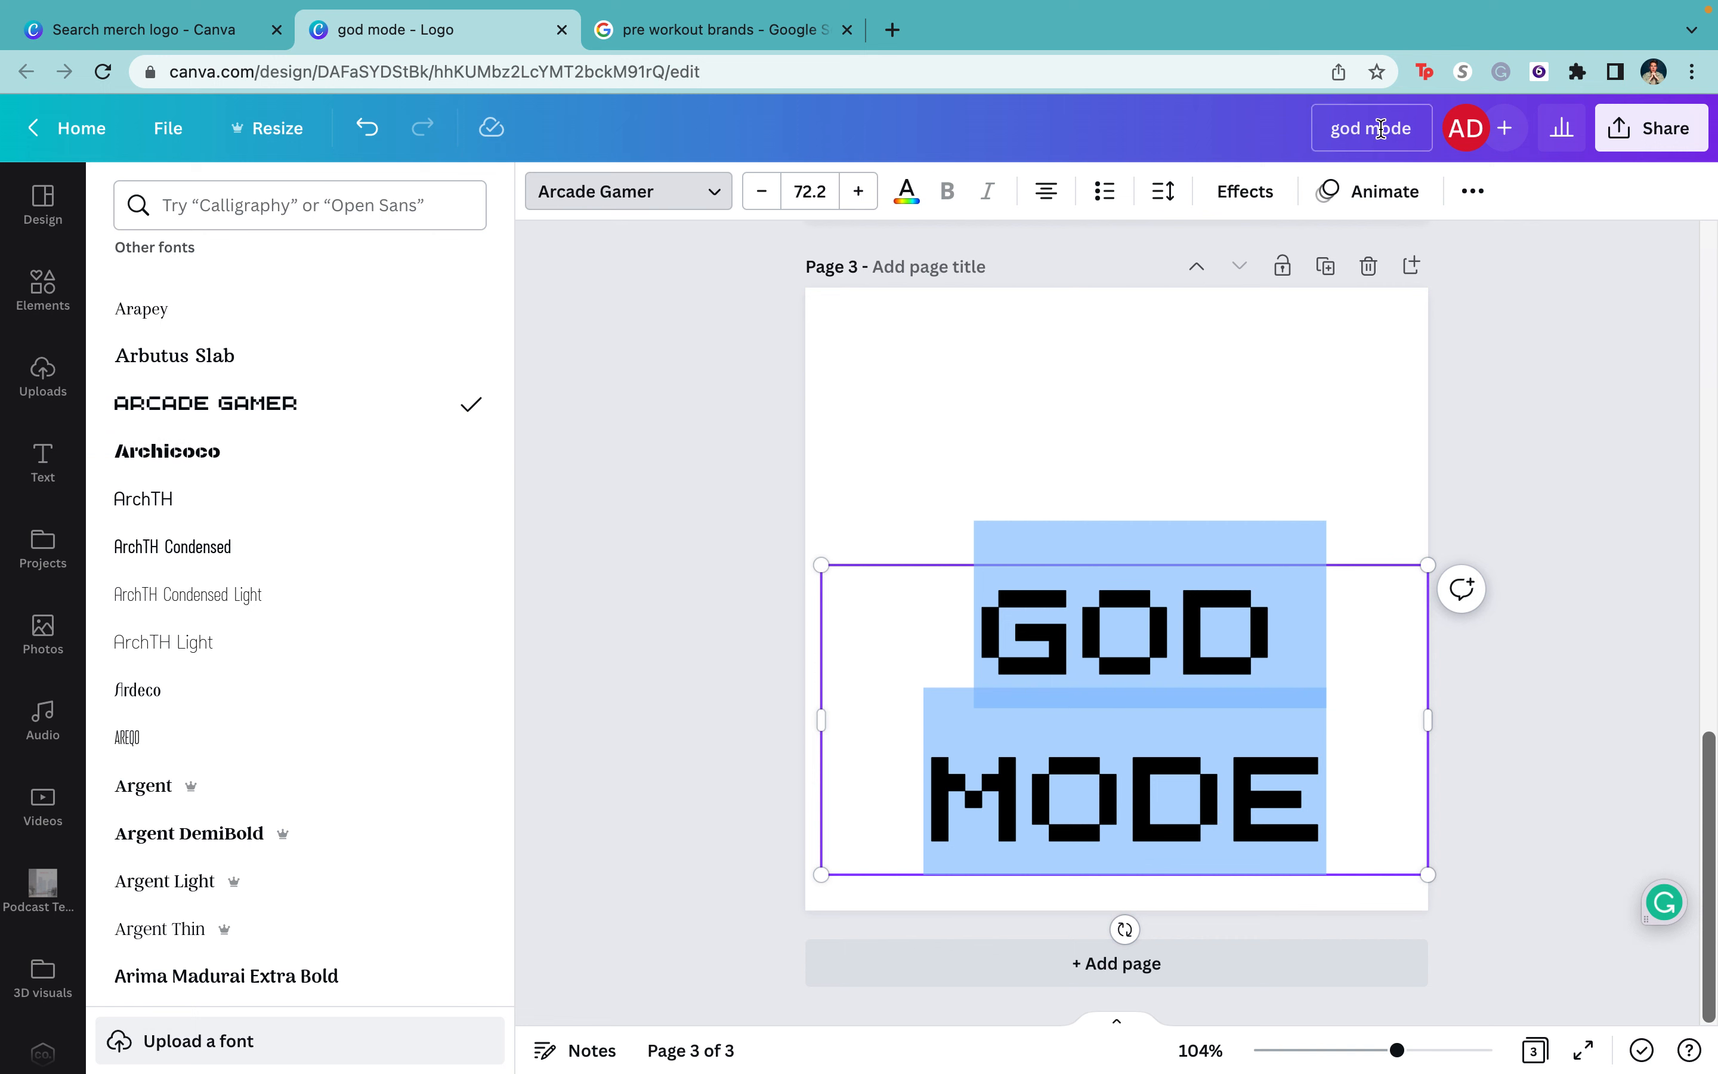
{"action": "type", "text": "1-UP"}
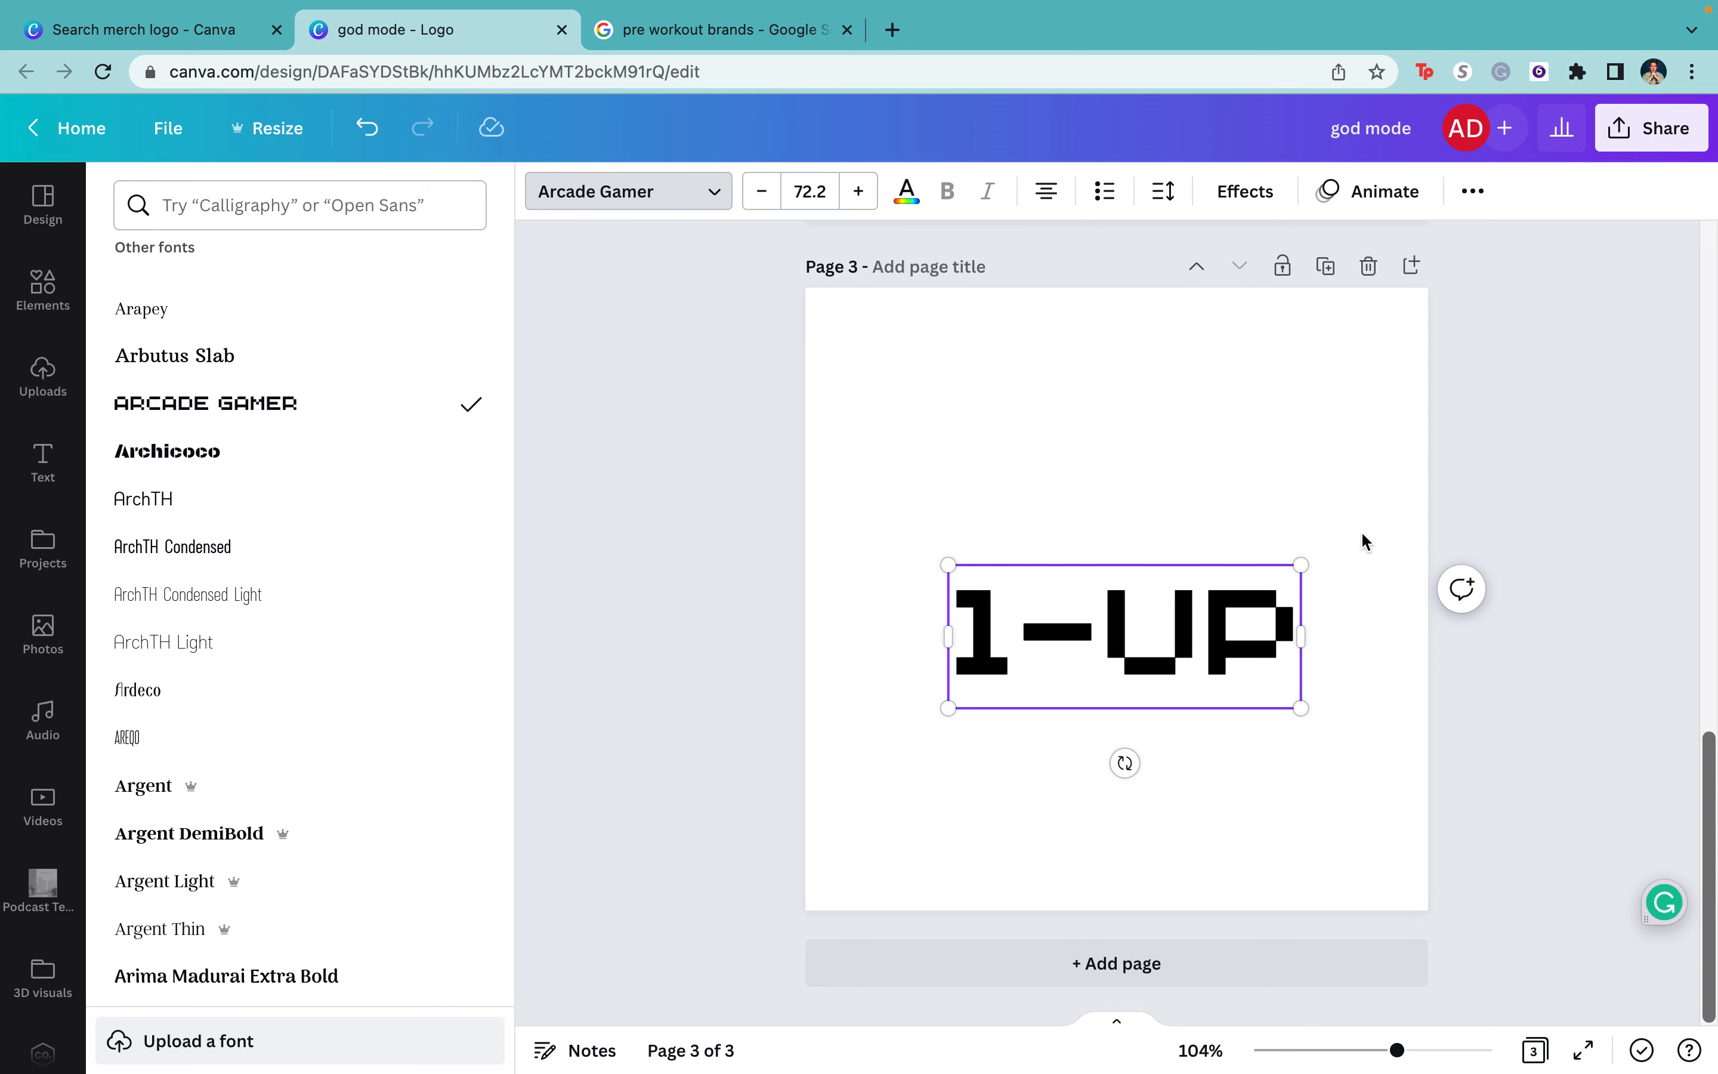
{"action": "key", "text": "Escape"}
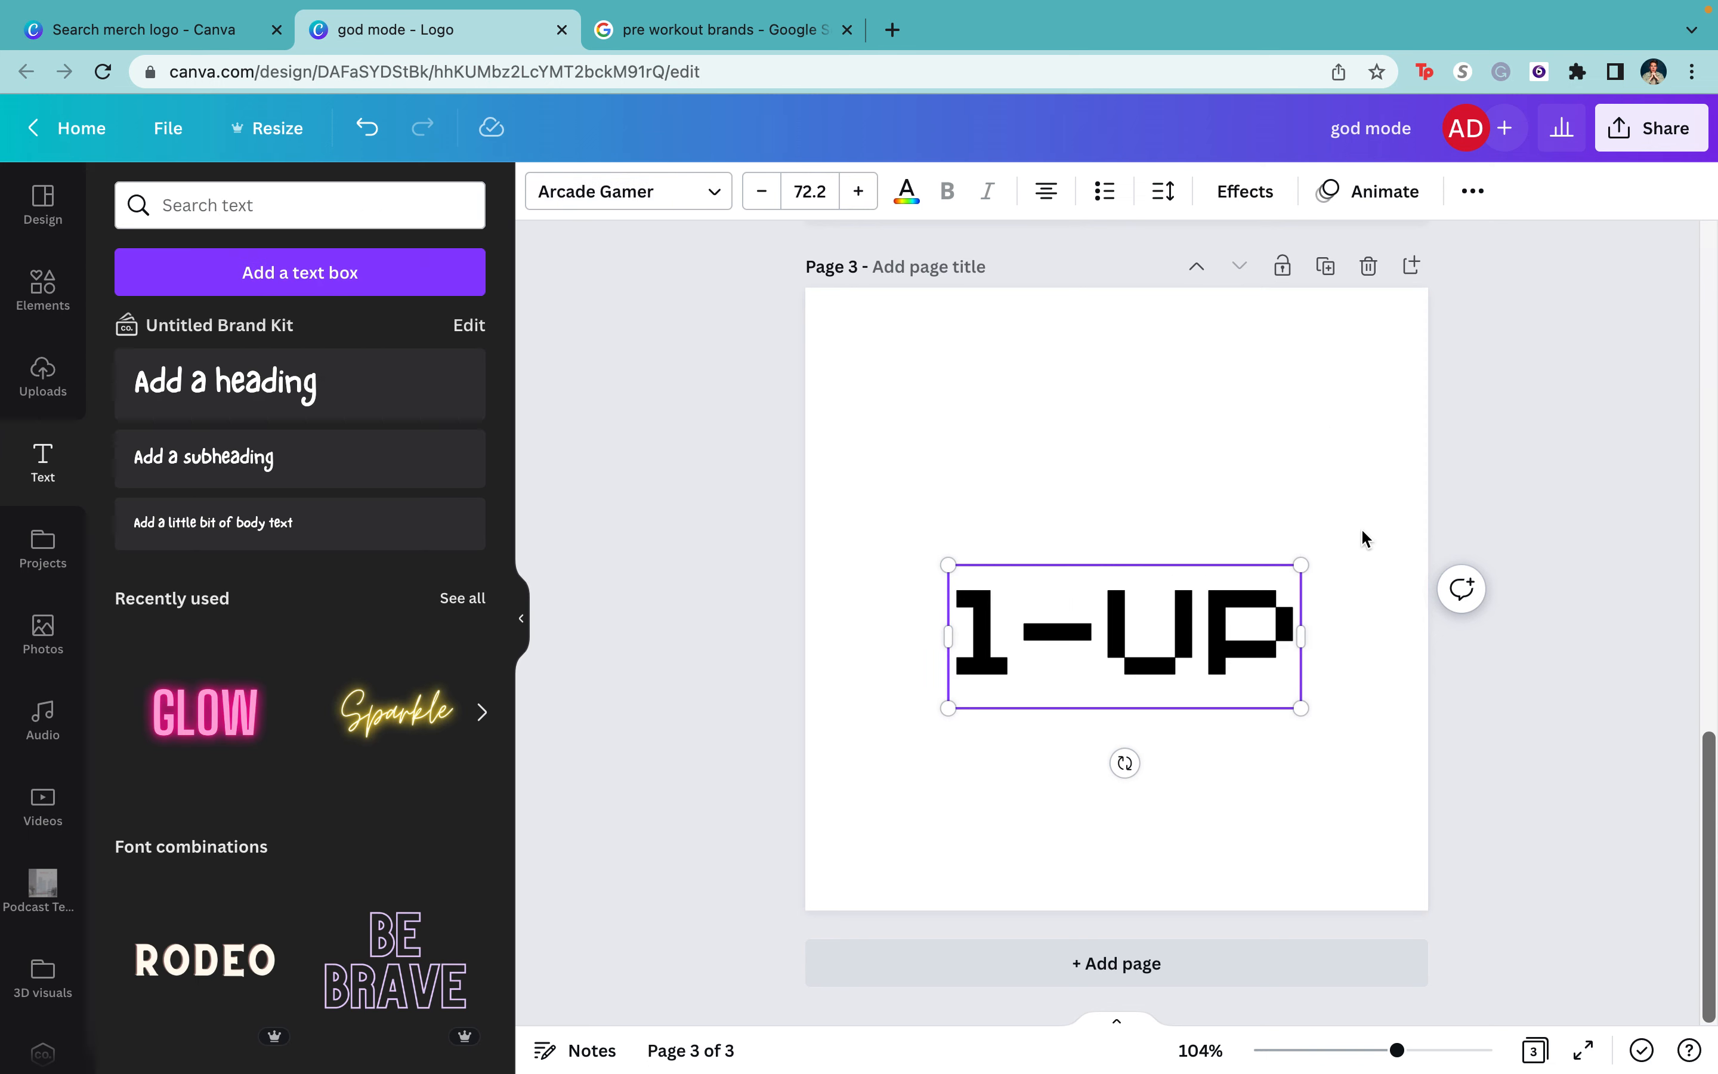
- Move the 1-UP text to the lower part of page 3, centred horizontally
{"action": "left_click", "coordinate": [1362, 534]}
{"action": "left_click_drag", "start_coordinate": [1187, 627], "coordinate": [1178, 768]}
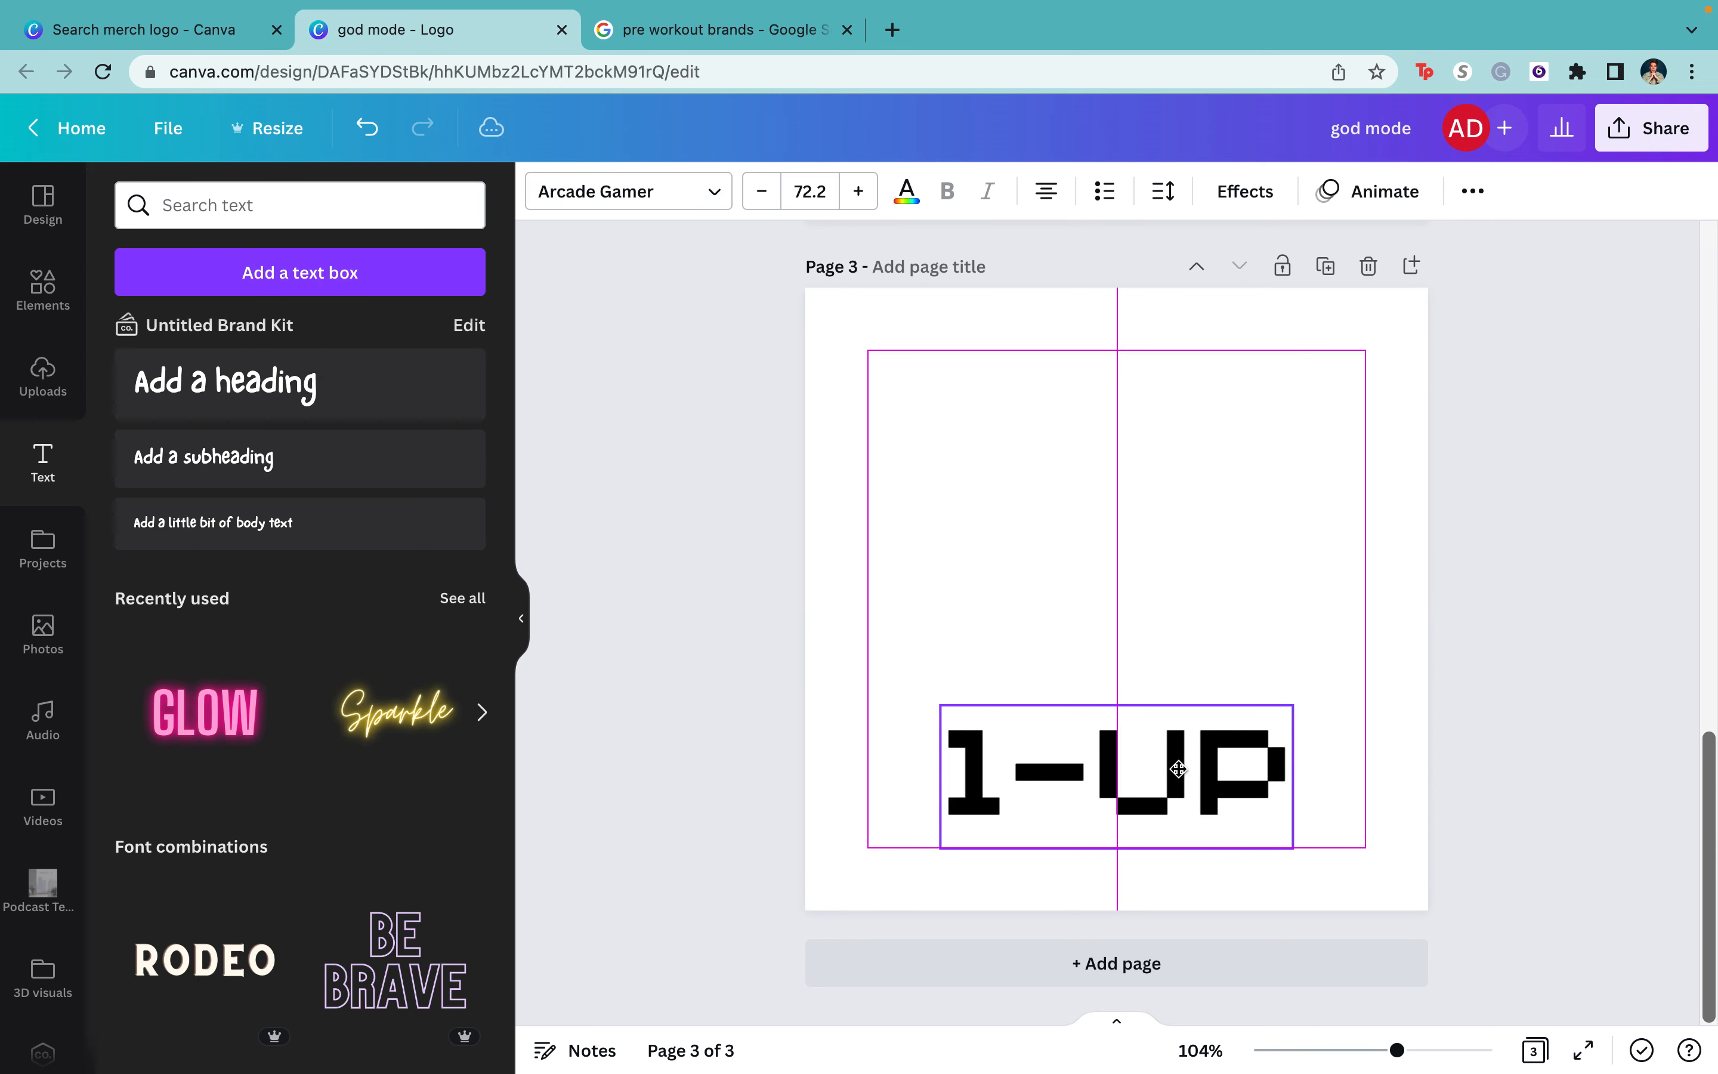
{"action": "left_click", "coordinate": [1265, 642]}
- Search the elements for "green mushroom" and show all matching graphics
{"action": "left_click", "coordinate": [39, 313]}
{"action": "left_click", "coordinate": [264, 206]}
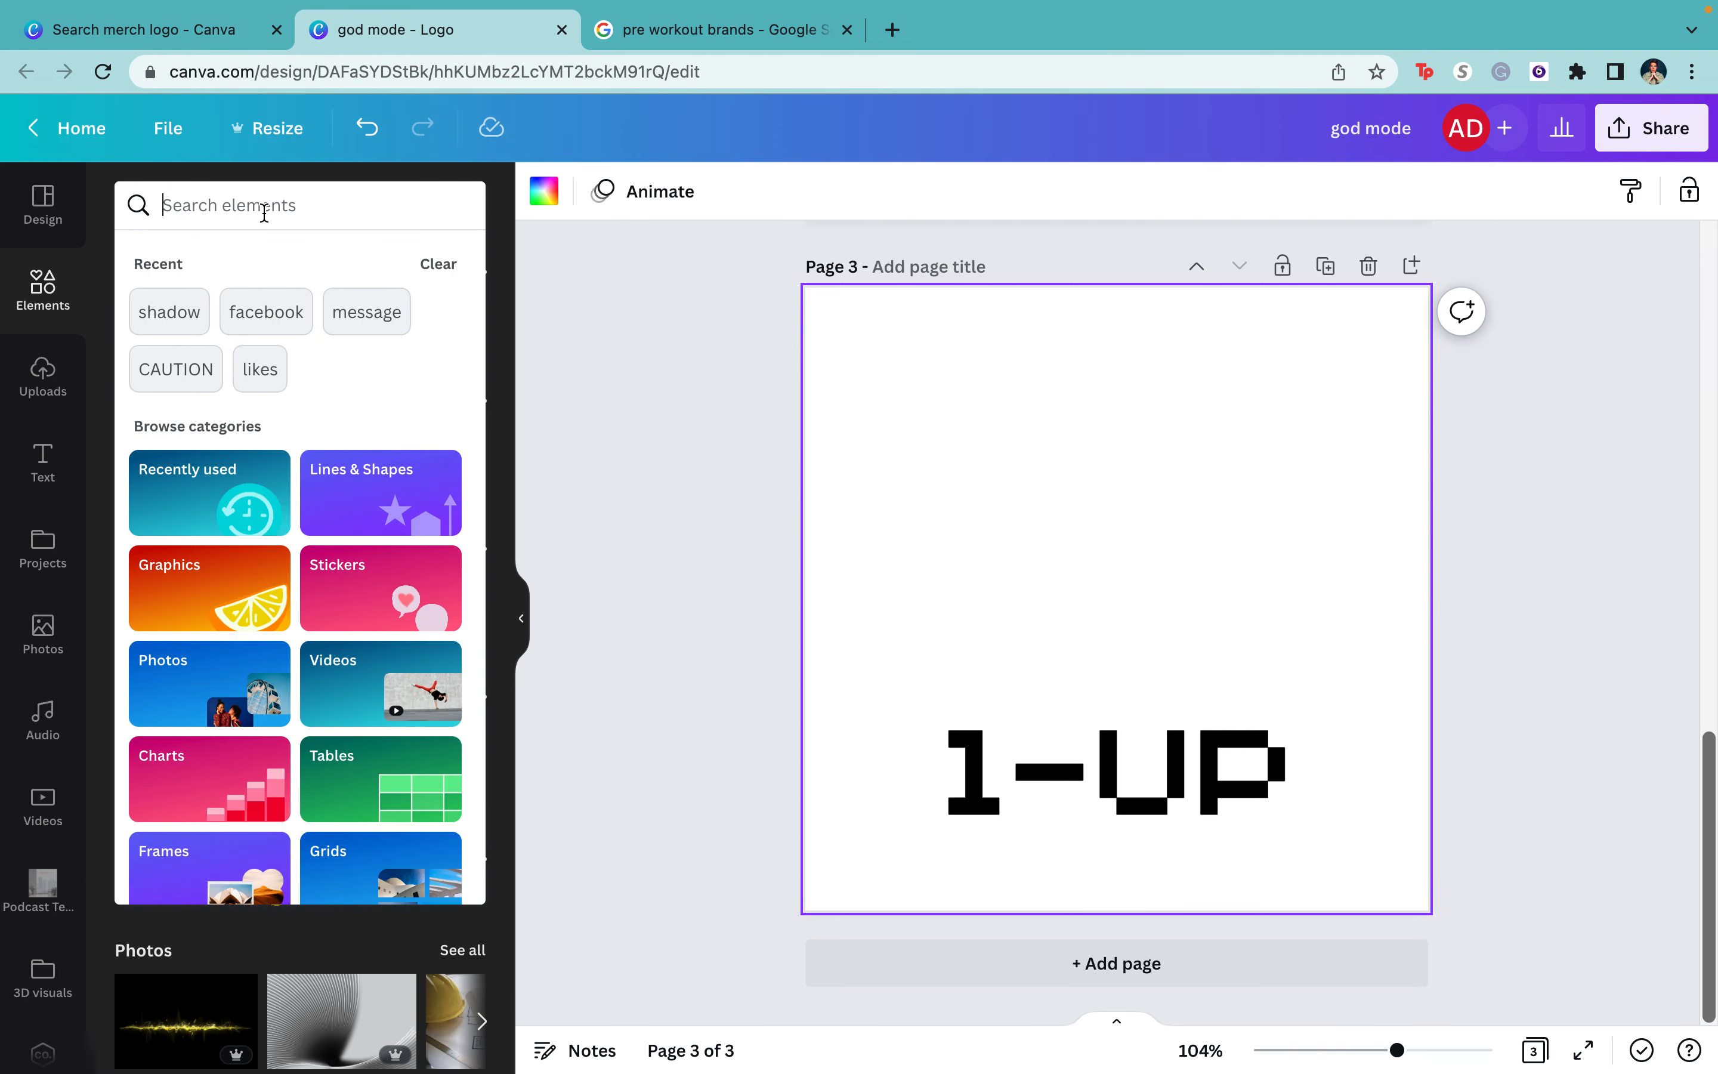
{"action": "type", "text": "green mushro"}
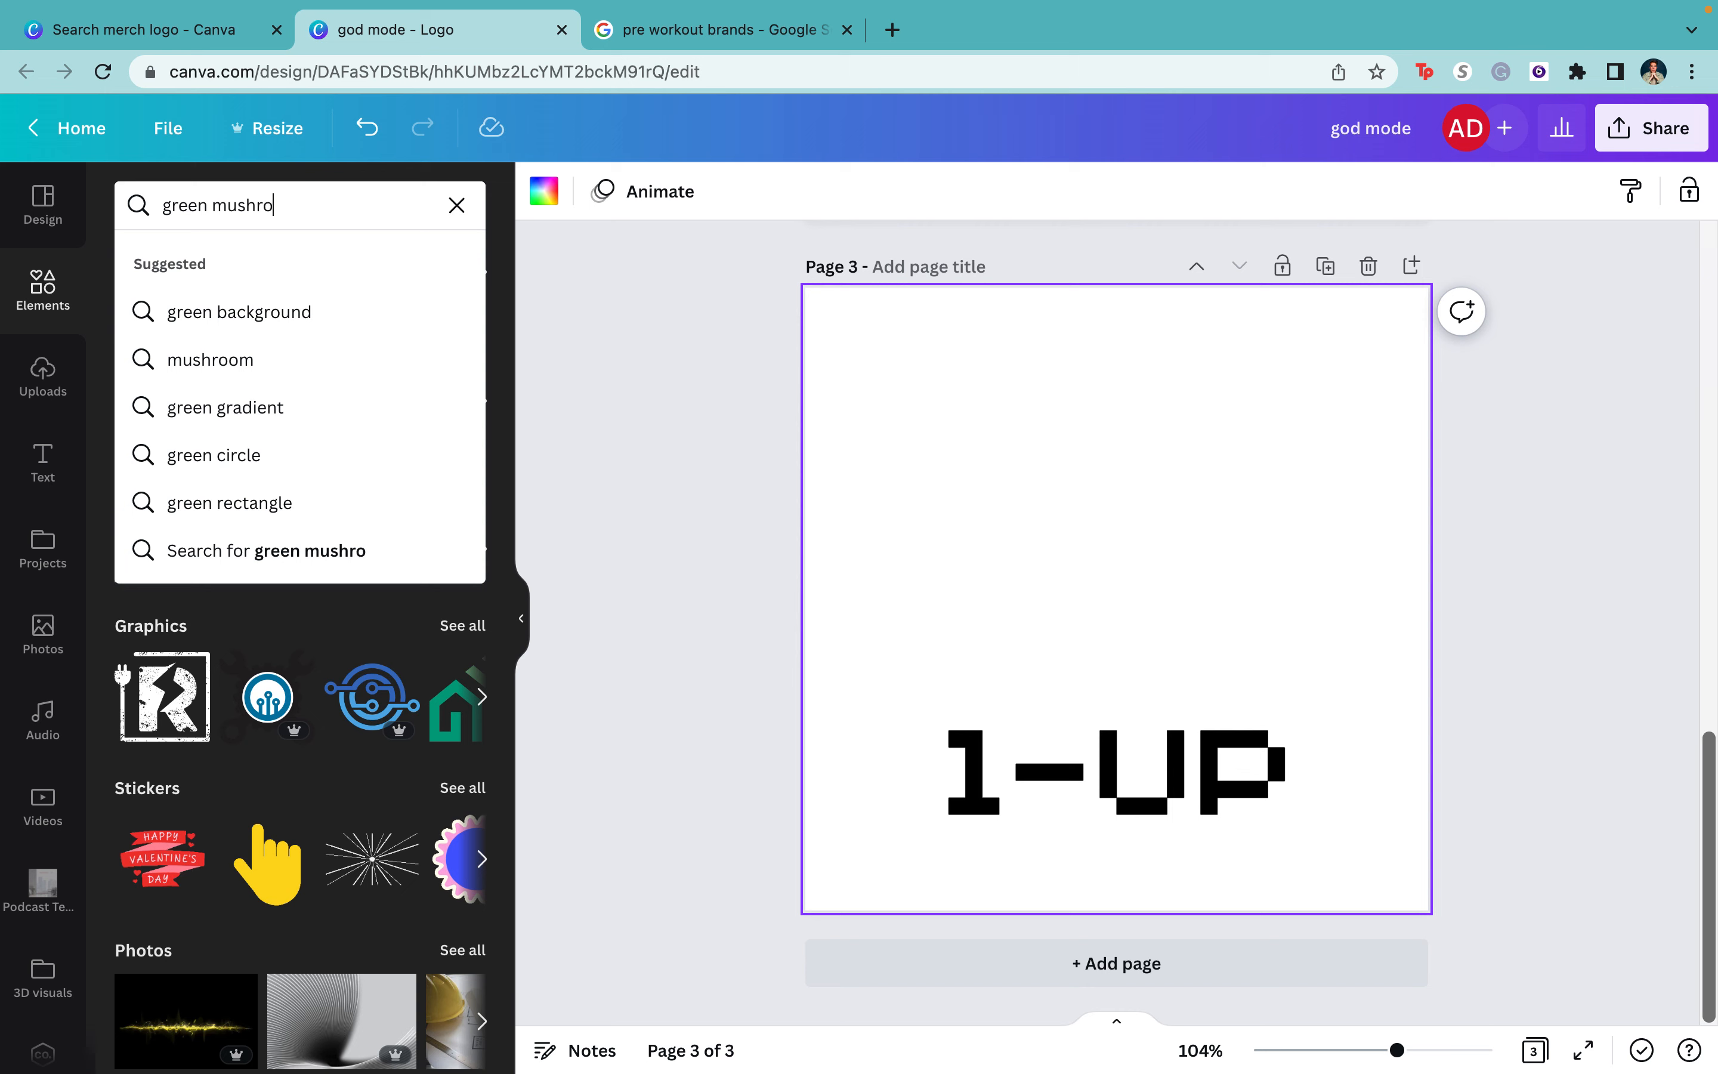
{"action": "type", "text": "om"}
{"action": "key", "text": "Return"}
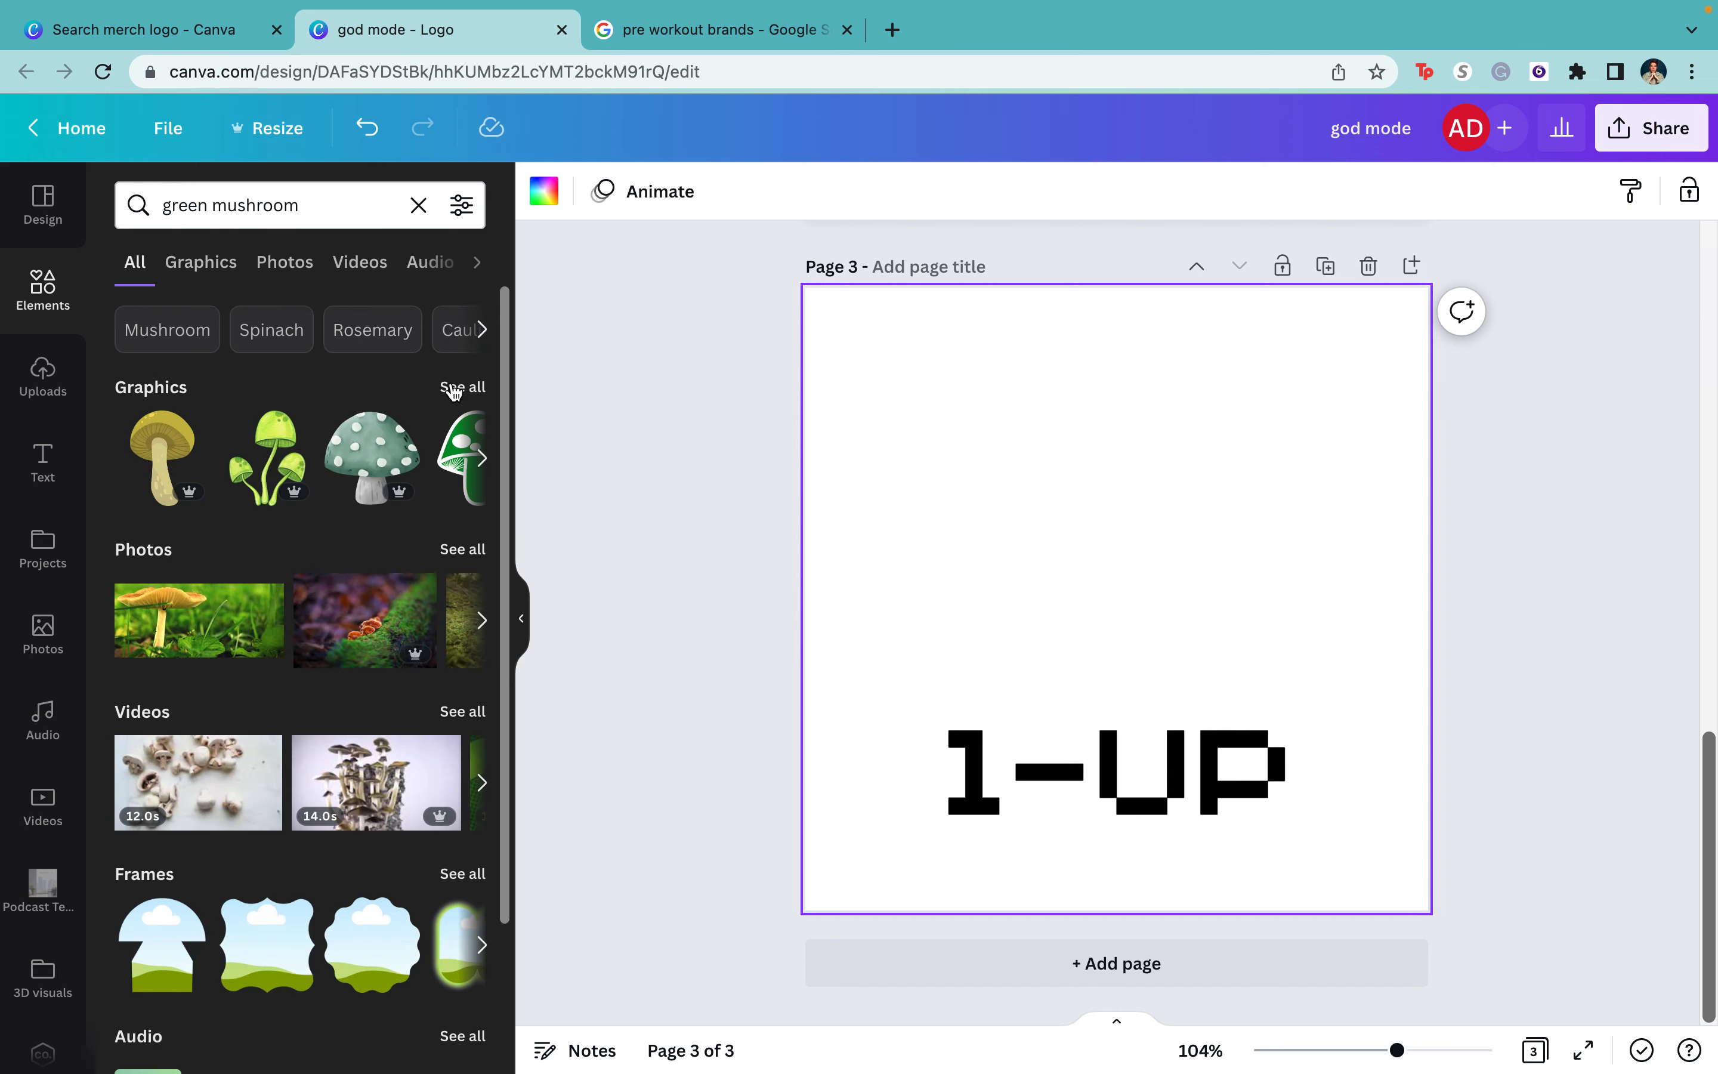
{"action": "left_click", "coordinate": [455, 391]}
- Try the red pixel mushroom graphic on page 3, look through its element animations and remove it
{"action": "scroll", "coordinate": [301, 579], "scroll_direction": "down", "scroll_amount": 5}
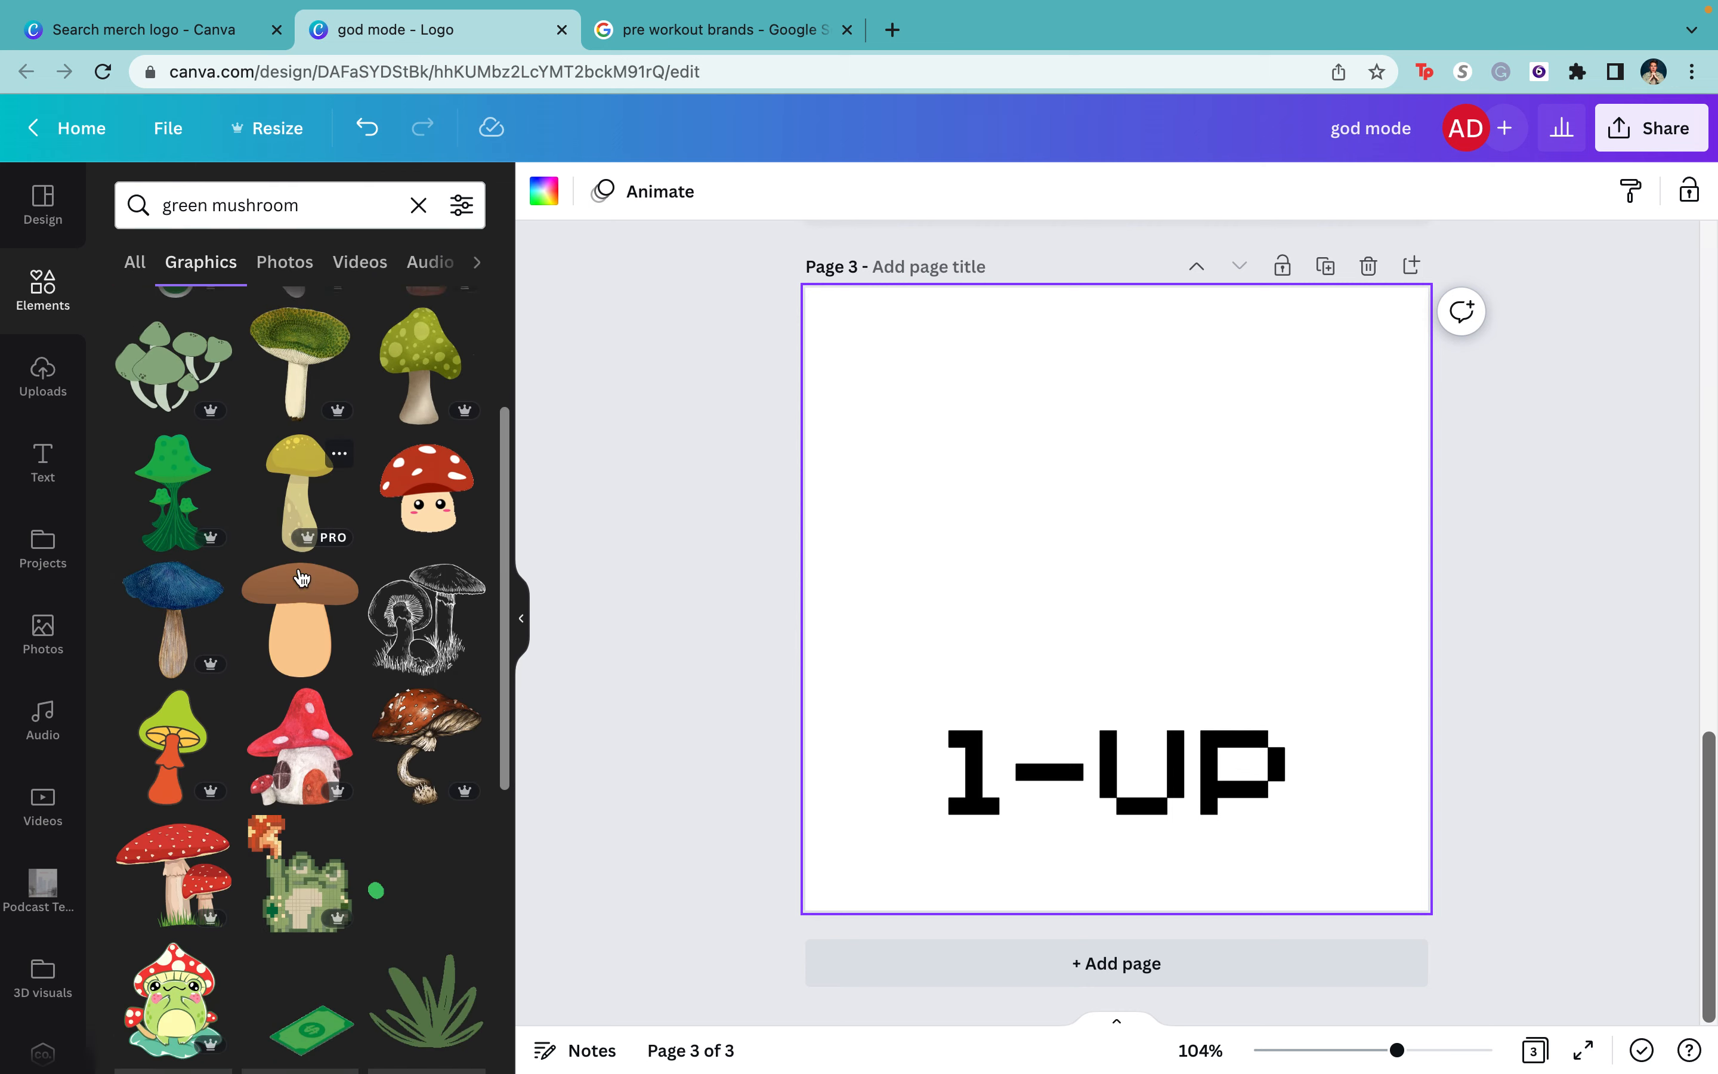
{"action": "scroll", "coordinate": [301, 579], "scroll_direction": "down", "scroll_amount": 5}
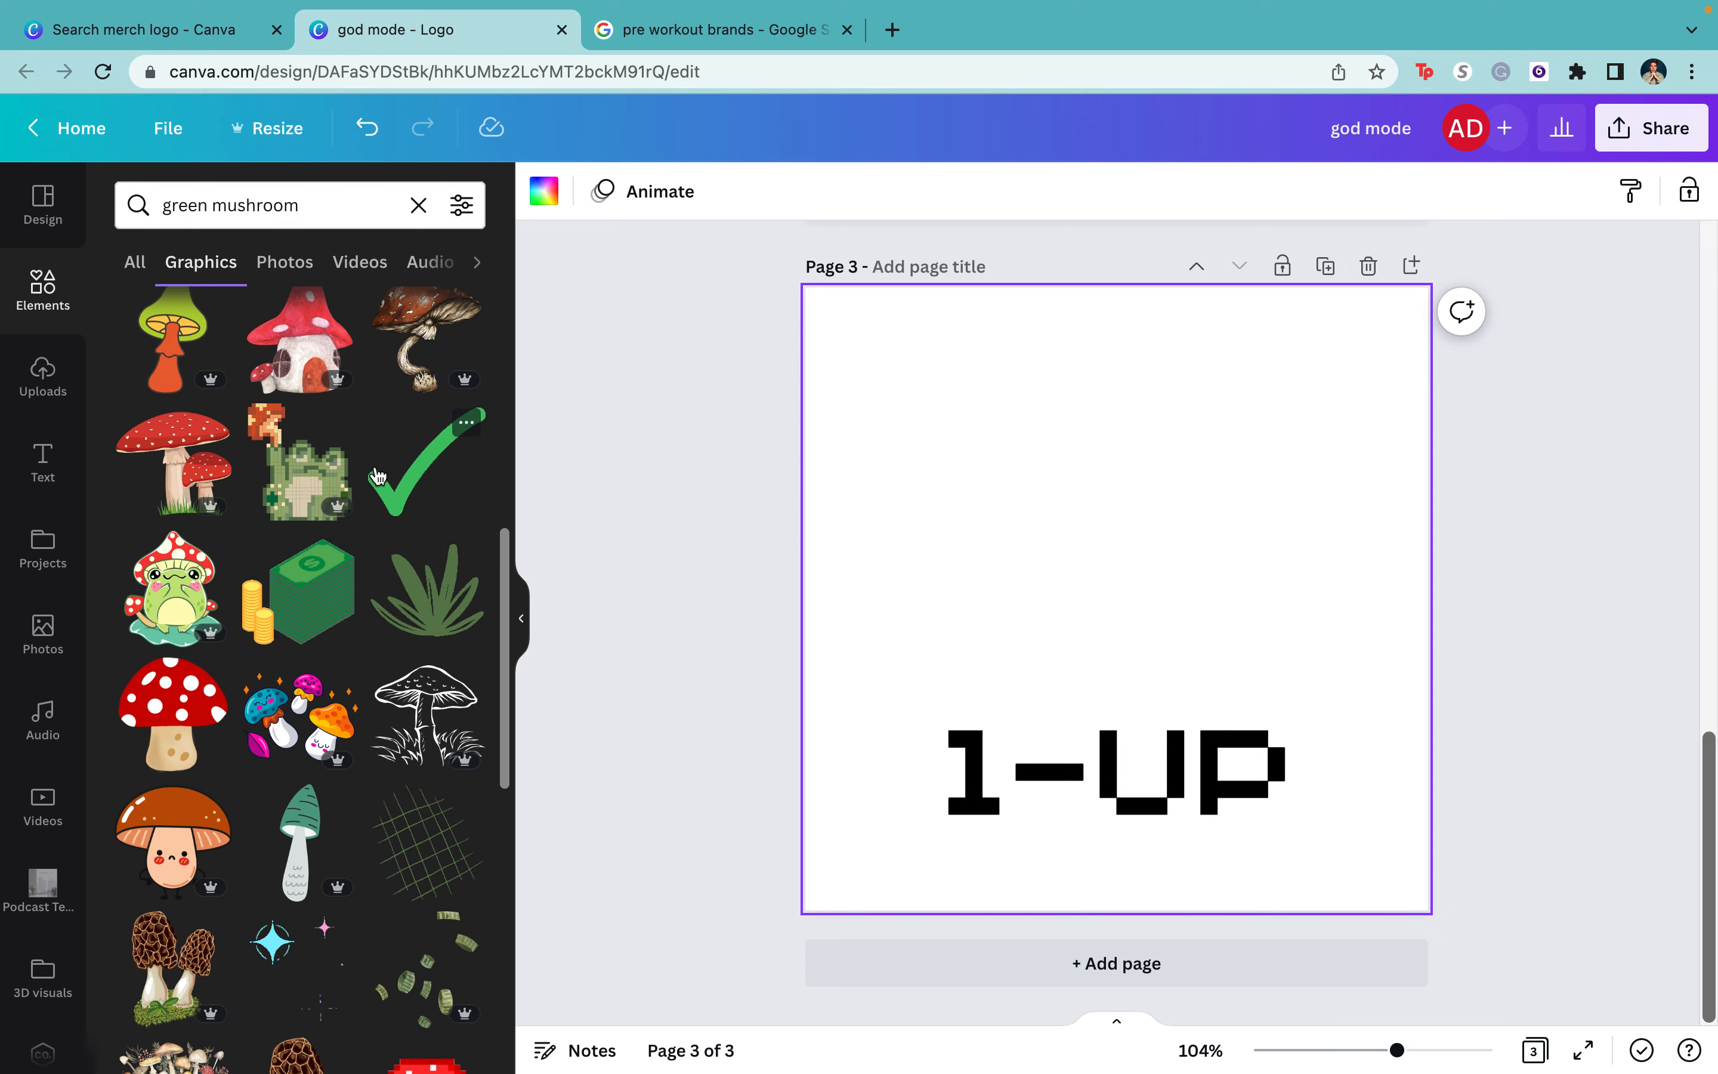
{"action": "scroll", "coordinate": [378, 476], "scroll_direction": "down", "scroll_amount": 5}
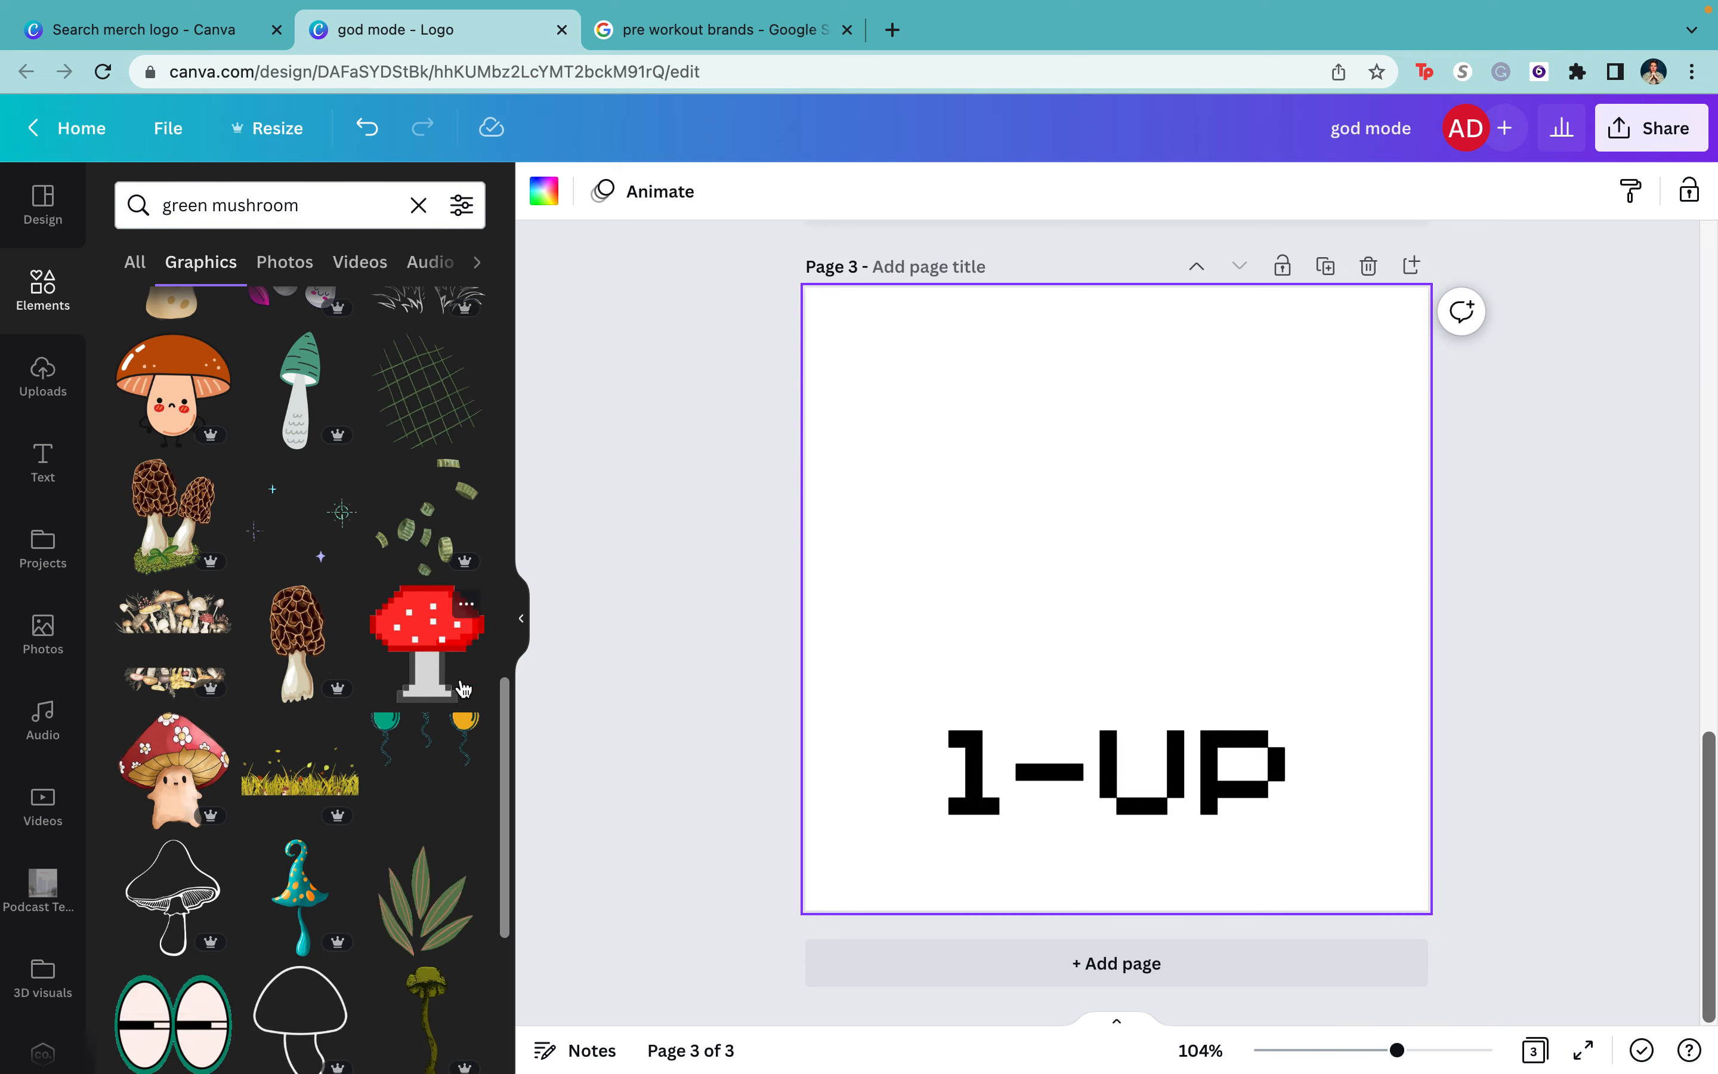
{"action": "left_click", "coordinate": [463, 689]}
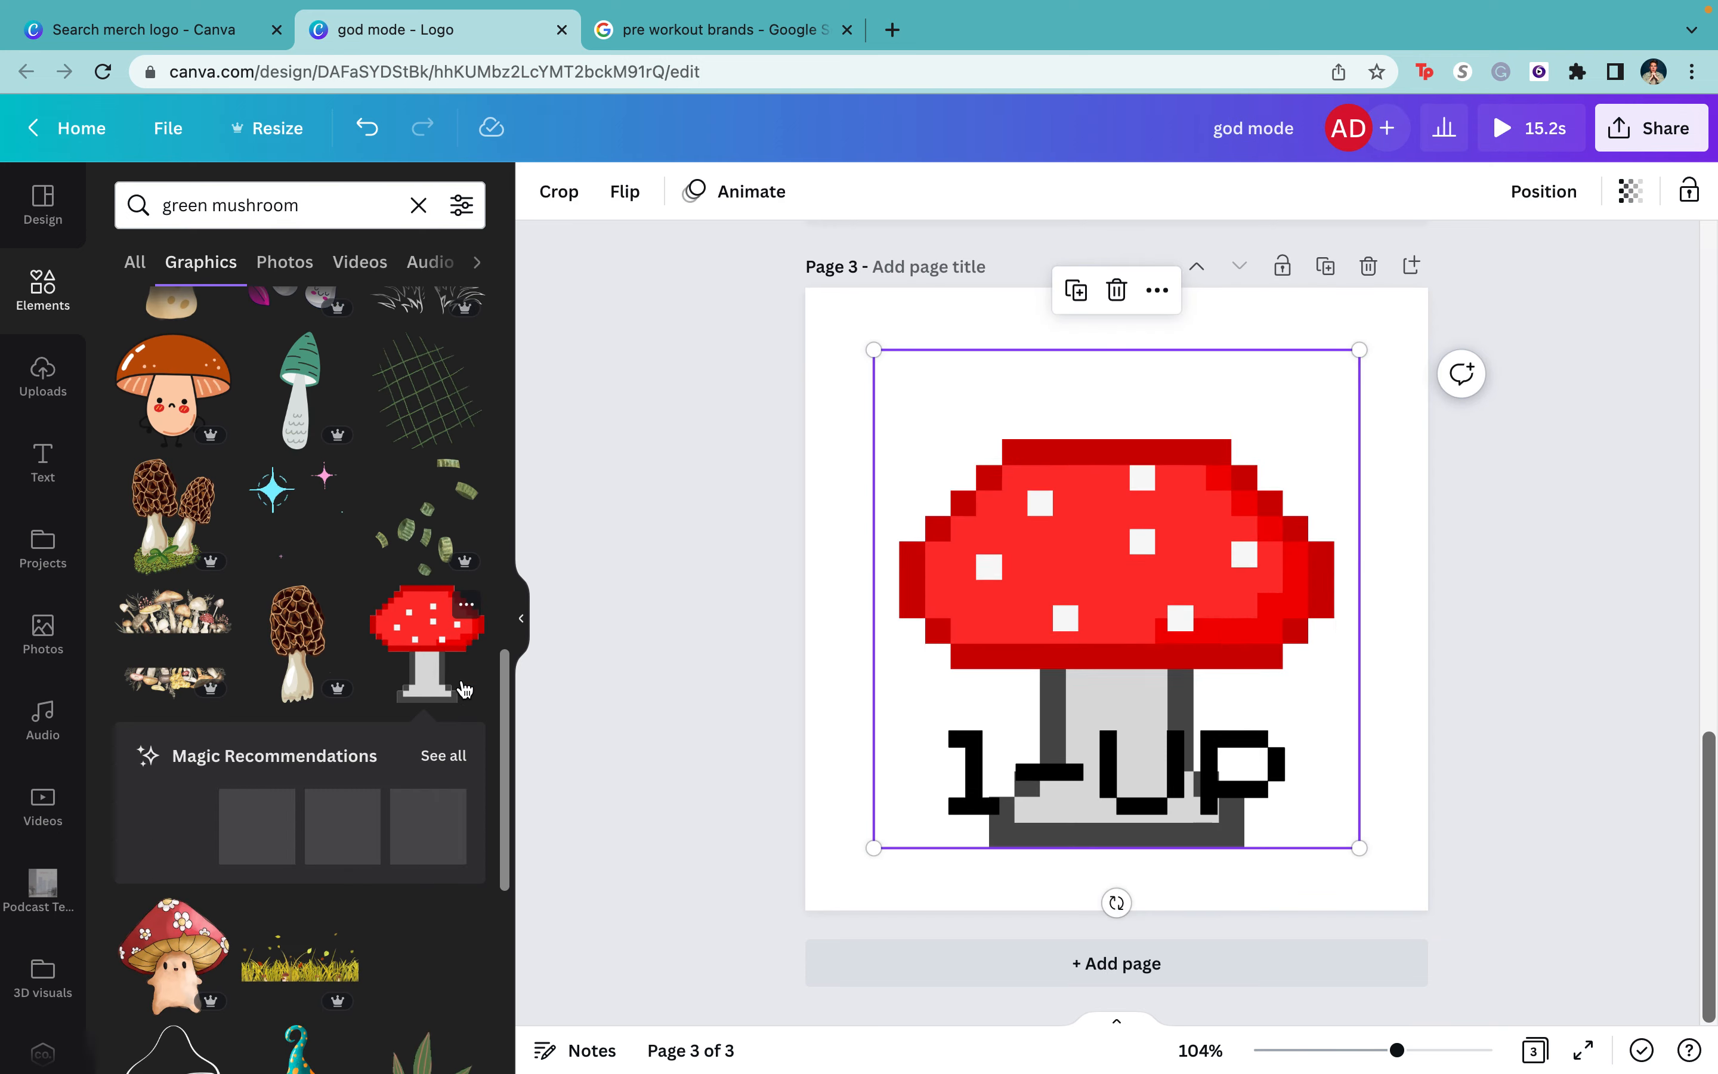
{"action": "left_click", "coordinate": [766, 202]}
{"action": "scroll", "coordinate": [302, 438], "scroll_direction": "down", "scroll_amount": 2}
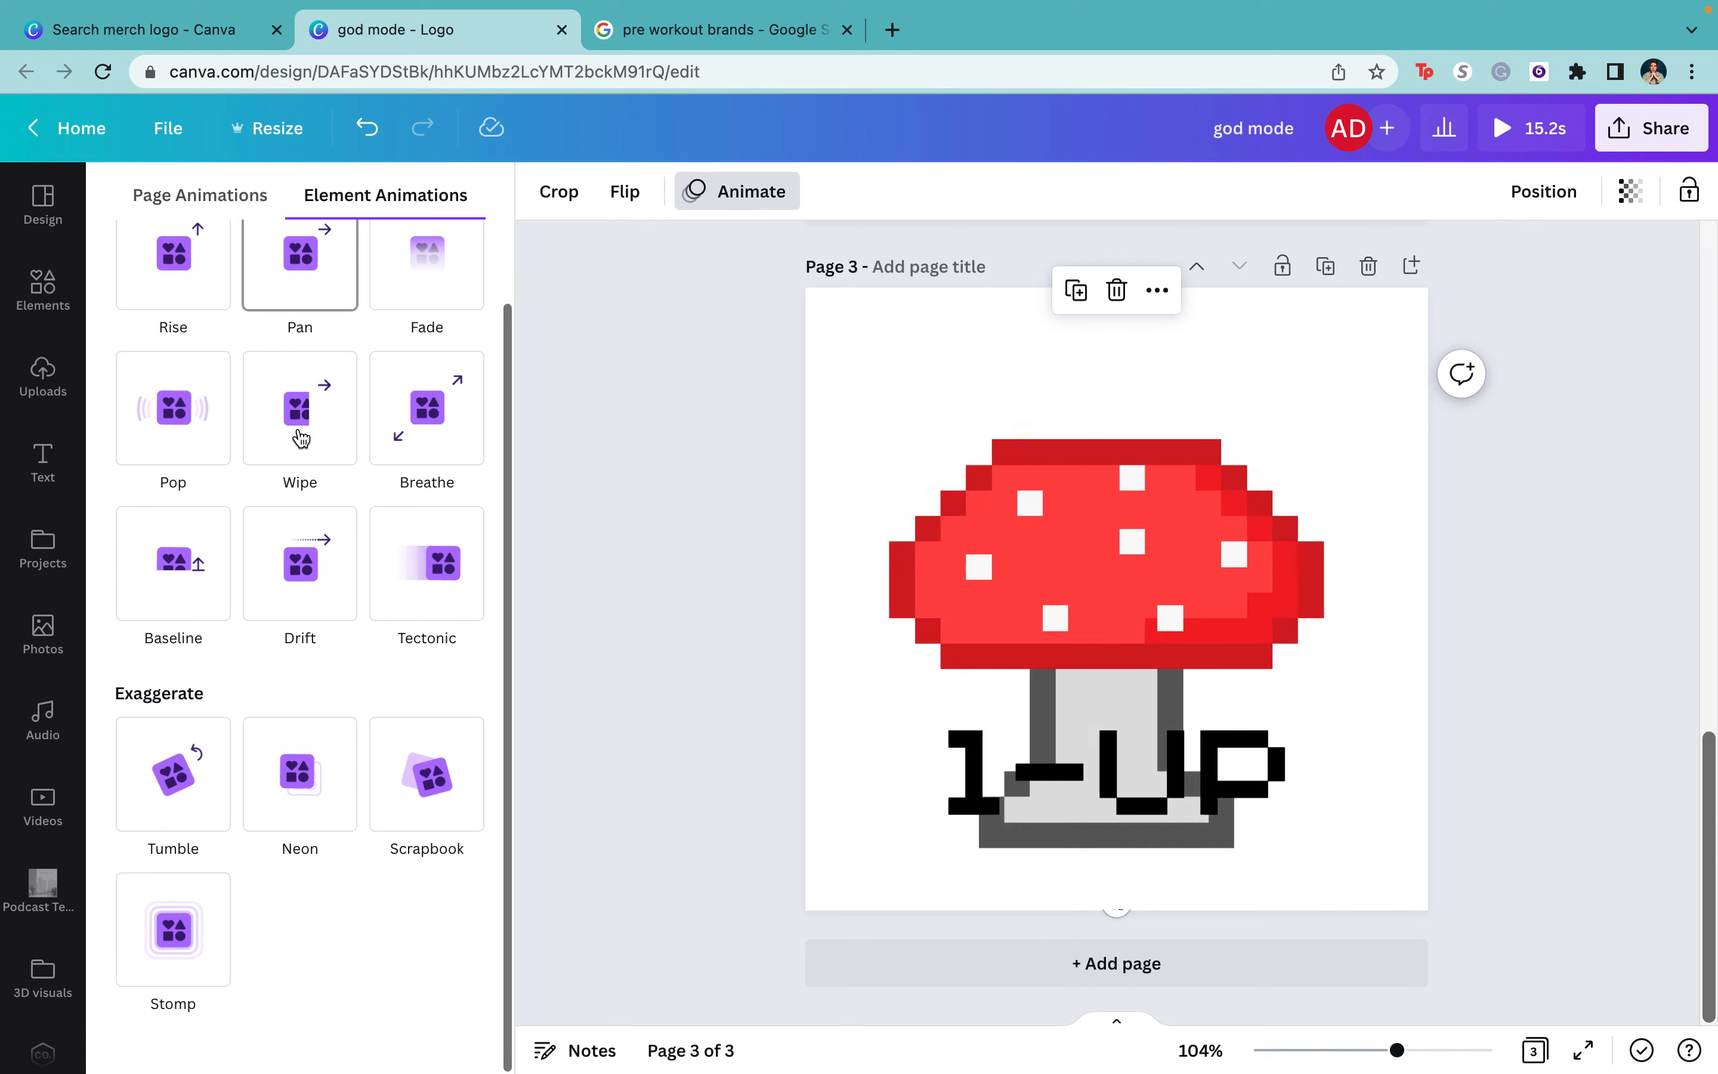
{"action": "key", "text": "Escape"}
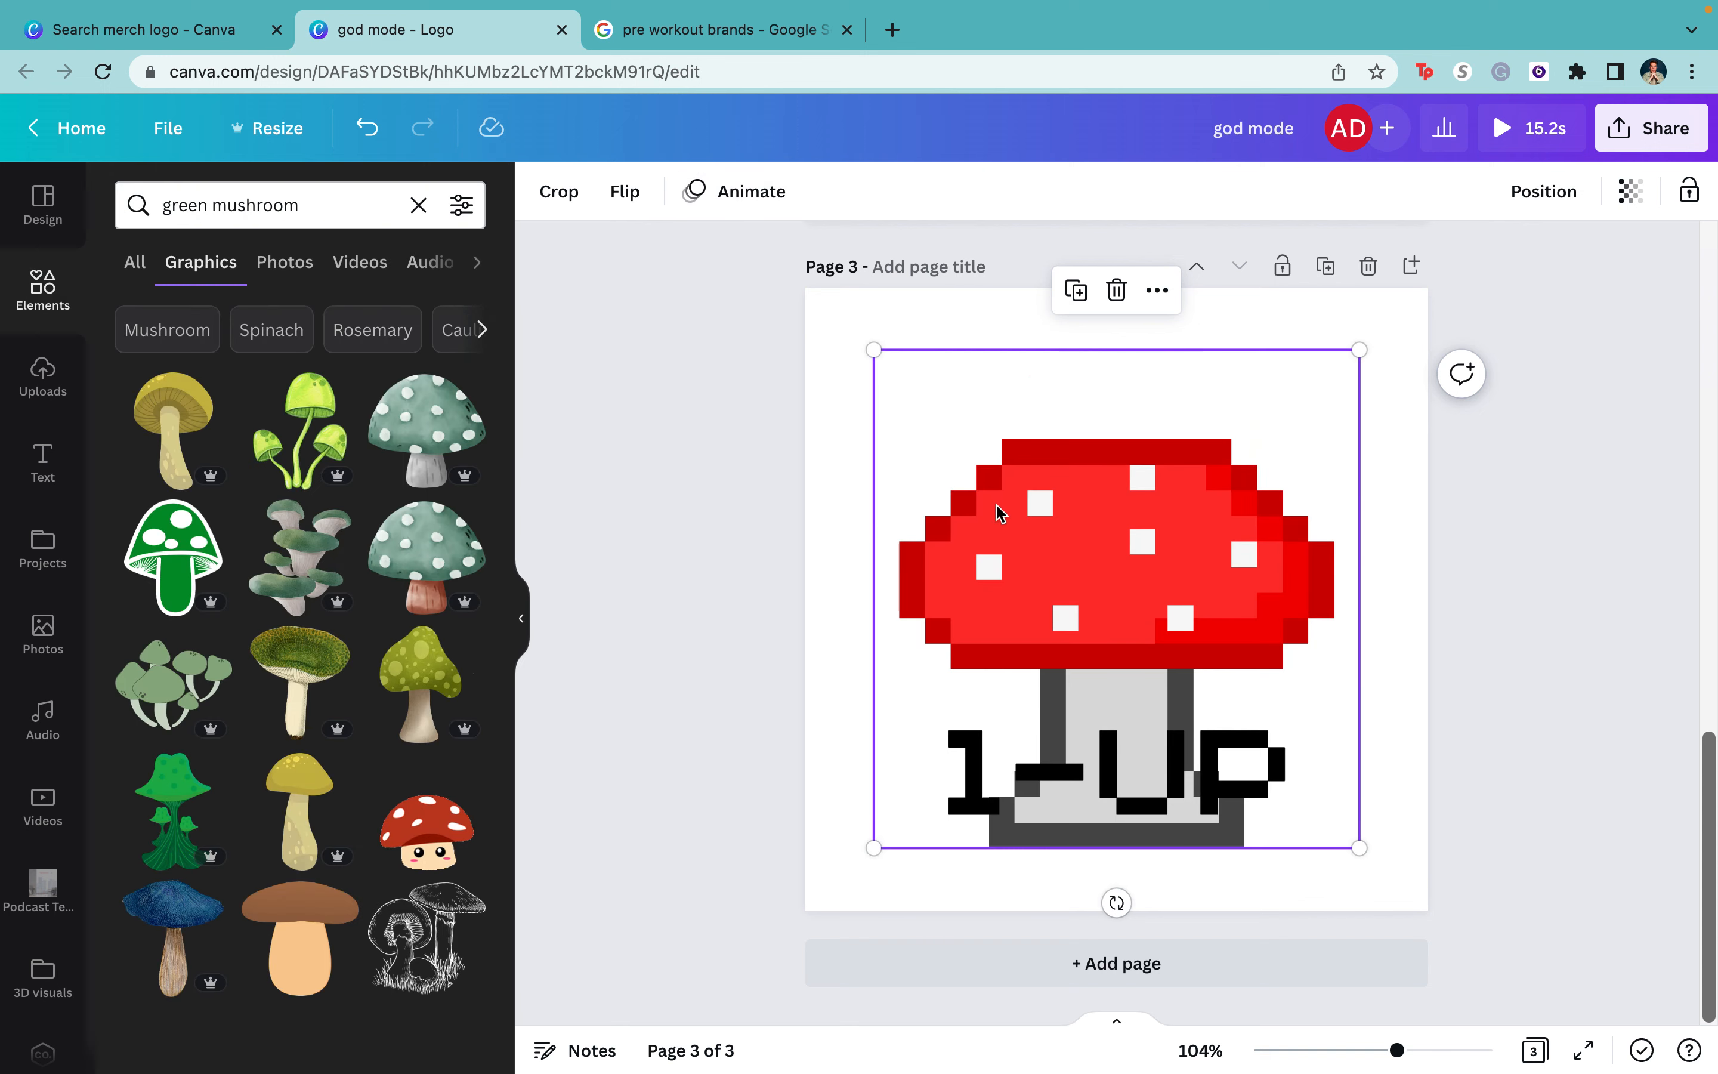
{"action": "key", "text": "Delete"}
- Try the recommended pixel flame graphic with the 1-UP text on page 3 and delete it
{"action": "scroll", "coordinate": [242, 607], "scroll_direction": "down", "scroll_amount": 5}
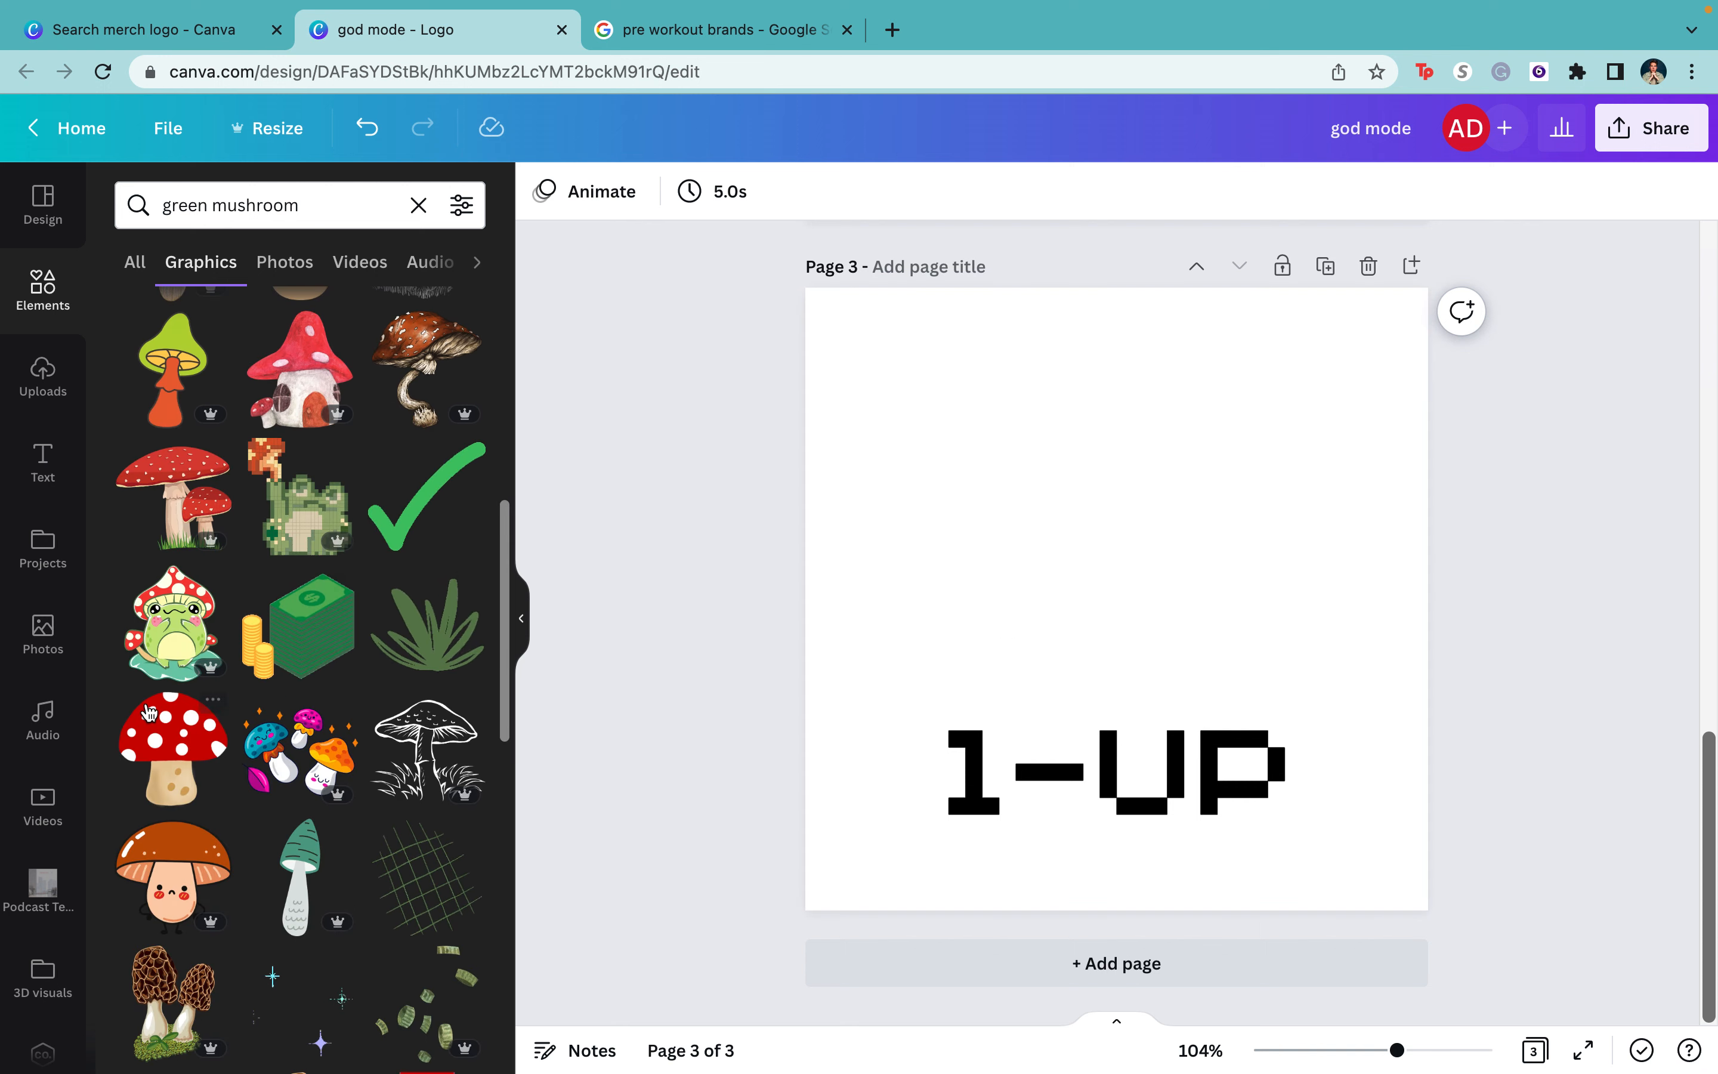
{"action": "scroll", "coordinate": [149, 712], "scroll_direction": "down", "scroll_amount": 3}
{"action": "scroll", "coordinate": [149, 712], "scroll_direction": "down", "scroll_amount": 5}
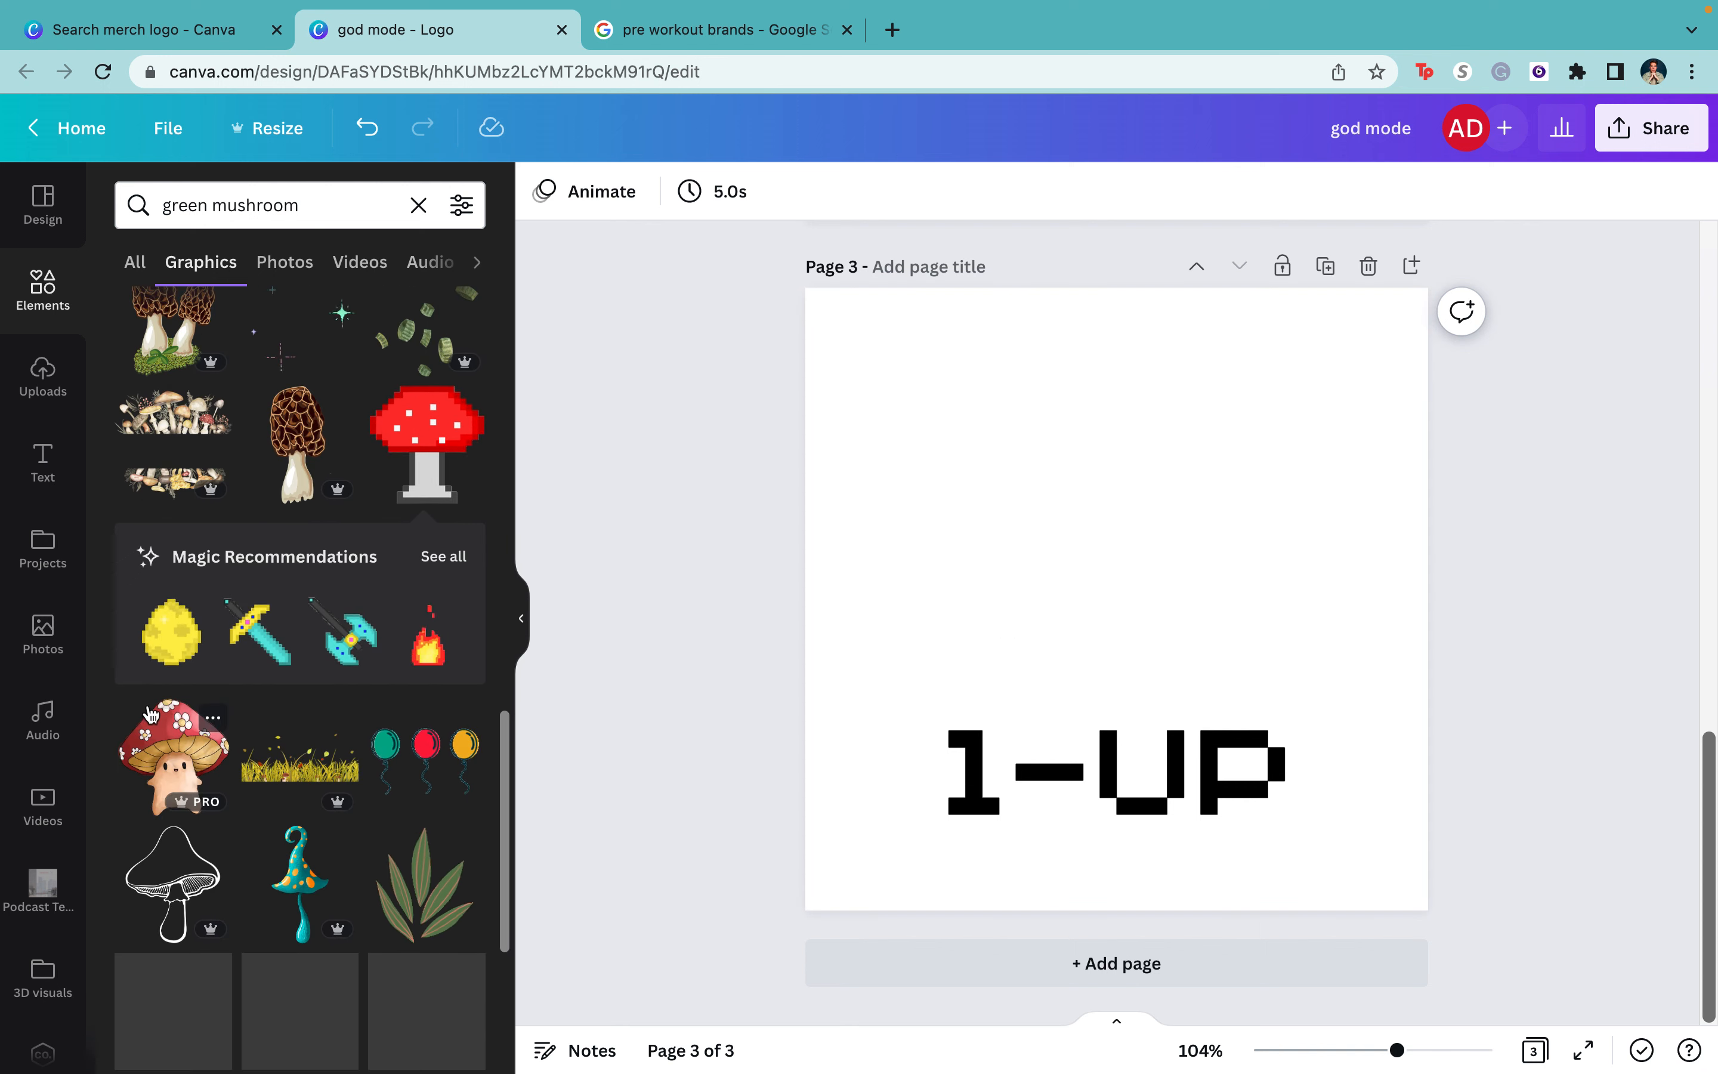
{"action": "scroll", "coordinate": [255, 710], "scroll_direction": "down", "scroll_amount": 3}
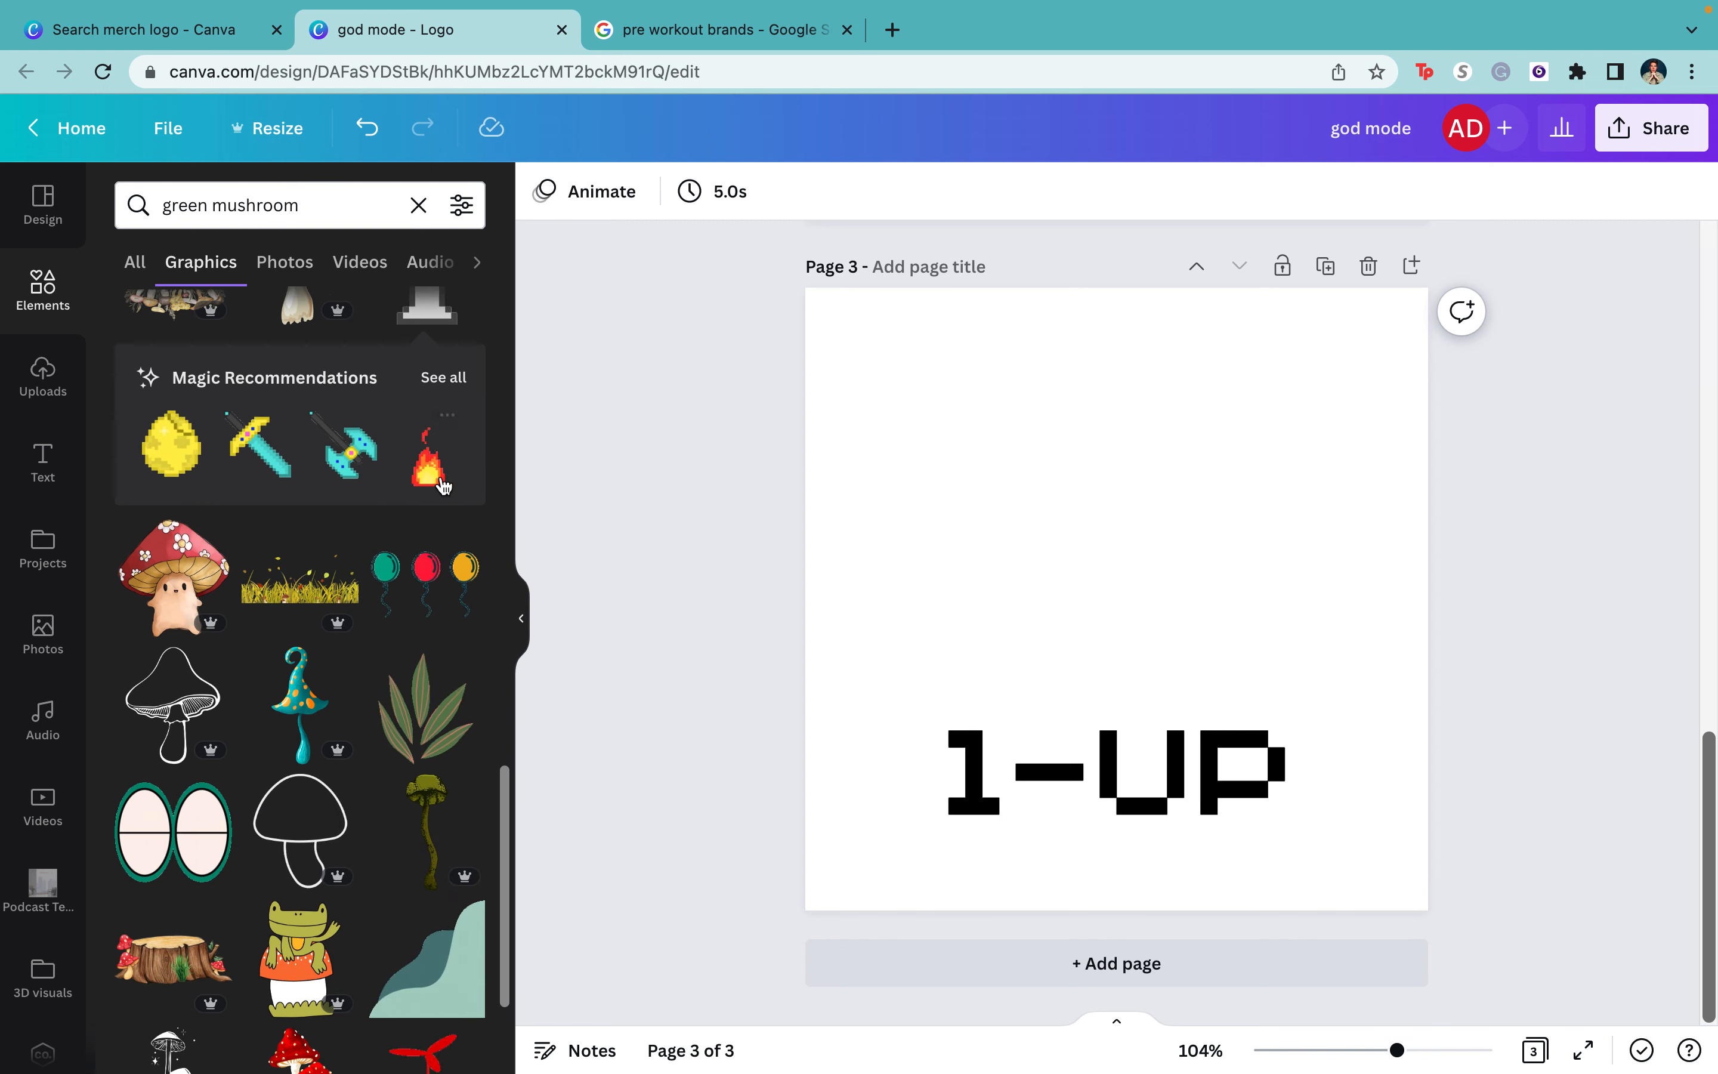
{"action": "left_click", "coordinate": [443, 486]}
{"action": "left_click", "coordinate": [1146, 717]}
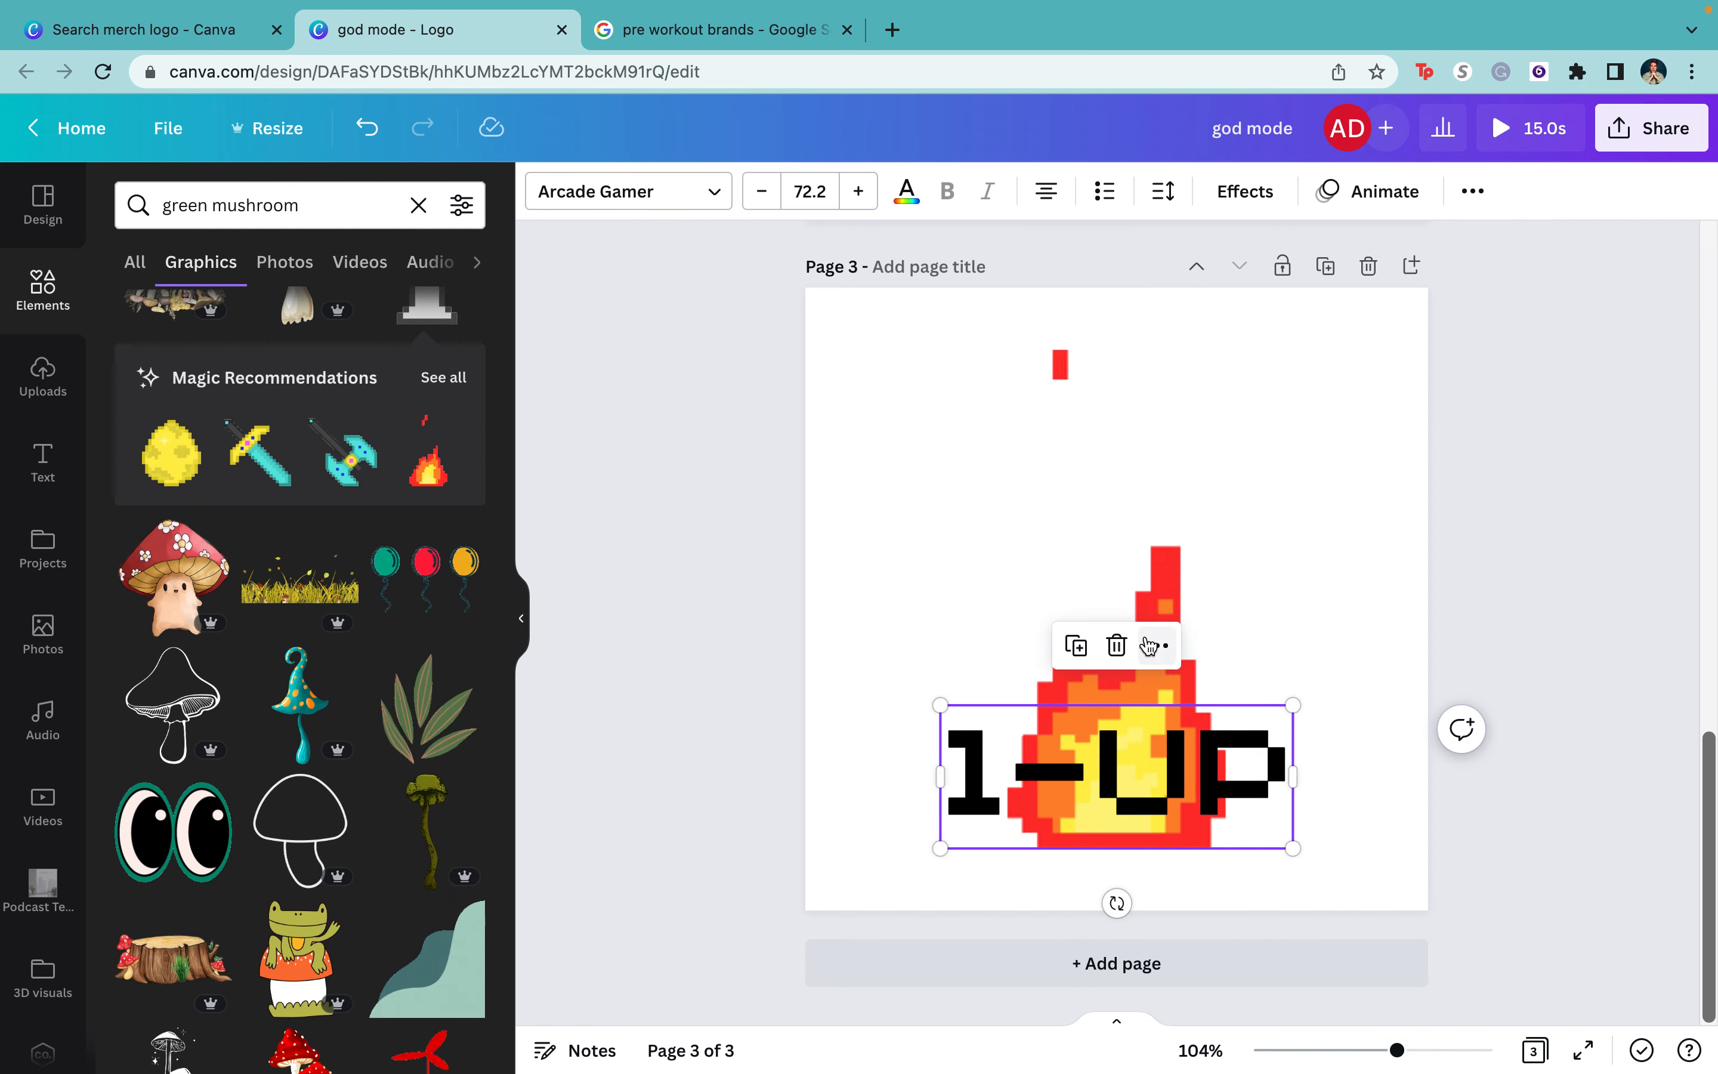
{"action": "left_click_drag", "start_coordinate": [1142, 548], "coordinate": [1135, 408]}
{"action": "left_click", "coordinate": [1409, 584]}
{"action": "left_click", "coordinate": [1093, 602]}
{"action": "key", "text": "Delete"}
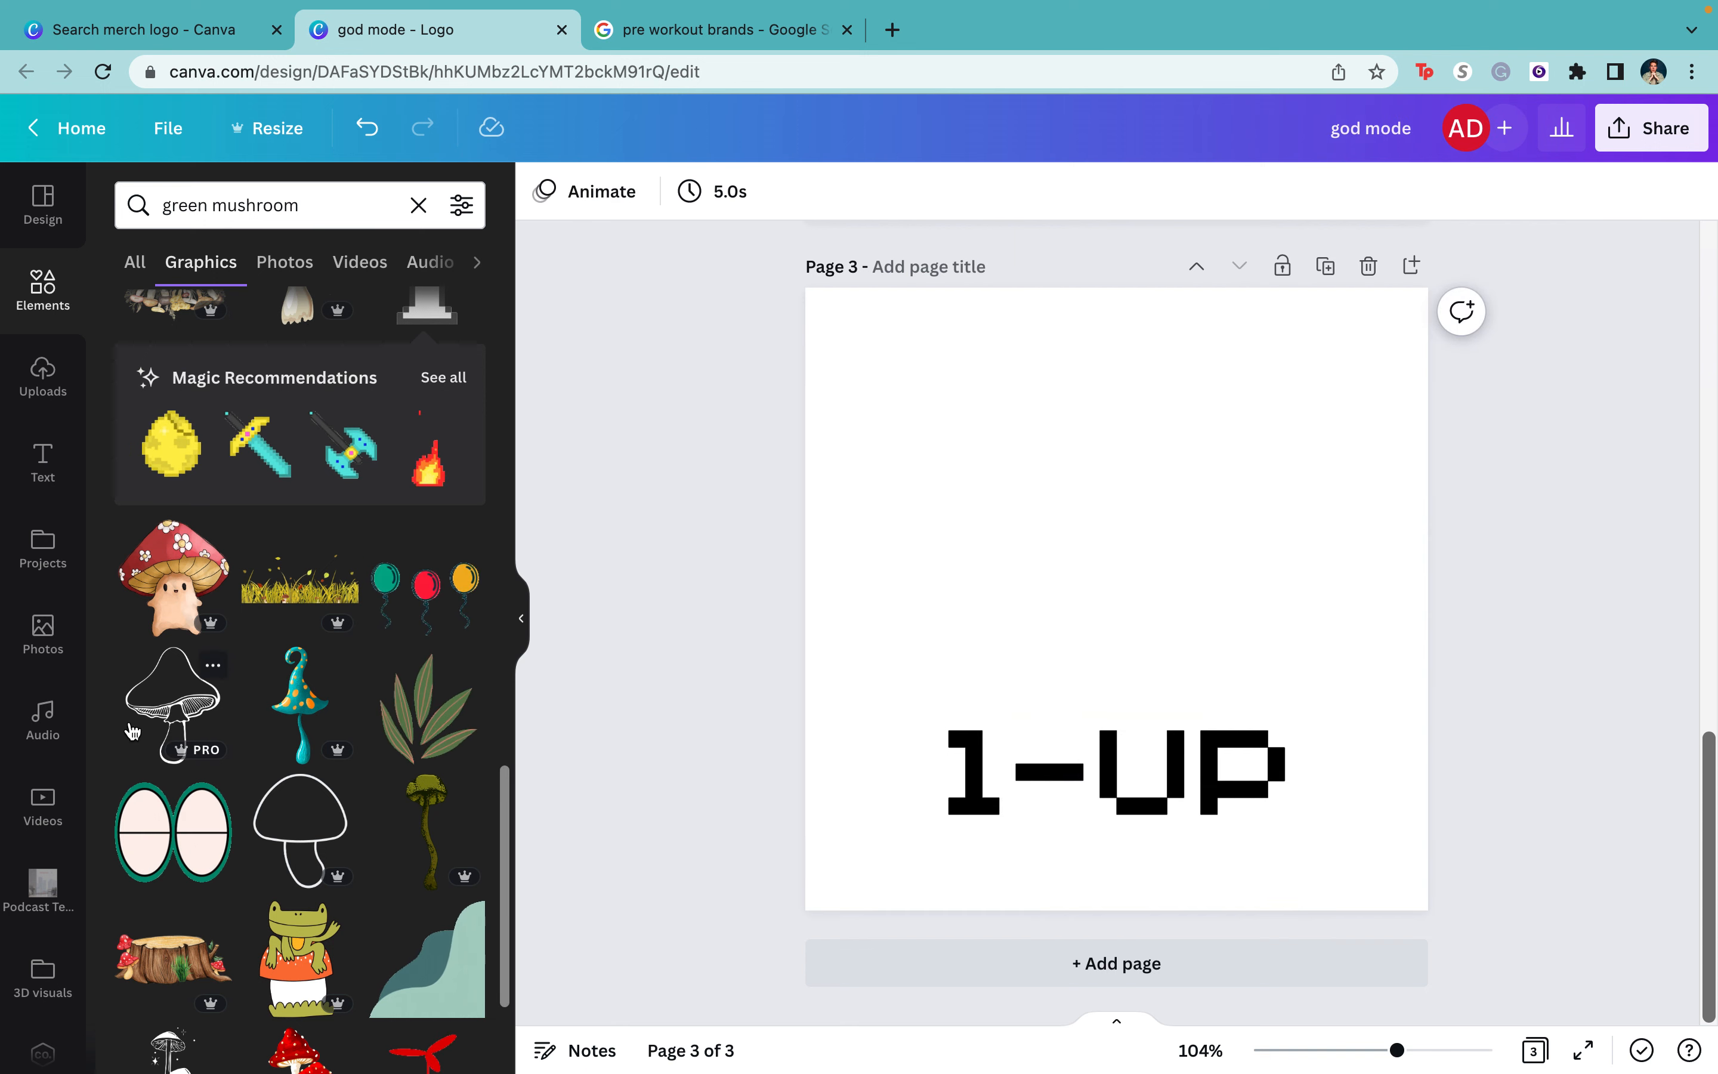
- Try the lime green spotted mushroom graphic on page 3 and delete it
{"action": "scroll", "coordinate": [132, 730], "scroll_direction": "down", "scroll_amount": 10}
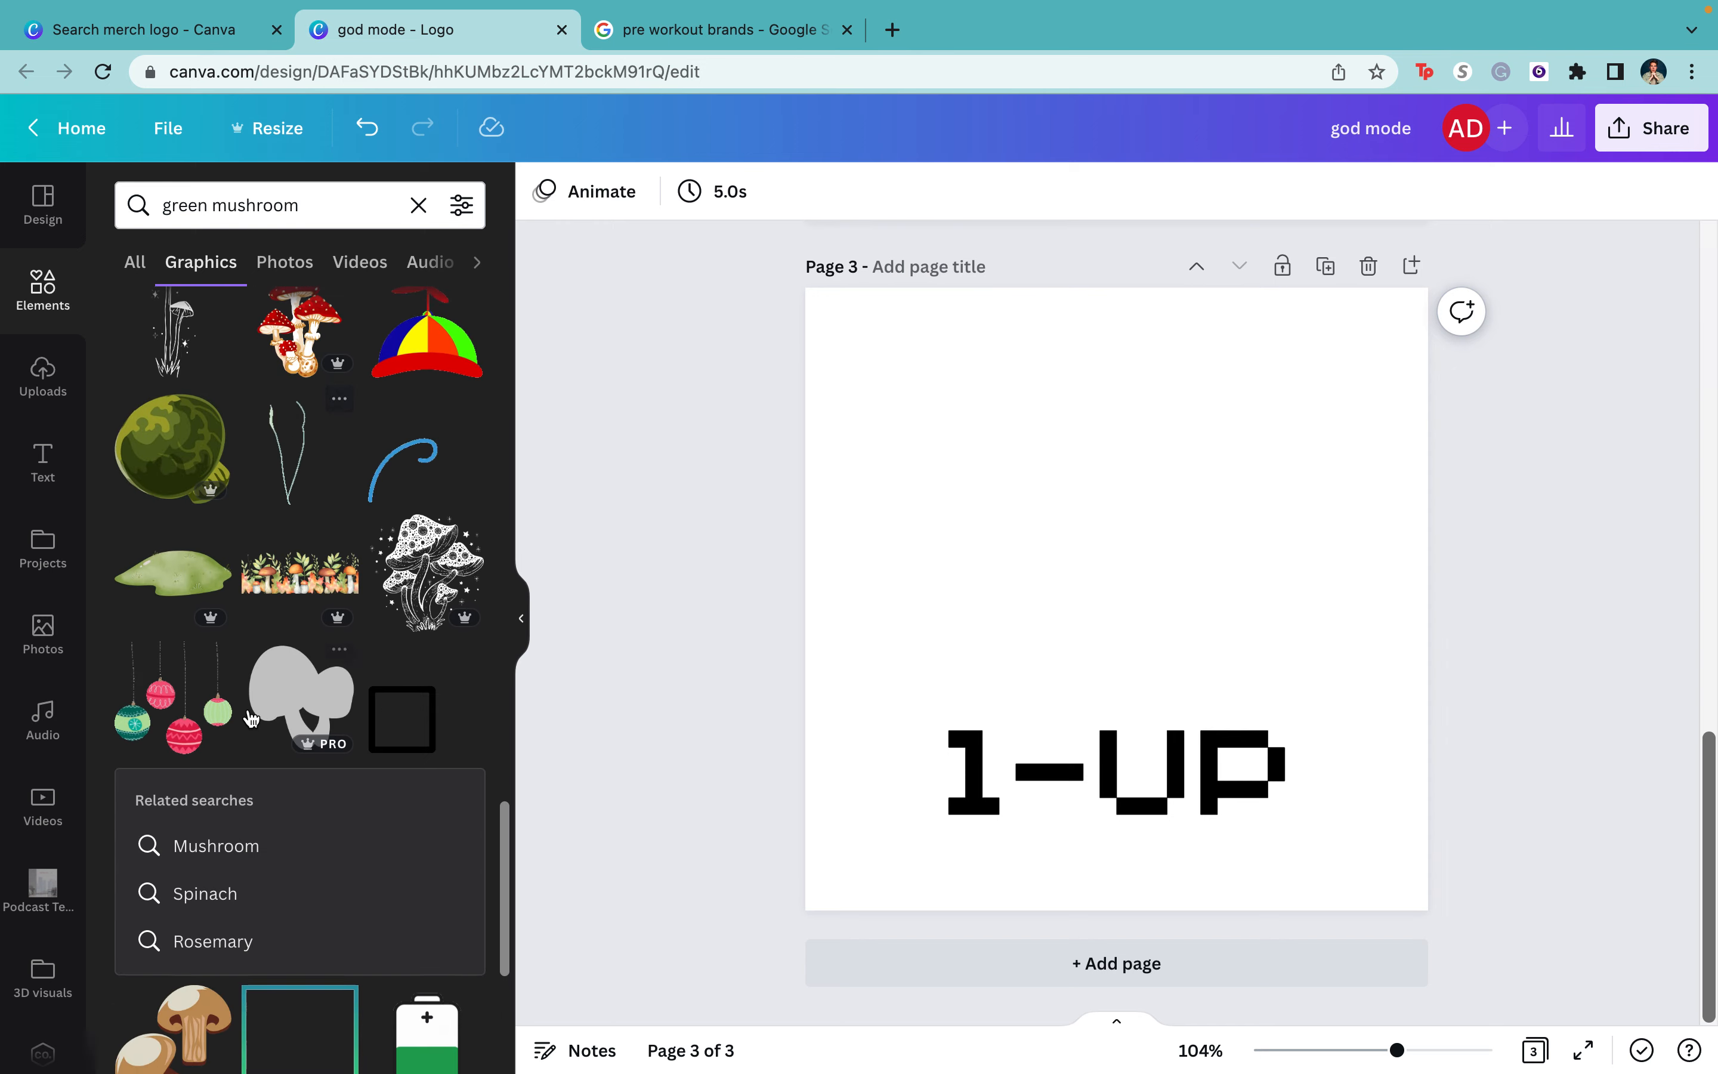
{"action": "scroll", "coordinate": [252, 719], "scroll_direction": "down", "scroll_amount": 5}
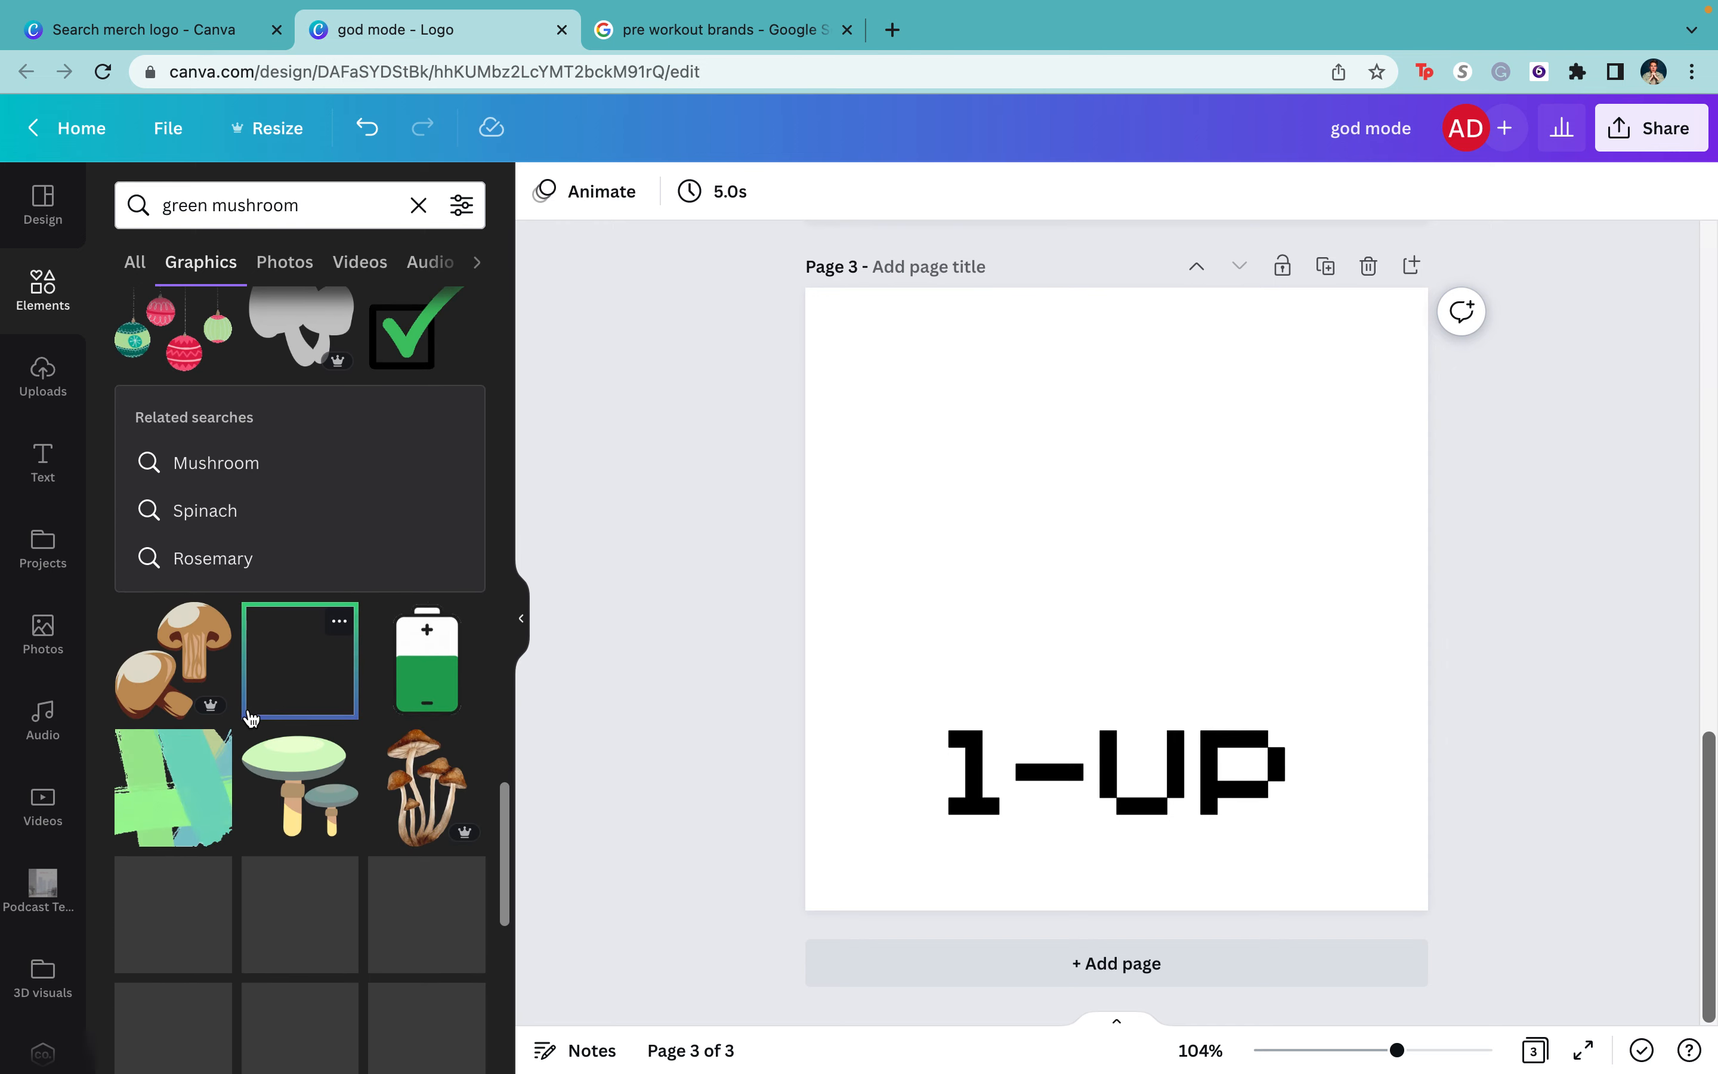
{"action": "scroll", "coordinate": [252, 719], "scroll_direction": "down", "scroll_amount": 7}
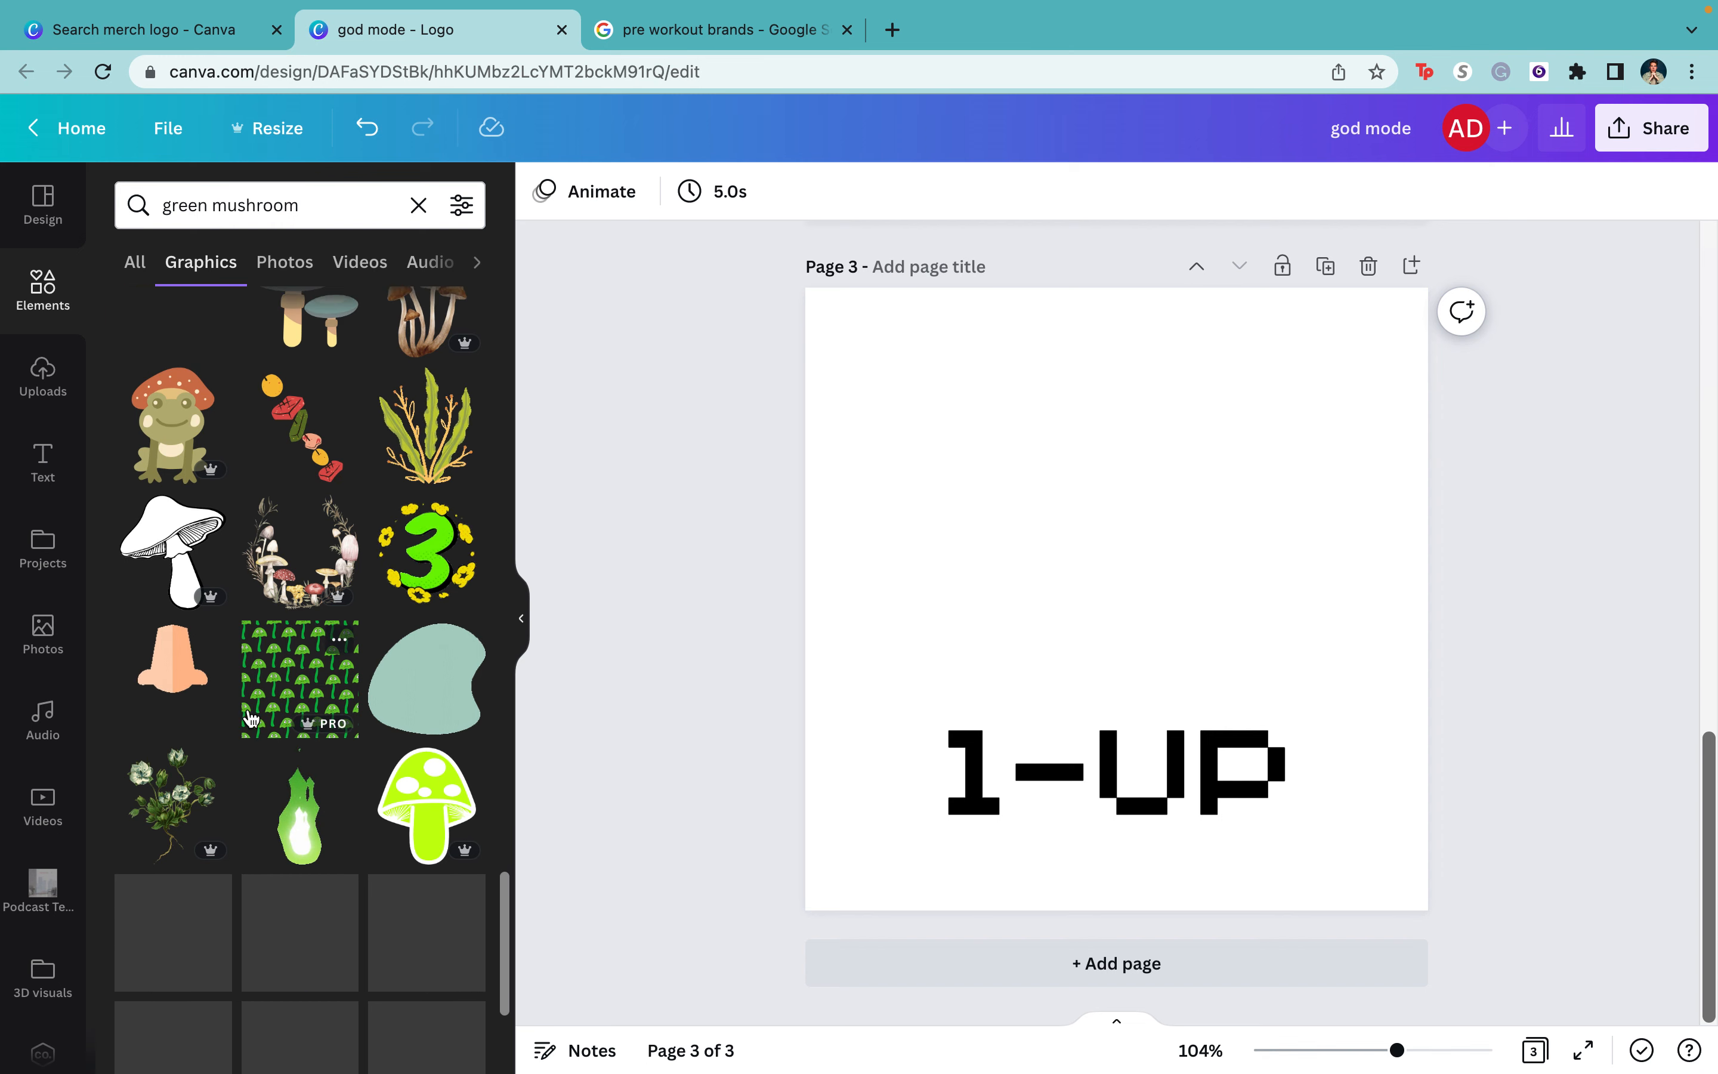
{"action": "left_click", "coordinate": [412, 797]}
{"action": "key", "text": "Delete"}
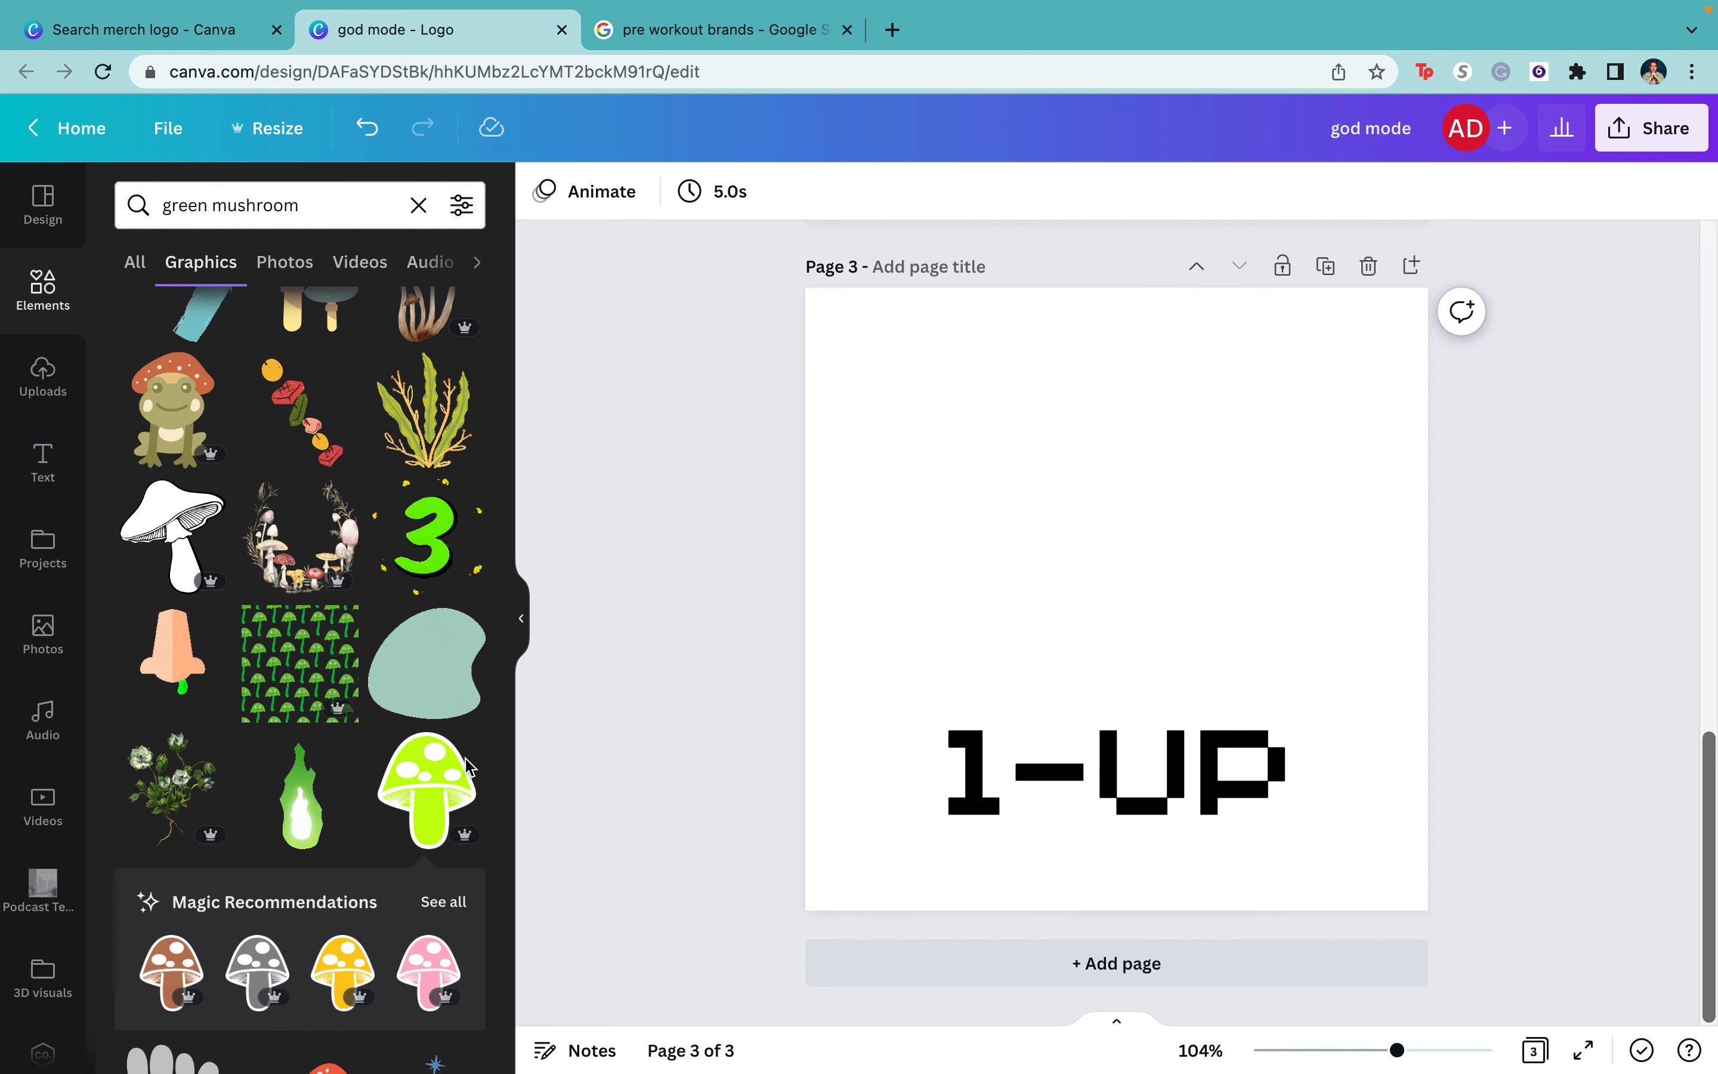
- Search the graphics for "cartoon mushroom"
{"action": "left_click", "coordinate": [344, 201]}
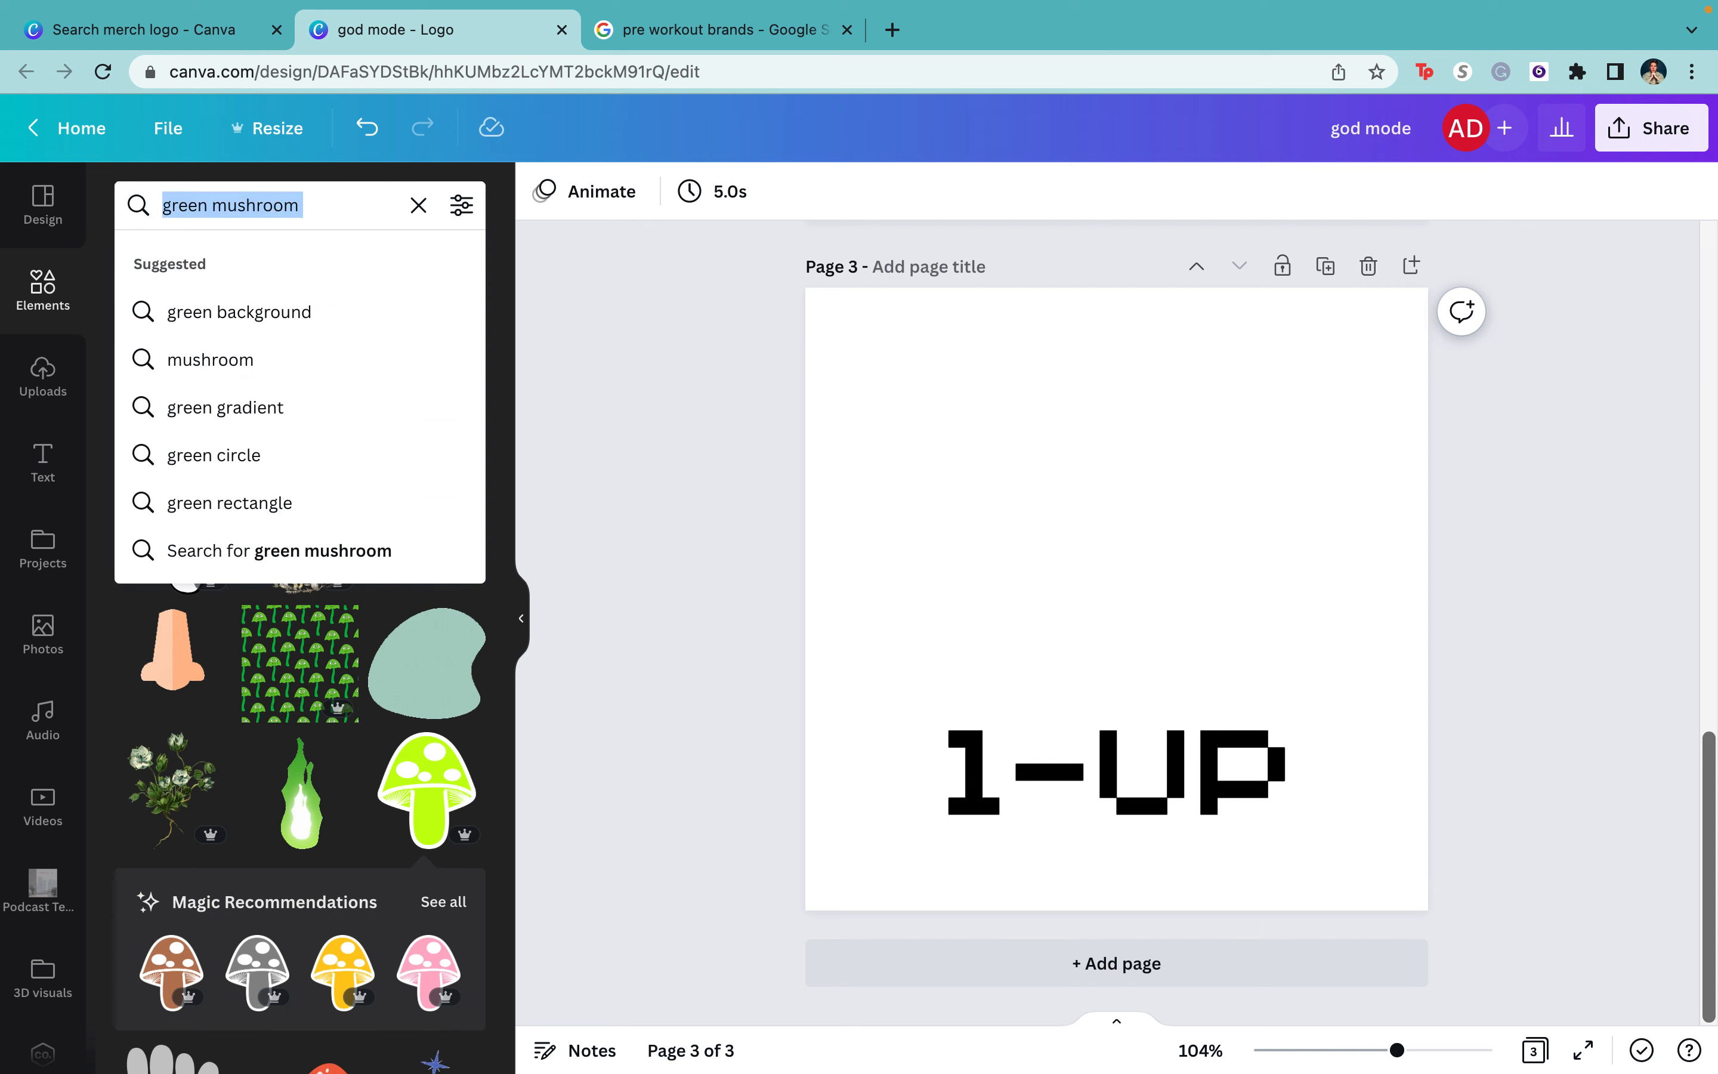
{"action": "type", "text": "cartoon"}
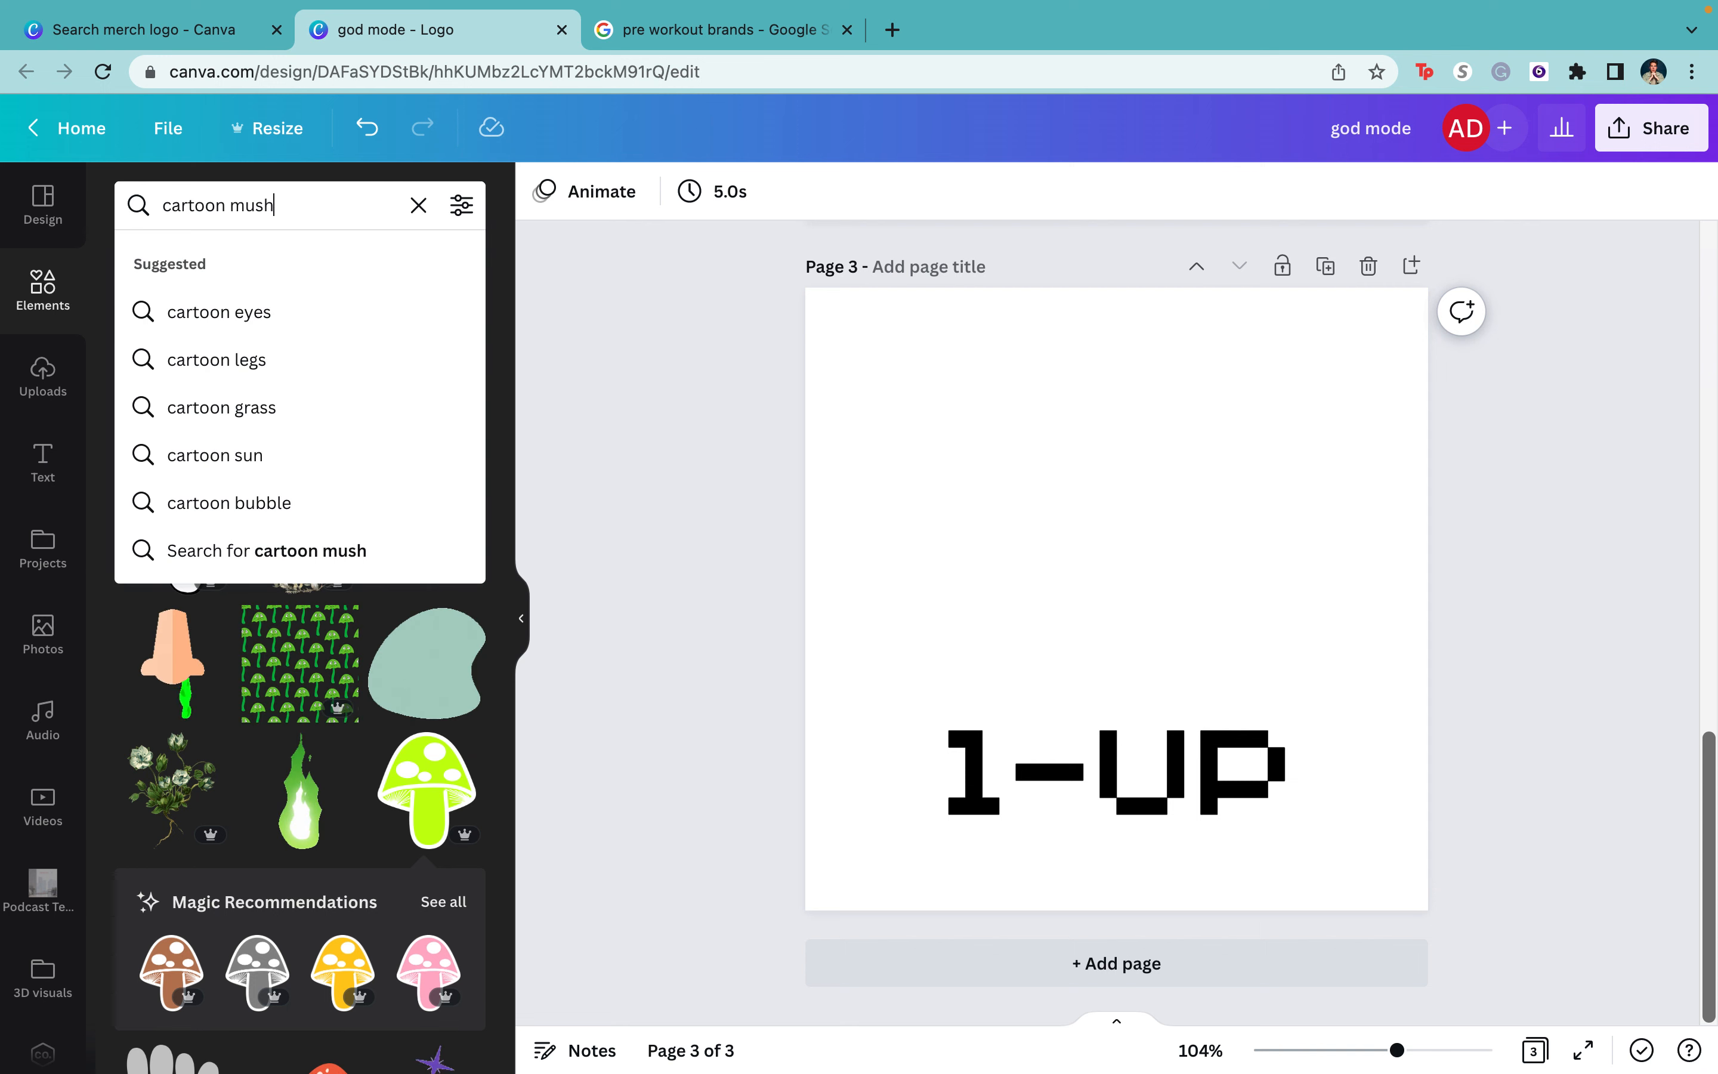
{"action": "type", "text": " mushroom"}
{"action": "key", "text": "Return"}
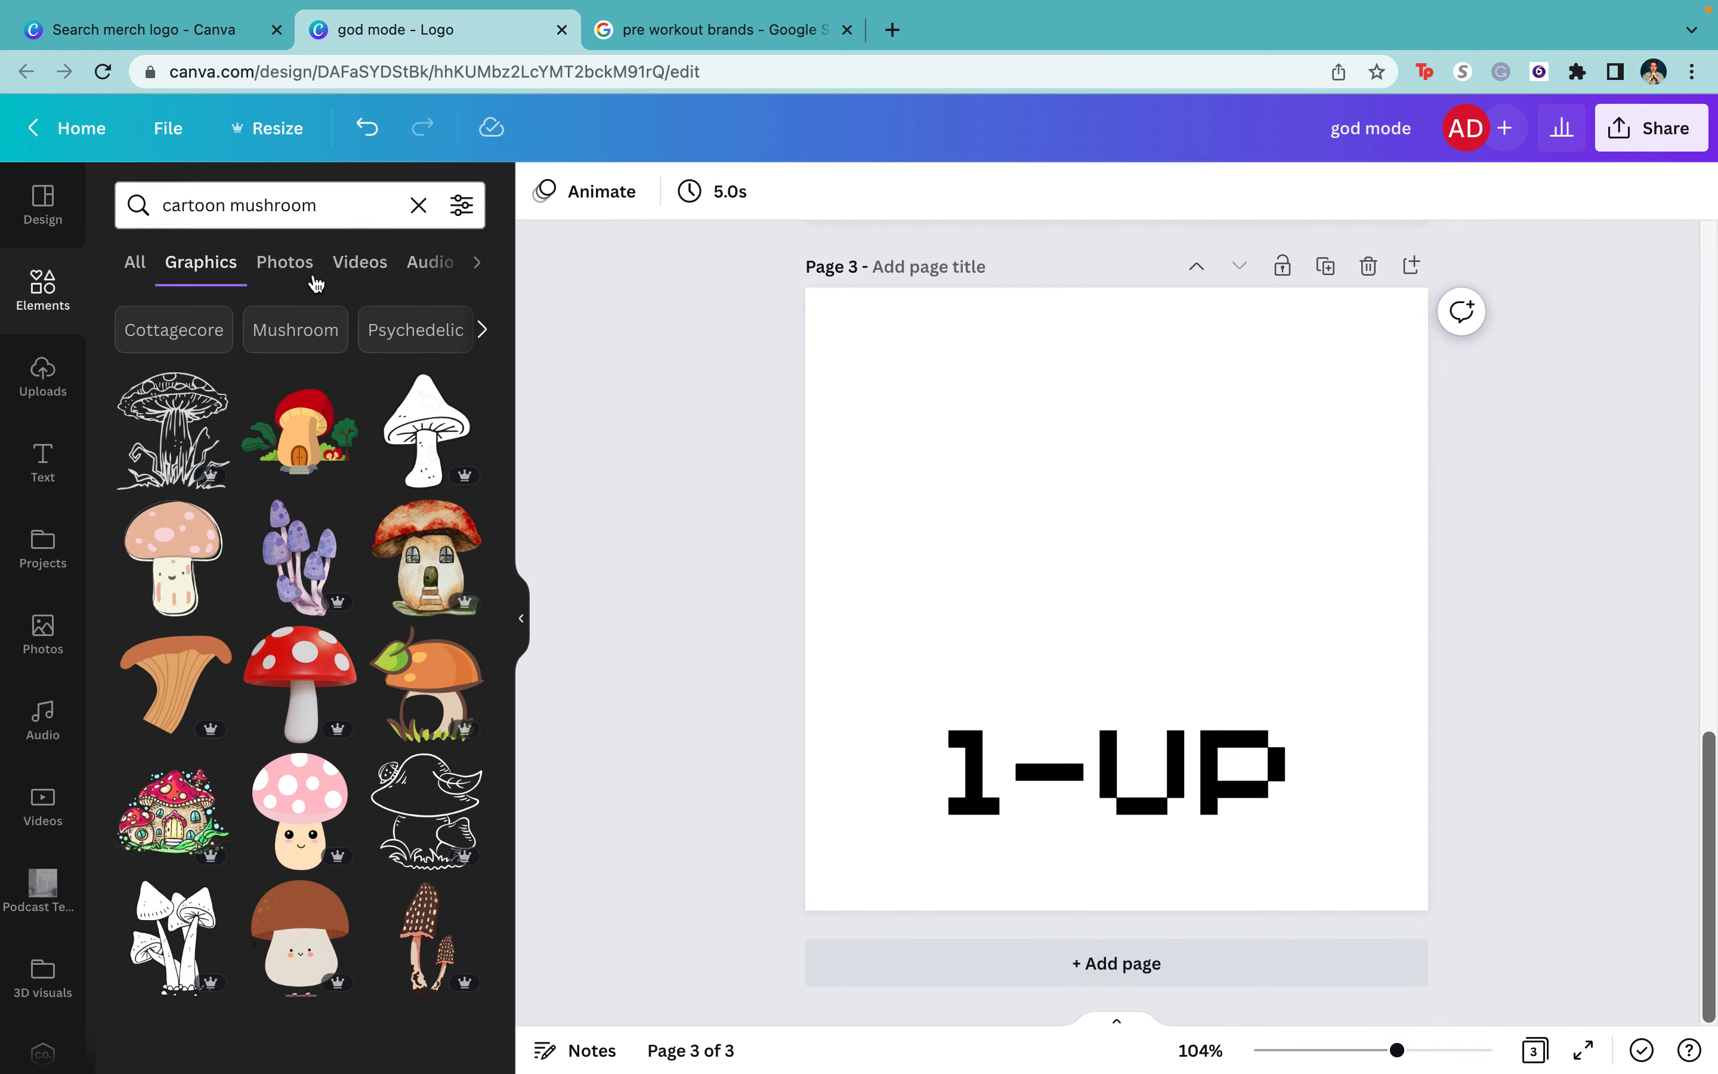
- Discard a trial outlined mushroom, then add the red mushroom with white spots and shrink it to sit centred above the 1-UP text
{"action": "left_click", "coordinate": [426, 431]}
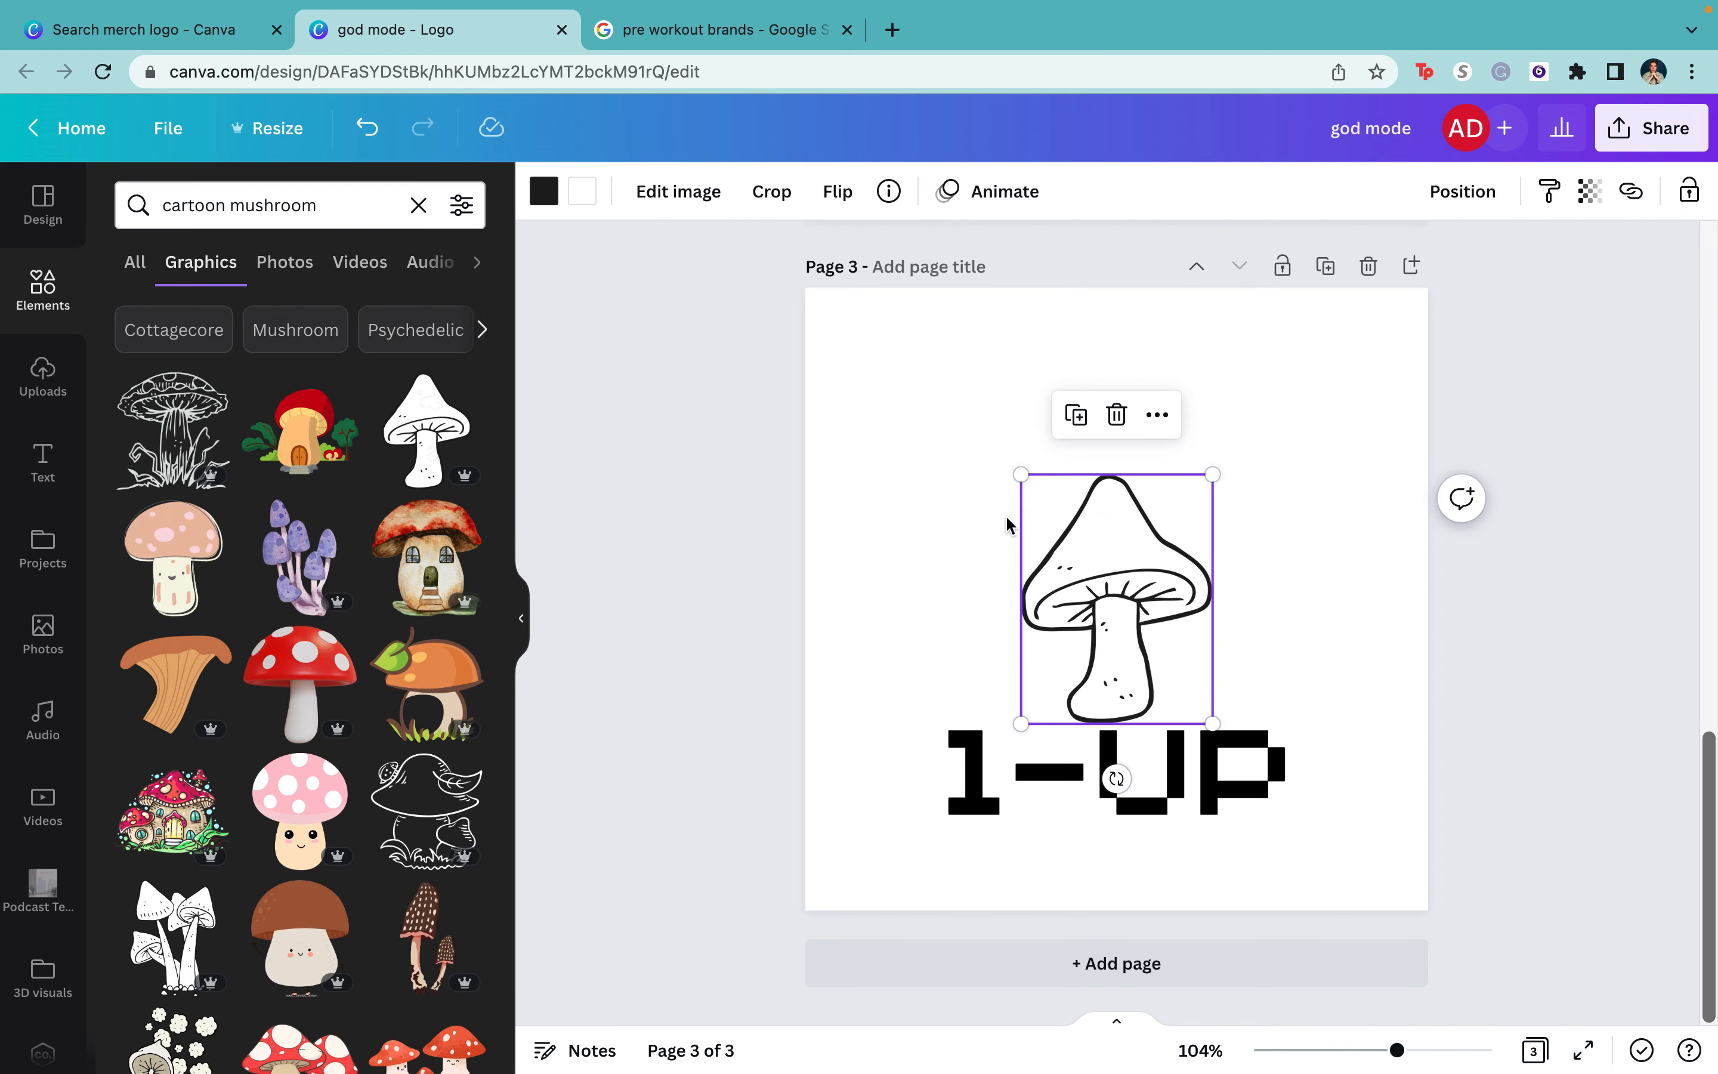
{"action": "key", "text": "BackSpace"}
{"action": "left_click", "coordinate": [300, 681]}
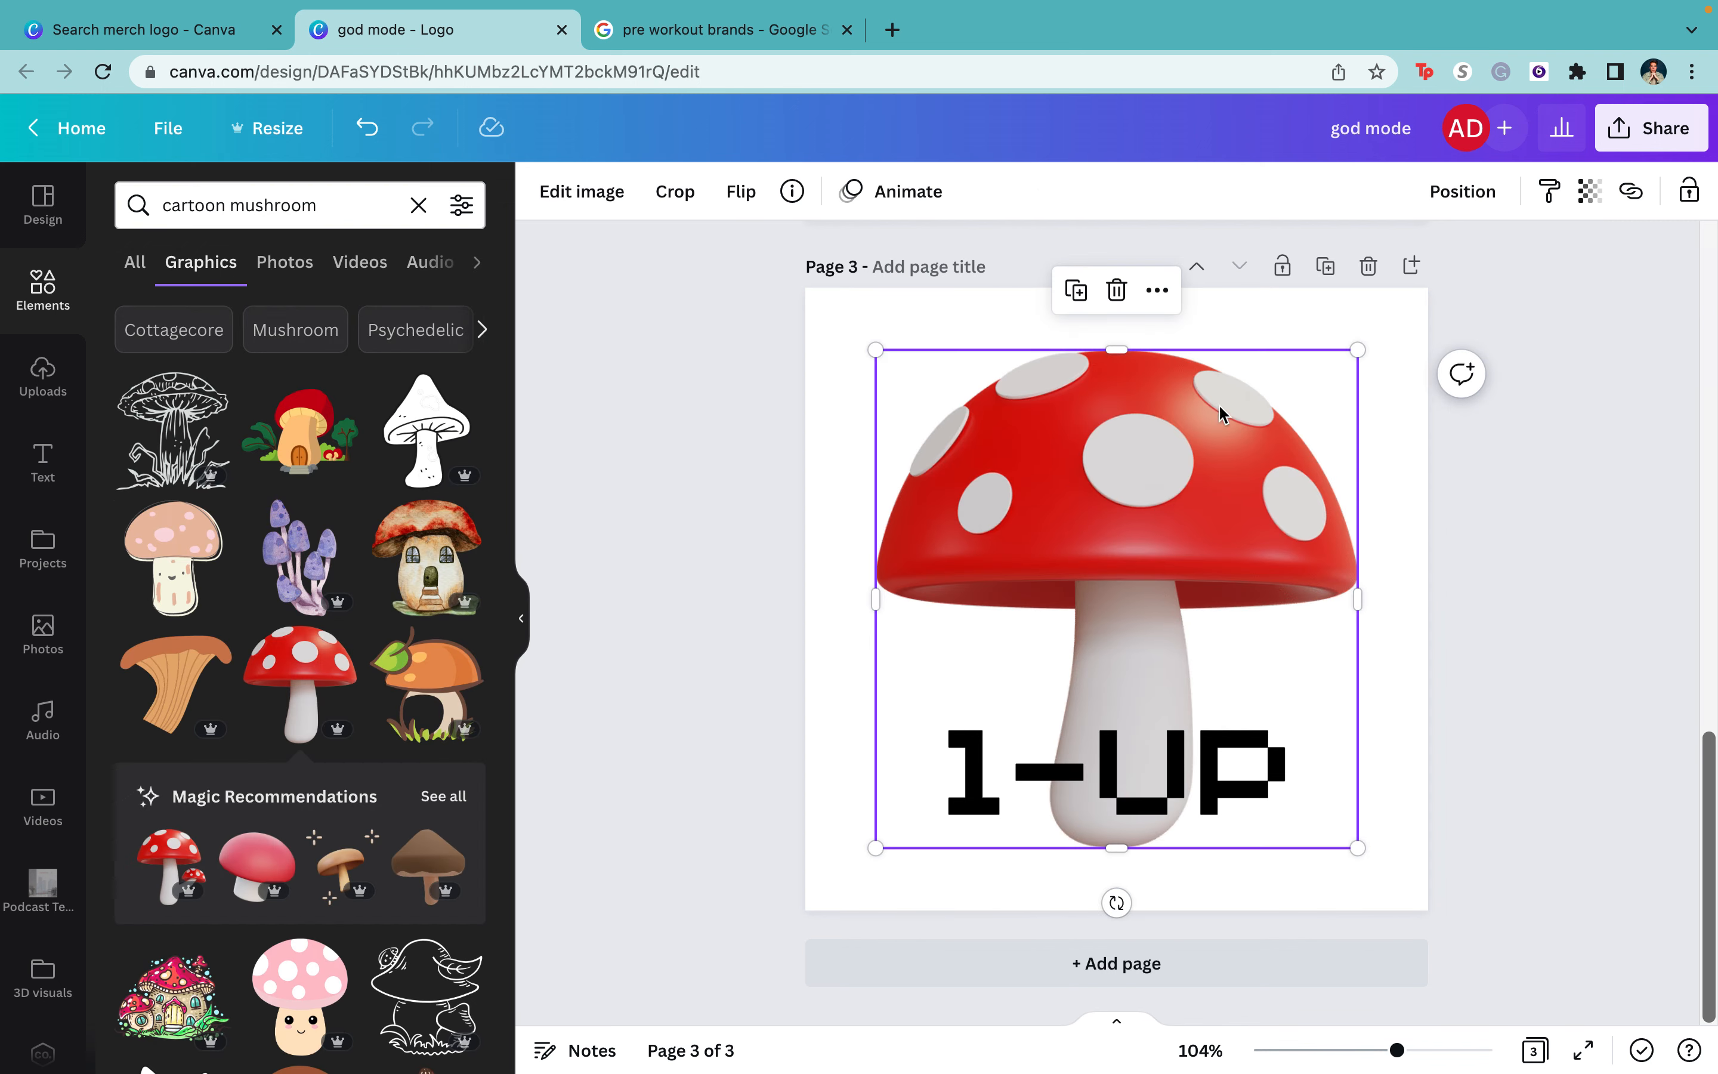
{"action": "left_click_drag", "start_coordinate": [1300, 383], "coordinate": [1135, 488]}
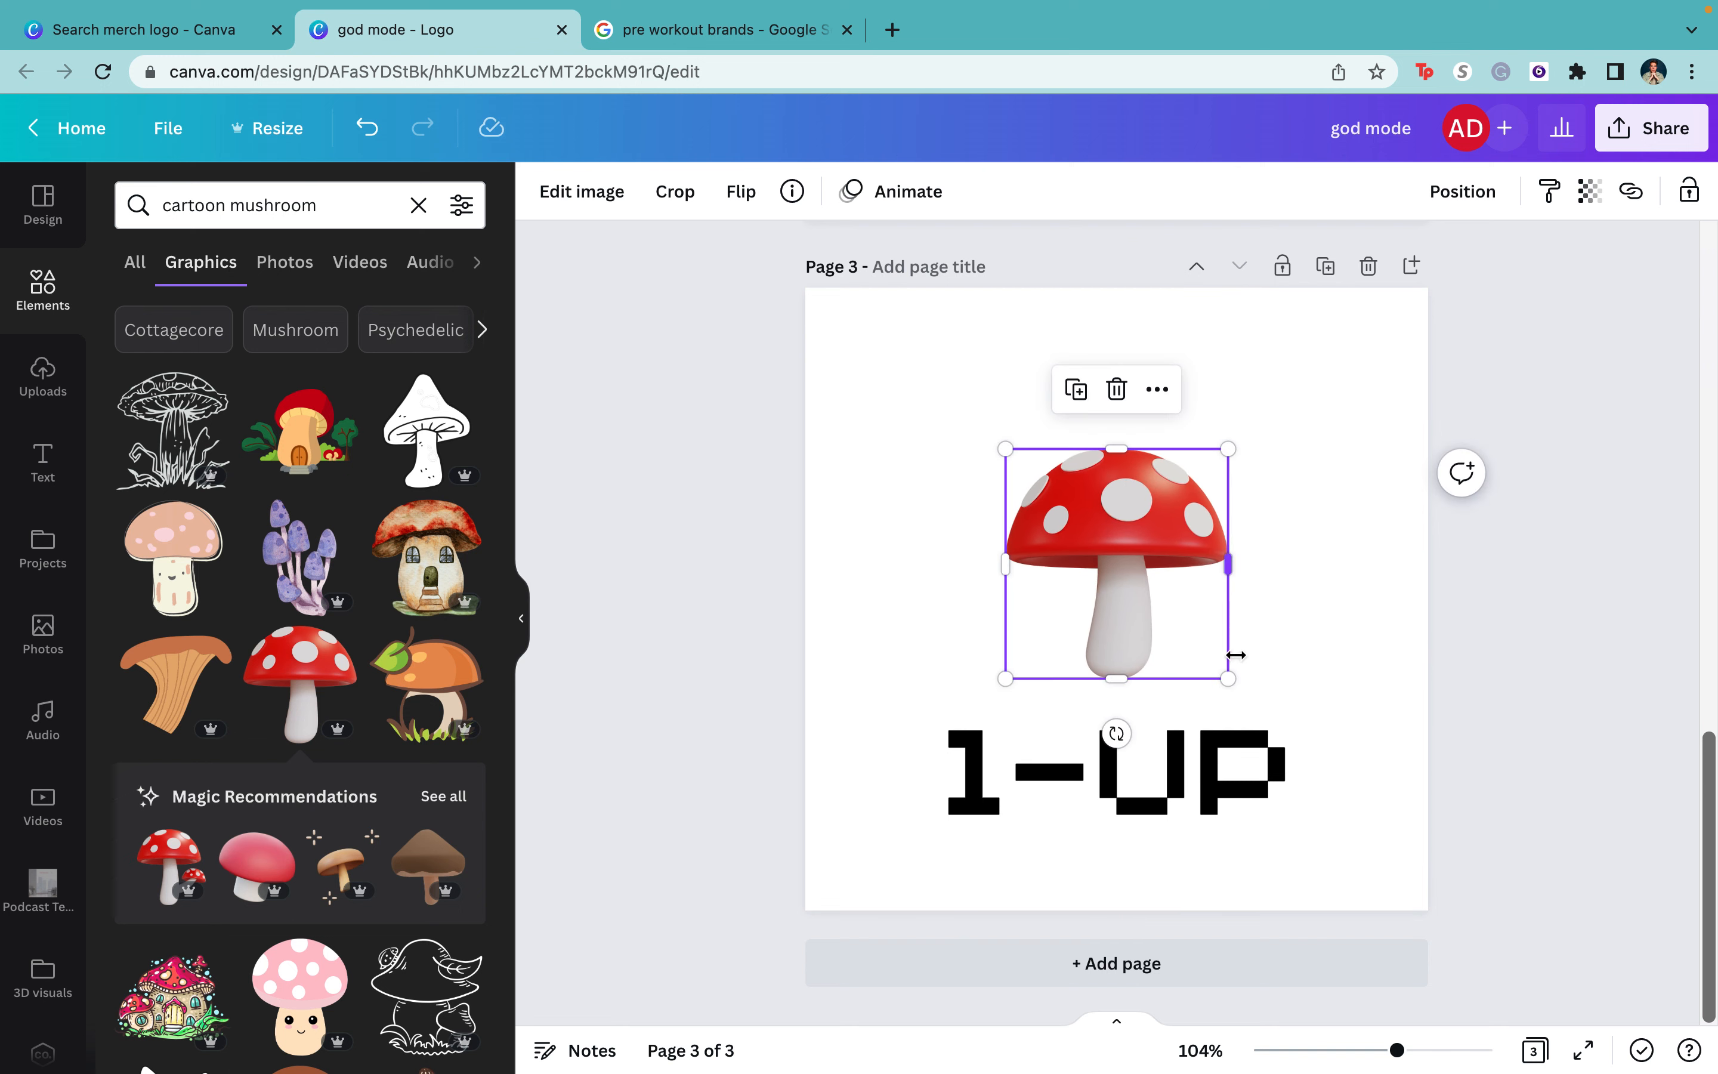
- Delete the red mushroom graphic above the 1-UP text on page 3
{"action": "left_click", "coordinate": [1233, 696]}
{"action": "left_click", "coordinate": [911, 342]}
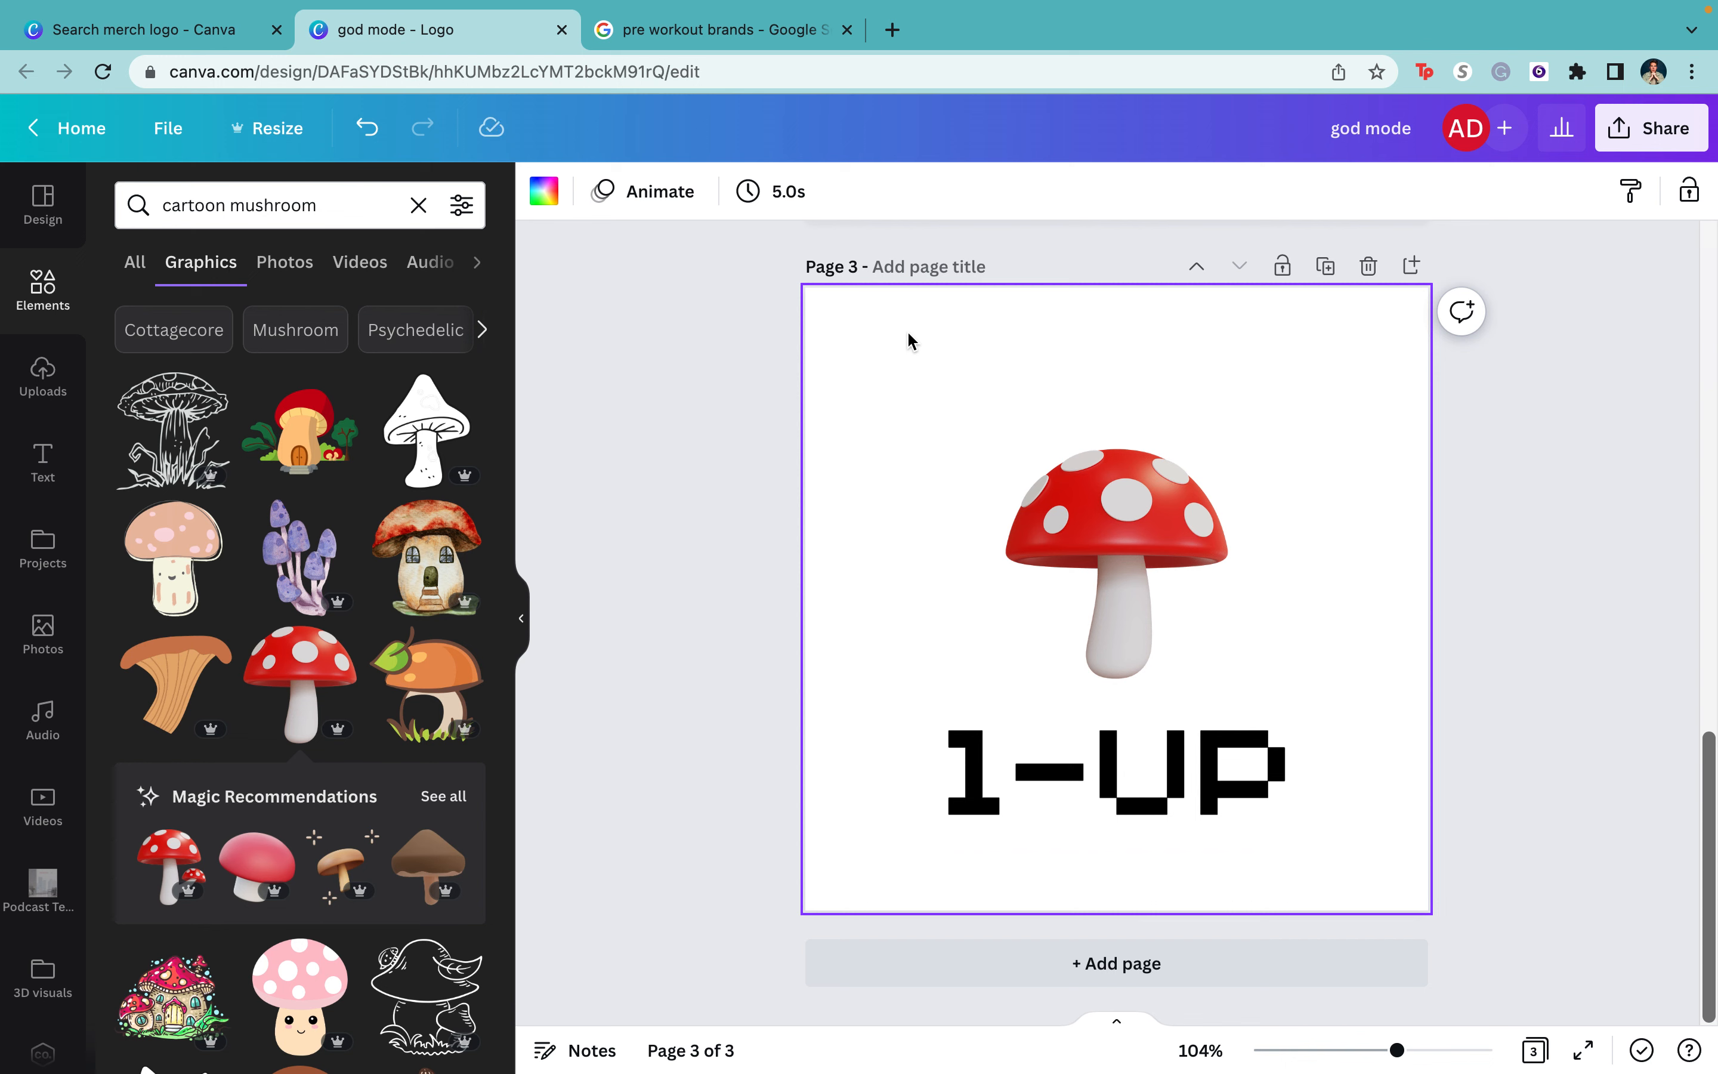
{"action": "left_click", "coordinate": [1082, 527]}
{"action": "key", "text": "Delete"}
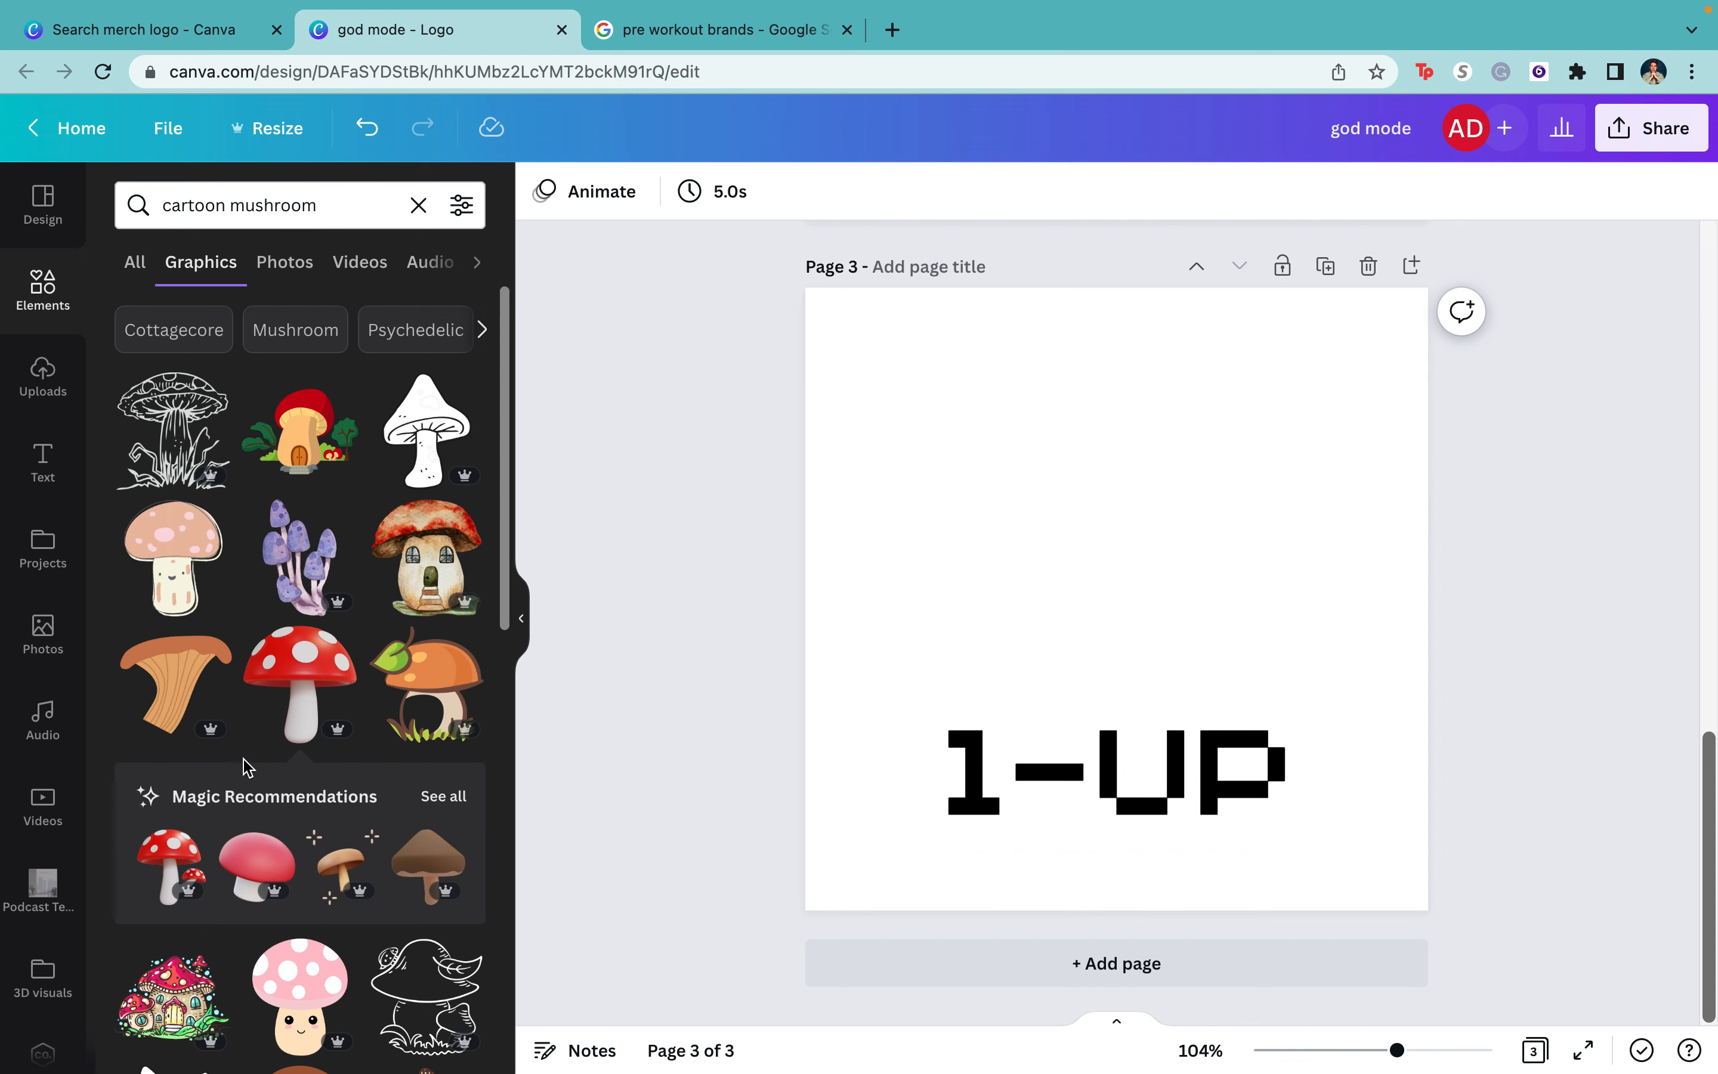
- Try the tilted red mushroom with white spots from the graphics results on page 3 and delete it
{"action": "scroll", "coordinate": [246, 763], "scroll_direction": "down", "scroll_amount": 10}
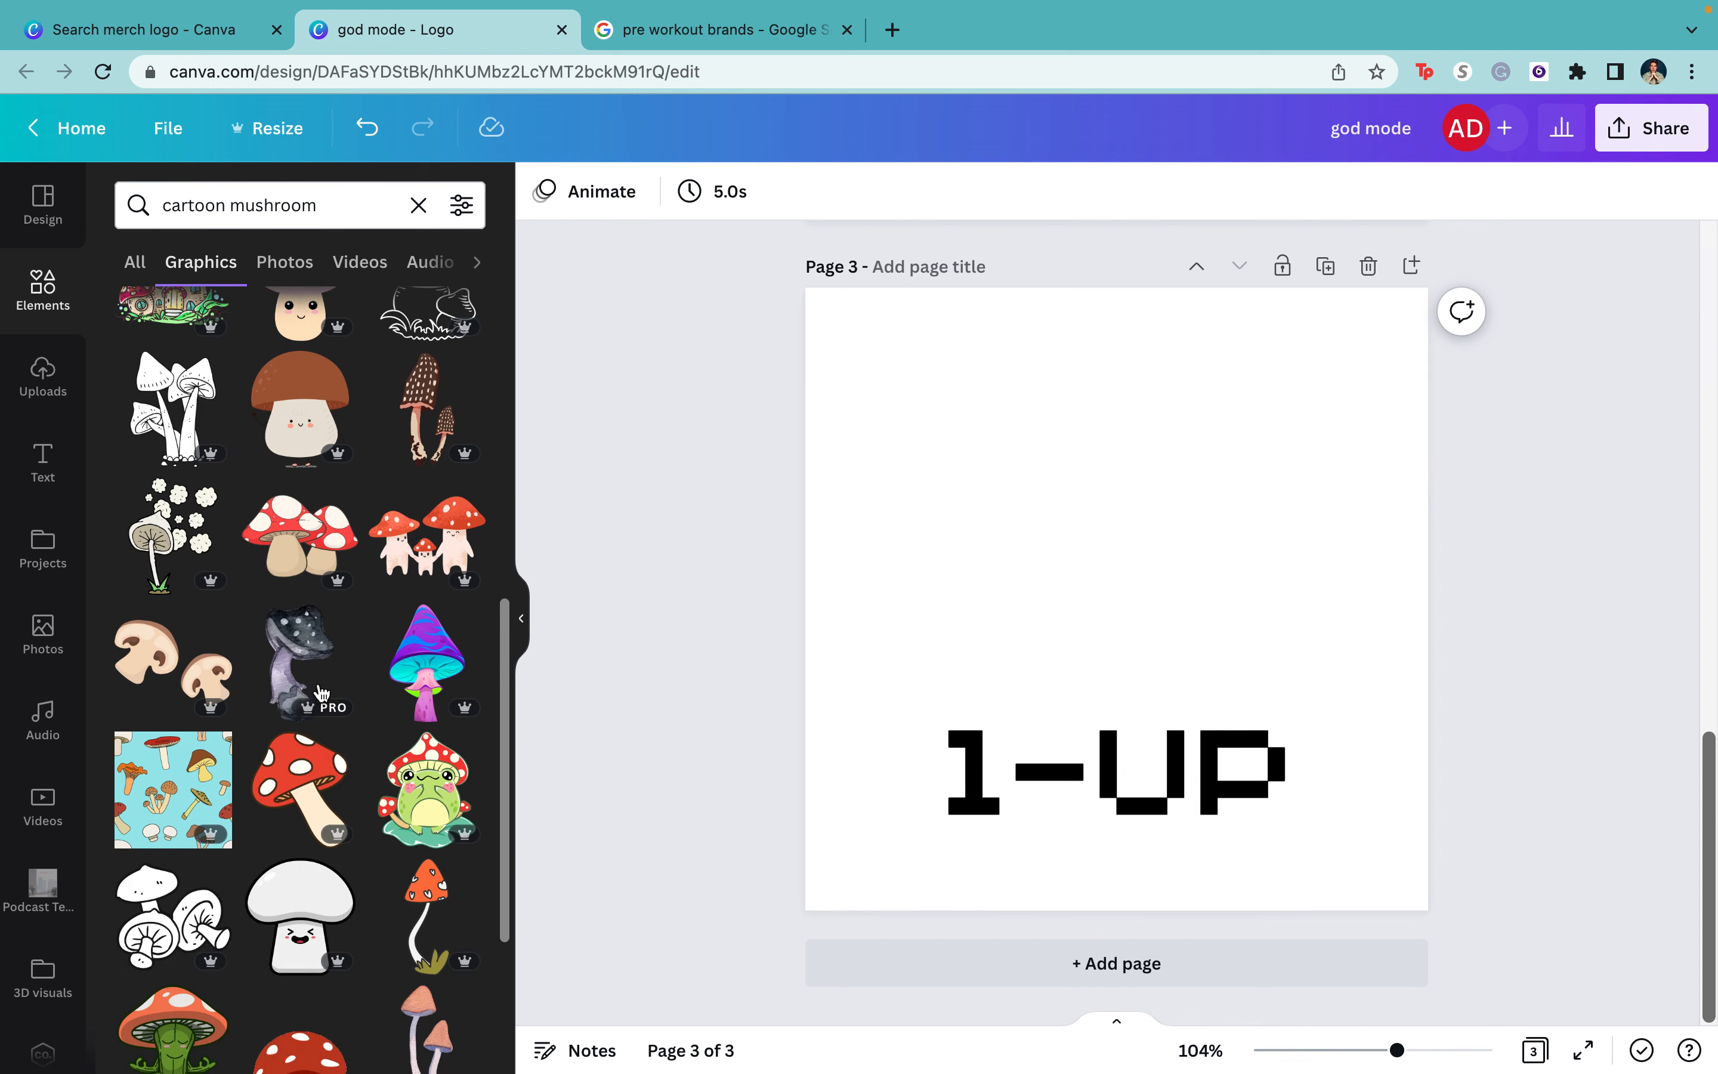
{"action": "left_click", "coordinate": [304, 788]}
{"action": "key", "text": "BackSpace"}
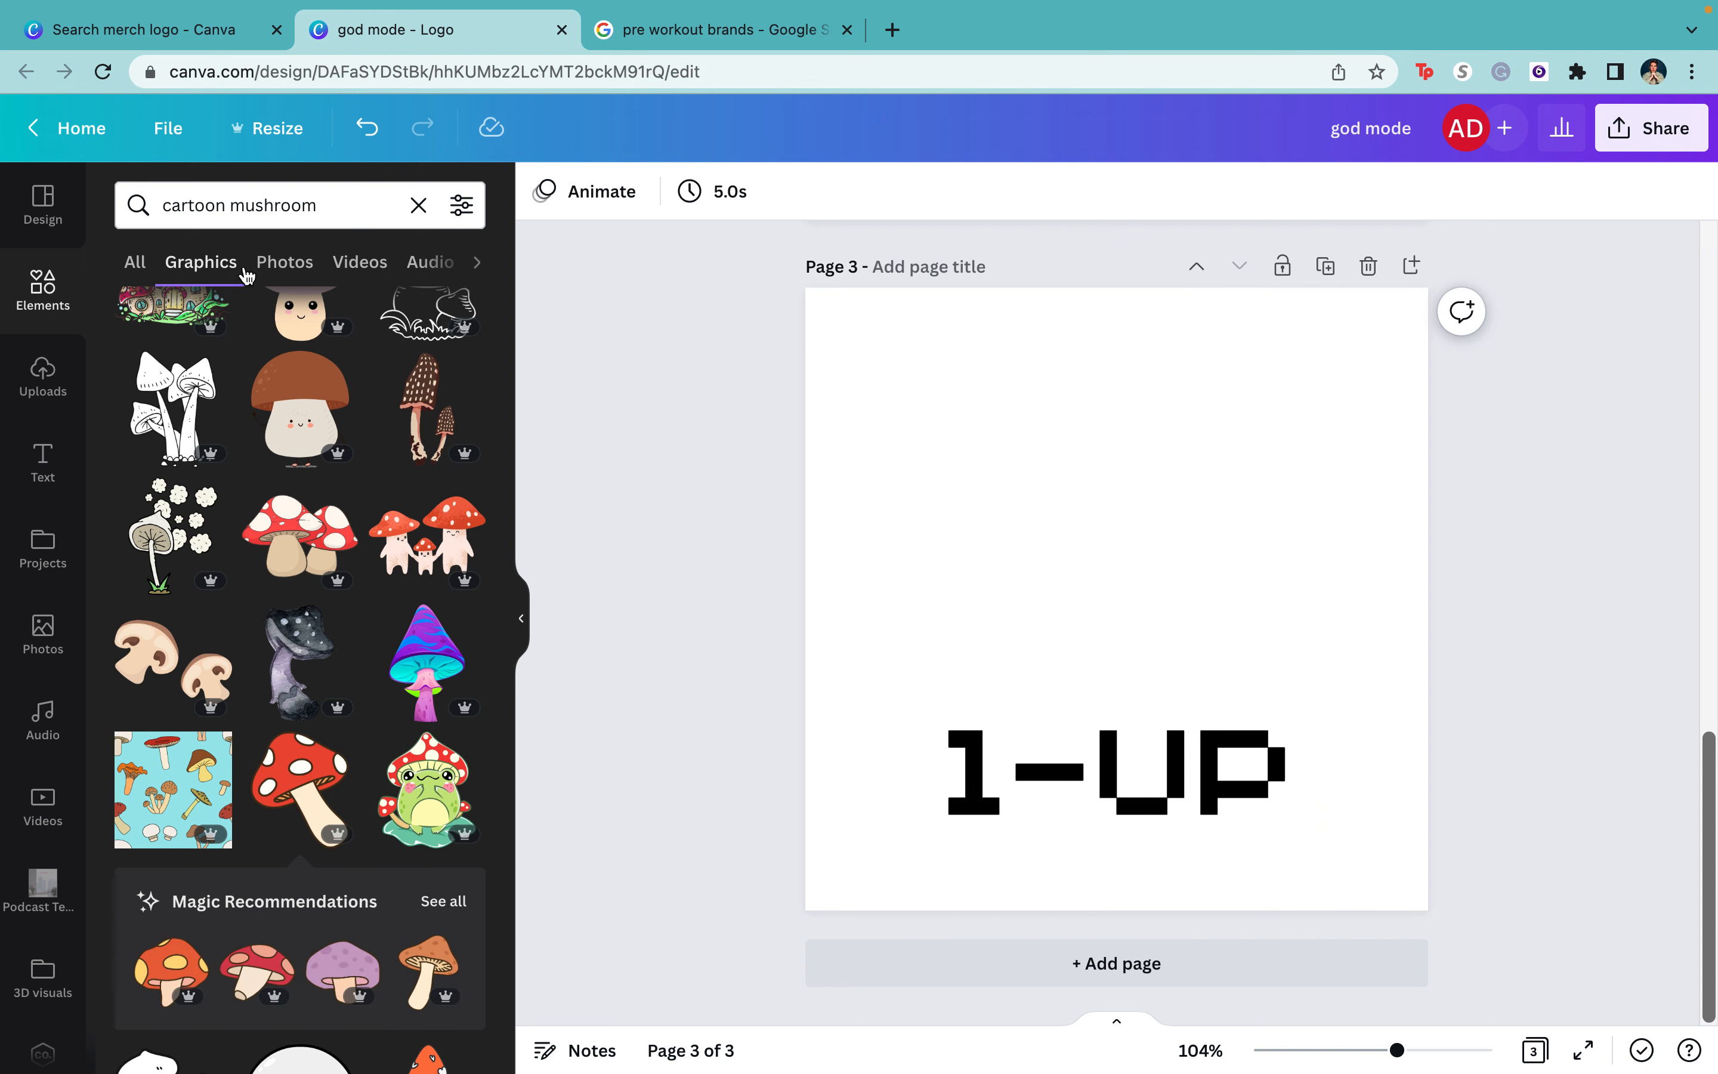
- Search the elements for "8-bit" and show only the graphics
{"action": "left_click", "coordinate": [406, 221]}
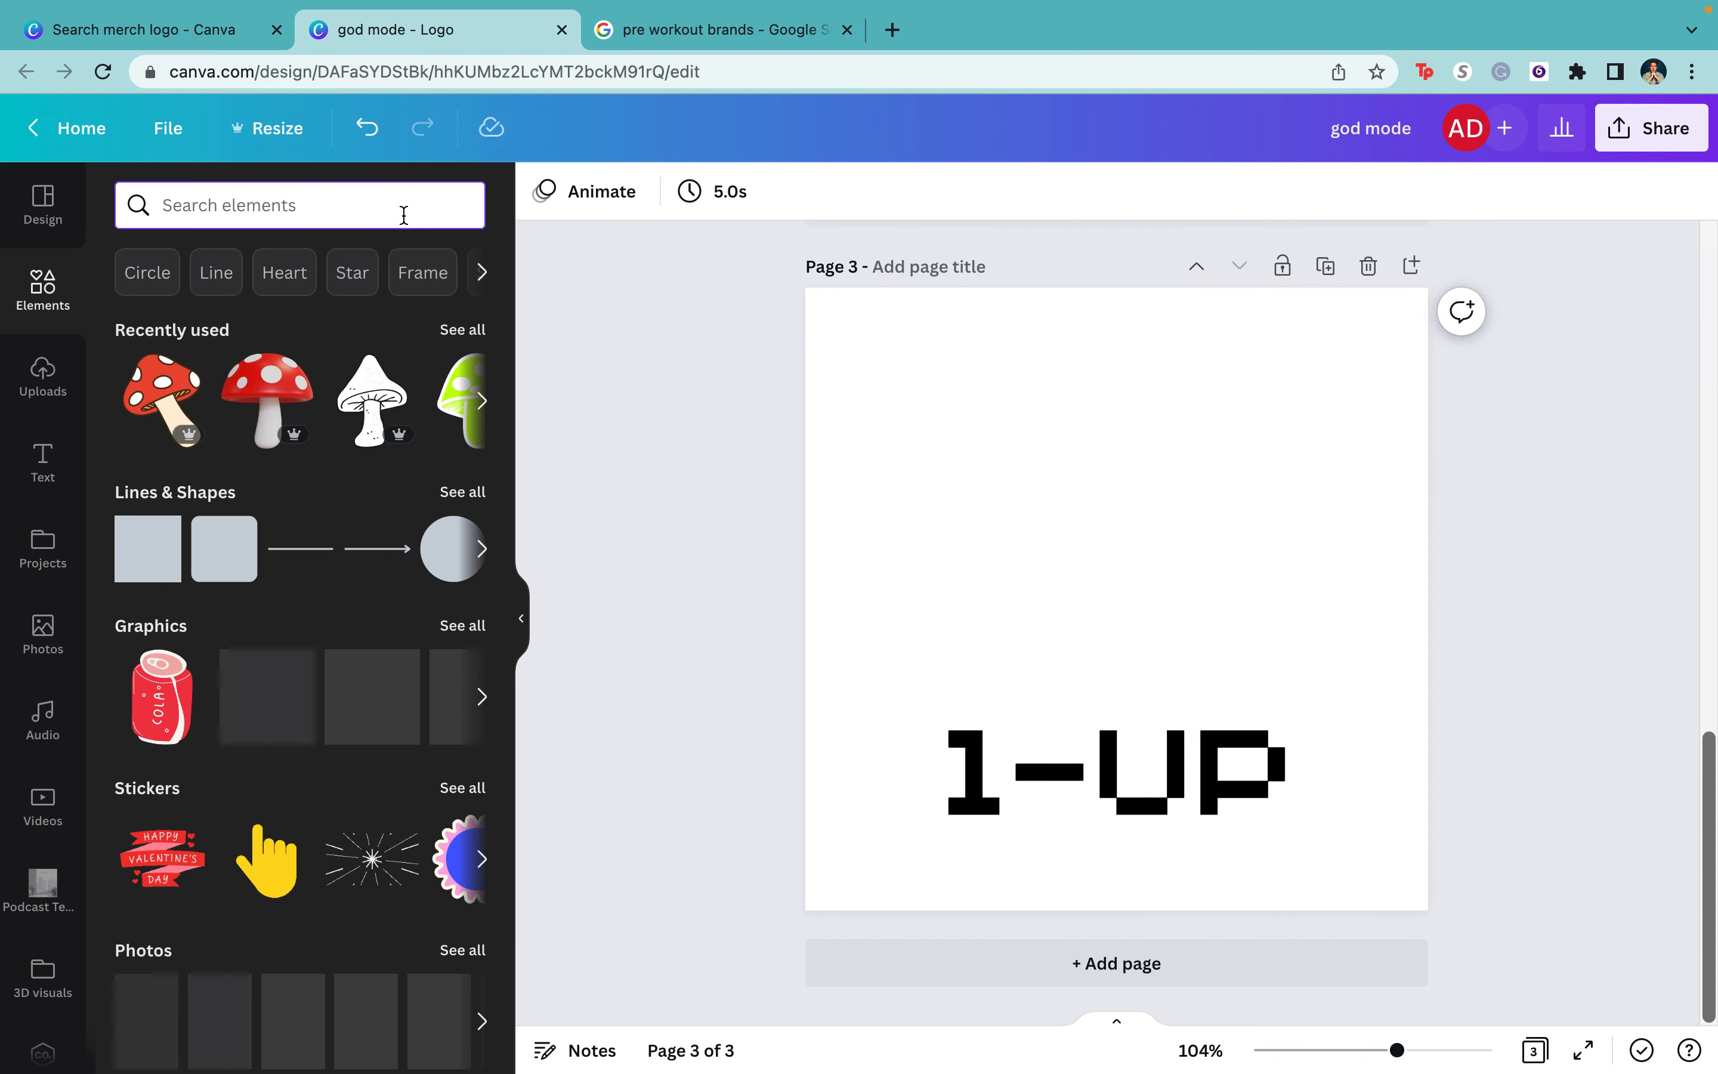
{"action": "type", "text": "8-bir"}
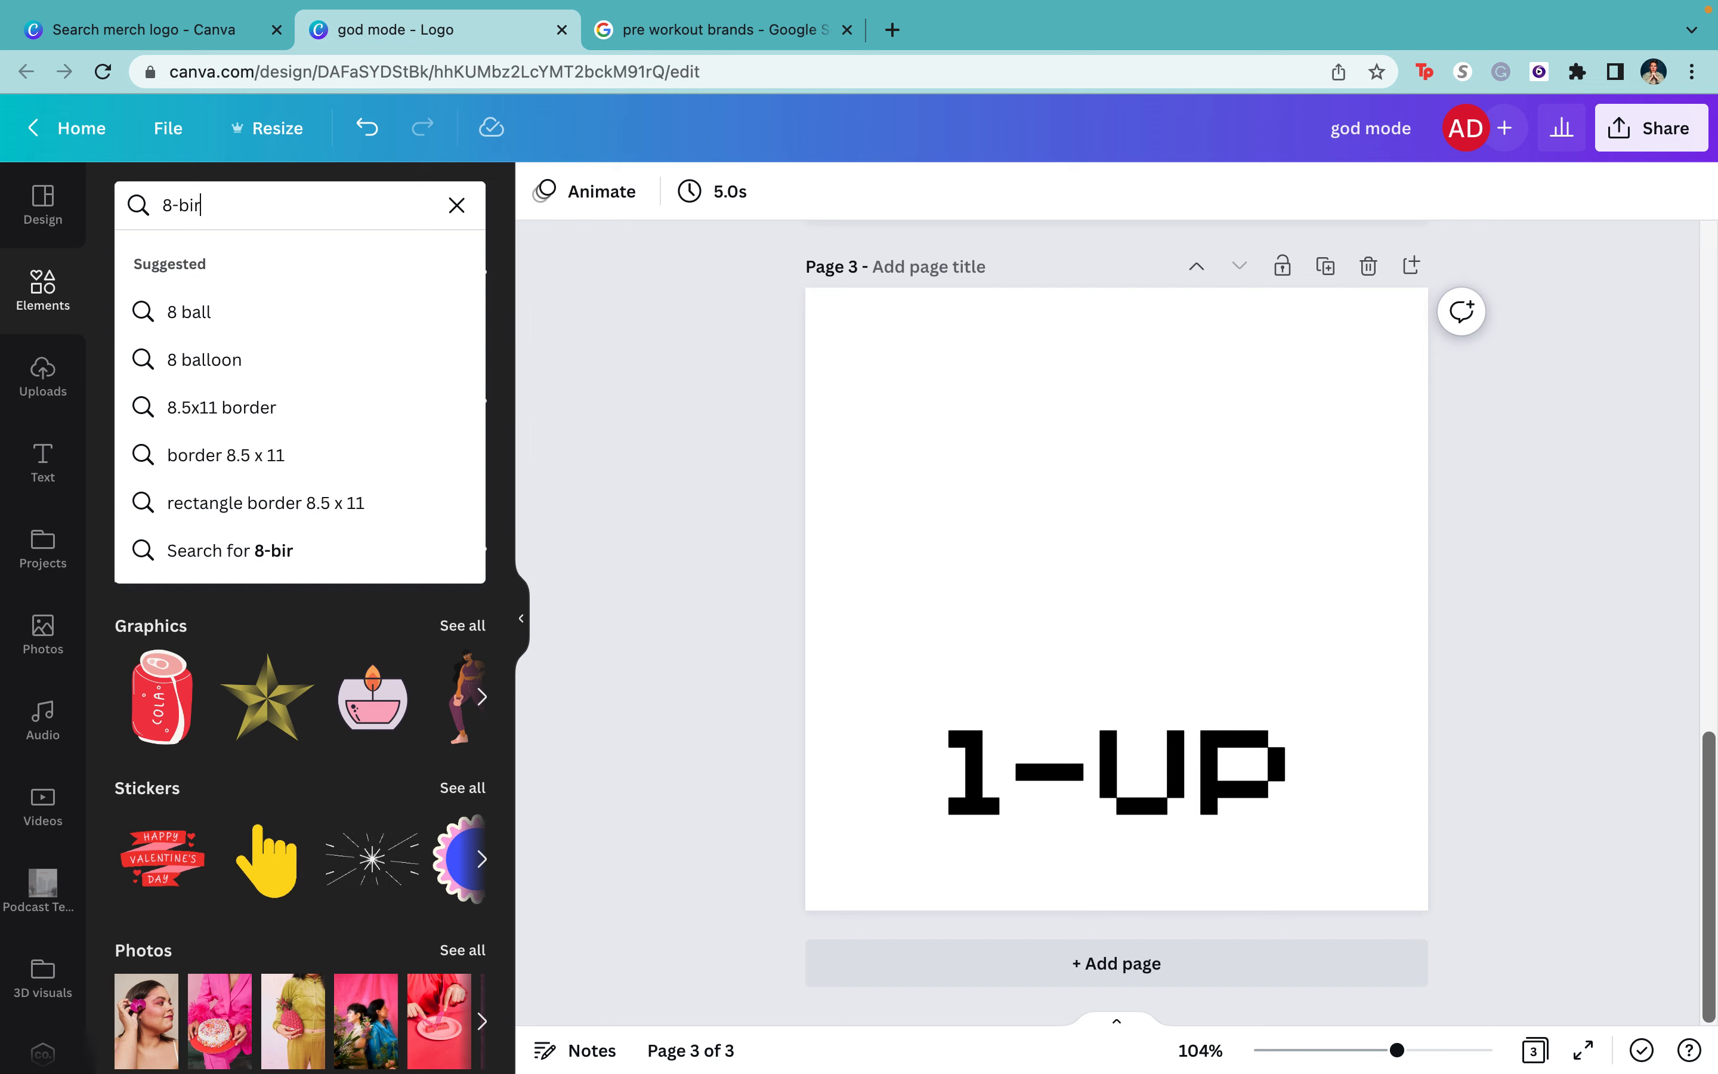
{"action": "key", "text": "Return"}
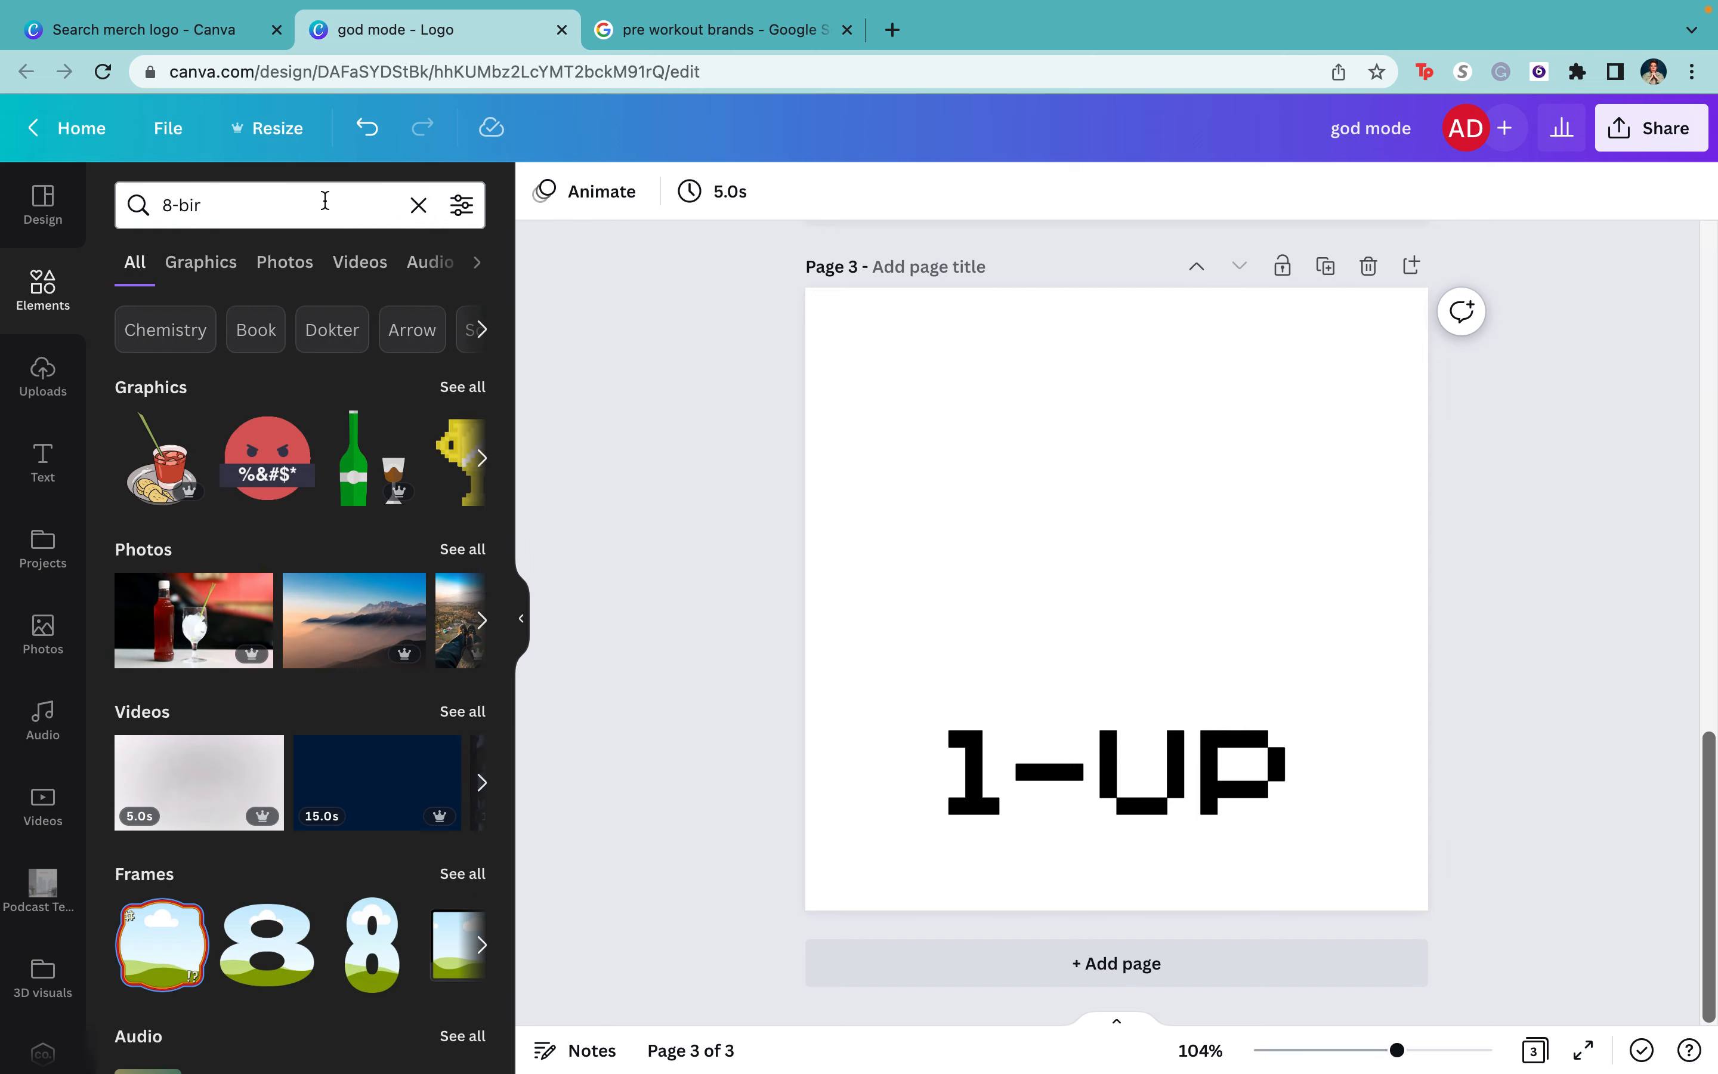
{"action": "key", "text": "BackSpace"}
{"action": "type", "text": "t"}
{"action": "key", "text": "Return"}
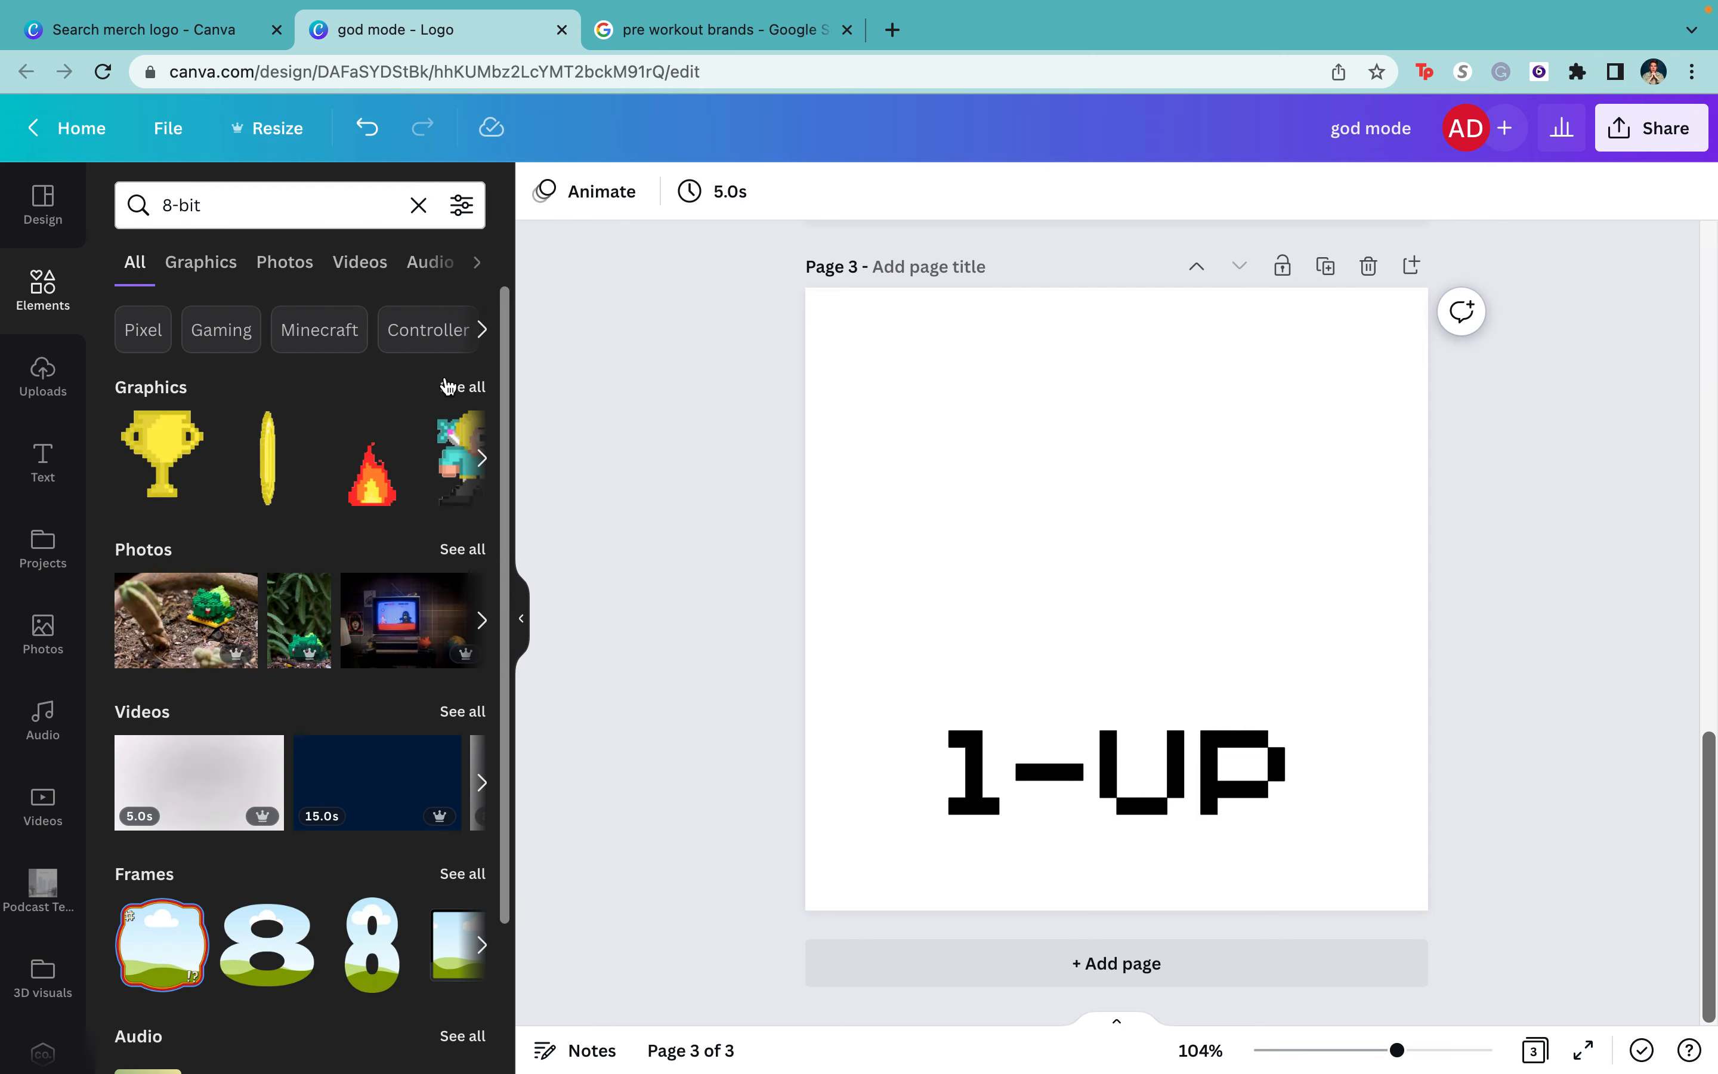
{"action": "left_click", "coordinate": [447, 386]}
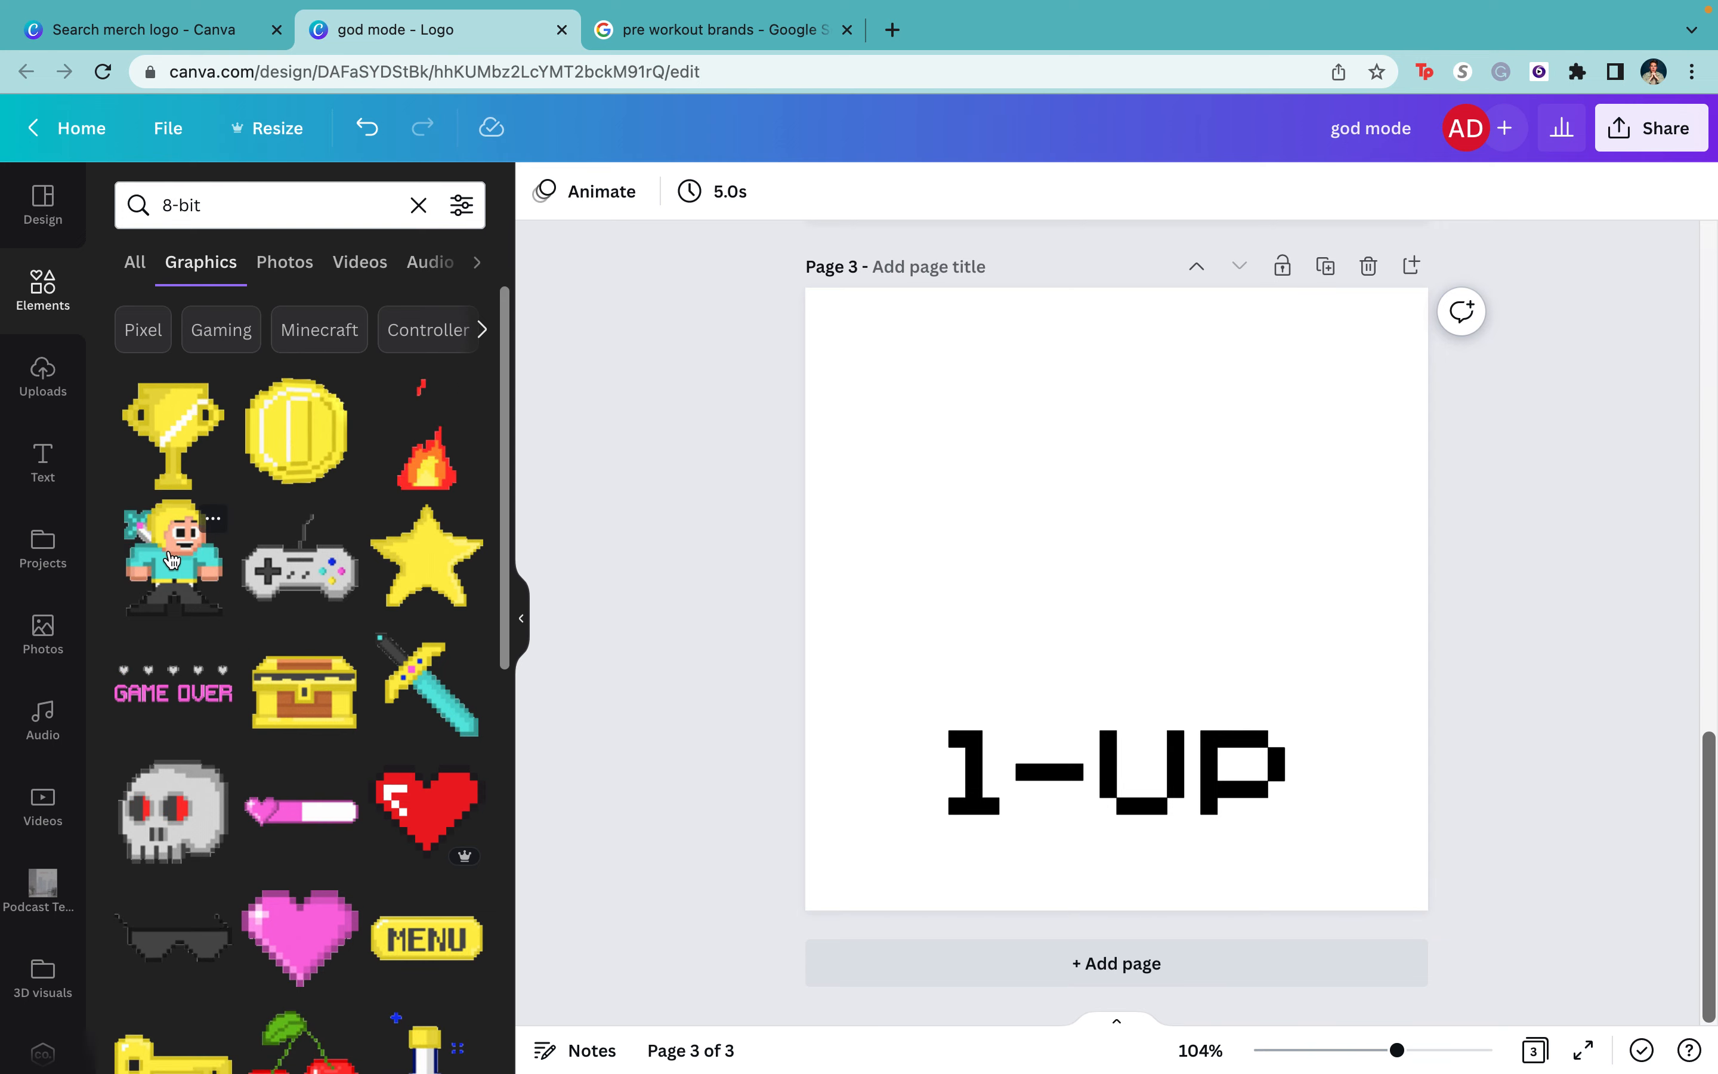
{"action": "left_click", "coordinate": [279, 276]}
{"action": "left_click", "coordinate": [241, 264]}
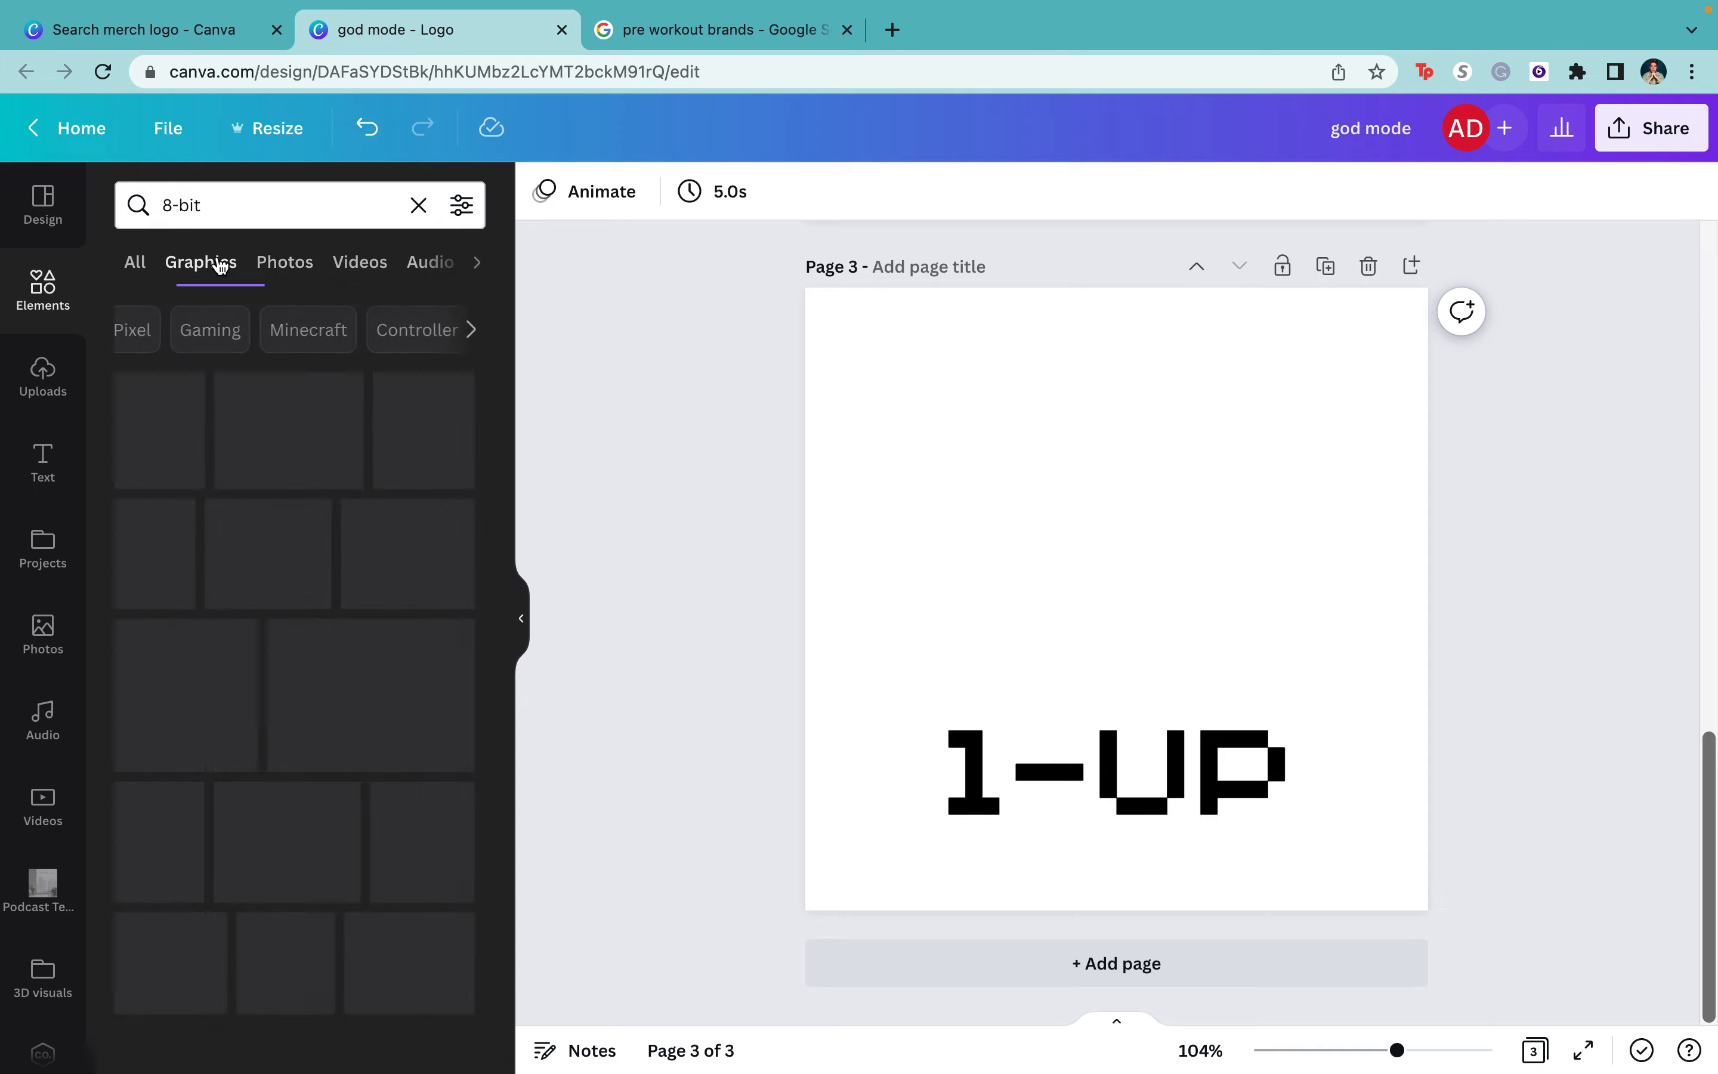
- Add the red pixel heart with a black outline to page 3 and size and place it above the 1-UP text
{"action": "scroll", "coordinate": [396, 629], "scroll_direction": "down", "scroll_amount": 3}
{"action": "left_click", "coordinate": [395, 629]}
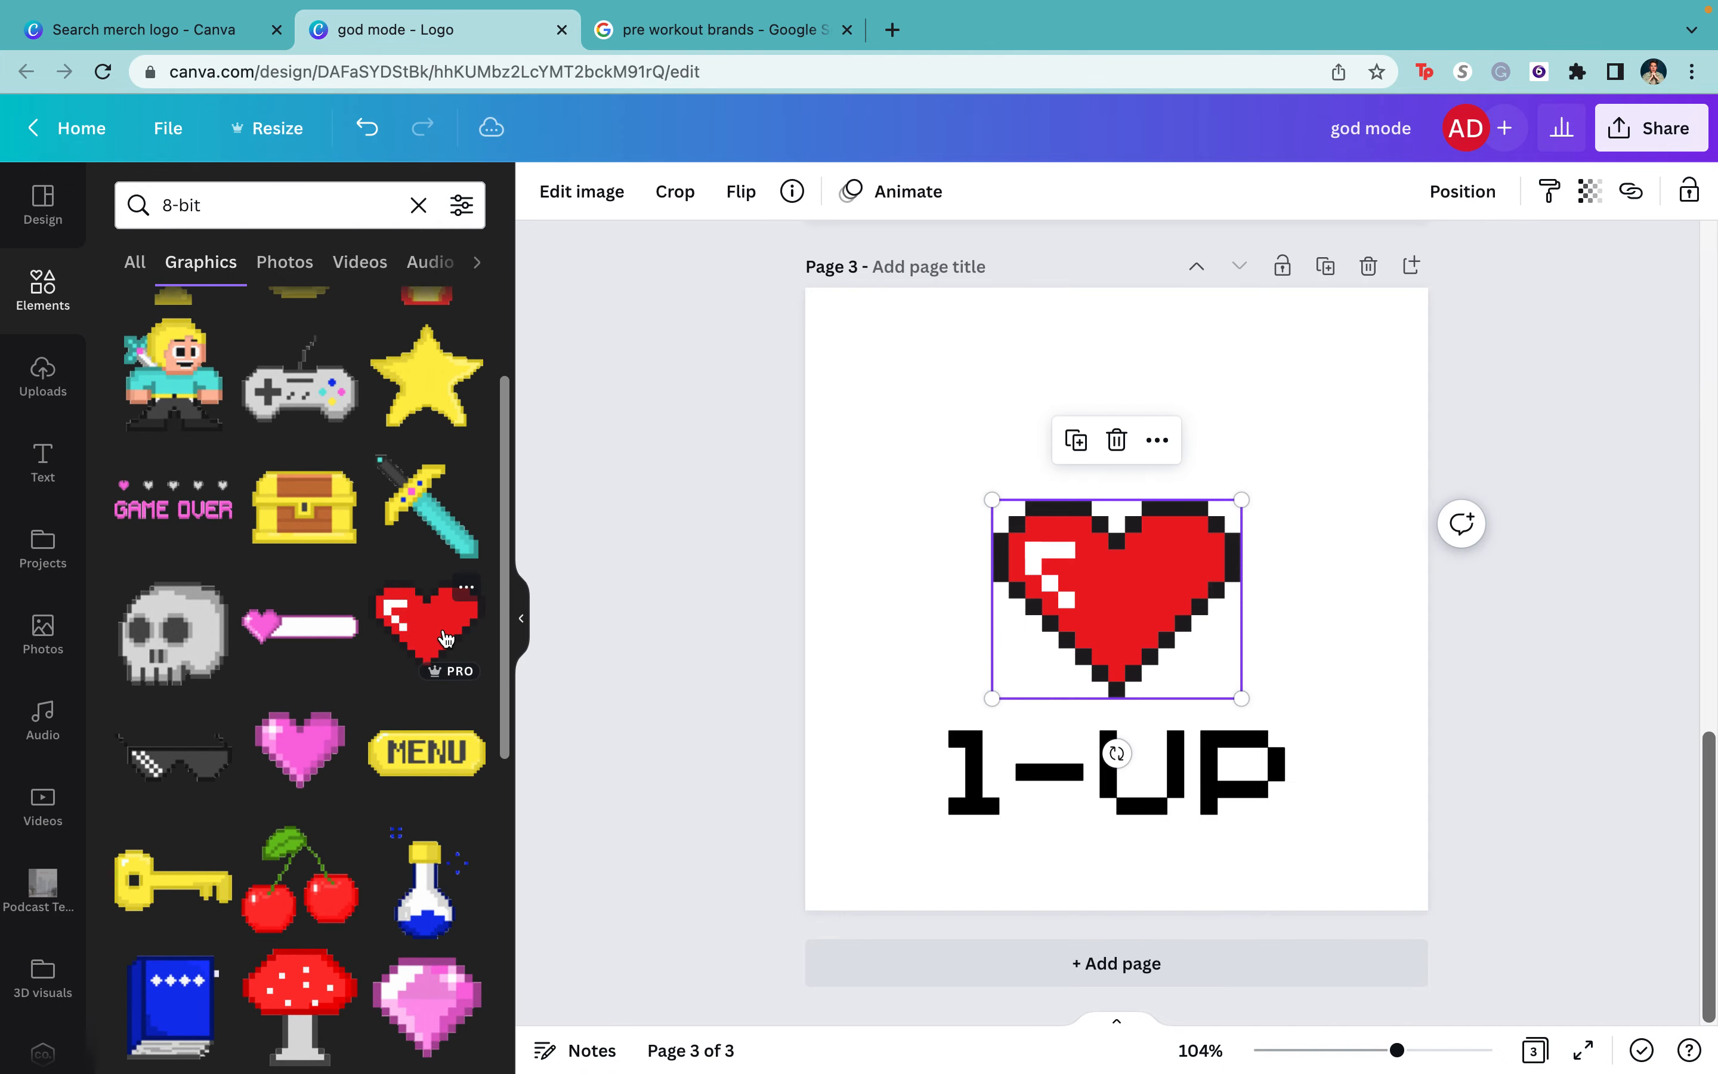
{"action": "left_click_drag", "start_coordinate": [993, 497], "coordinate": [942, 463]}
{"action": "left_click_drag", "start_coordinate": [1117, 586], "coordinate": [1272, 569]}
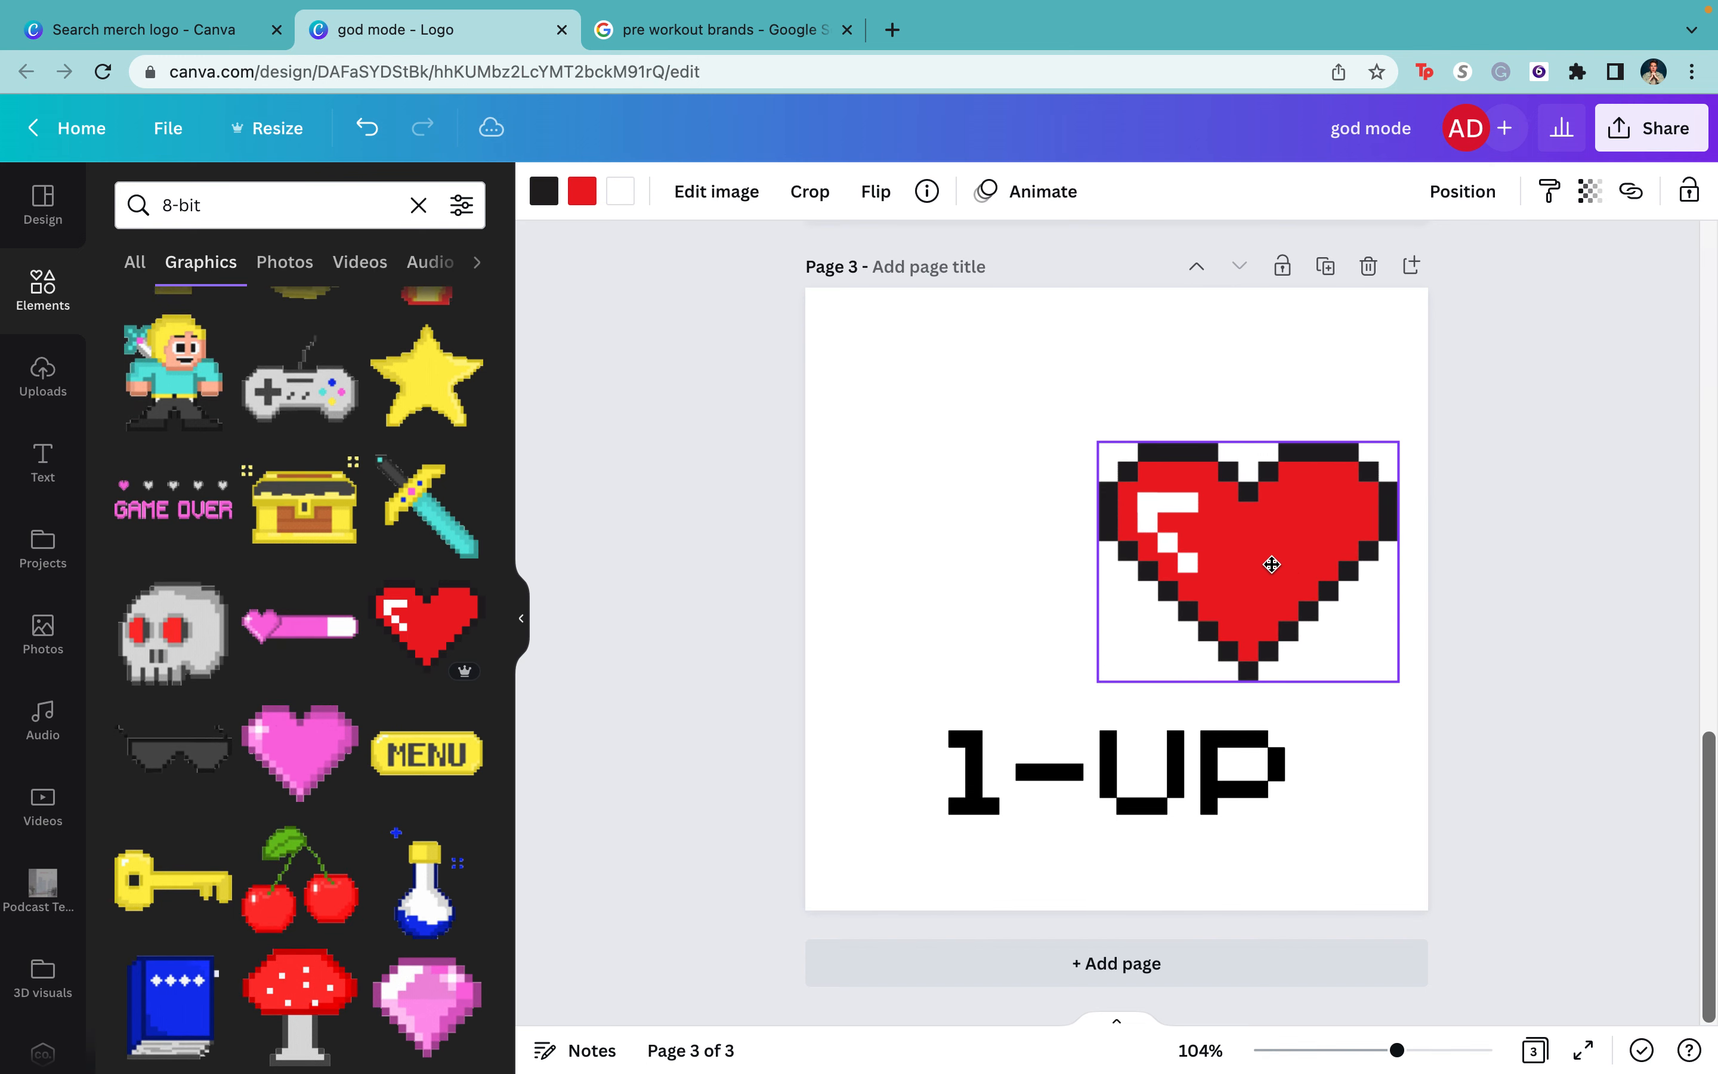
{"action": "left_click_drag", "start_coordinate": [1369, 463], "coordinate": [1311, 497]}
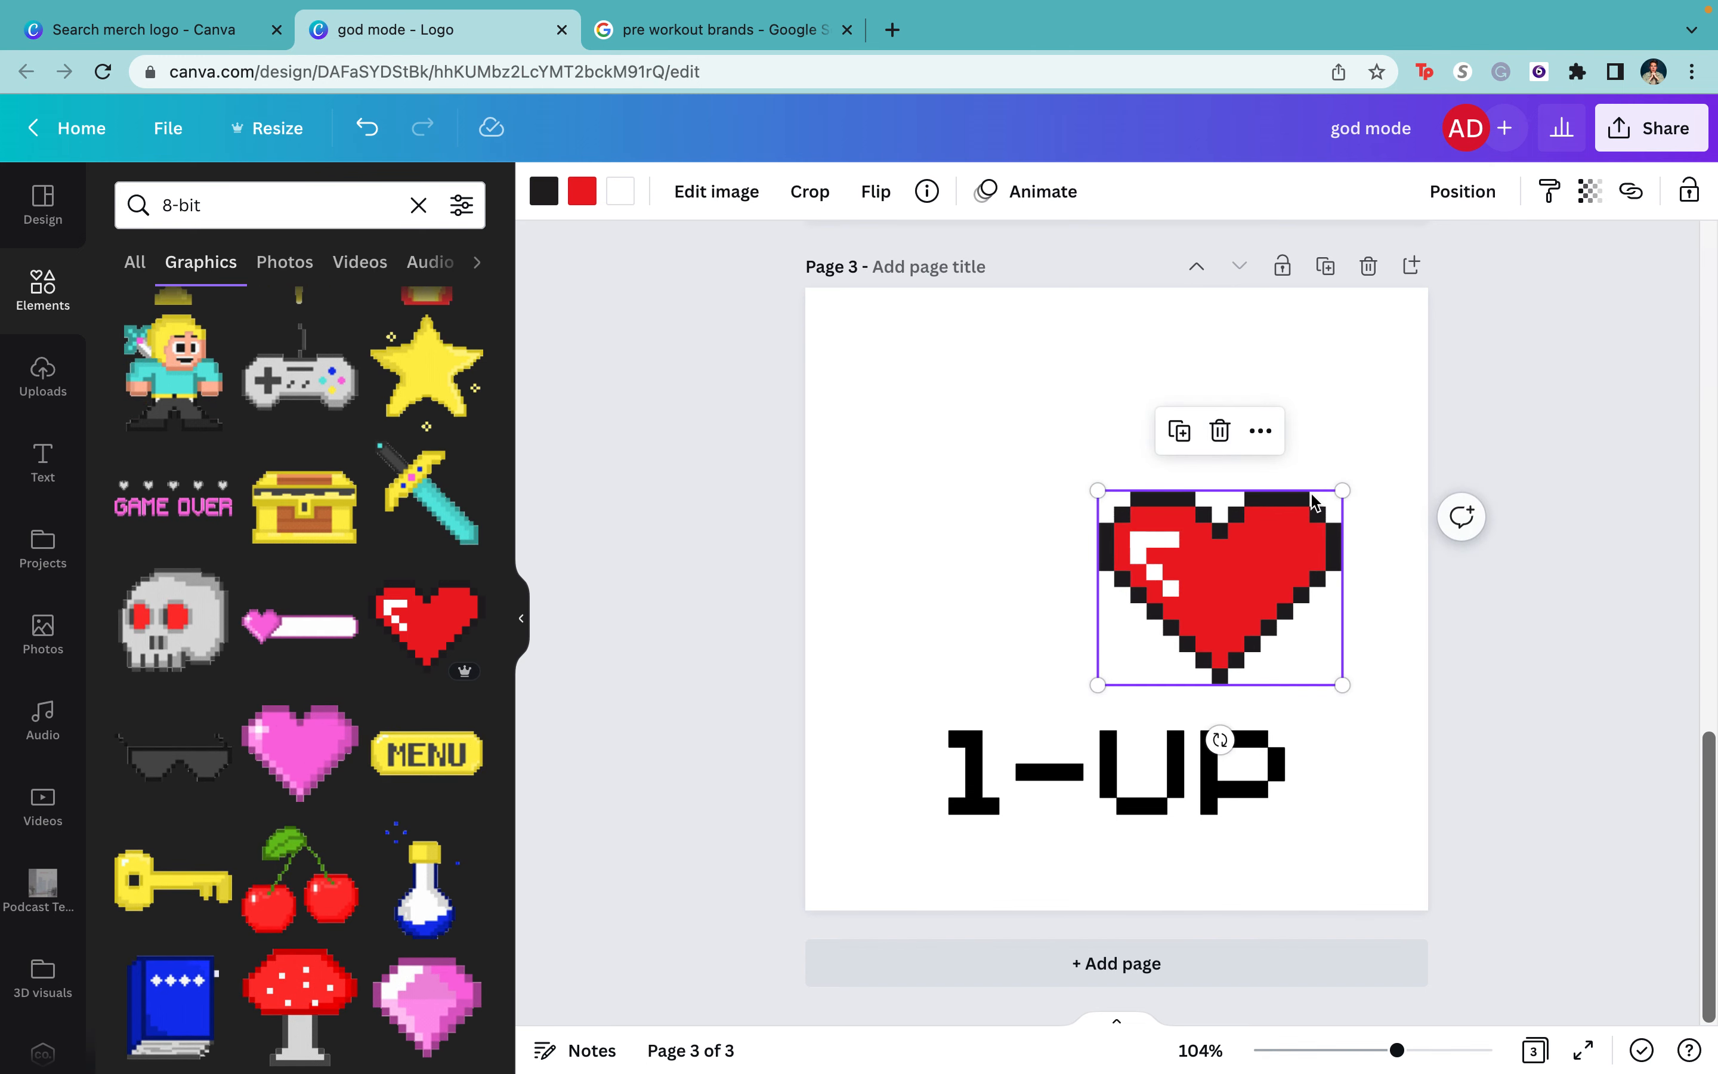
{"action": "left_click_drag", "start_coordinate": [1142, 543], "coordinate": [1231, 522]}
- Duplicate the heart twice, spread the three hearts above the 1-UP text, and shrink the left one to a small icon
{"action": "key", "text": "super+d"}
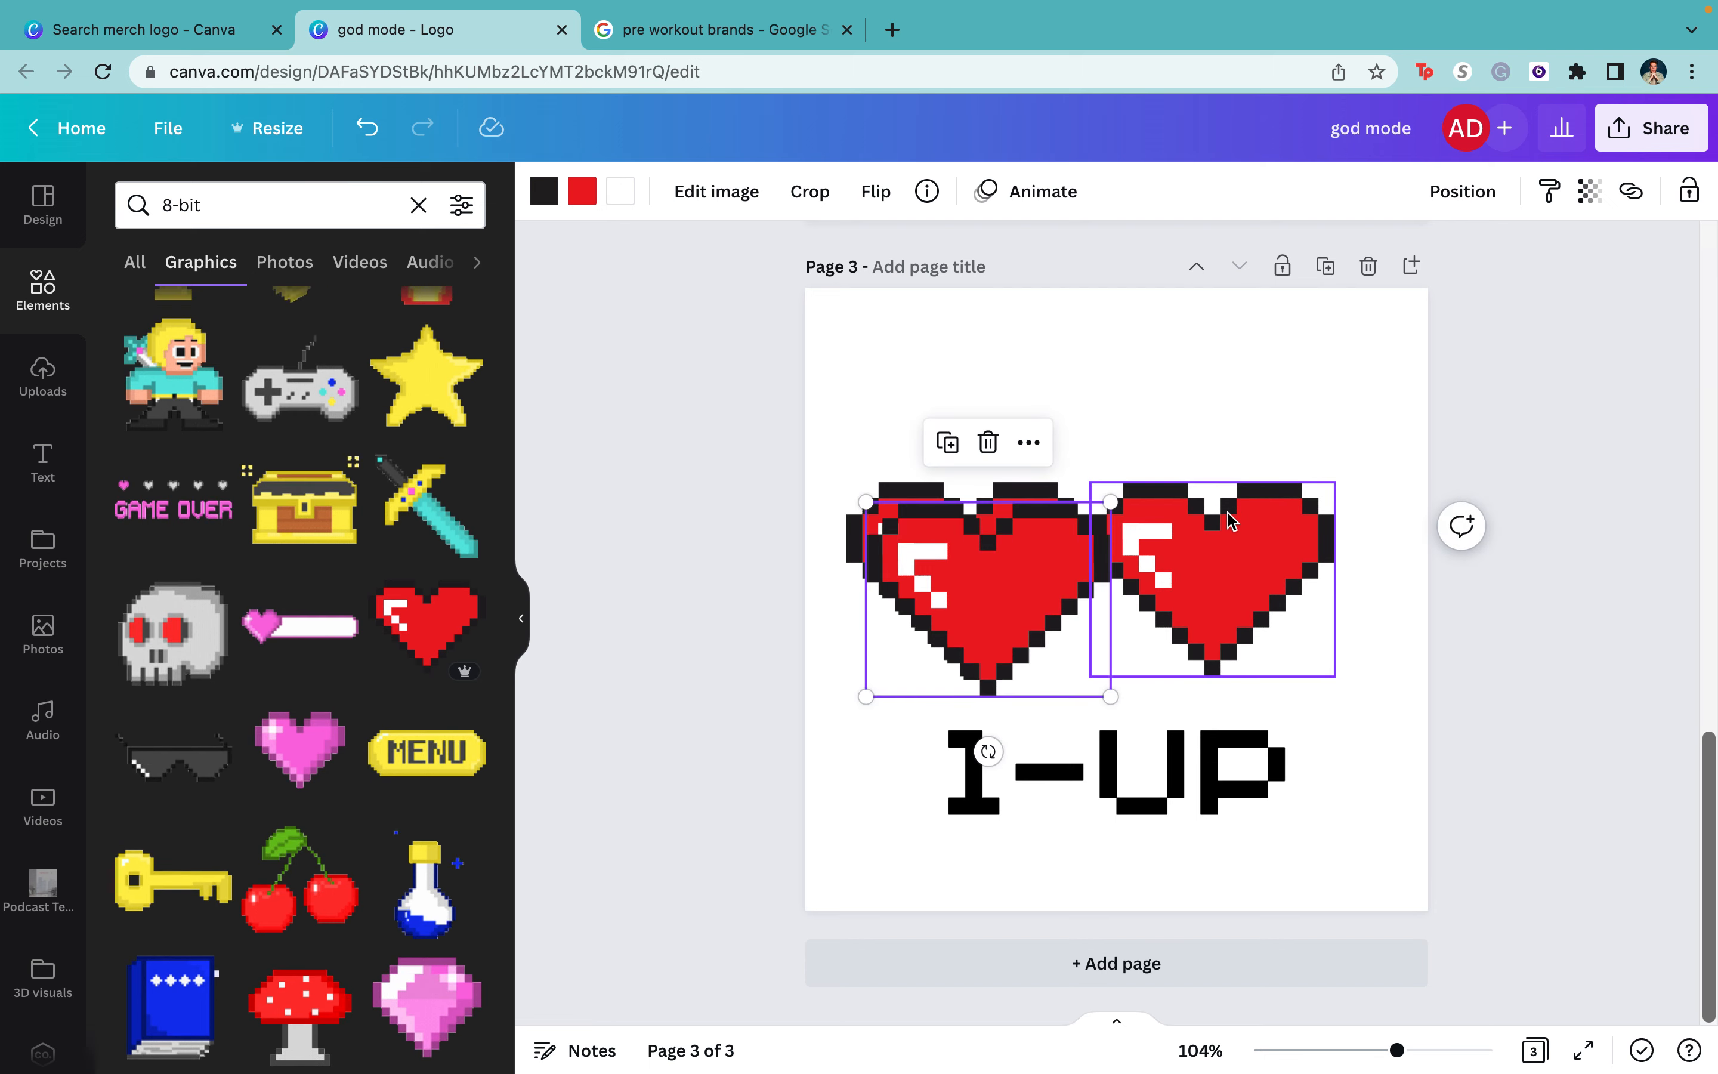
{"action": "left_click_drag", "start_coordinate": [1055, 581], "coordinate": [1143, 659]}
{"action": "left_click", "coordinate": [929, 541]}
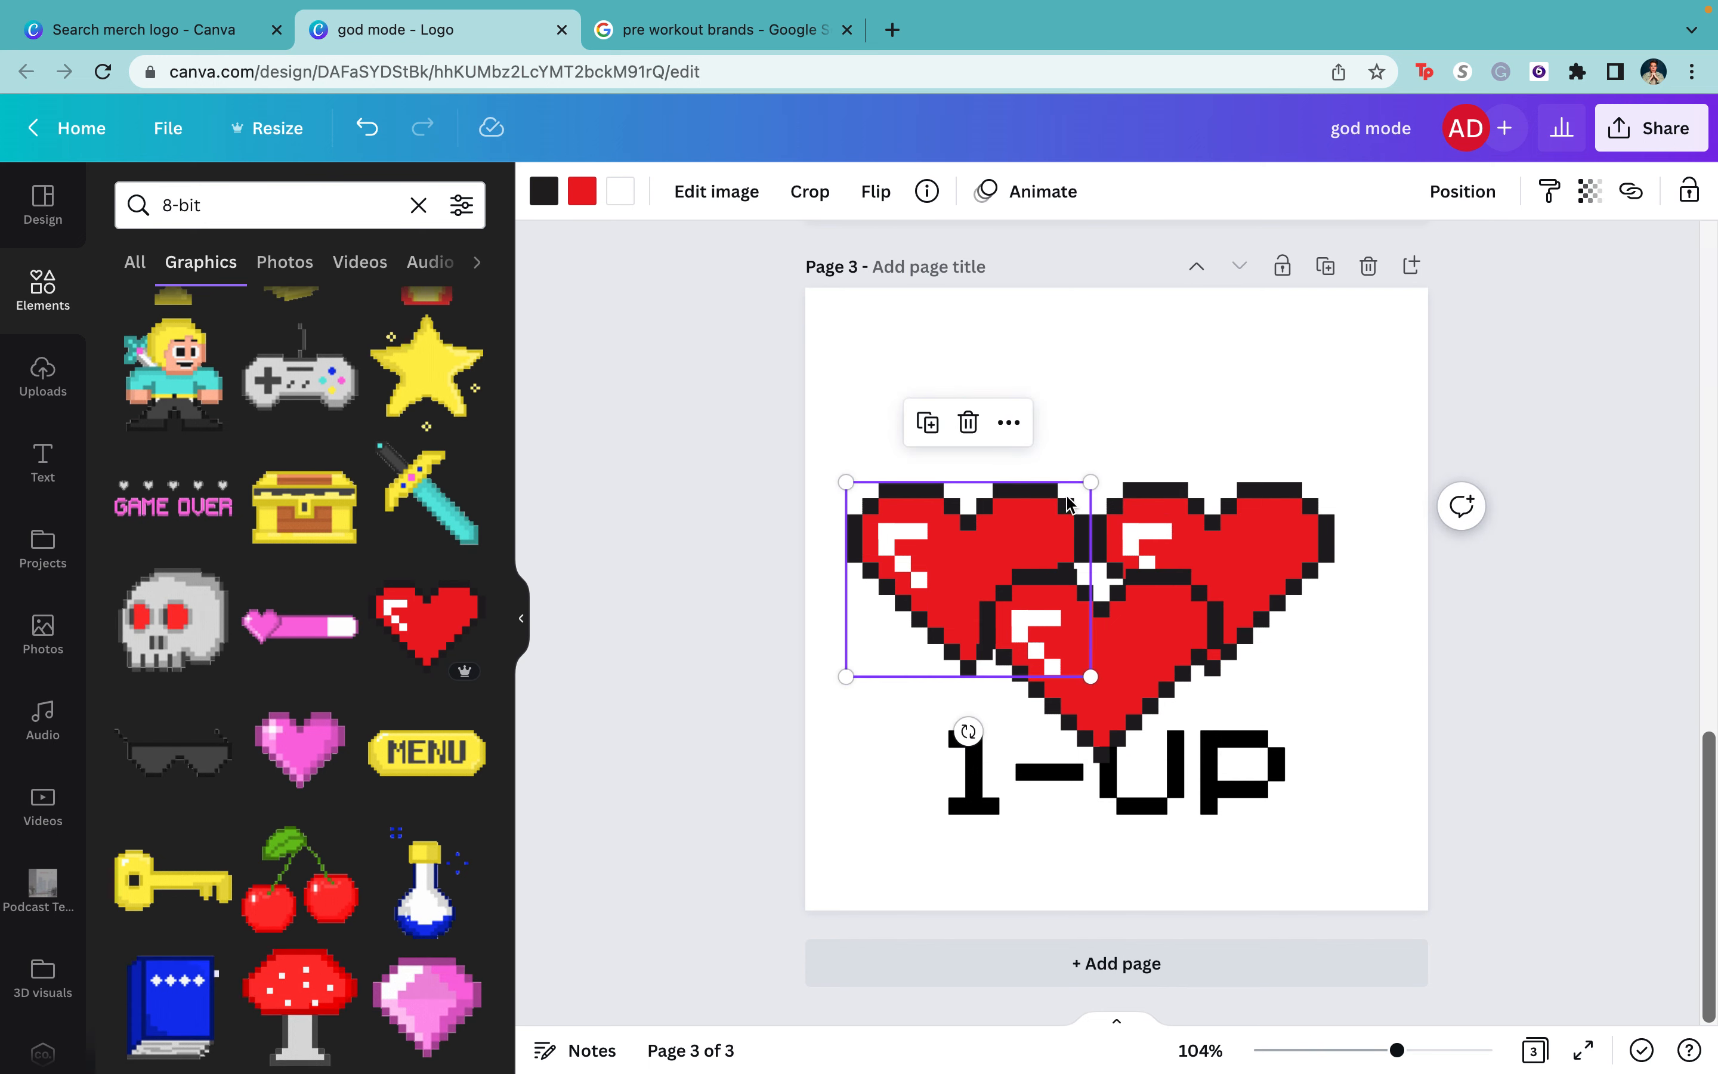
{"action": "left_click_drag", "start_coordinate": [1091, 477], "coordinate": [944, 599]}
- Shrink the two other hearts, then delete both so only the small left heart is kept
{"action": "left_click", "coordinate": [1249, 525]}
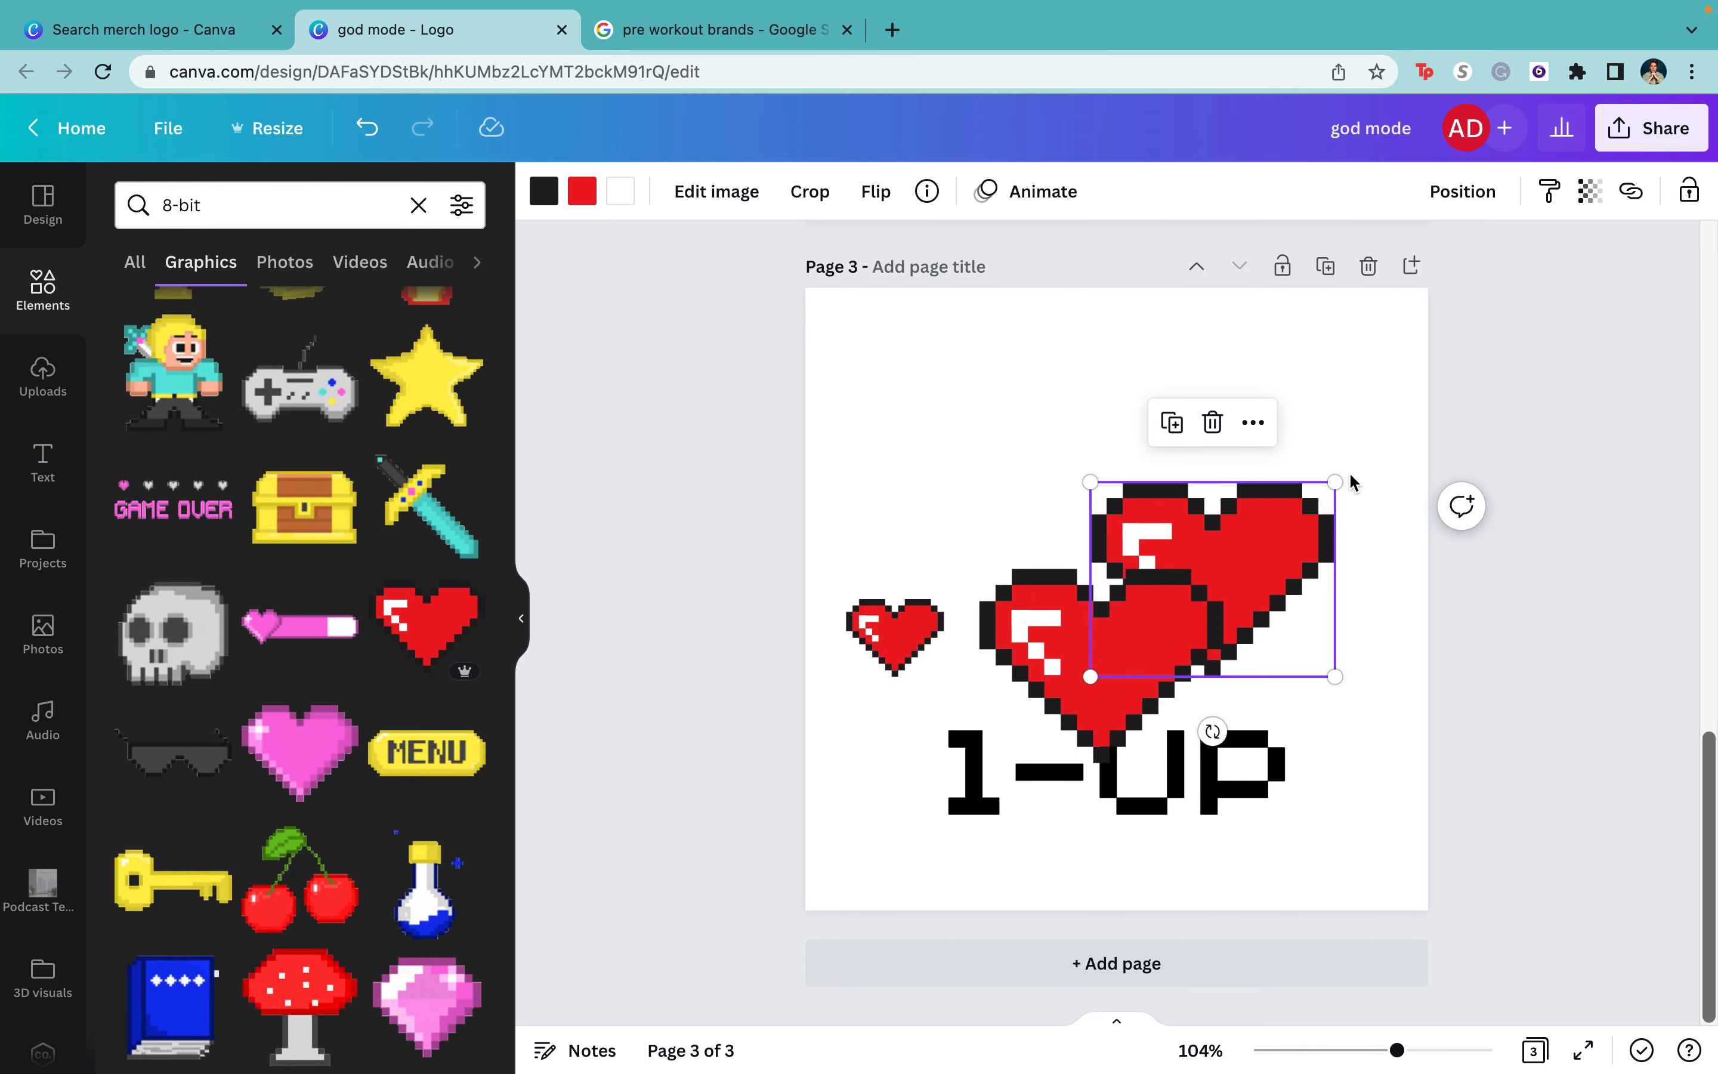
{"action": "left_click_drag", "start_coordinate": [1331, 483], "coordinate": [1086, 671]}
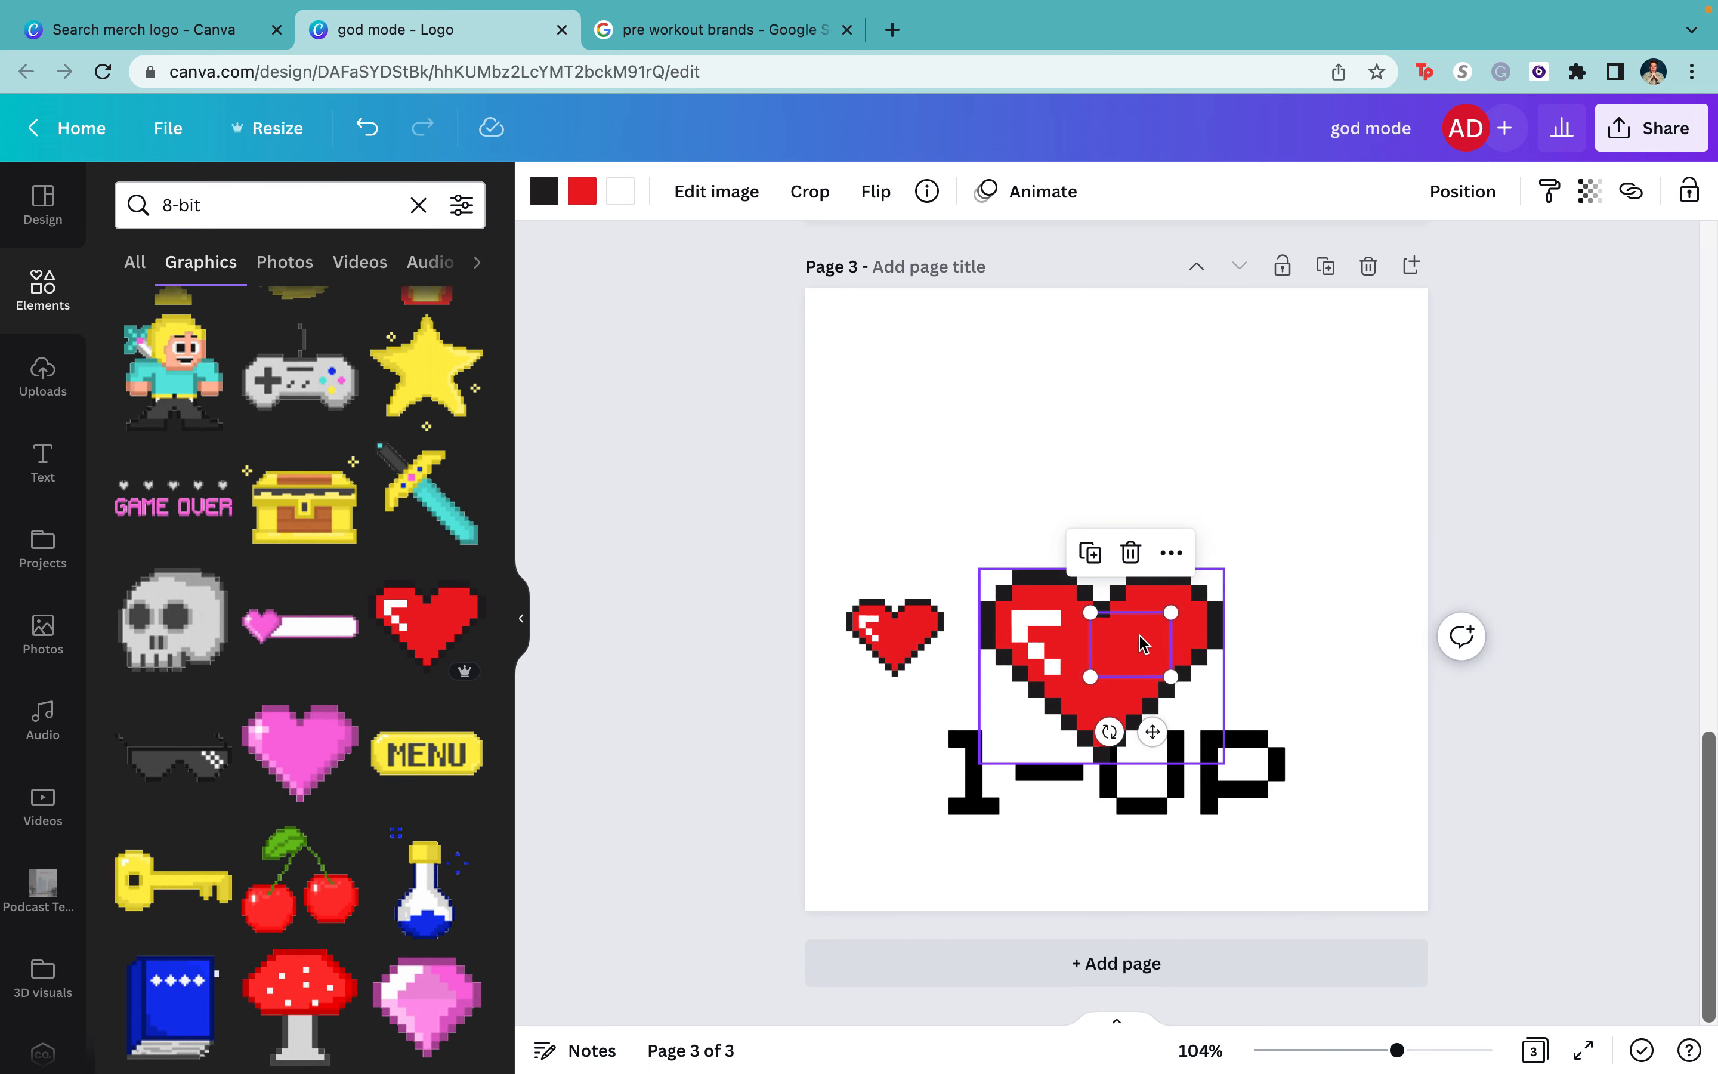
{"action": "left_click", "coordinate": [1208, 607]}
{"action": "left_click_drag", "start_coordinate": [1227, 567], "coordinate": [1083, 679]}
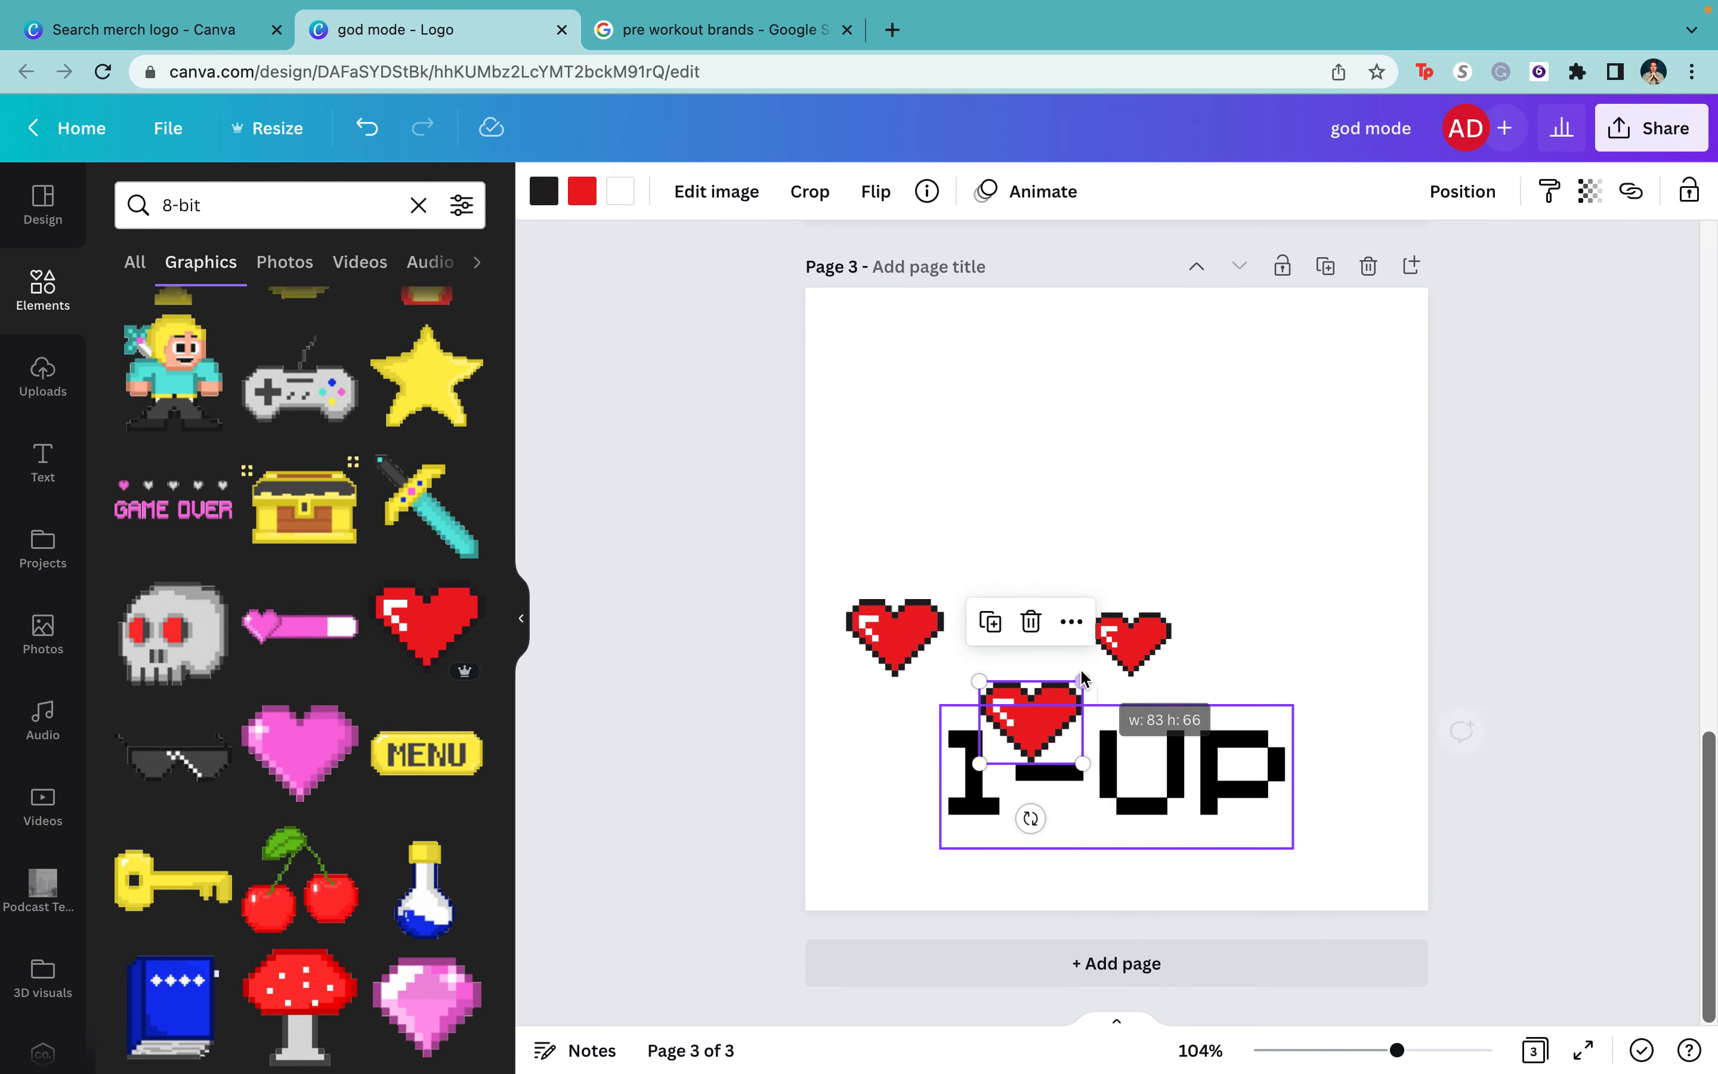
{"action": "key", "text": "Delete"}
{"action": "left_click", "coordinate": [1025, 717]}
{"action": "left_click", "coordinate": [1134, 643]}
{"action": "key", "text": "Delete"}
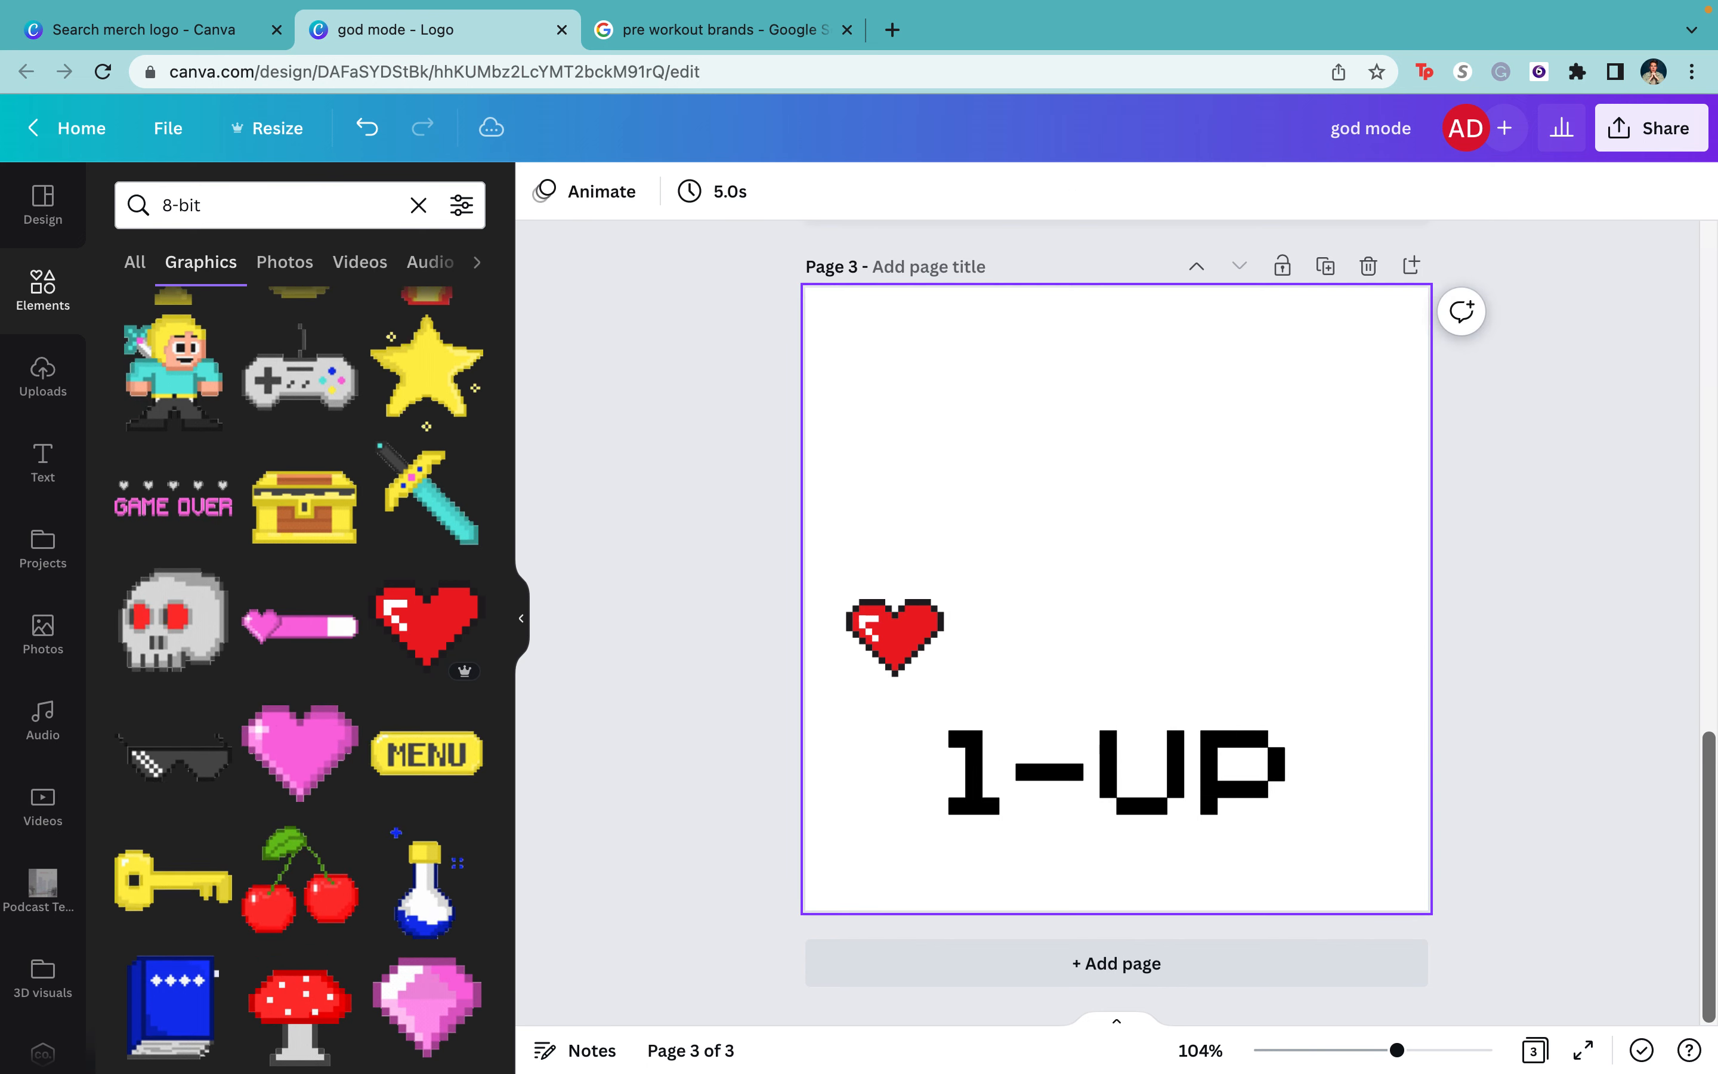
- Duplicate the small heart four times and arrange the hearts in an aligned row of five above the 1-UP text
{"action": "left_click", "coordinate": [906, 628]}
{"action": "key", "text": "super+d"}
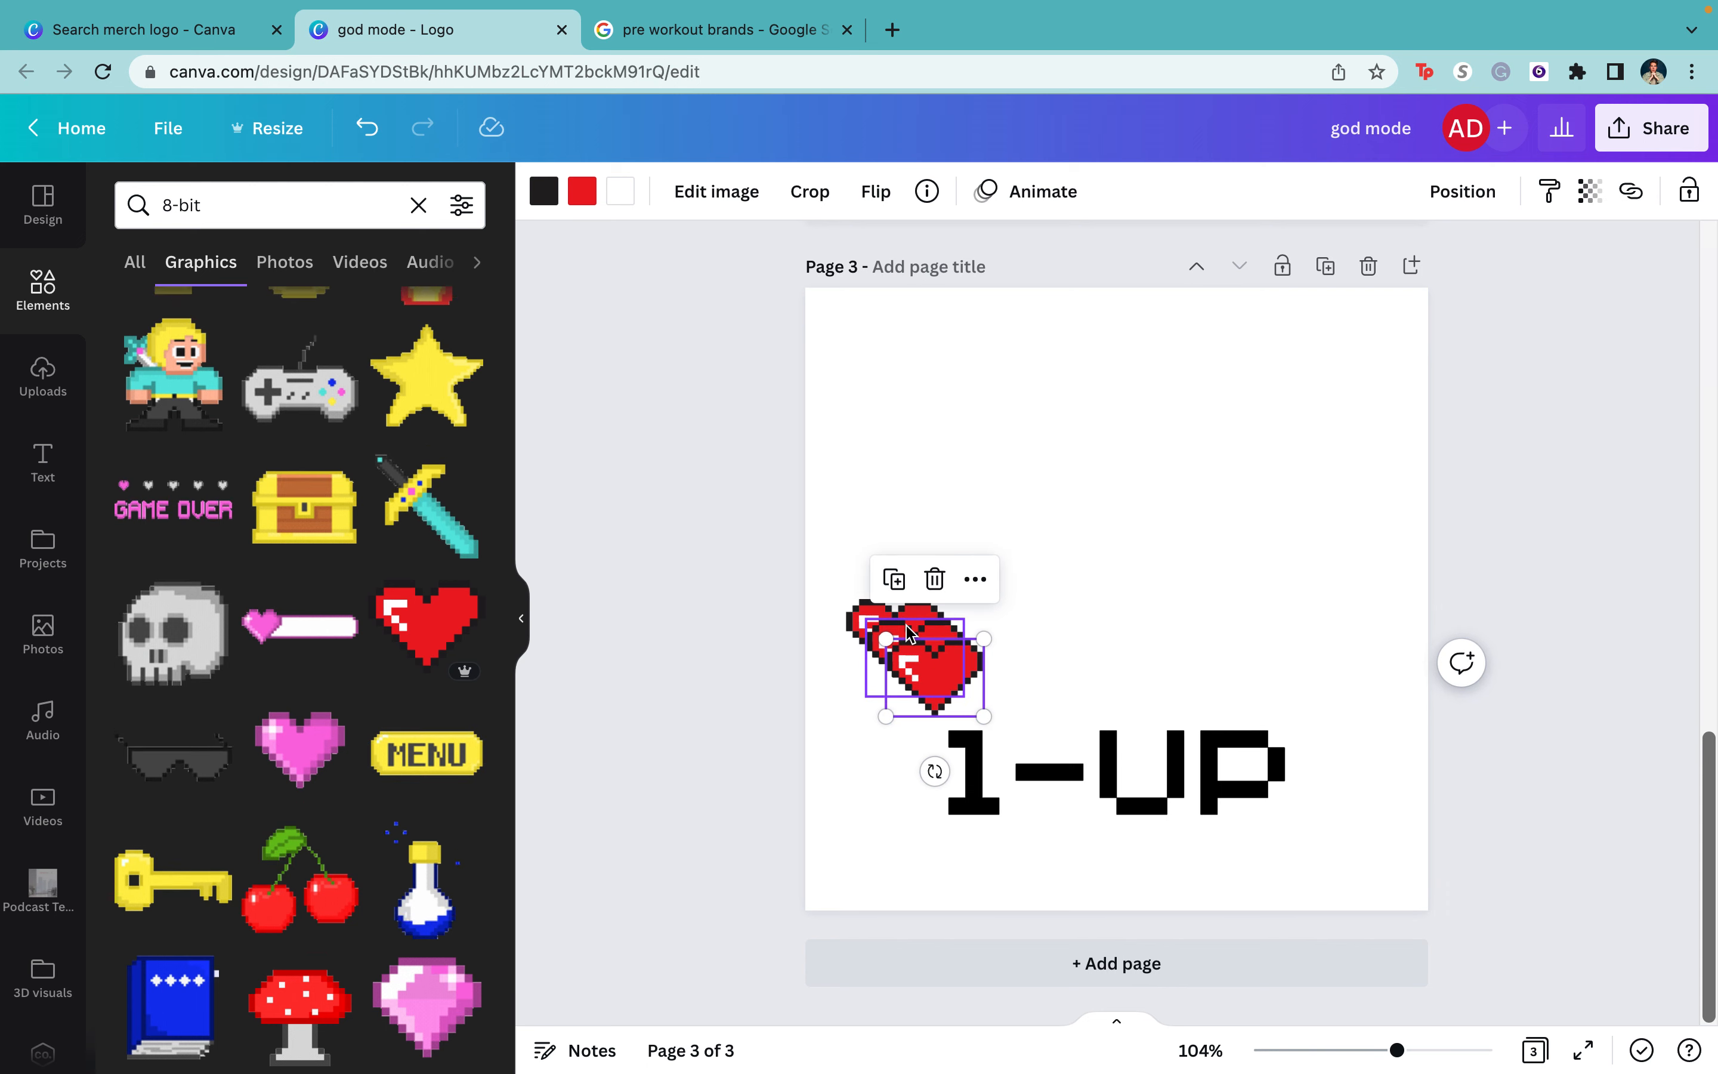
{"action": "left_click_drag", "start_coordinate": [933, 672], "coordinate": [1227, 626]}
{"action": "left_click", "coordinate": [912, 638]}
{"action": "left_click_drag", "start_coordinate": [912, 638], "coordinate": [1017, 618]}
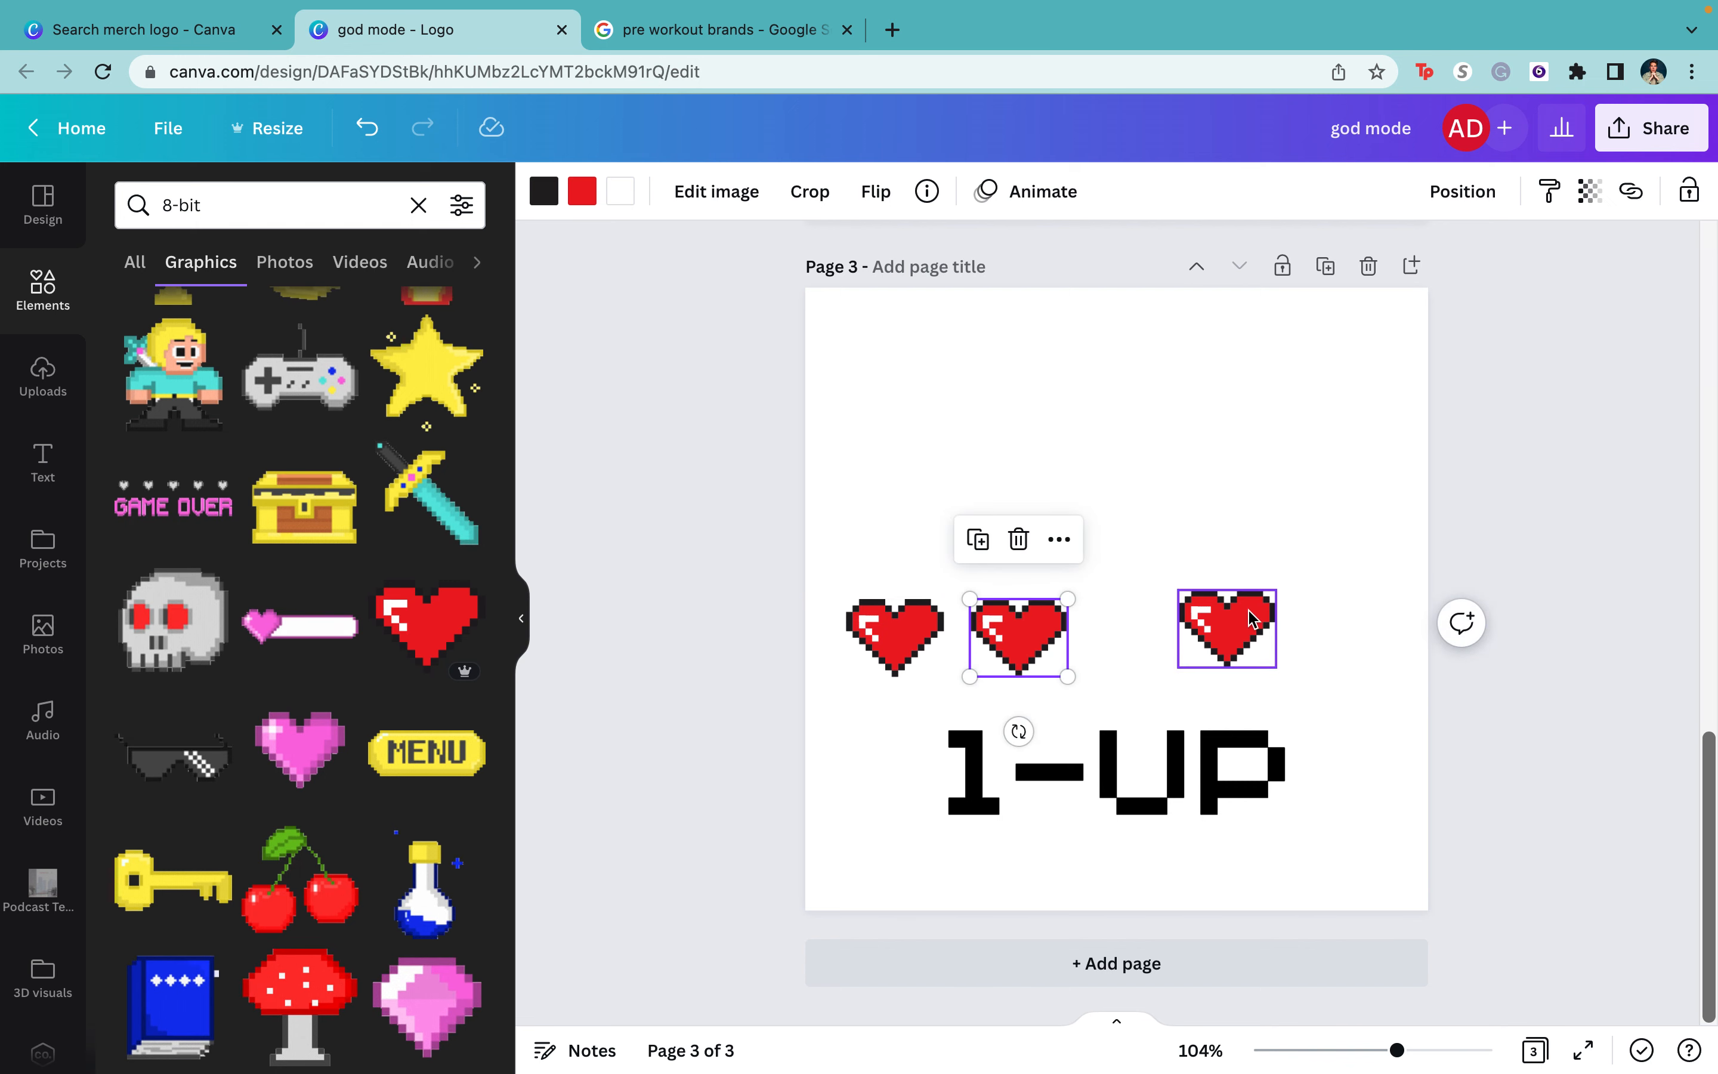
{"action": "left_click_drag", "start_coordinate": [1251, 619], "coordinate": [1385, 650]}
{"action": "key", "text": "super+d"}
{"action": "key", "text": "super+d"}
{"action": "left_click", "coordinate": [1295, 639]}
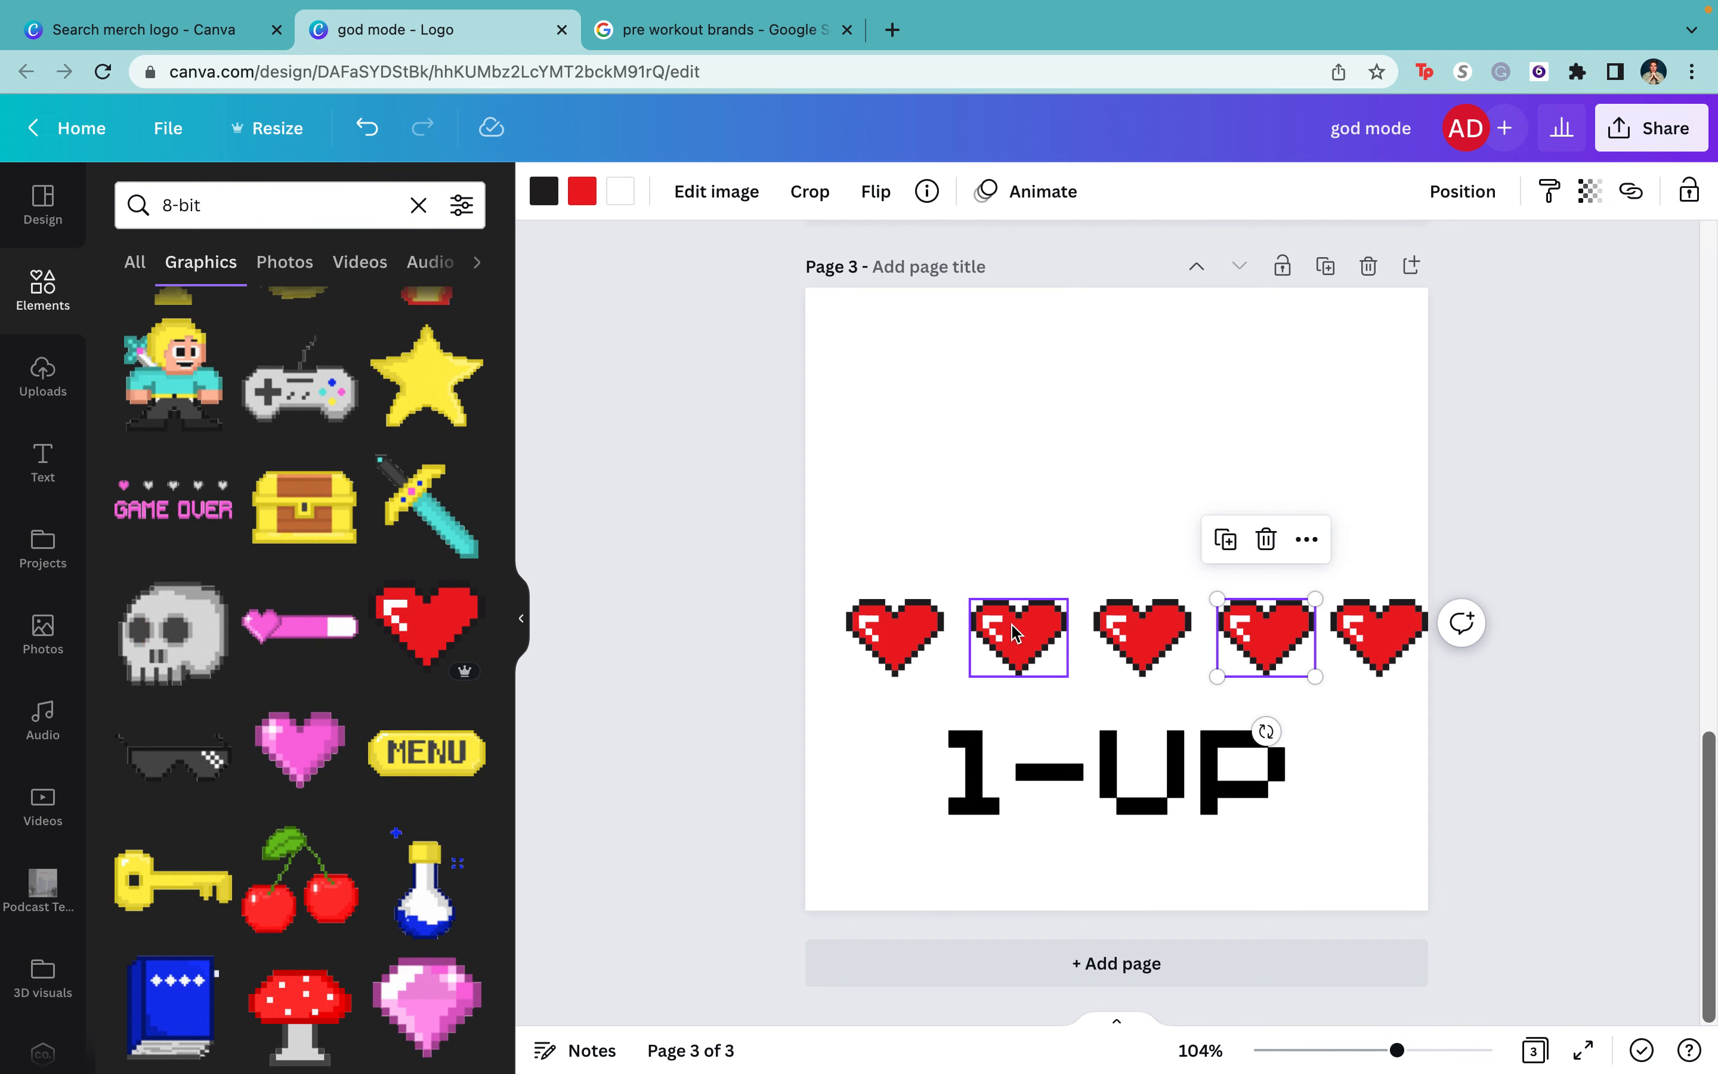
{"action": "left_click", "coordinate": [960, 528]}
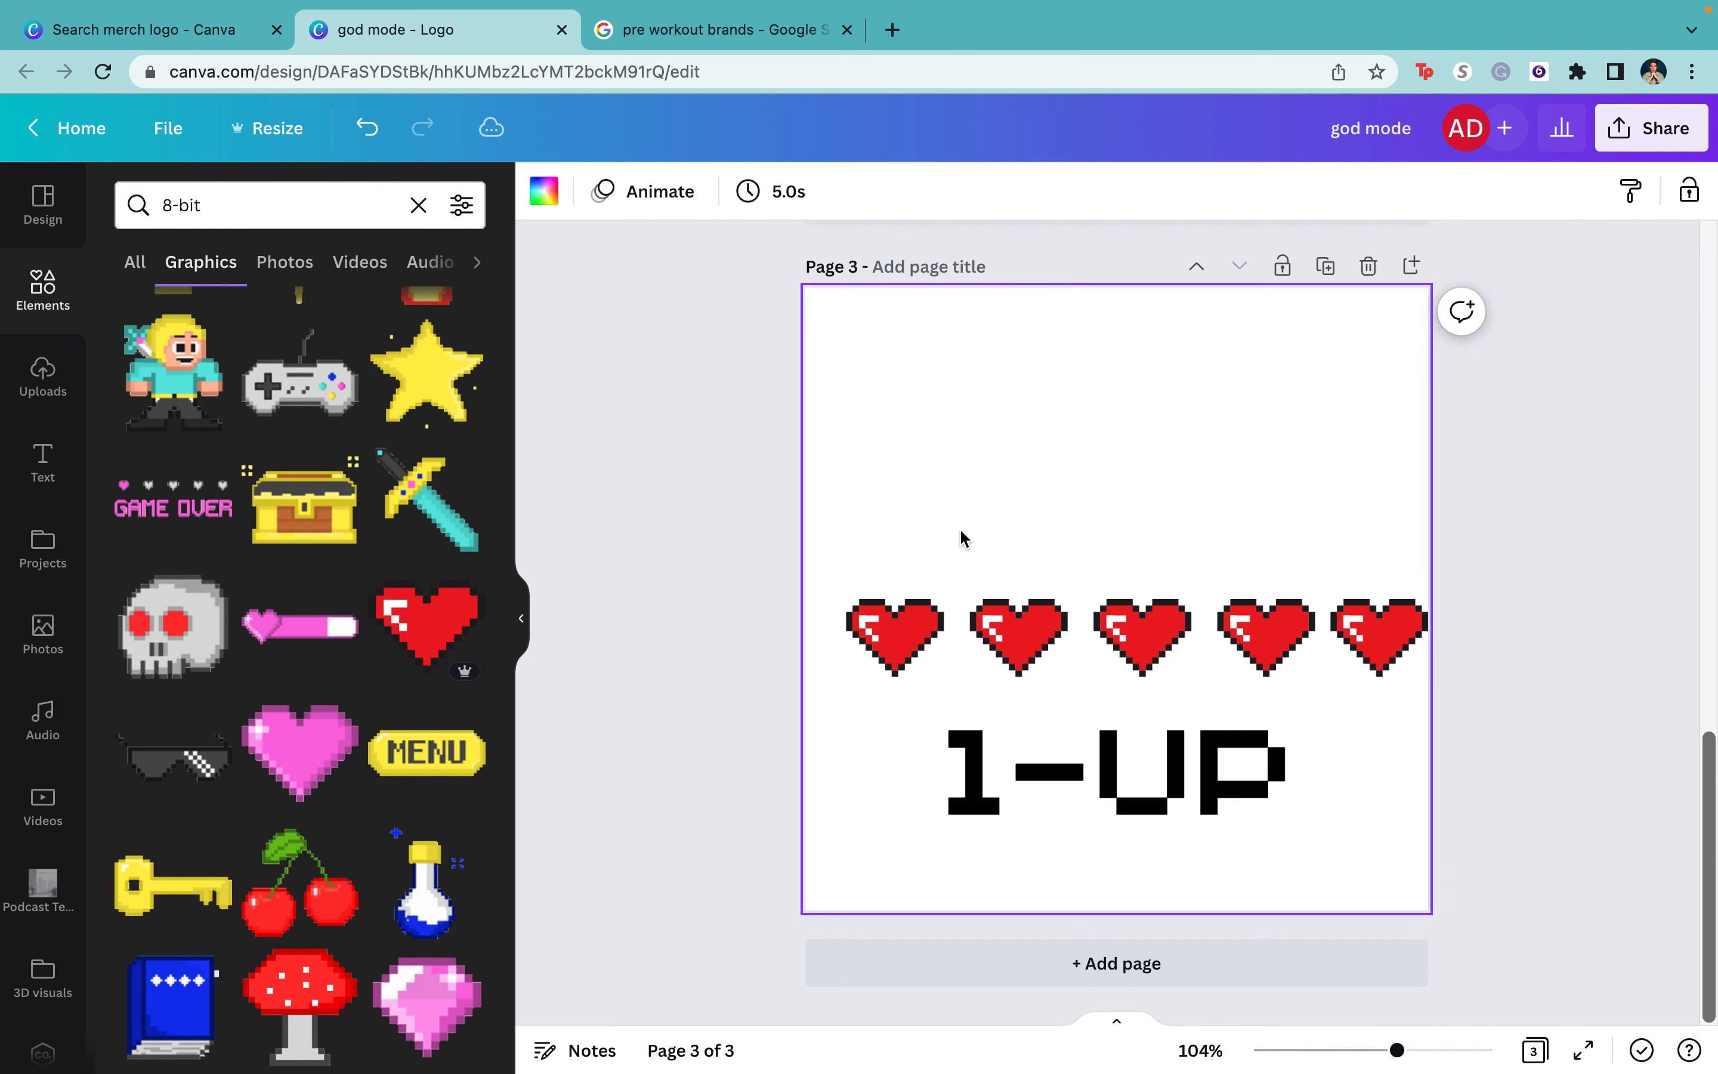
- Group the first four hearts, then shrink the group and move it higher above the 1-UP text
{"action": "left_click", "coordinate": [882, 634]}
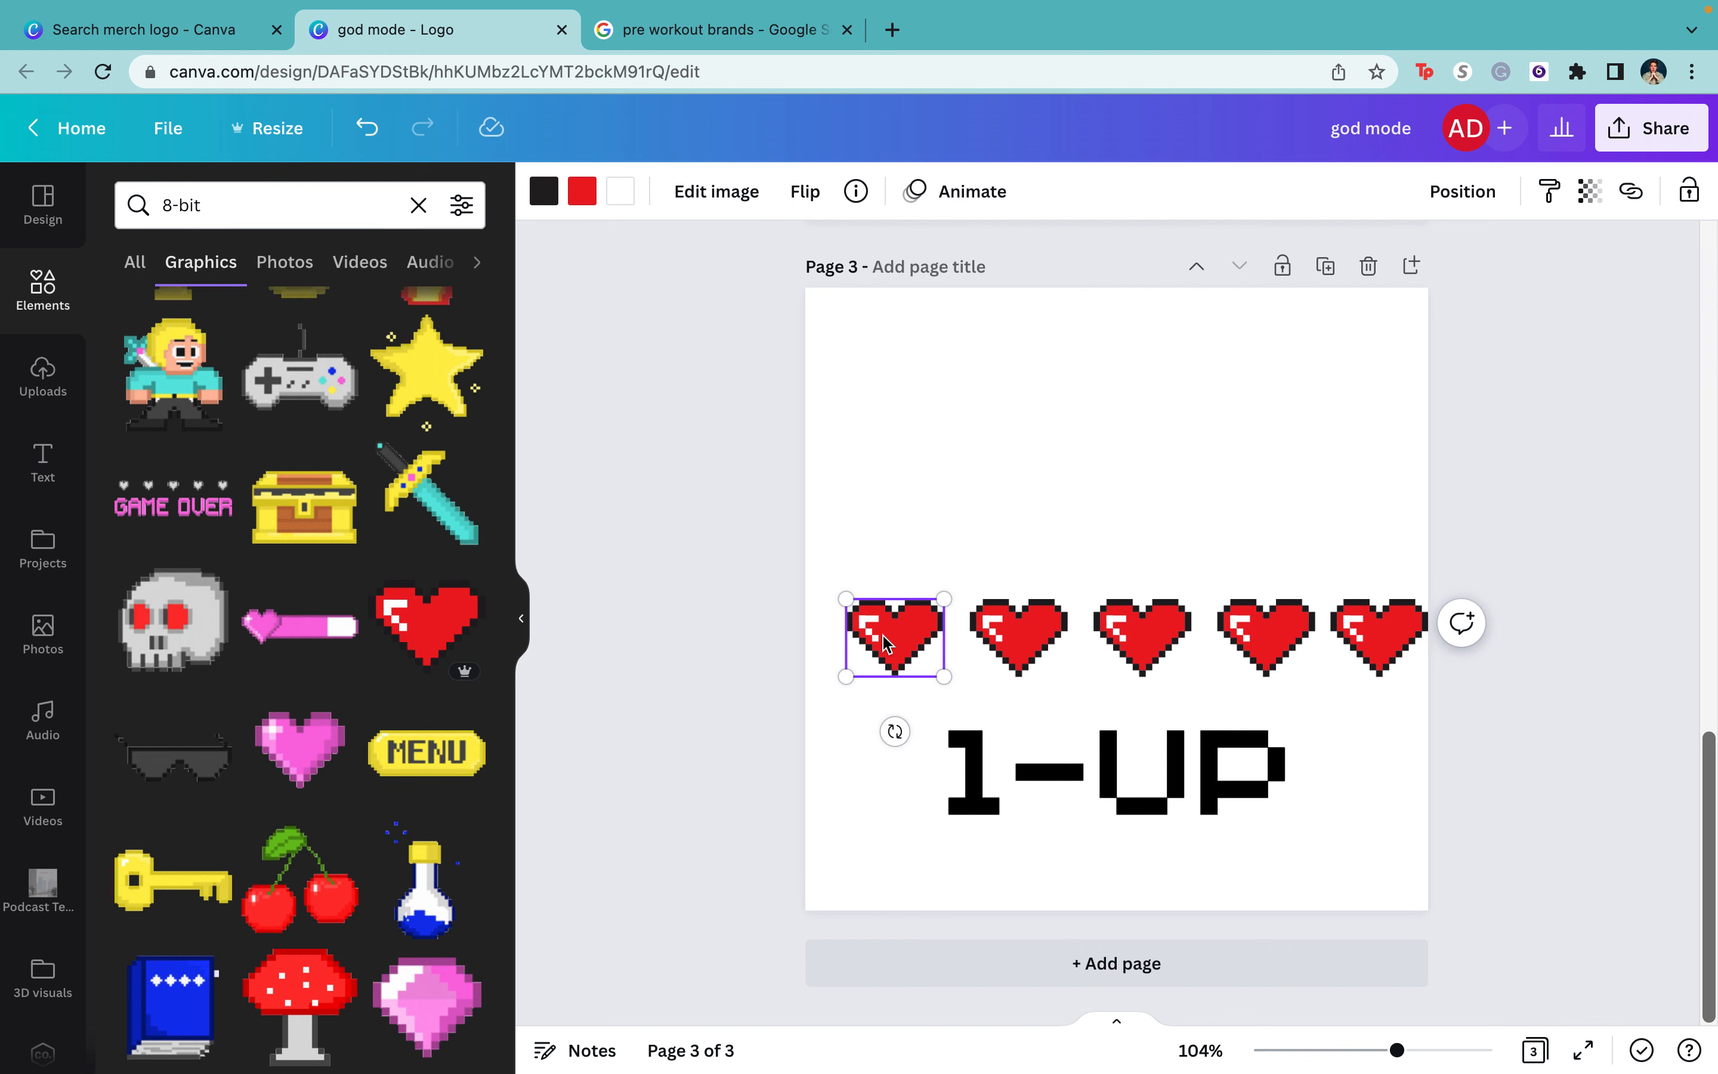
{"action": "left_click", "coordinate": [1019, 639], "text": "shift"}
{"action": "left_click", "coordinate": [1116, 648], "text": "shift"}
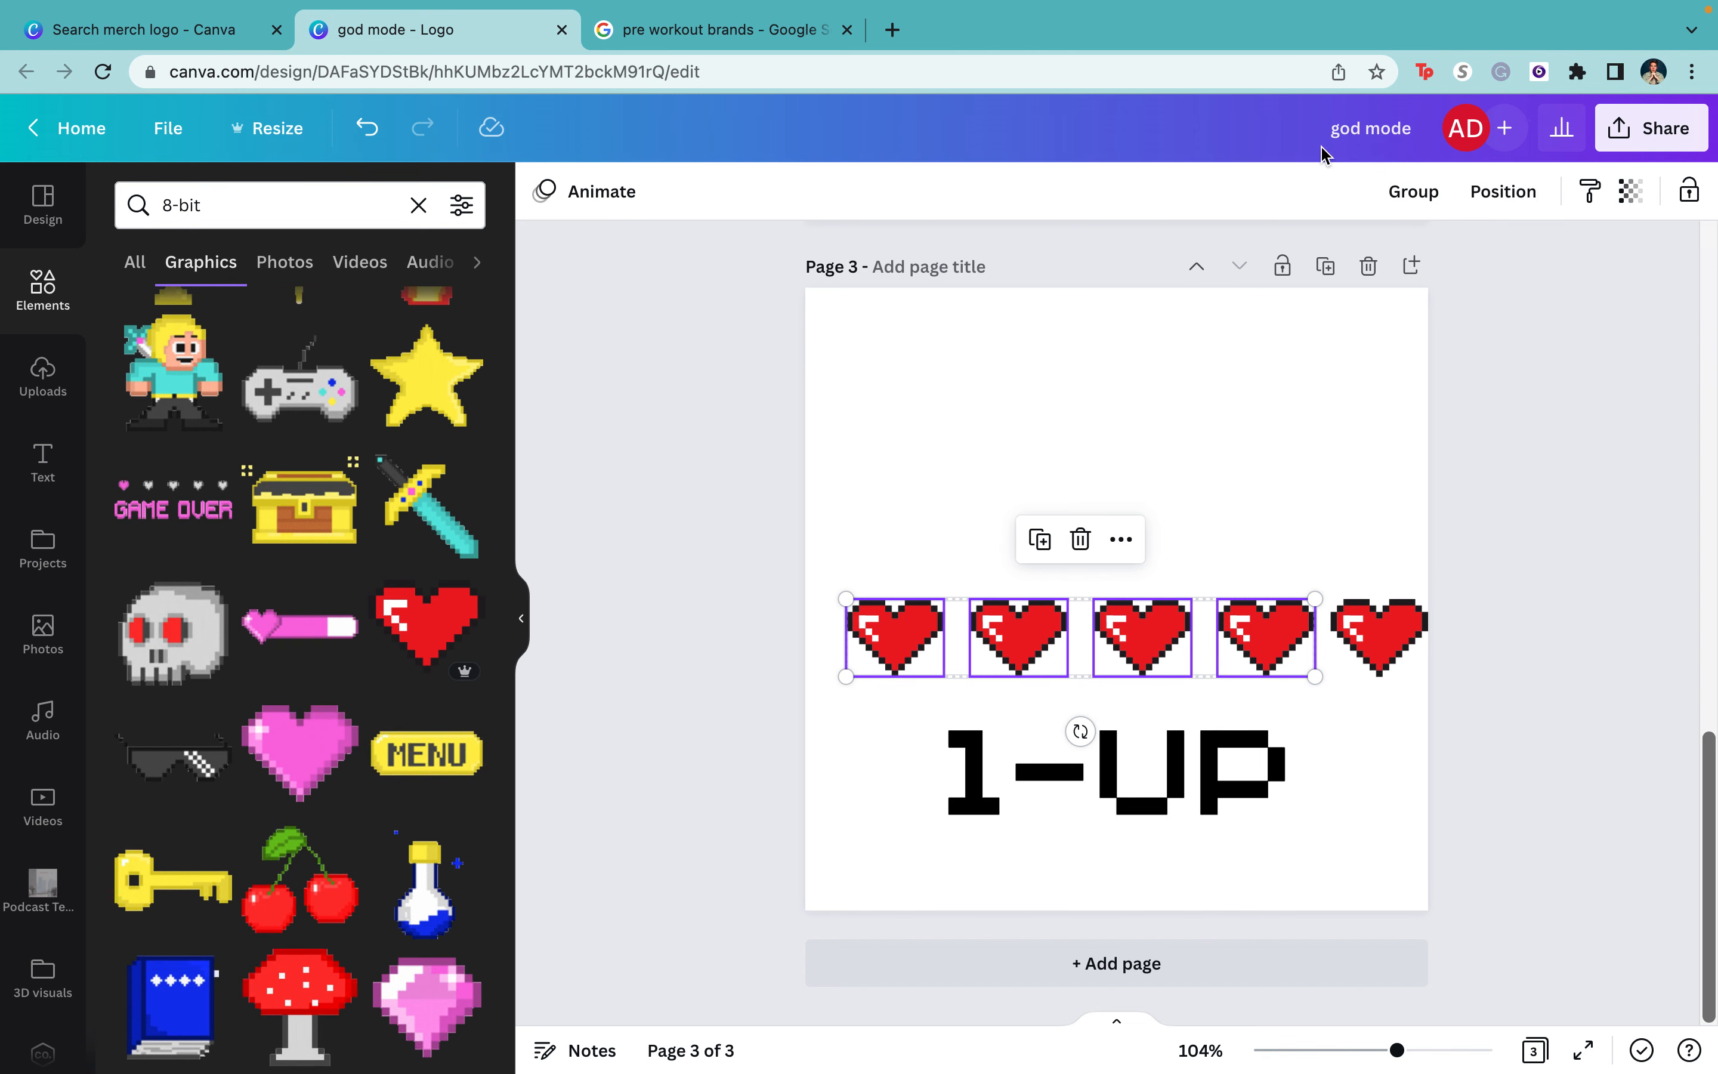
{"action": "left_click", "coordinate": [1413, 213]}
{"action": "mouse_move", "coordinate": [1121, 625]}
{"action": "left_mouse_down"}
{"action": "mouse_move", "coordinate": [1084, 414]}
{"action": "mouse_move", "coordinate": [1087, 501]}
{"action": "mouse_move", "coordinate": [1151, 614]}
{"action": "left_mouse_up"}
{"action": "left_click_drag", "start_coordinate": [1302, 522], "coordinate": [1241, 538]}
- Move the fifth heart up beside the group of four and change its red fill to dark grey
{"action": "left_click", "coordinate": [1393, 618]}
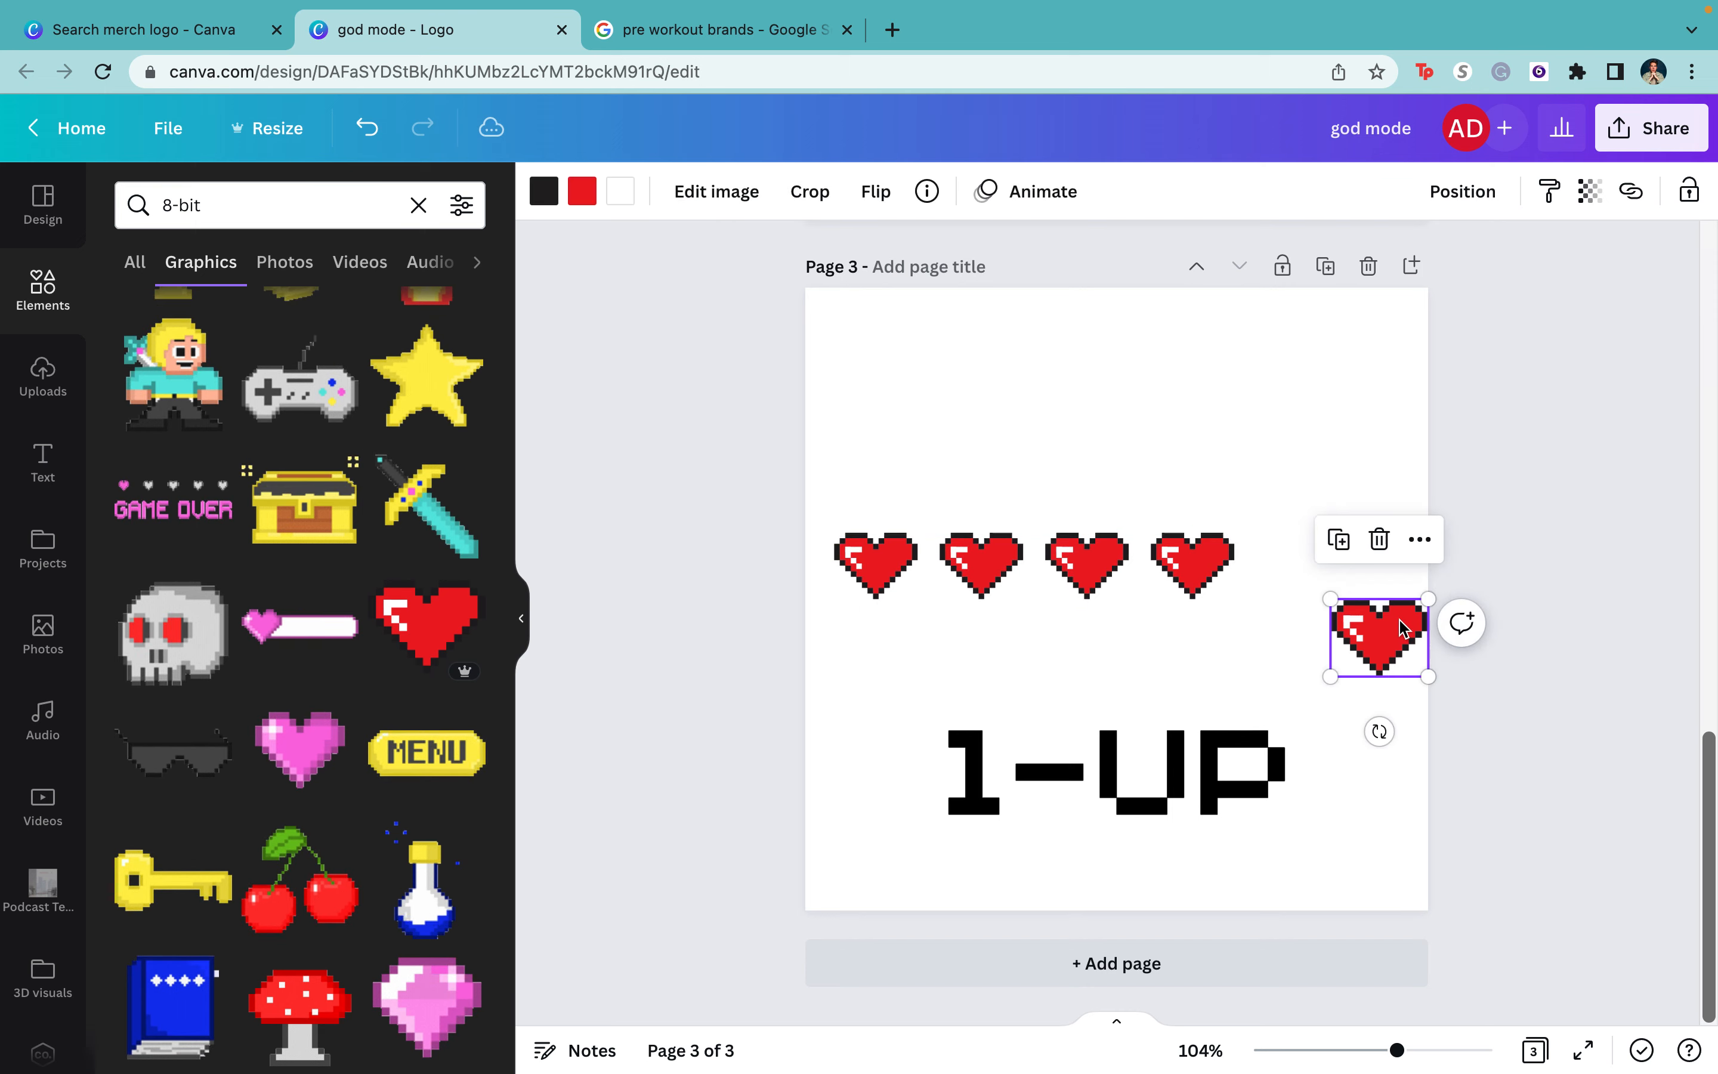
{"action": "left_click_drag", "start_coordinate": [1392, 618], "coordinate": [1345, 546]}
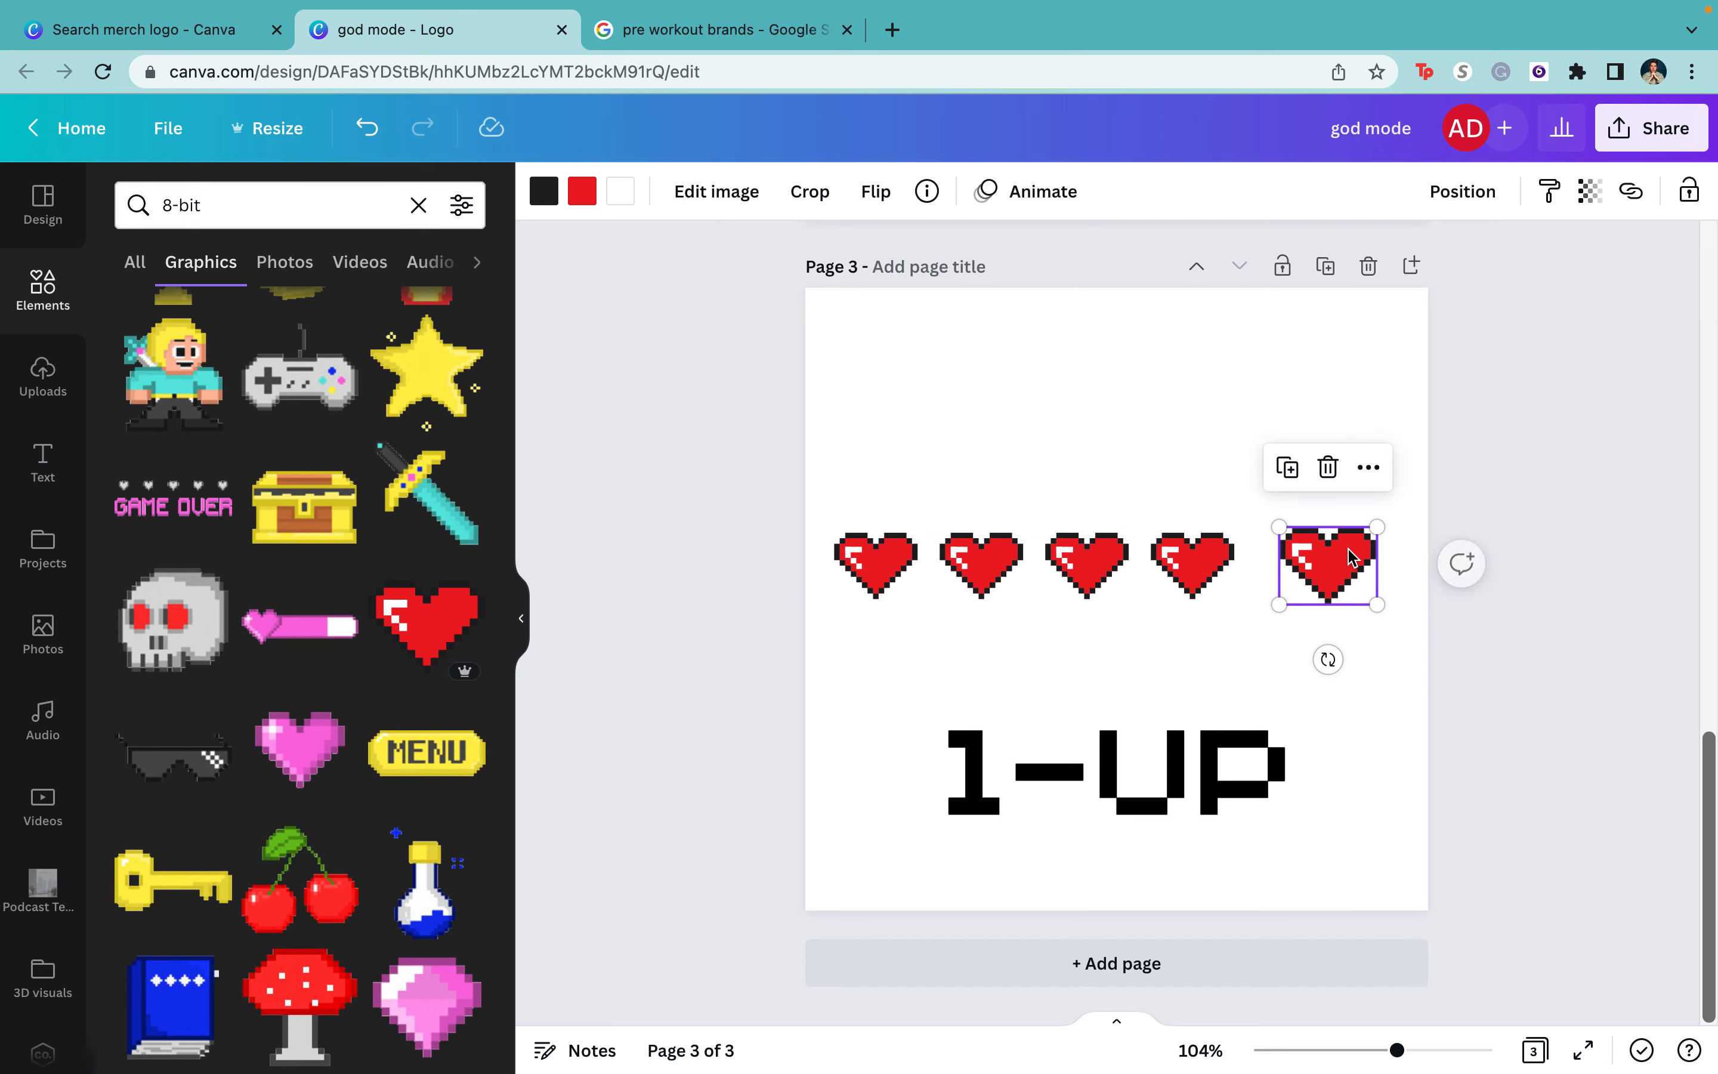
{"action": "left_click", "coordinate": [582, 190]}
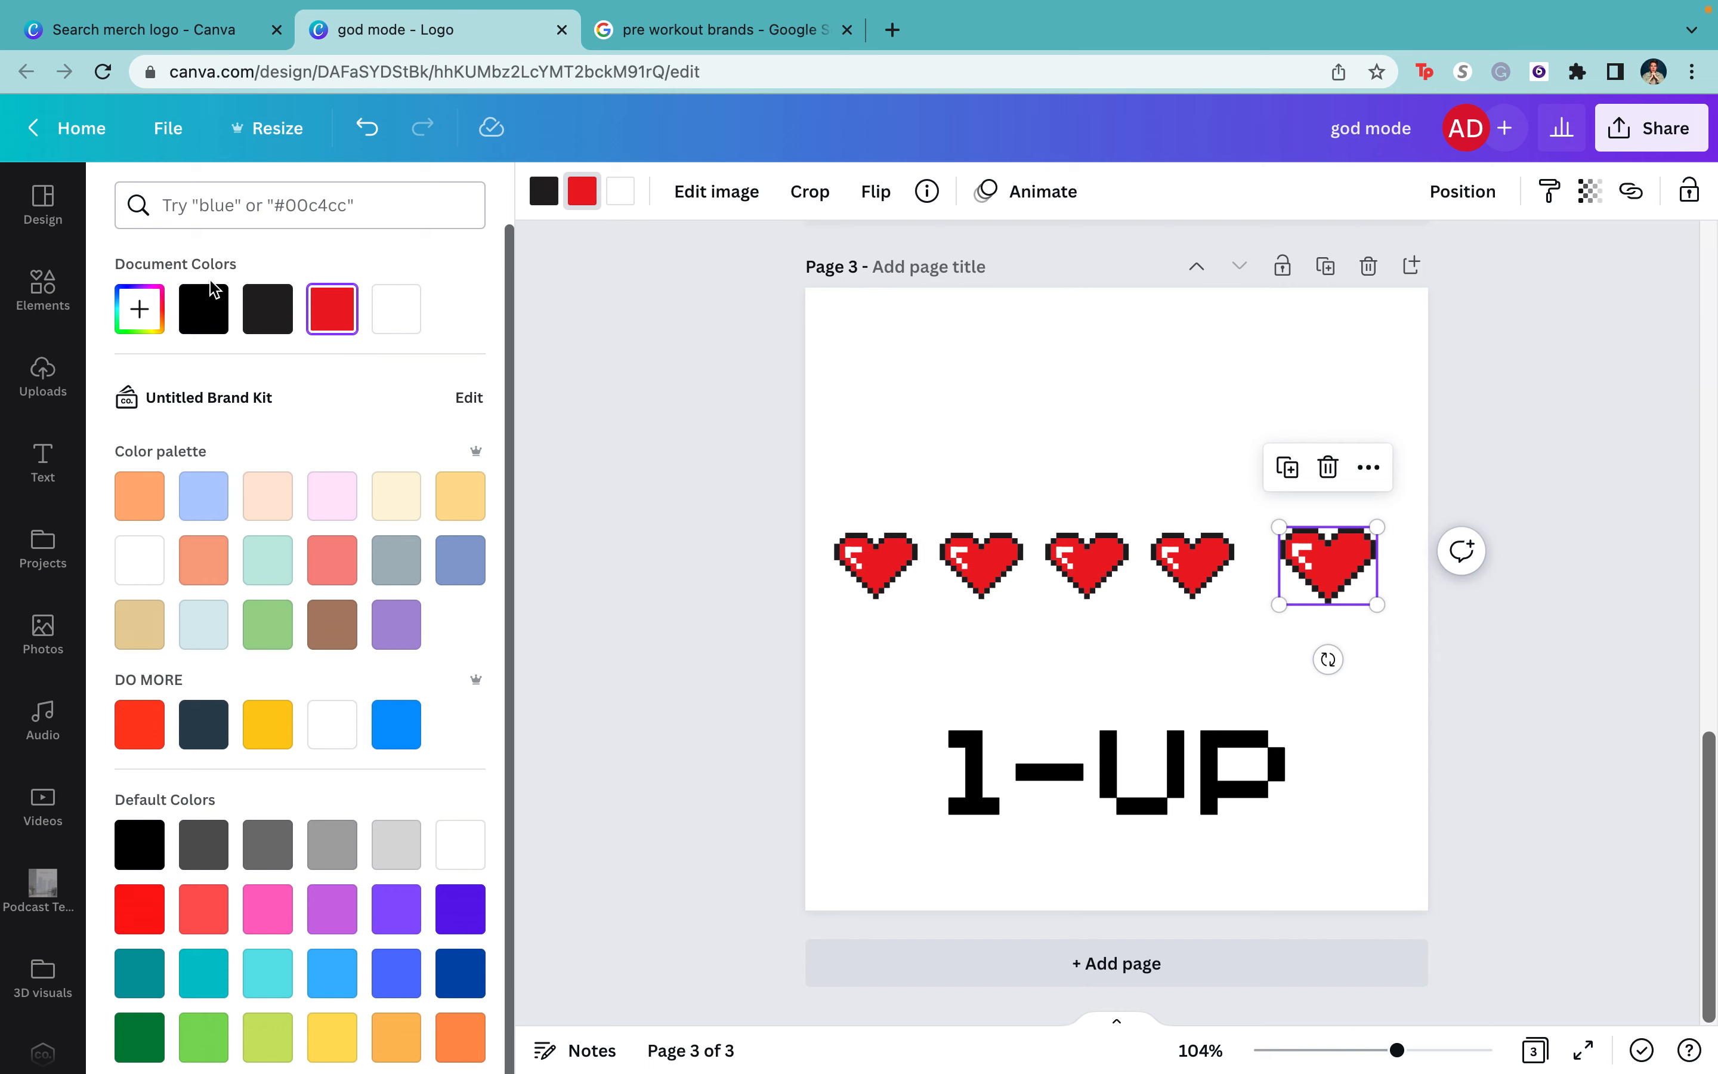
{"action": "key", "text": "Escape"}
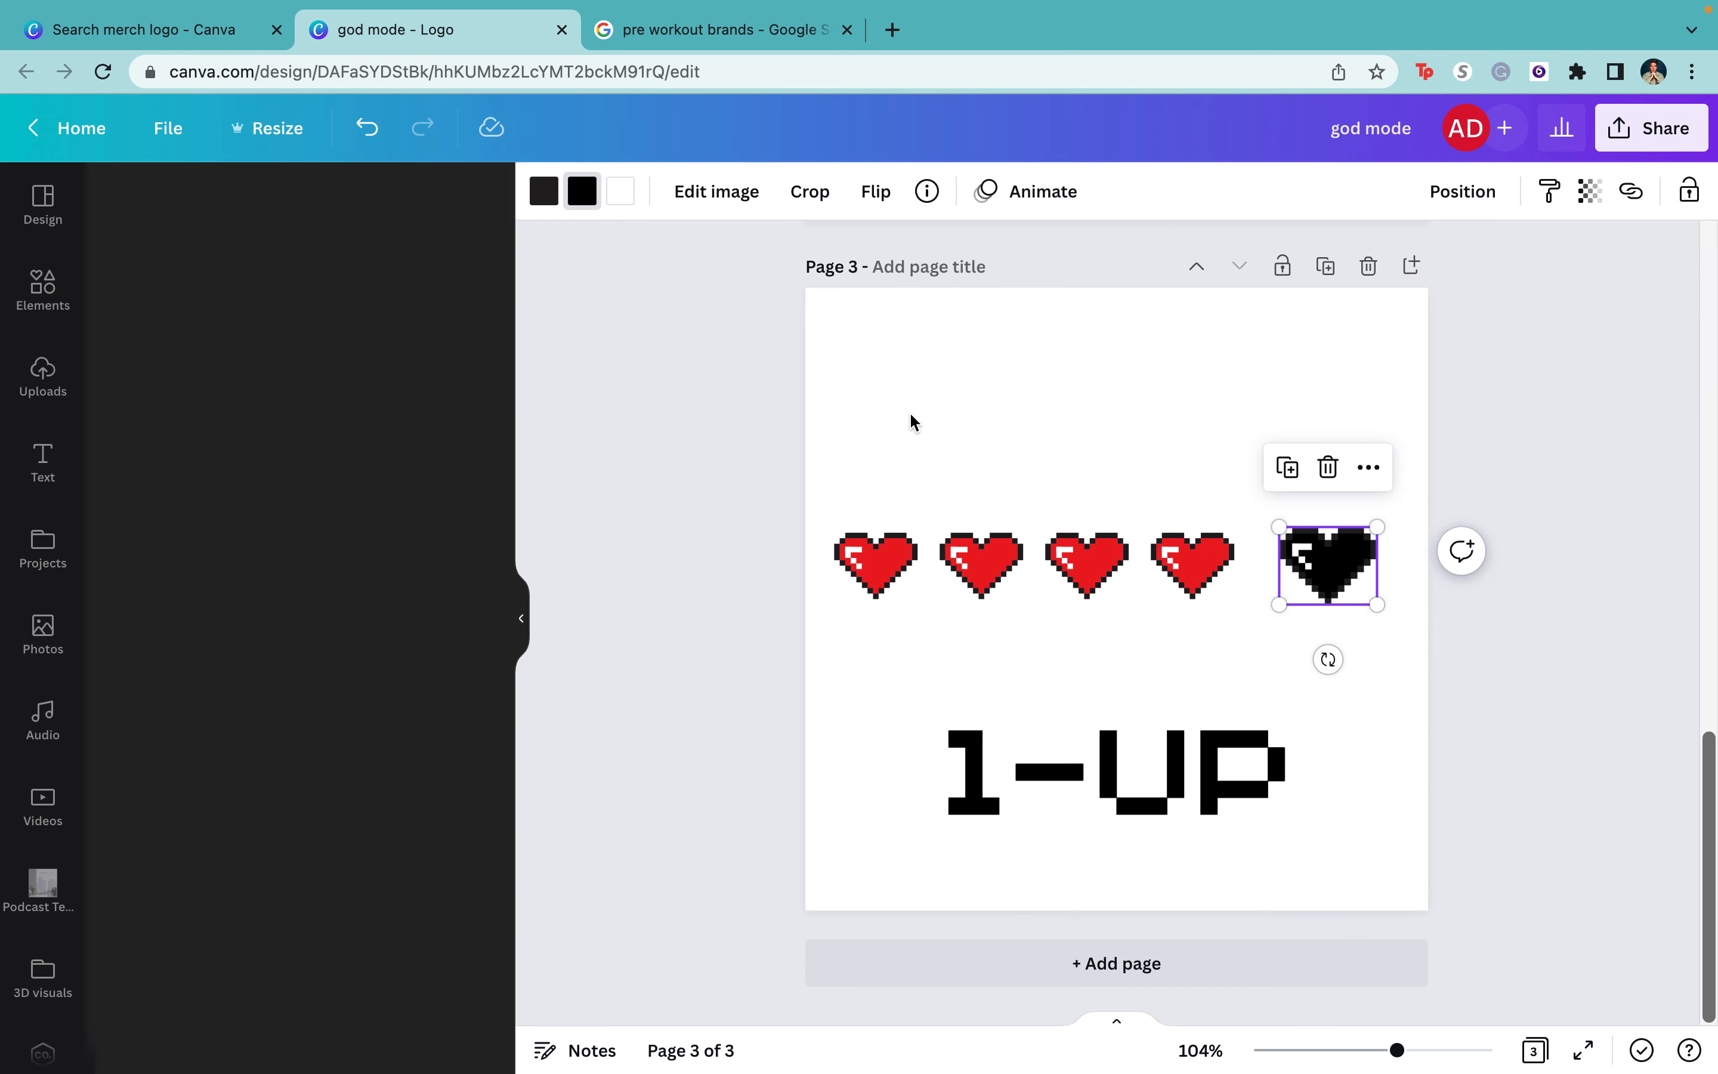
{"action": "left_click", "coordinate": [585, 194]}
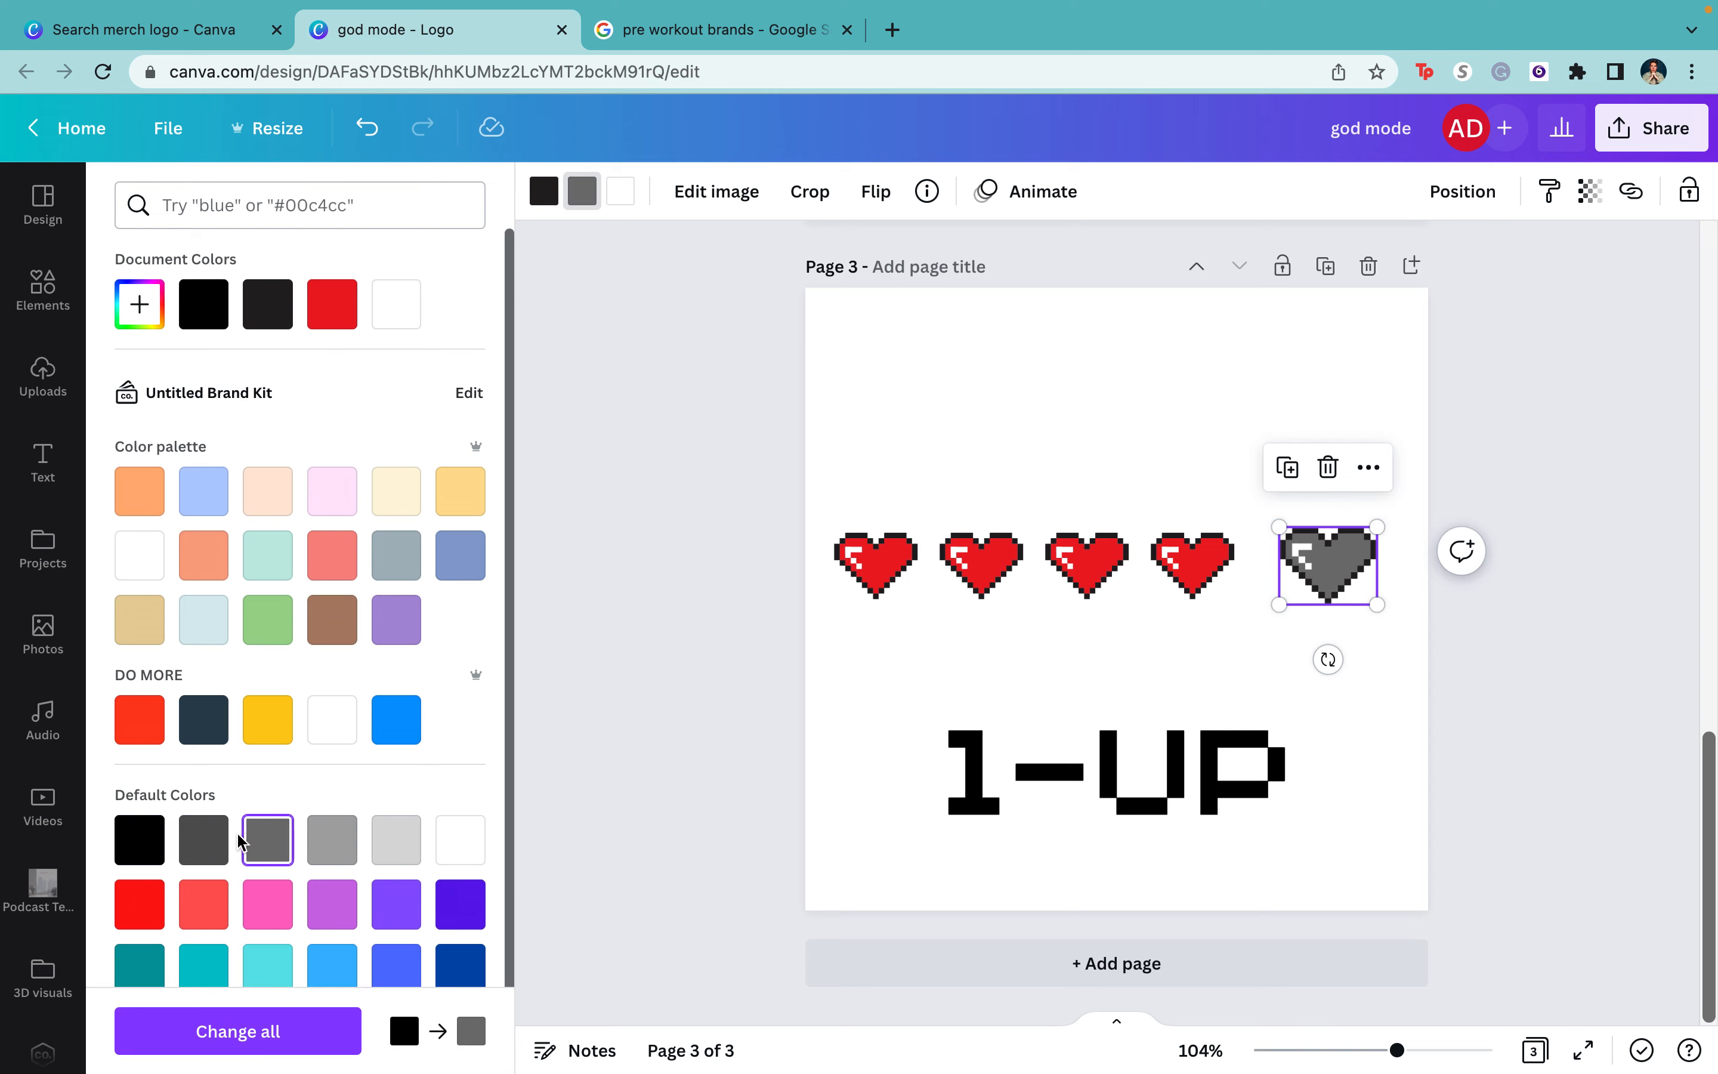
{"action": "key", "text": "Escape"}
{"action": "left_click", "coordinate": [1222, 655]}
{"action": "left_click", "coordinate": [1340, 588]}
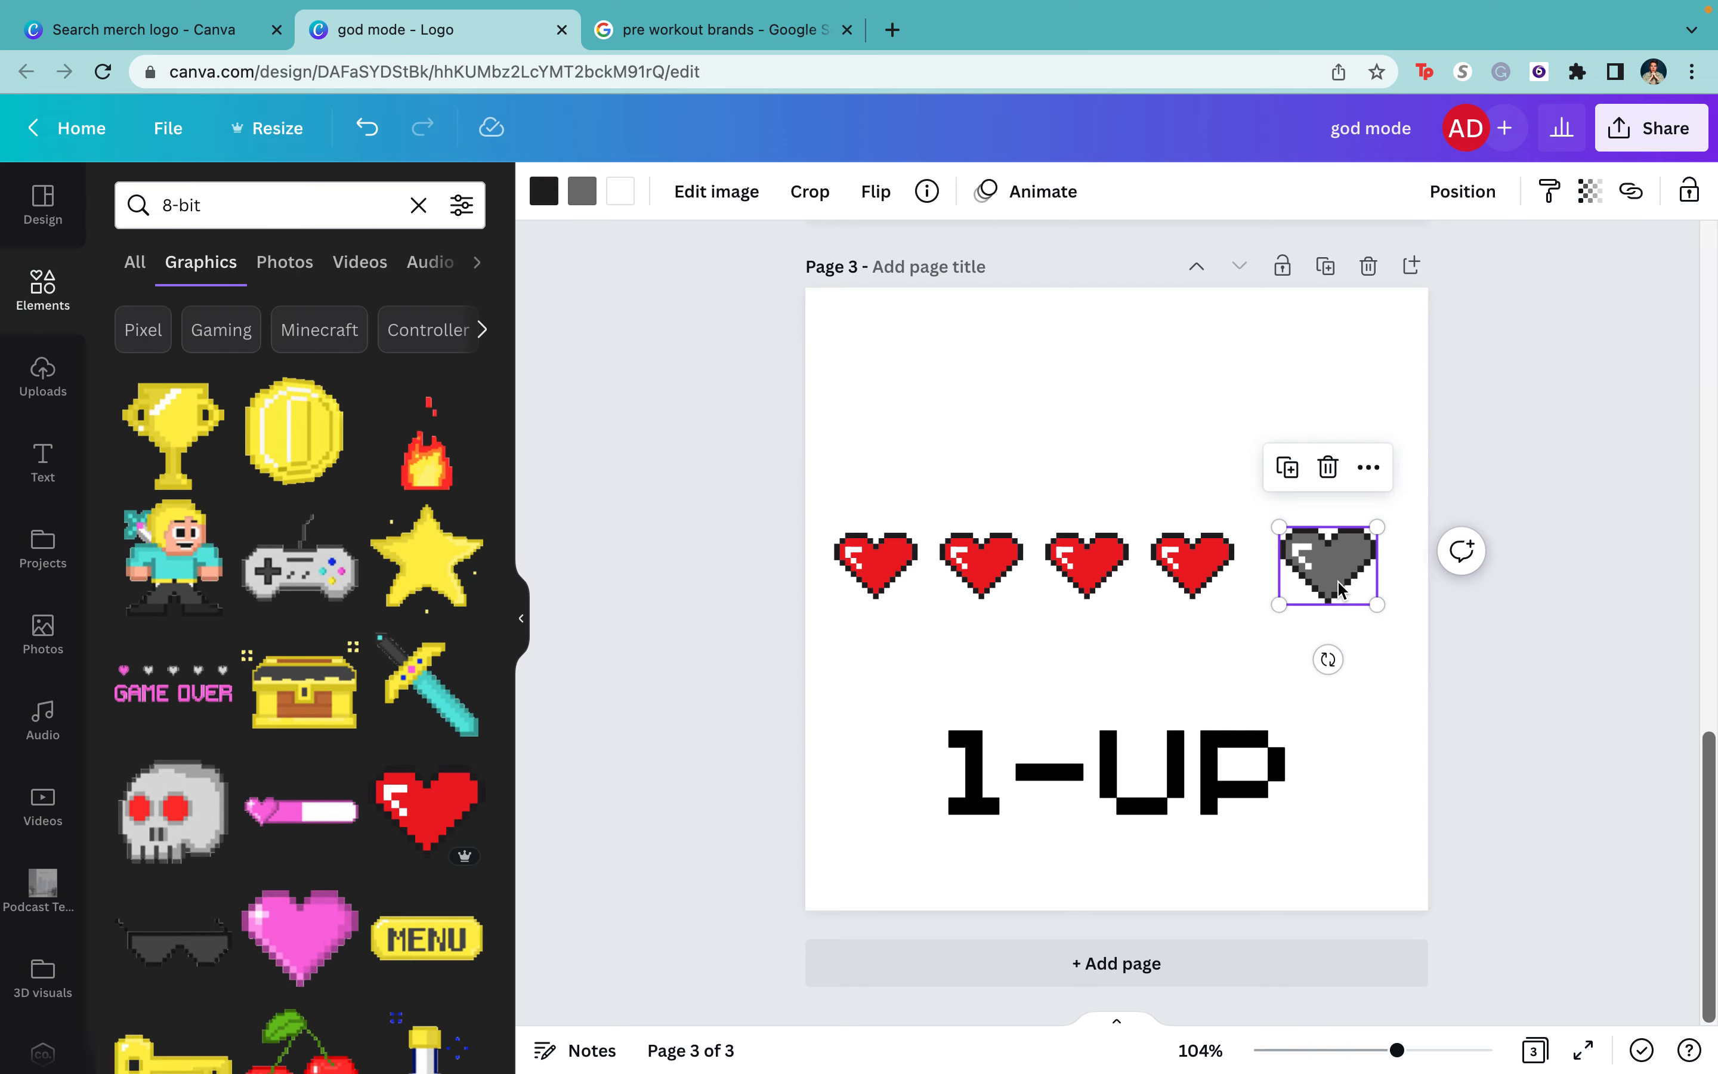
- Shrink the grey heart to the size of the red hearts and place it directly beside the fourth one
{"action": "left_click_drag", "start_coordinate": [1377, 527], "coordinate": [1295, 566]}
{"action": "left_click", "coordinate": [1123, 707]}
{"action": "left_click", "coordinate": [1293, 572]}
{"action": "left_click", "coordinate": [1102, 703]}
{"action": "left_click", "coordinate": [1139, 748]}
- Group the grey heart with the four red hearts
{"action": "left_click", "coordinate": [1304, 578]}
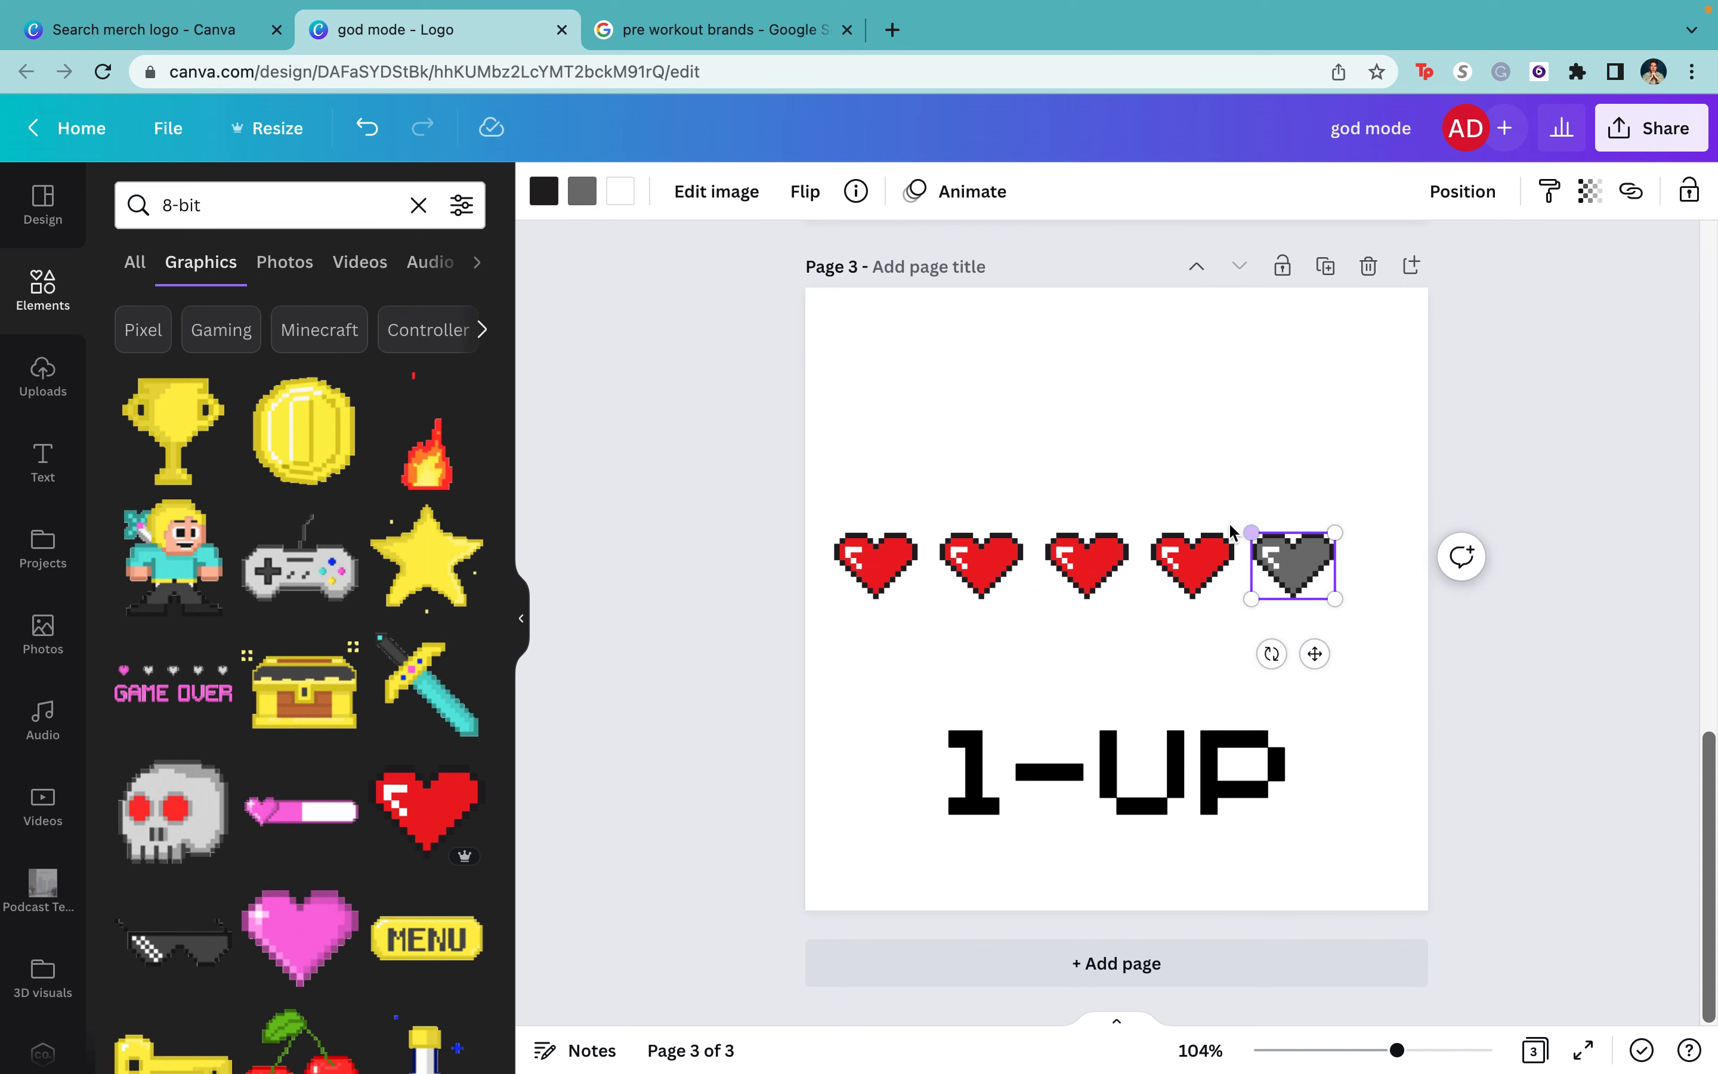
{"action": "left_click", "coordinate": [1198, 547], "text": "shift"}
{"action": "left_click", "coordinate": [1407, 208]}
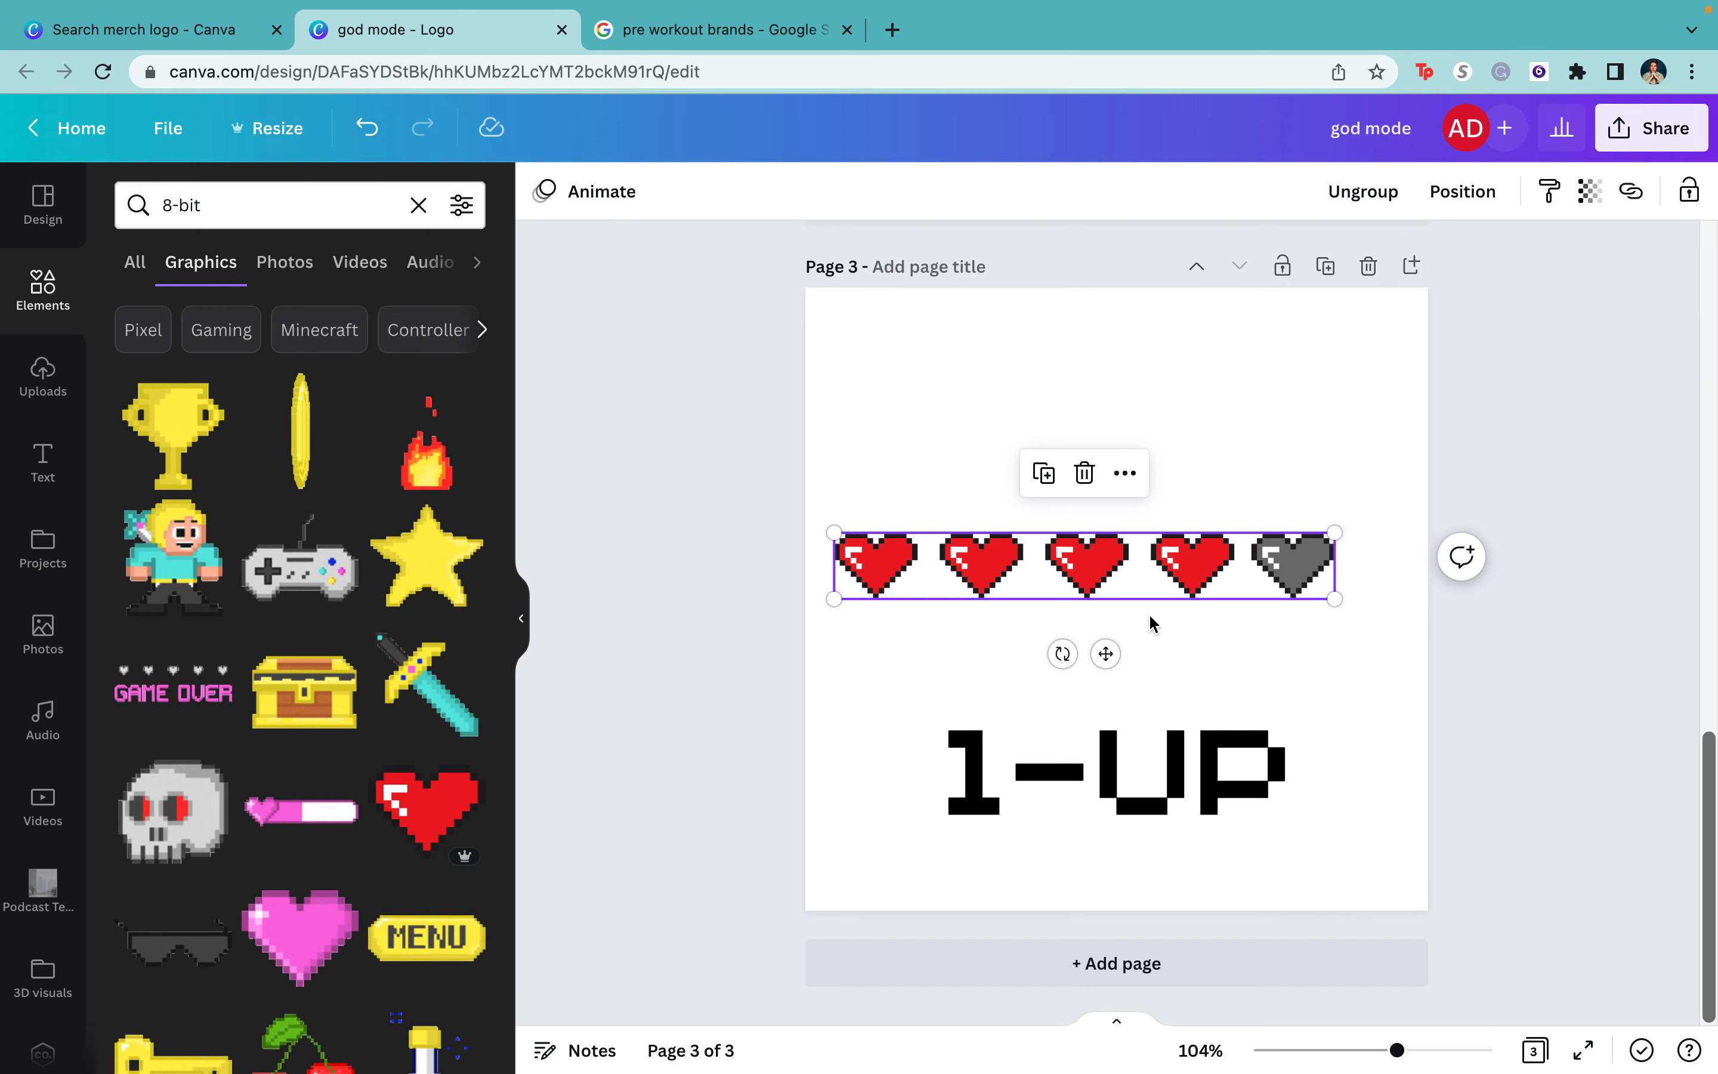
- Swap the layout so the 1-UP text sits centred on page 3 above the row of hearts
{"action": "left_click_drag", "start_coordinate": [1157, 579], "coordinate": [1195, 643]}
{"action": "left_click_drag", "start_coordinate": [1135, 772], "coordinate": [1136, 518]}
{"action": "left_click_drag", "start_coordinate": [1220, 623], "coordinate": [1229, 704]}
{"action": "left_click", "coordinate": [1146, 533]}
{"action": "left_click_drag", "start_coordinate": [1146, 533], "coordinate": [1144, 581]}
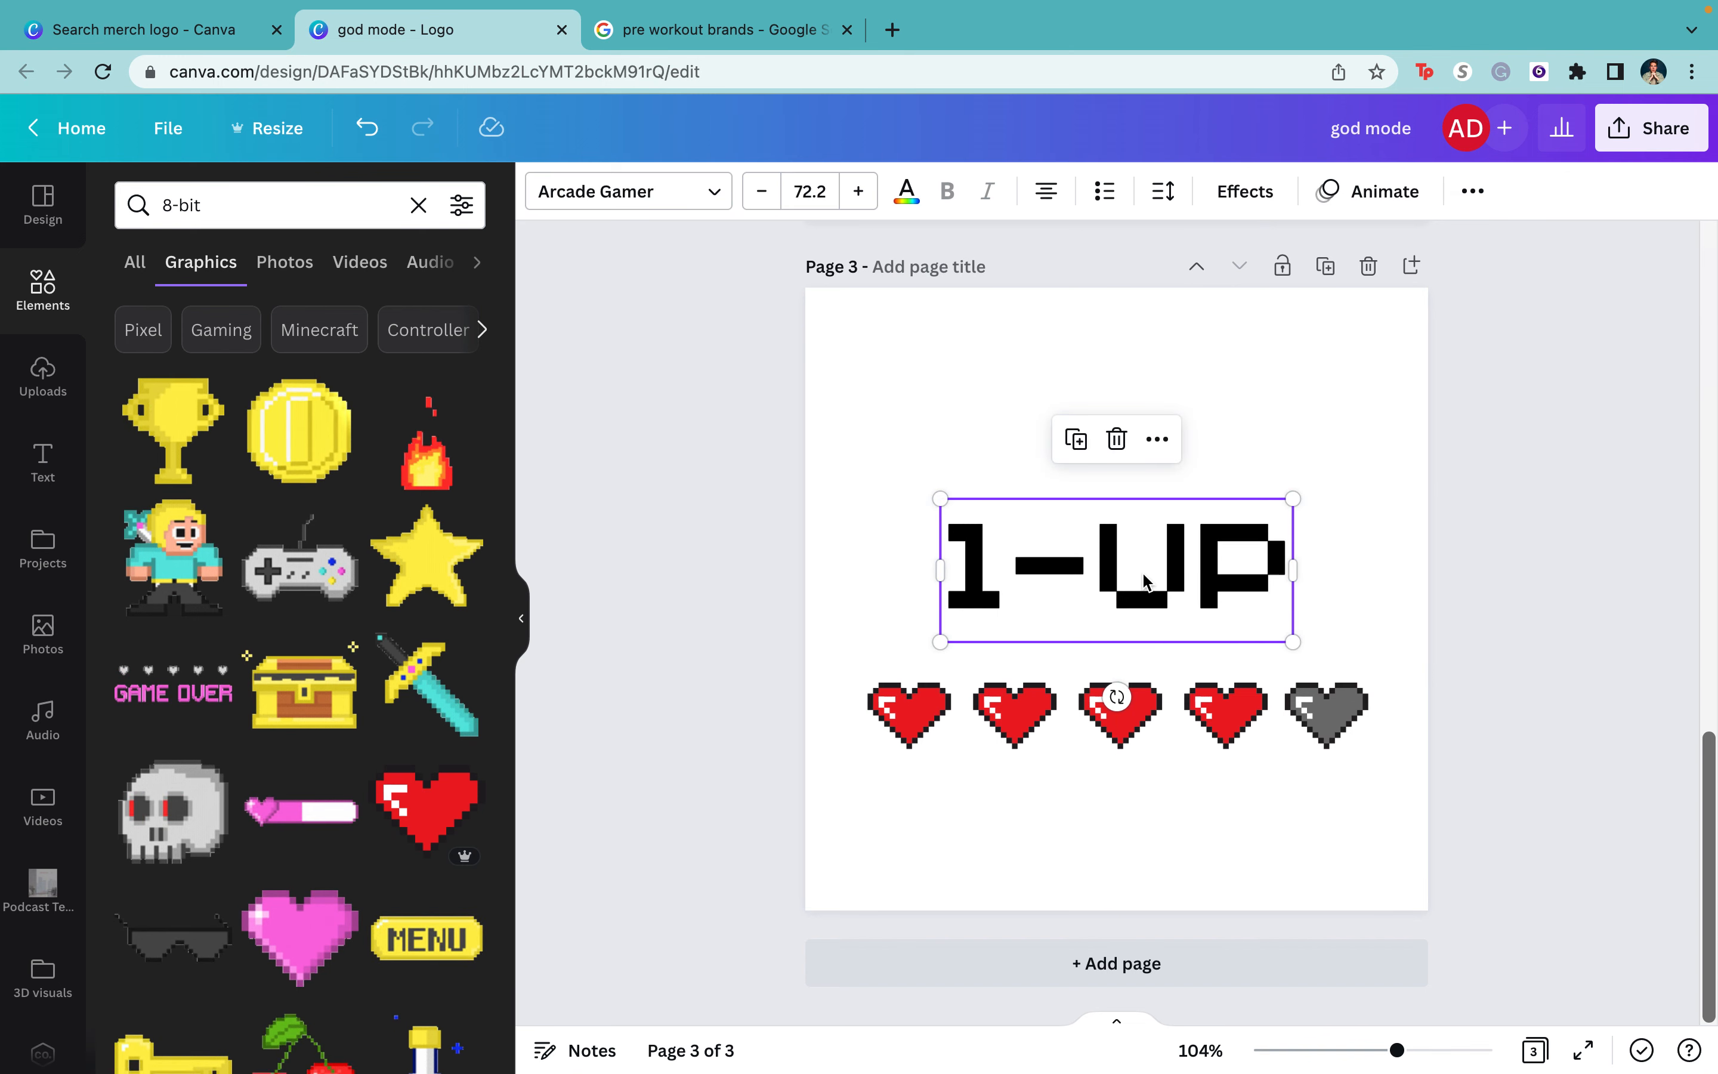
- Try red and grey shades on the 1-UP text on page 3 and leave it dark grey
{"action": "left_click", "coordinate": [1408, 612]}
{"action": "triple_click", "coordinate": [1233, 588]}
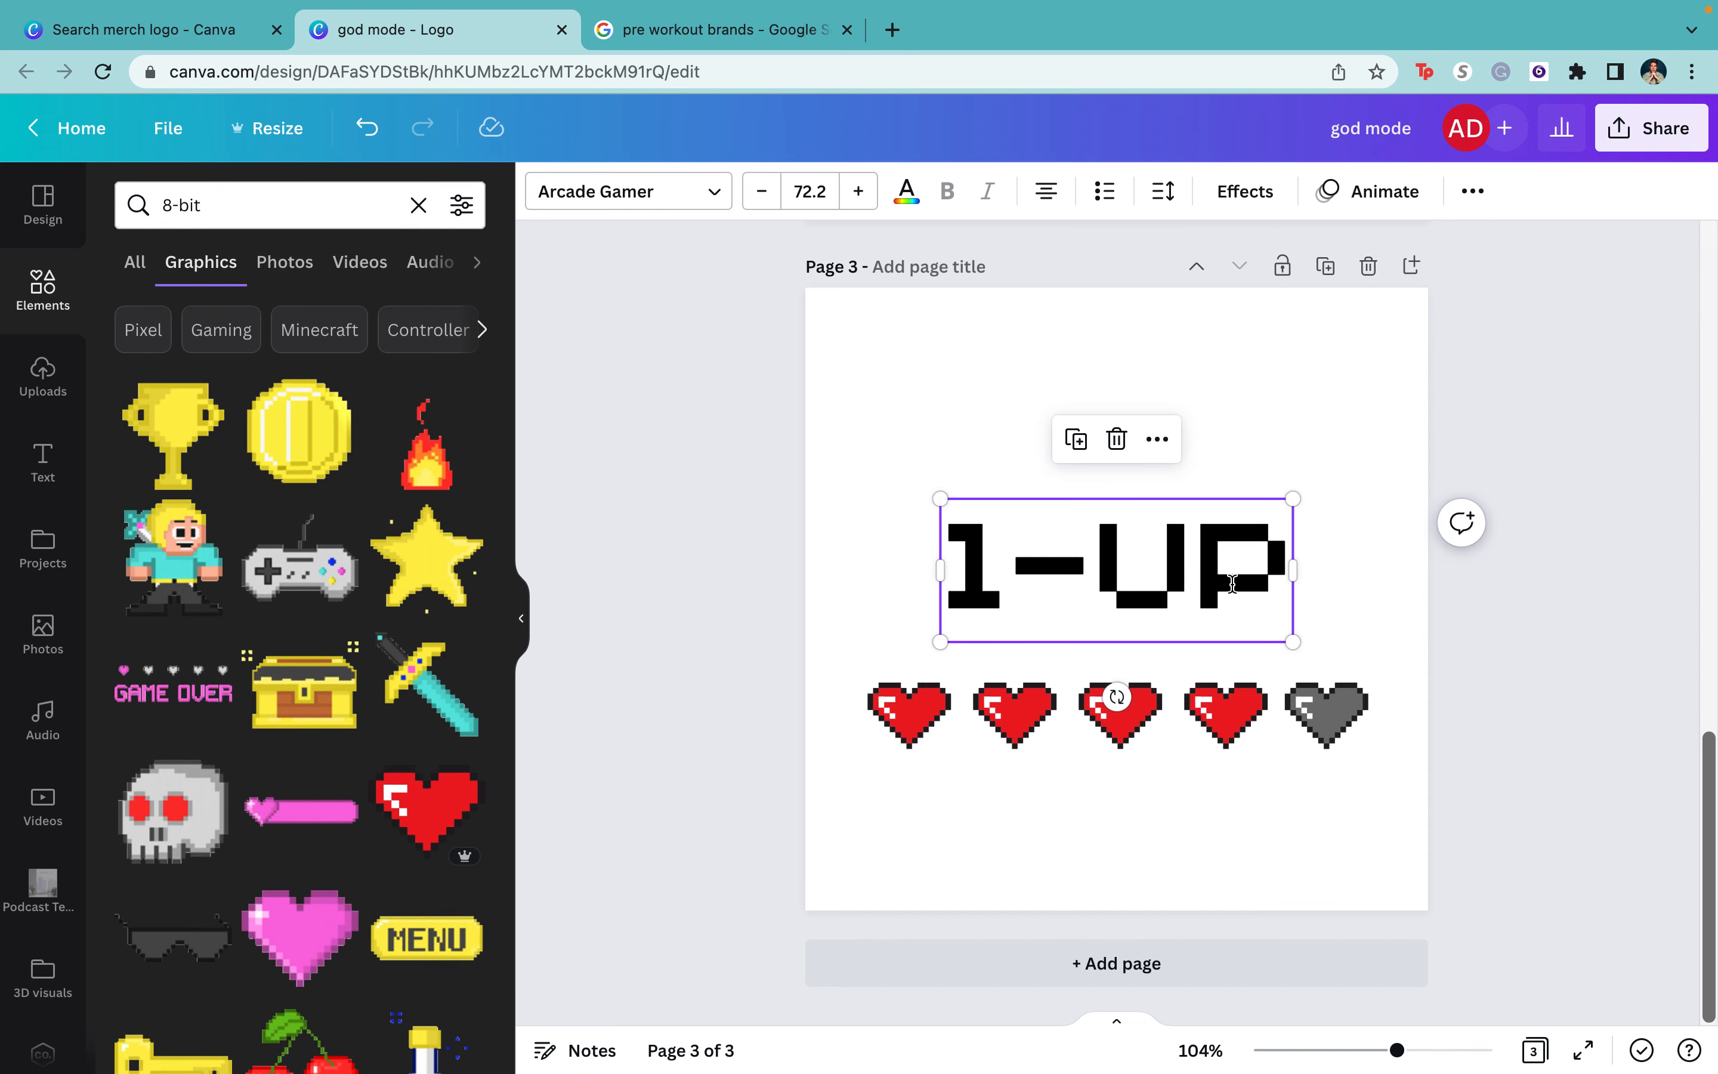
{"action": "left_click", "coordinate": [906, 193]}
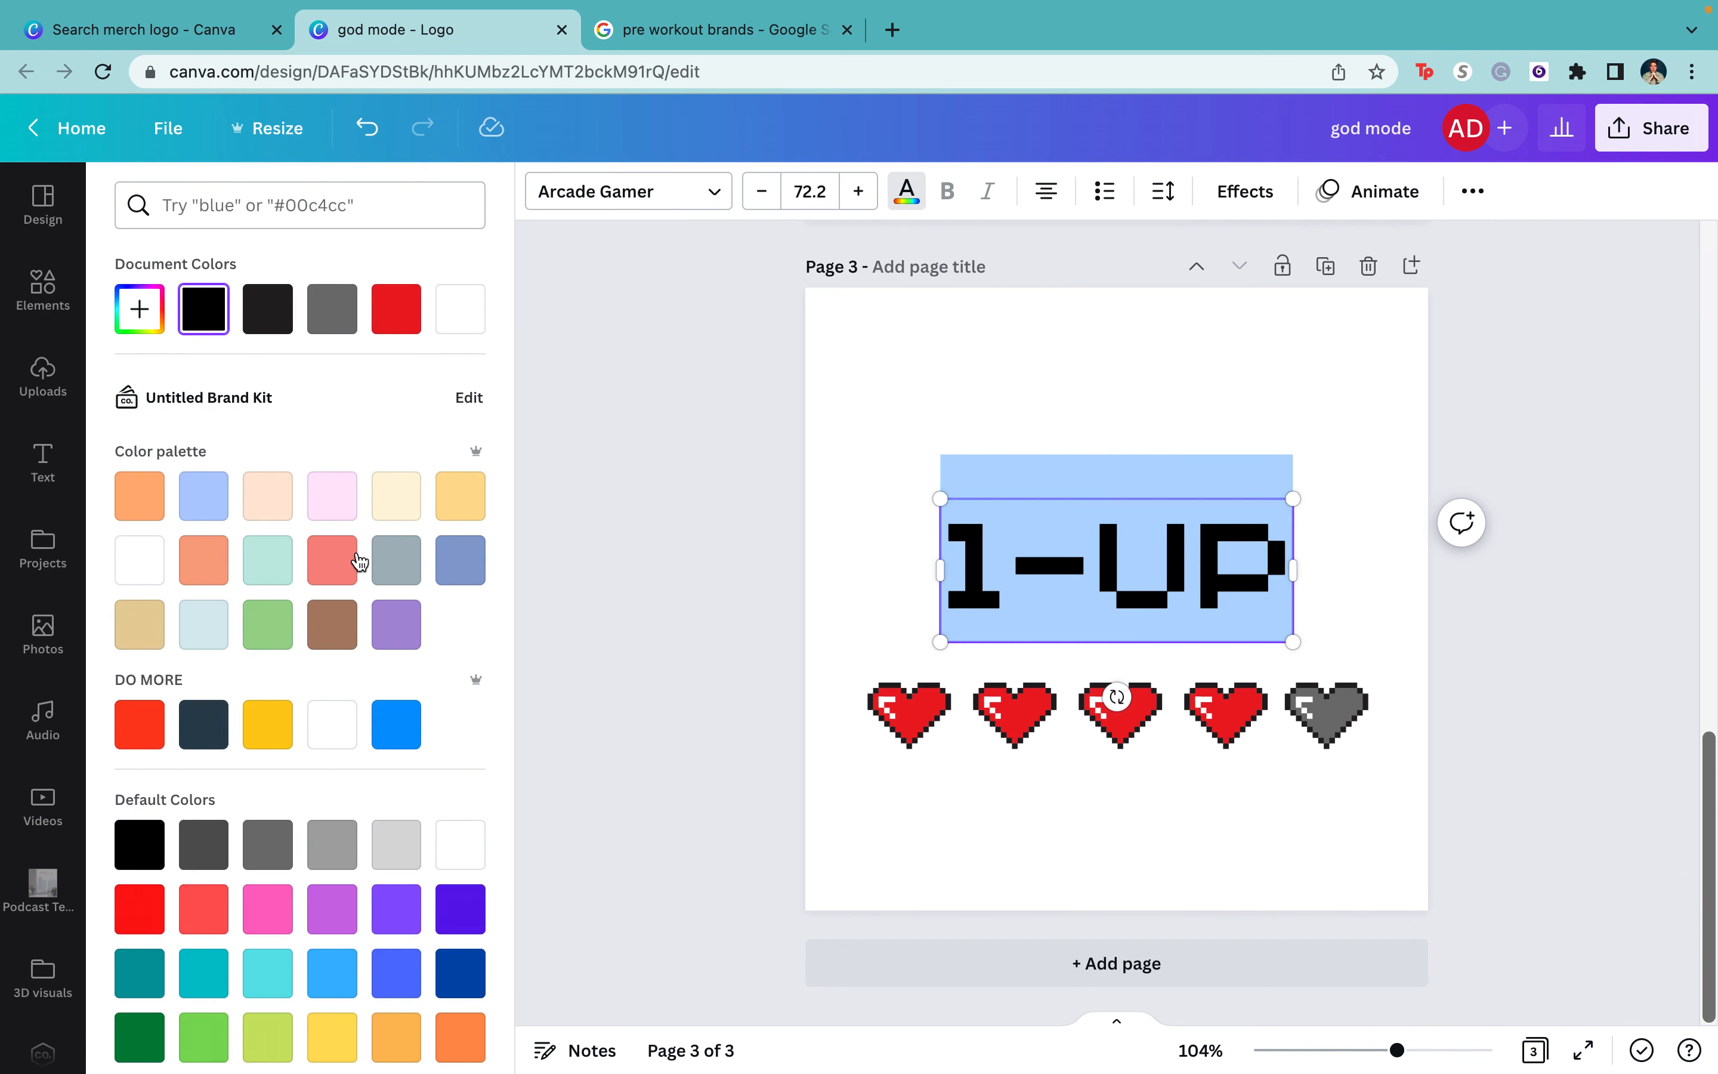
{"action": "left_click", "coordinate": [399, 317]}
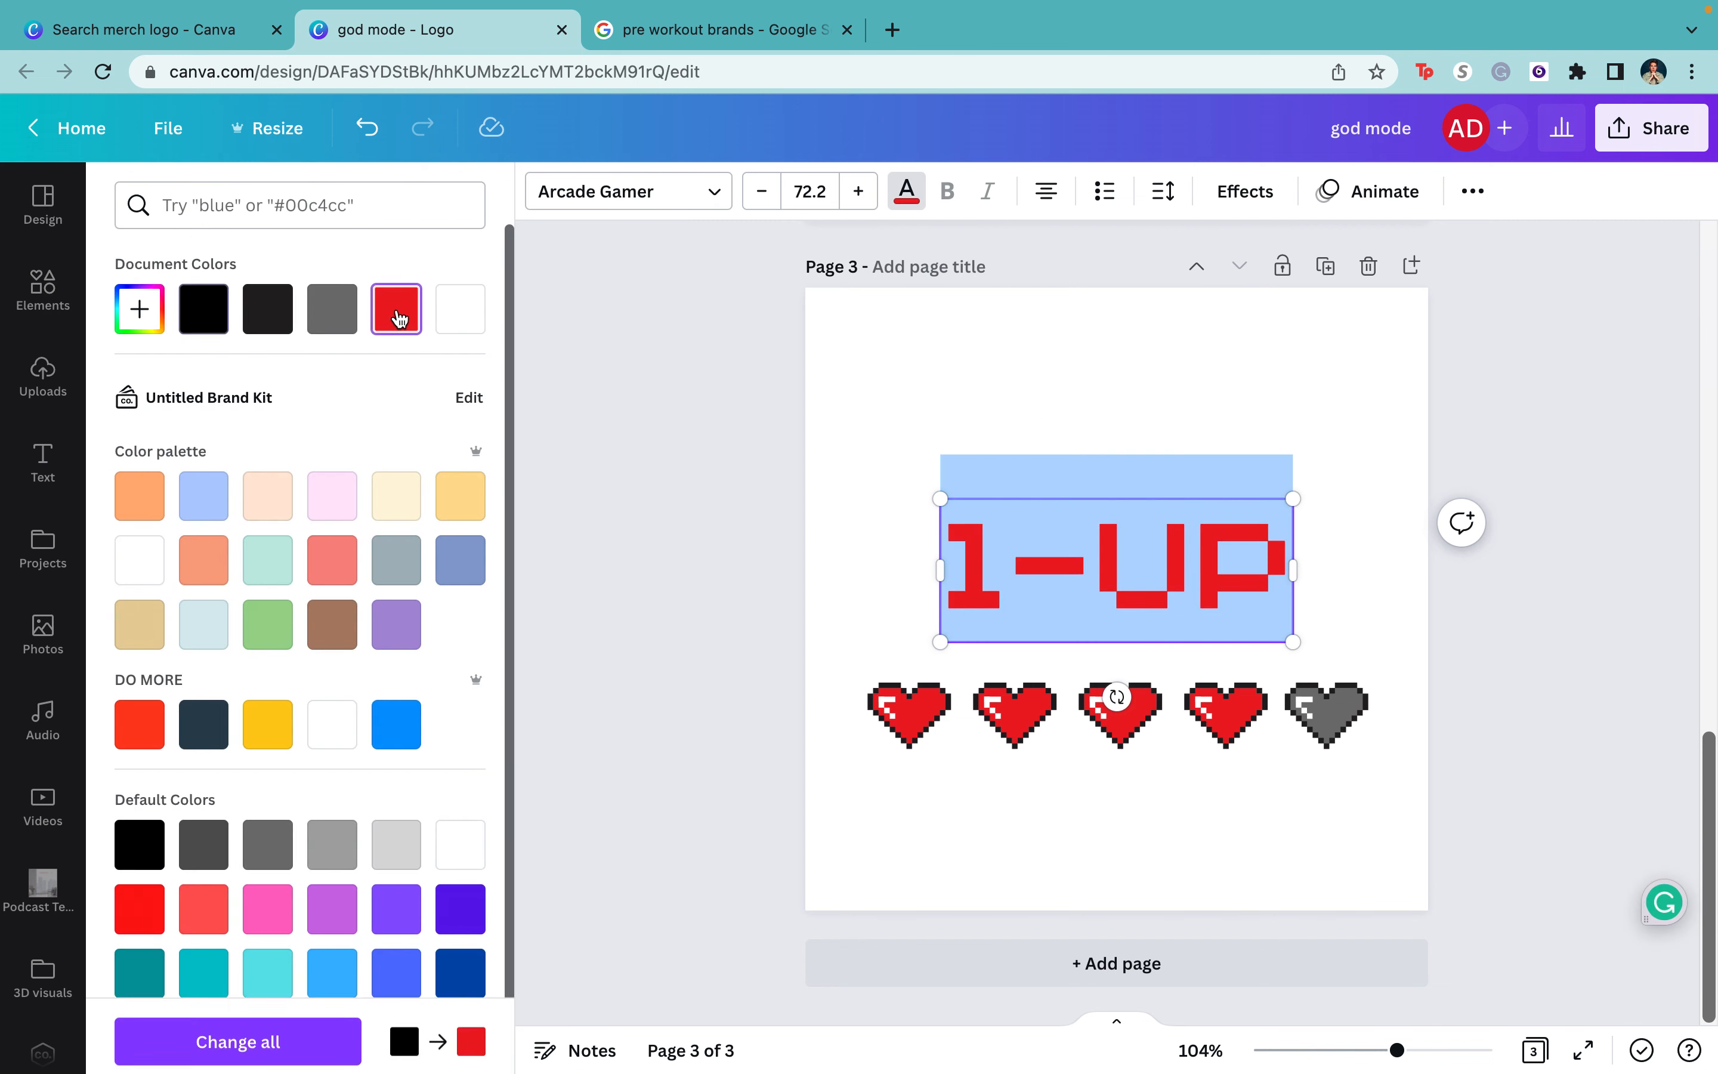
{"action": "left_click", "coordinate": [268, 314]}
{"action": "left_click", "coordinate": [343, 304]}
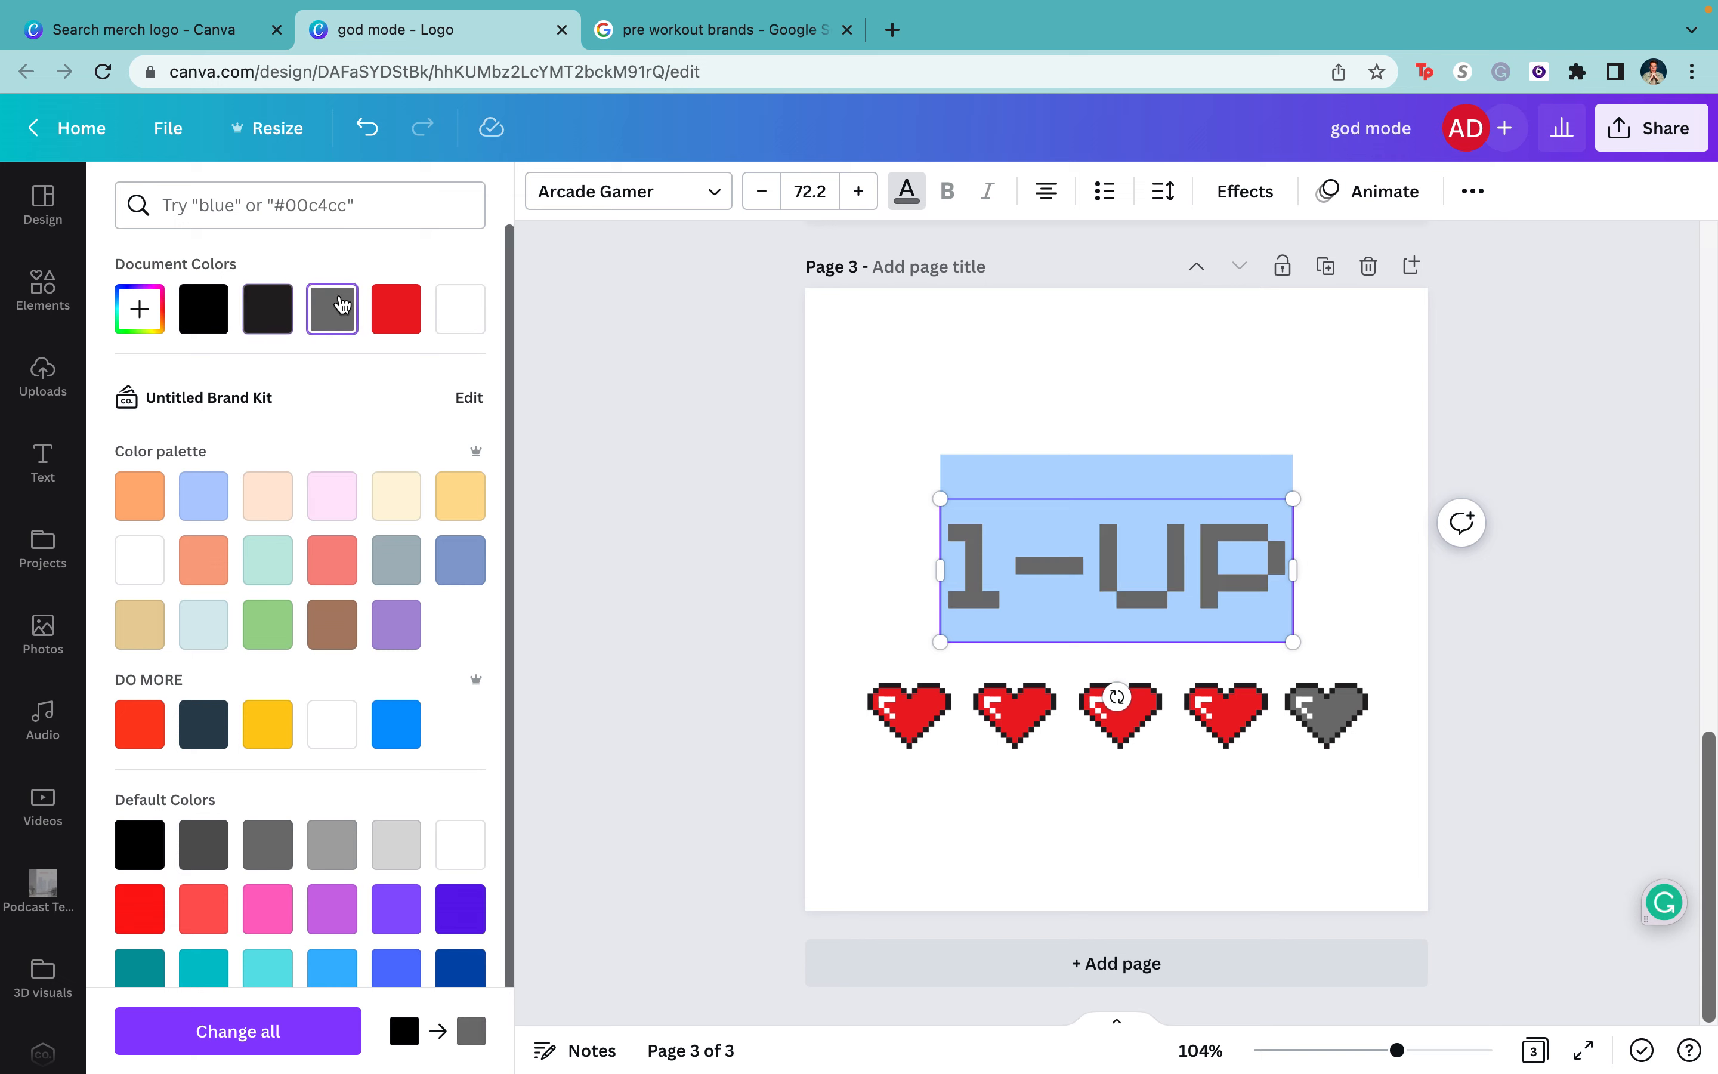
{"action": "left_click", "coordinate": [206, 846]}
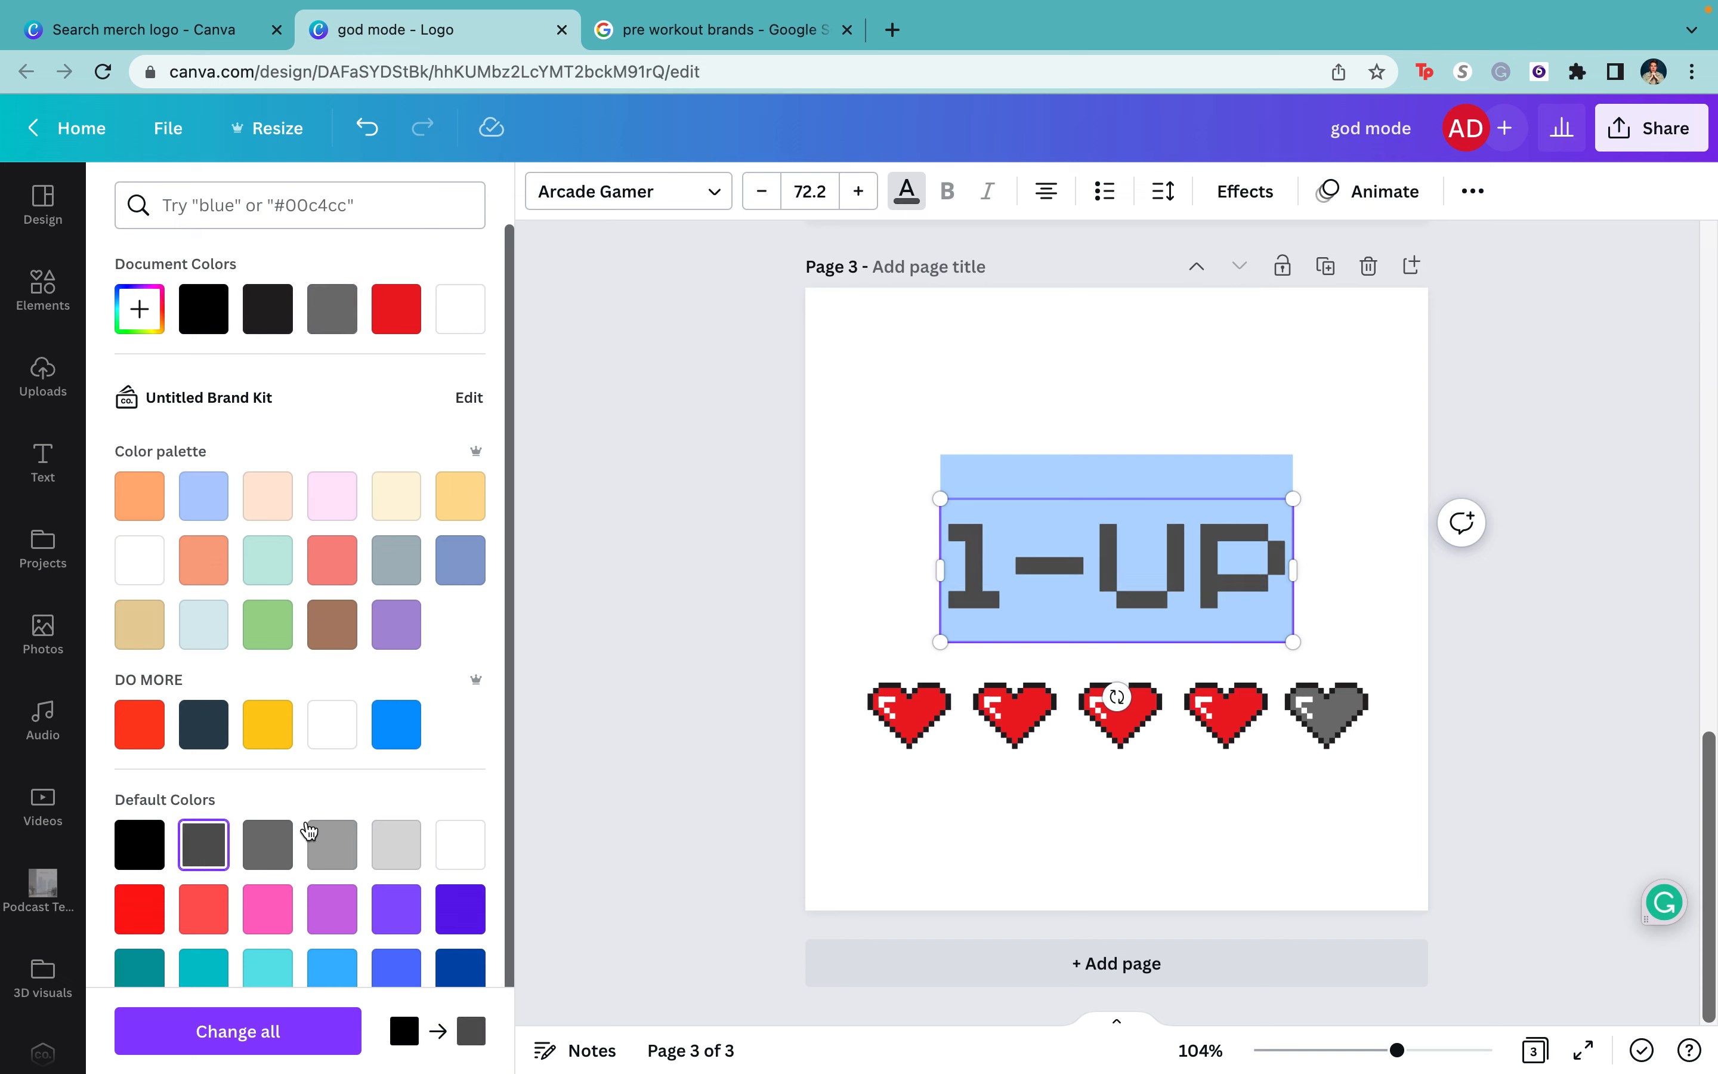
{"action": "key", "text": "Escape"}
{"action": "left_click", "coordinate": [837, 459]}
- Delete the 1-UP text above the row of hearts on page 3
{"action": "double_click", "coordinate": [988, 549]}
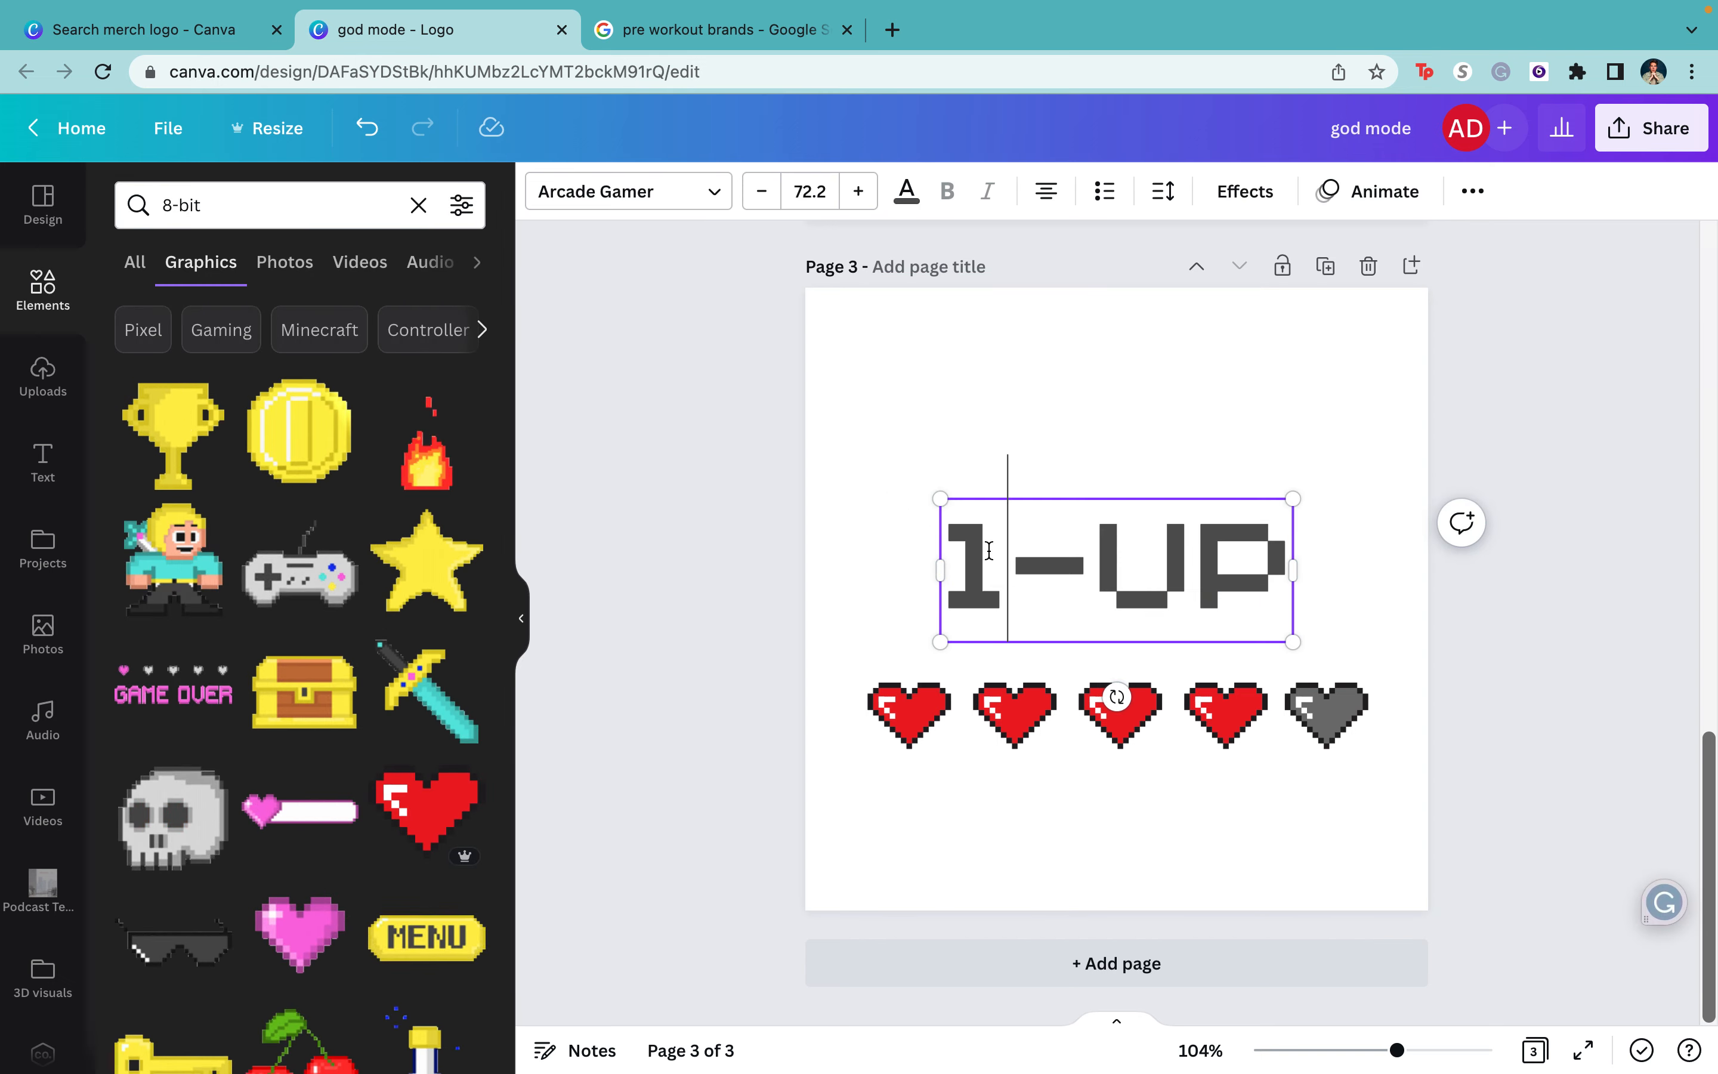
{"action": "key", "text": "super+a"}
{"action": "key", "text": "BackSpace"}
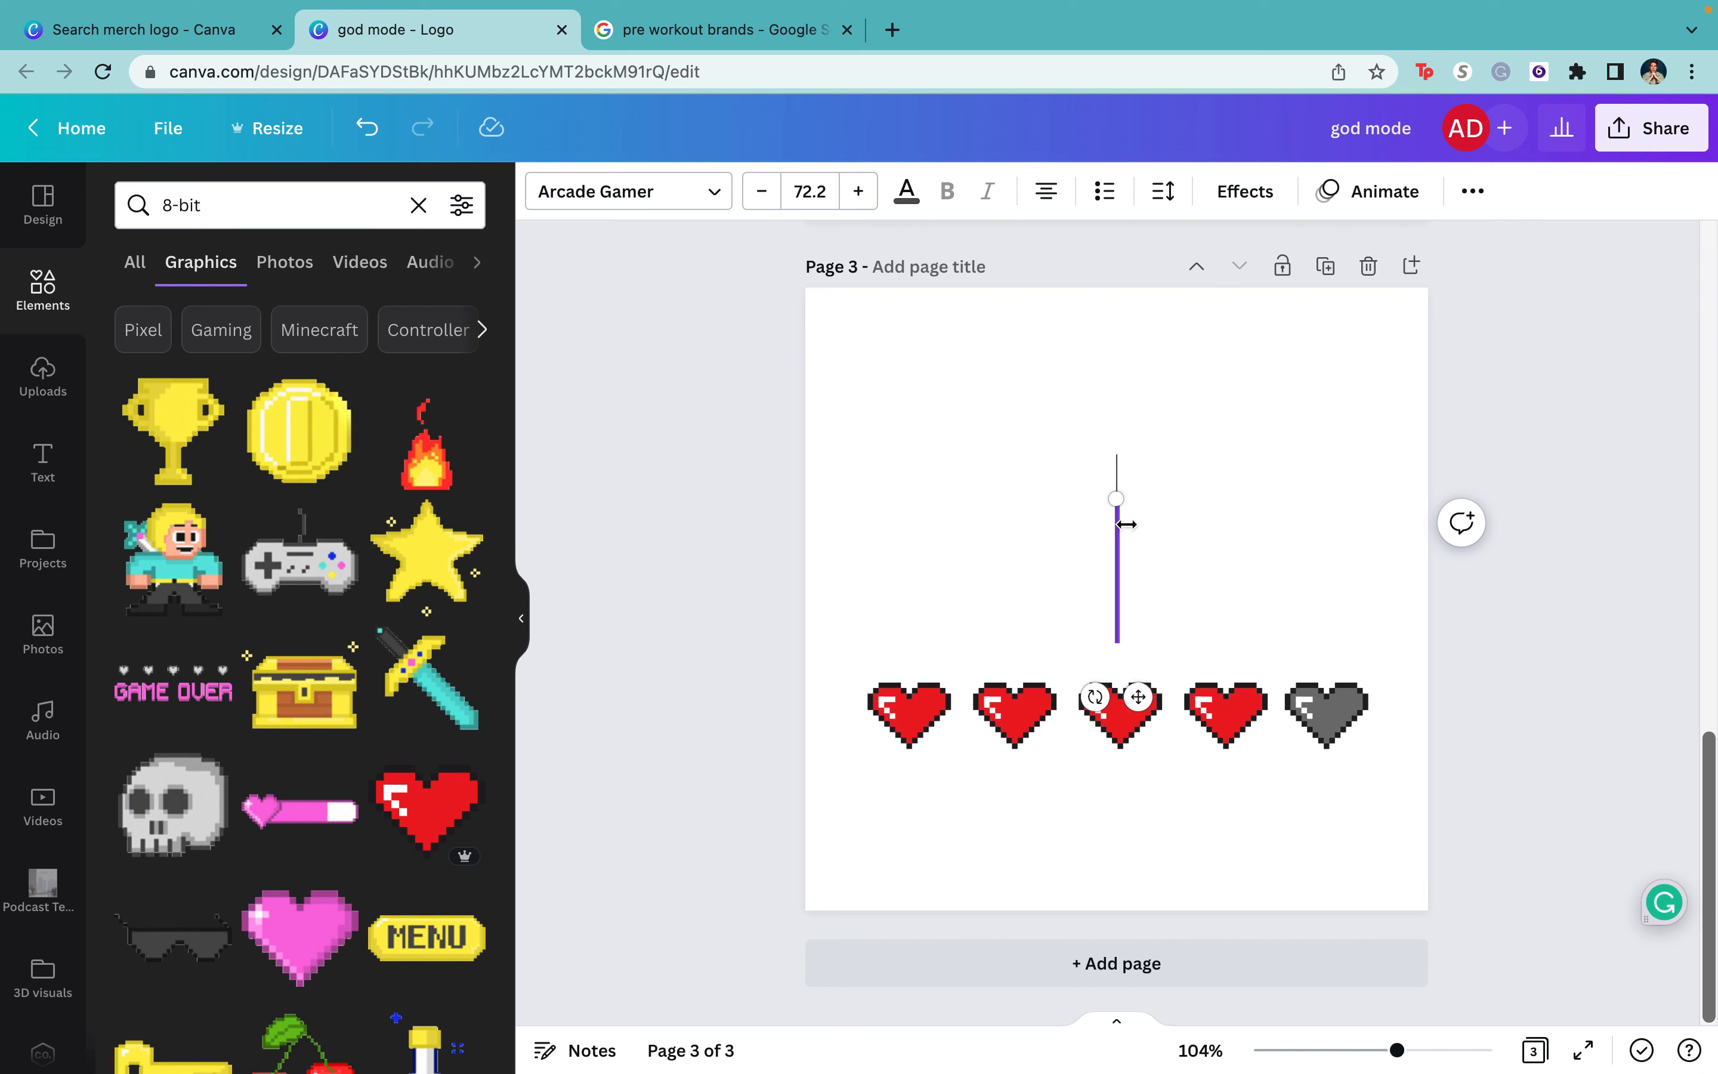
{"action": "left_click", "coordinate": [947, 490]}
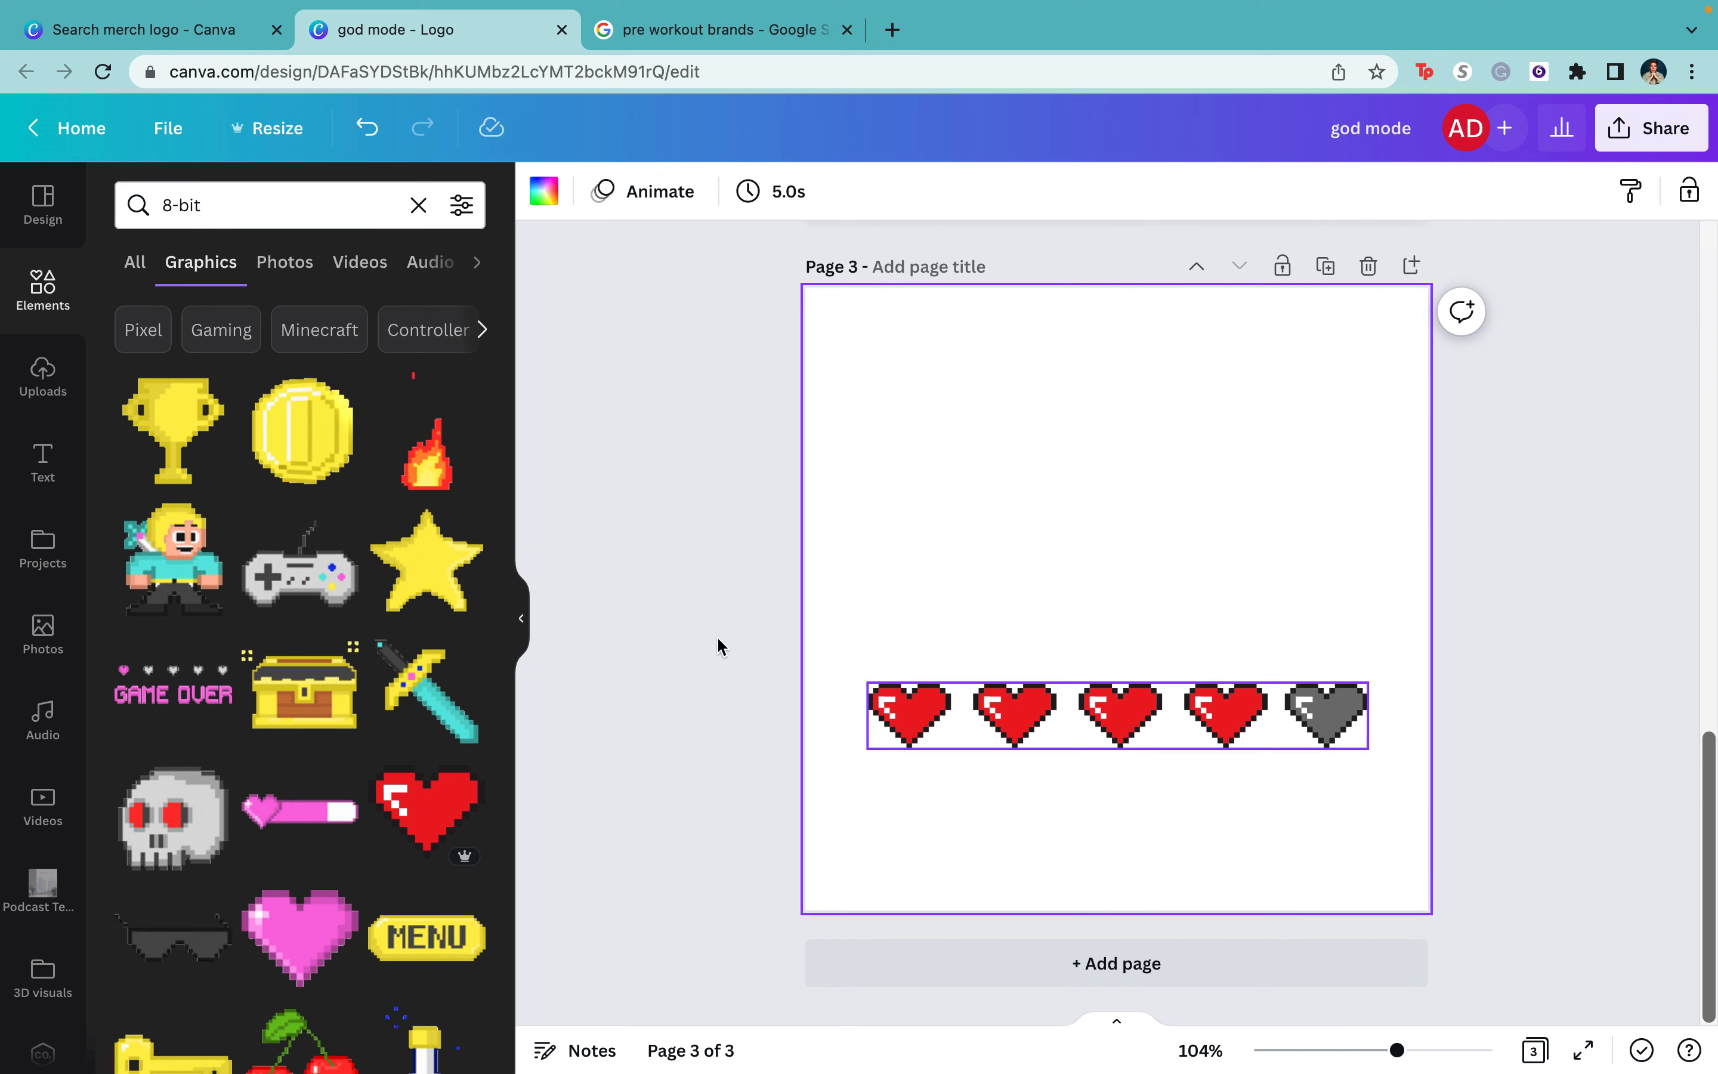
- Search the design templates for "8 bit" and apply the 8-Bit Coffee template to a new page 4
{"action": "left_click", "coordinate": [59, 481]}
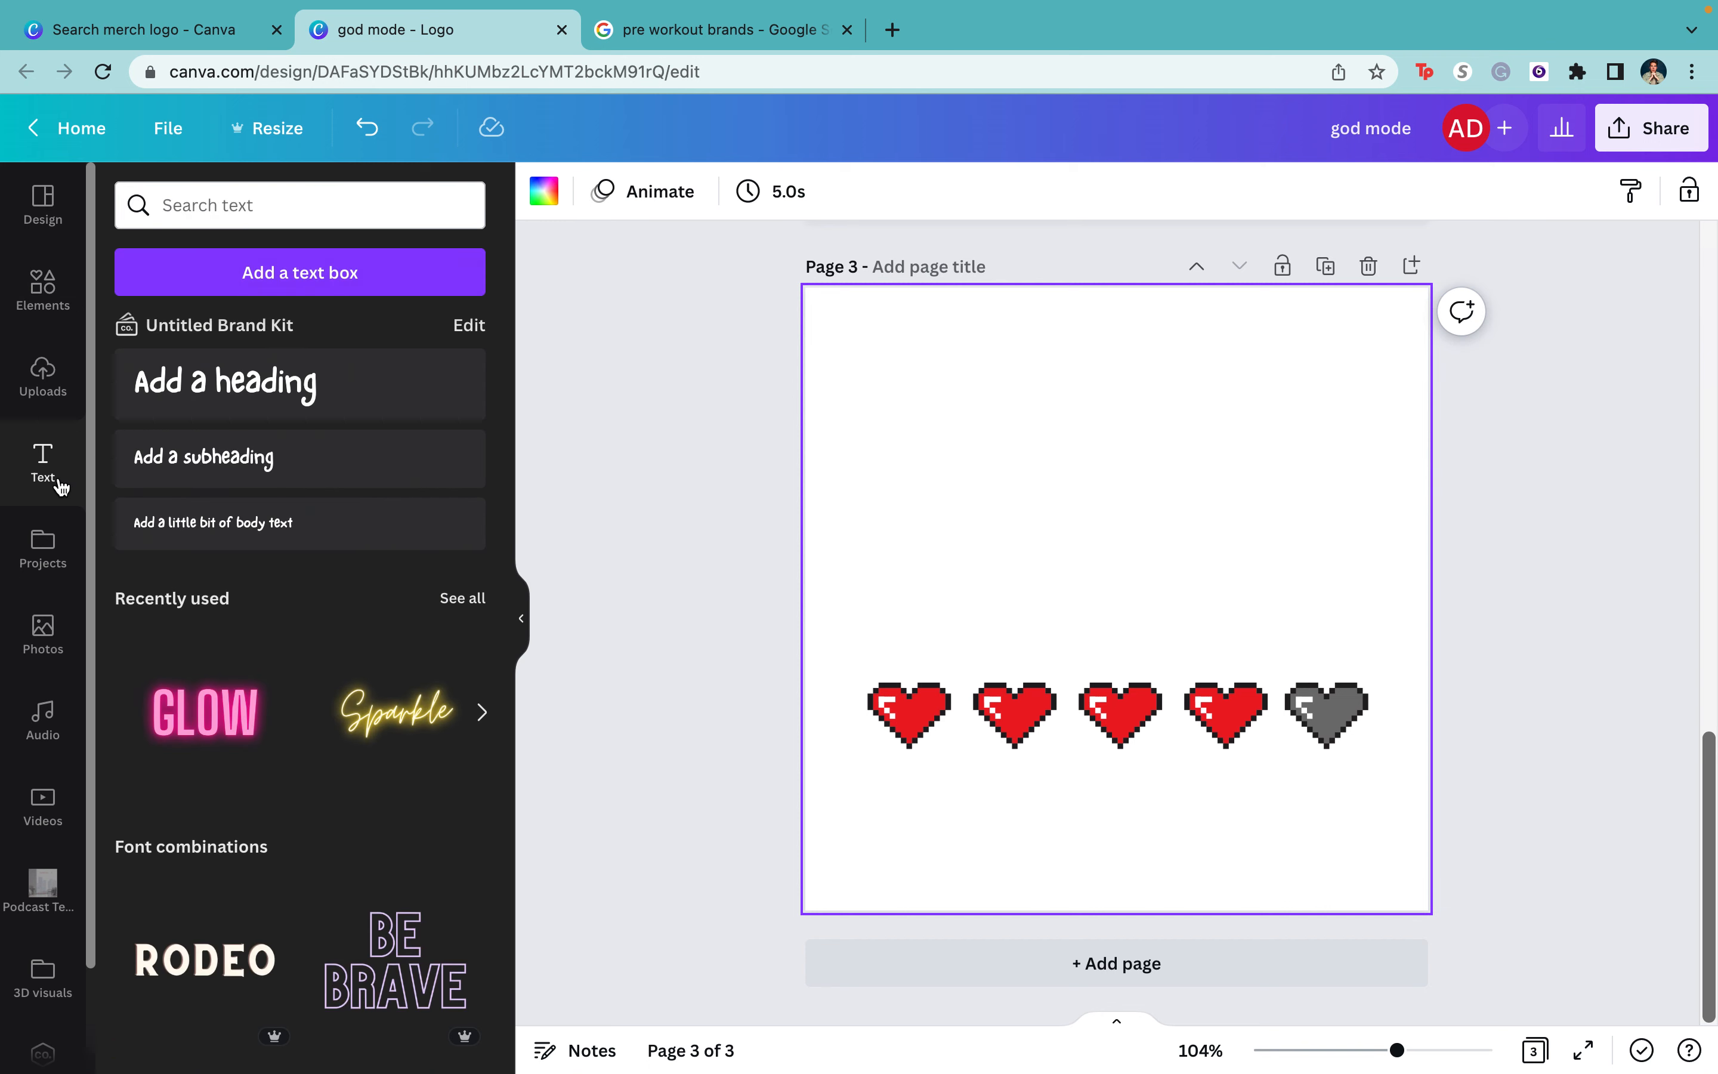
{"action": "left_click", "coordinate": [40, 226]}
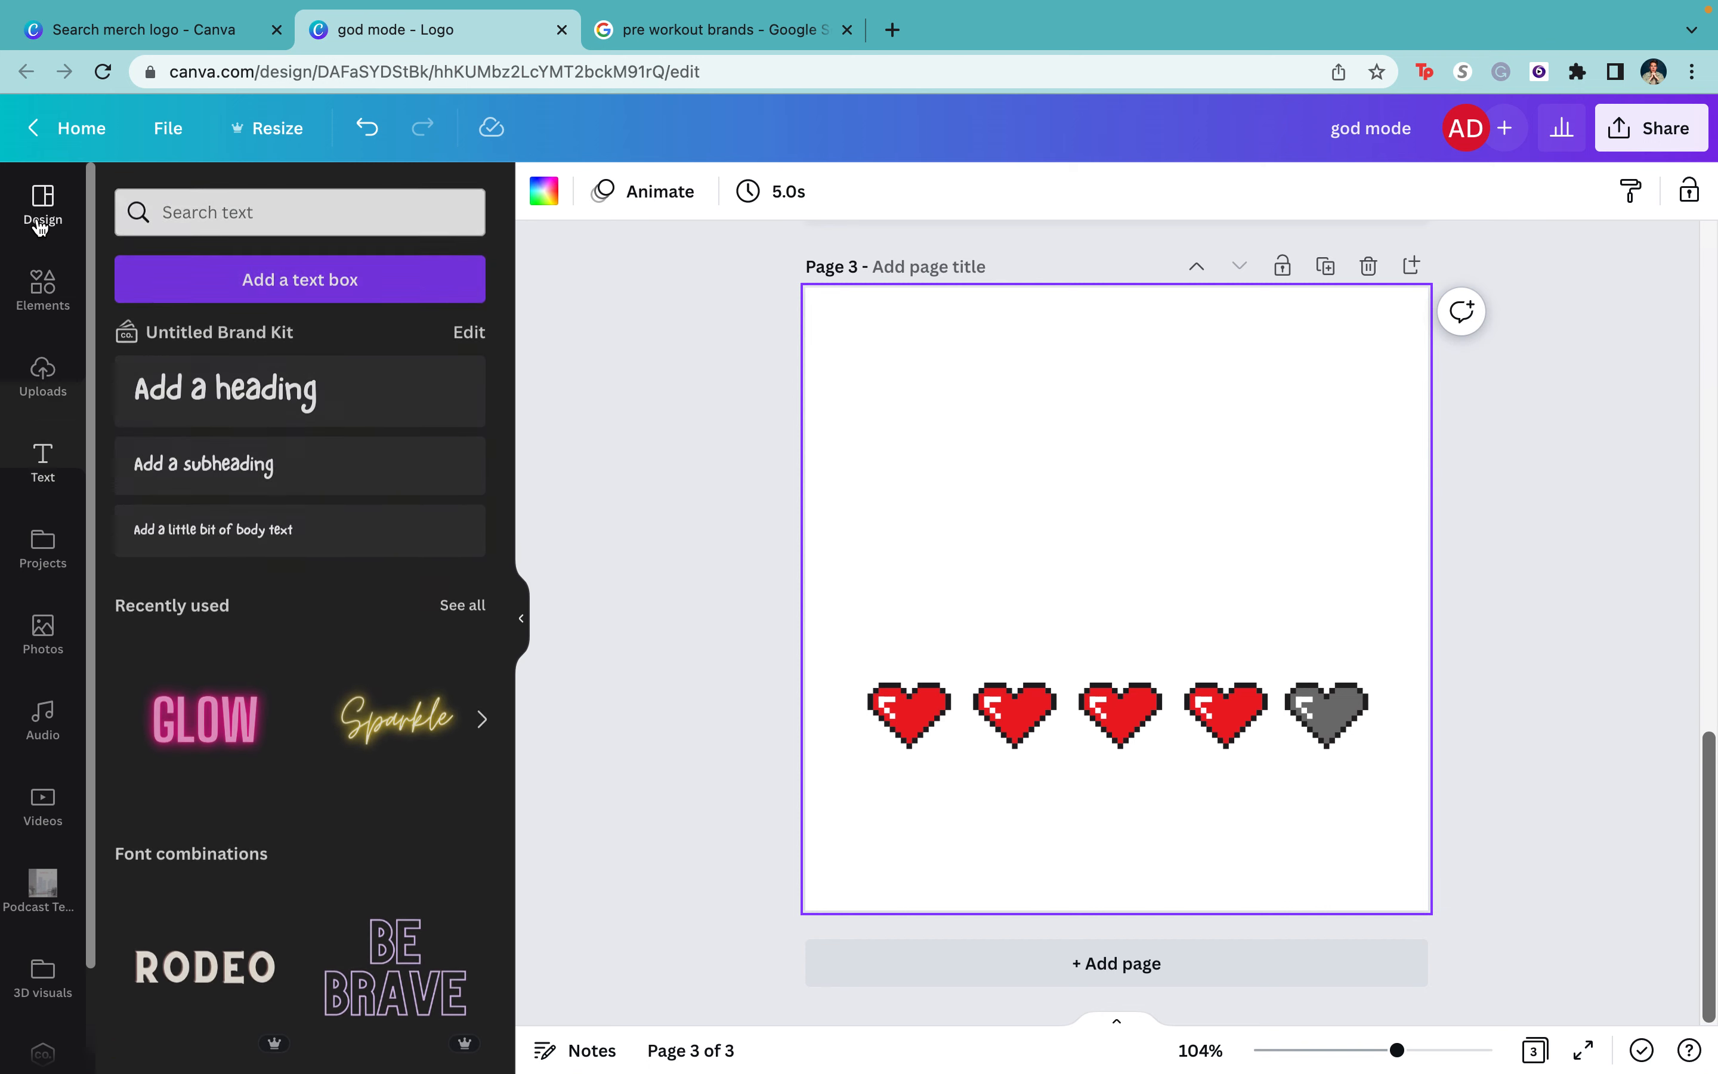
{"action": "left_click", "coordinate": [198, 206]}
{"action": "type", "text": "8"}
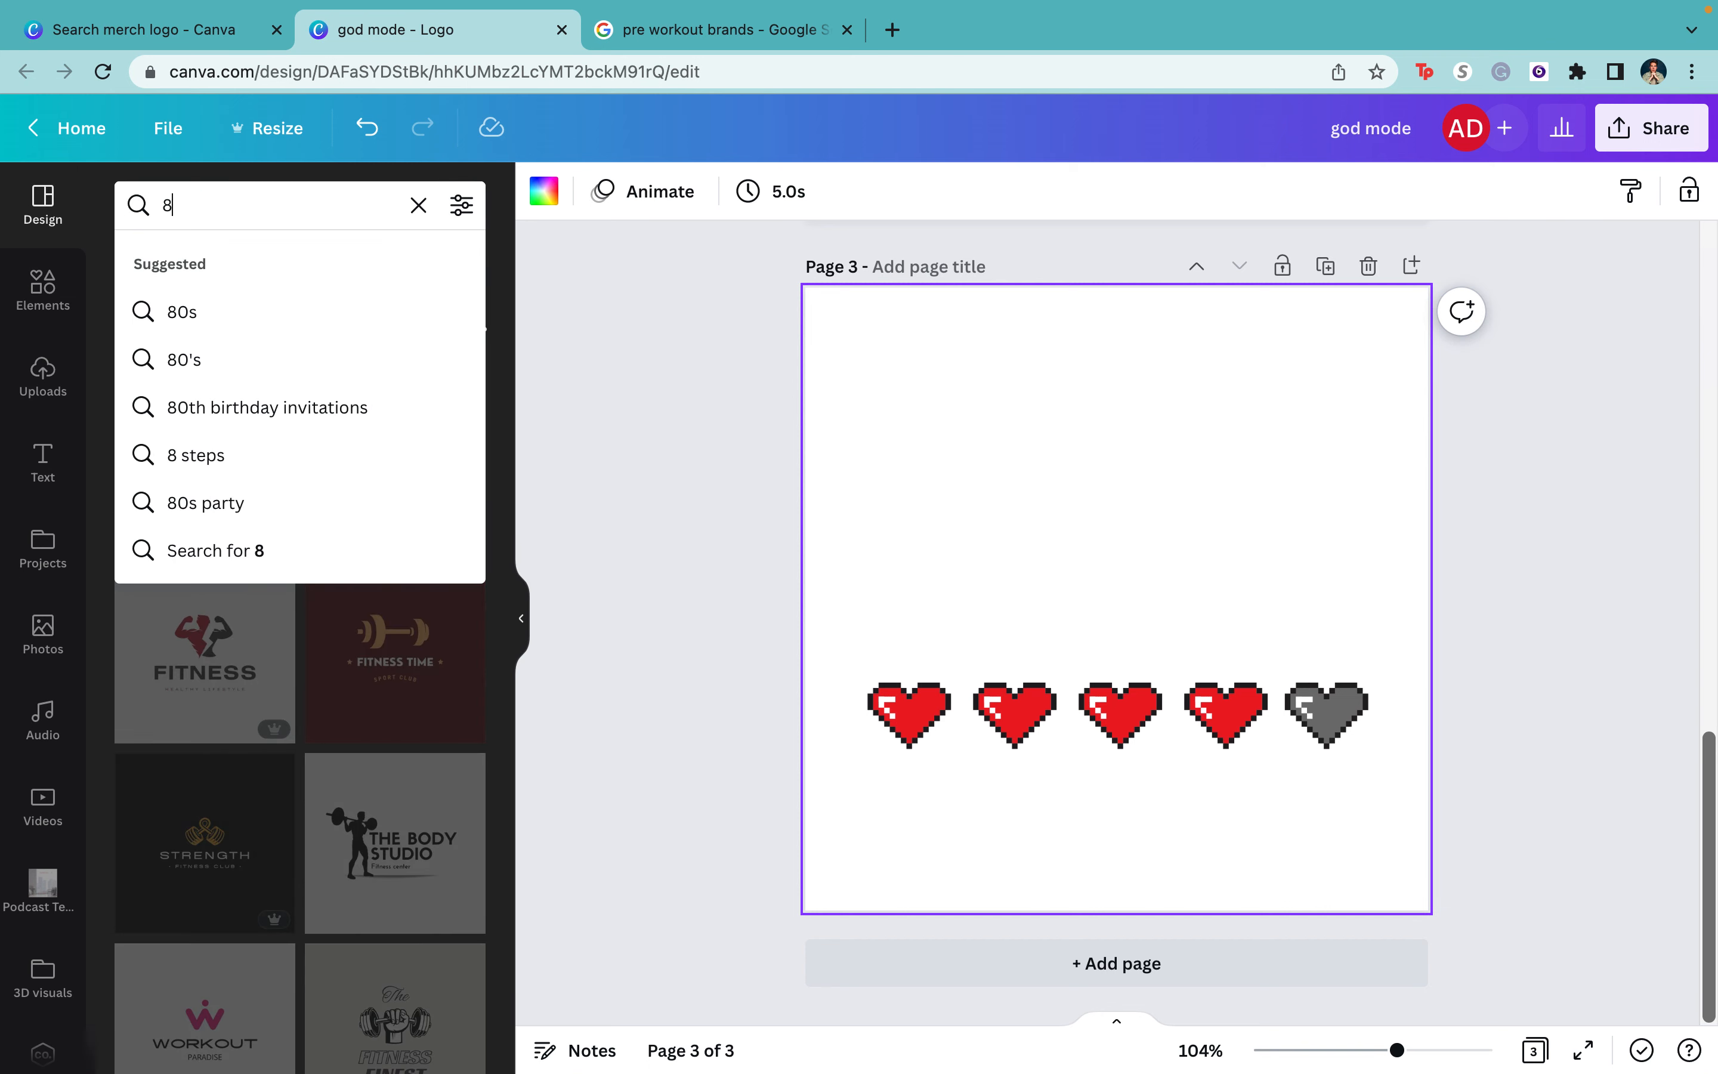
{"action": "type", "text": " bit"}
{"action": "key", "text": "Return"}
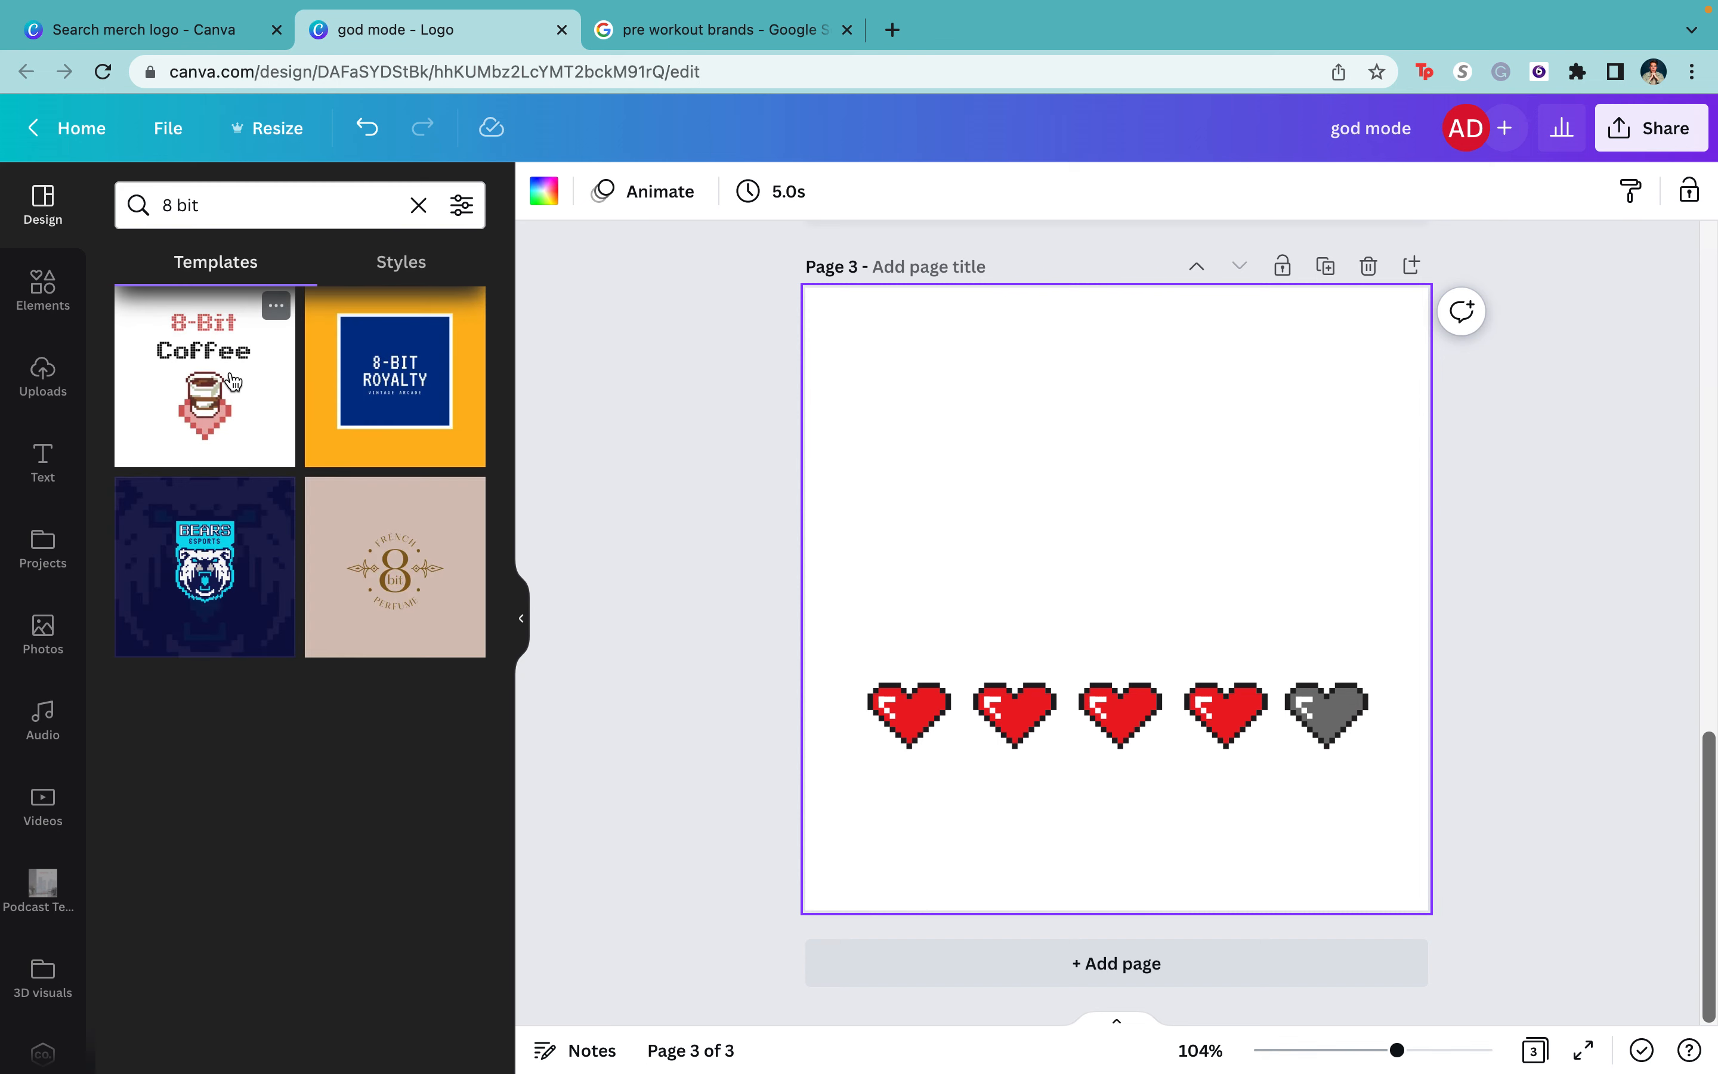
{"action": "left_click", "coordinate": [936, 963]}
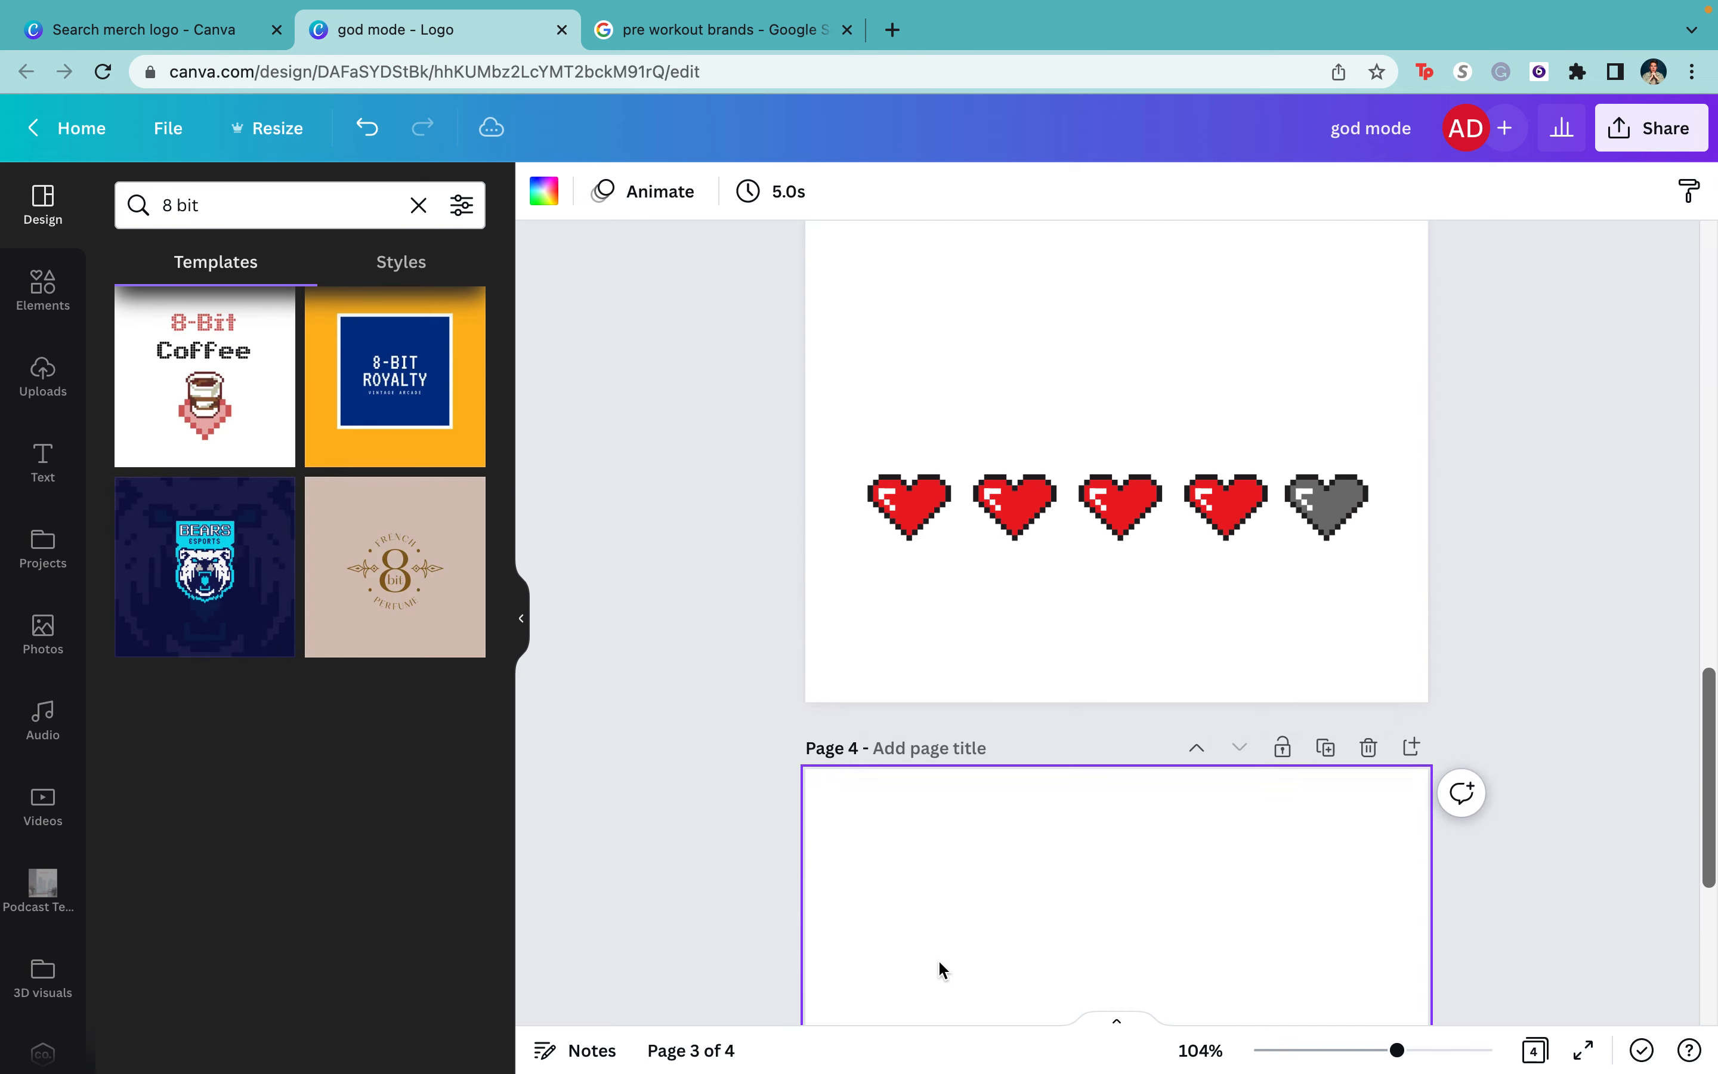
{"action": "left_click", "coordinate": [188, 379]}
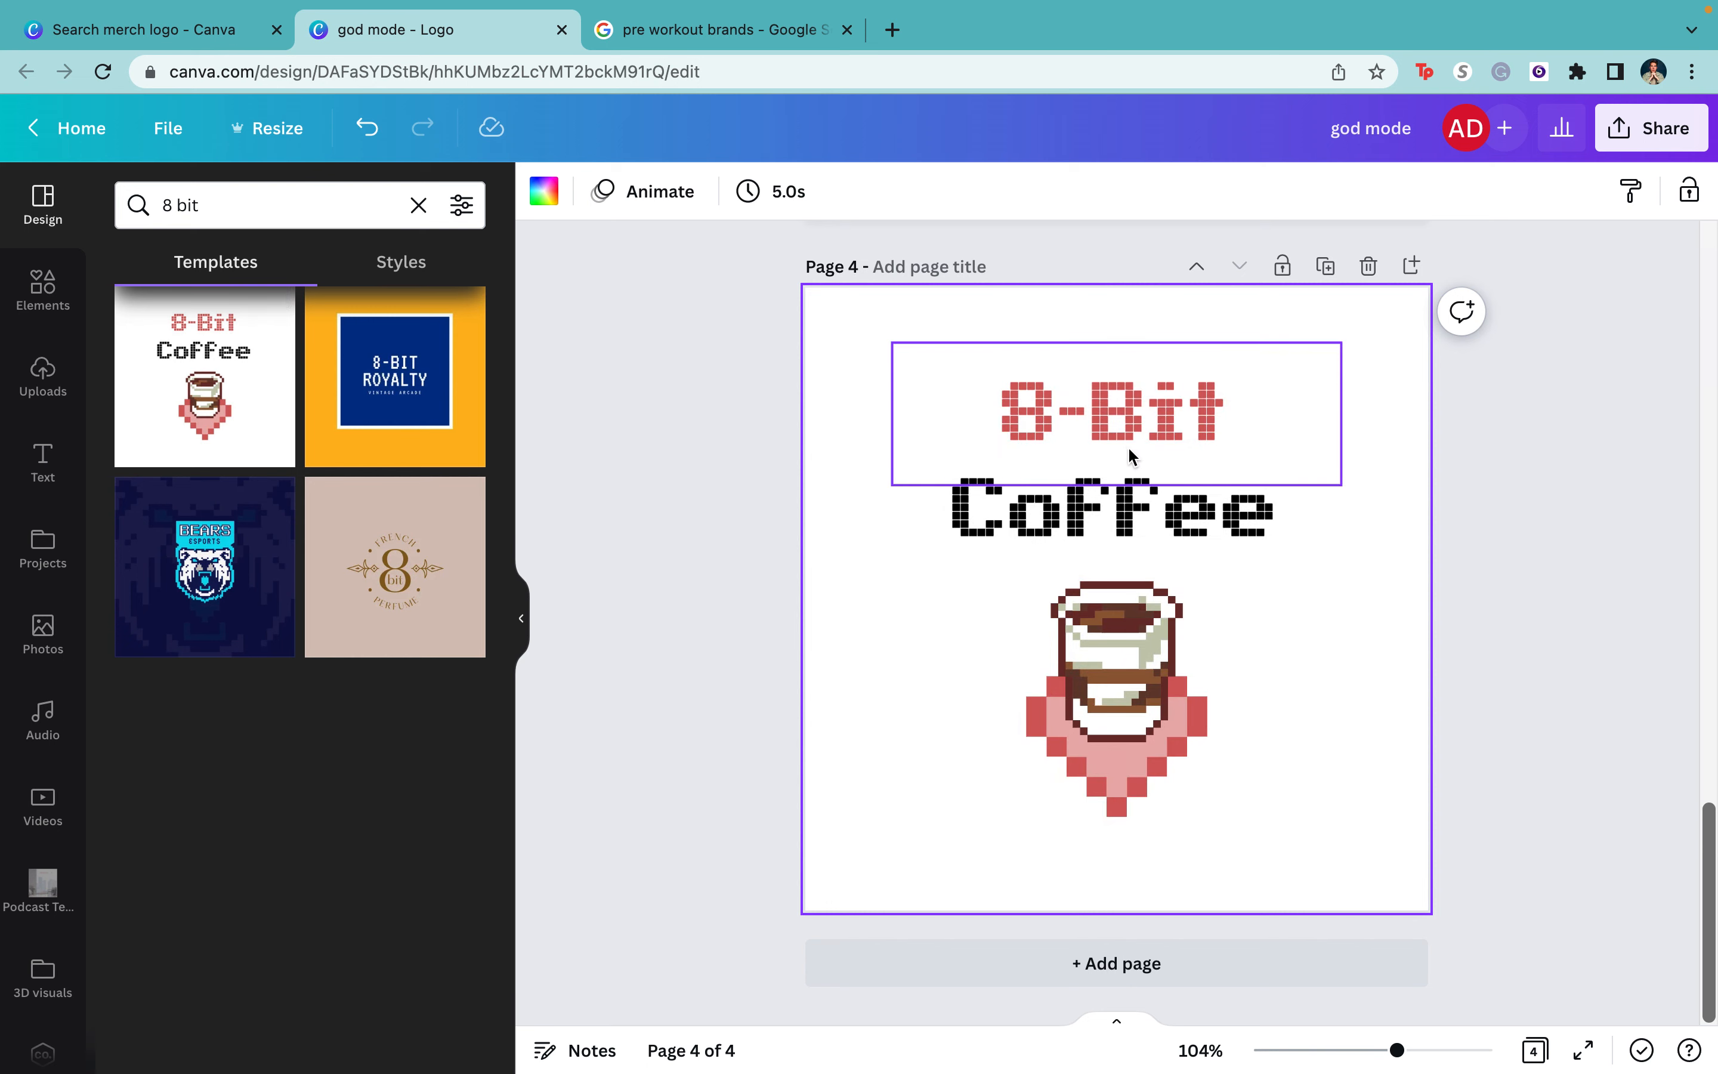
- Copy the 8-Bit heading from page 4 to page 3, enlarged to font size 142 and centred above the hearts
{"action": "double_click", "coordinate": [1134, 429]}
{"action": "key", "text": "super+c"}
{"action": "scroll", "coordinate": [1134, 429], "scroll_direction": "up", "scroll_amount": 10}
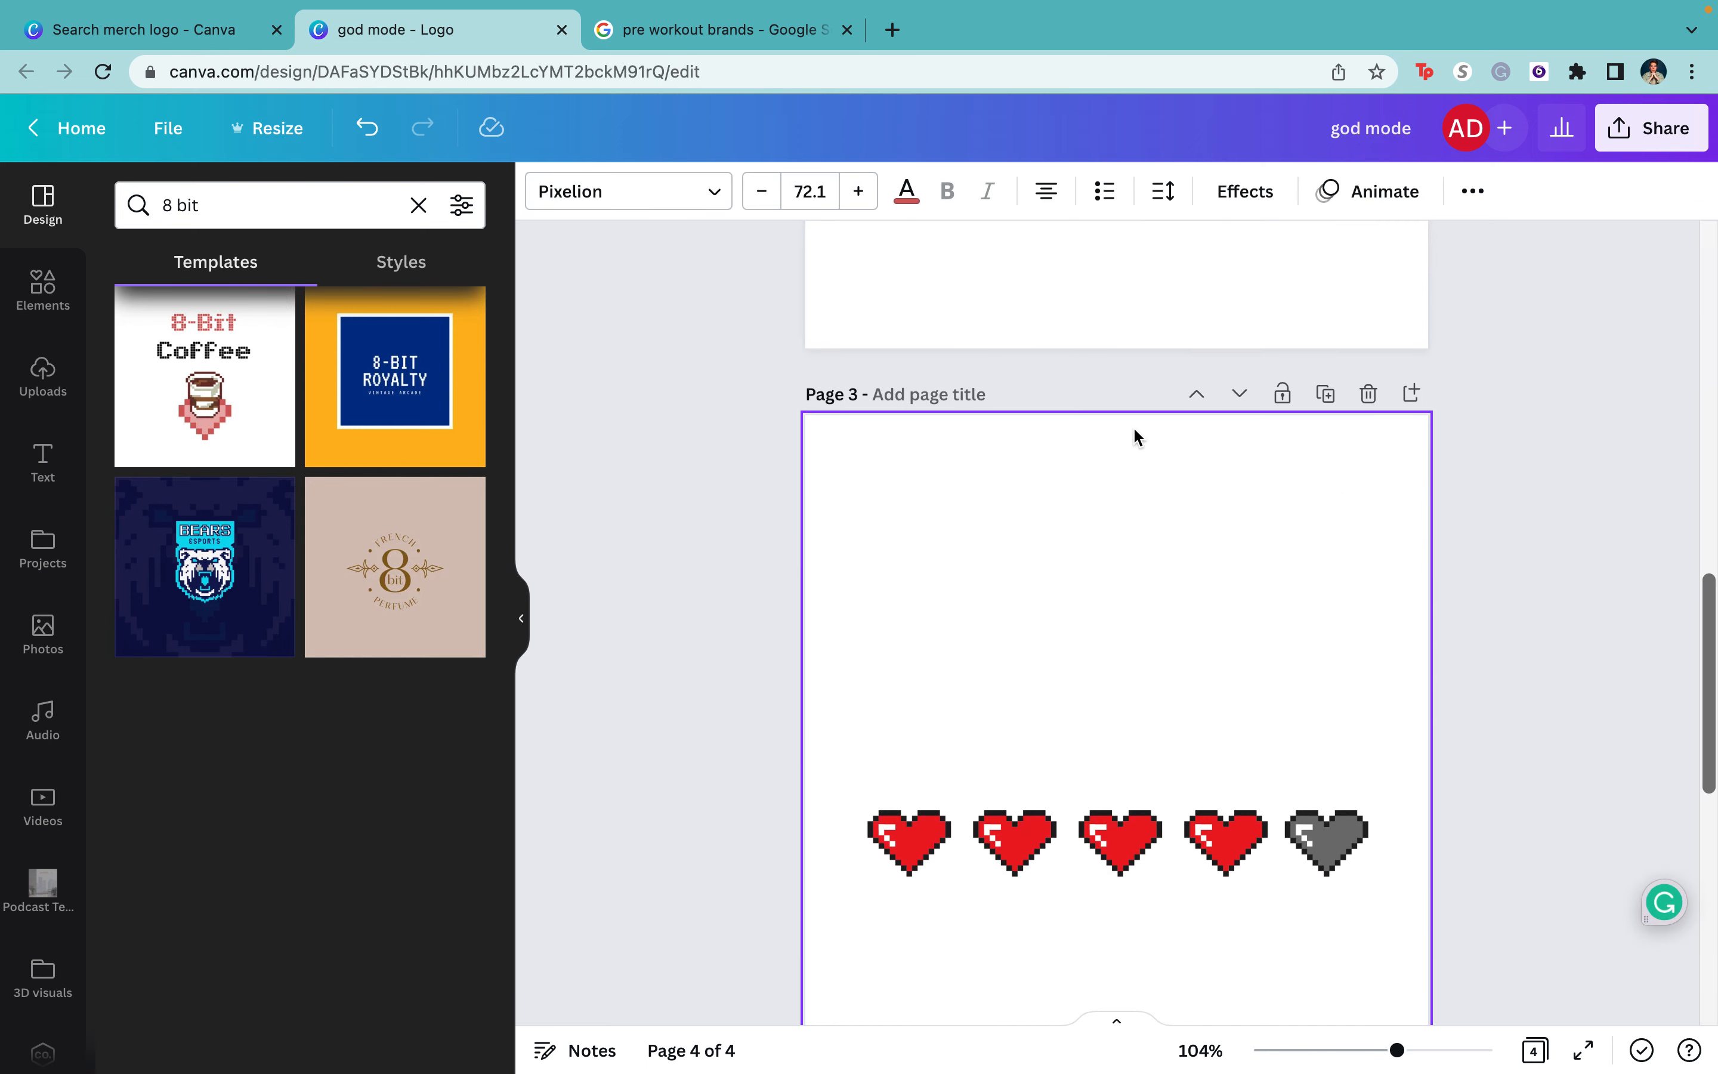
{"action": "key", "text": "super+v"}
{"action": "scroll", "coordinate": [1105, 548], "scroll_direction": "down", "scroll_amount": 2}
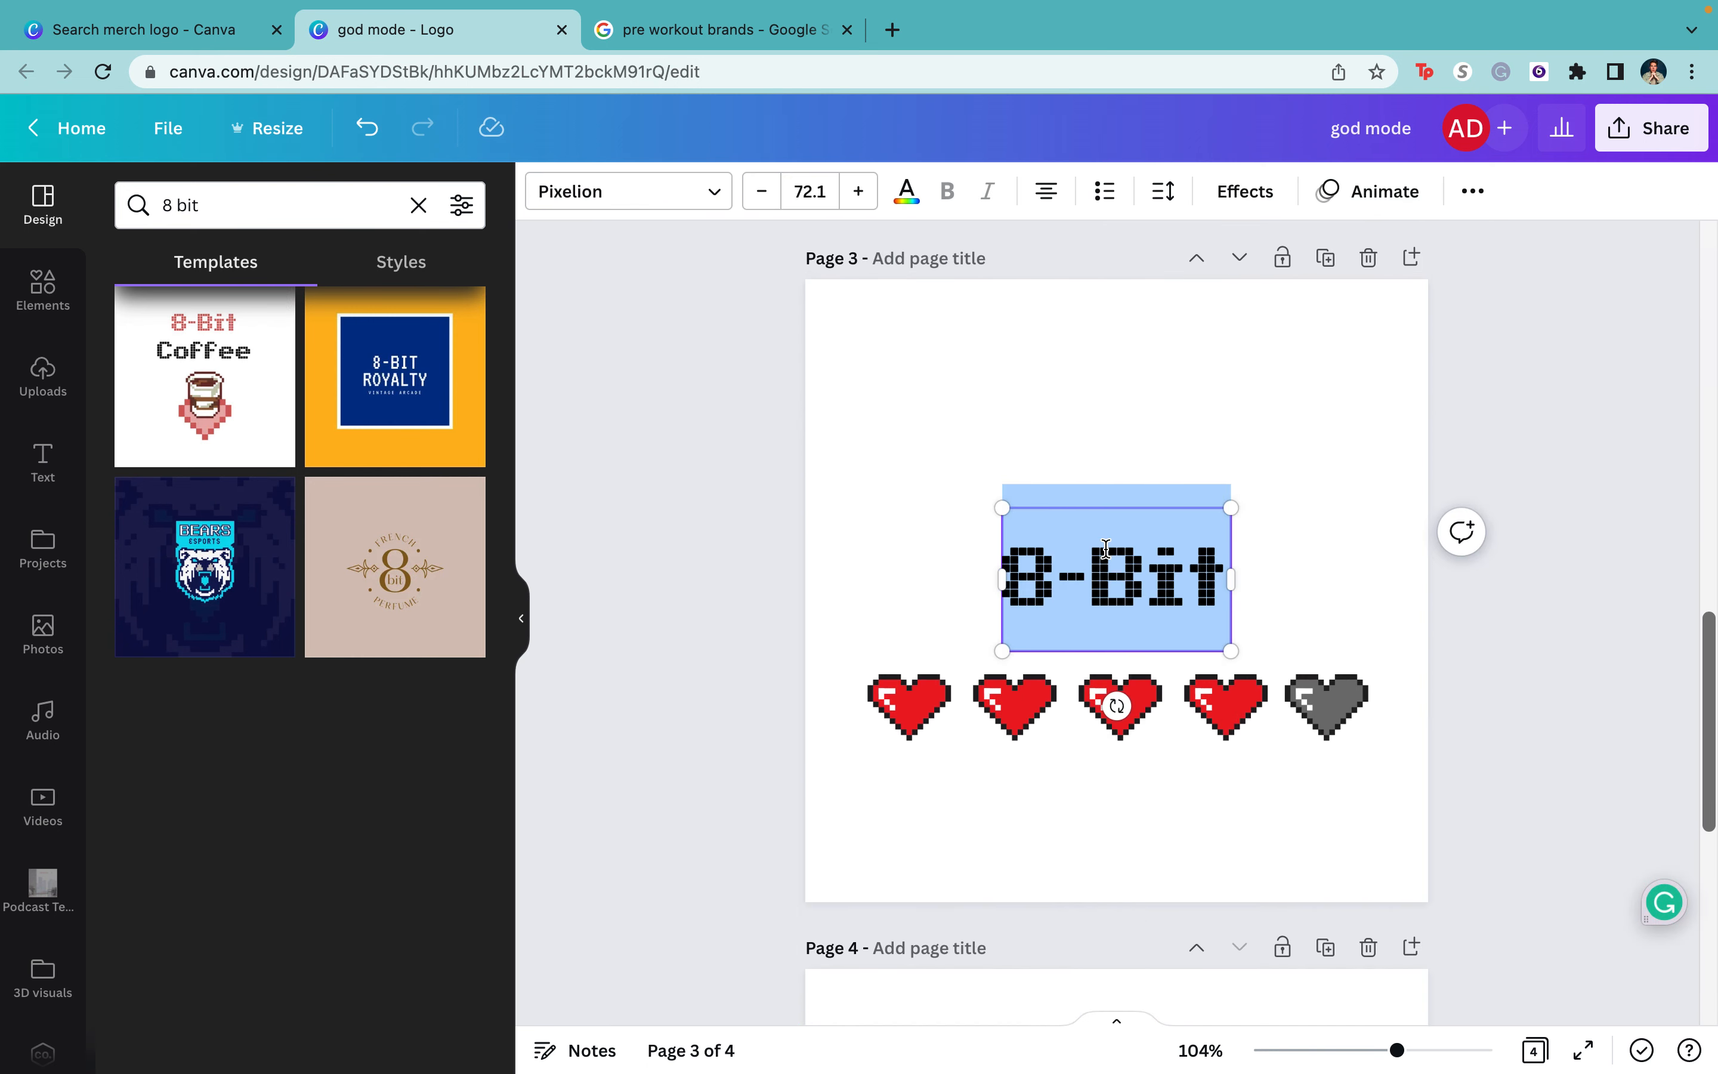
{"action": "left_click_drag", "start_coordinate": [1232, 508], "coordinate": [1451, 370]}
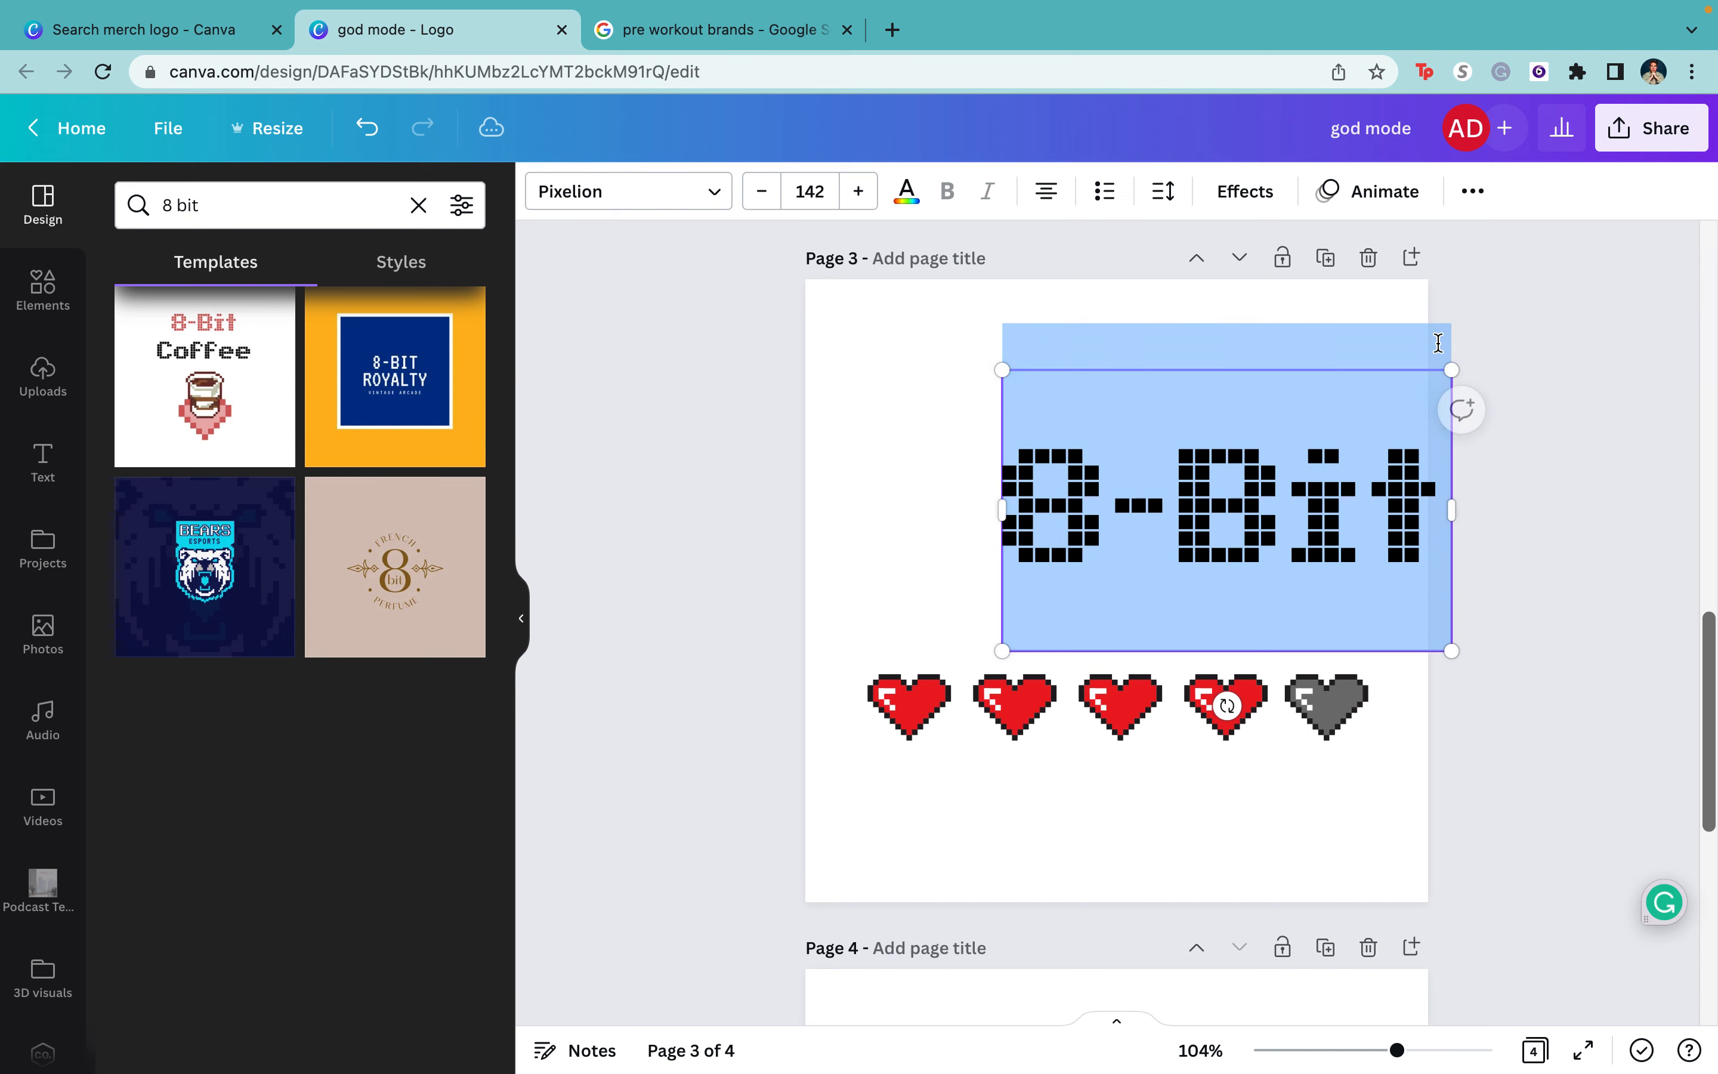
{"action": "left_click_drag", "start_coordinate": [1327, 372], "coordinate": [1230, 373]}
- Replace the pasted heading's text with "1-Up" and enlarge it to font size 157
{"action": "triple_click", "coordinate": [1203, 511]}
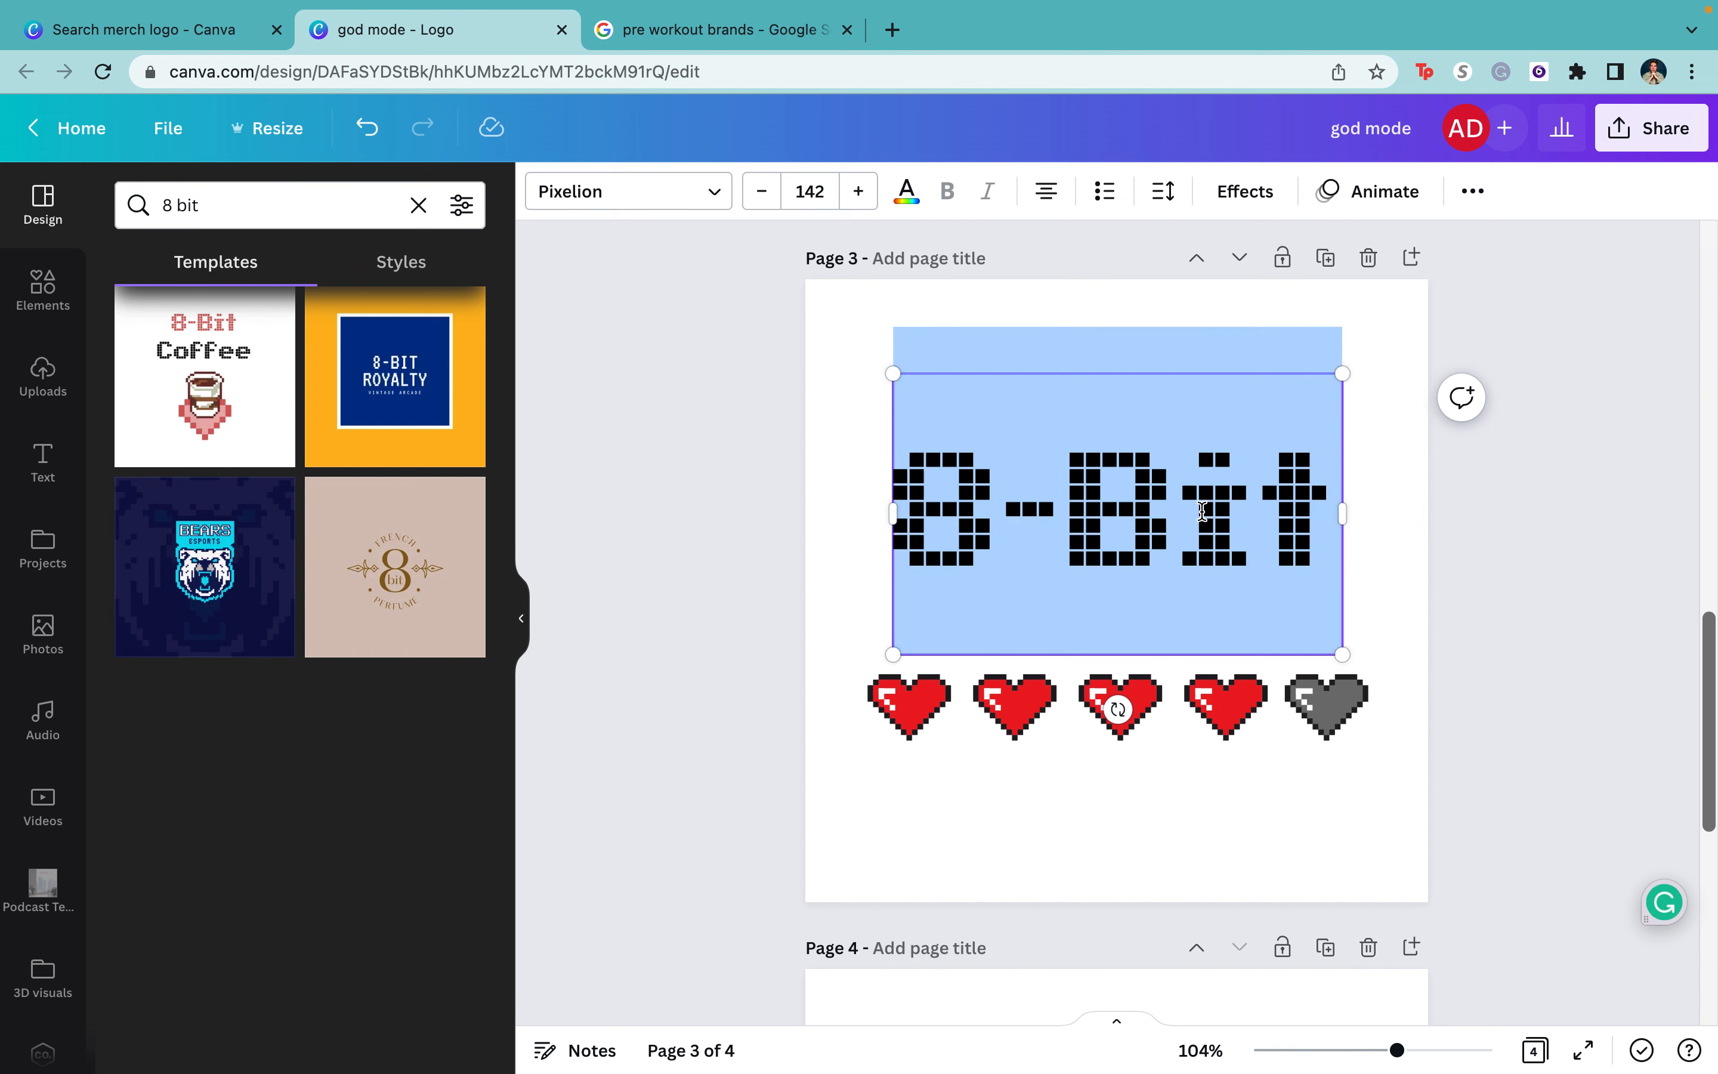
{"action": "type", "text": "1-"}
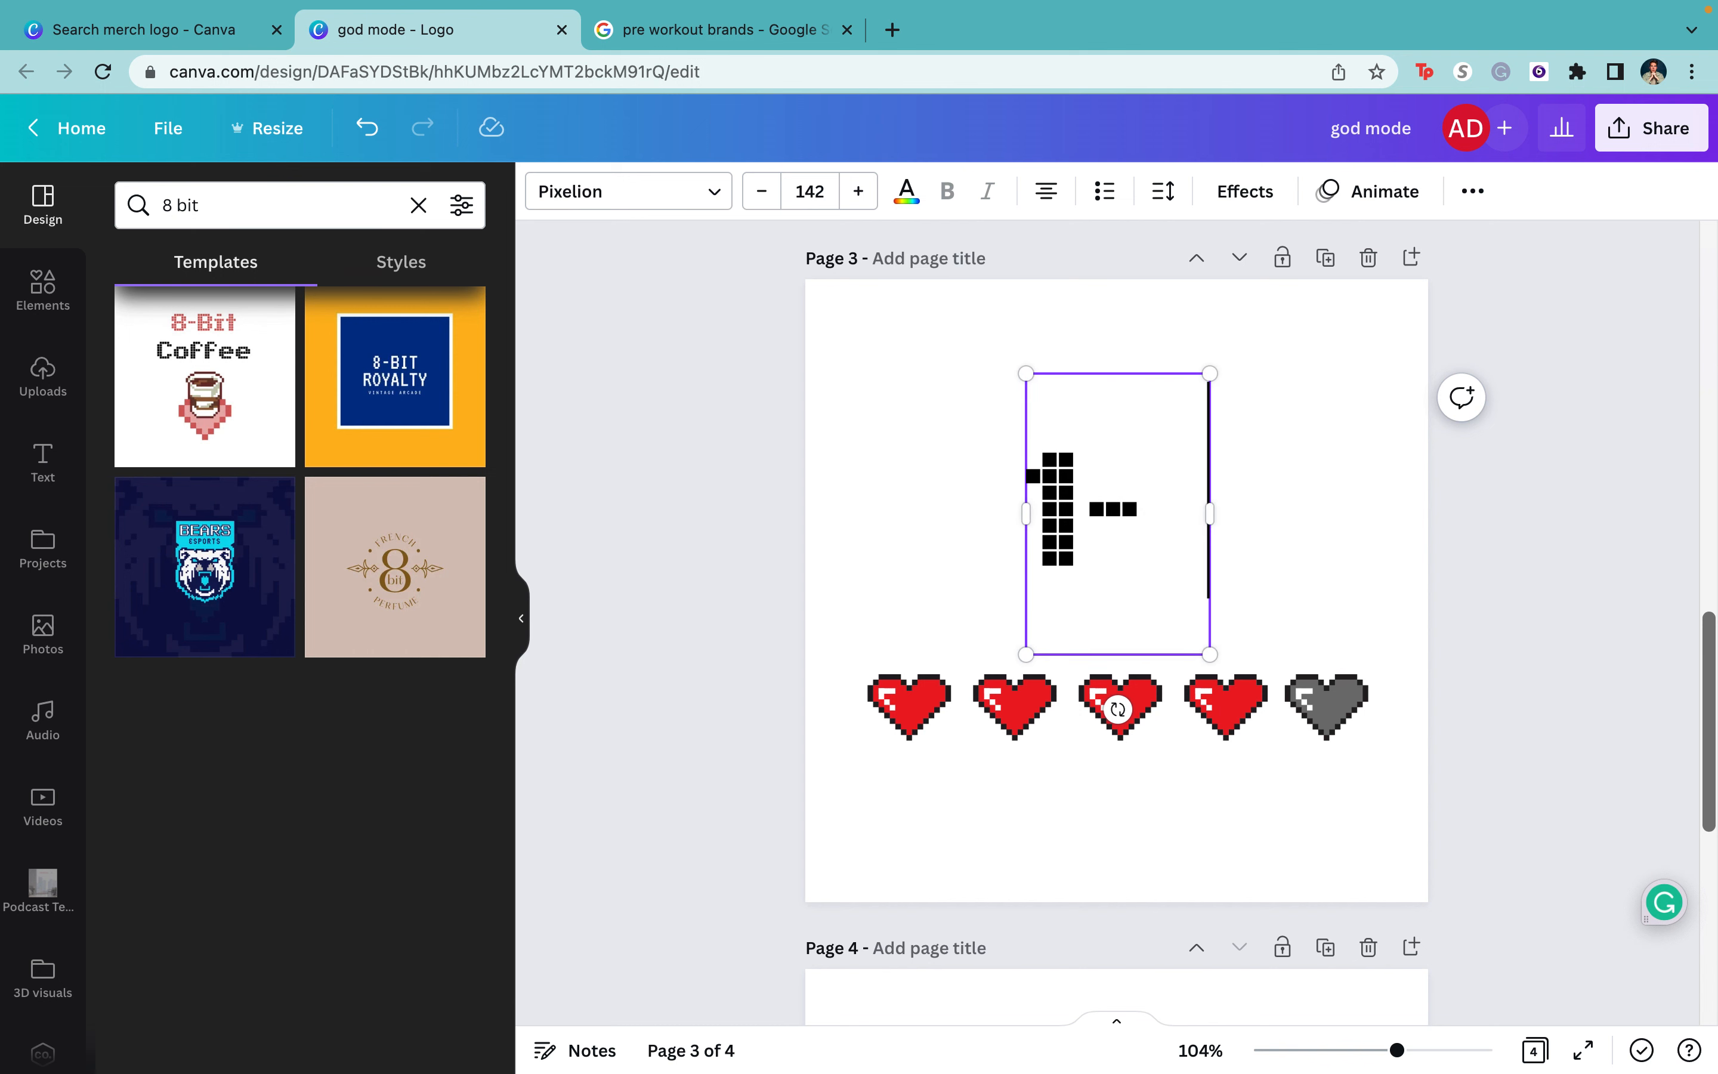
{"action": "type", "text": "up"}
{"action": "key", "text": "BackSpace"}
{"action": "key", "text": "BackSpace"}
{"action": "key", "text": "BackSpace"}
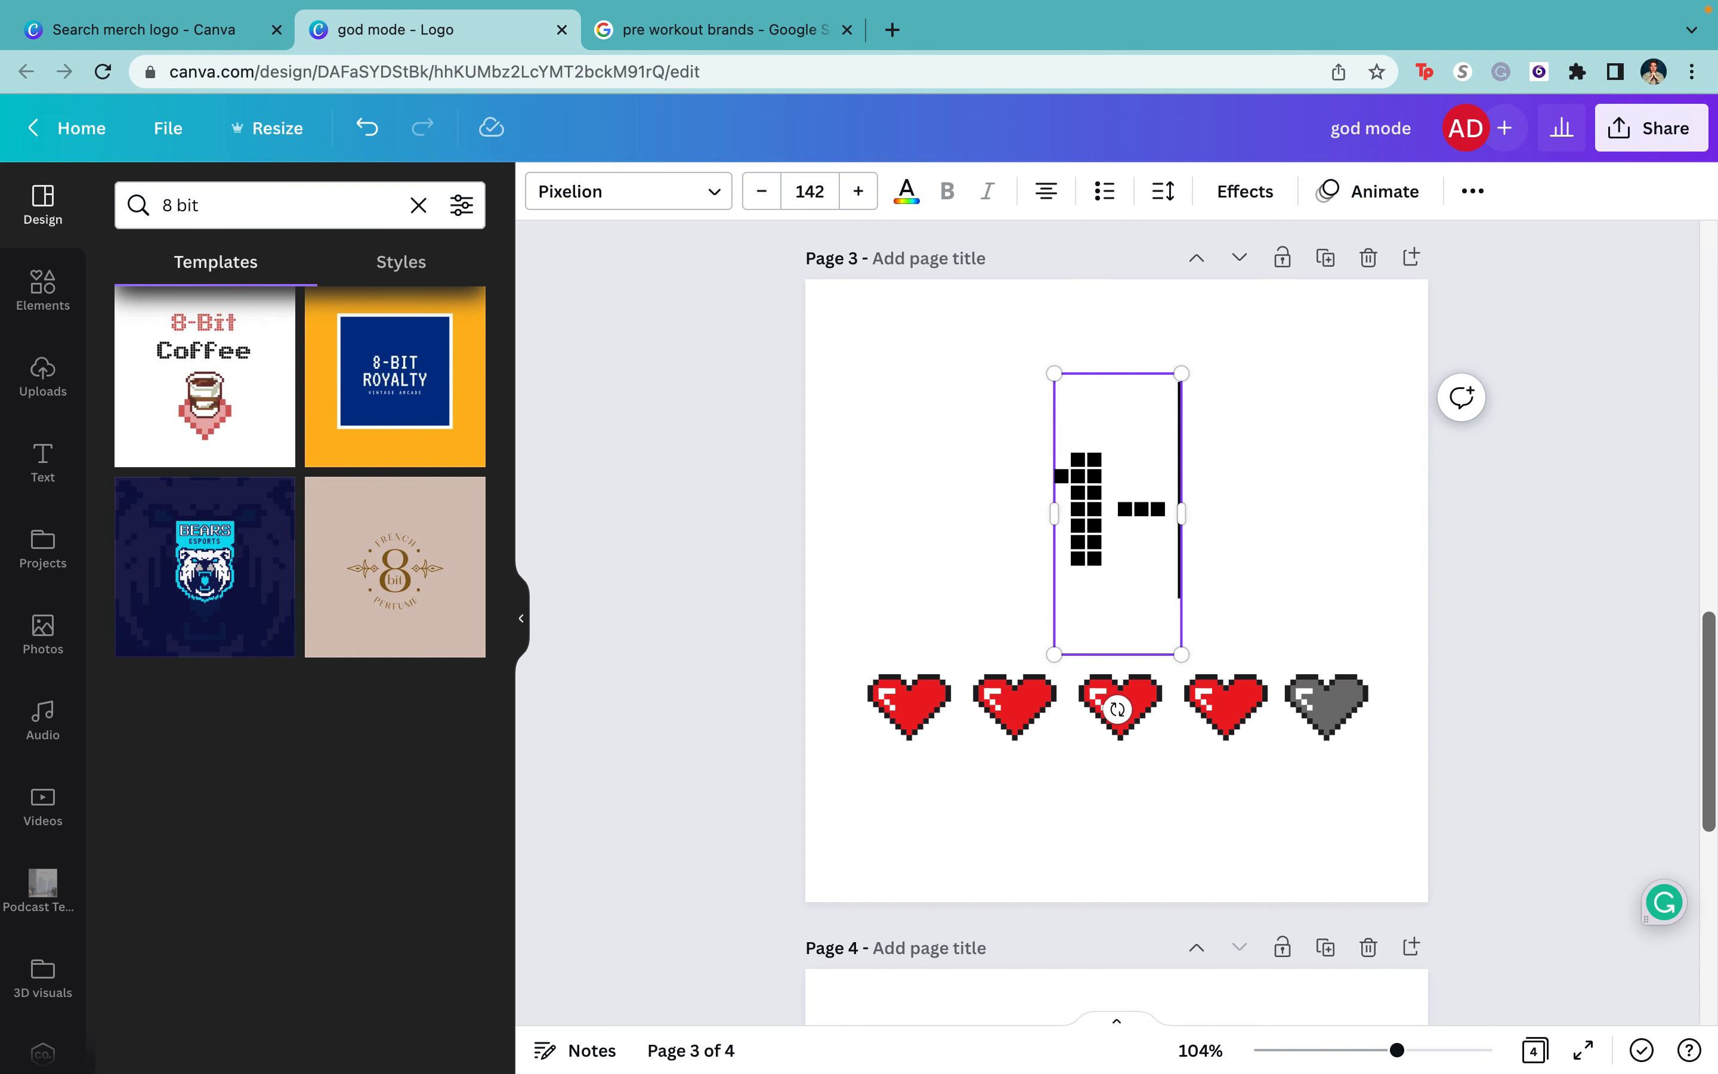
{"action": "type", "text": "Up"}
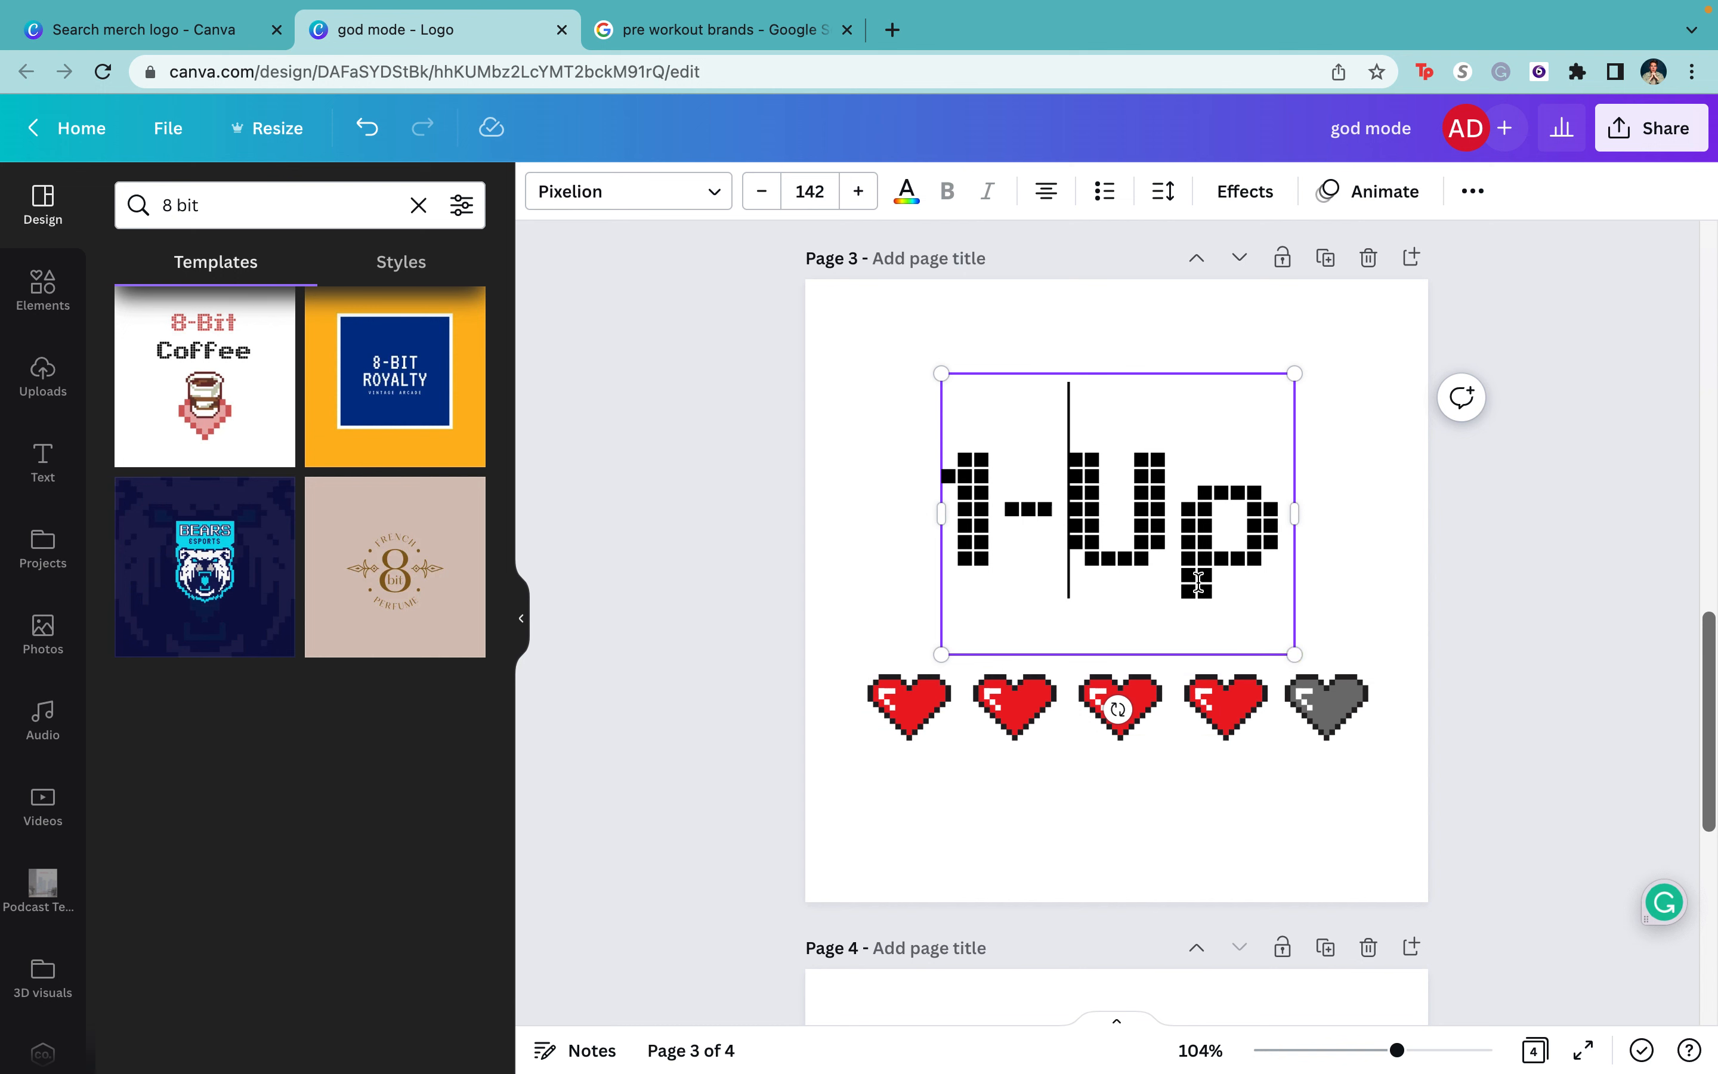
{"action": "left_click_drag", "start_coordinate": [1293, 653], "coordinate": [1332, 683]}
{"action": "left_click", "coordinate": [1378, 806]}
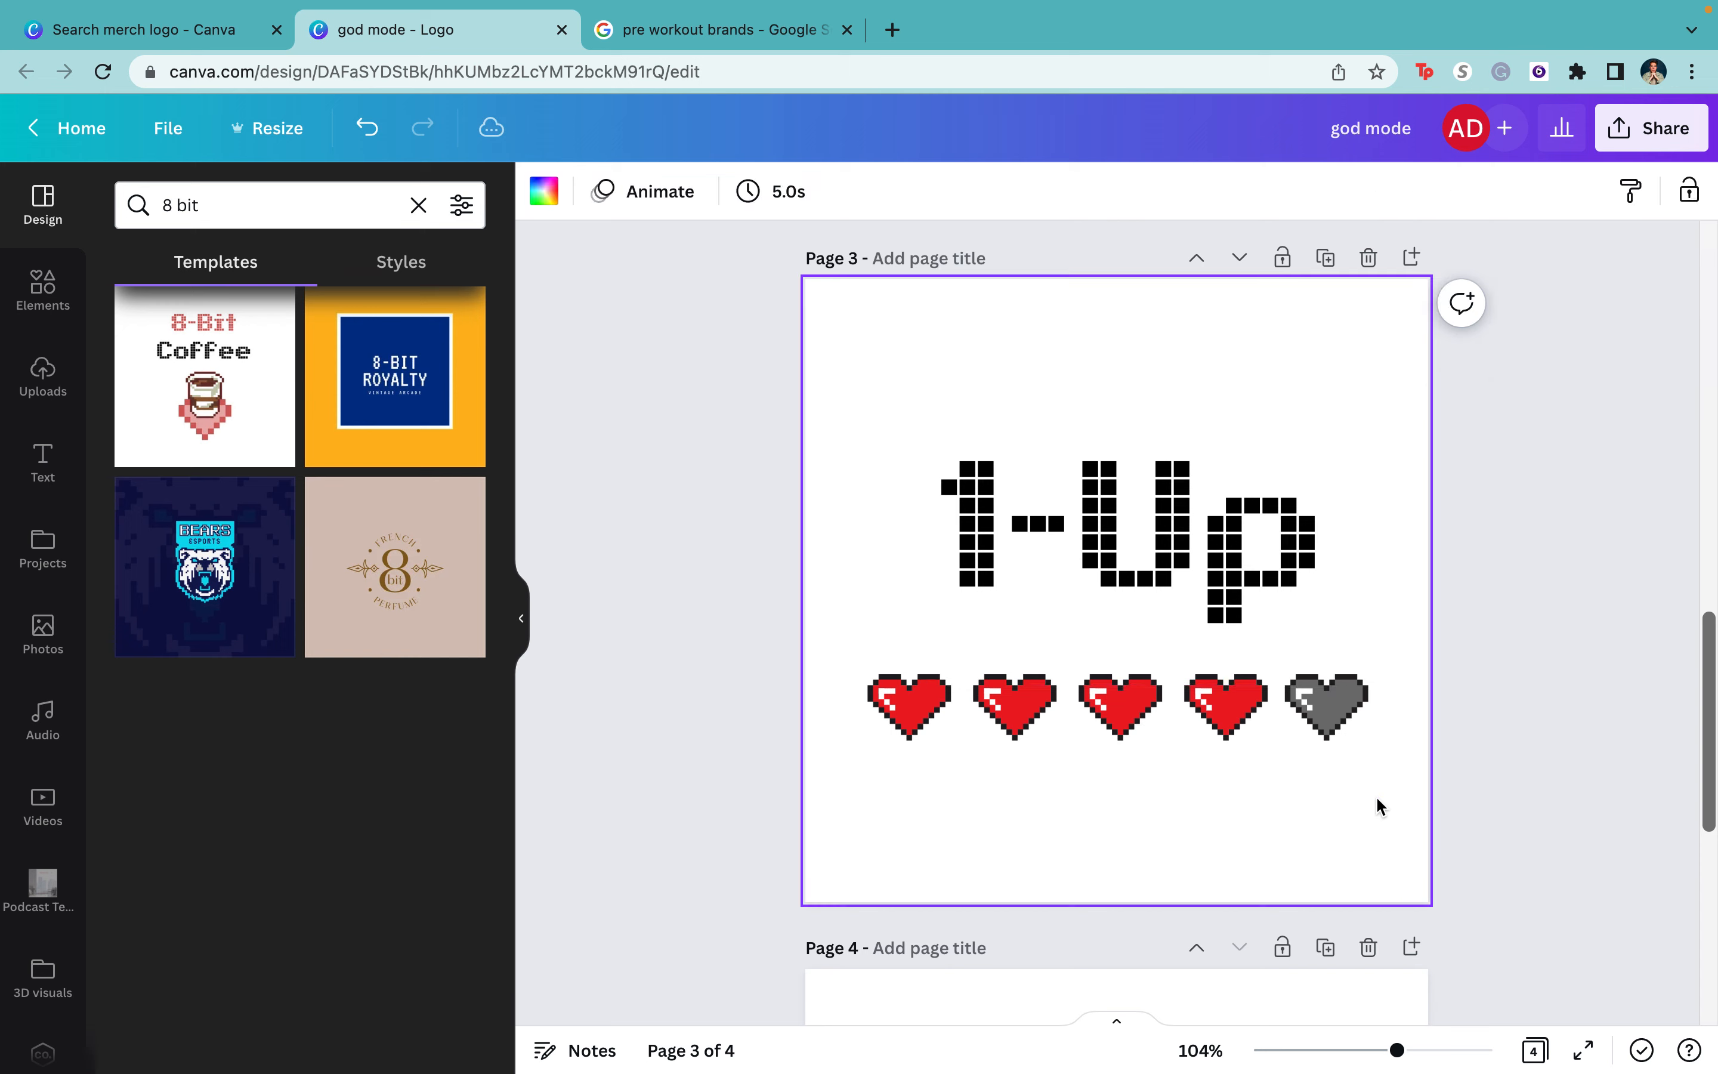
- Recolour the 1-Up heading on page 3 to the default dark grey
{"action": "double_click", "coordinate": [1105, 540]}
{"action": "key", "text": "ctrl+a"}
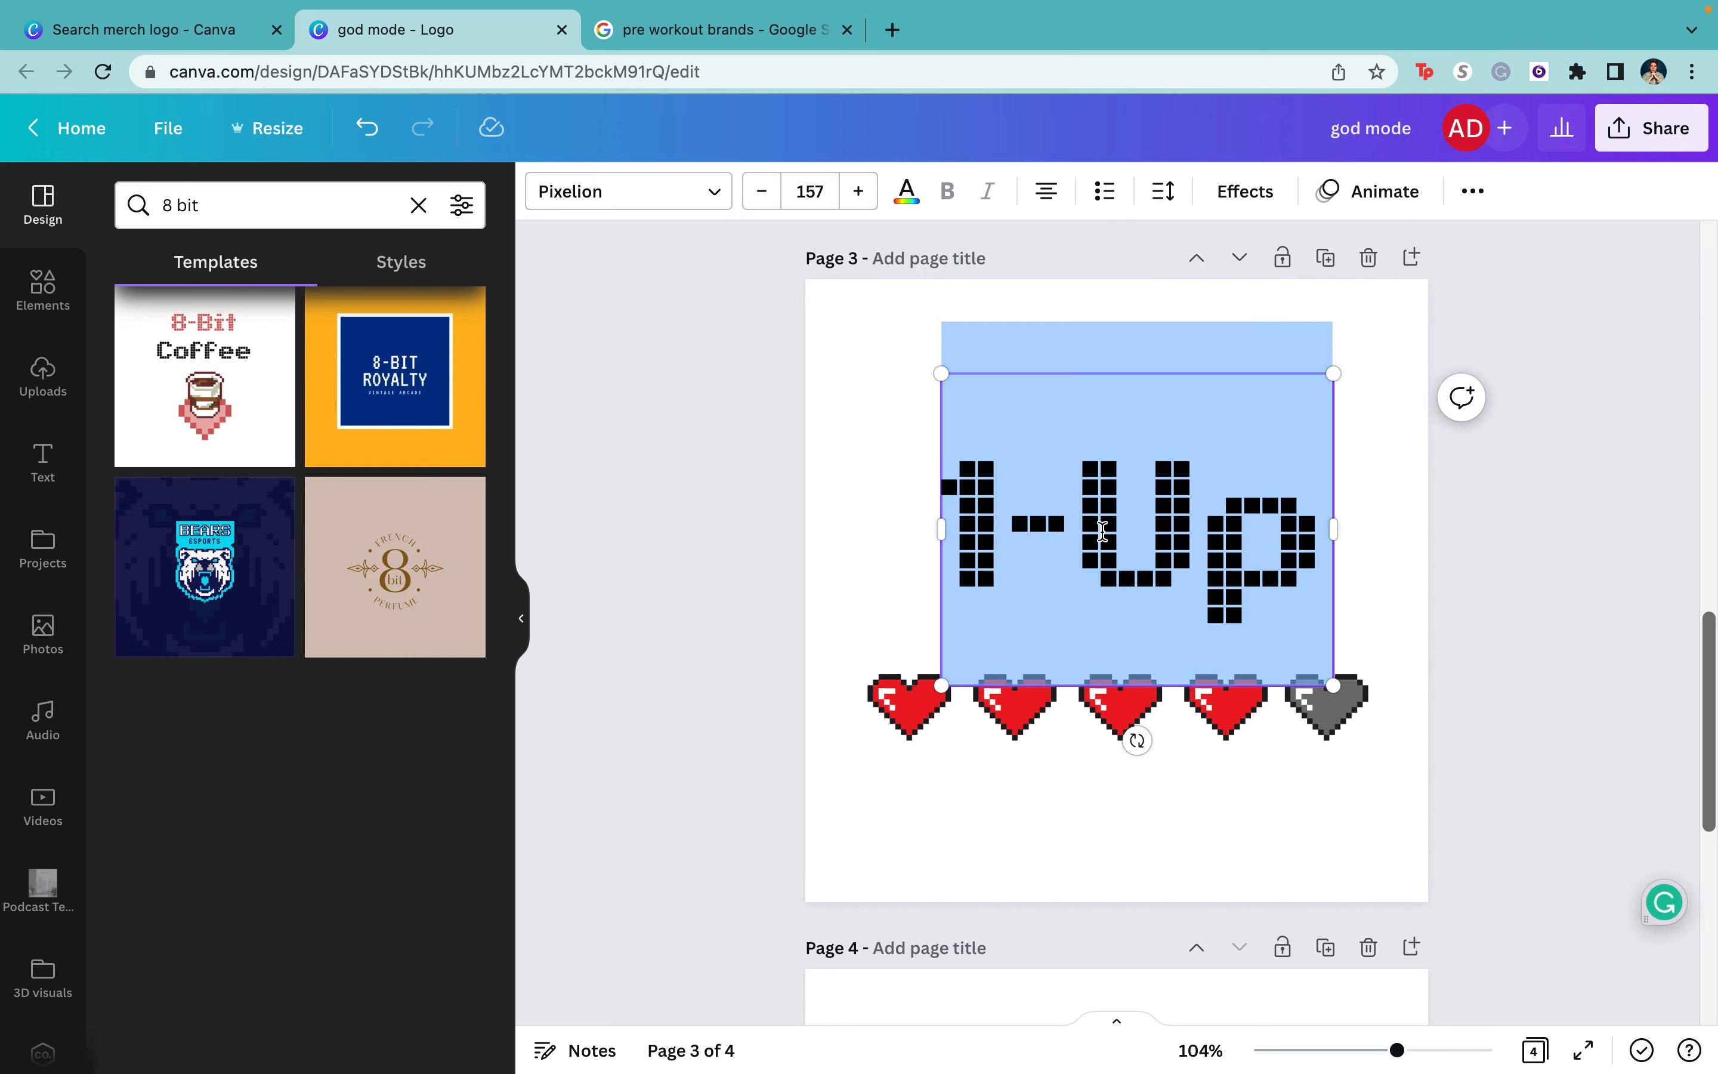
{"action": "left_click", "coordinate": [907, 195]}
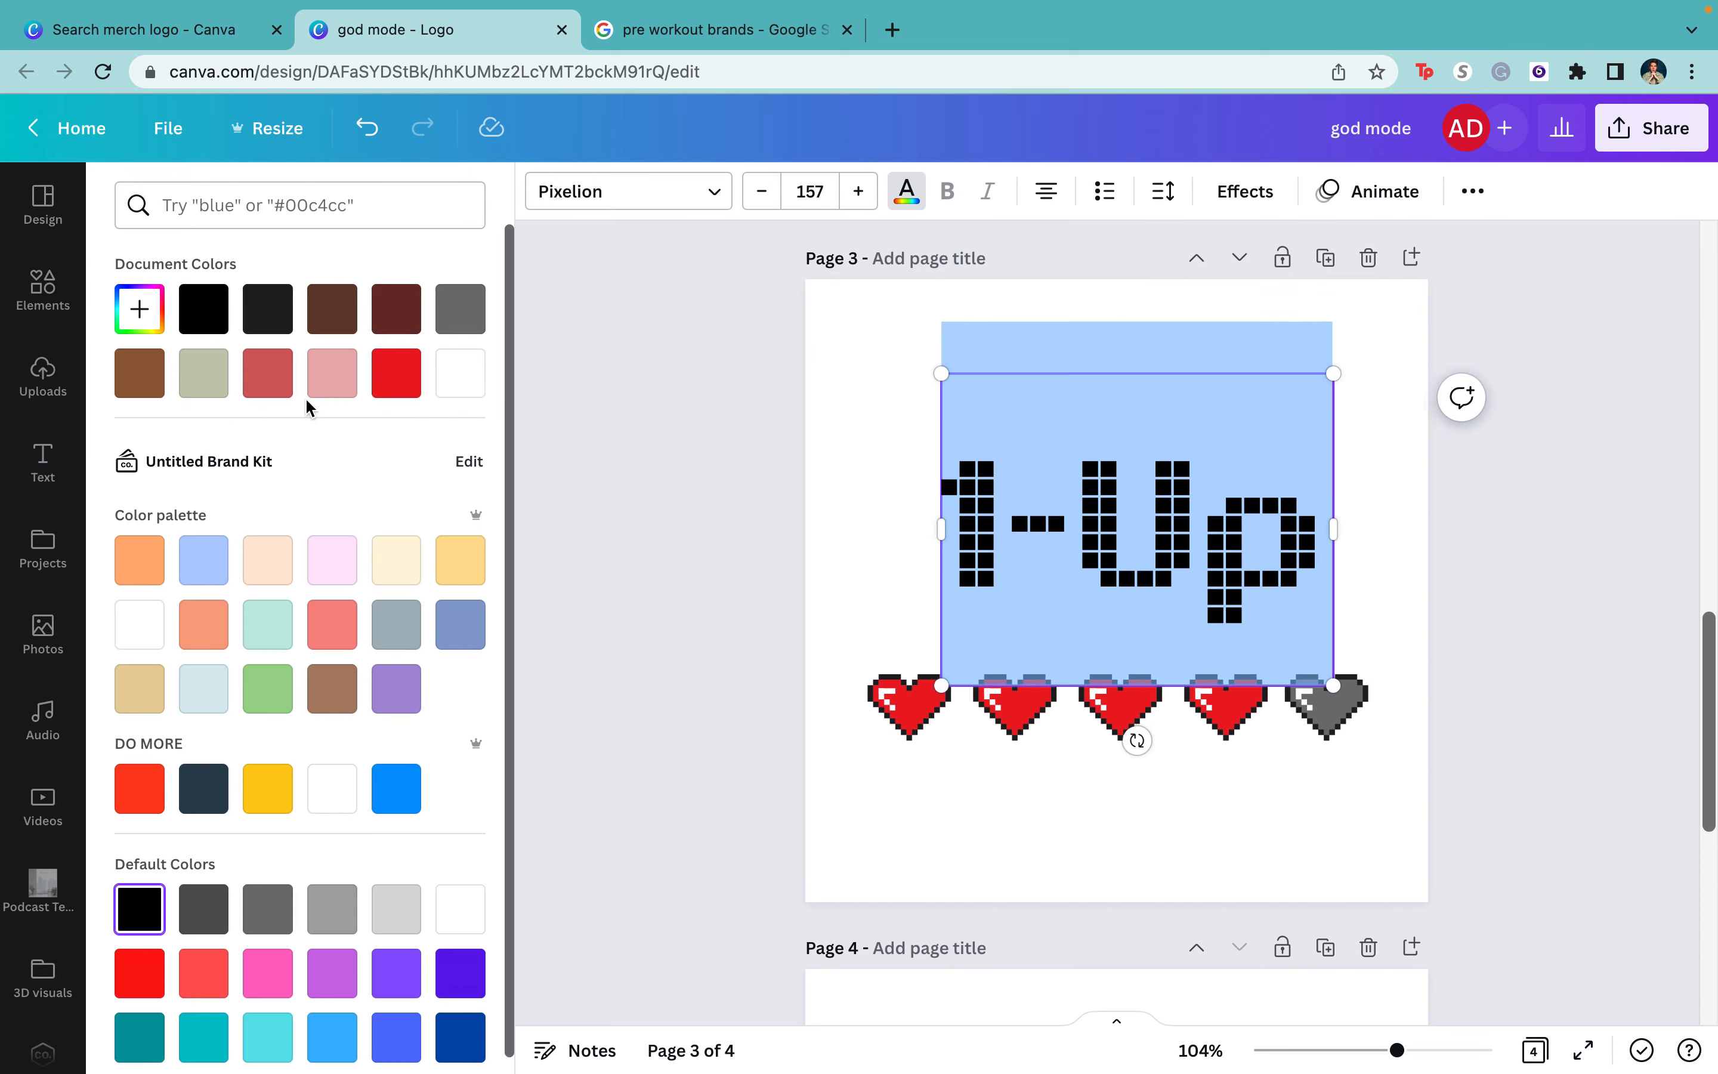
{"action": "left_click", "coordinate": [457, 317]}
{"action": "left_click", "coordinate": [204, 909]}
{"action": "key", "text": "Escape"}
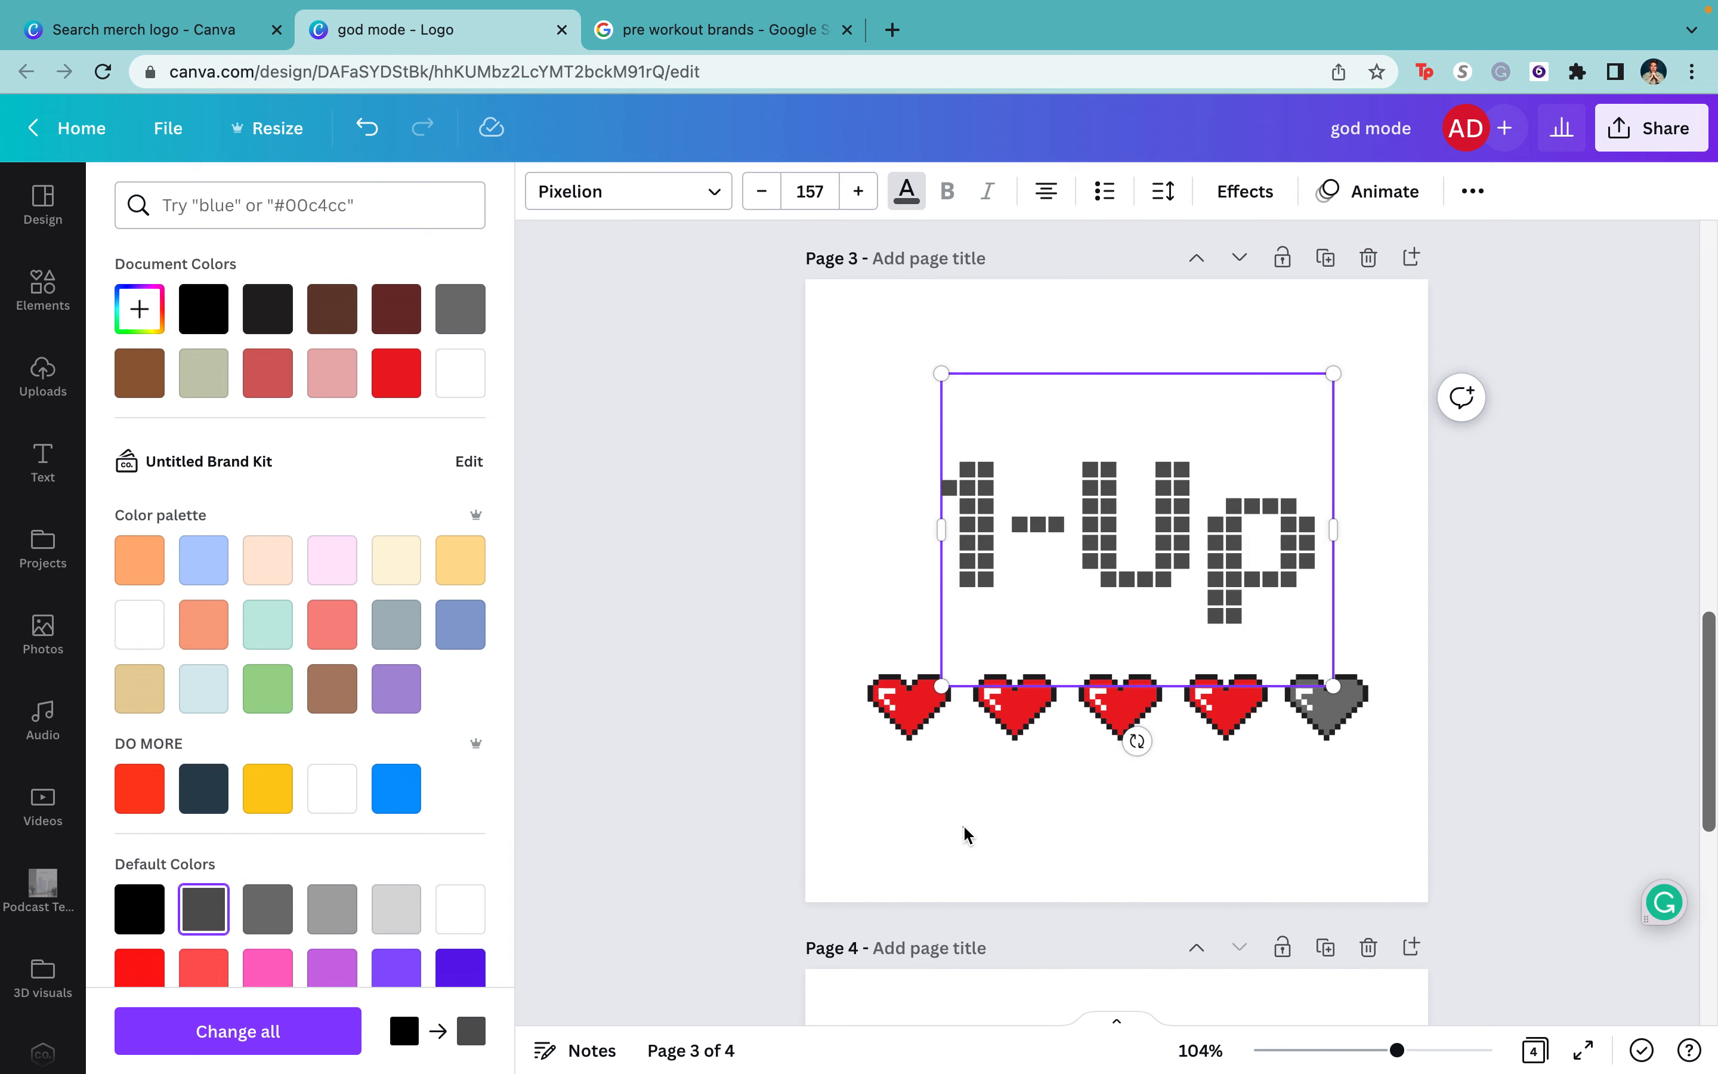
{"action": "left_click", "coordinate": [965, 828]}
- Delete the coffee cup graphic, the heart behind it and both text lines from page 4
{"action": "scroll", "coordinate": [1104, 813], "scroll_direction": "down", "scroll_amount": 5}
{"action": "left_click", "coordinate": [1127, 846]}
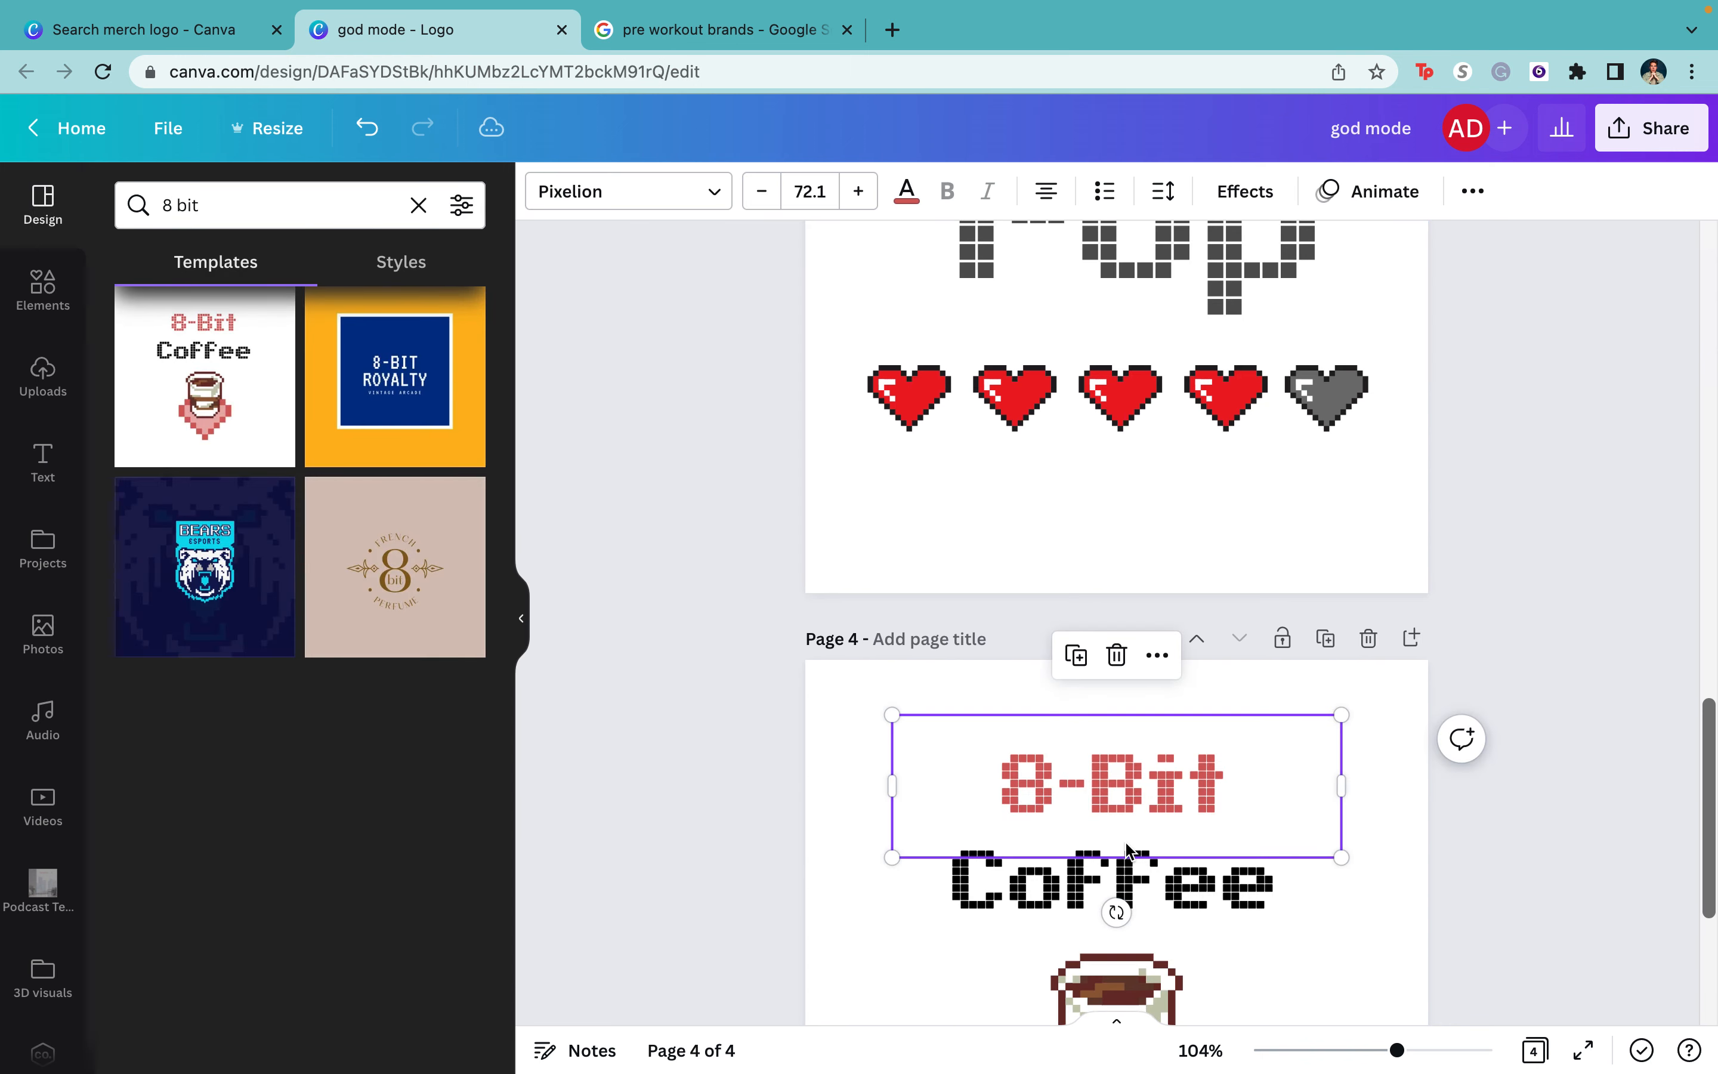
{"action": "scroll", "coordinate": [1127, 849], "scroll_direction": "down", "scroll_amount": 3}
{"action": "left_click", "coordinate": [1130, 850]}
{"action": "key", "text": "BackSpace"}
{"action": "left_click", "coordinate": [1125, 853]}
{"action": "key", "text": "BackSpace"}
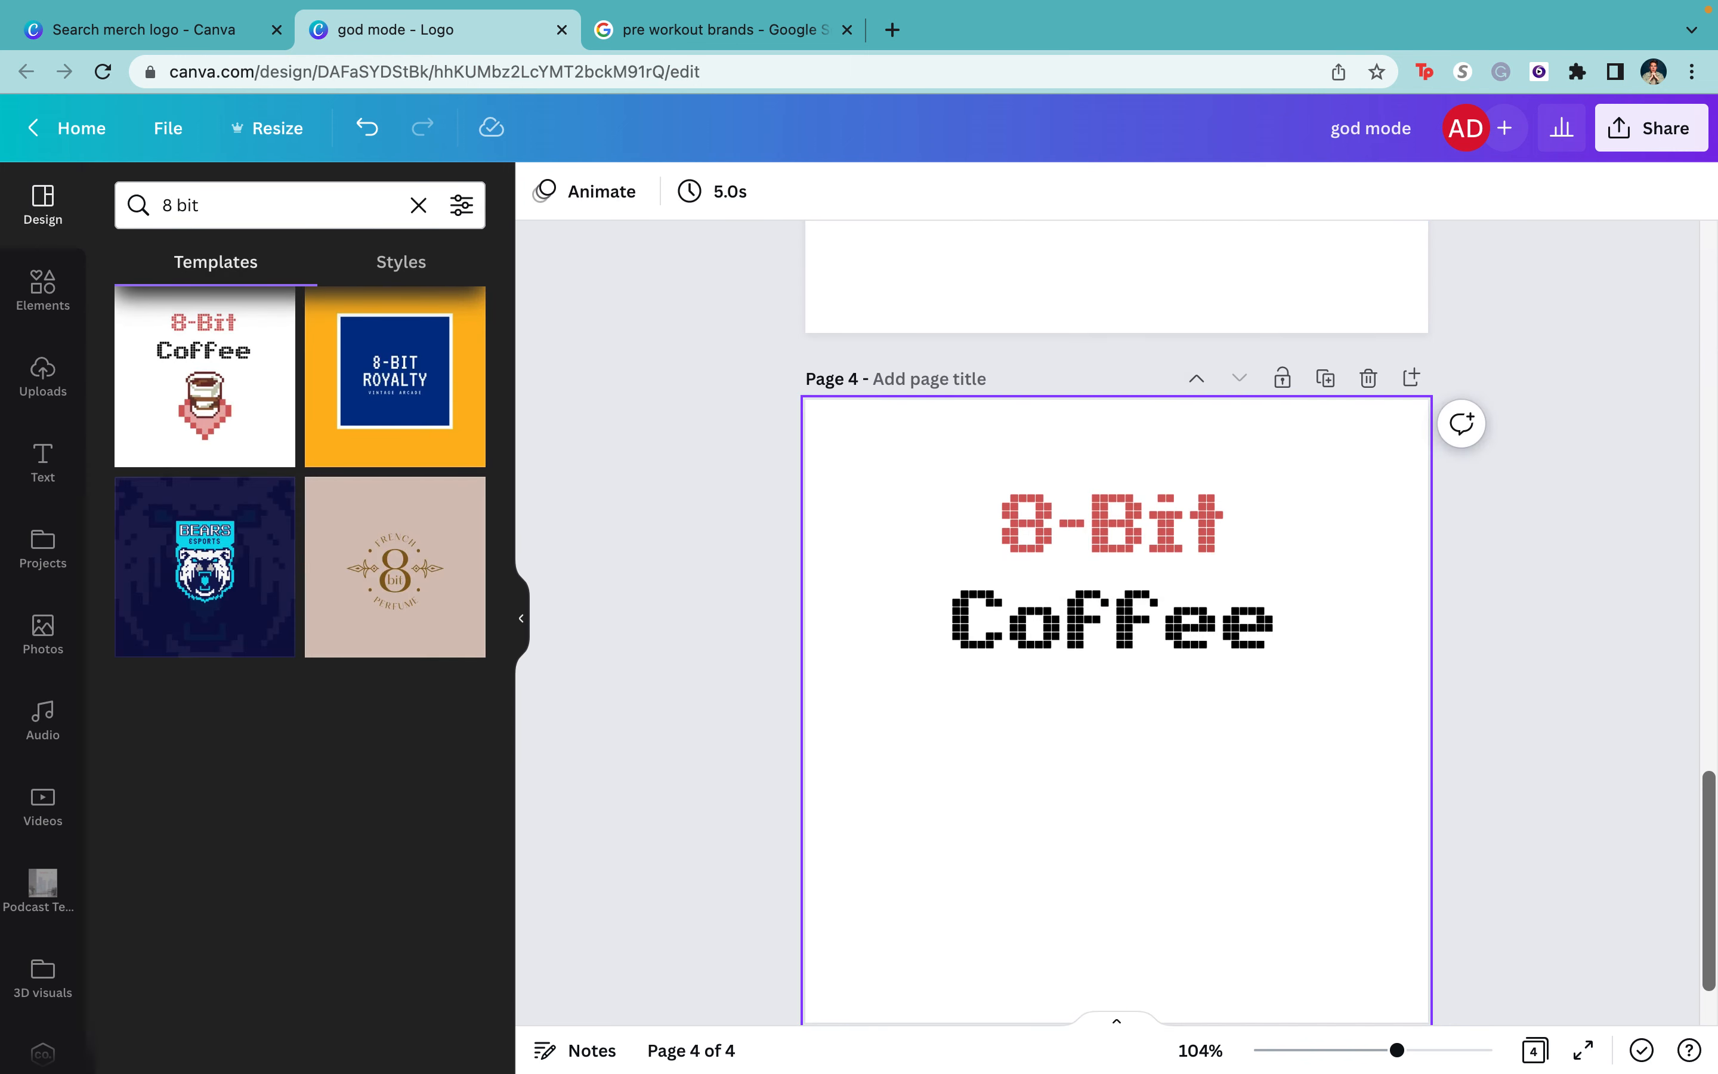
{"action": "left_click", "coordinate": [1123, 620]}
{"action": "key", "text": "BackSpace"}
{"action": "left_click", "coordinate": [1121, 520]}
{"action": "key", "text": "BackSpace"}
- Look through the 8-bit graphics in the elements library for pixel artwork to accompany the 1-Up logo, and clear the search
{"action": "scroll", "coordinate": [1126, 615], "scroll_direction": "up", "scroll_amount": 3}
{"action": "scroll", "coordinate": [1125, 615], "scroll_direction": "up", "scroll_amount": 5}
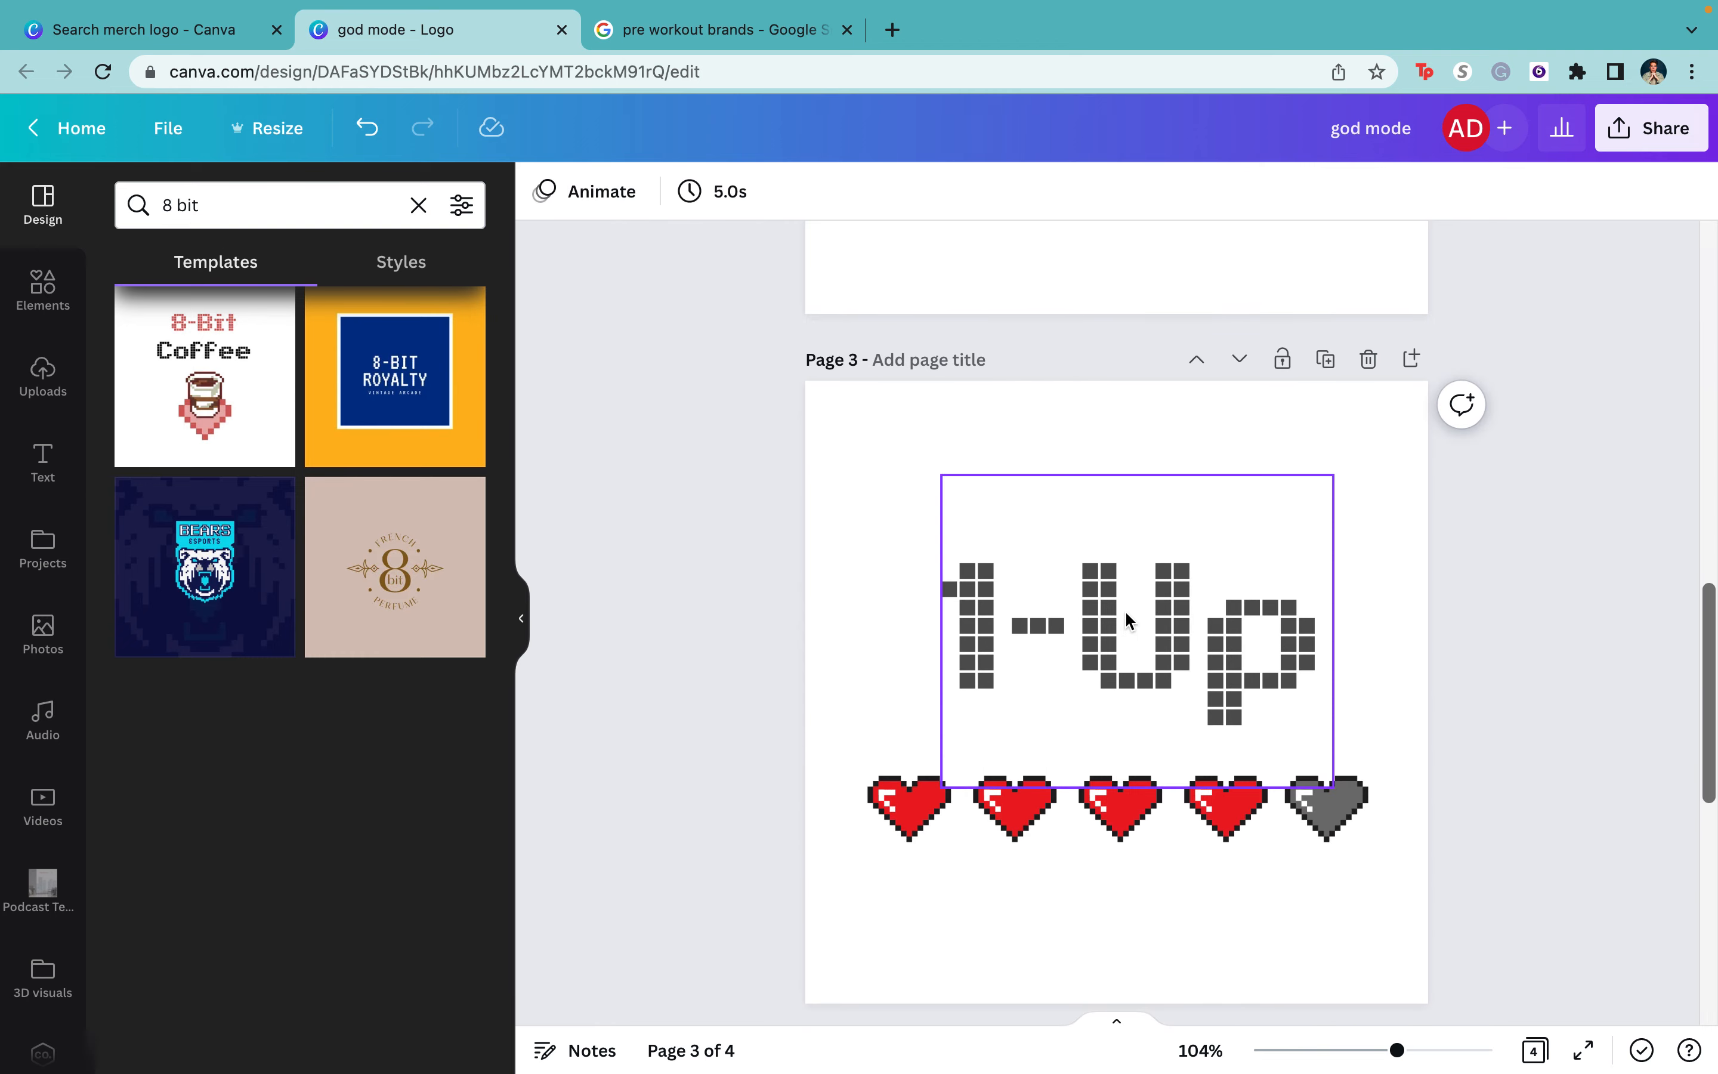
{"action": "left_click", "coordinate": [1150, 664]}
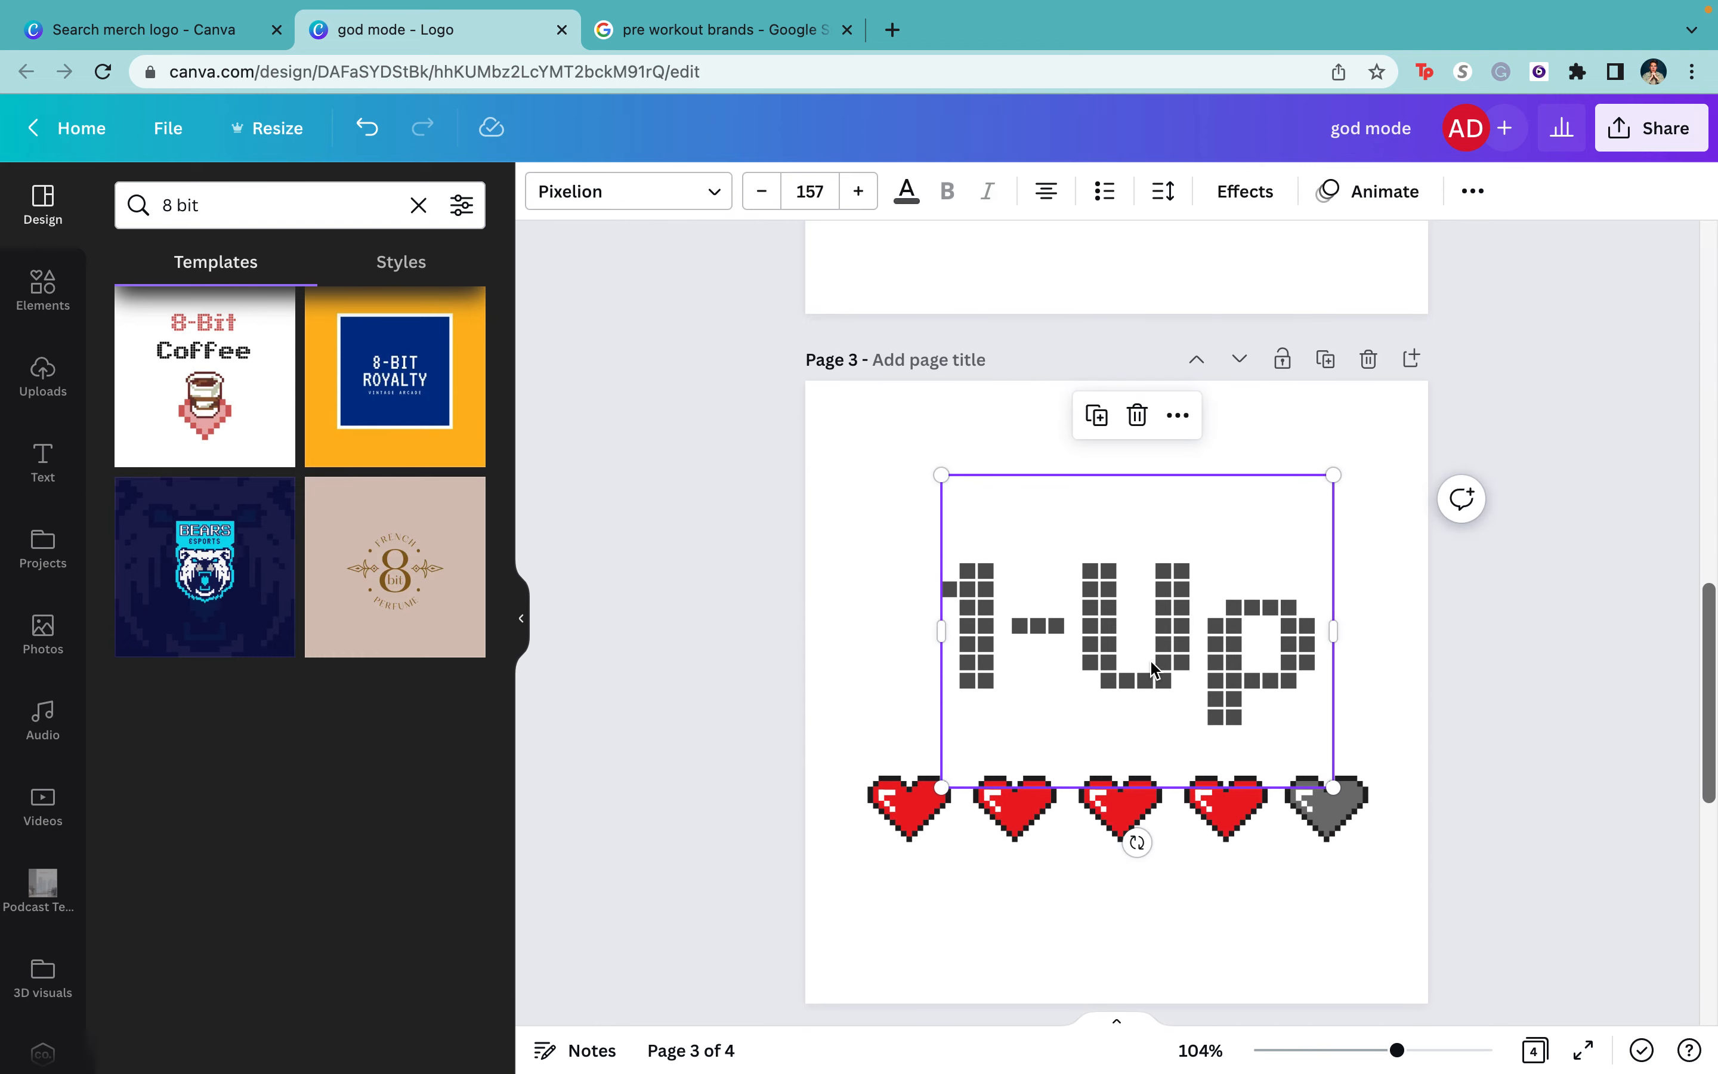
{"action": "left_click", "coordinate": [42, 287]}
{"action": "scroll", "coordinate": [303, 549], "scroll_direction": "down", "scroll_amount": 3}
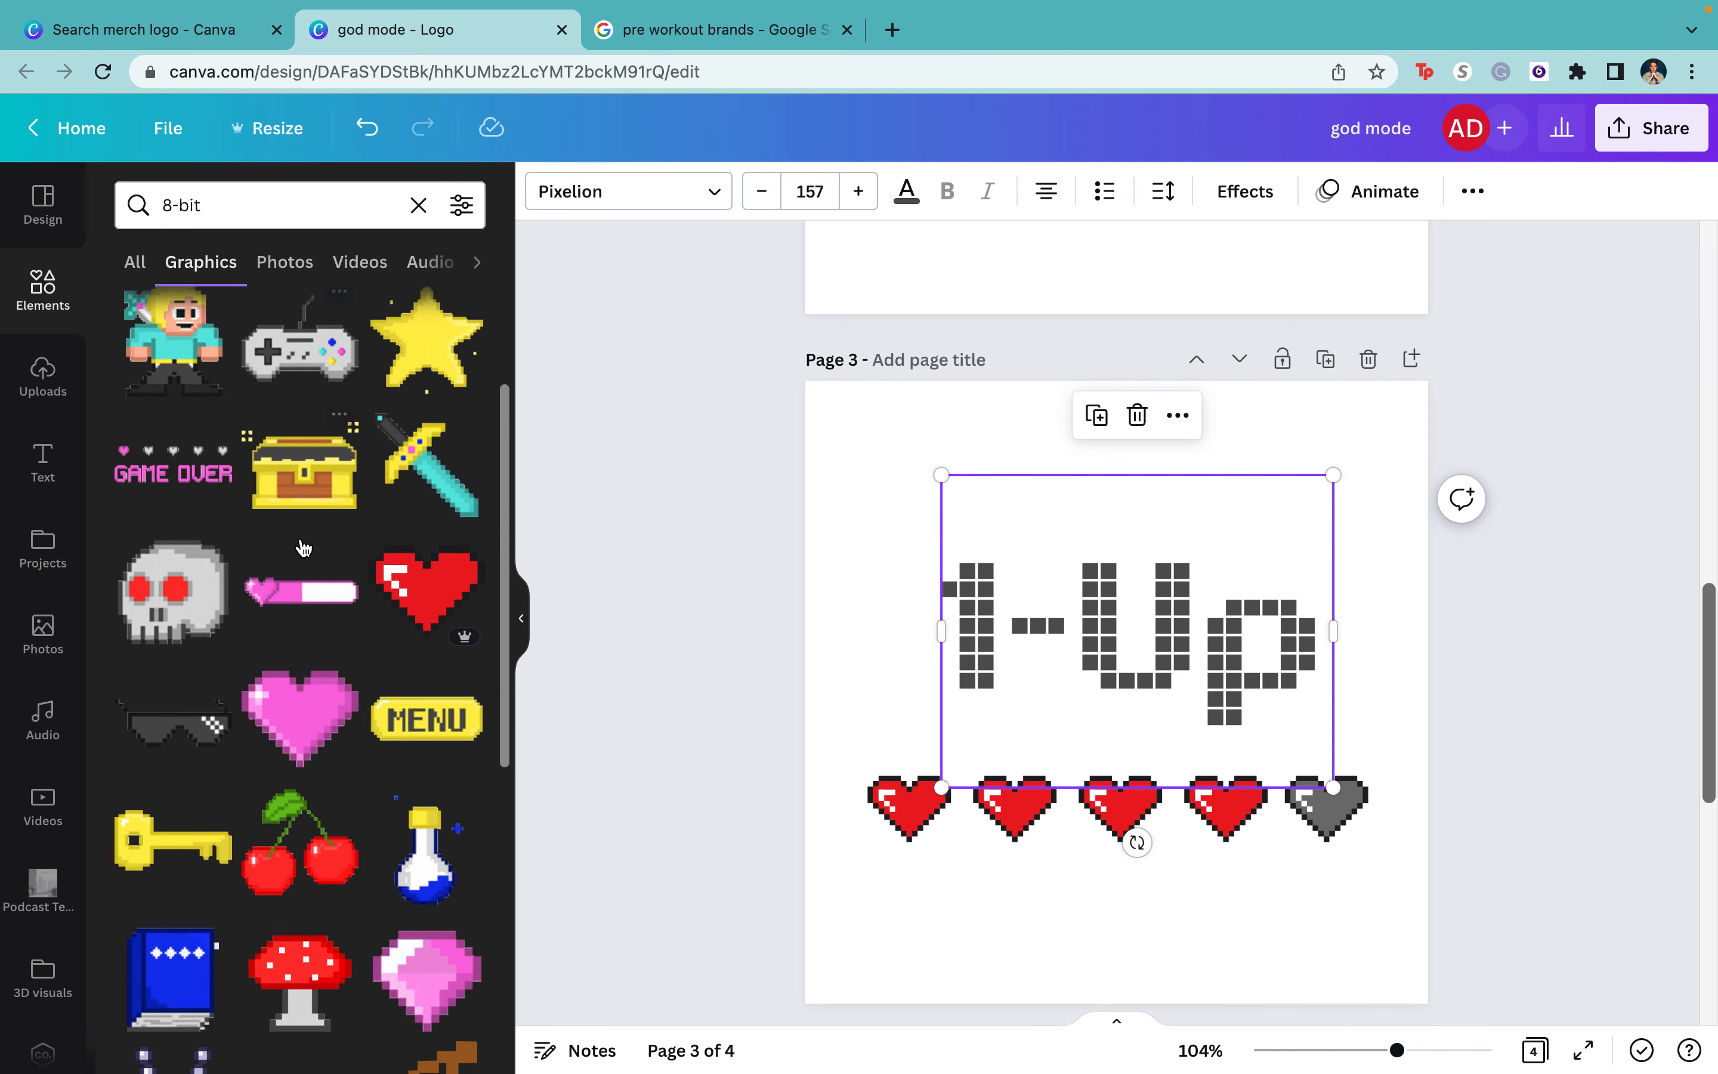
{"action": "scroll", "coordinate": [304, 548], "scroll_direction": "down", "scroll_amount": 10}
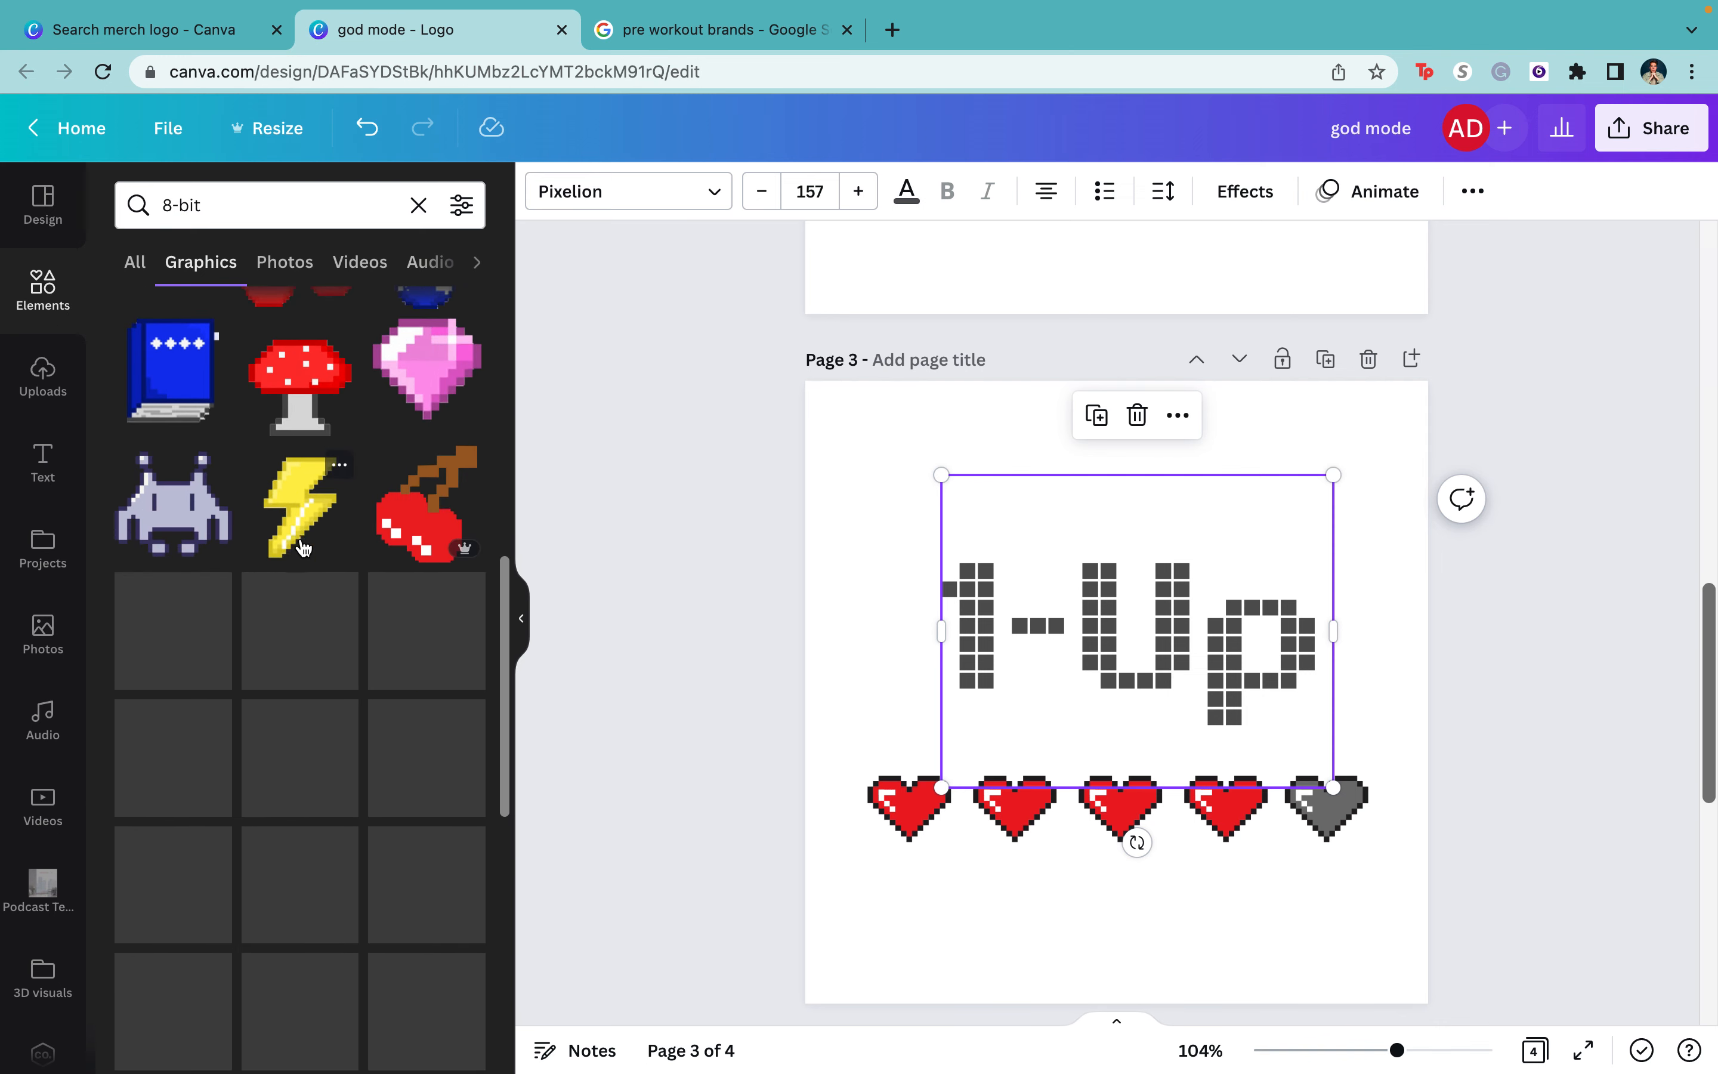
{"action": "scroll", "coordinate": [304, 549], "scroll_direction": "down", "scroll_amount": 3}
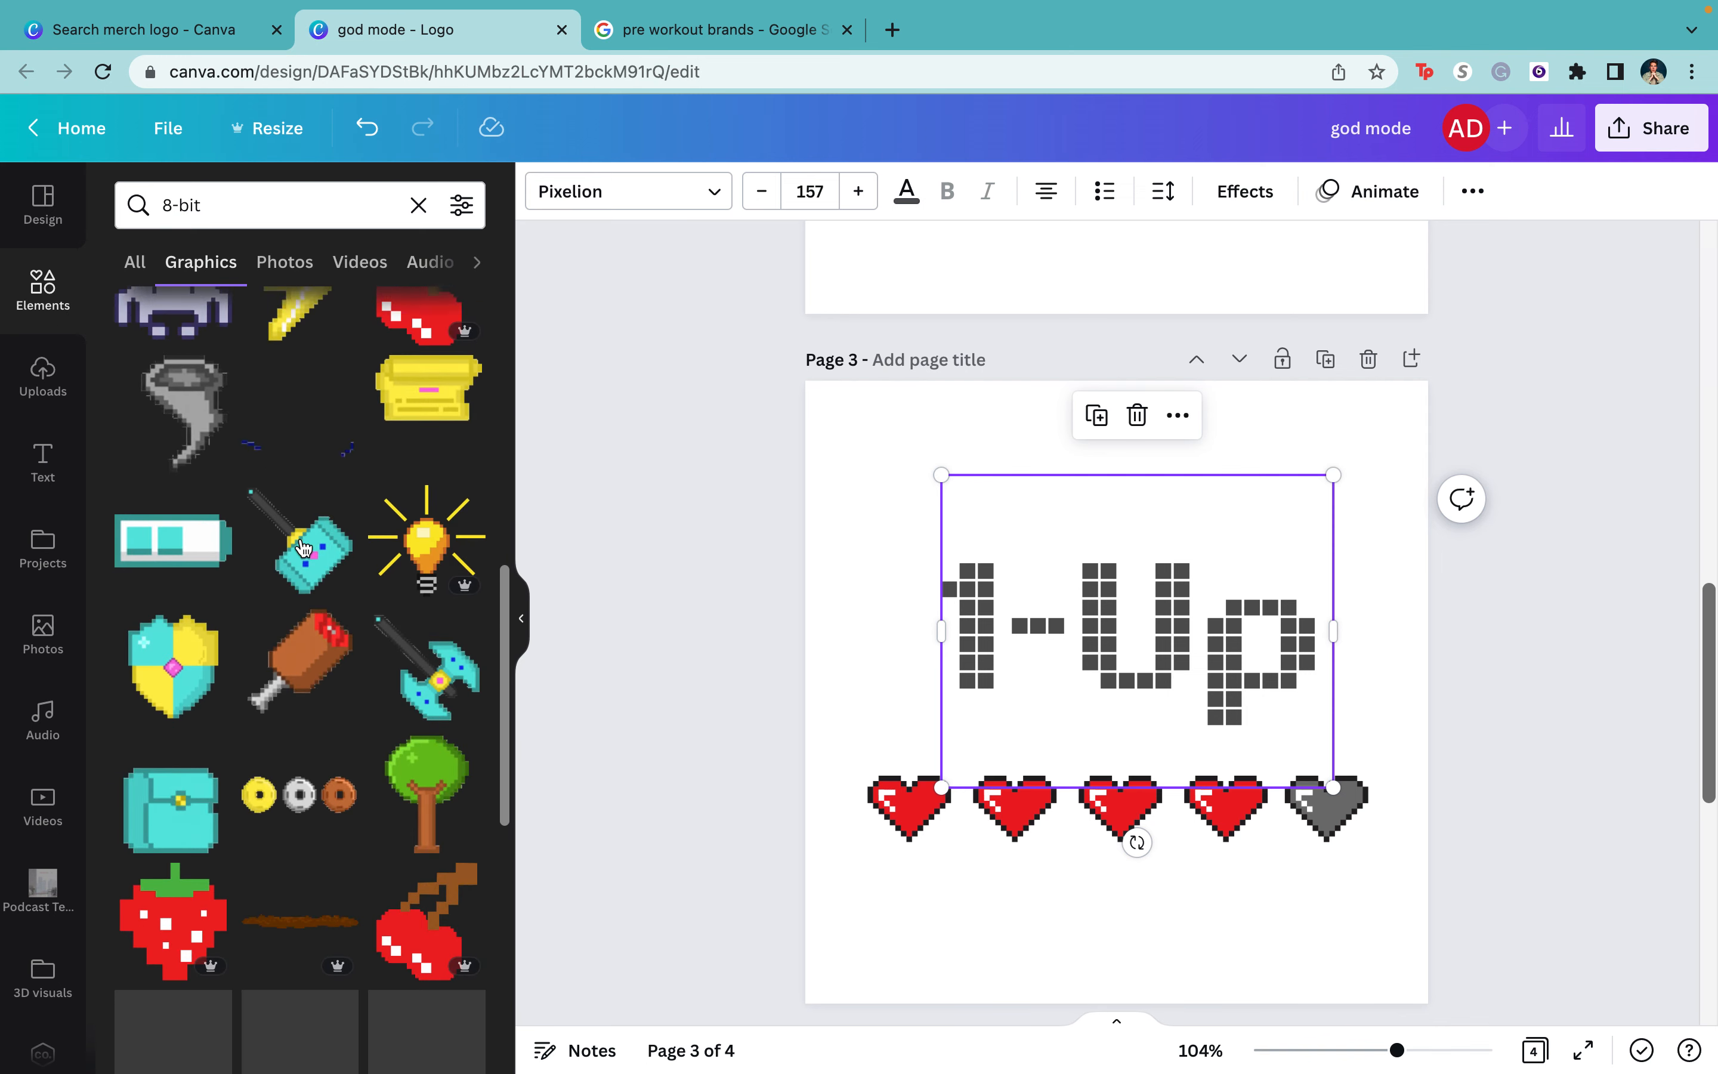
{"action": "scroll", "coordinate": [304, 548], "scroll_direction": "down", "scroll_amount": 3}
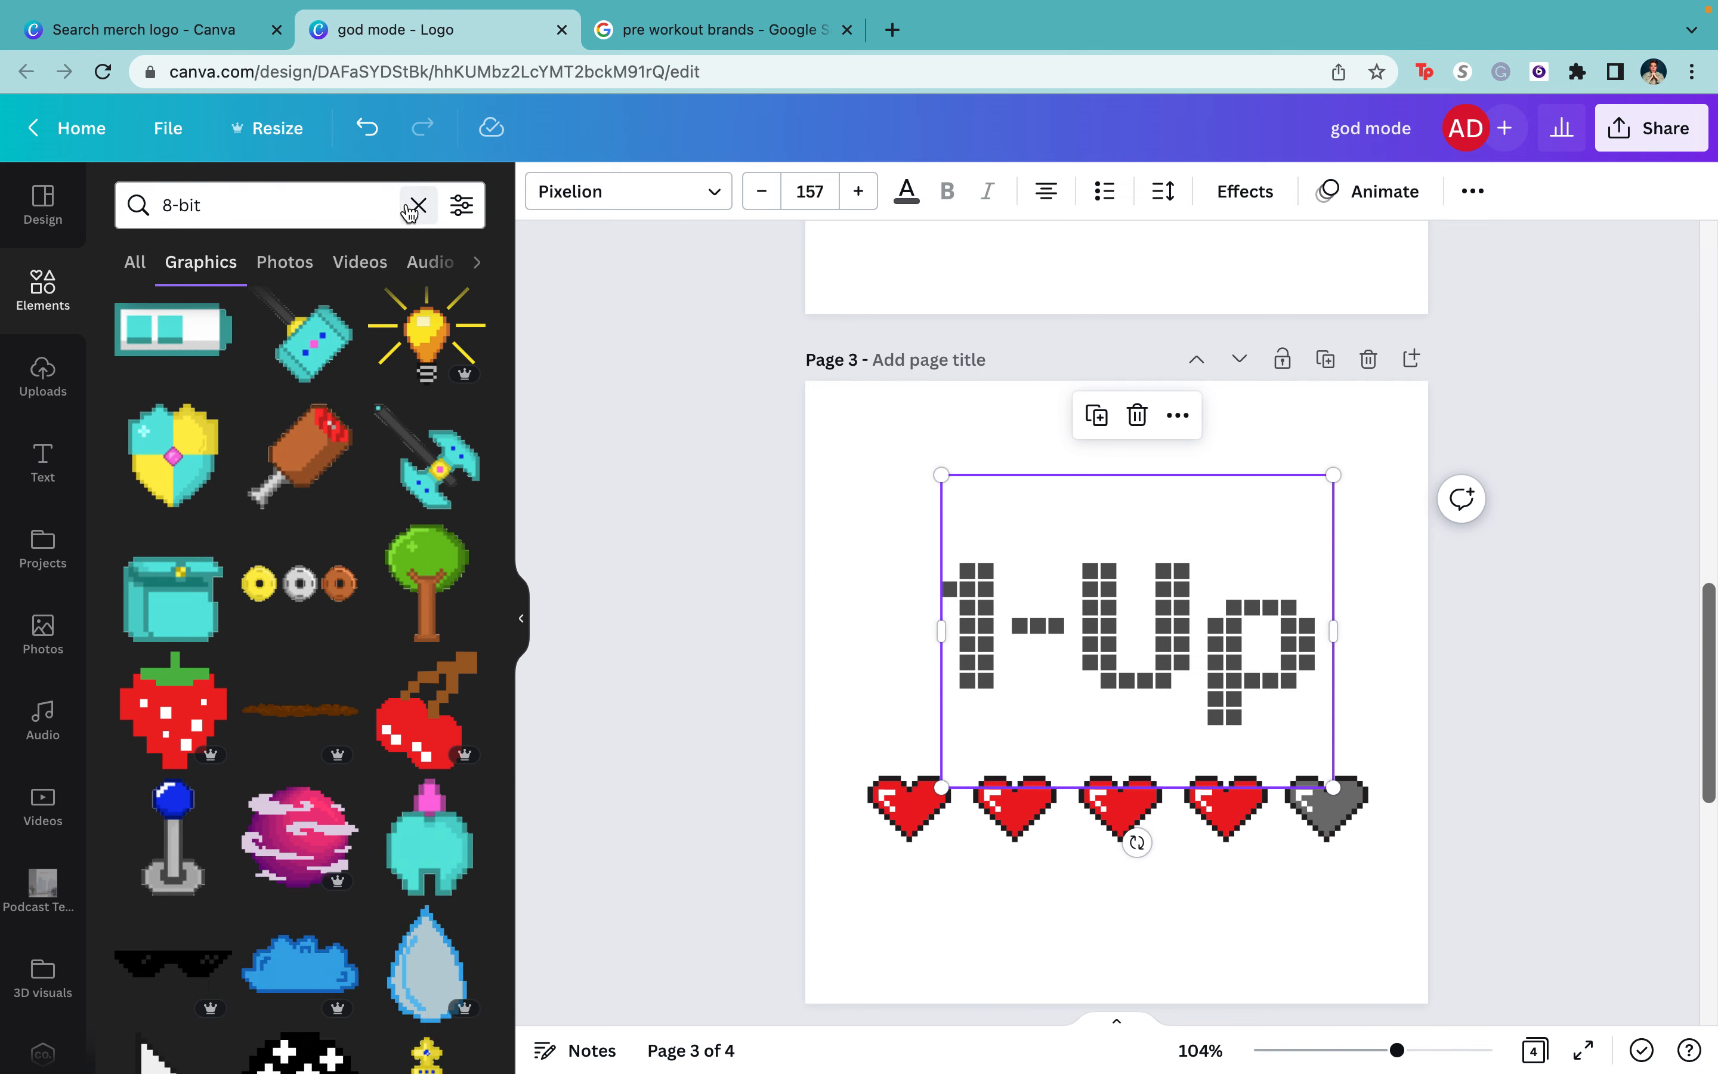
{"action": "left_click", "coordinate": [417, 206]}
- Switch to the Google Images results and search for "1 up"
{"action": "left_click", "coordinate": [709, 29]}
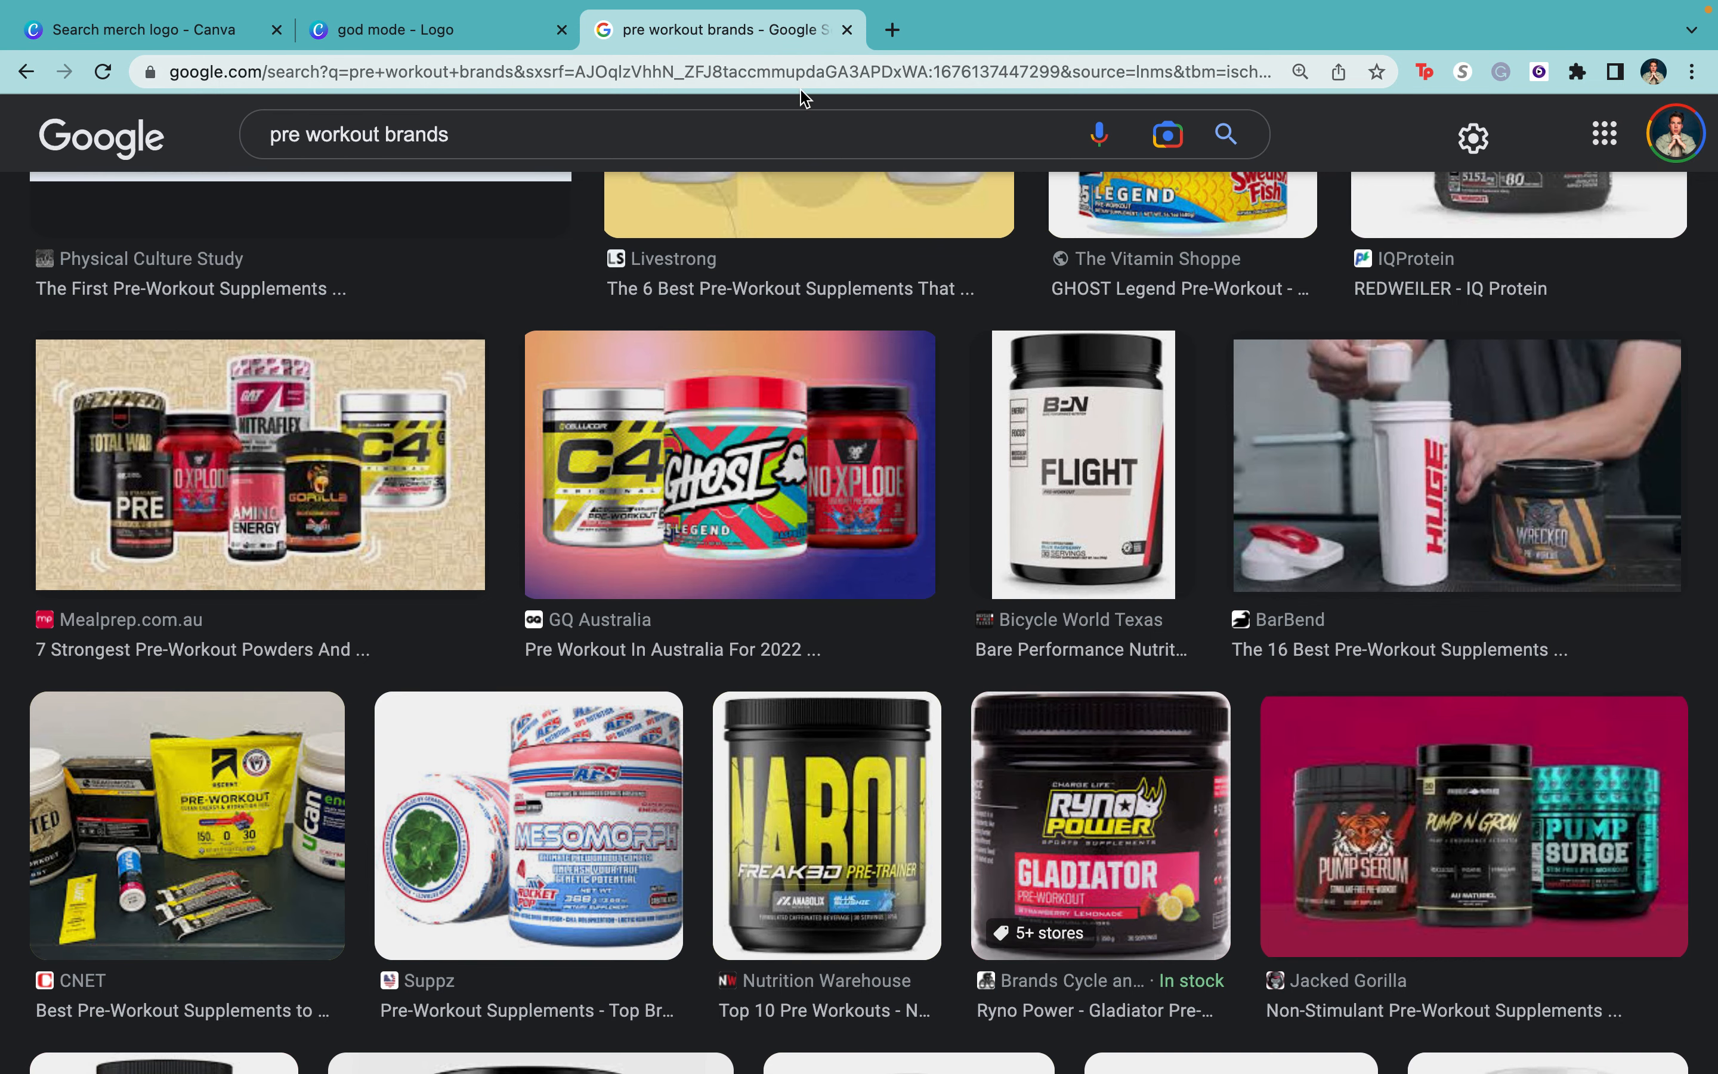
{"action": "left_click", "coordinate": [809, 135]}
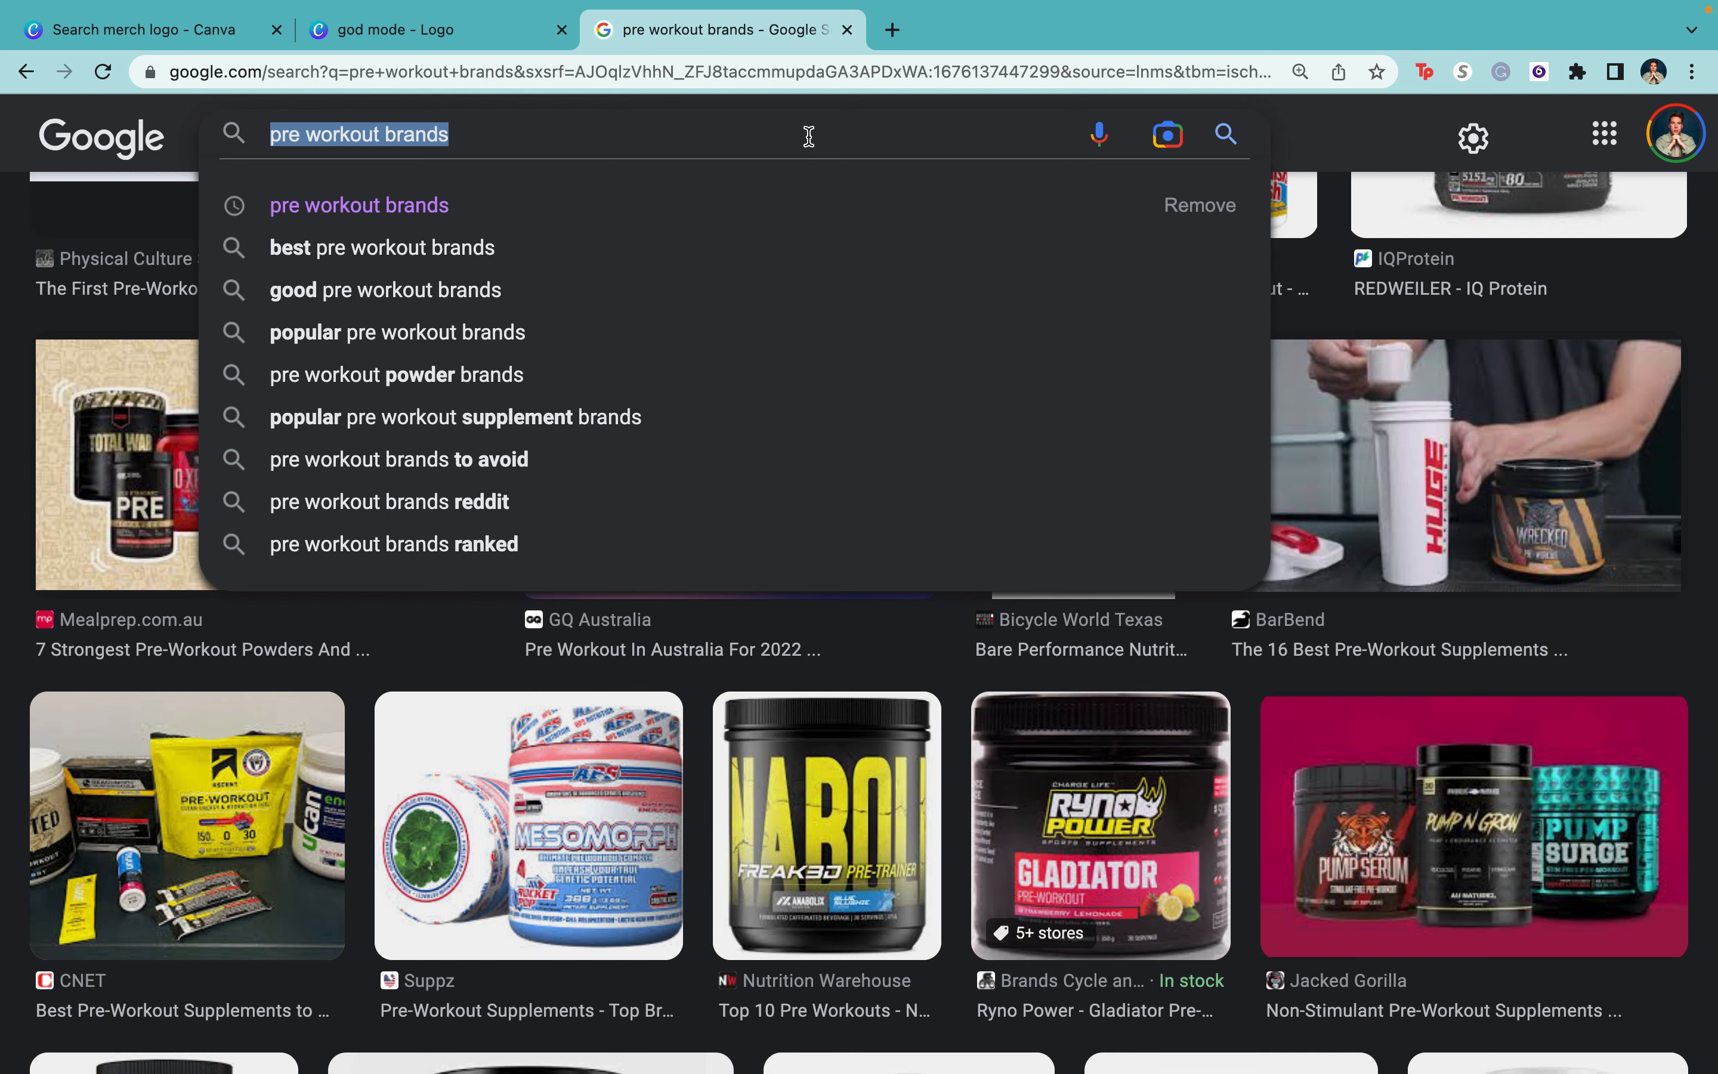
{"action": "type", "text": "1 up"}
{"action": "key", "text": "Return"}
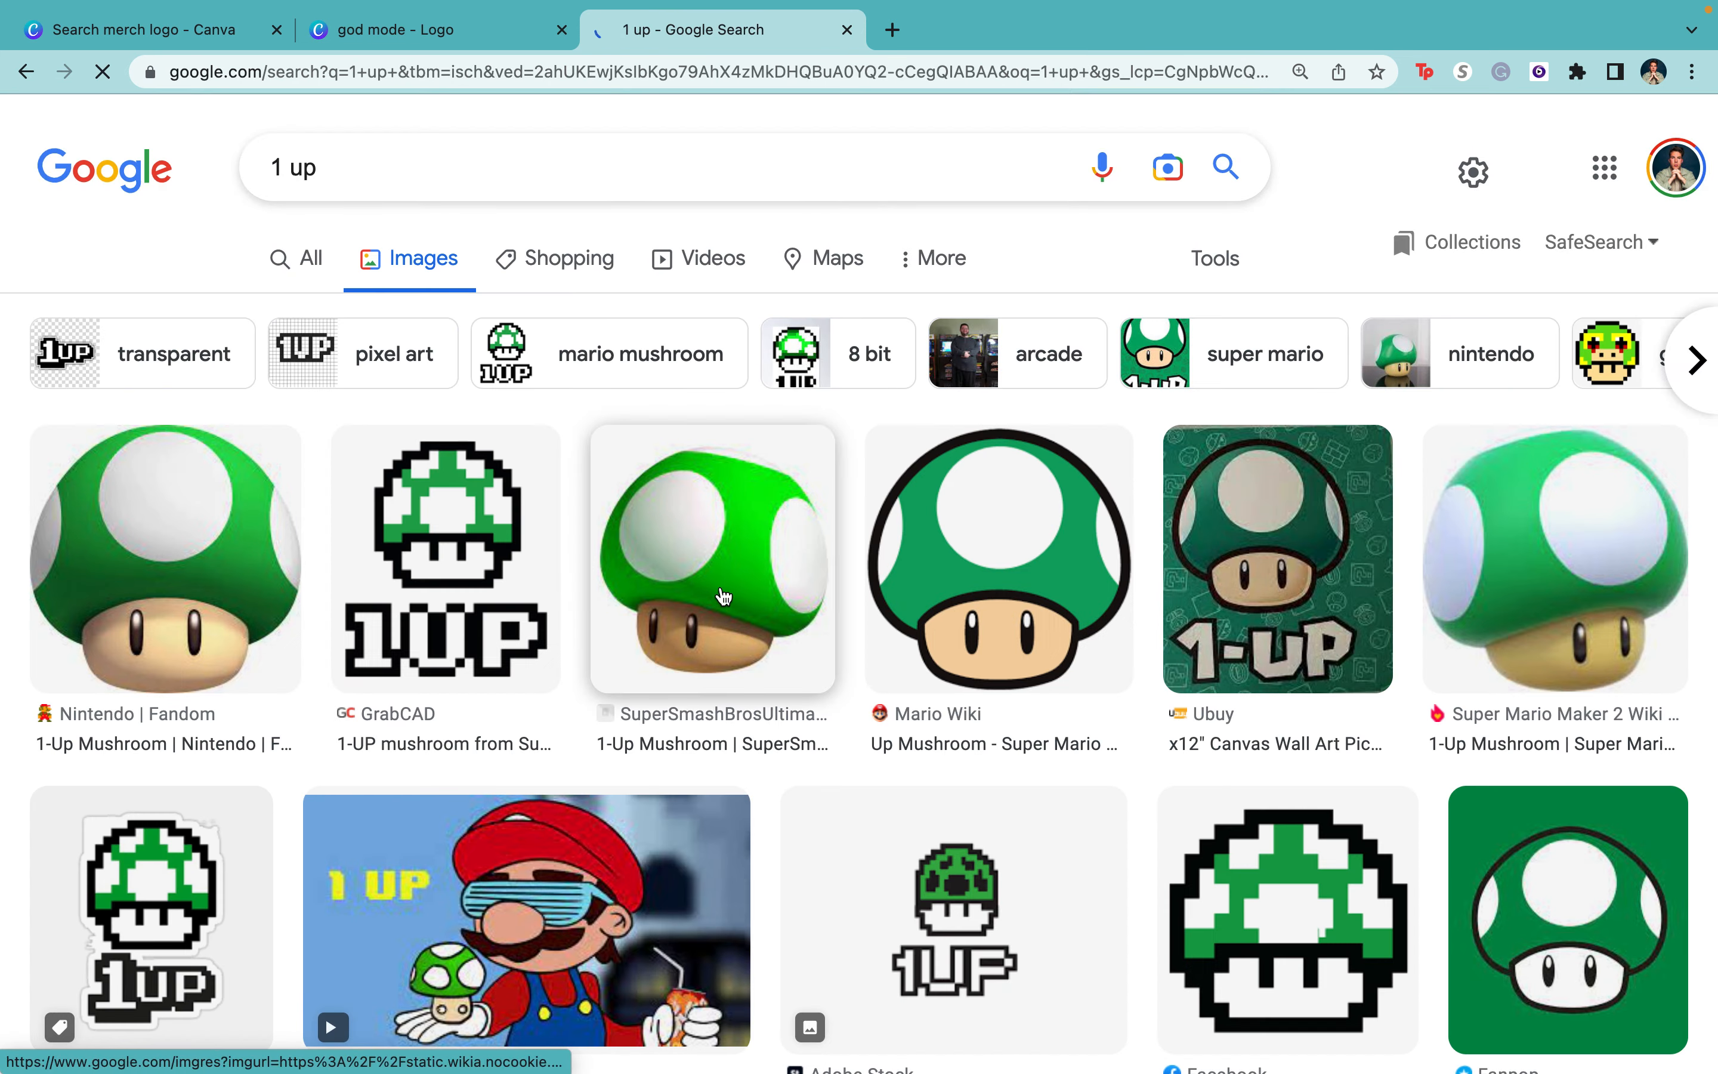
- Copy the 3D bright green mushroom image from the SuperSmashBrosUltimate Wiki result
{"action": "left_click", "coordinate": [723, 595]}
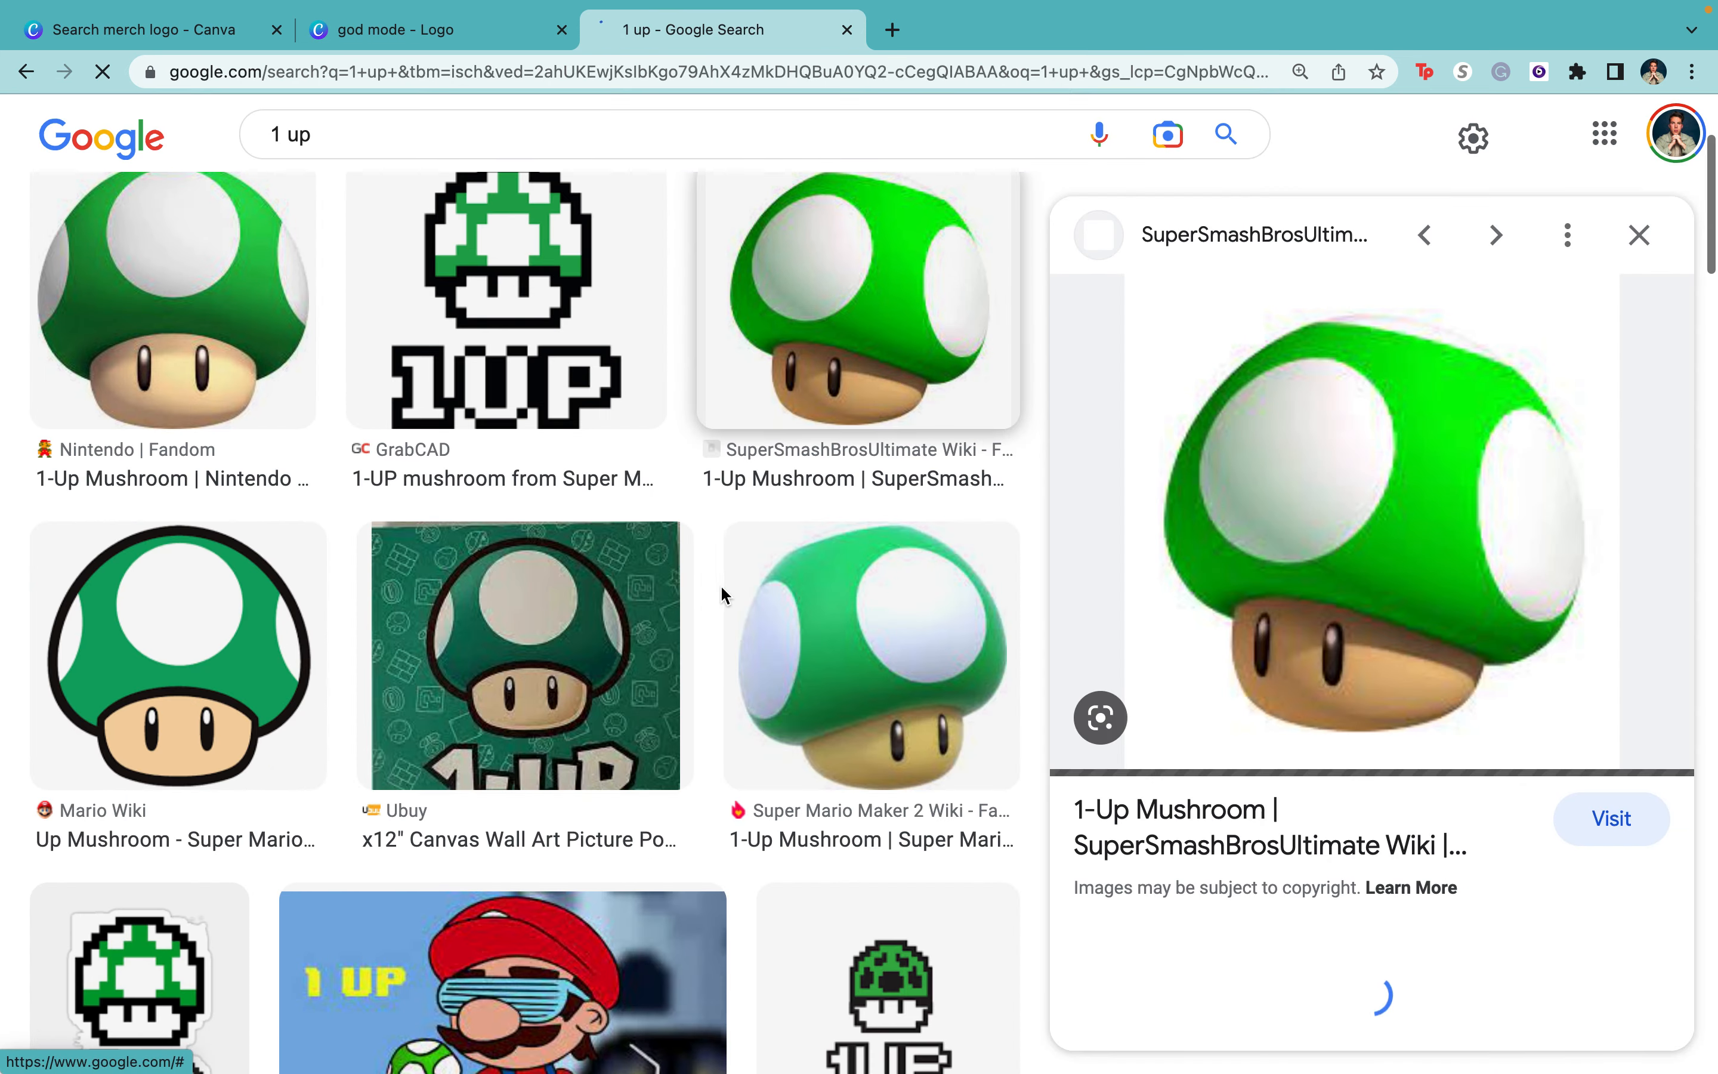
{"action": "right_click", "coordinate": [1373, 517]}
{"action": "left_click", "coordinate": [1441, 777]}
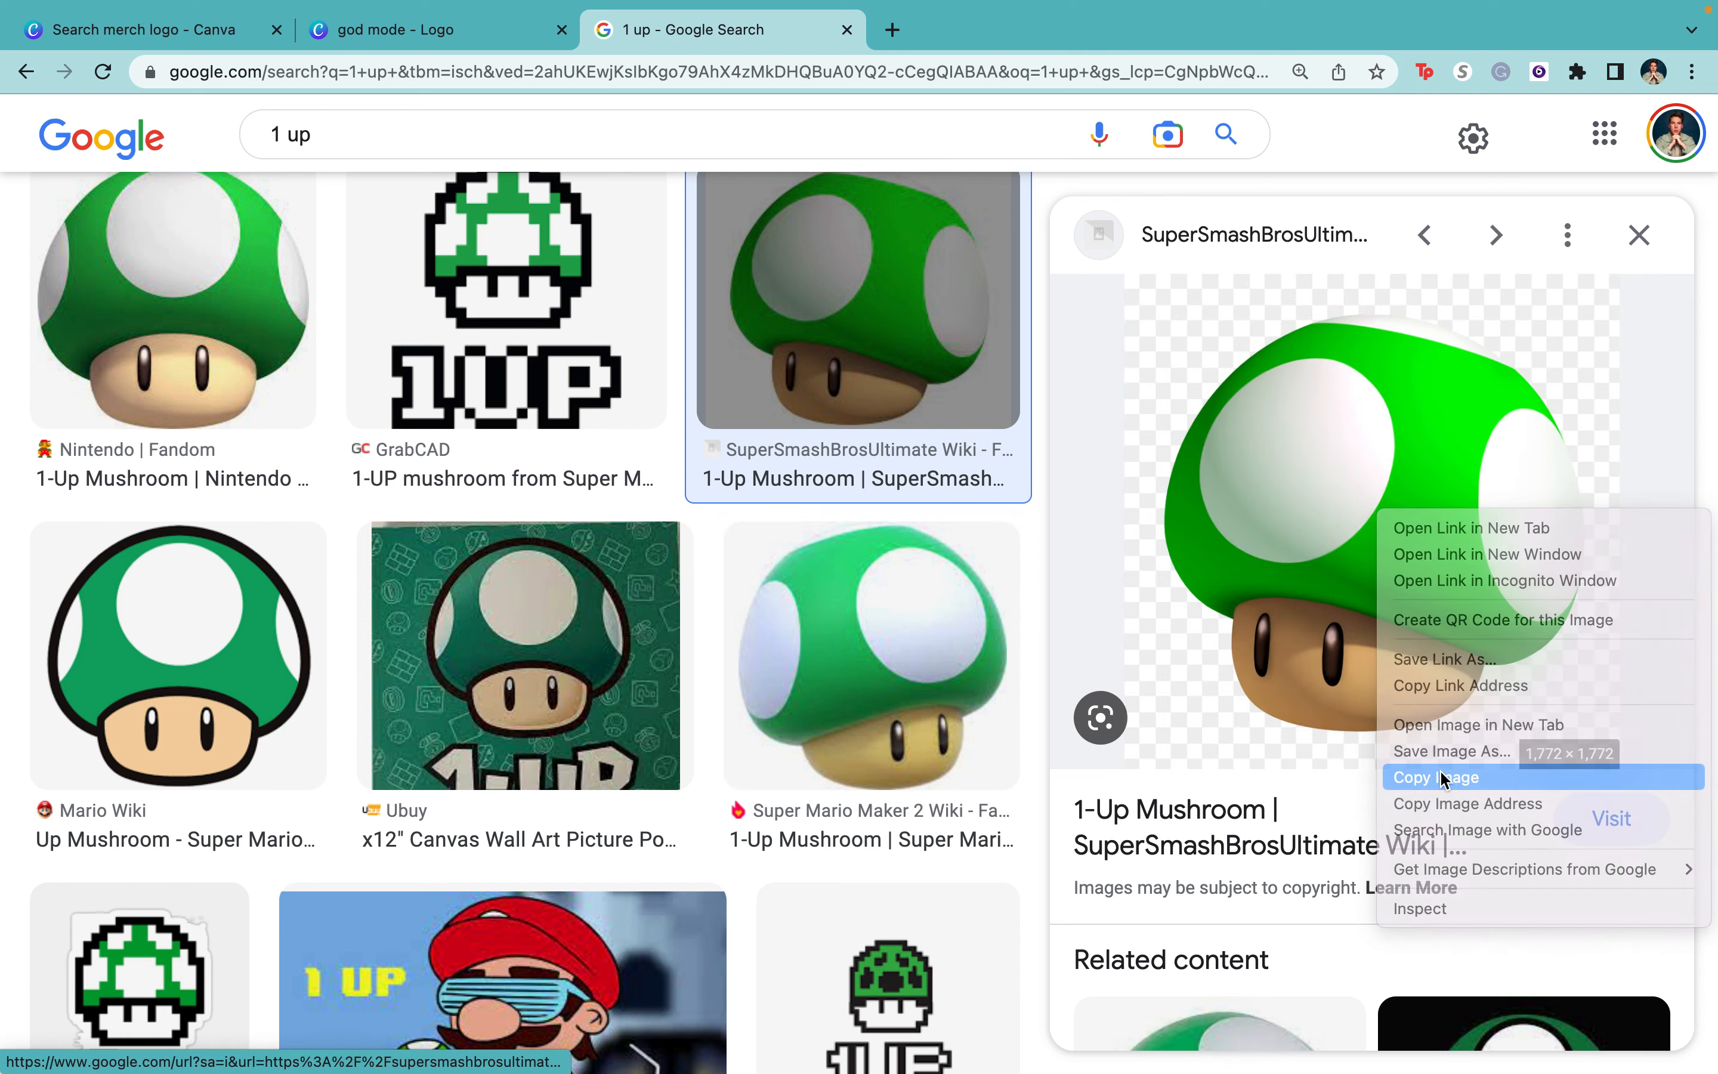
- Return to the Canva logo design and delete the 1-Up heading text from page 3
{"action": "left_click", "coordinate": [395, 30]}
{"action": "left_click", "coordinate": [1135, 596]}
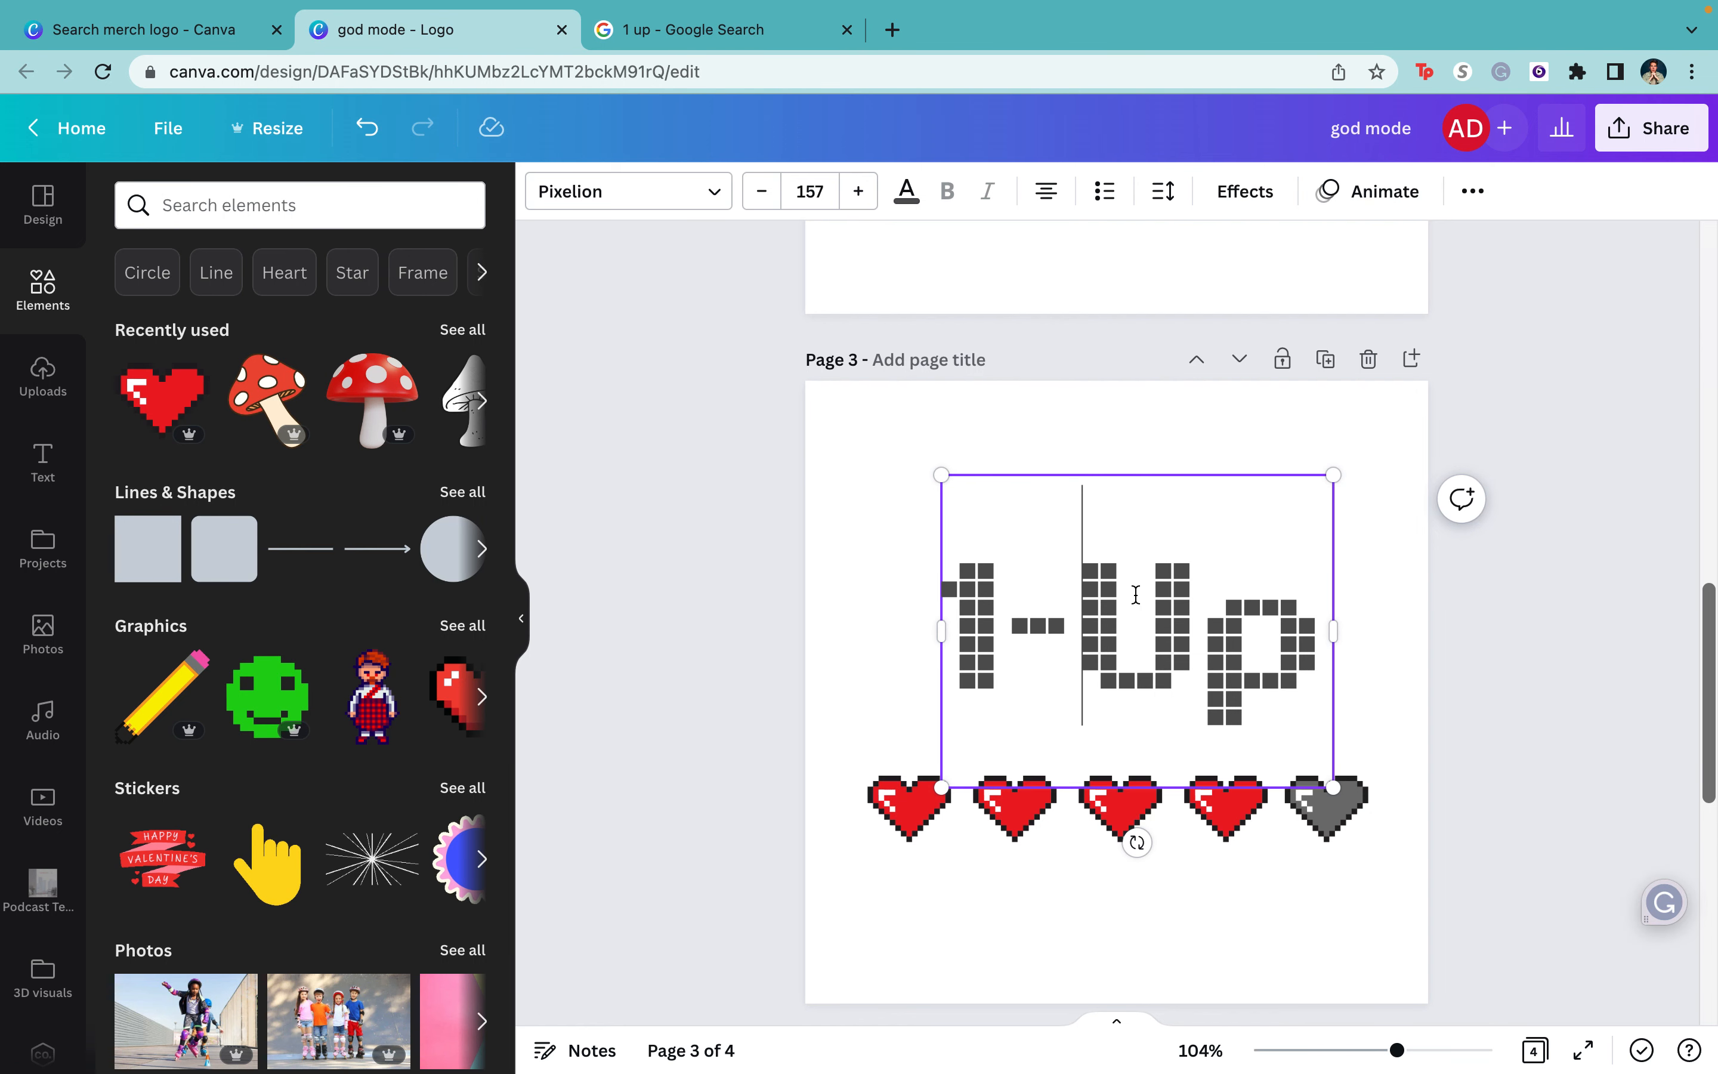
{"action": "key", "text": "ctrl+a"}
{"action": "key", "text": "BackSpace"}
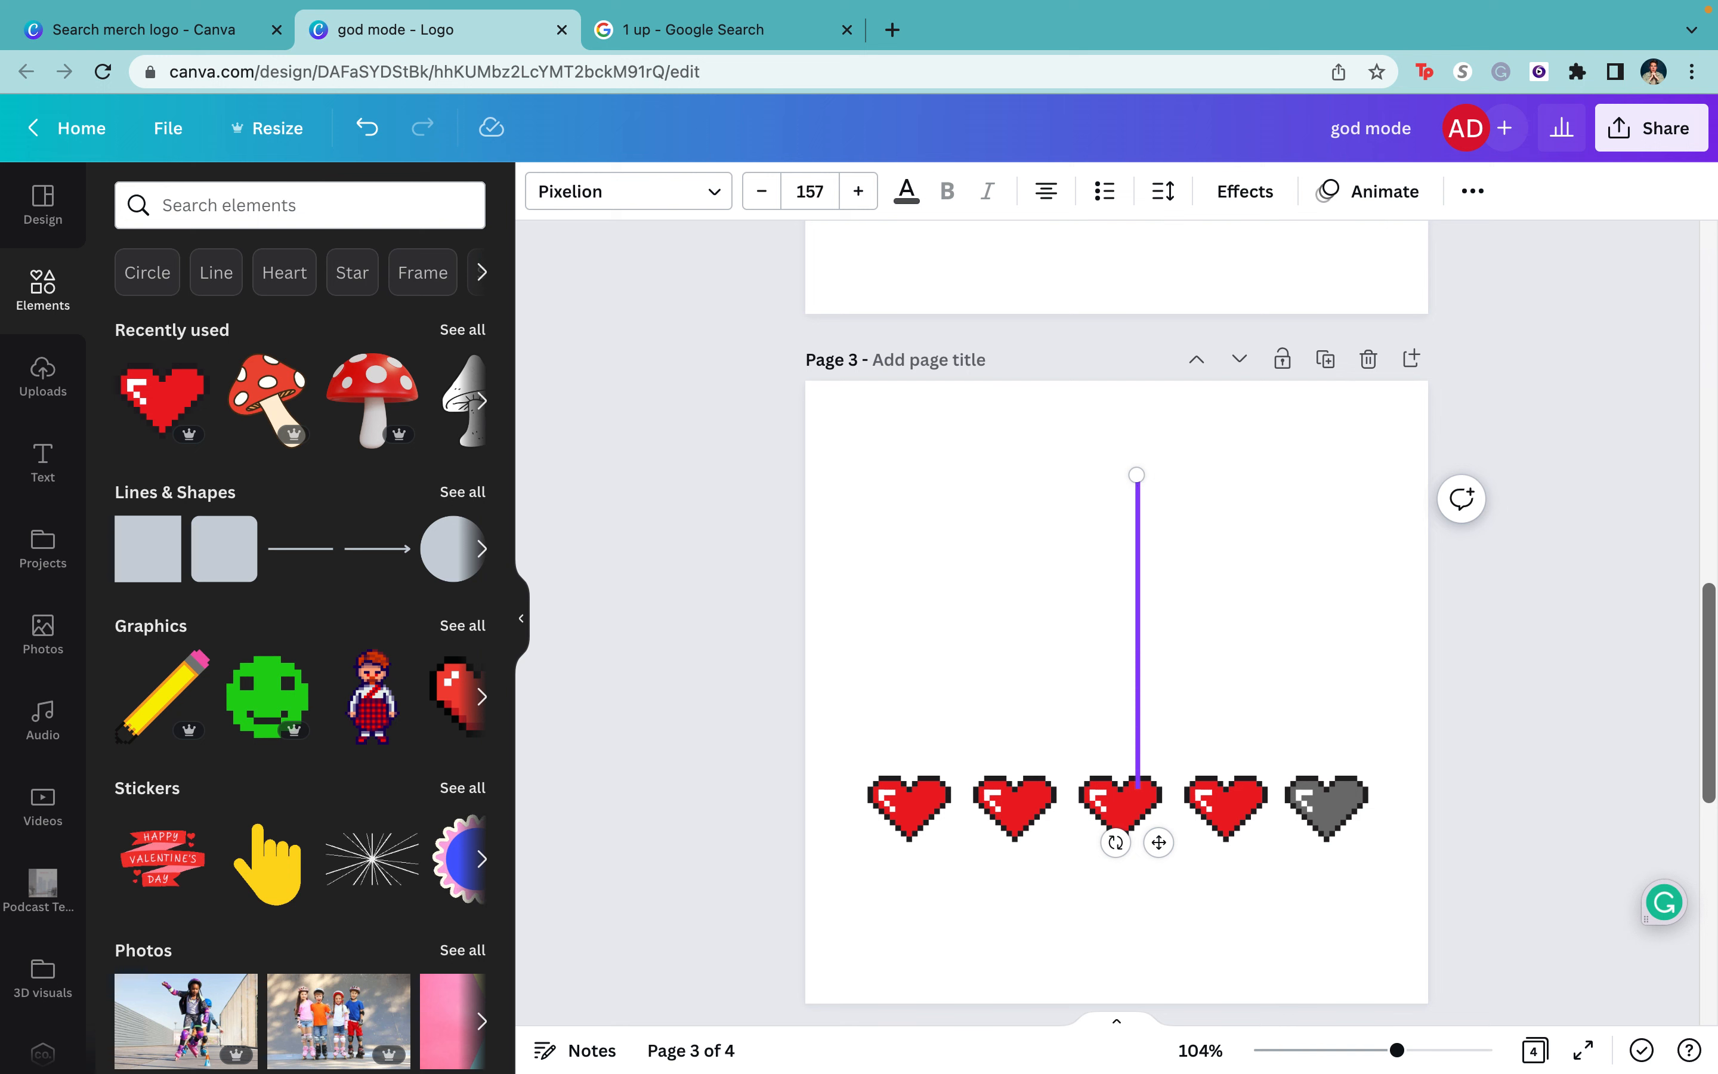
{"action": "left_click", "coordinate": [990, 551]}
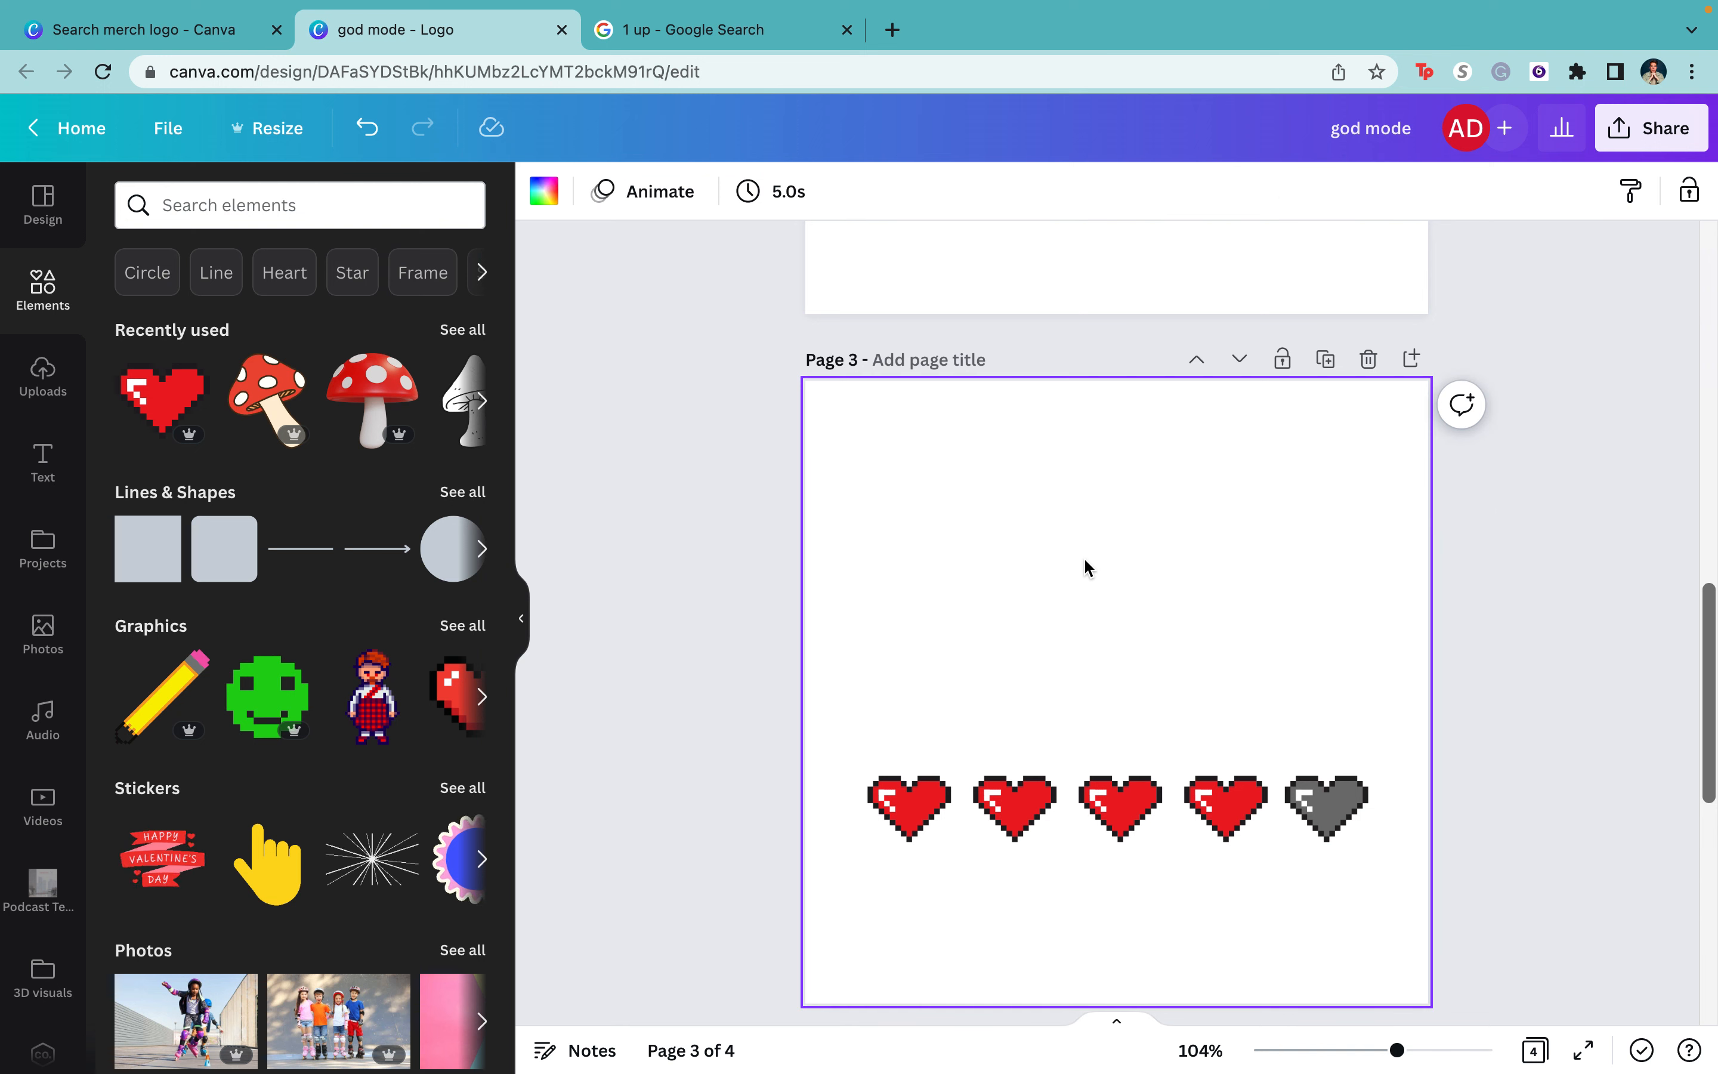
- Paste the copied 3D mushroom onto page 3, shrink it and place it above the row of hearts
{"action": "key", "text": "ctrl+v"}
{"action": "left_click_drag", "start_coordinate": [1342, 468], "coordinate": [1257, 561]}
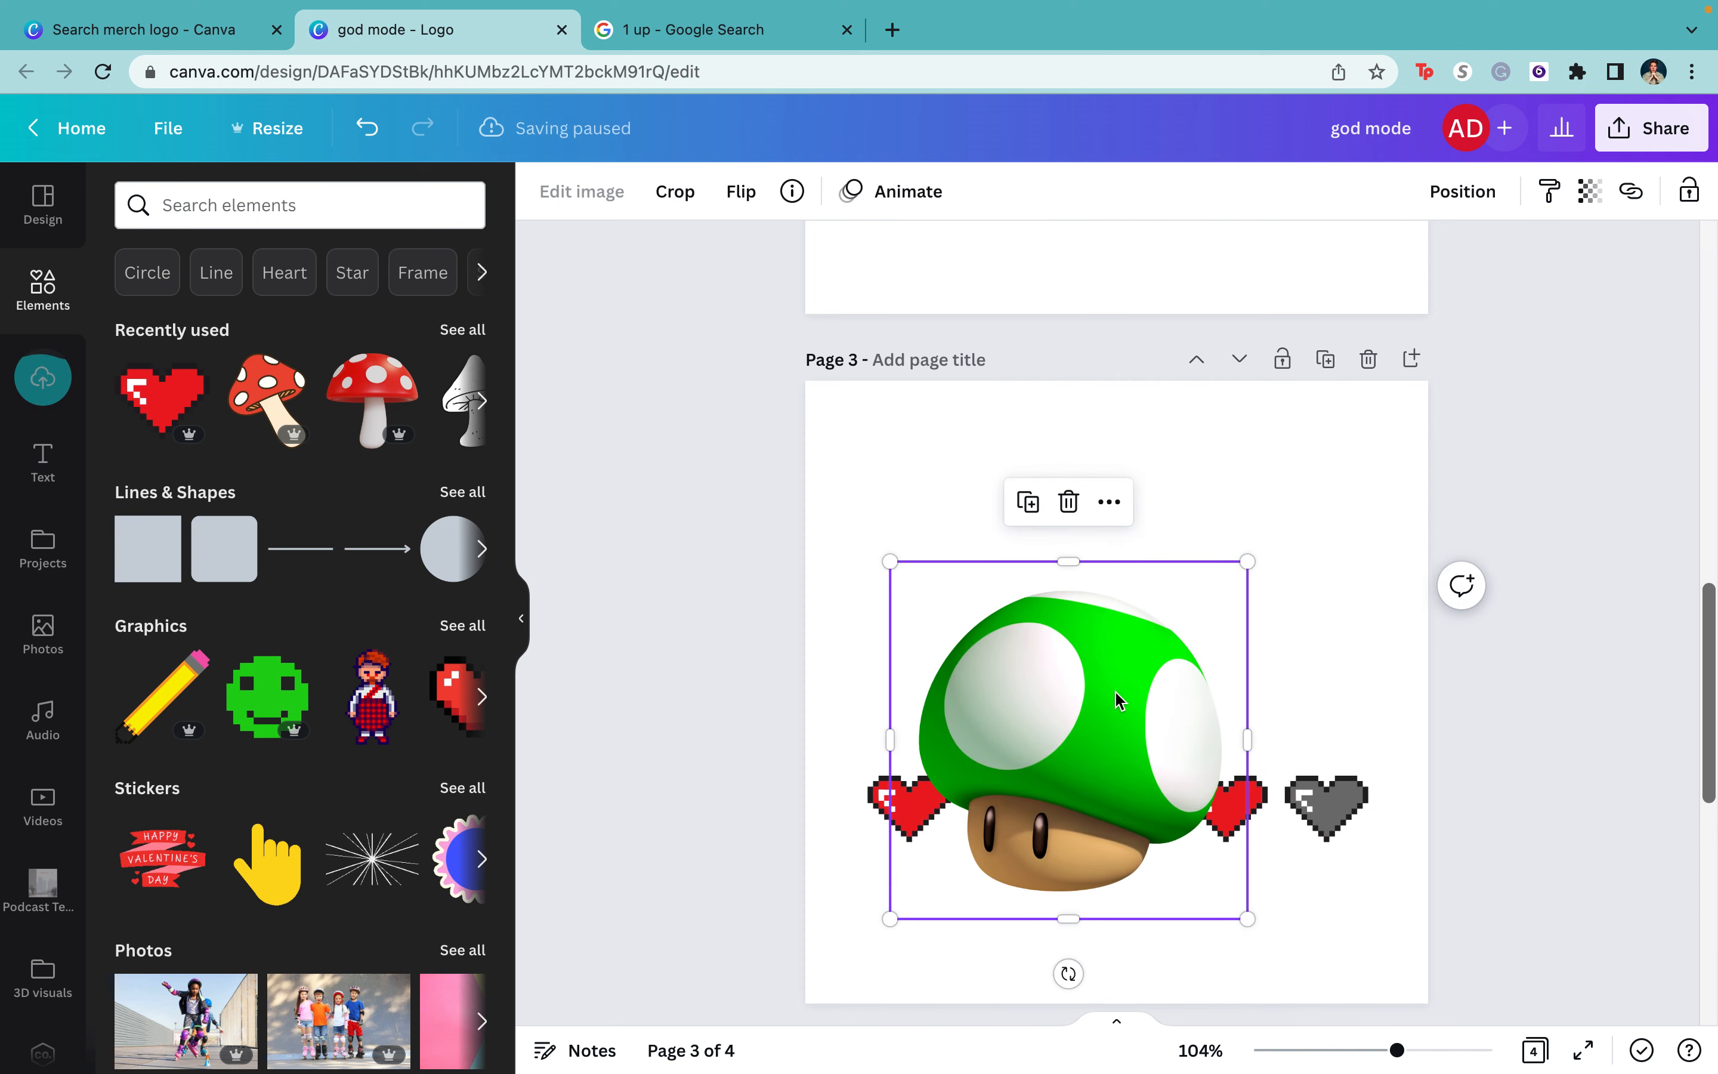
{"action": "left_click_drag", "start_coordinate": [1119, 701], "coordinate": [1158, 544]}
{"action": "left_click", "coordinate": [1375, 667]}
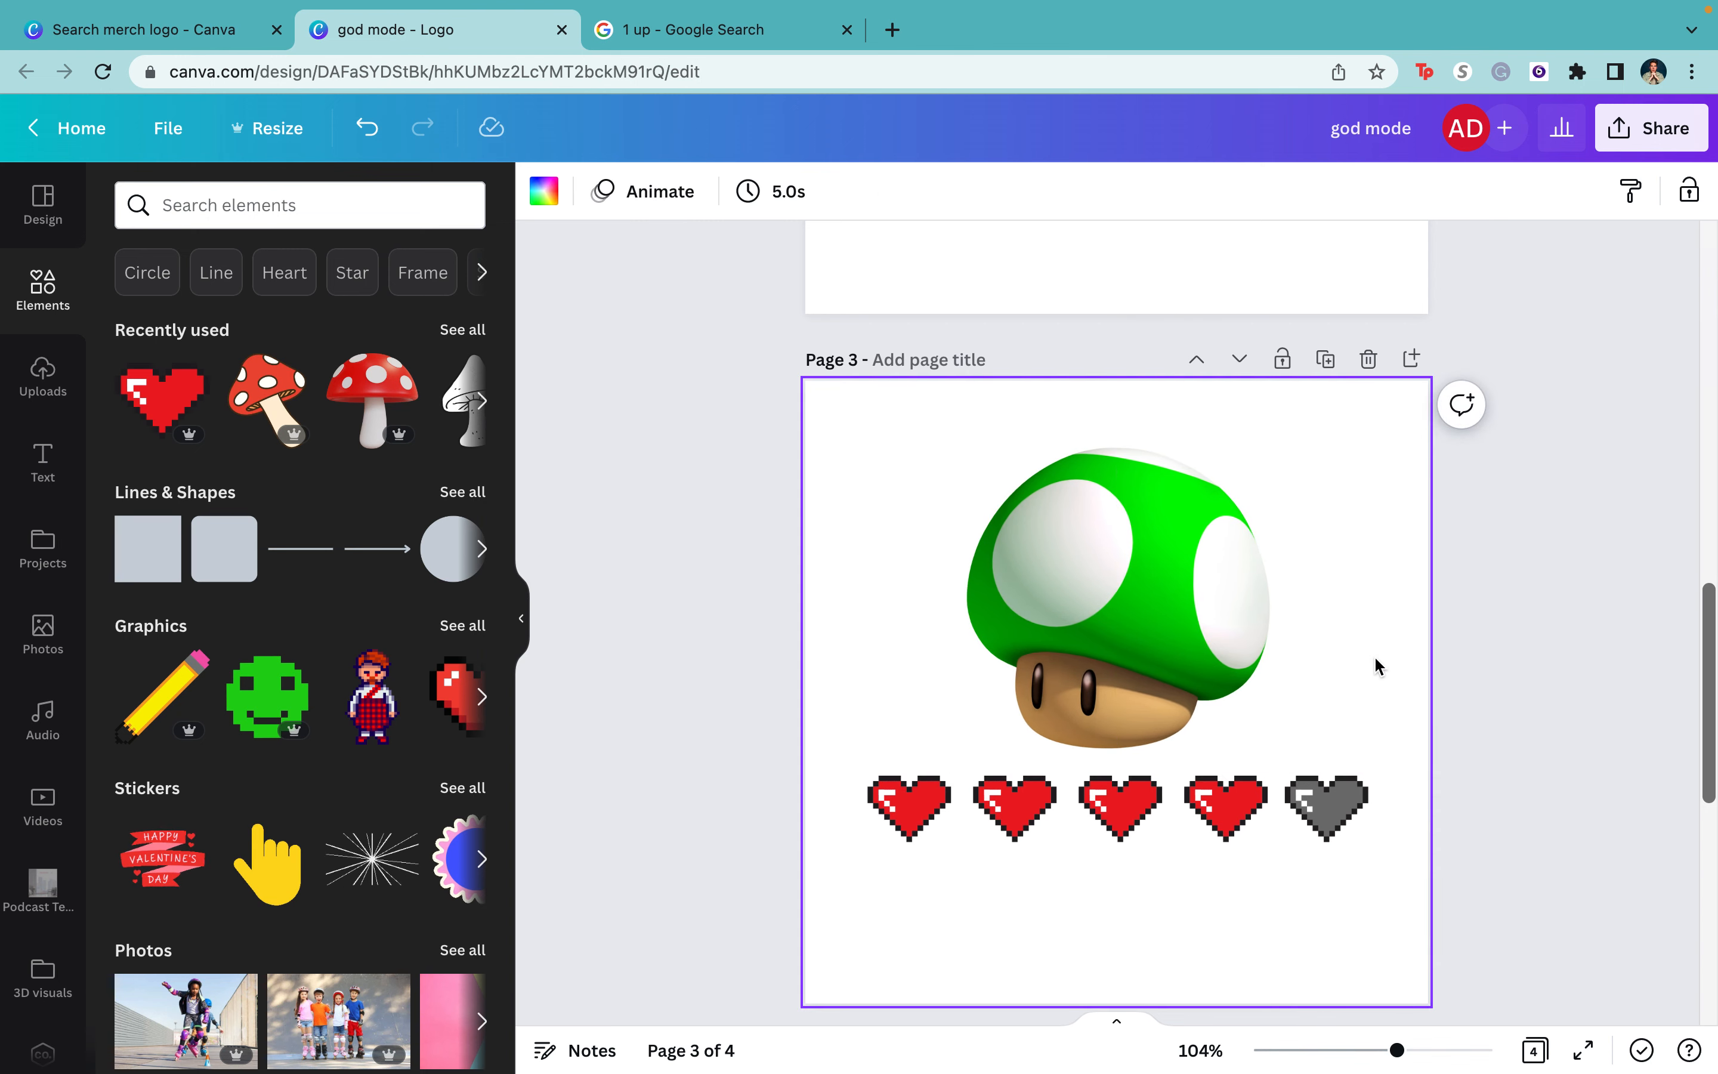
- Go back to the "1 up" image results and copy the flat, black-outlined green mushroom from Mario Wiki
{"action": "mouse_move", "coordinate": [596, 30]}
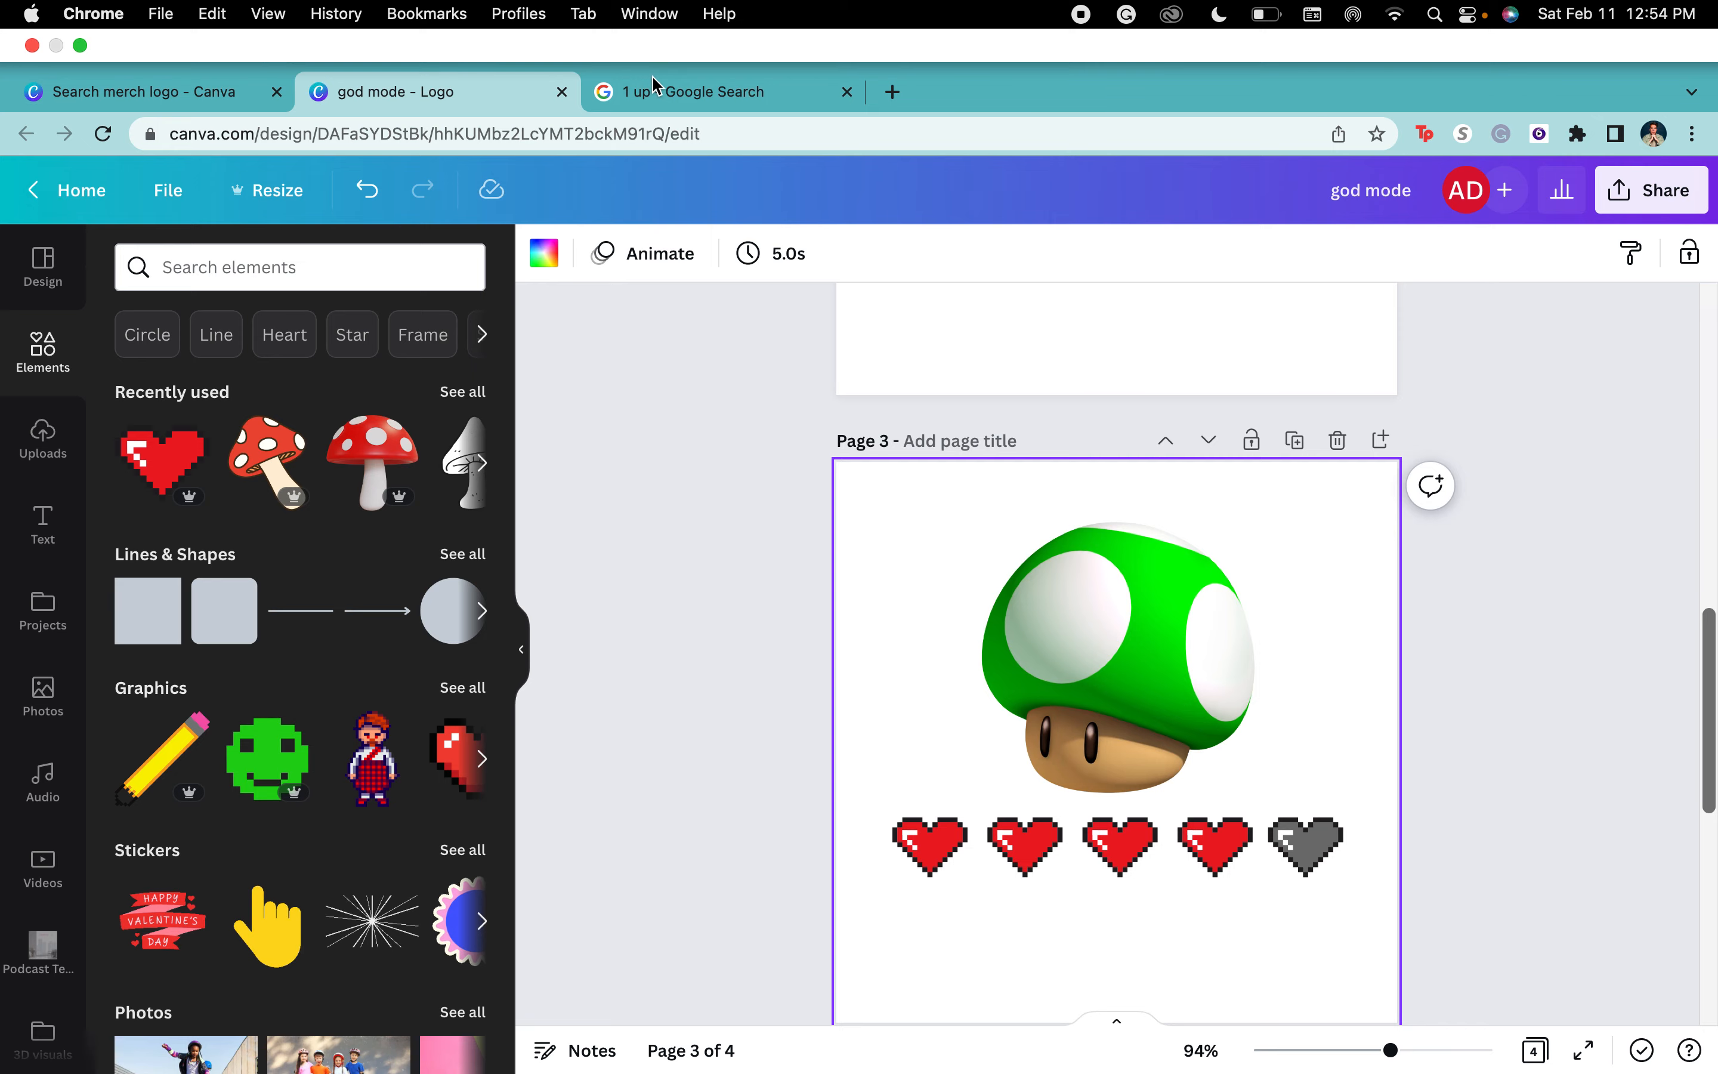
{"action": "left_click", "coordinate": [653, 85]}
{"action": "scroll", "coordinate": [755, 243], "scroll_direction": "down", "scroll_amount": 2}
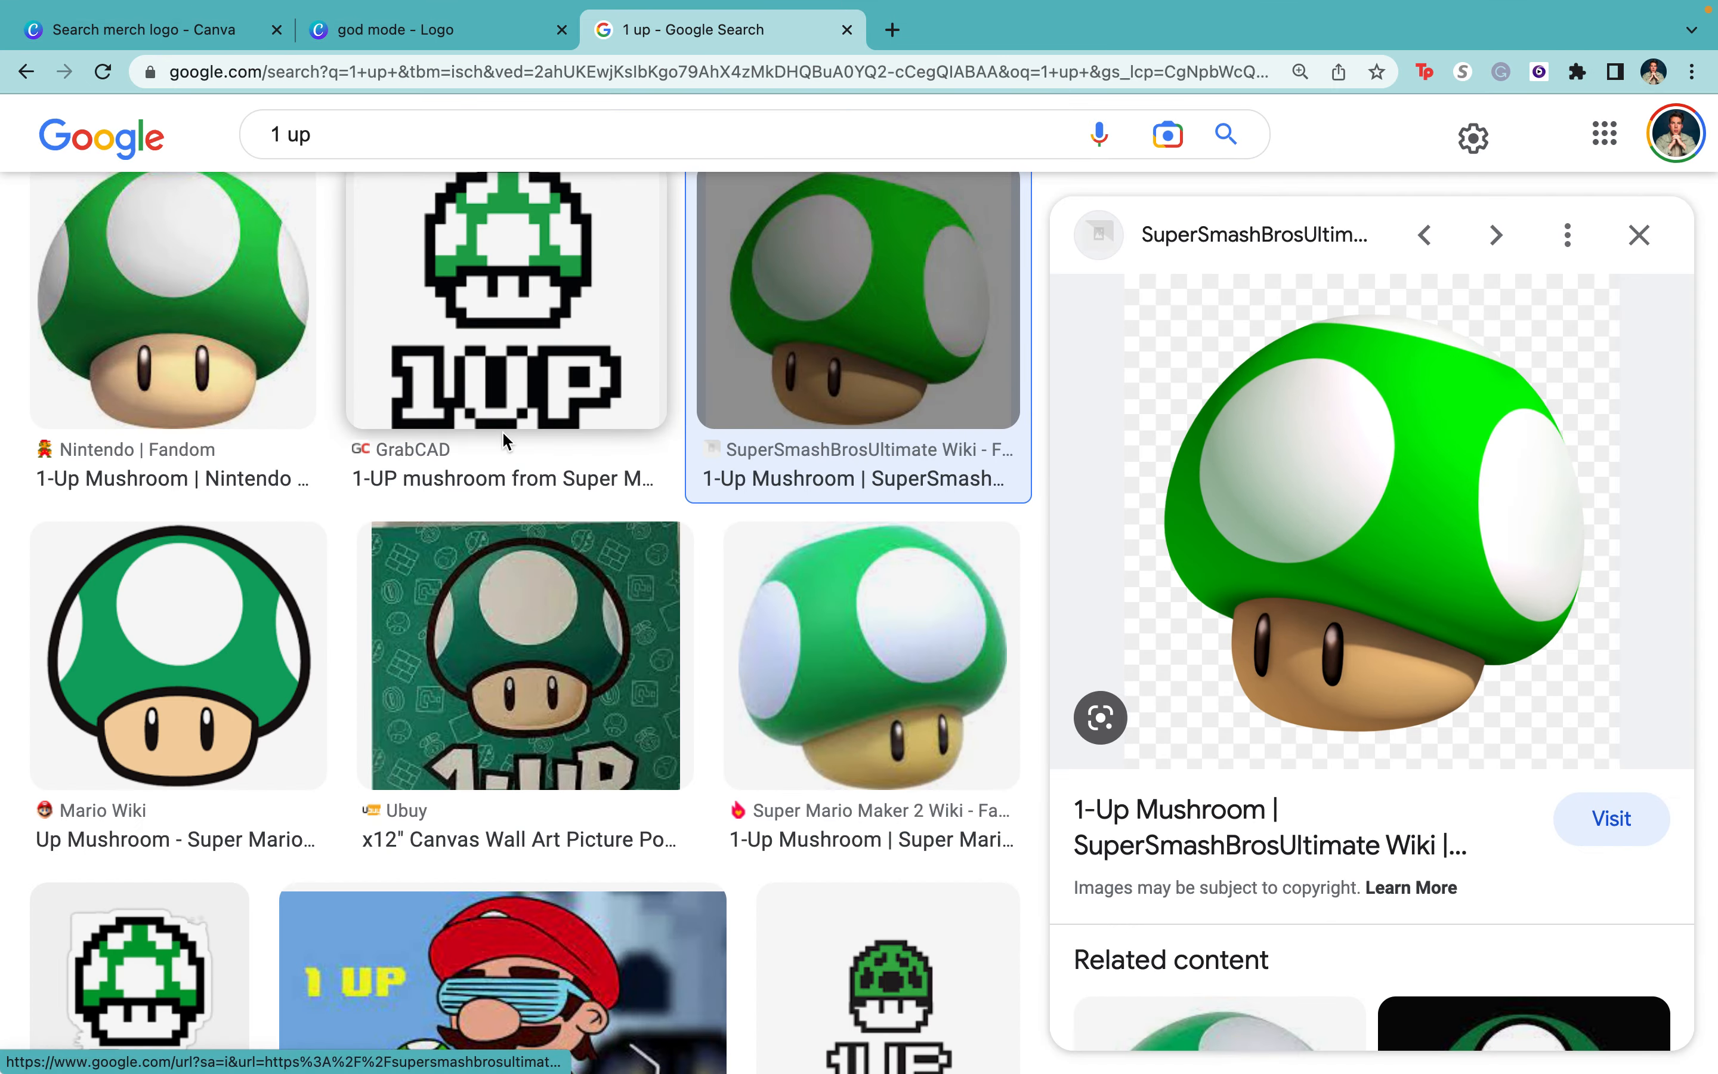
{"action": "left_click", "coordinate": [290, 648]}
{"action": "right_click", "coordinate": [1255, 497]}
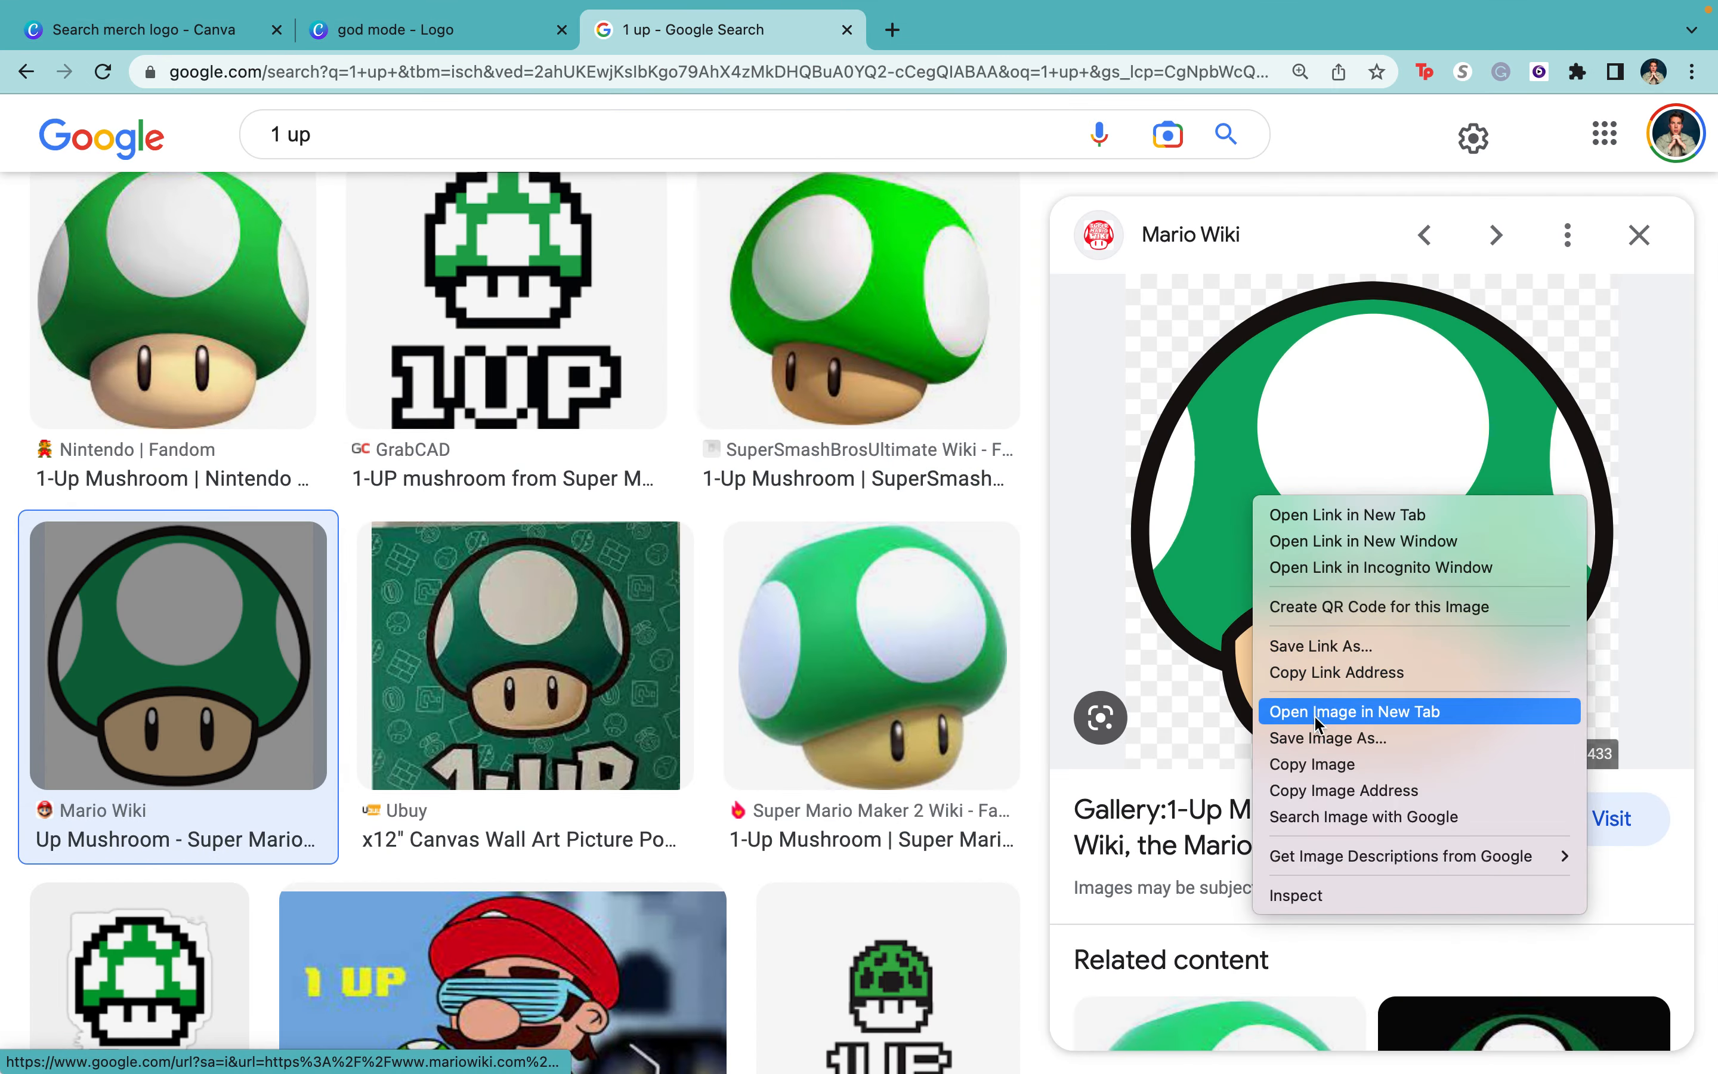
{"action": "left_click", "coordinate": [1318, 776]}
{"action": "right_click", "coordinate": [1259, 490]}
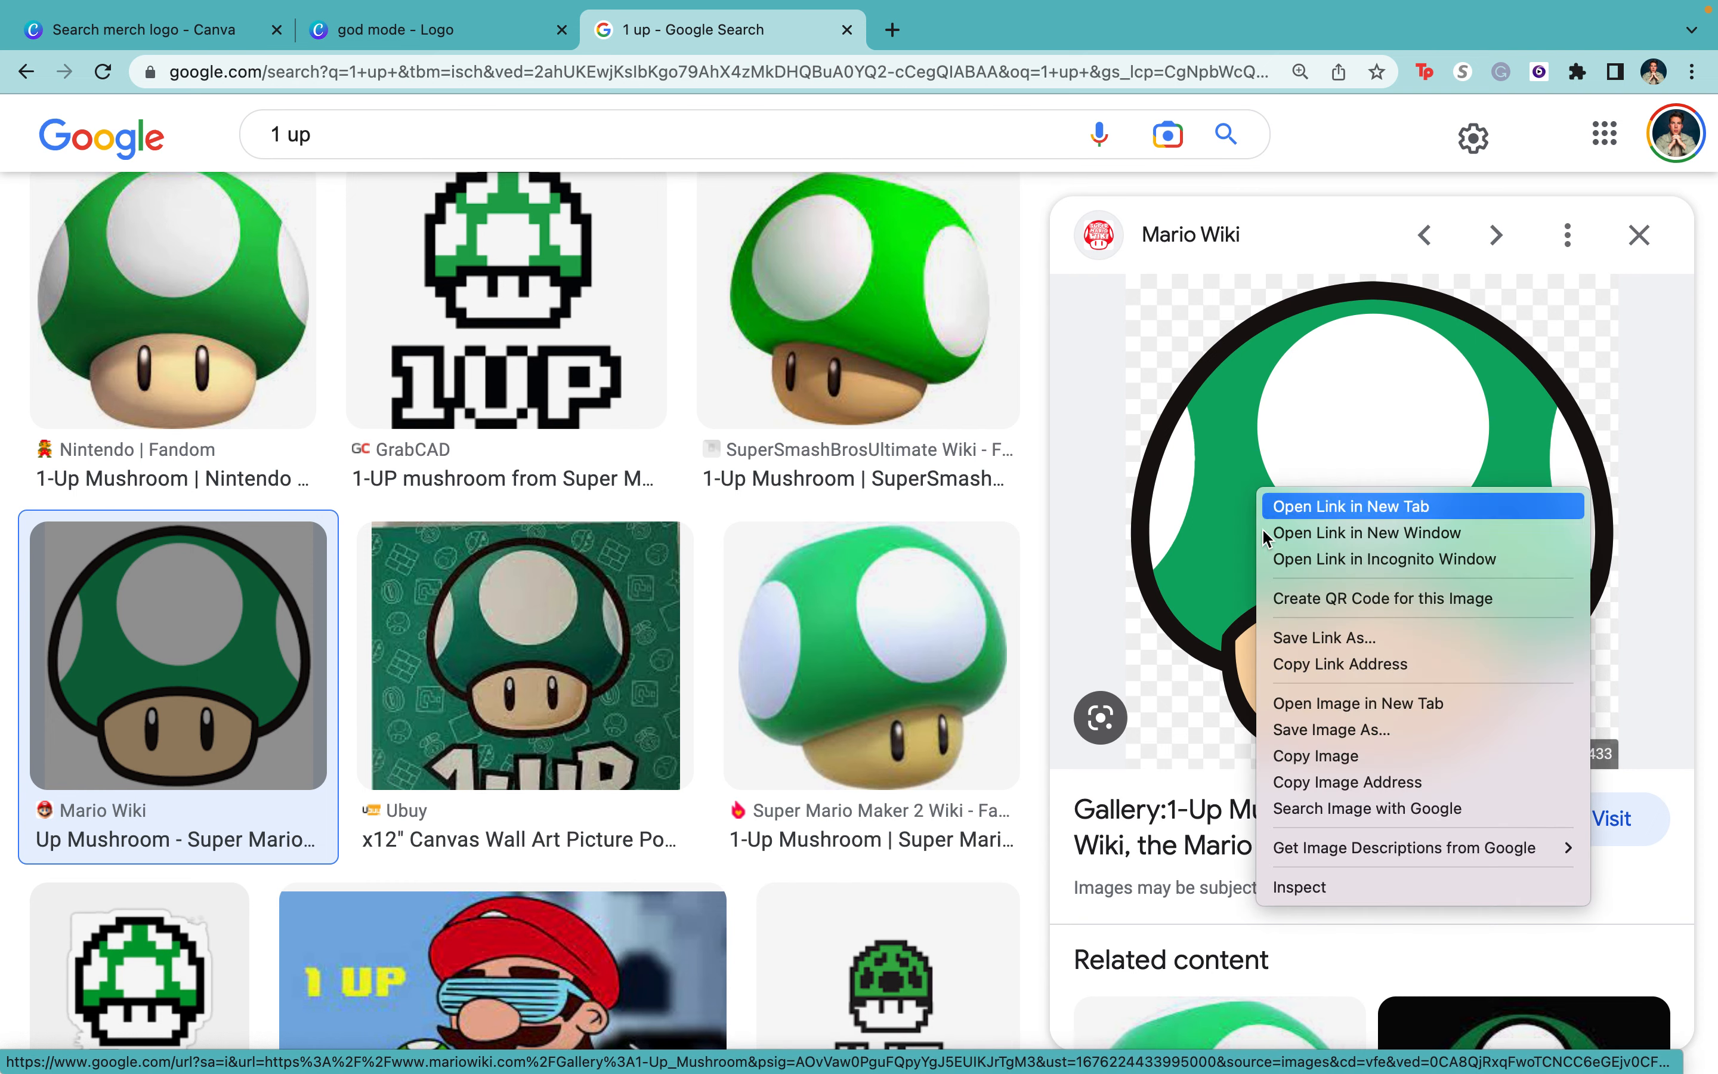
{"action": "left_click", "coordinate": [1314, 757]}
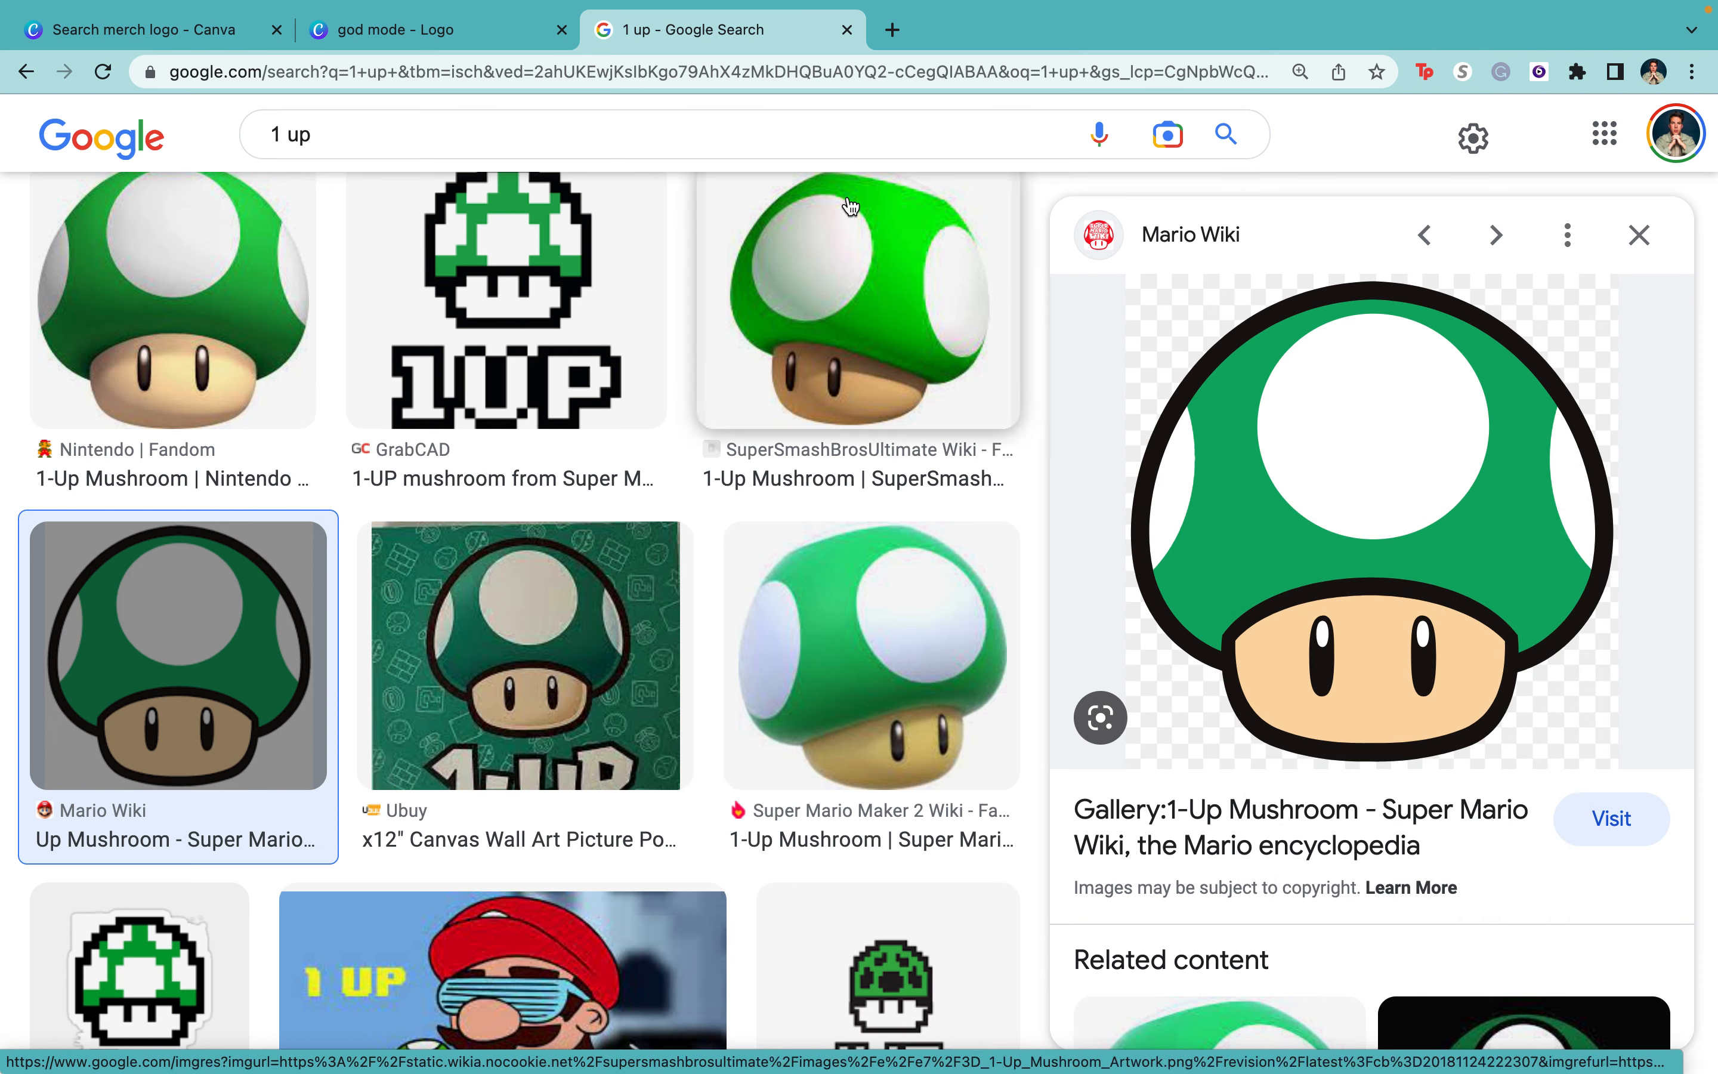
- Replace the 3D mushroom on page 3 of the Canva design with the copied outlined mushroom, placed above the hearts
{"action": "left_click", "coordinate": [493, 38]}
{"action": "left_click", "coordinate": [1246, 709]}
{"action": "key", "text": "Delete"}
{"action": "key", "text": "cmd+v"}
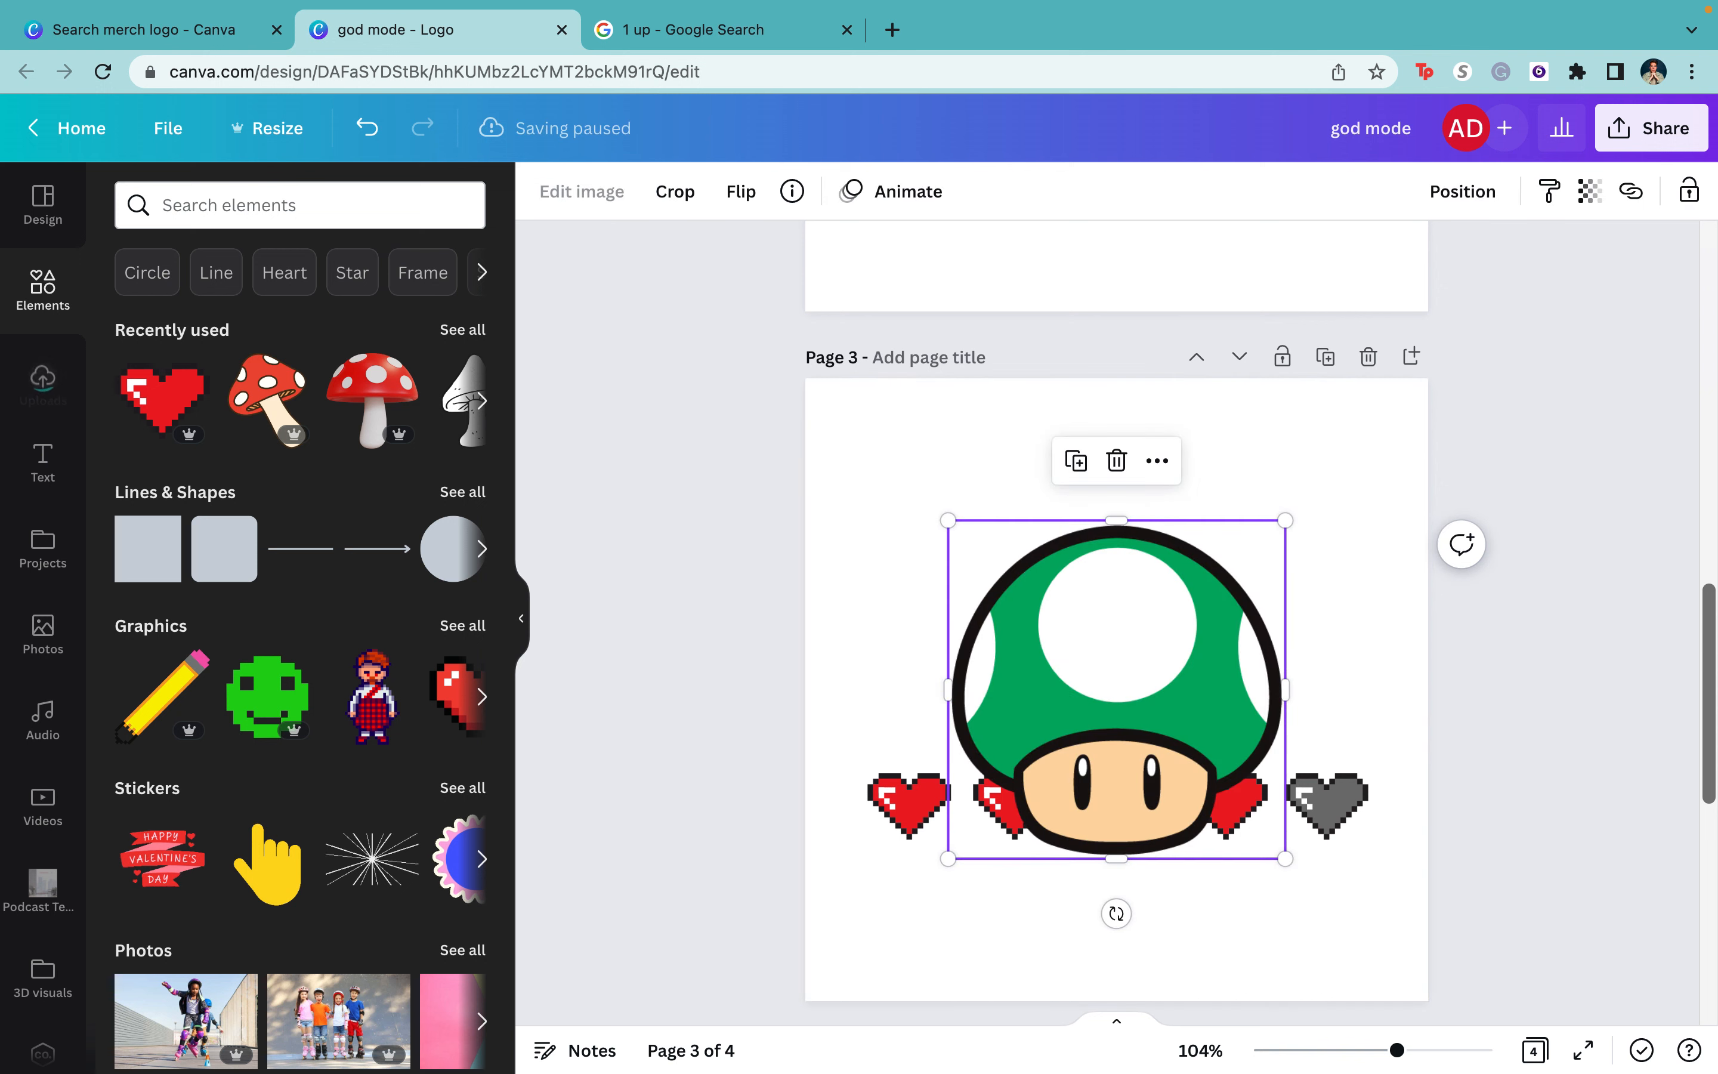
{"action": "left_click_drag", "start_coordinate": [1136, 699], "coordinate": [1136, 594]}
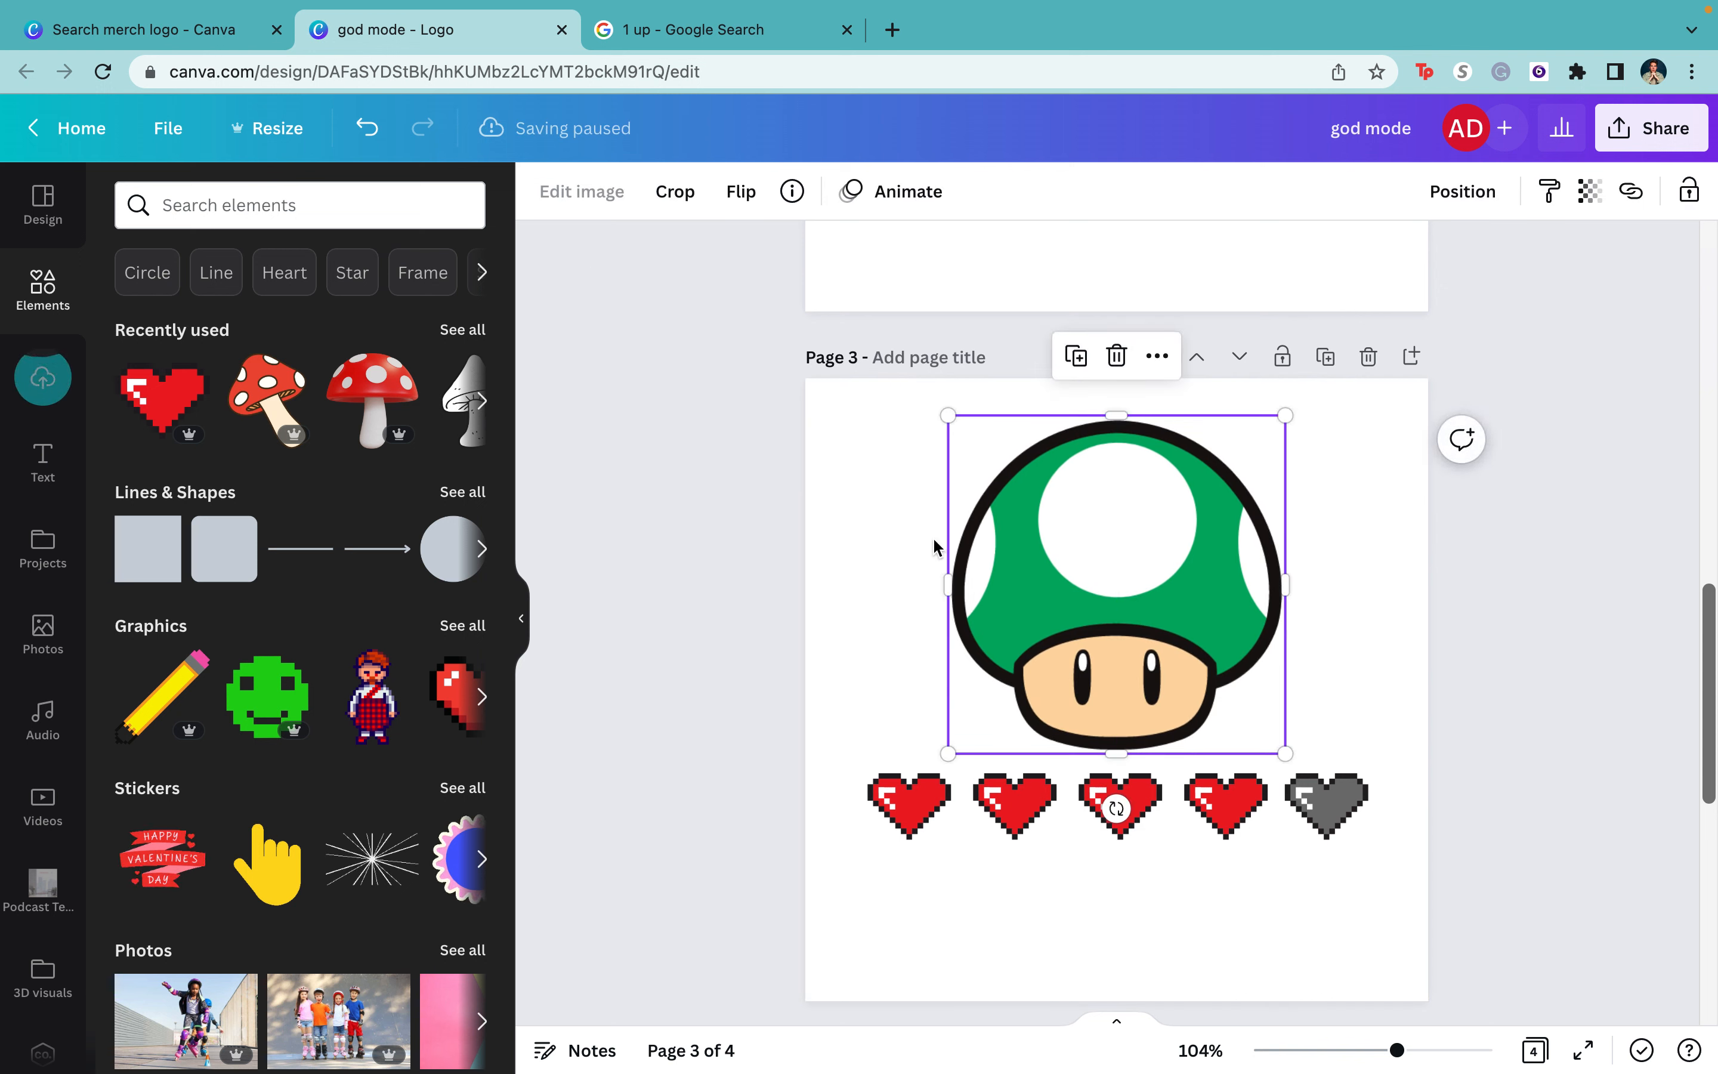
- Adjust the mushroom image to brightness 10, contrast 20 and saturation 56
{"action": "left_click", "coordinate": [571, 191]}
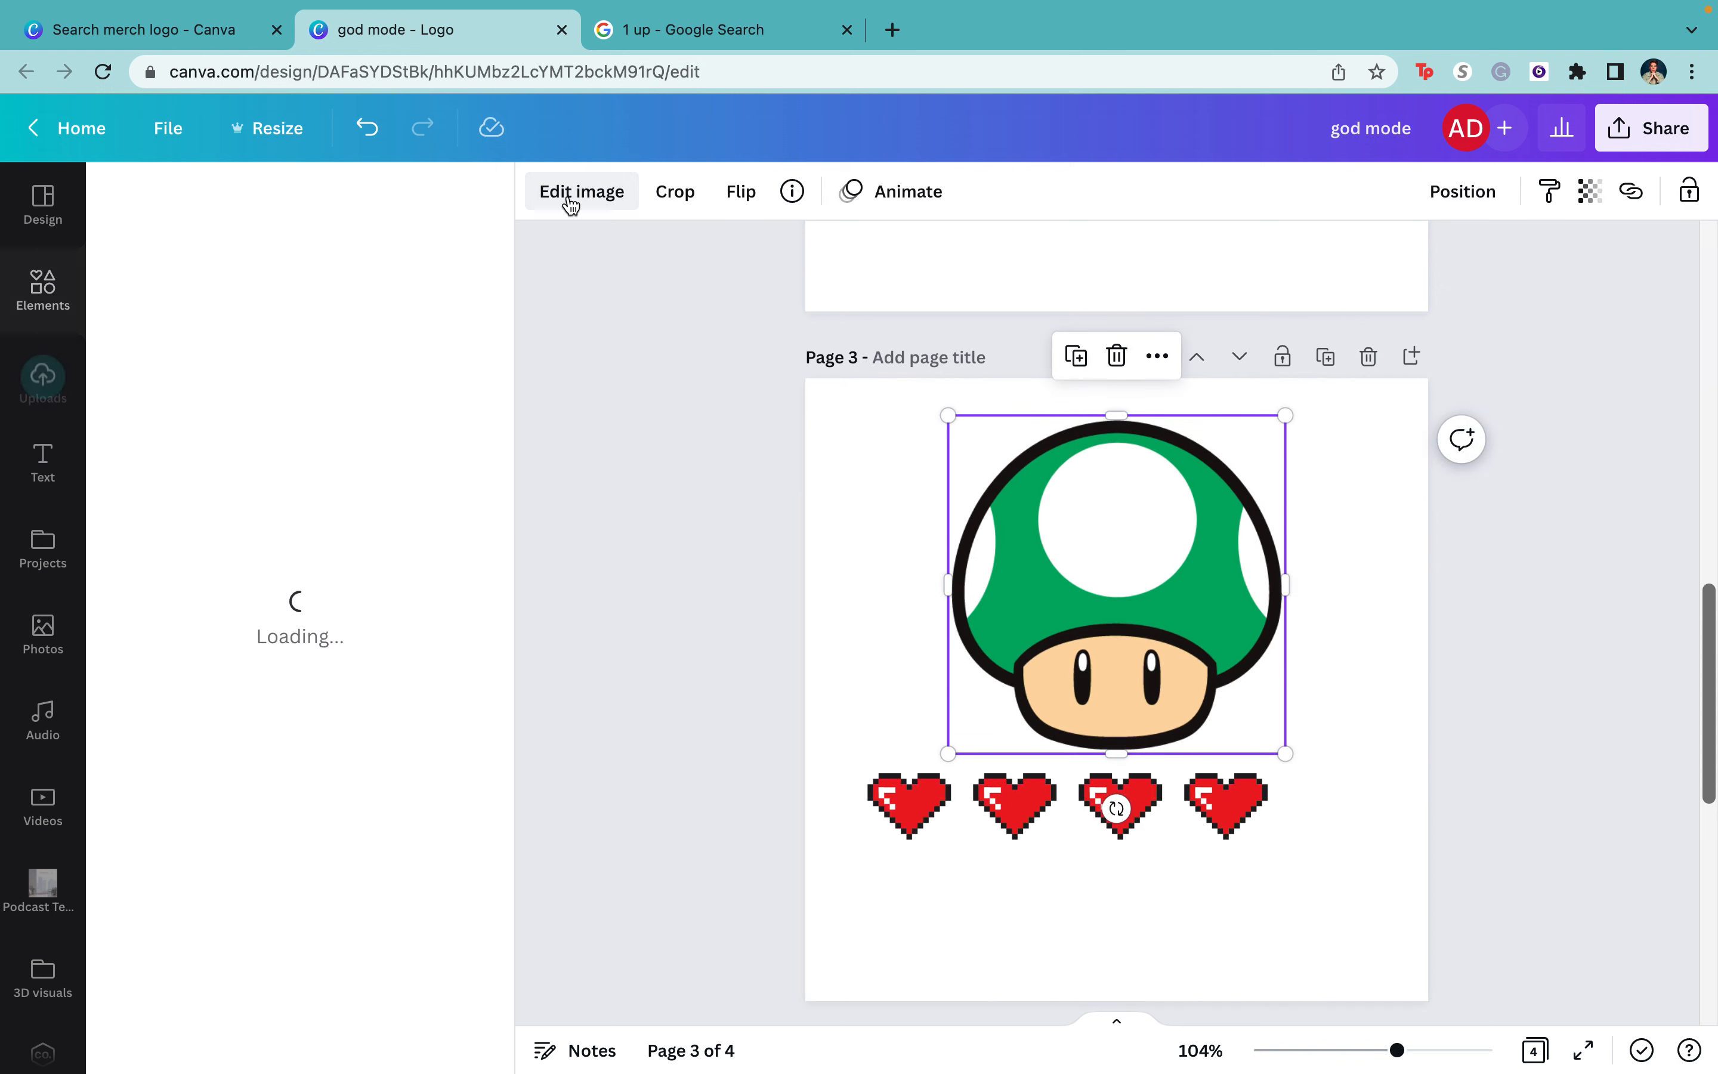
{"action": "left_click_drag", "start_coordinate": [301, 757], "coordinate": [359, 756]}
{"action": "left_click_drag", "start_coordinate": [306, 825], "coordinate": [398, 825]}
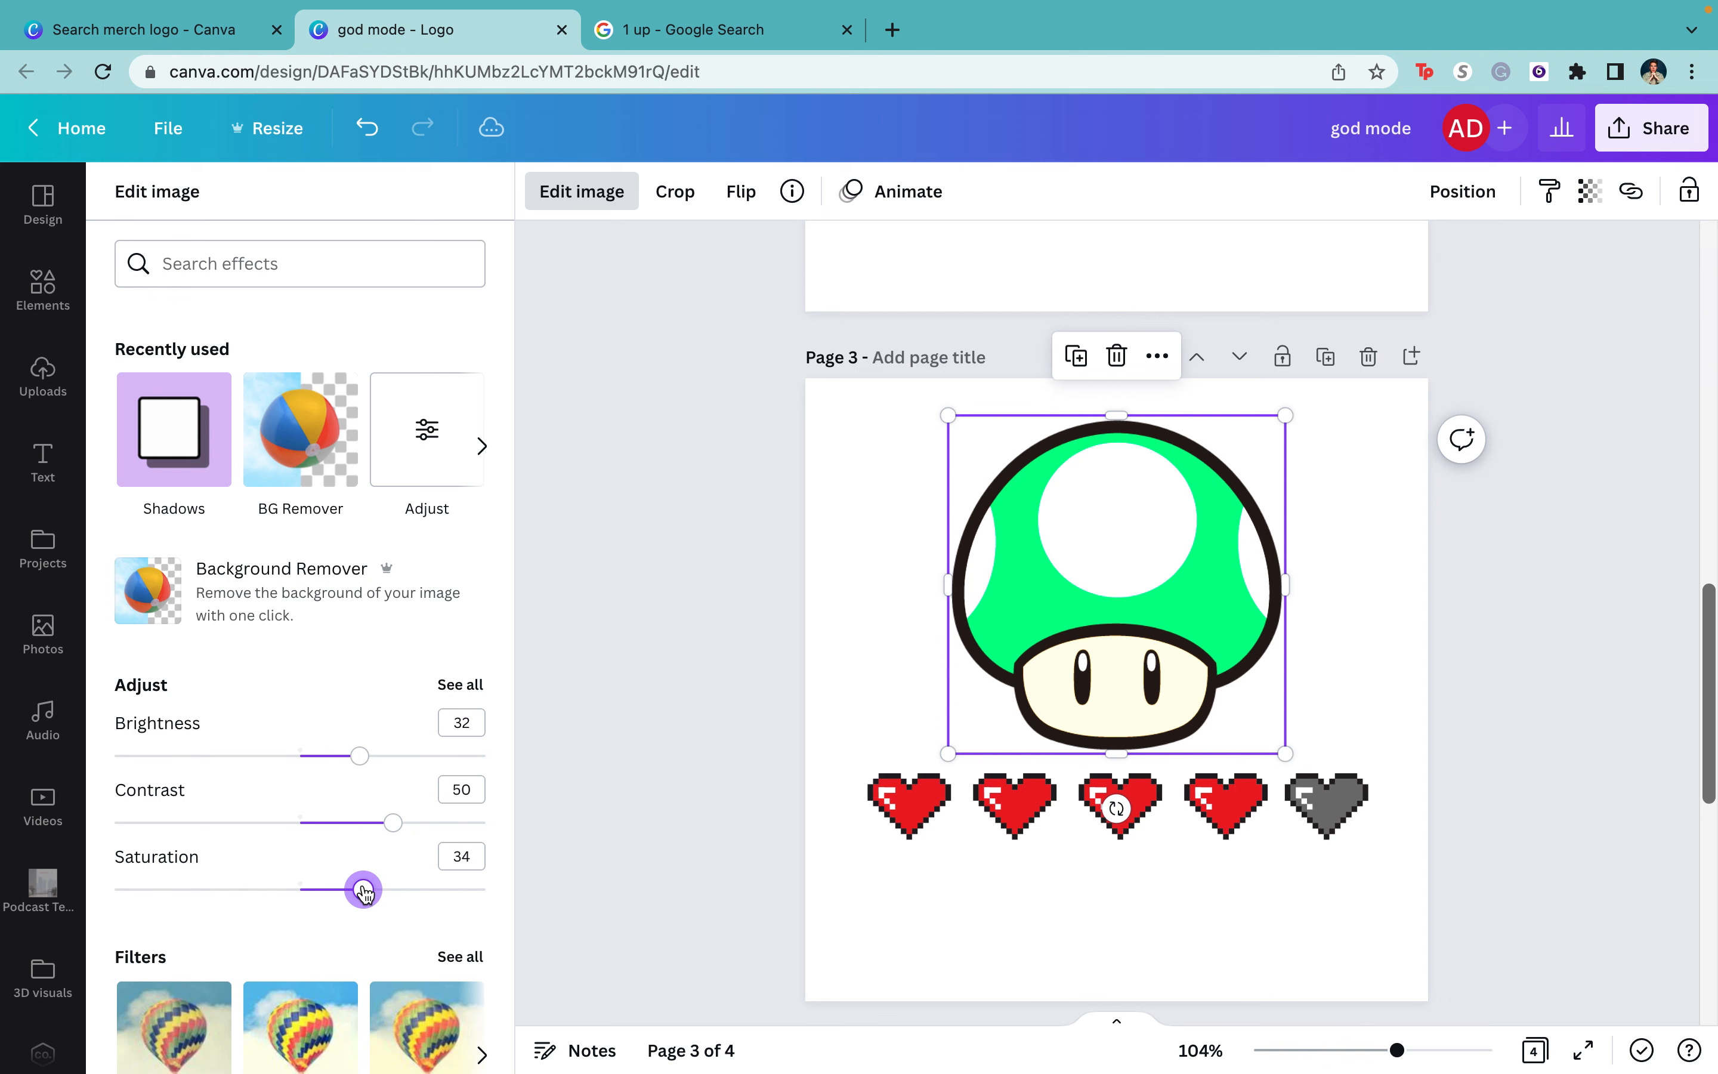
{"action": "left_click_drag", "start_coordinate": [393, 824], "coordinate": [338, 828]}
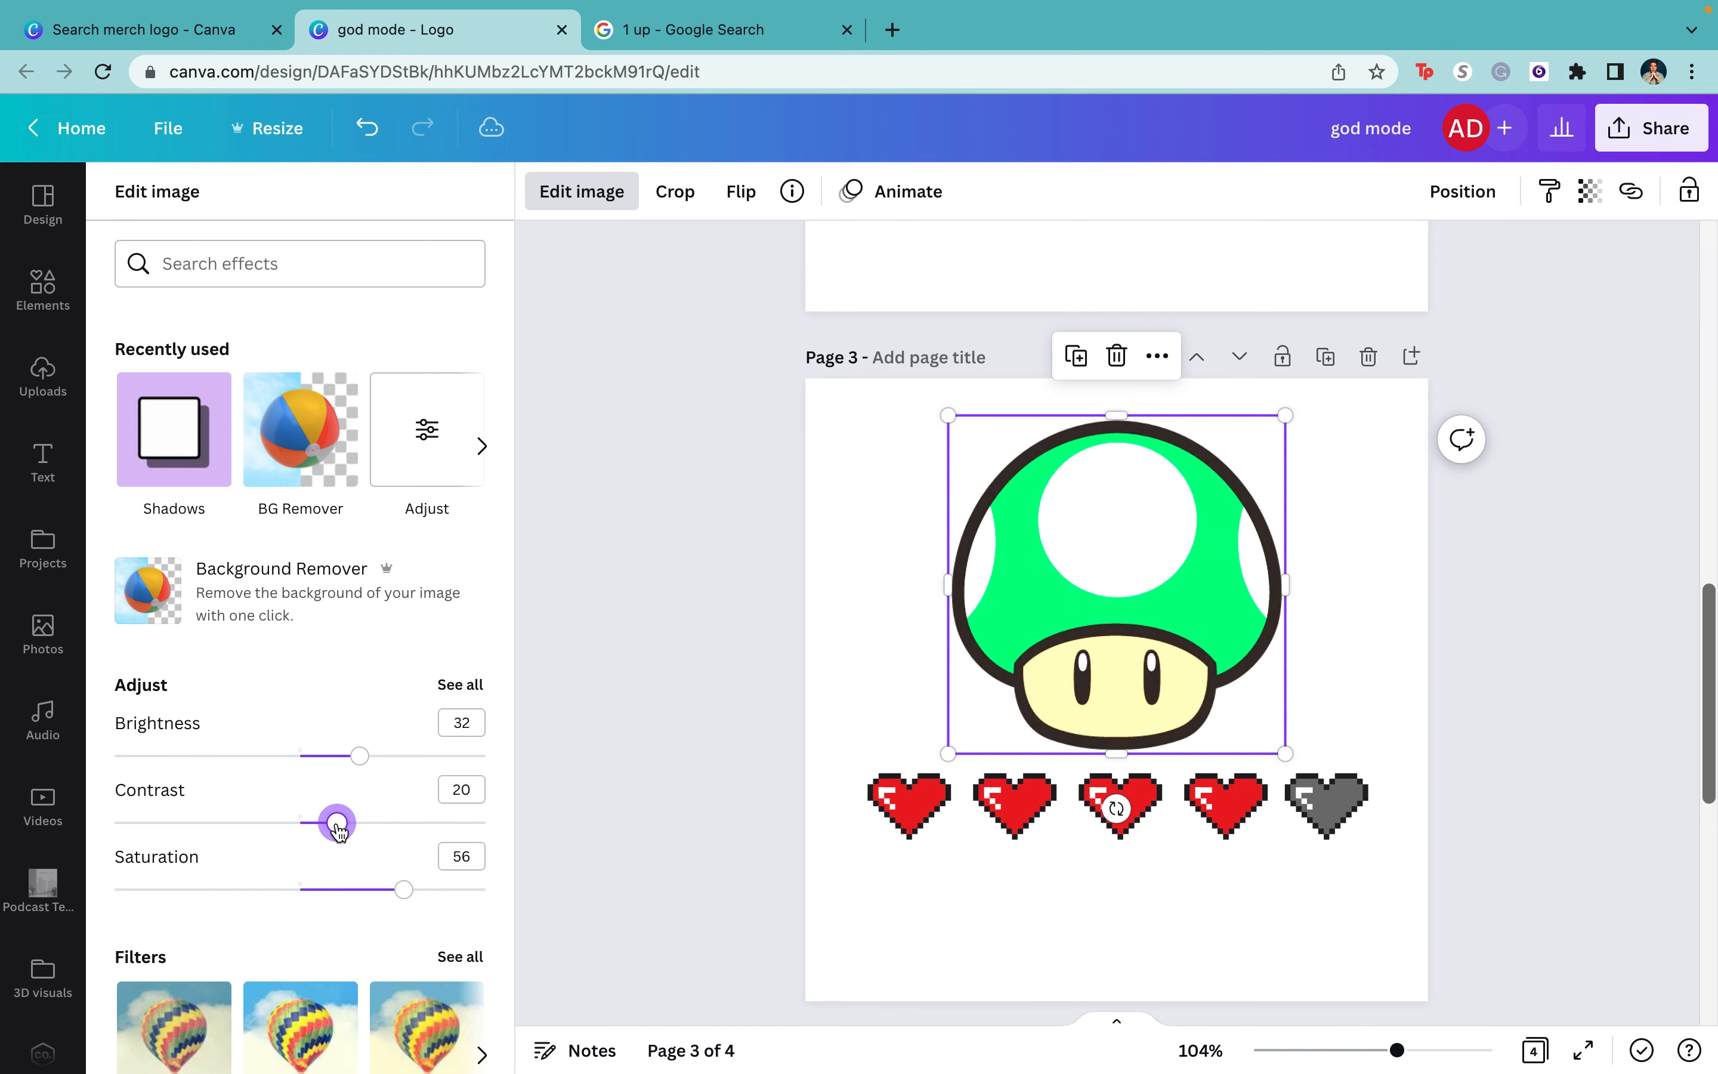
{"action": "left_click_drag", "start_coordinate": [350, 756], "coordinate": [321, 764]}
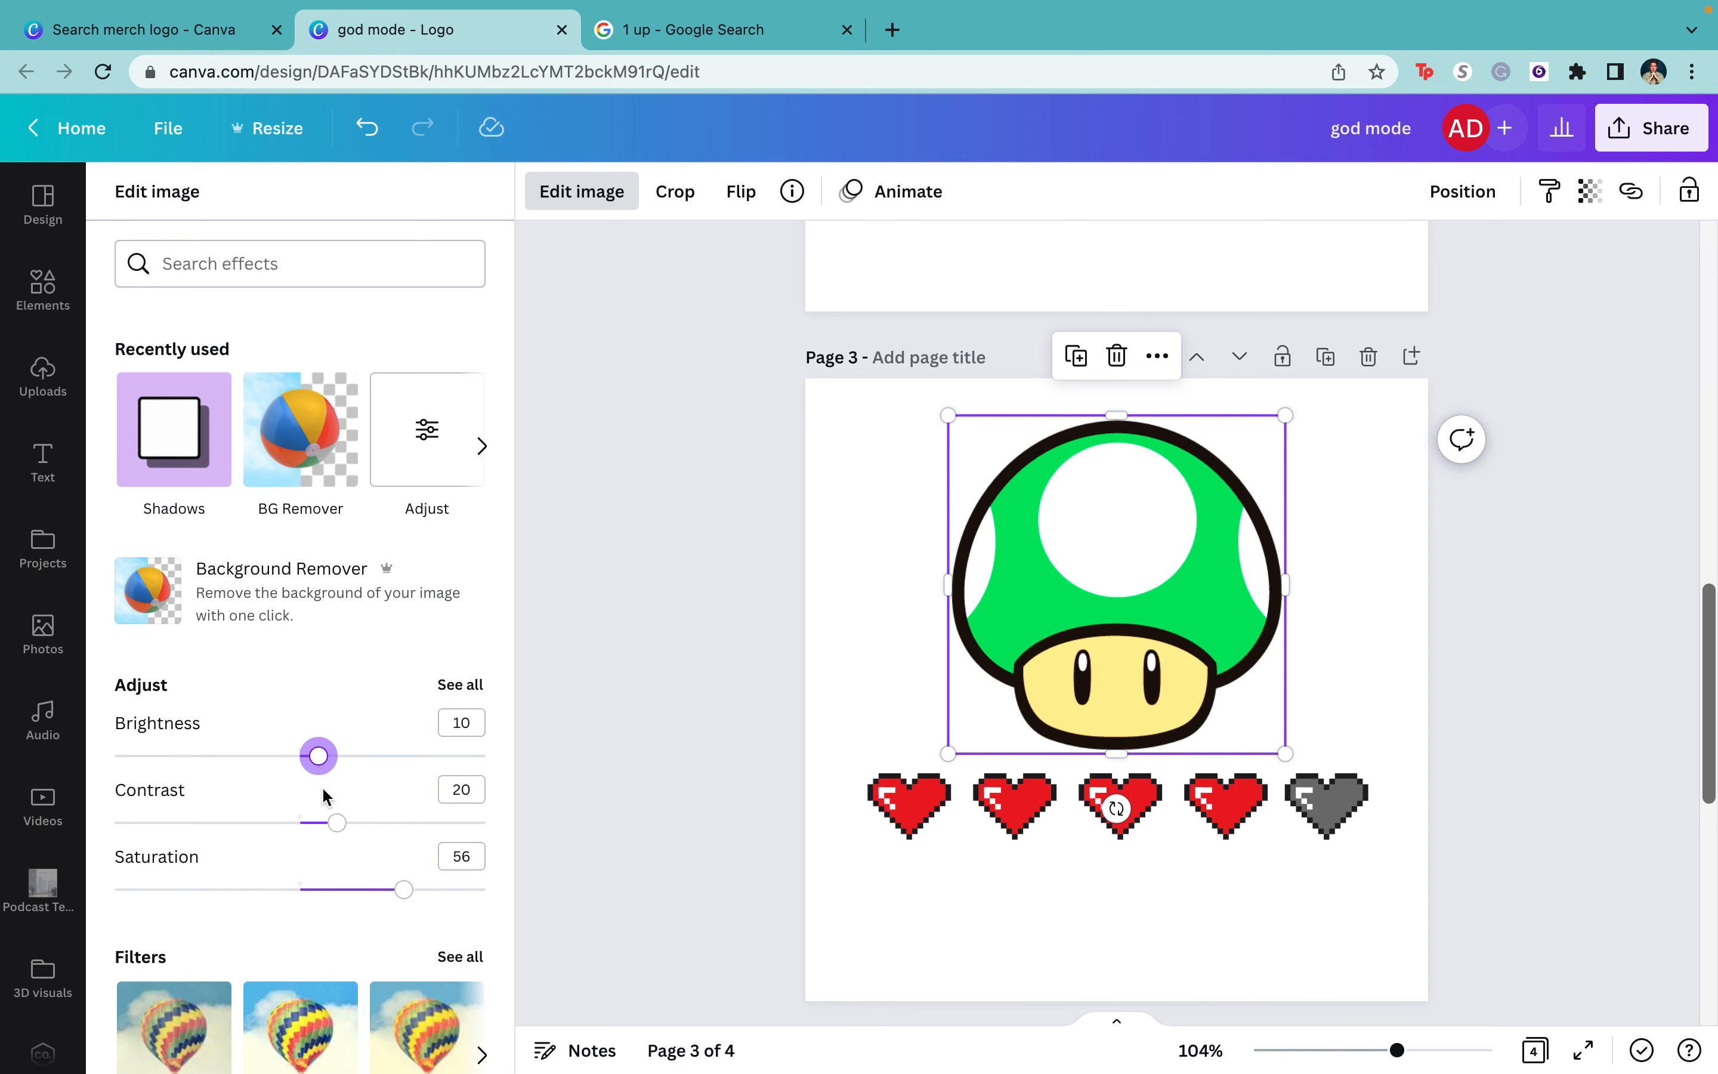
{"action": "left_click", "coordinate": [1008, 902]}
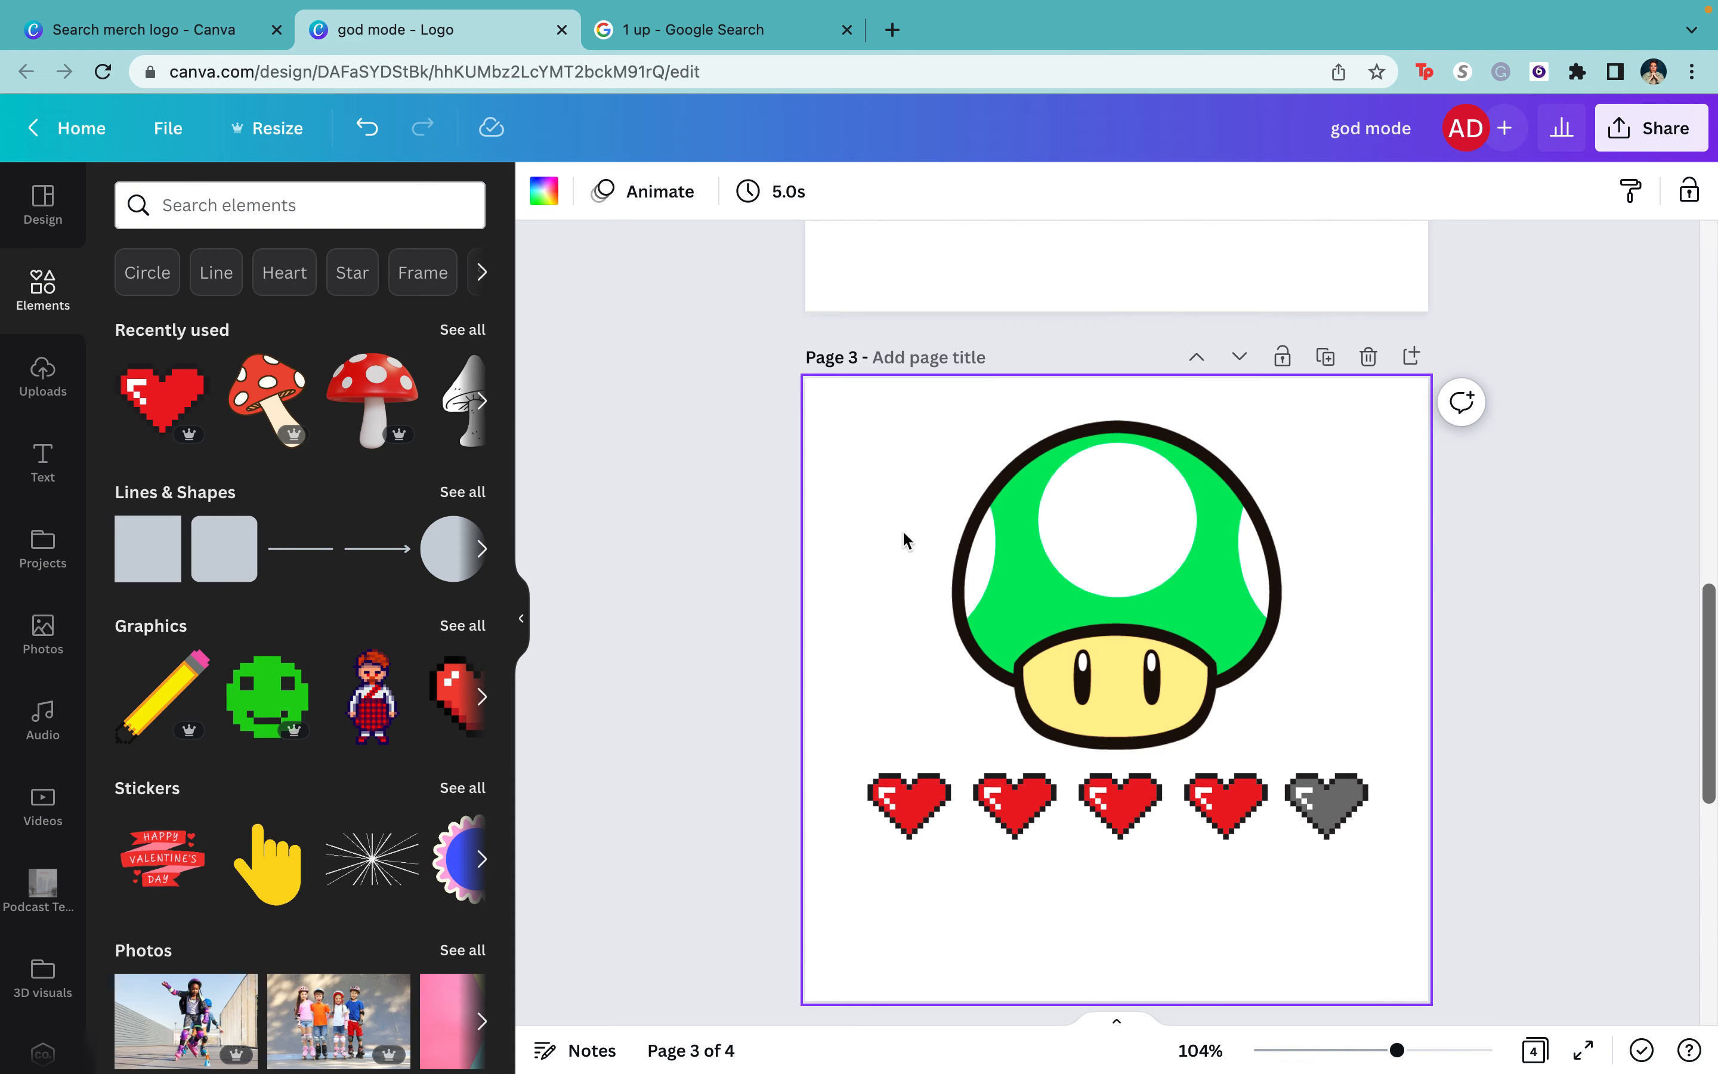
- Search the elements for "plus sign" and add the plain square-ended plus graphic to page 3
{"action": "left_click", "coordinate": [227, 204]}
{"action": "type", "text": "pl"}
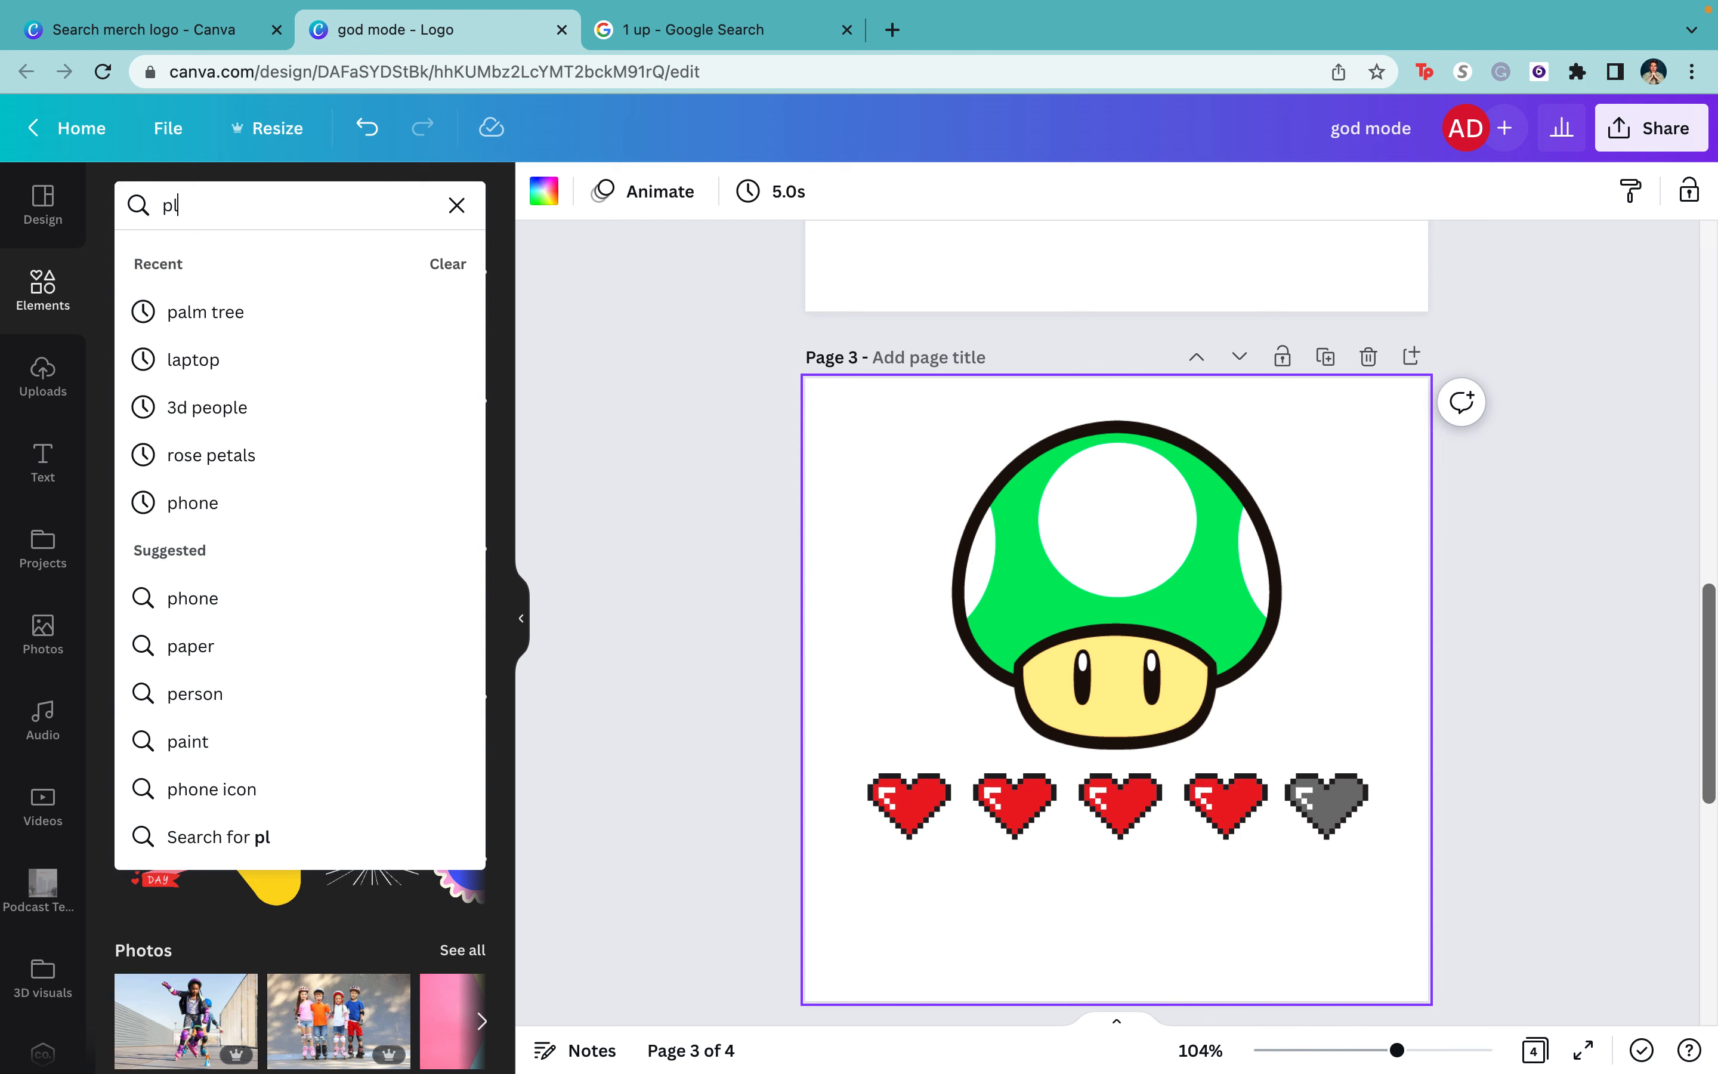
{"action": "type", "text": "us sign"}
{"action": "key", "text": "Return"}
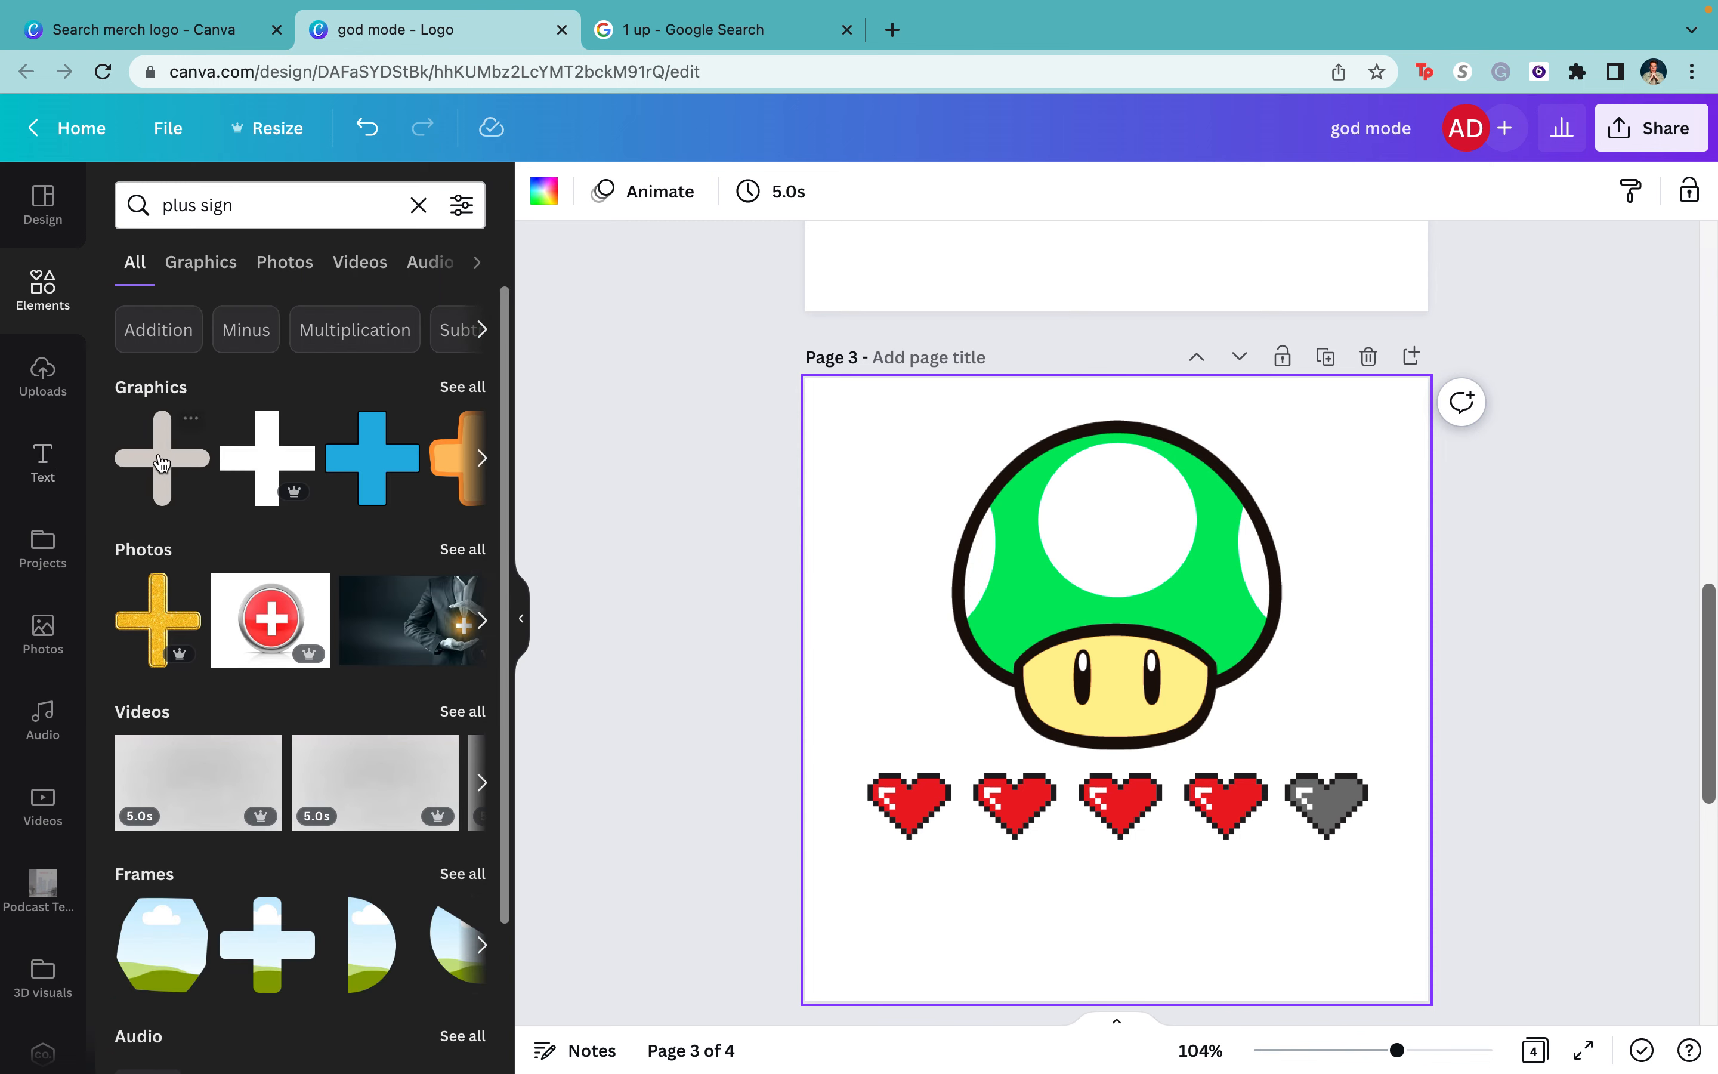
{"action": "left_click", "coordinate": [316, 461]}
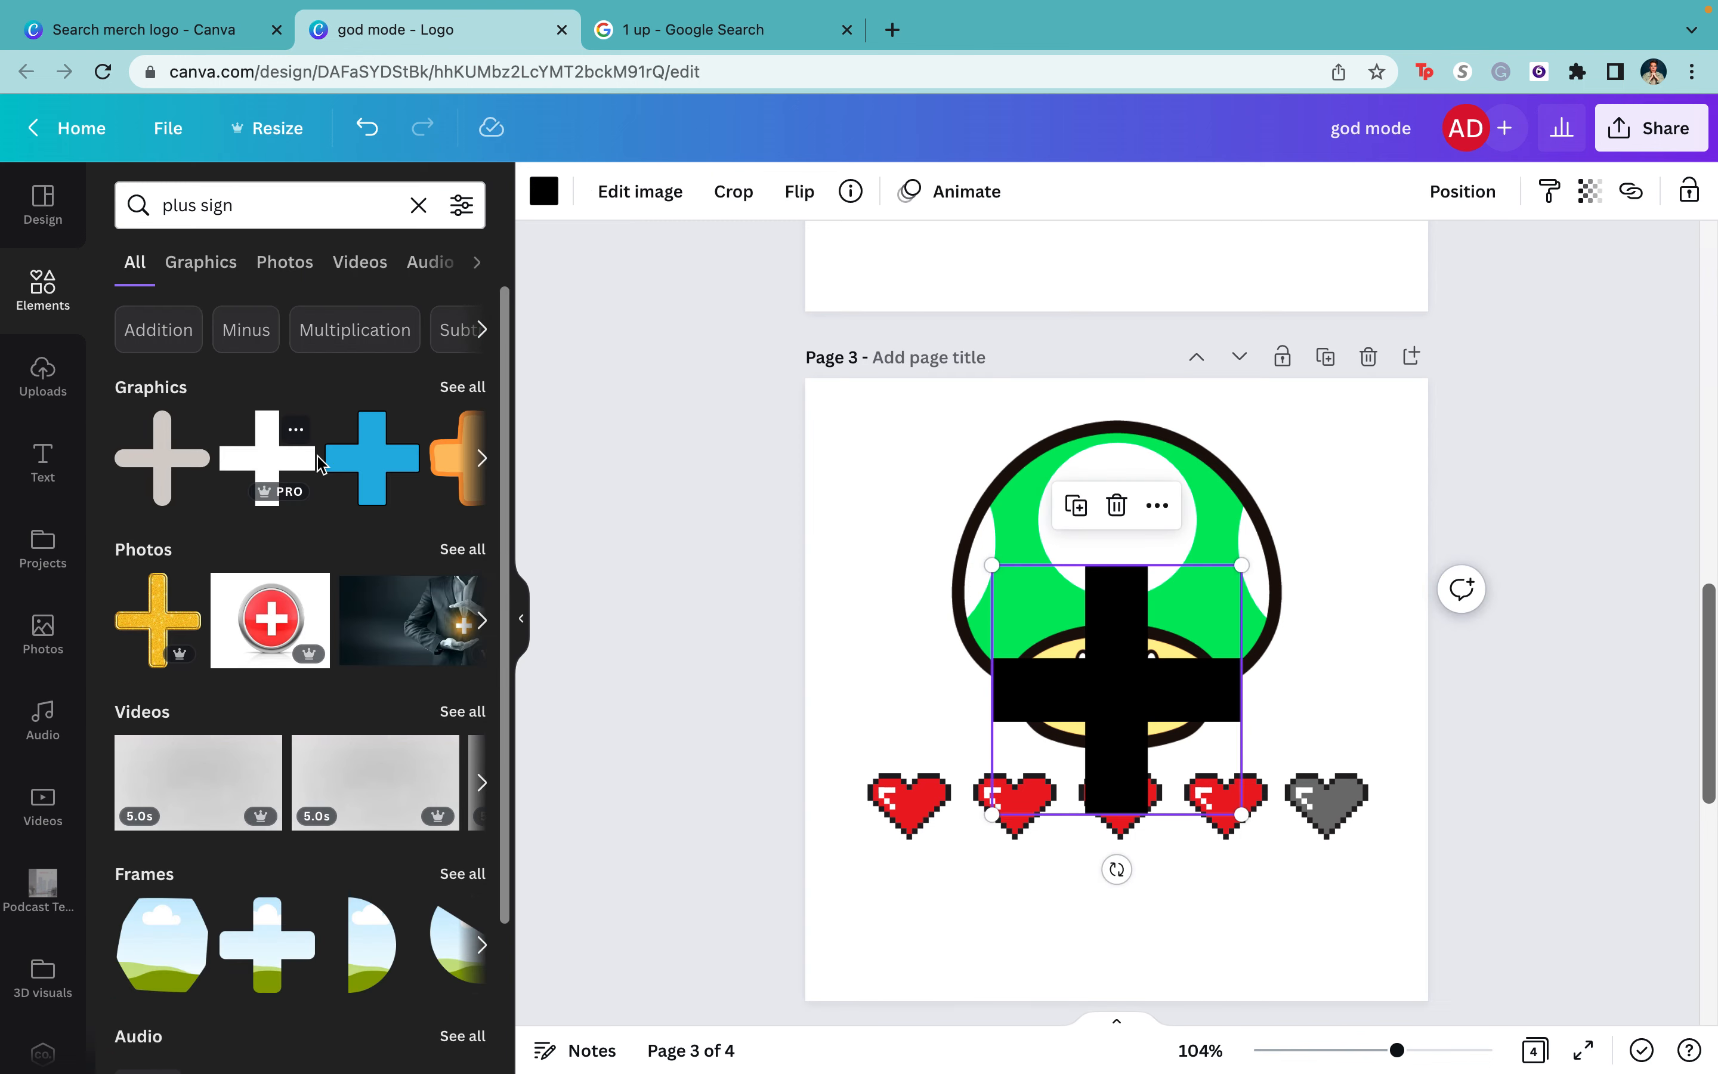
- Recolour the plus sign with the DO MORE palette's red, shrink it and place it just above the grey heart
{"action": "left_click", "coordinate": [542, 193]}
{"action": "left_click", "coordinate": [212, 956]}
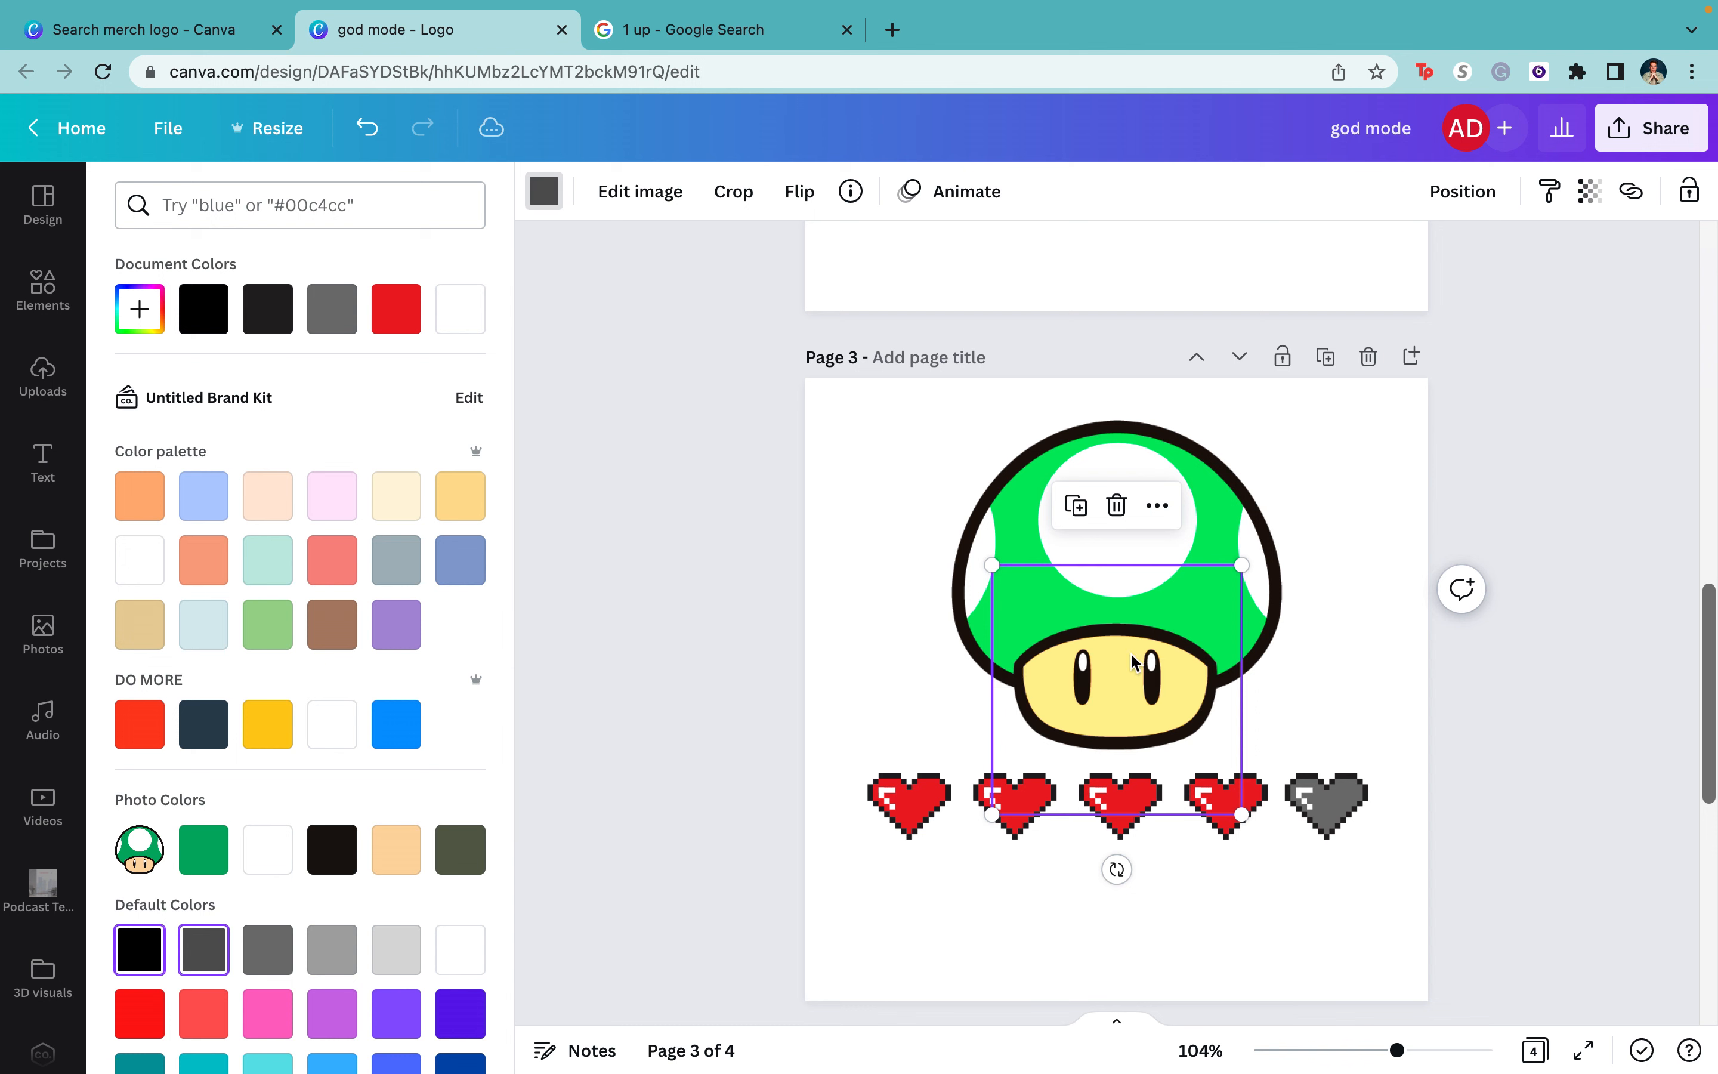
{"action": "left_click_drag", "start_coordinate": [1238, 566], "coordinate": [1074, 731]}
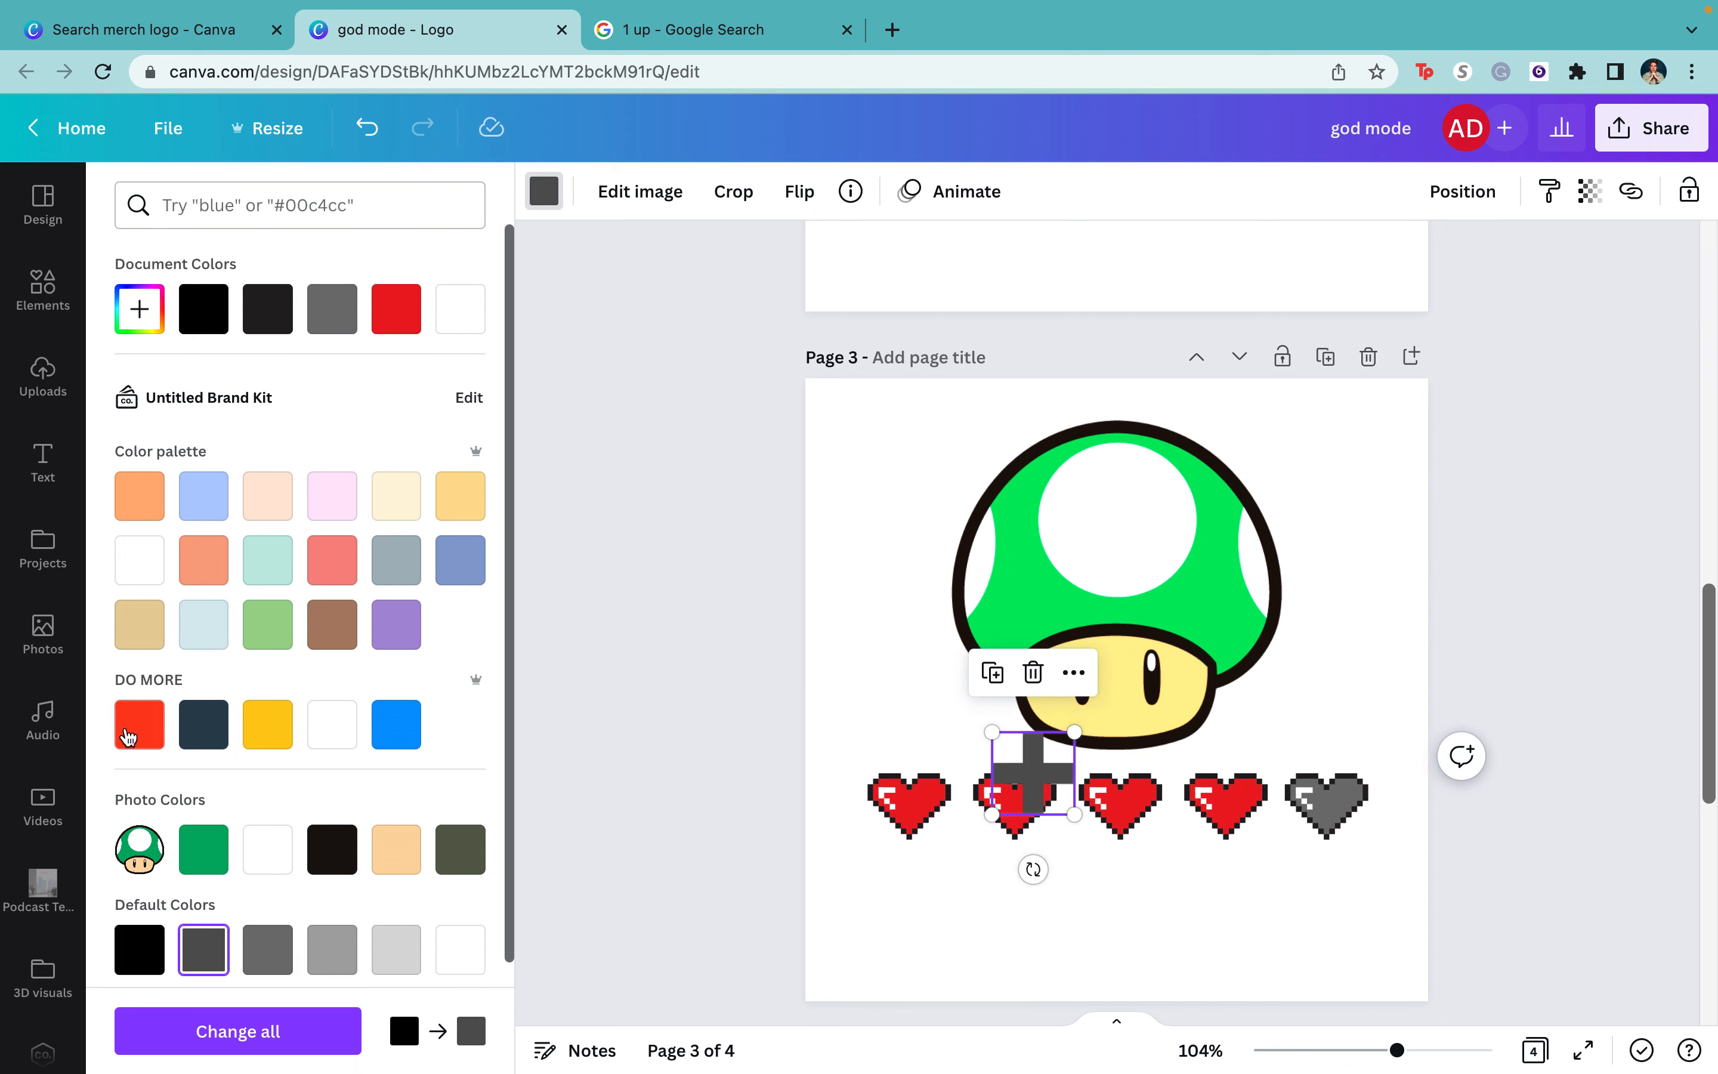
{"action": "left_click_drag", "start_coordinate": [1030, 761], "coordinate": [1299, 733]}
- Duplicate the row of hearts, move the copy below the original row and ungroup it into separate hearts
{"action": "left_click", "coordinate": [1217, 820]}
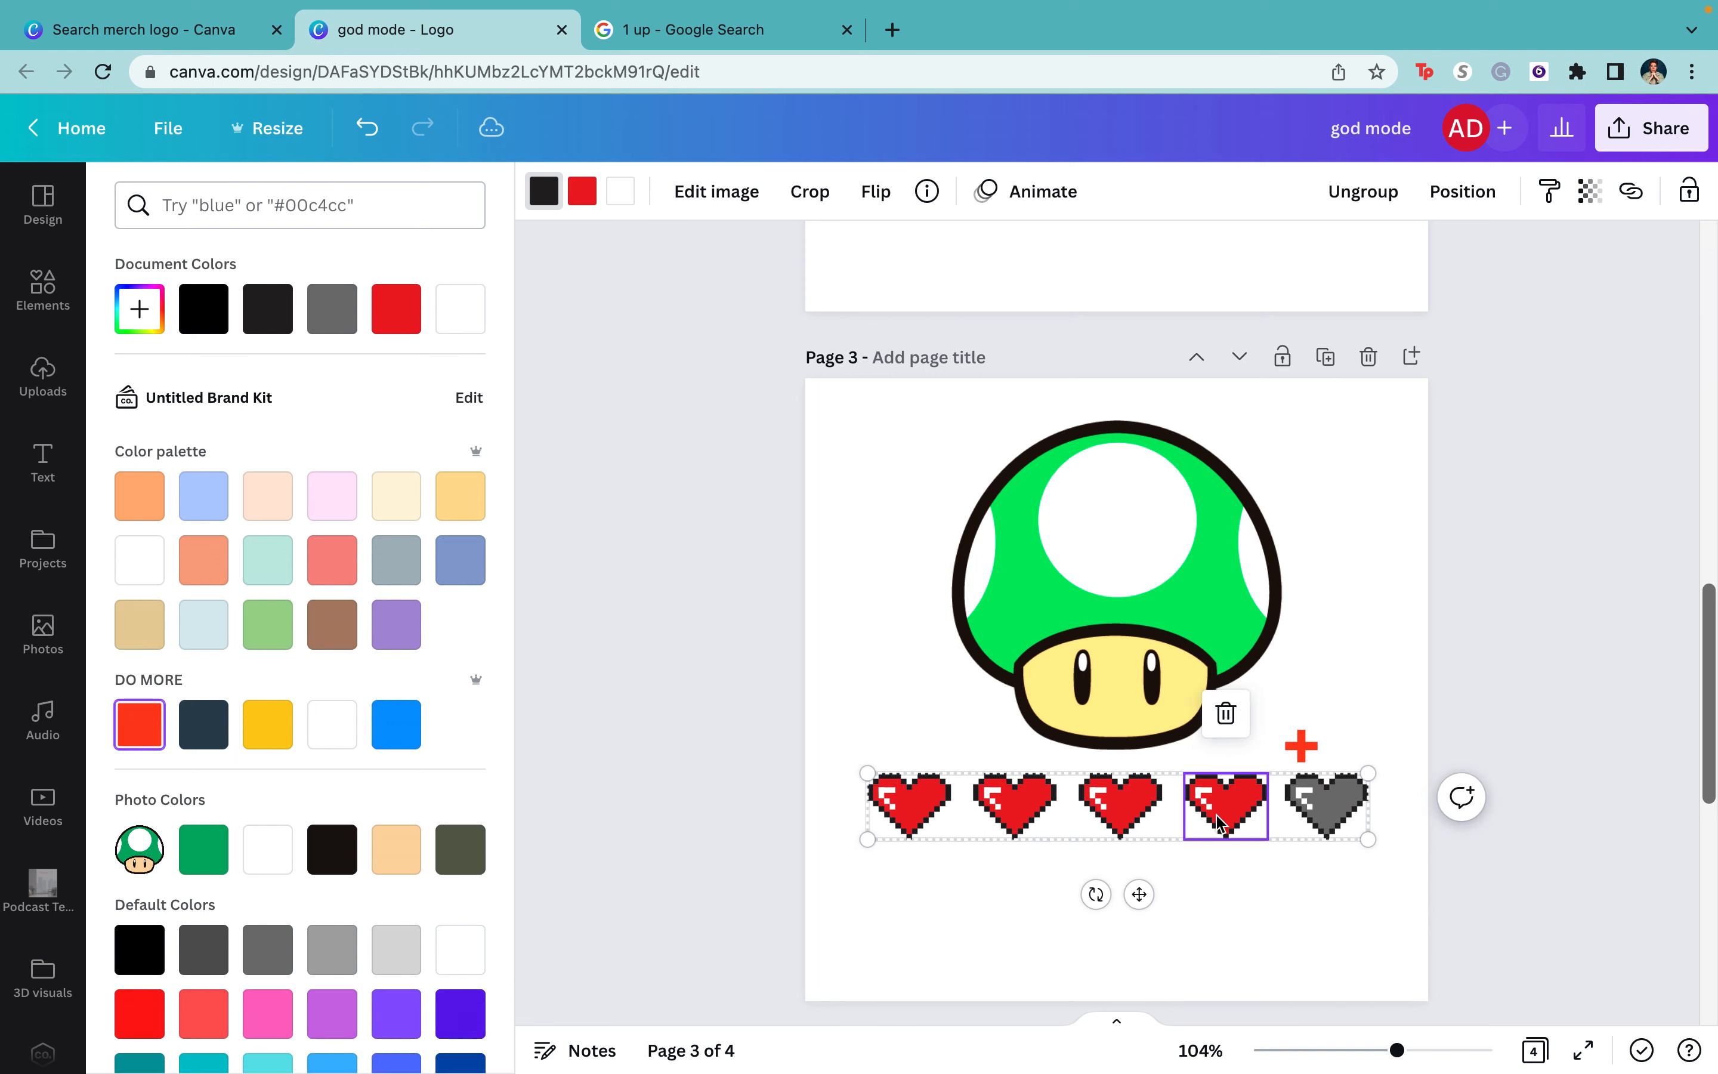
{"action": "key", "text": "super+d"}
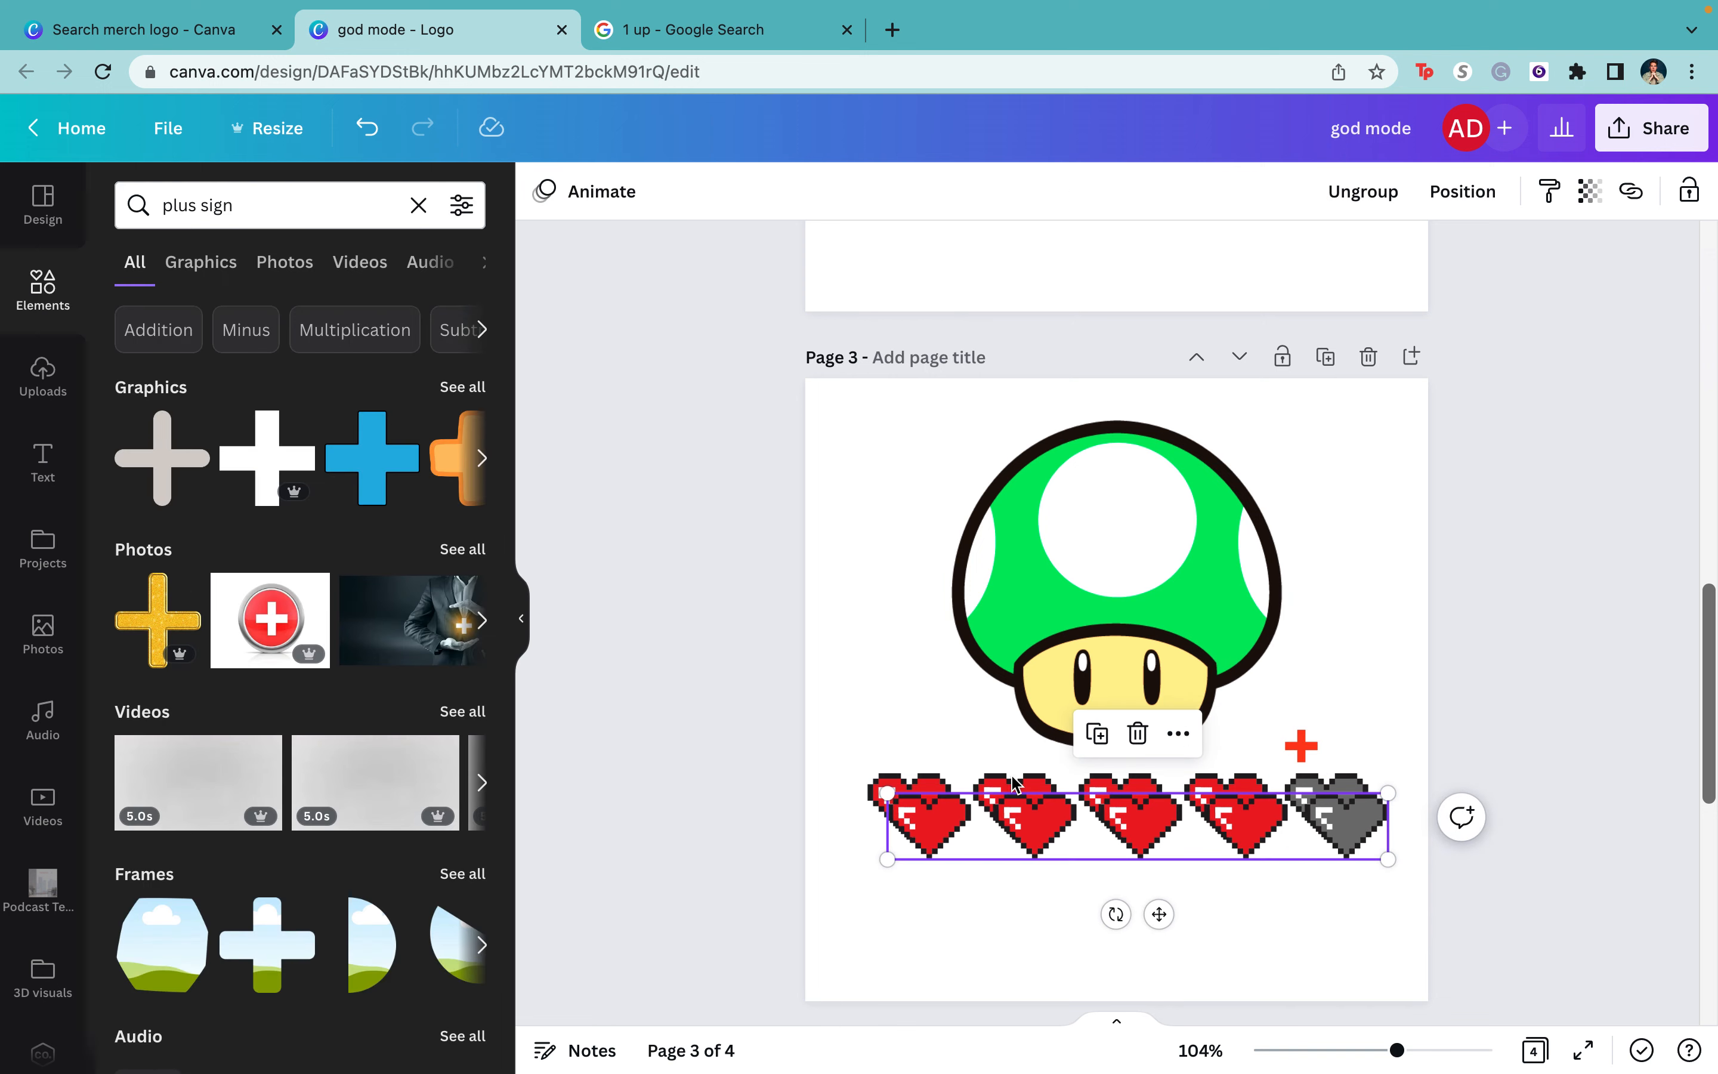
{"action": "left_click_drag", "start_coordinate": [1147, 821], "coordinate": [1147, 914]}
{"action": "left_click", "coordinate": [1362, 191]}
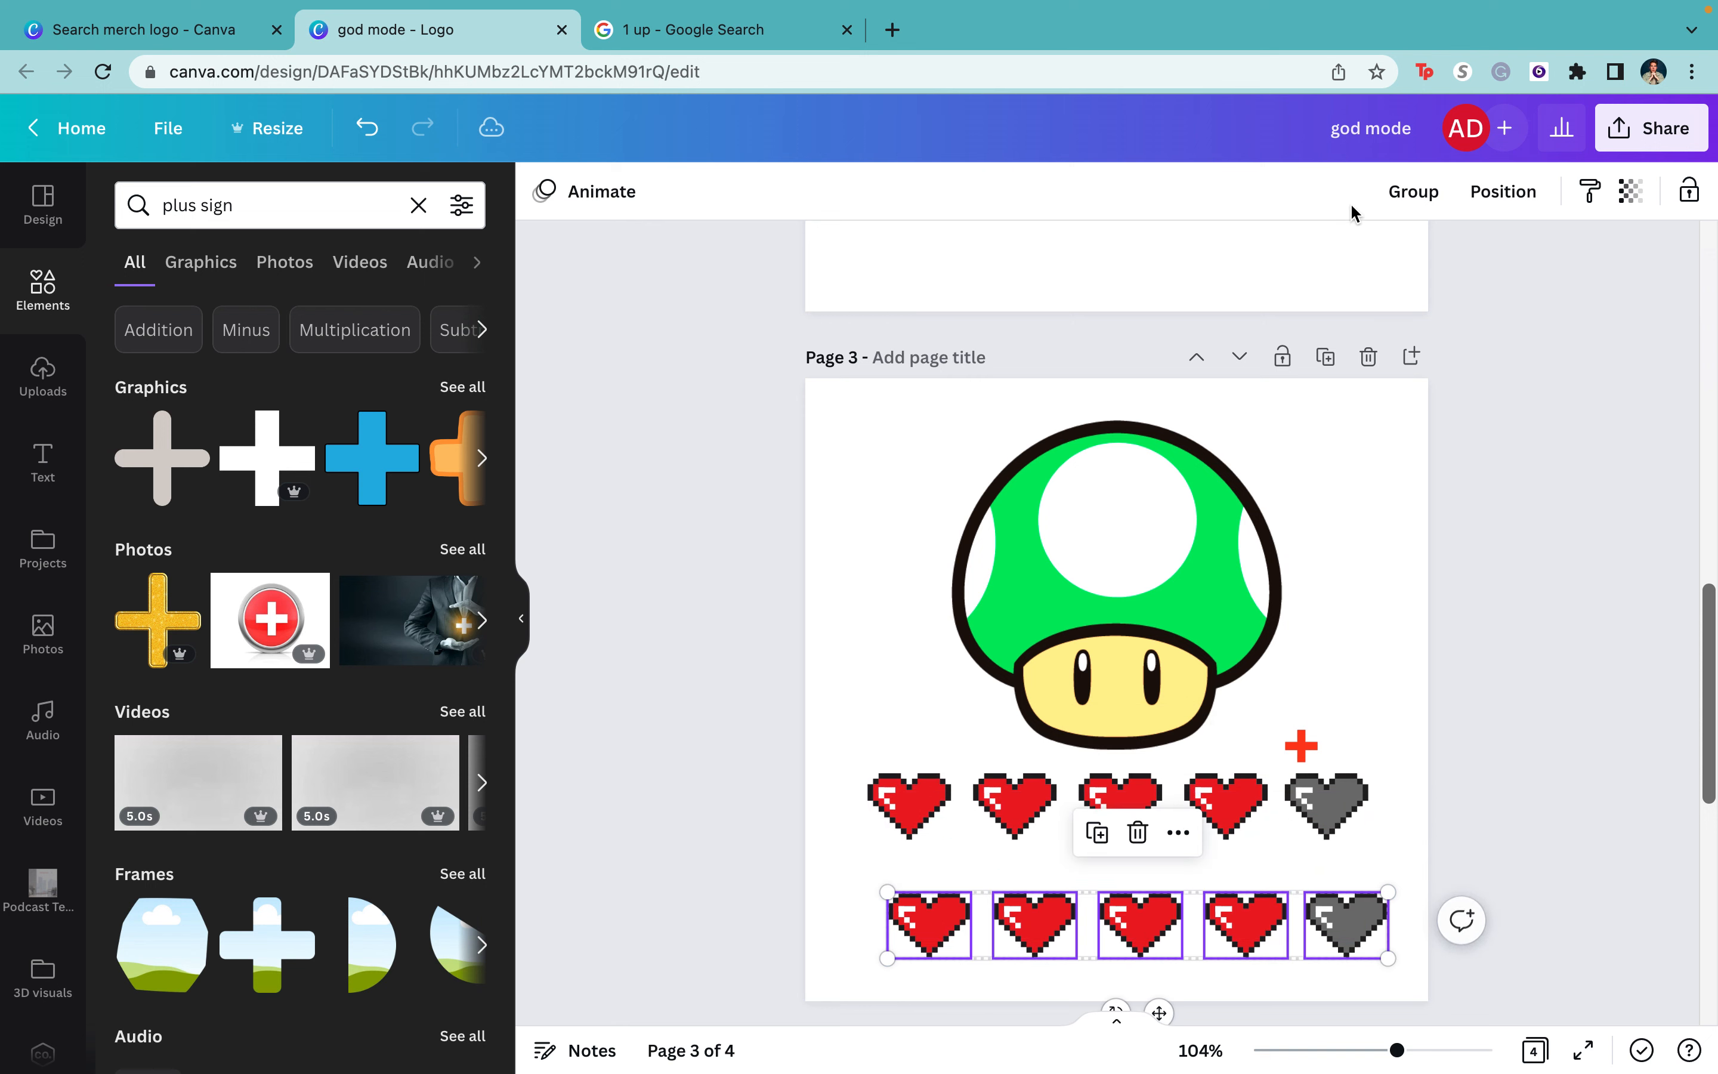
{"action": "key", "text": "Delete"}
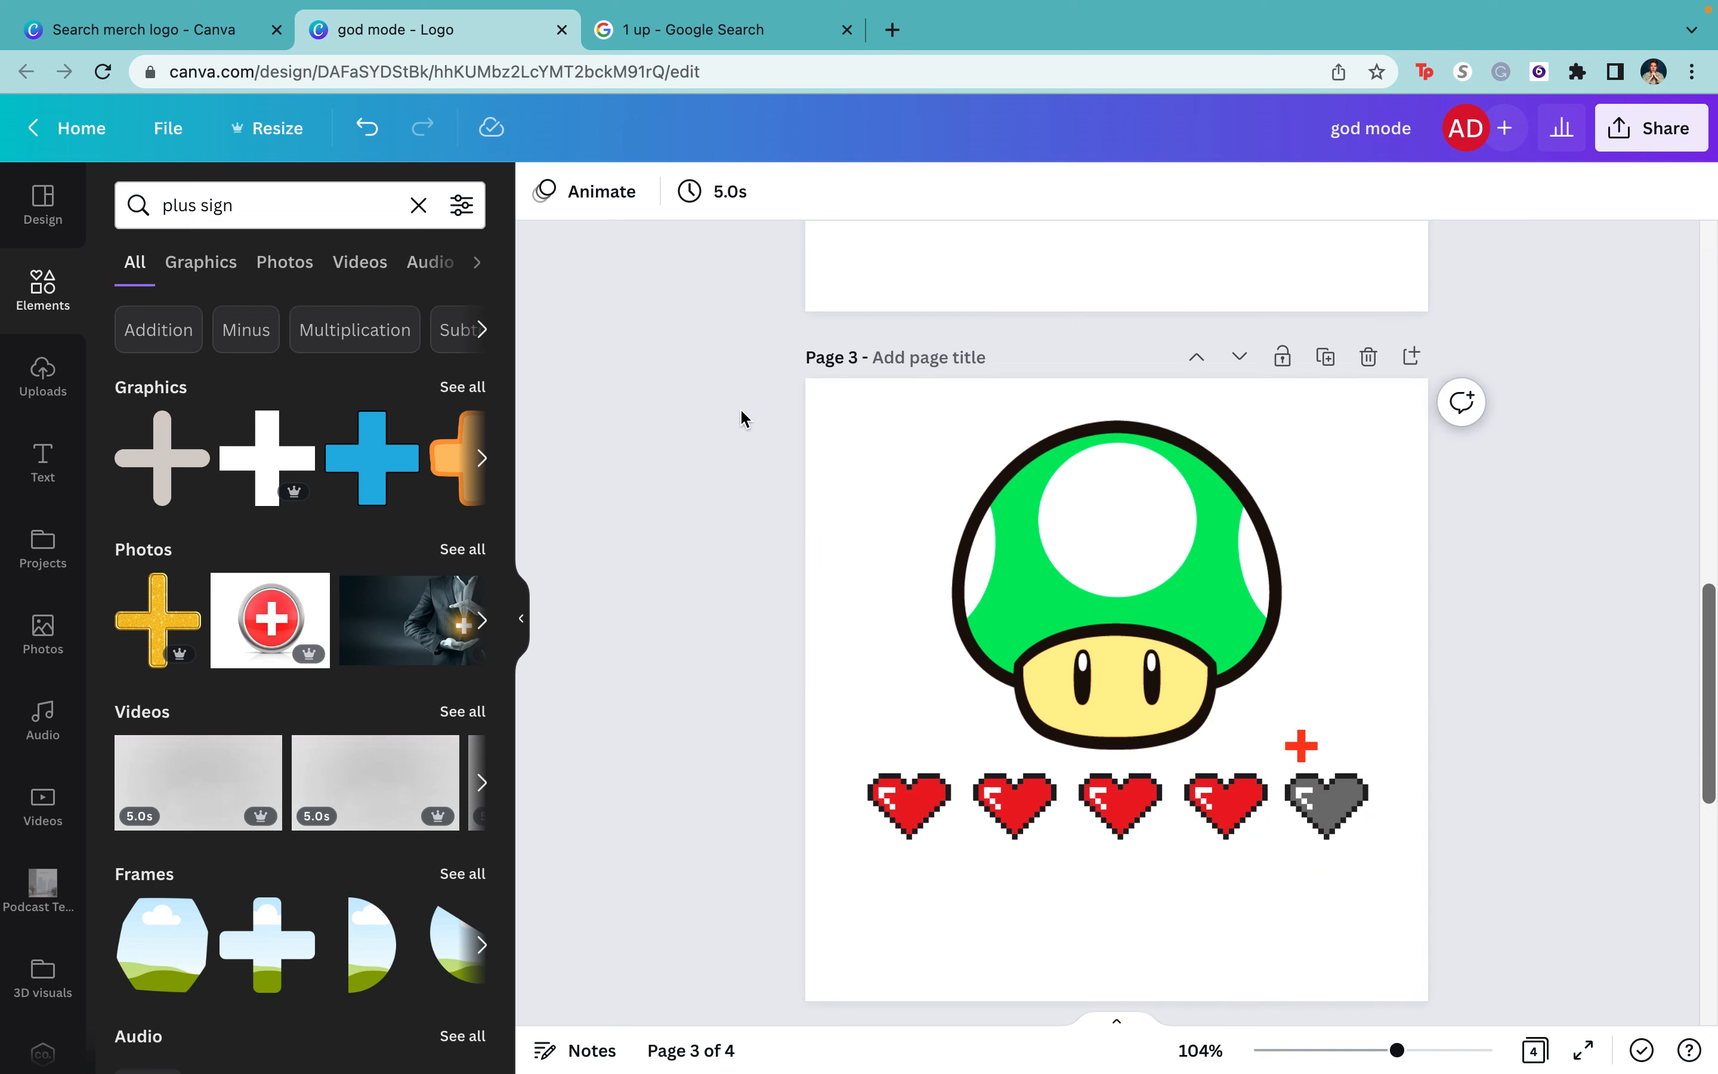
{"action": "left_click", "coordinate": [365, 128]}
- Delete the first three red hearts and the grey heart from the duplicated row, keeping only the fourth red heart
{"action": "left_click", "coordinate": [1130, 913]}
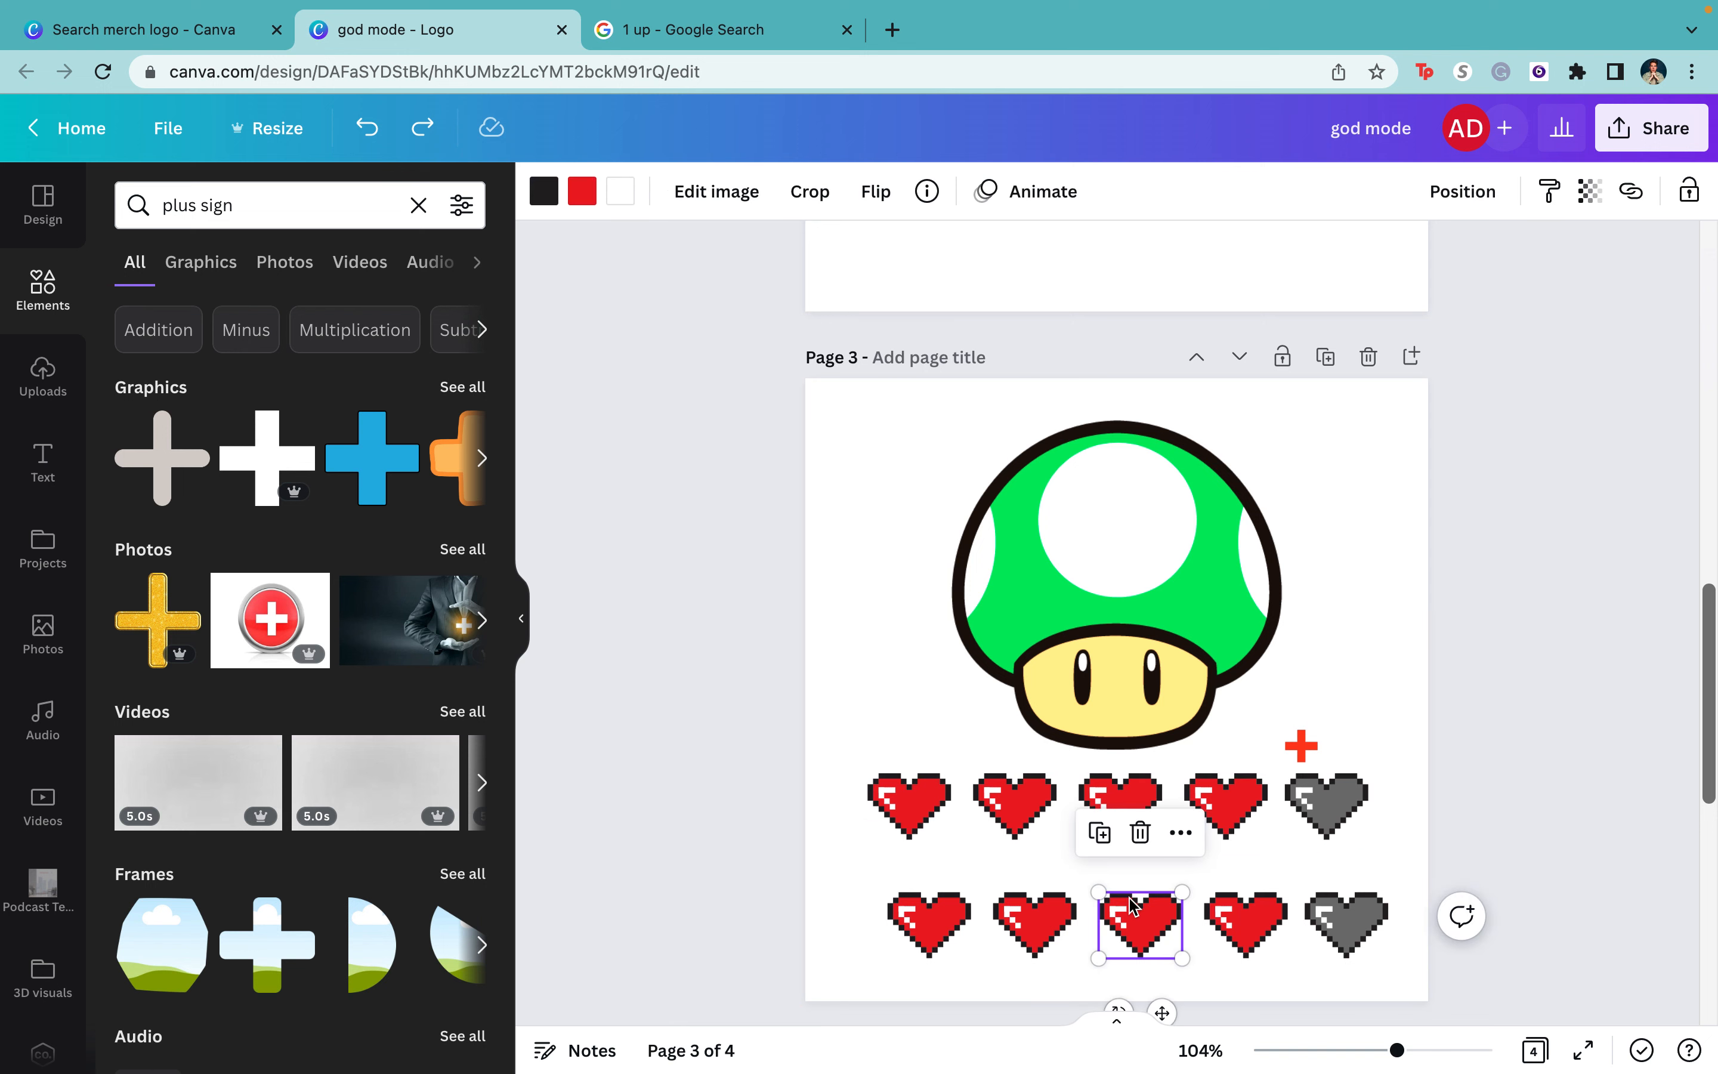
{"action": "left_click_drag", "start_coordinate": [1130, 912], "coordinate": [1026, 912]}
{"action": "left_click", "coordinate": [1021, 905]}
{"action": "key", "text": "Delete"}
{"action": "left_click", "coordinate": [923, 915]}
{"action": "key", "text": "Delete"}
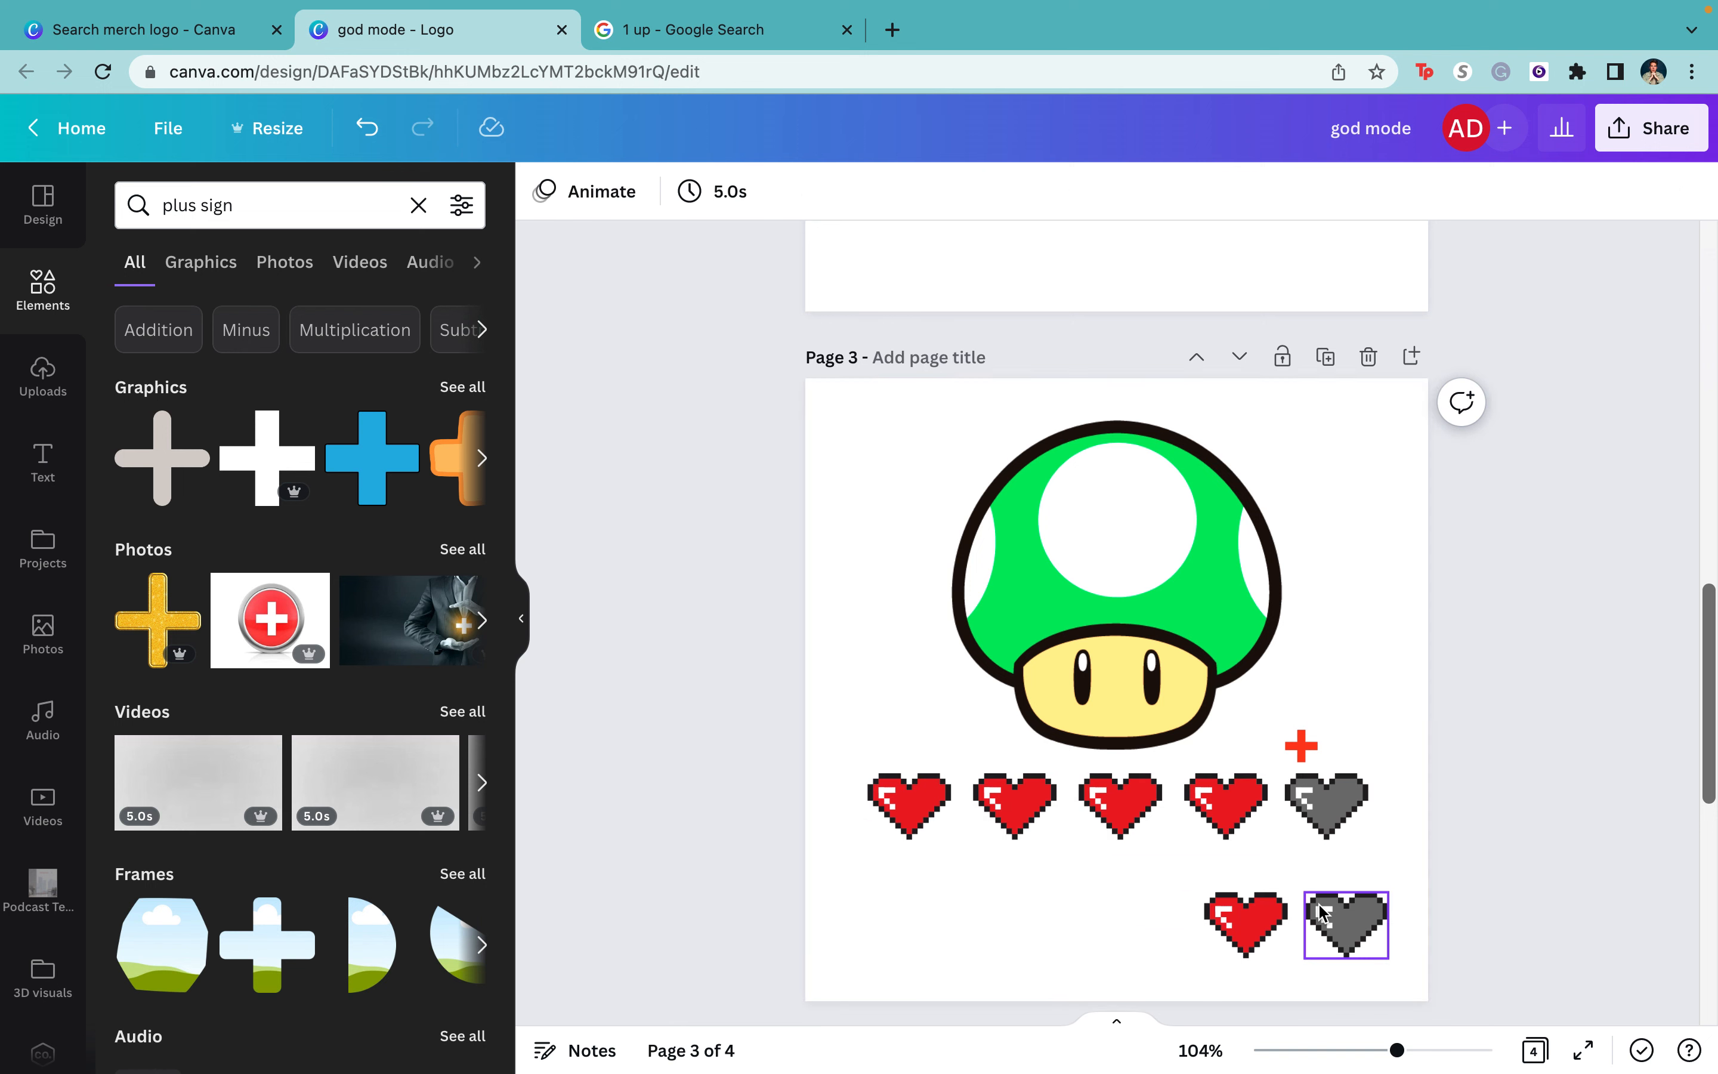
{"action": "left_click", "coordinate": [1319, 912]}
{"action": "key", "text": "Delete"}
- Shrink the remaining duplicate heart to about half size and place it directly beside the red plus sign
{"action": "left_click", "coordinate": [1240, 924]}
{"action": "left_click_drag", "start_coordinate": [1287, 887], "coordinate": [1240, 921]}
{"action": "left_click_drag", "start_coordinate": [1244, 1002], "coordinate": [1366, 814]}
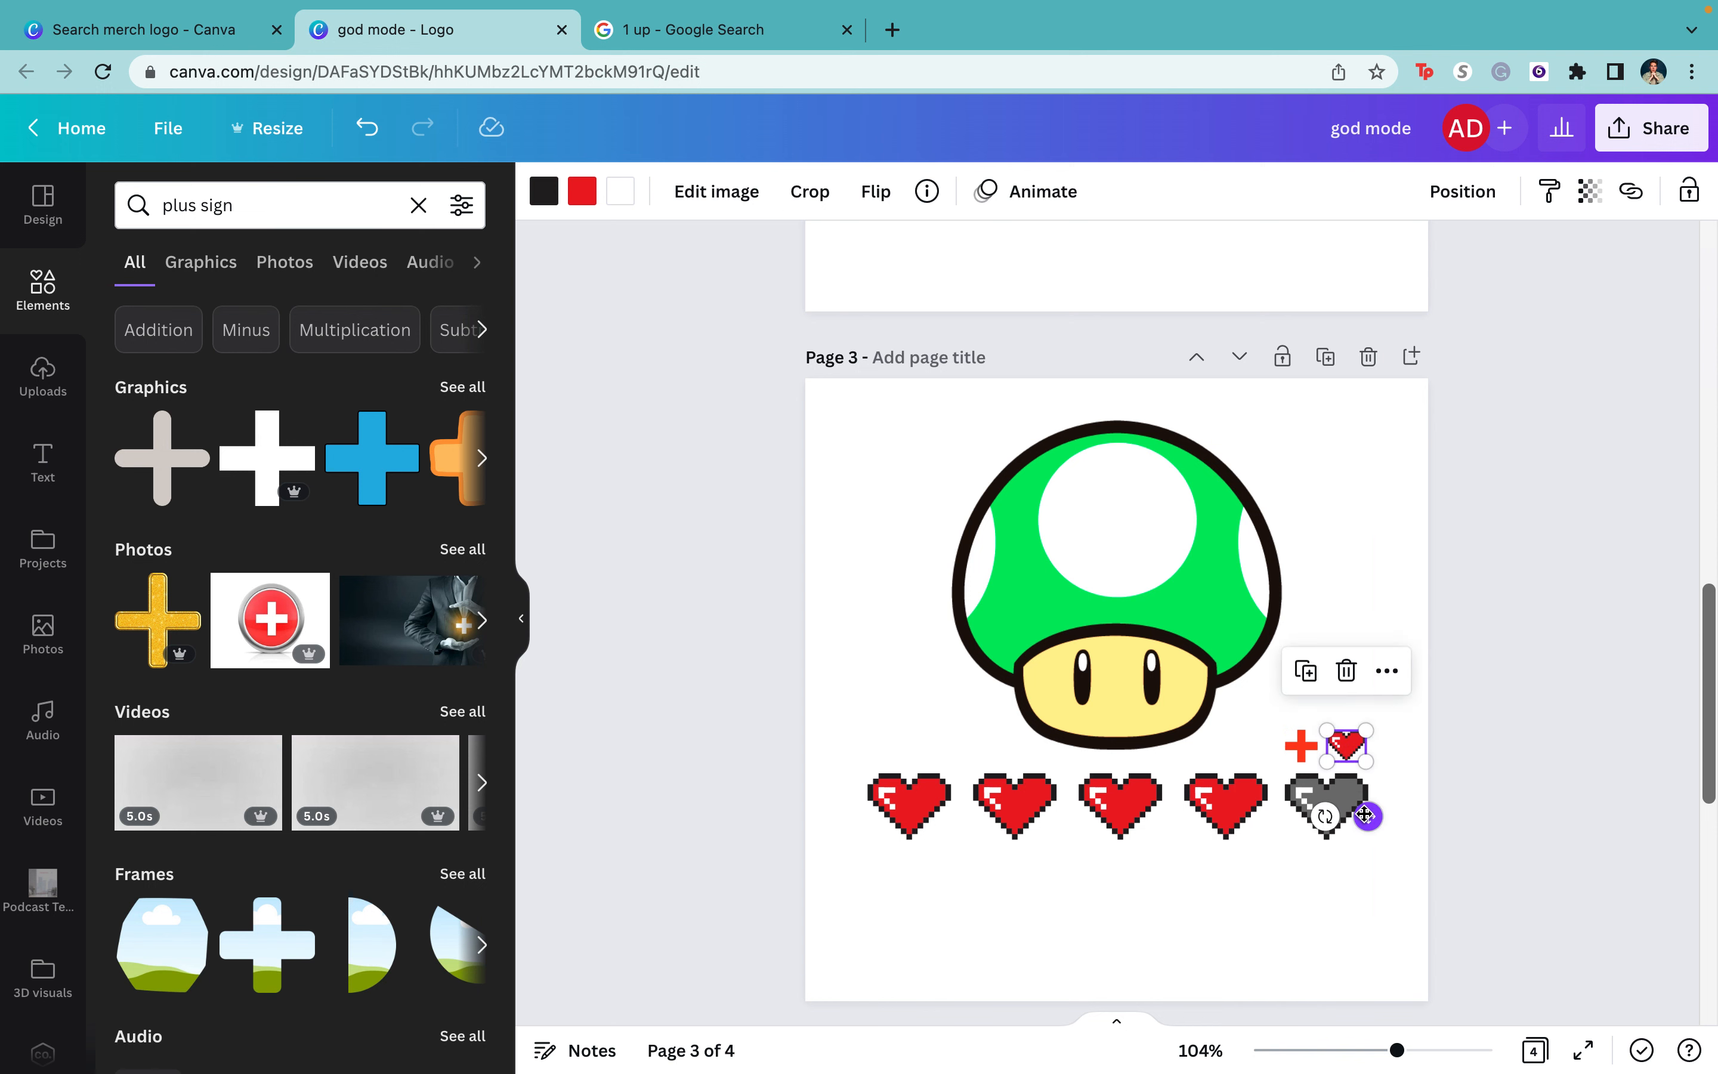
- Recolour the plus sign above the grey heart with the darker document red that matches the hearts
{"action": "left_click", "coordinate": [1302, 742]}
{"action": "left_click", "coordinate": [544, 190]}
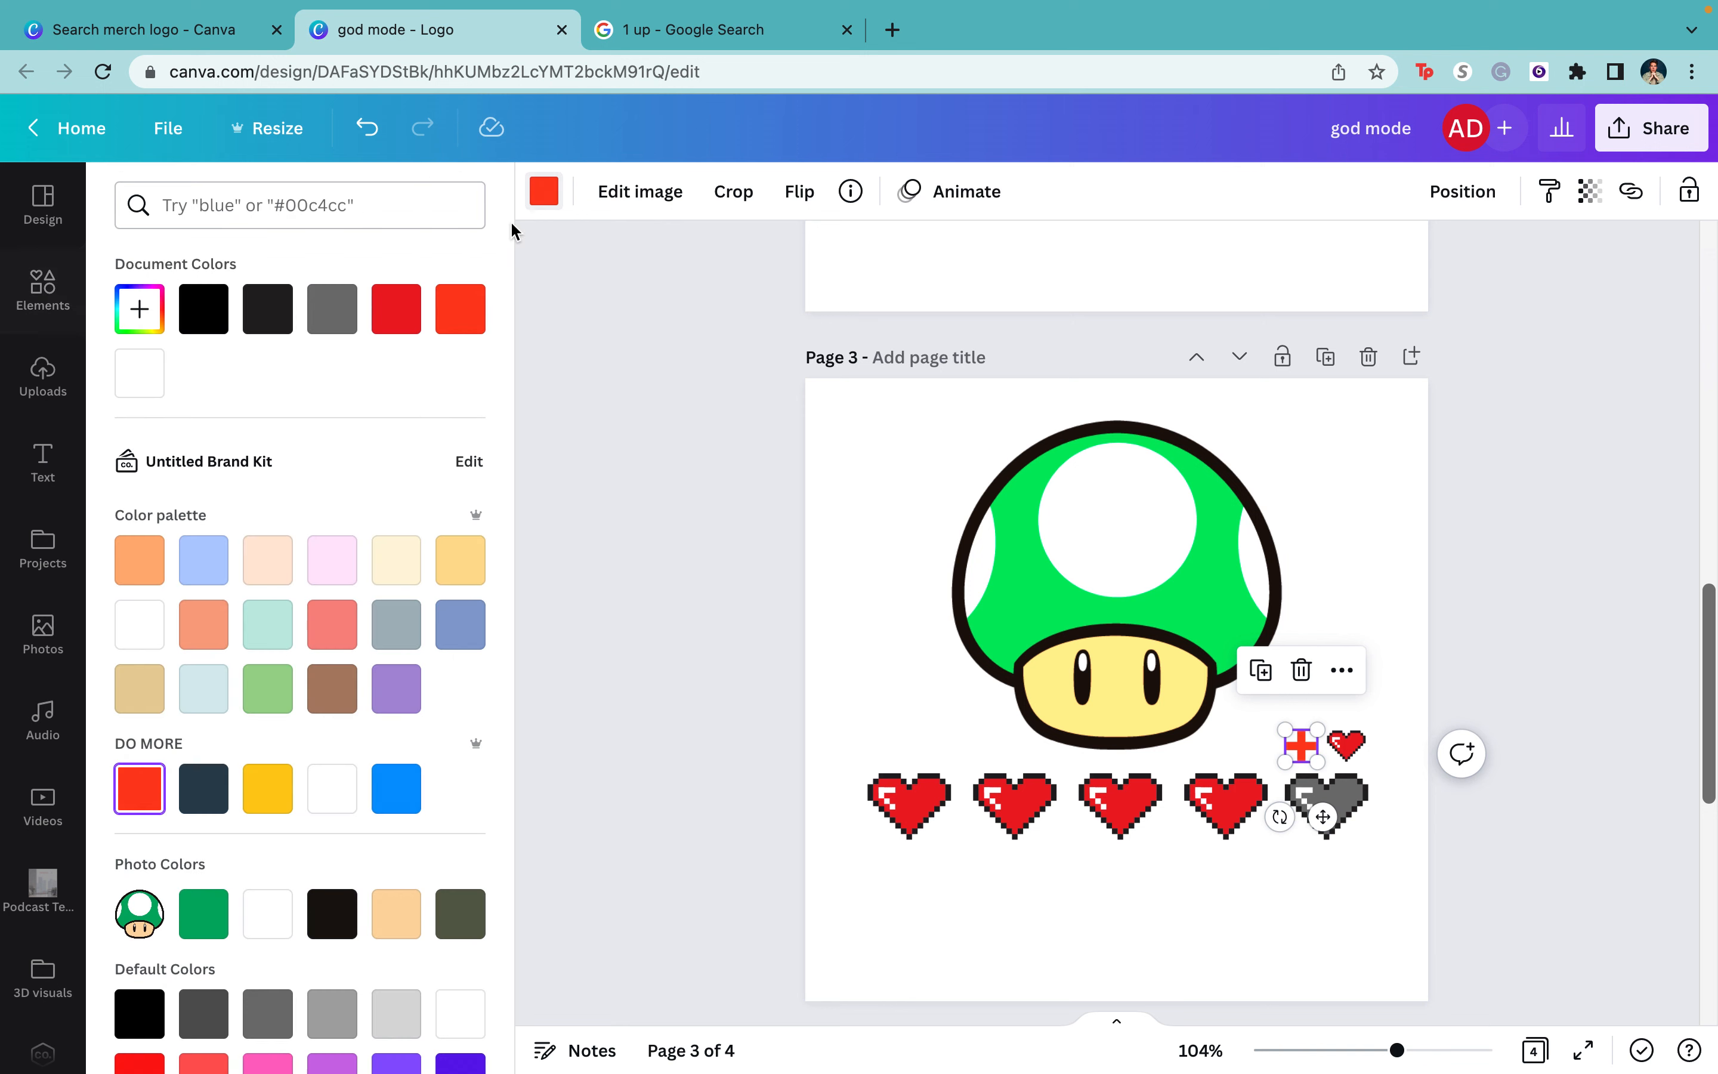
{"action": "left_click", "coordinate": [862, 638]}
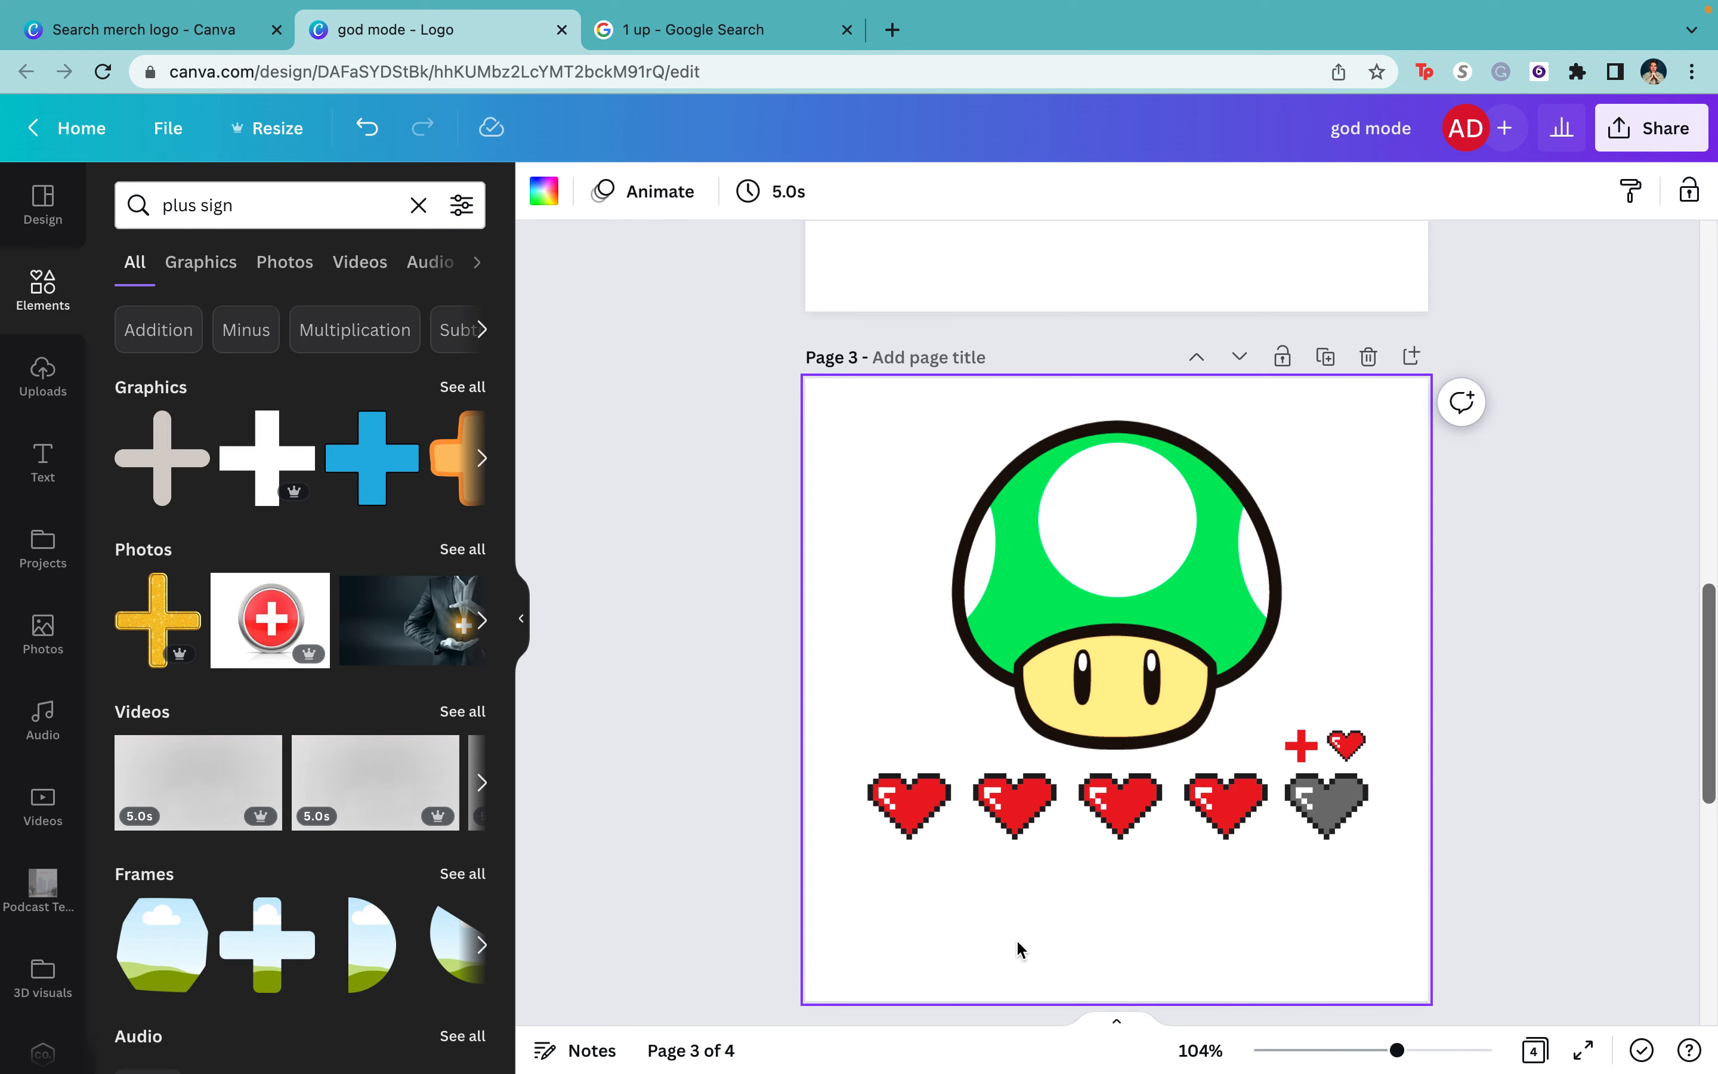
{"action": "left_click", "coordinate": [759, 581]}
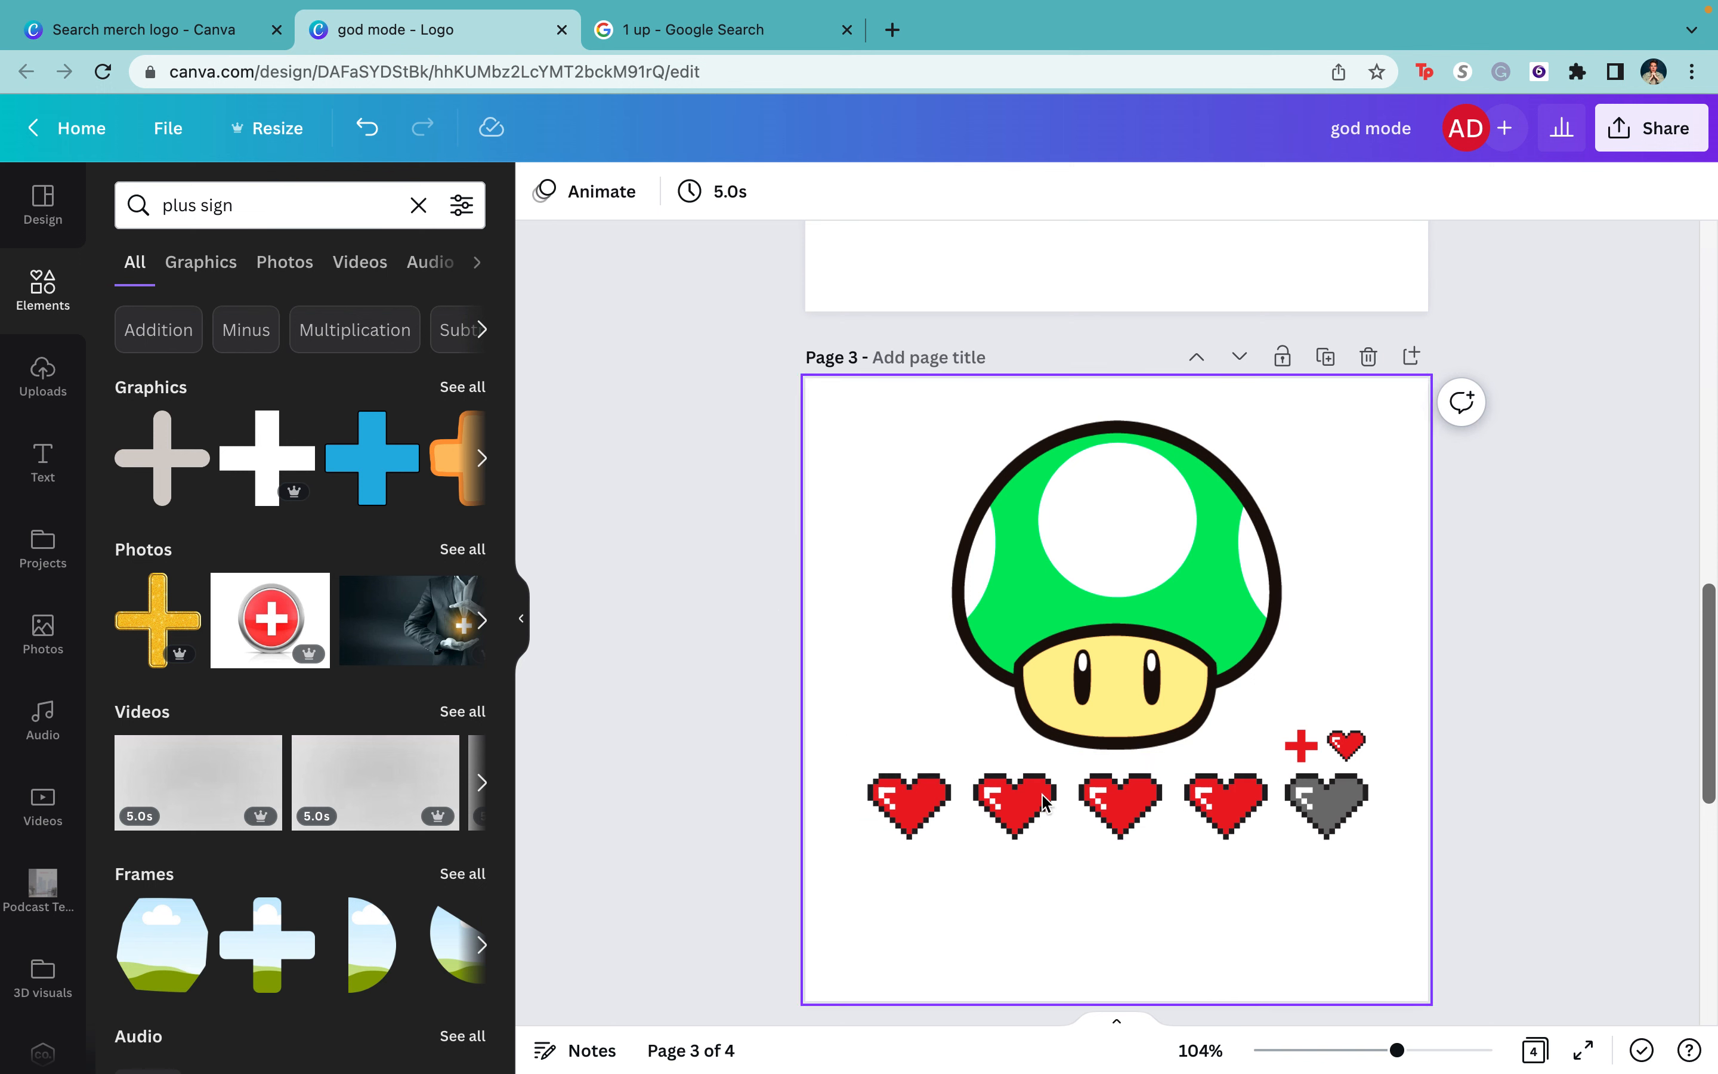
- Review the logo designs across the pages, from the GOD MODE versions down to the mushroom logo
{"action": "left_click", "coordinate": [53, 206]}
{"action": "scroll", "coordinate": [837, 604], "scroll_direction": "up", "scroll_amount": 5}
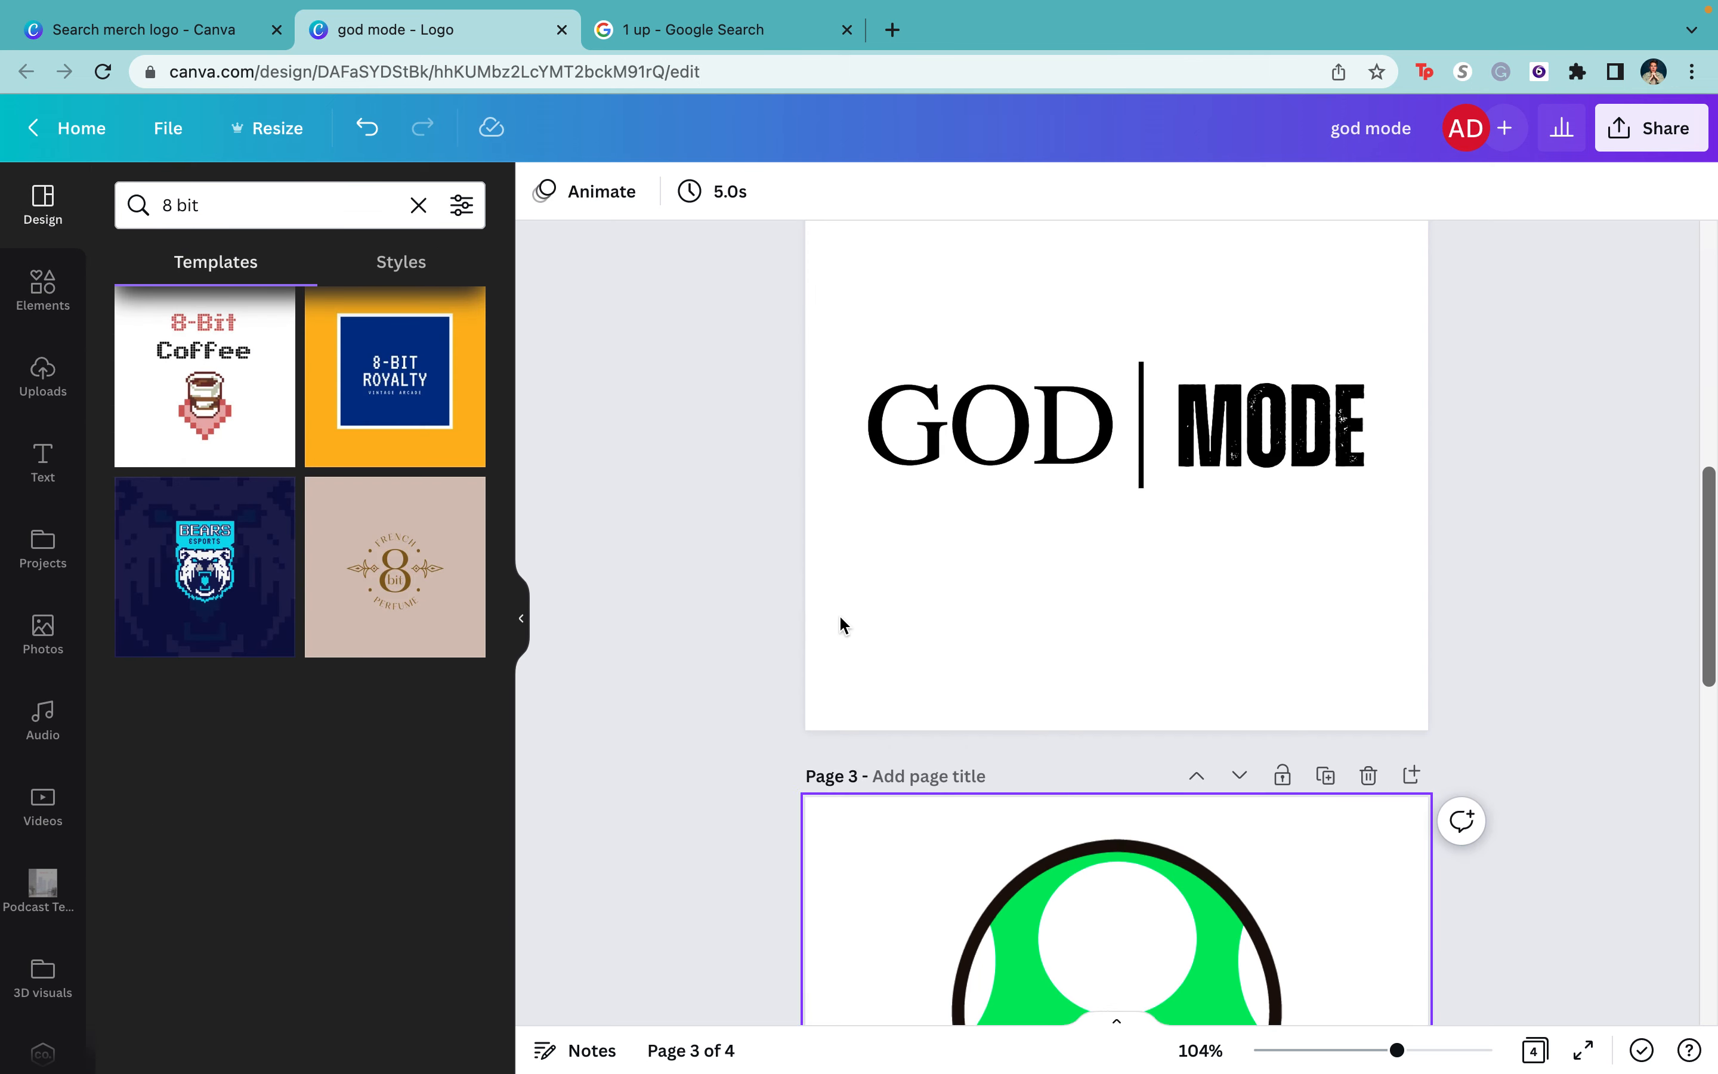
{"action": "scroll", "coordinate": [840, 618], "scroll_direction": "up", "scroll_amount": 10}
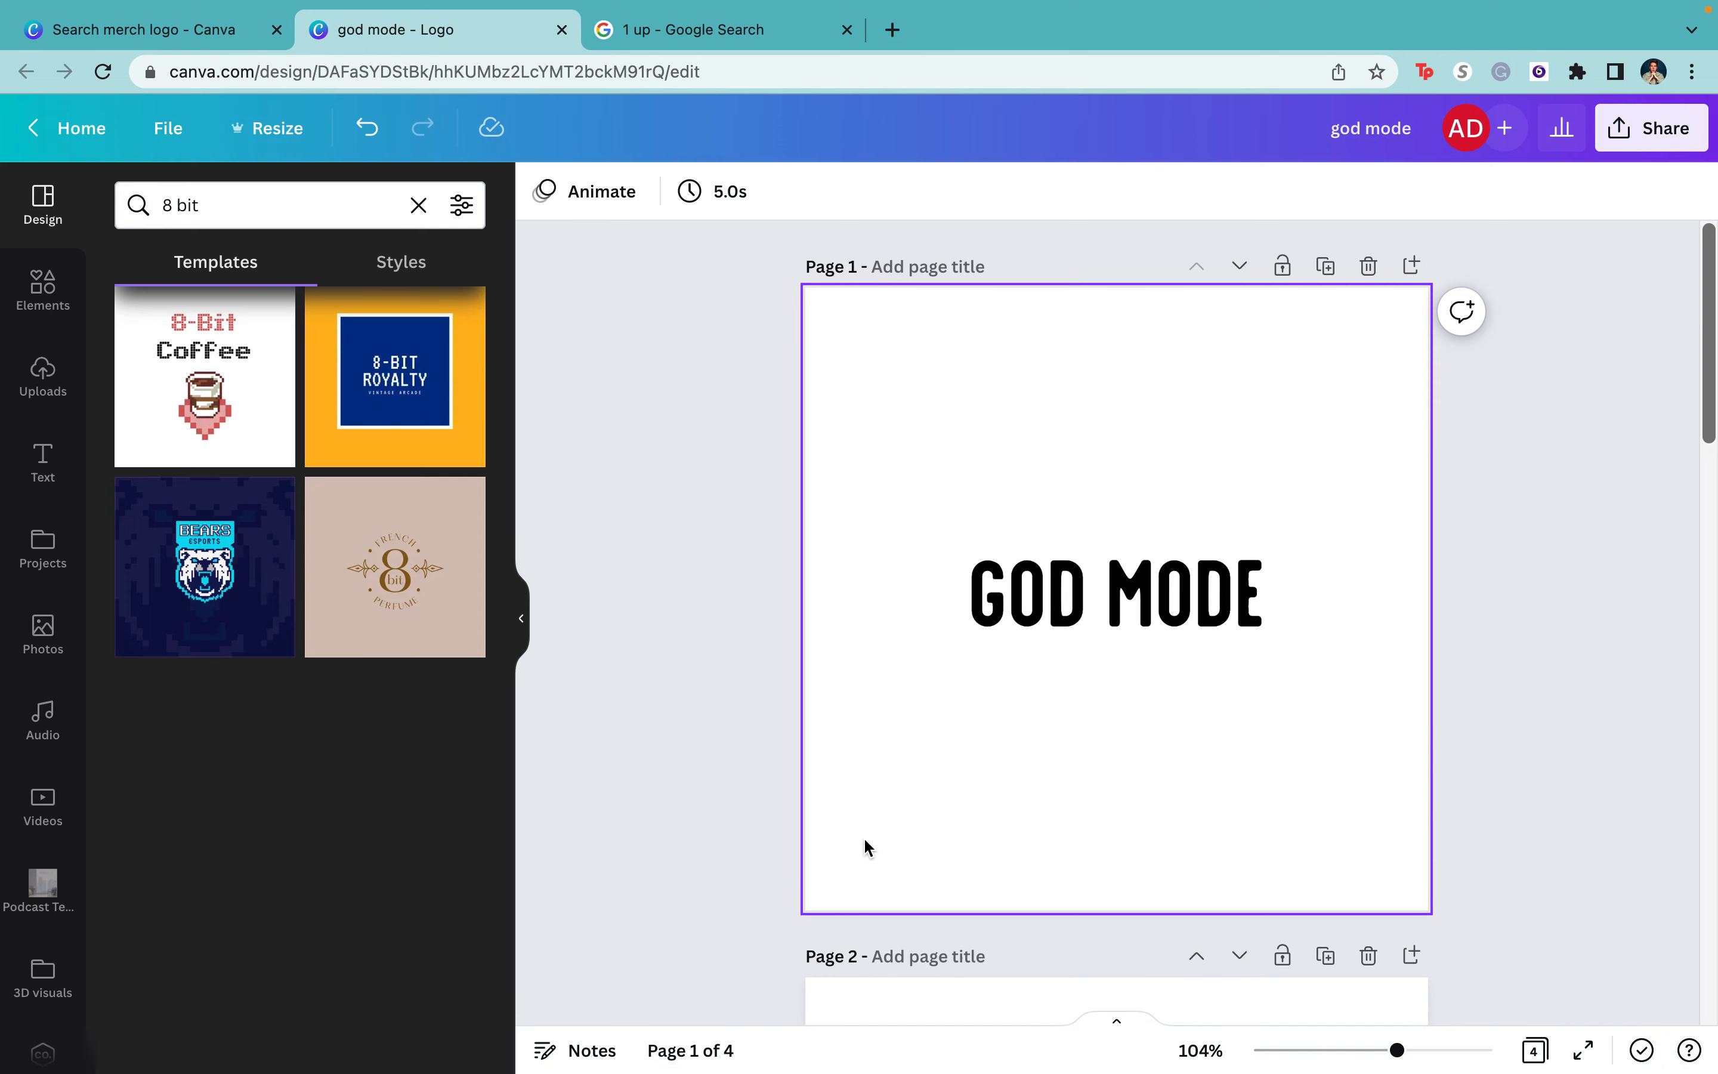
{"action": "scroll", "coordinate": [966, 761], "scroll_direction": "down", "scroll_amount": 3}
{"action": "scroll", "coordinate": [963, 753], "scroll_direction": "down", "scroll_amount": 10}
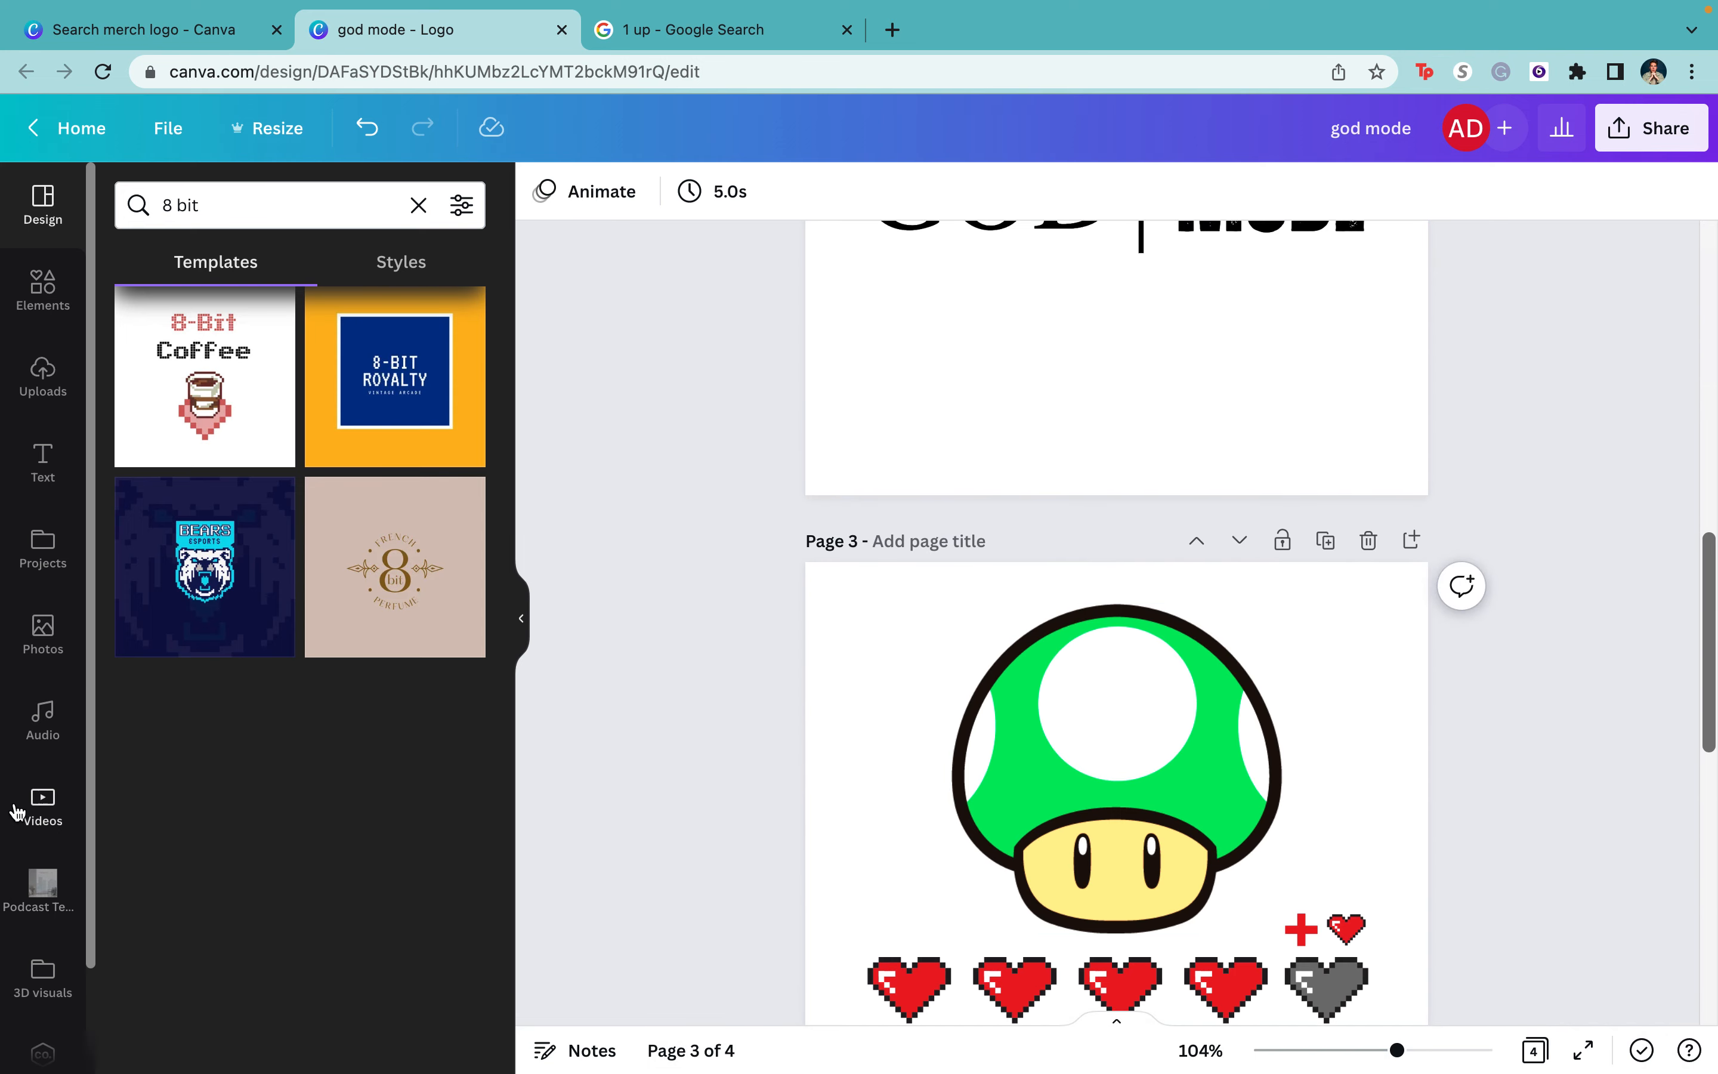
- Try the blue cloud F logo from the brand kit at a reduced size beside the mushroom, and delete it again
{"action": "scroll", "coordinate": [33, 920], "scroll_direction": "down", "scroll_amount": 2}
{"action": "left_click", "coordinate": [38, 955]}
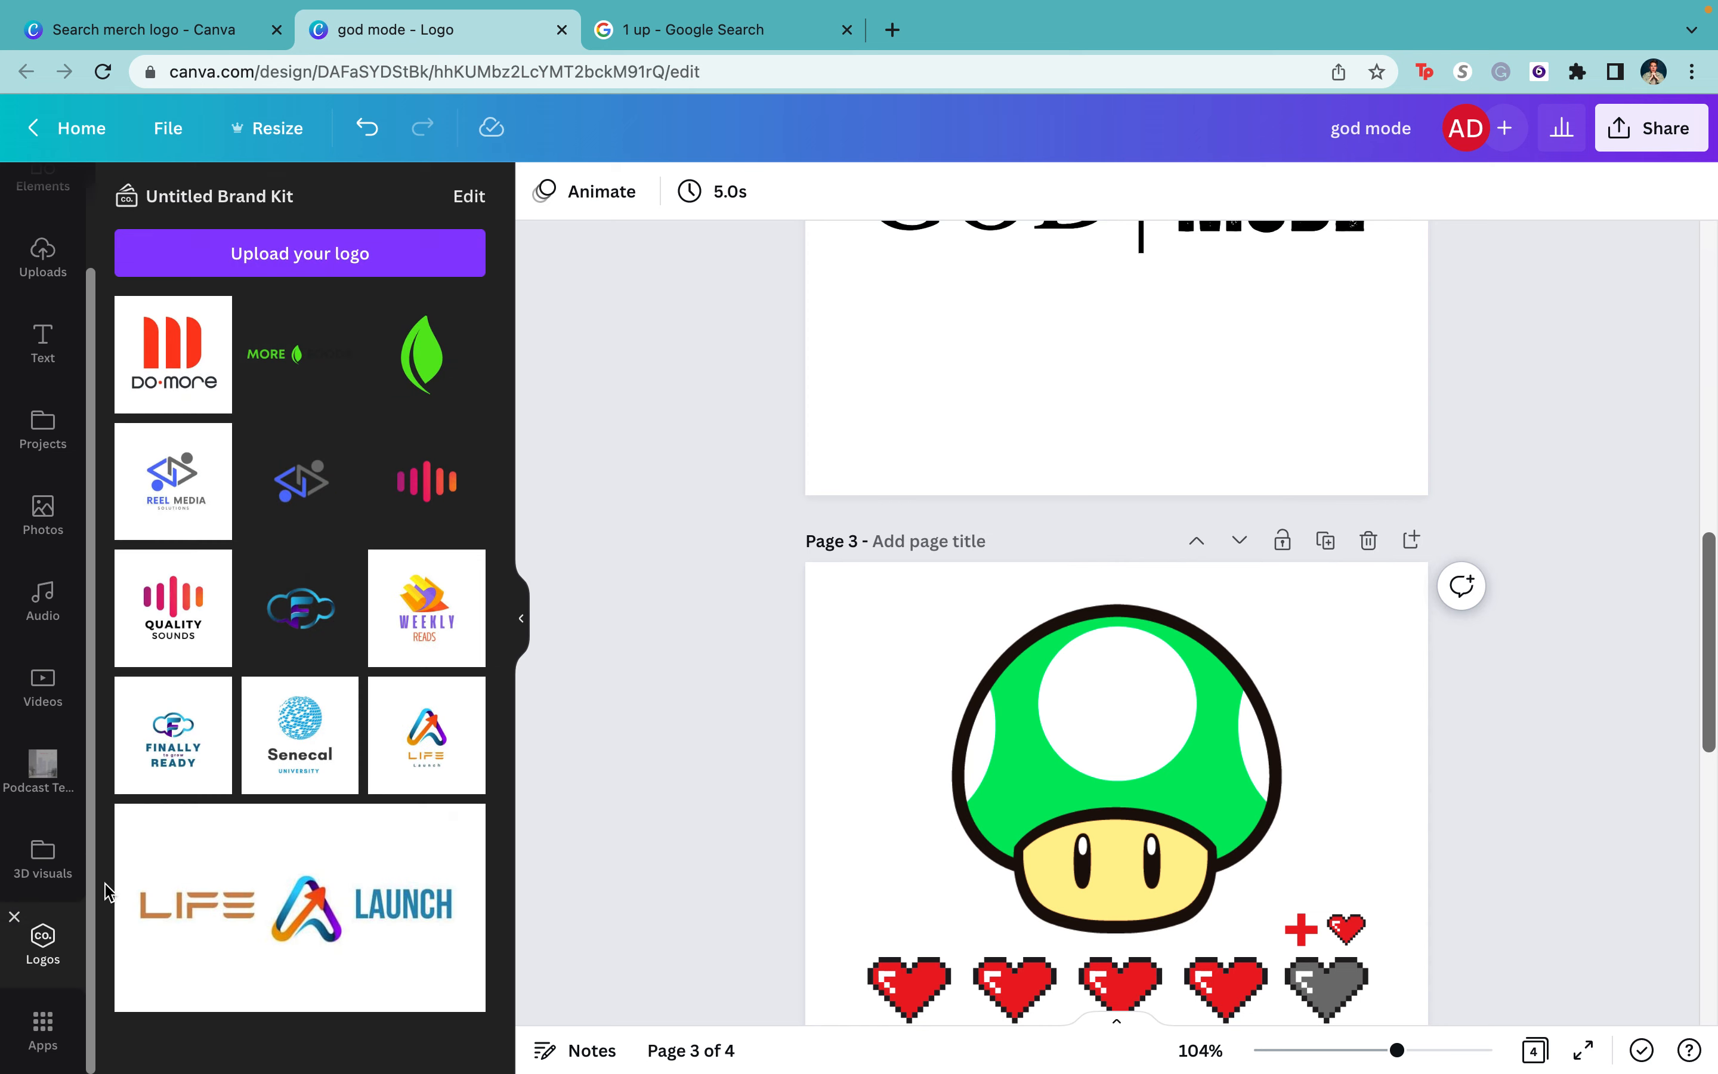
{"action": "left_click", "coordinate": [347, 621]}
{"action": "left_click_drag", "start_coordinate": [1131, 802], "coordinate": [954, 625]}
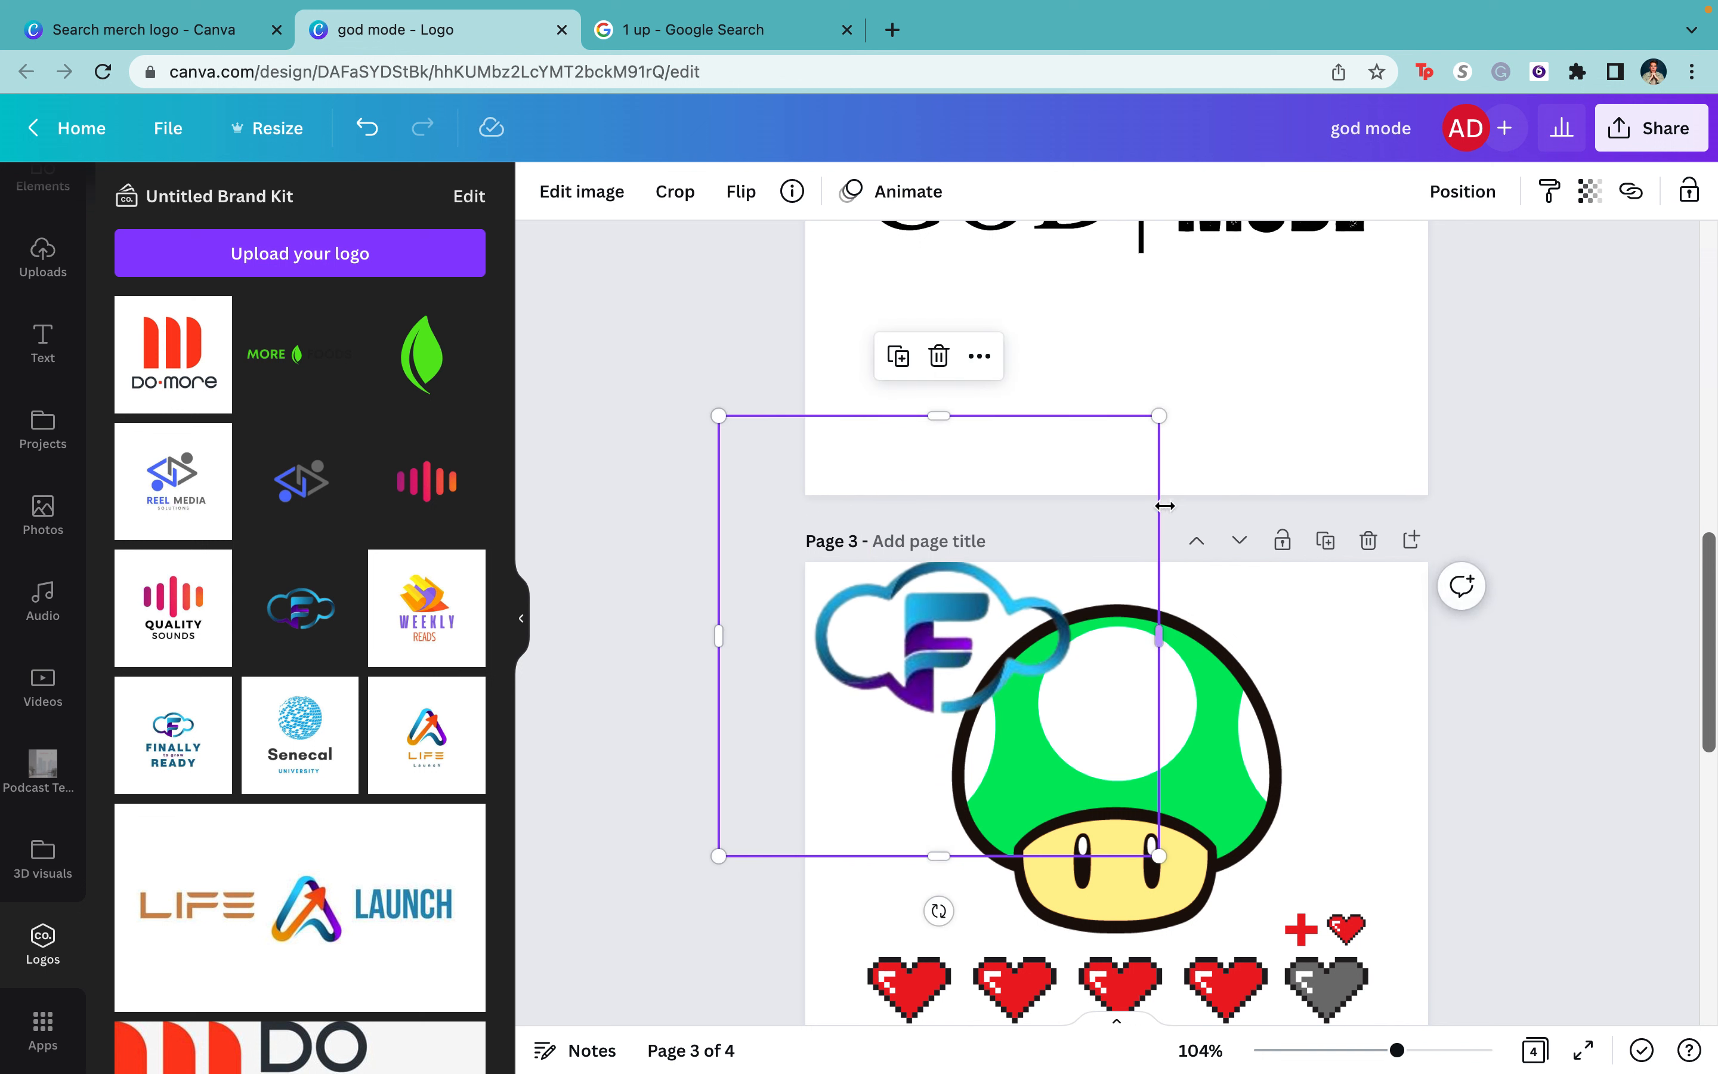
{"action": "left_click_drag", "start_coordinate": [1144, 426], "coordinate": [1001, 575]}
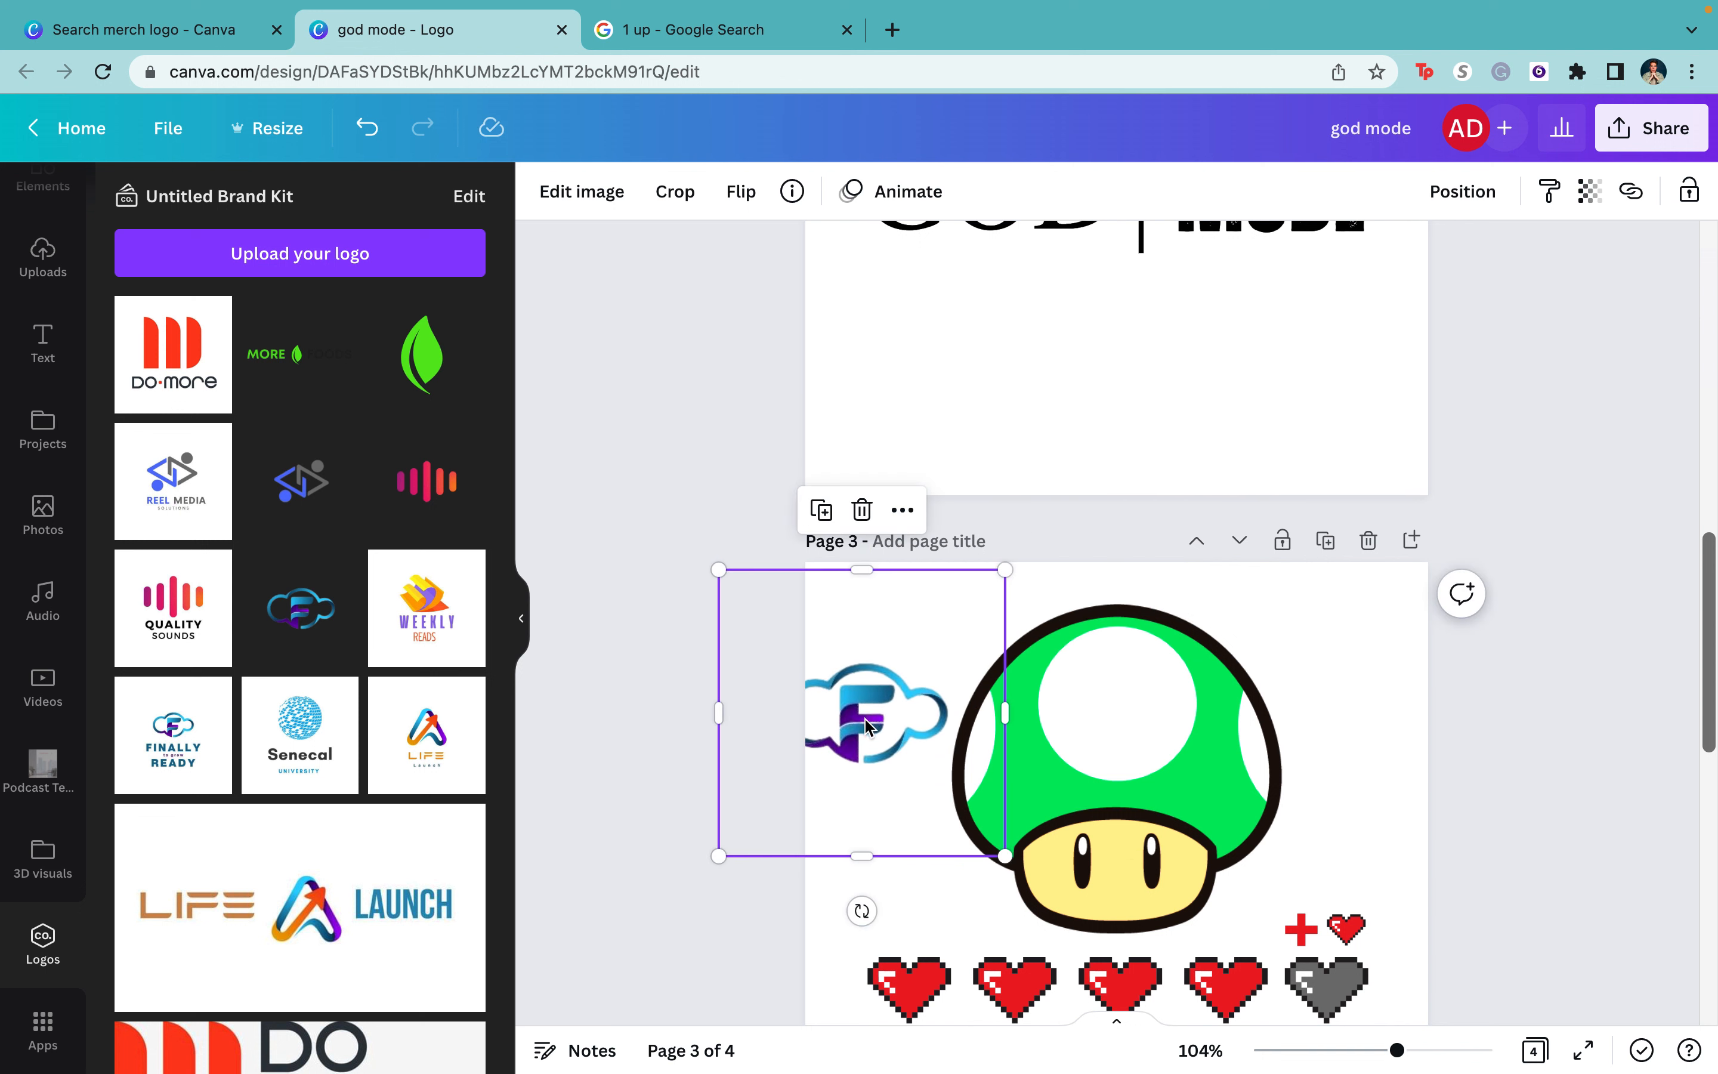
{"action": "left_click_drag", "start_coordinate": [866, 724], "coordinate": [897, 683]}
{"action": "key", "text": "Delete"}
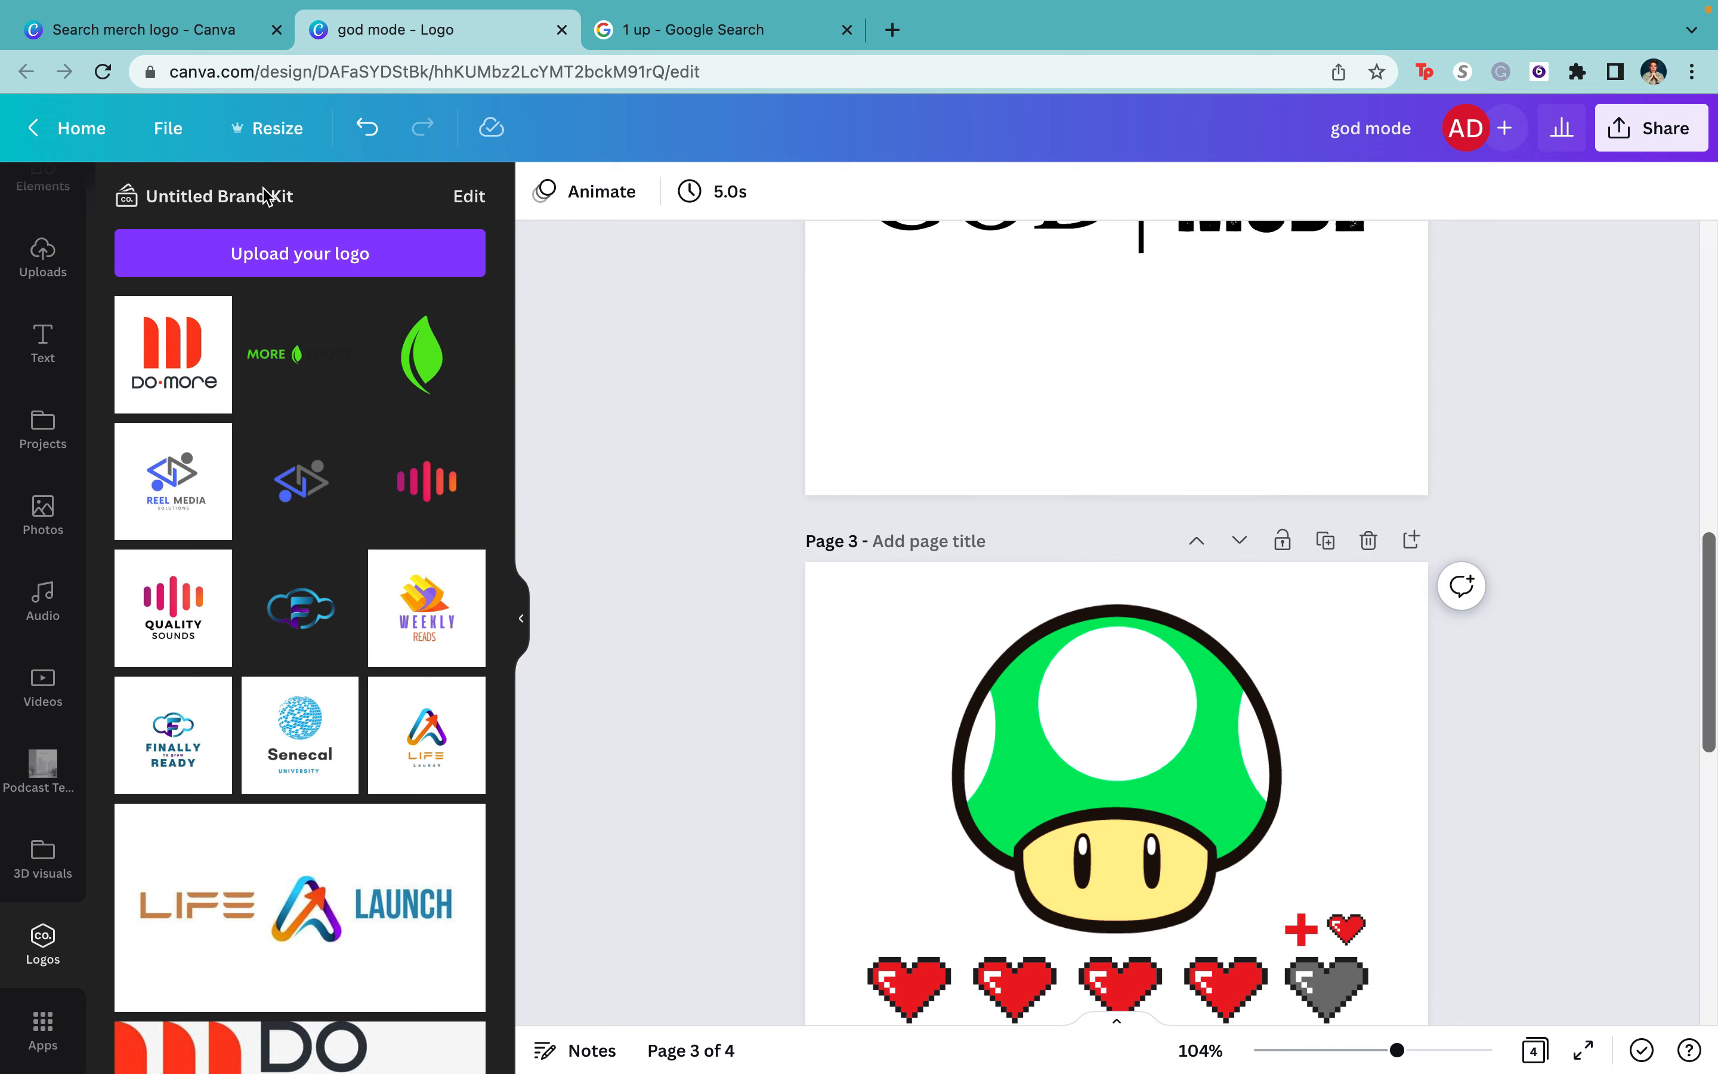
- Clear the 8 bit search from the logo templates and delete the blank page 4
{"action": "scroll", "coordinate": [29, 240], "scroll_direction": "up", "scroll_amount": 2}
{"action": "left_click", "coordinate": [43, 206]}
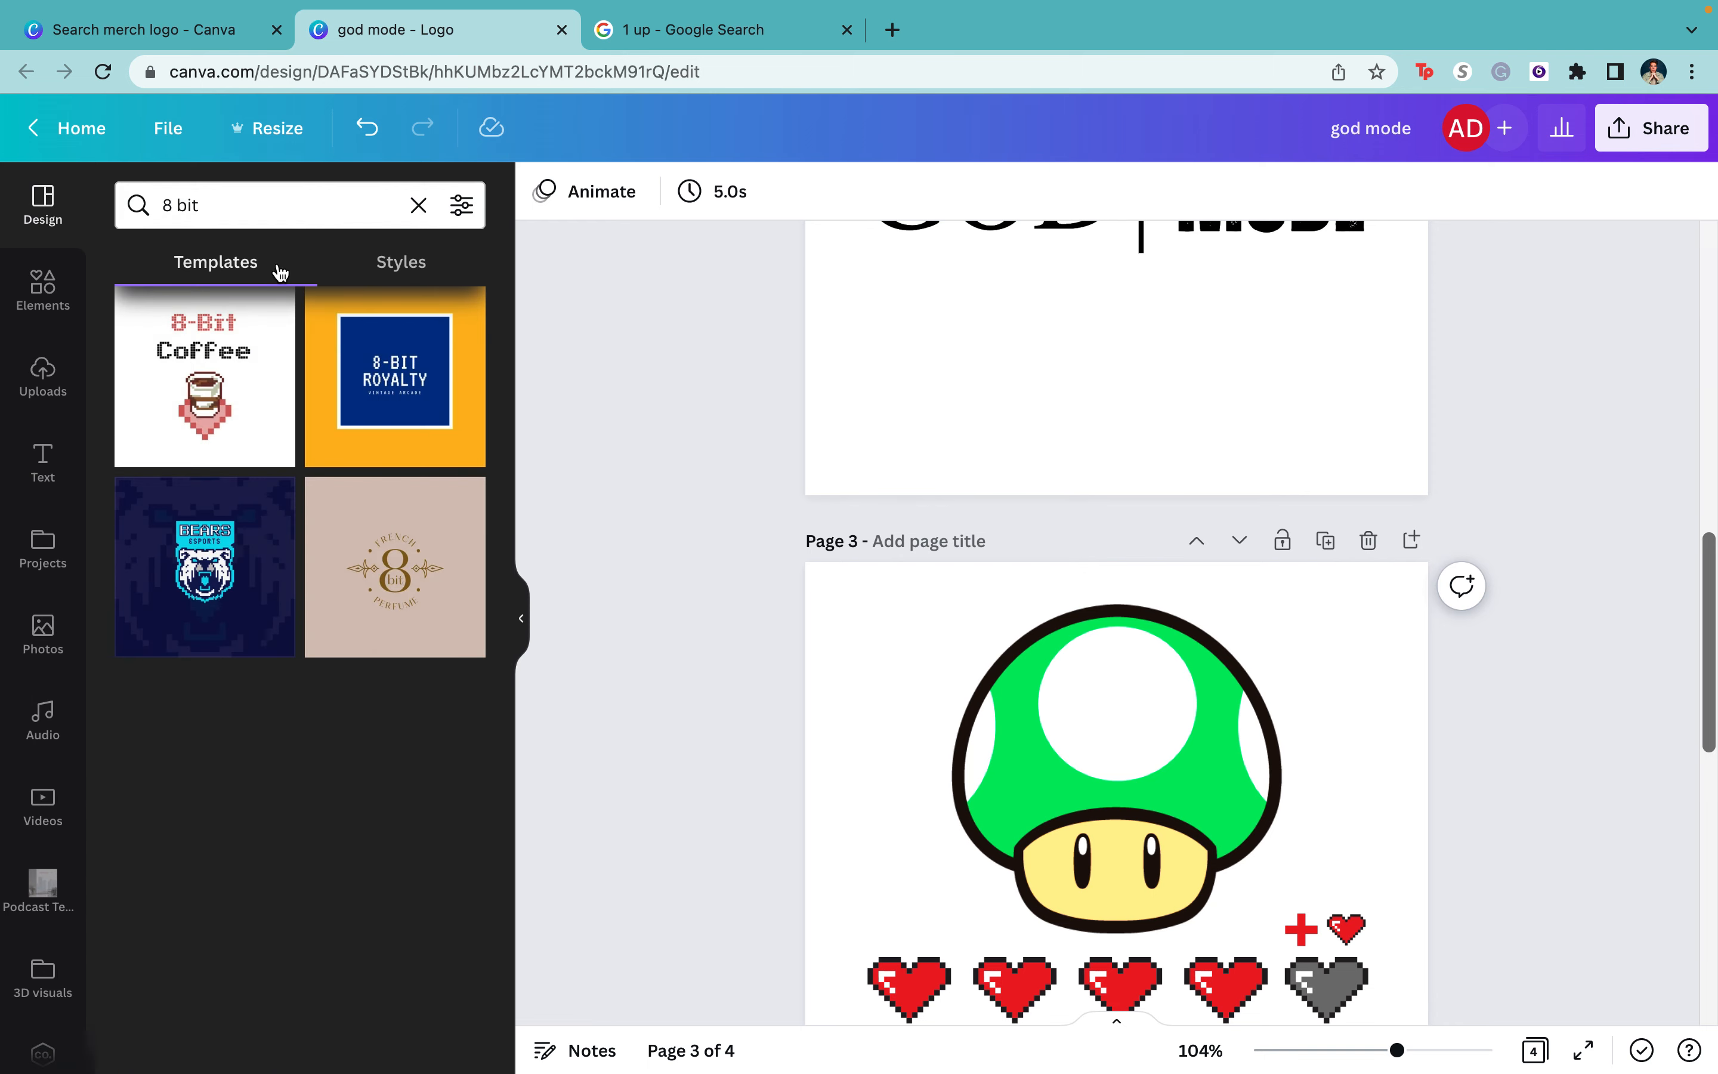
{"action": "left_click", "coordinate": [418, 204]}
{"action": "scroll", "coordinate": [1135, 455], "scroll_direction": "down", "scroll_amount": 5}
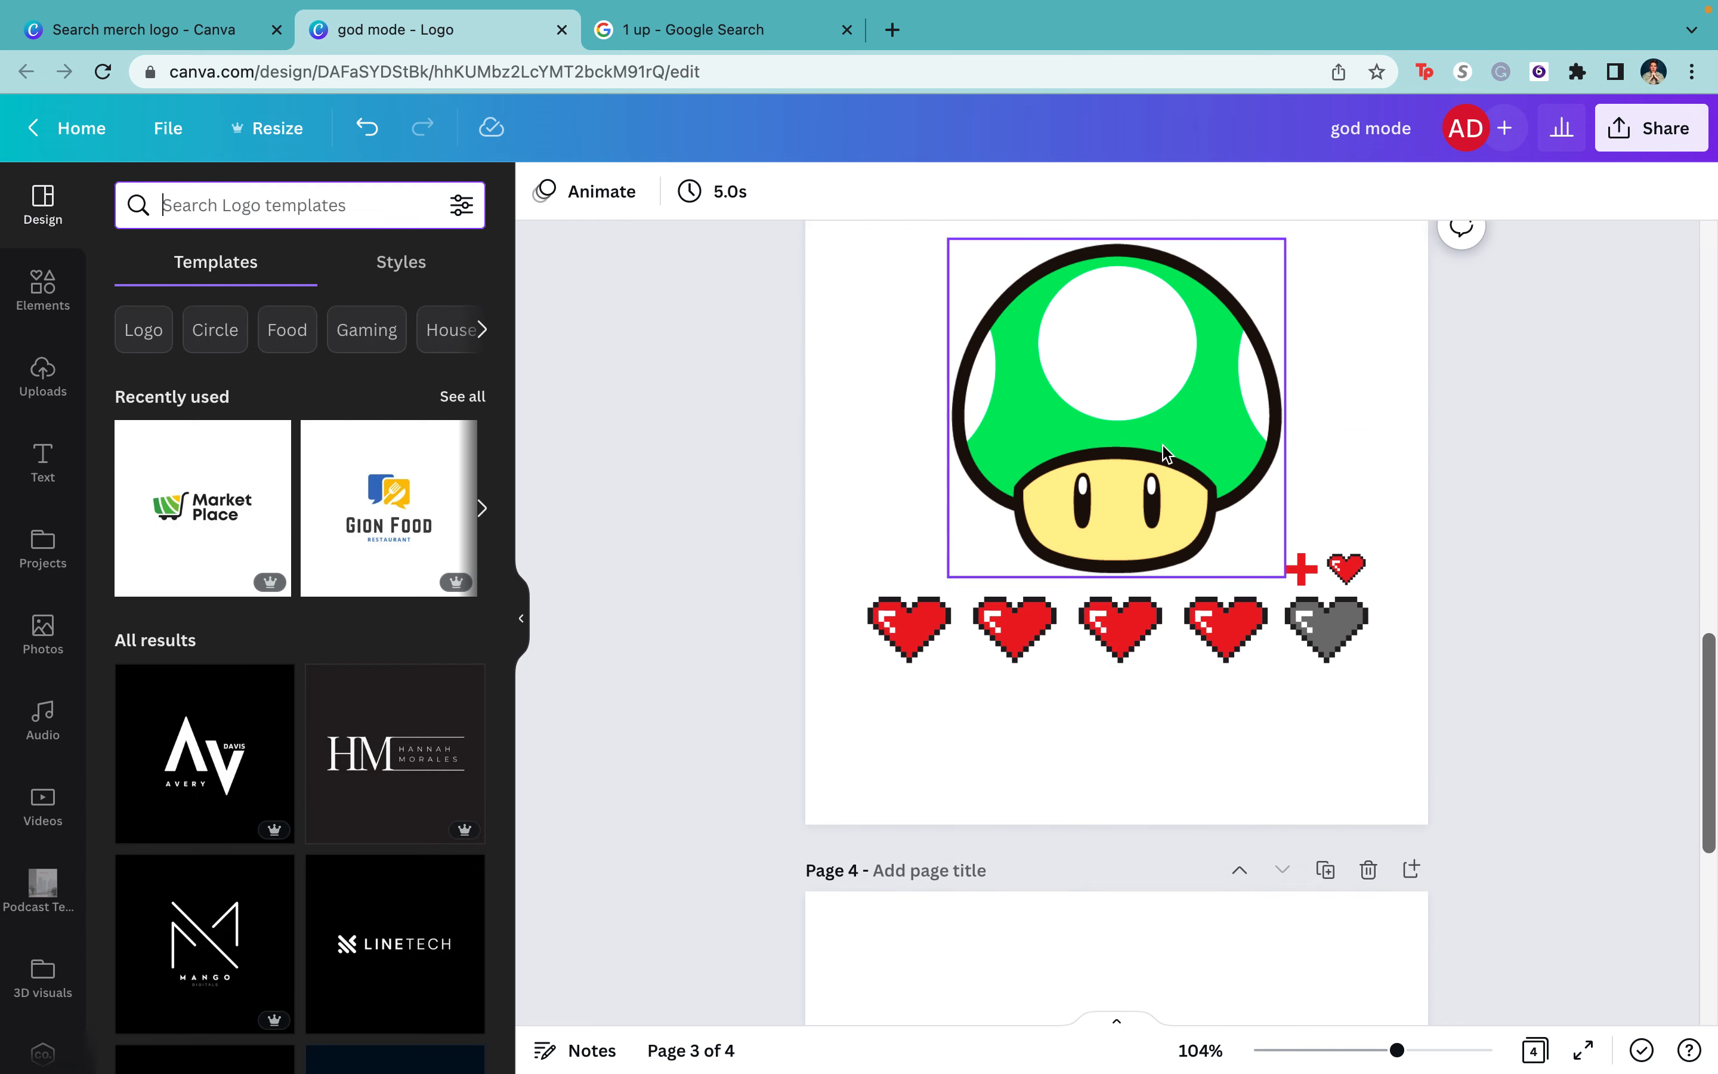
{"action": "scroll", "coordinate": [1187, 624], "scroll_direction": "down", "scroll_amount": 5}
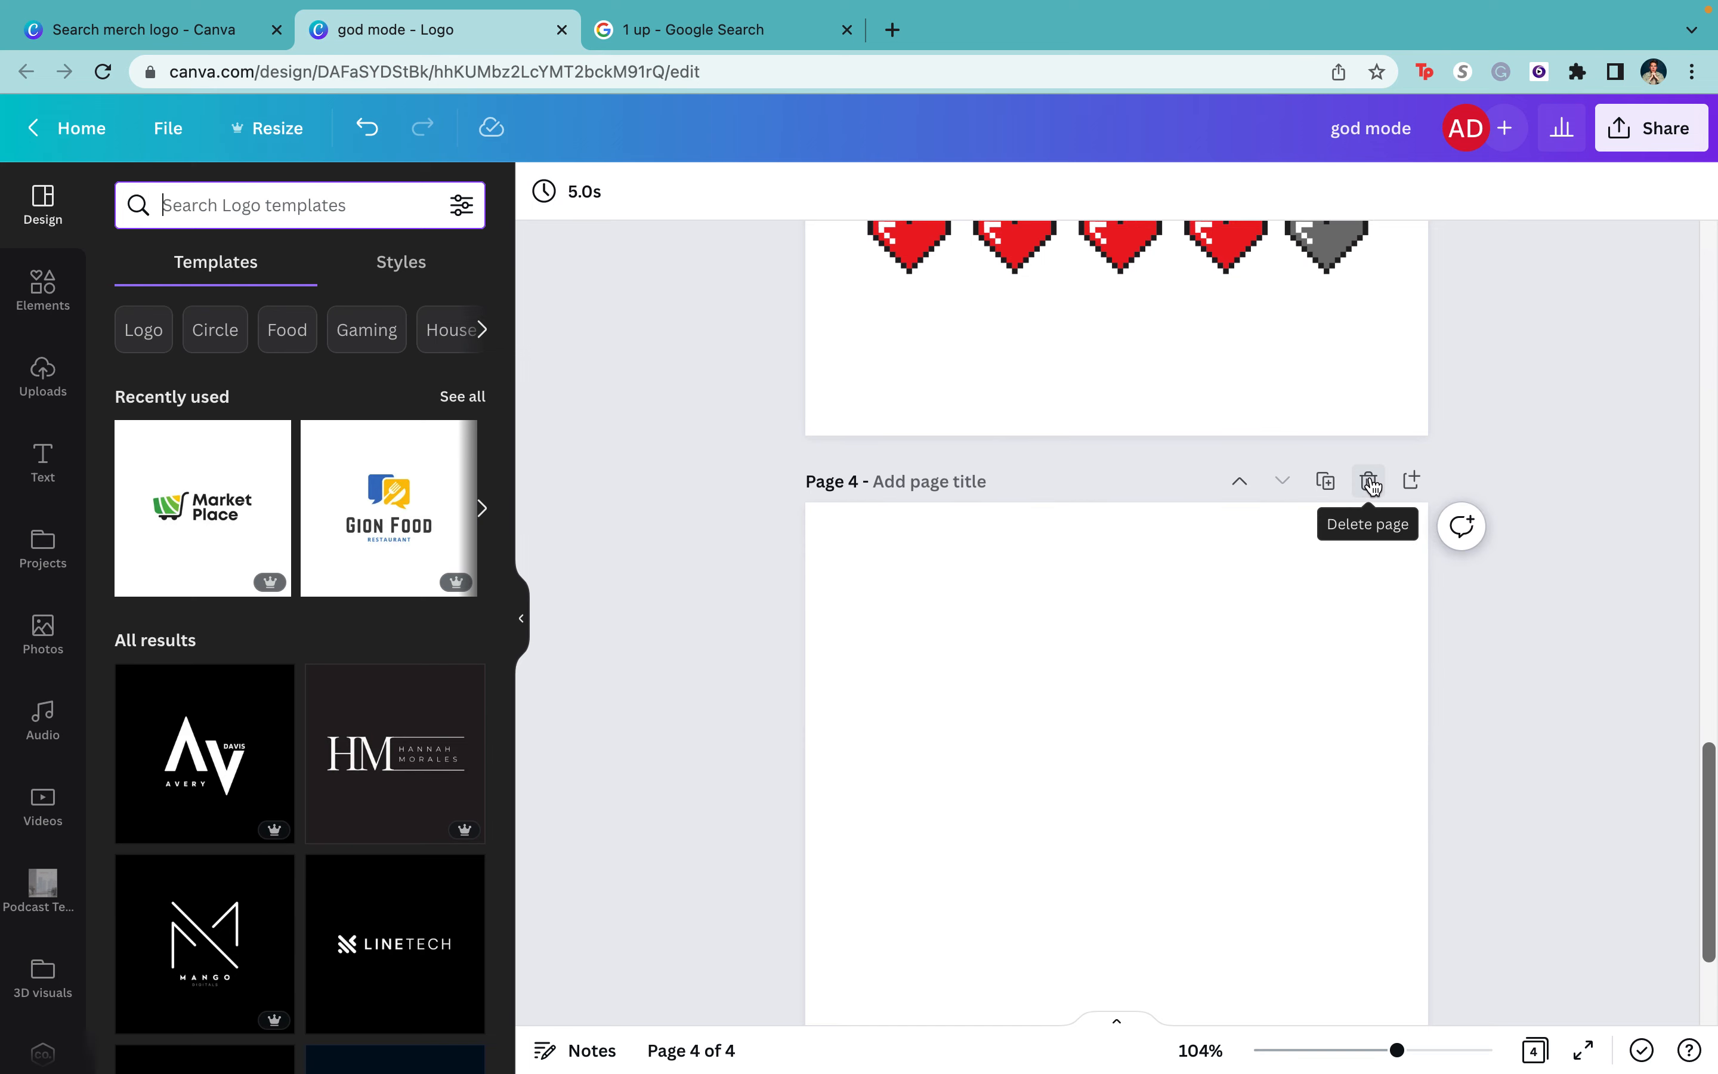
{"action": "left_click", "coordinate": [1369, 482]}
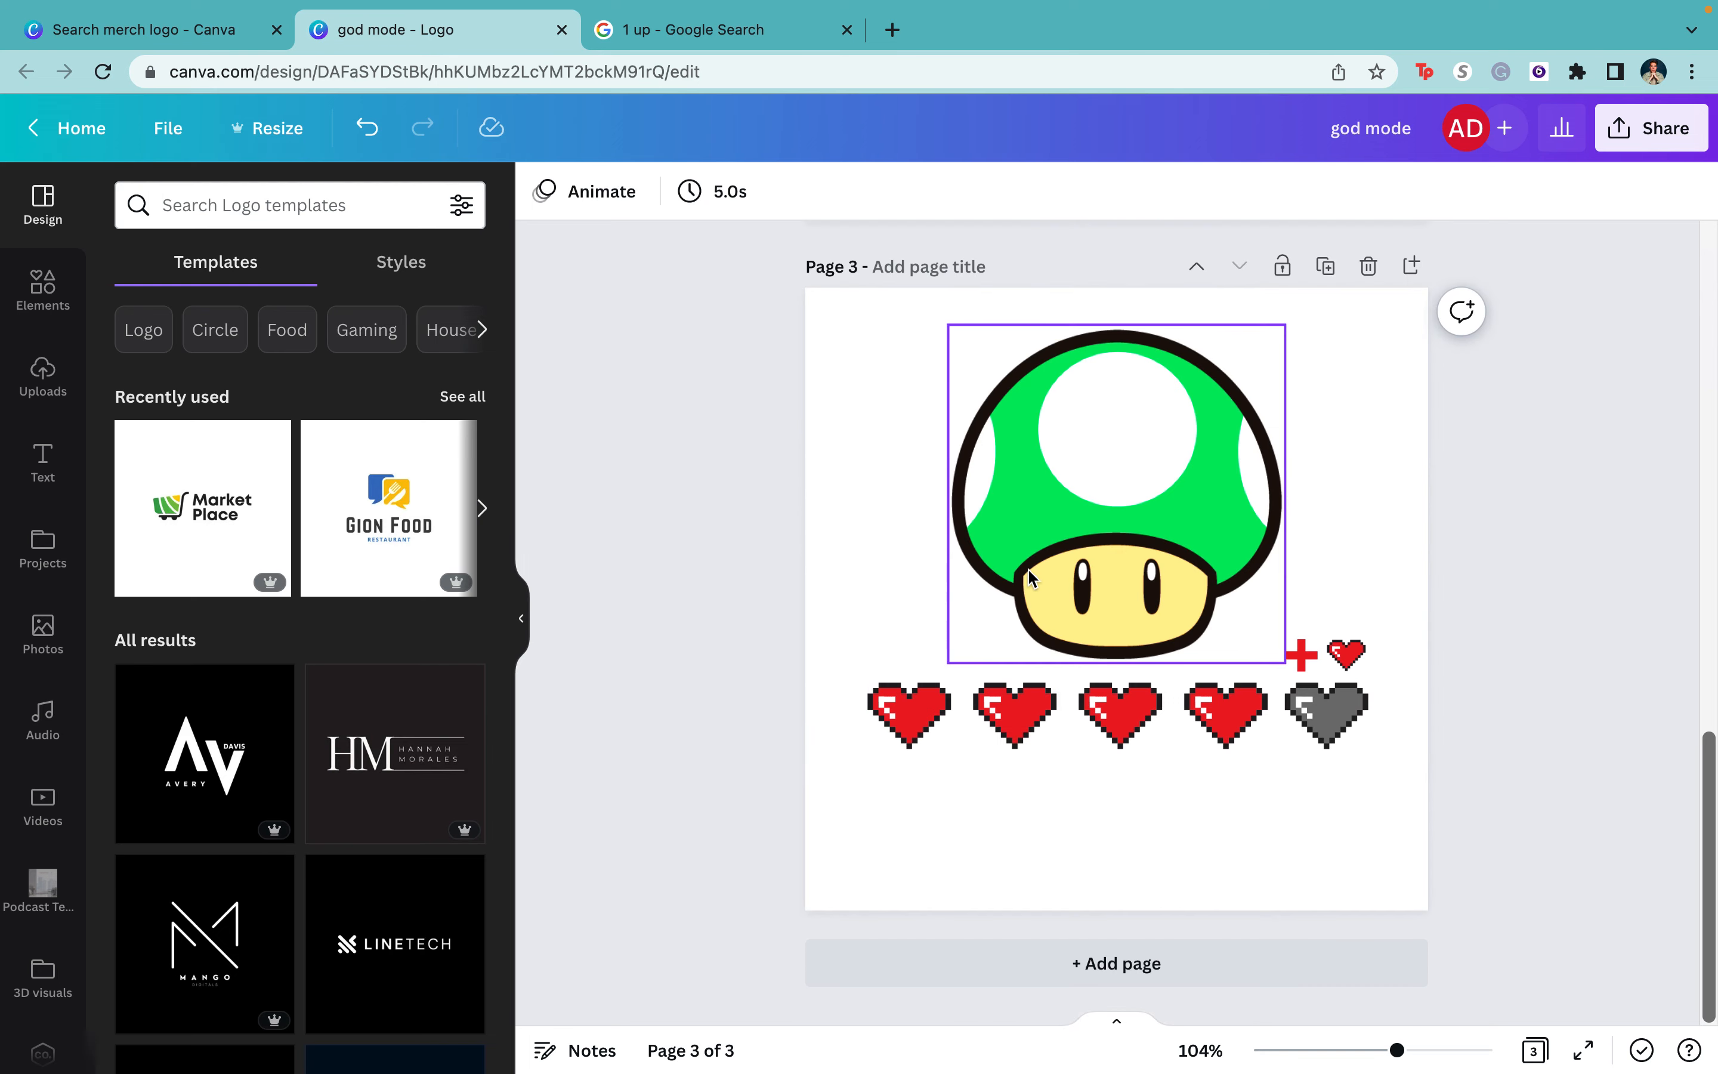
- Delete the mushroom, the plus sign, the small heart and the row of hearts from page 3
{"action": "left_click", "coordinate": [1031, 578]}
{"action": "left_click_drag", "start_coordinate": [1286, 663], "coordinate": [1233, 484]}
{"action": "key", "text": "Delete"}
{"action": "left_click", "coordinate": [1310, 674]}
{"action": "key", "text": "Delete"}
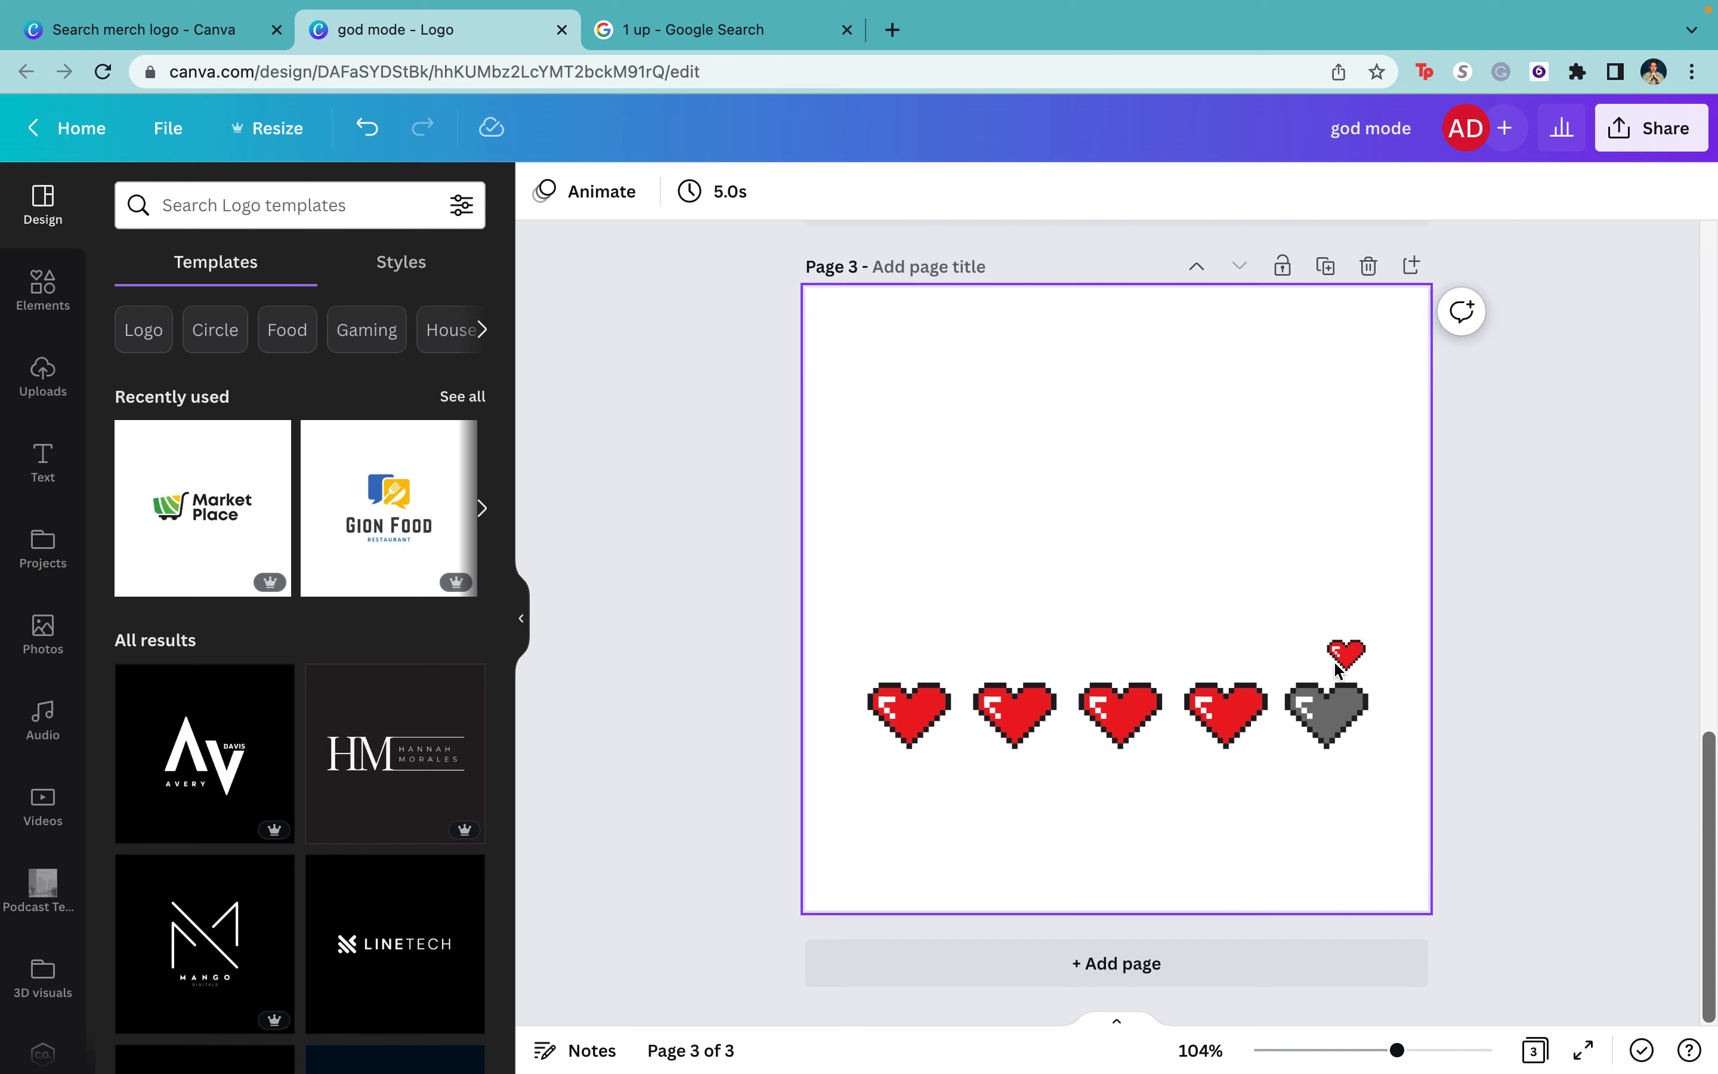
{"action": "left_click", "coordinate": [1357, 694]}
{"action": "key", "text": "Delete"}
{"action": "key", "text": "Delete"}
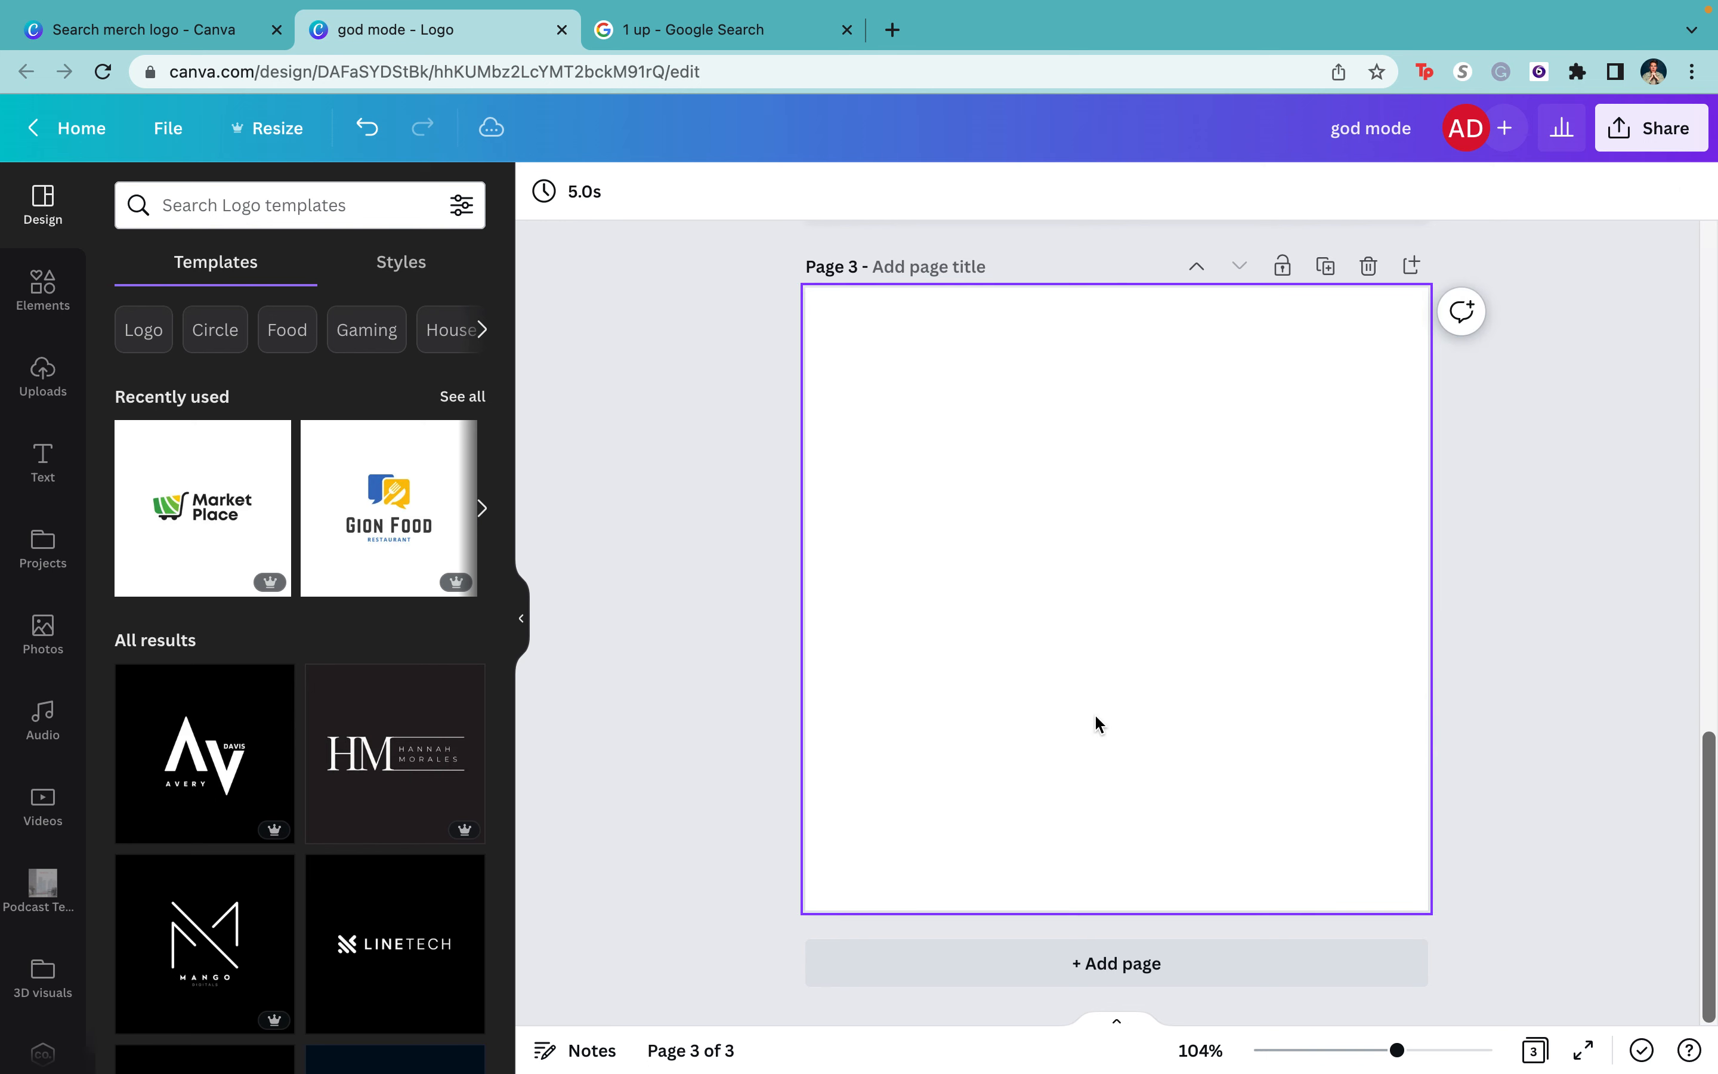
- Delete the GOD MODE text from page 1
{"action": "scroll", "coordinate": [1158, 583], "scroll_direction": "up", "scroll_amount": 10}
{"action": "left_click", "coordinate": [1161, 586]}
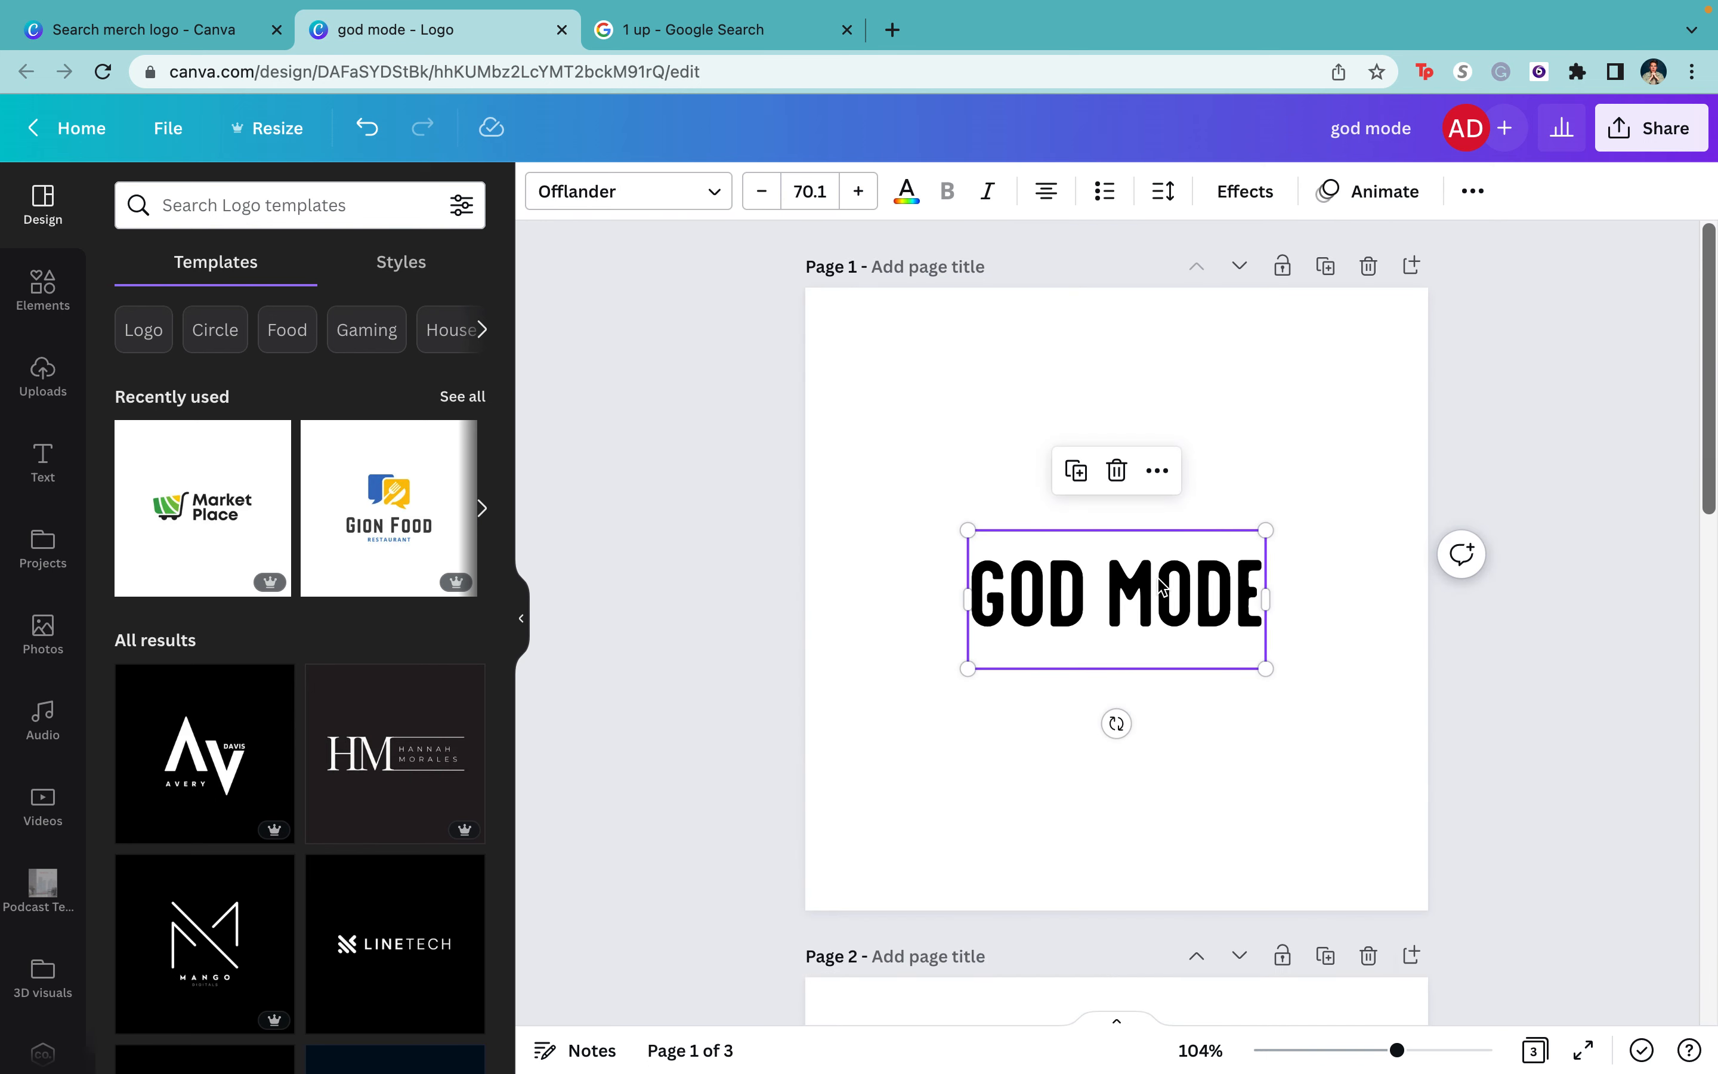
{"action": "key", "text": "Delete"}
- Delete the divider line and the words GOD and MODE from page 2, and remove the extra blank pages to leave one
{"action": "scroll", "coordinate": [1135, 629], "scroll_direction": "down", "scroll_amount": 5}
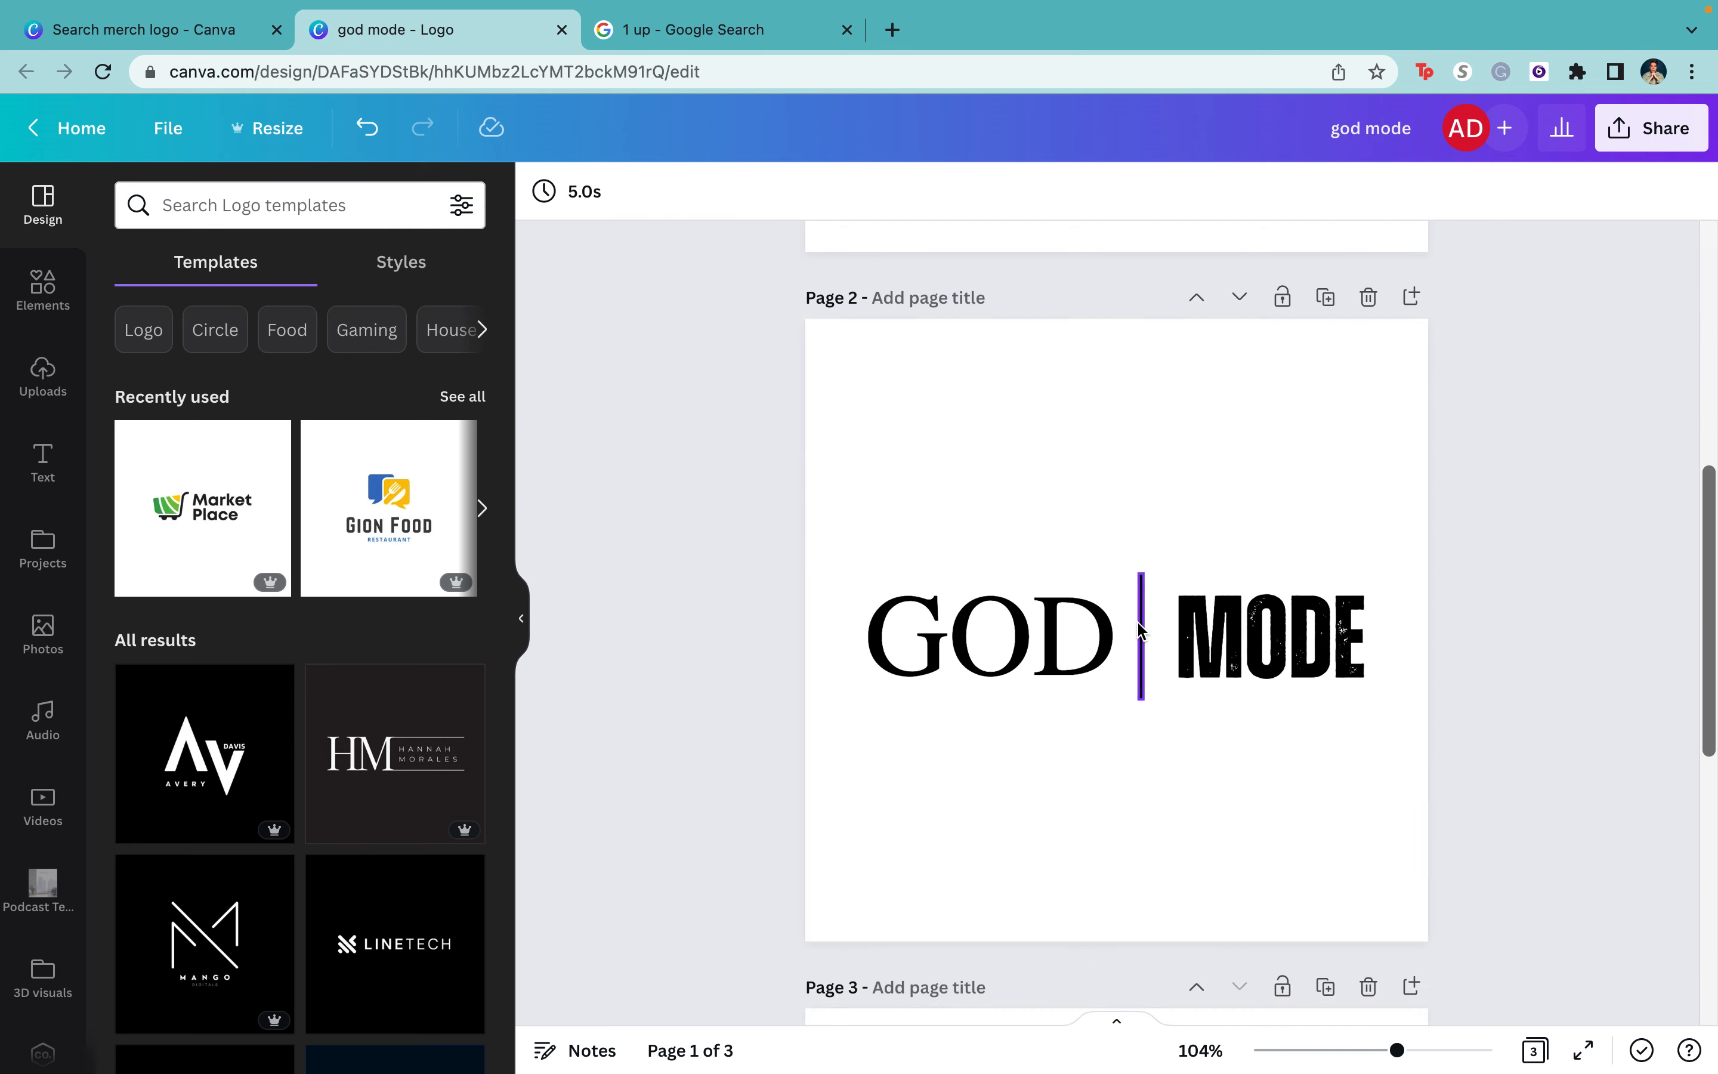
{"action": "left_click", "coordinate": [1139, 630]}
{"action": "key", "text": "Delete"}
{"action": "left_click", "coordinate": [1104, 633]}
{"action": "key", "text": "Delete"}
{"action": "left_click", "coordinate": [1204, 626]}
{"action": "key", "text": "Delete"}
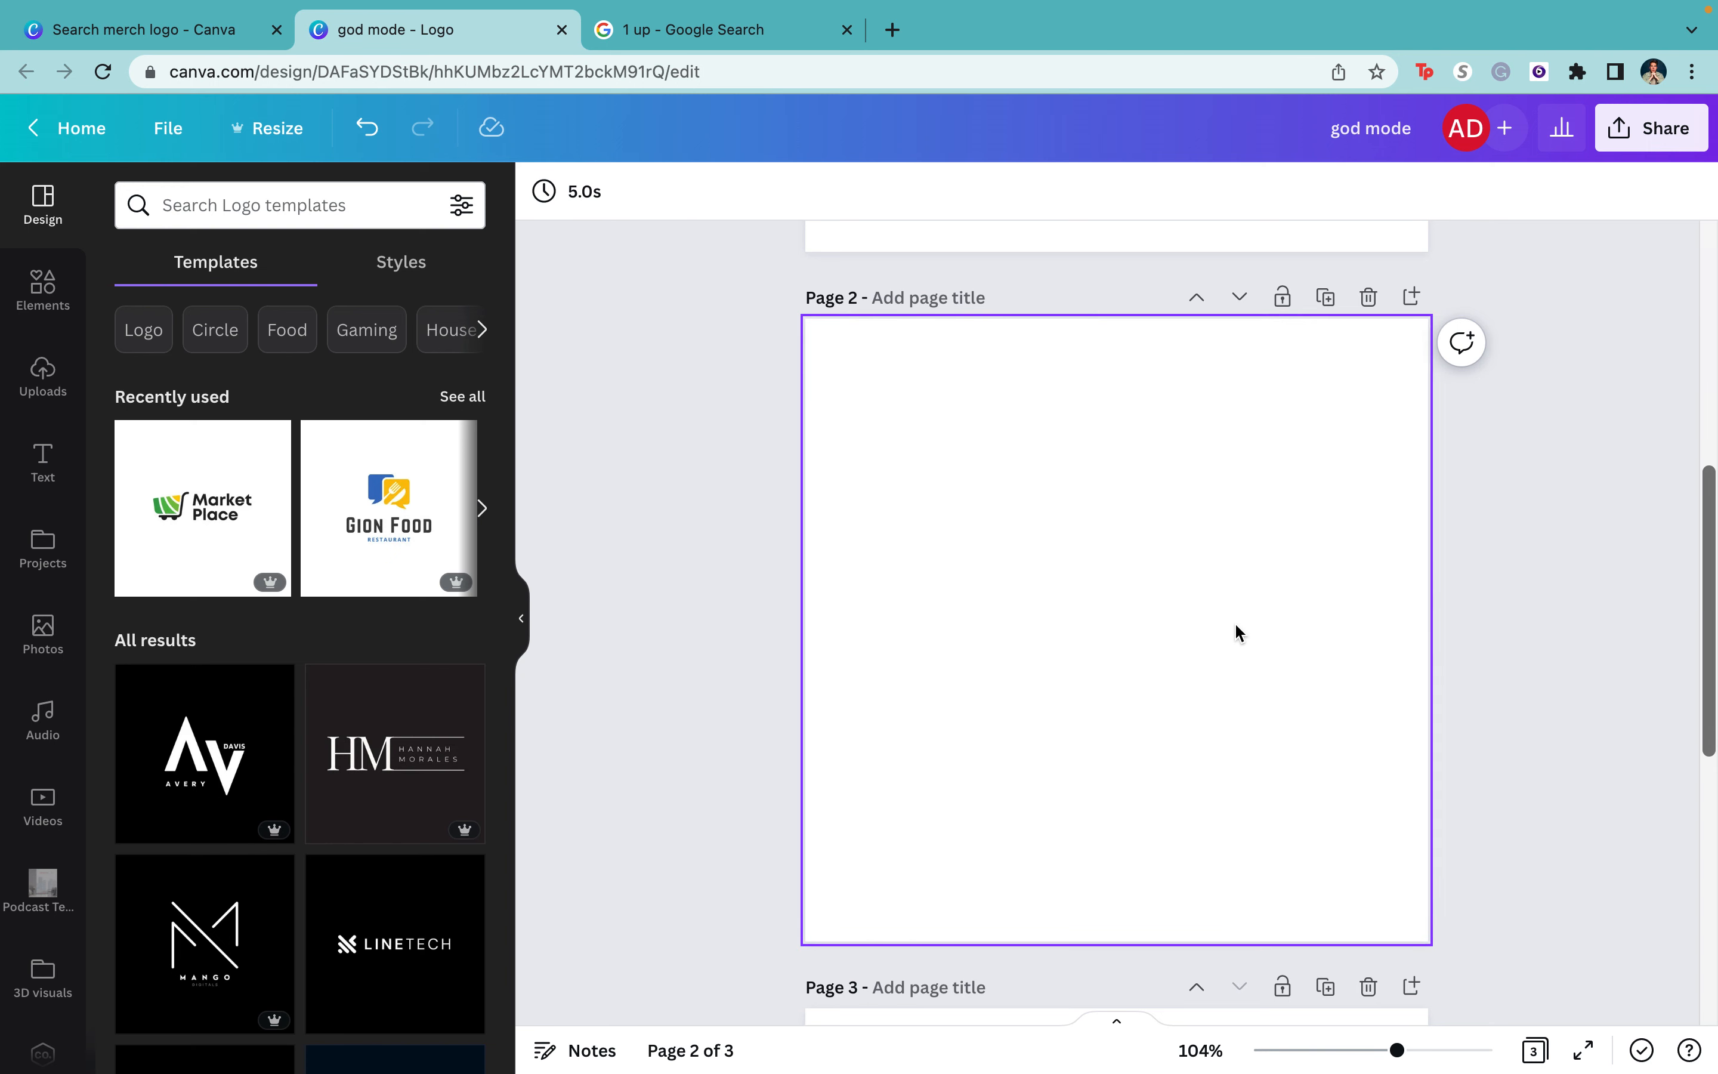
{"action": "left_click", "coordinate": [1367, 297]}
{"action": "left_click", "coordinate": [1367, 297]}
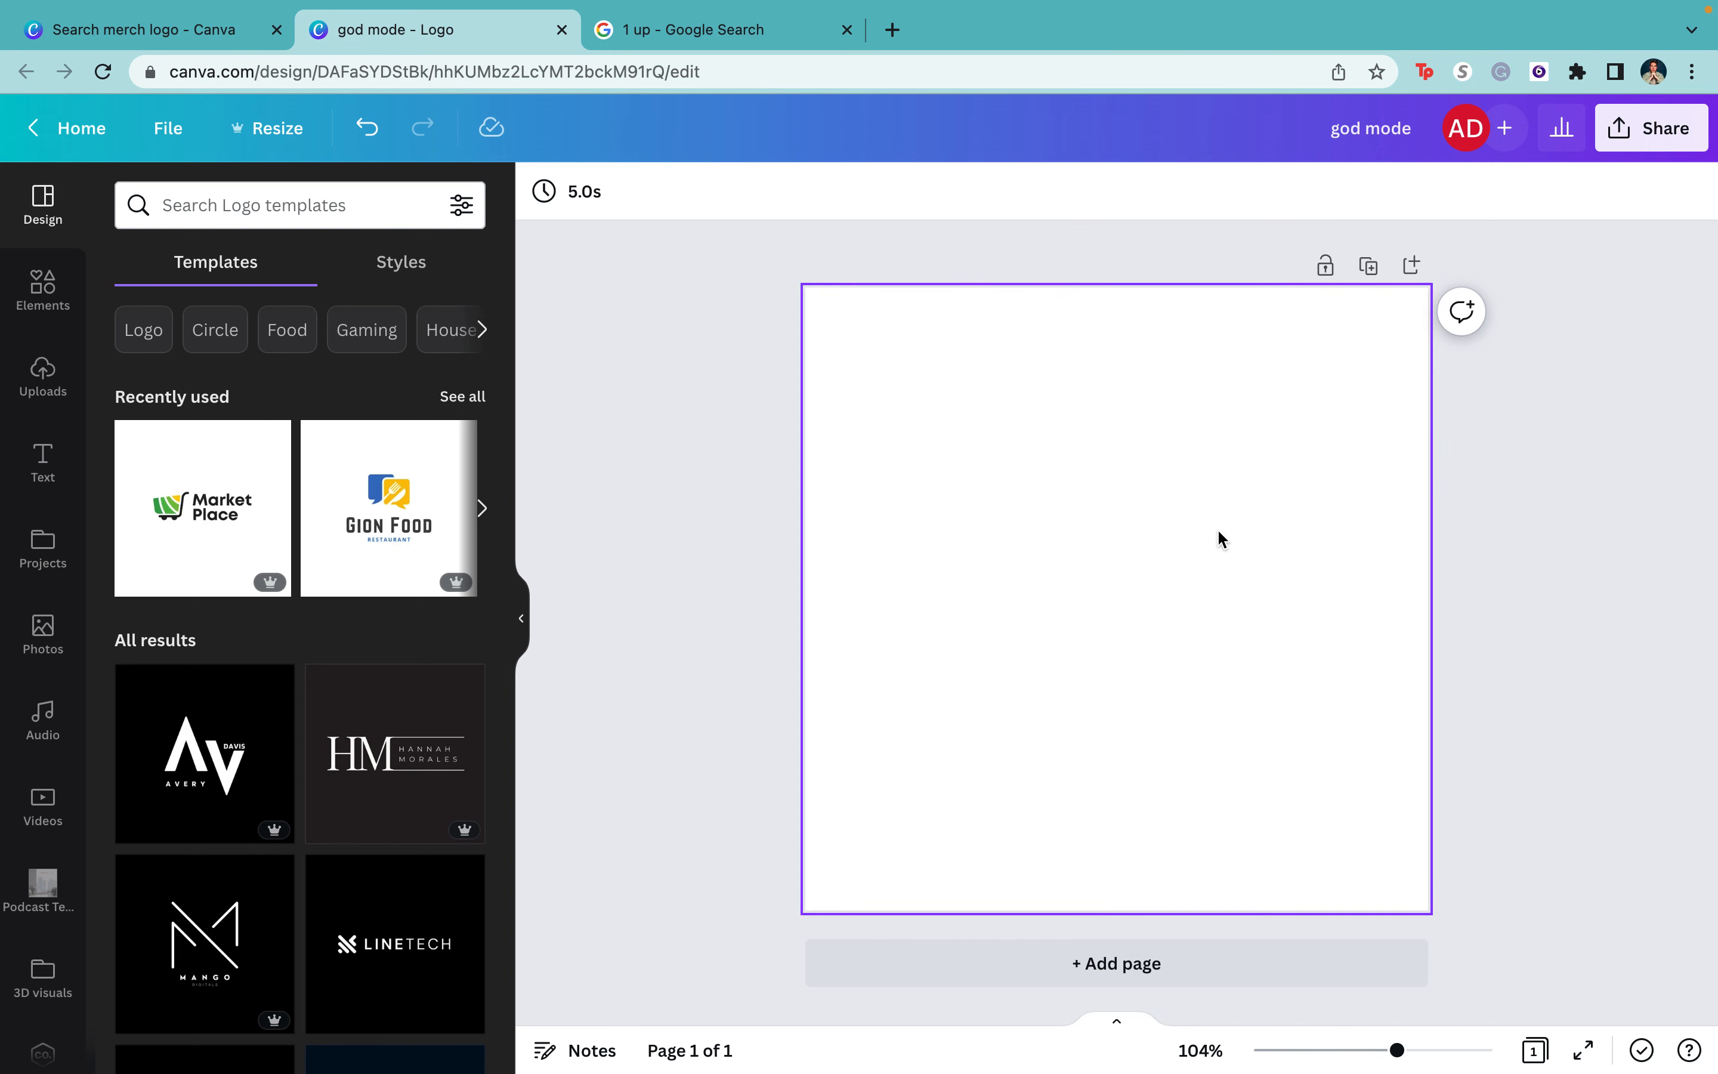